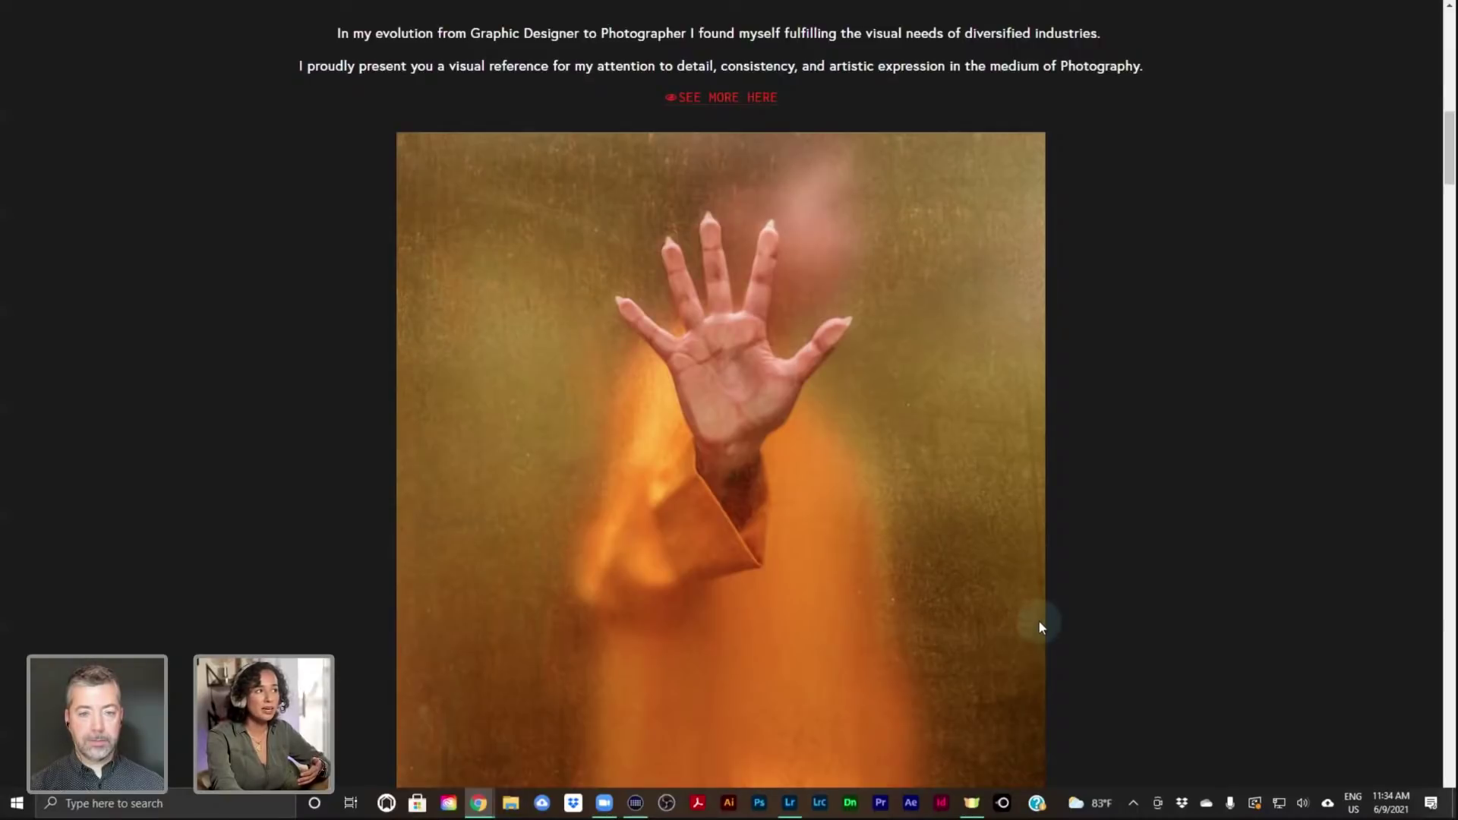
Look through the portfolio page from the featured hand photograph to both rows of the Online Presence gallery
scroll(1040, 619, down, 1)
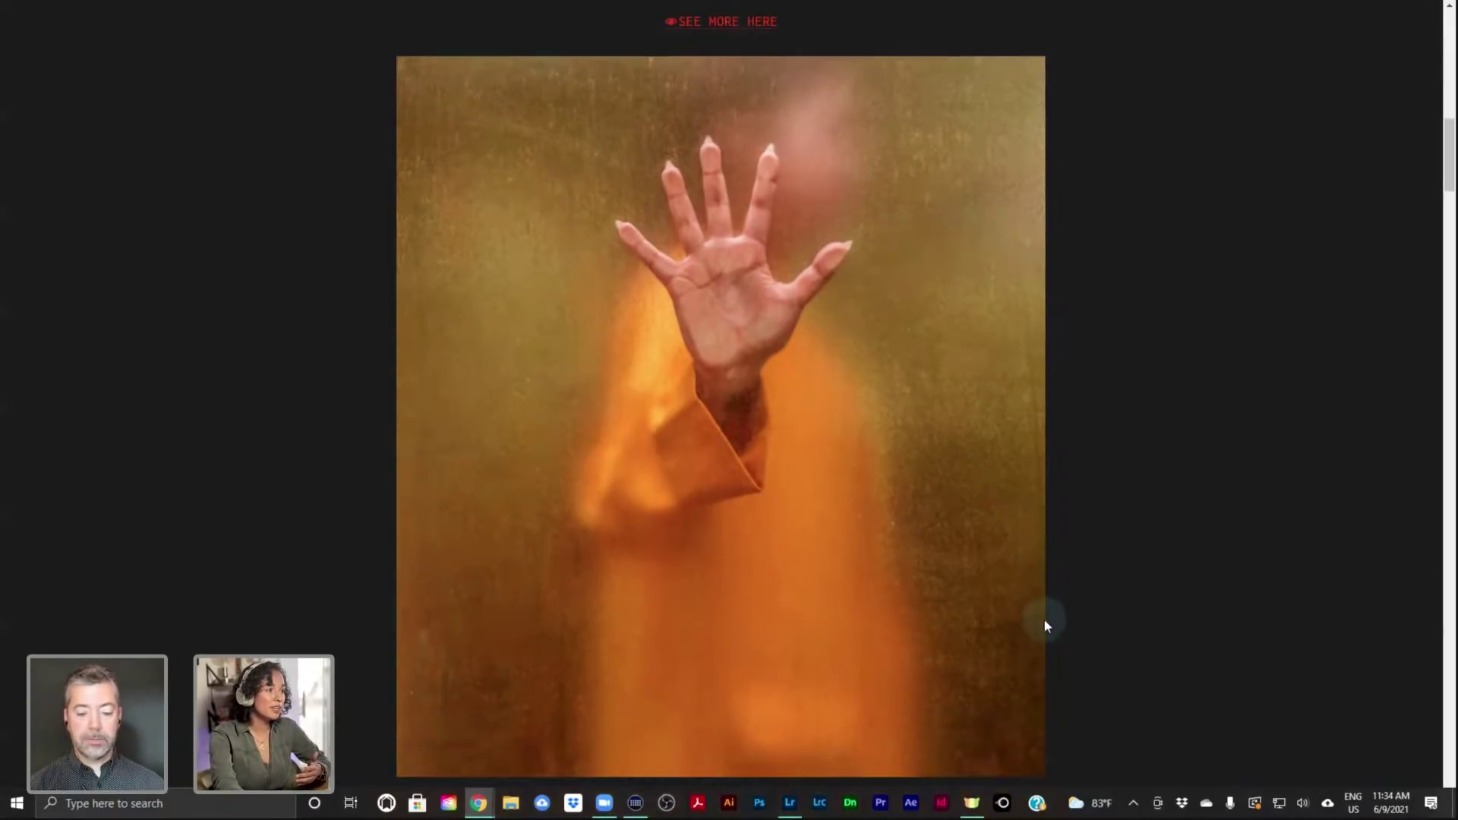
scroll(1049, 622, down, 5)
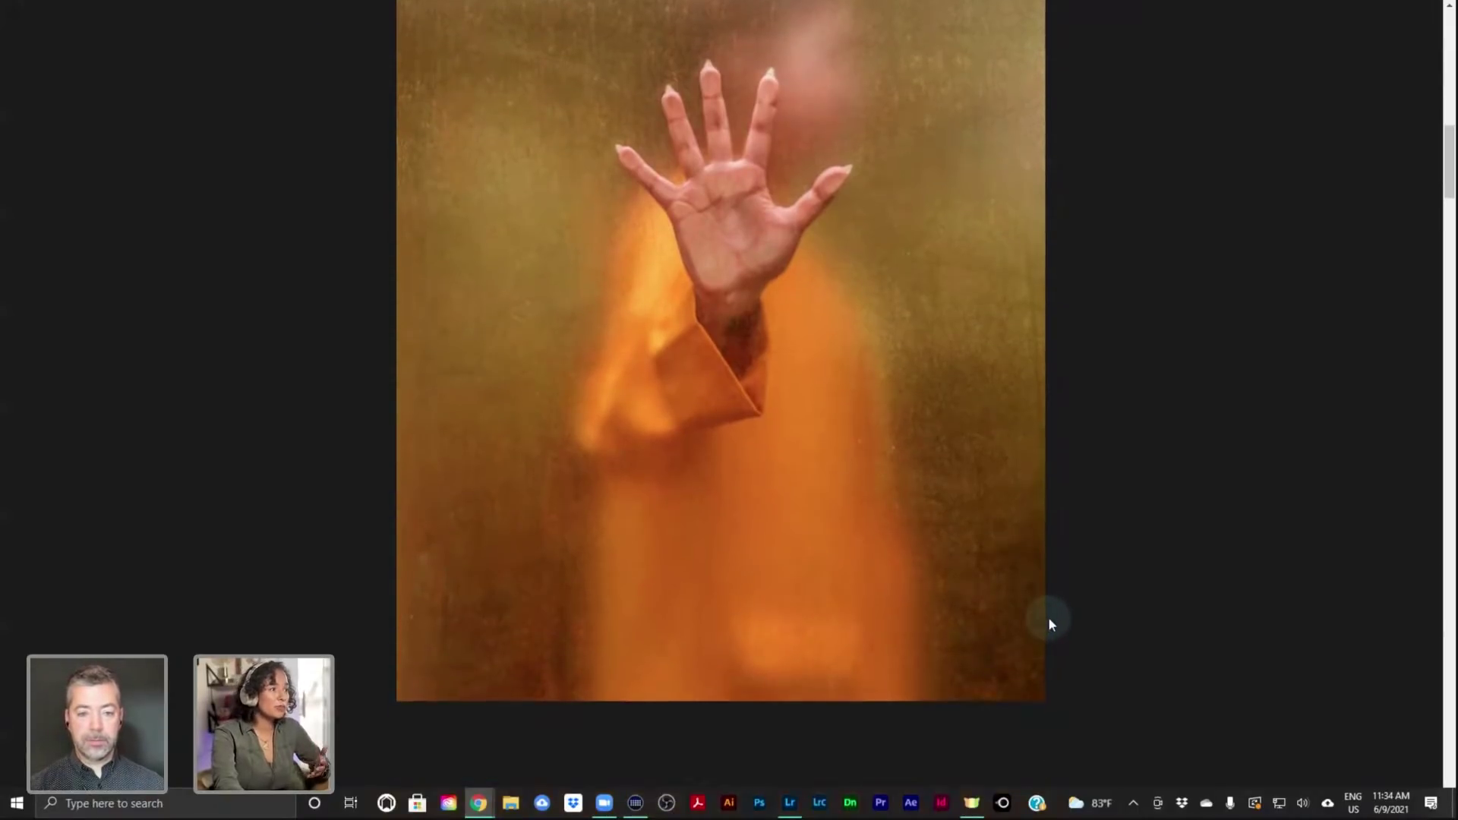
scroll(1059, 616, down, 5)
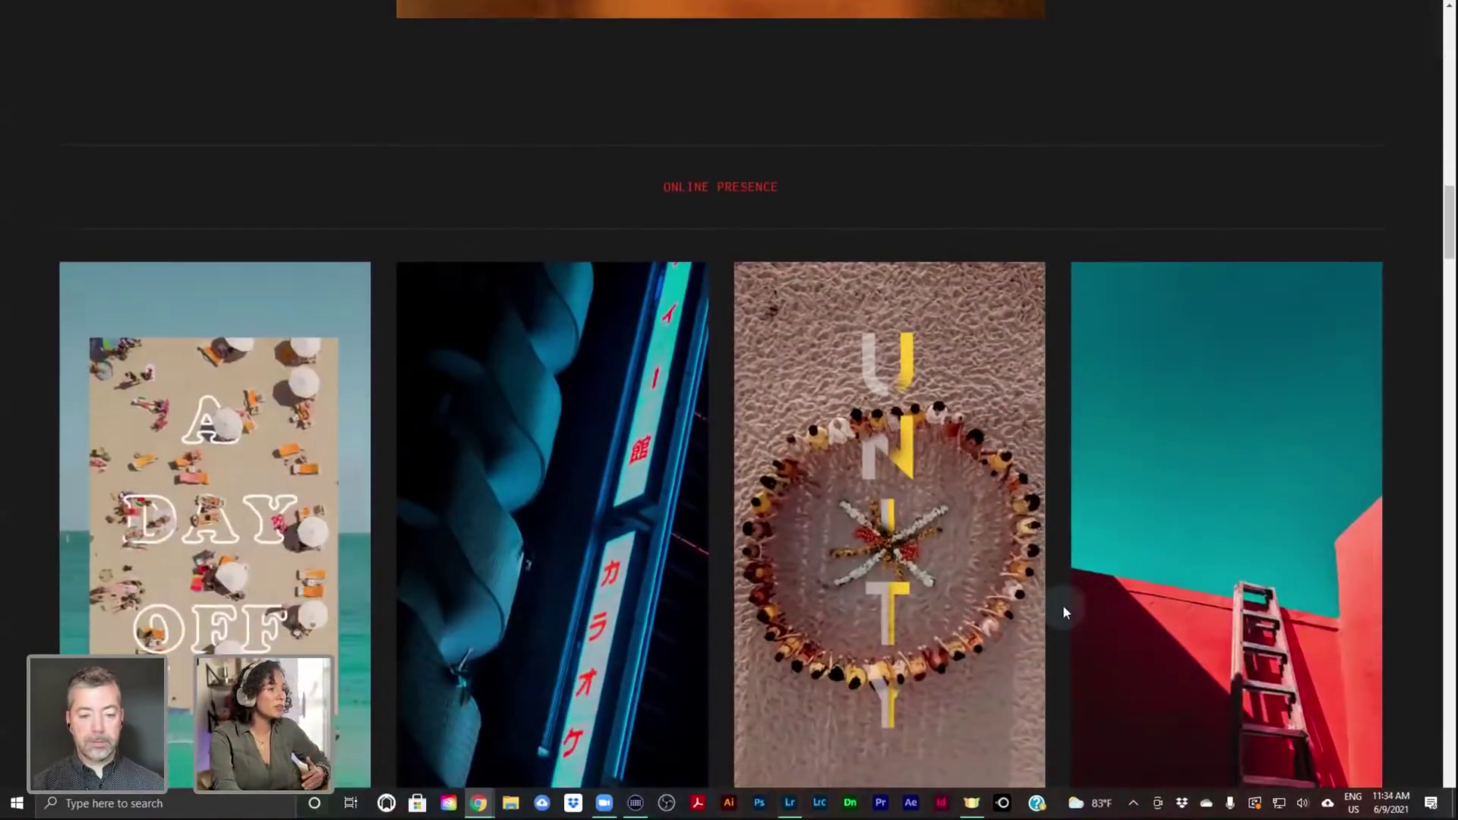
scroll(1063, 611, down, 1)
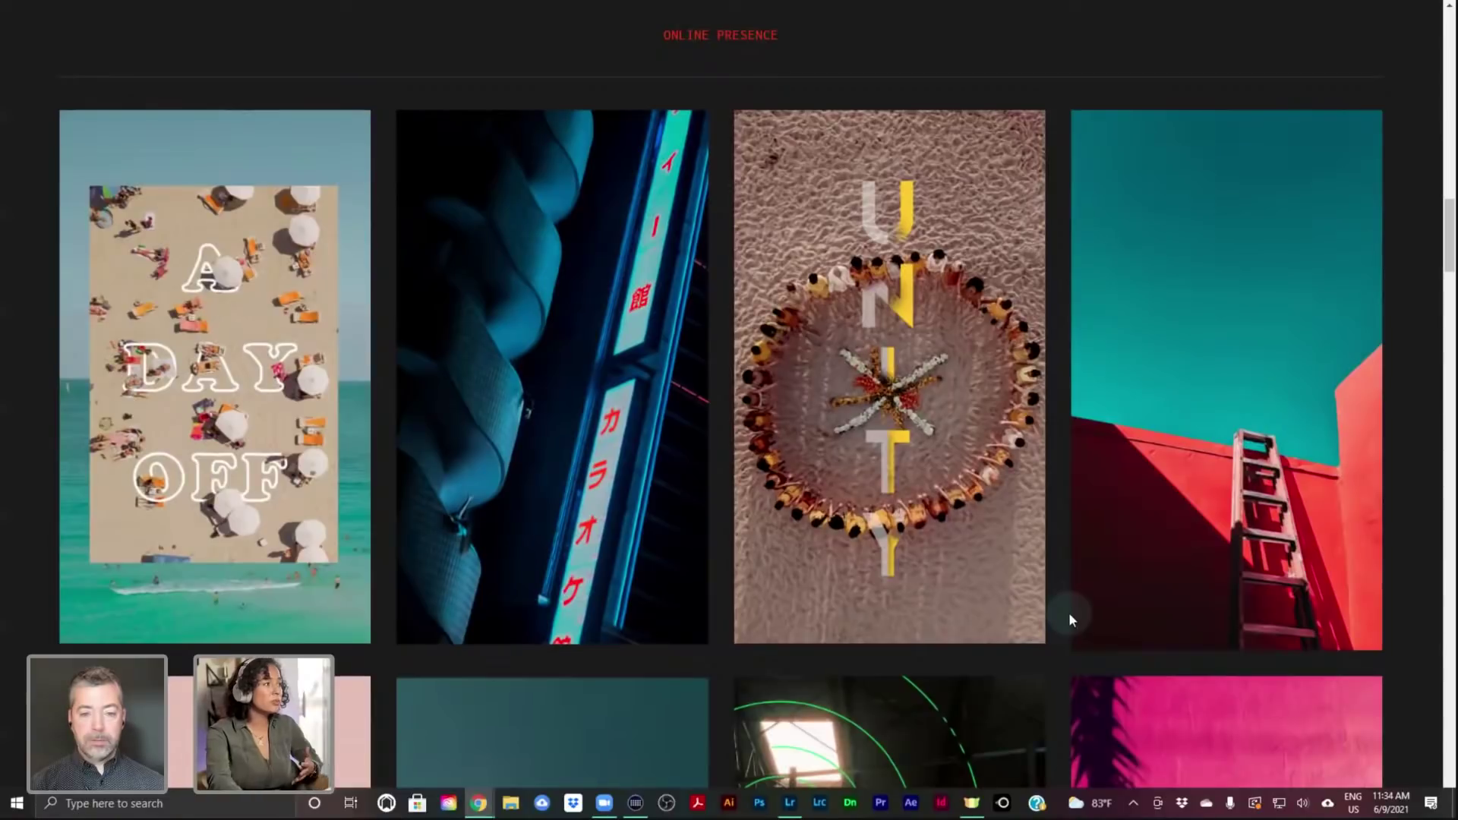
scroll(1083, 603, down, 1)
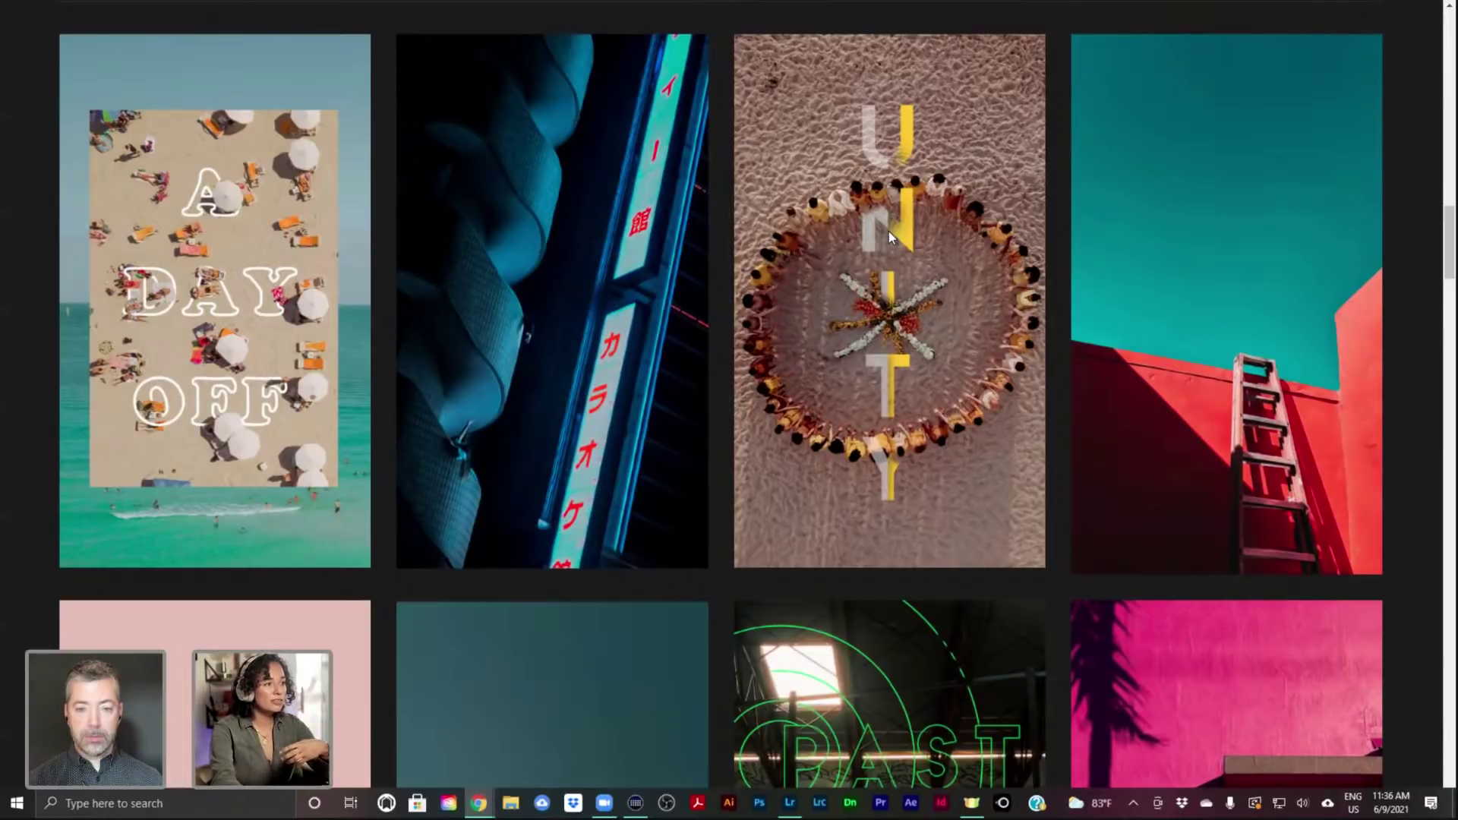
scroll(888, 231, down, 2)
scroll(889, 233, down, 3)
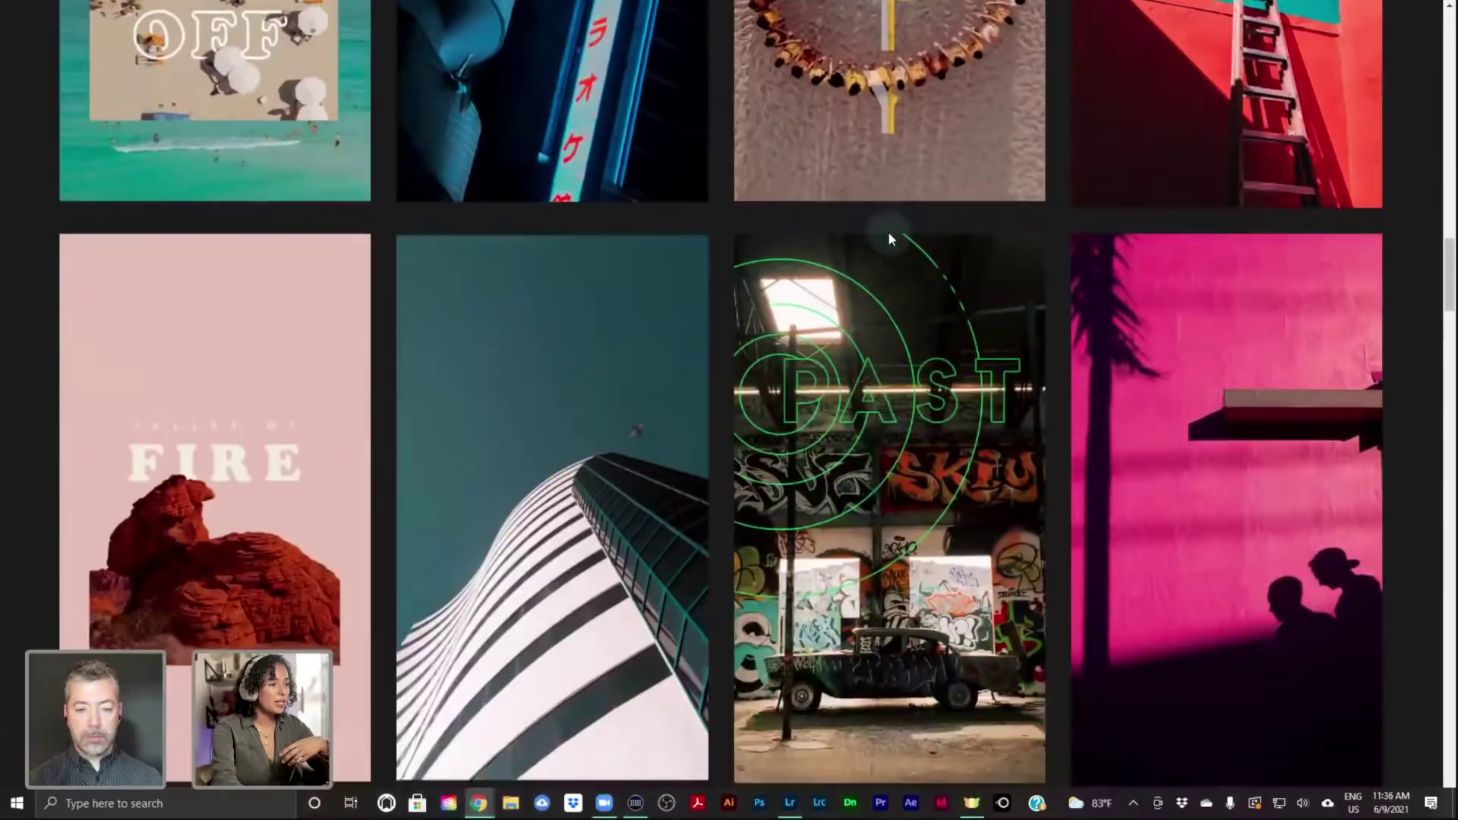
scroll(791, 284, down, 1)
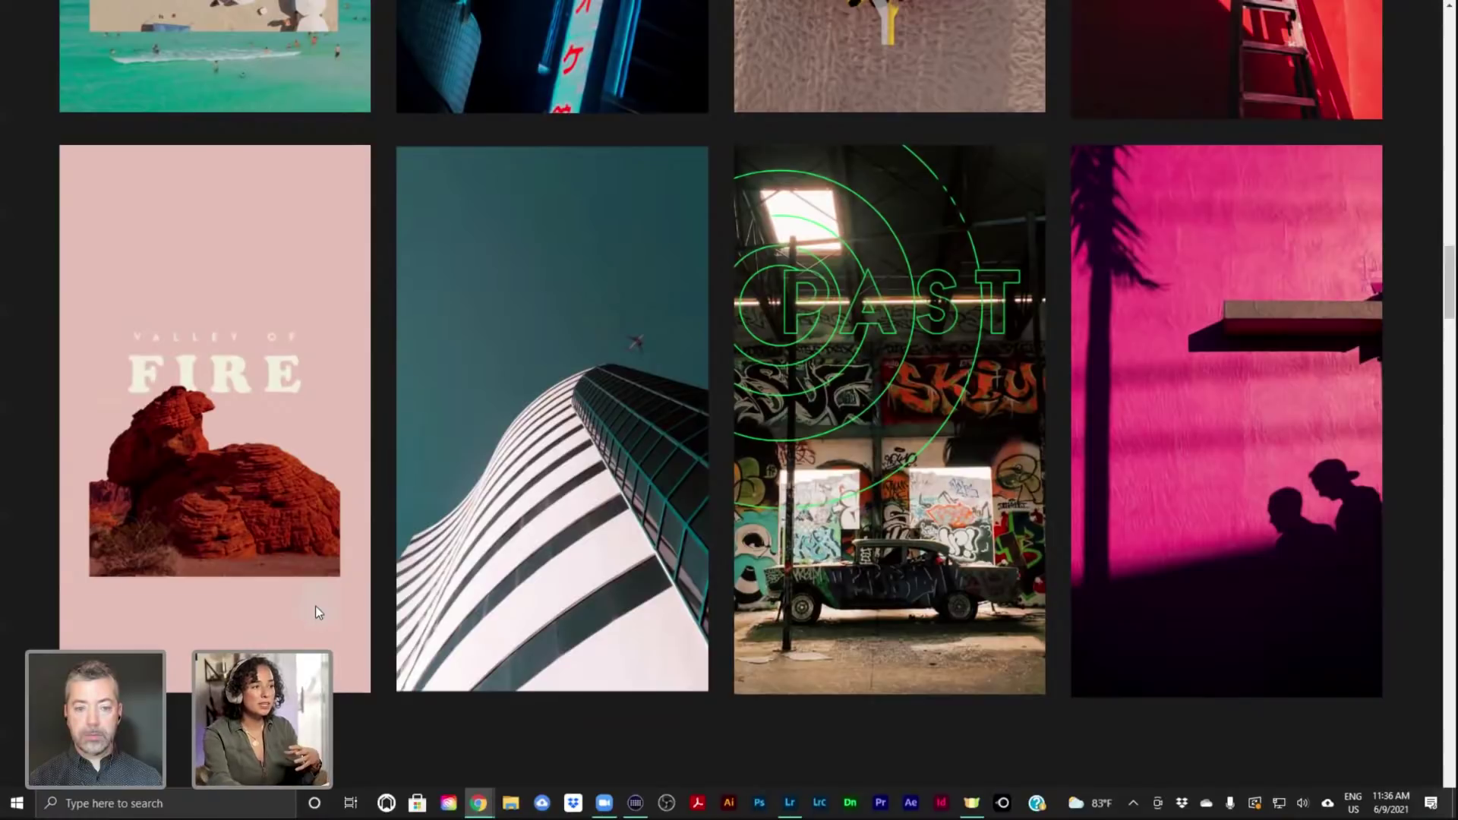
Examine the Hospitality text and photos in the portfolio's Lifestyle Photography section
scroll(316, 611, down, 1)
scroll(316, 613, down, 10)
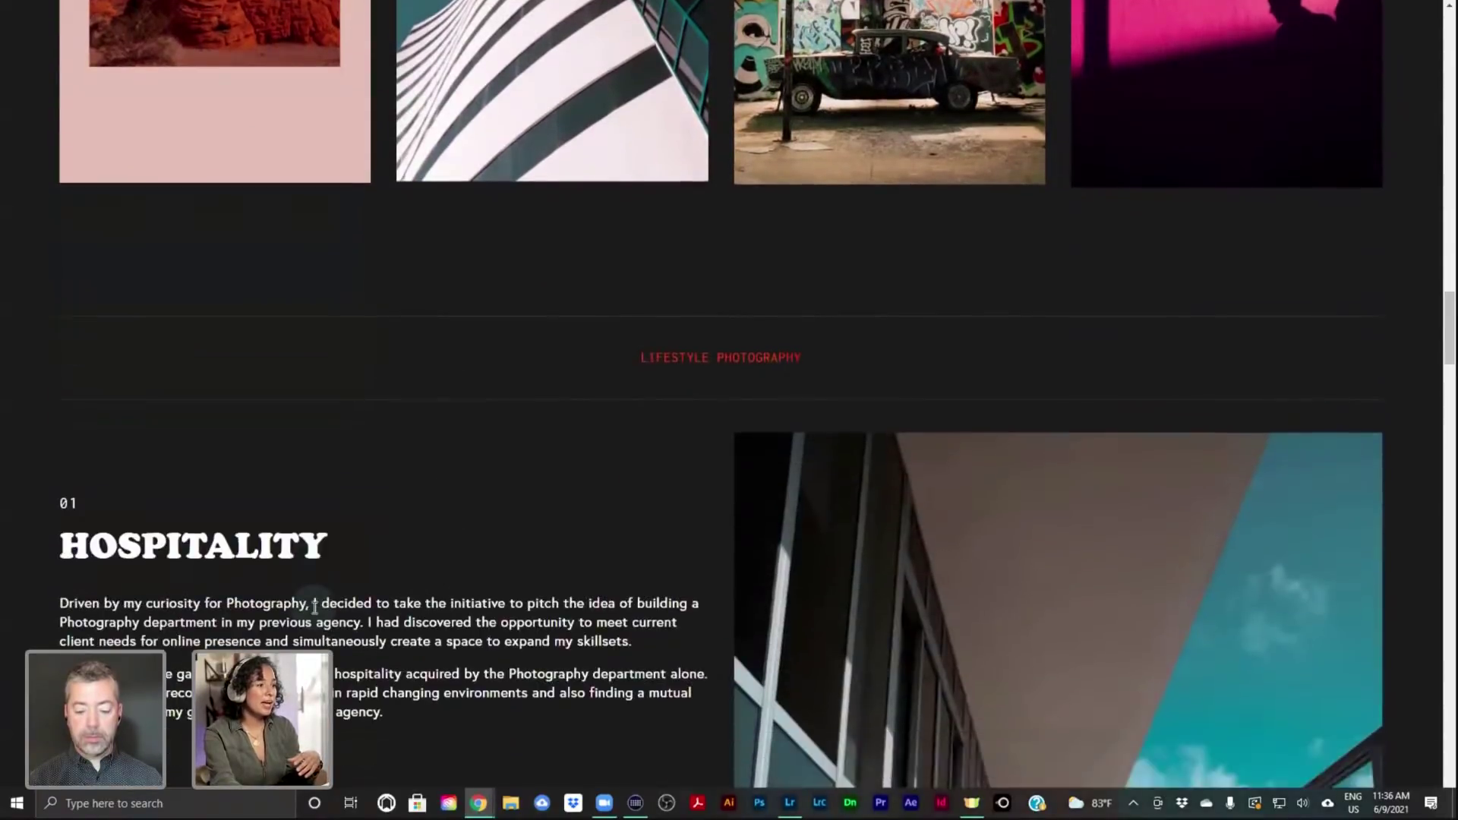
scroll(316, 614, down, 2)
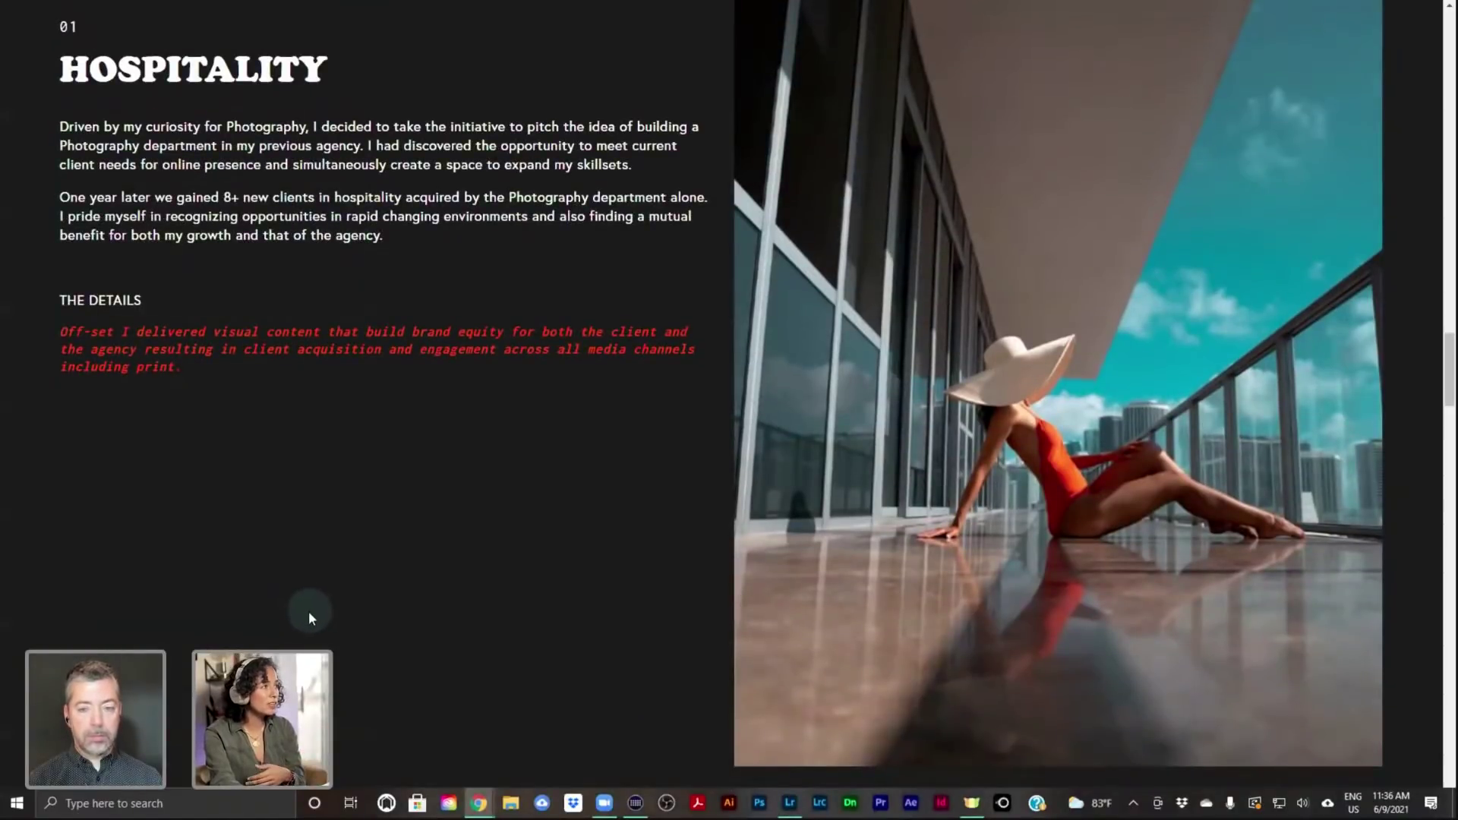
scroll(308, 613, down, 8)
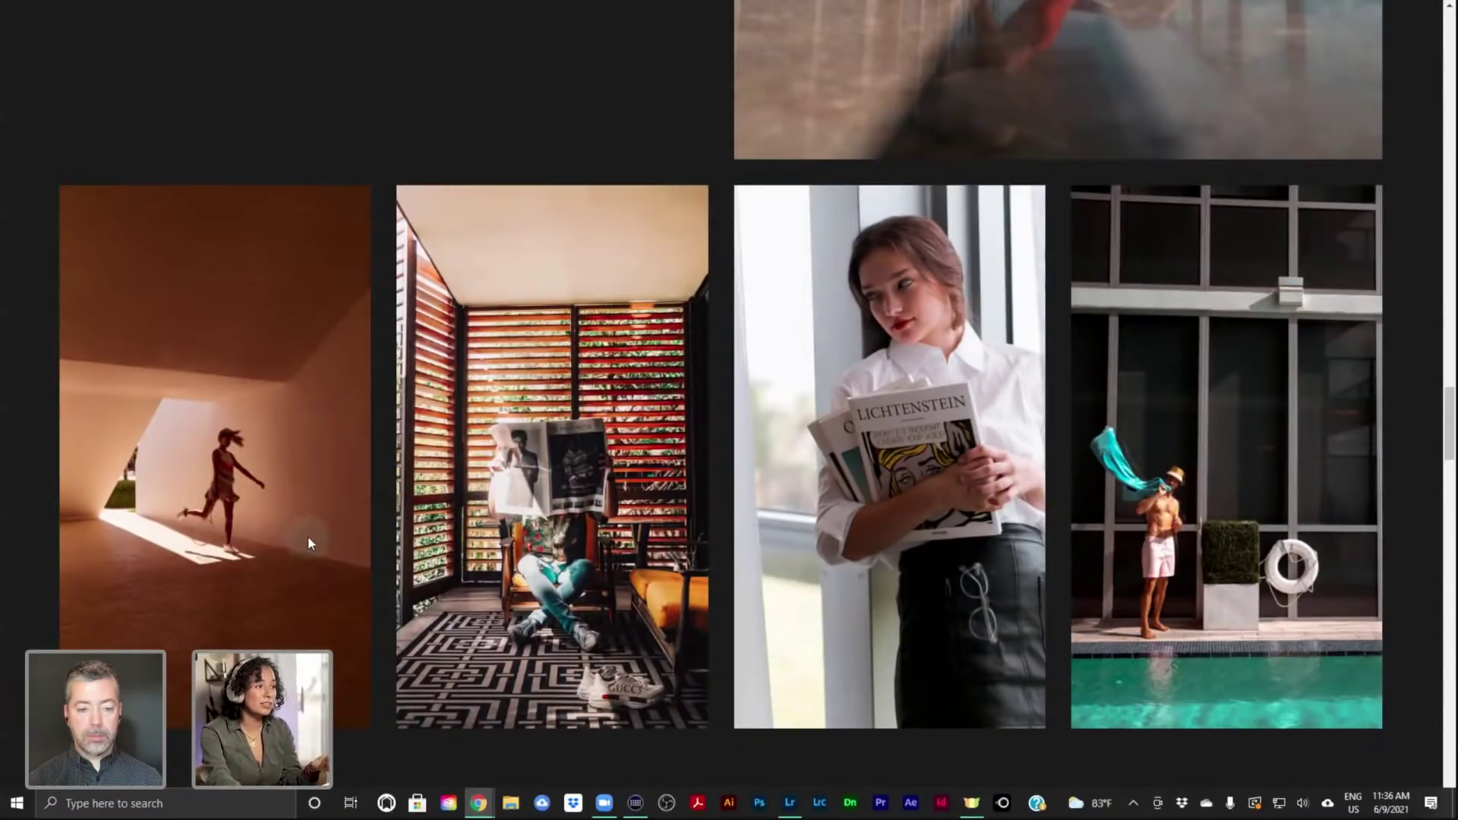
scroll(309, 540, down, 2)
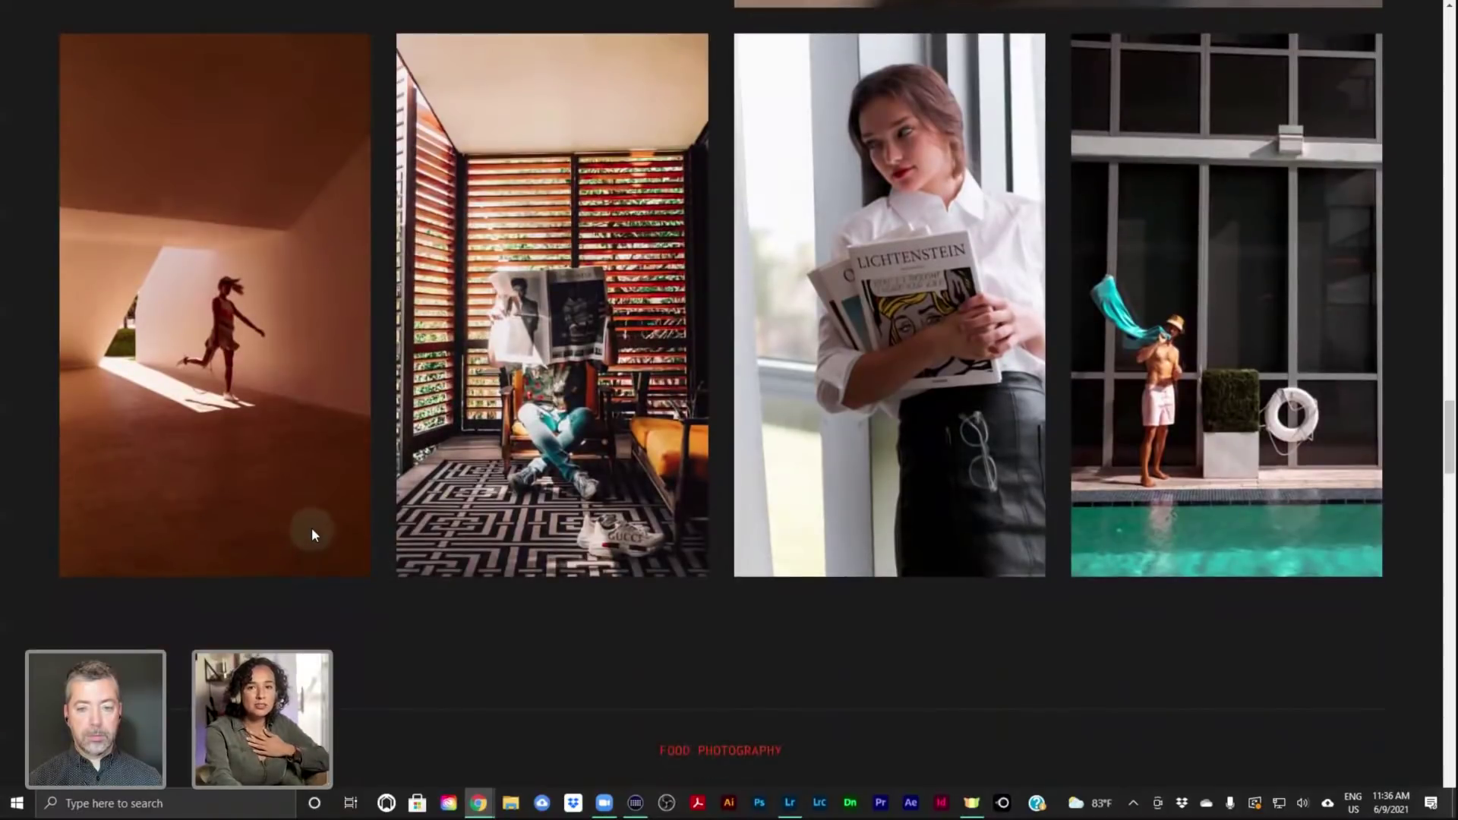
Return to the Online Presence gallery and review its poster-style images again
scroll(312, 528, up, 3)
scroll(312, 527, up, 15)
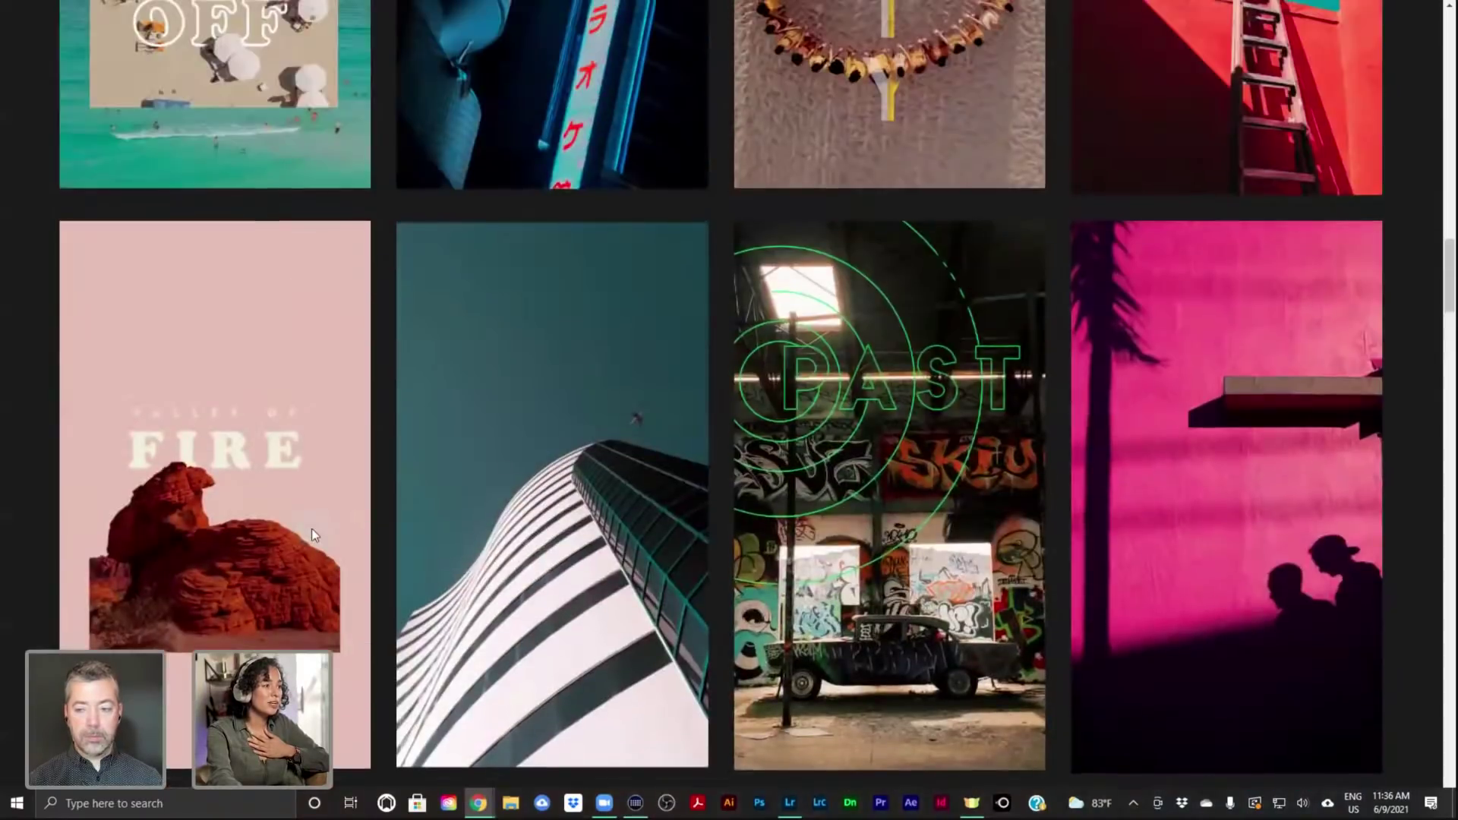
scroll(312, 528, up, 3)
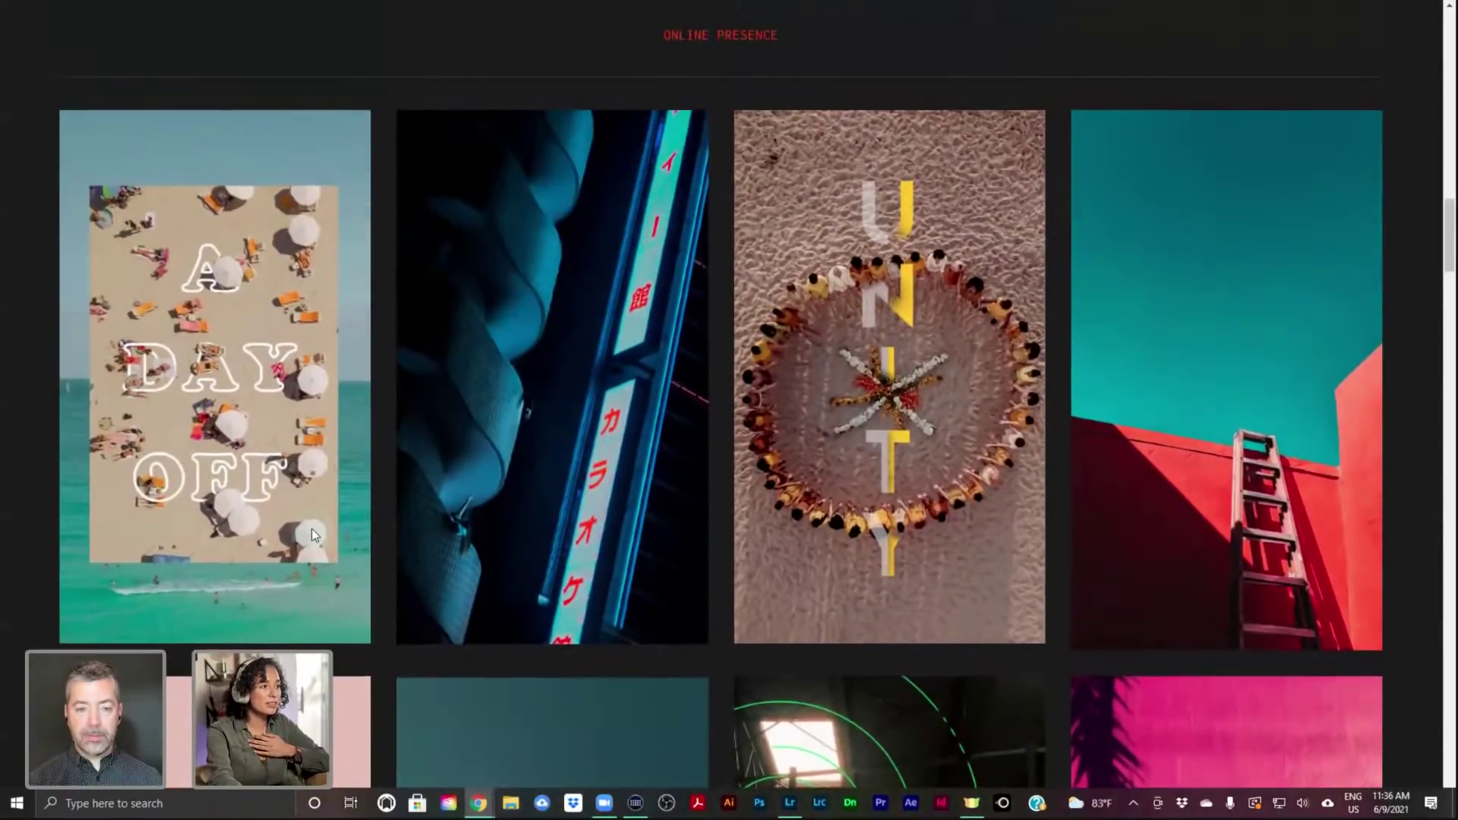
scroll(311, 529, down, 1)
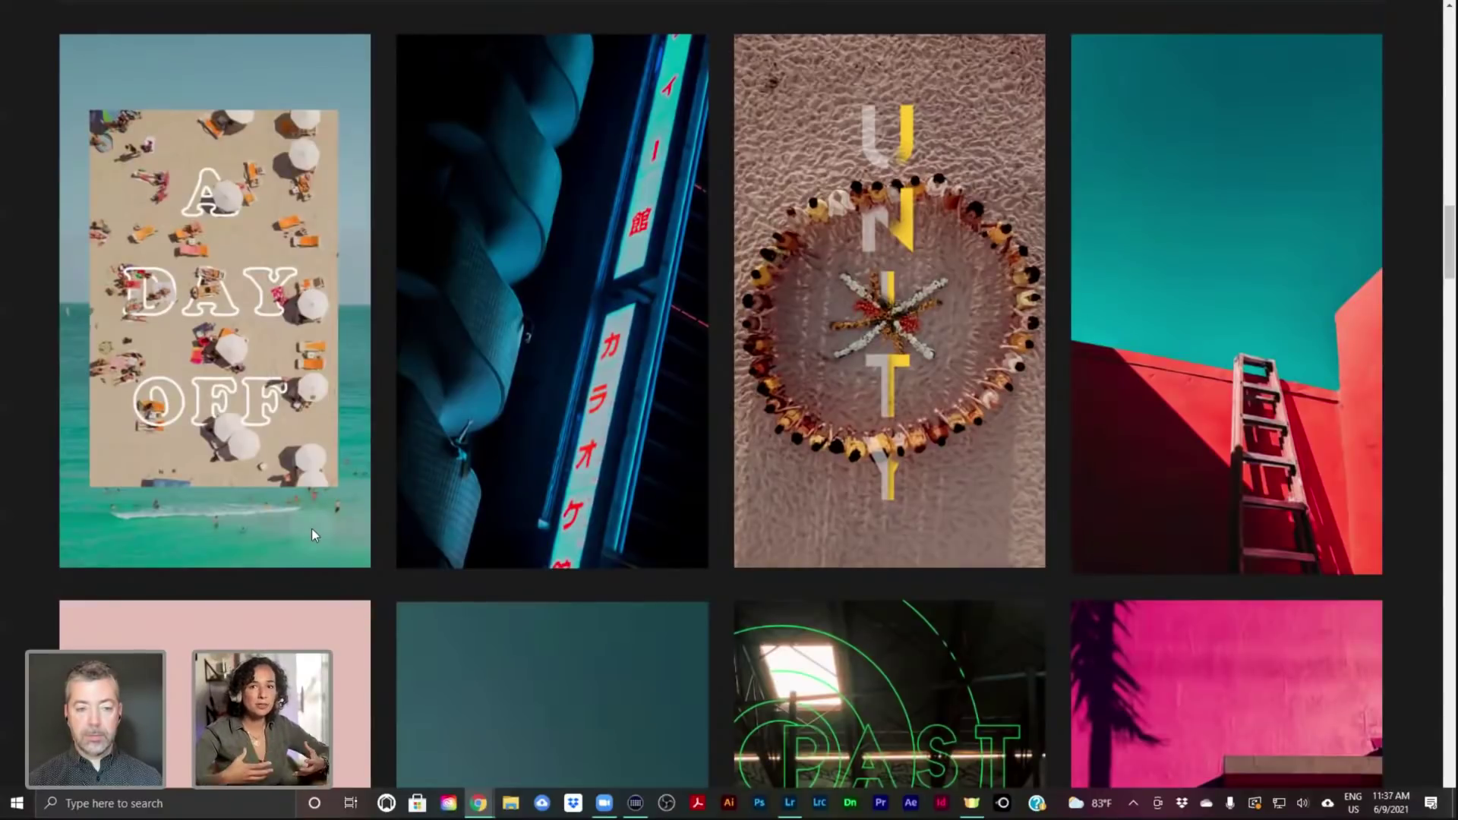
scroll(310, 528, down, 1)
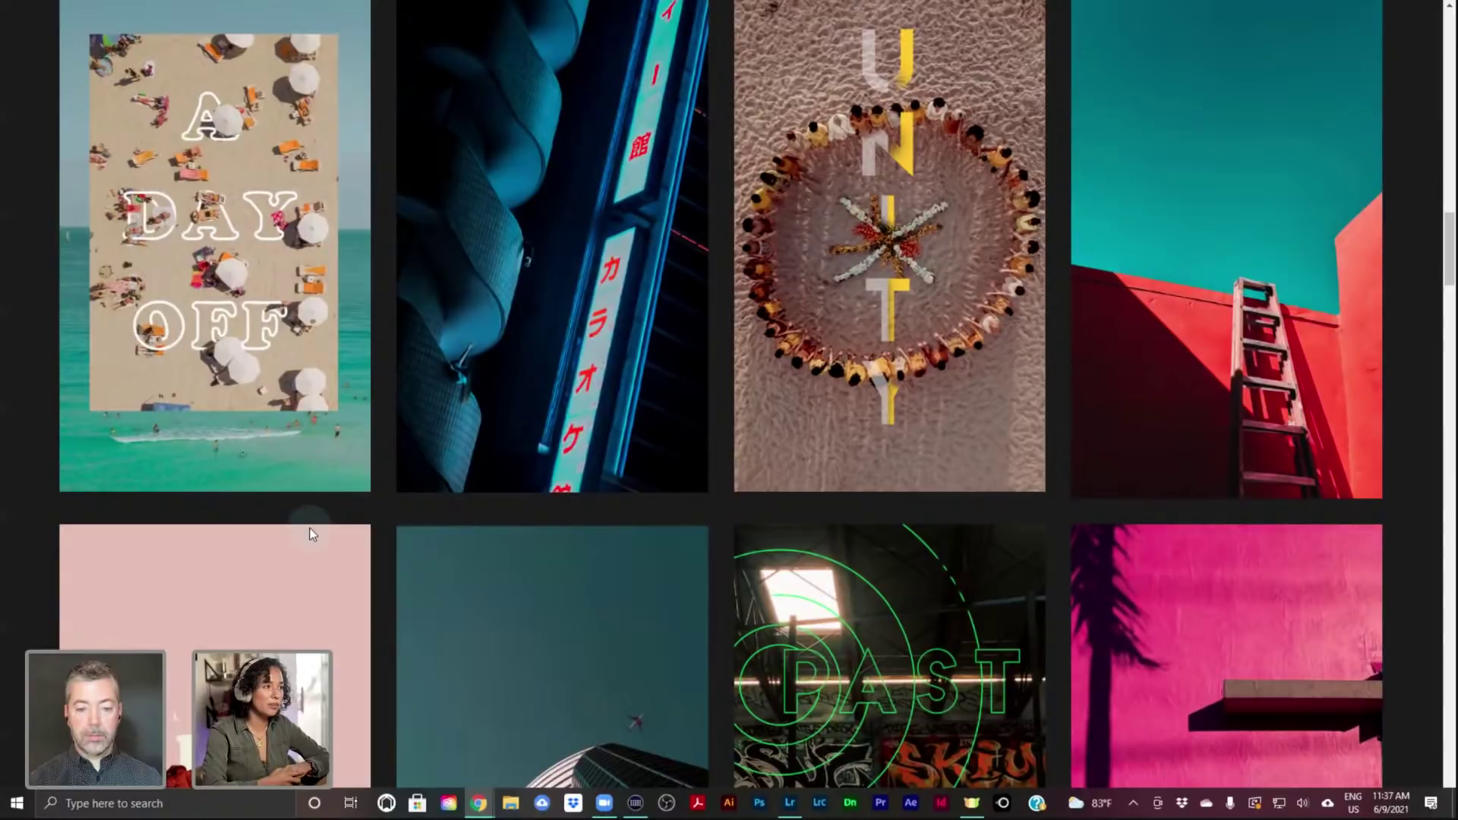
scroll(562, 648, up, 3)
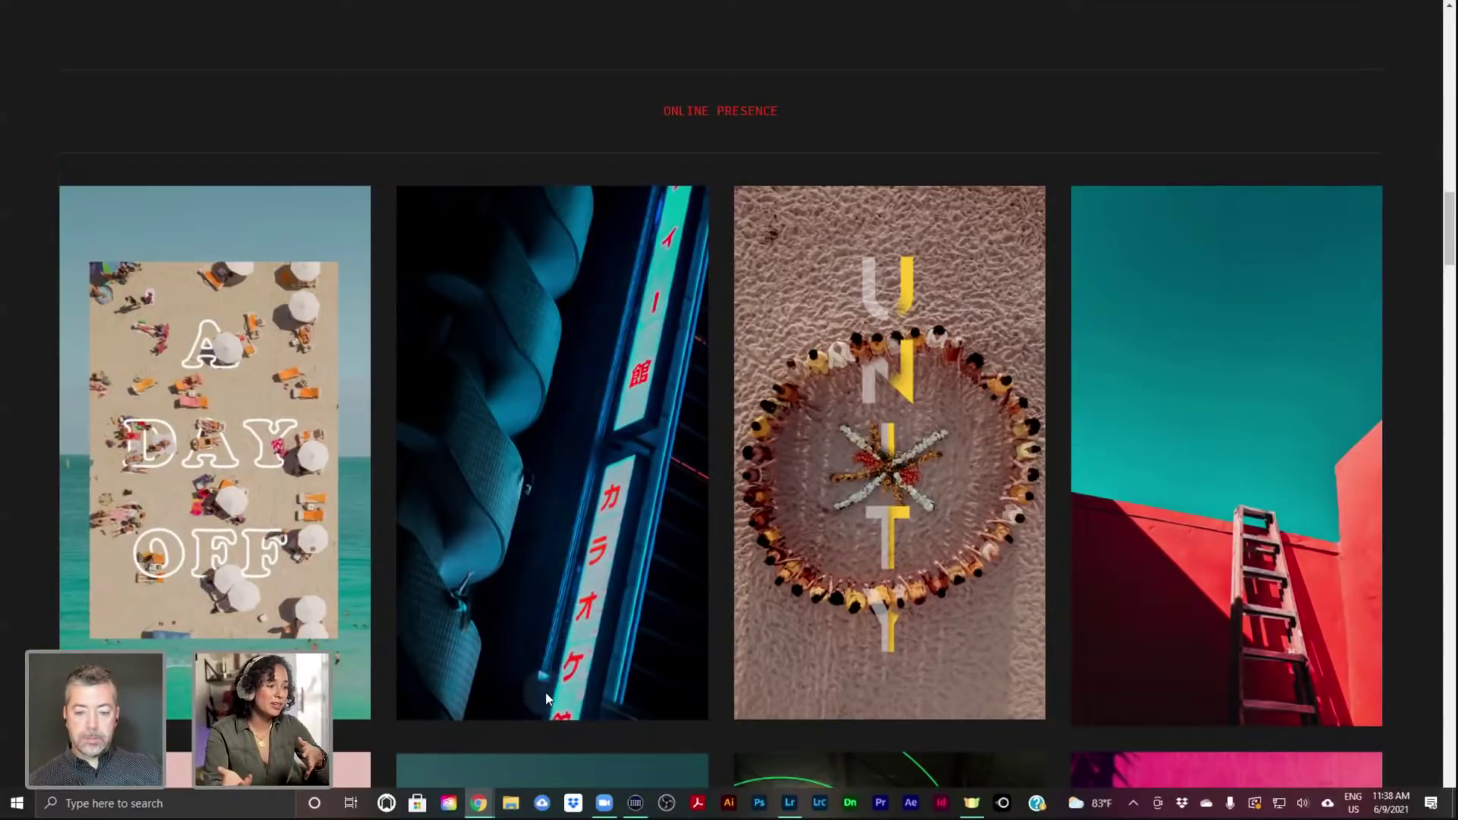
Switch to Lightroom and look over the photographer's Discover profile and its shared edits
click(792, 810)
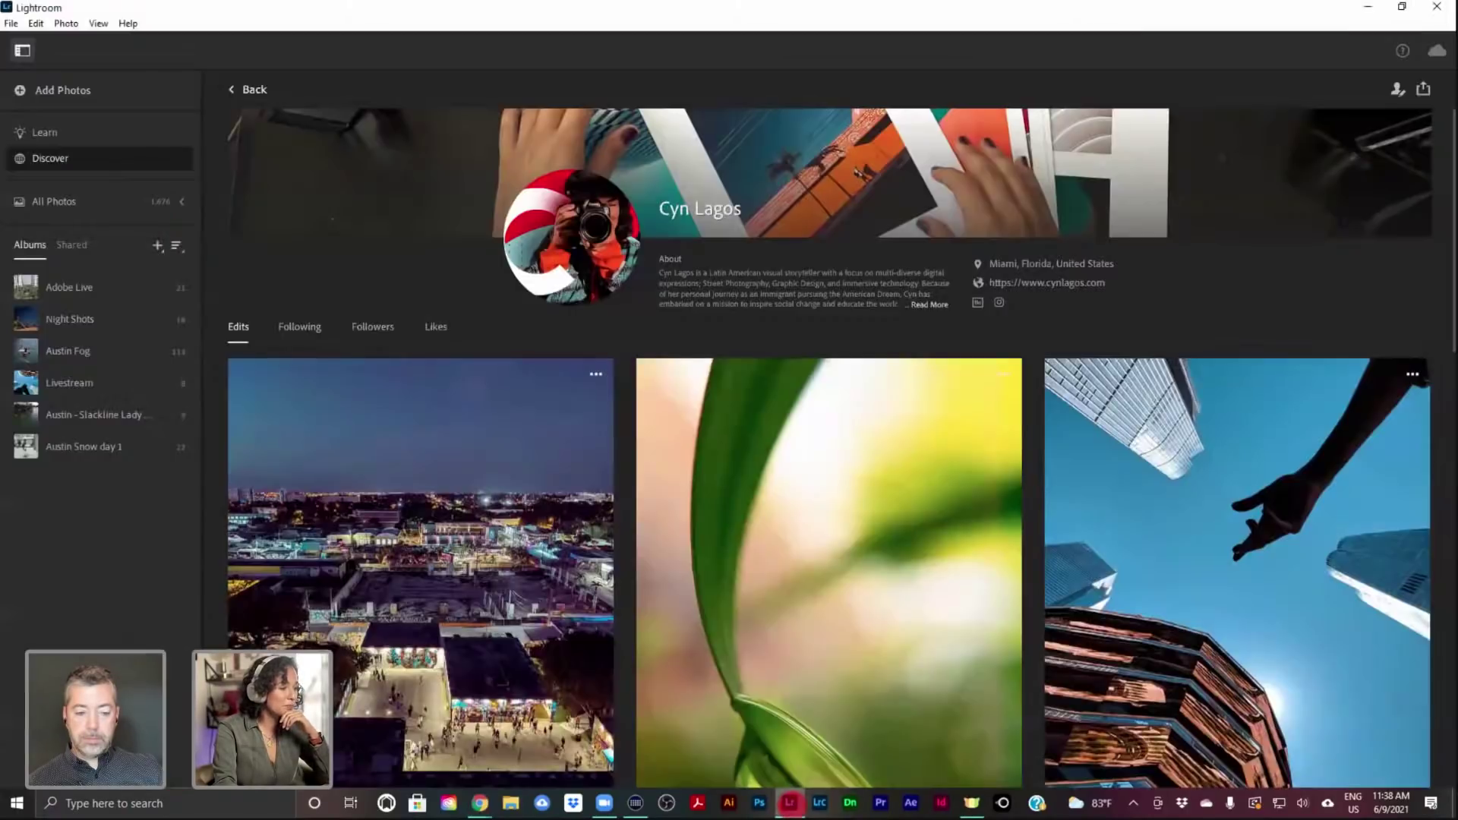
scroll(918, 589, down, 2)
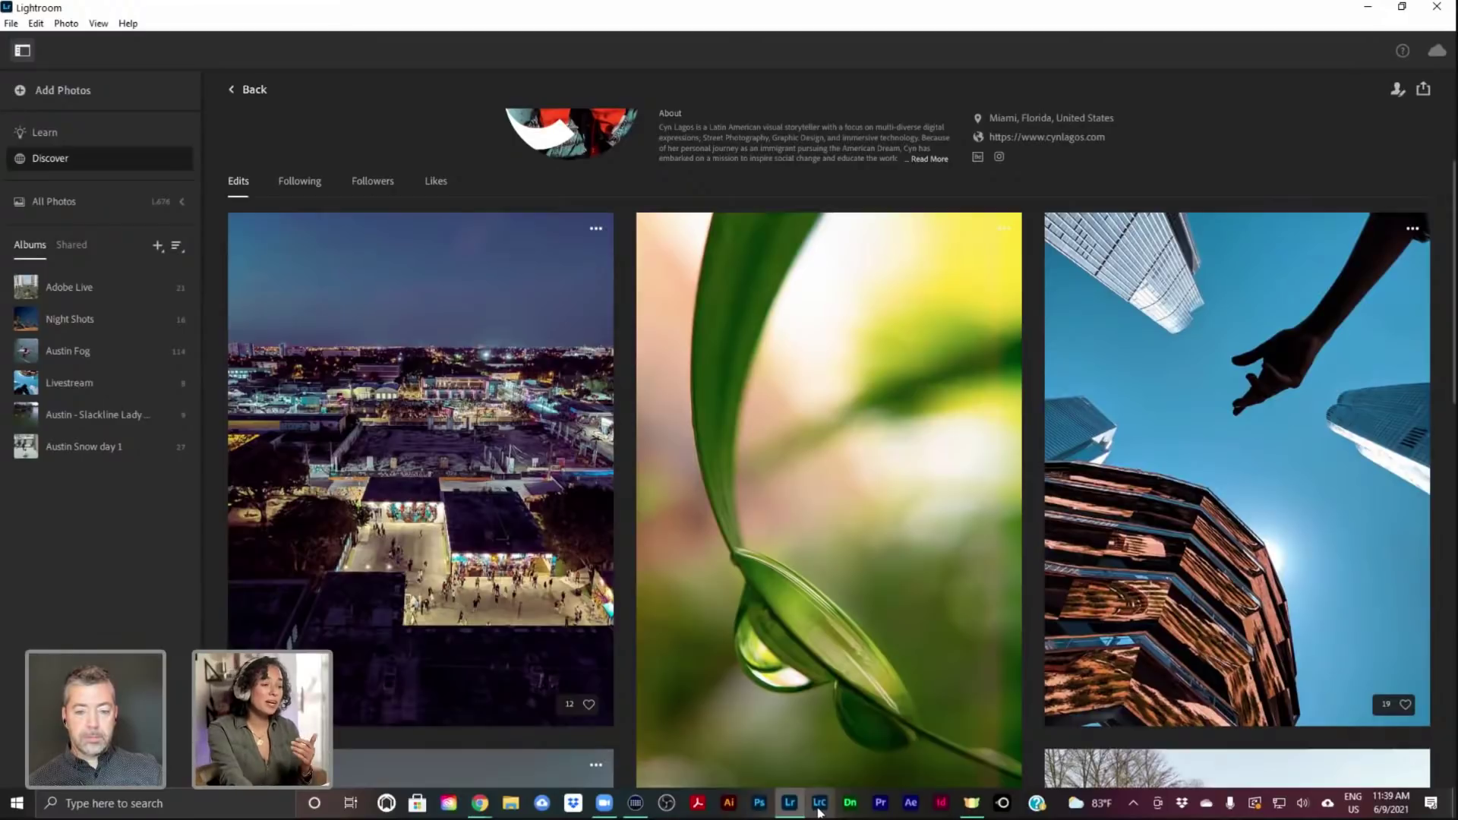
mouse_move(788, 811)
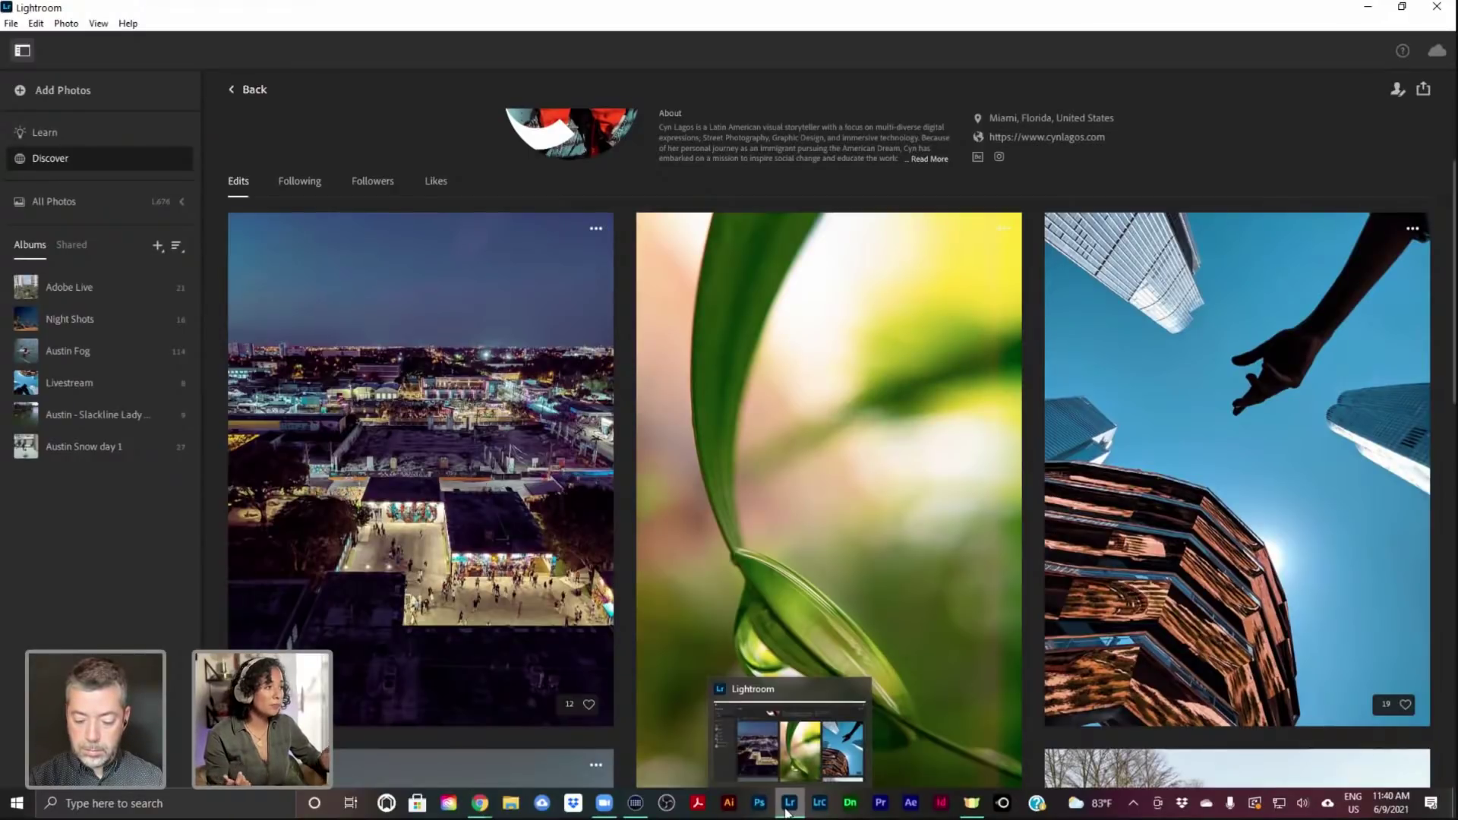
scroll(896, 256, up, 2)
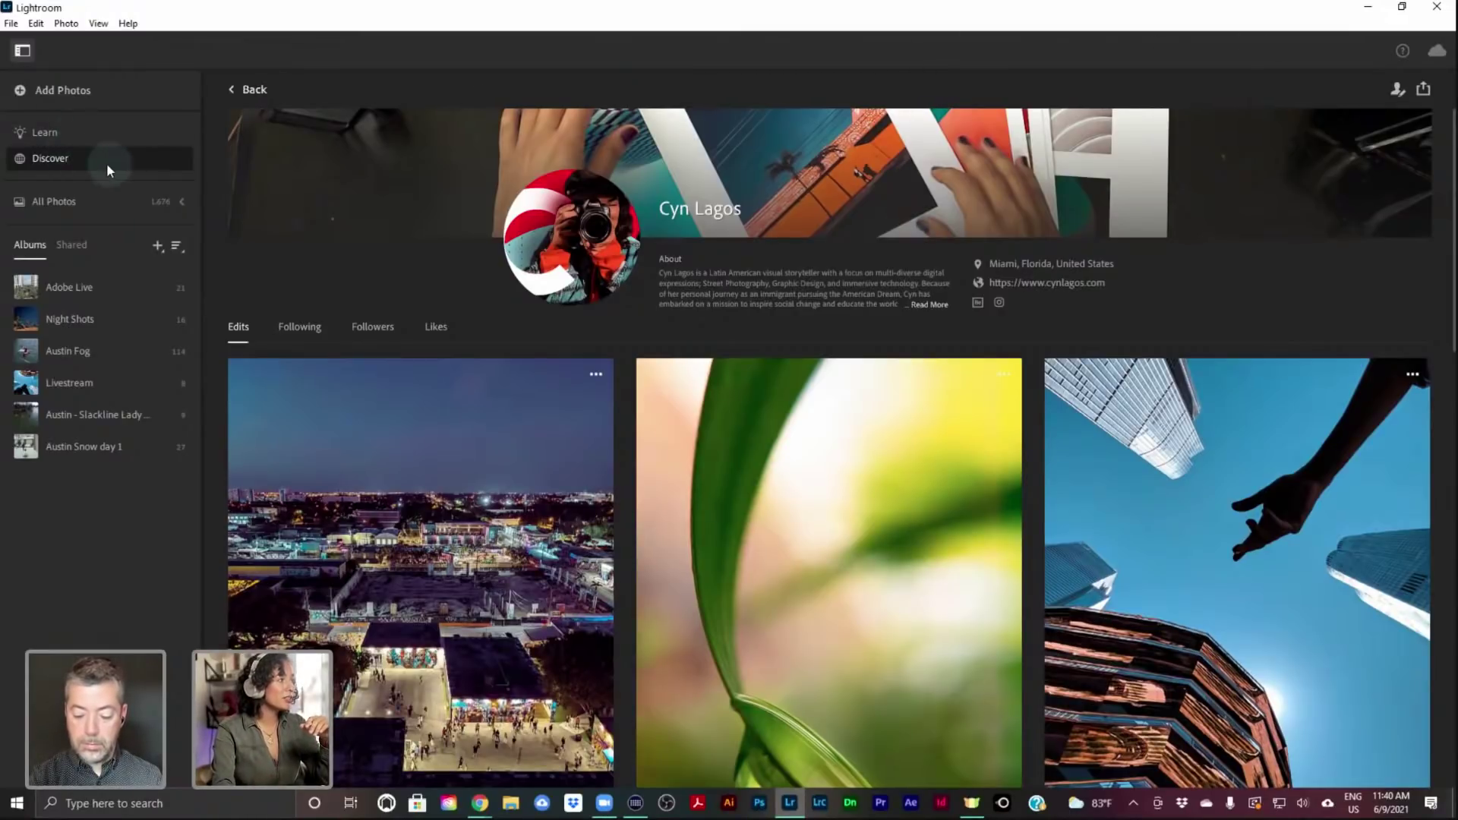
Hide and restore the albums sidebar, and review the photographer's profile header and shared edits
click(21, 51)
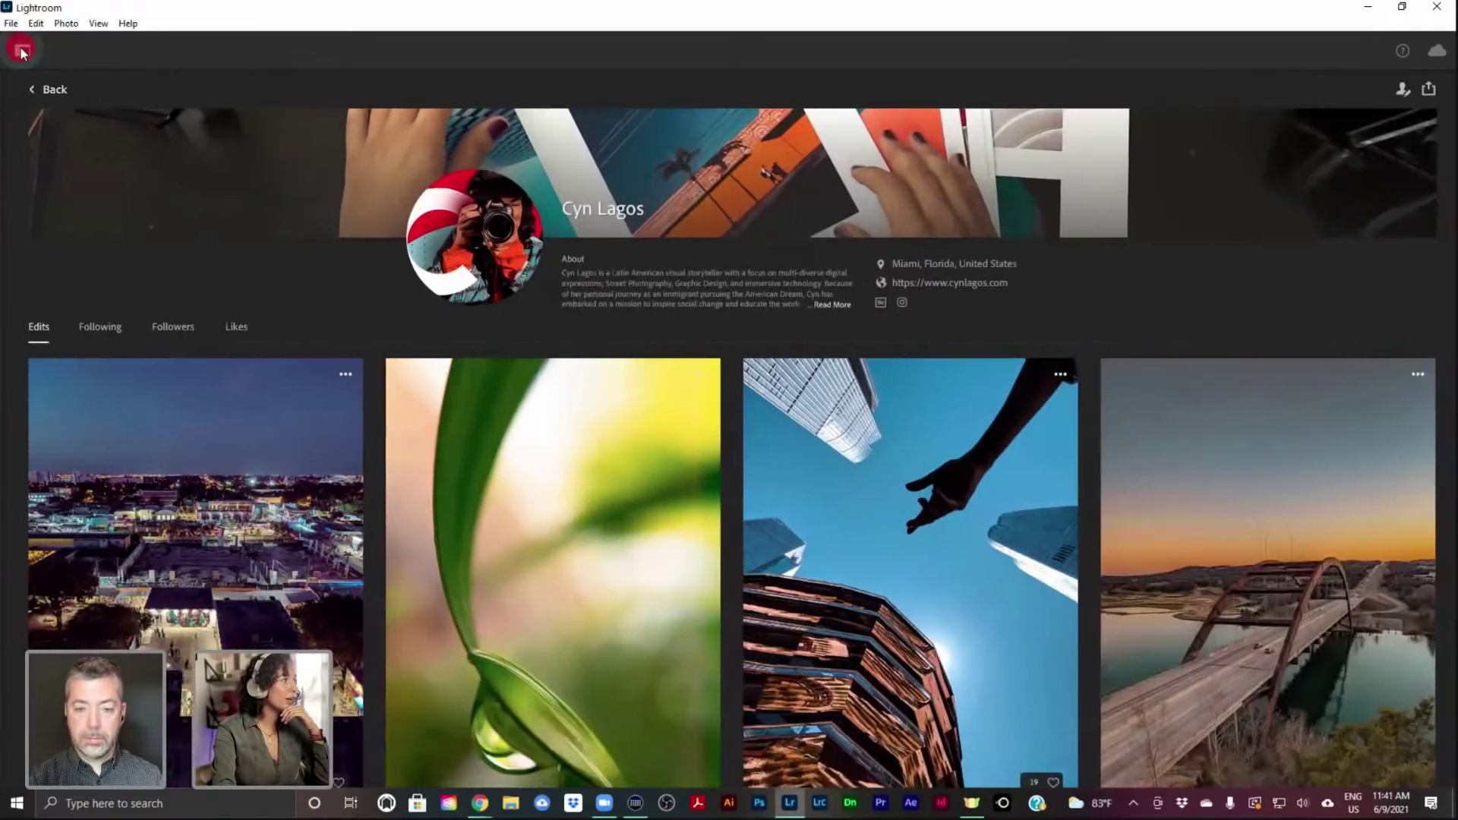
click(21, 51)
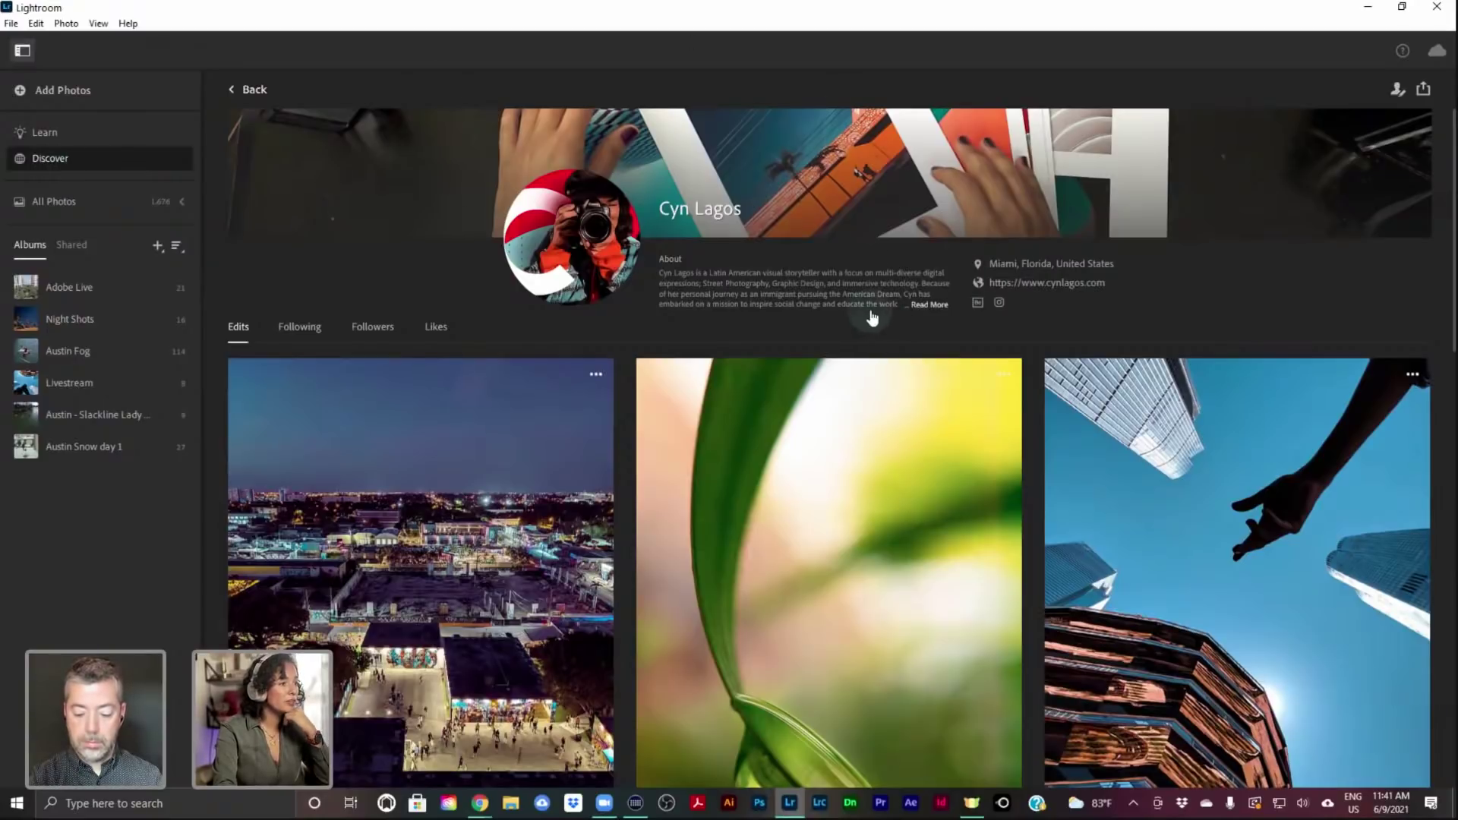
scroll(872, 318, down, 2)
scroll(871, 318, up, 2)
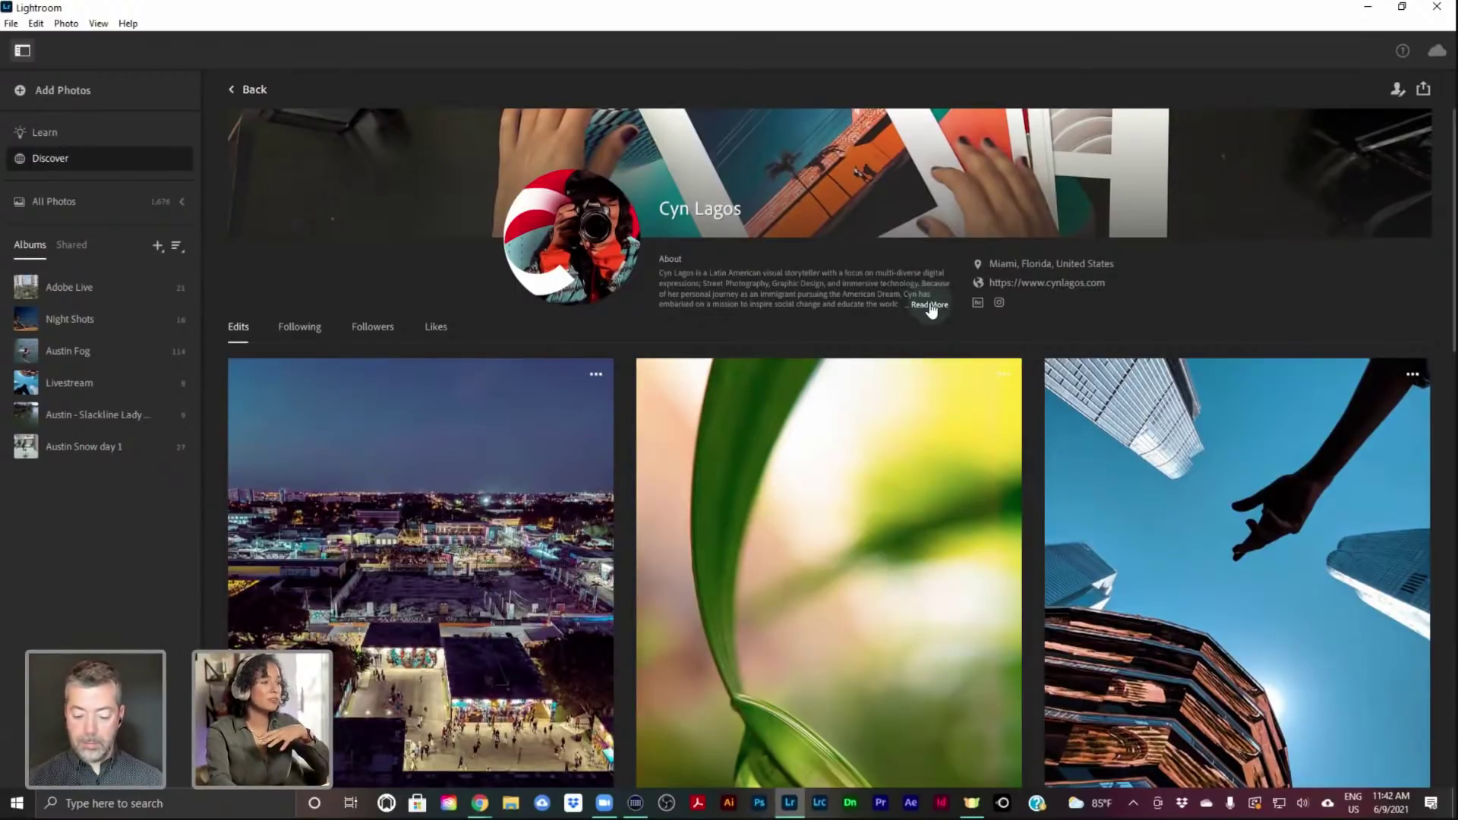
scroll(899, 310, down, 5)
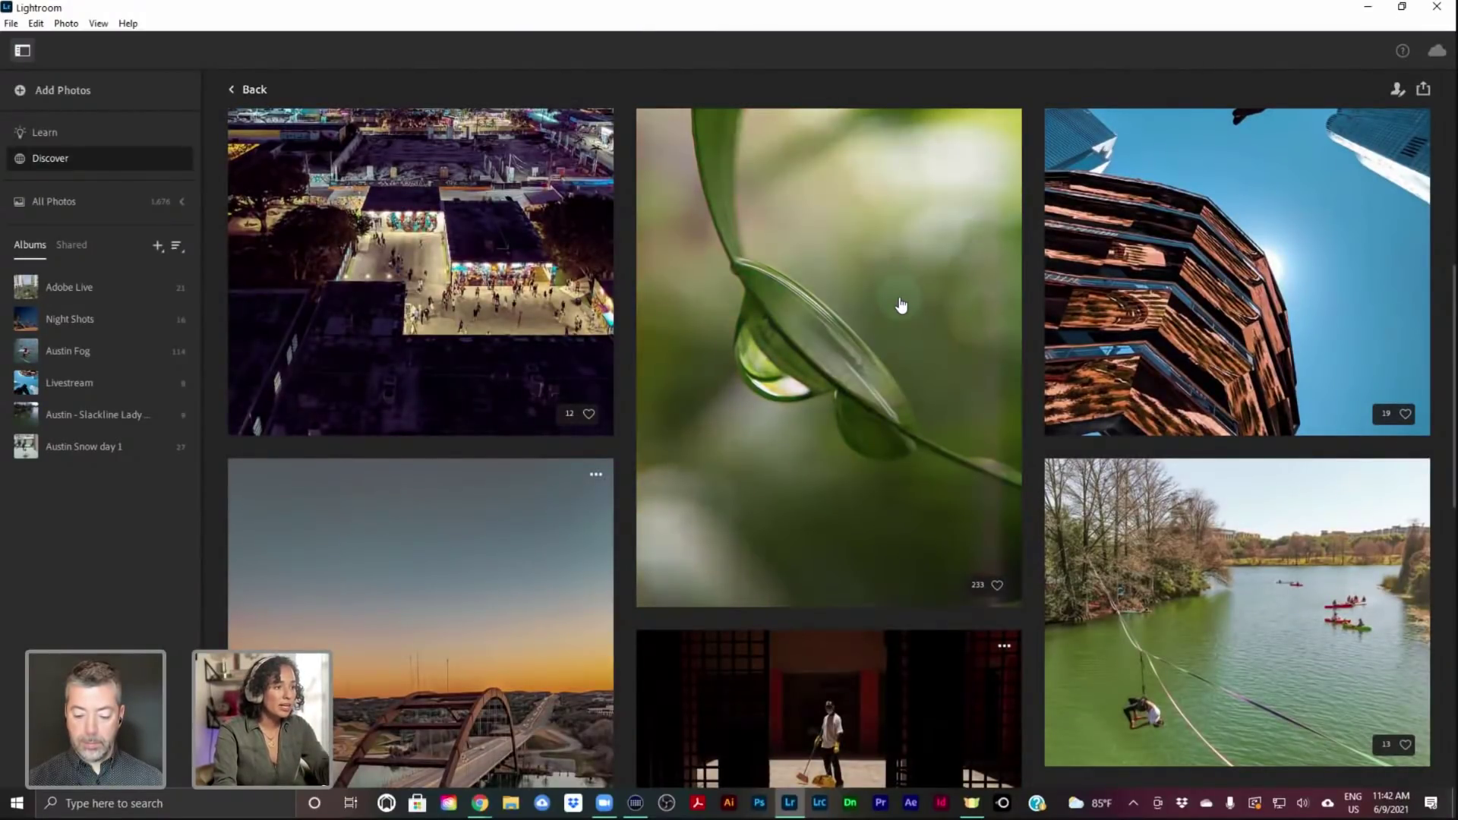
scroll(902, 305, up, 3)
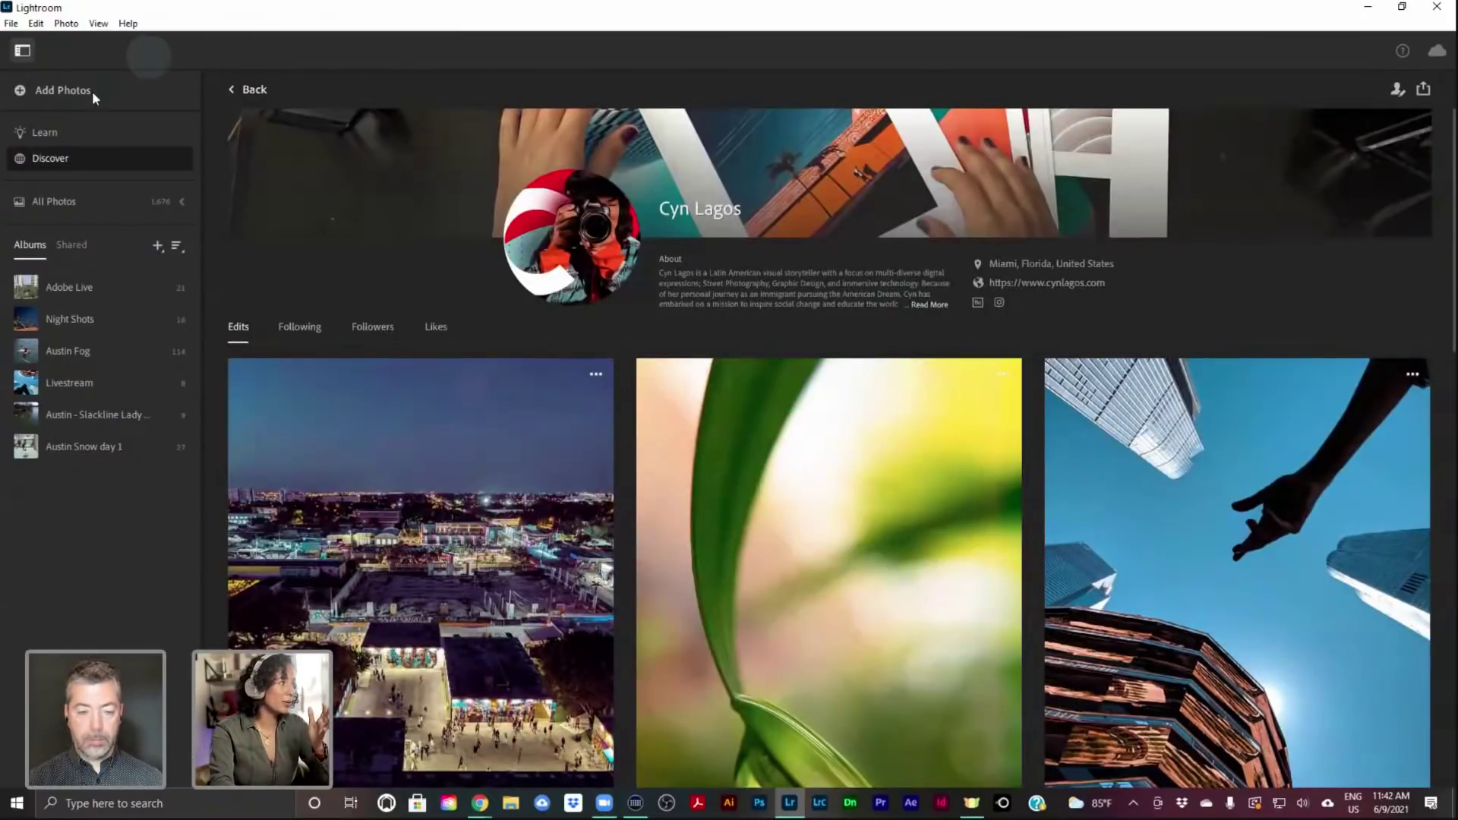
Open the Learn section and browse its recommended, Featured, Trending and Get inspired tutorials
click(58, 133)
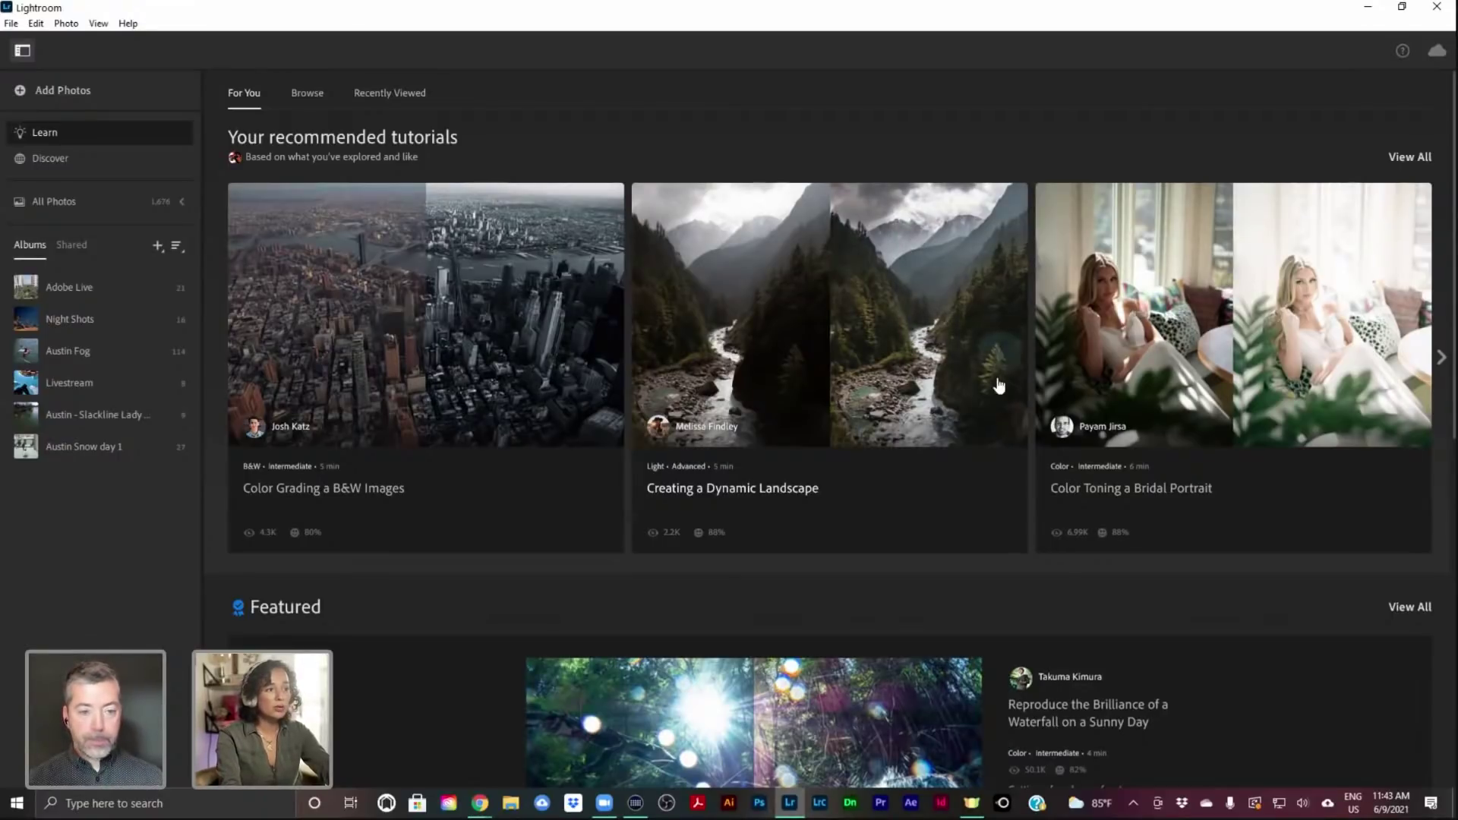
scroll(996, 420, down, 1)
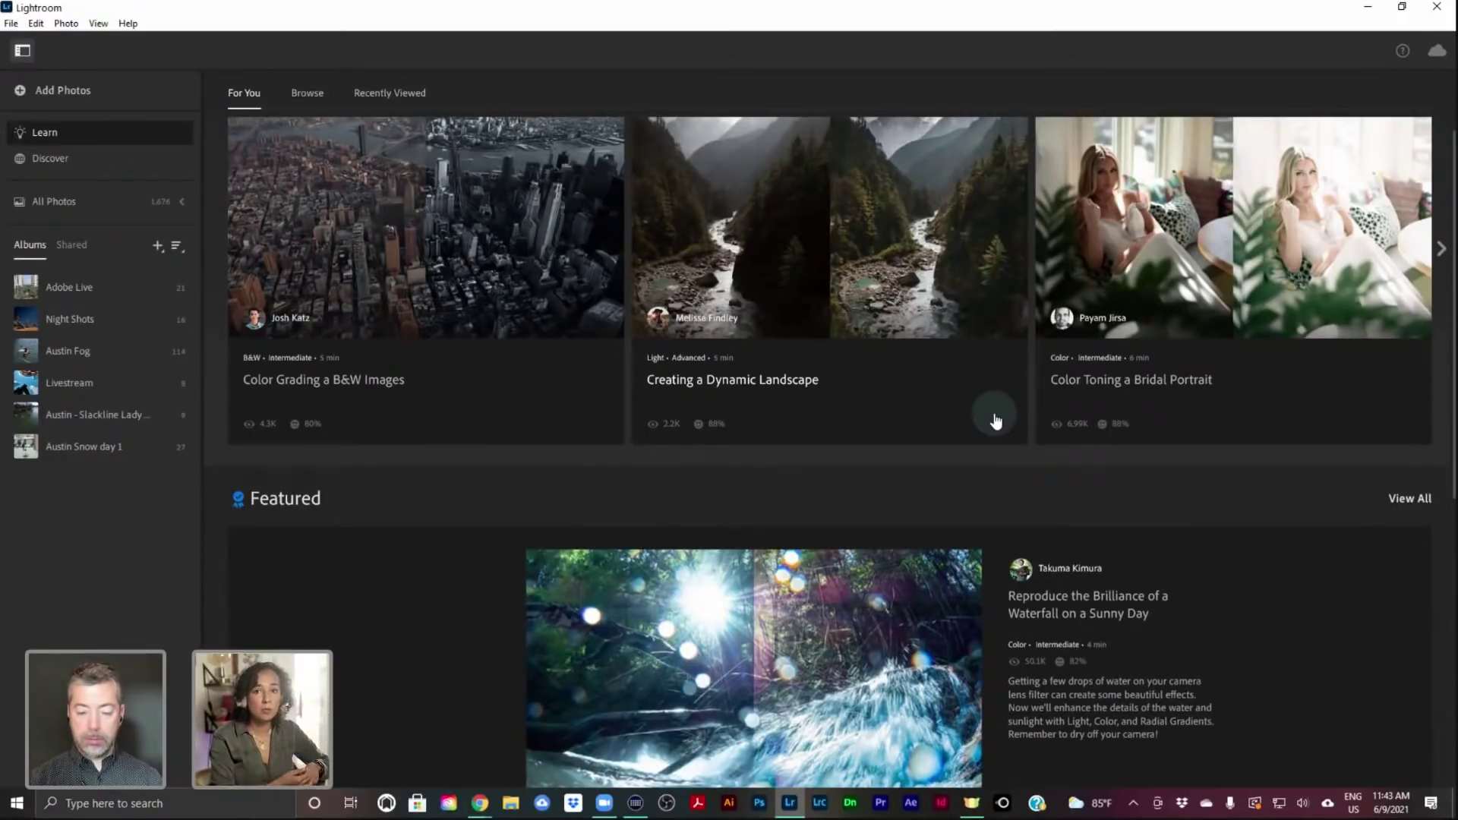
scroll(996, 420, down, 3)
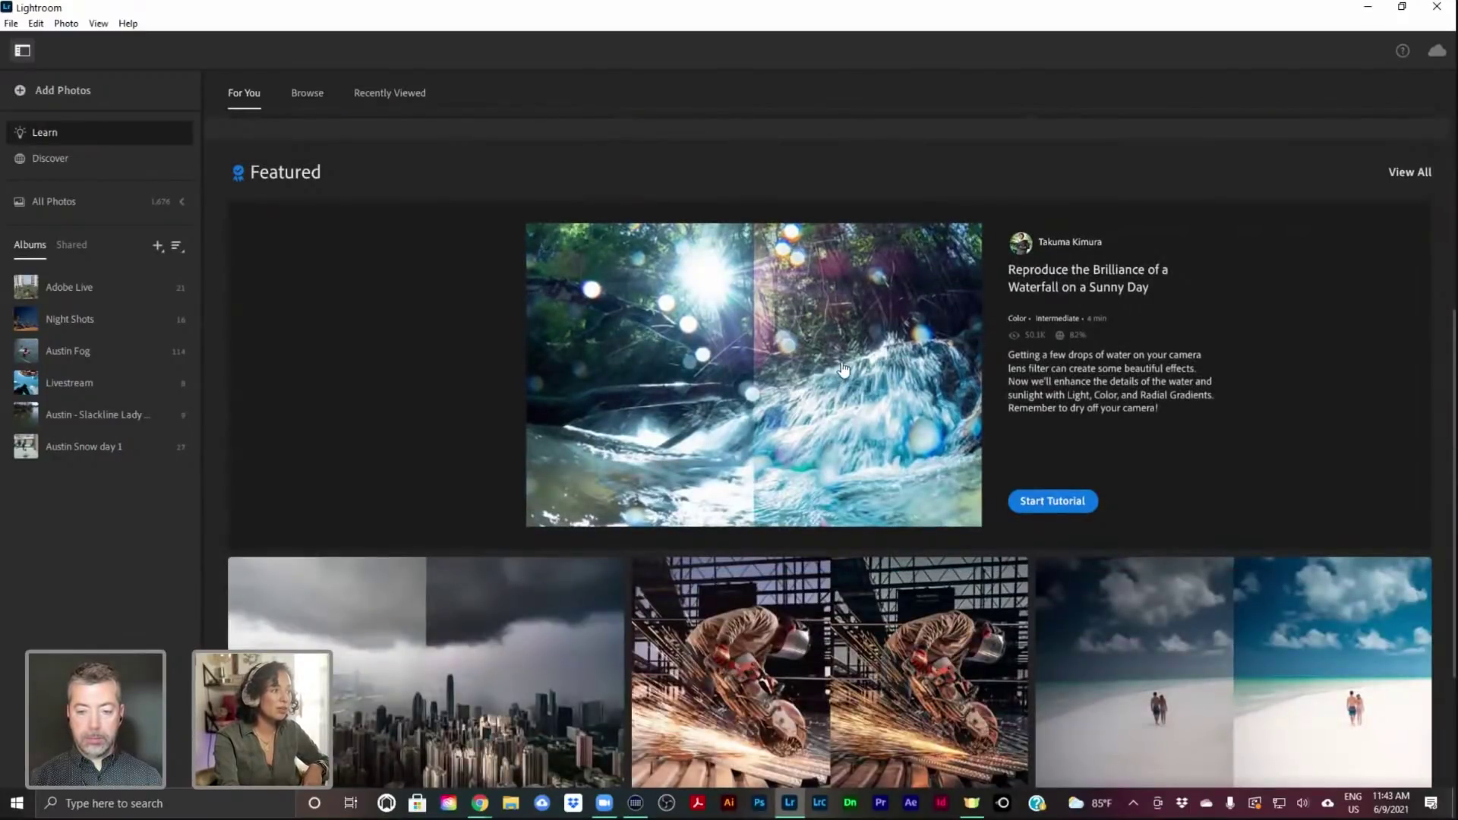
scroll(847, 350, down, 6)
scroll(850, 347, down, 1)
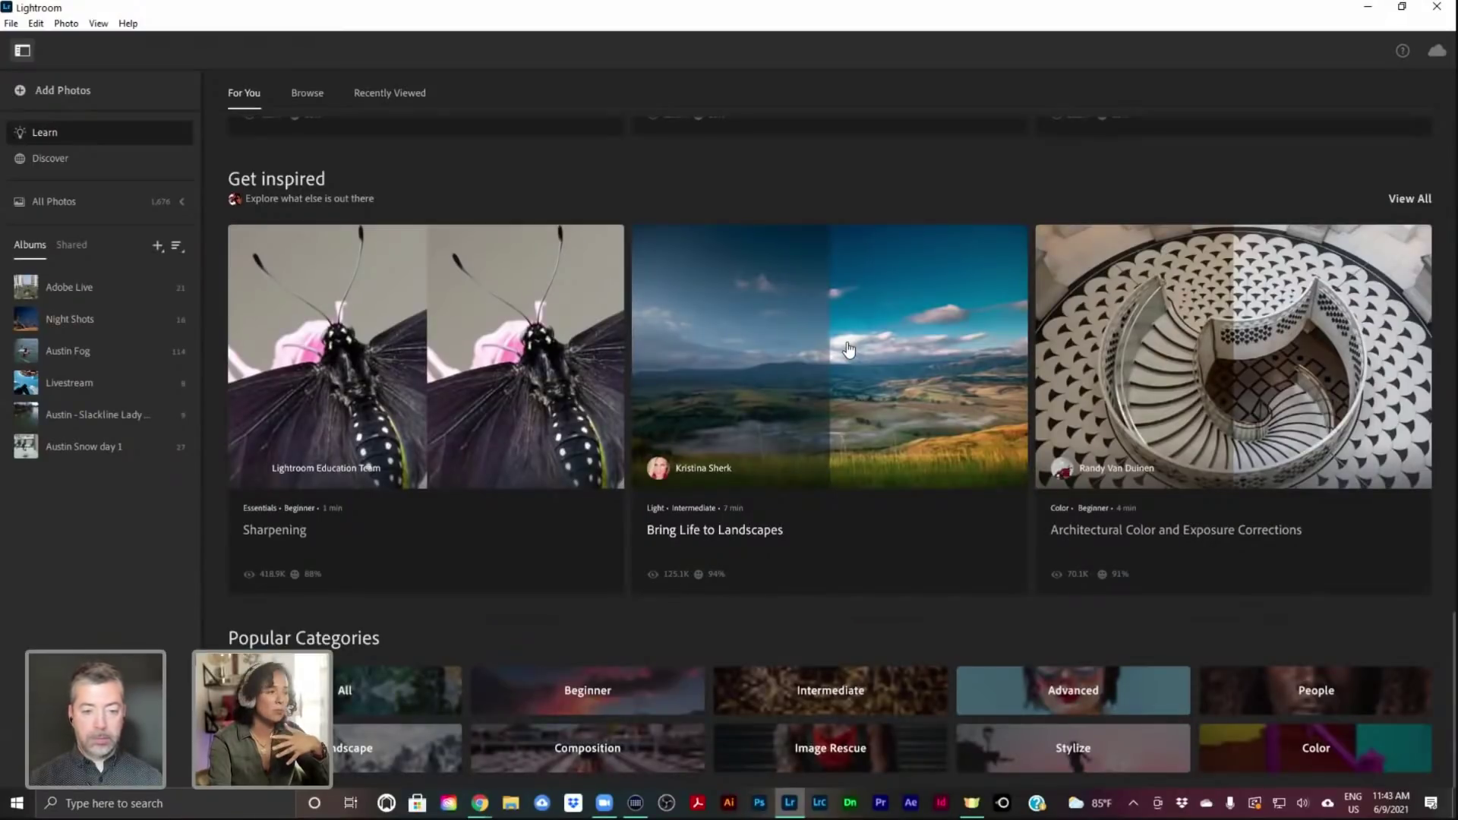
scroll(850, 349, up, 4)
scroll(849, 350, down, 4)
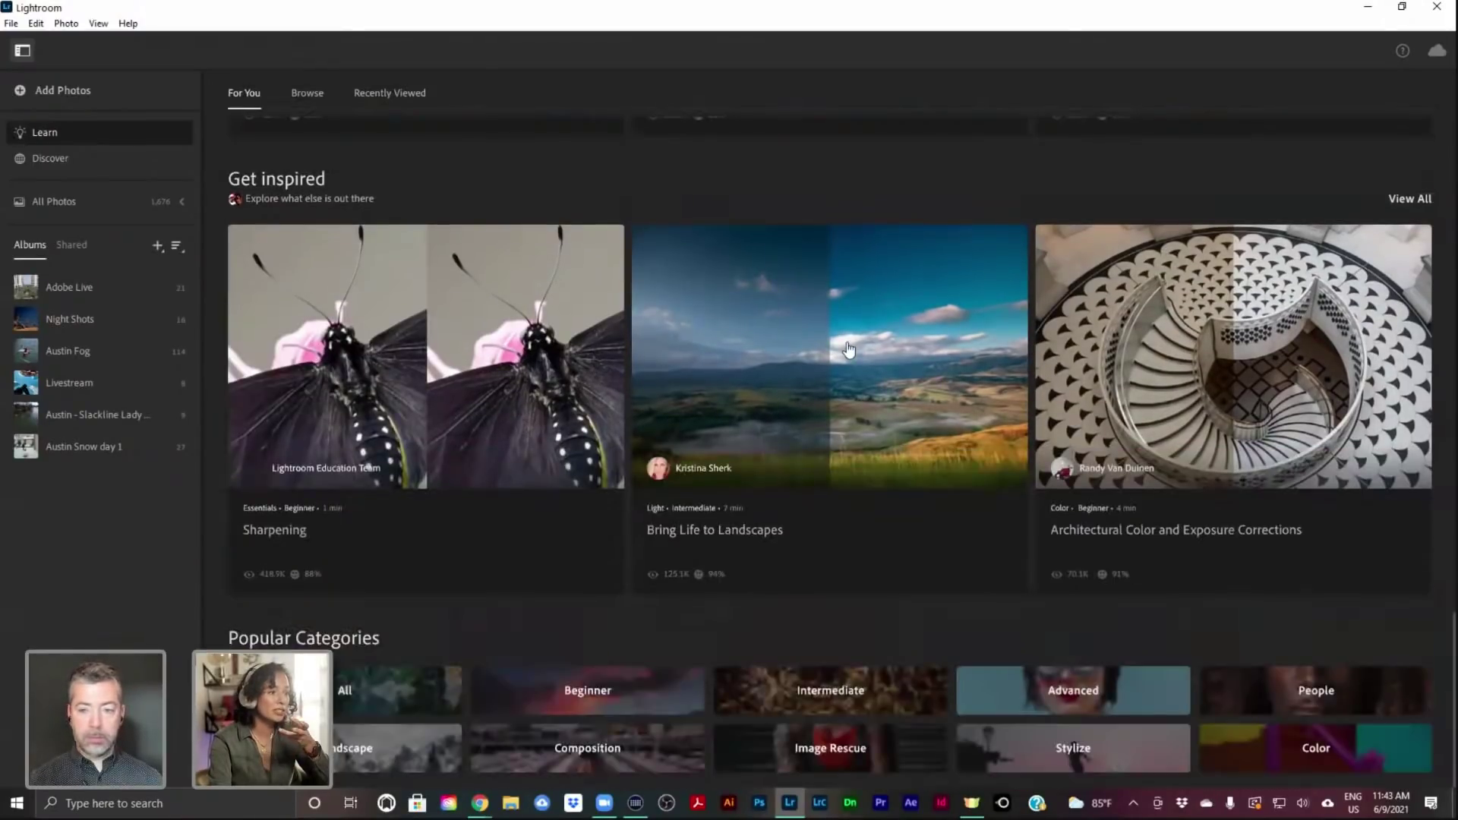
scroll(849, 349, up, 10)
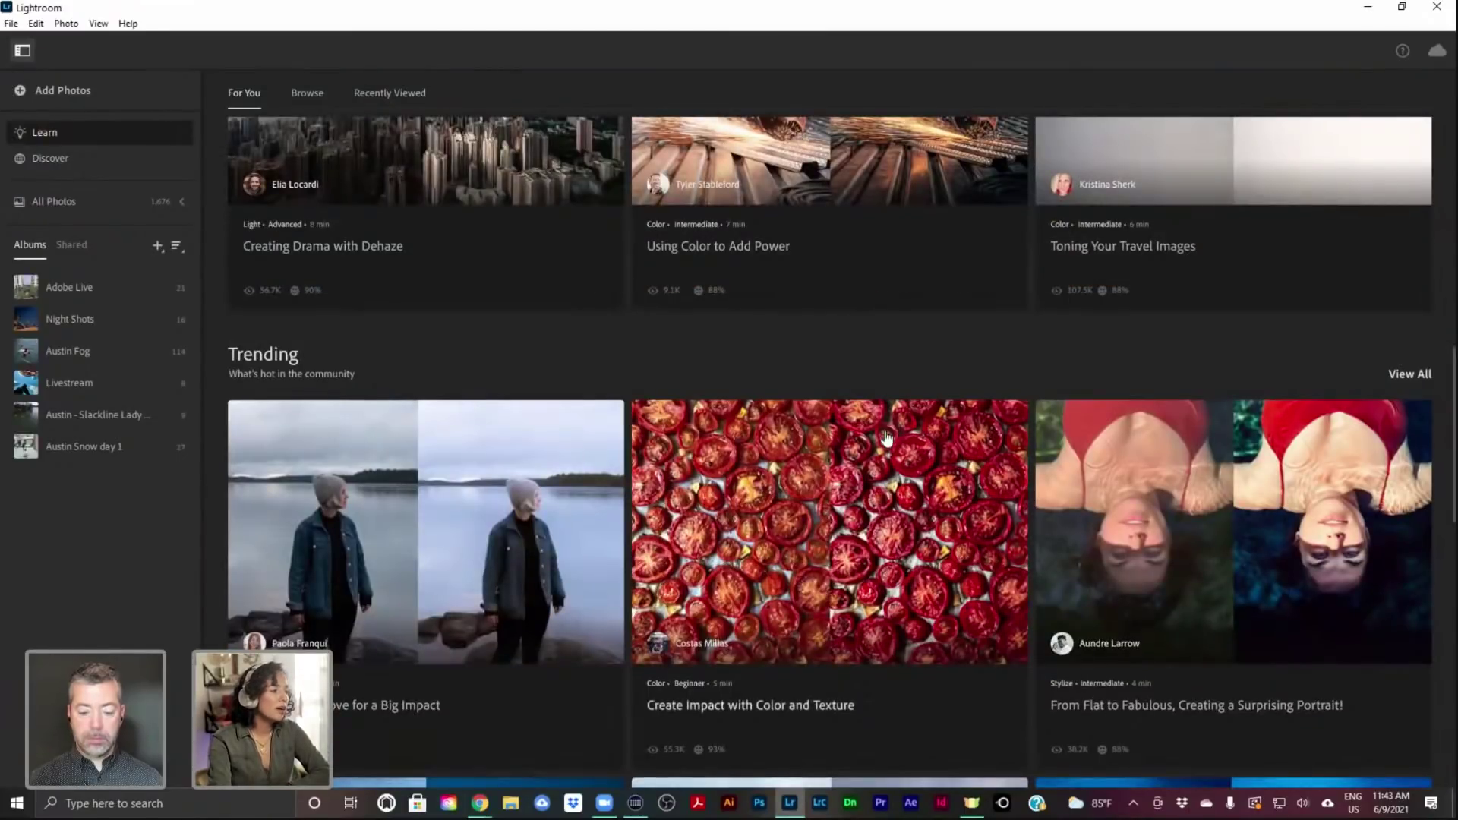
scroll(886, 437, up, 4)
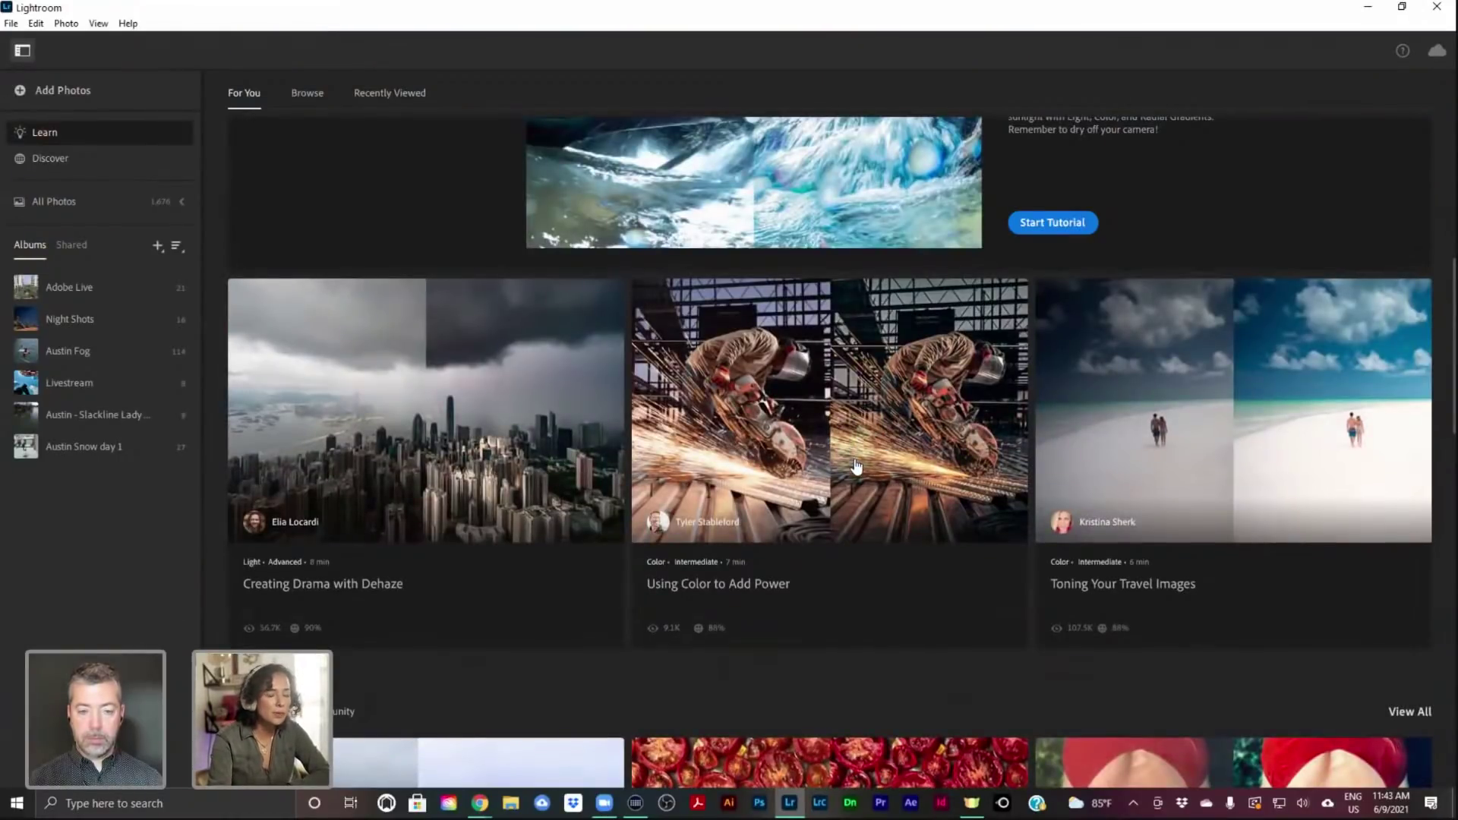
View the details of the featured "Using Color to Add Power" tutorial and close them
click(896, 455)
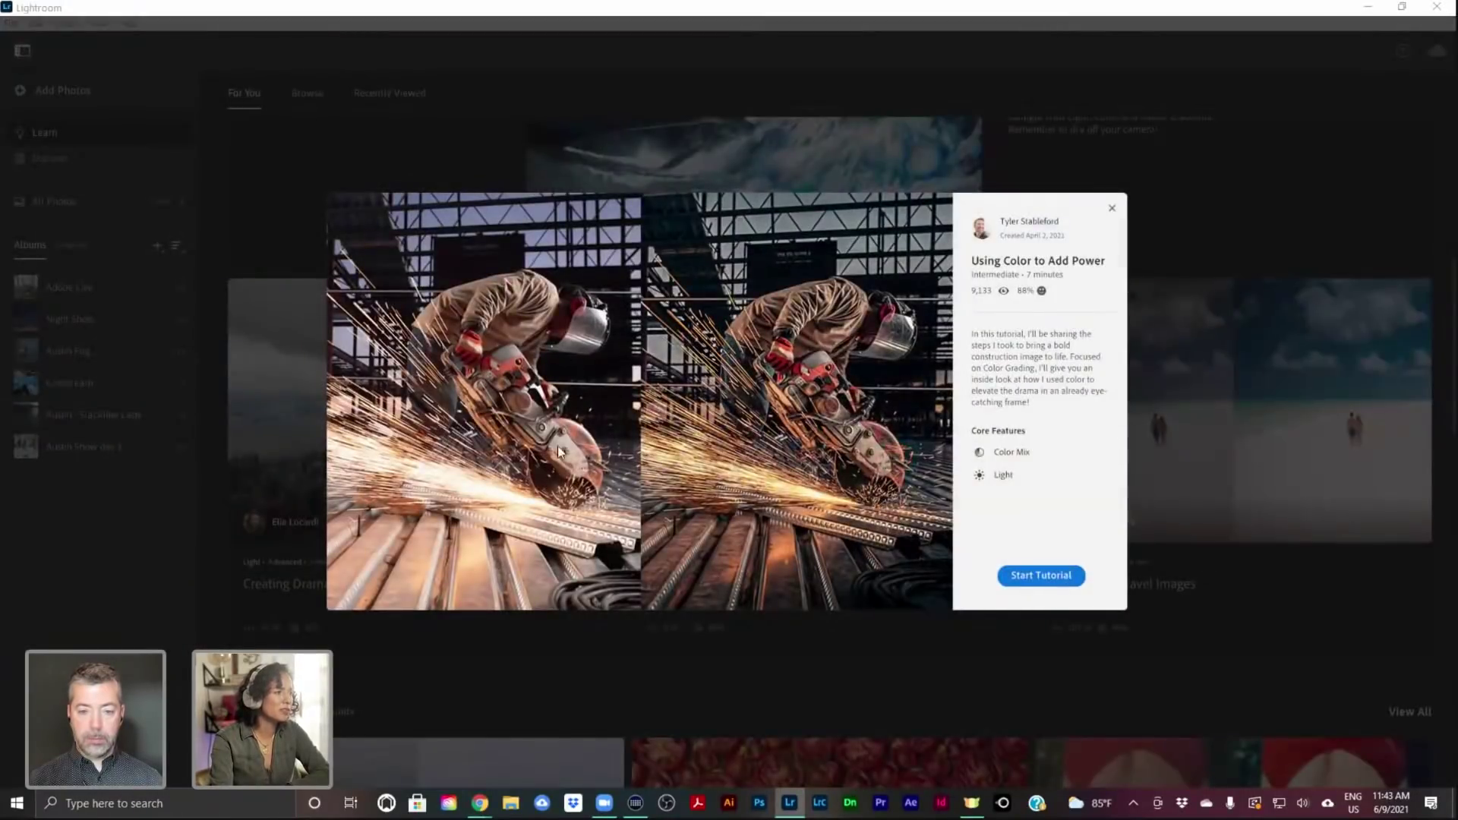
click(1243, 559)
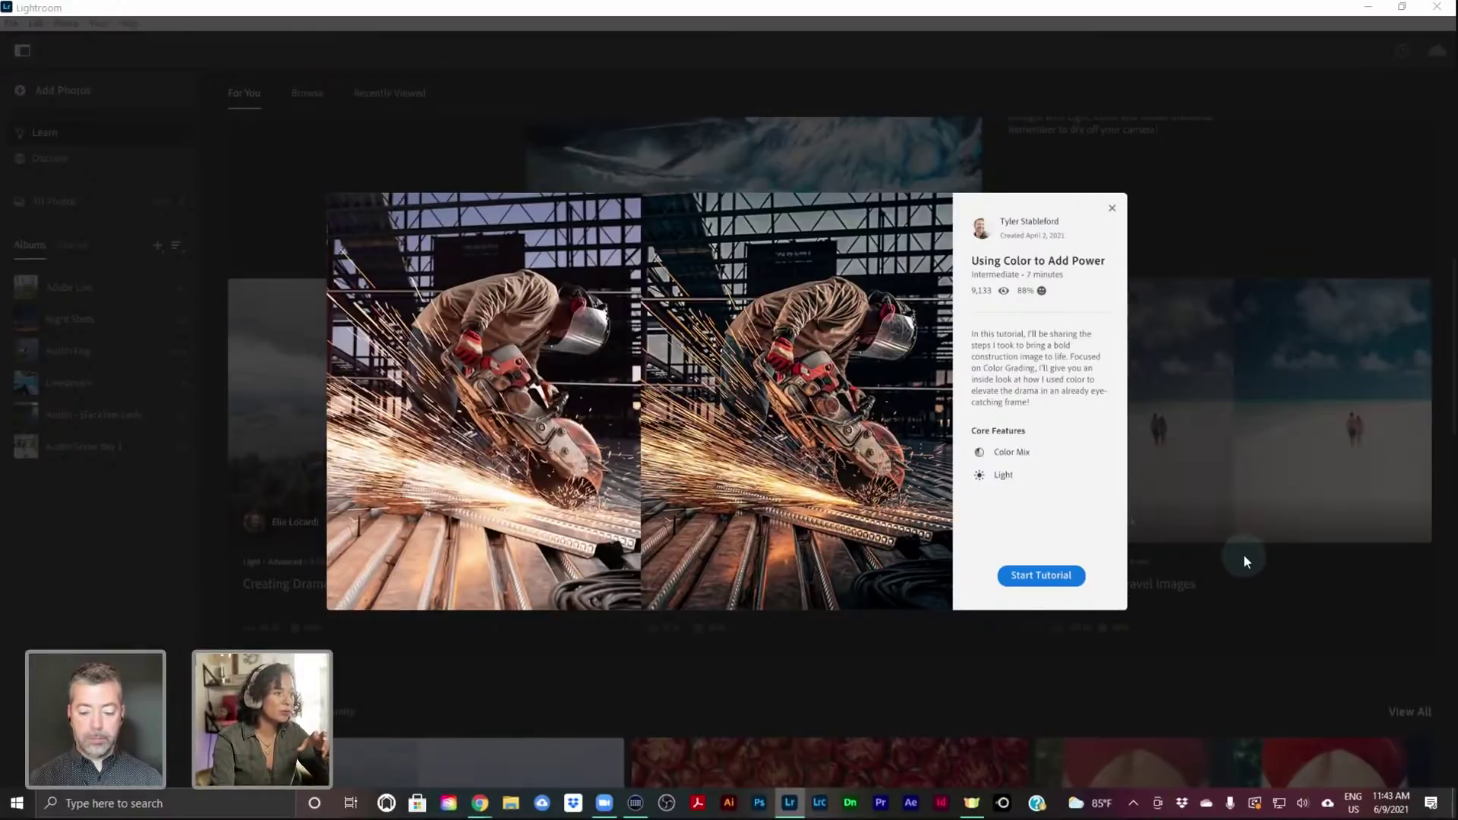
click(1243, 556)
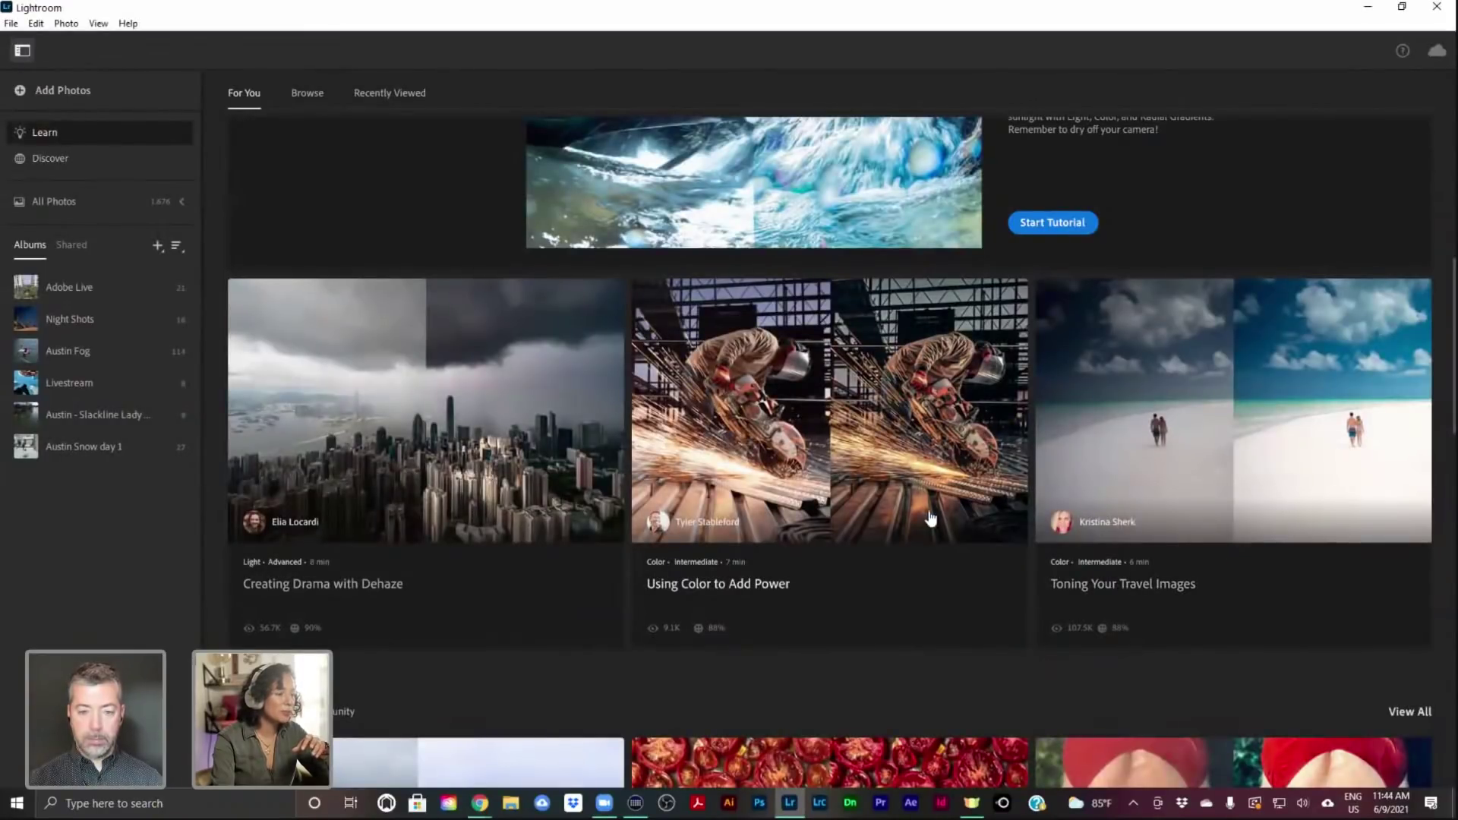
View and close the "Toning Your Travel Images" tutorial details, and start the "Creating Drama with Dehaze" tutorial
click(1318, 468)
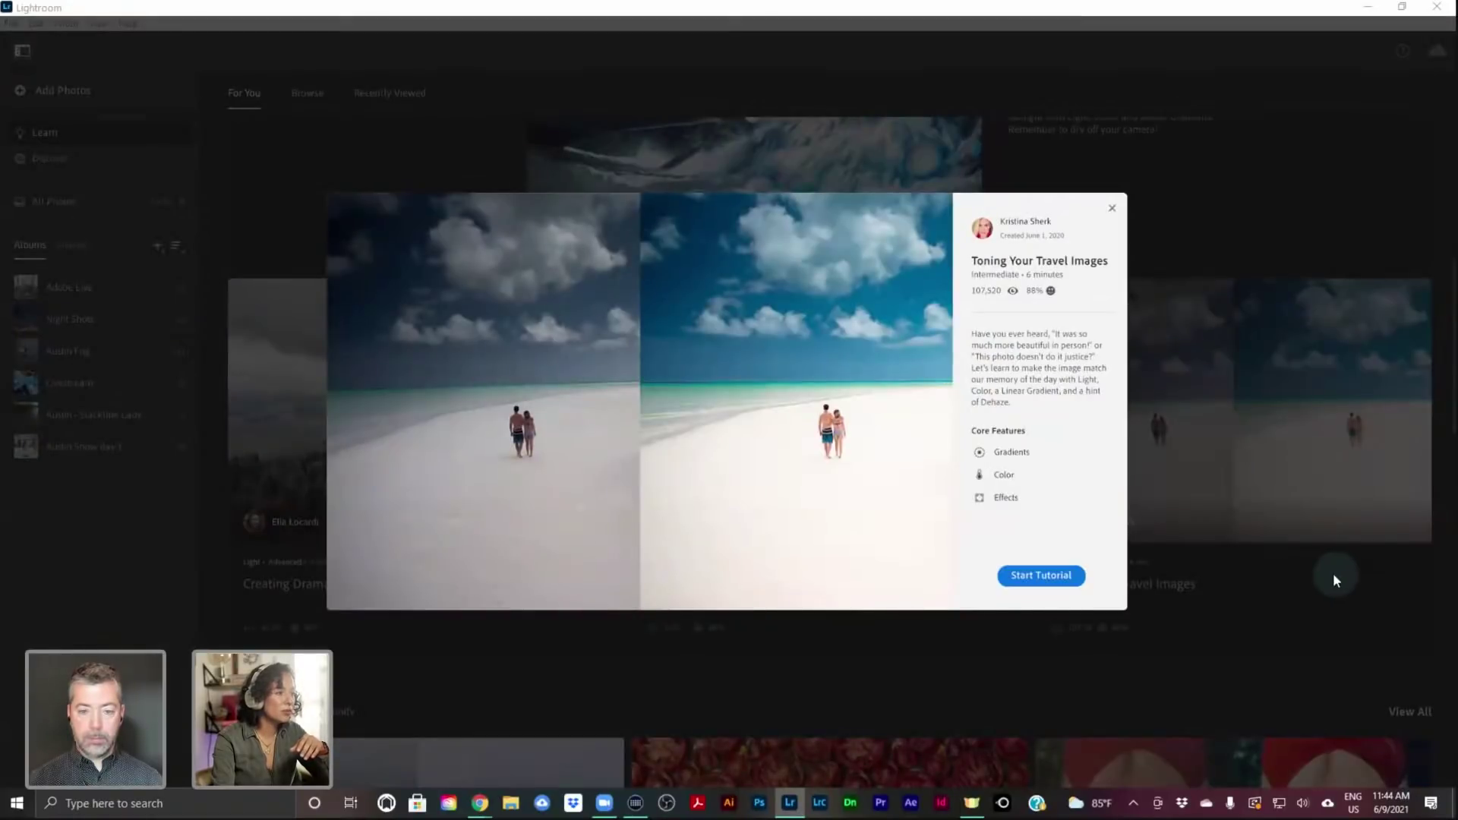
click(1222, 521)
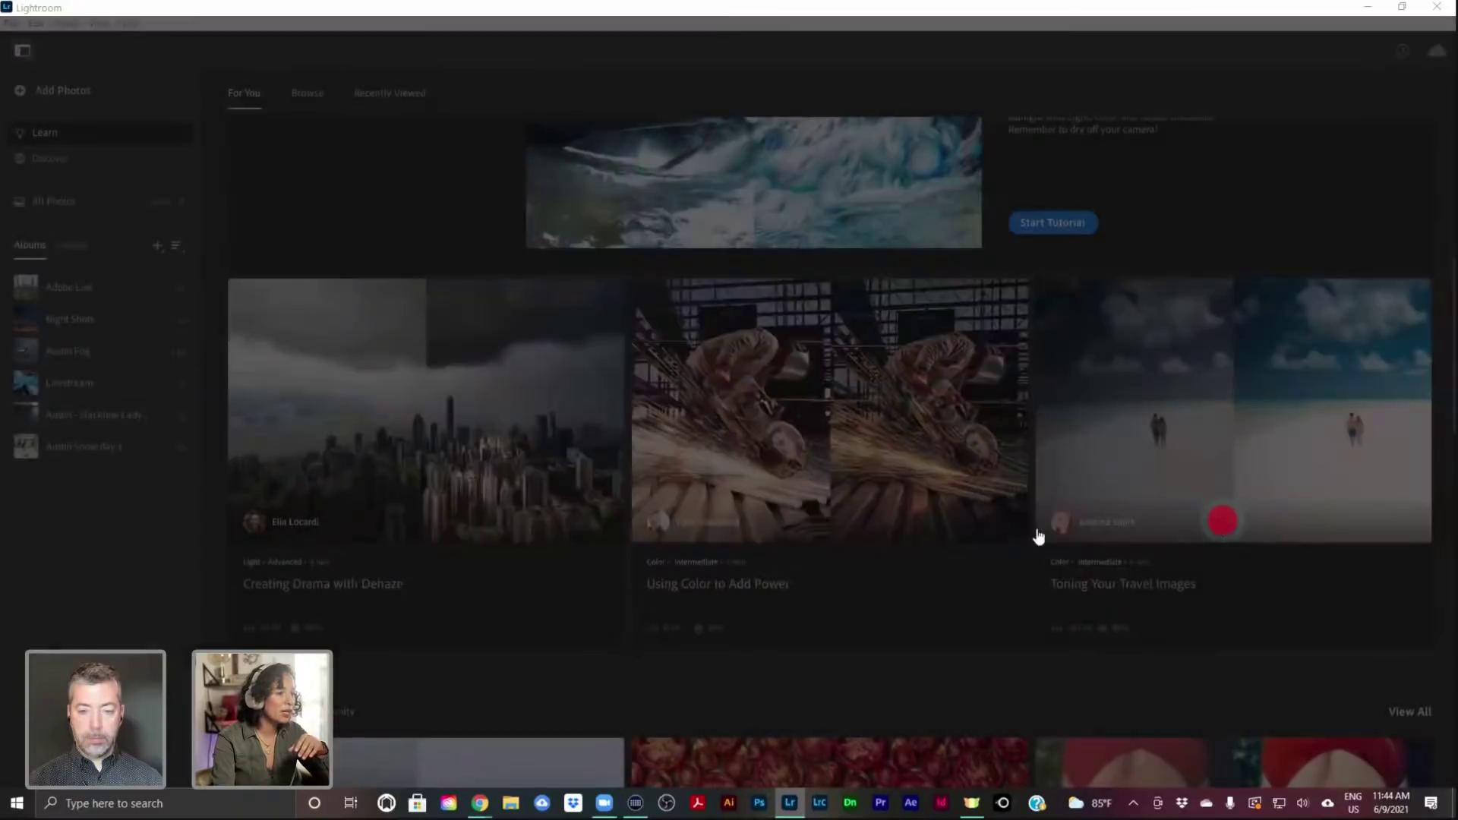
click(531, 398)
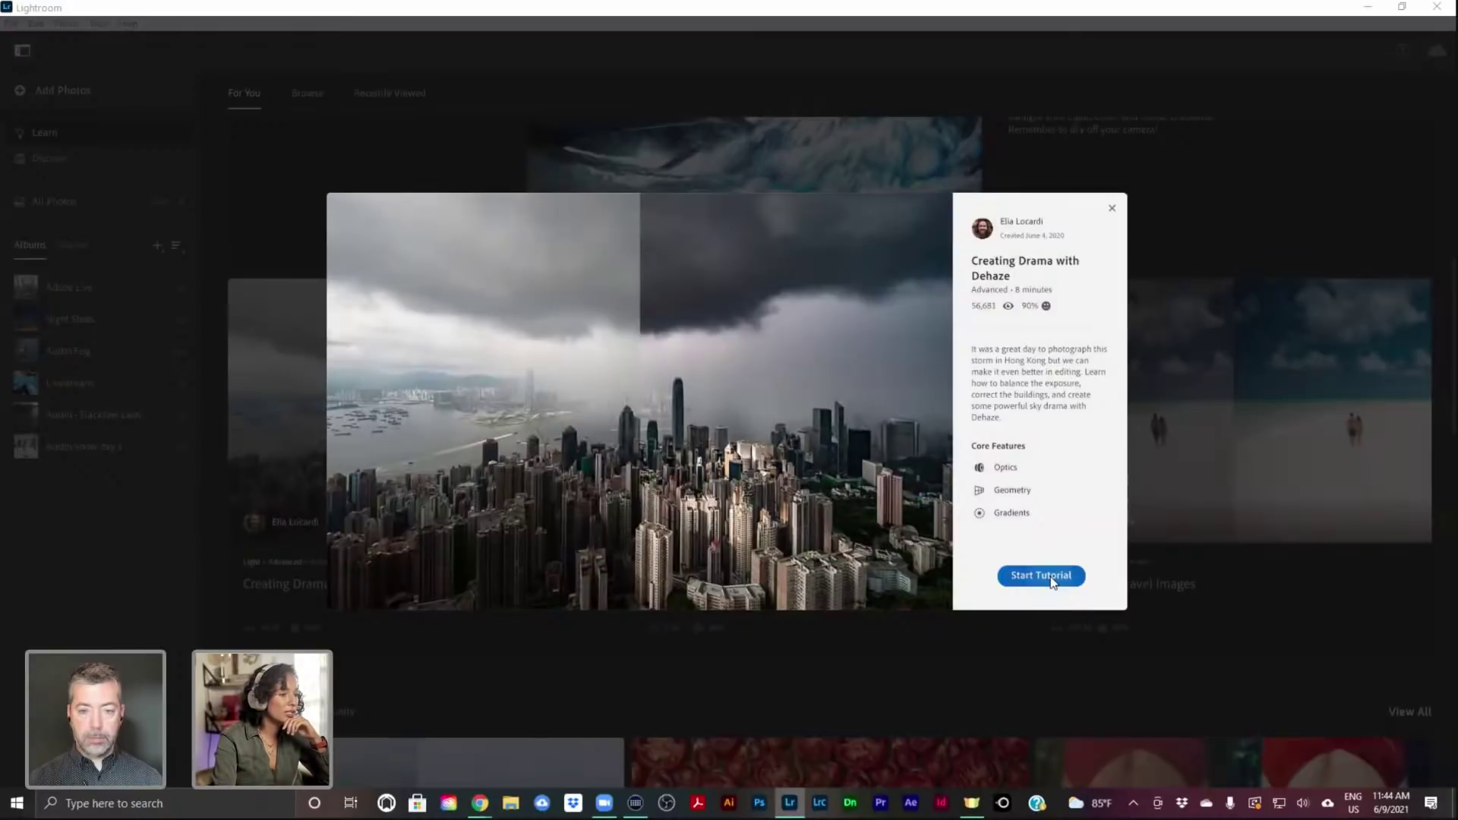
click(1041, 576)
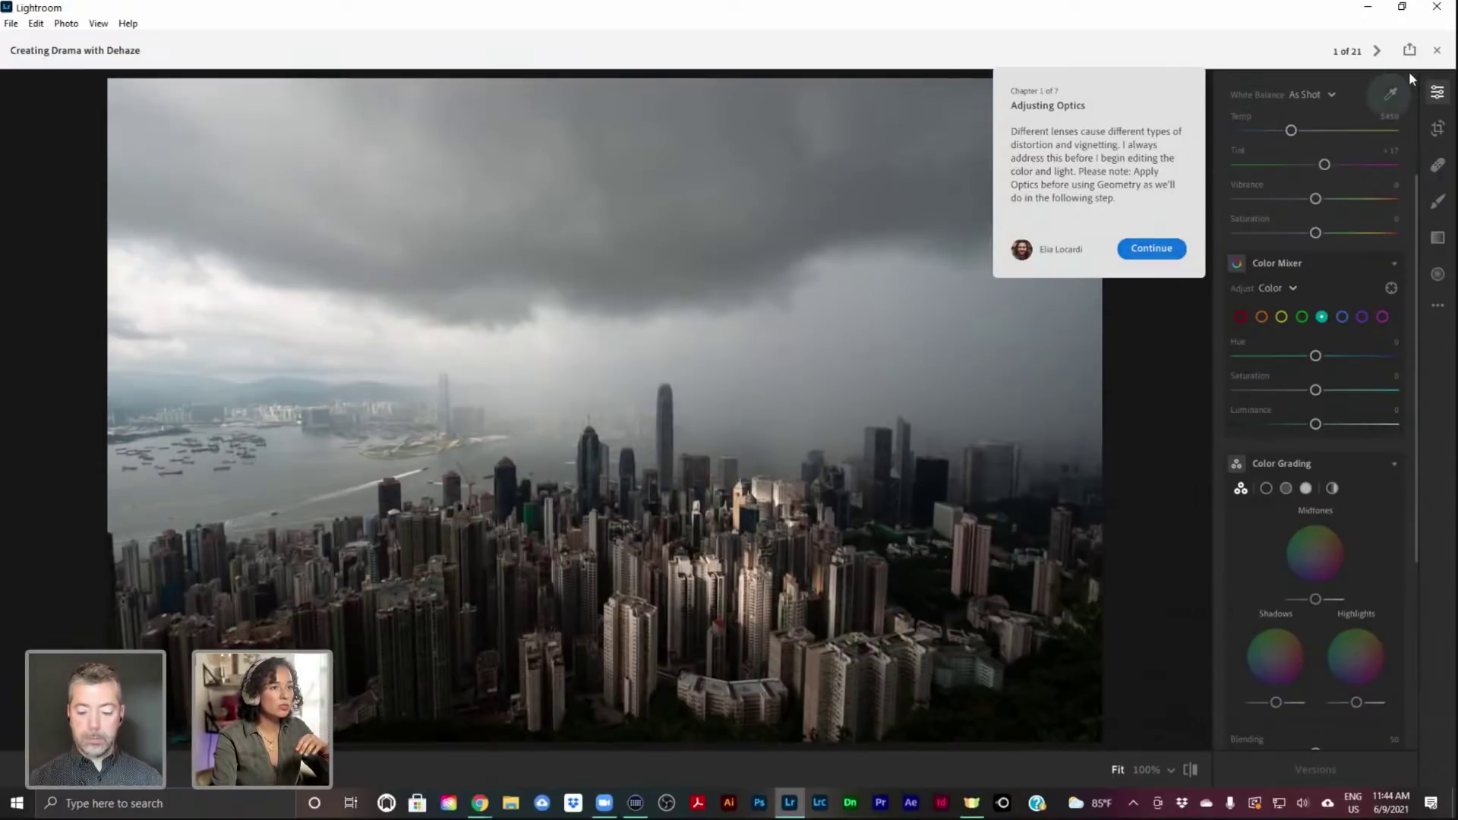
Go through the Adjusting Optics chapter, applying Remove Chromatic Aberration and Enable Lens Corrections to the city photo
click(1168, 248)
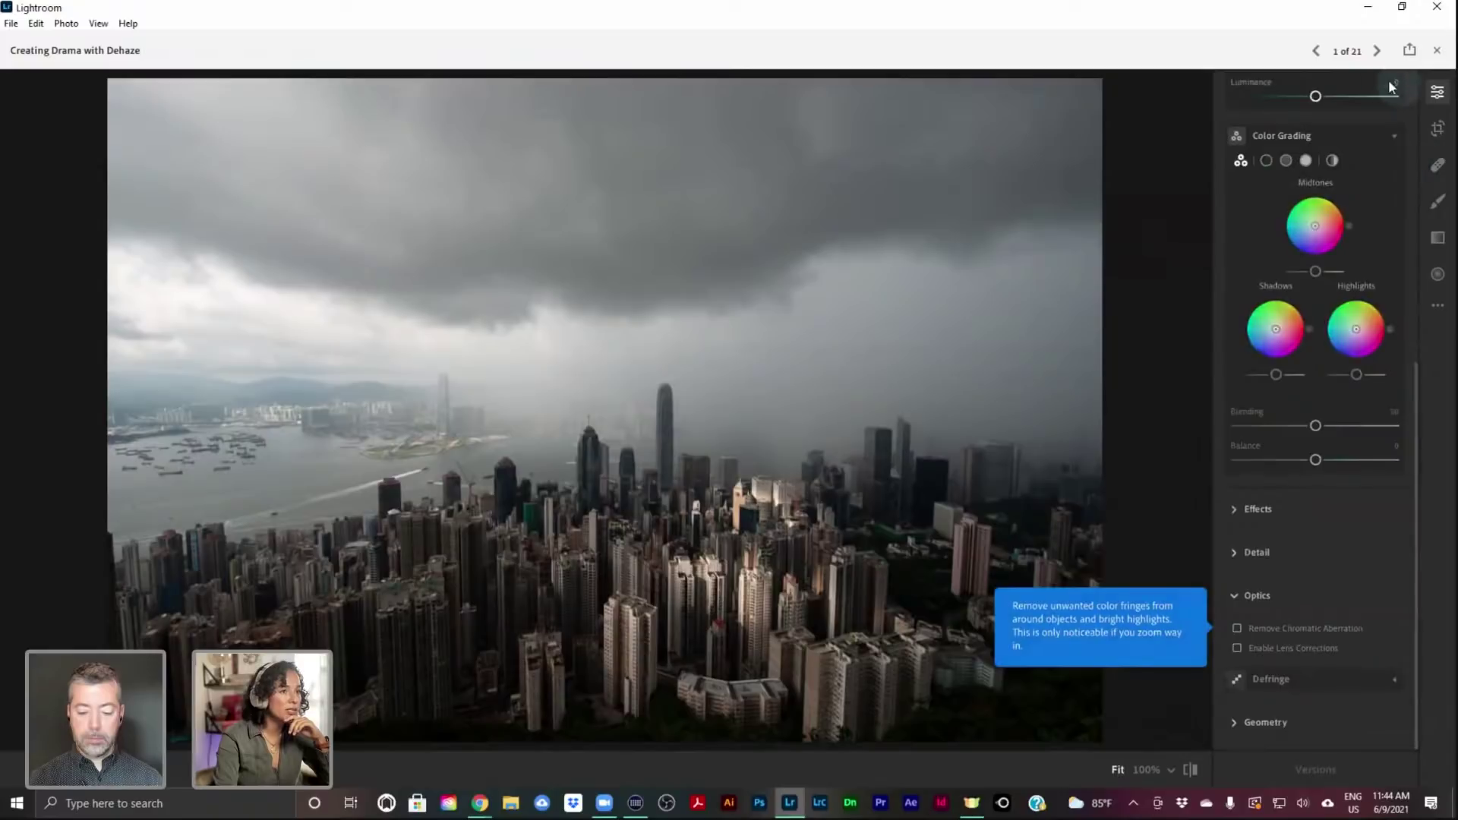
scroll(1342, 184, up, 5)
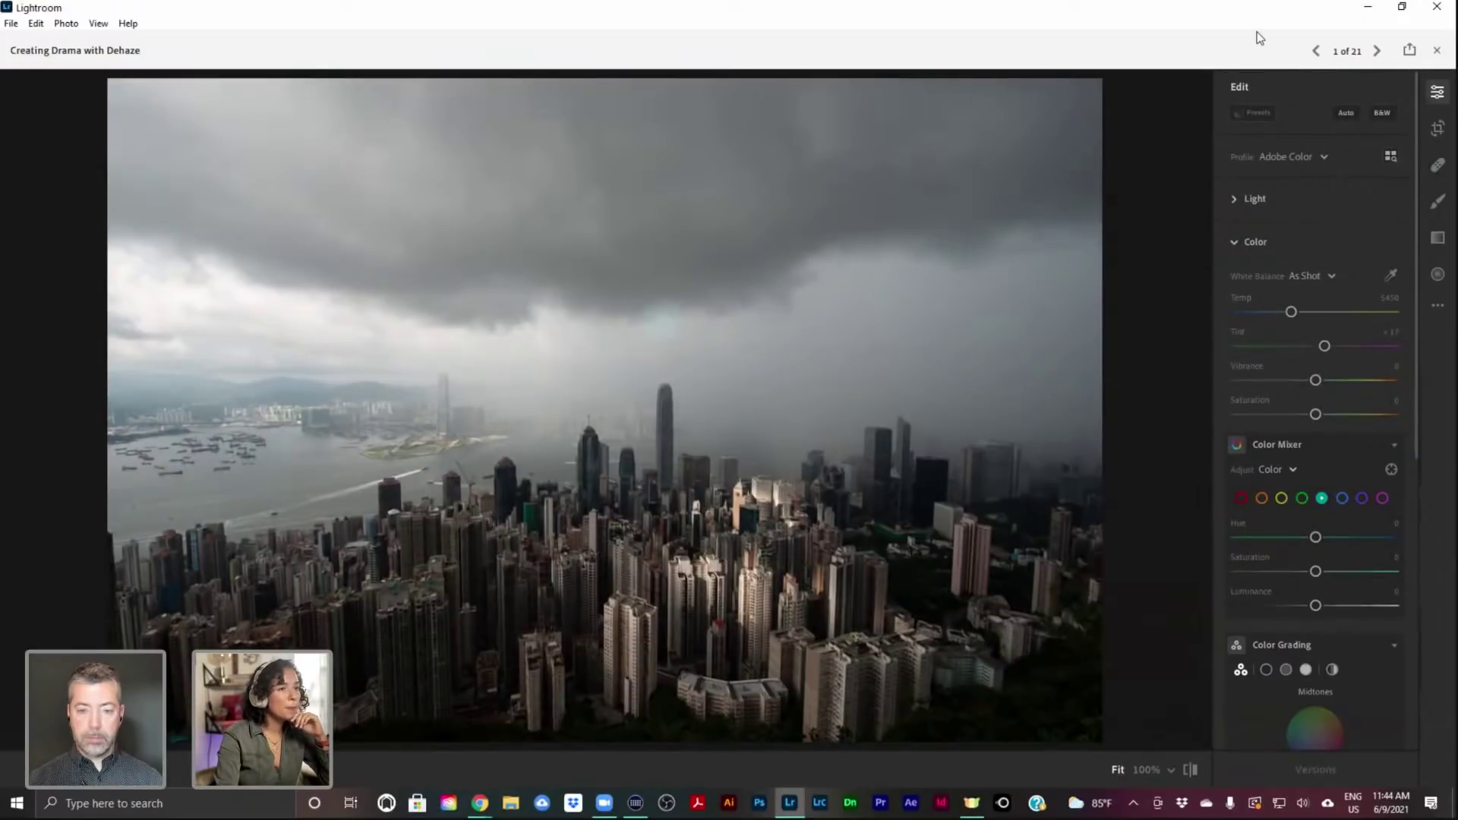
click(1375, 51)
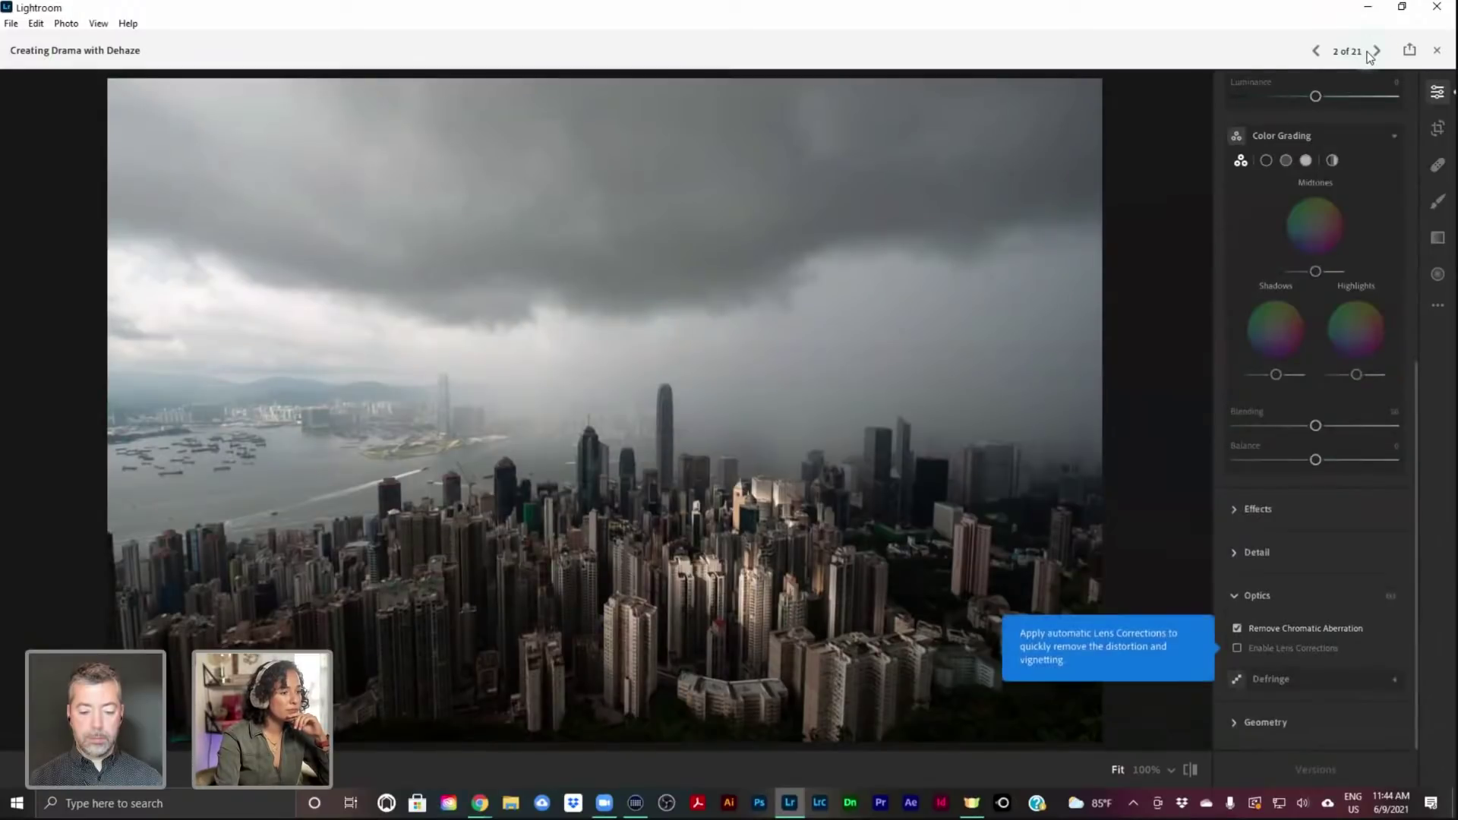
click(1376, 51)
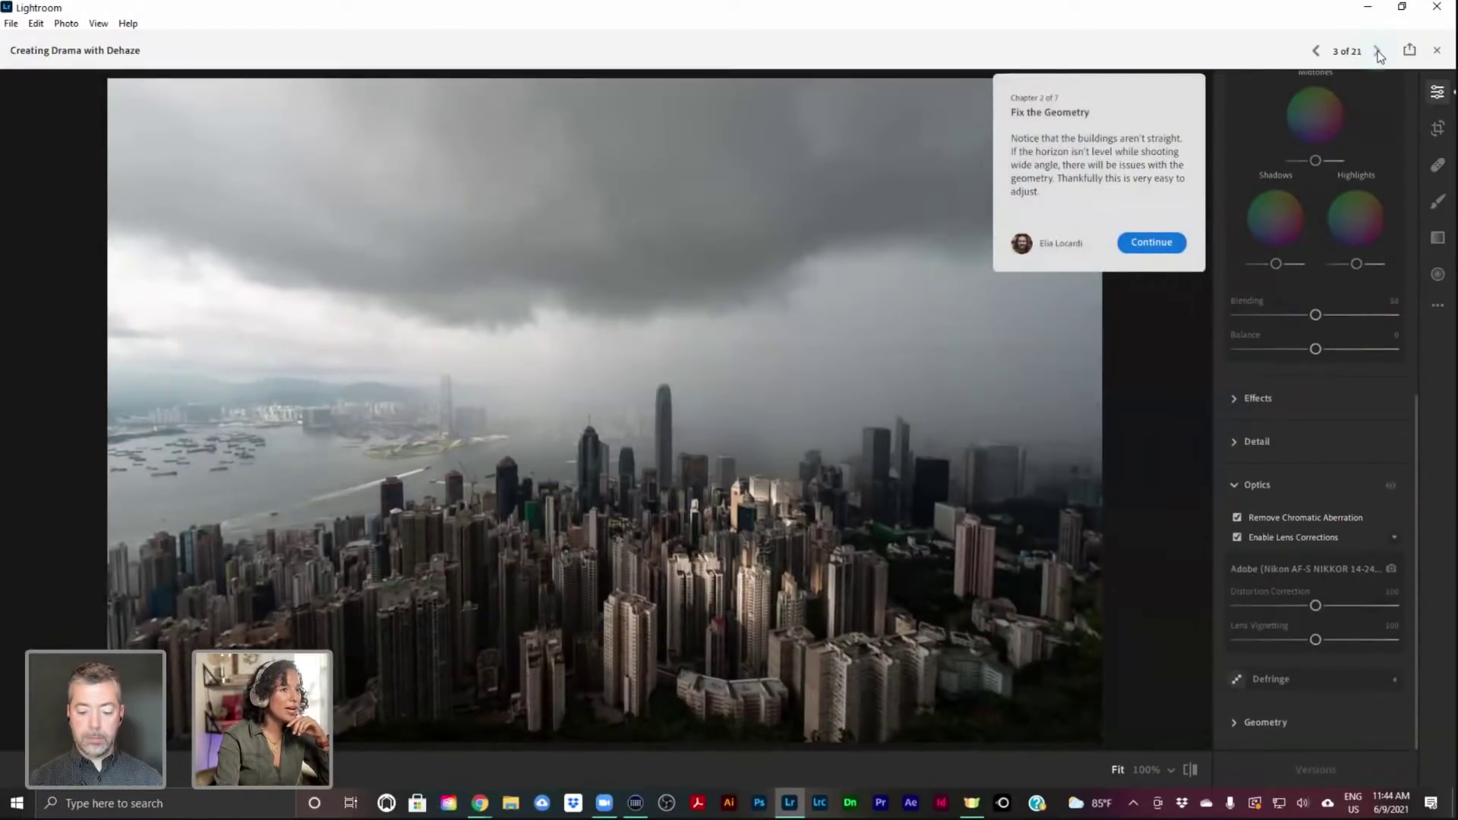
Advance through the geometry and crop chapters, applying a Vertical correction of +13 and cropping off the distorted photo edges
click(1380, 54)
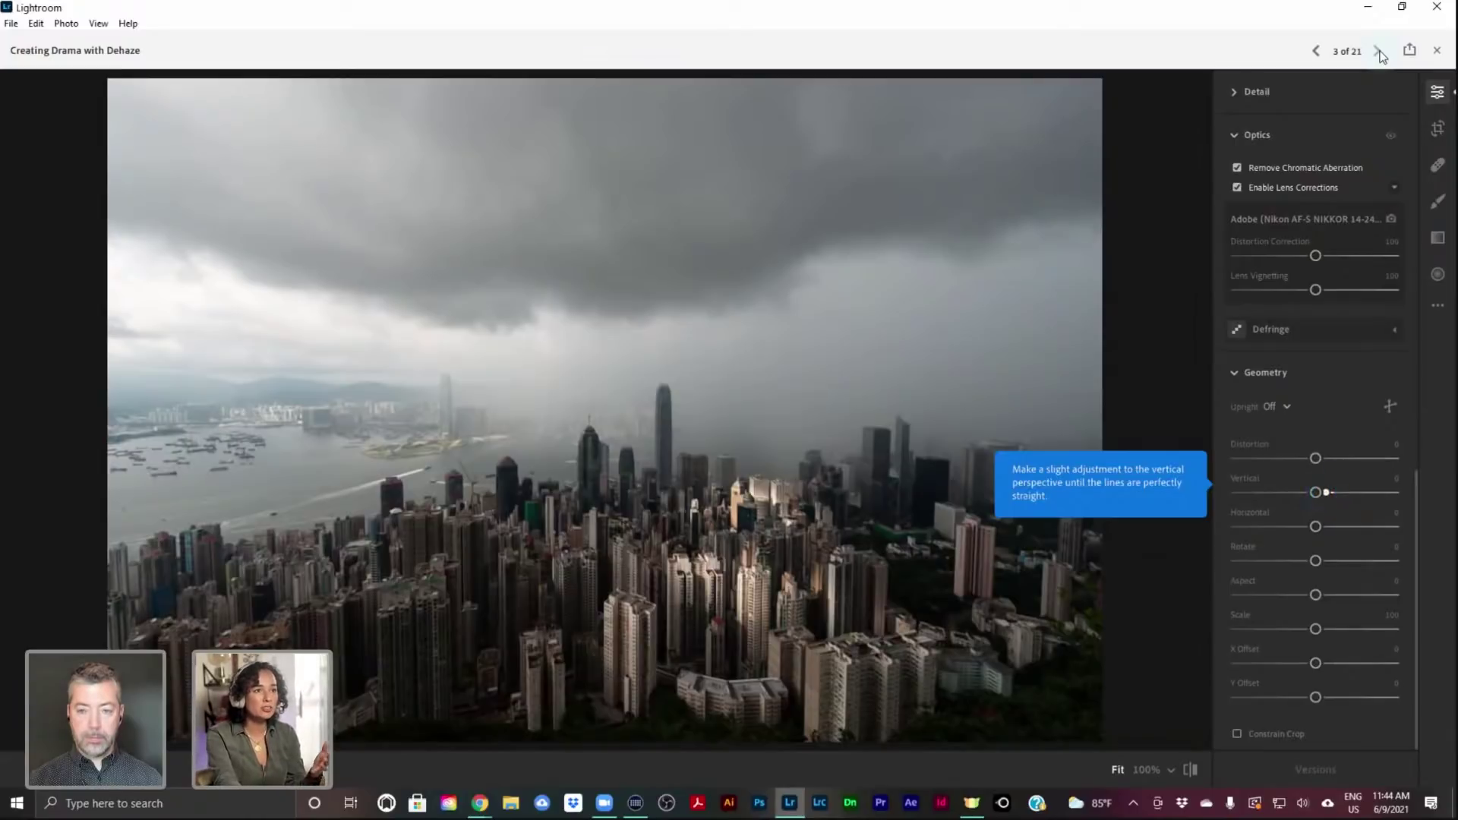
click(1377, 52)
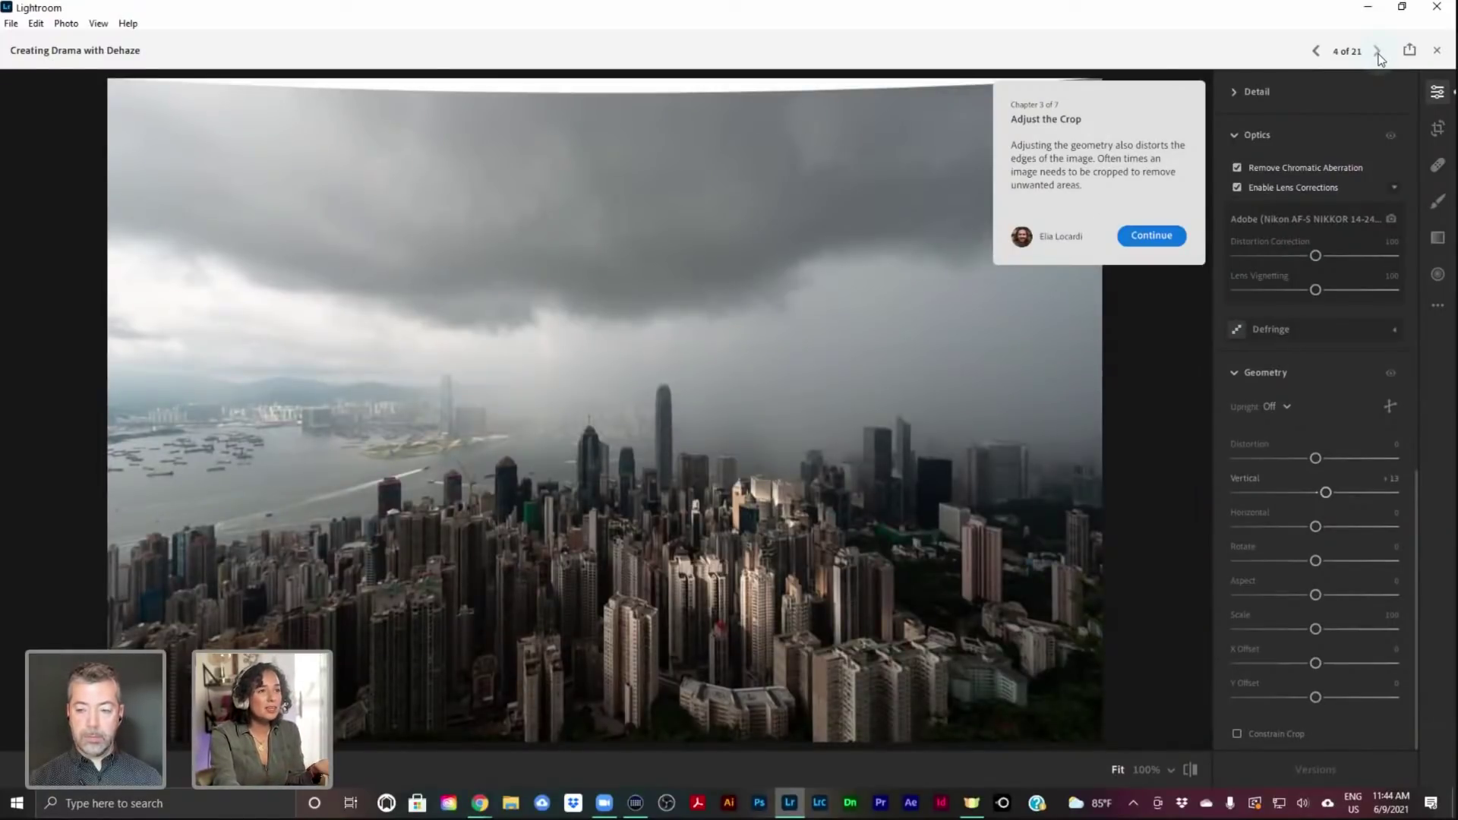
click(1378, 52)
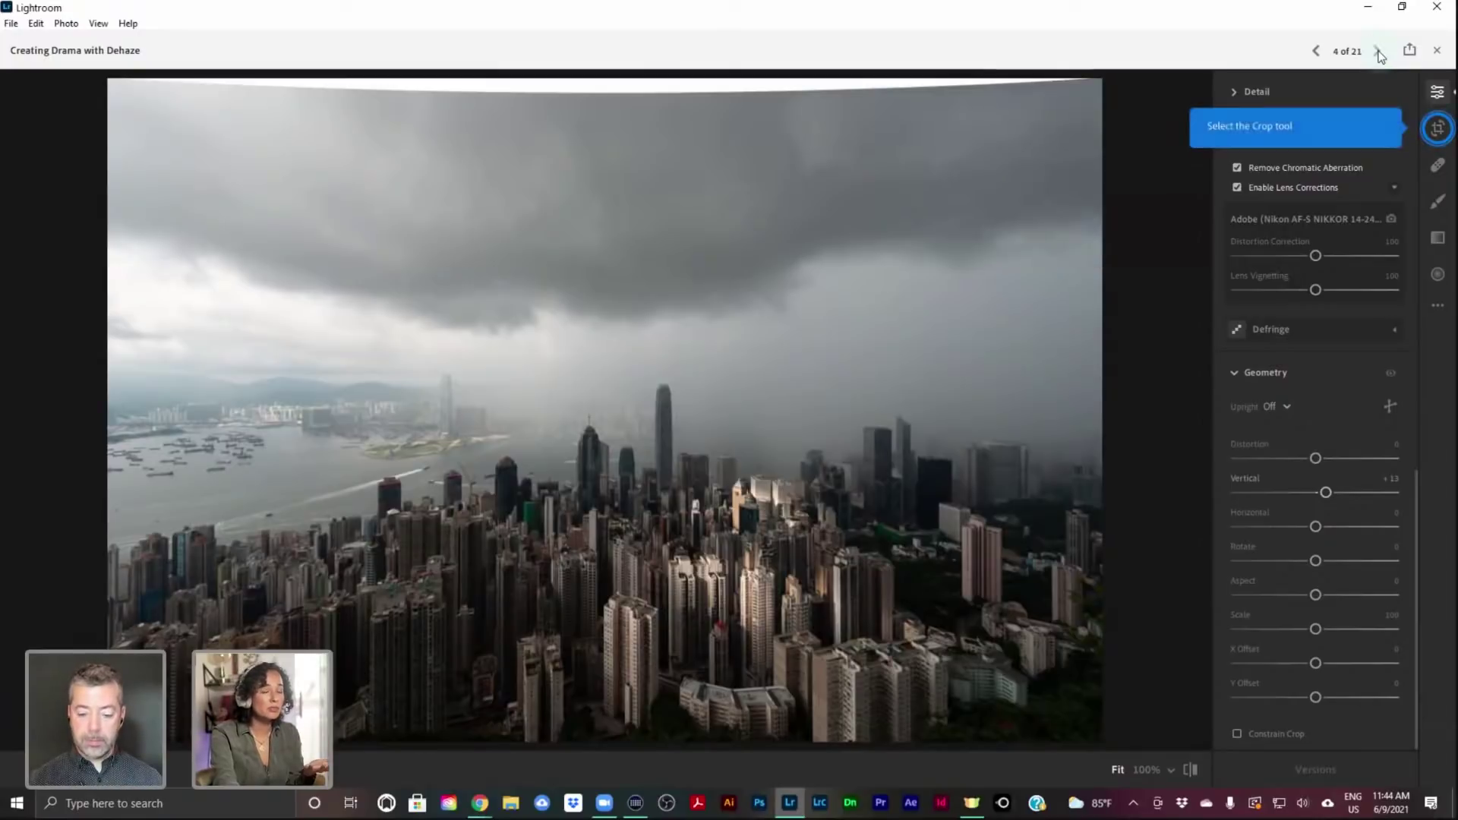
click(1378, 52)
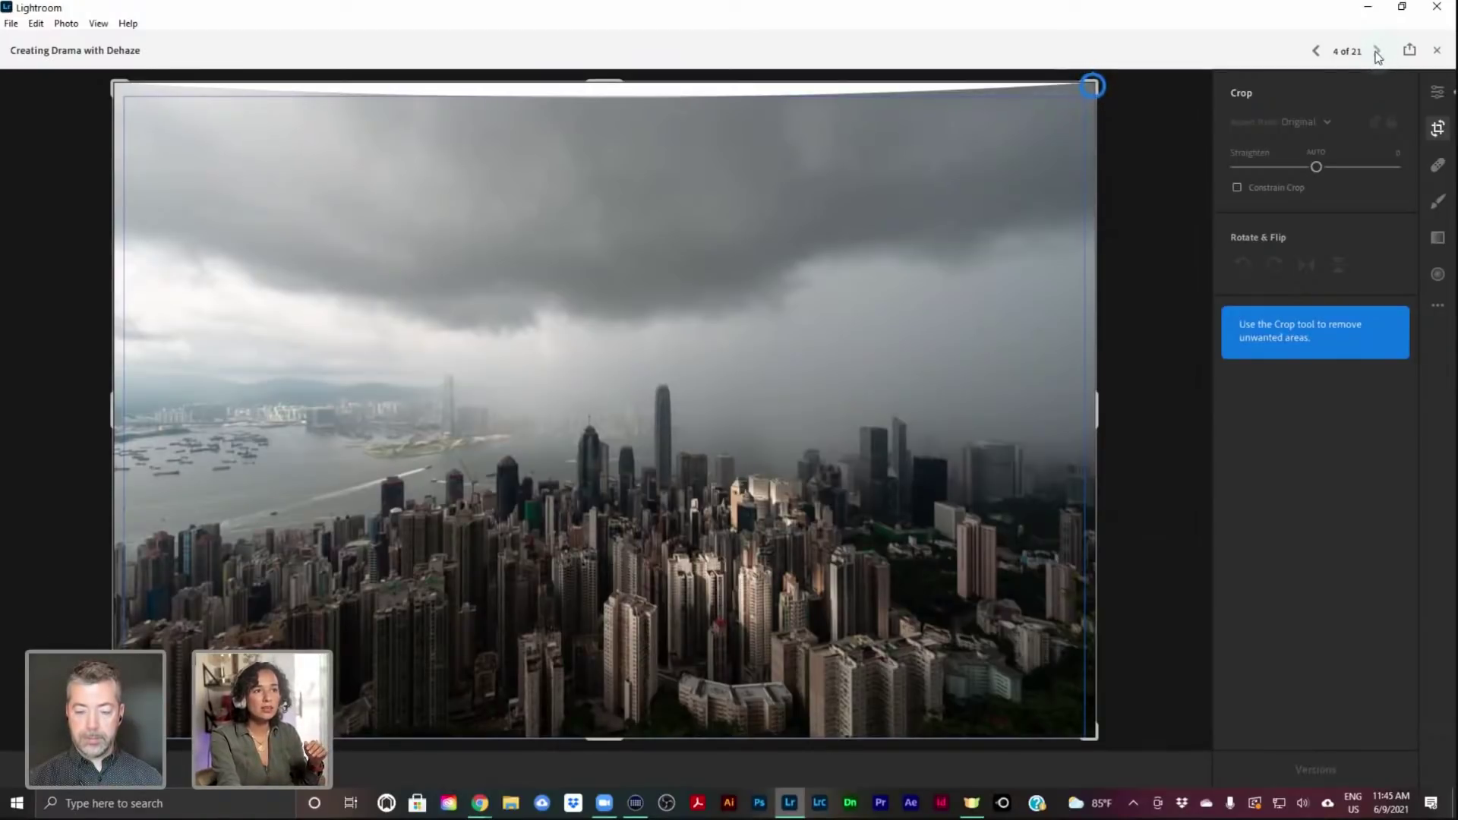
click(1377, 53)
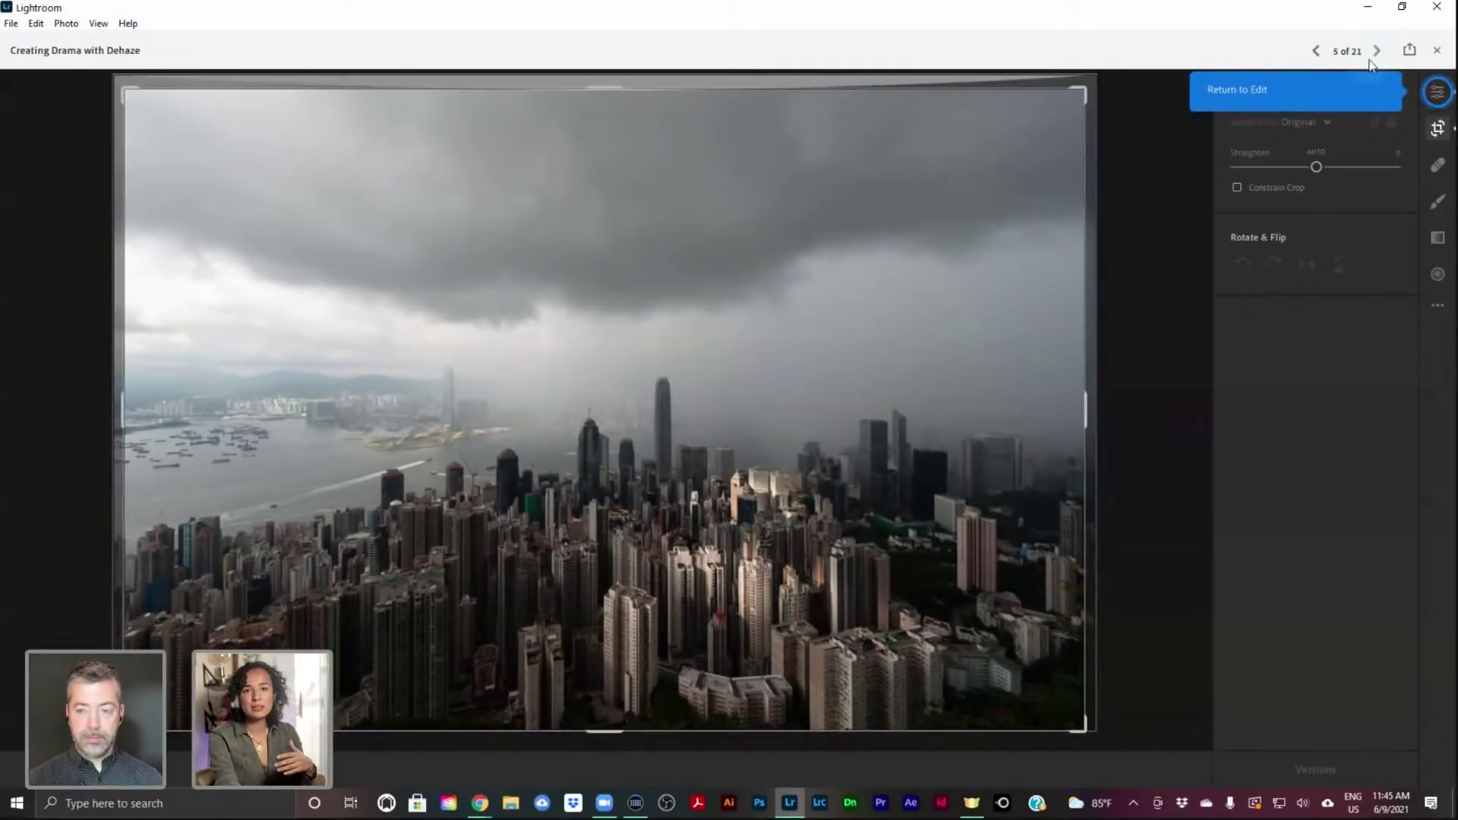
click(1377, 54)
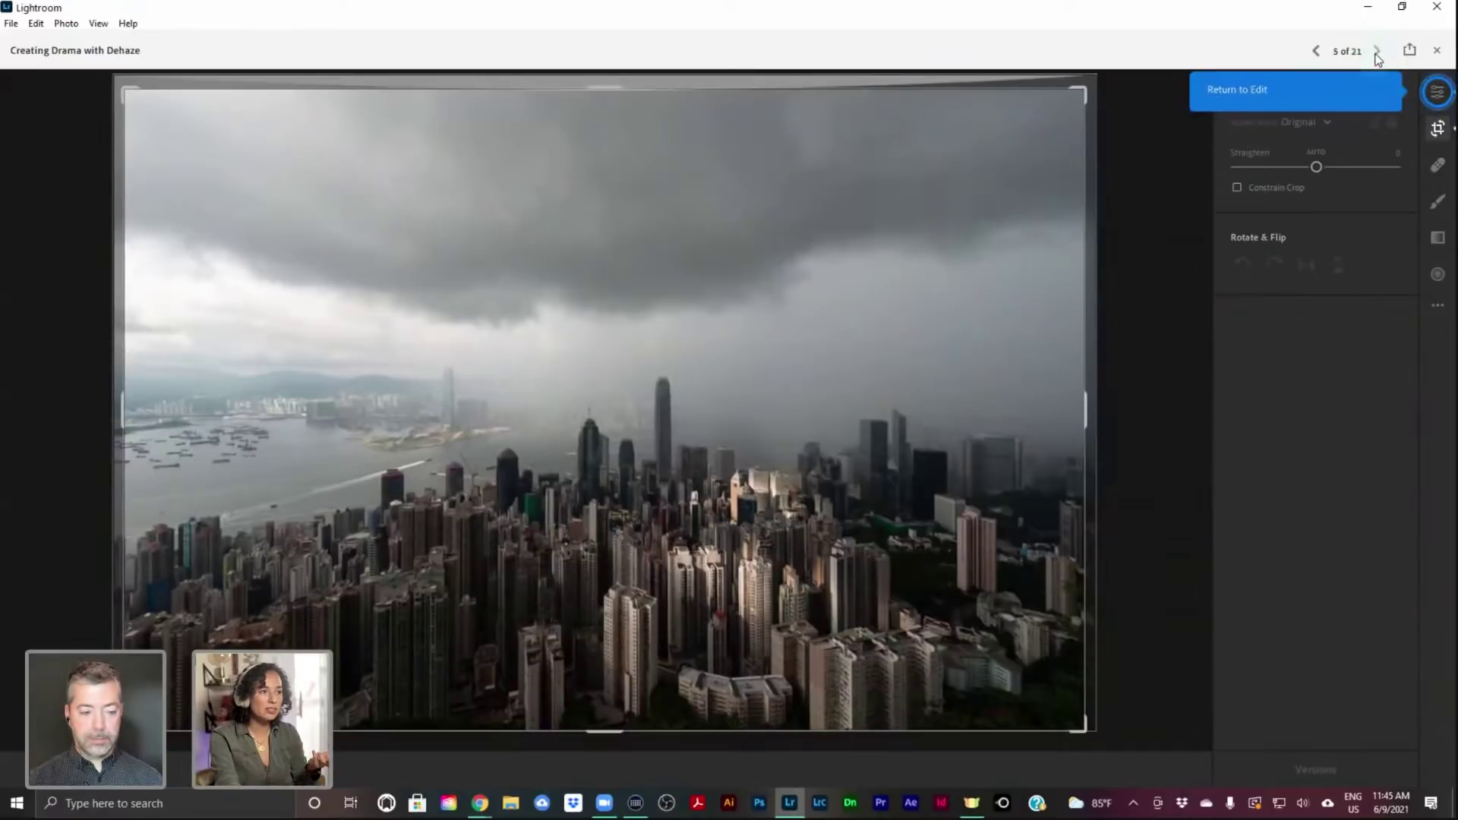
click(1377, 54)
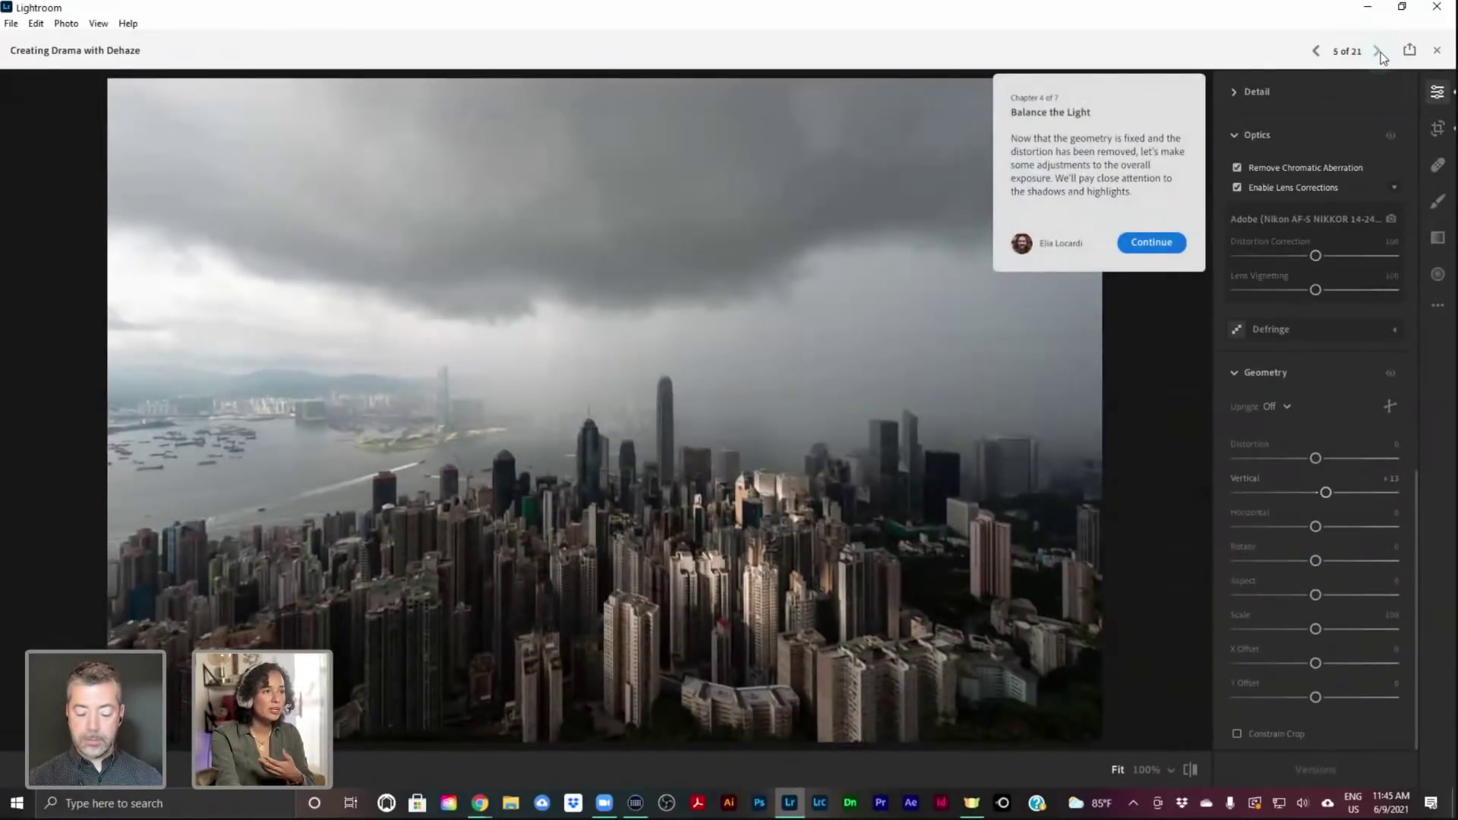
Continue into the Balance the Light chapter, brighten the exposure by half a stop, and close the tutorial
click(1377, 55)
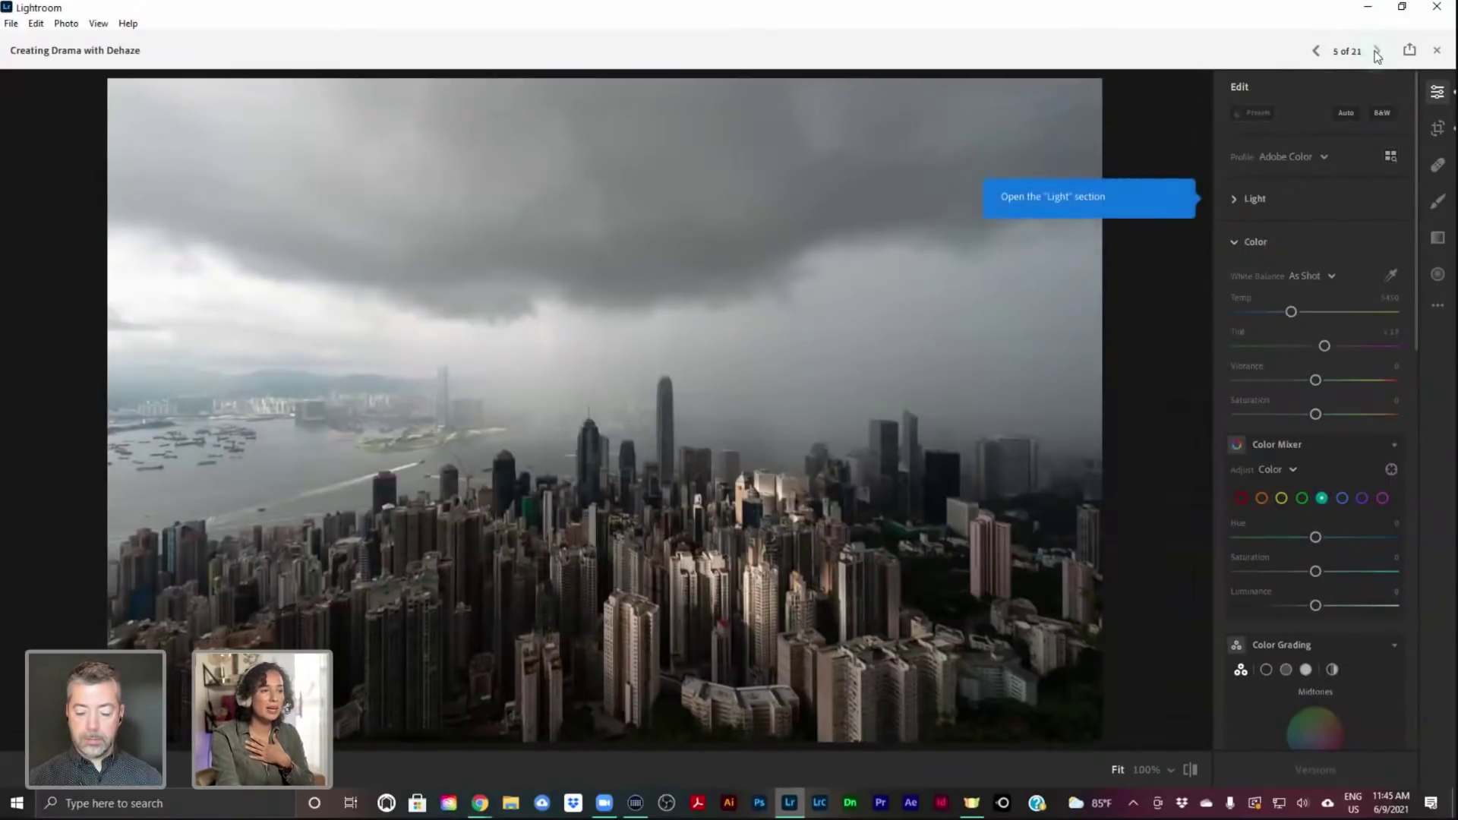
click(1377, 54)
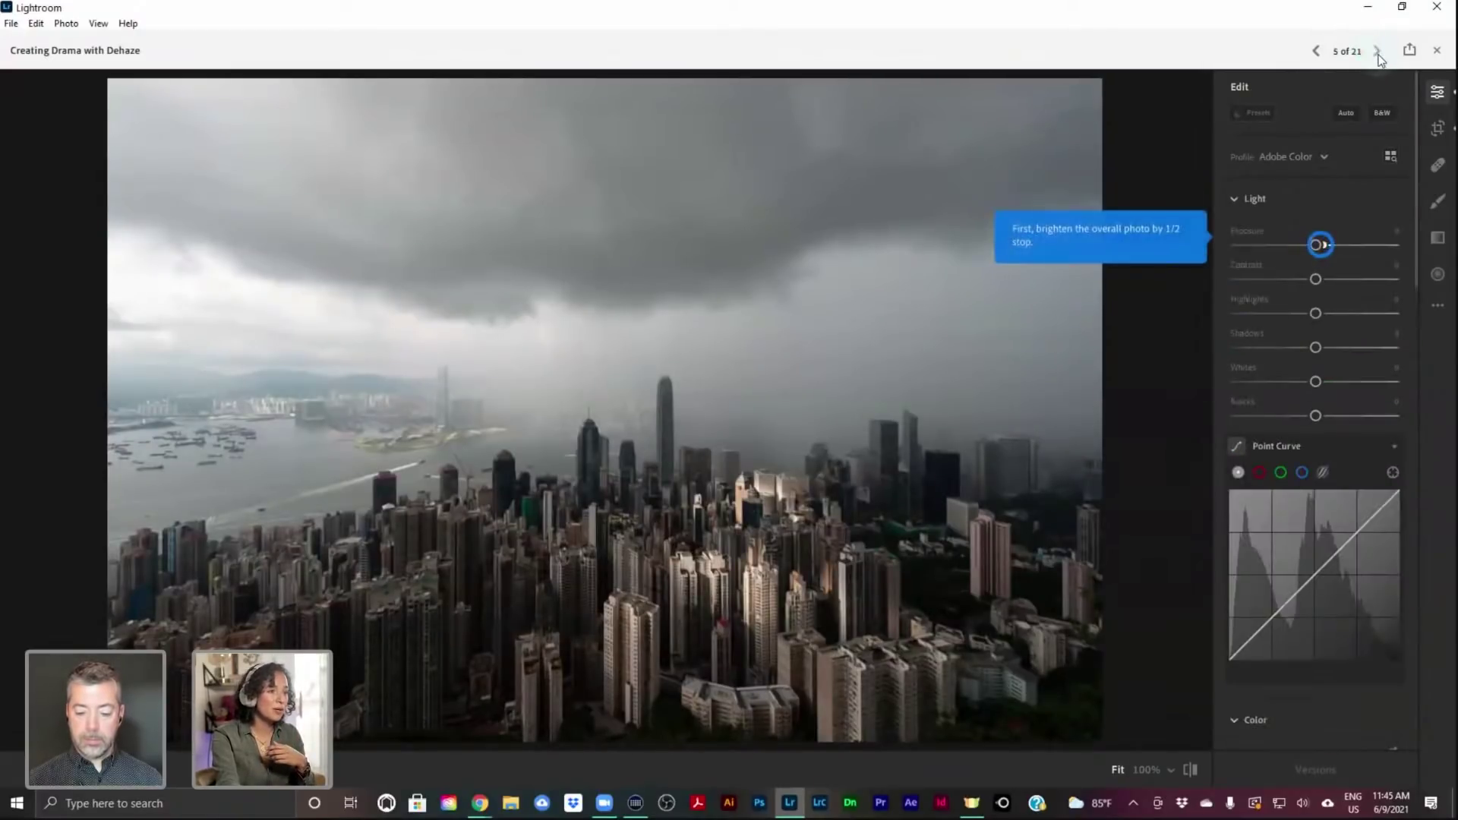
click(1378, 54)
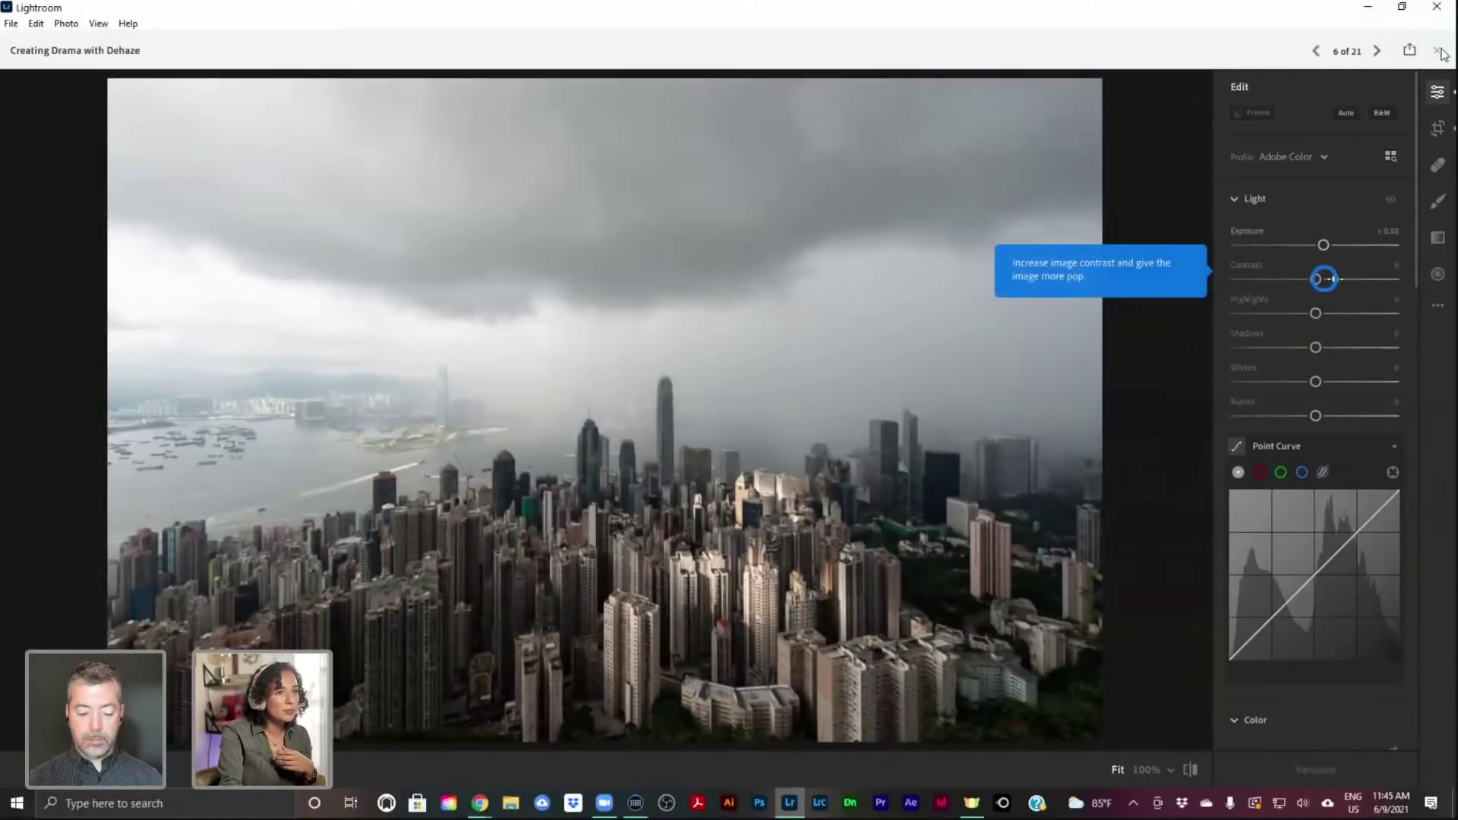
click(1440, 51)
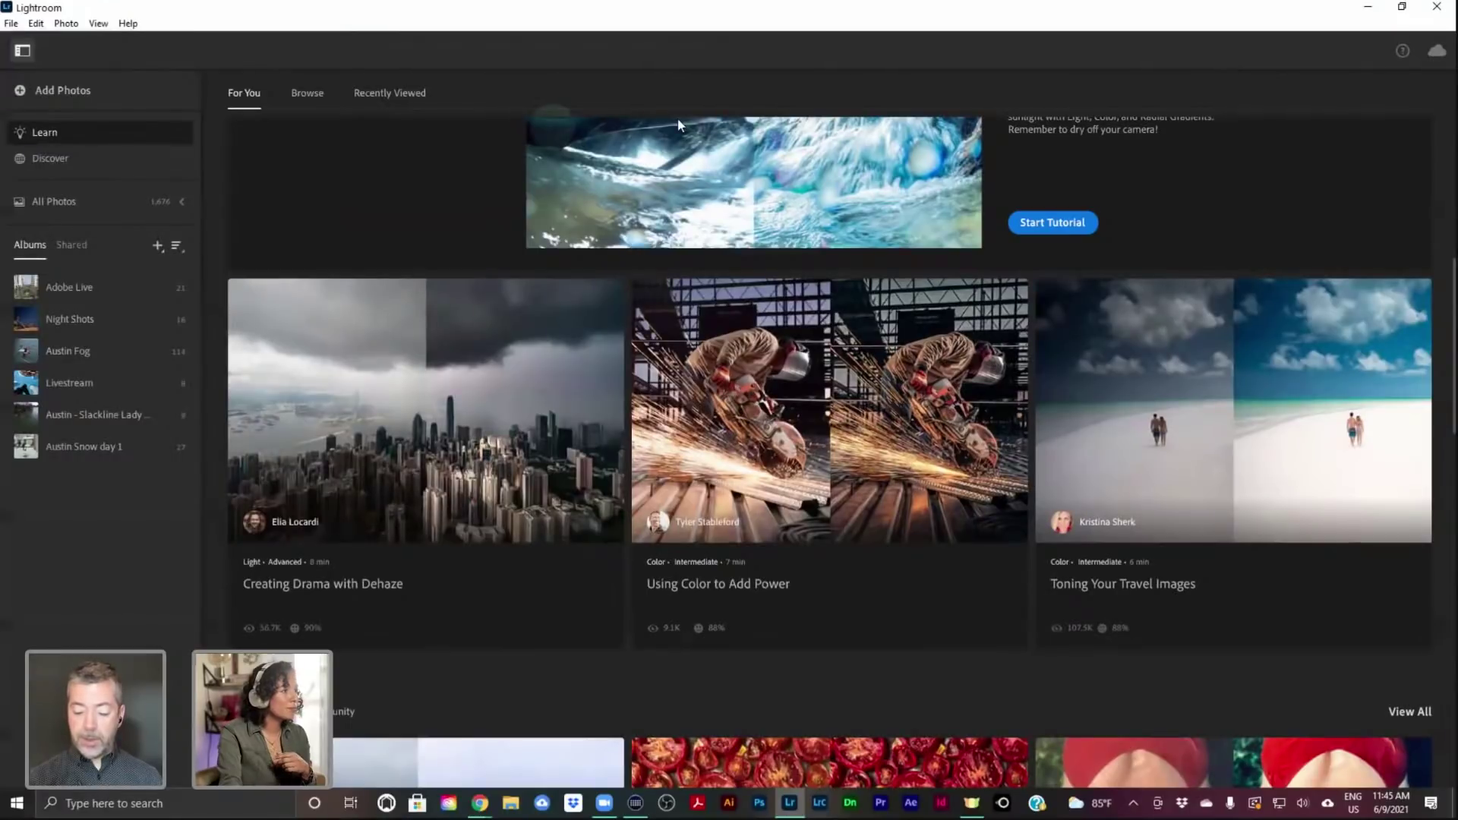
Browse the Learn tutorials down to Get inspired and Popular Categories, and return to the recommended tutorials
click(1332, 111)
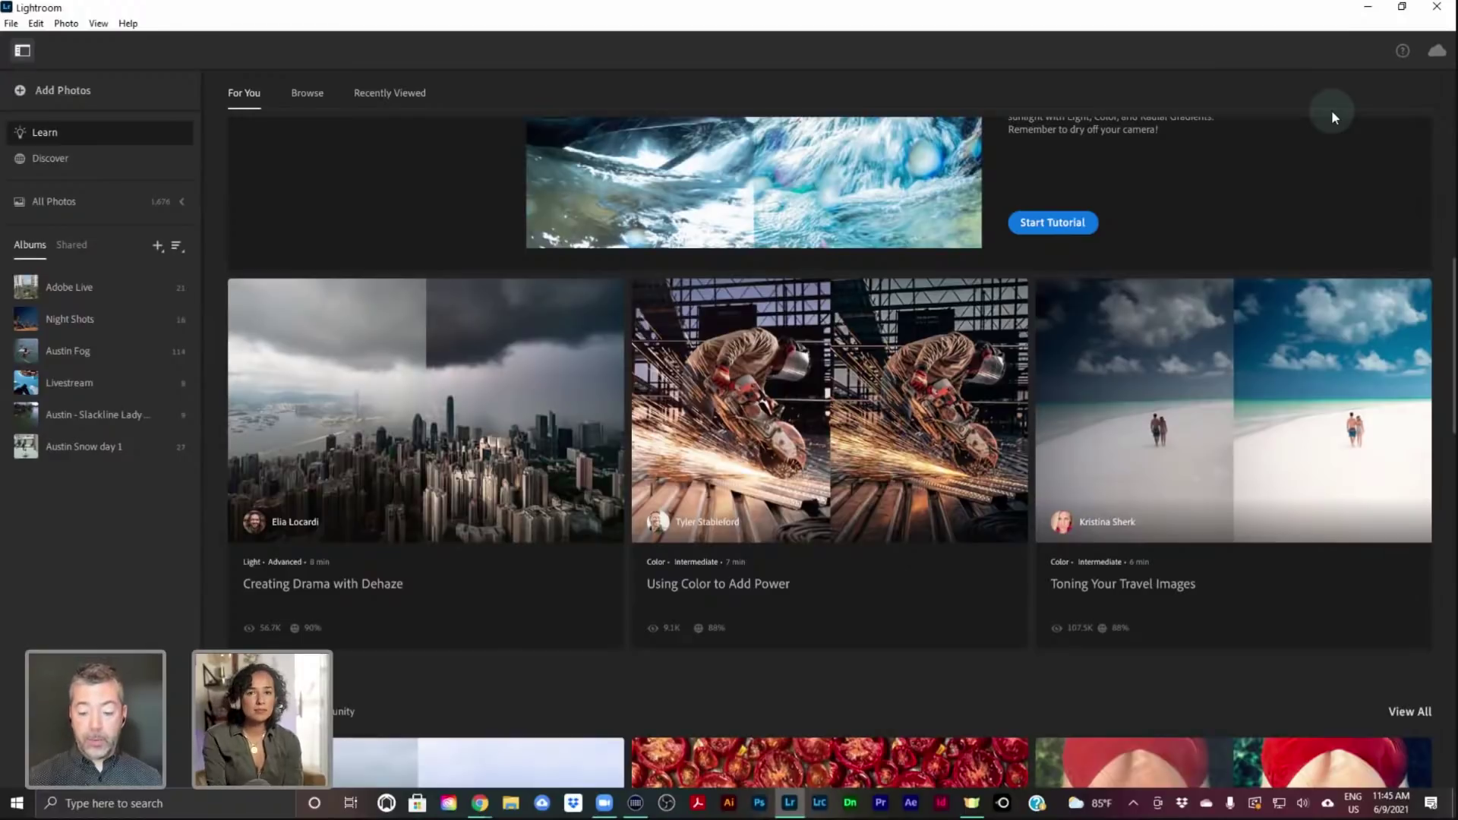
scroll(1060, 303, down, 8)
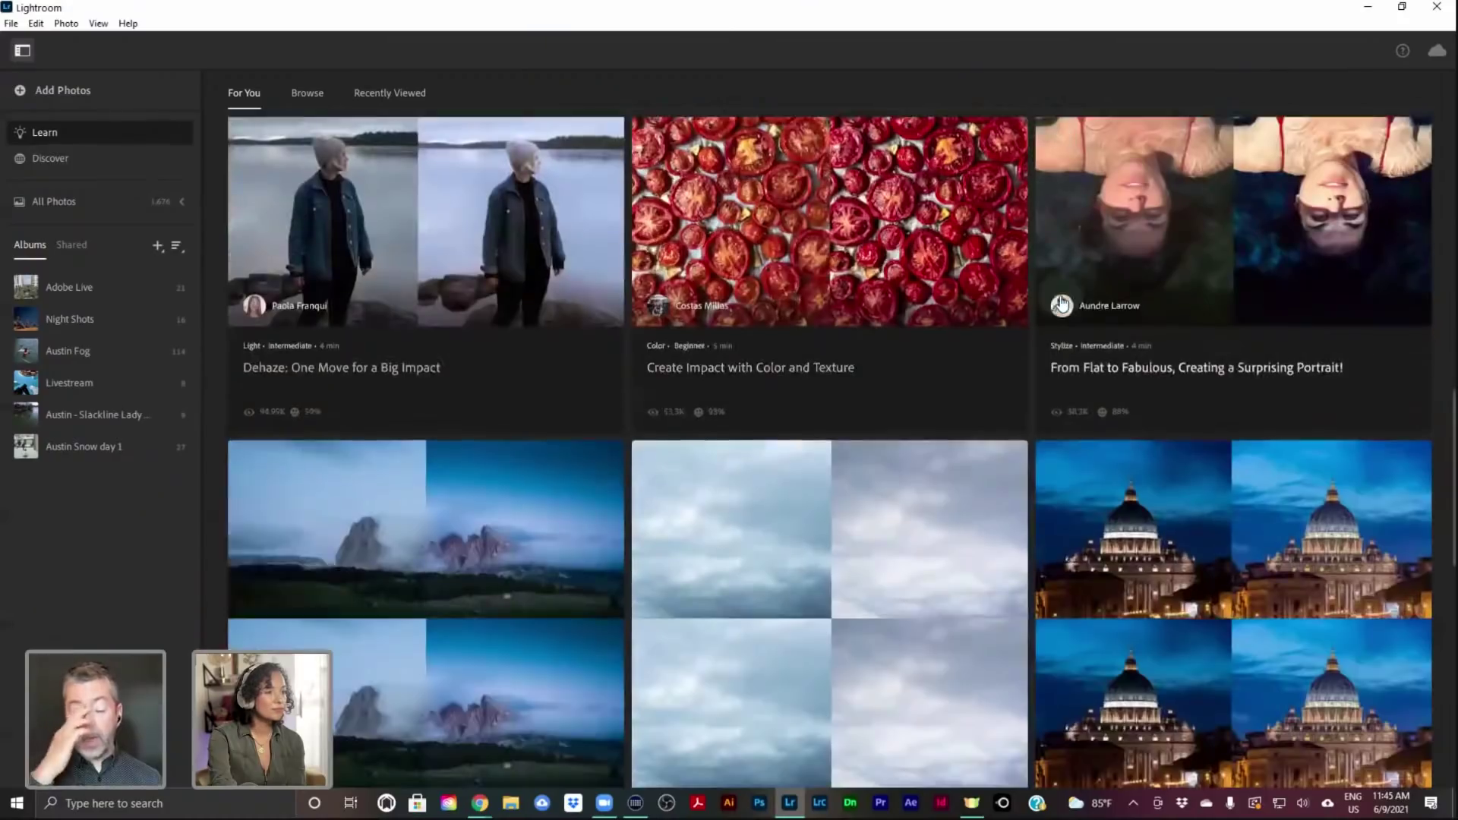
scroll(1061, 303, down, 2)
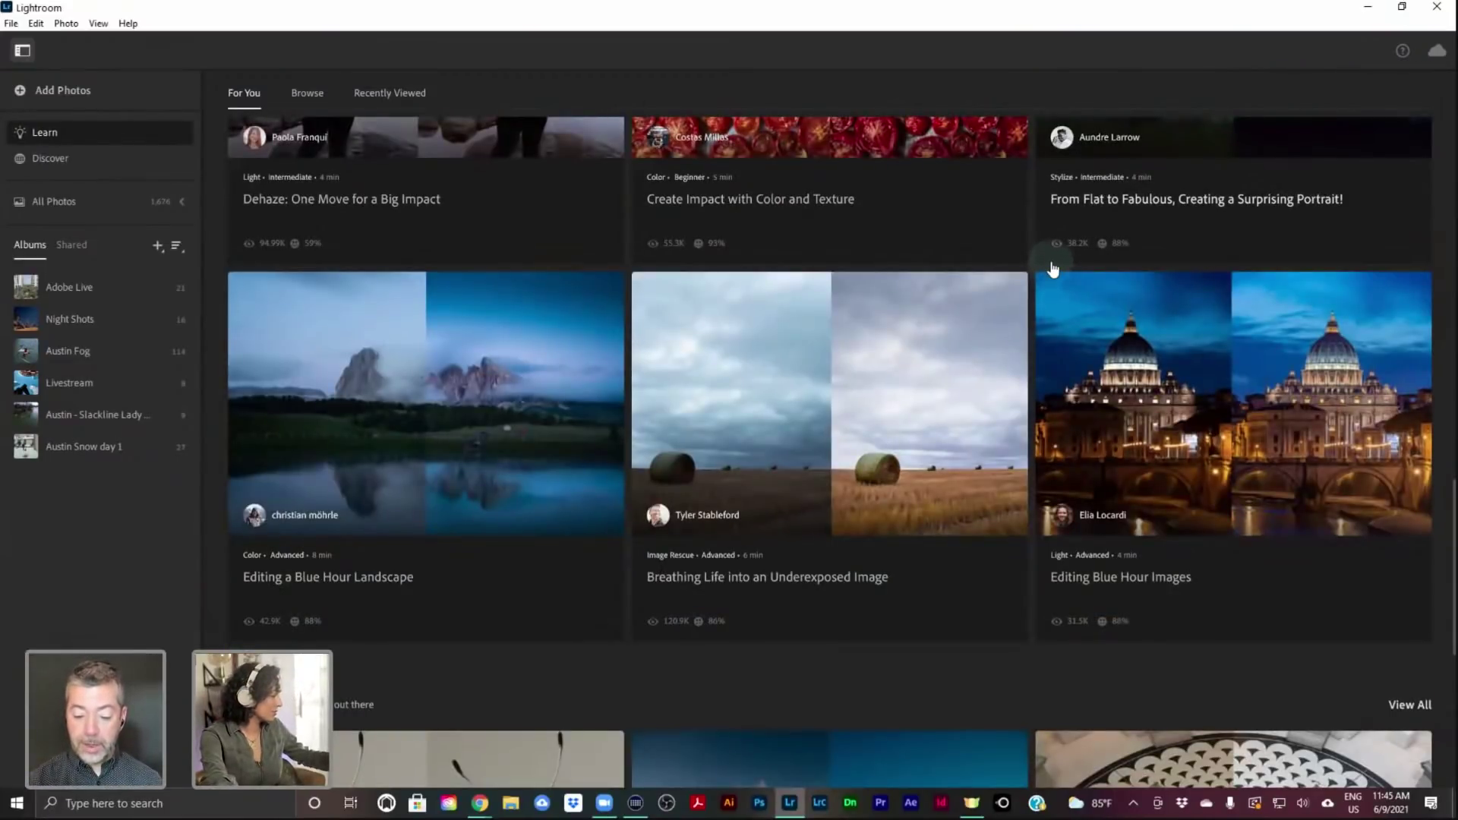
scroll(1053, 244, down, 2)
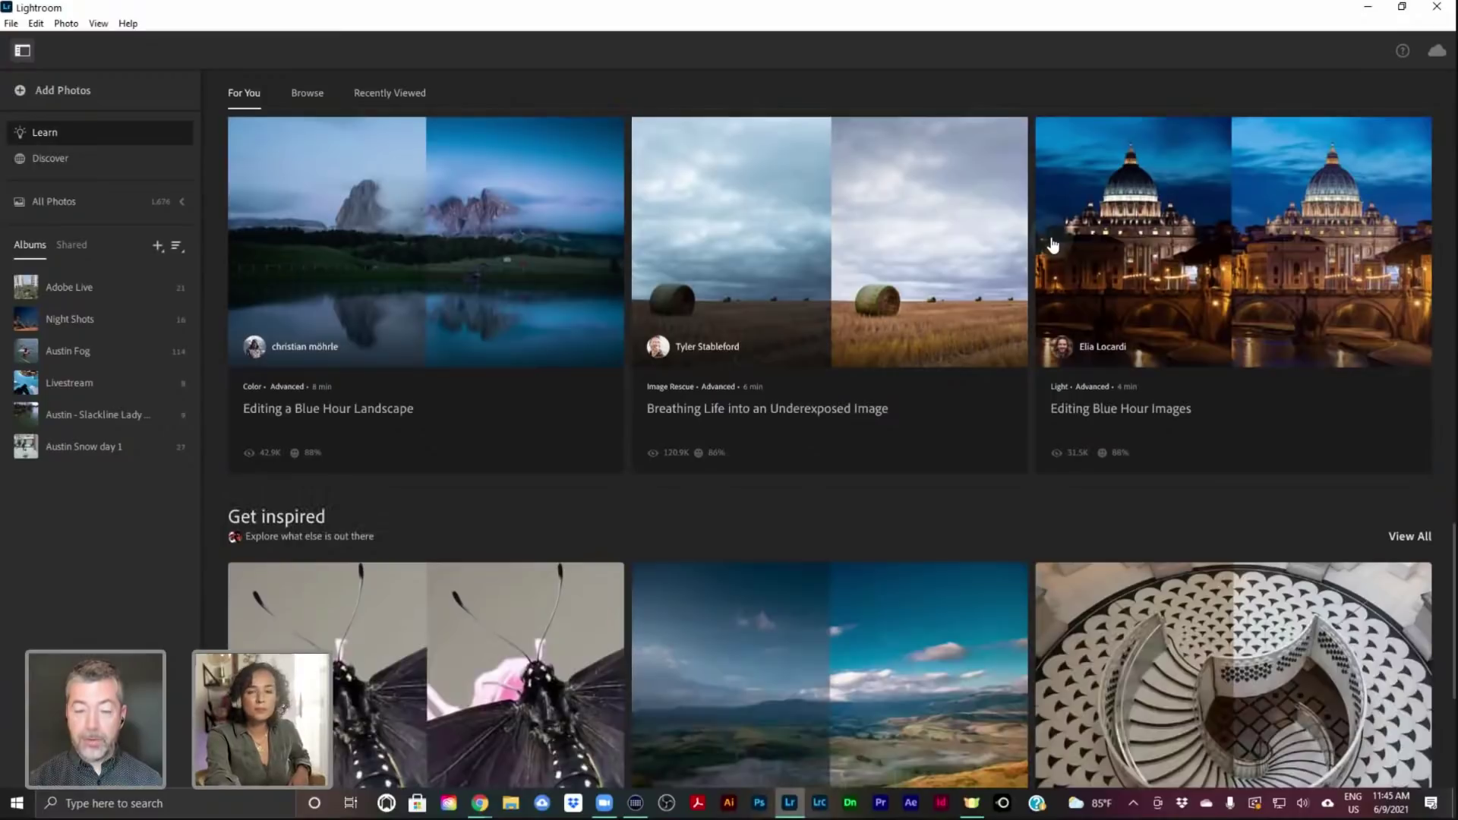
scroll(1053, 244, down, 2)
scroll(1053, 244, down, 2)
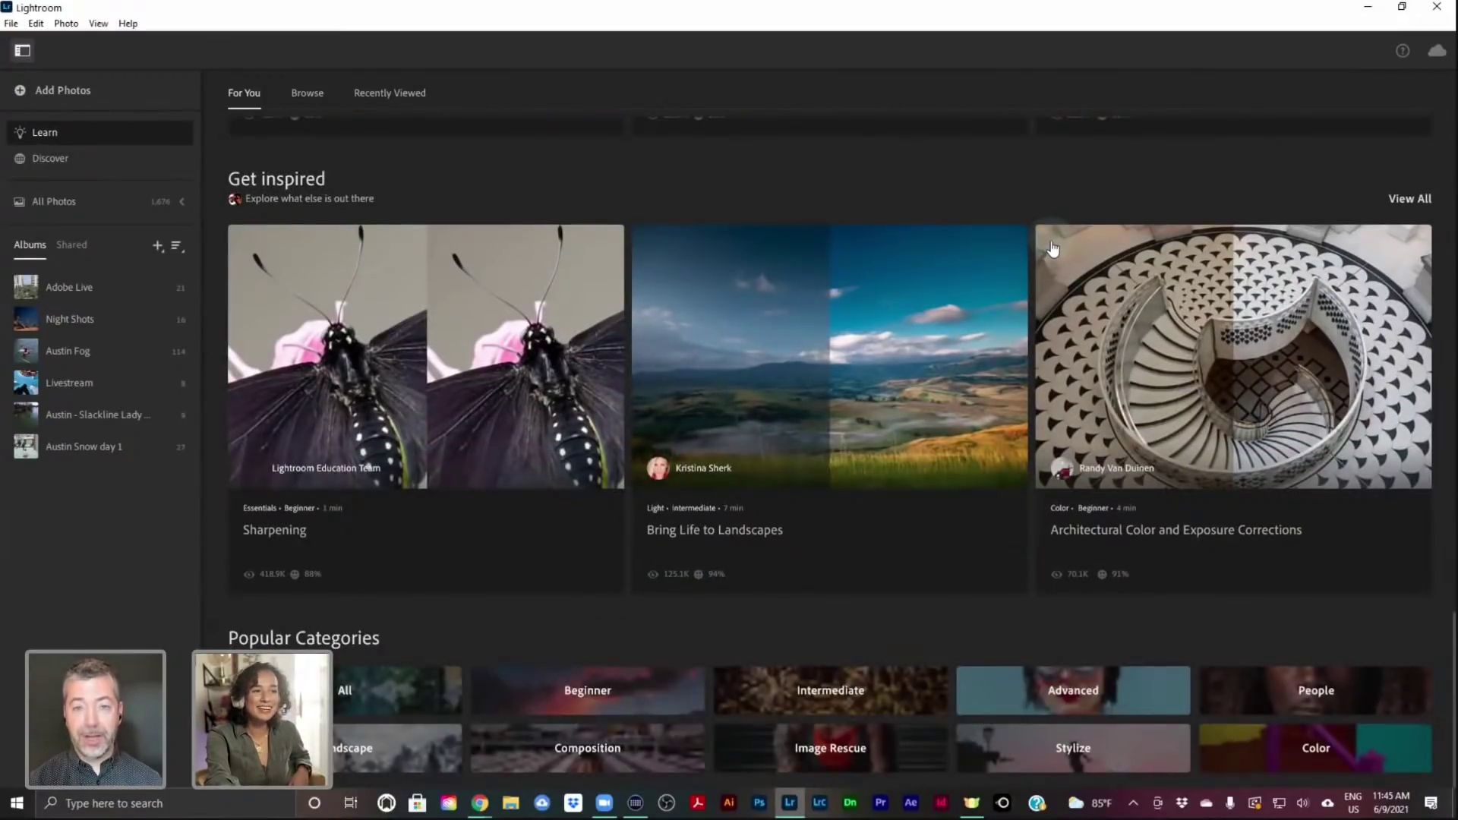
scroll(1053, 249, up, 15)
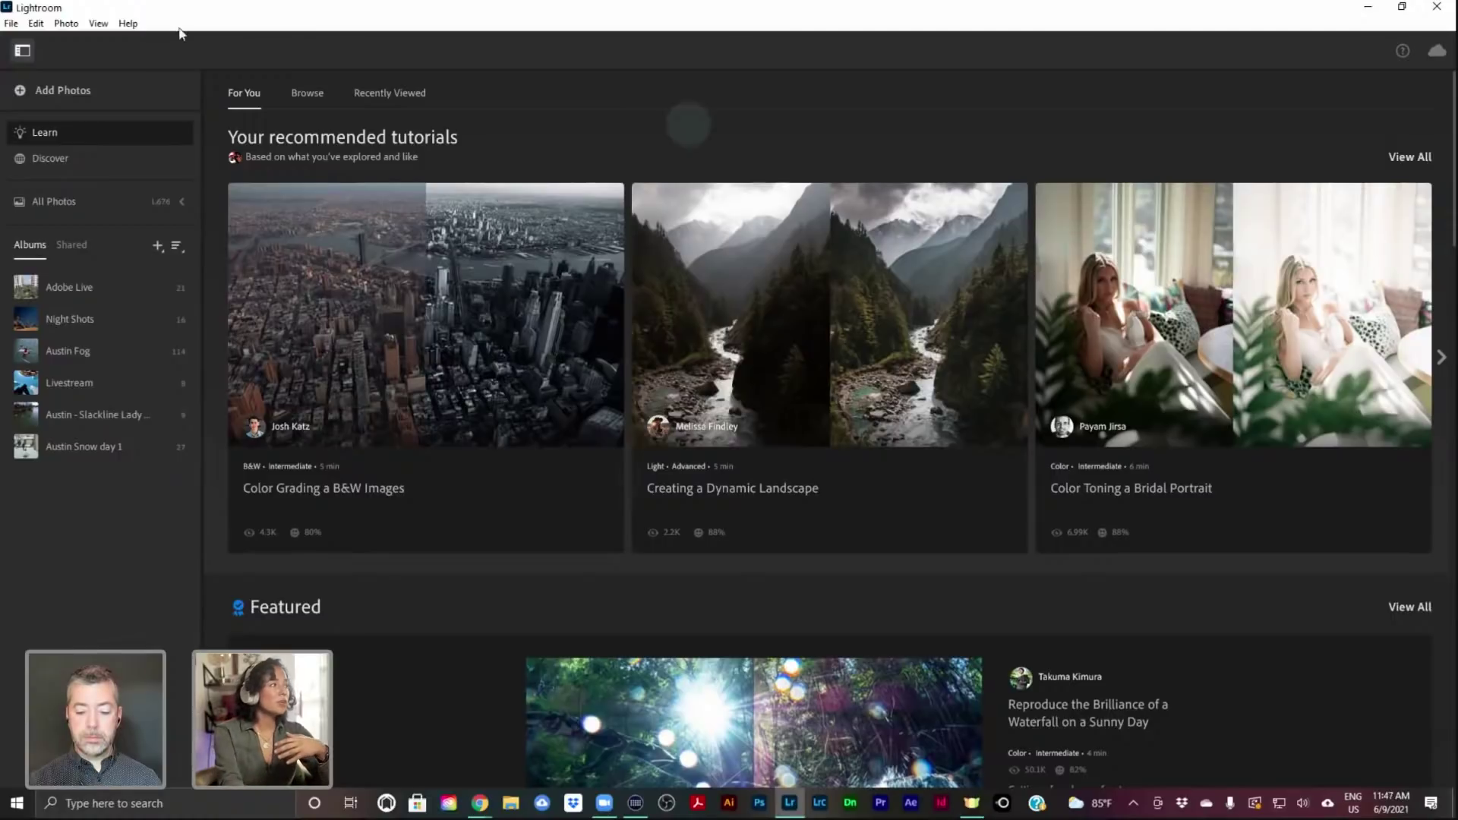
Open the photographer's own profile from the Discover section and look through the shared edits
click(79, 166)
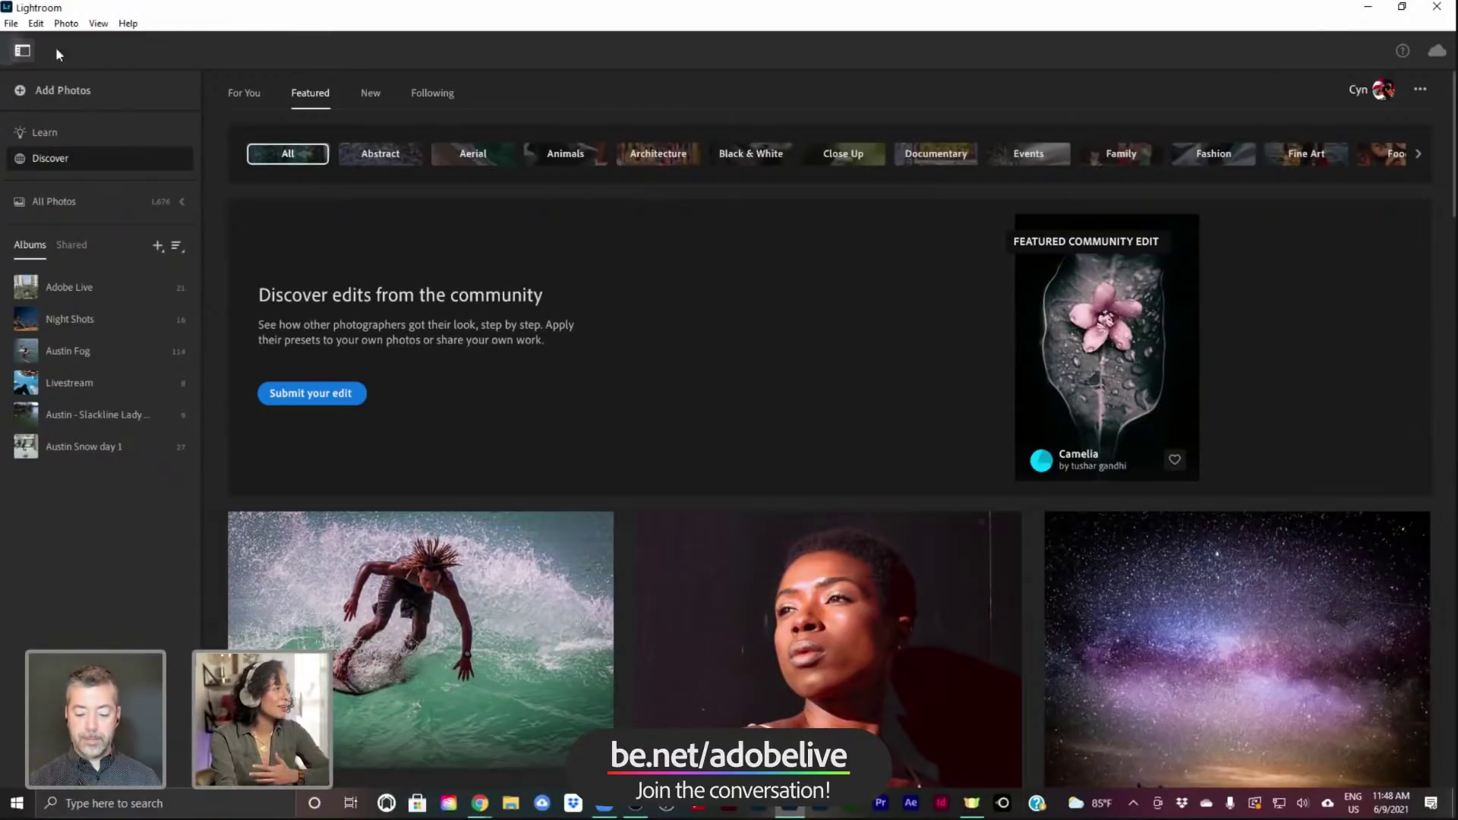
click(1386, 89)
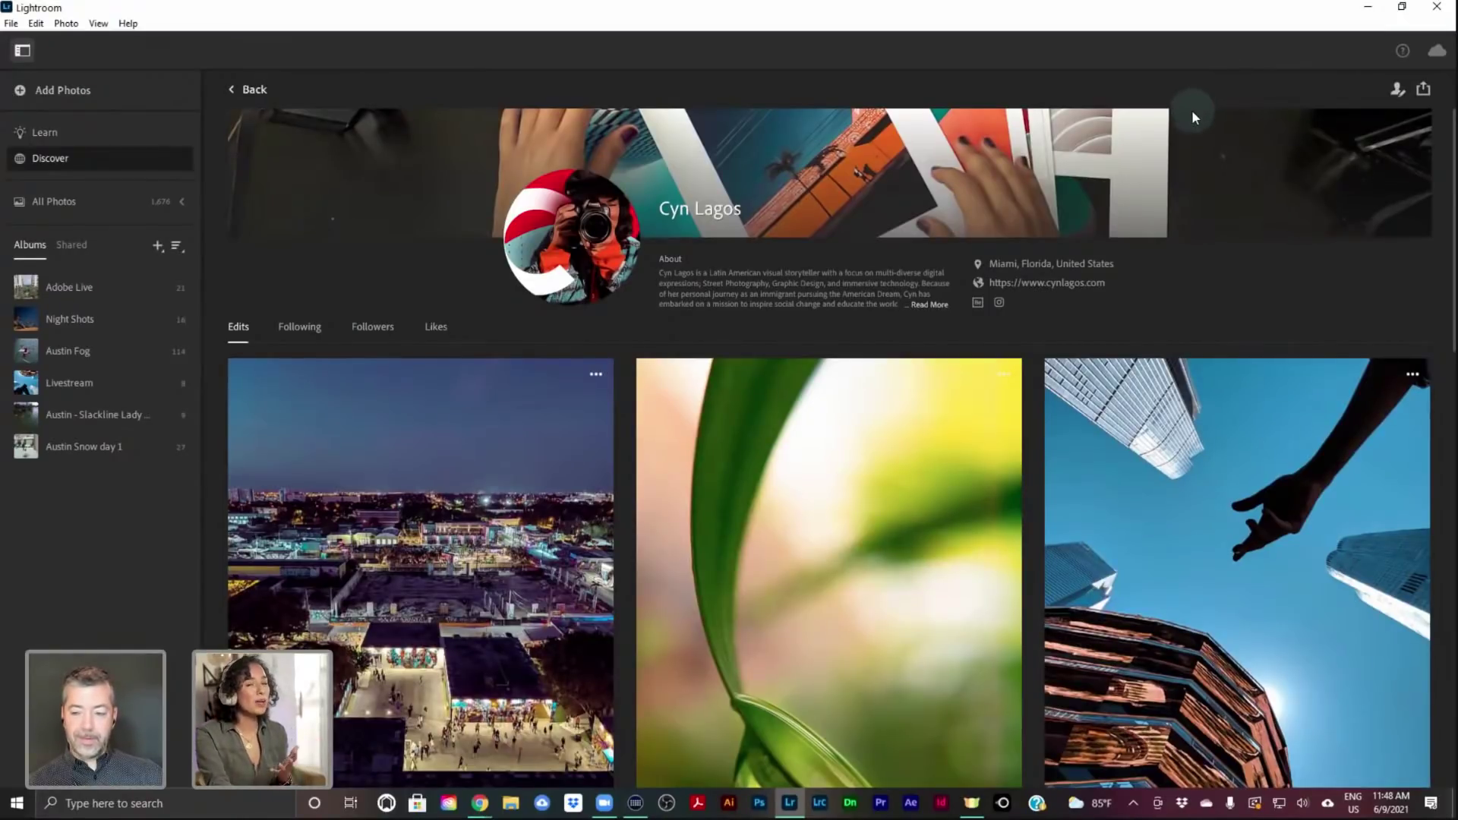
scroll(1123, 306, down, 3)
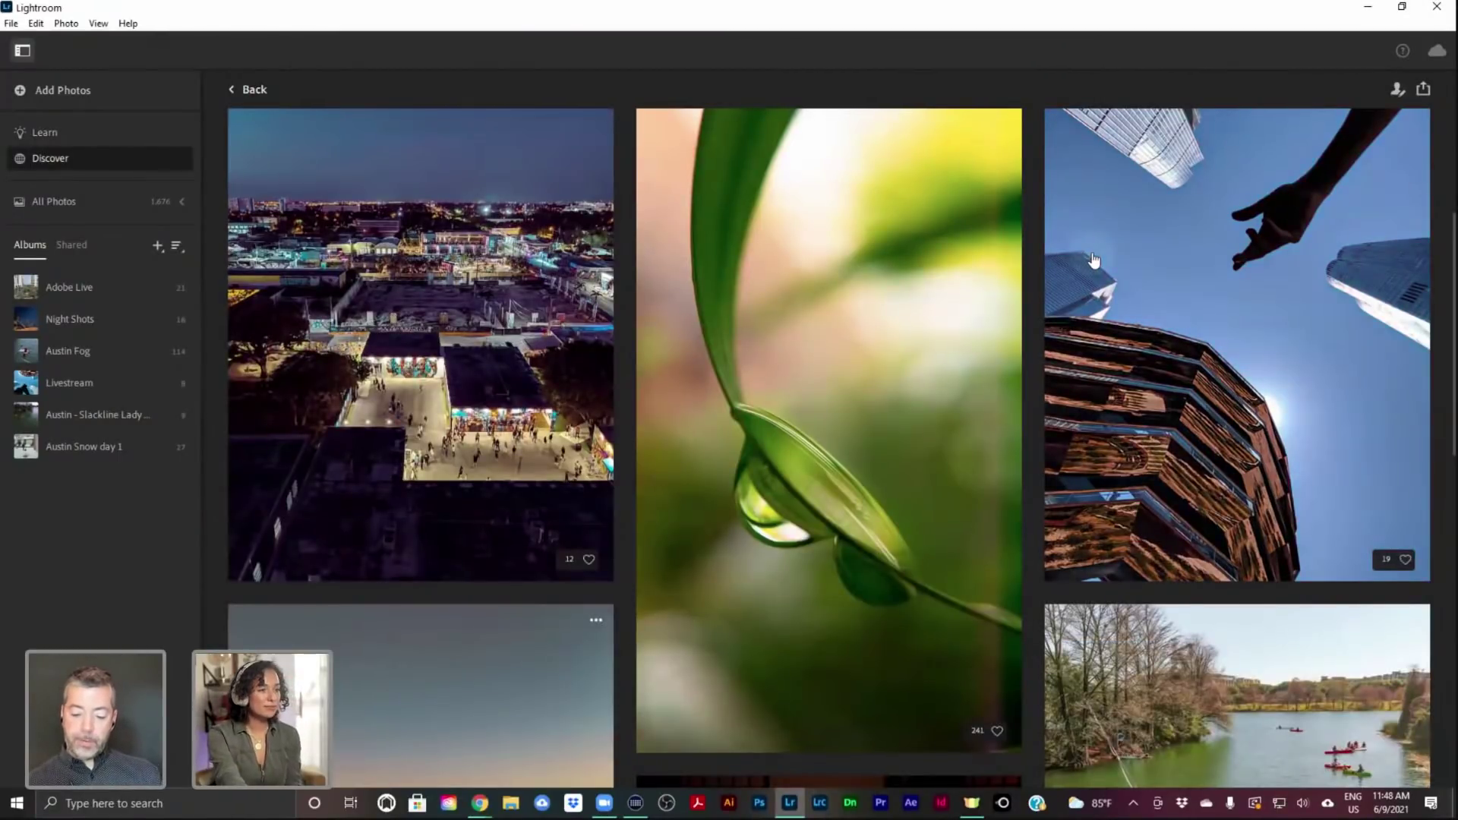
scroll(1098, 334, down, 2)
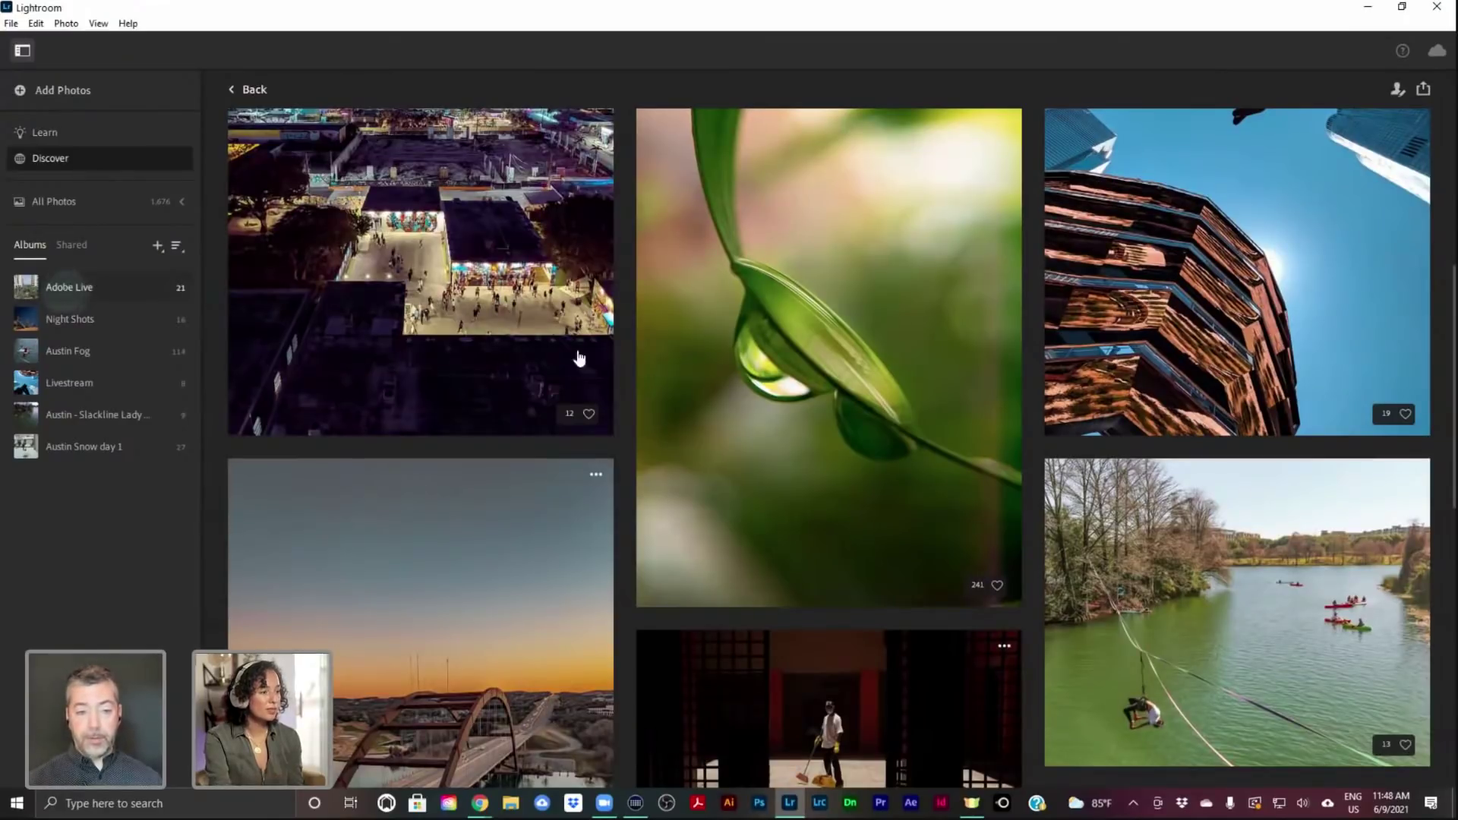
scroll(720, 407, down, 2)
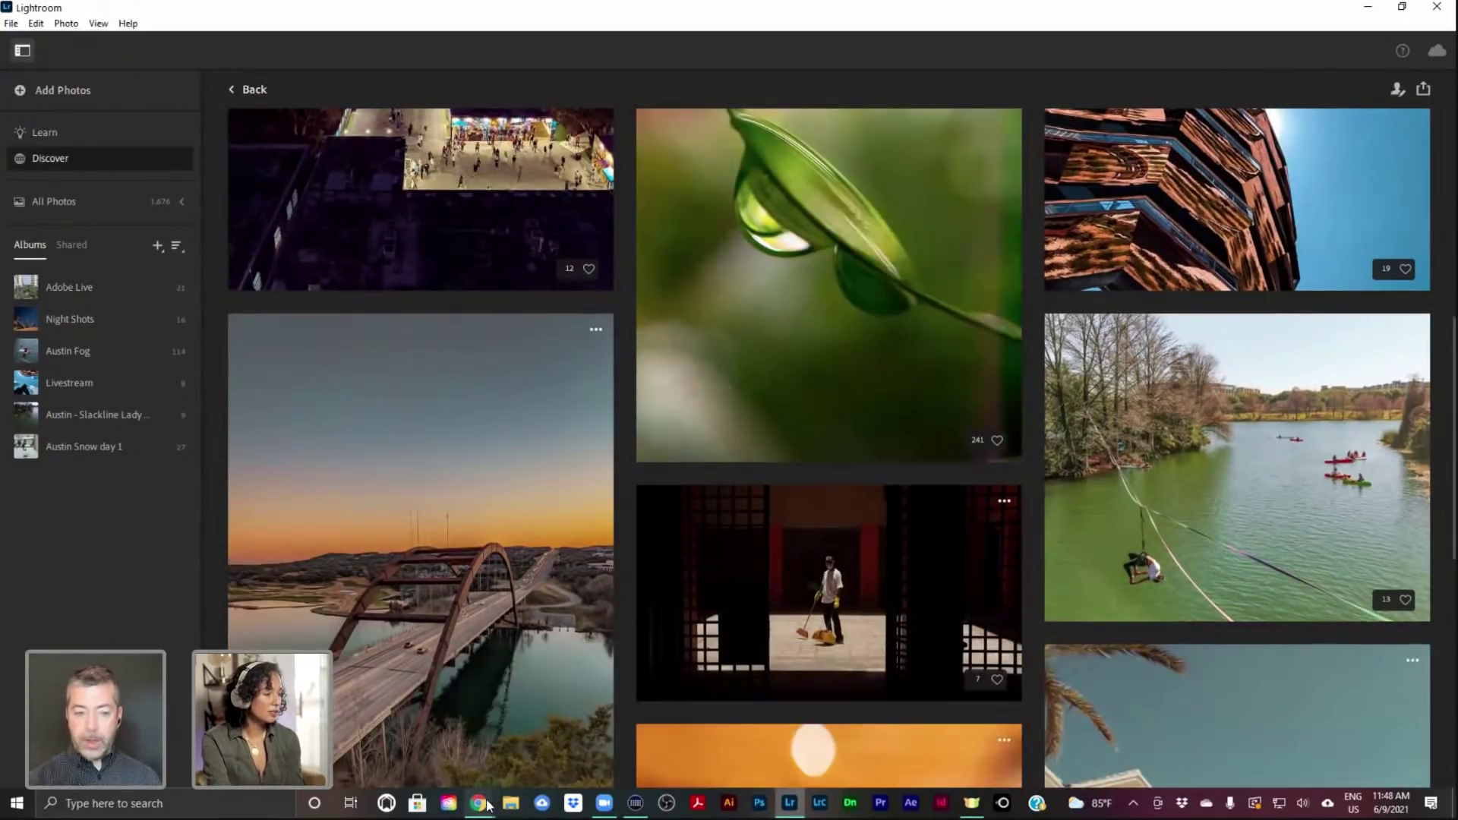
Switch to the portfolio website in Chrome and open its Prime Selects photography gallery for viewing
mouse_move(483, 805)
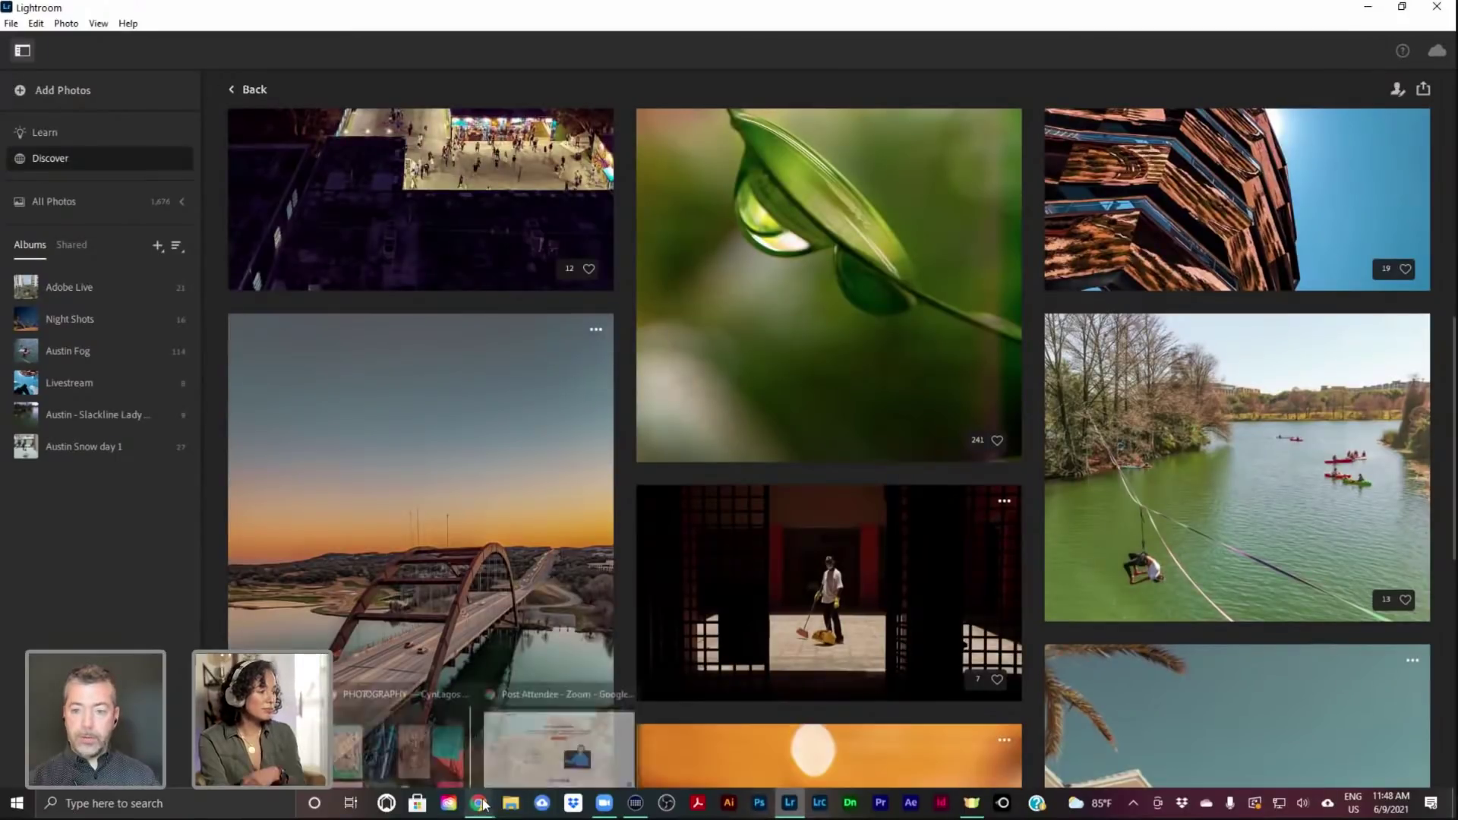
click(430, 754)
scroll(1064, 443, up, 10)
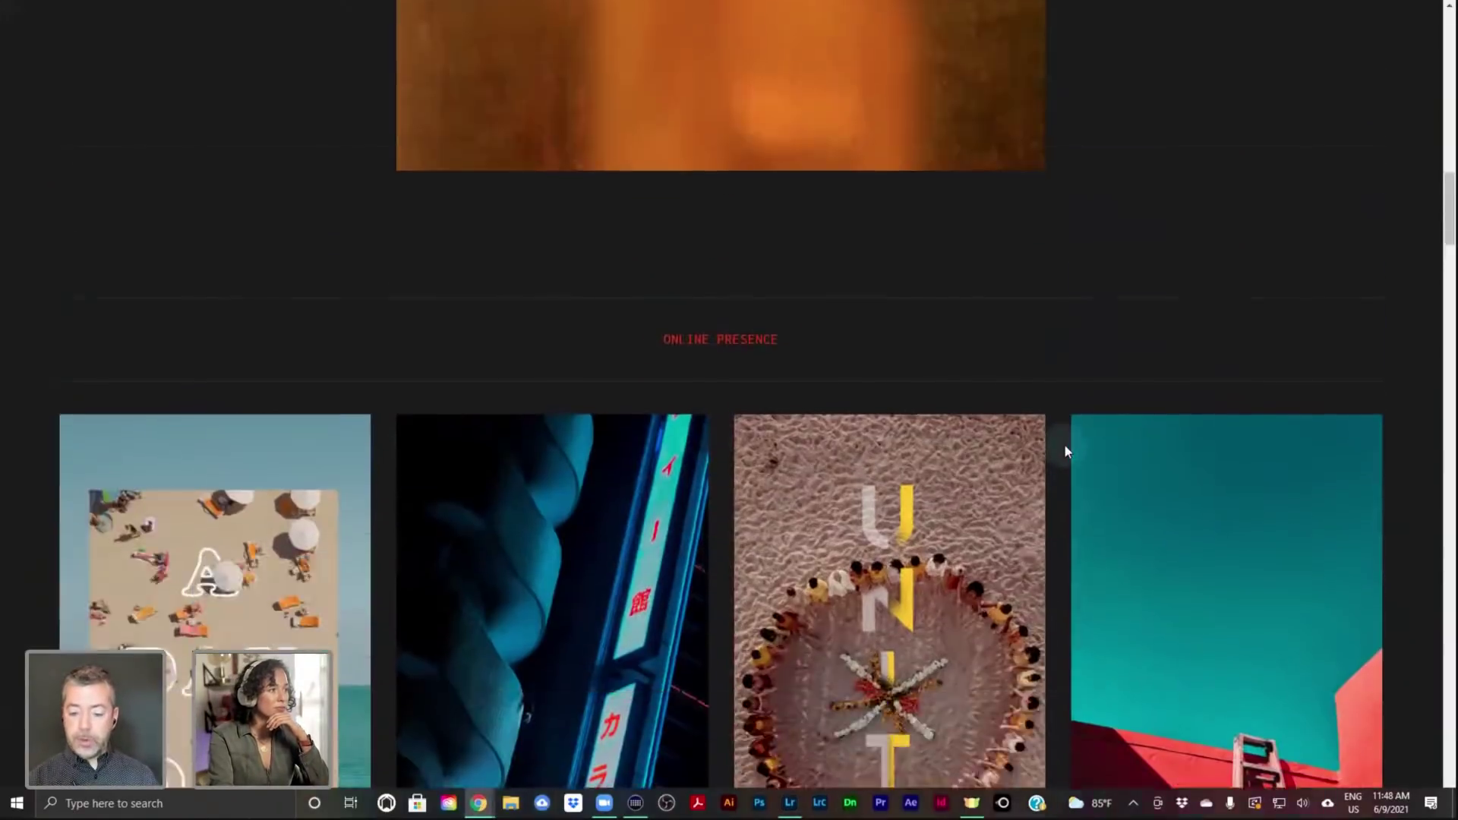
scroll(1063, 457, up, 10)
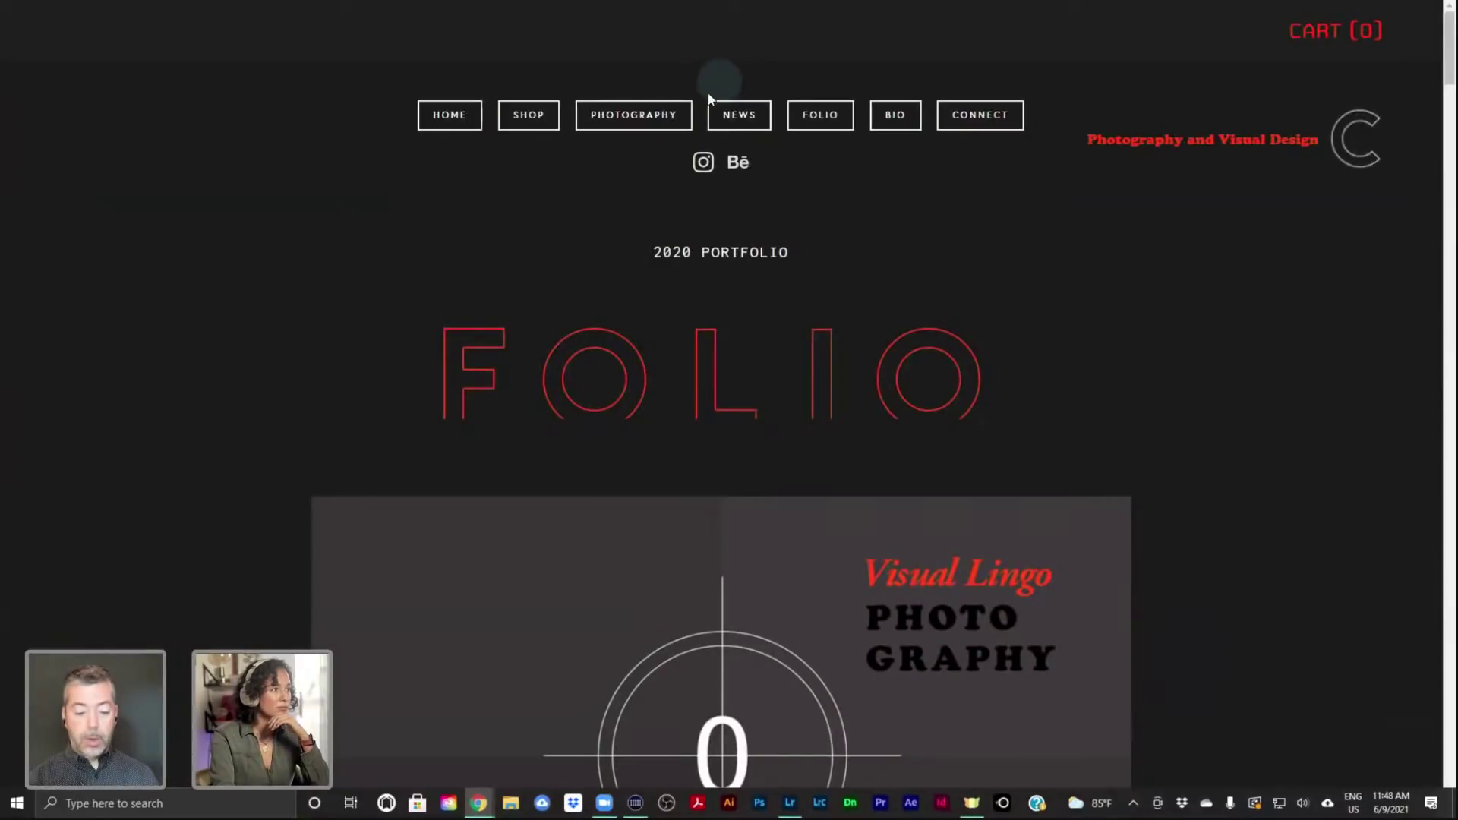
mouse_move(643, 122)
click(636, 147)
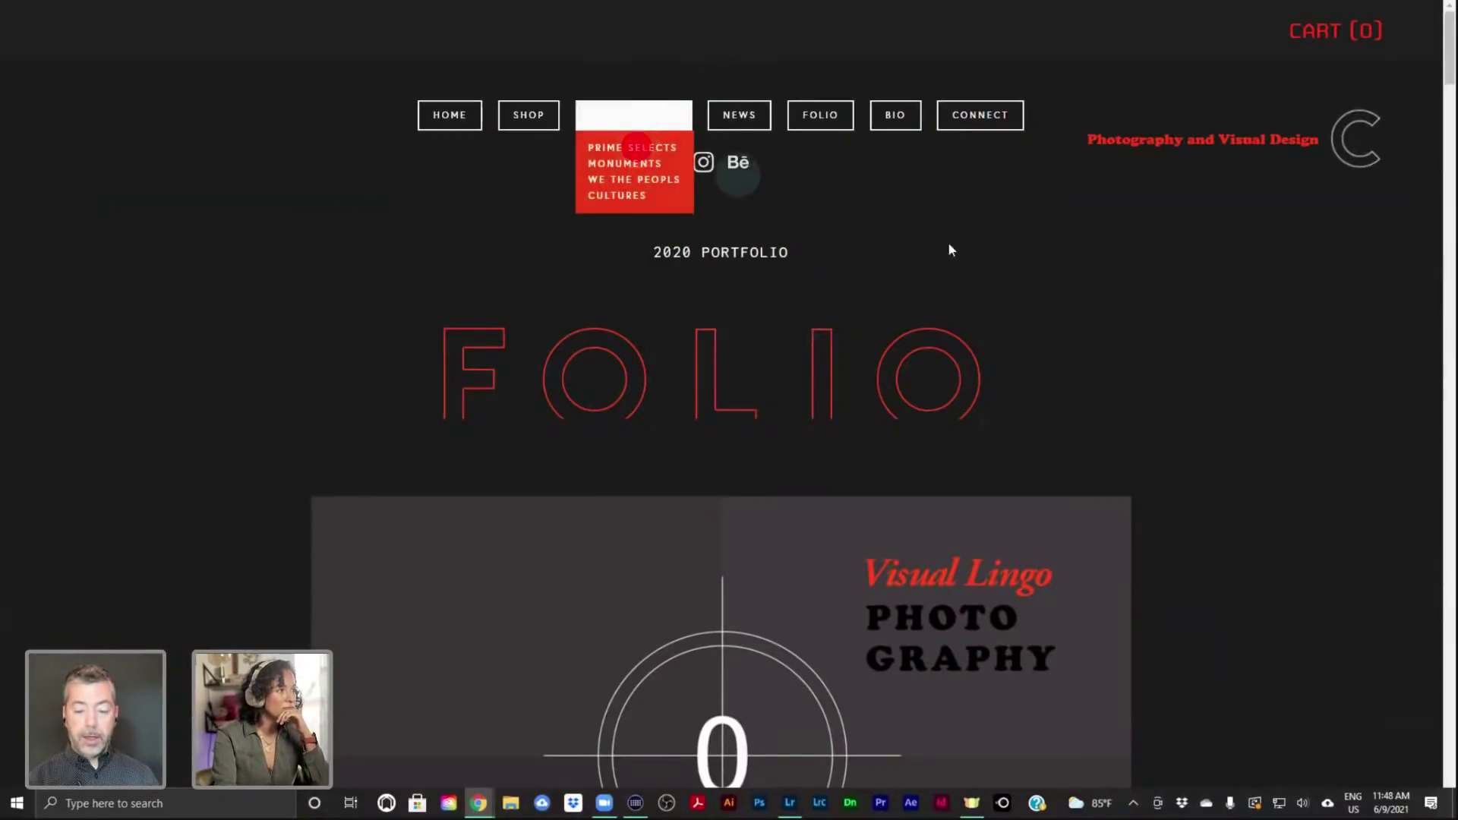
scroll(1138, 372, down, 3)
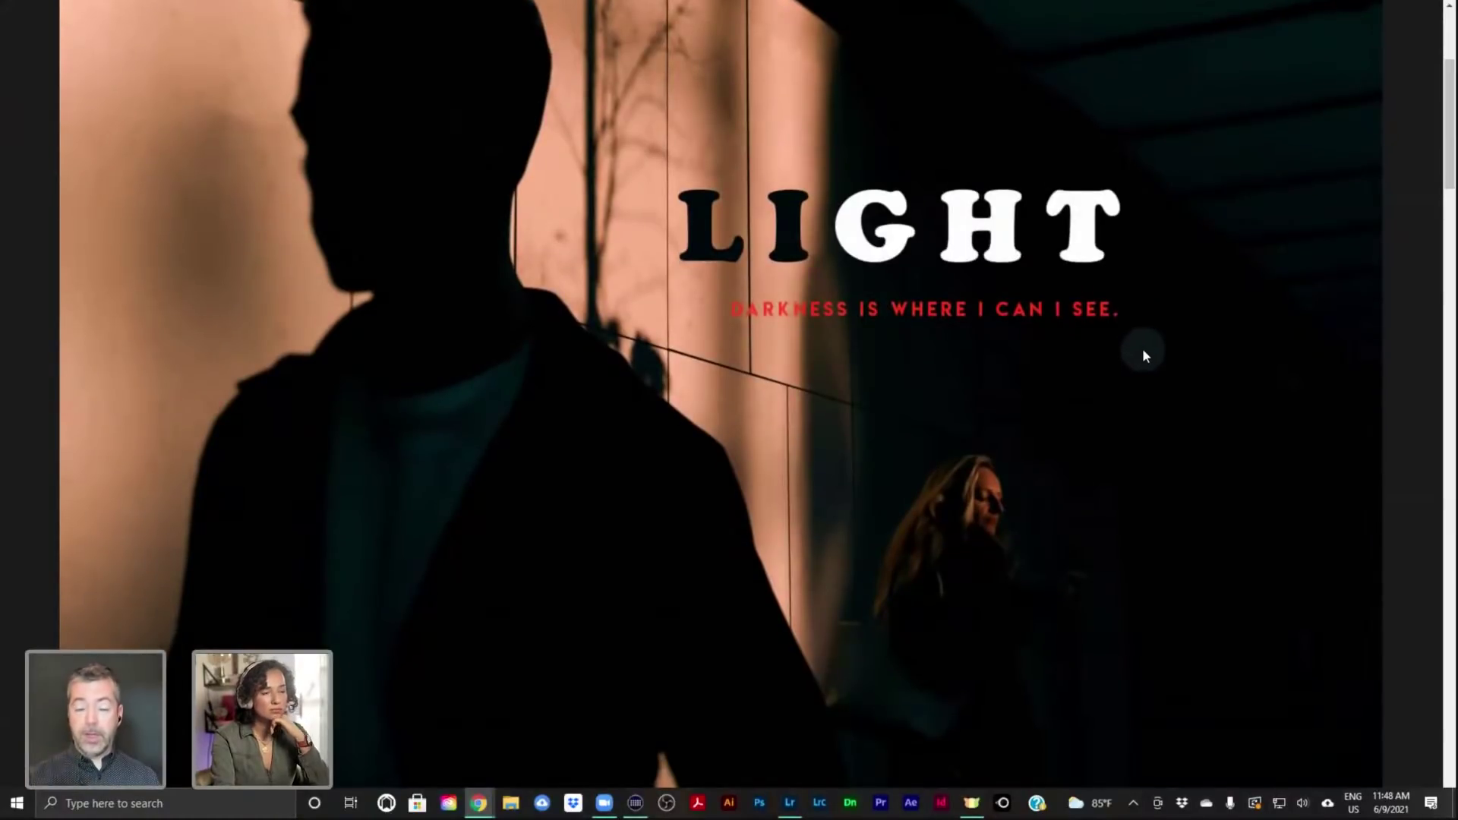
Look through the Light series photographs in the portfolio's gallery, down to the orange wall and white balcony images
scroll(1142, 354, down, 2)
scroll(1141, 354, down, 8)
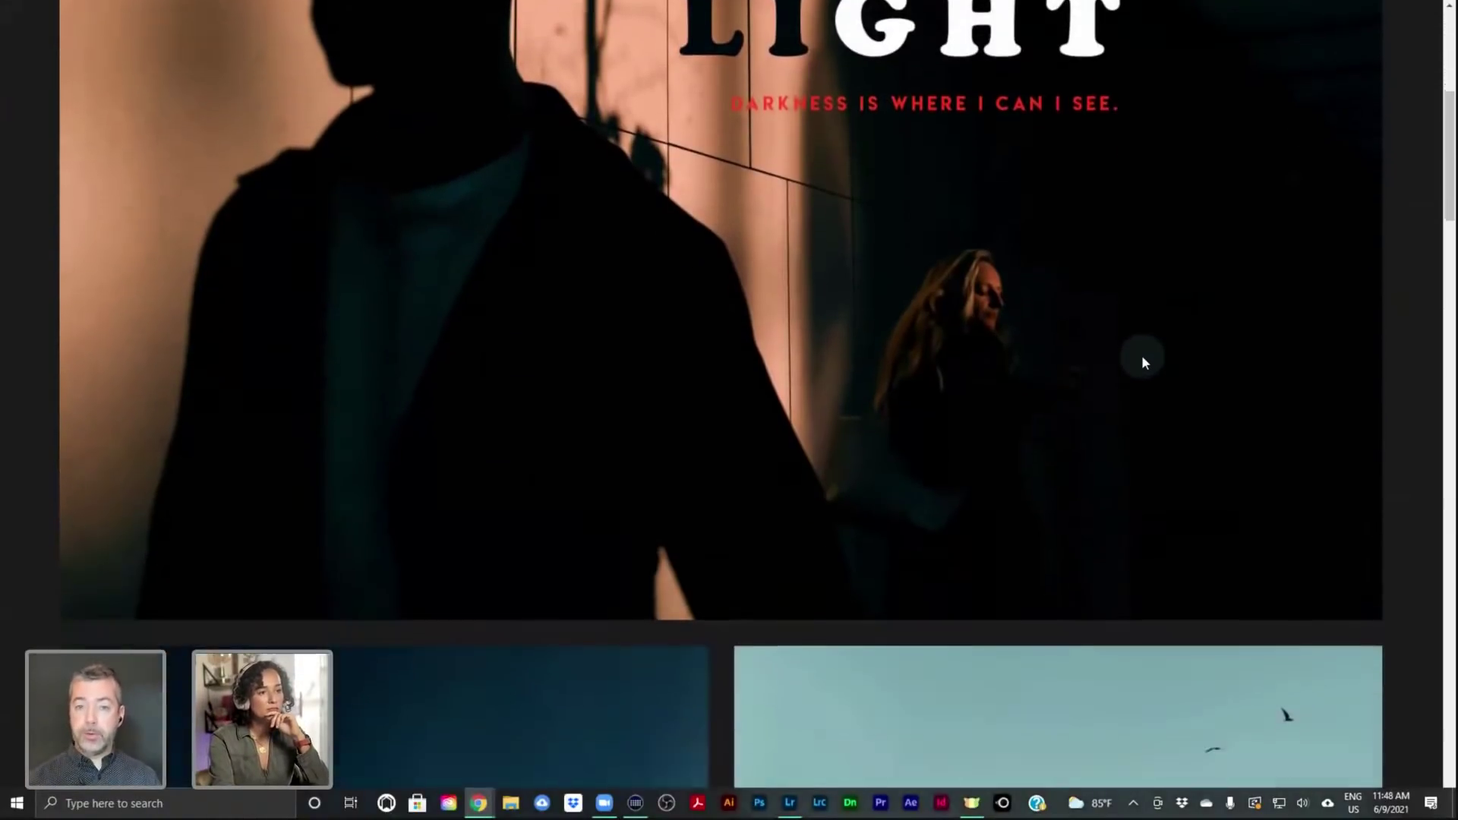
scroll(1142, 357, down, 3)
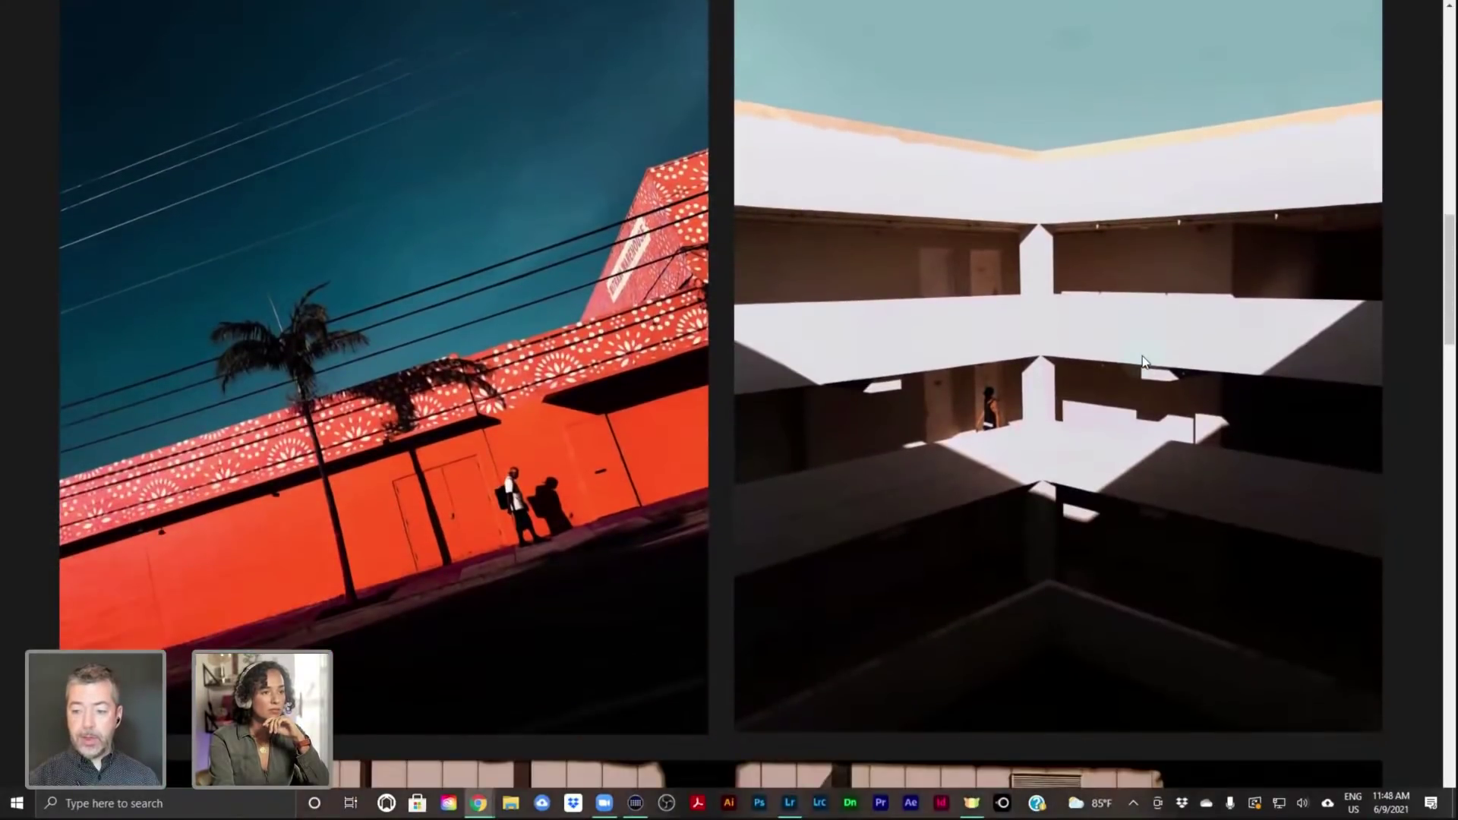
scroll(1142, 359, up, 1)
Switch back to Lightroom, review the Account, General and Local Storage preferences, and leave them without applying changes
mouse_move(796, 807)
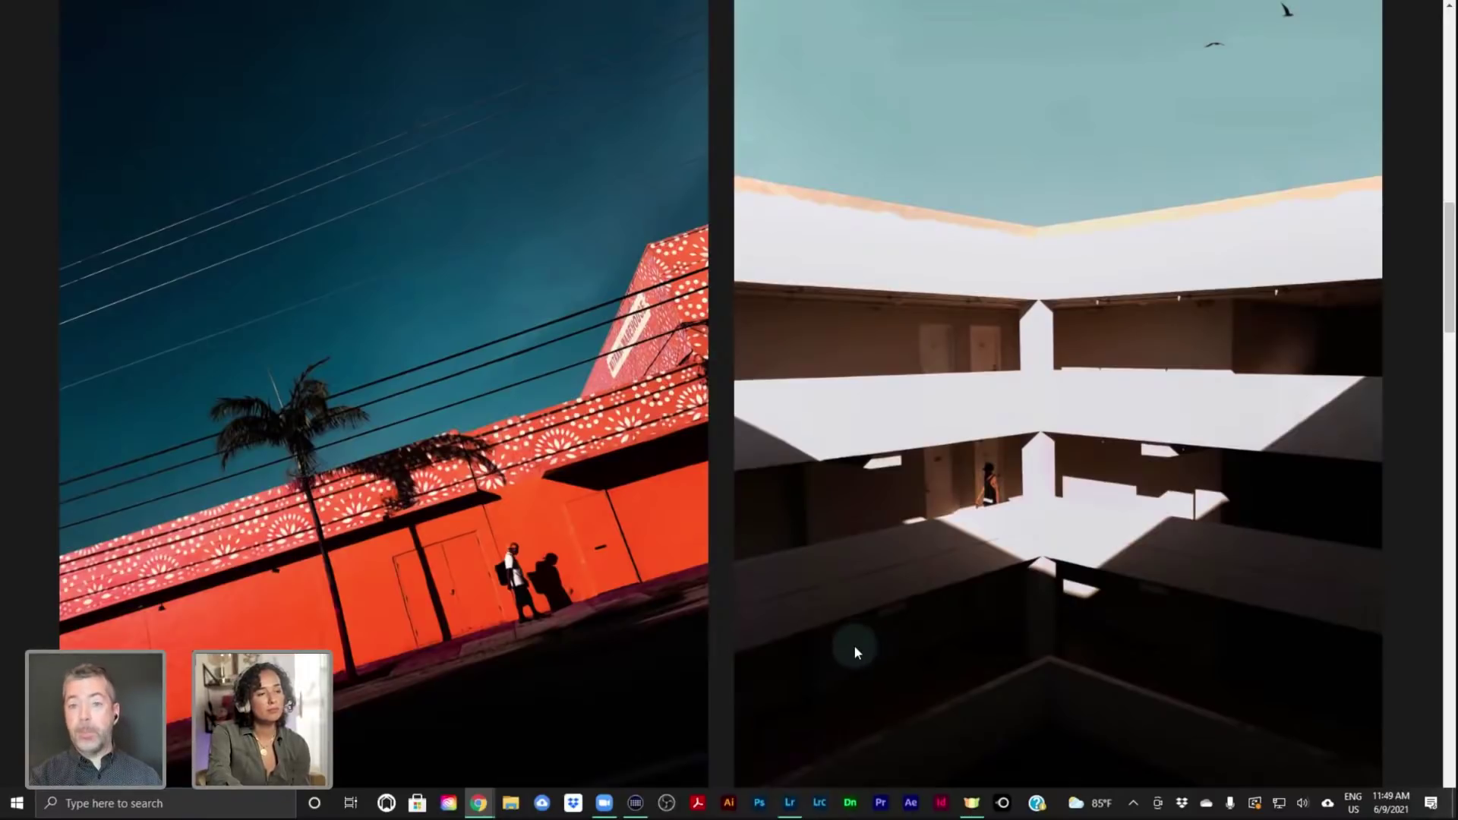
click(788, 807)
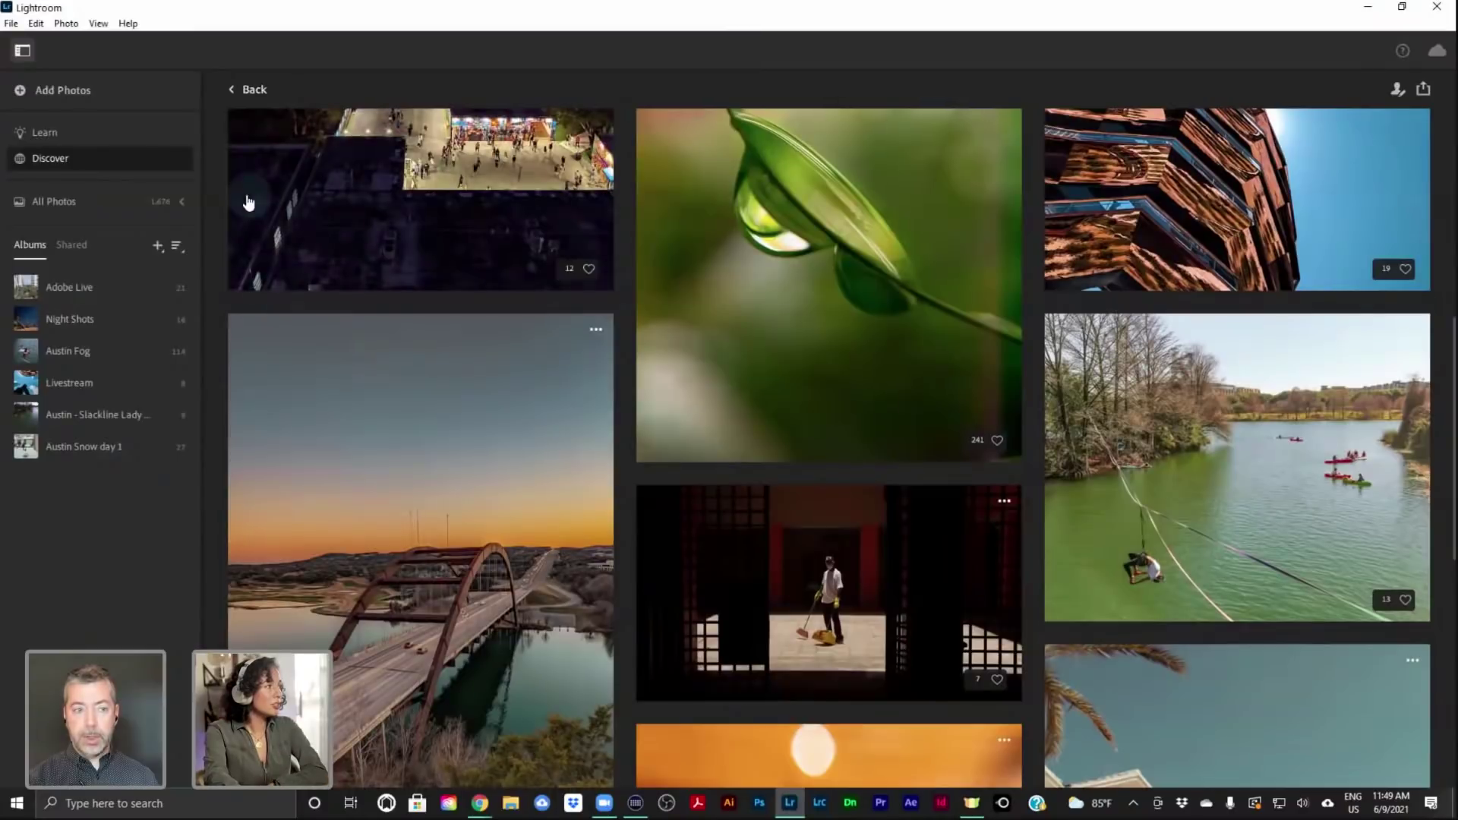
click(10, 23)
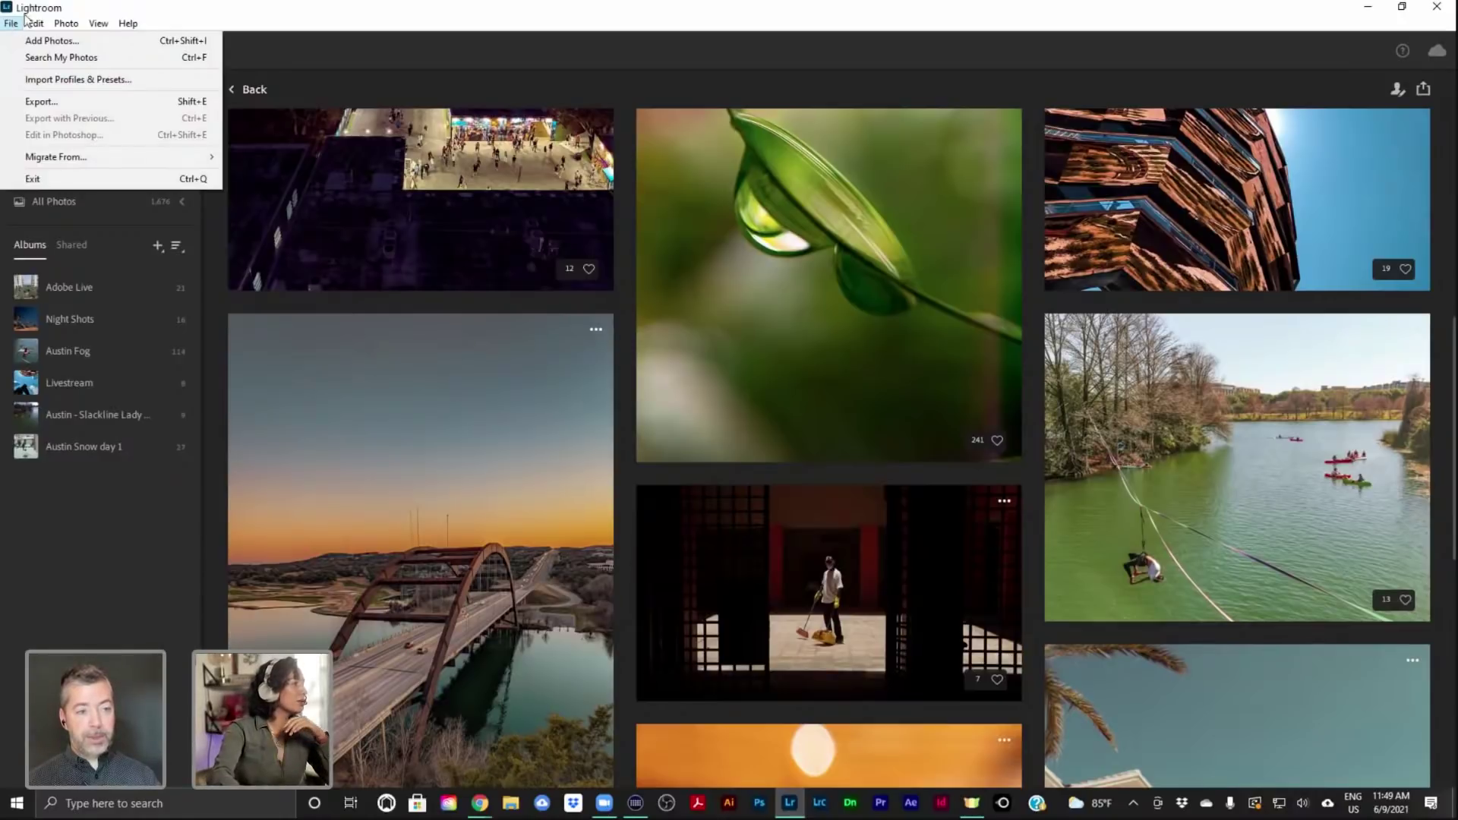
mouse_move(36, 23)
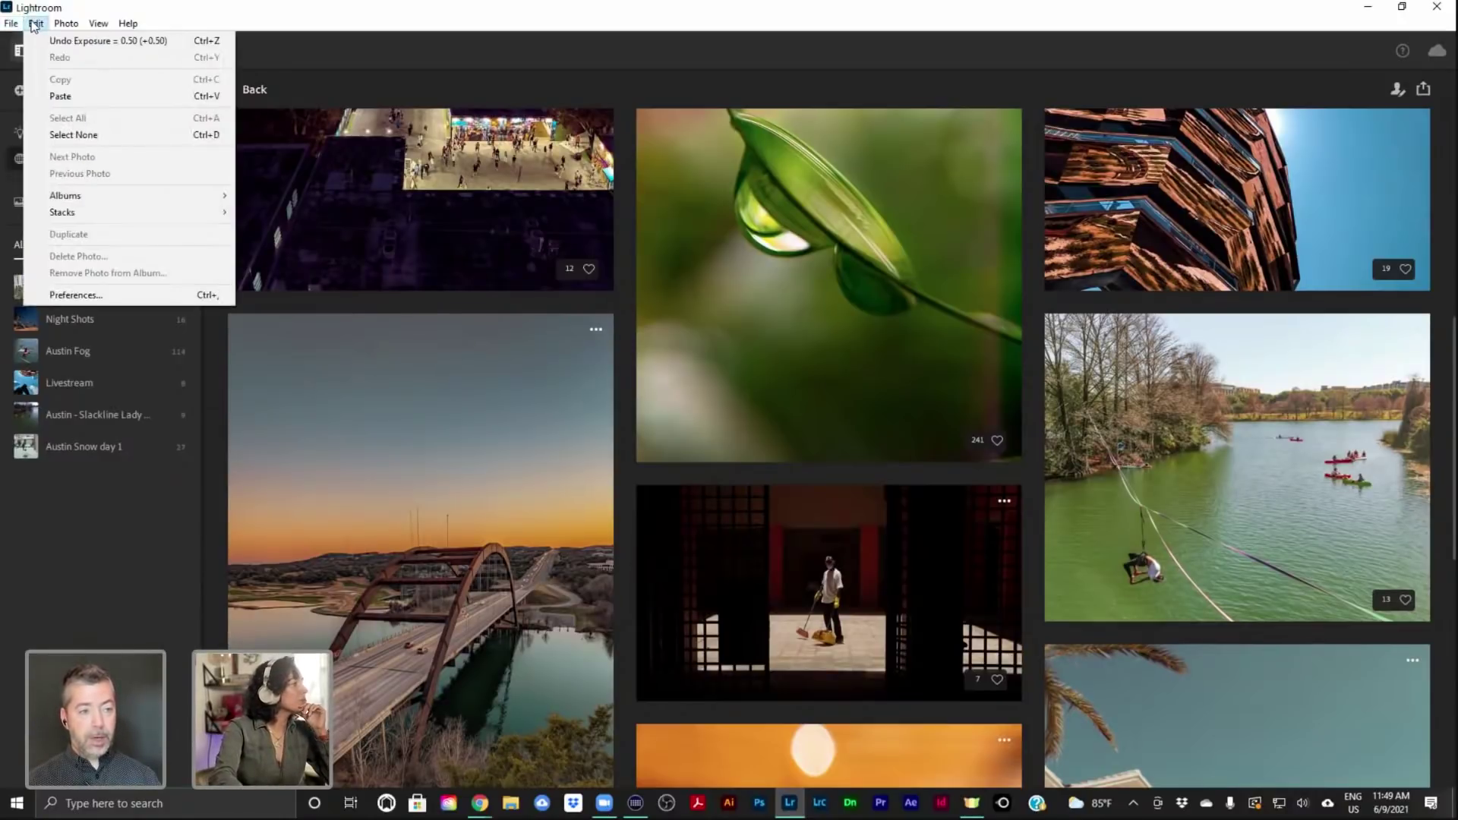
click(82, 296)
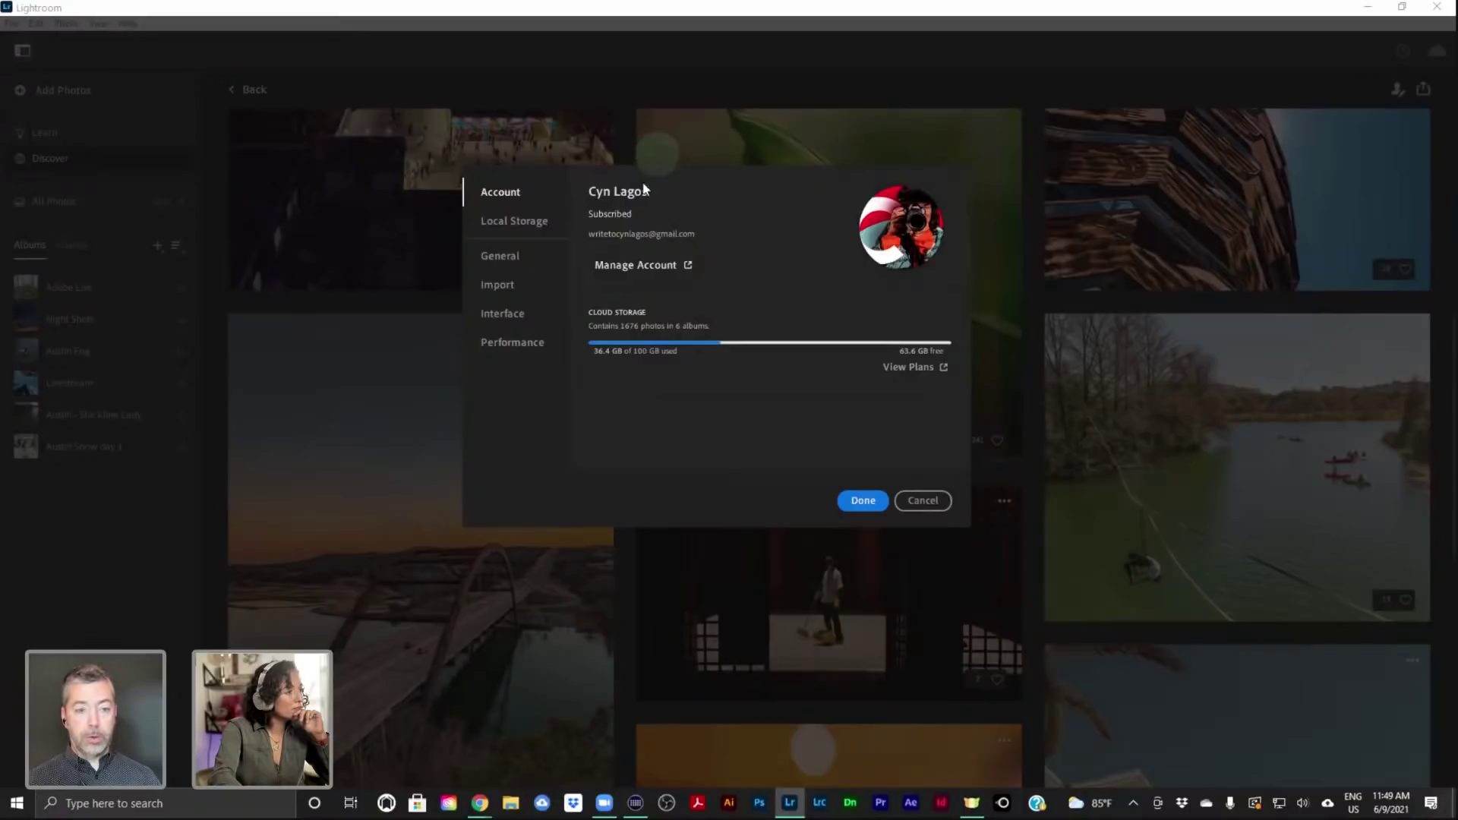
click(517, 222)
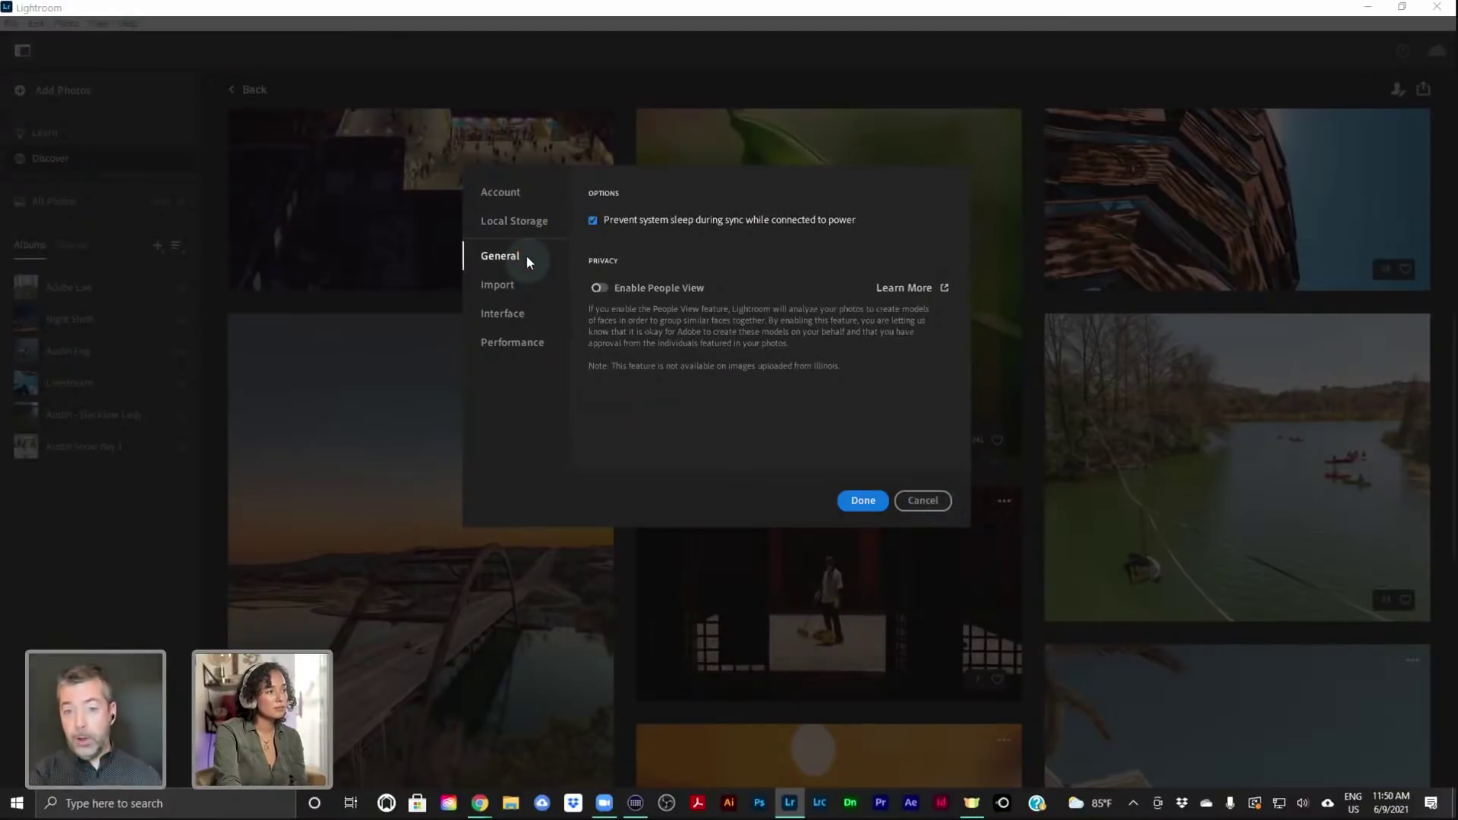
click(516, 221)
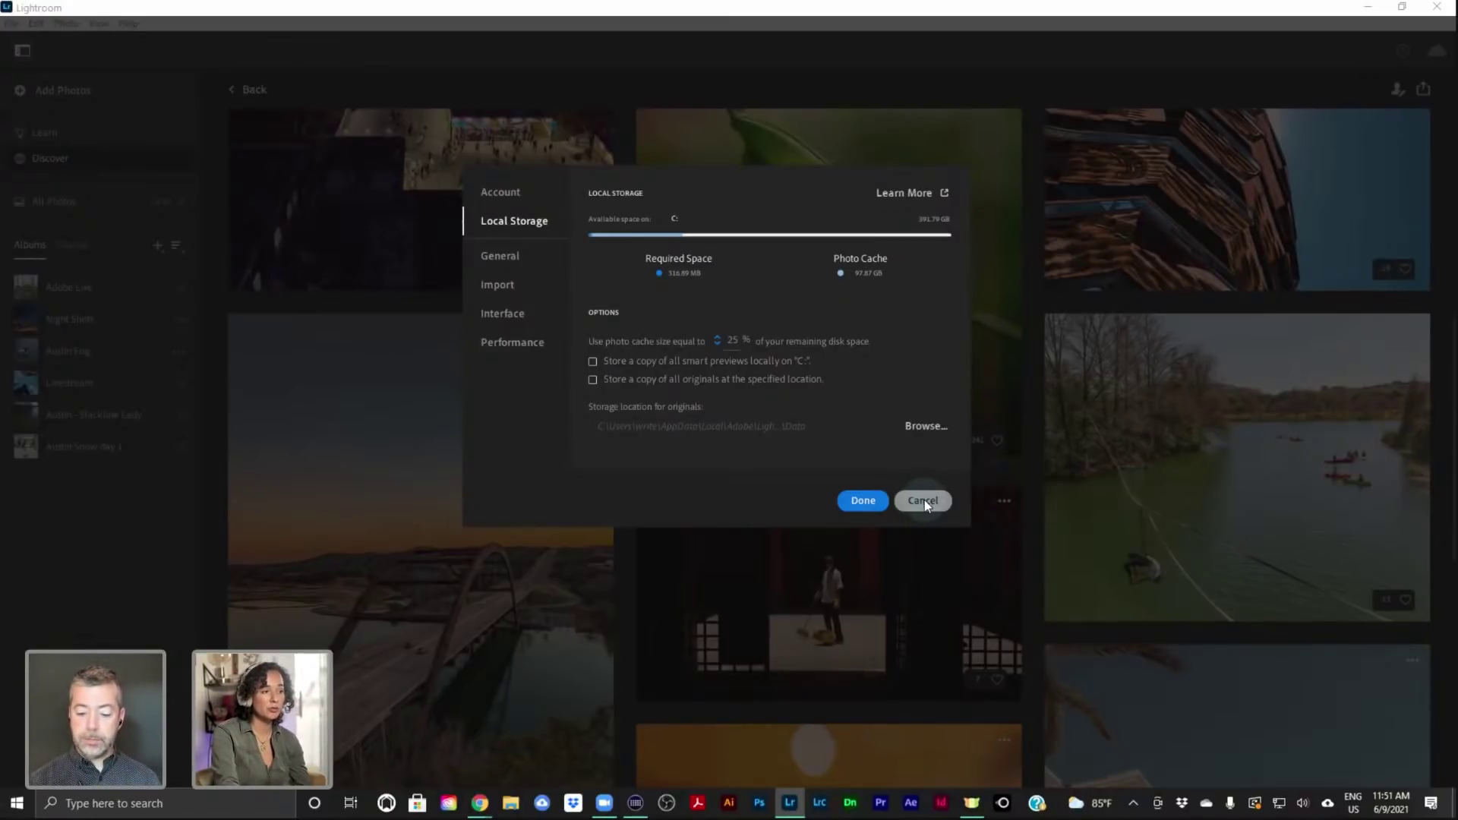
click(928, 499)
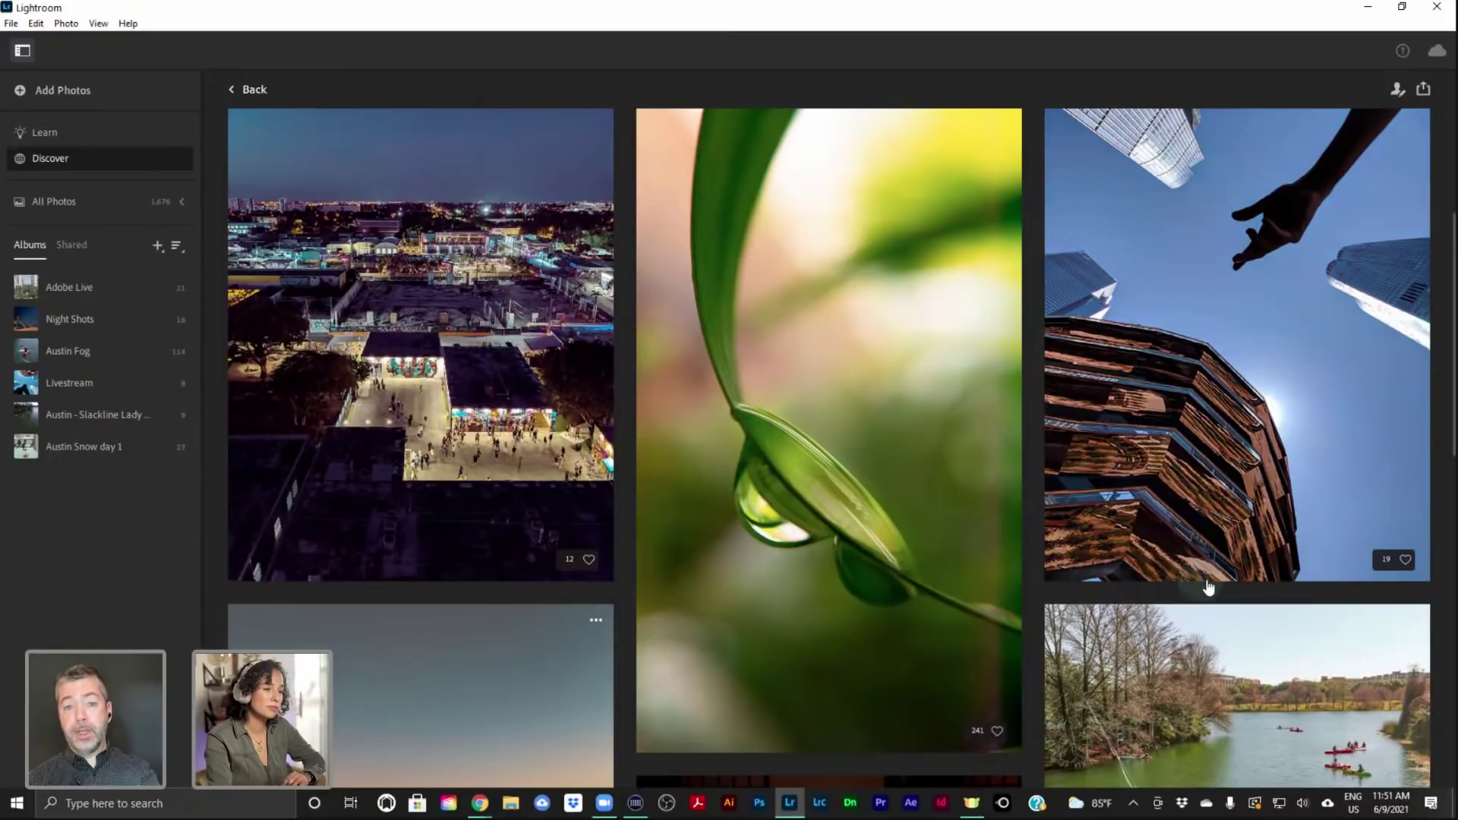
Open the Nightmode night cityscape from the profile's edits, examine its listed edit settings, and return to the profile
scroll(921, 504, down, 2)
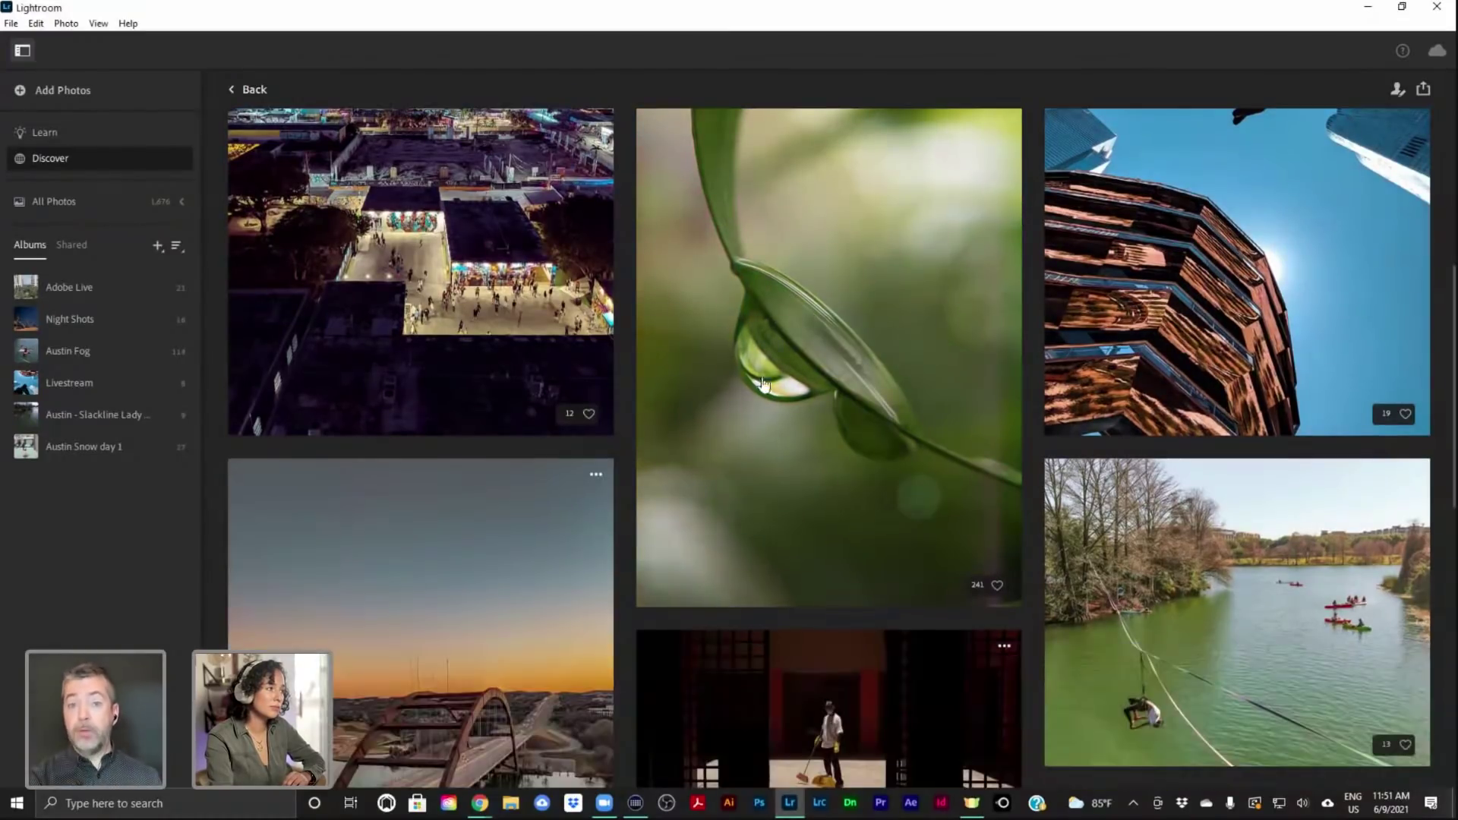
scroll(506, 267, up, 3)
click(521, 431)
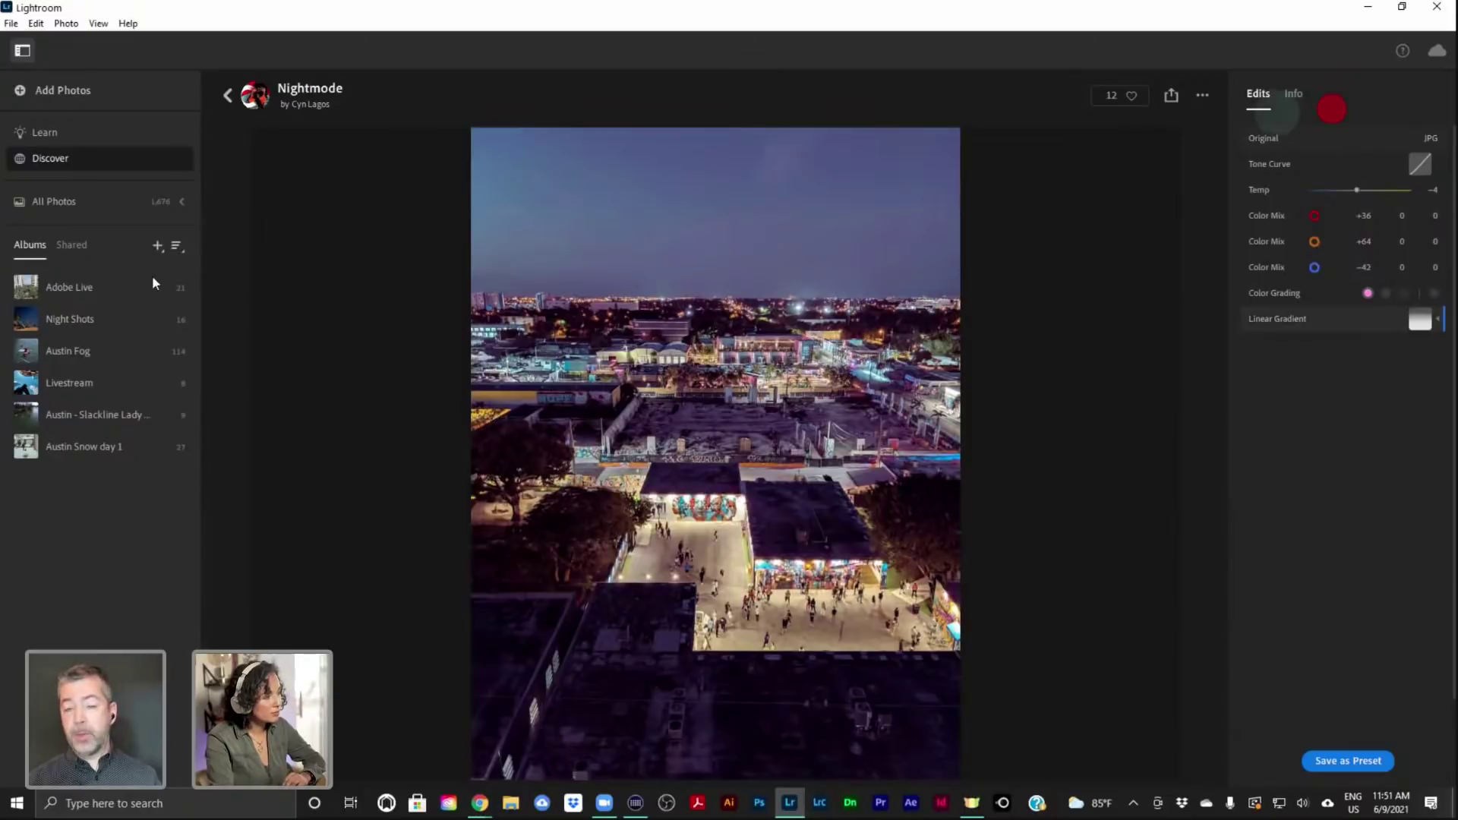
click(1330, 165)
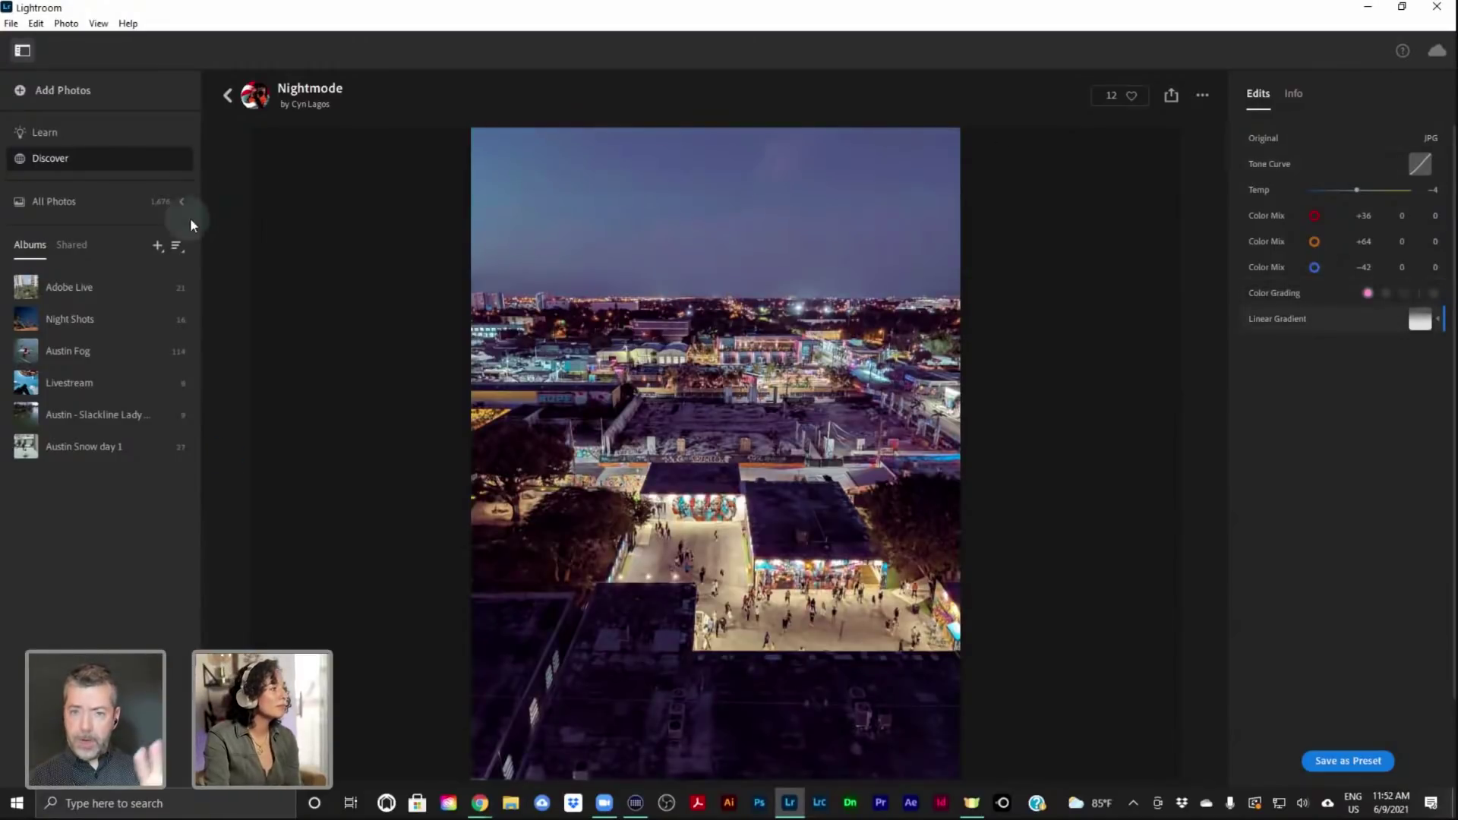
click(228, 95)
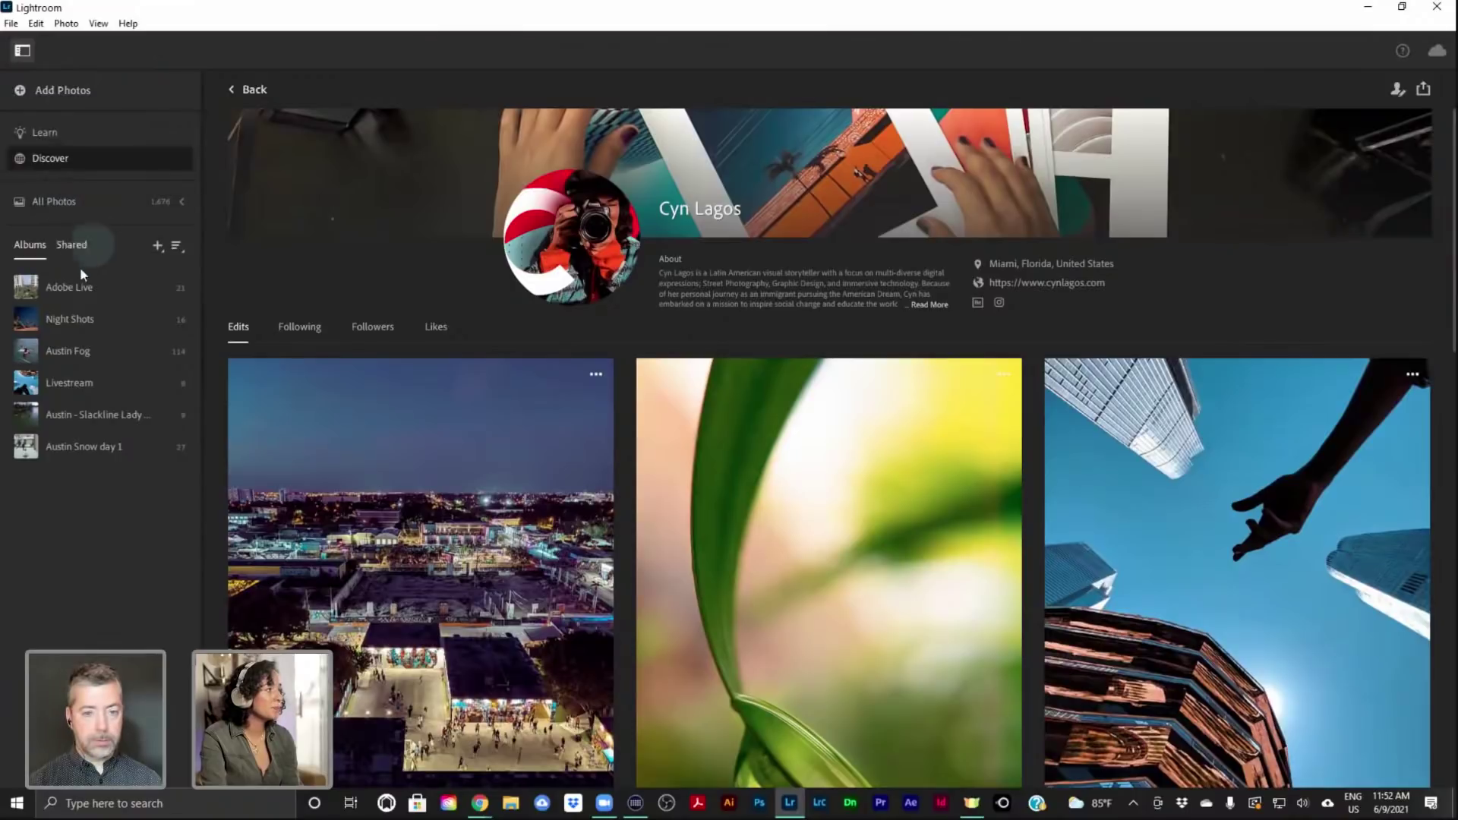
Start a Share Edit submission to Discover for the pink-cloud storefront photo in the Adobe Live album
click(72, 284)
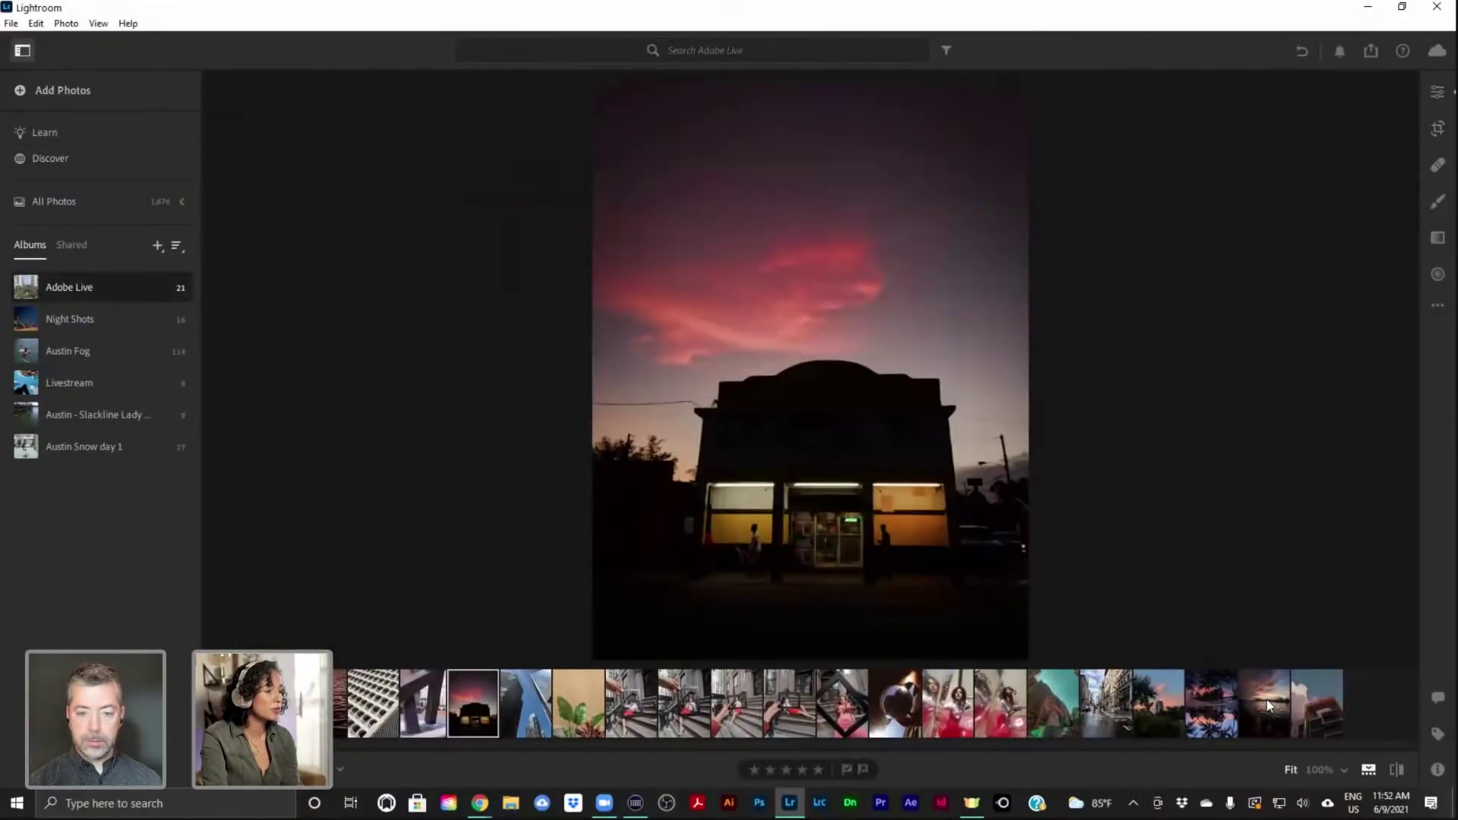
click(1372, 50)
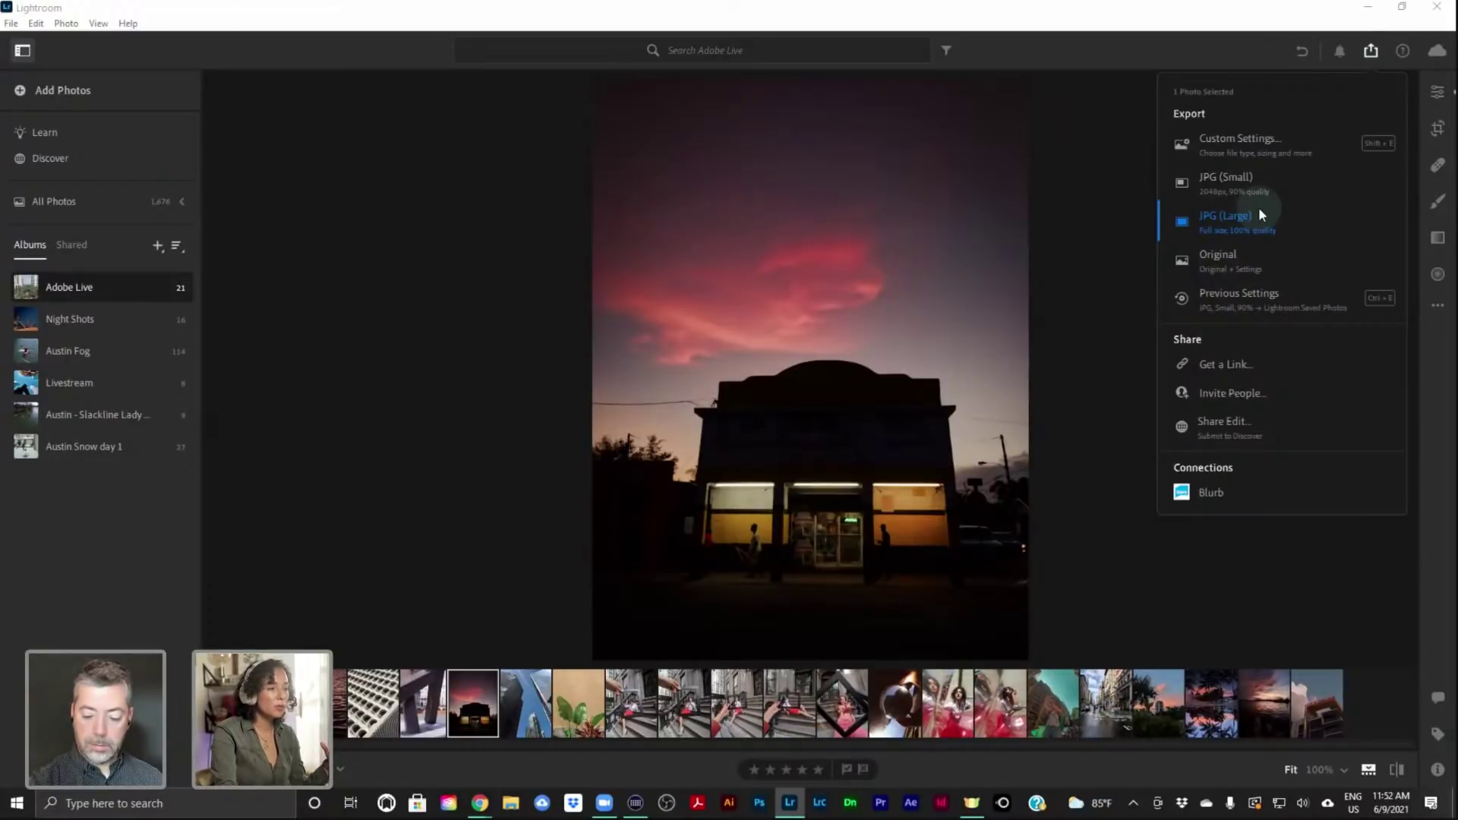
click(1231, 437)
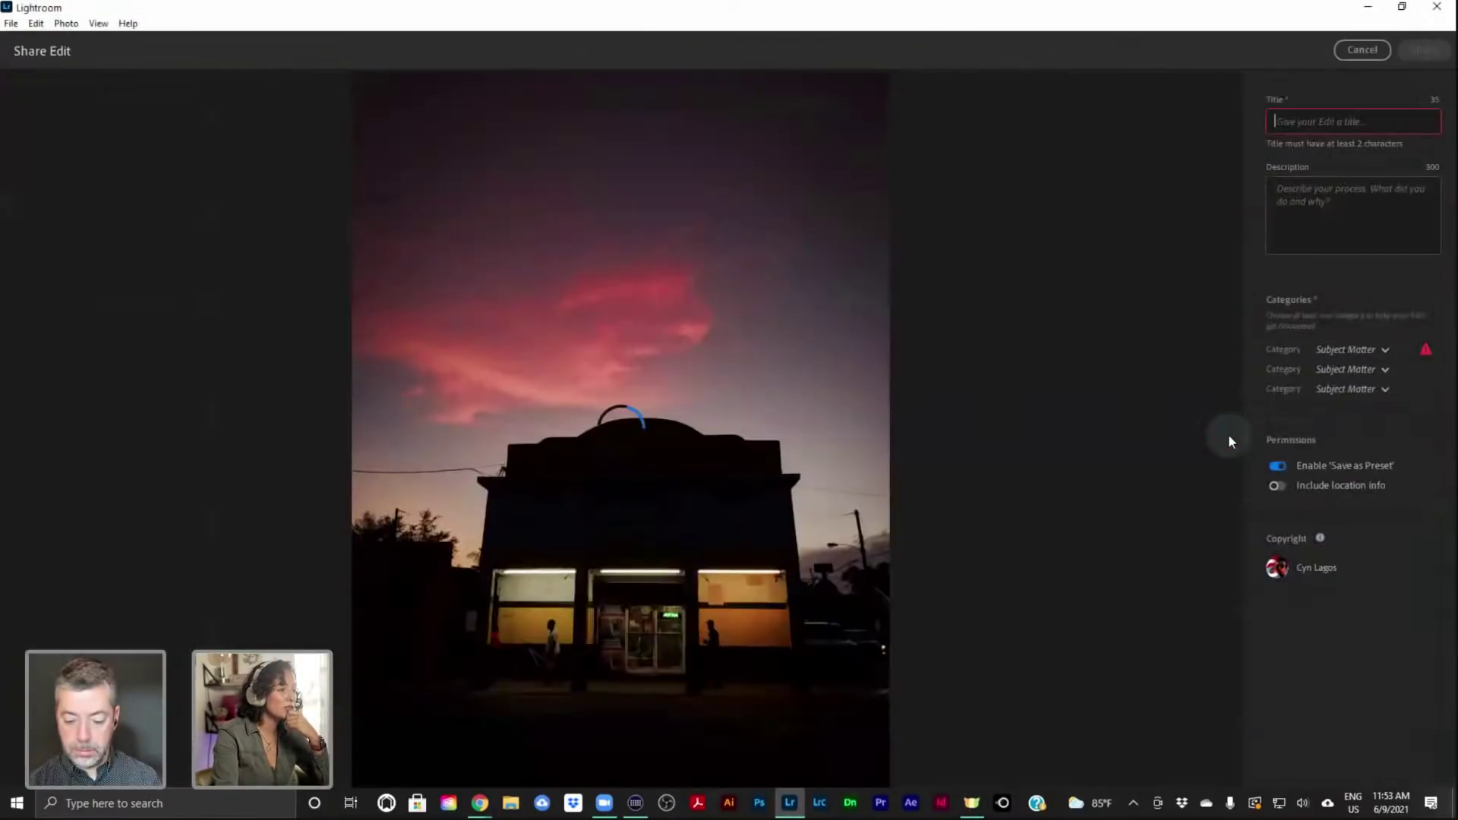
click(1314, 119)
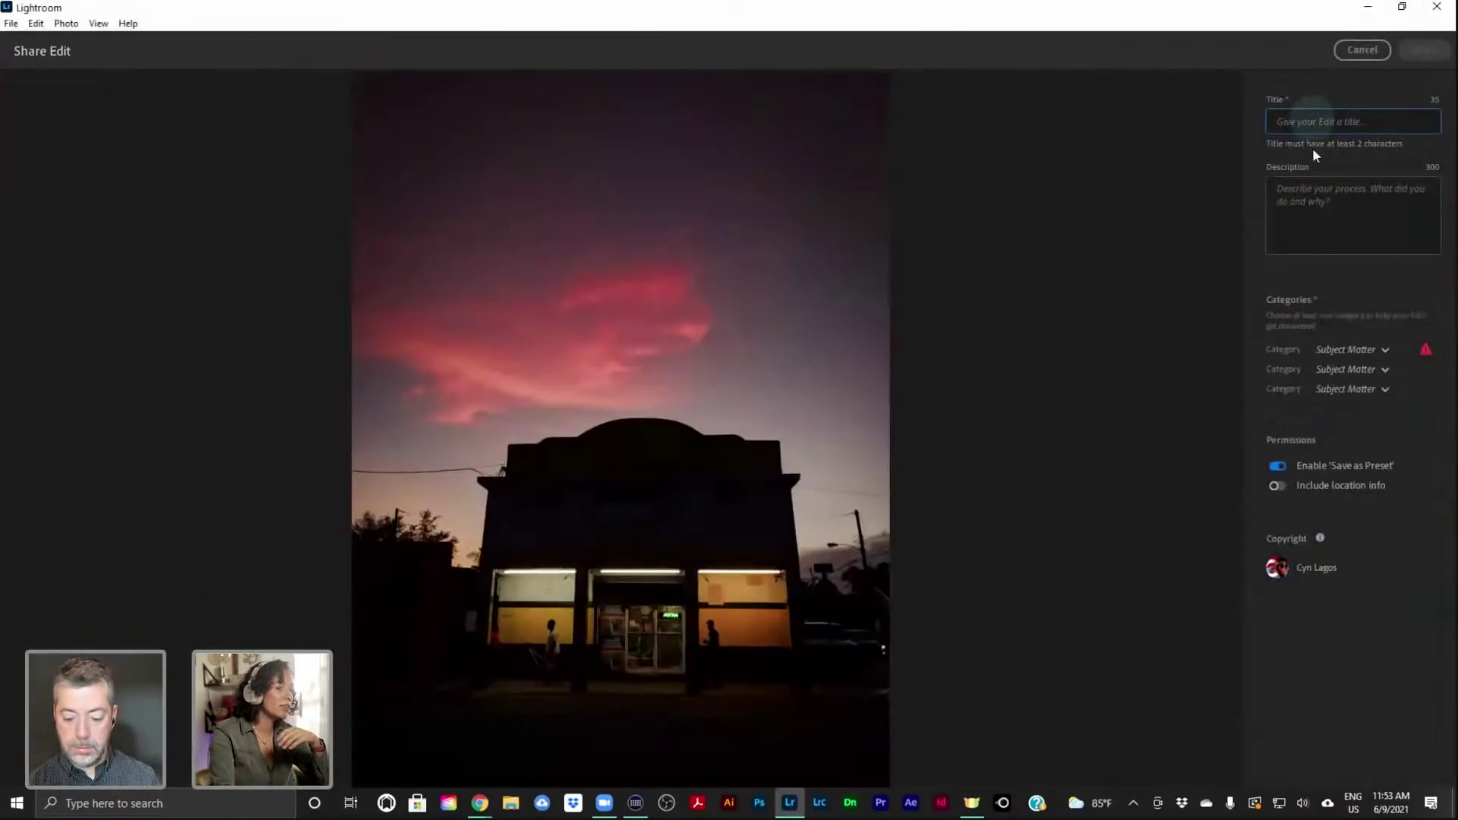
click(1306, 194)
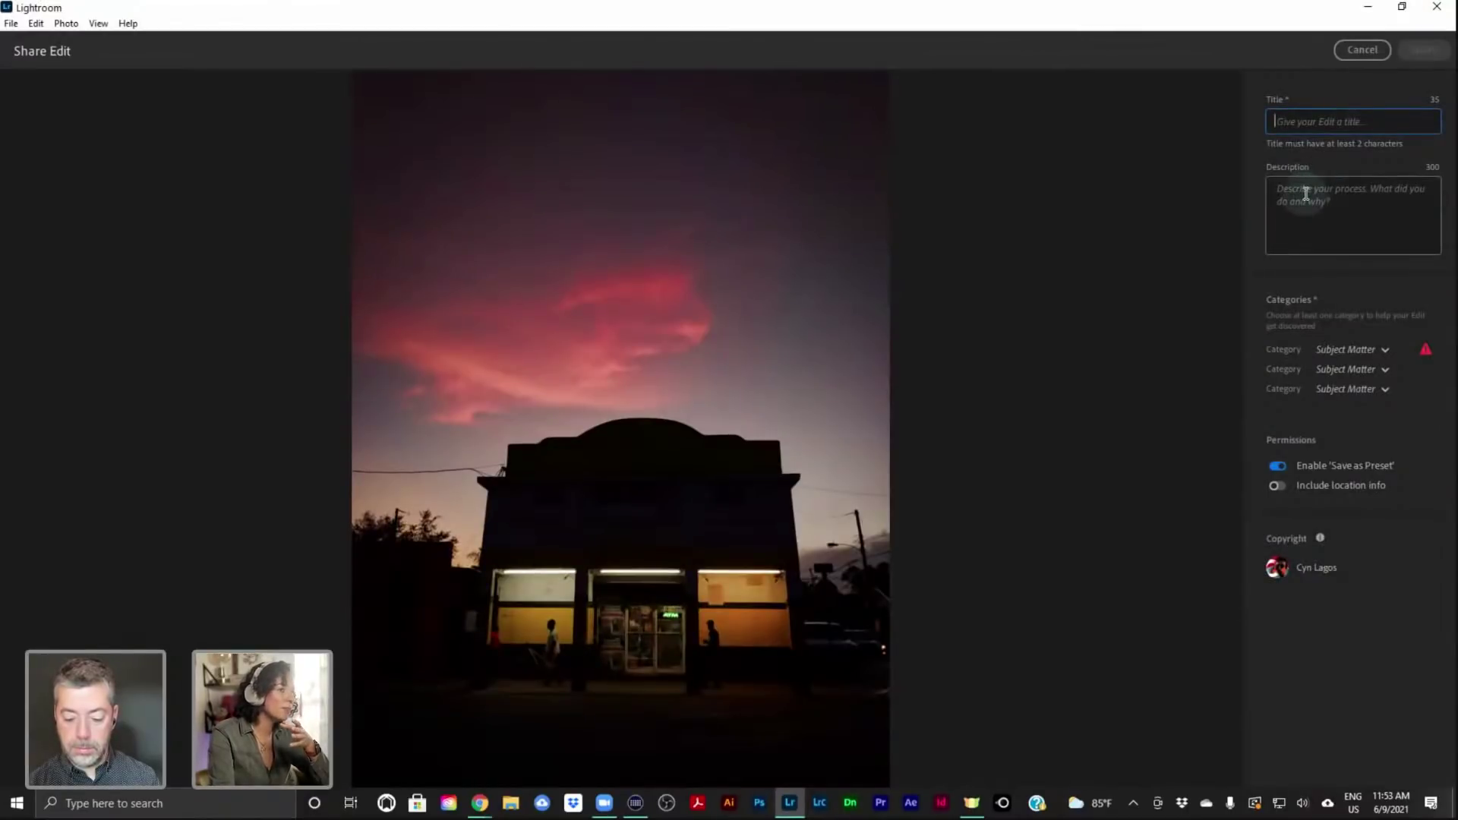
click(1307, 195)
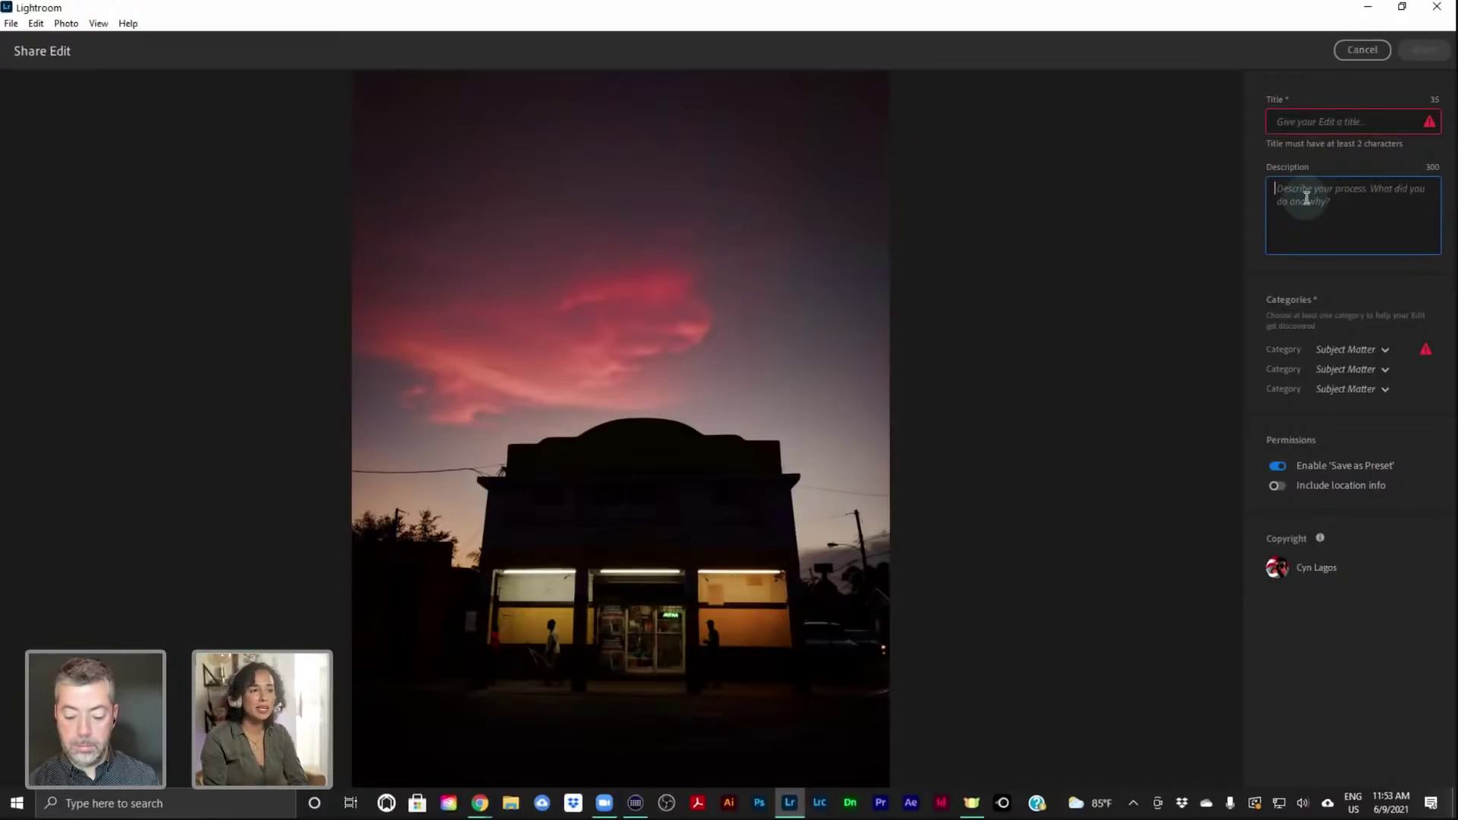
Assign the categories Night, Abstract and Documentary to the shared edit
click(1351, 348)
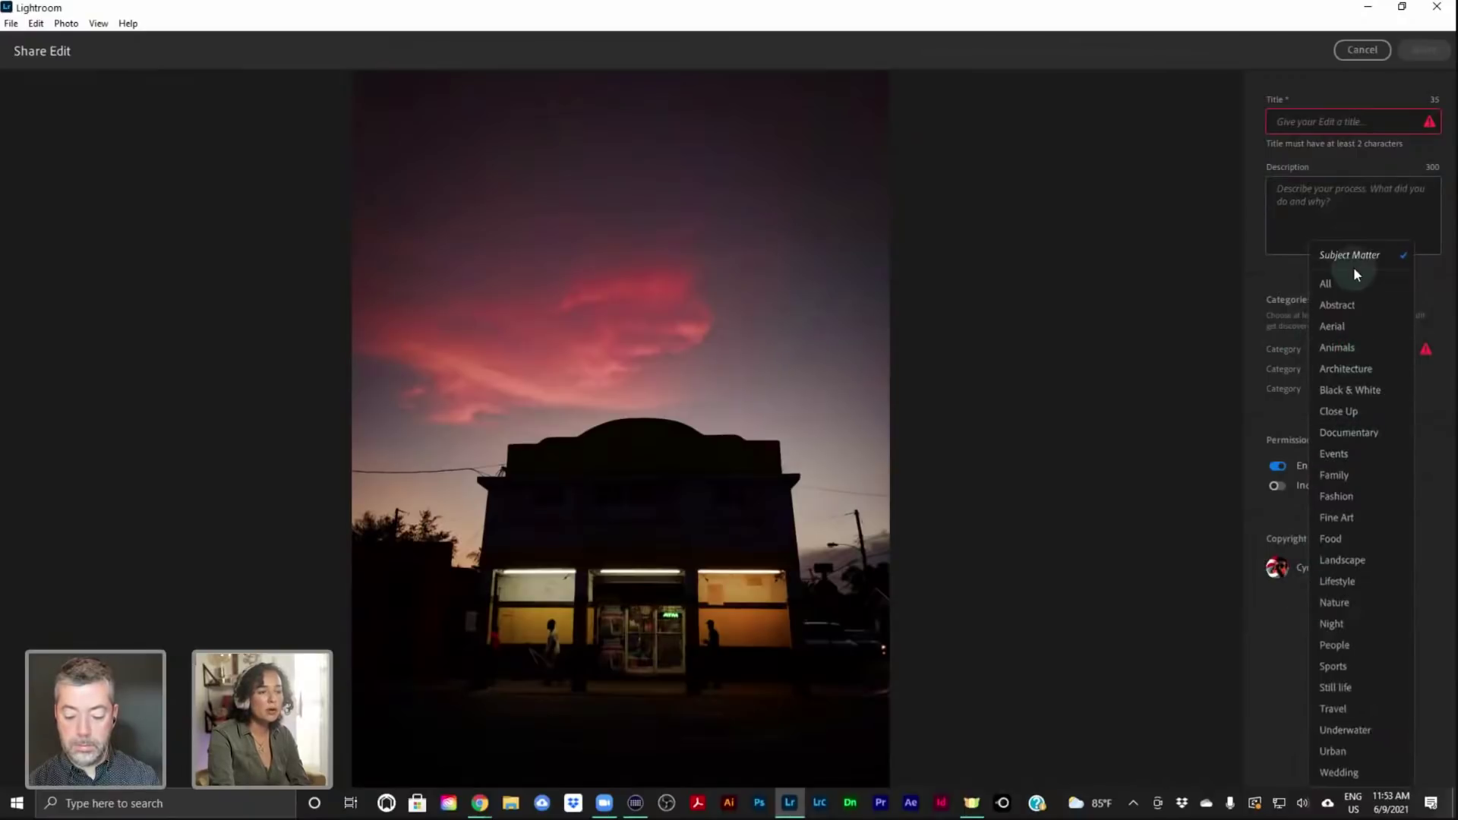
click(1360, 621)
click(1360, 368)
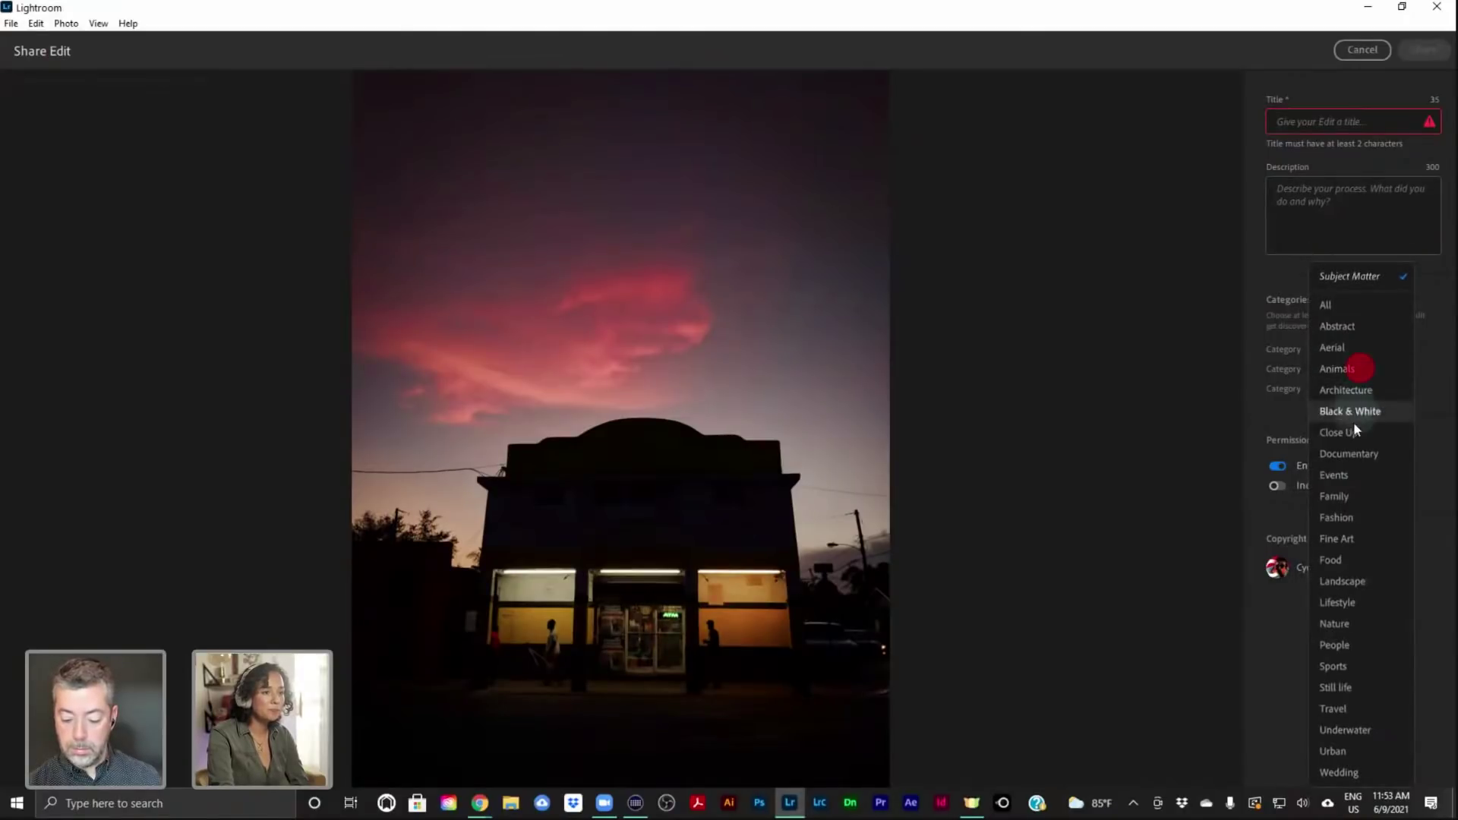
click(1361, 324)
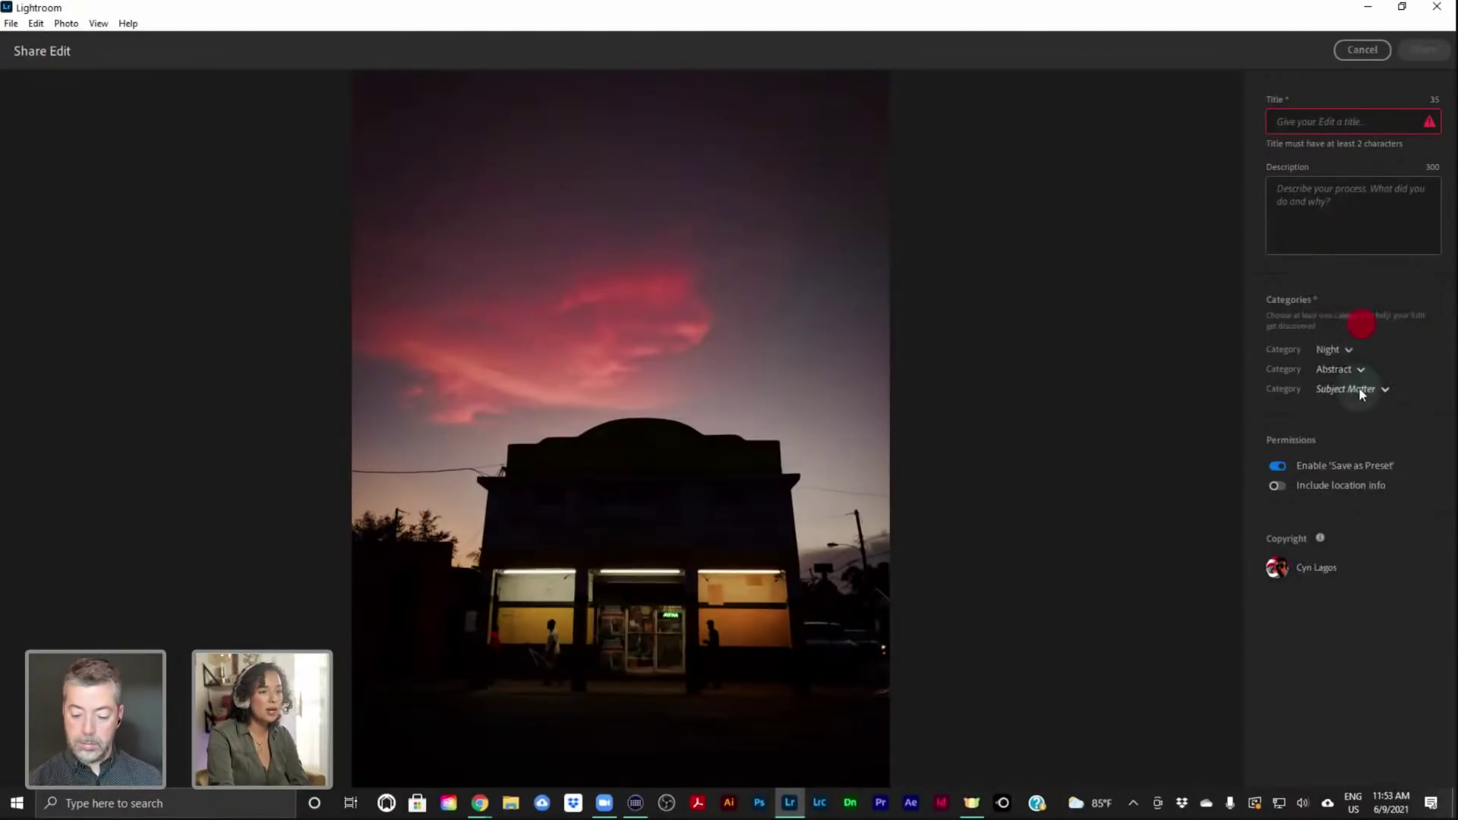
click(1349, 388)
click(1351, 438)
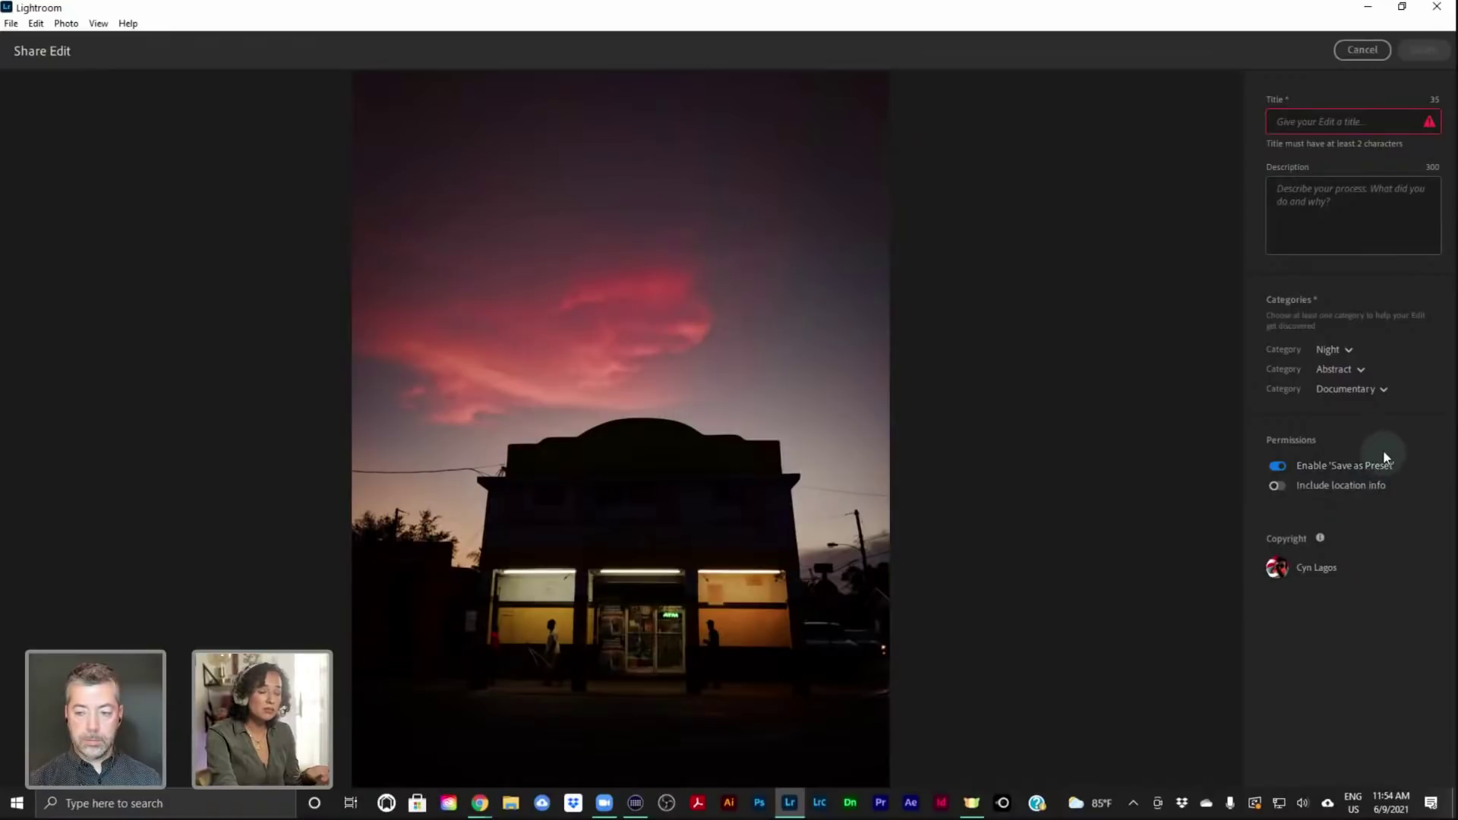
Title the edit "Test", describe it as "test", and share it to Discover
click(1347, 123)
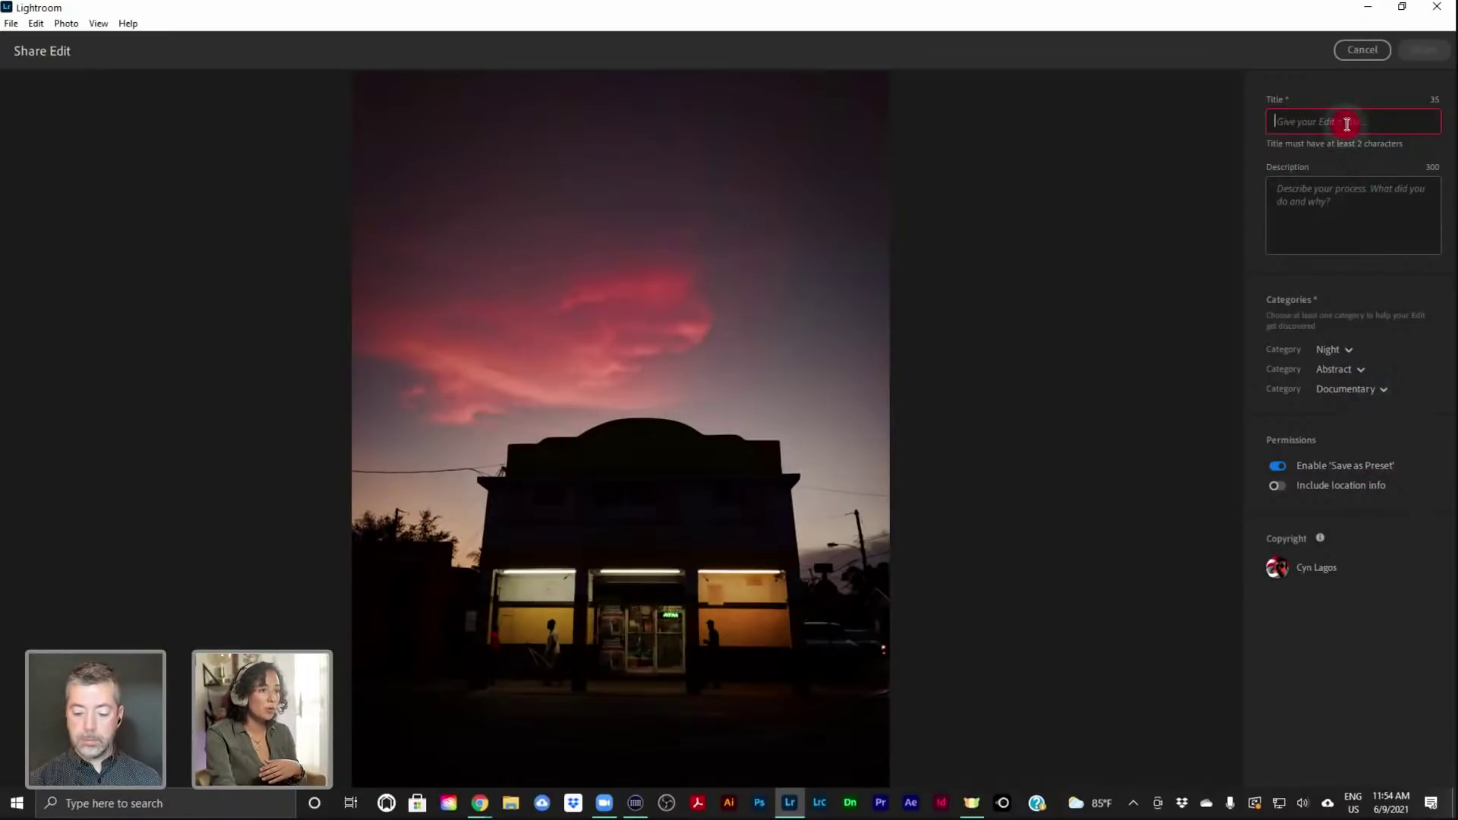
text(Test)
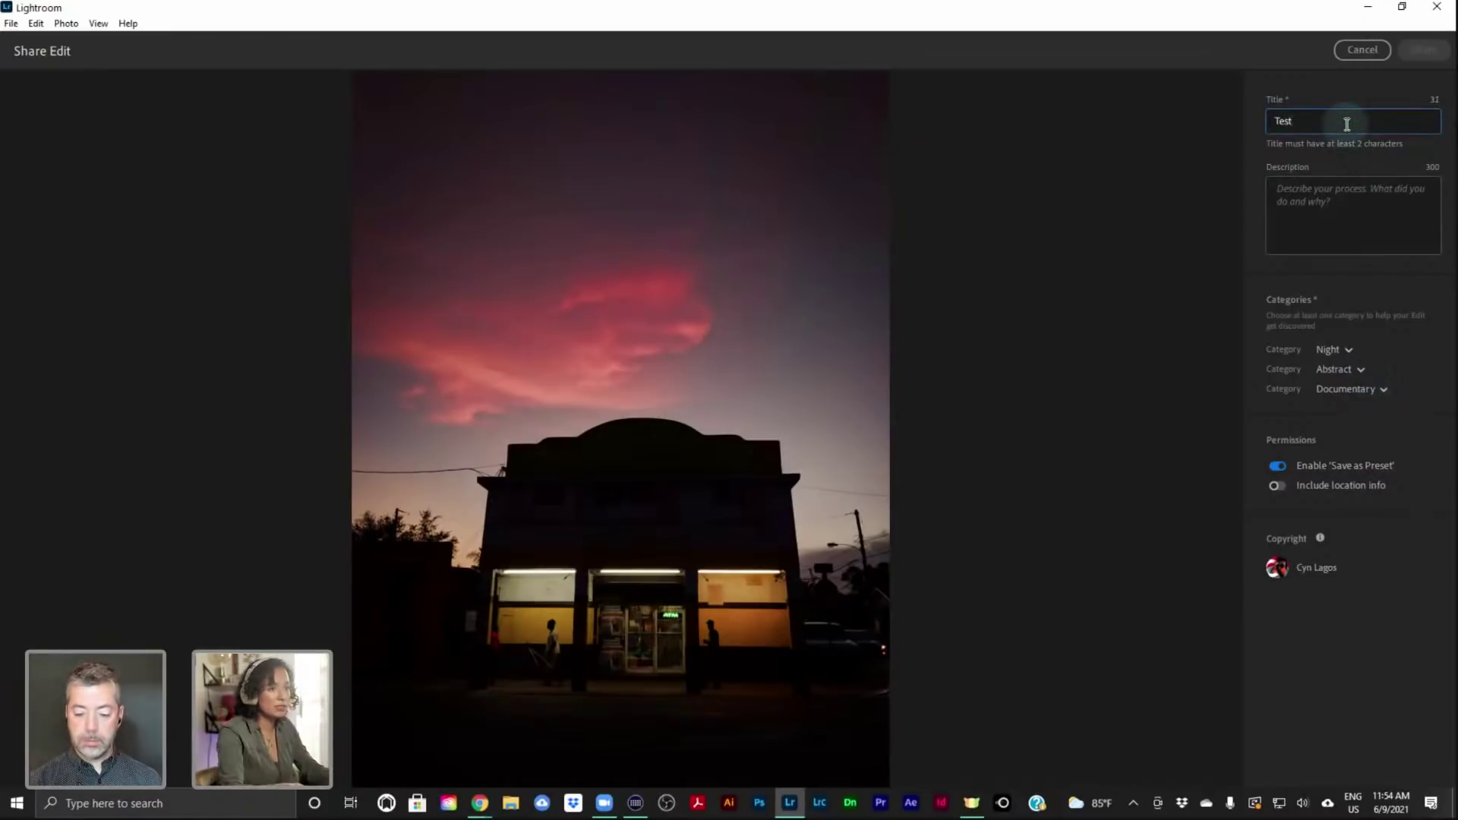
click(1327, 201)
text(test)
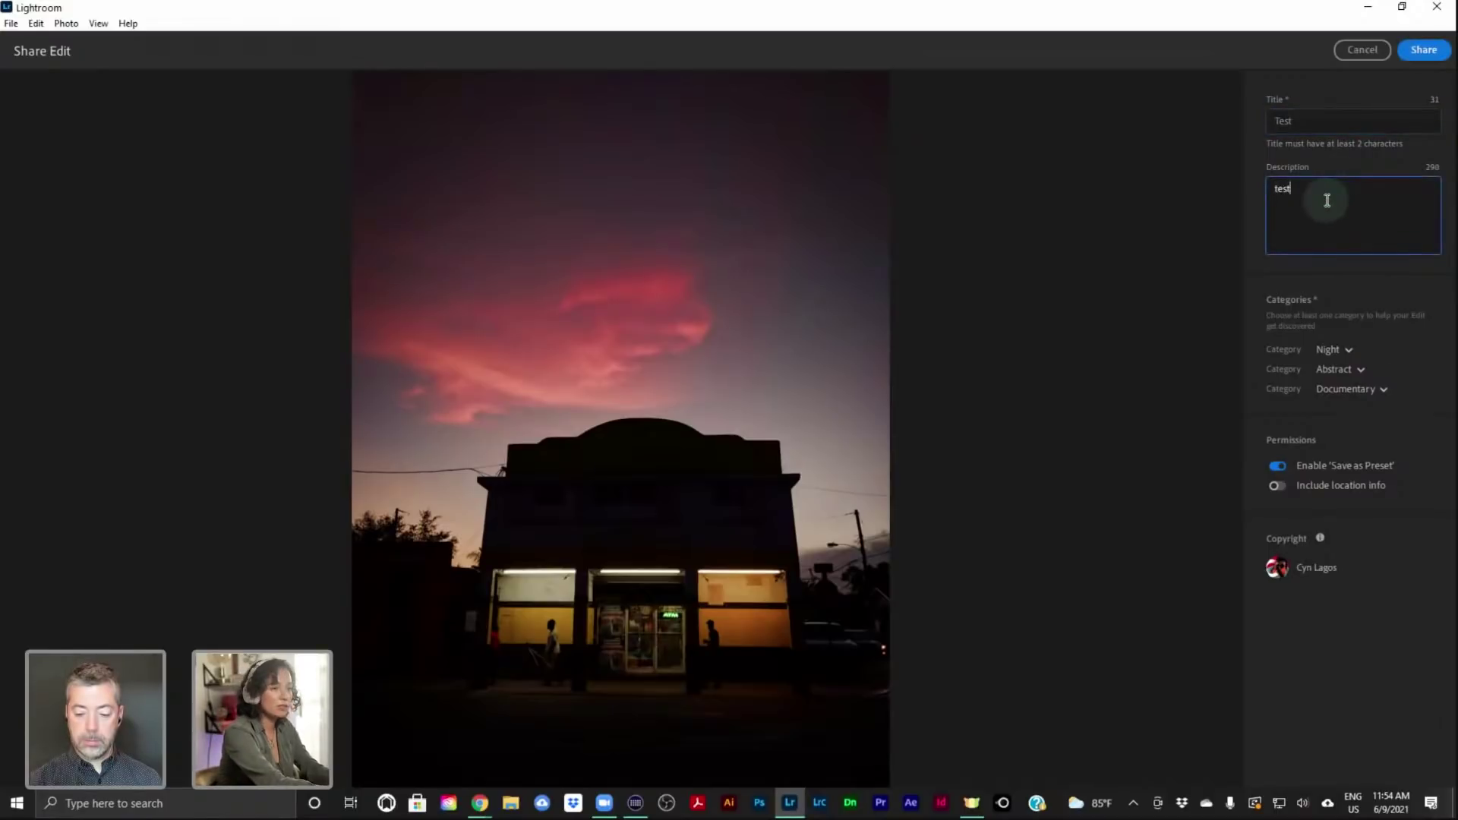
click(1439, 51)
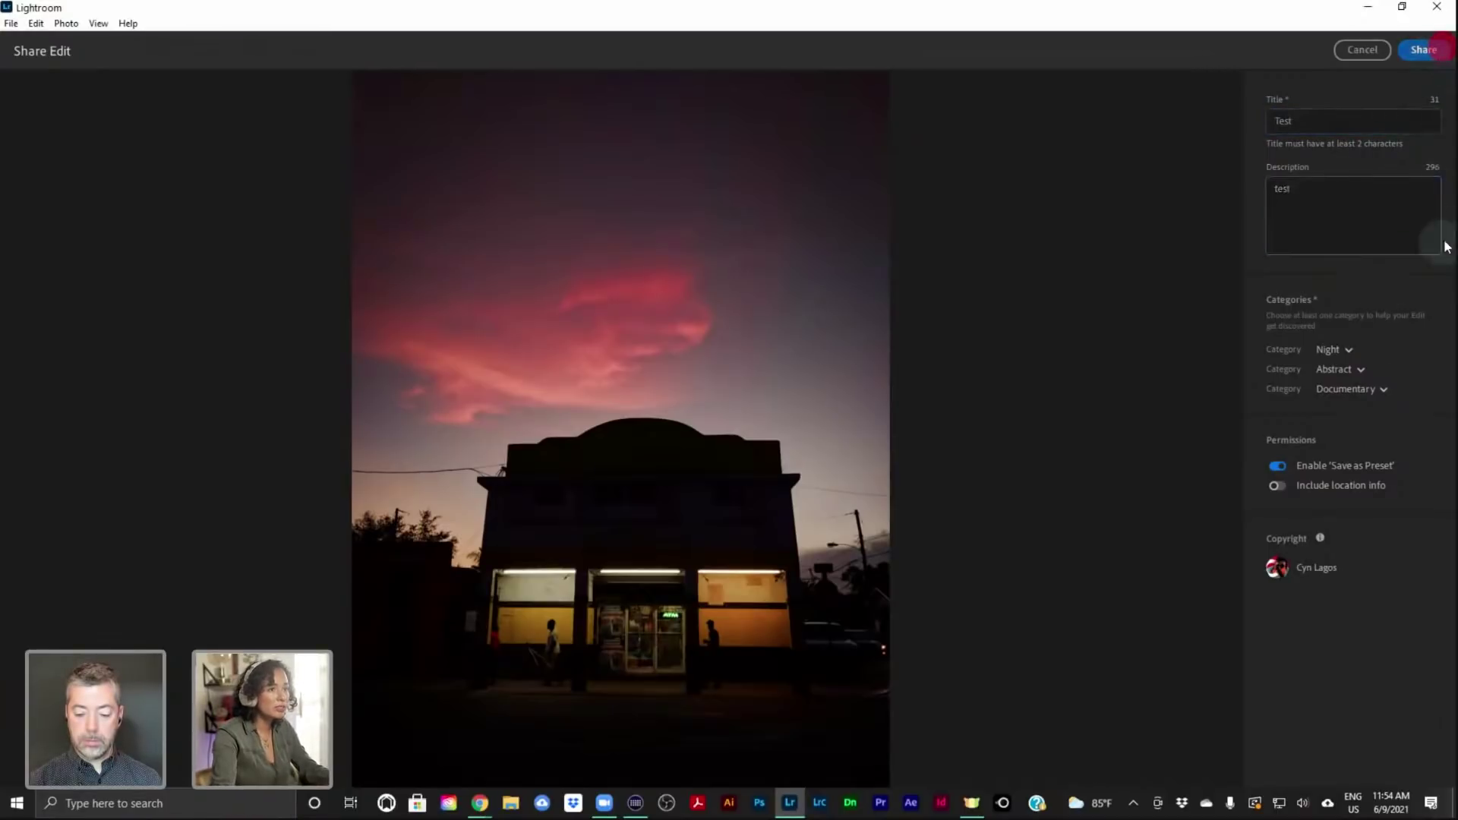
click(1413, 44)
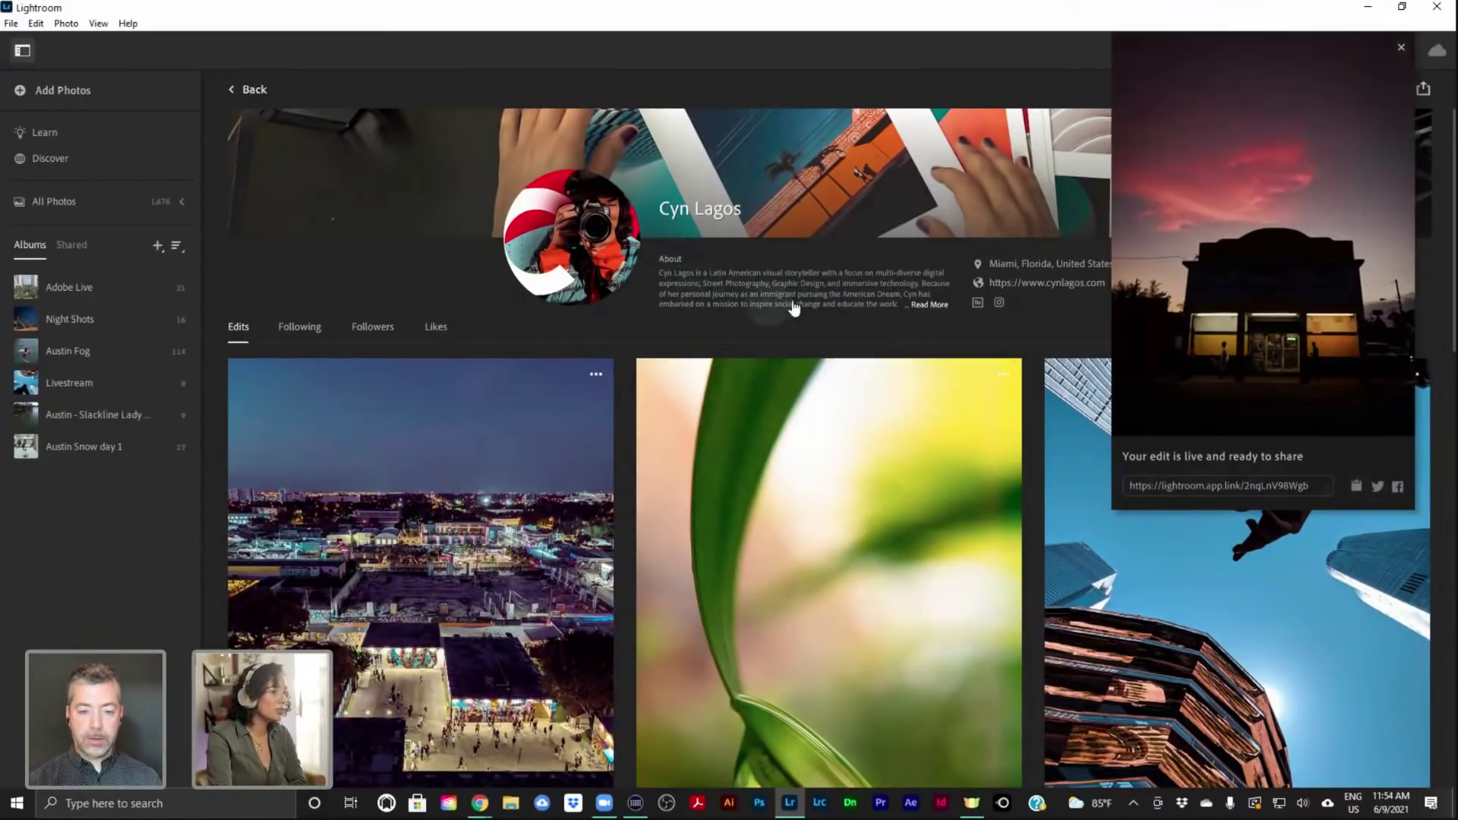
Dismiss the share confirmation, look through the profile's published edits, and open the list of followed accounts
click(1401, 47)
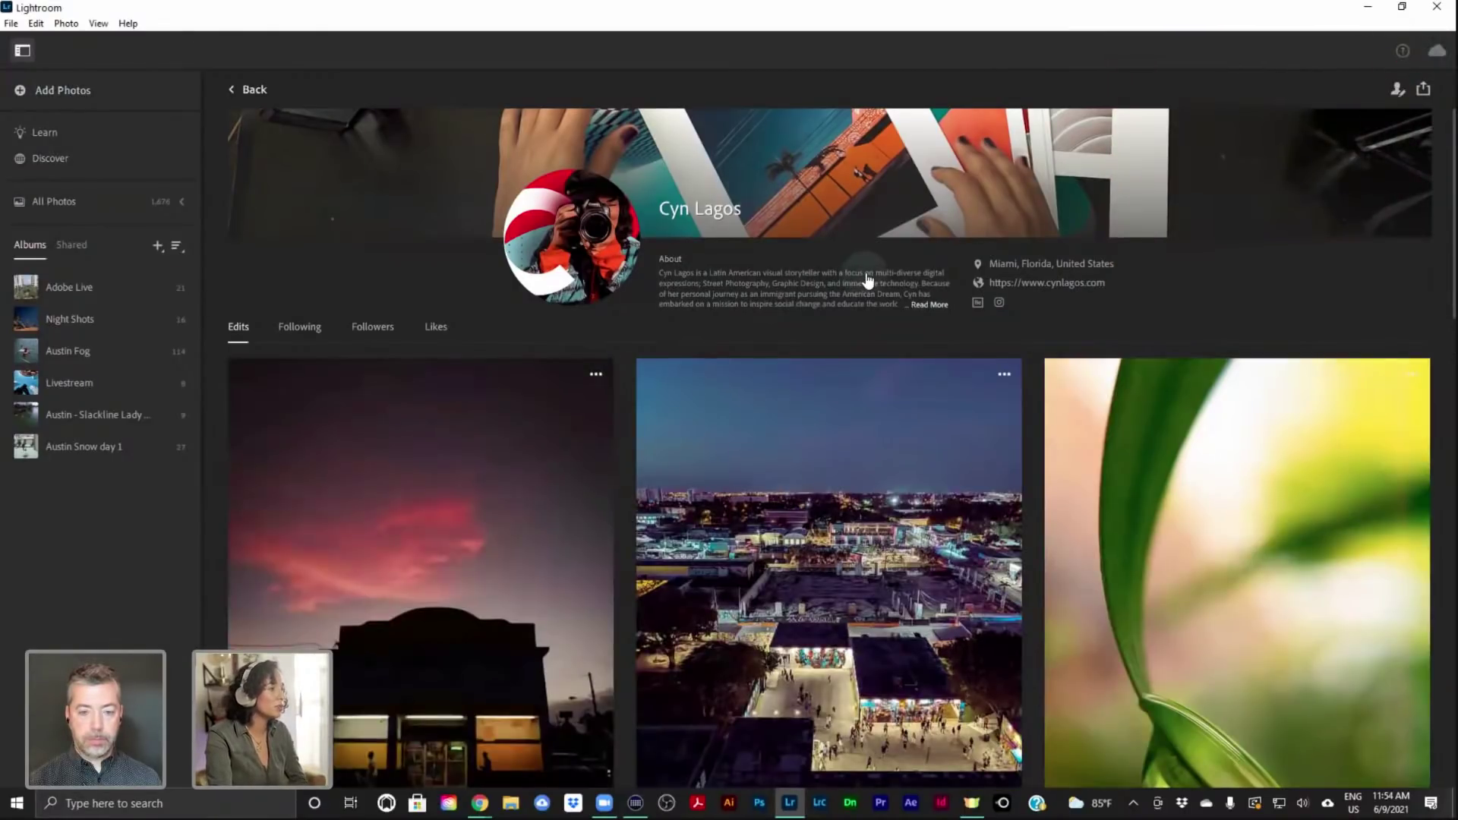
scroll(868, 279, down, 2)
scroll(874, 311, up, 2)
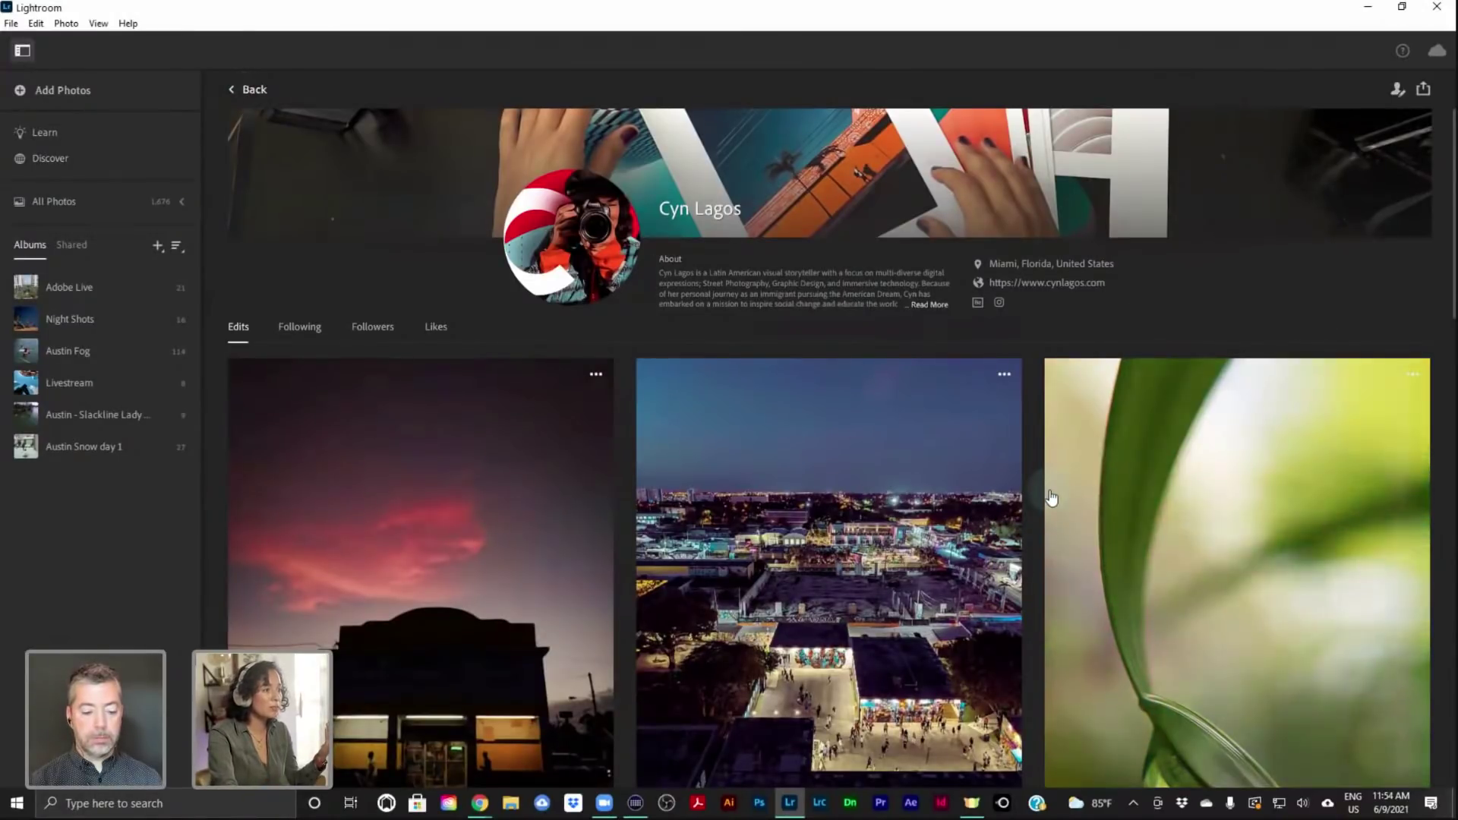
scroll(1051, 497, down, 3)
scroll(1051, 498, up, 3)
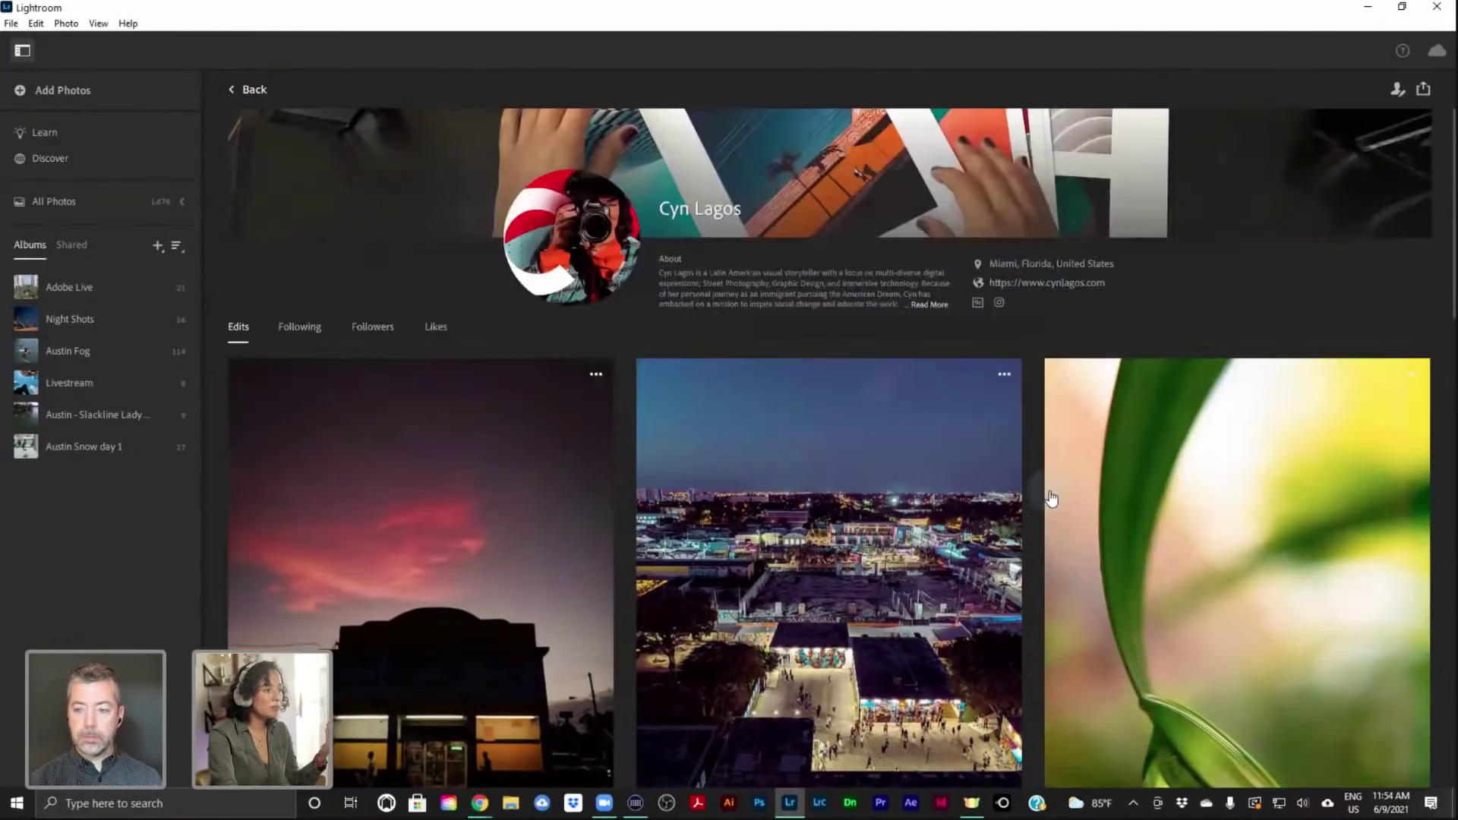
scroll(581, 287, down, 2)
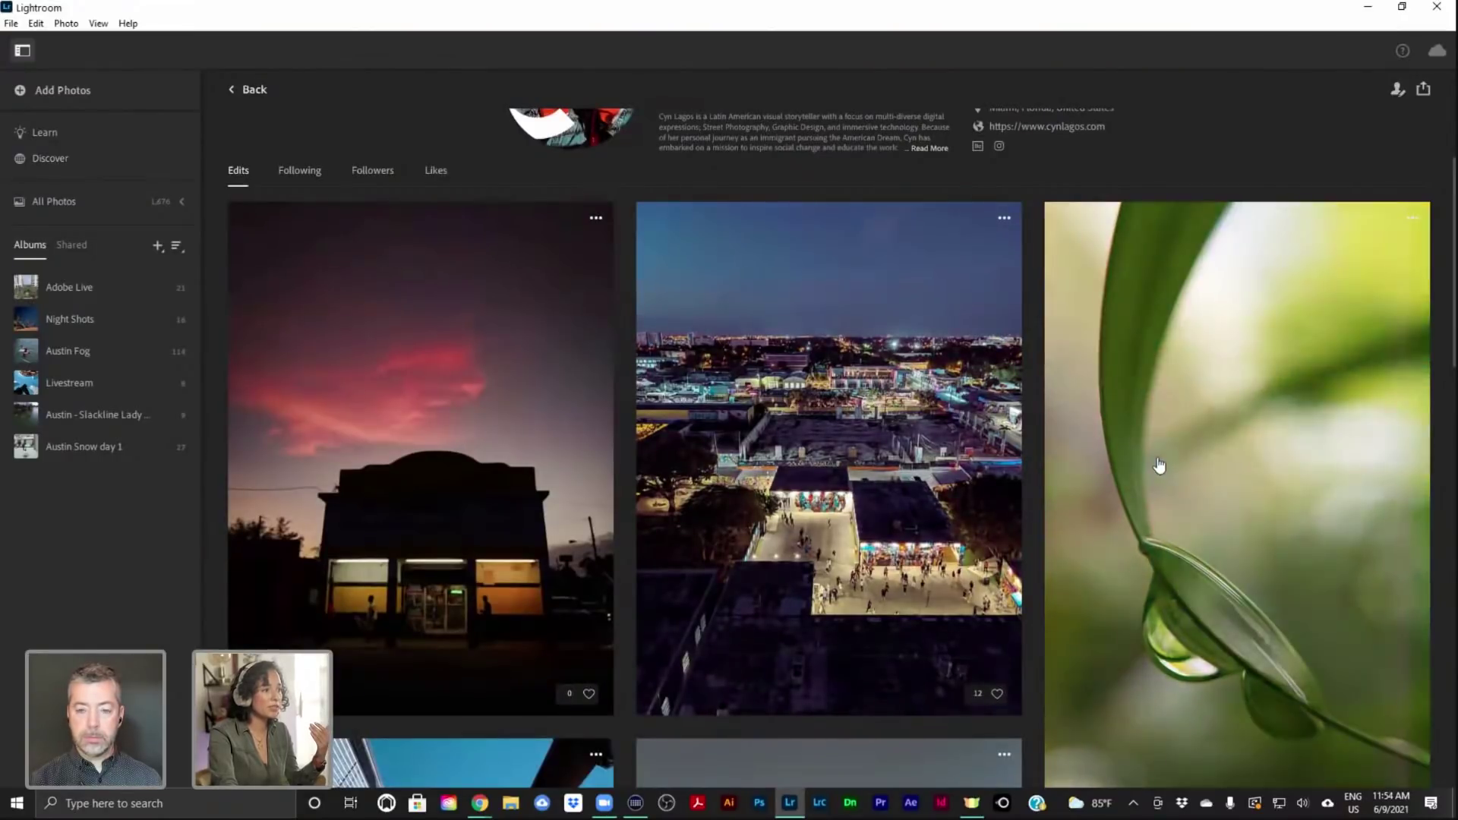
scroll(1155, 465, down, 14)
scroll(1162, 466, up, 15)
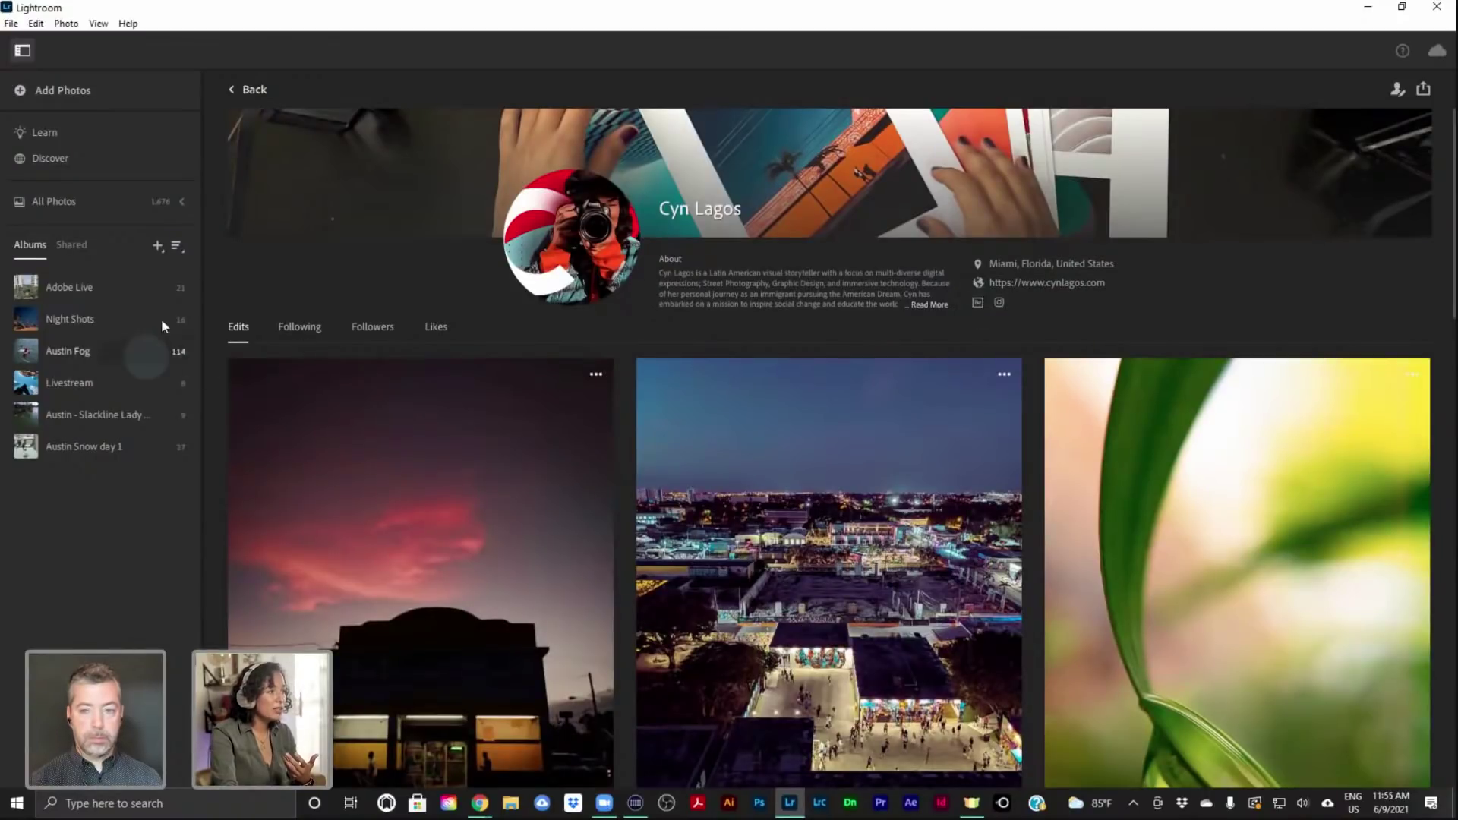
click(296, 329)
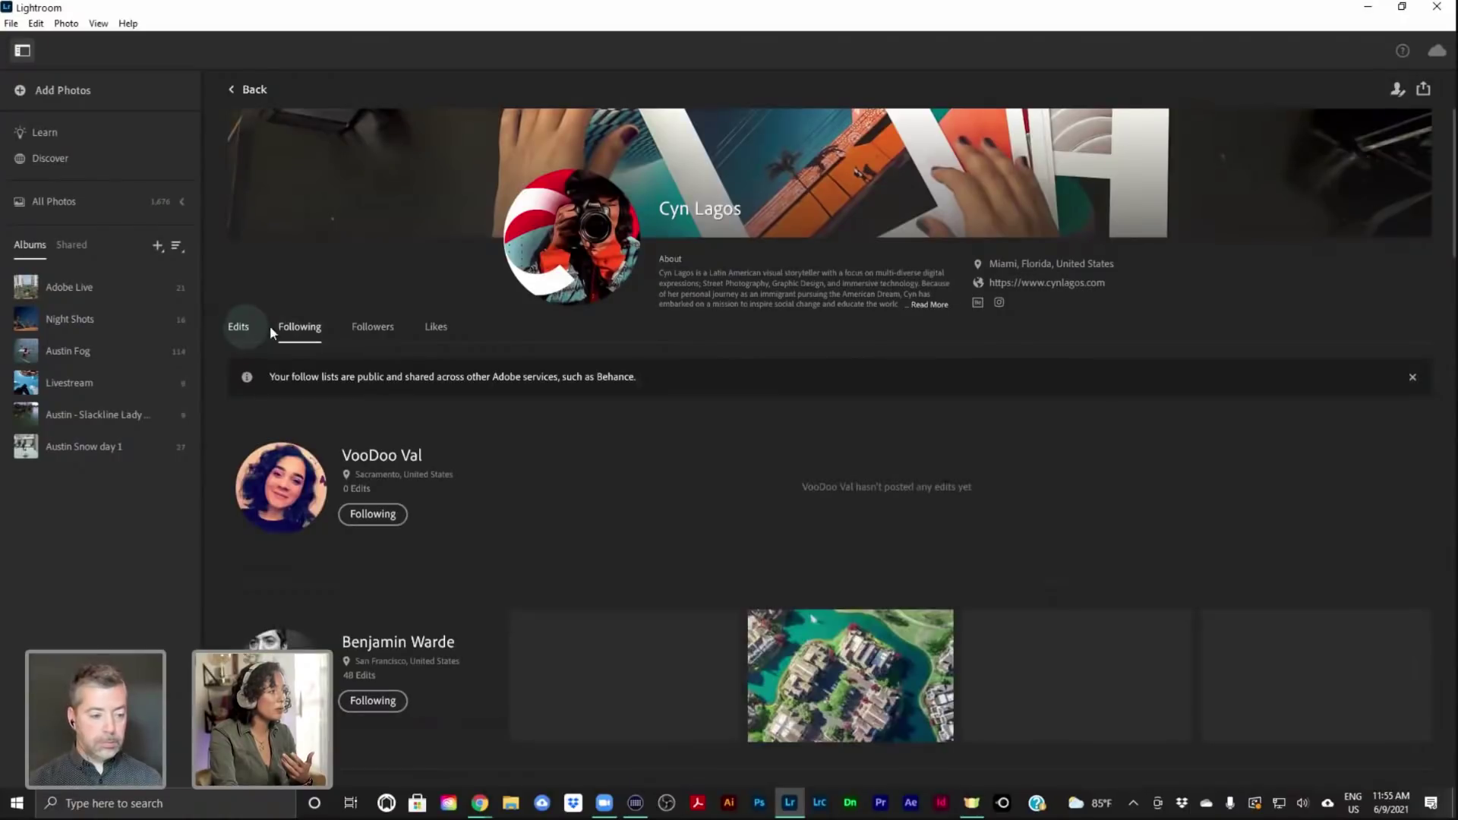
Look through the profile's followers and liked photos, and return to its published edits
click(351, 327)
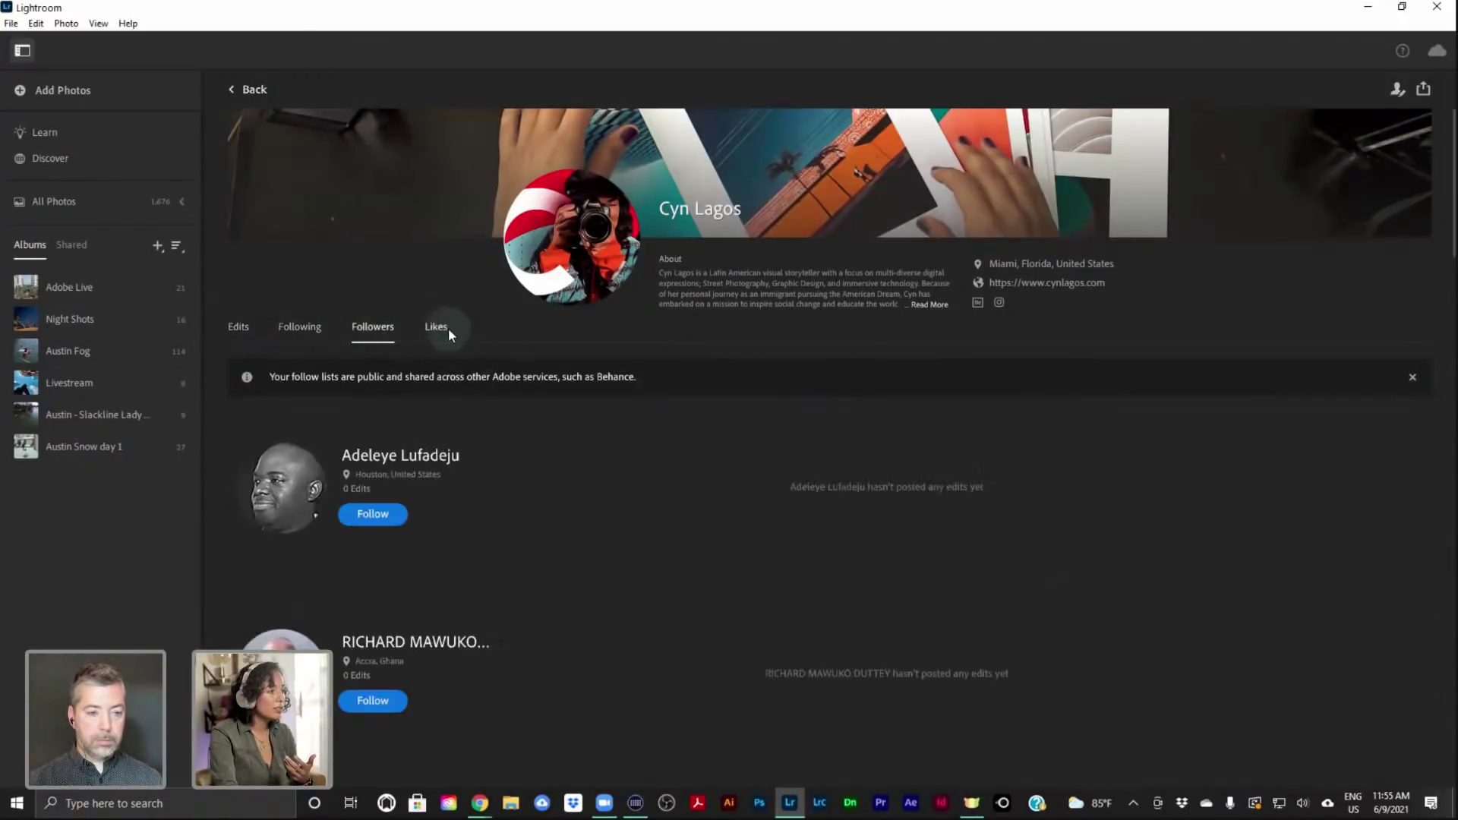
click(445, 329)
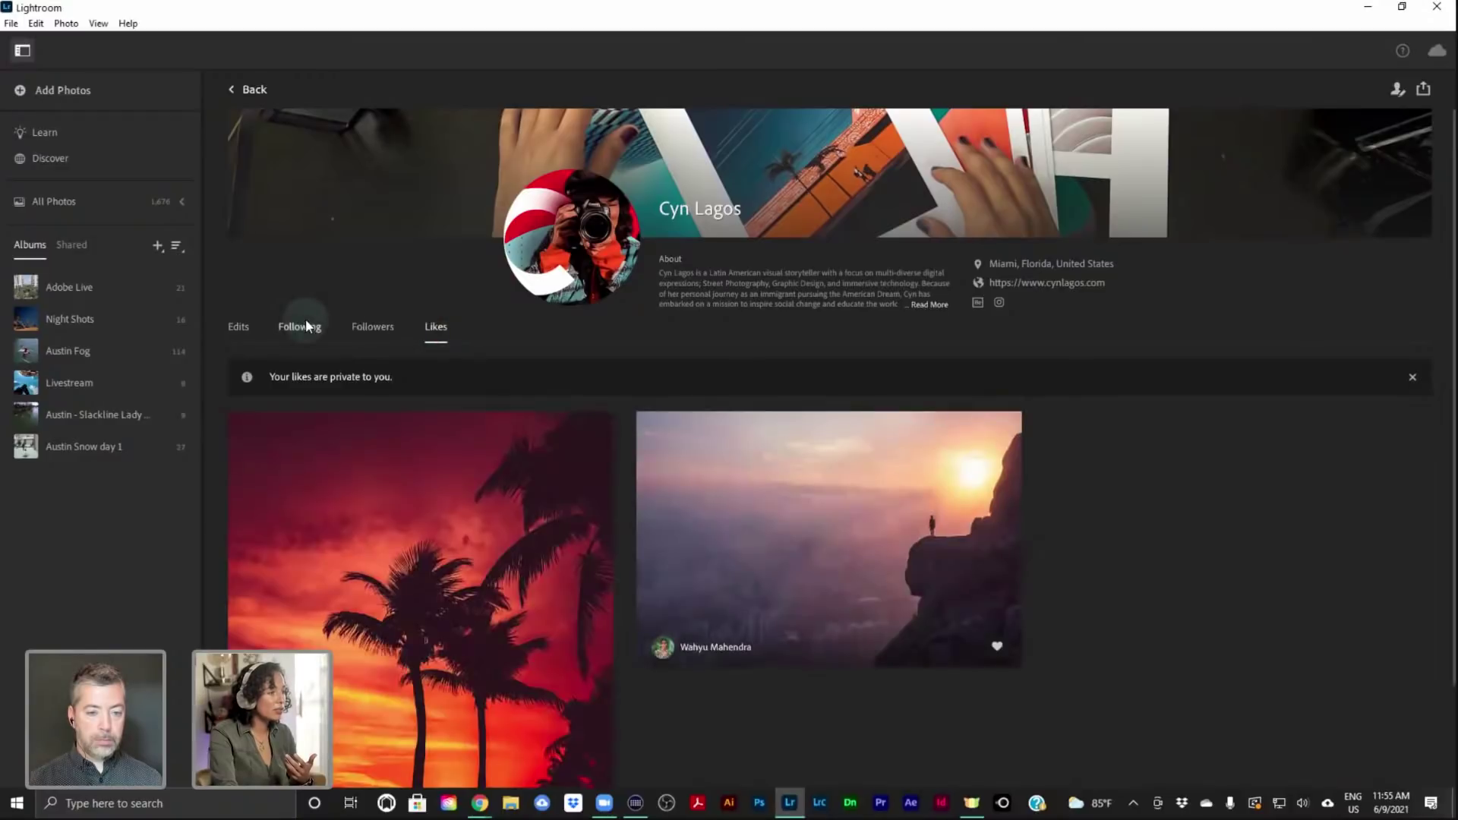
click(240, 327)
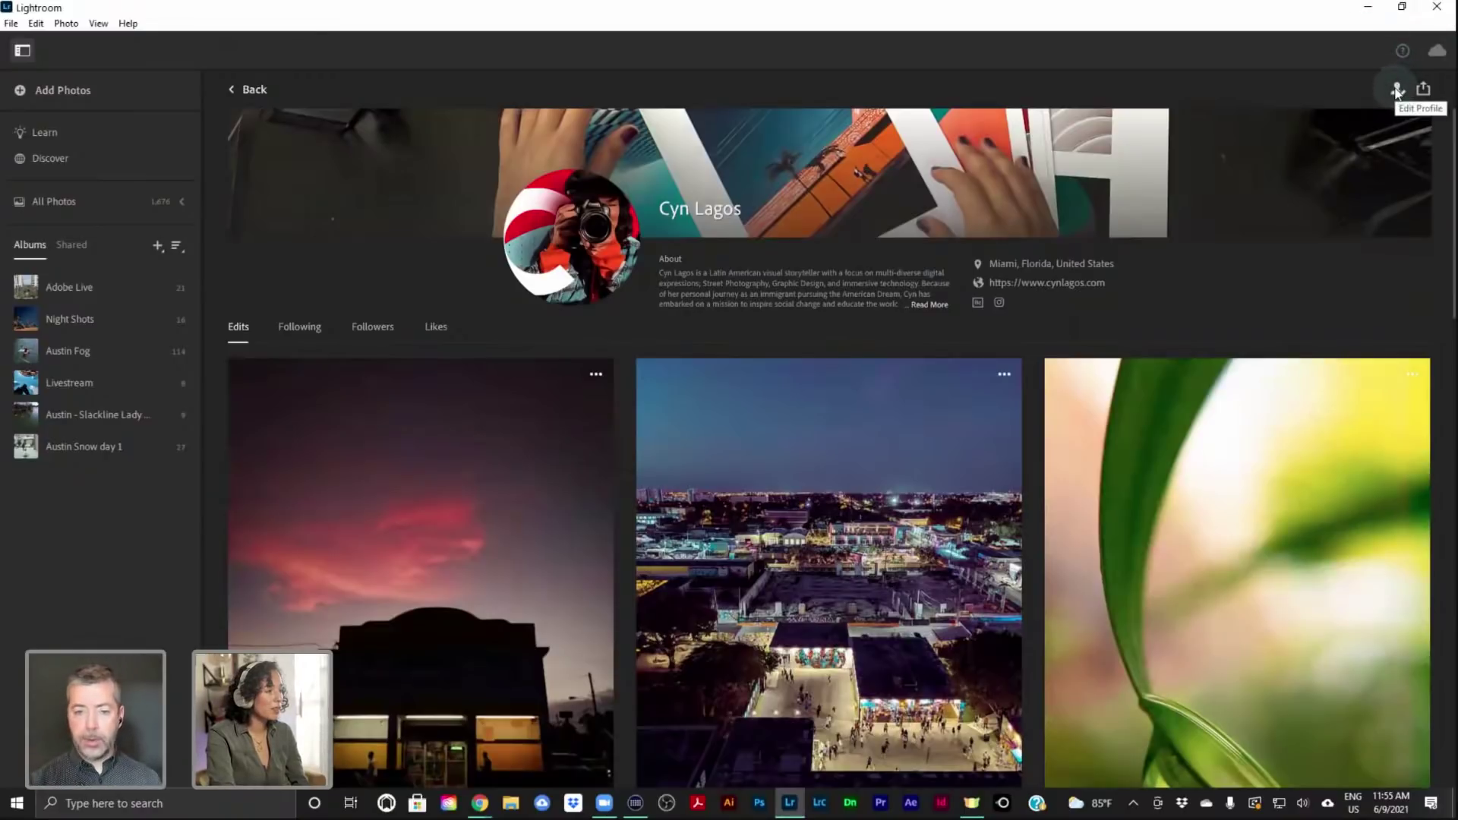
Open the profile editor in the web browser, review its public profile, background image, About Me and website fields, and close it
click(1396, 89)
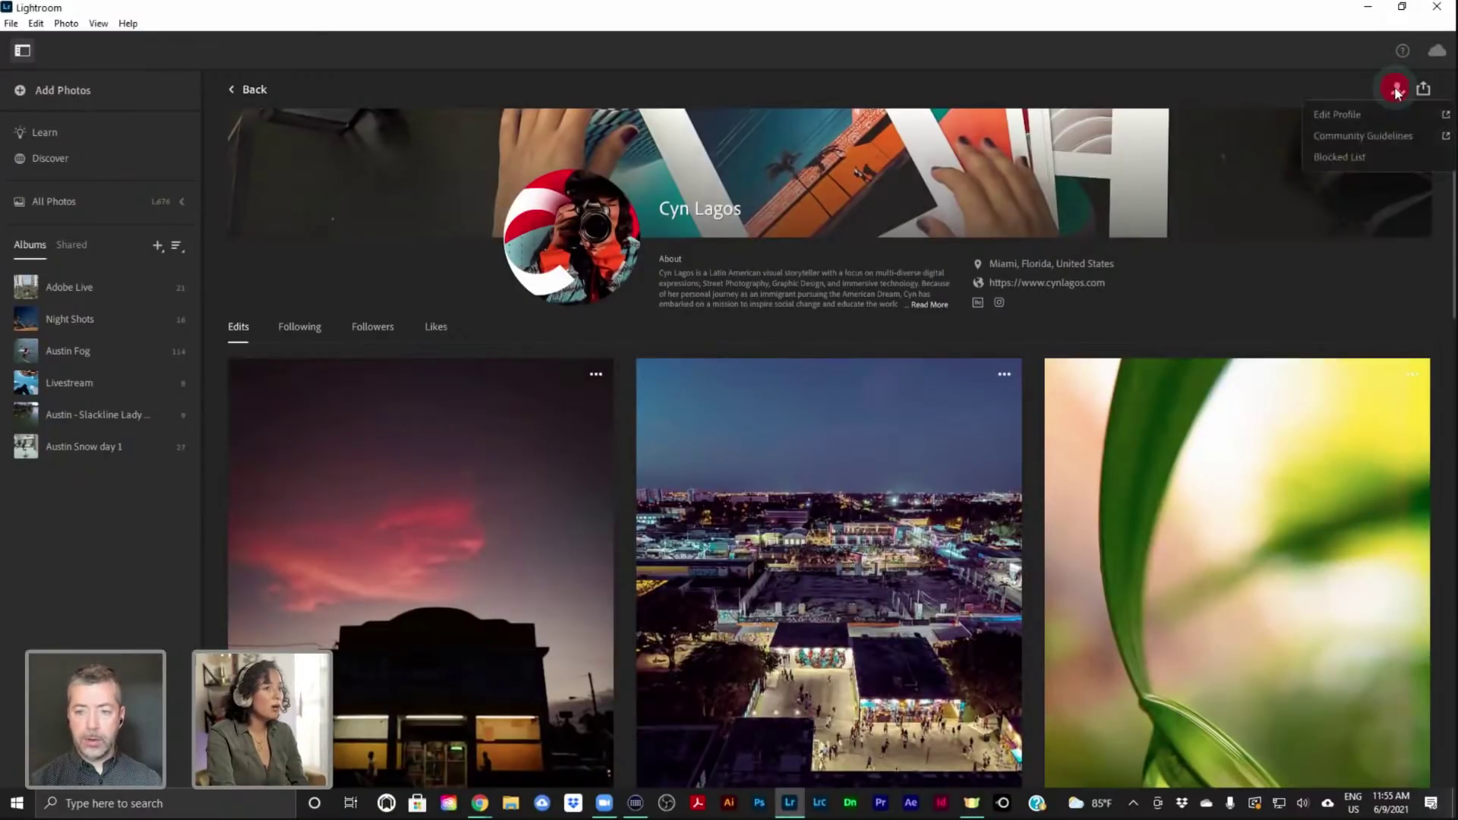
click(1356, 114)
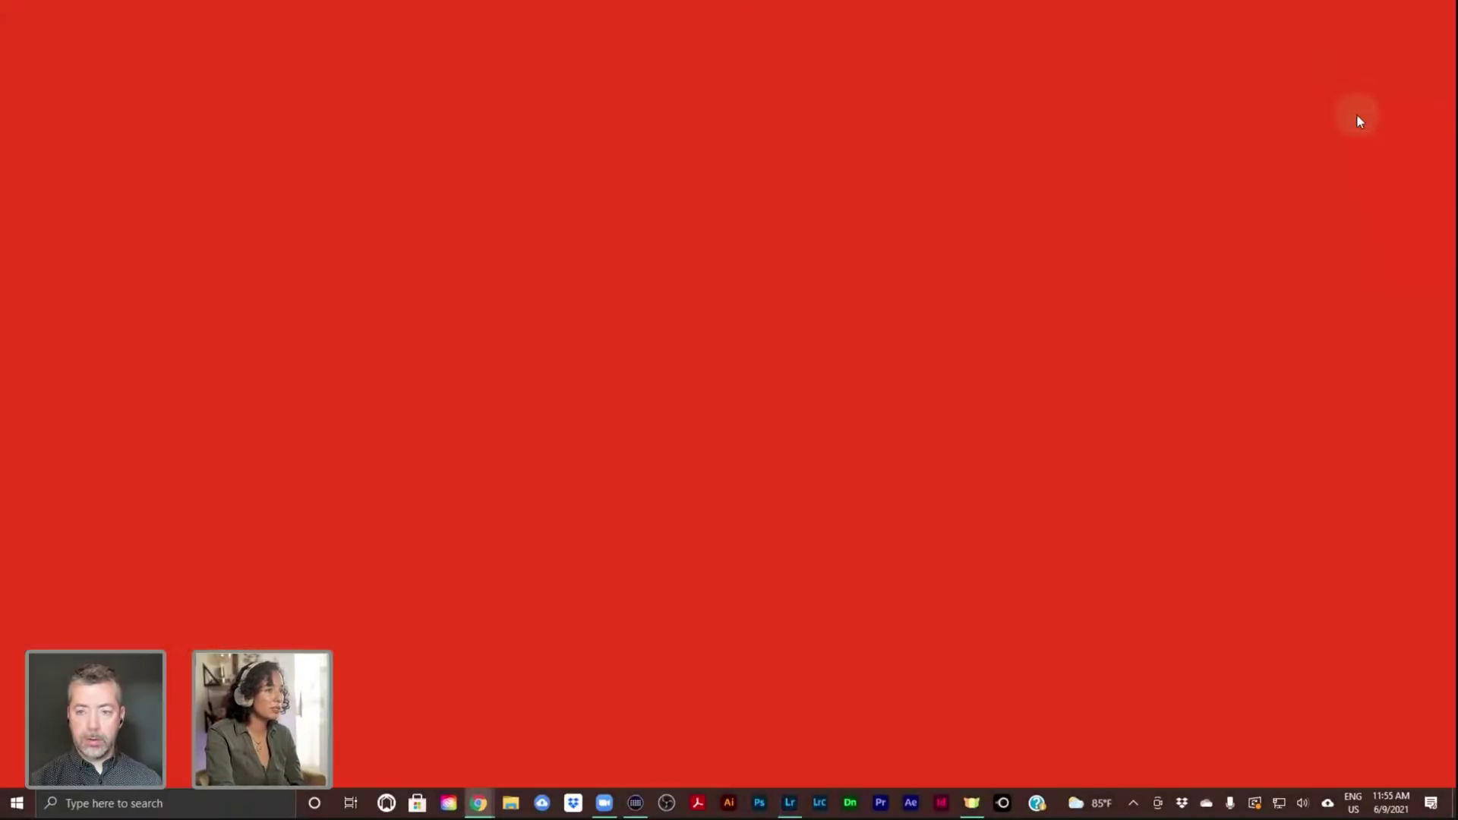
click(789, 803)
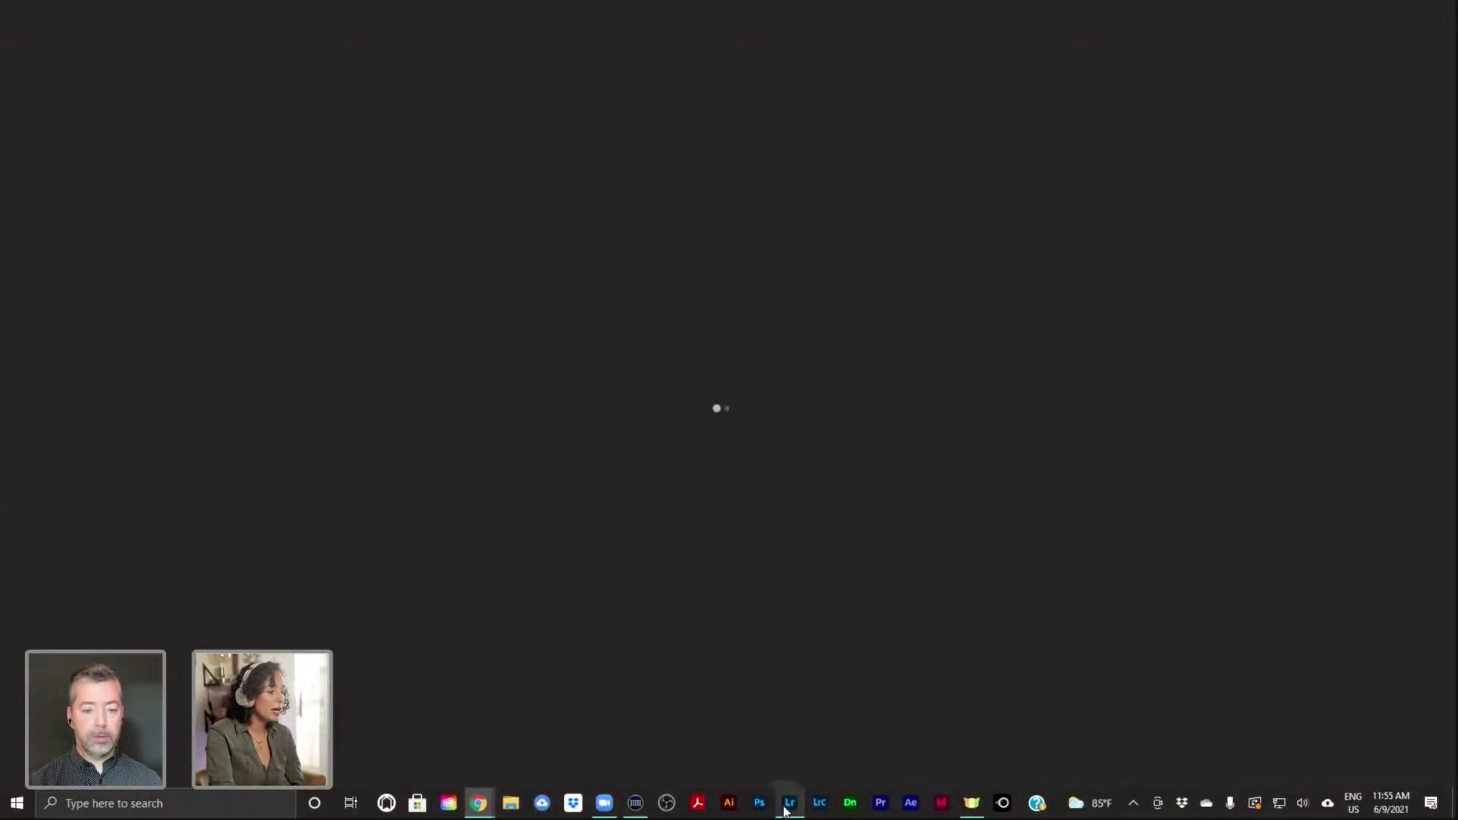
mouse_move(790, 811)
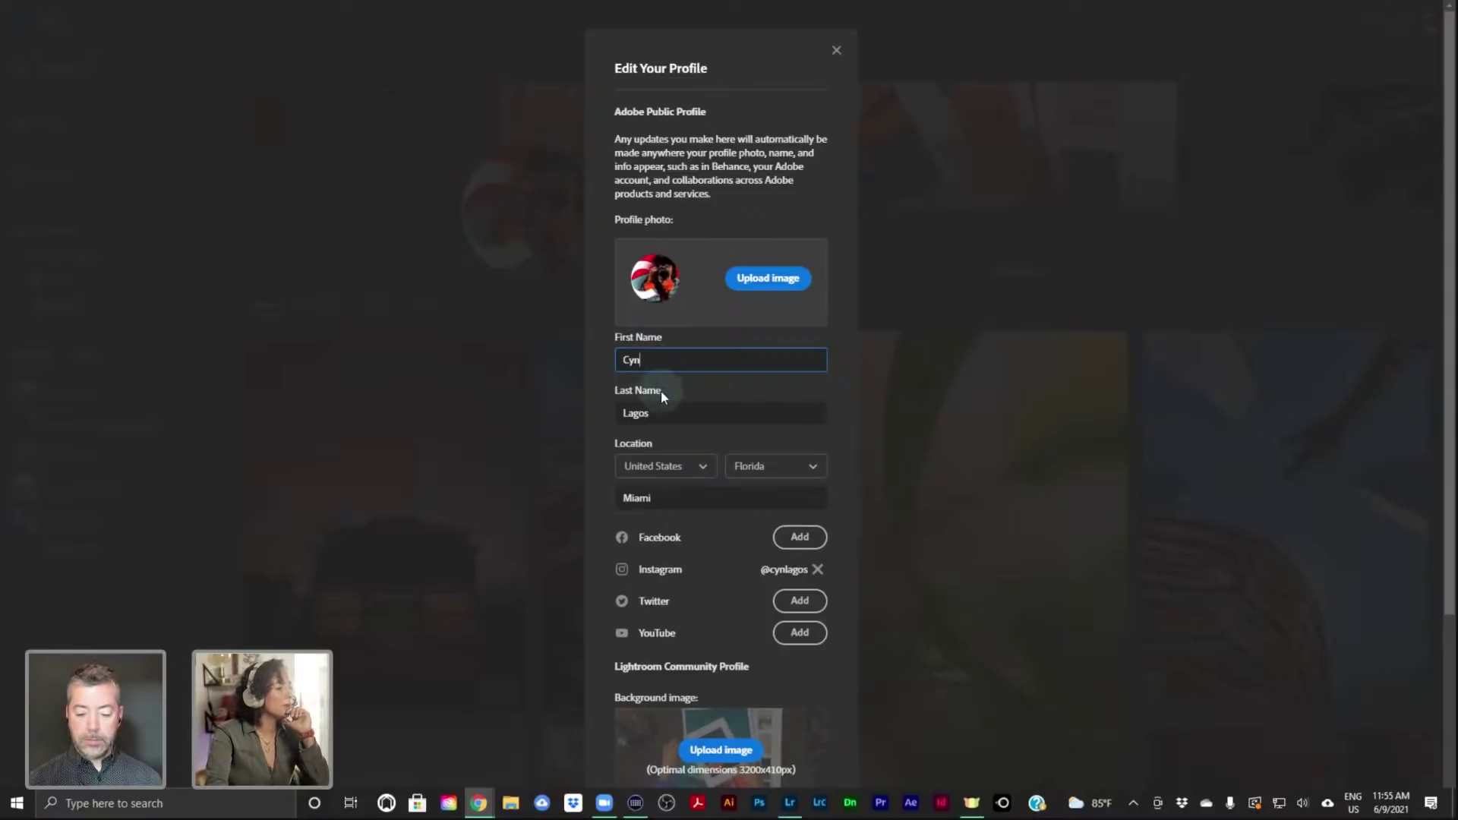
scroll(661, 391, down, 2)
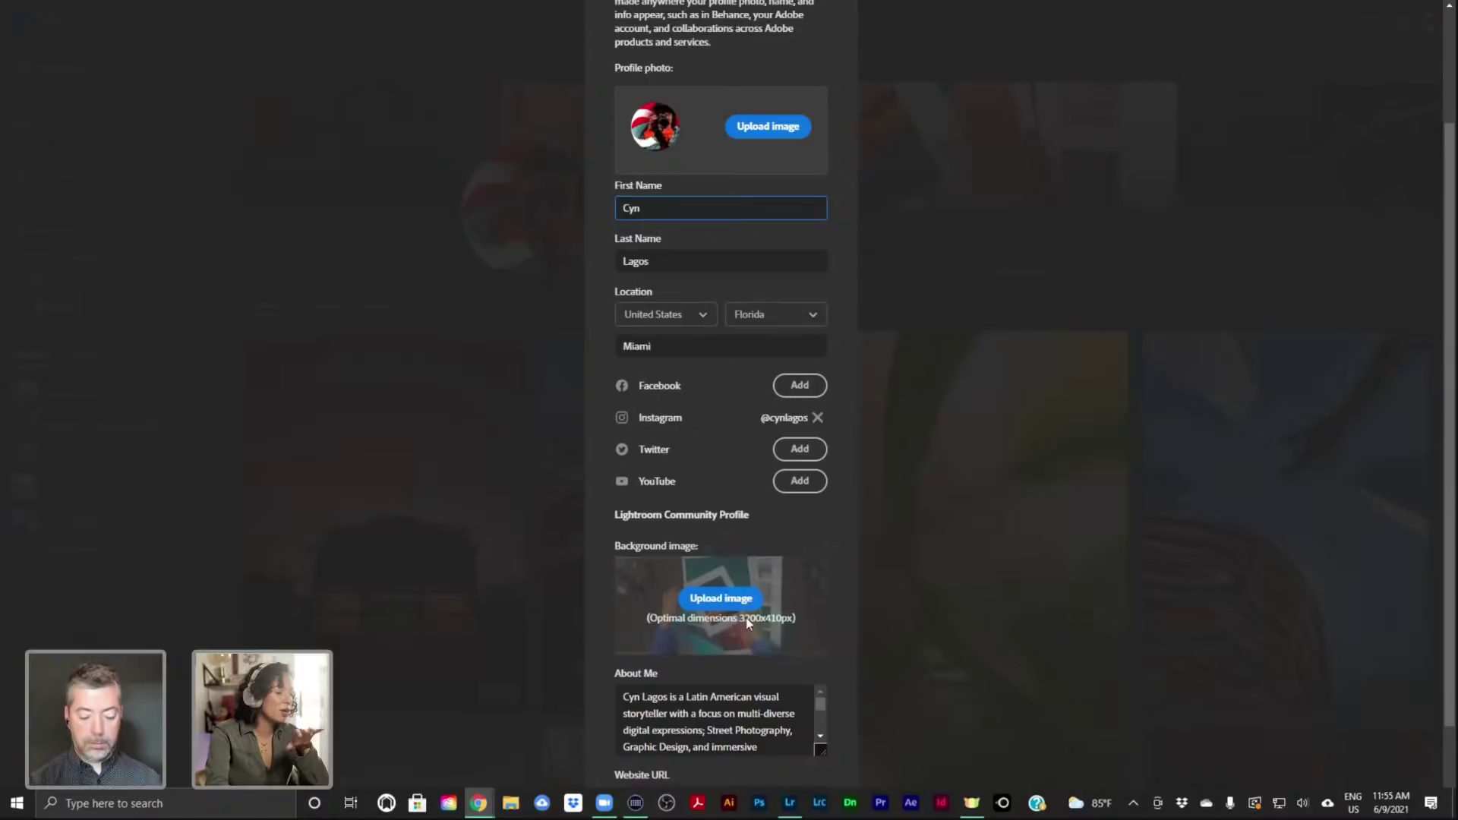
scroll(787, 606, down, 1)
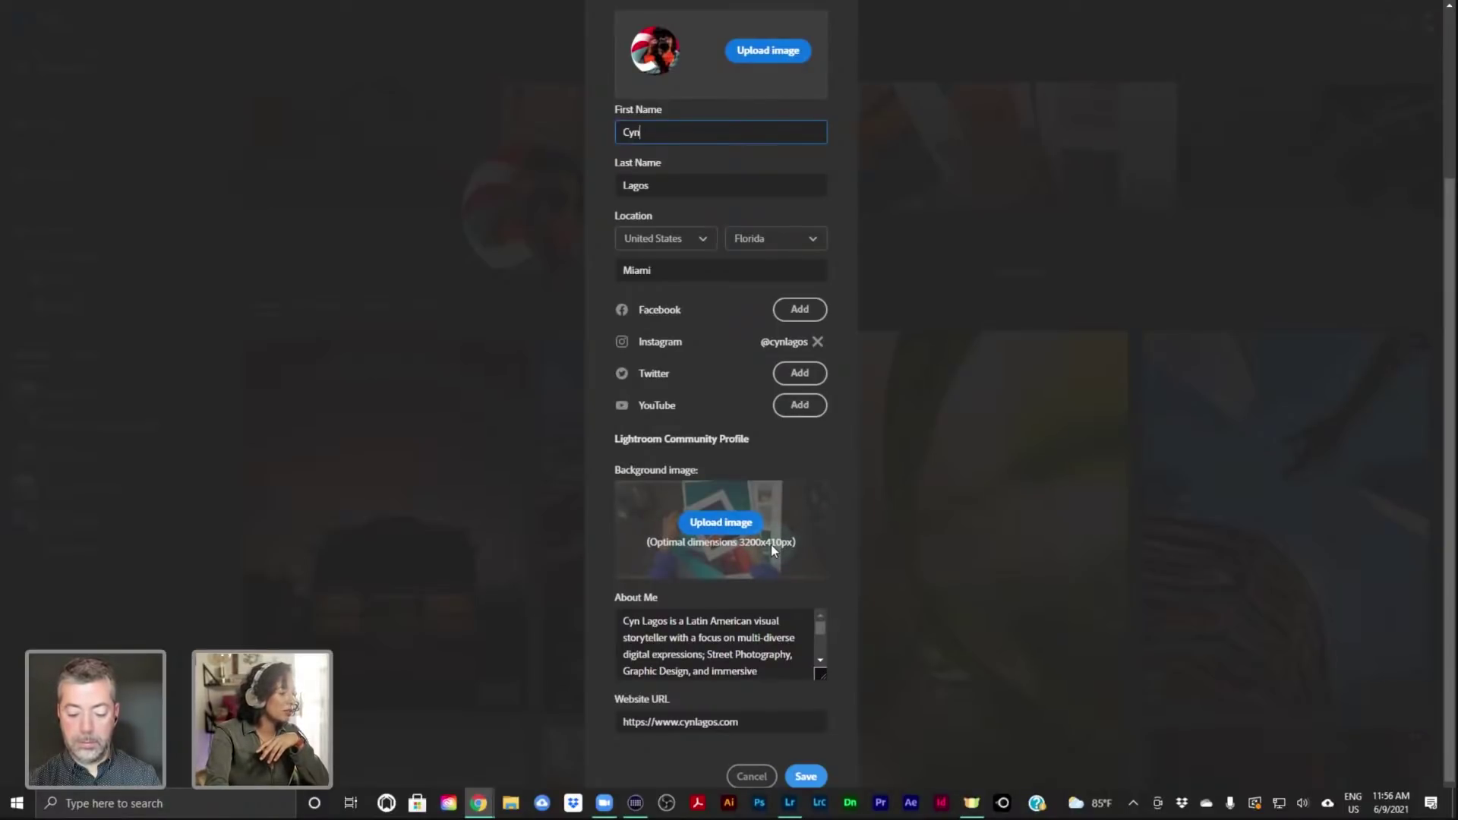
drag(646, 625, 747, 691)
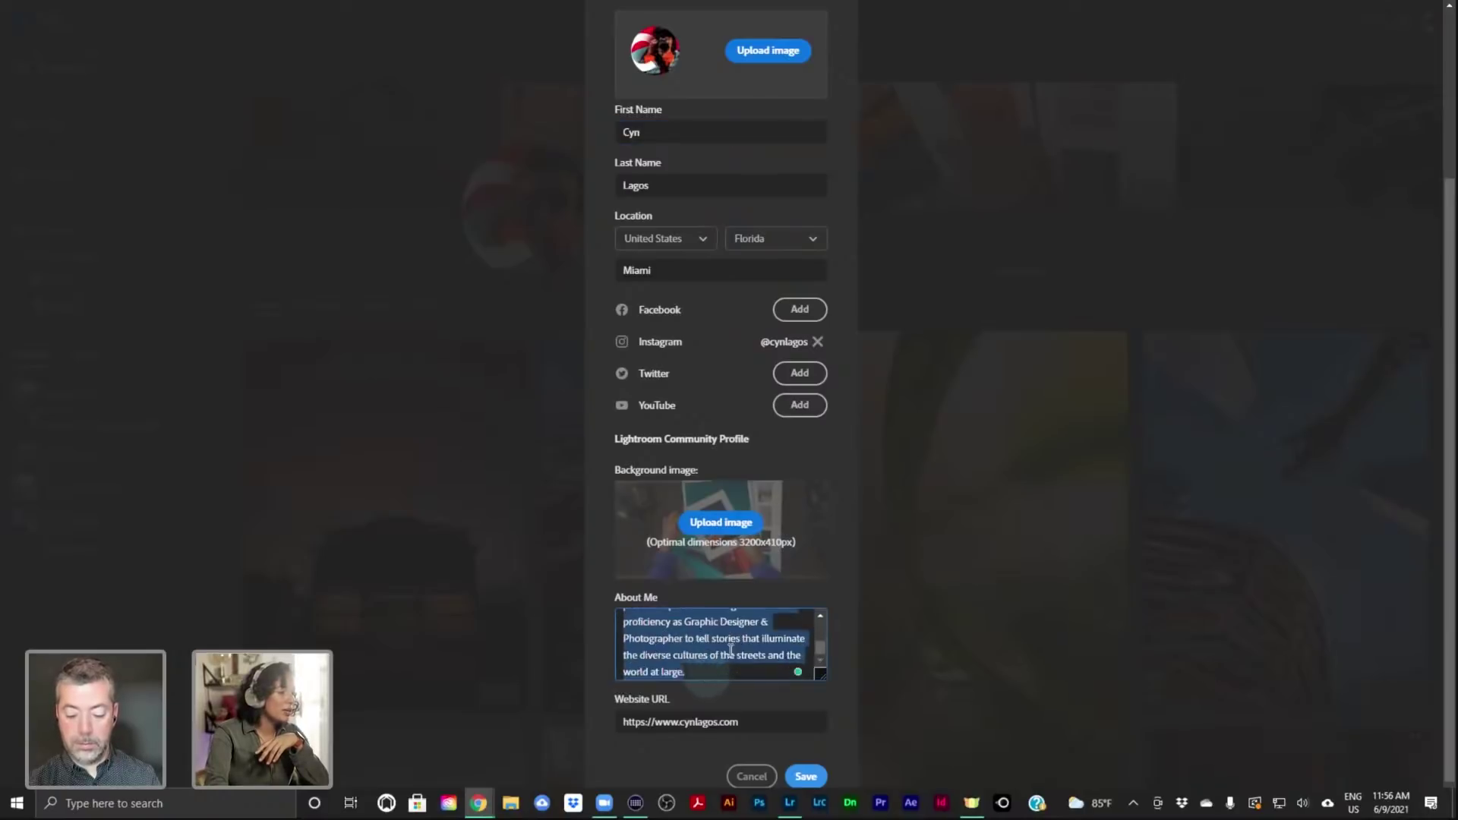
scroll(748, 691, up, 1)
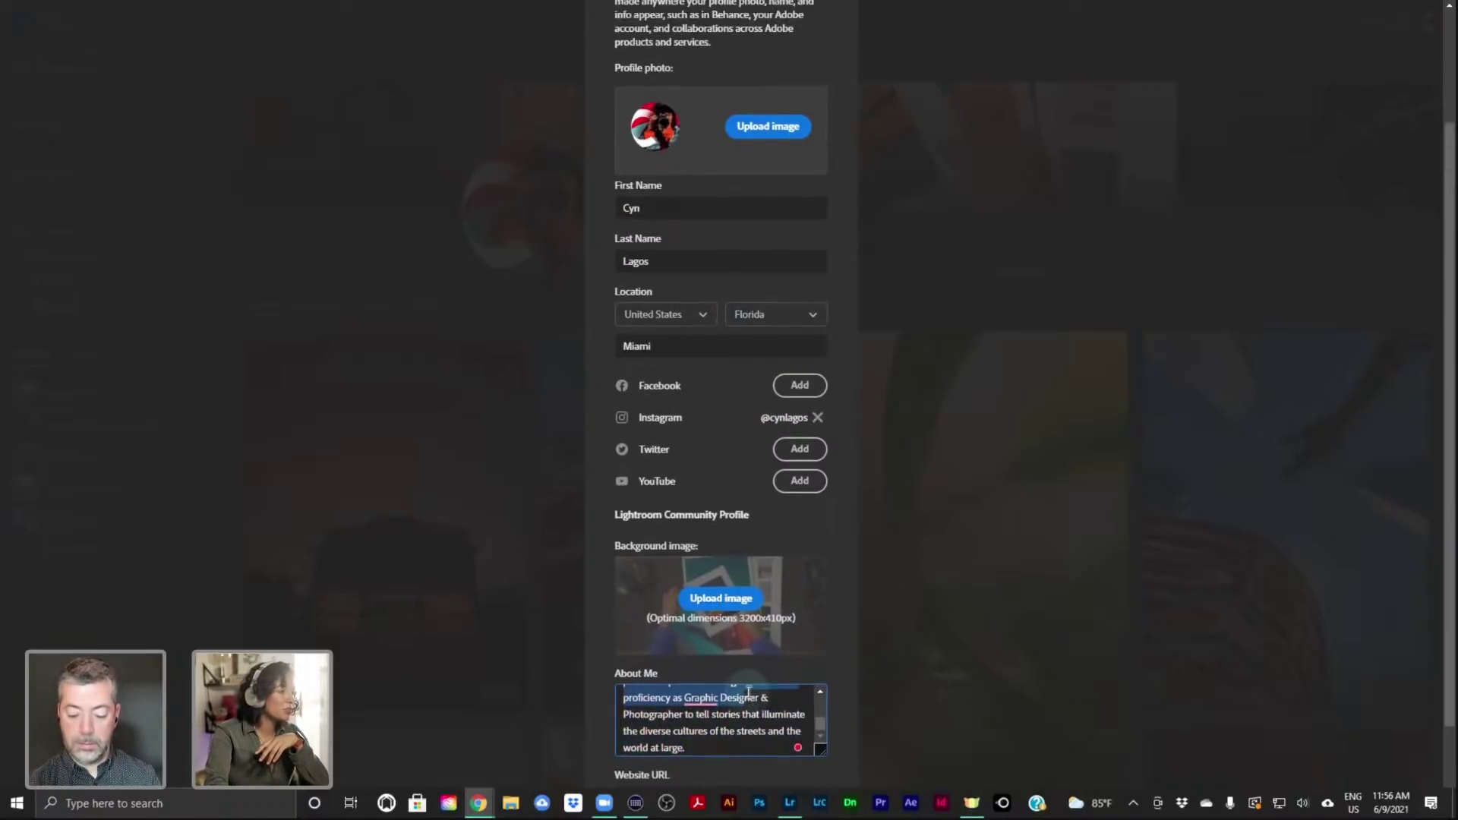
scroll(826, 623, up, 3)
scroll(840, 279, up, 2)
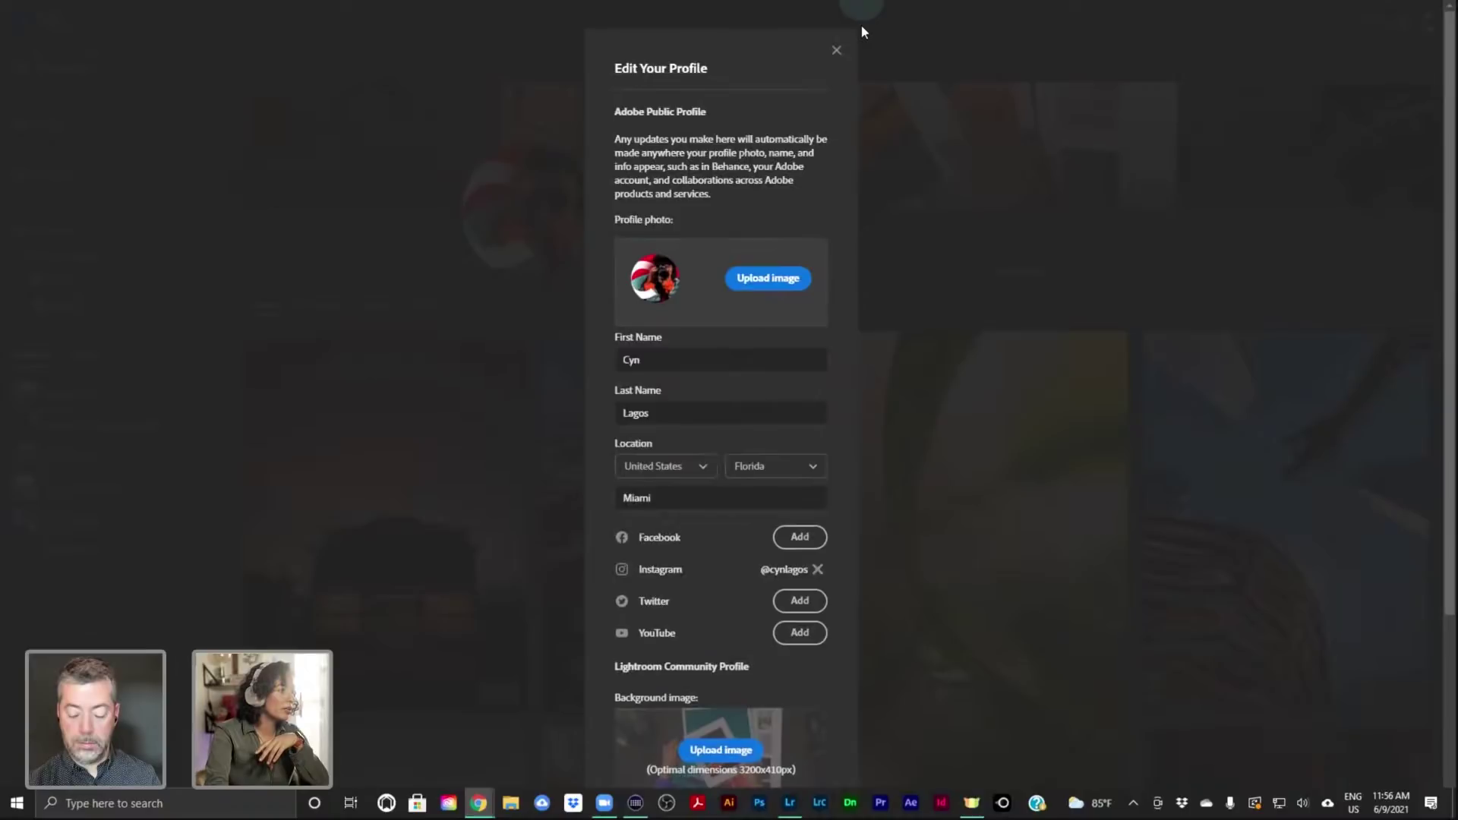
click(836, 50)
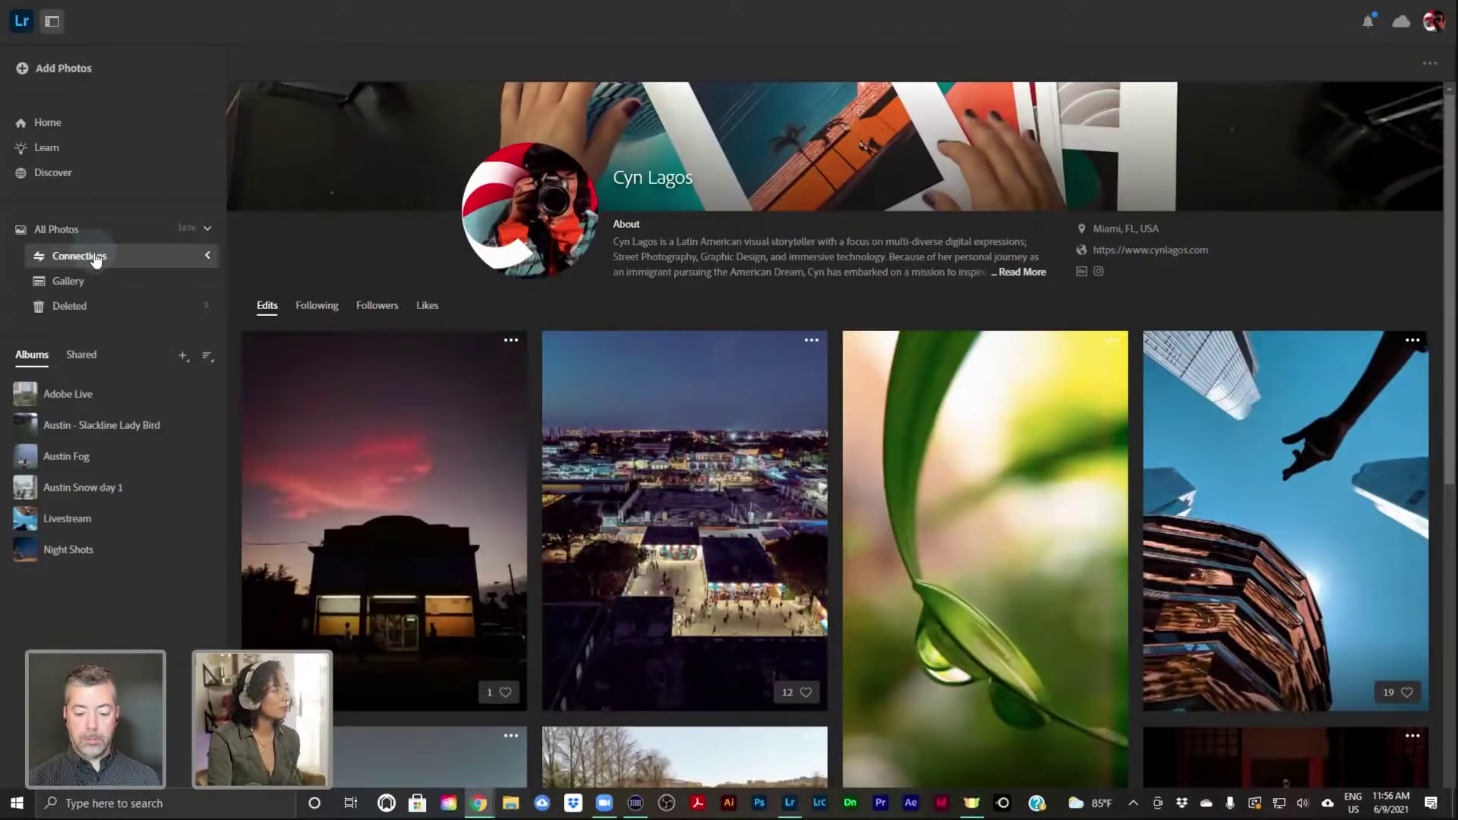
Open the Adobe Live album in Lightroom on the web and get through the introductory album tour
click(119, 394)
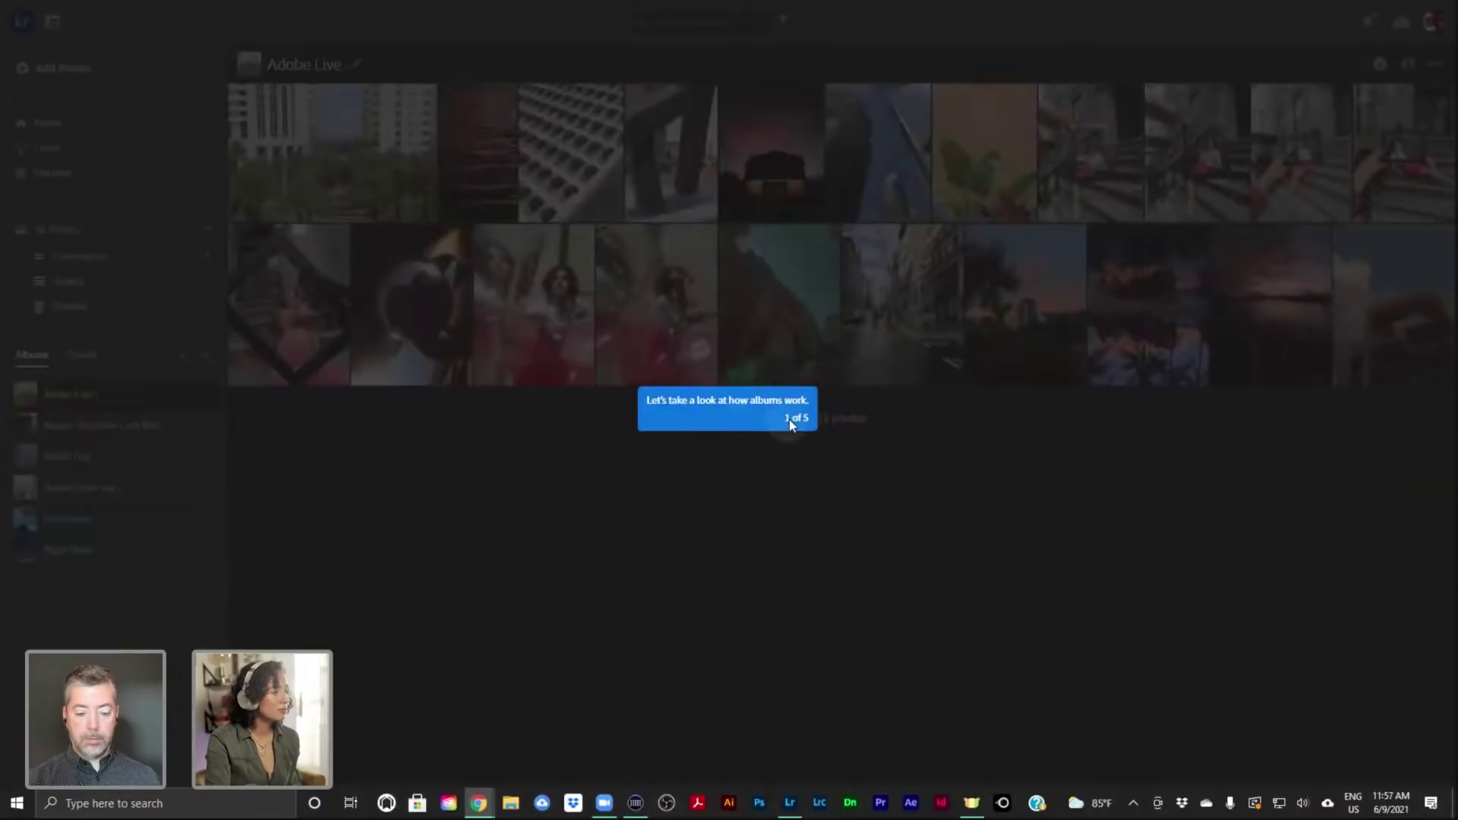
click(800, 457)
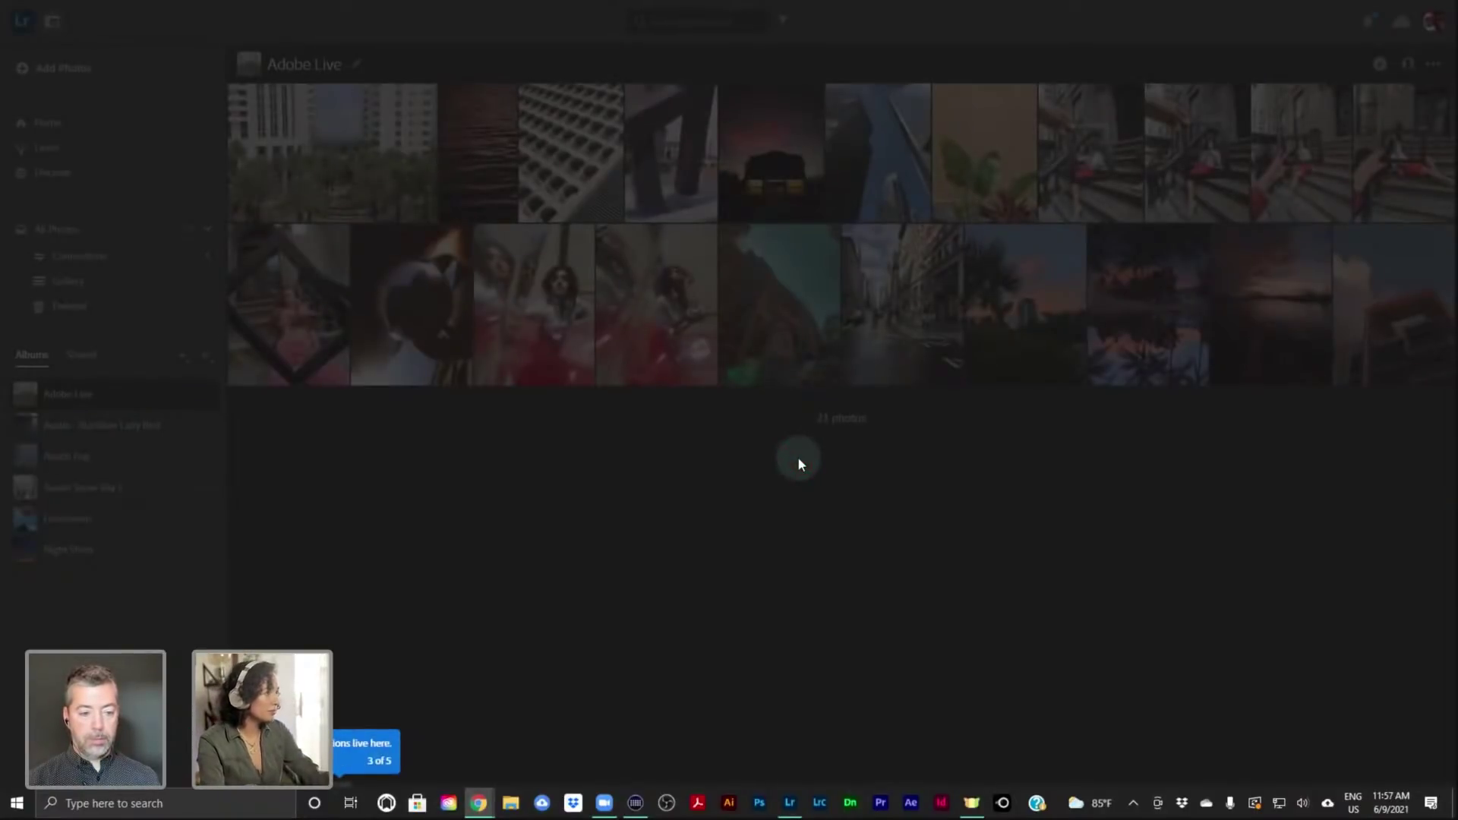
click(797, 463)
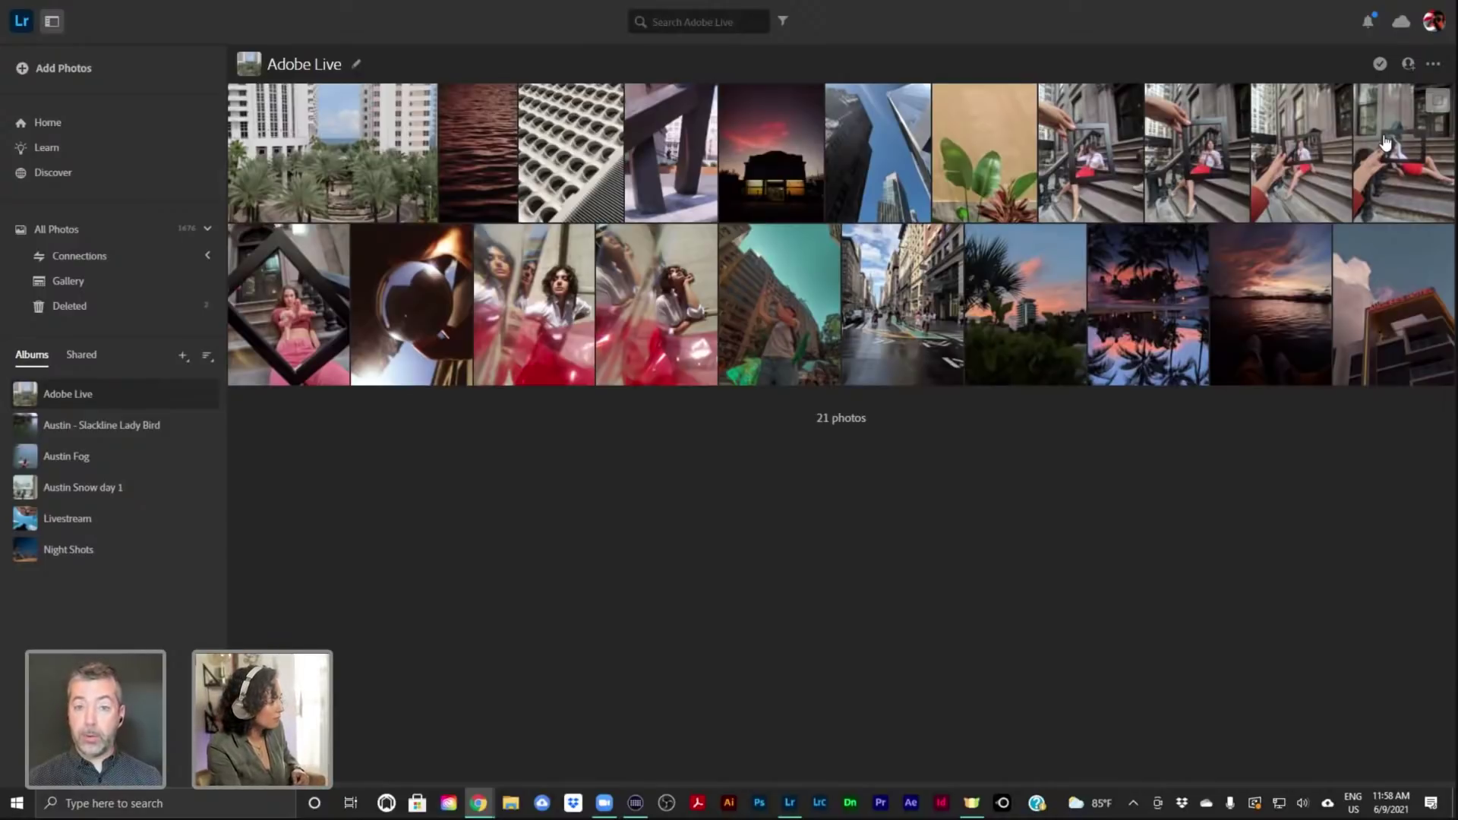
Switch to Lightroom on the iPad and open the pink-cloud storefront photo from the Adobe Live album
click(142, 484)
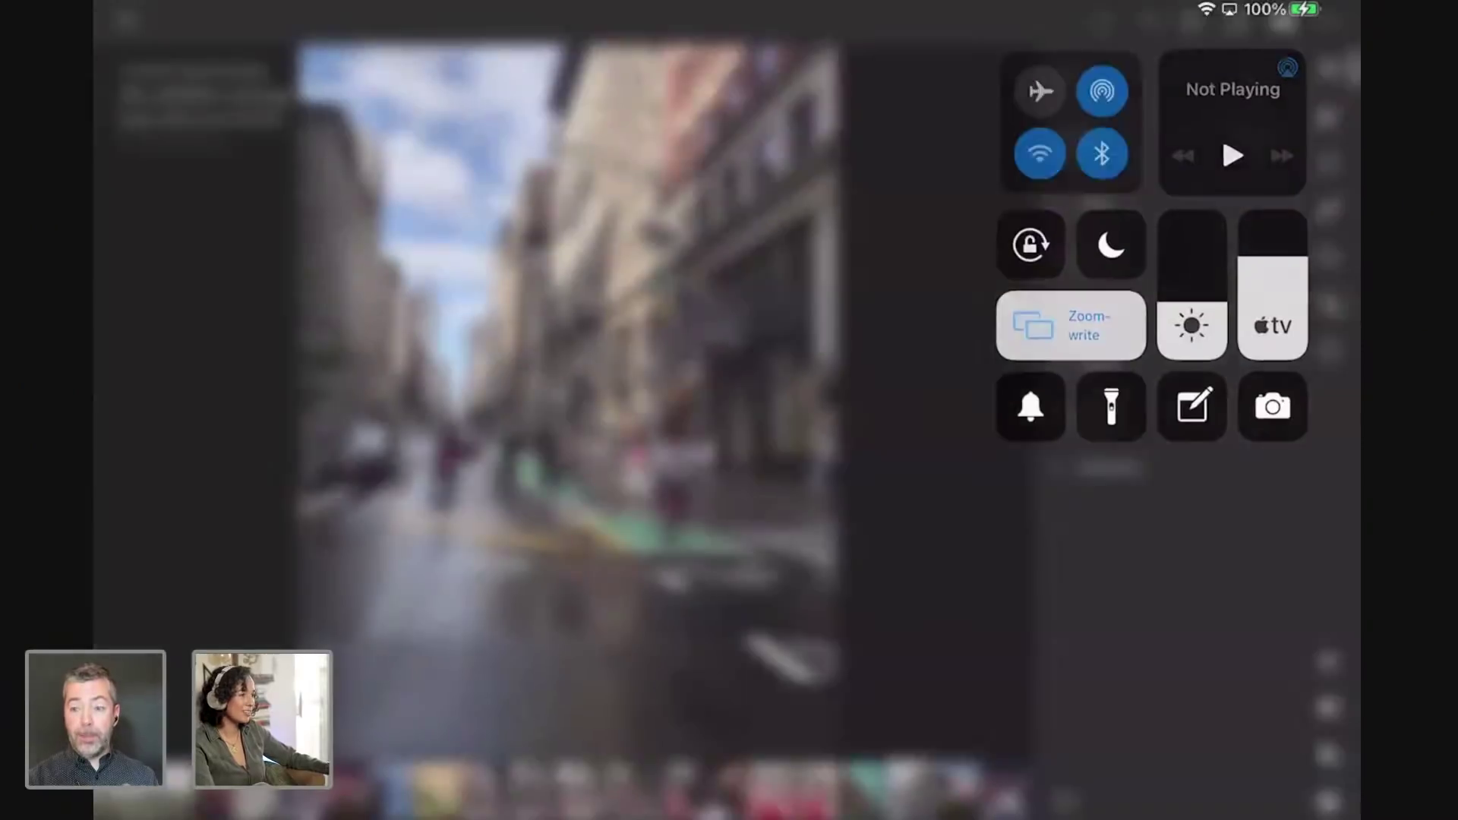
click(1026, 693)
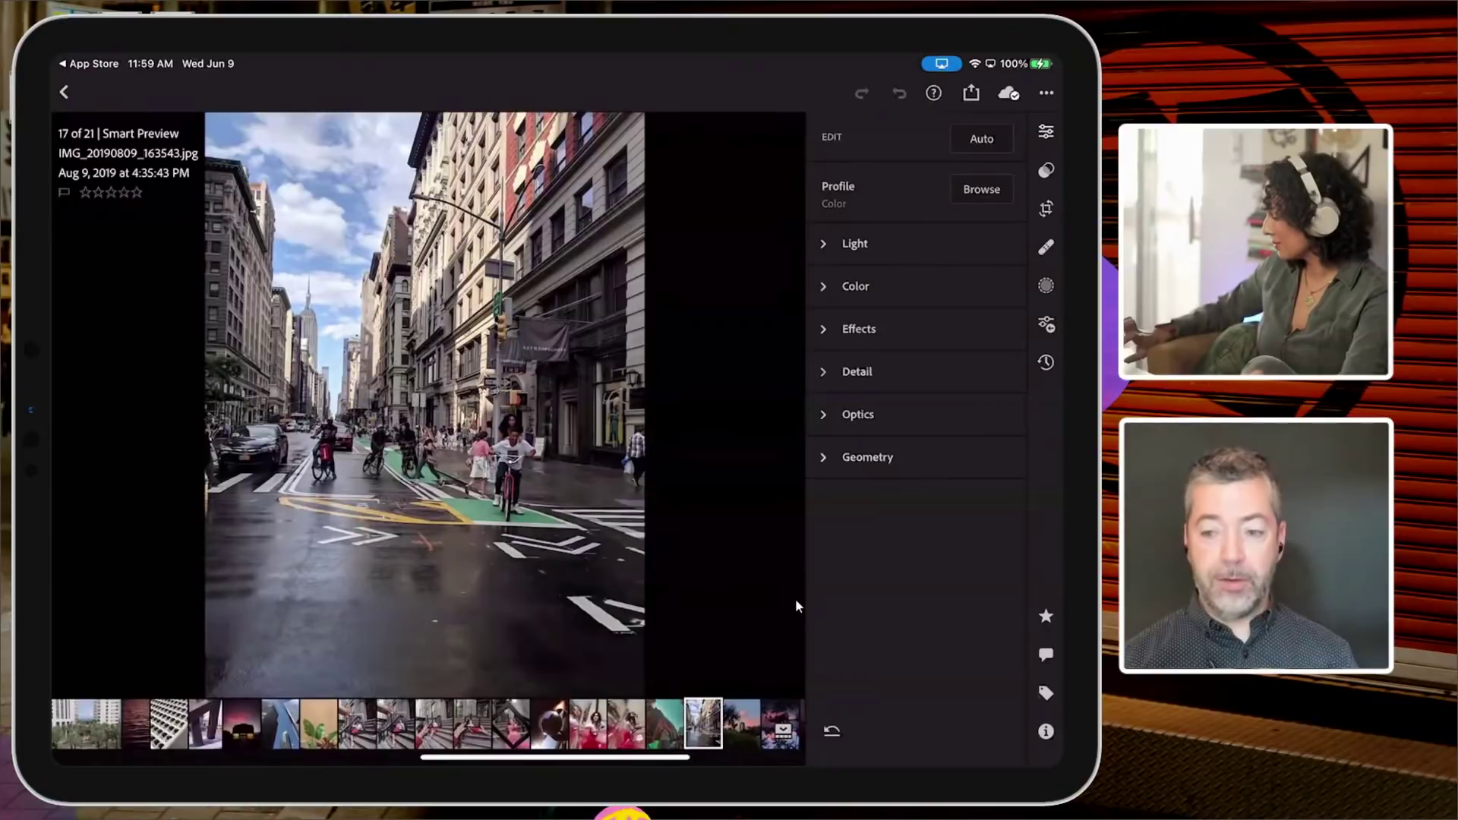
click(242, 724)
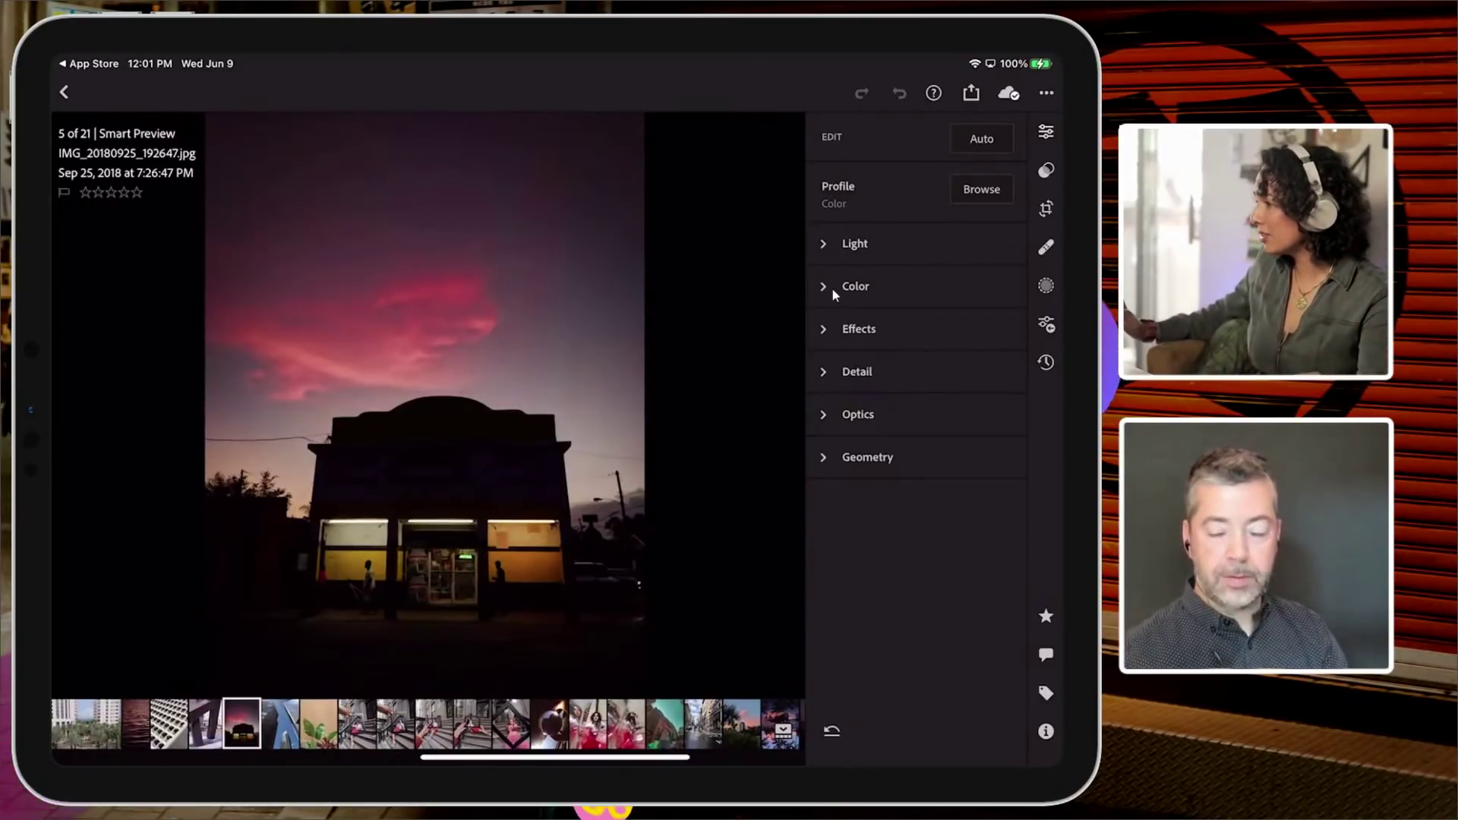
click(391, 397)
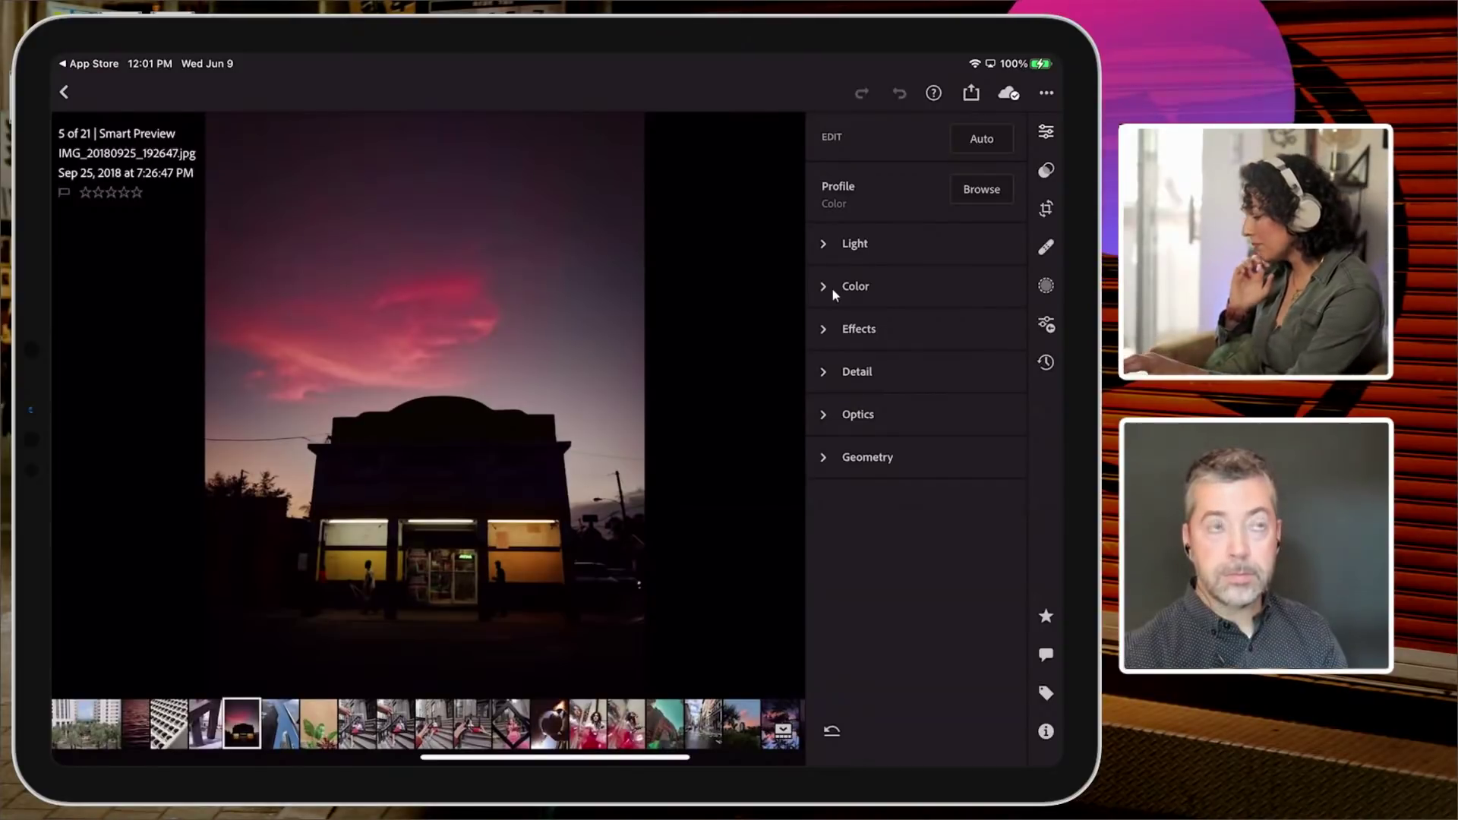
Check the storefront photo's information, open its named versions, and preview the Original version
click(1046, 731)
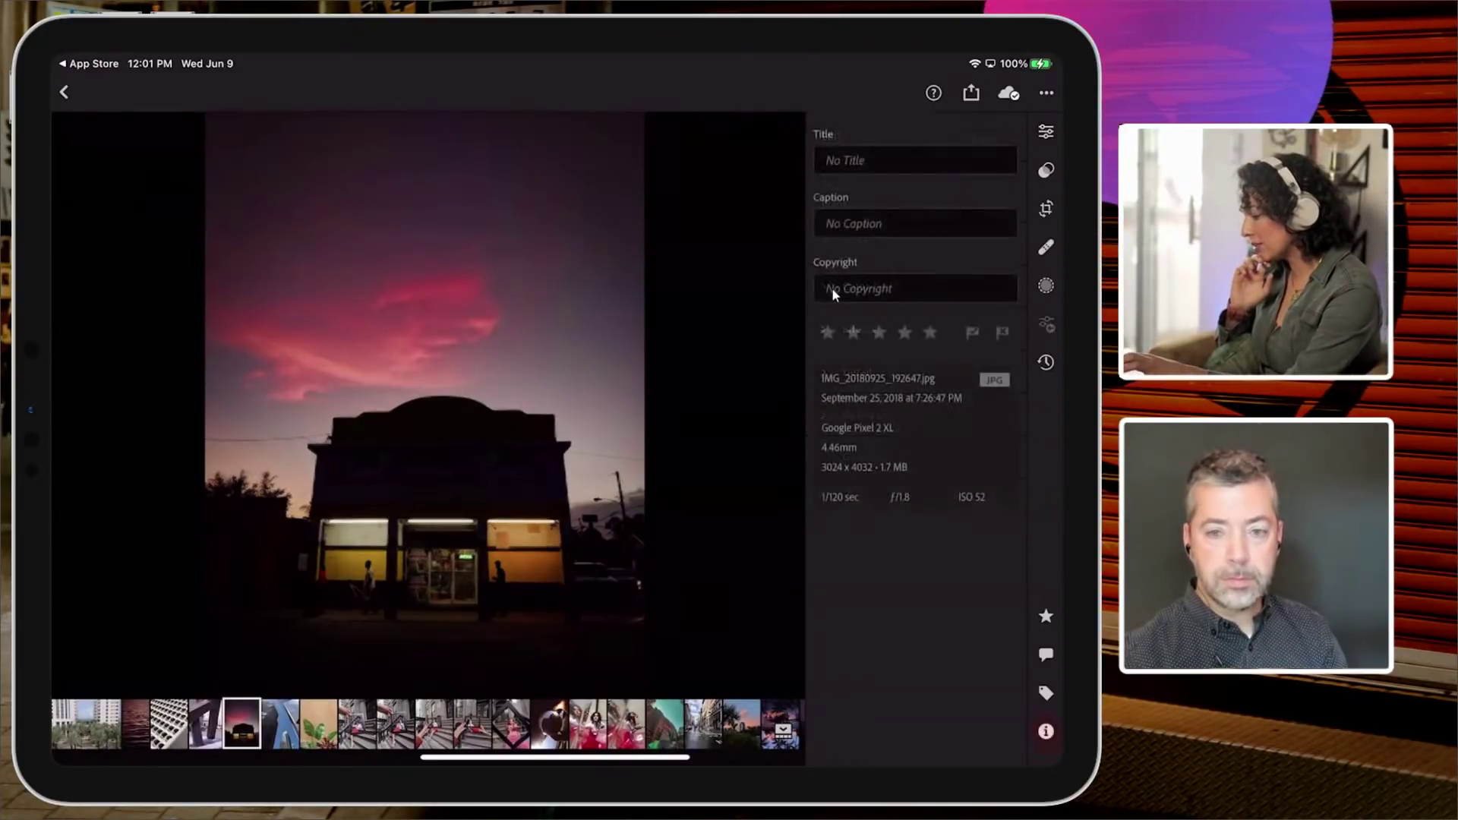
click(1046, 732)
click(1046, 362)
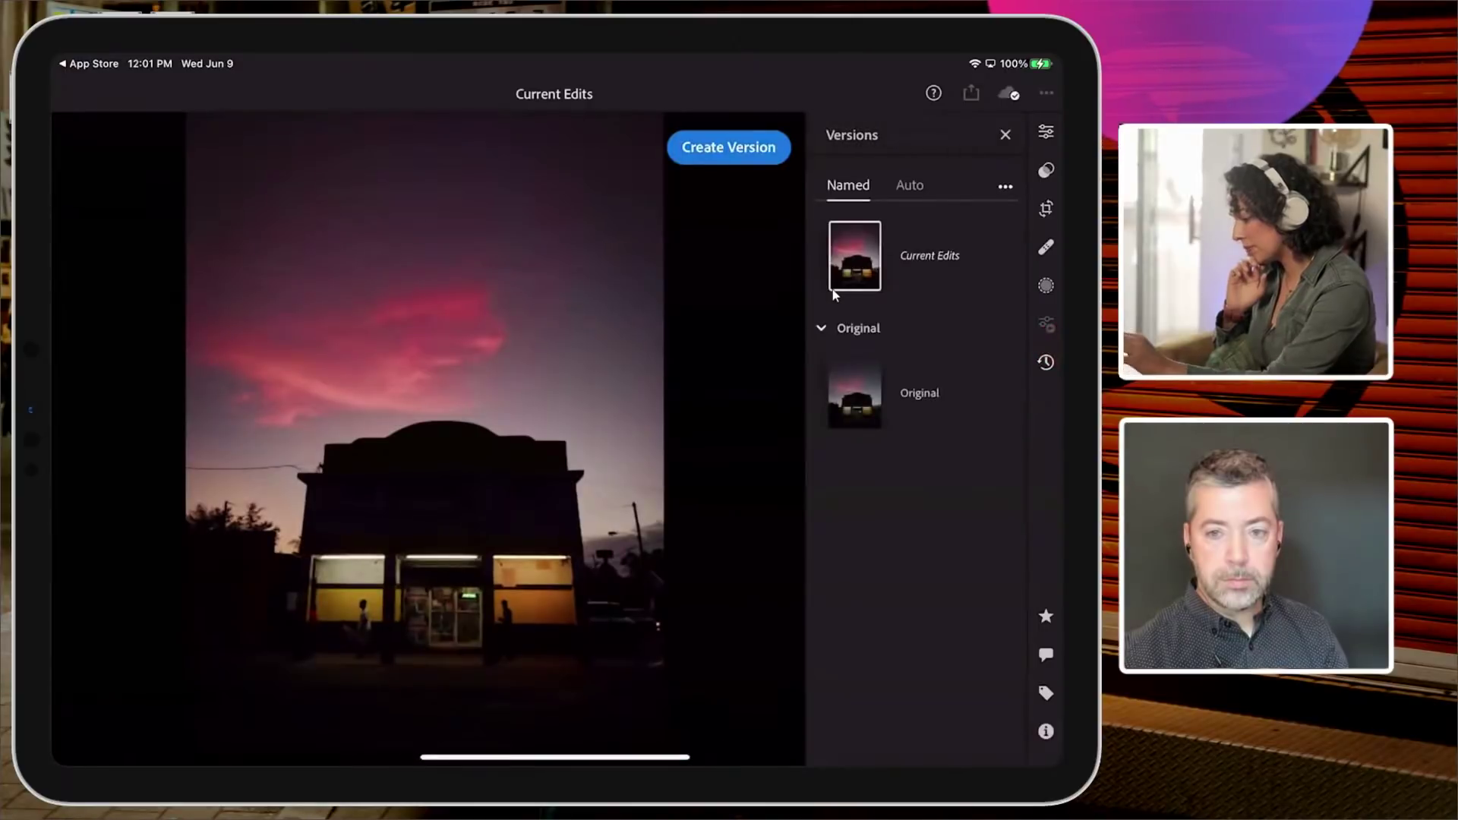
click(939, 399)
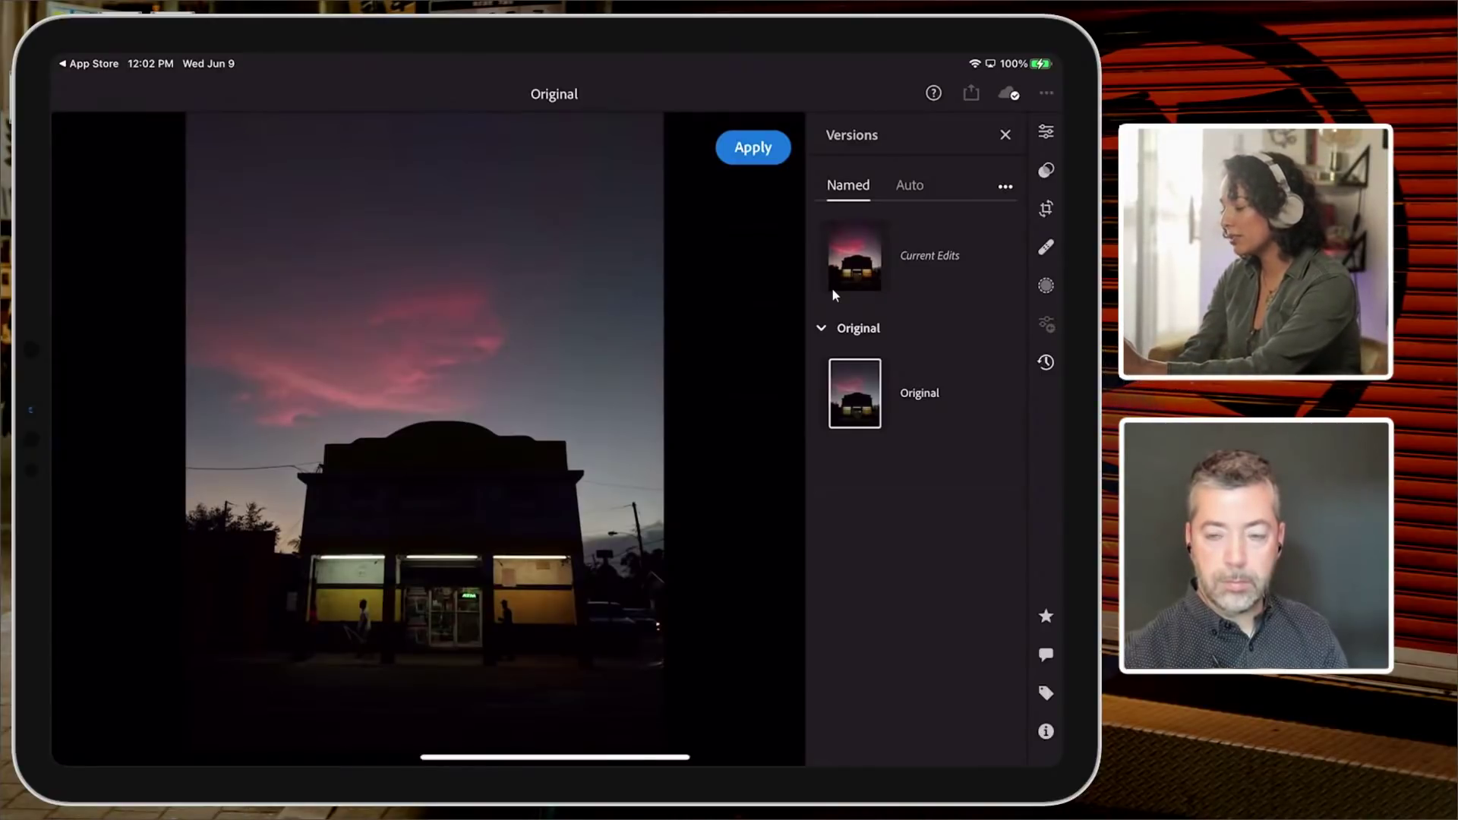
Save the storefront photo's current edits as a version named "Edit 1" and return to editing the current edits
click(834, 290)
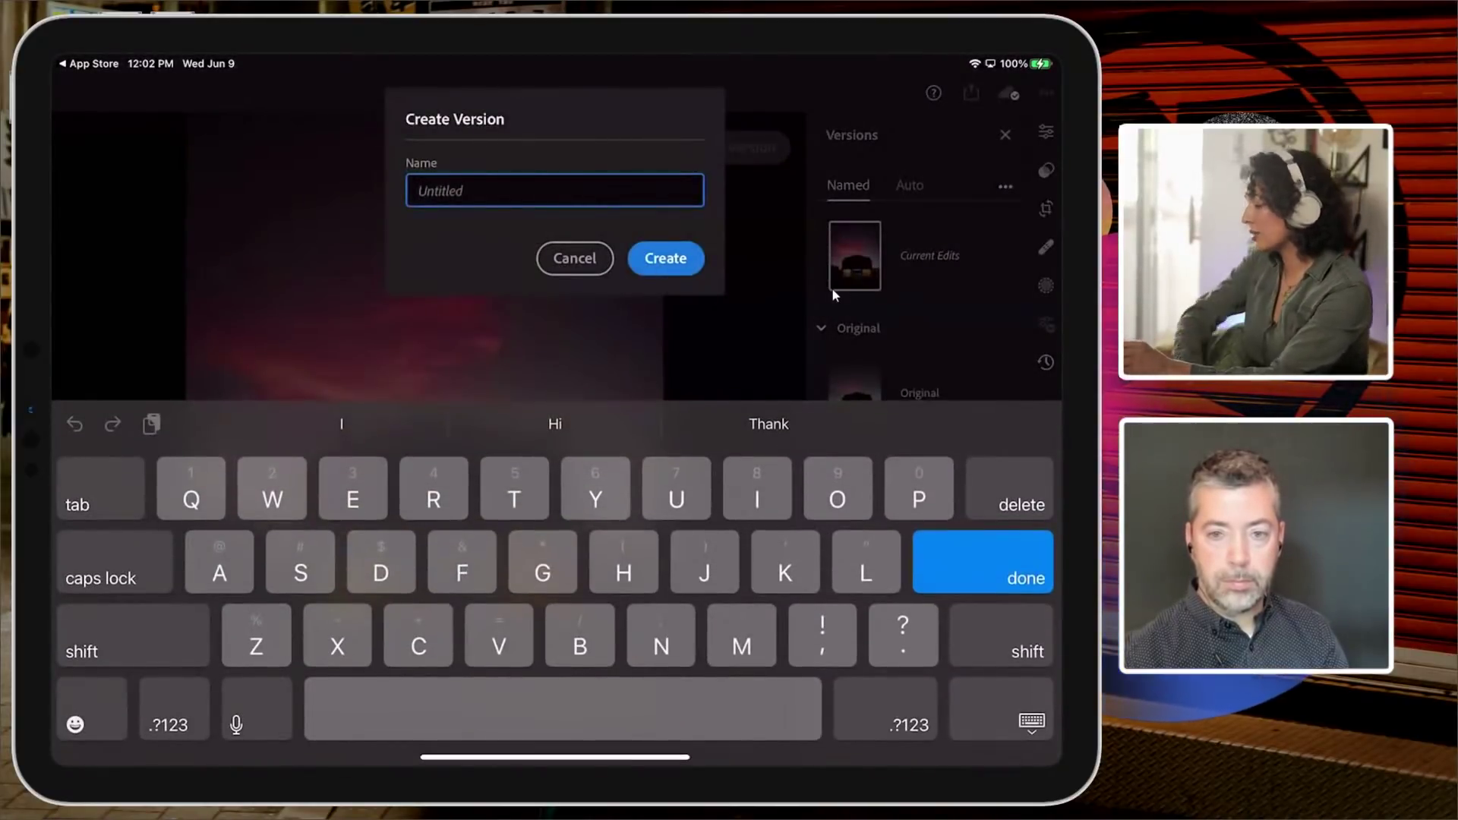
text(Edit)
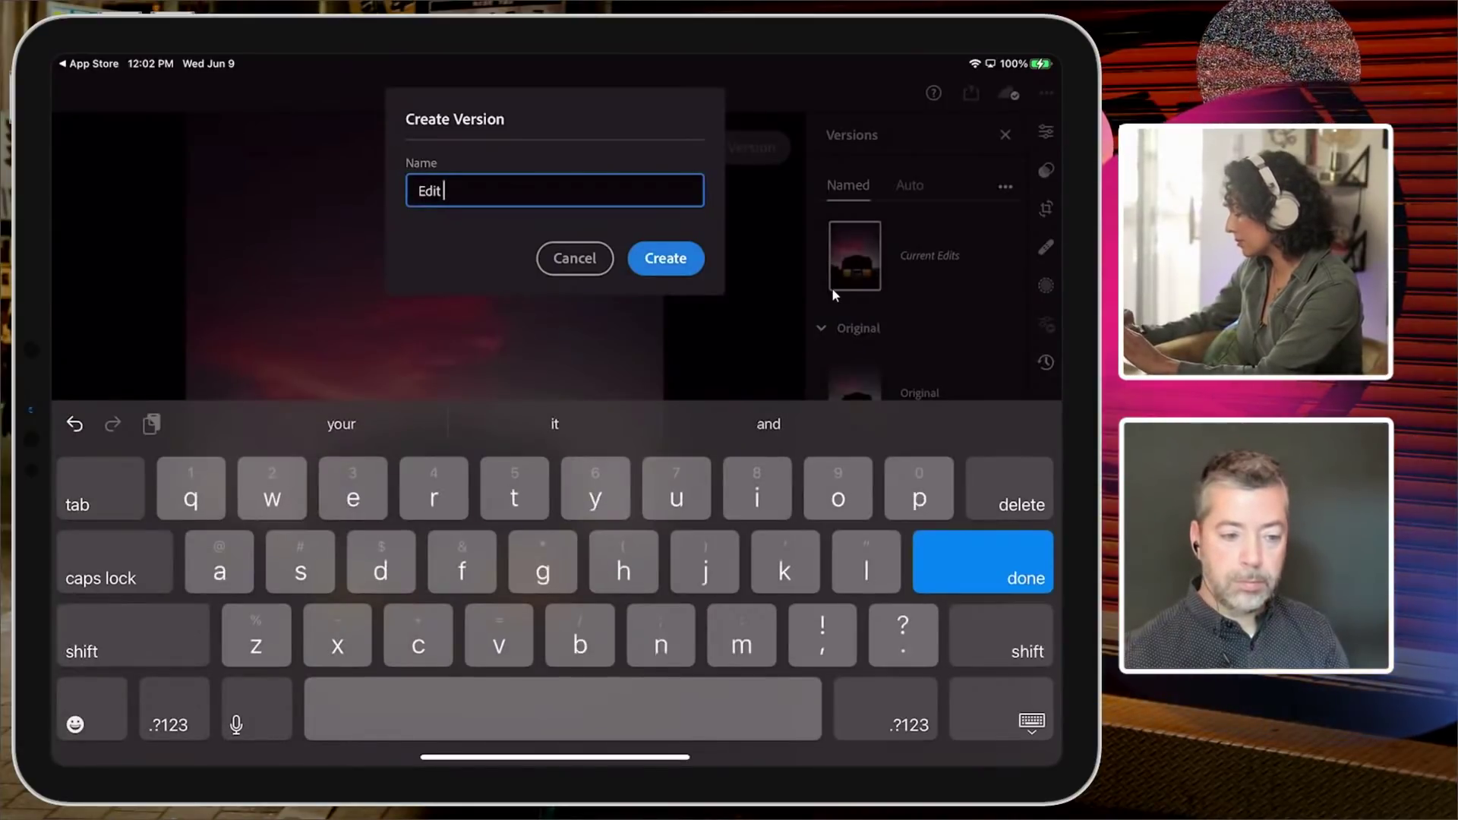
text( 1)
key(Return)
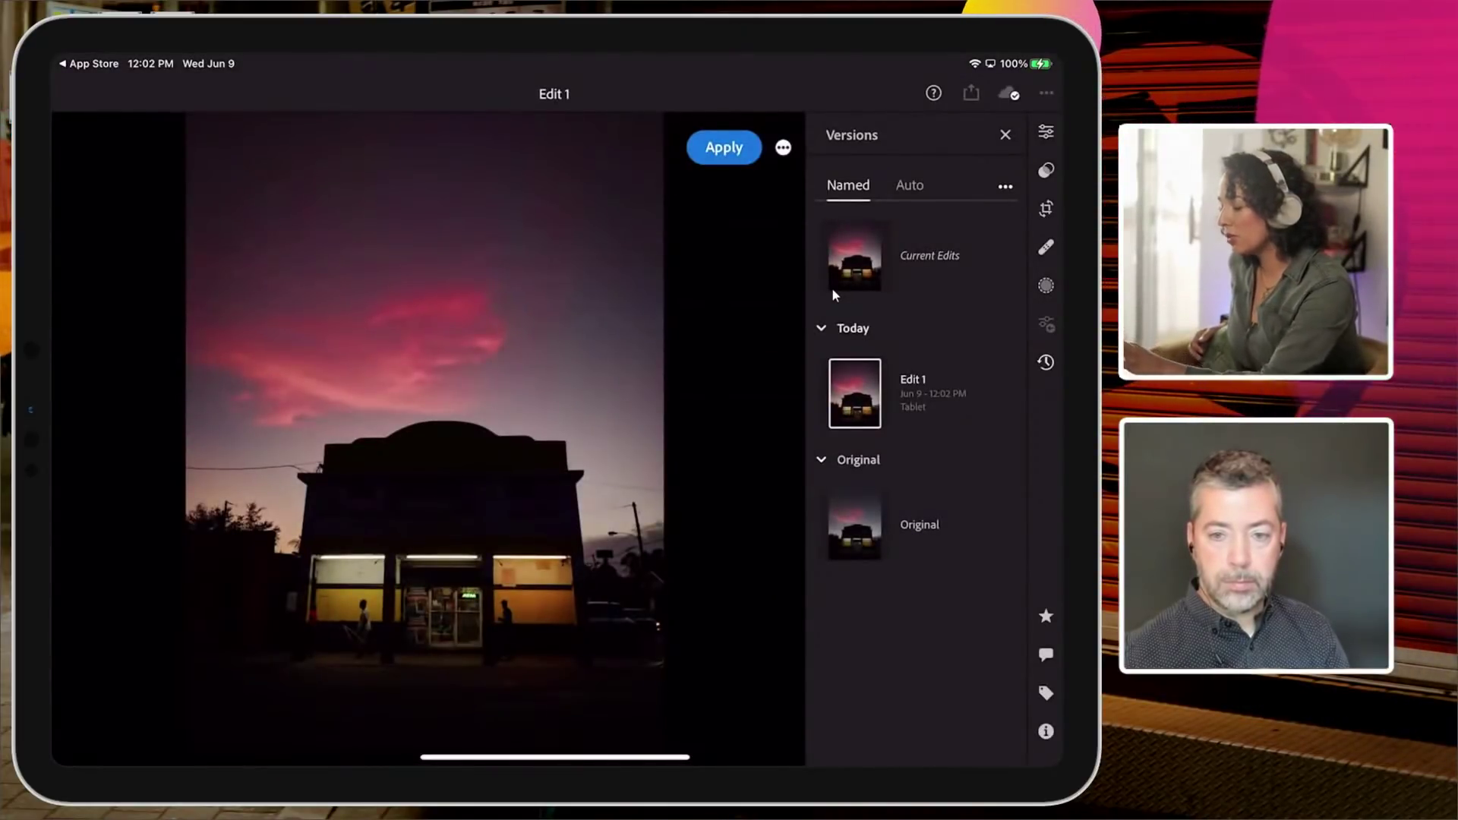
click(915, 238)
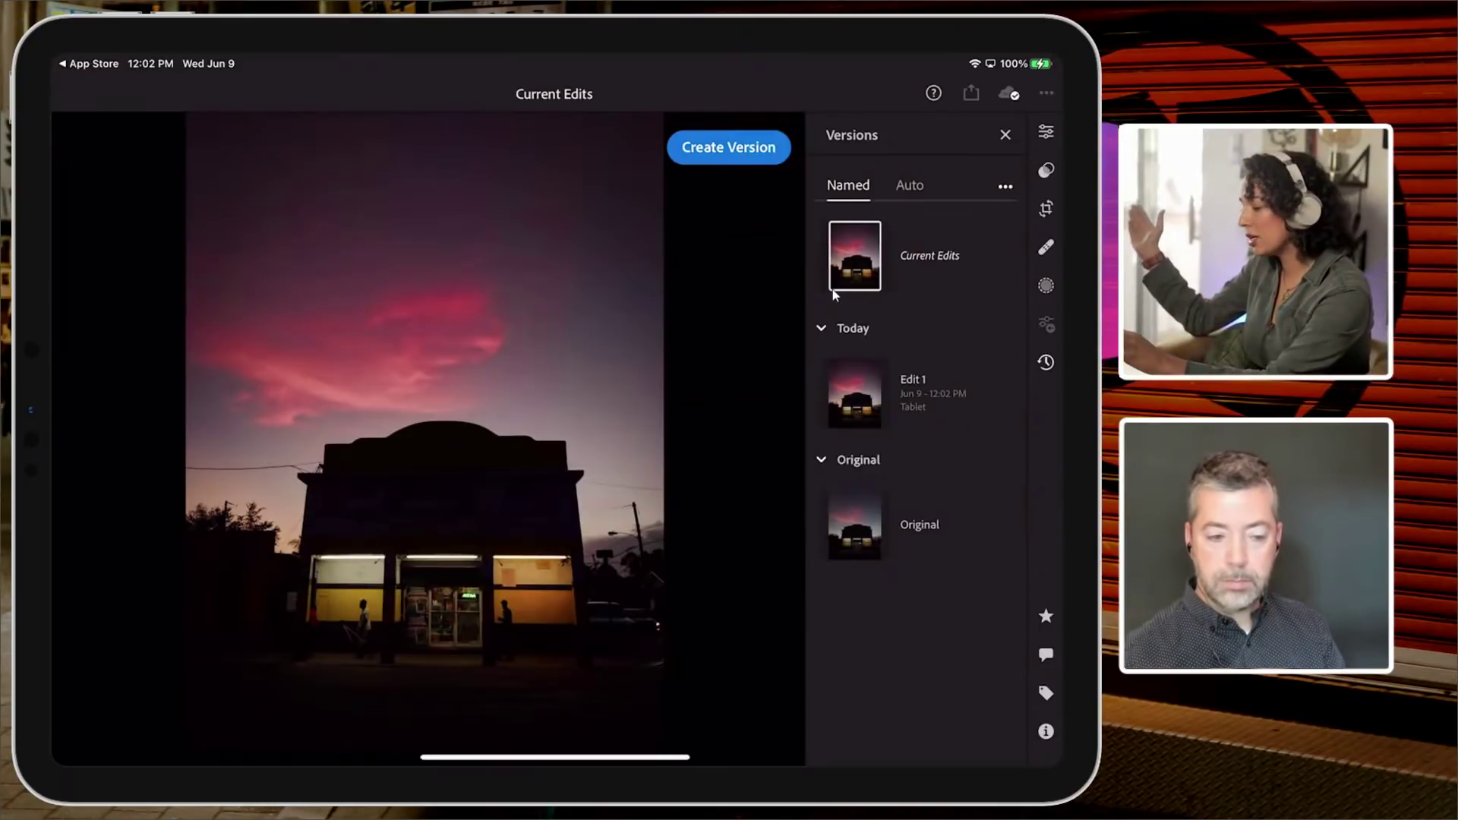
click(834, 291)
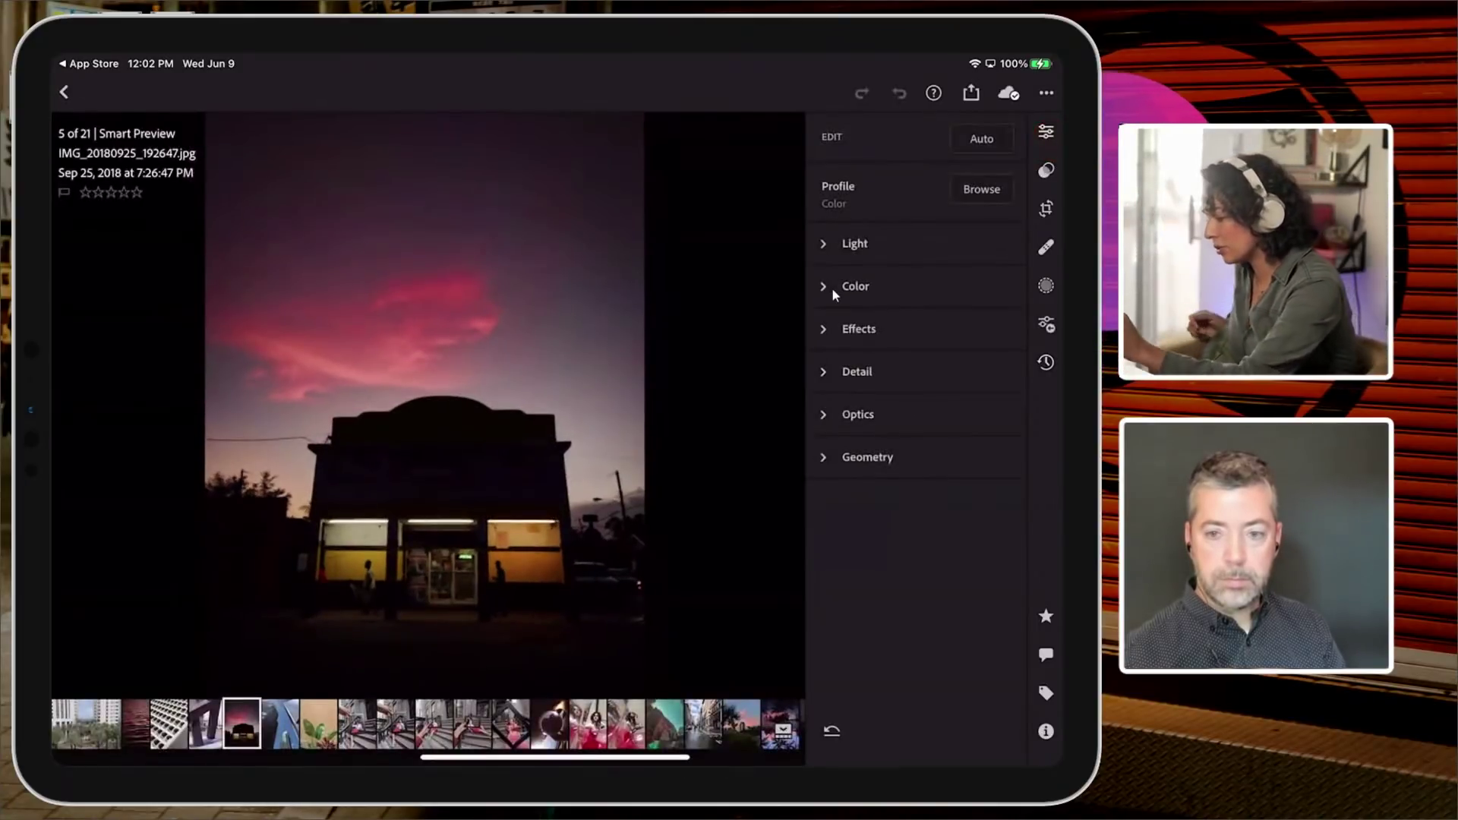
Warm the photo to Temp +21 and color grade its shadows to Hue 304, Saturation 34 and Luminance 40
click(836, 287)
mouse_move(915, 376)
mouse_down()
mouse_move(953, 377)
mouse_move(934, 376)
mouse_up()
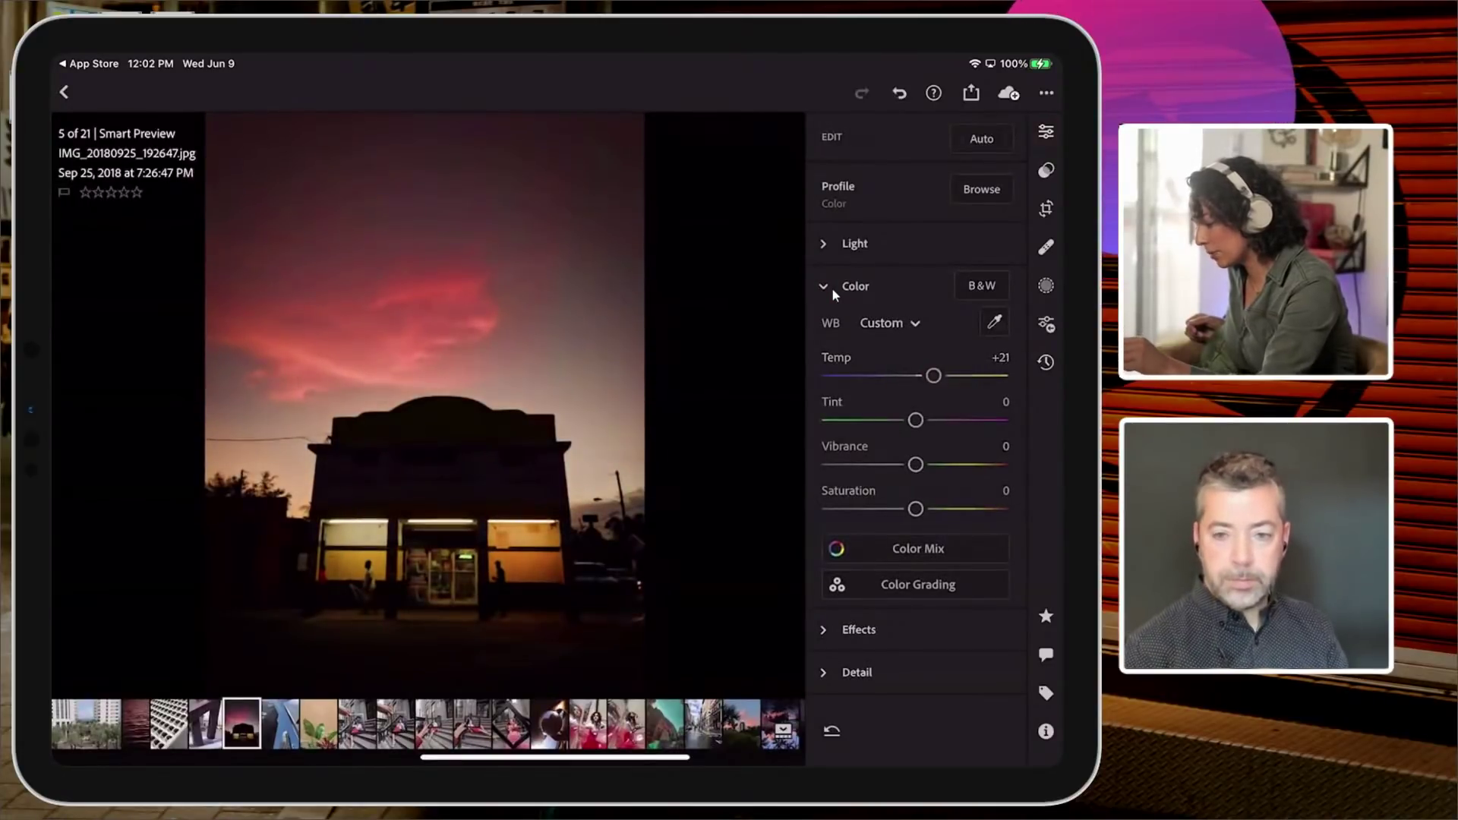
click(940, 584)
mouse_move(928, 284)
mouse_down()
mouse_move(944, 285)
mouse_move(925, 286)
mouse_move(928, 305)
mouse_up()
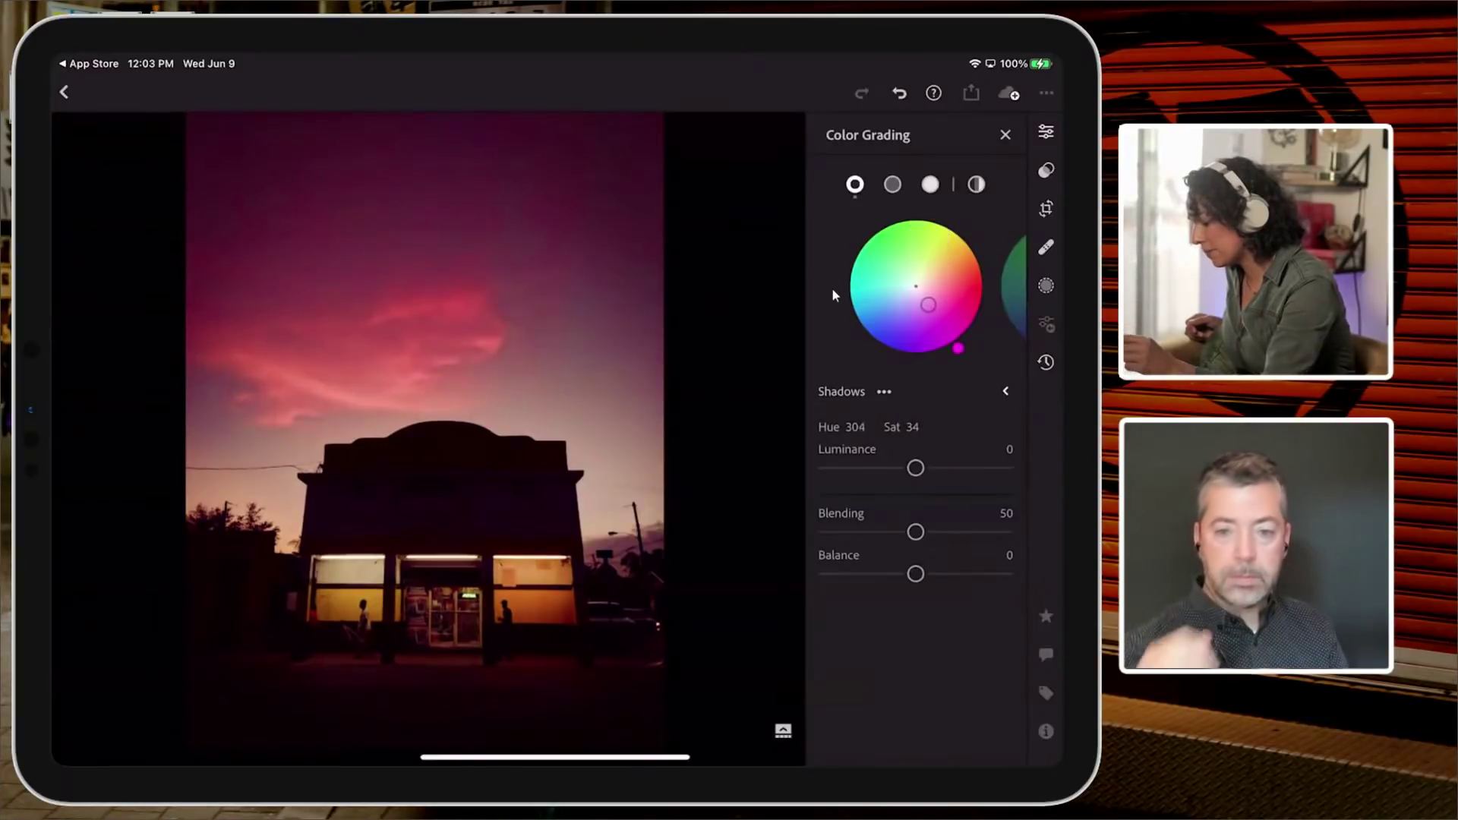
drag(915, 467, 951, 468)
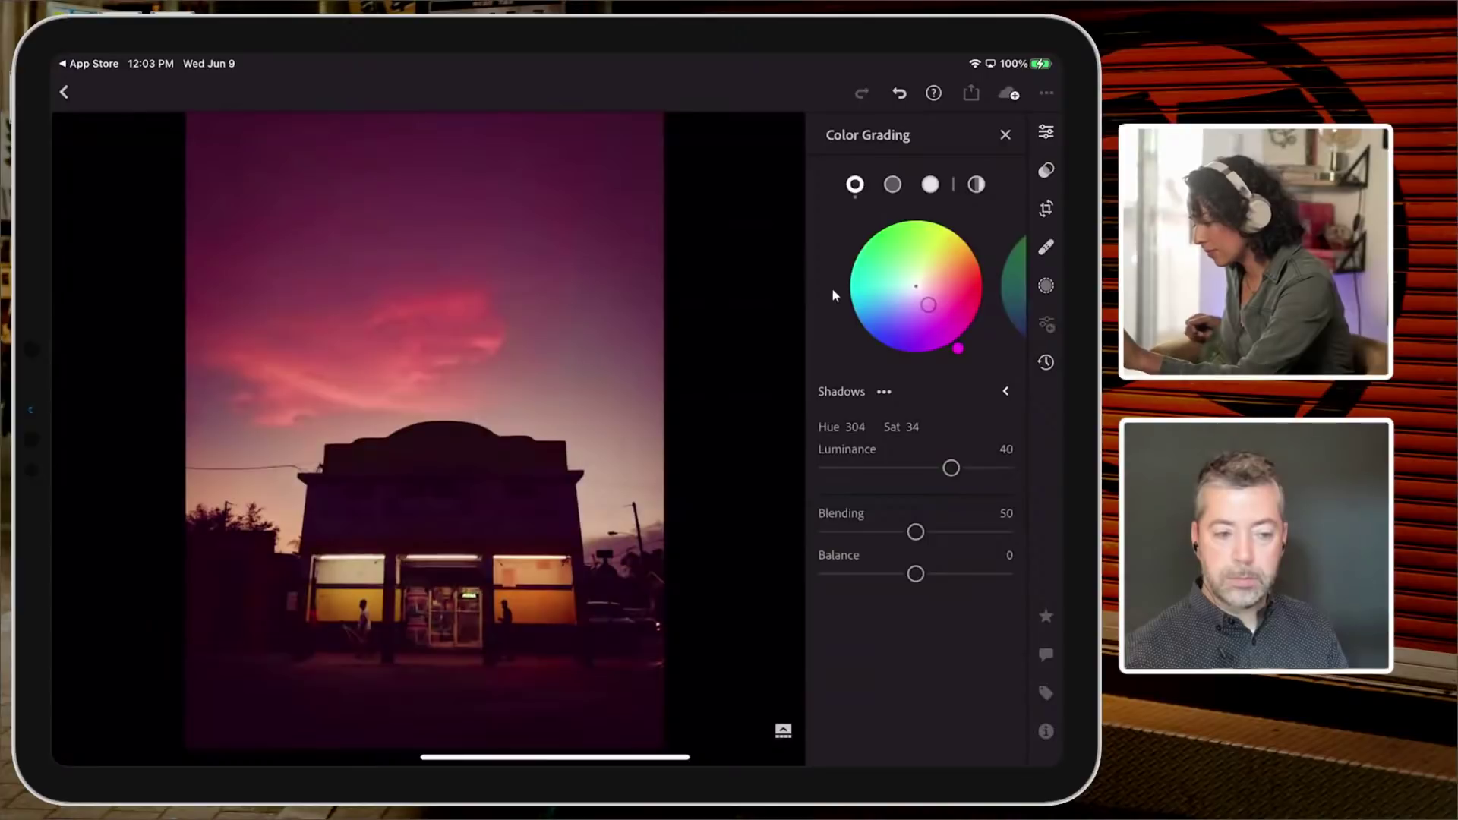
Tint the midtones in Color Grading and set the highlights to Hue 241, Saturation 15
drag(834, 328, 849, 328)
mouse_move(916, 286)
mouse_down()
mouse_move(879, 280)
mouse_move(902, 285)
mouse_move(896, 316)
mouse_move(938, 311)
mouse_move(874, 319)
mouse_move(932, 274)
mouse_move(927, 300)
mouse_move(910, 294)
mouse_up()
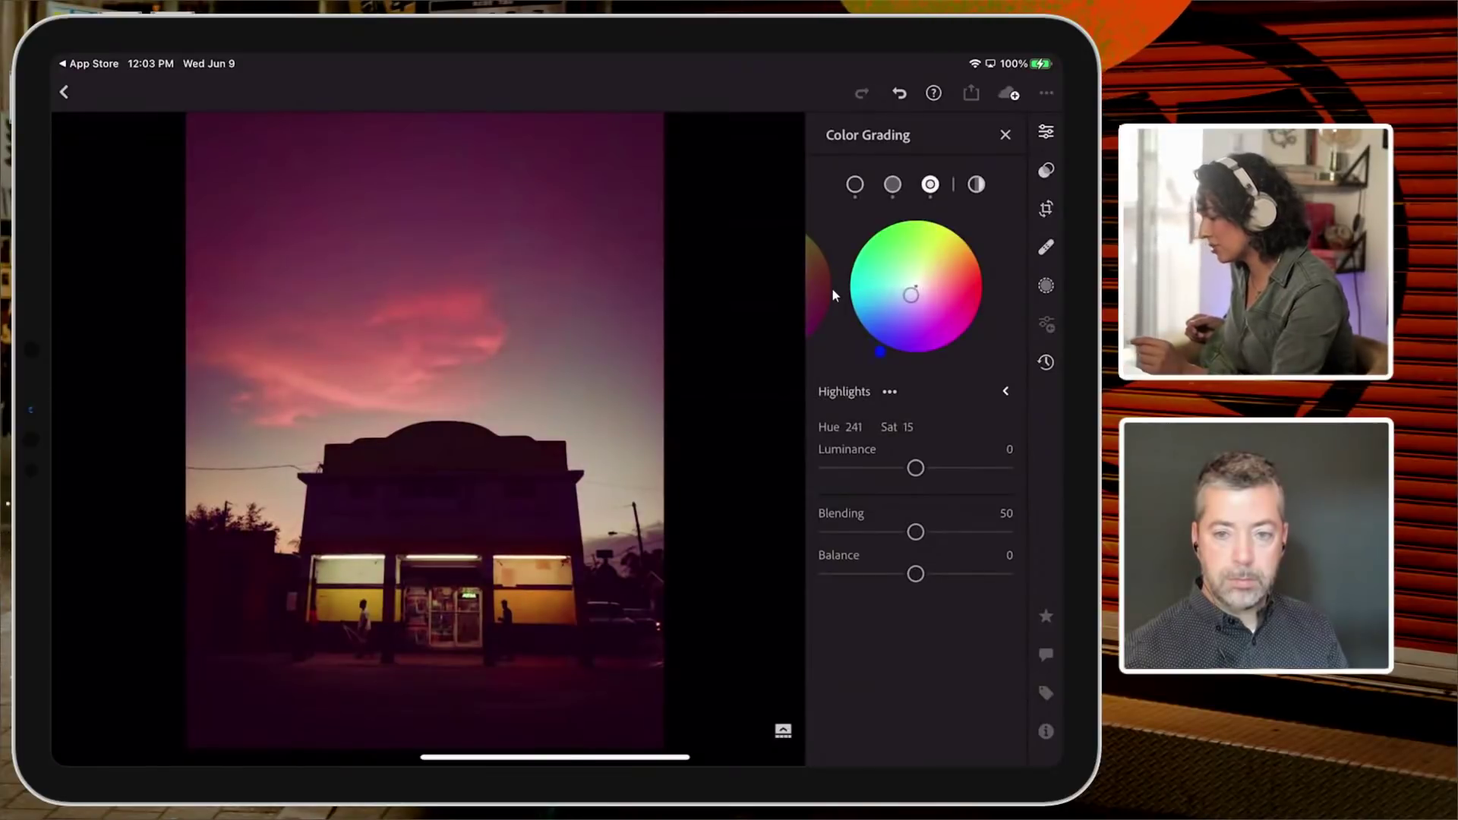
Set the color grading's Blending to 23, raise its Balance slightly, and finish the color adjustments
mouse_move(915, 532)
mouse_down()
mouse_move(935, 530)
mouse_move(868, 532)
mouse_up()
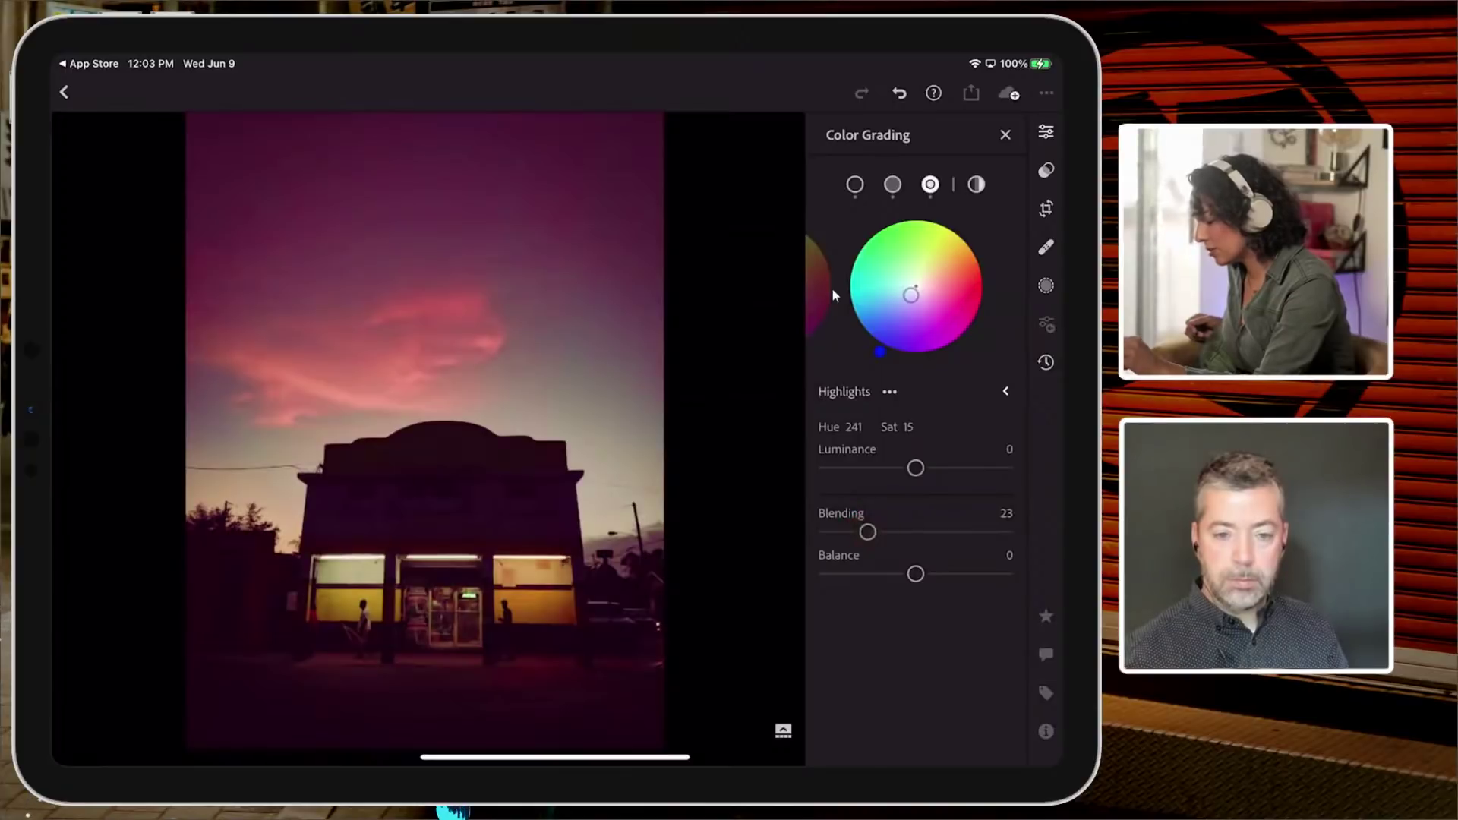
mouse_move(915, 573)
mouse_down()
mouse_move(942, 576)
mouse_move(921, 573)
mouse_up()
click(1004, 135)
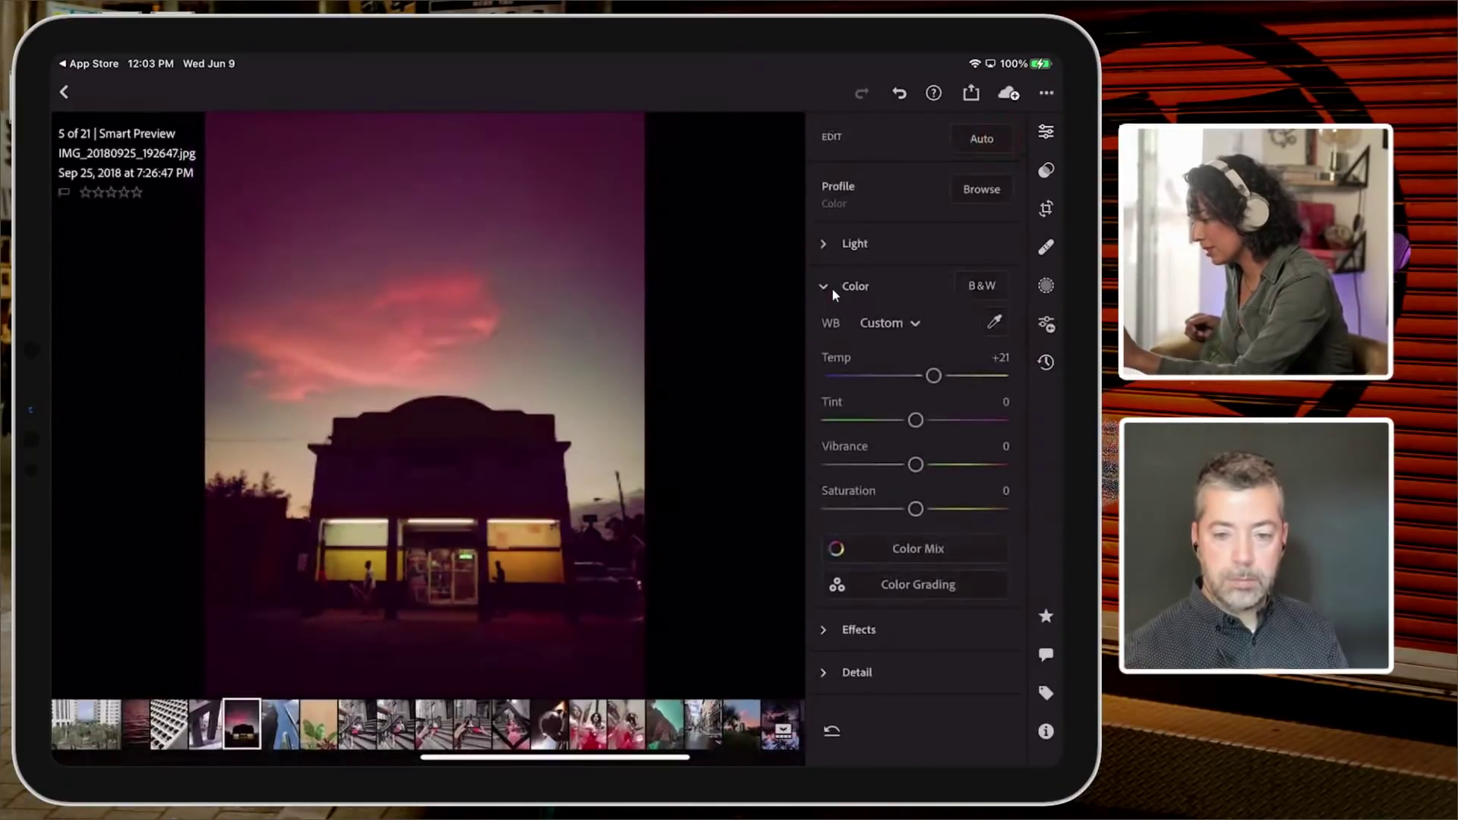
click(833, 294)
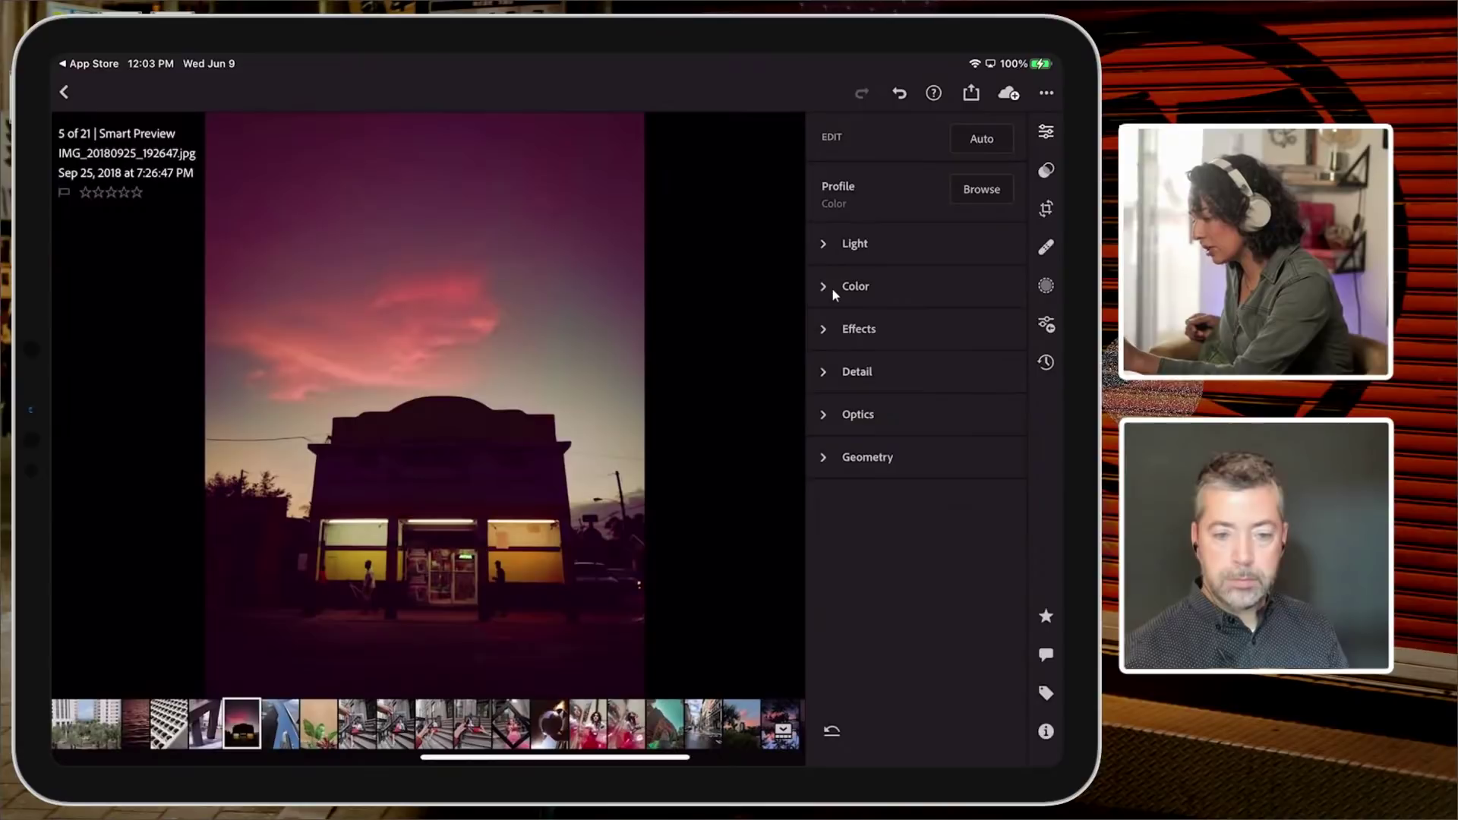
Crop the storefront photo tighter around the building and pink cloud, keeping the 3 × 4 aspect
key(c)
drag(629, 132, 648, 175)
drag(494, 575, 436, 575)
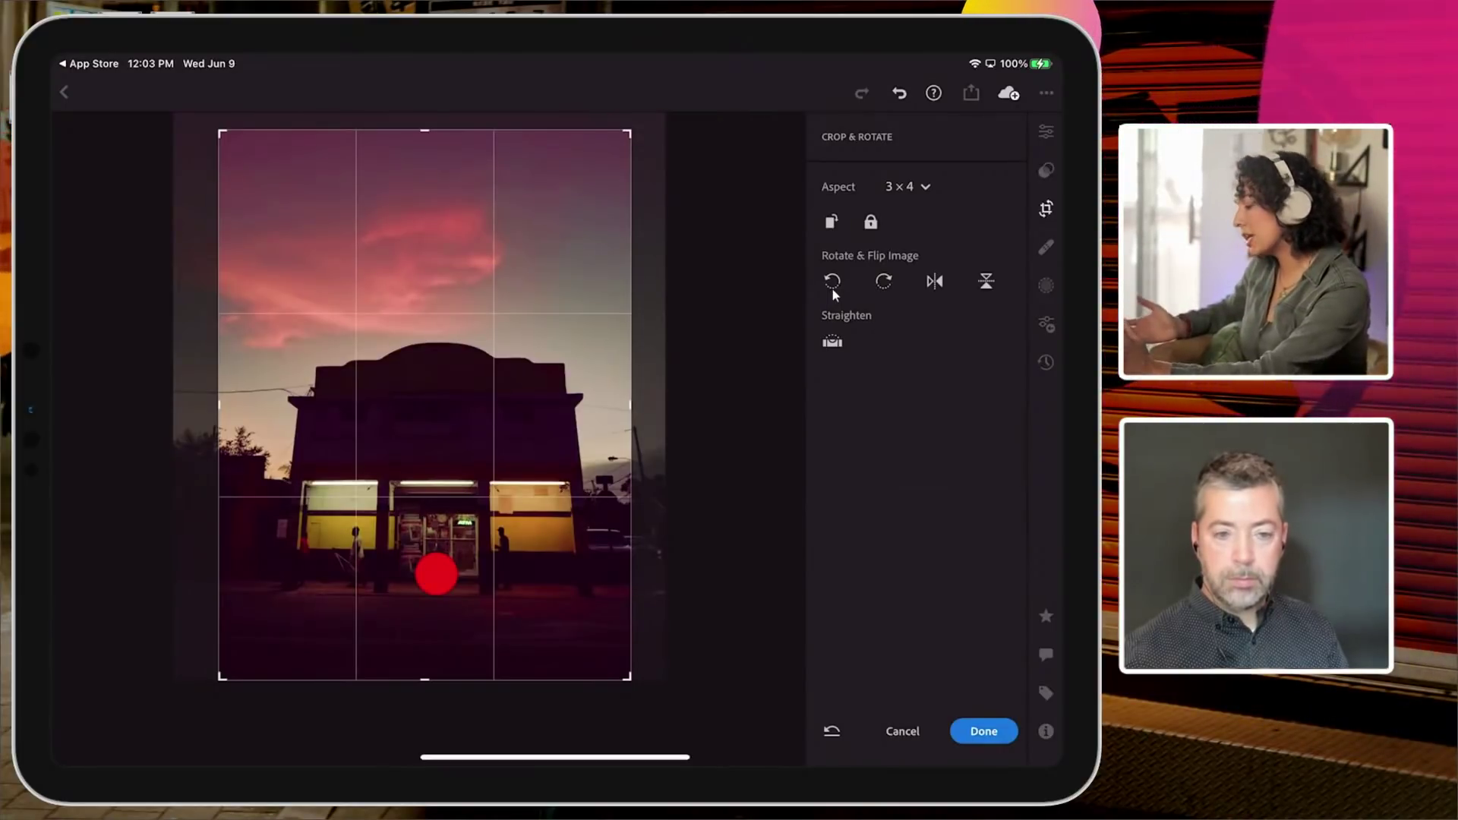
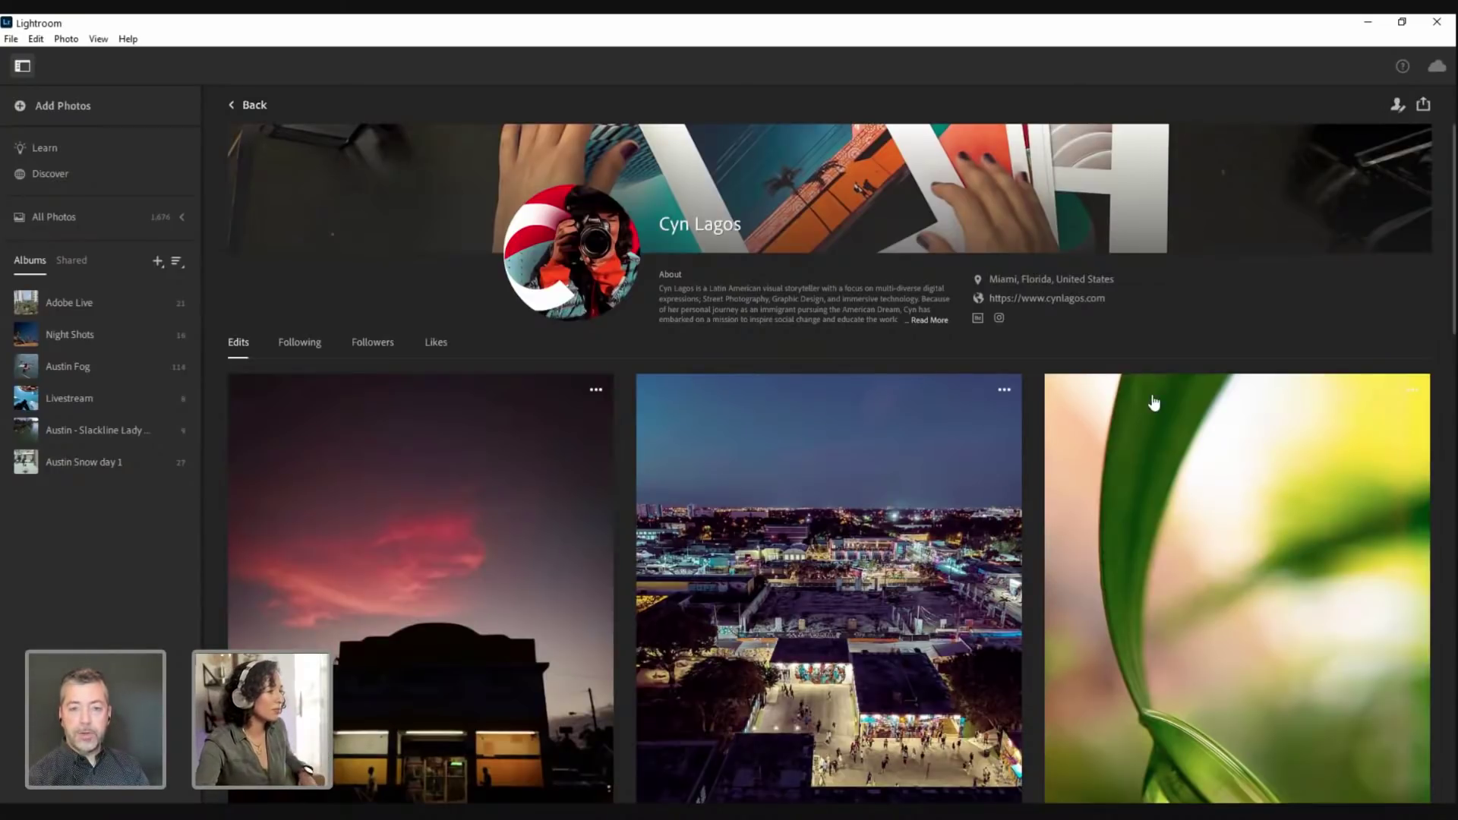
In desktop Lightroom, browse the community profile's edits, open the Adobe Live album and inspect the storefront photo's named and automatic versions
scroll(1150, 393, down, 5)
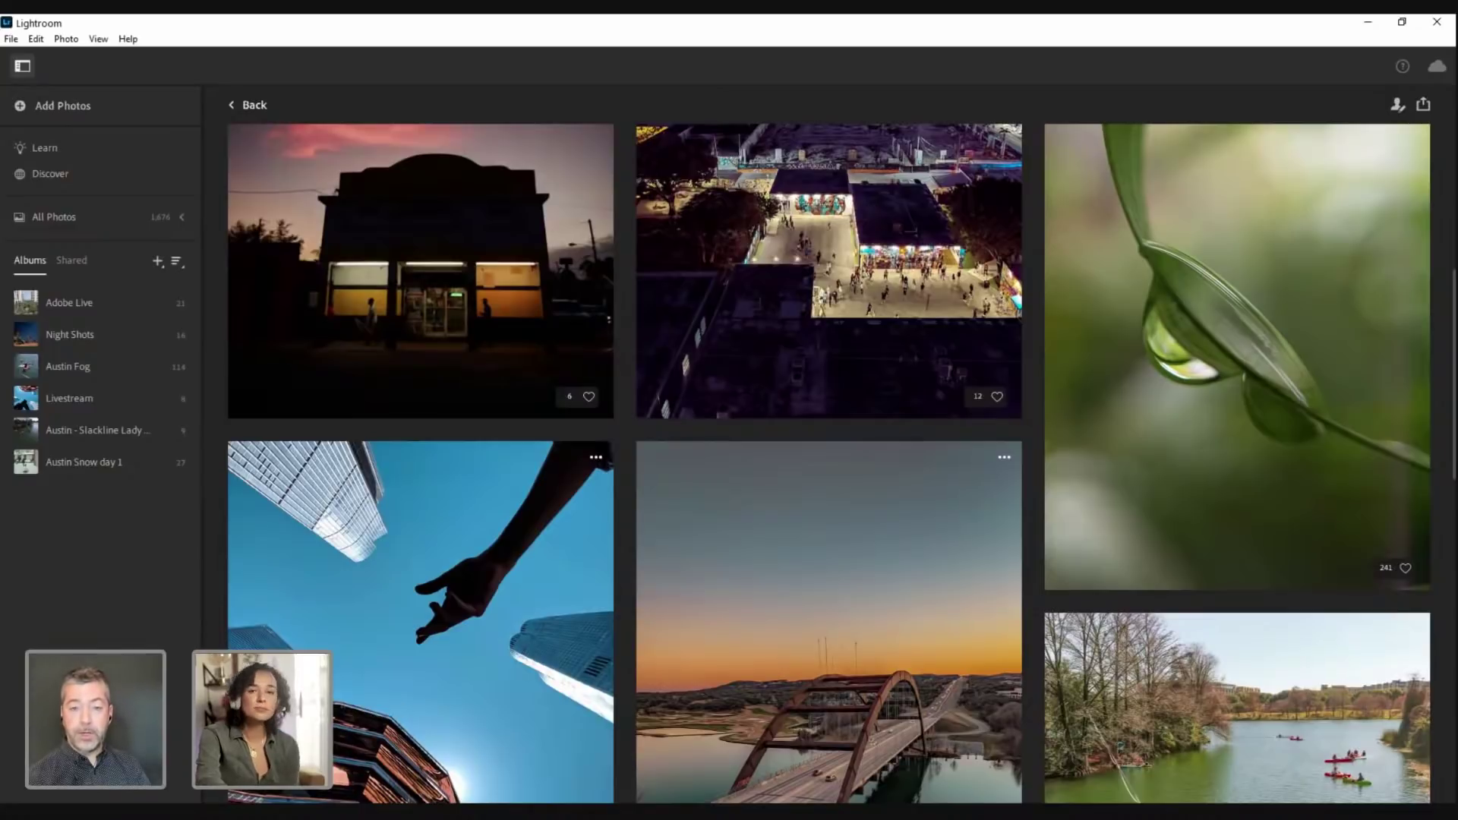
click(69, 303)
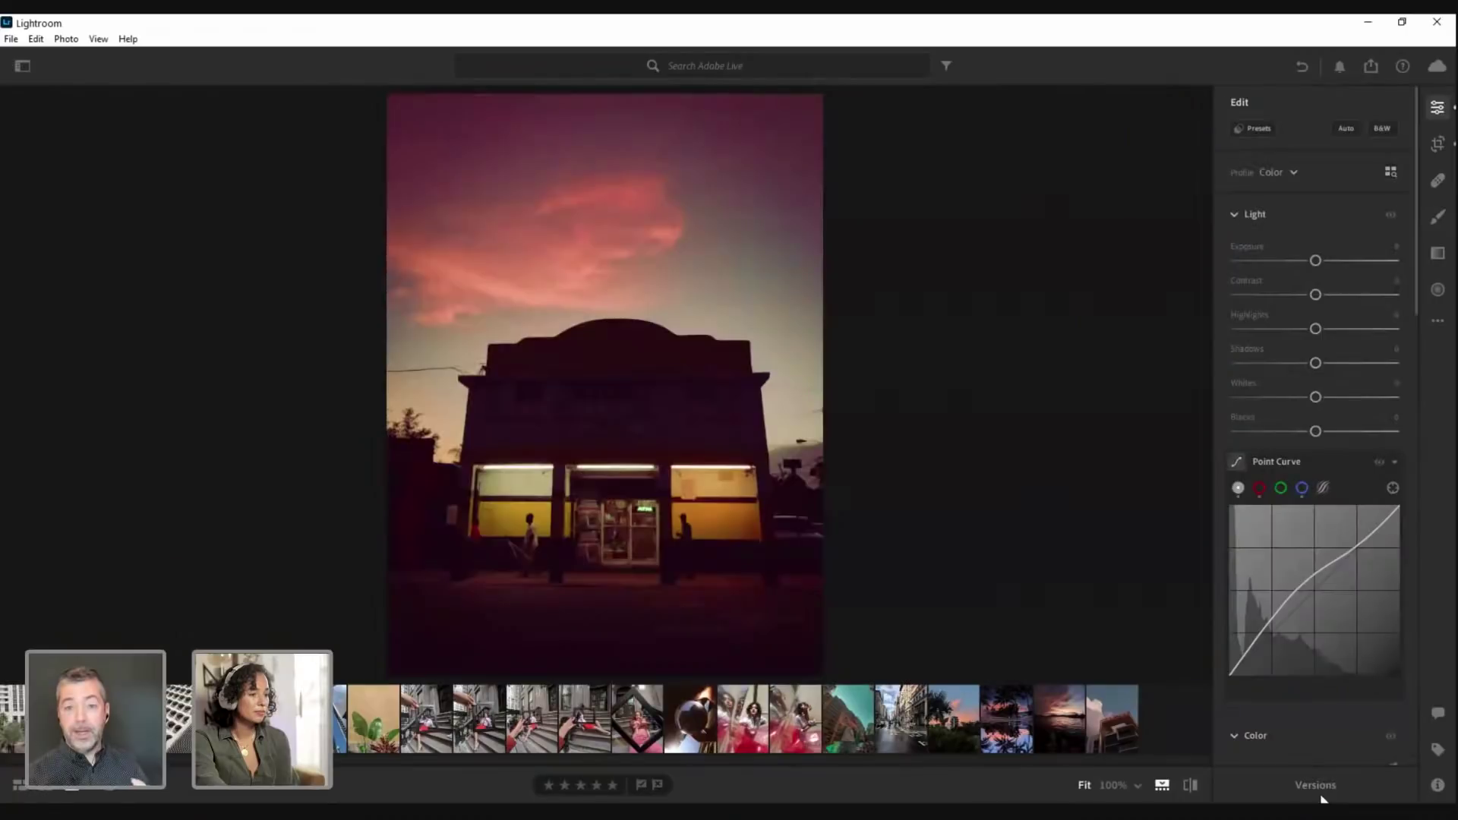
click(1315, 785)
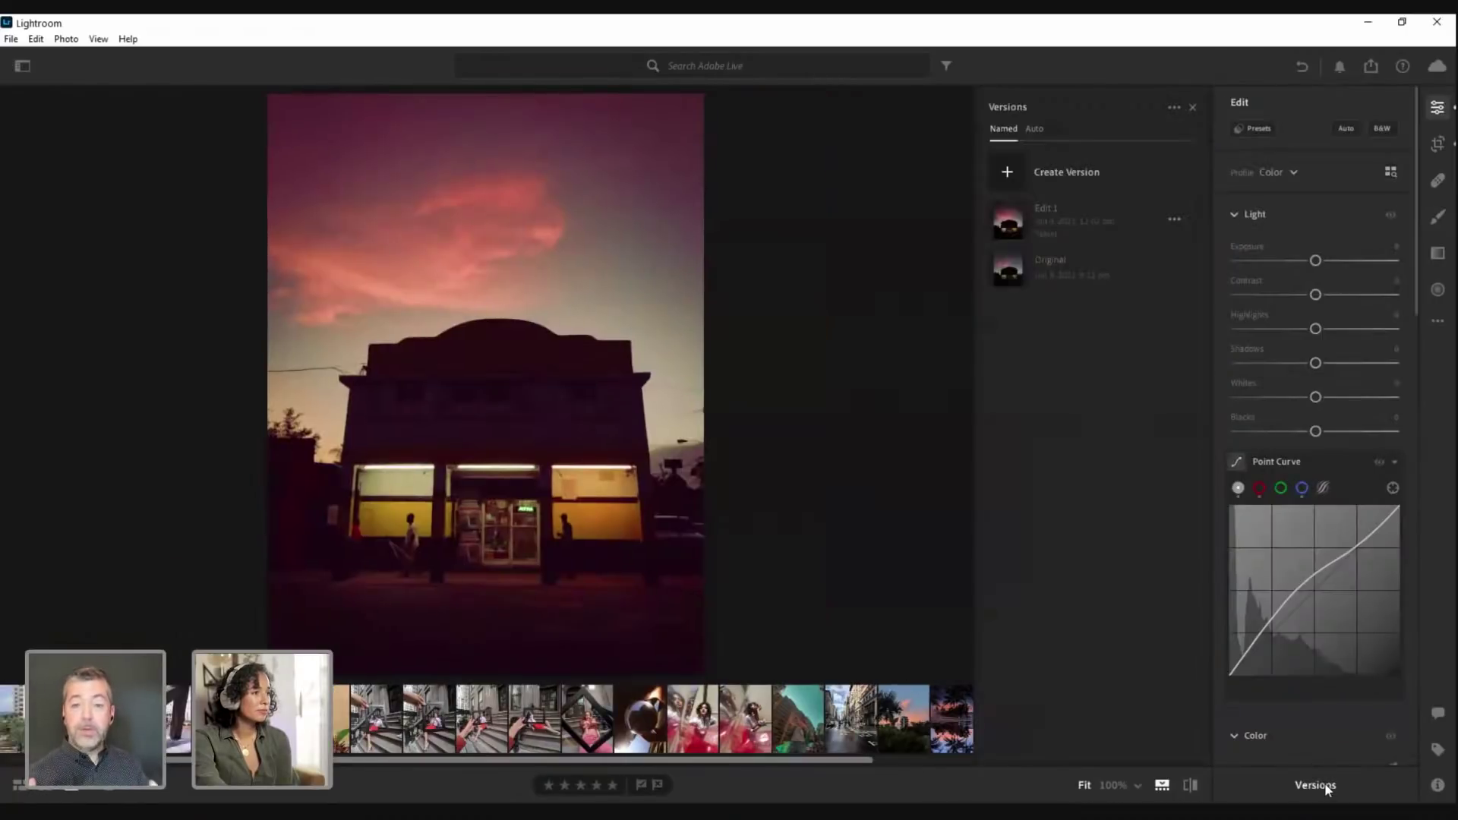
click(1037, 129)
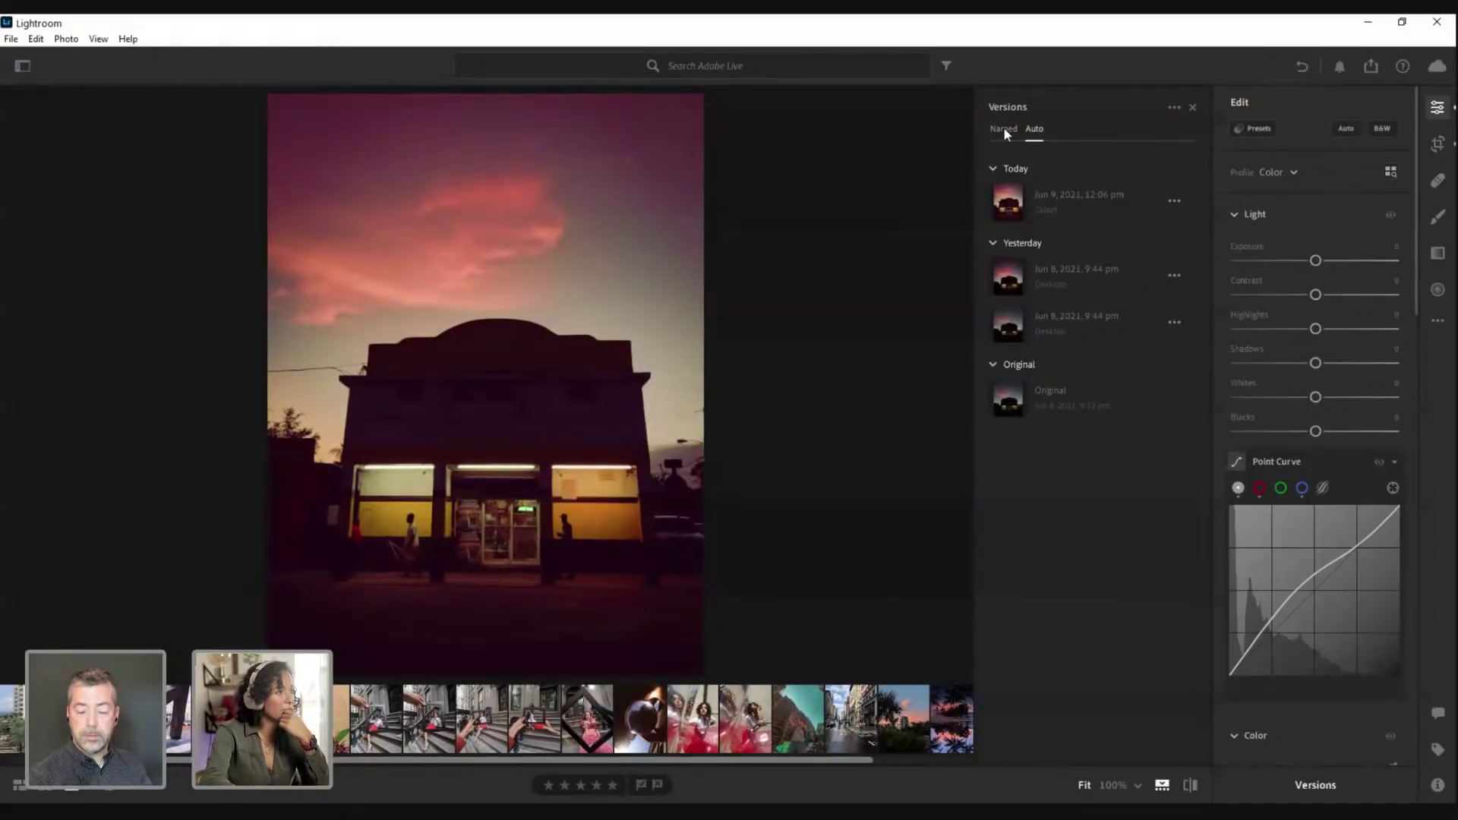
click(1169, 190)
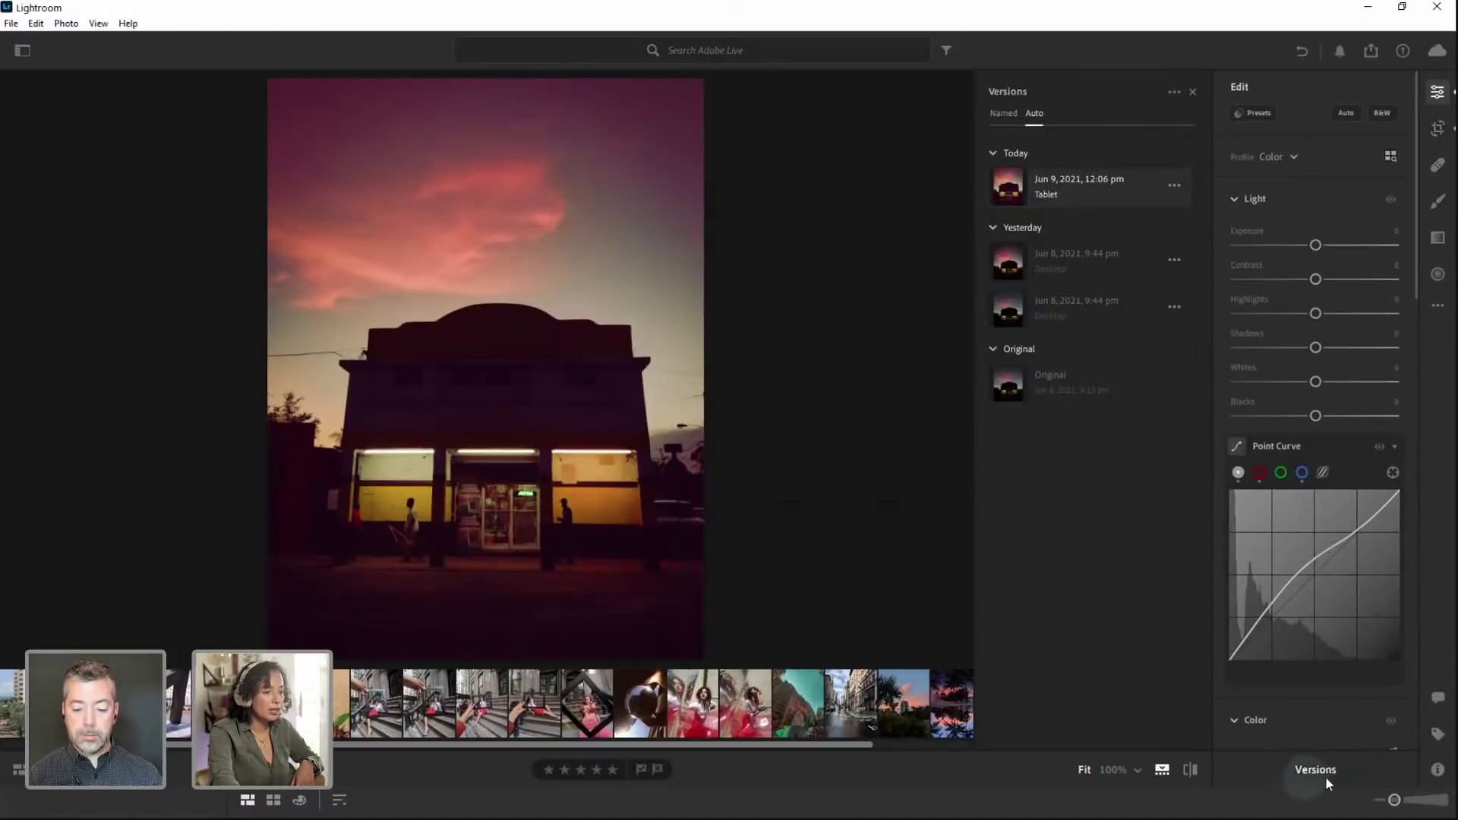
Close the photo's version list and collapse all the edit sections from Light through Geometry
click(1438, 93)
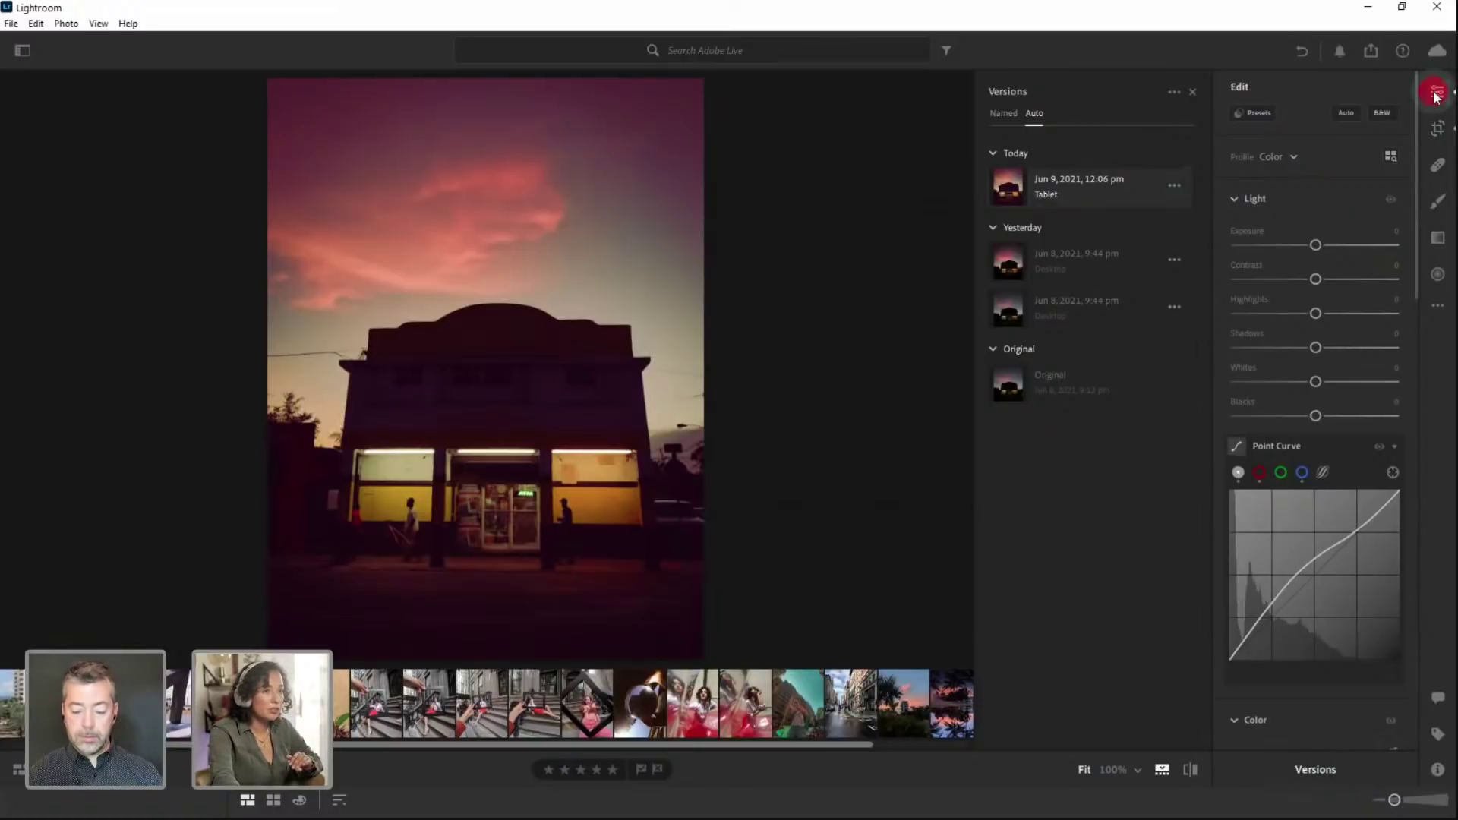
click(1437, 93)
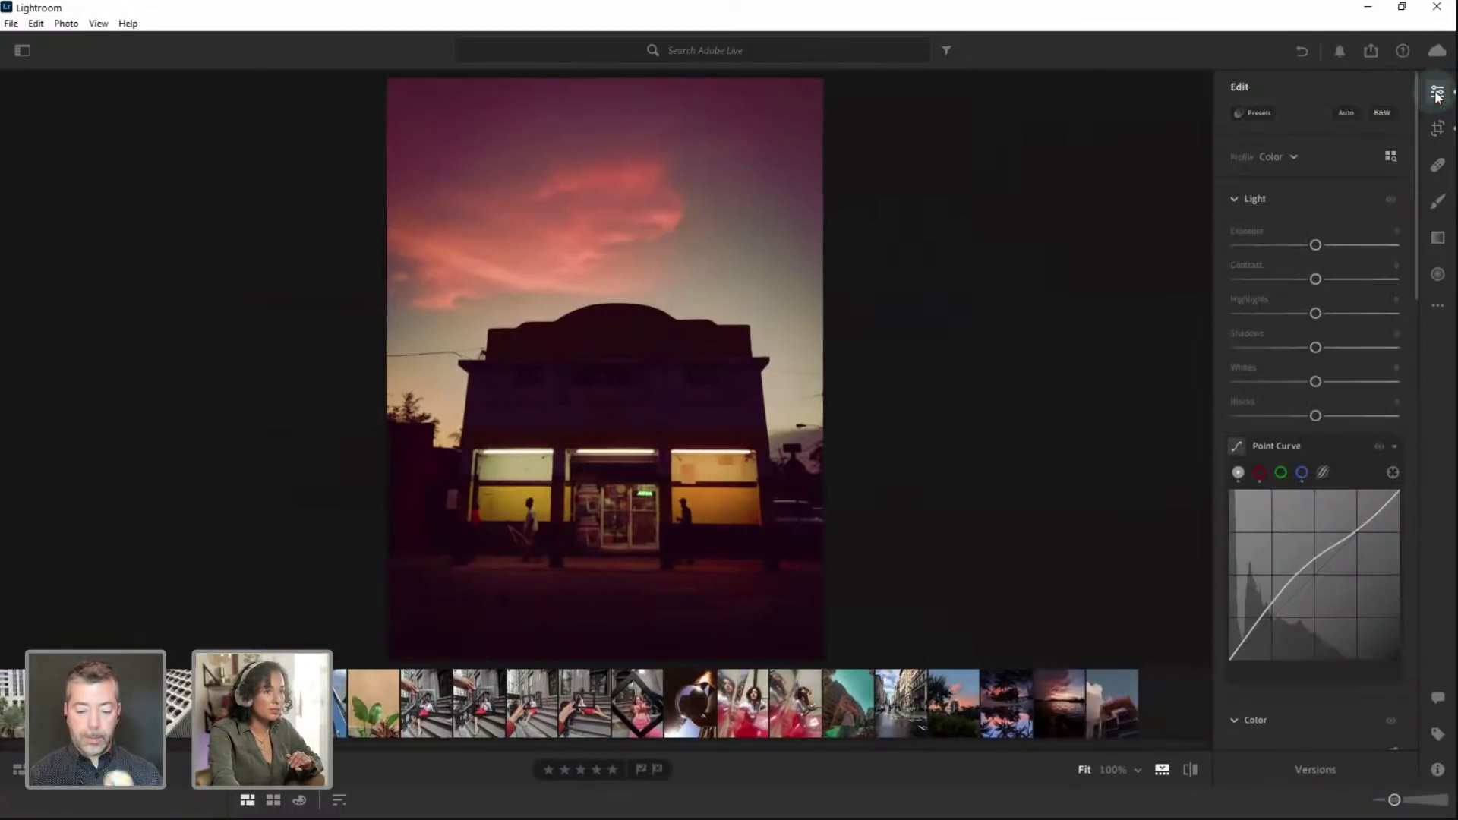
click(1235, 198)
click(1233, 240)
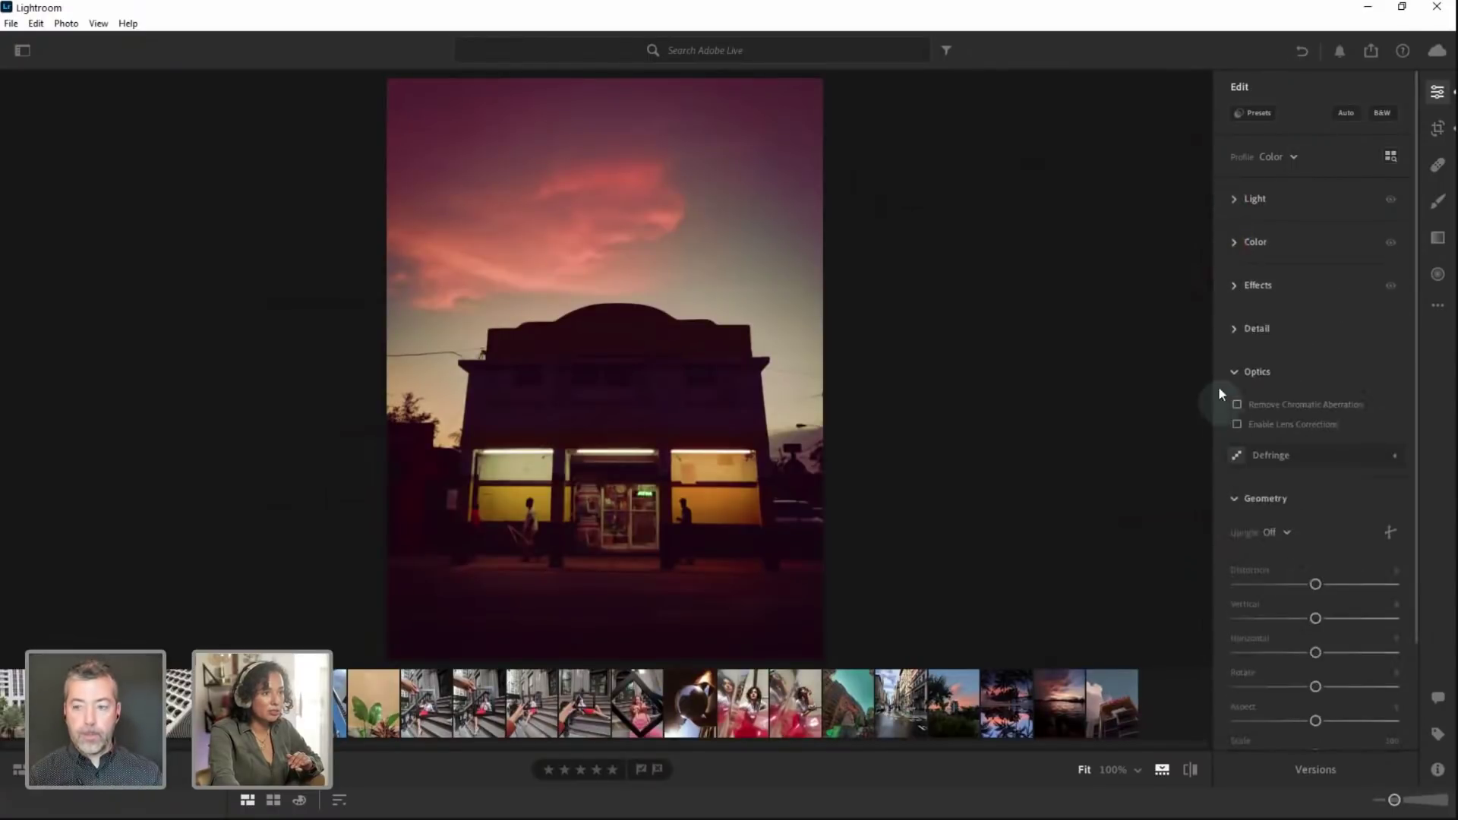
click(1234, 372)
click(1236, 415)
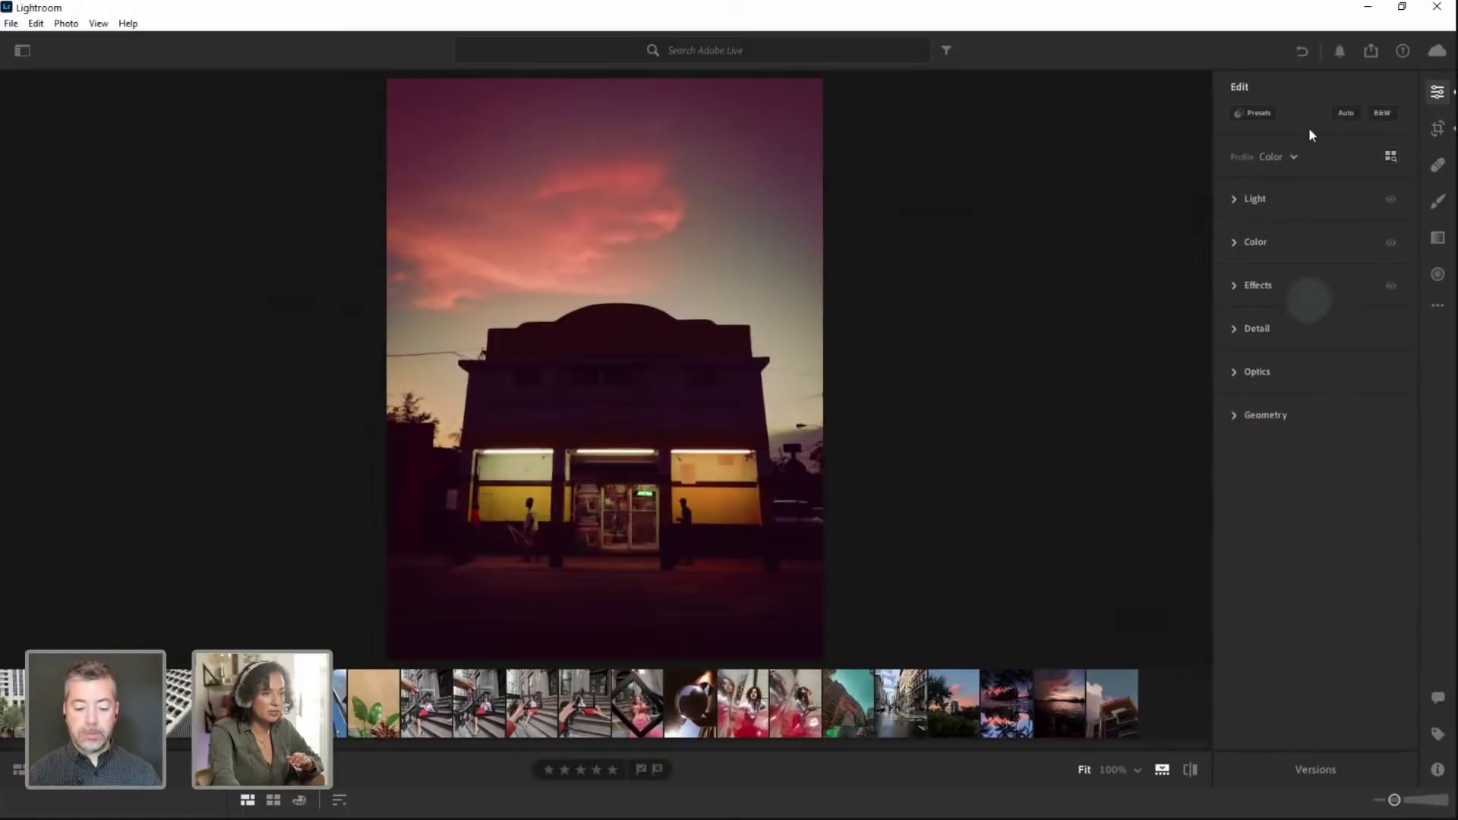
Reopen the storefront photo's versions, collapse today's automatic ones and preview the named version "Edit 1"
click(1315, 770)
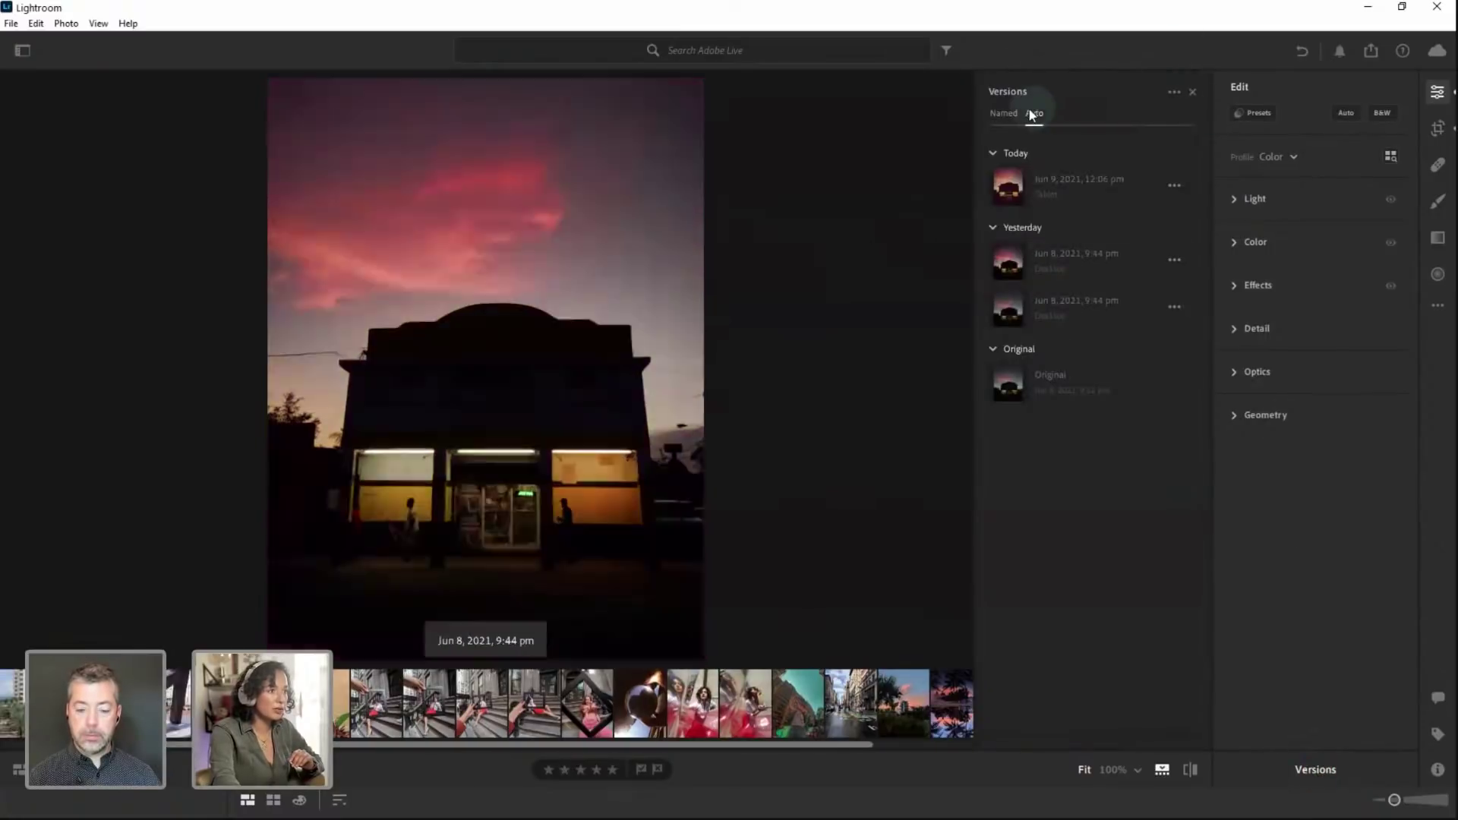
click(994, 151)
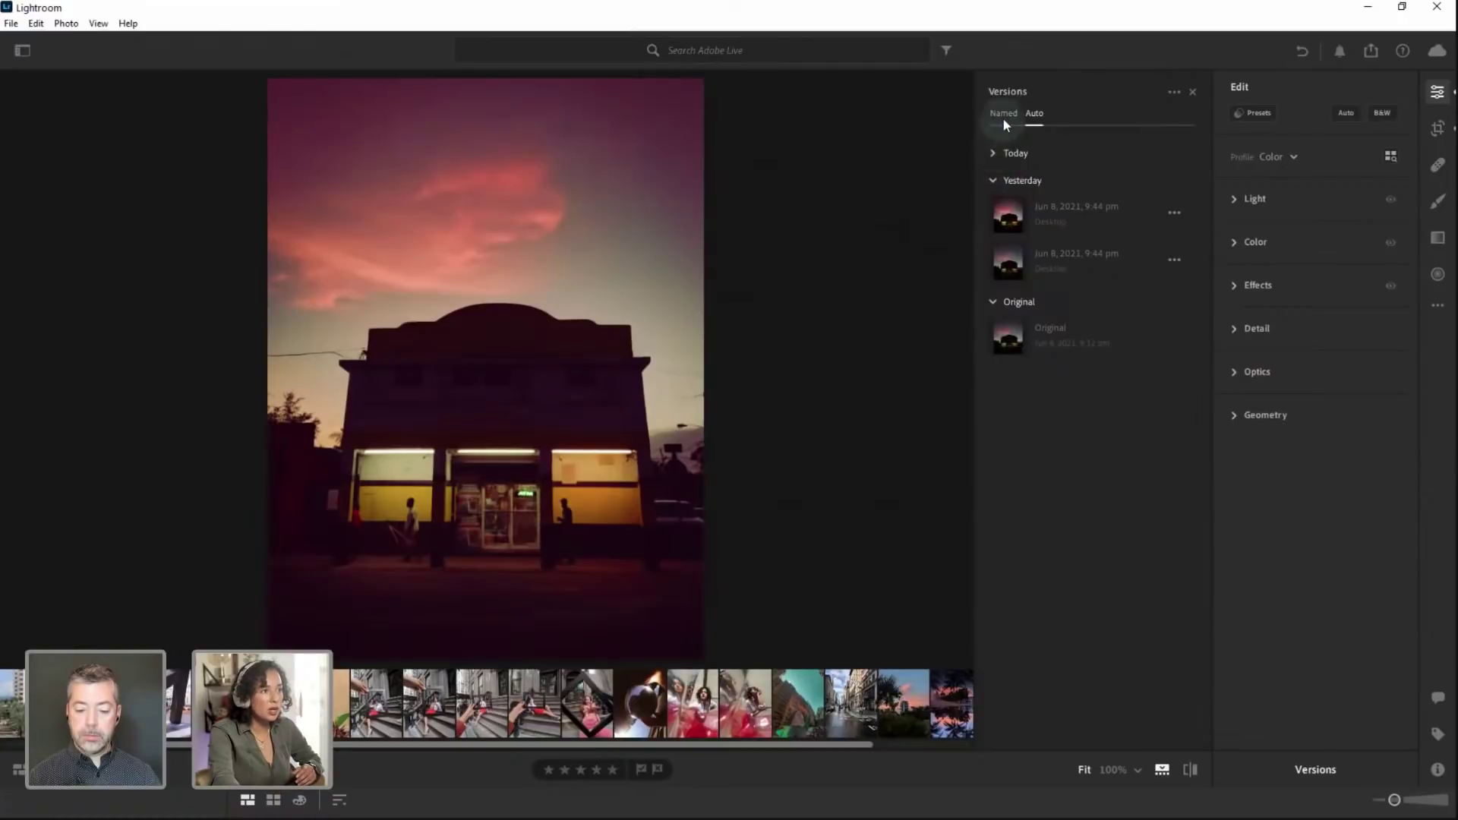
click(1004, 113)
click(1047, 197)
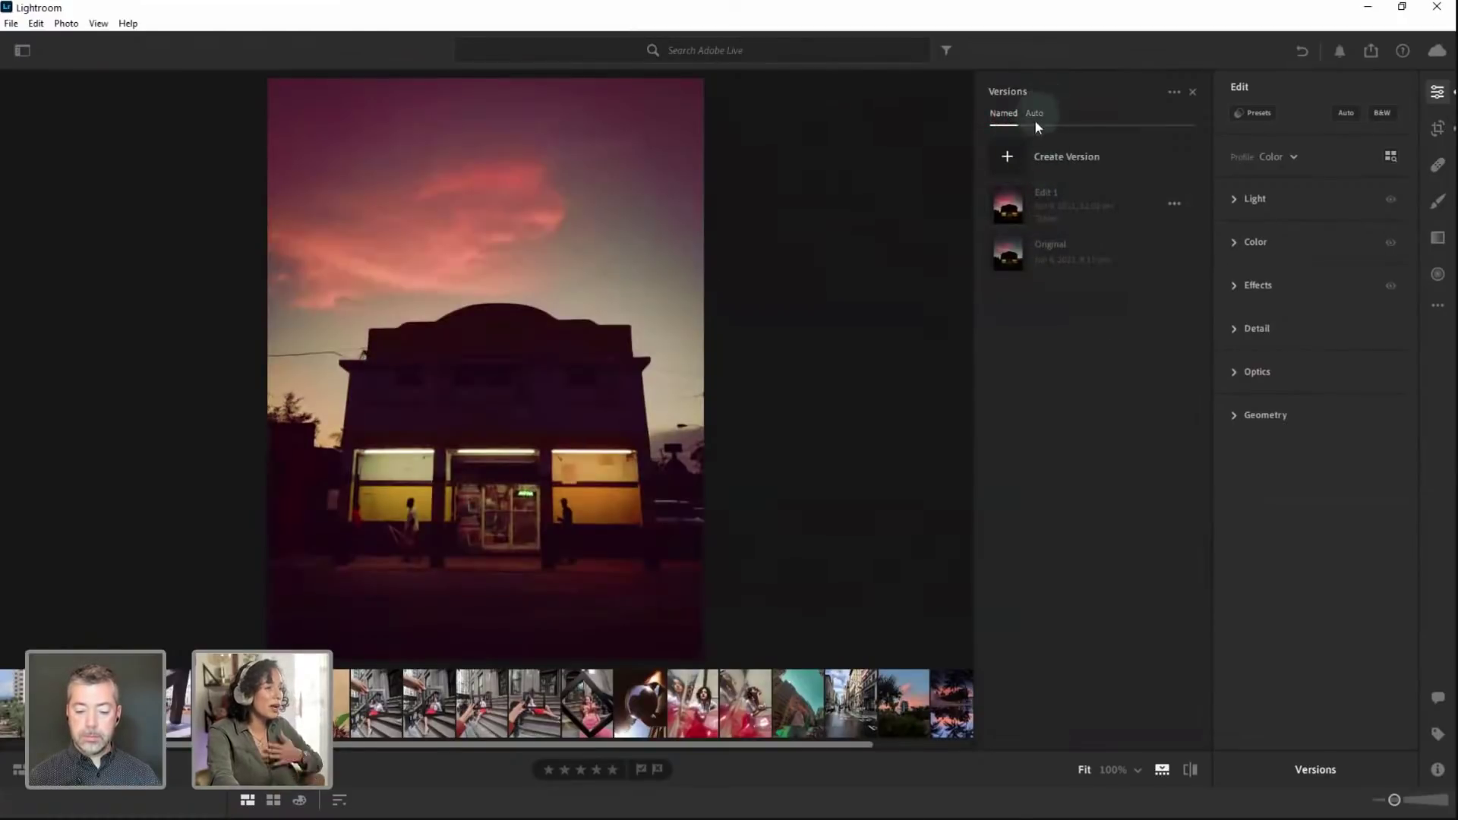
Compare the two automatic desktop versions from Jun 8, 2021, 9:44 pm, collapse their group and return to the named versions
click(1035, 114)
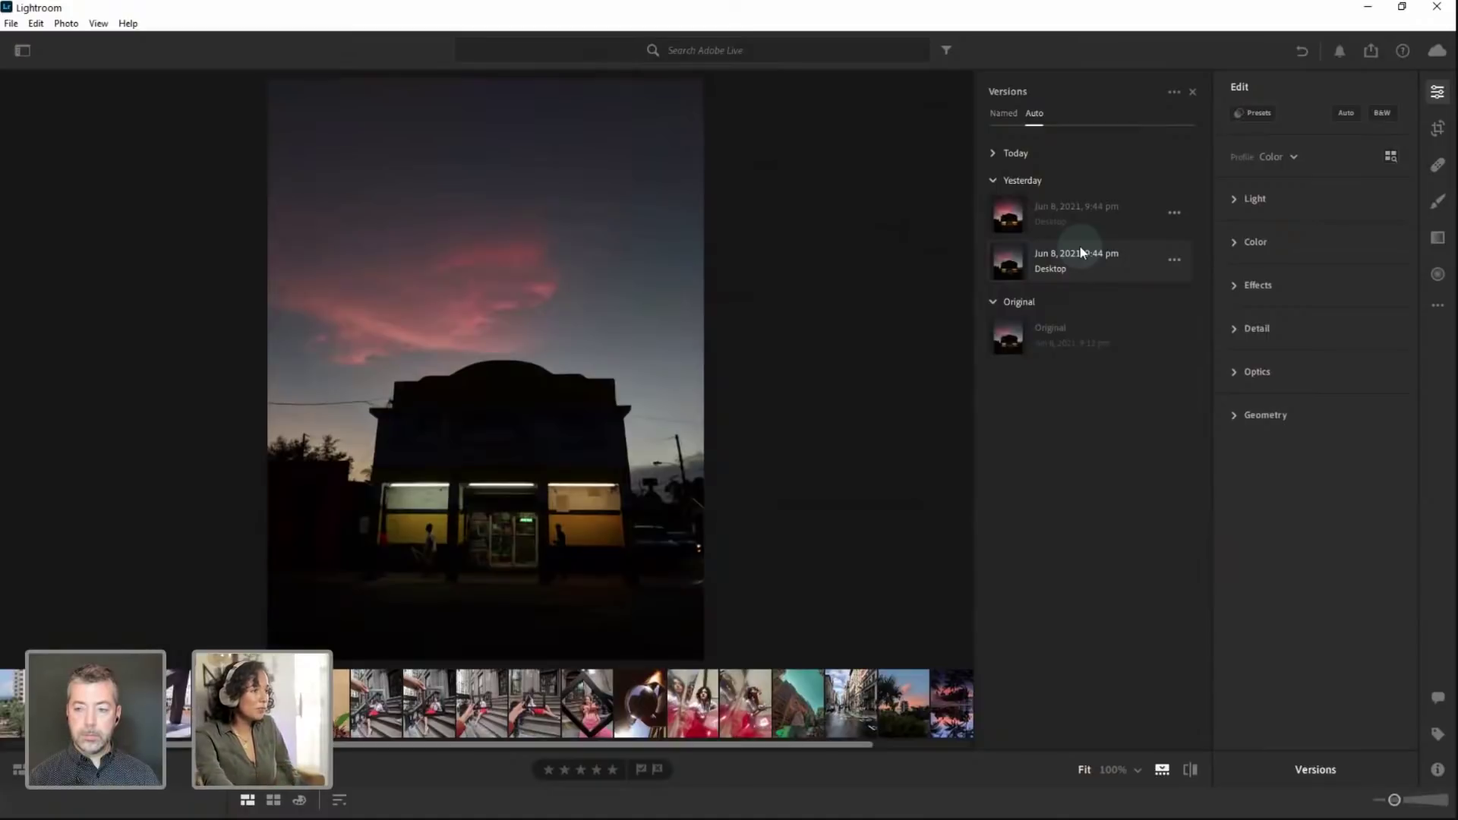
click(1042, 206)
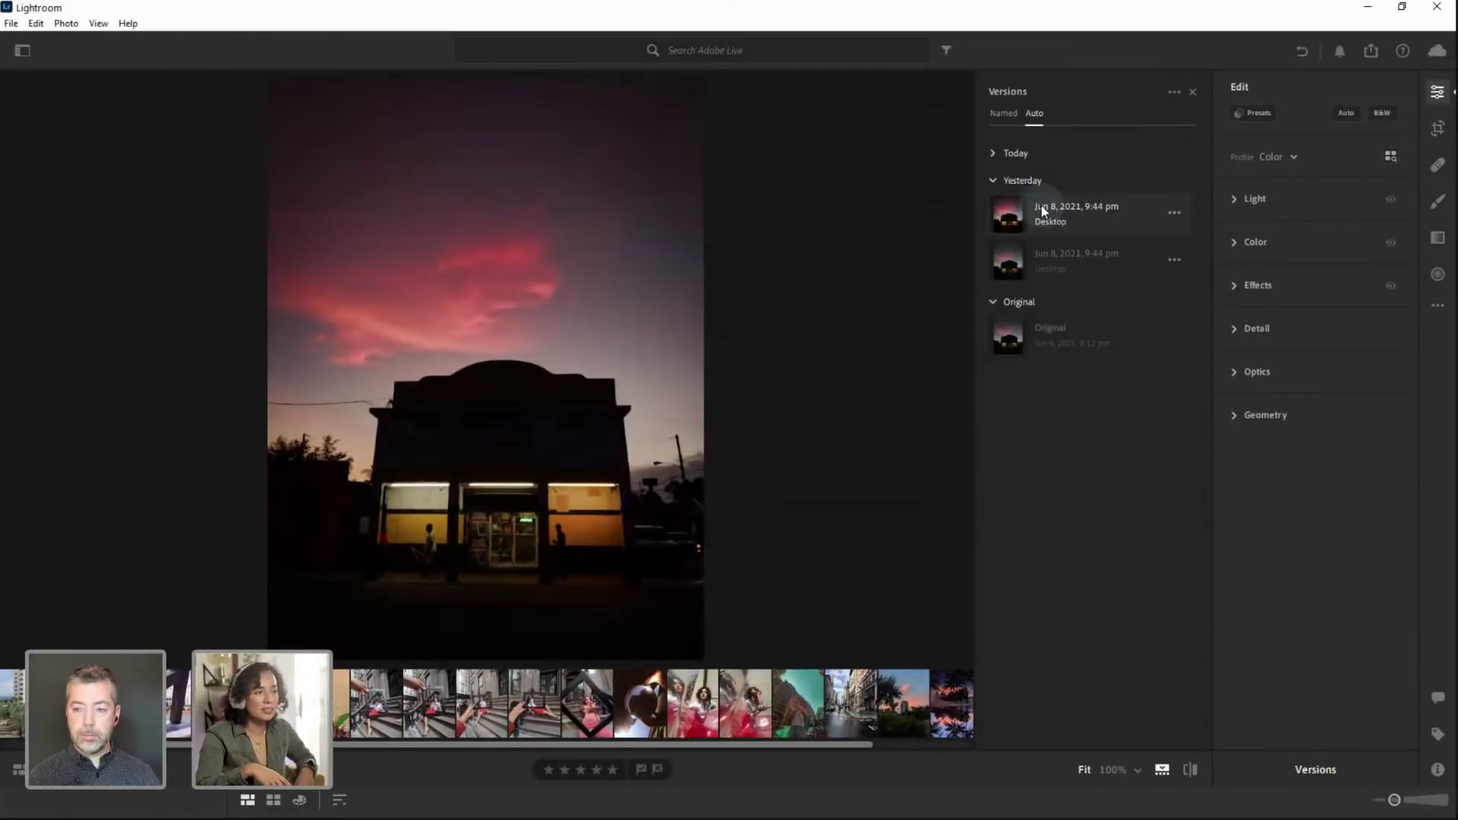
click(1048, 249)
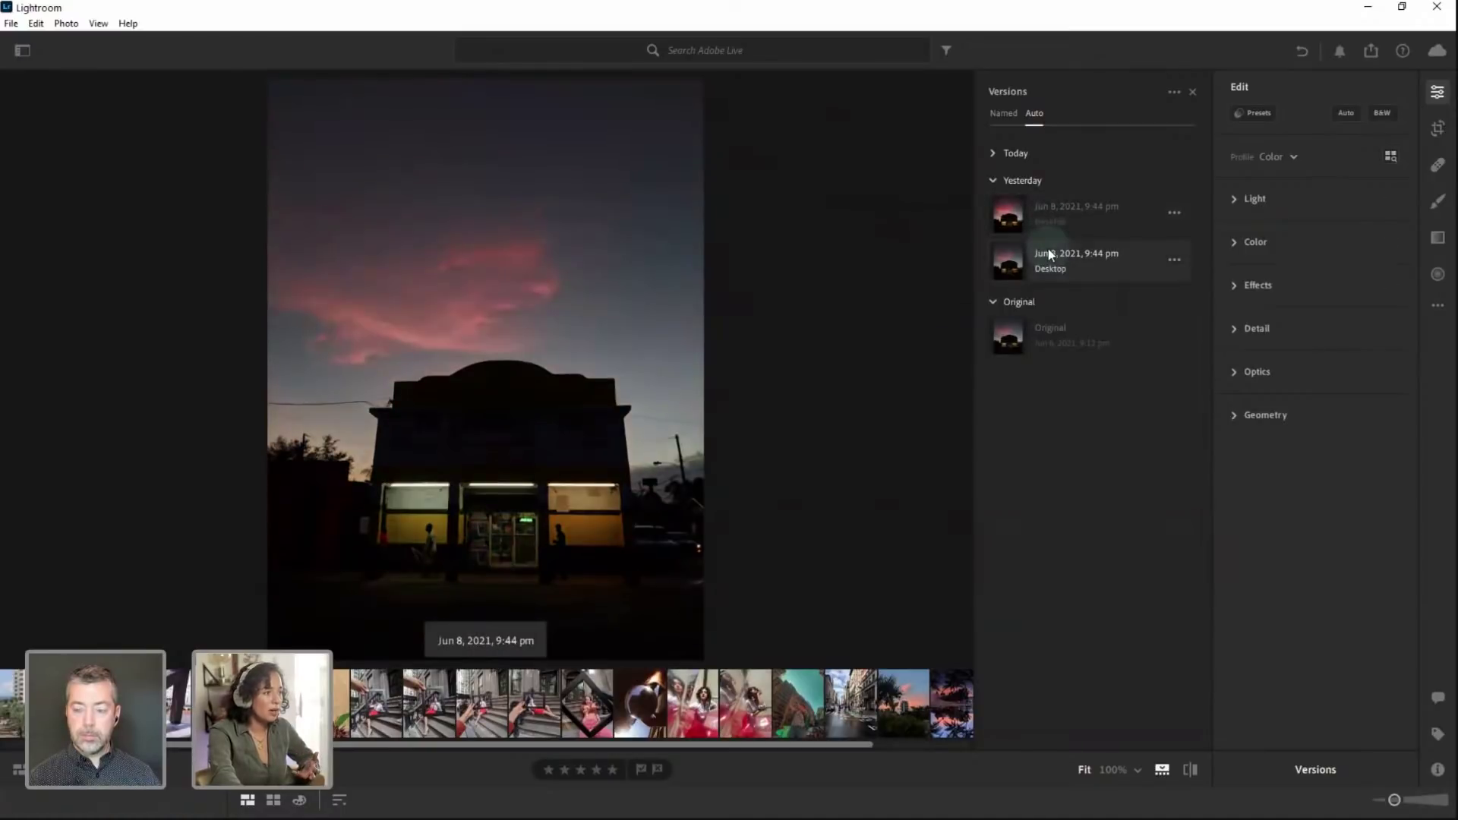
click(1021, 222)
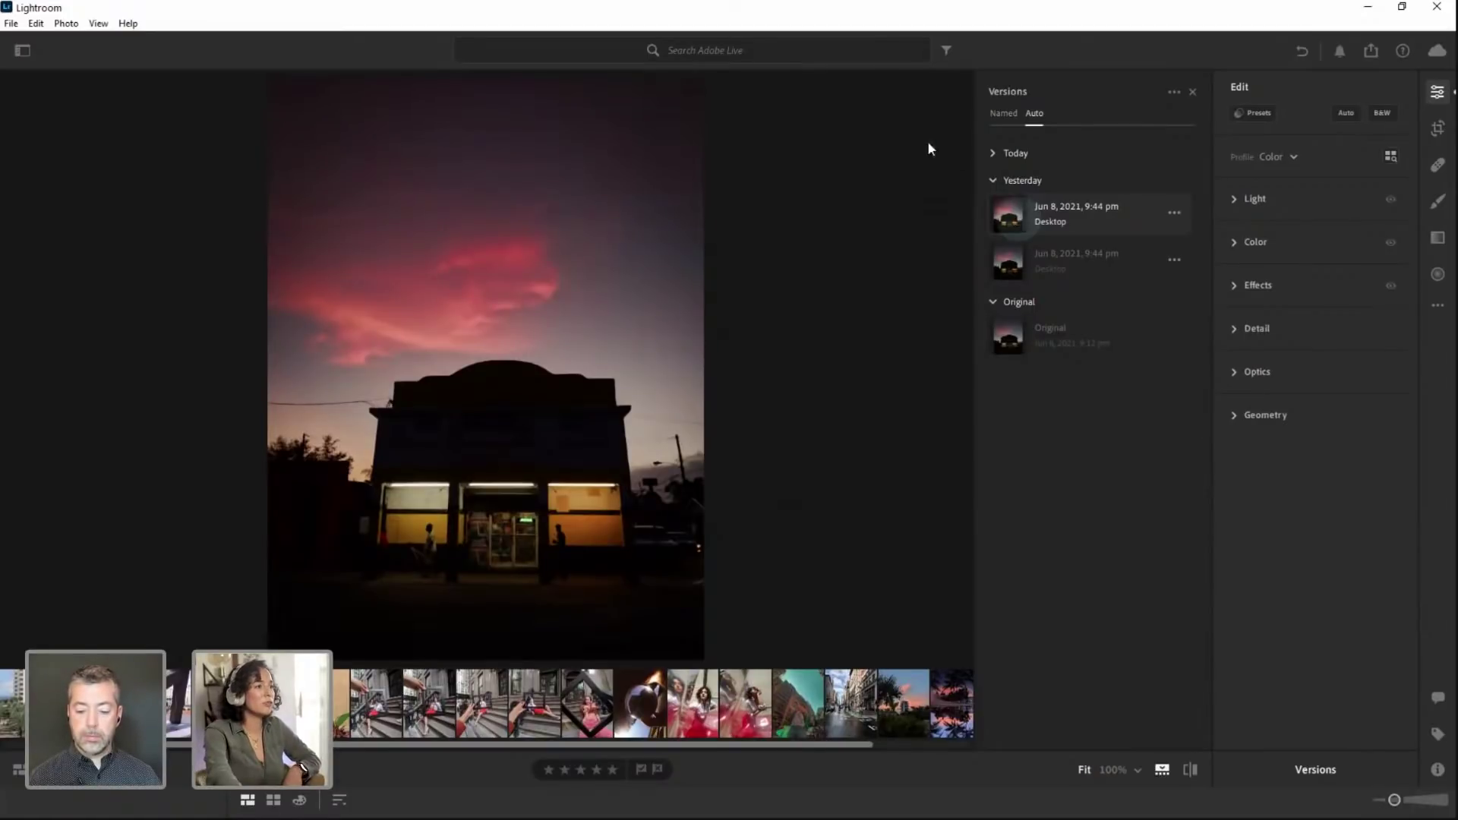
click(992, 180)
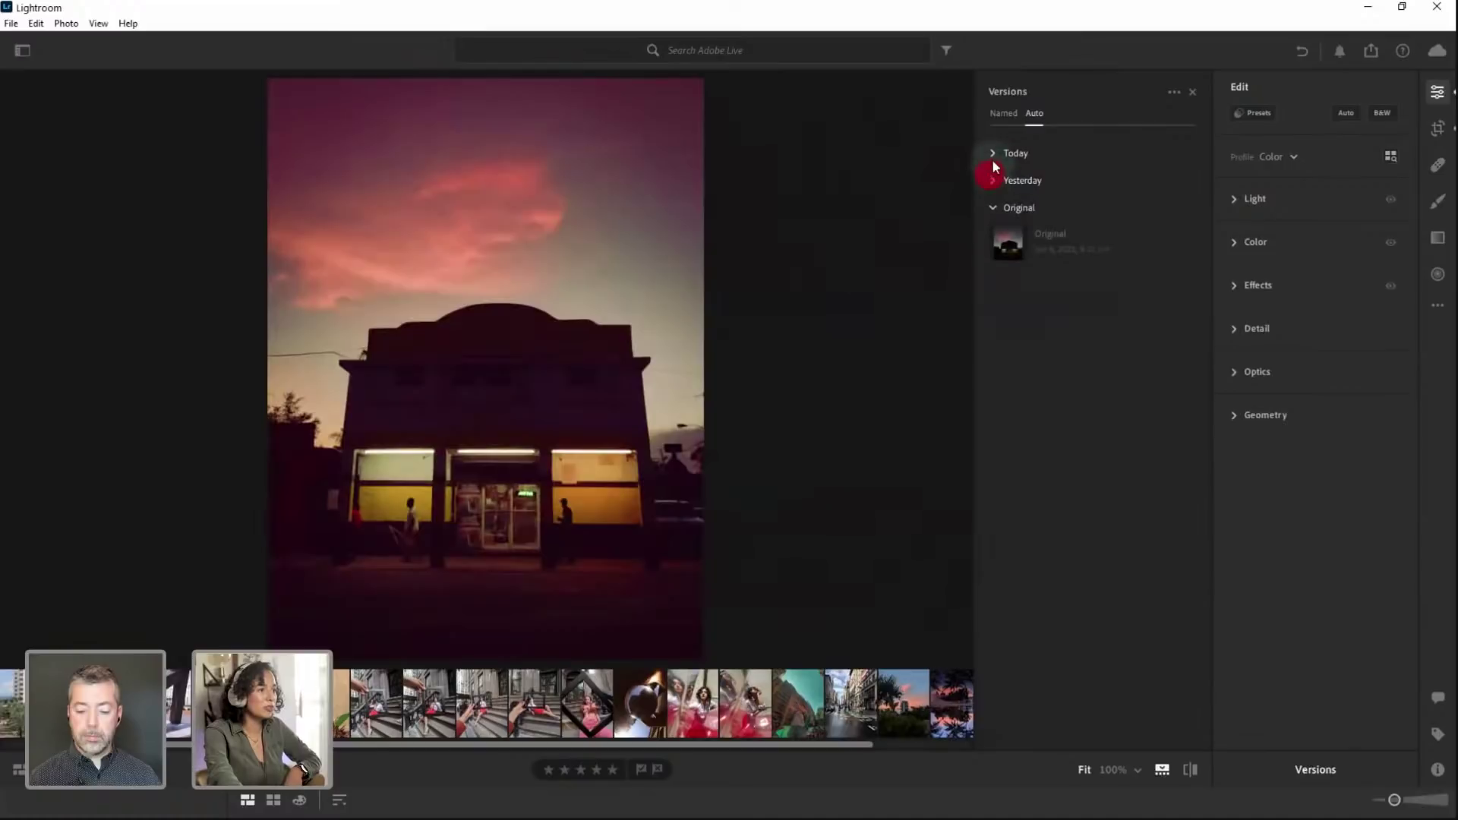
click(1001, 115)
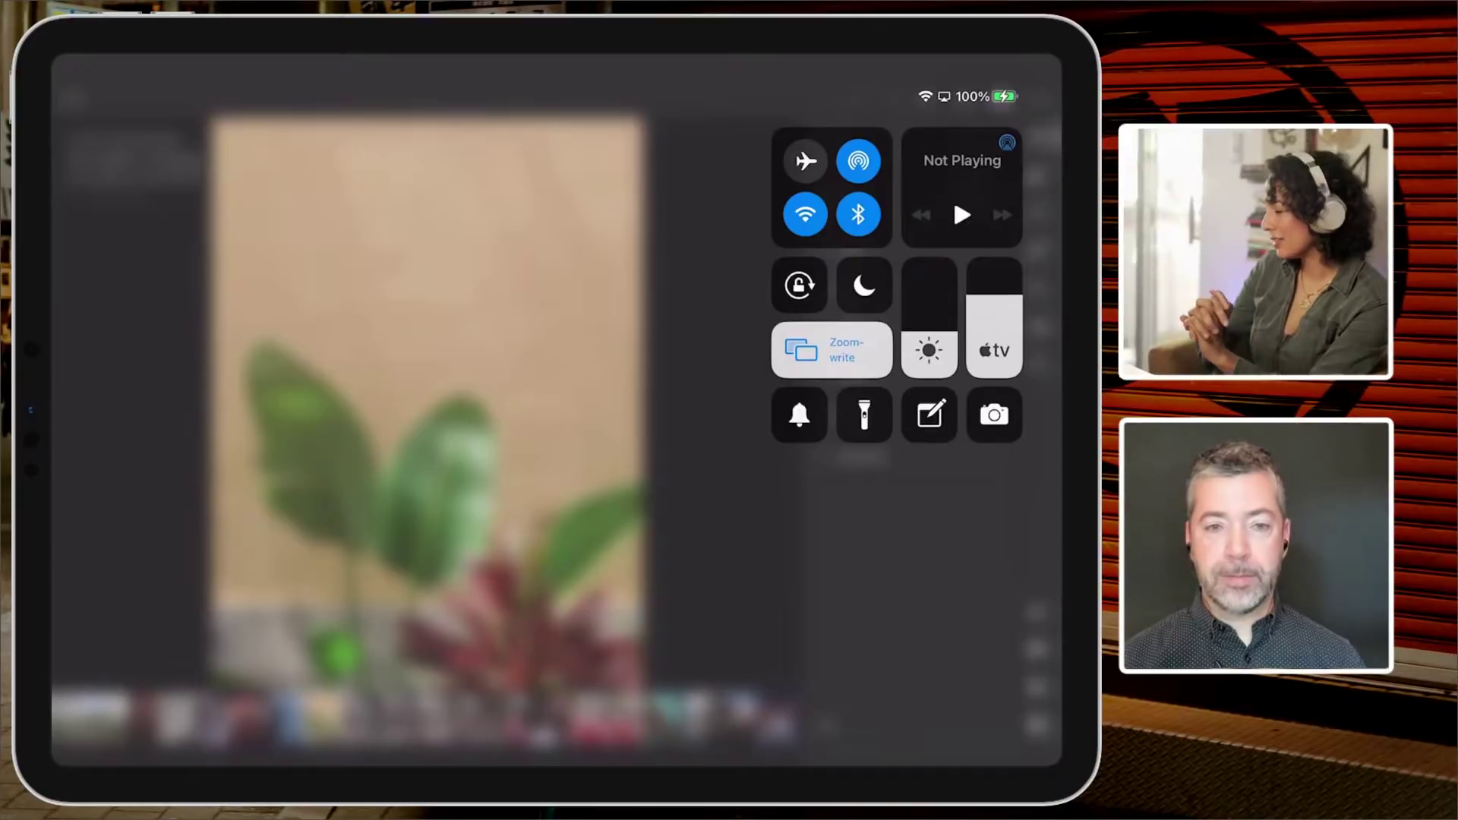
Switch to the iPad, check and dismiss its Screen Mirroring options, and bring the storefront photo back into view
click(832, 349)
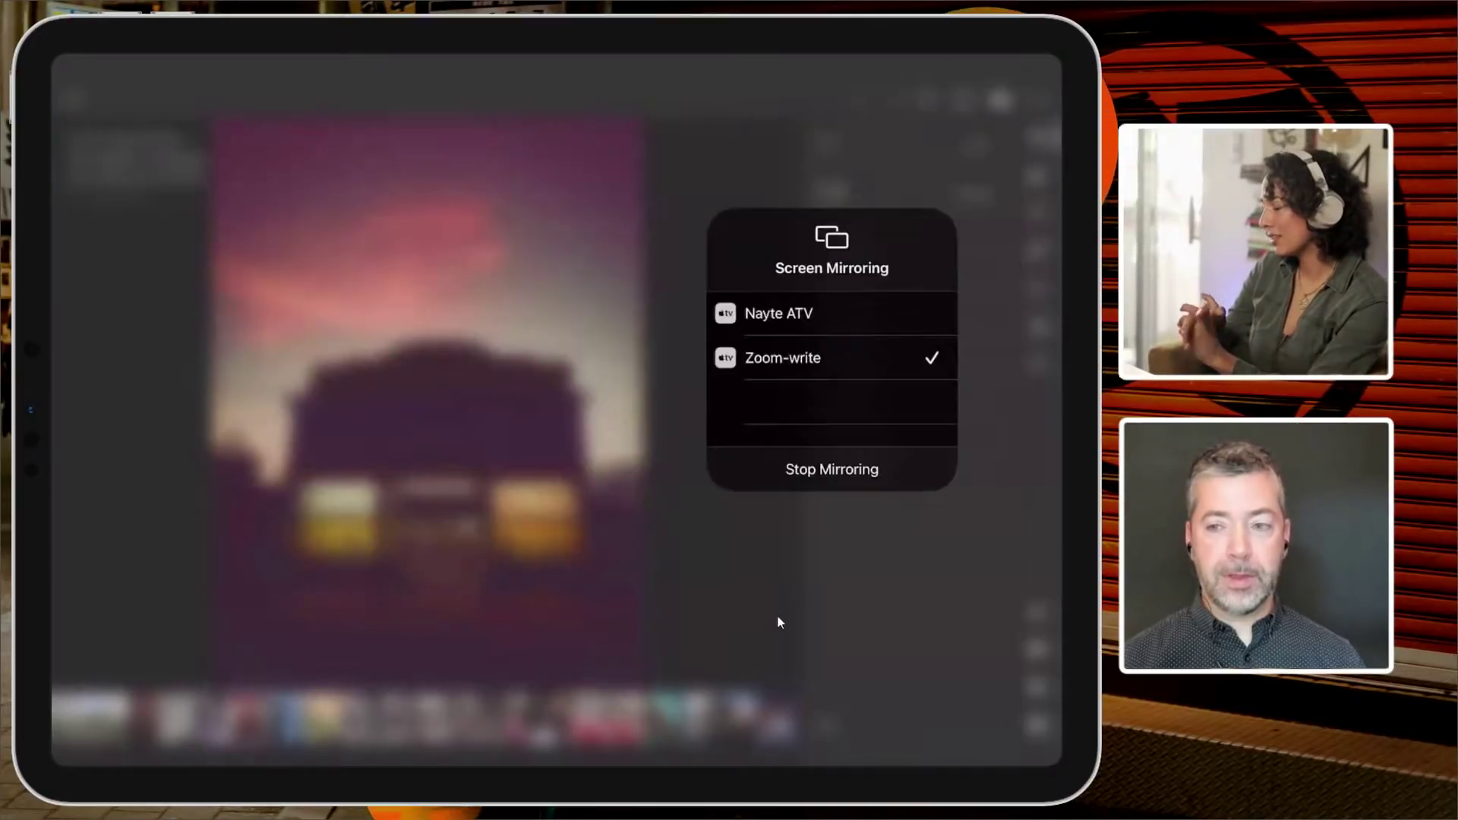
click(777, 613)
click(777, 614)
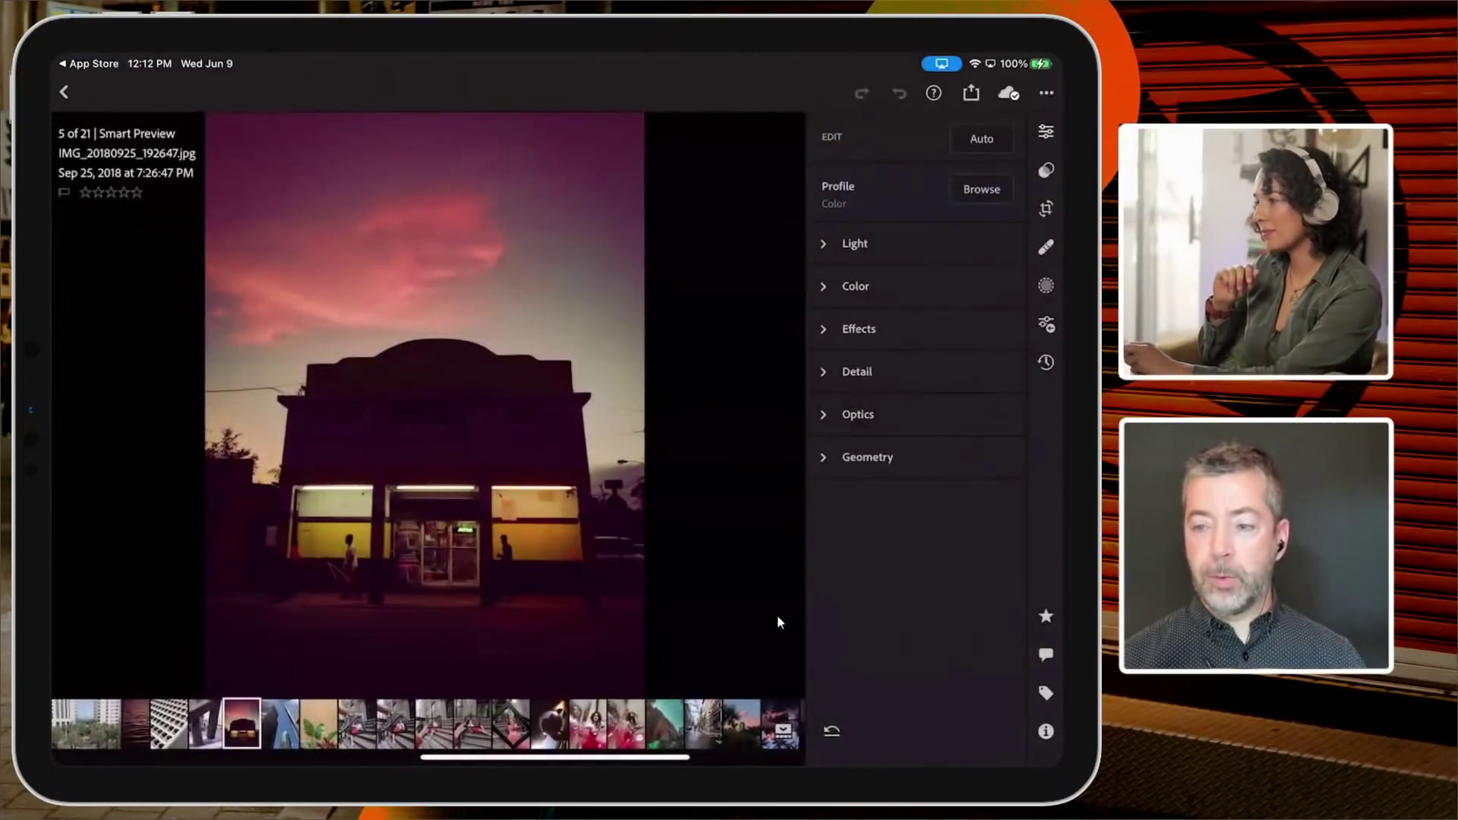
drag(608, 548, 448, 532)
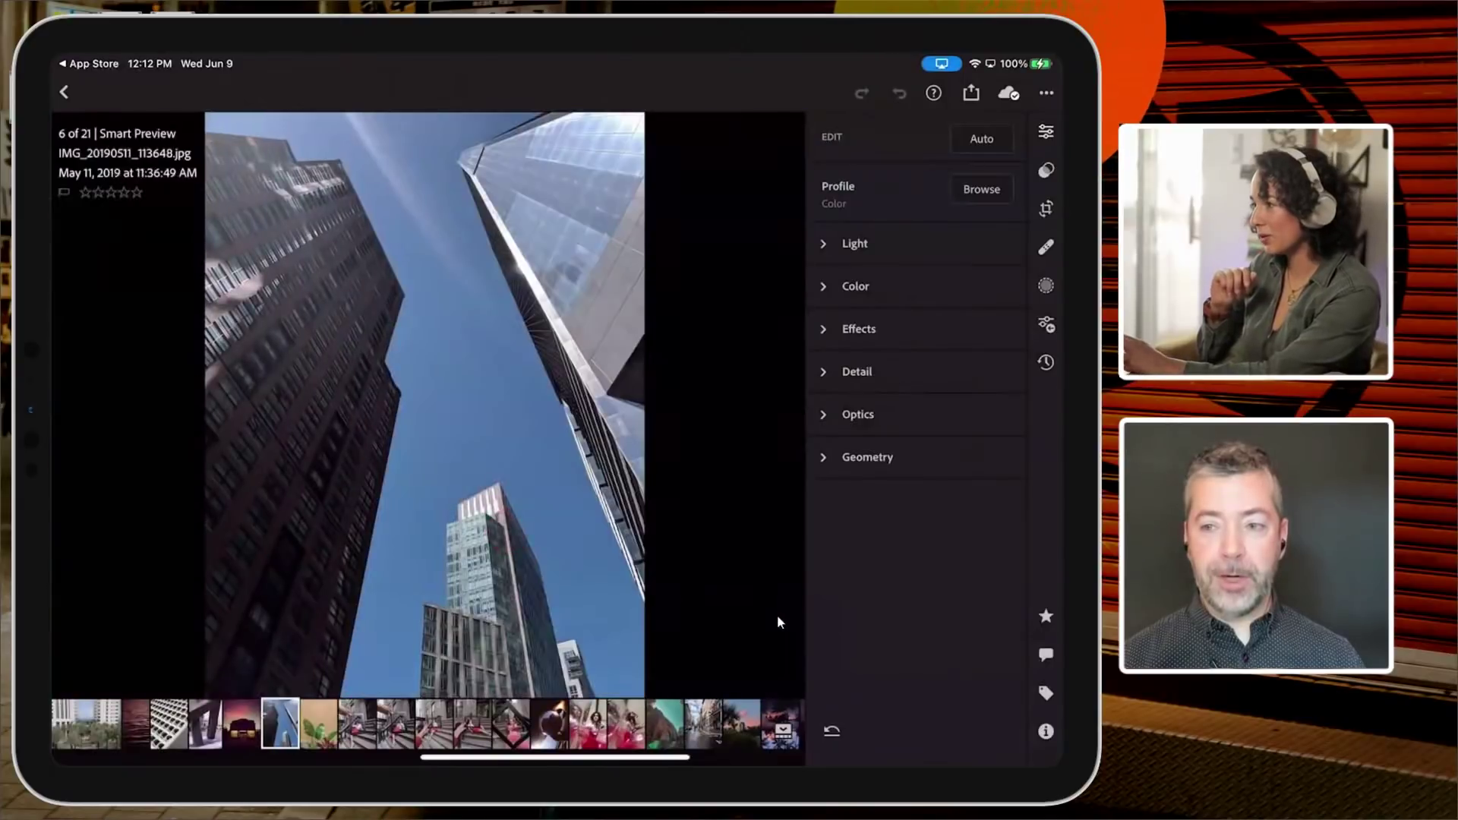
key(Left)
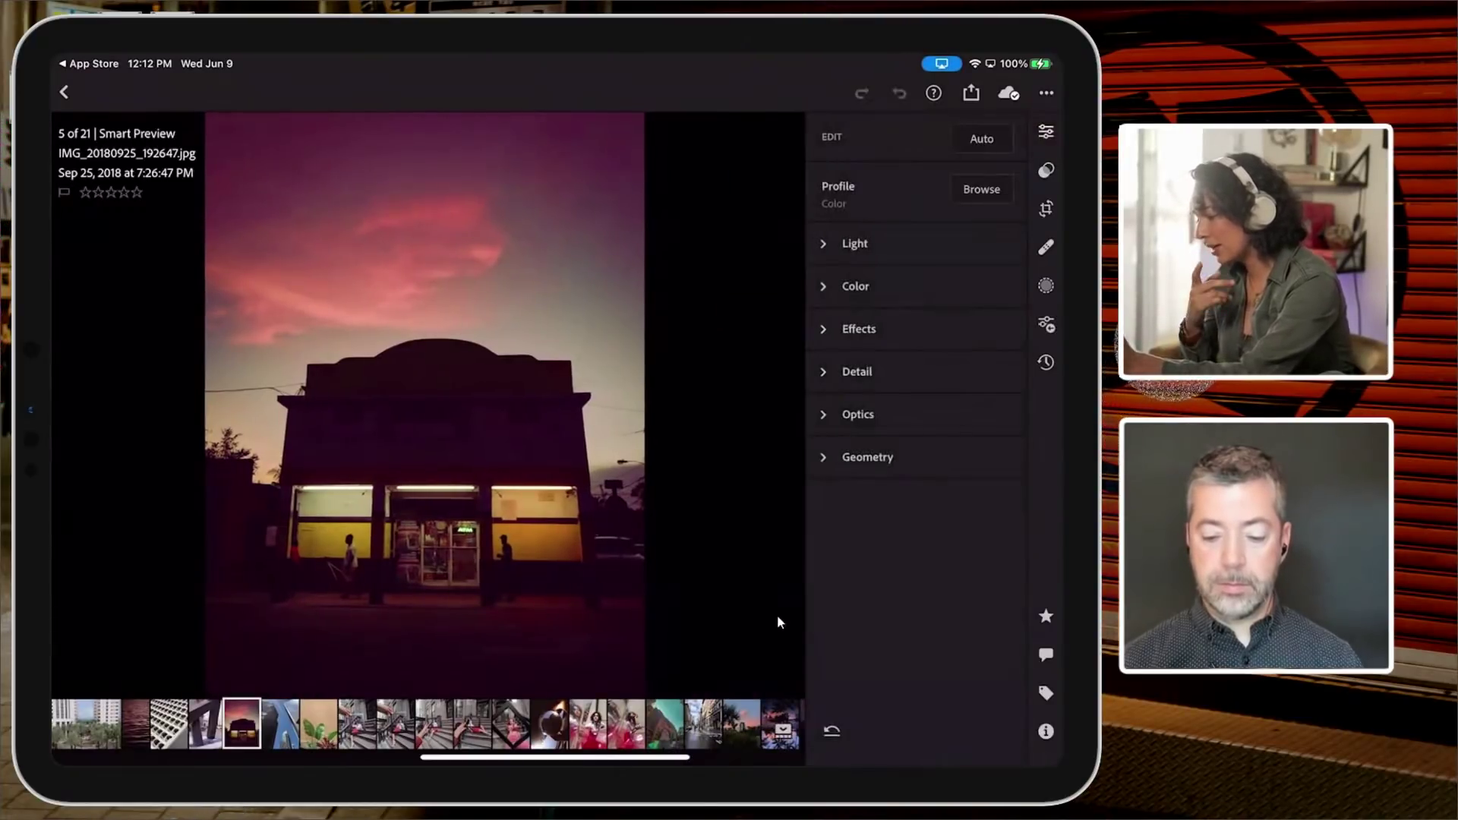
Show the storefront photo's file information and its named versions on the iPad, toggling the version list off and on
key(i)
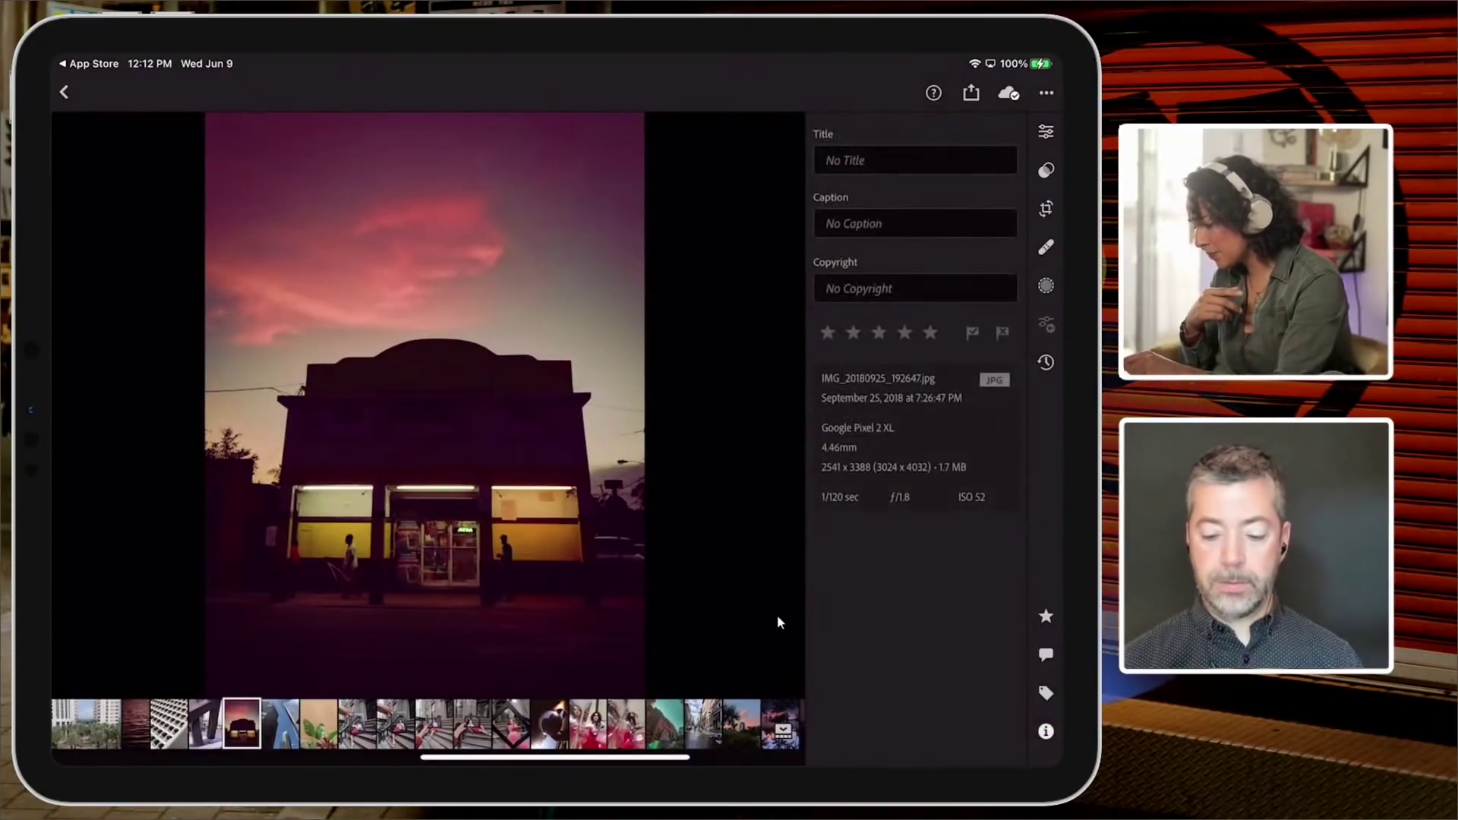
key(v)
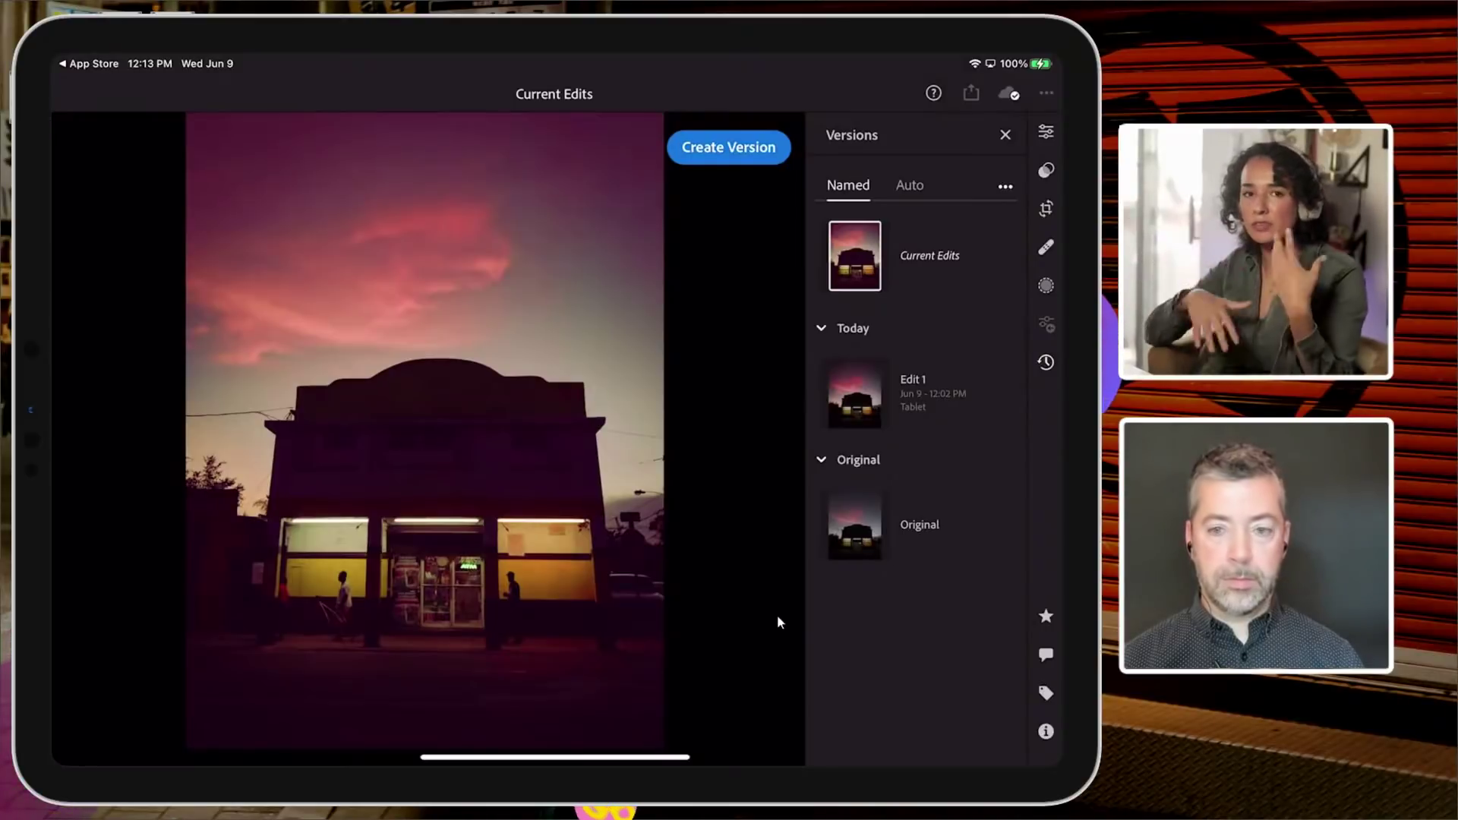
click(1046, 362)
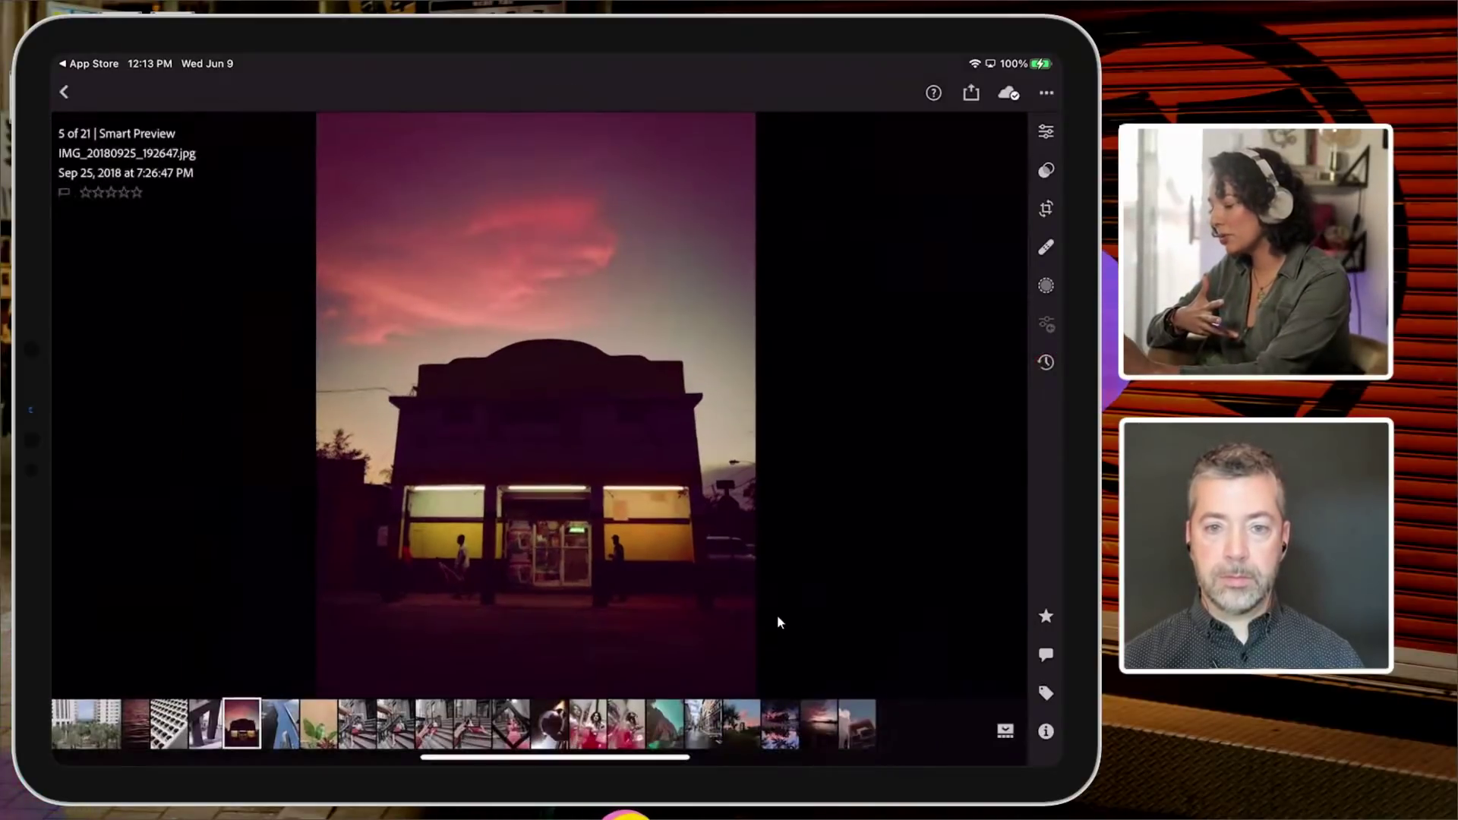
click(1045, 362)
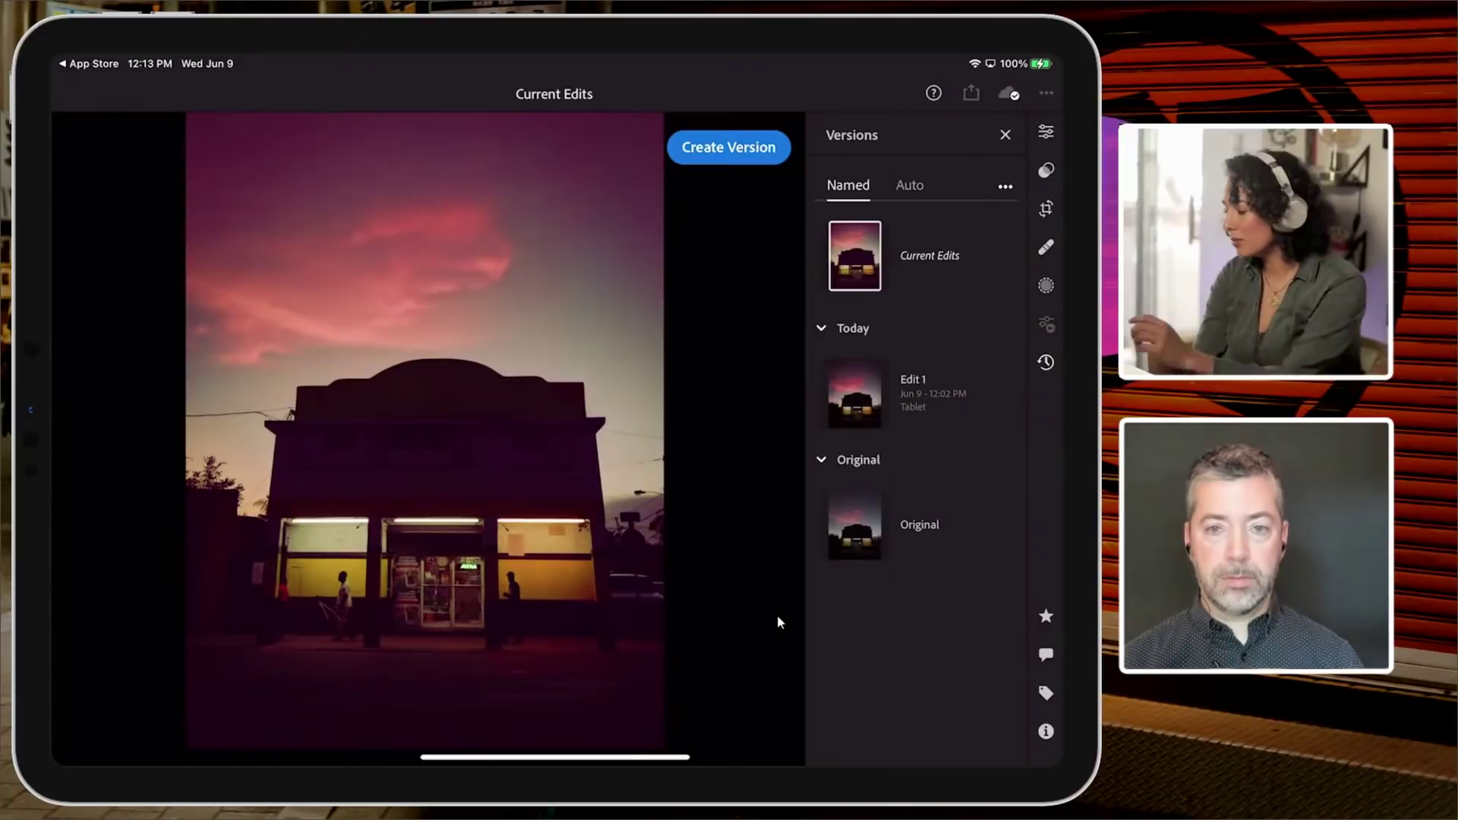
click(1046, 362)
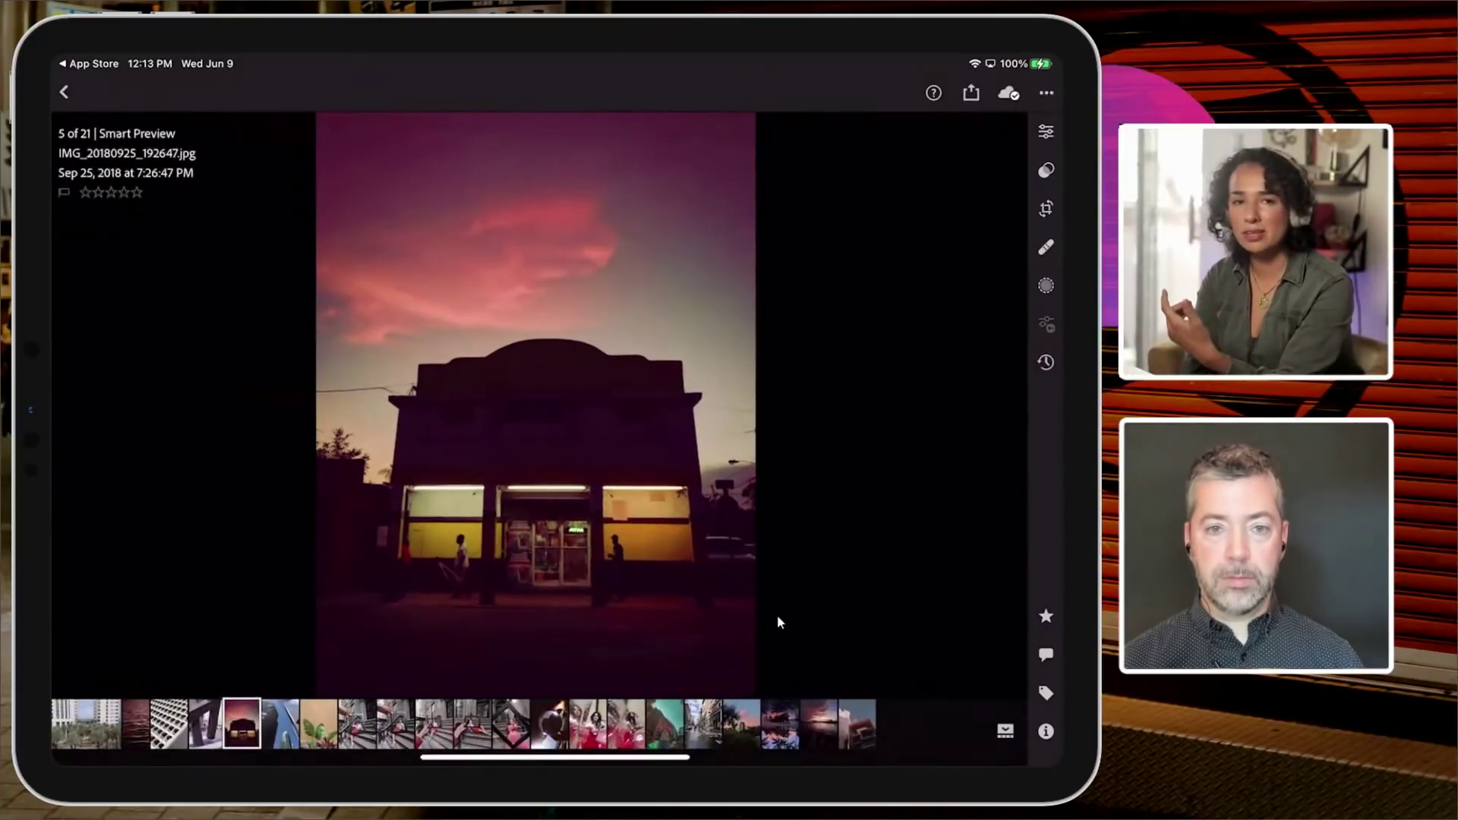
click(1046, 363)
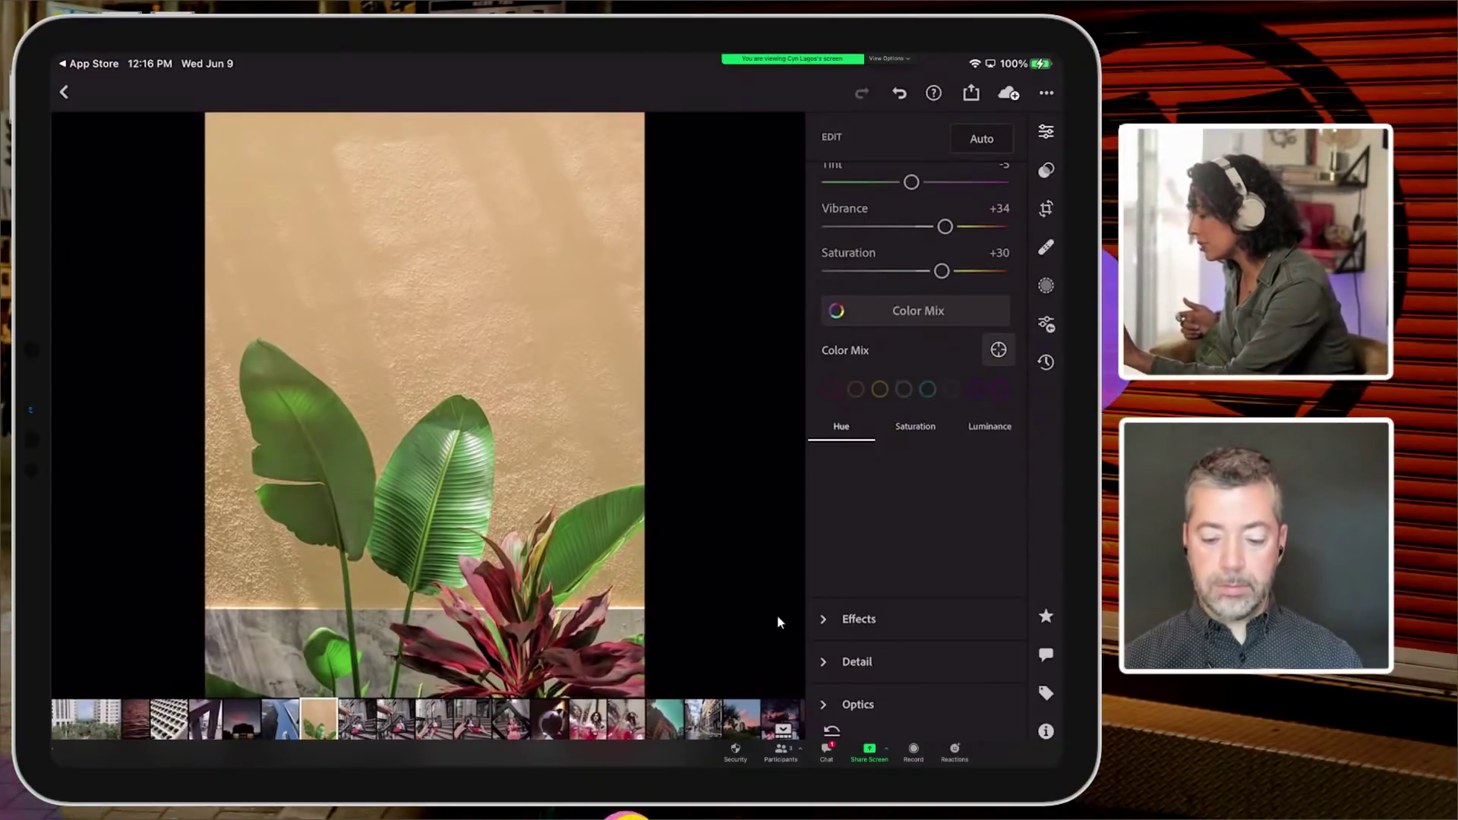
Target the plant photo's wall in Color Mix, trying Orange hue -24 and +26, then leave it slightly redder and raise its saturation slightly
drag(535, 292, 382, 293)
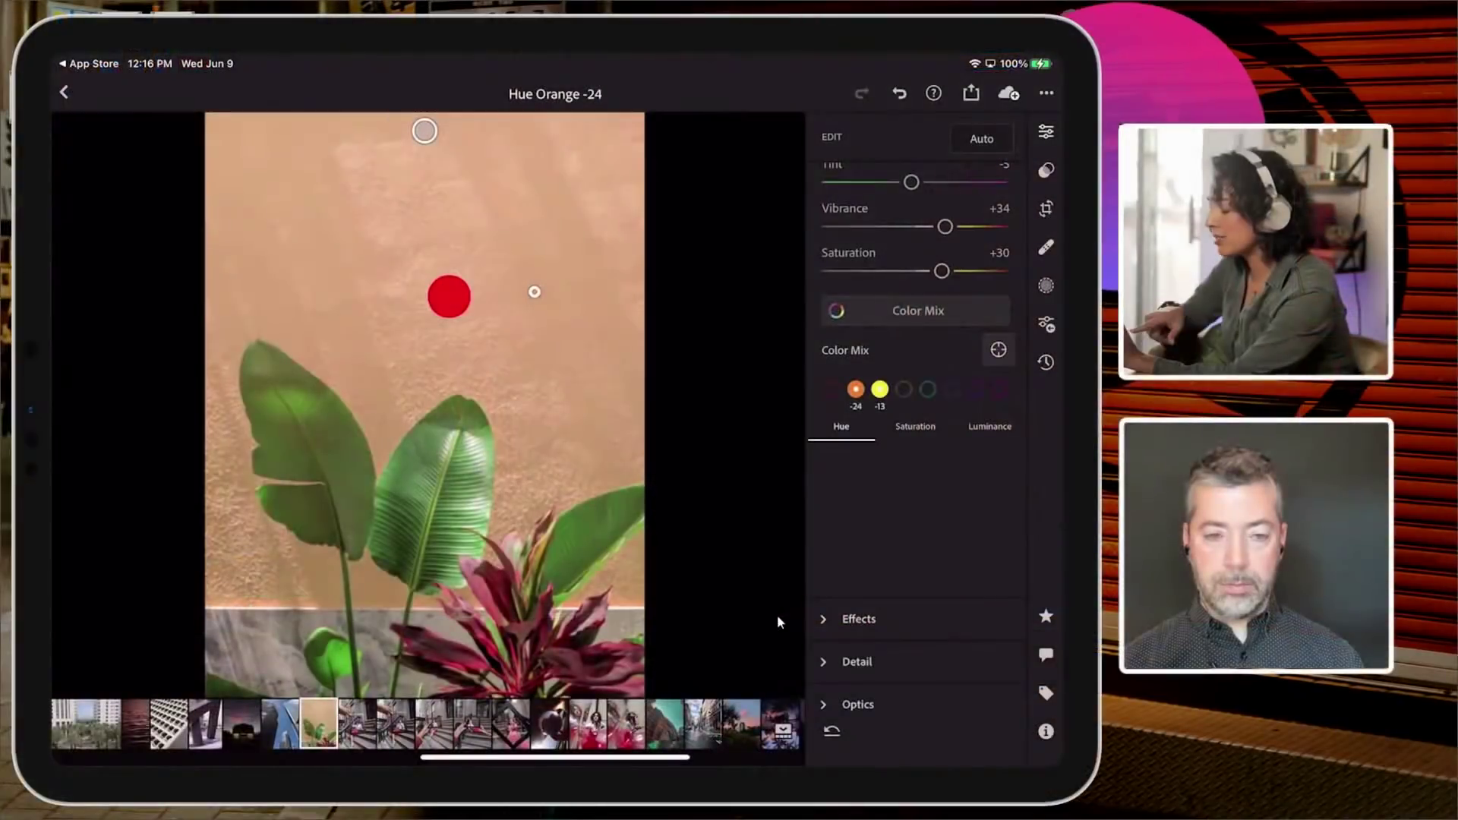
drag(449, 296, 551, 293)
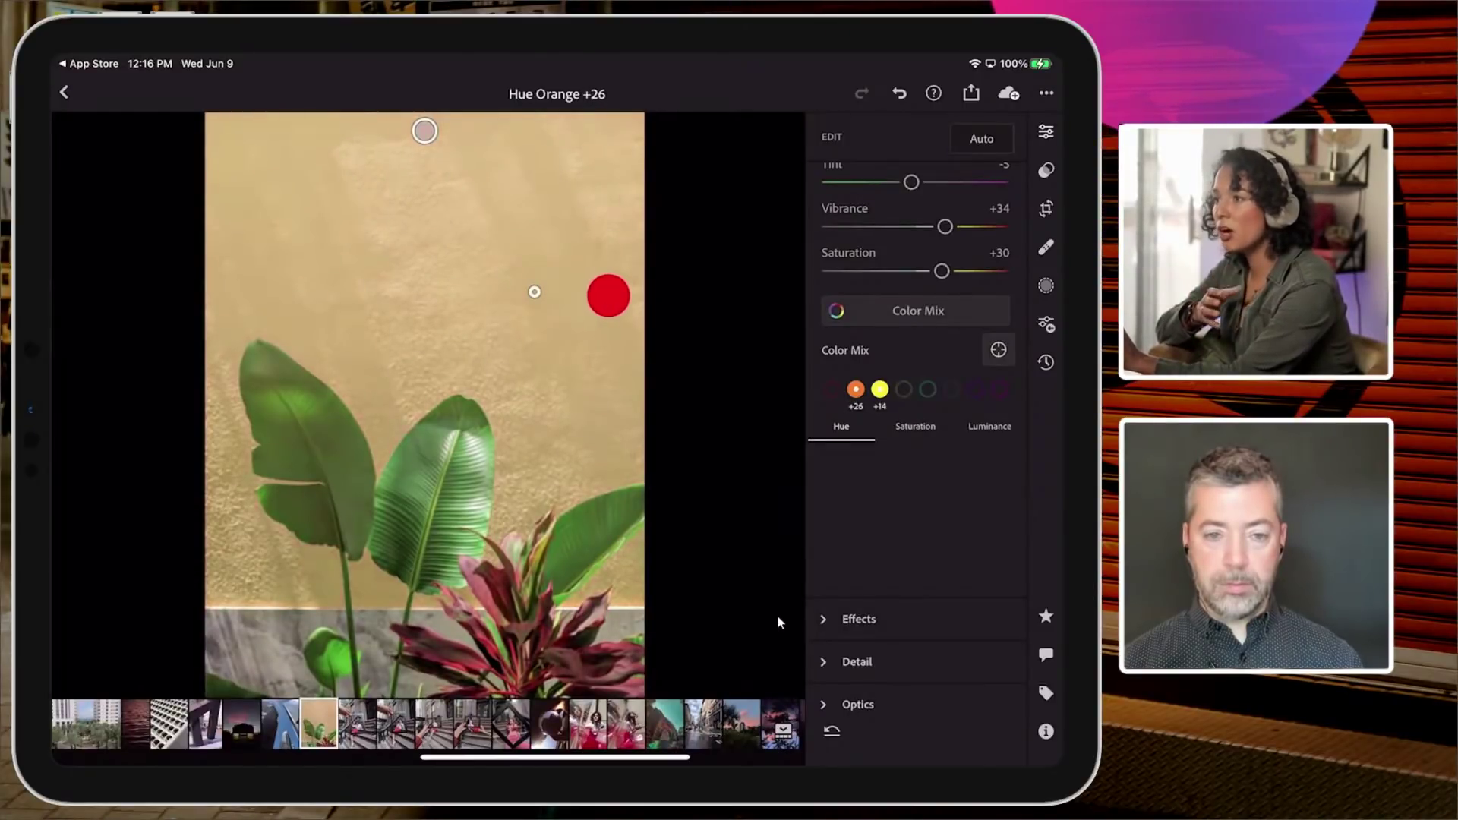
drag(609, 295, 529, 337)
drag(530, 389, 466, 296)
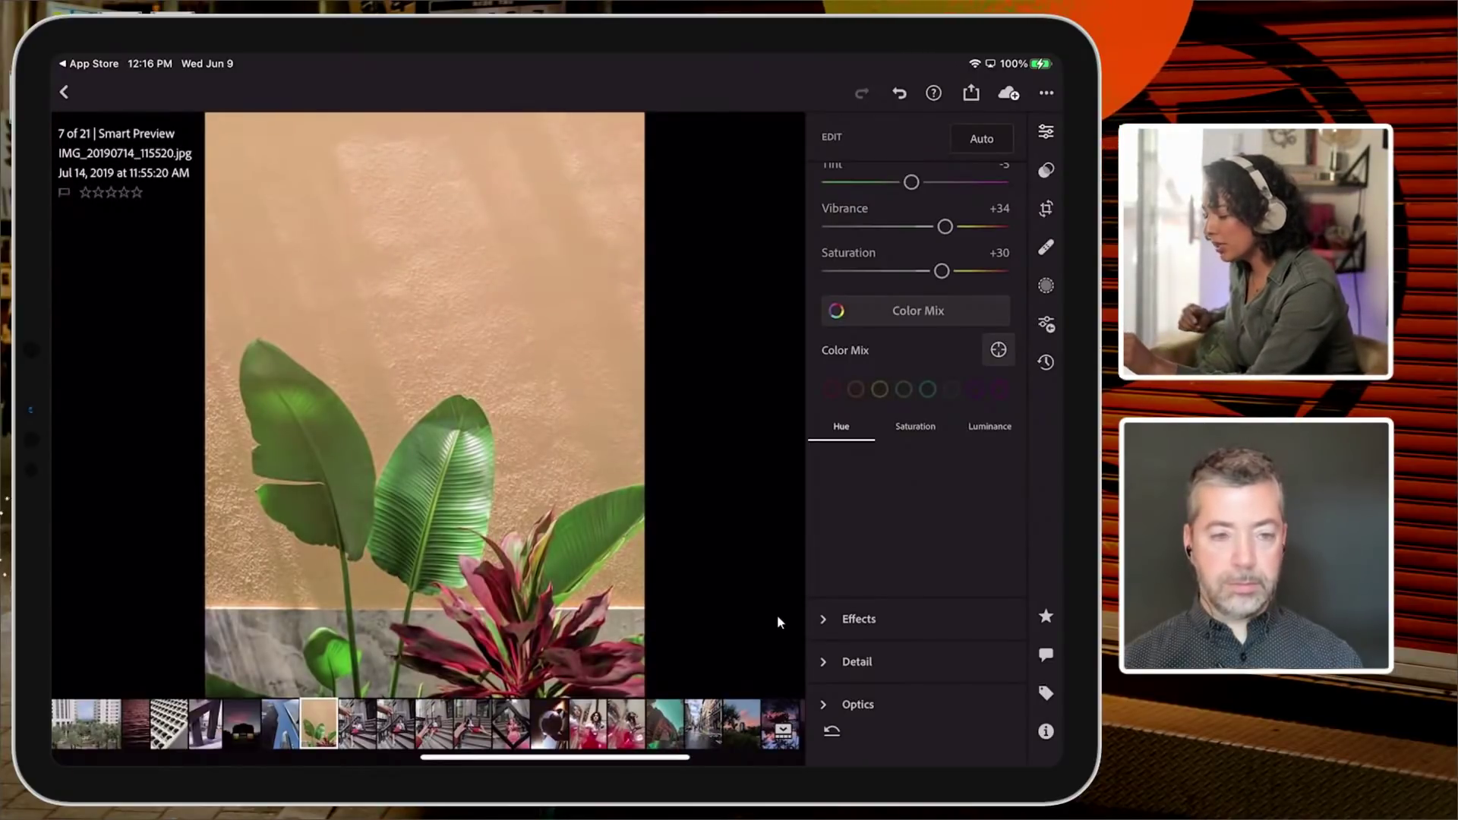
click(915, 427)
mouse_move(503, 314)
mouse_down()
mouse_move(670, 307)
mouse_move(420, 289)
mouse_move(333, 308)
mouse_move(572, 311)
mouse_move(551, 312)
mouse_up()
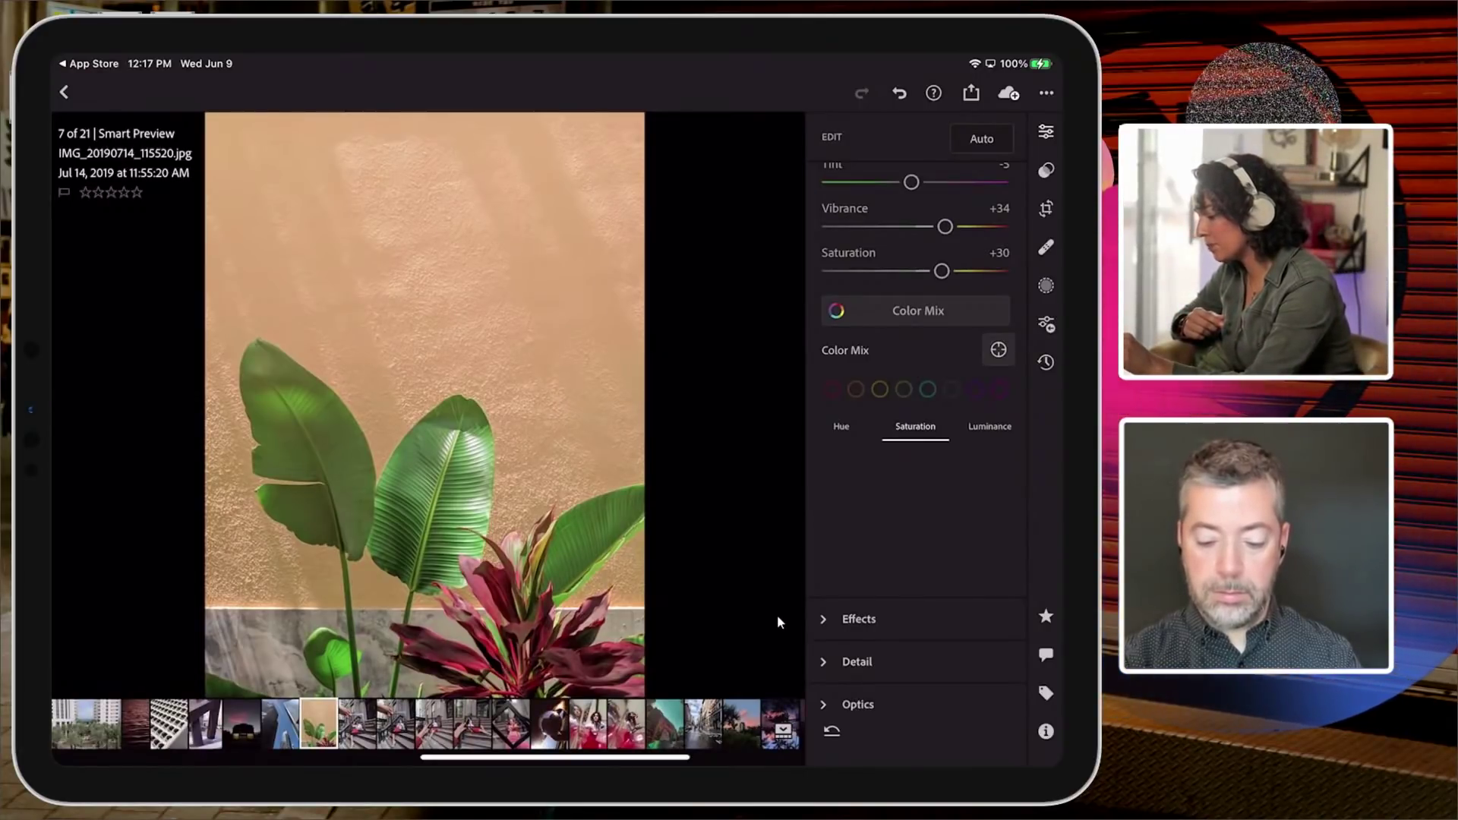
Target the hue of the green leaf and the red plant directly on the photo in Color Mix
click(842, 427)
drag(460, 489, 461, 489)
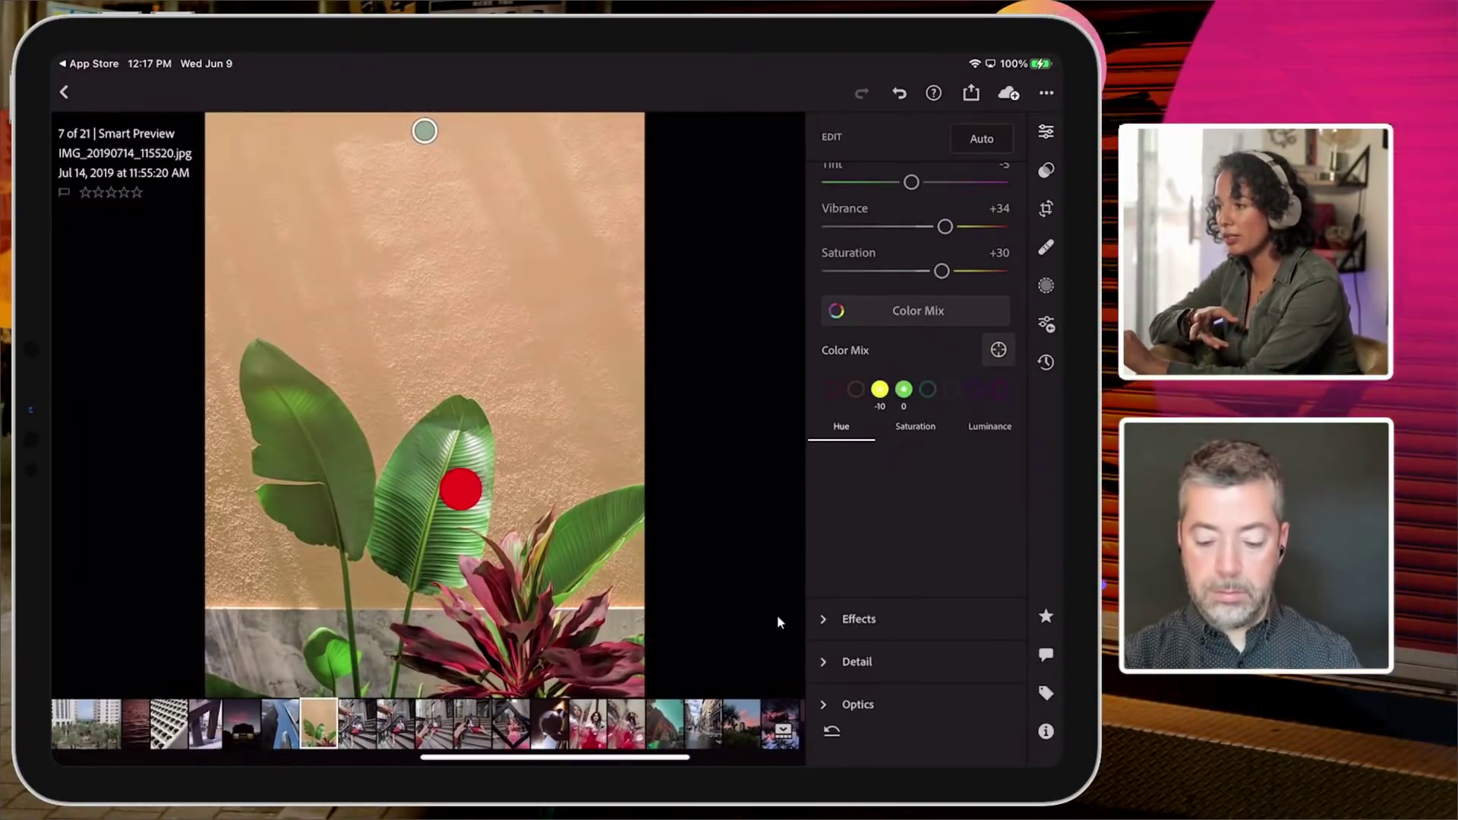
drag(500, 590, 499, 591)
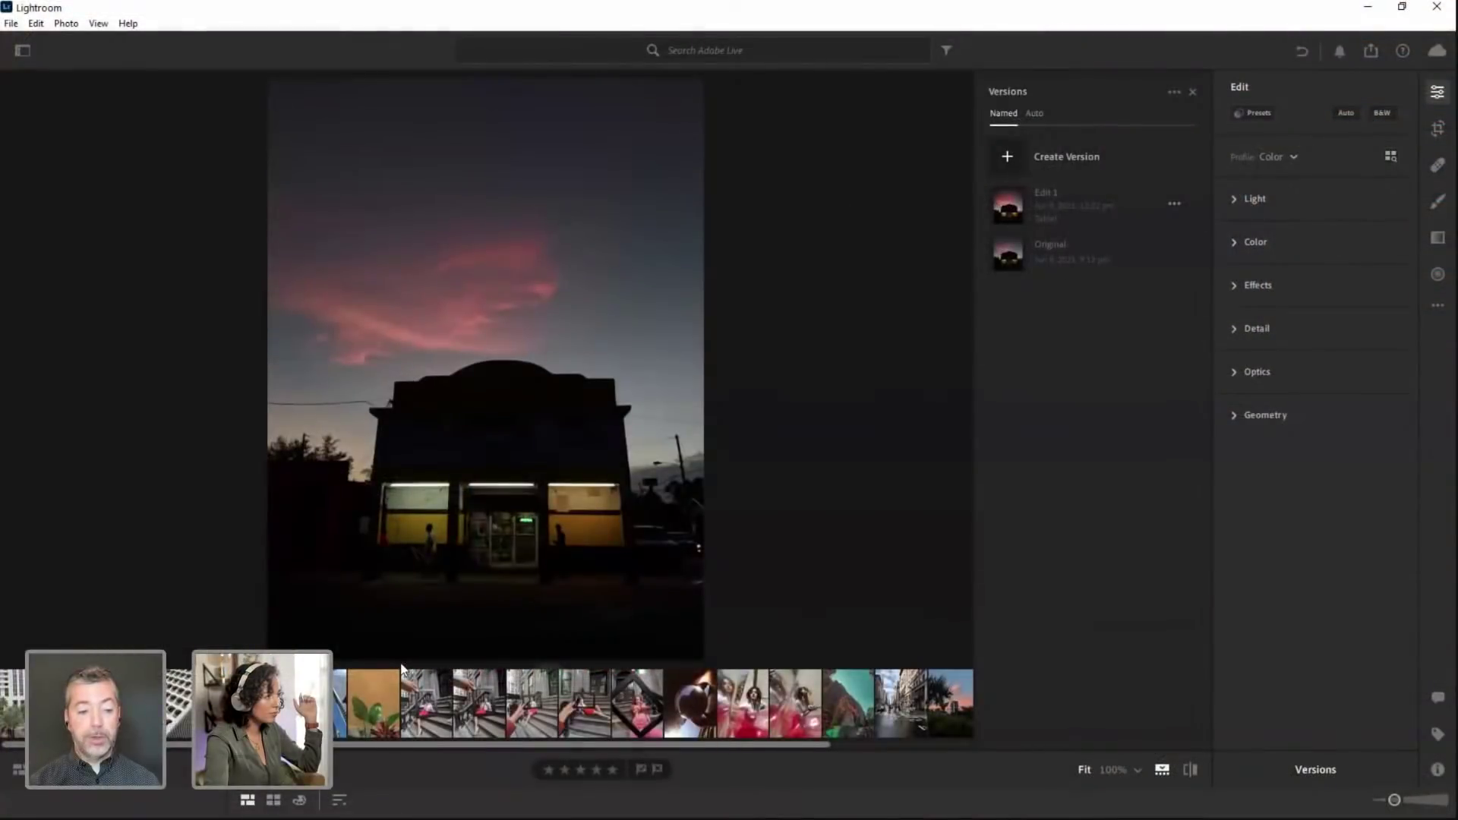
Switch to desktop Lightroom, show the skyscraper photo and activate the Color Mixer's targeted adjustment tool in the Color settings
click(265, 339)
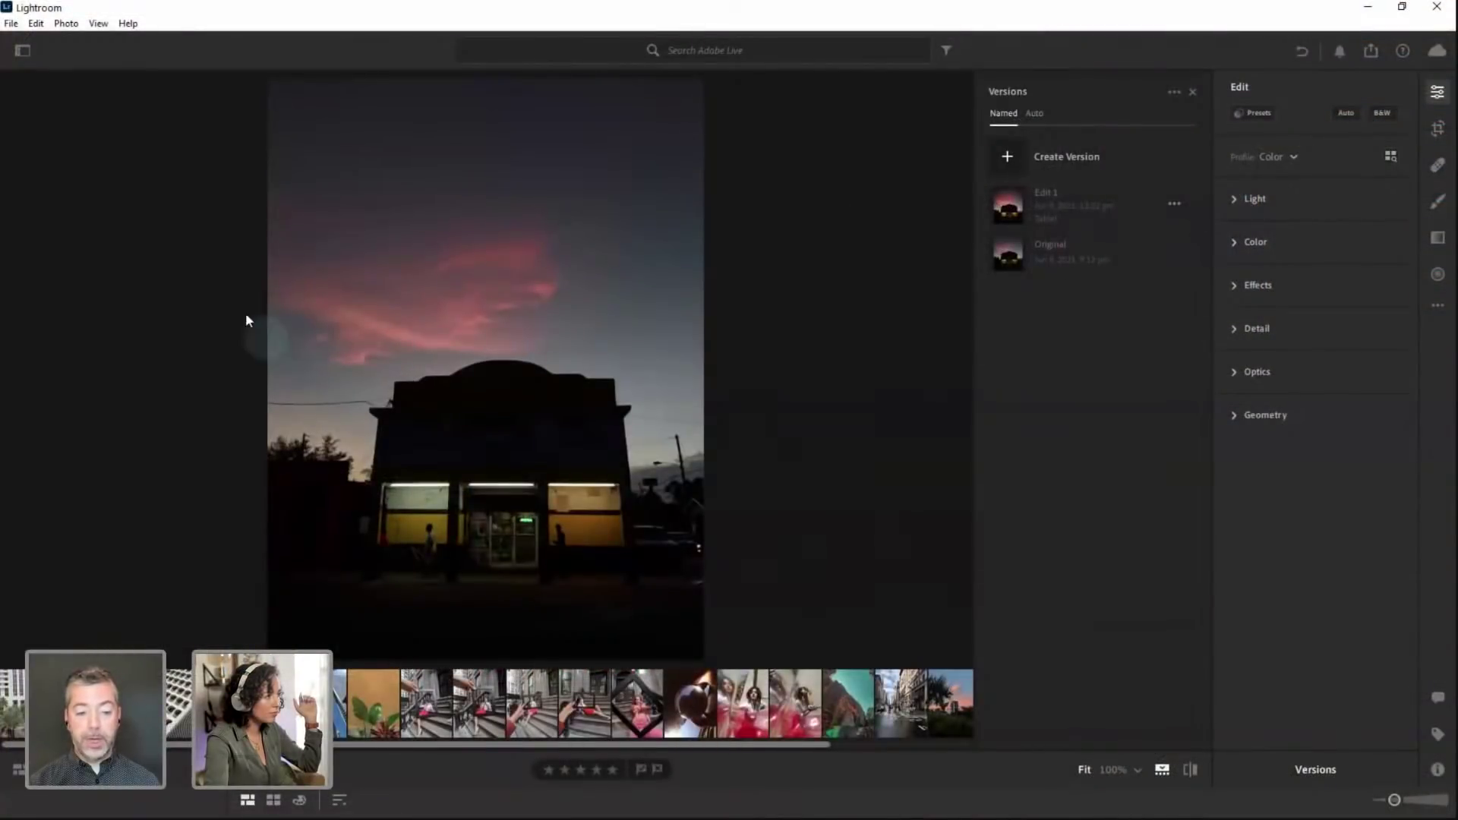
click(242, 375)
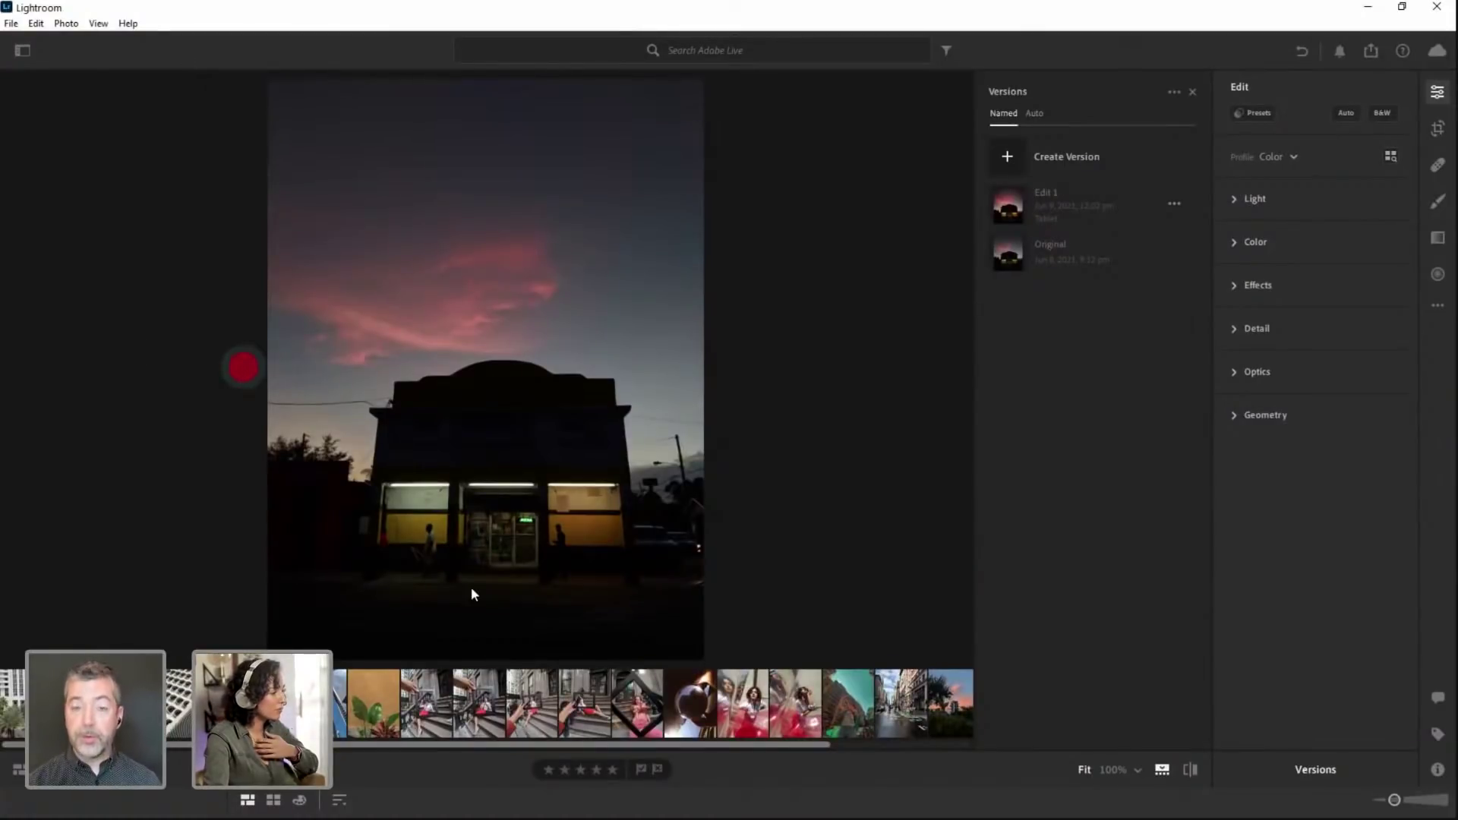
key(Left)
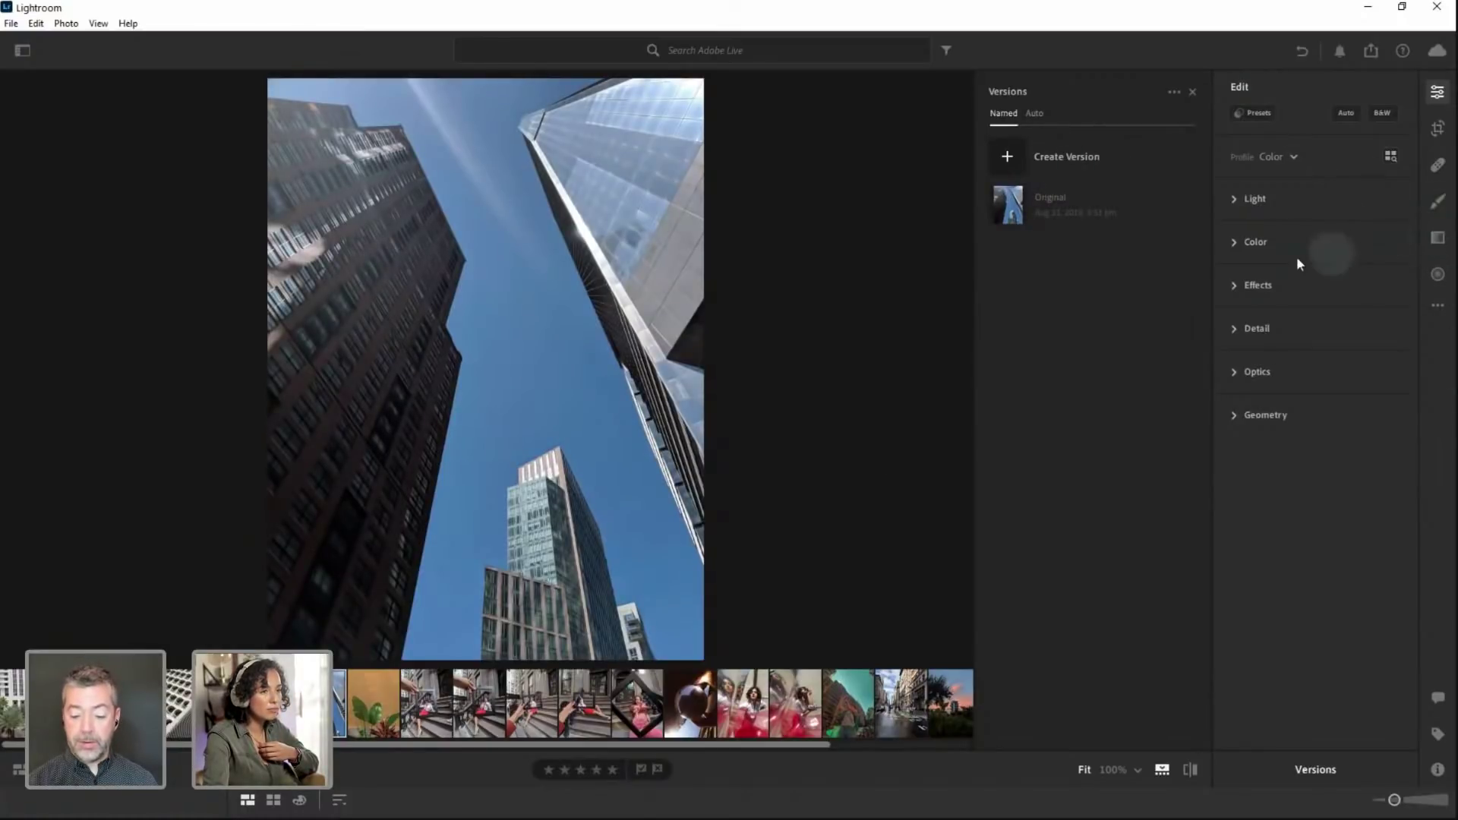
click(1238, 243)
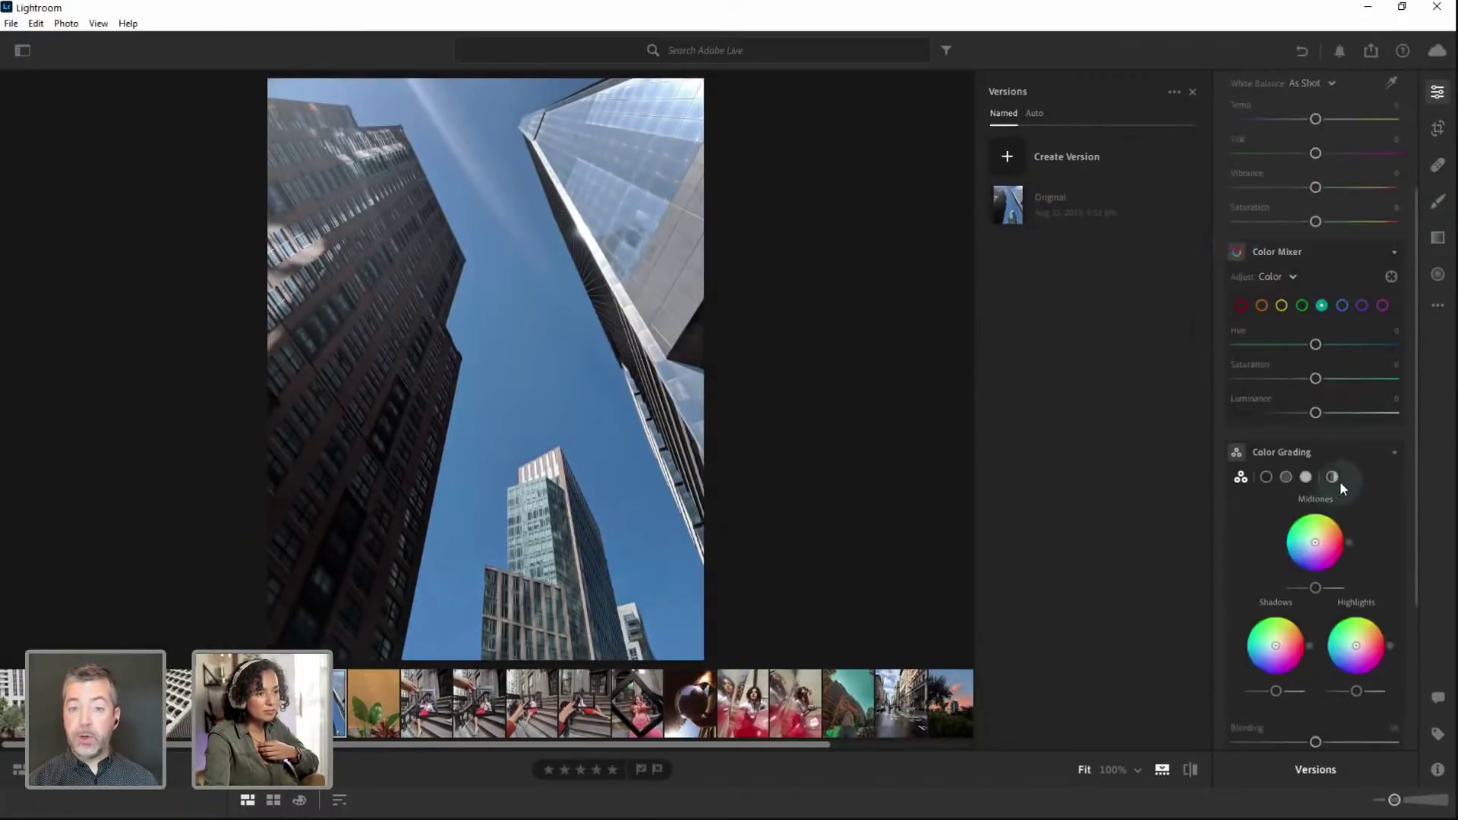
scroll(1345, 477, up, 3)
click(1389, 450)
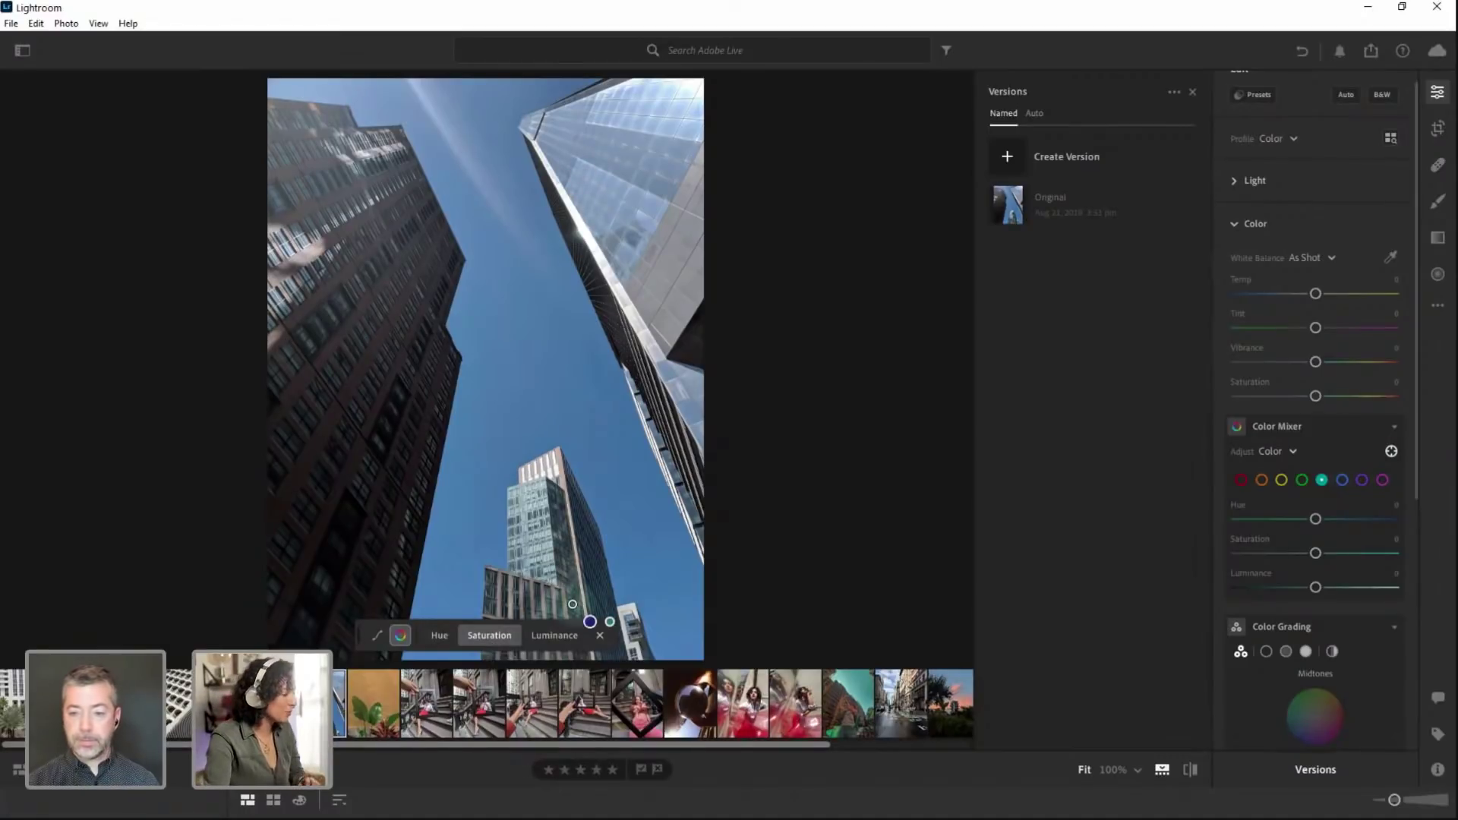
Switch to Lightroom on the web, open the skyscraper photo from the Adobe Live album and load its editing tools
click(1373, 15)
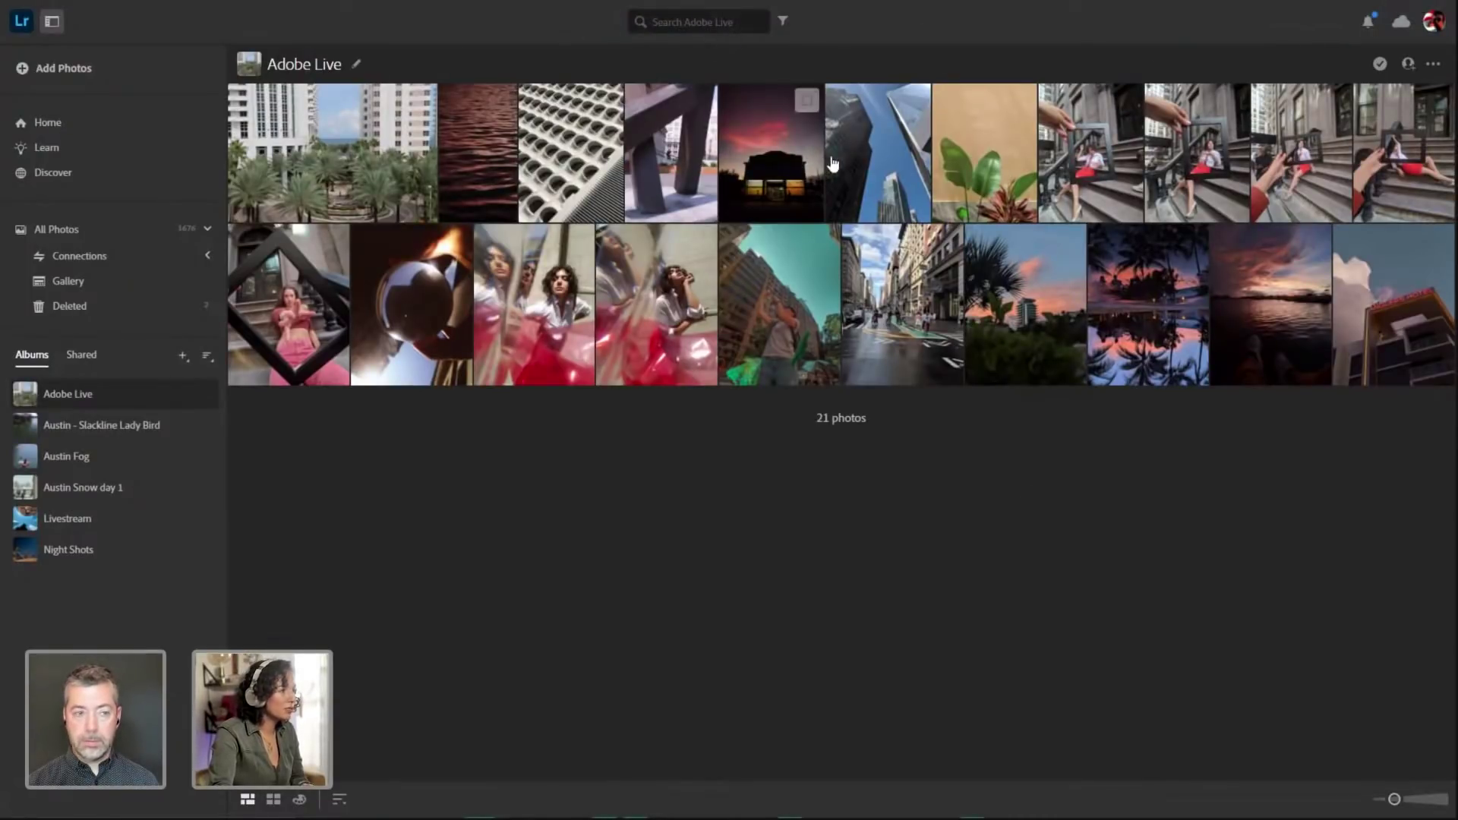
double_click(871, 154)
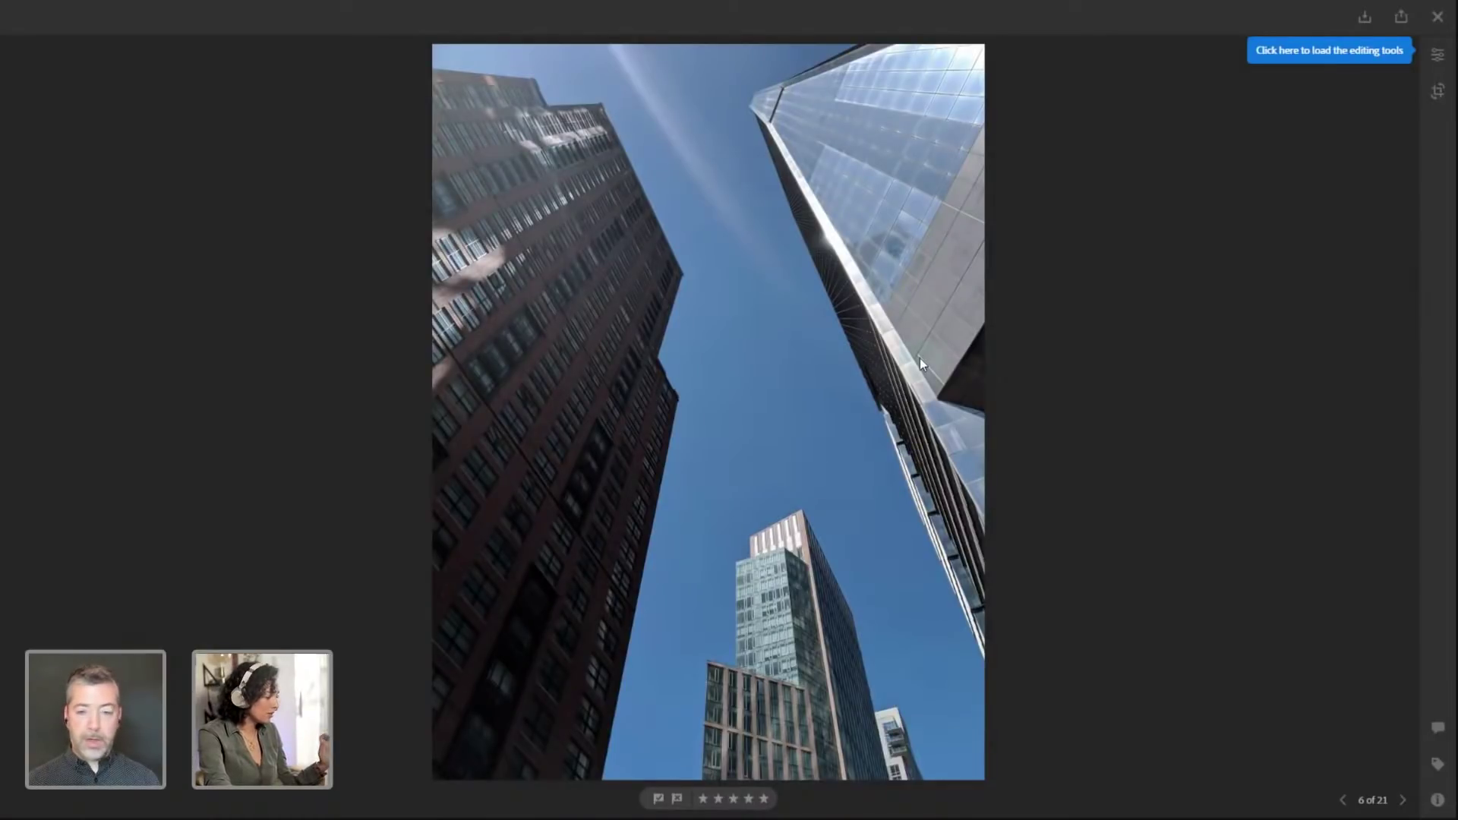
click(1438, 53)
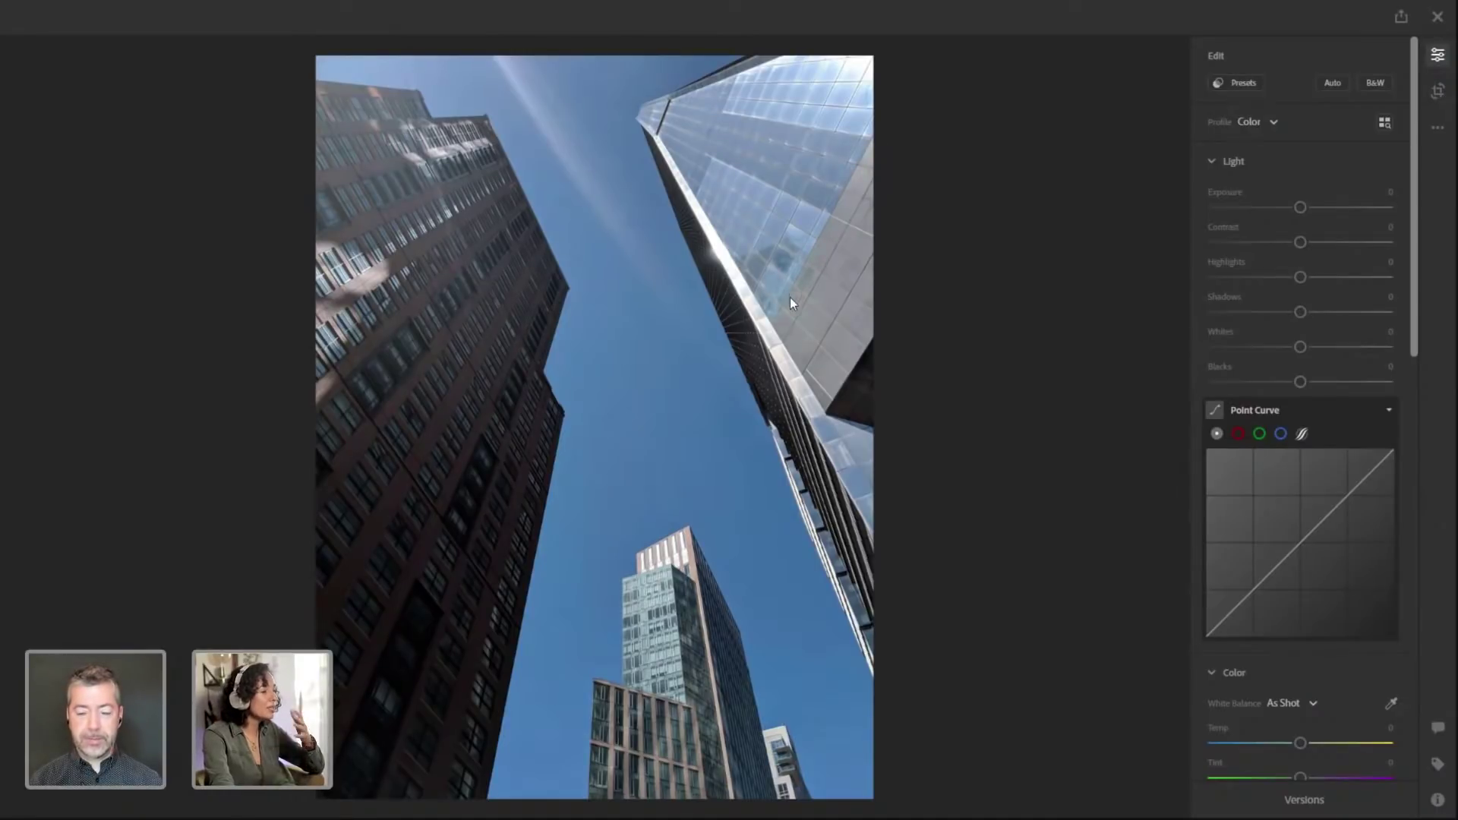
Collapse the Point Curve and review the available Color Mixer, Color Grading, Effects and Optics controls
click(1390, 412)
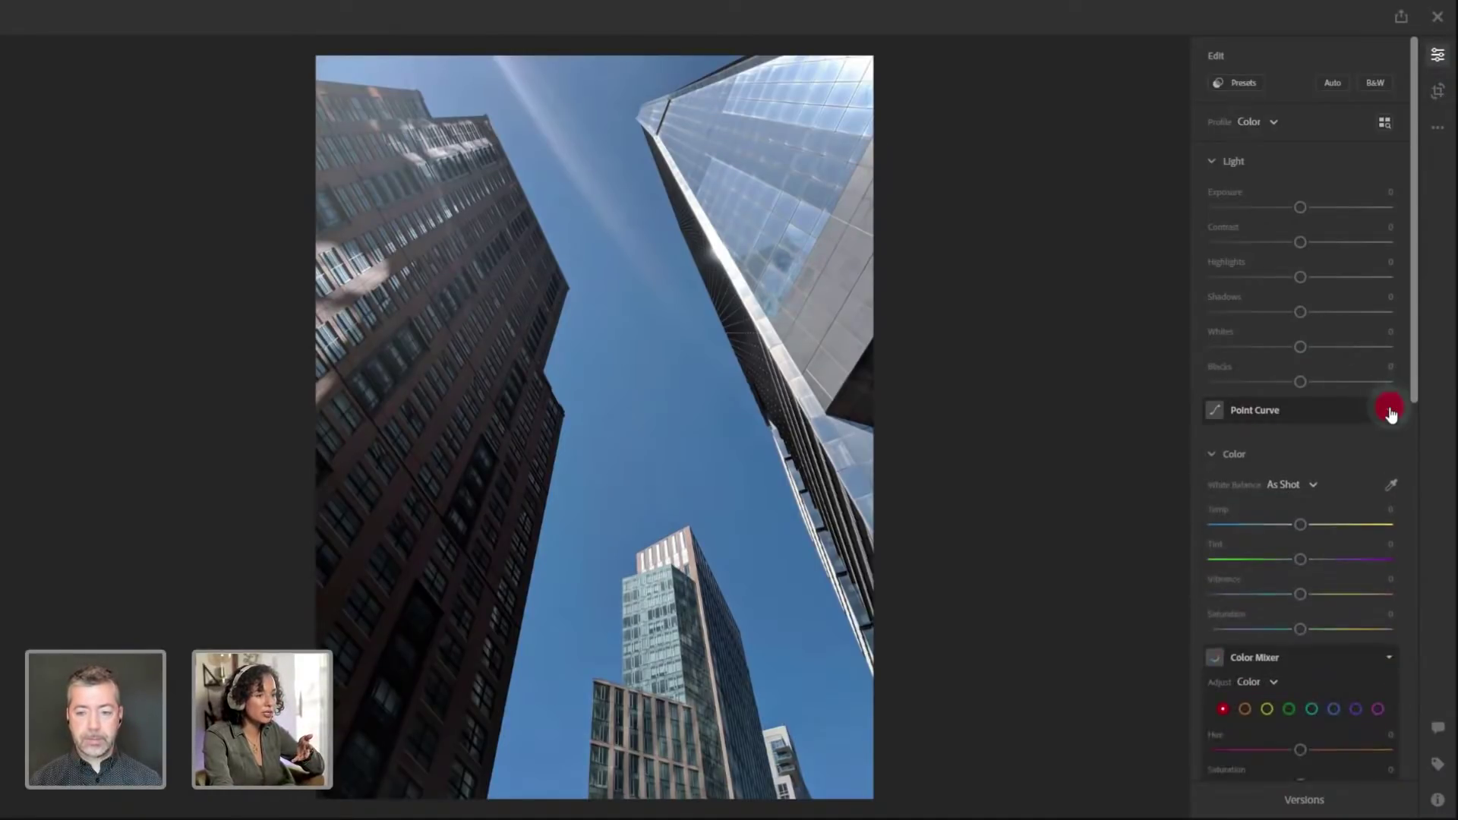
scroll(1301, 686, down, 2)
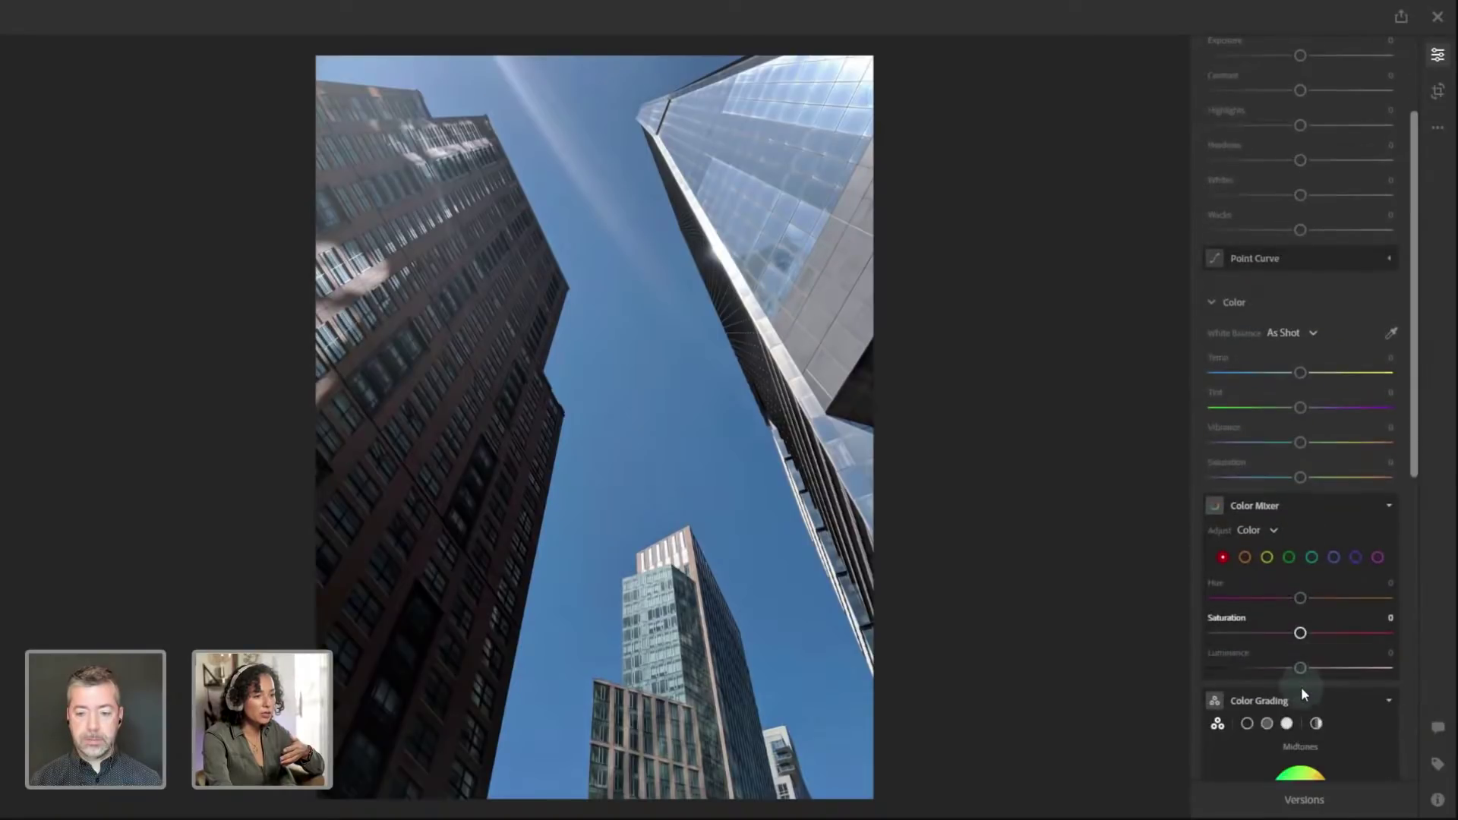
scroll(1291, 523, down, 6)
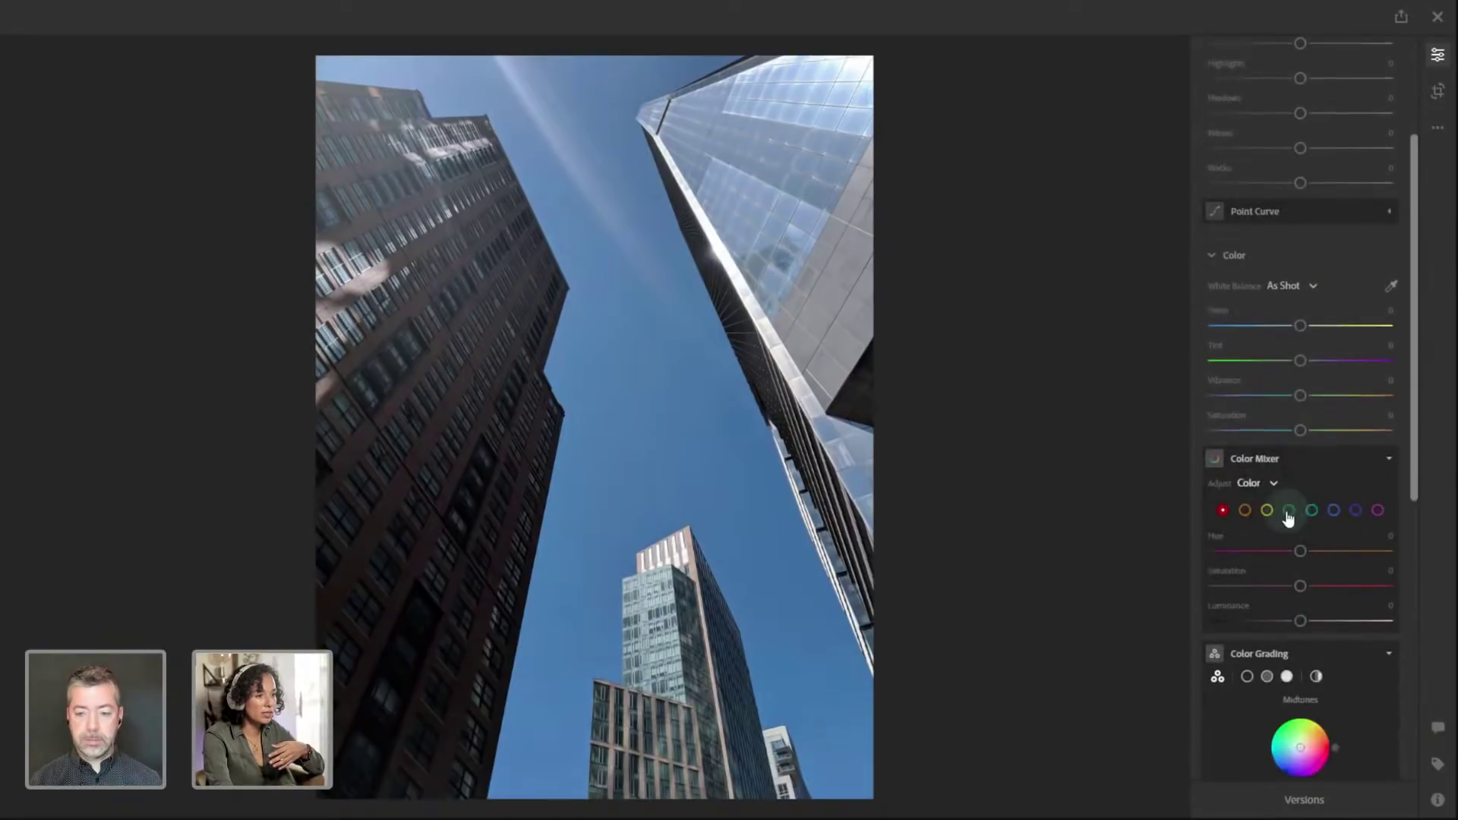
scroll(1300, 505, down, 2)
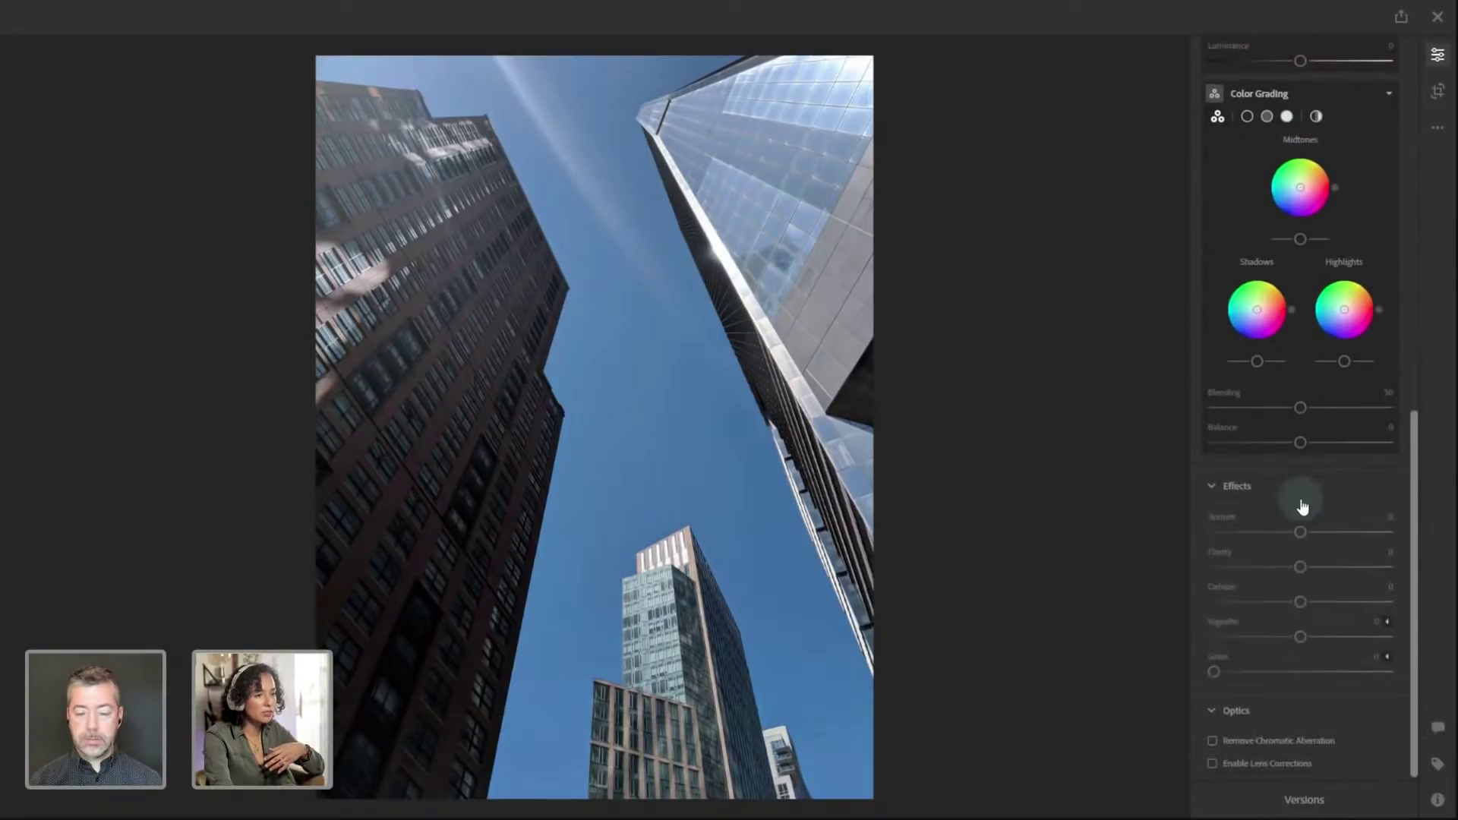
scroll(1303, 506, up, 6)
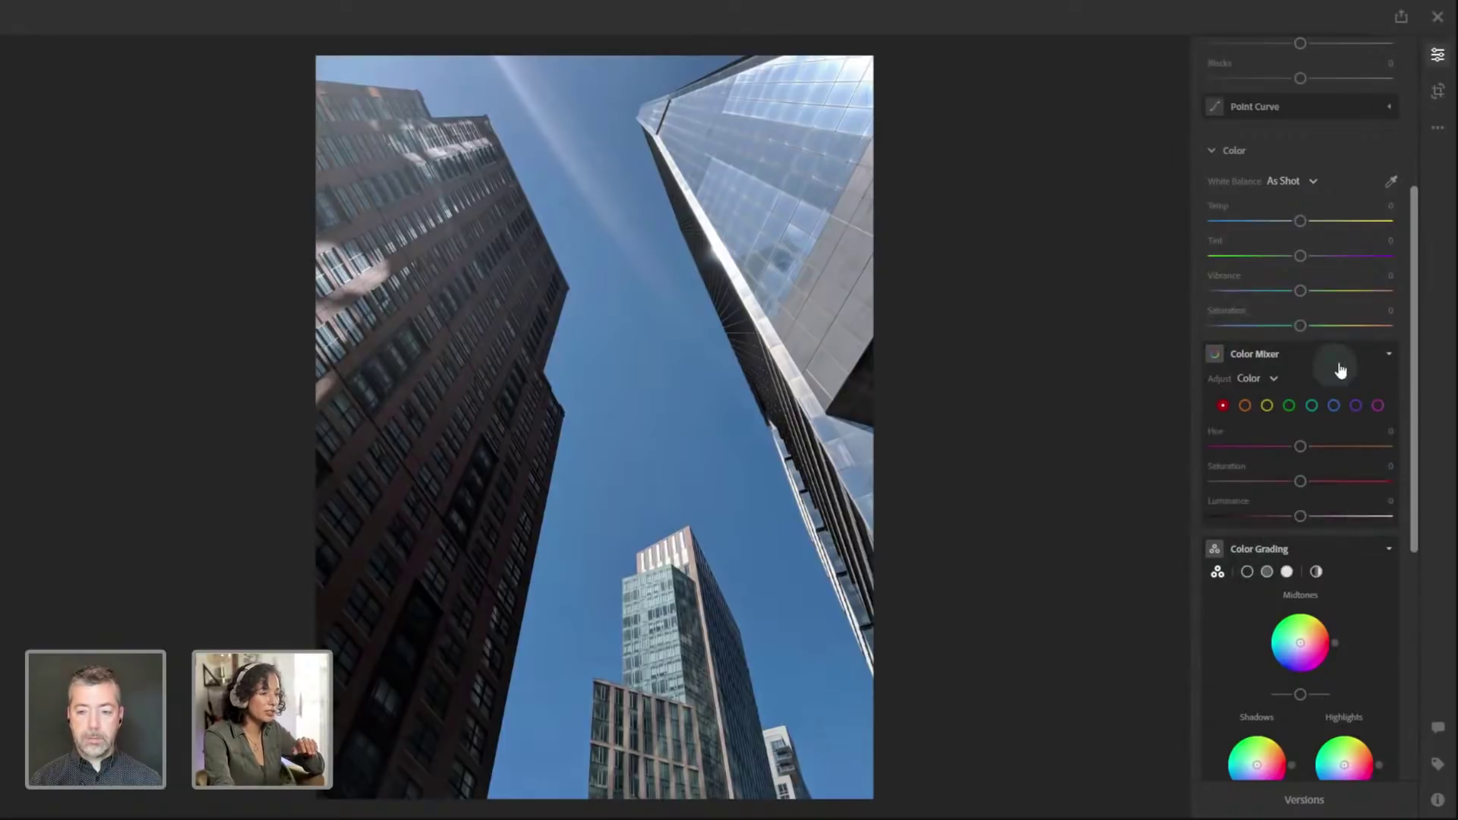
Shift the sky toward teal in the Color Mixer by setting Blue to Hue -35, Saturation -20 and Luminance -5
click(1313, 408)
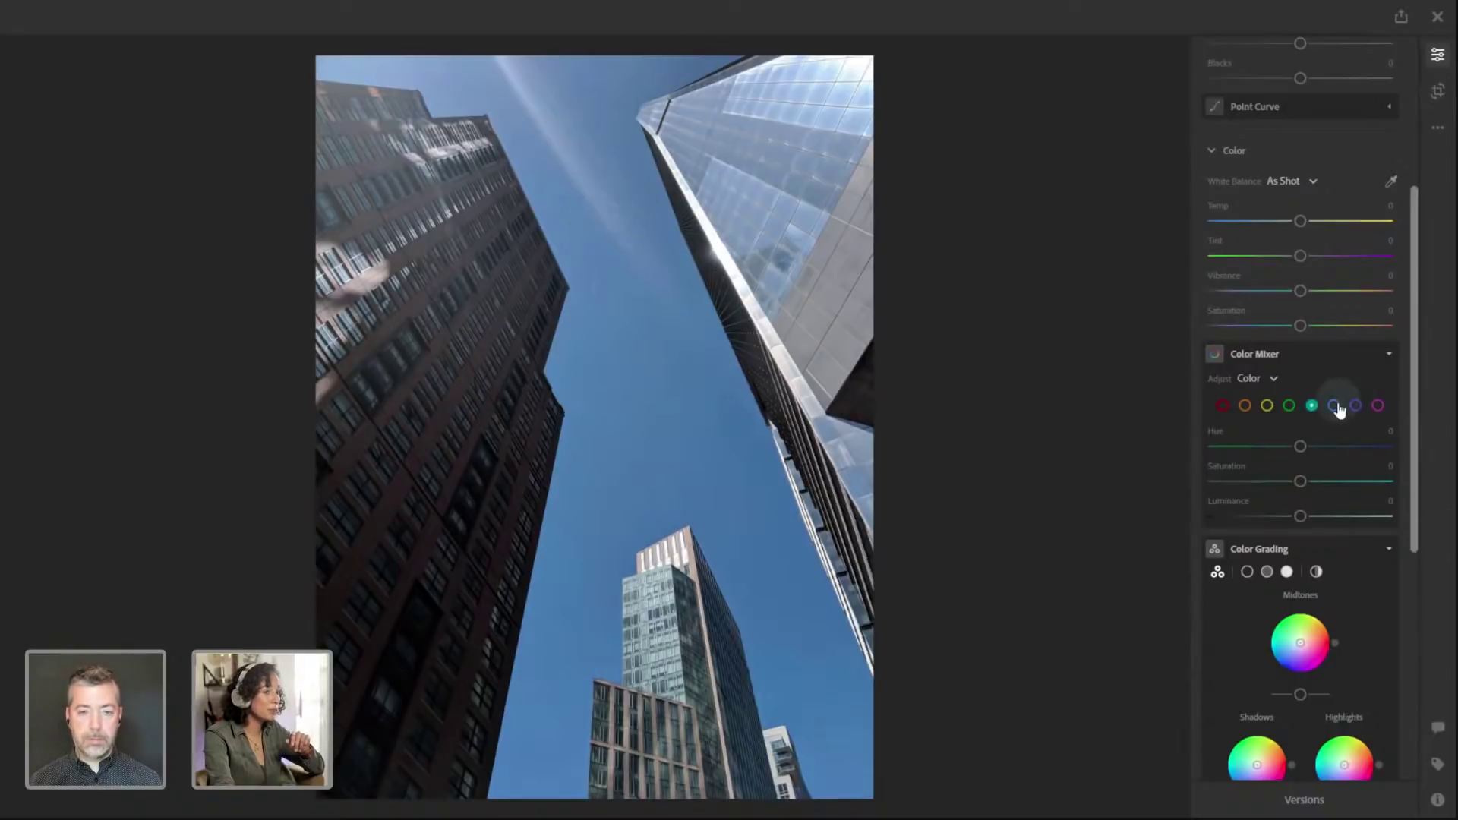
click(1335, 407)
drag(1302, 450, 1295, 512)
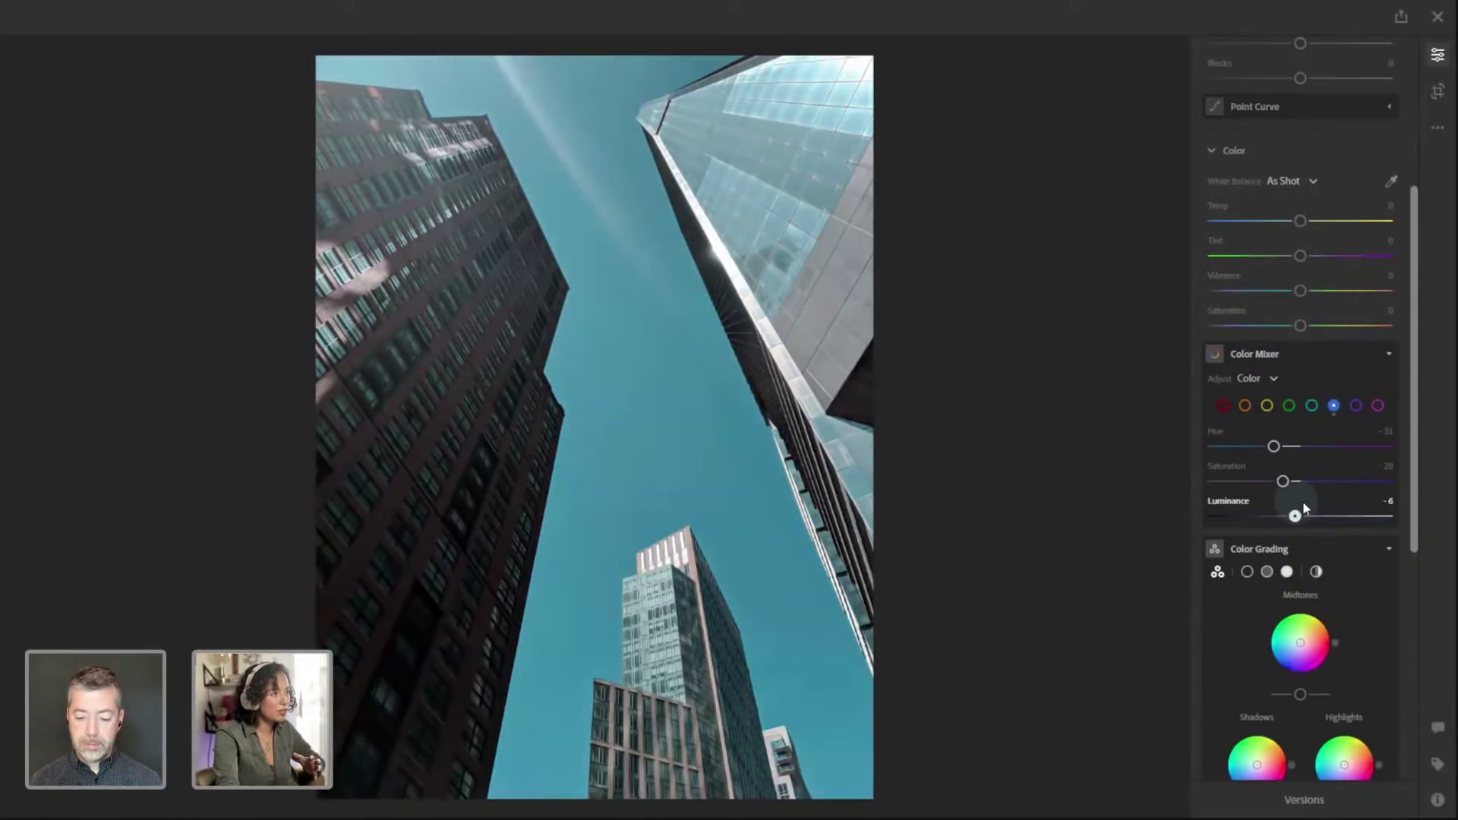
mouse_move(1303, 503)
mouse_down()
mouse_move(1337, 500)
mouse_move(1306, 500)
mouse_up()
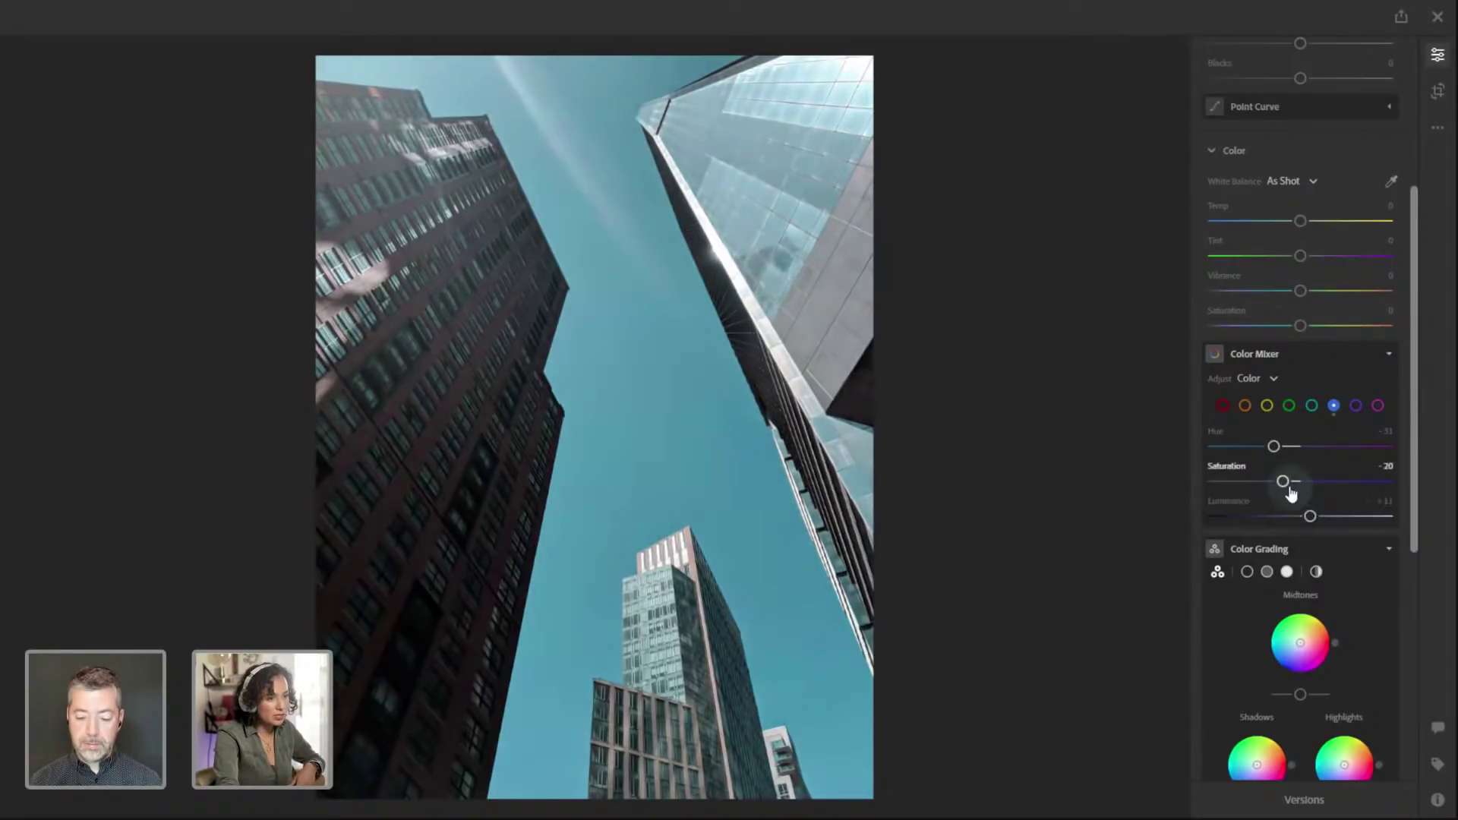
drag(1275, 447, 1244, 448)
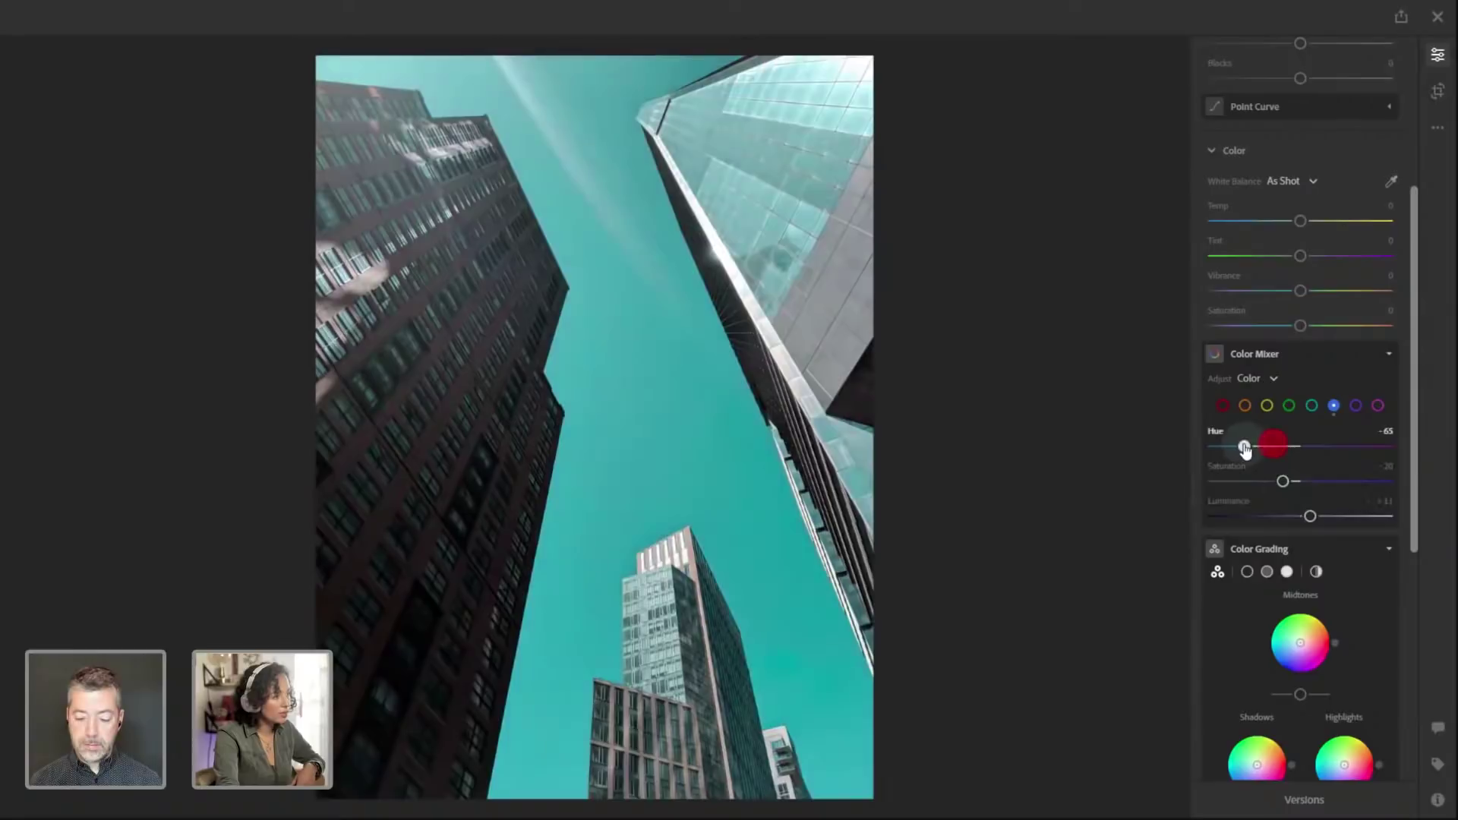
mouse_move(1310, 515)
mouse_down()
mouse_move(1260, 517)
mouse_move(1320, 517)
mouse_move(1296, 517)
mouse_up()
drag(1246, 446, 1270, 446)
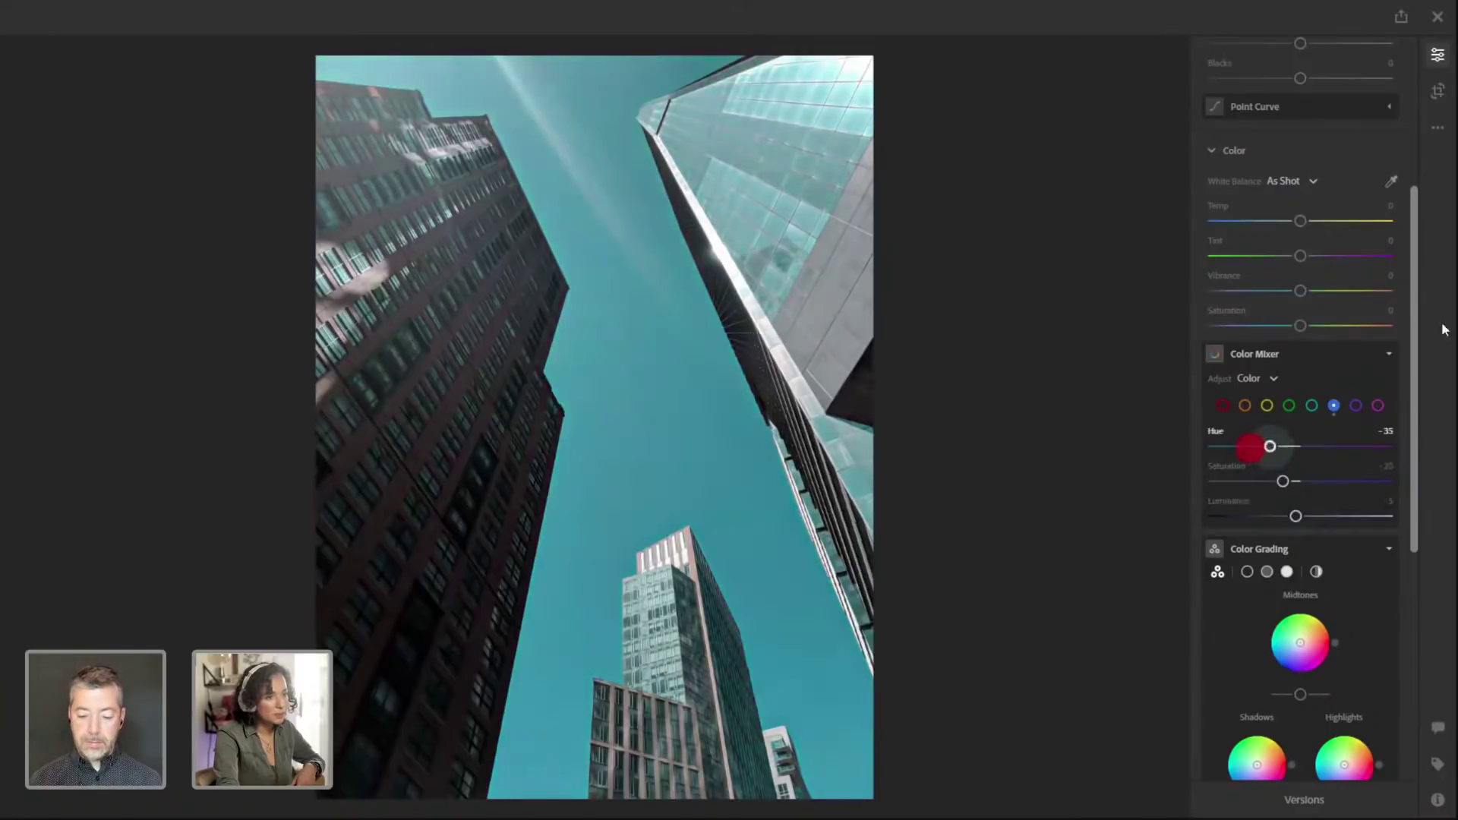
click(1255, 379)
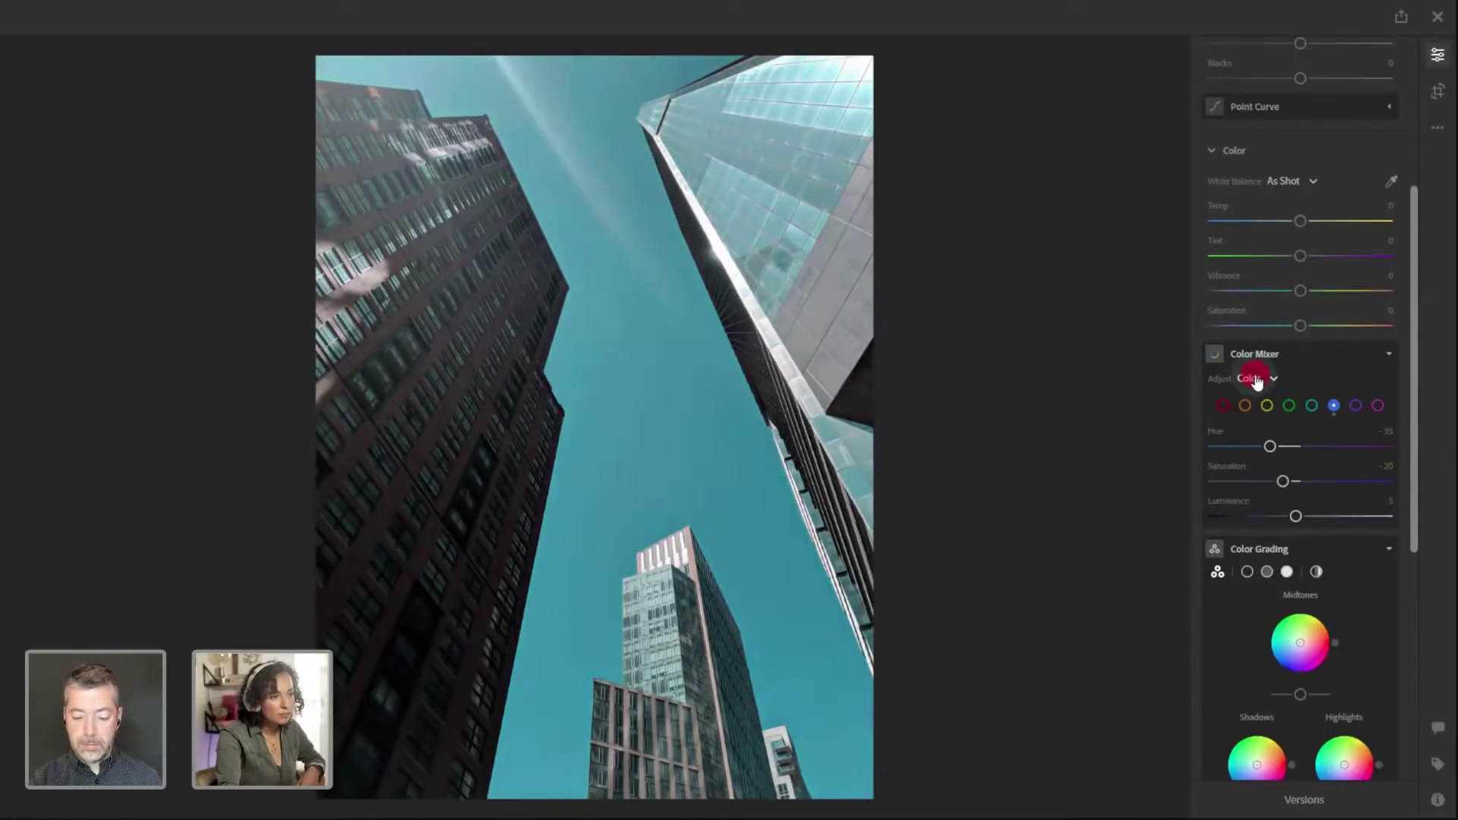
click(1251, 379)
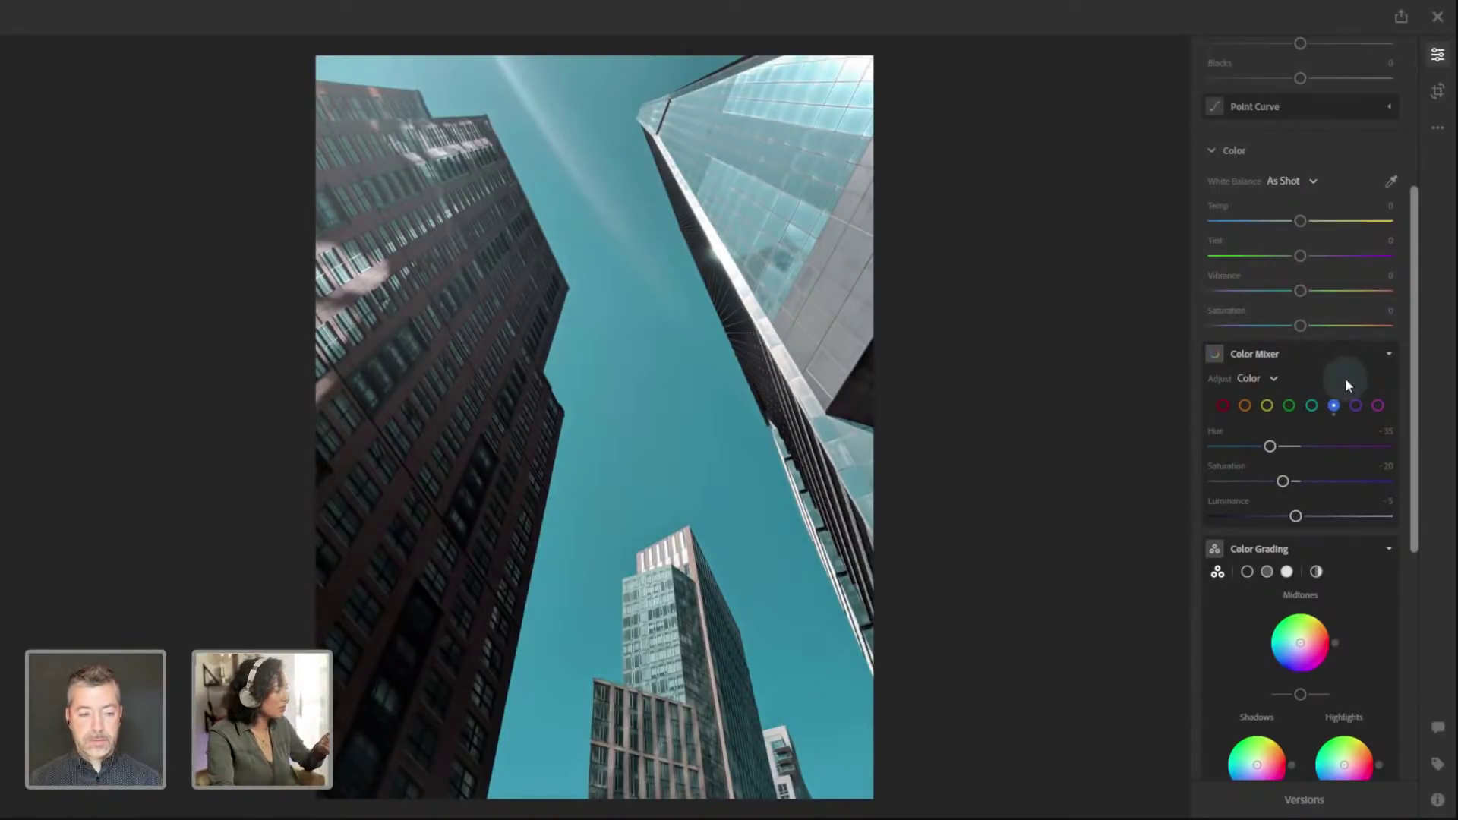
Tint the shadows slightly reddish in Color Grading, darken them a little and lower the Blending slightly
scroll(1341, 595, down, 2)
scroll(1342, 598, down, 5)
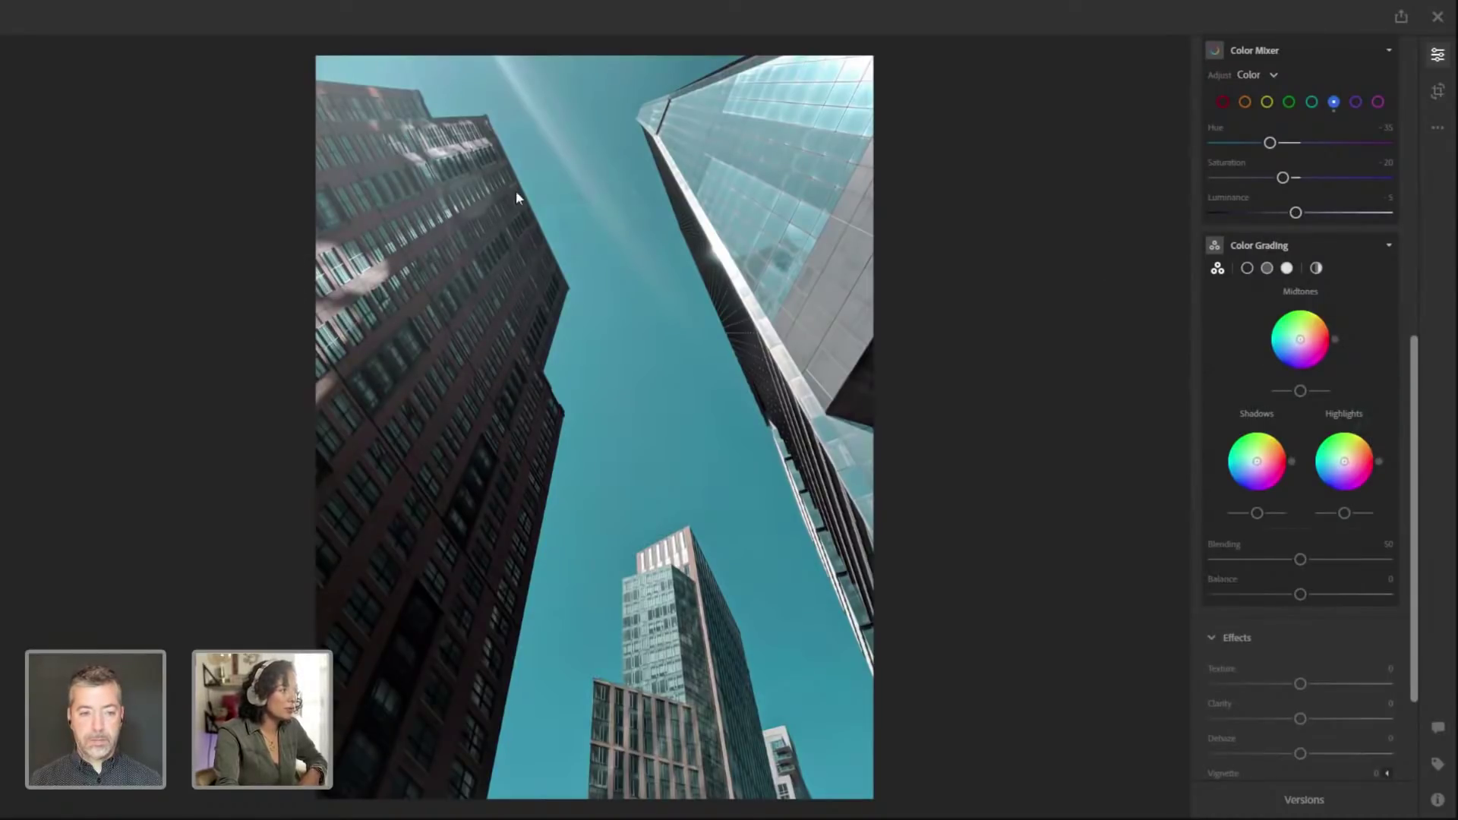
click(881, 196)
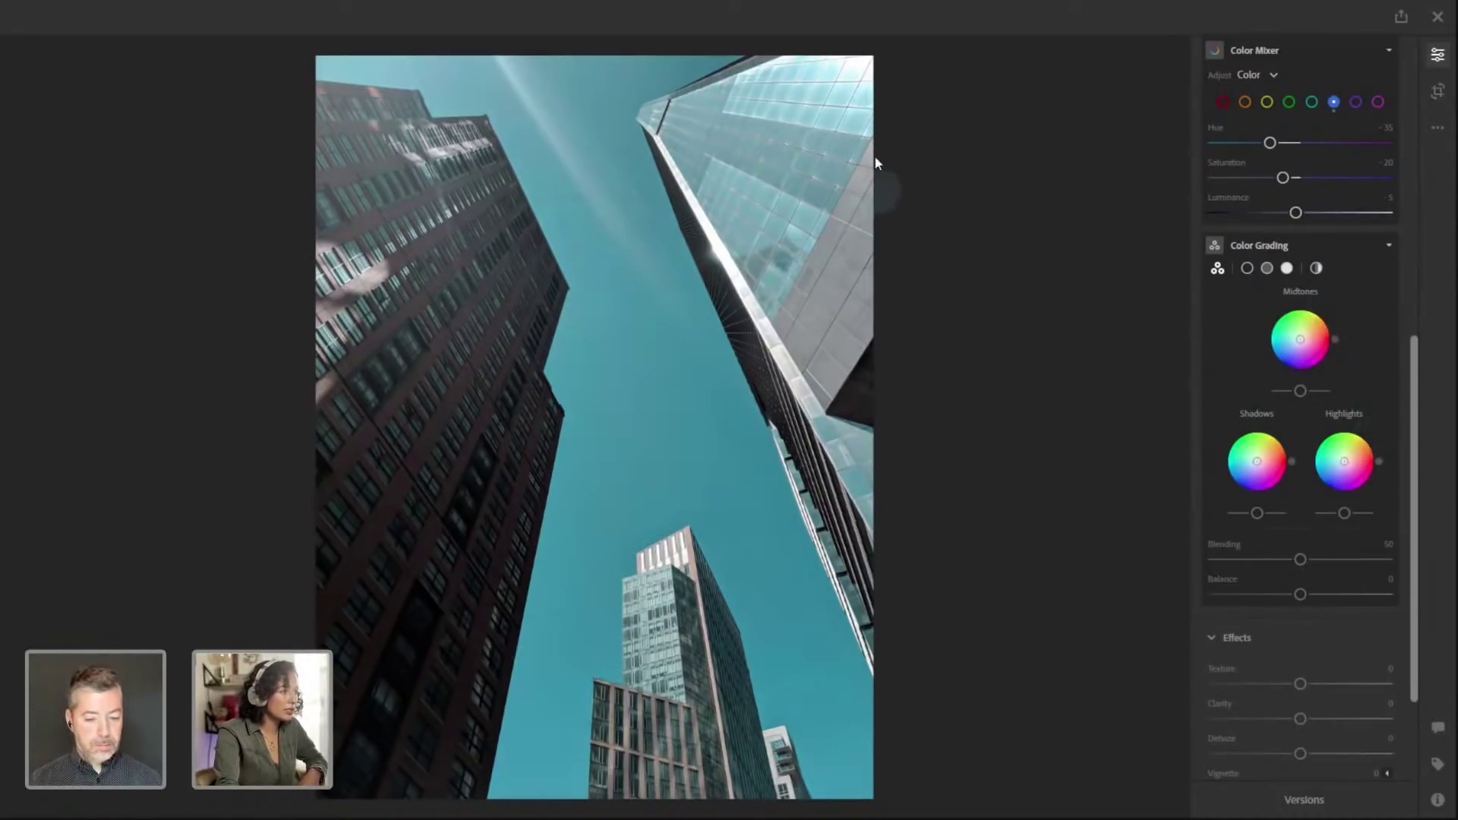
click(1290, 440)
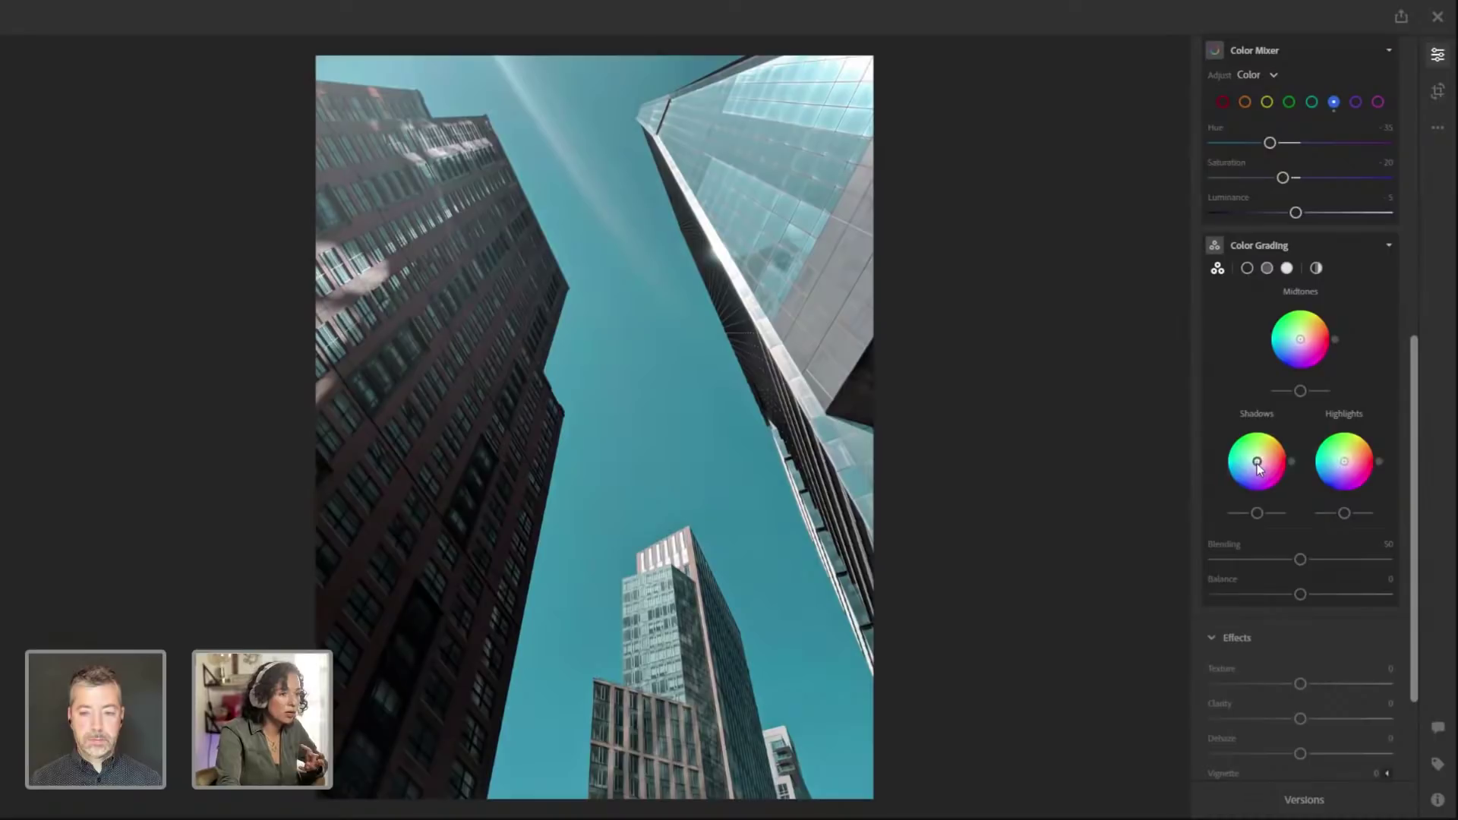
drag(1259, 469, 1254, 474)
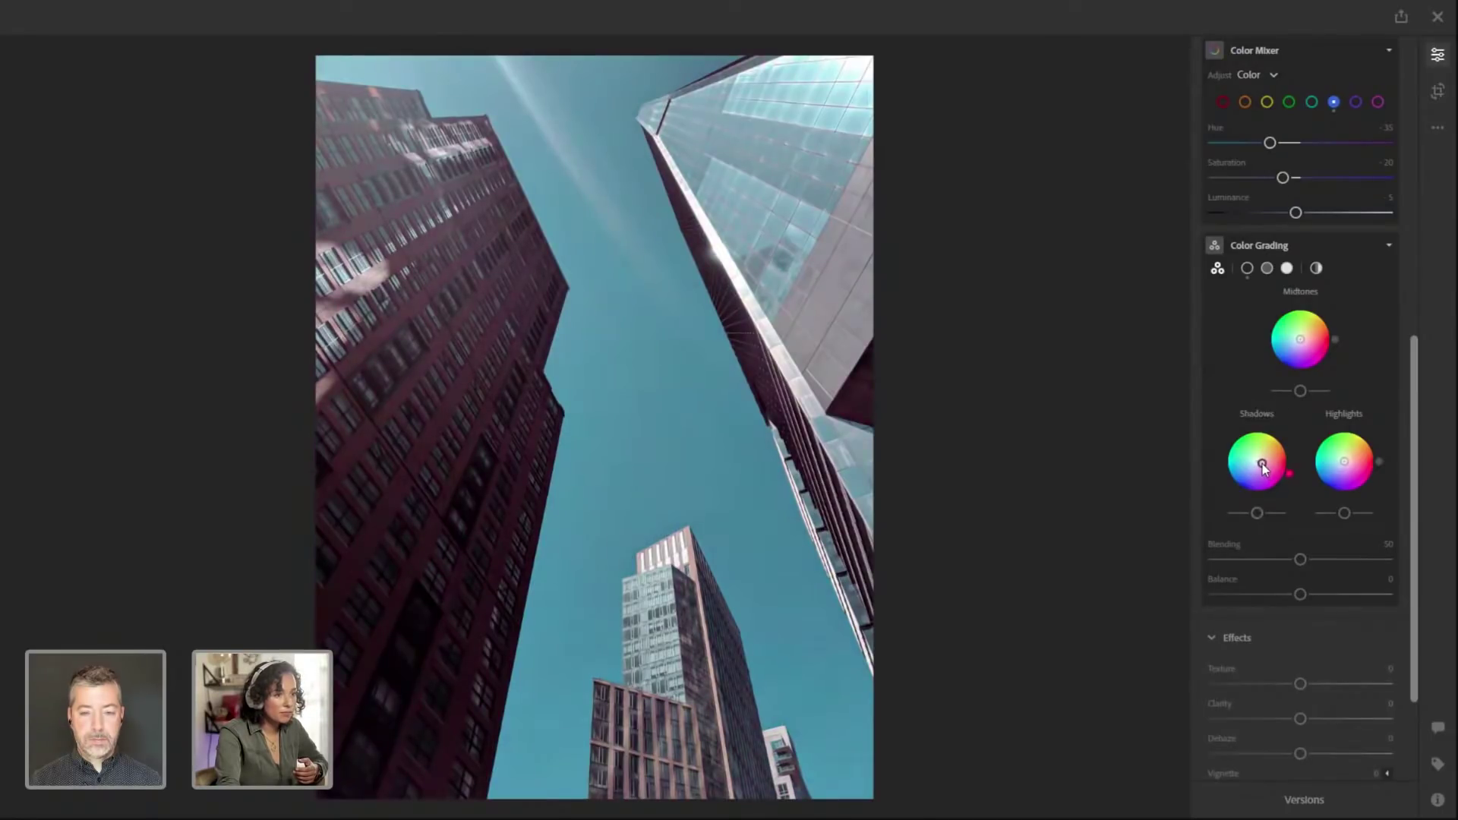
mouse_move(1257, 514)
mouse_down()
mouse_move(1272, 513)
mouse_move(1252, 519)
mouse_up()
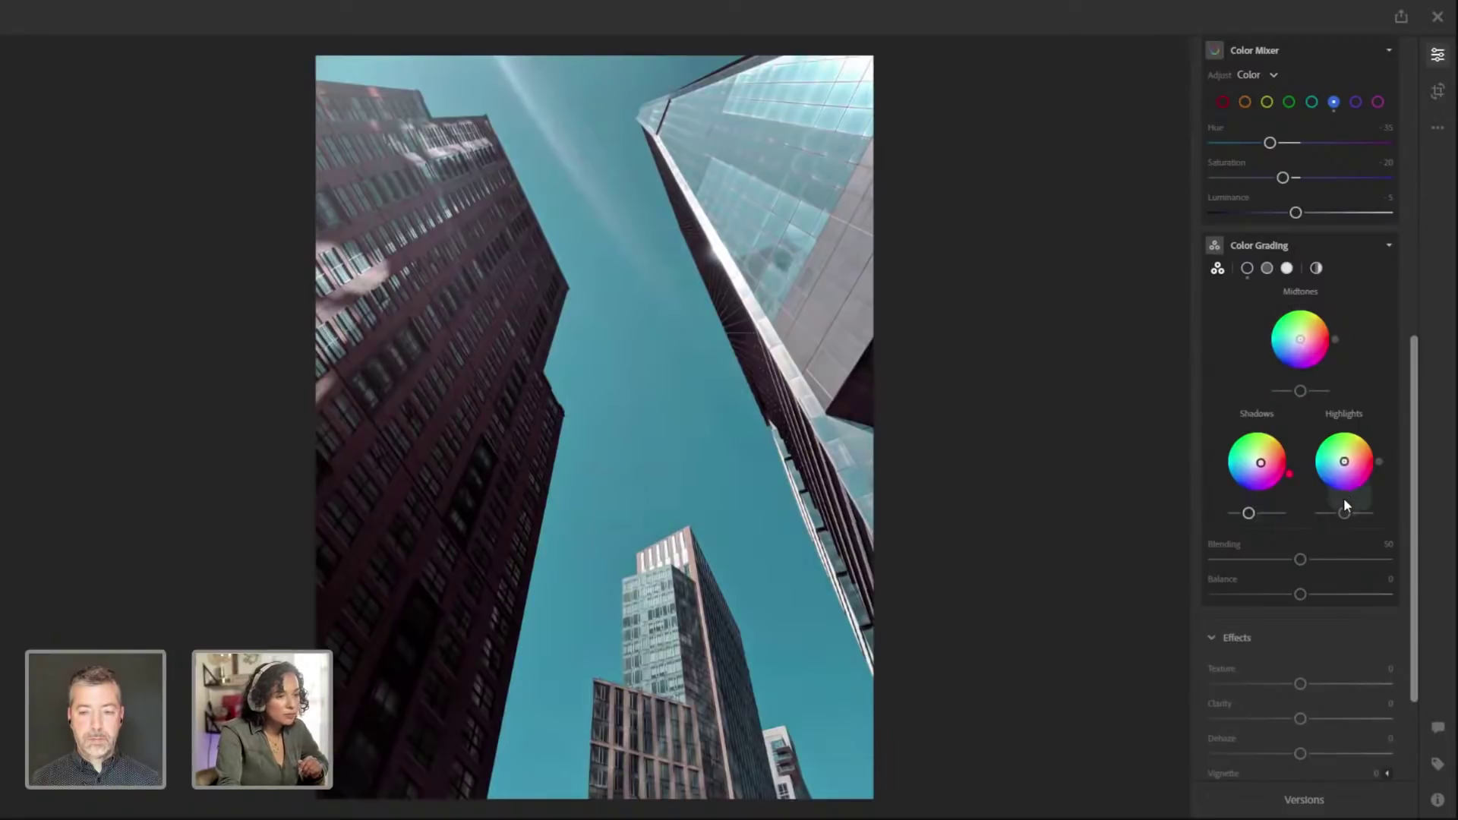
mouse_move(1300, 560)
mouse_down()
mouse_move(1227, 563)
mouse_move(1348, 560)
mouse_move(1288, 562)
mouse_up()
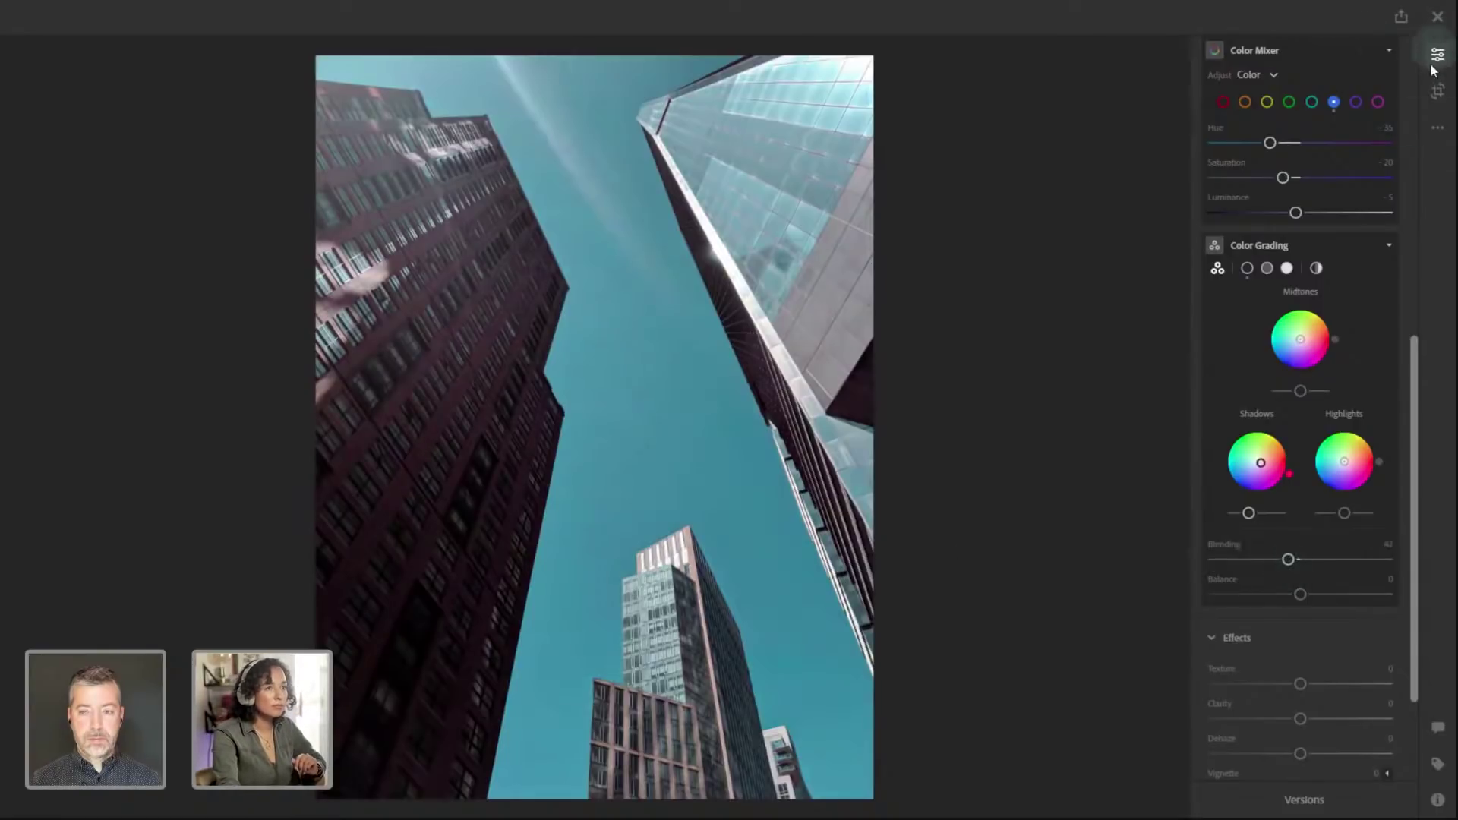
Collapse the Color Mixer and Color Grading sections
scroll(1307, 521, down, 2)
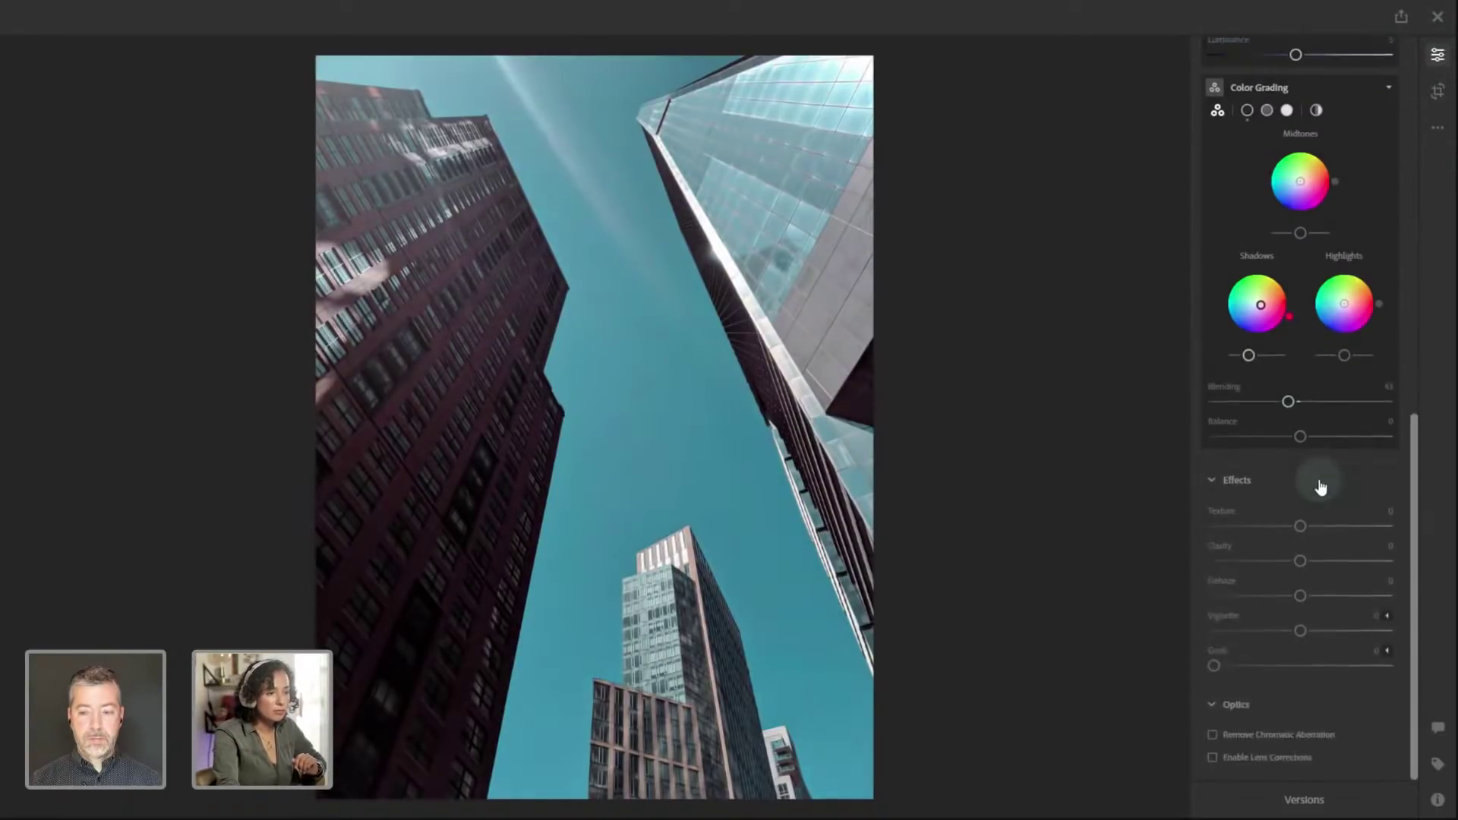
scroll(1319, 478, up, 5)
click(1389, 272)
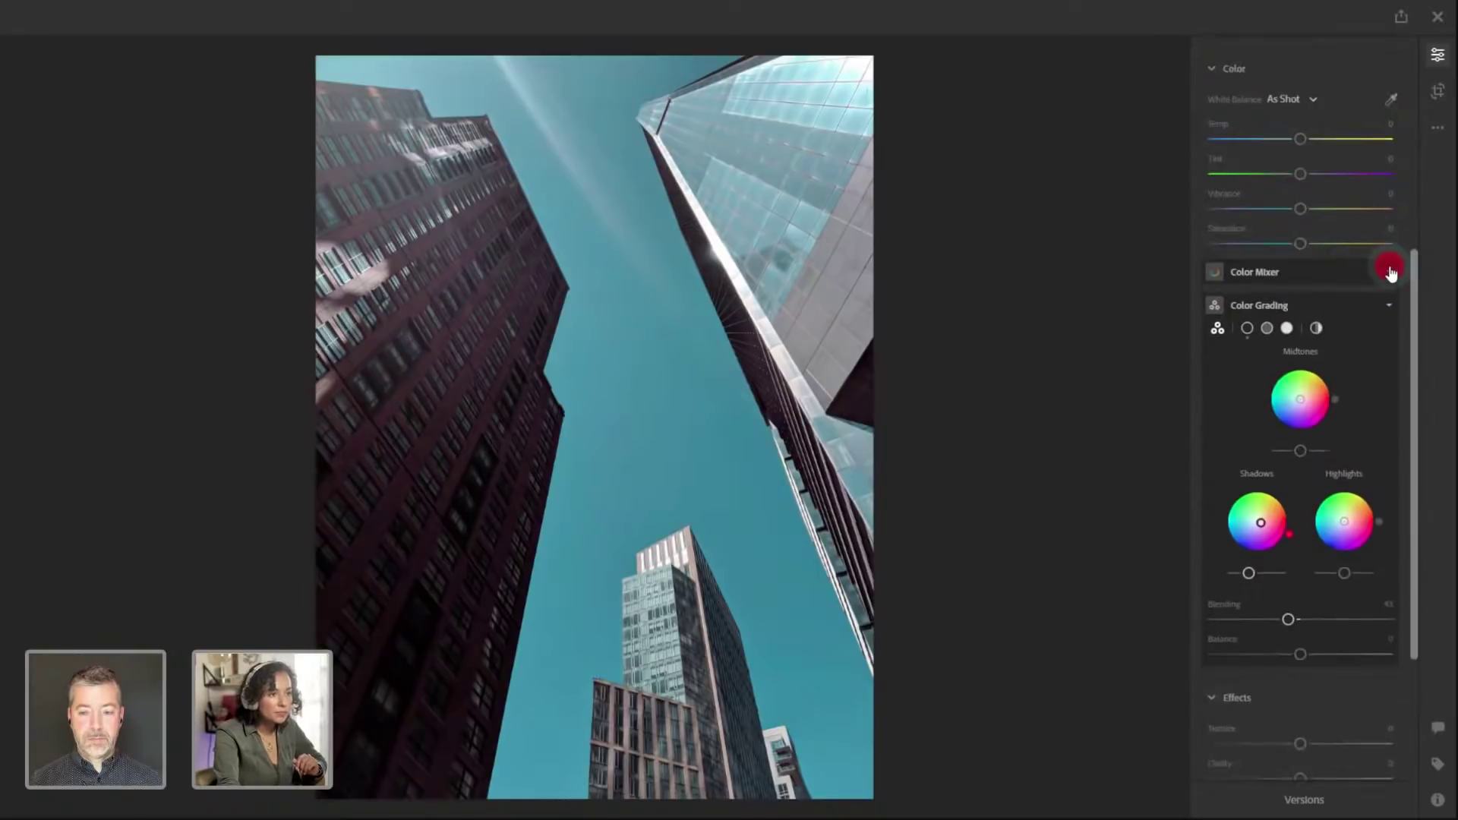
click(1389, 305)
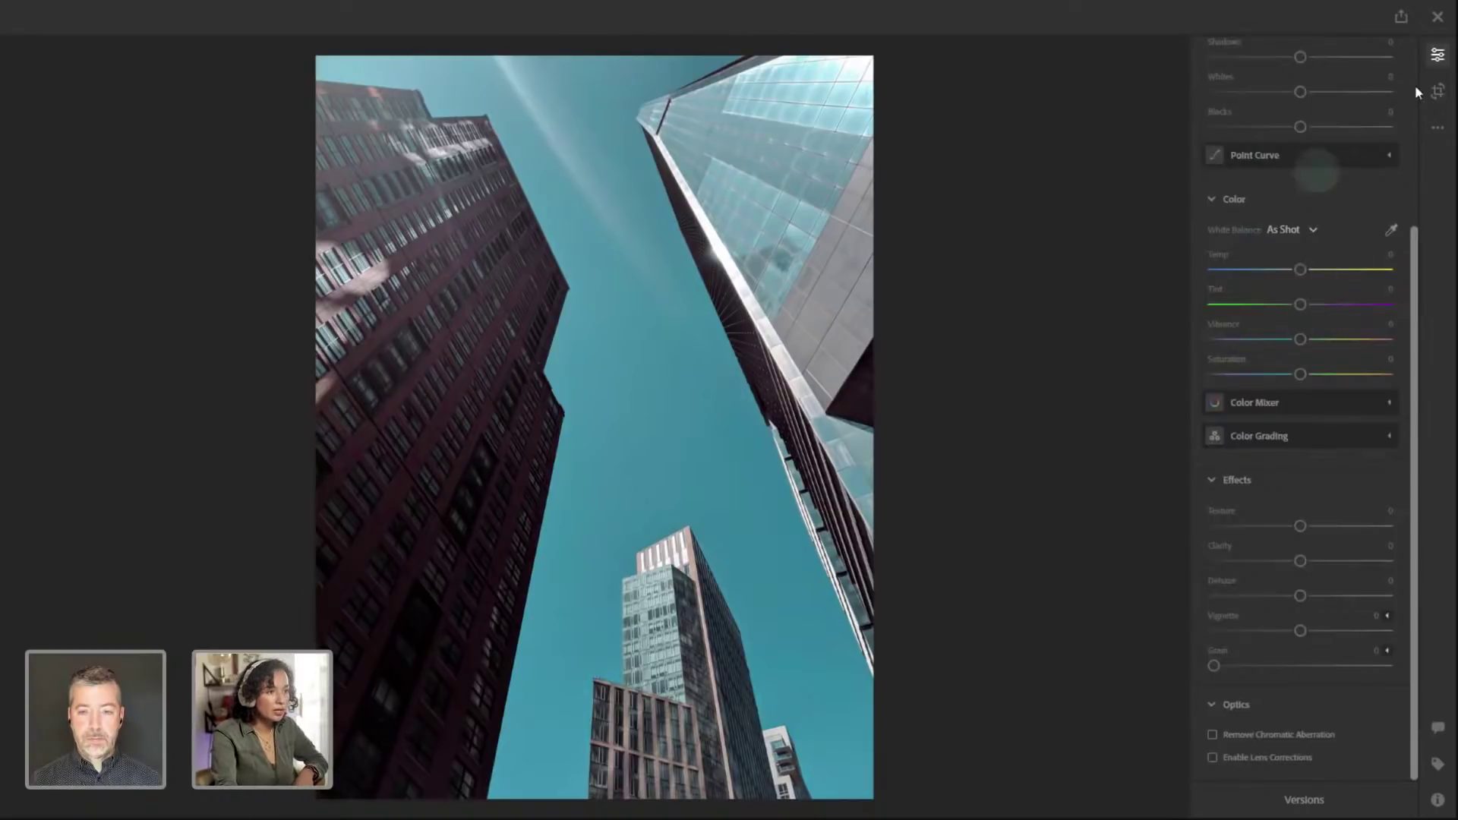
Close and reload the editing tools, then show the automatic versions and choose the newest one from Jun 9, 2021, 12:22pm
click(1445, 58)
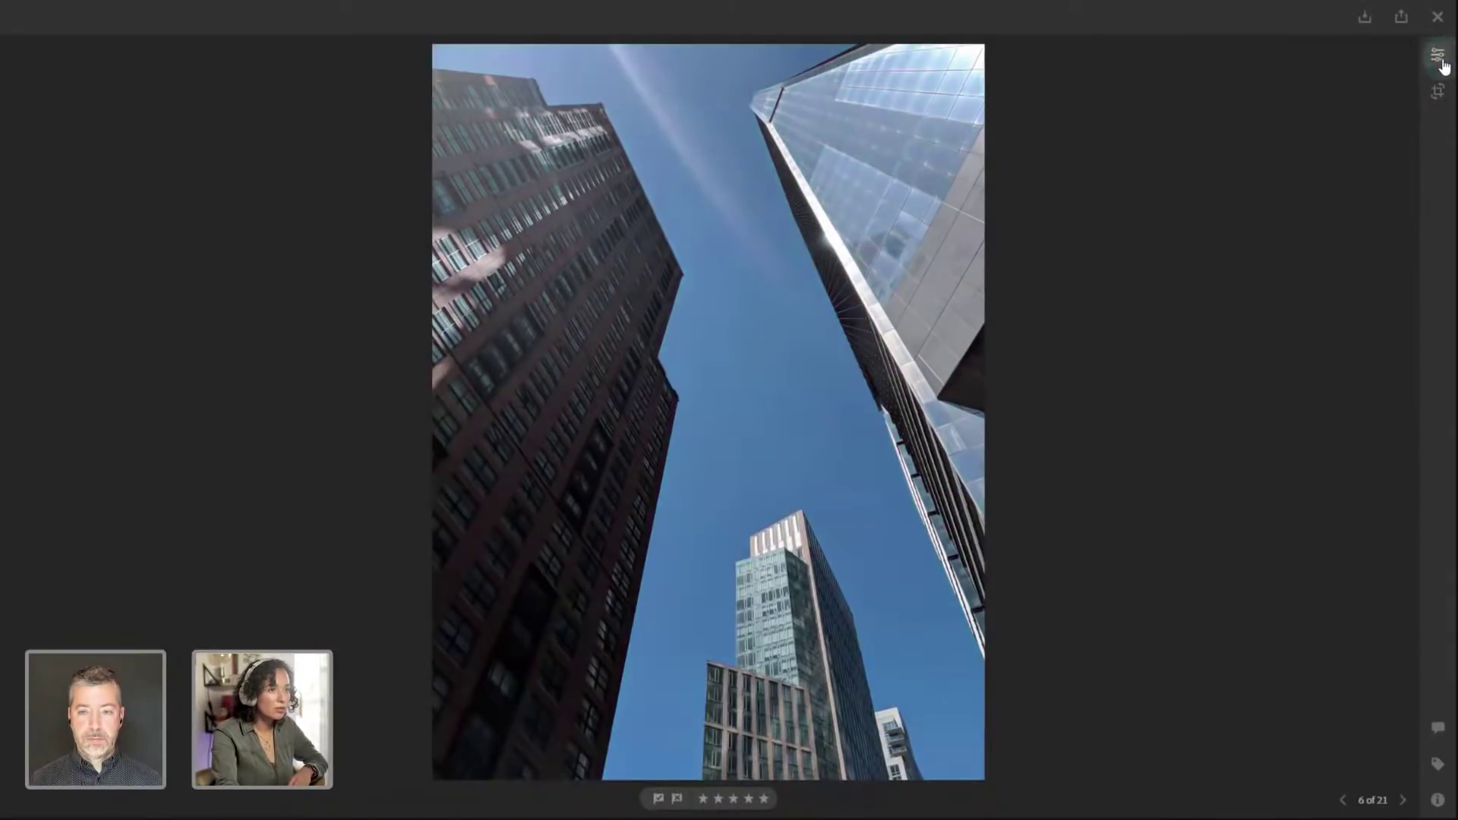
click(1446, 67)
click(1307, 802)
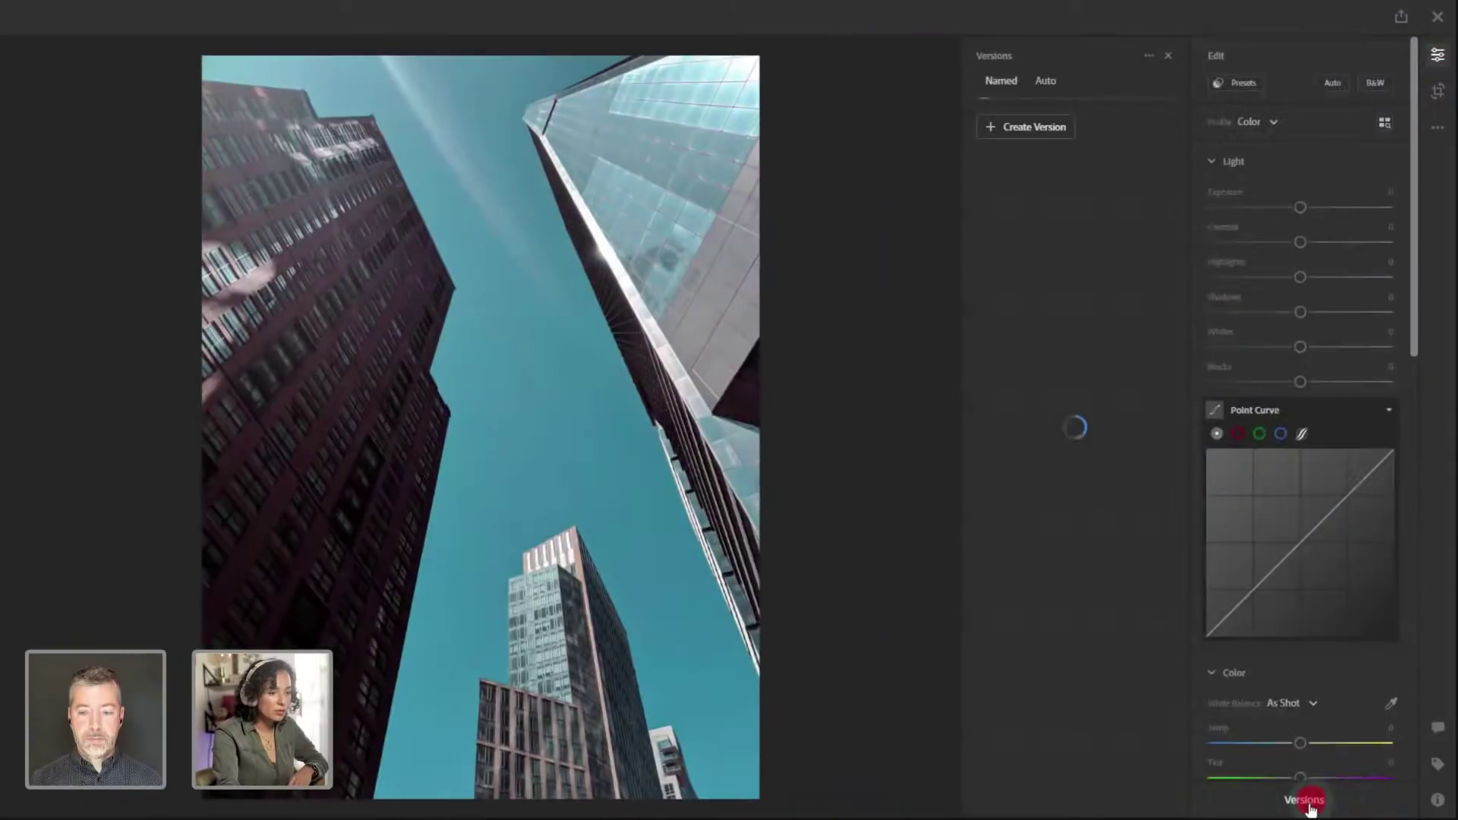
click(1046, 82)
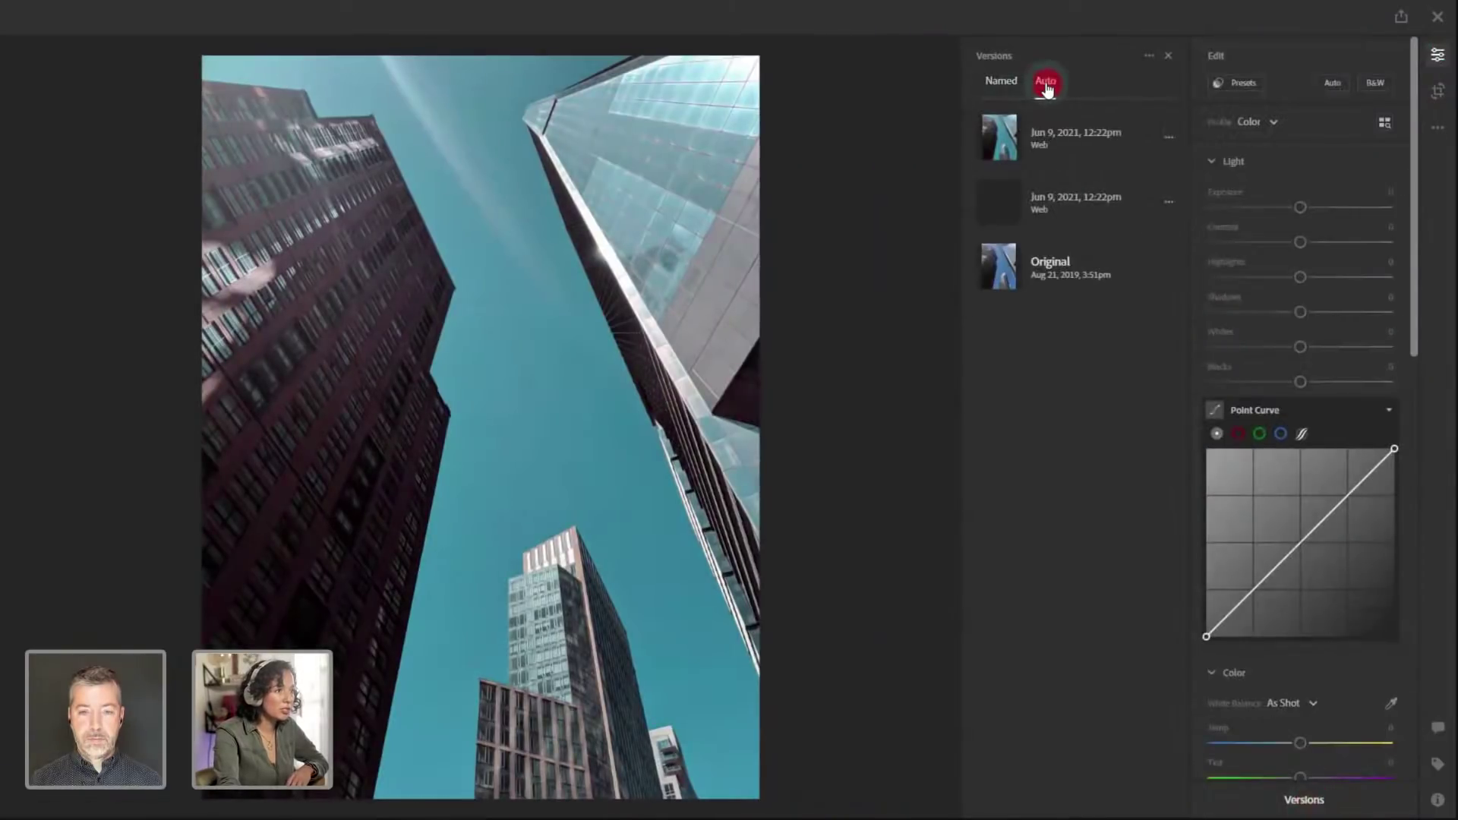
click(1037, 147)
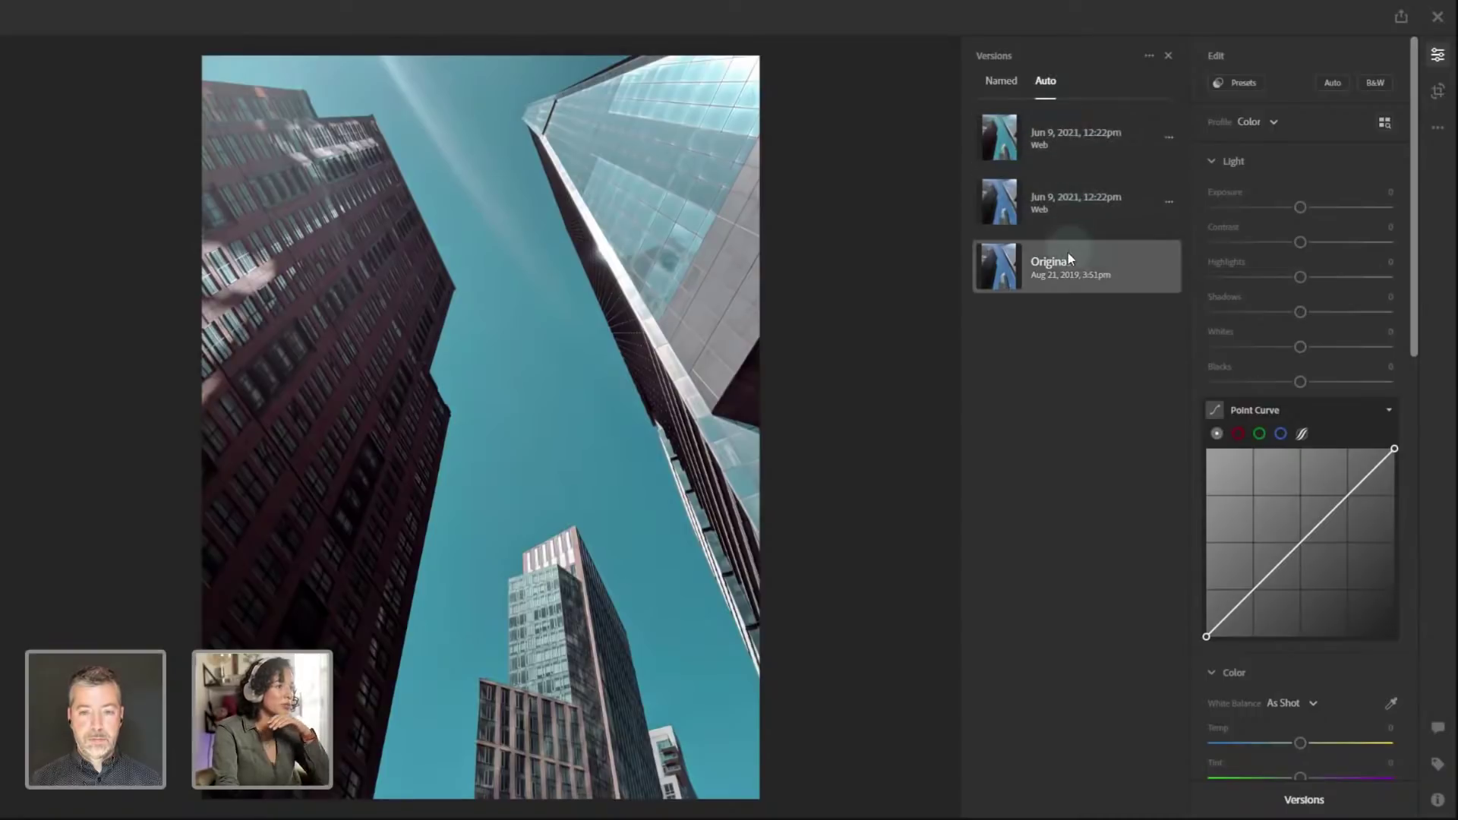
Compare the Original with the newest automatic version, look at the named versions and close the version list
click(1063, 278)
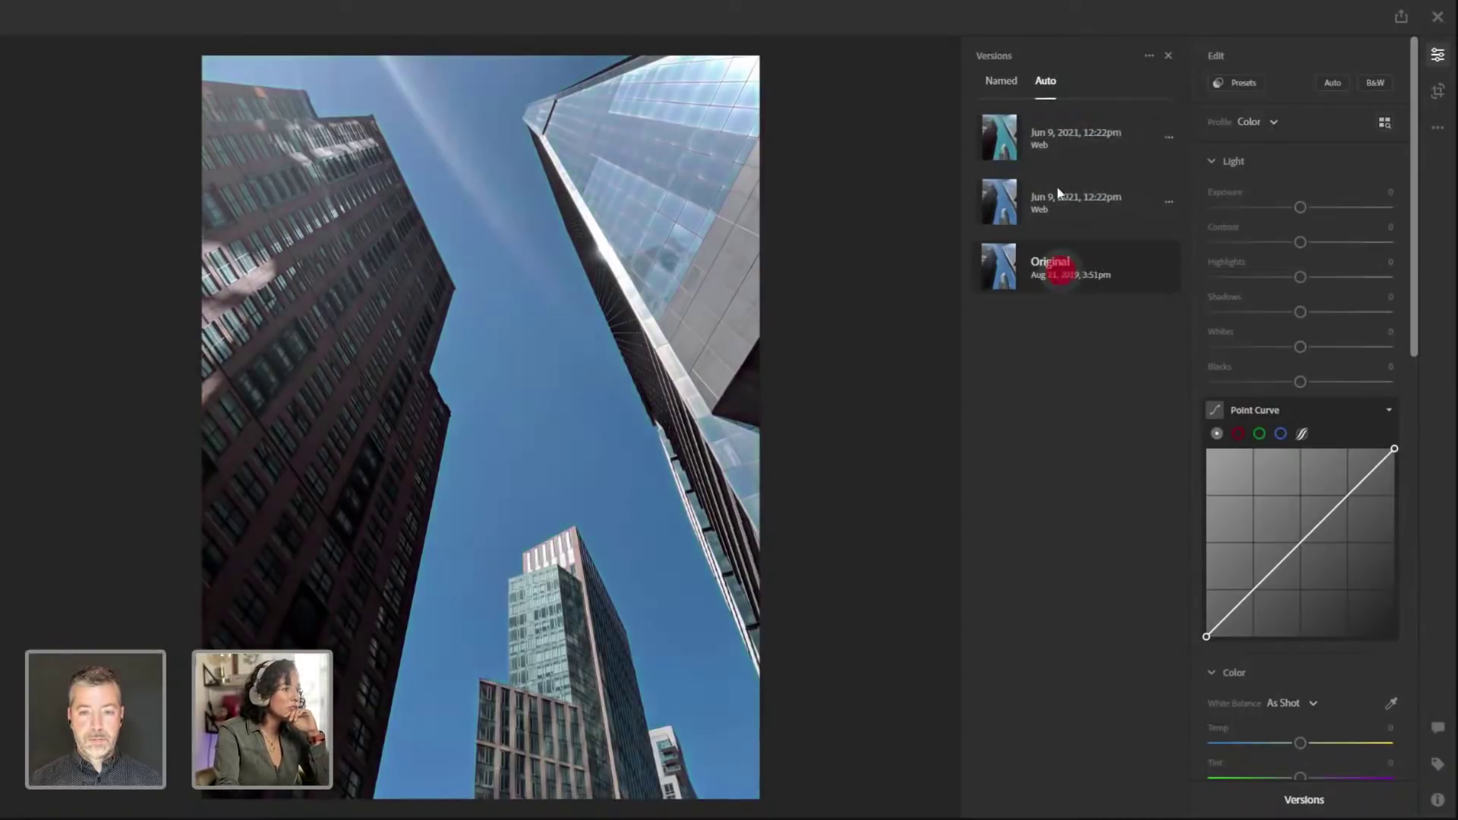
click(1066, 144)
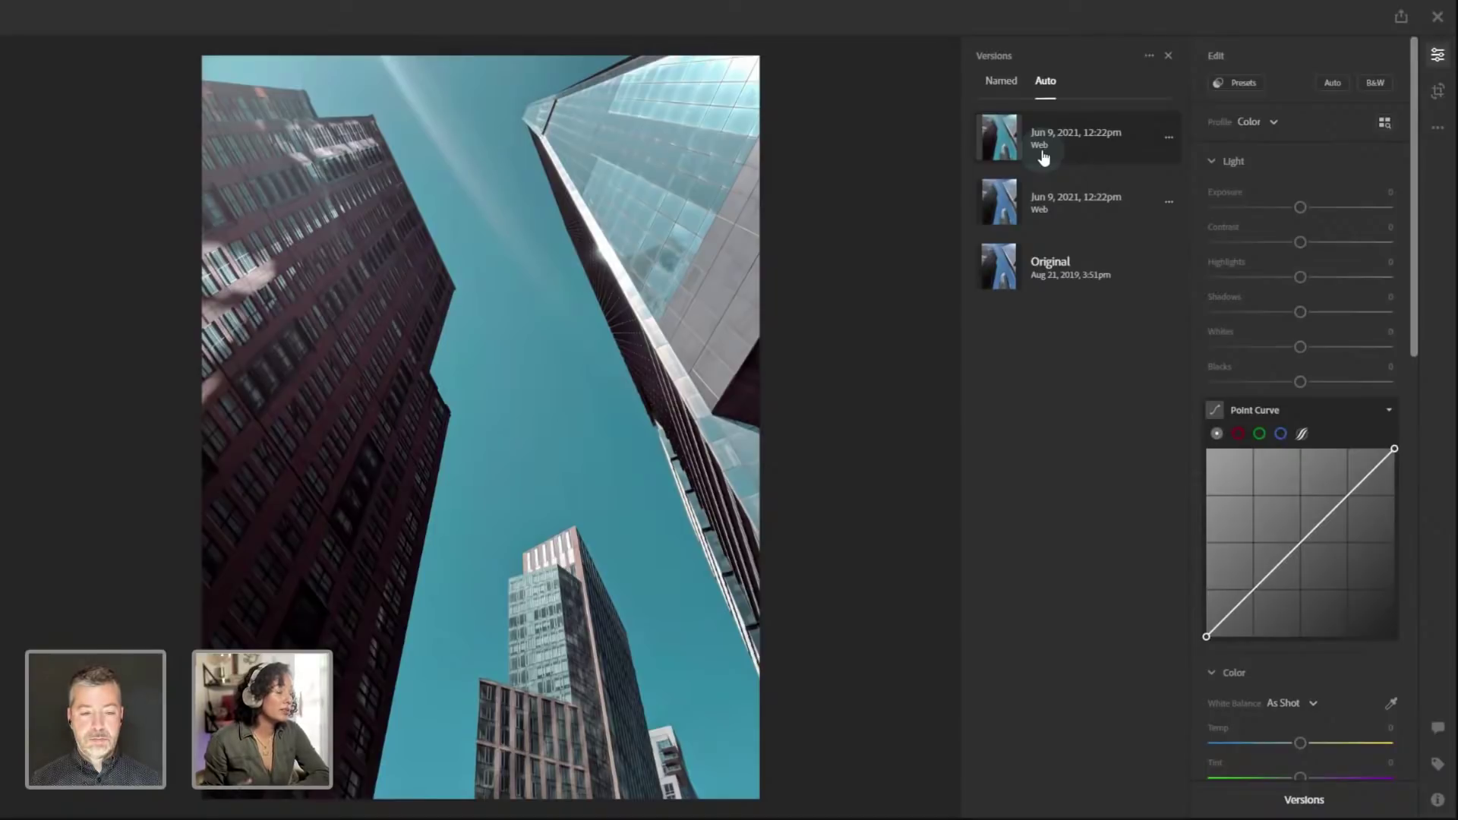
click(997, 82)
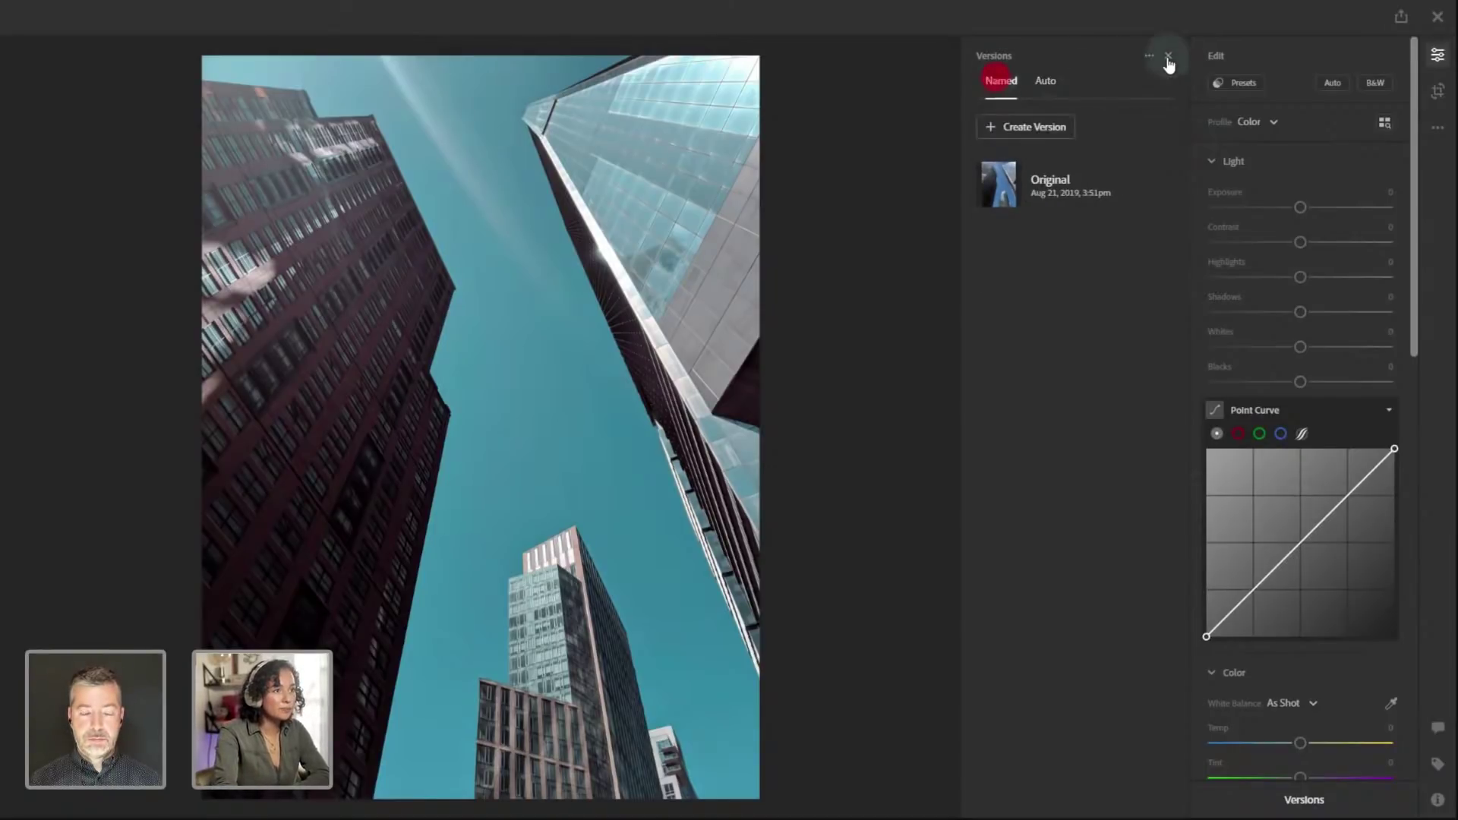
click(1168, 58)
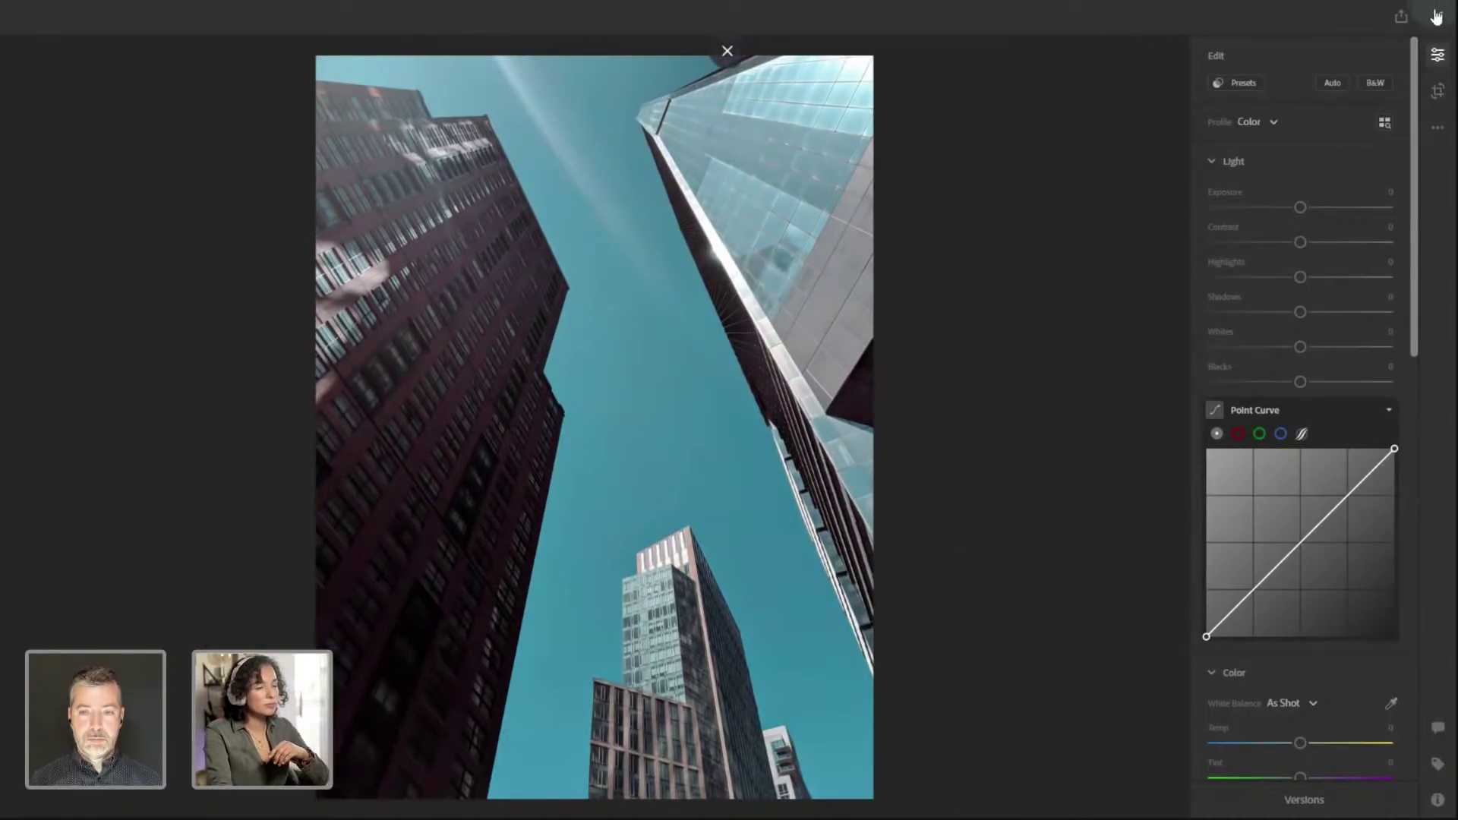
Start cropping the skyscraper photo at 4 × 5, shrink the frame from a lower corner and reposition the photo inside it
click(1438, 91)
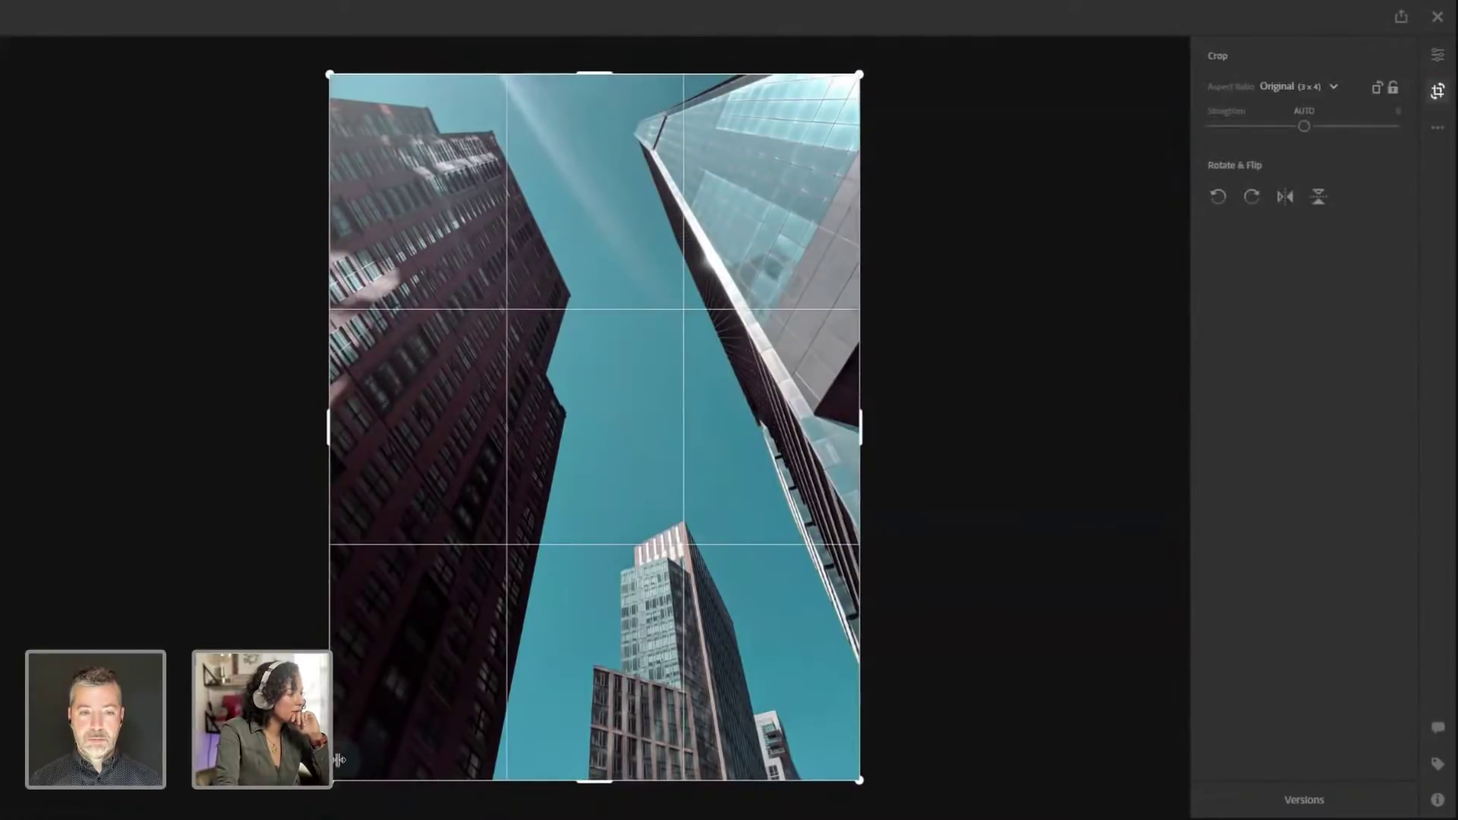
click(1290, 82)
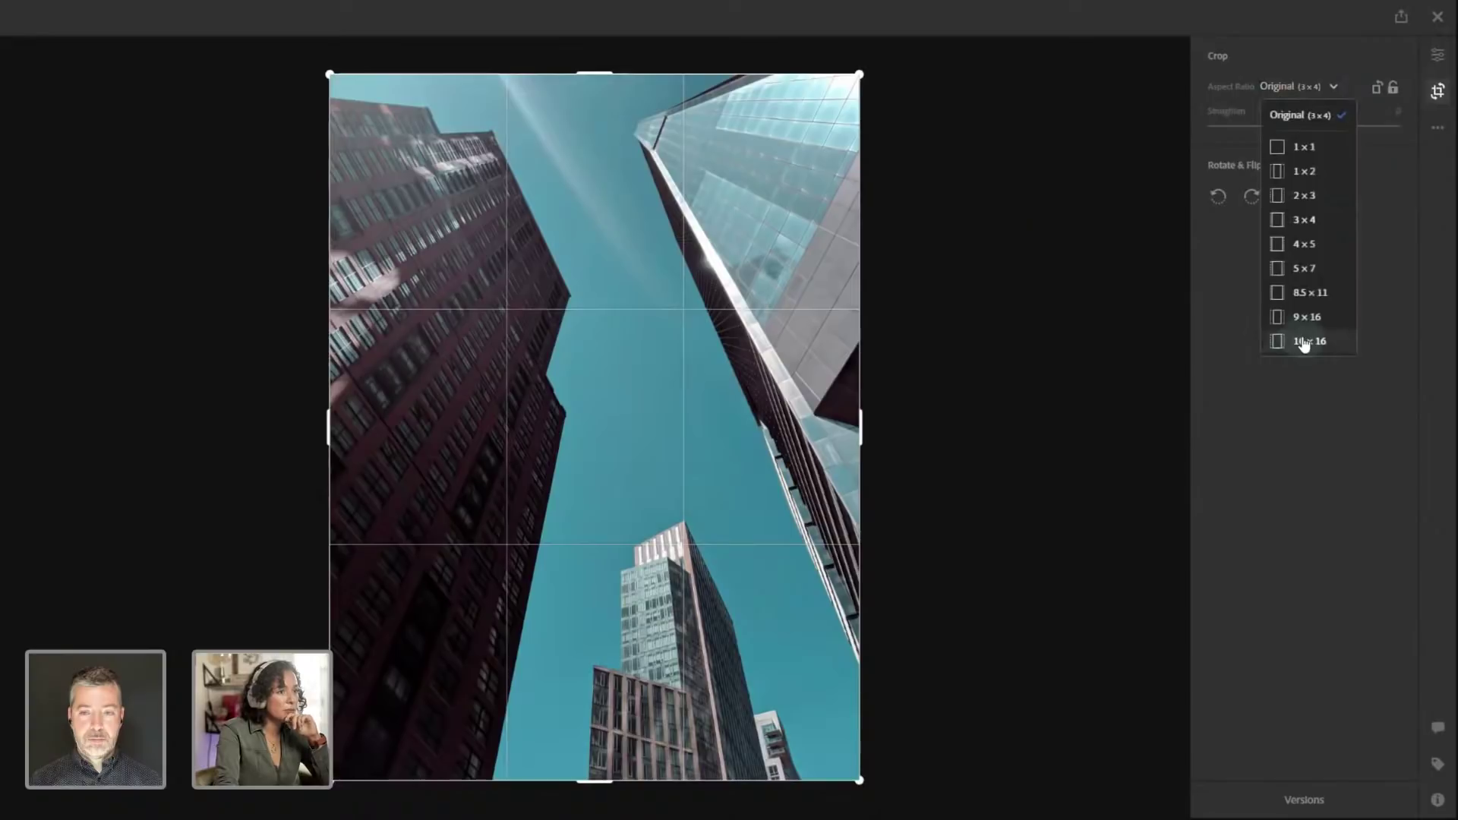
click(1318, 244)
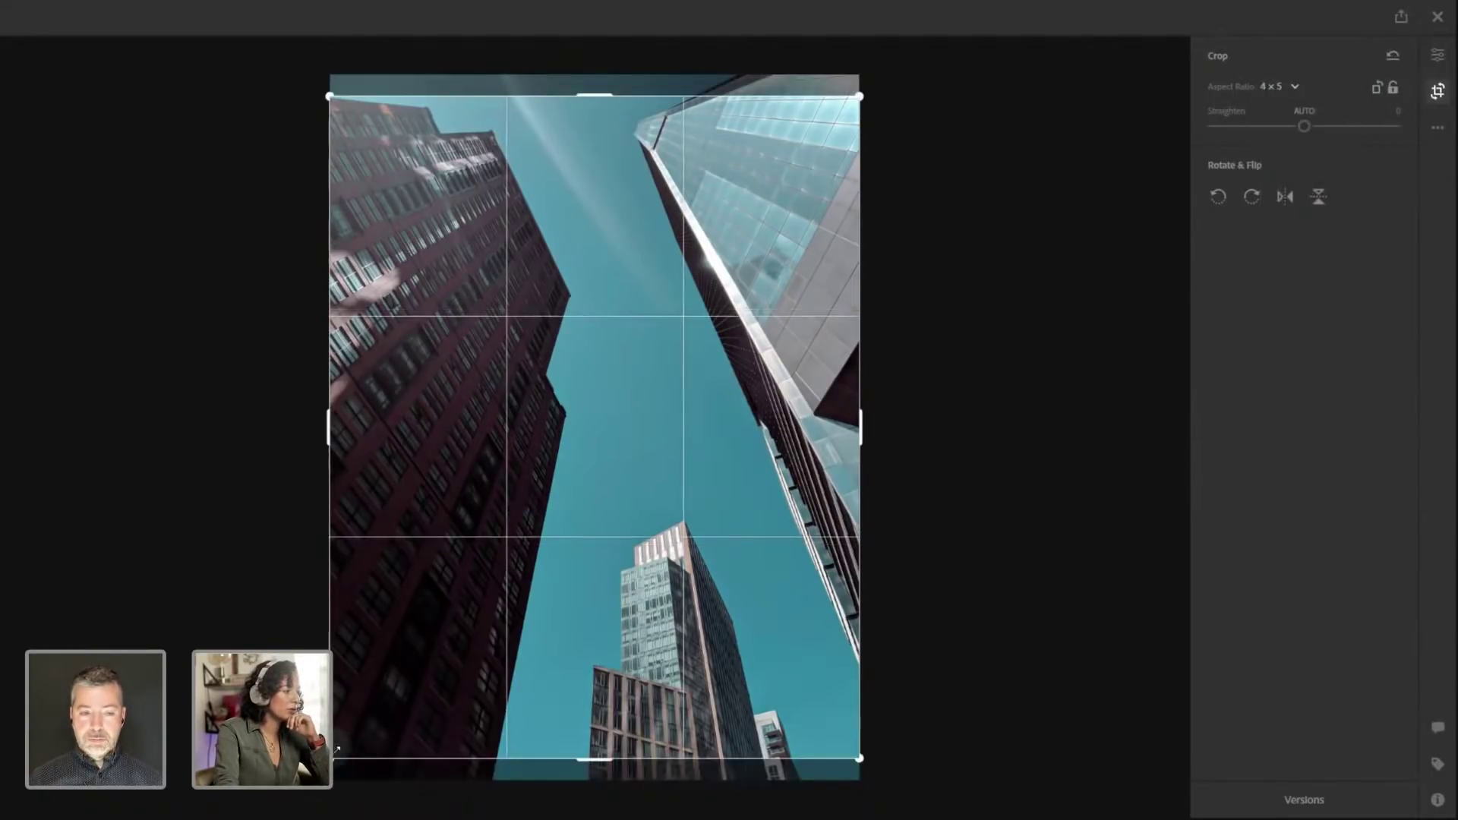
drag(335, 754, 357, 736)
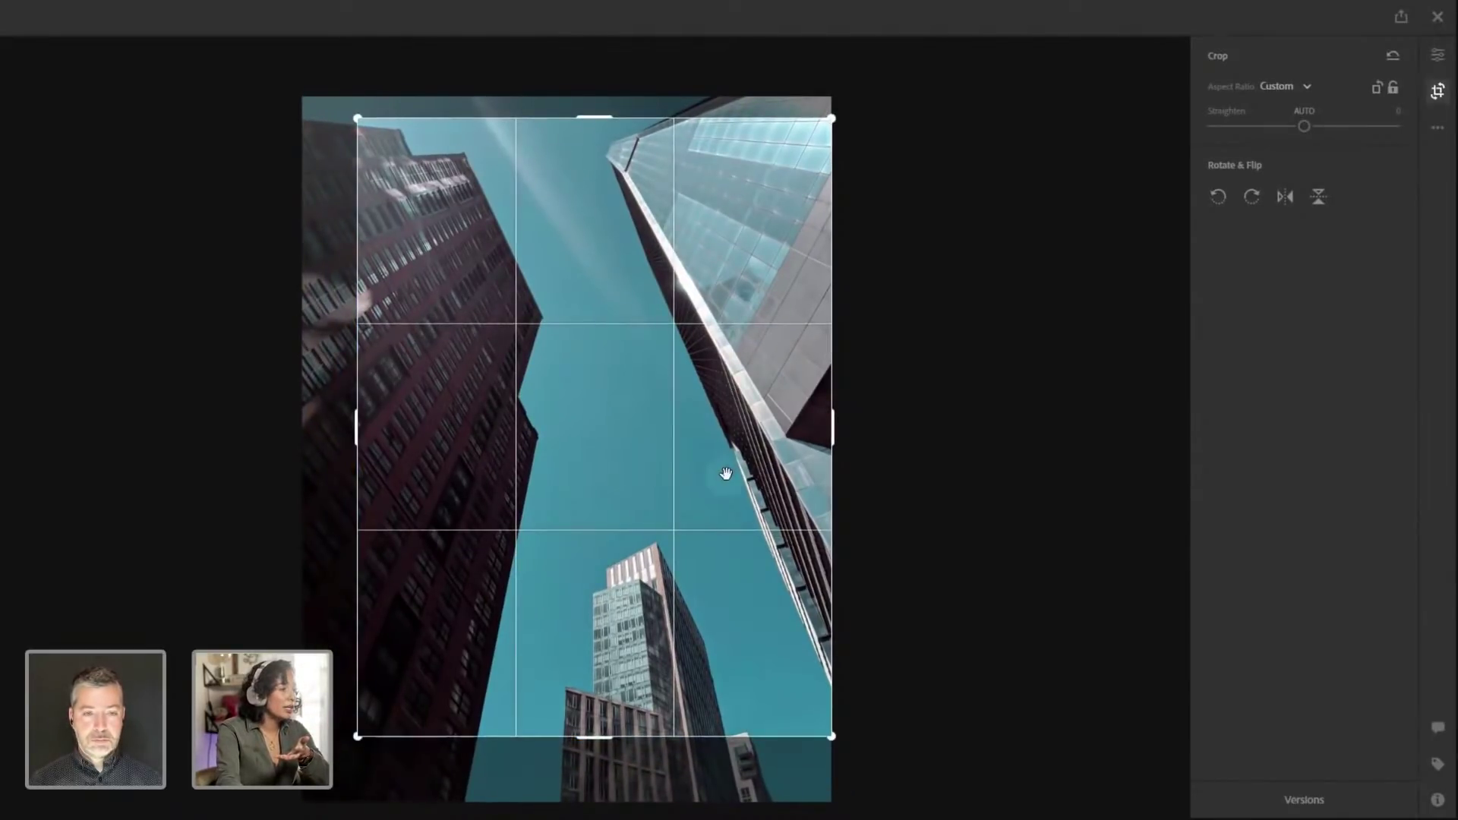
mouse_move(724, 498)
mouse_down()
mouse_move(759, 495)
mouse_move(749, 501)
mouse_up()
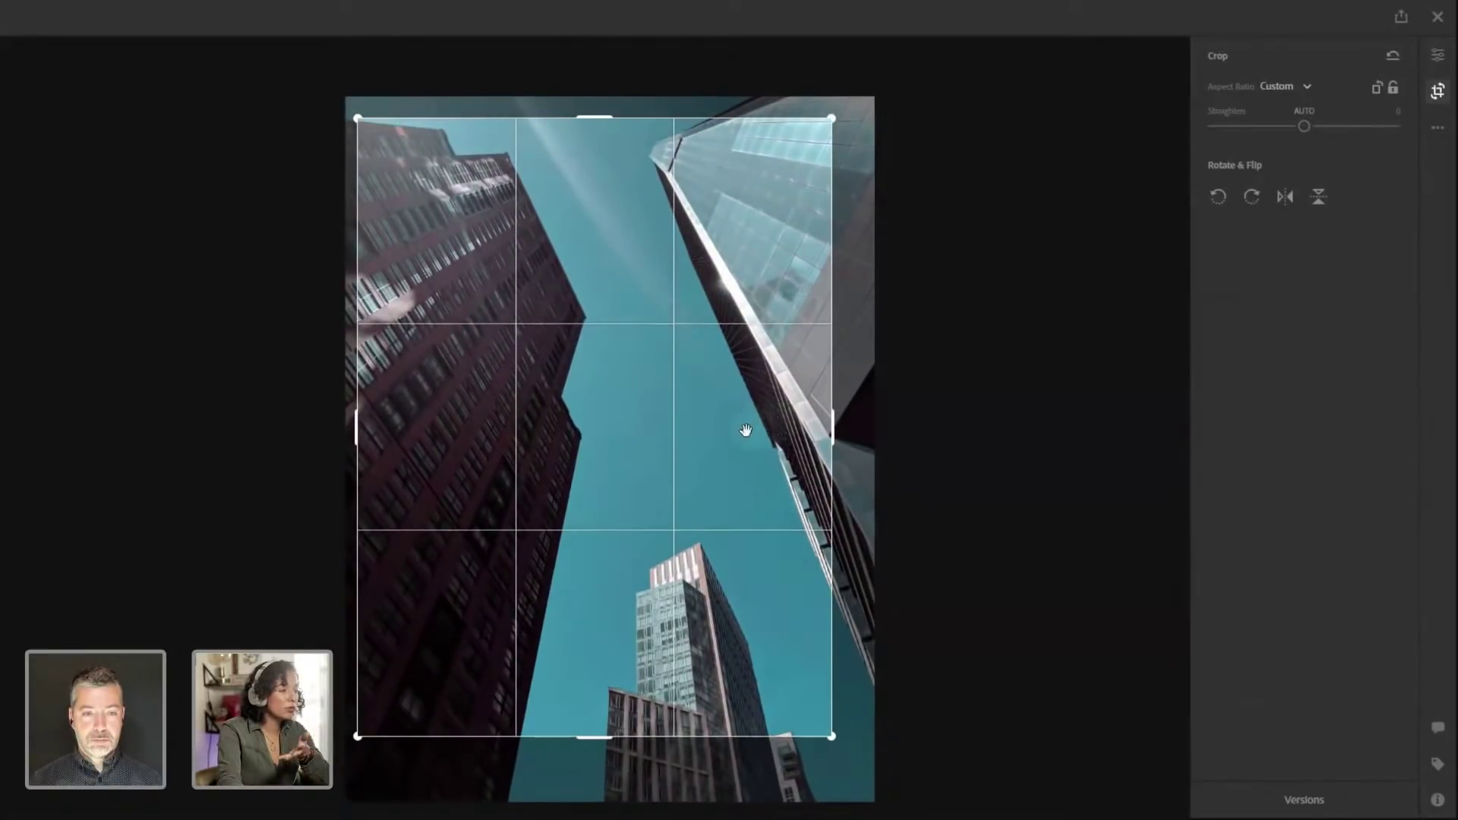
drag(745, 430, 750, 445)
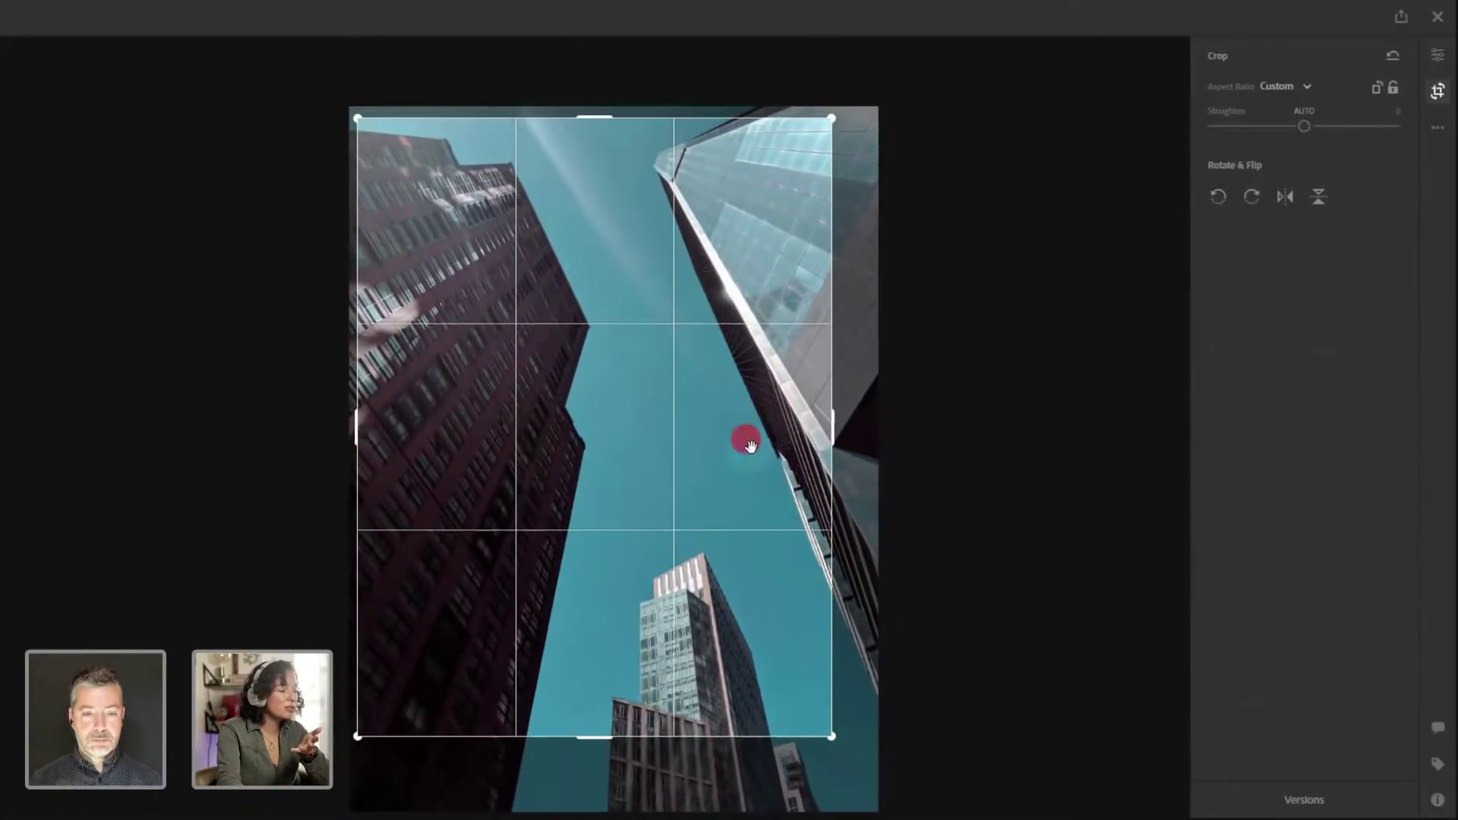
Set the crop's aspect ratio back to 4 × 5 and shift the photo left within the frame
click(1281, 86)
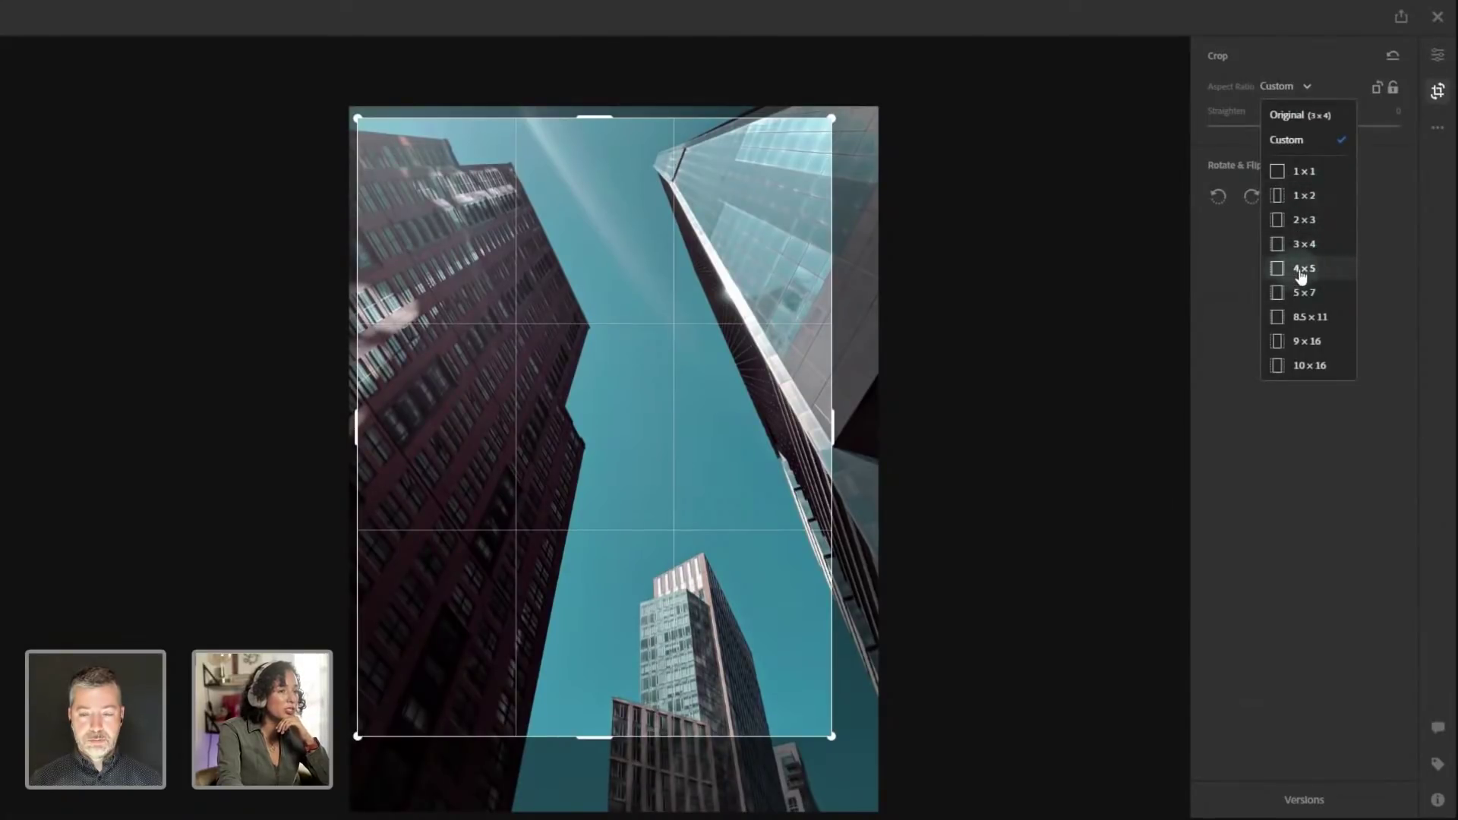
click(1304, 269)
drag(668, 386, 629, 380)
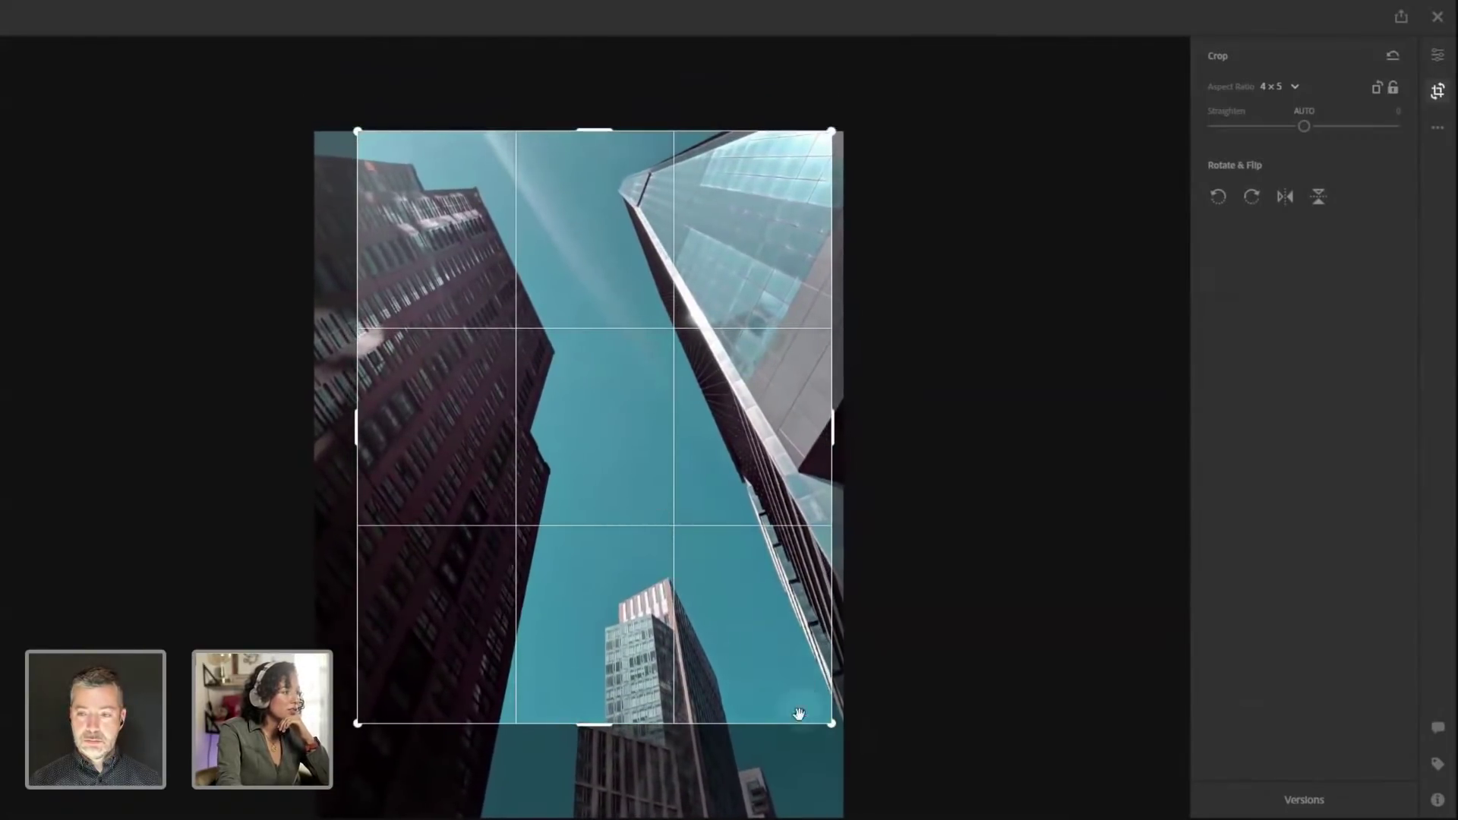
Tighten the crop frame from its lower corner, reapply the 4 × 5 ratio and move the photo slightly down inside it
drag(832, 722, 817, 714)
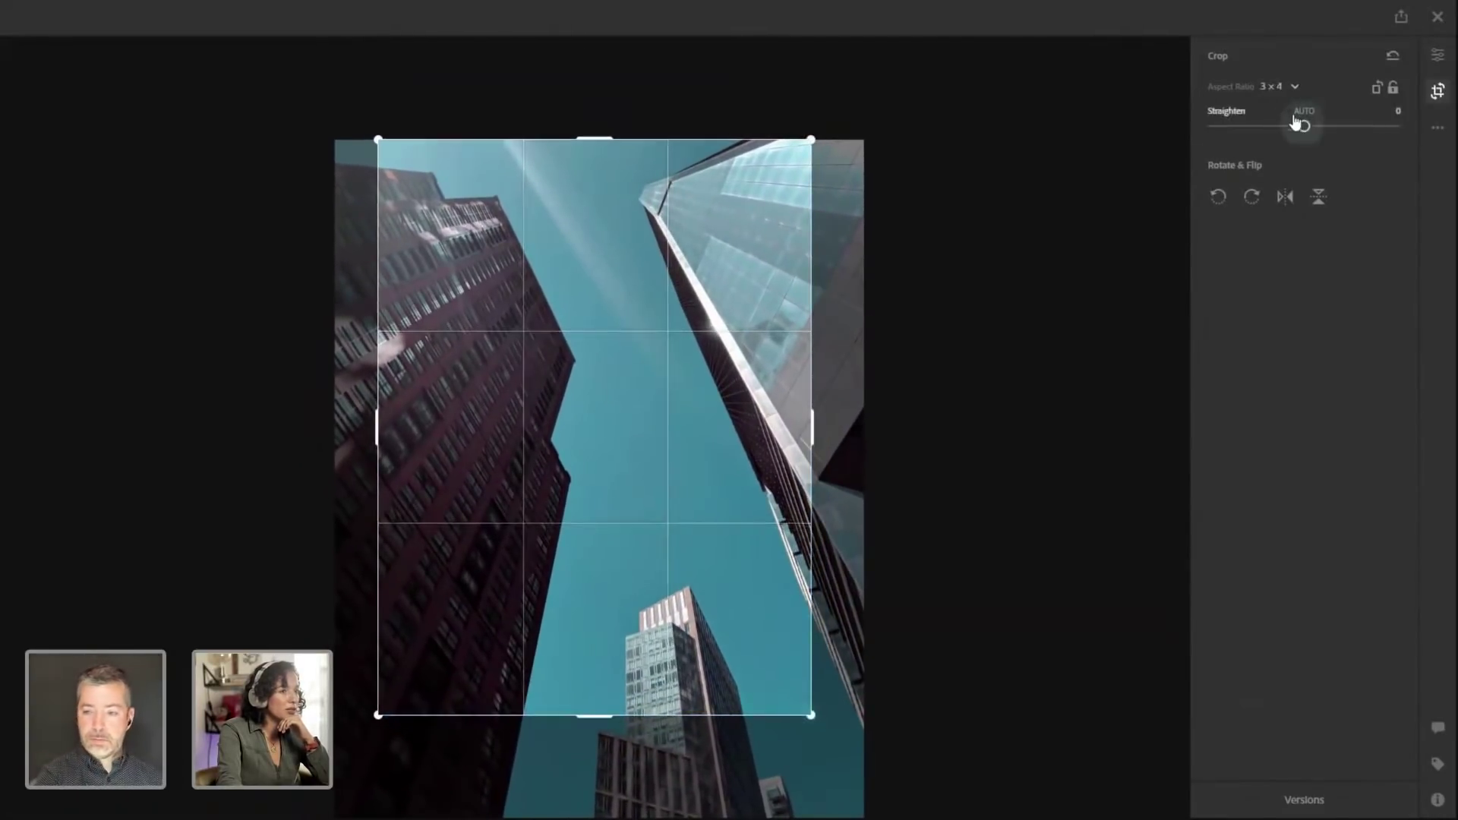
click(1270, 85)
click(1295, 268)
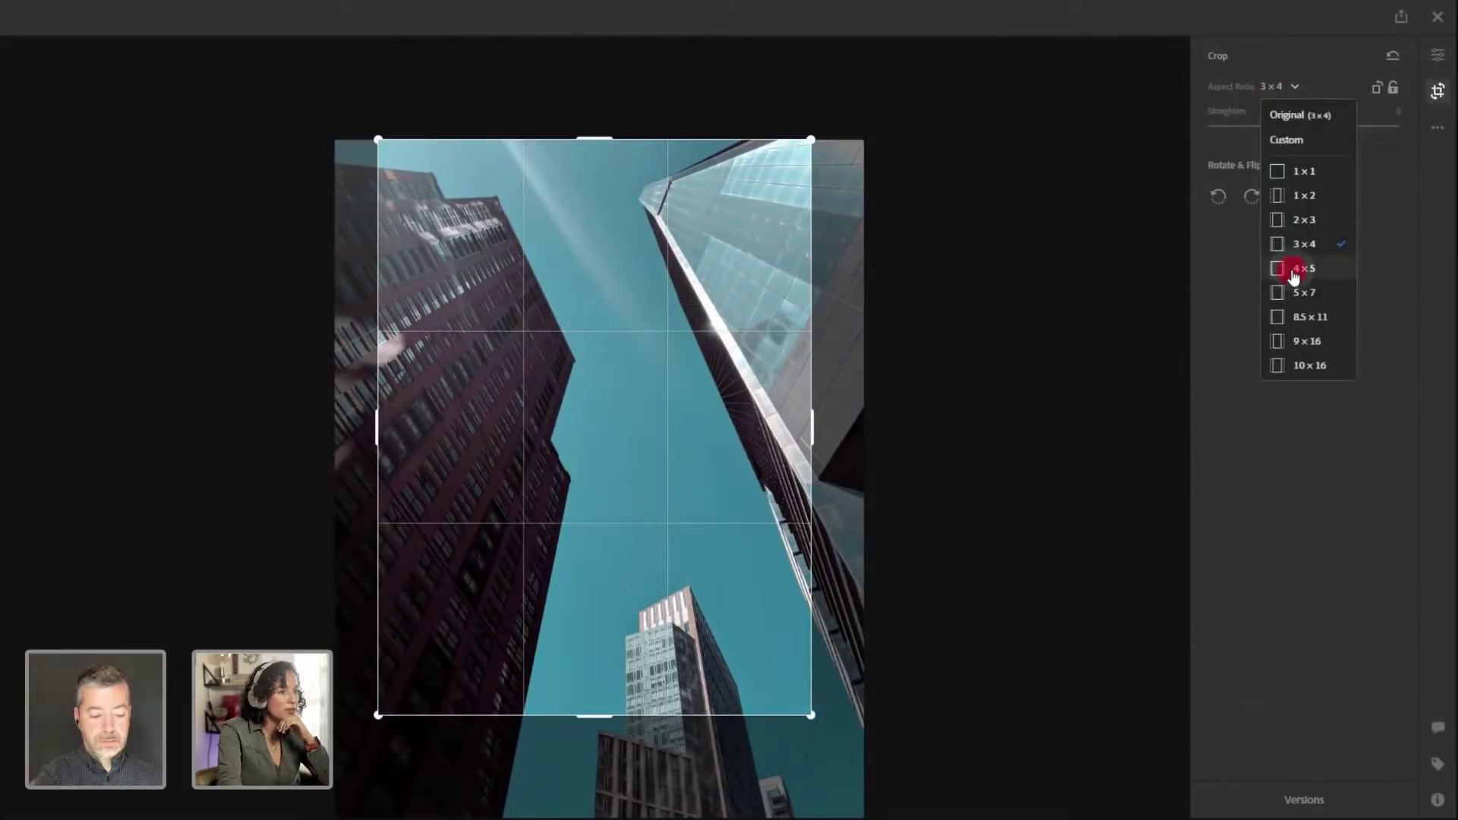
drag(631, 368, 633, 384)
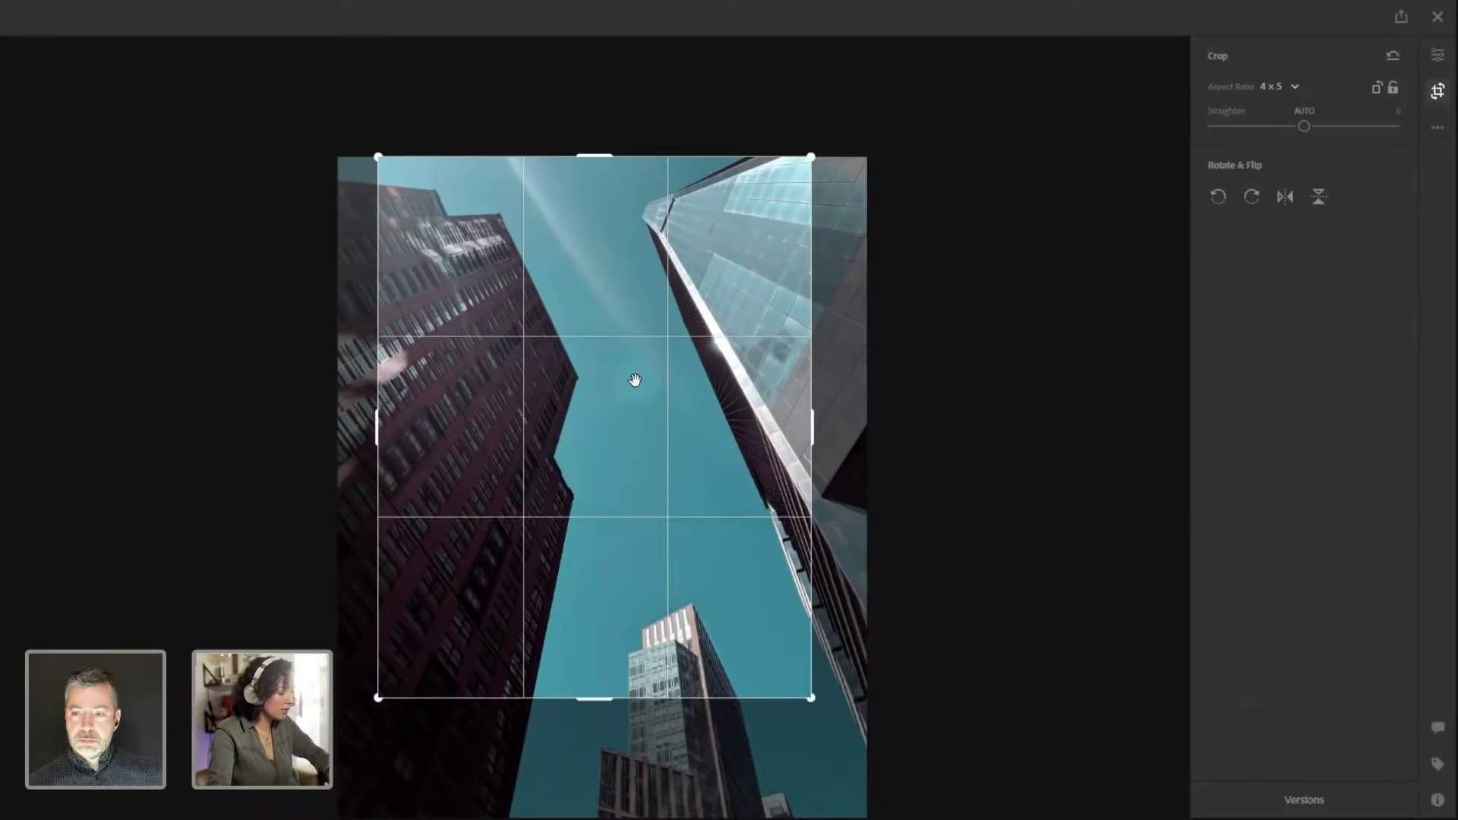
Cycle through the crop guide overlays, including thirds, centre cross, triangles and golden spiral, and stop on the diagonal lines
key(o)
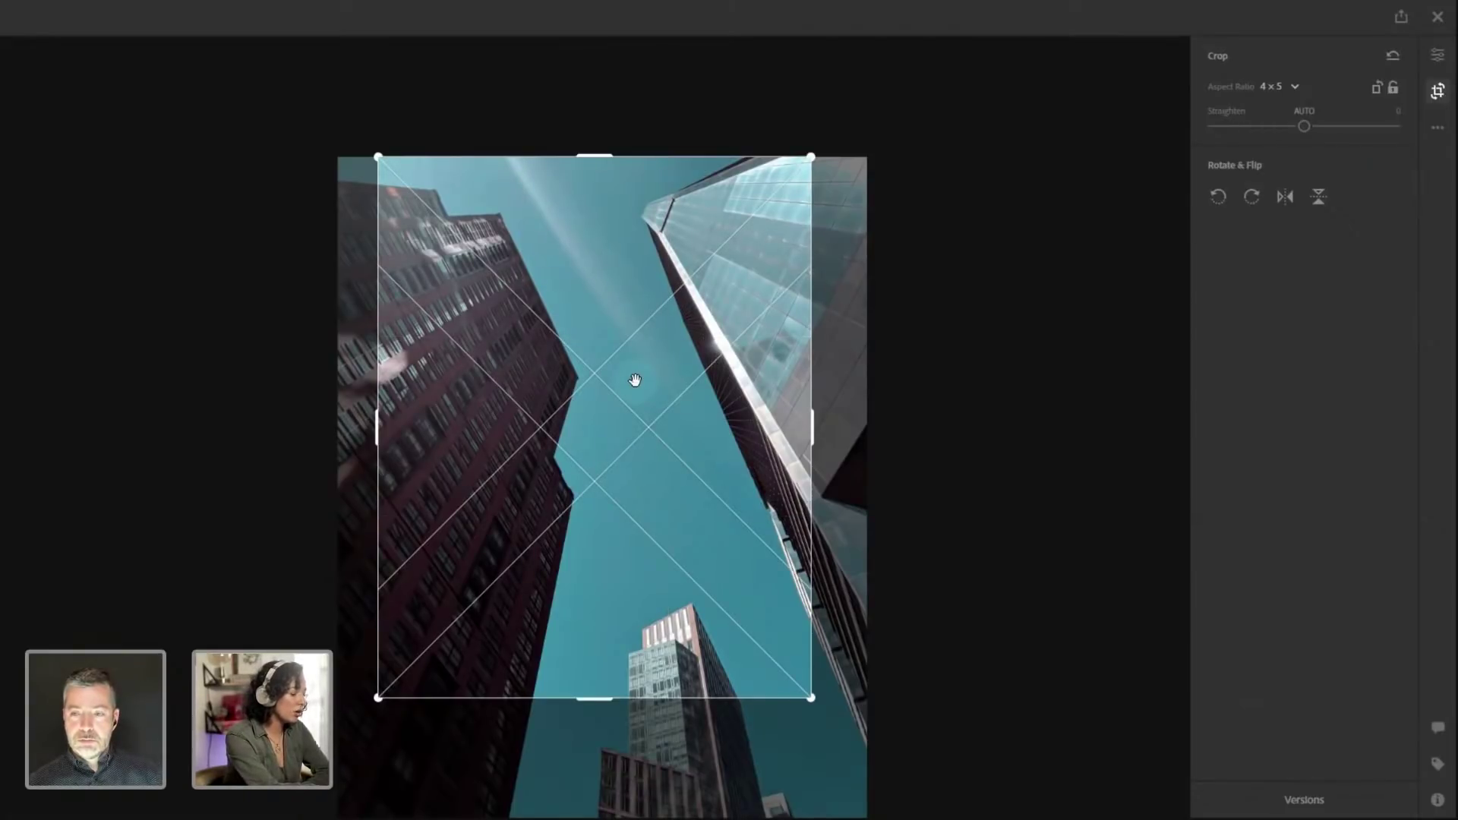
key(o)
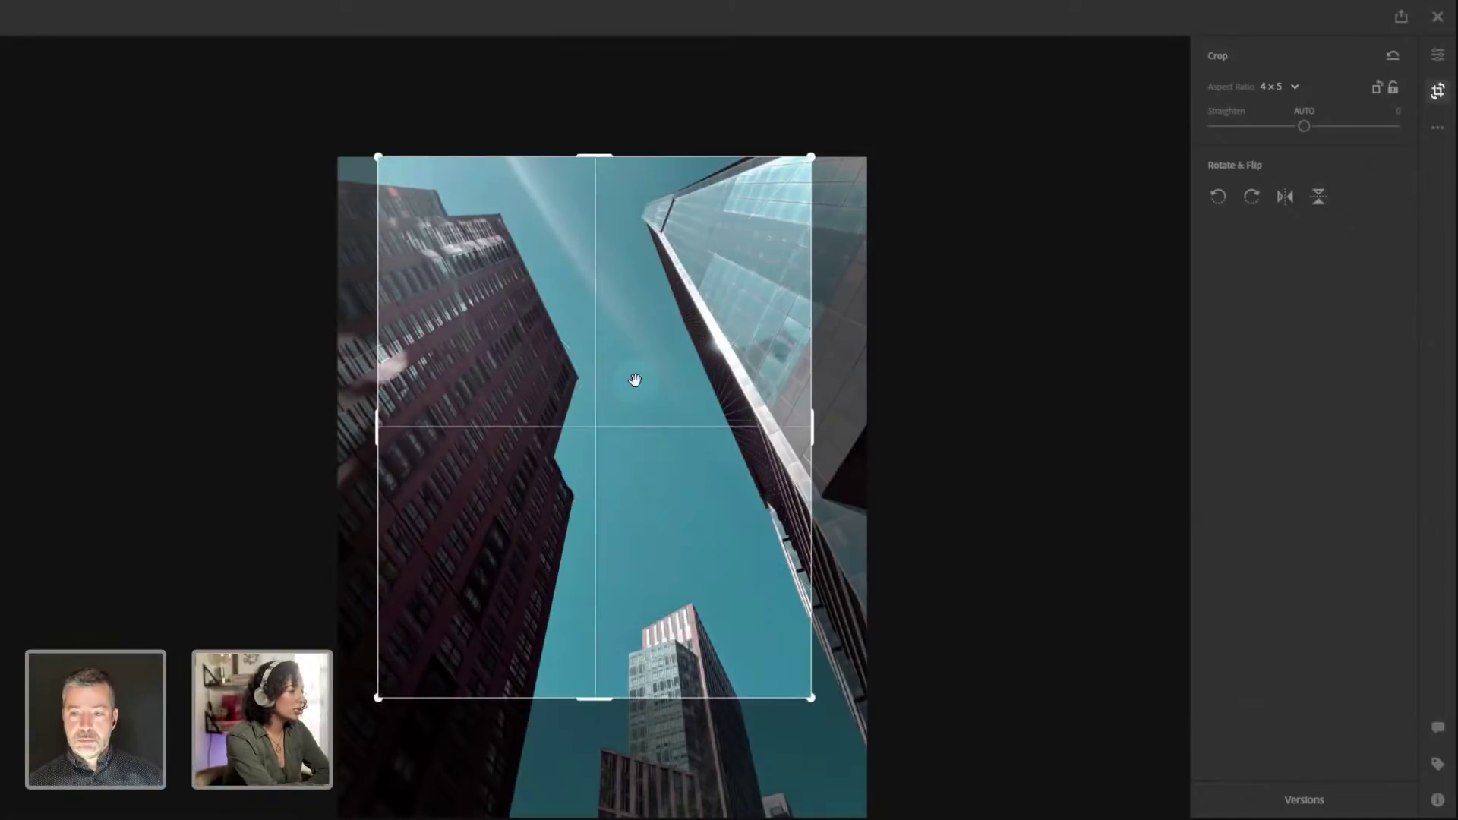
key(o)
key(o)
key(o)
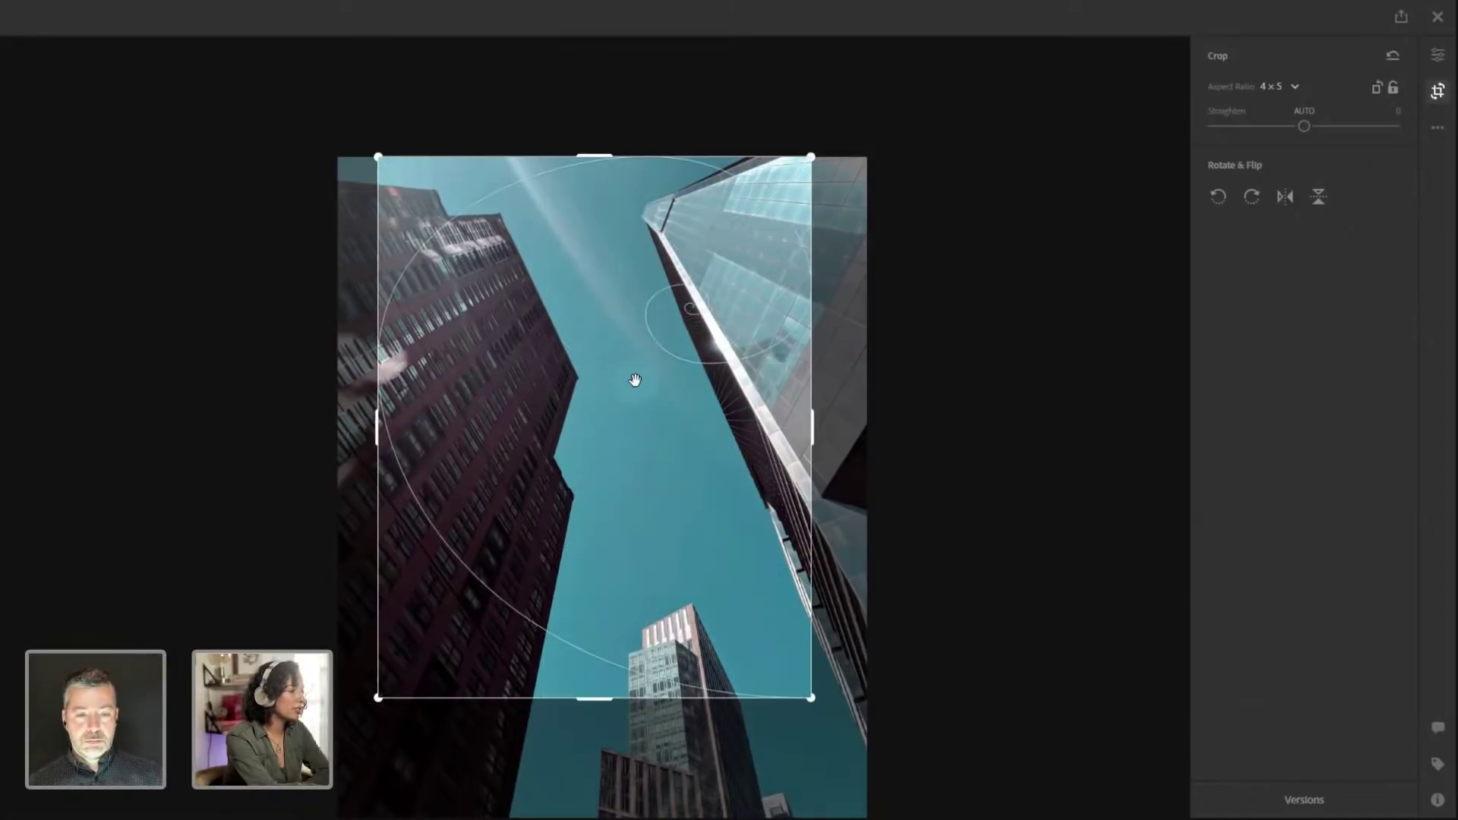
key(o)
key(o)
key(o)
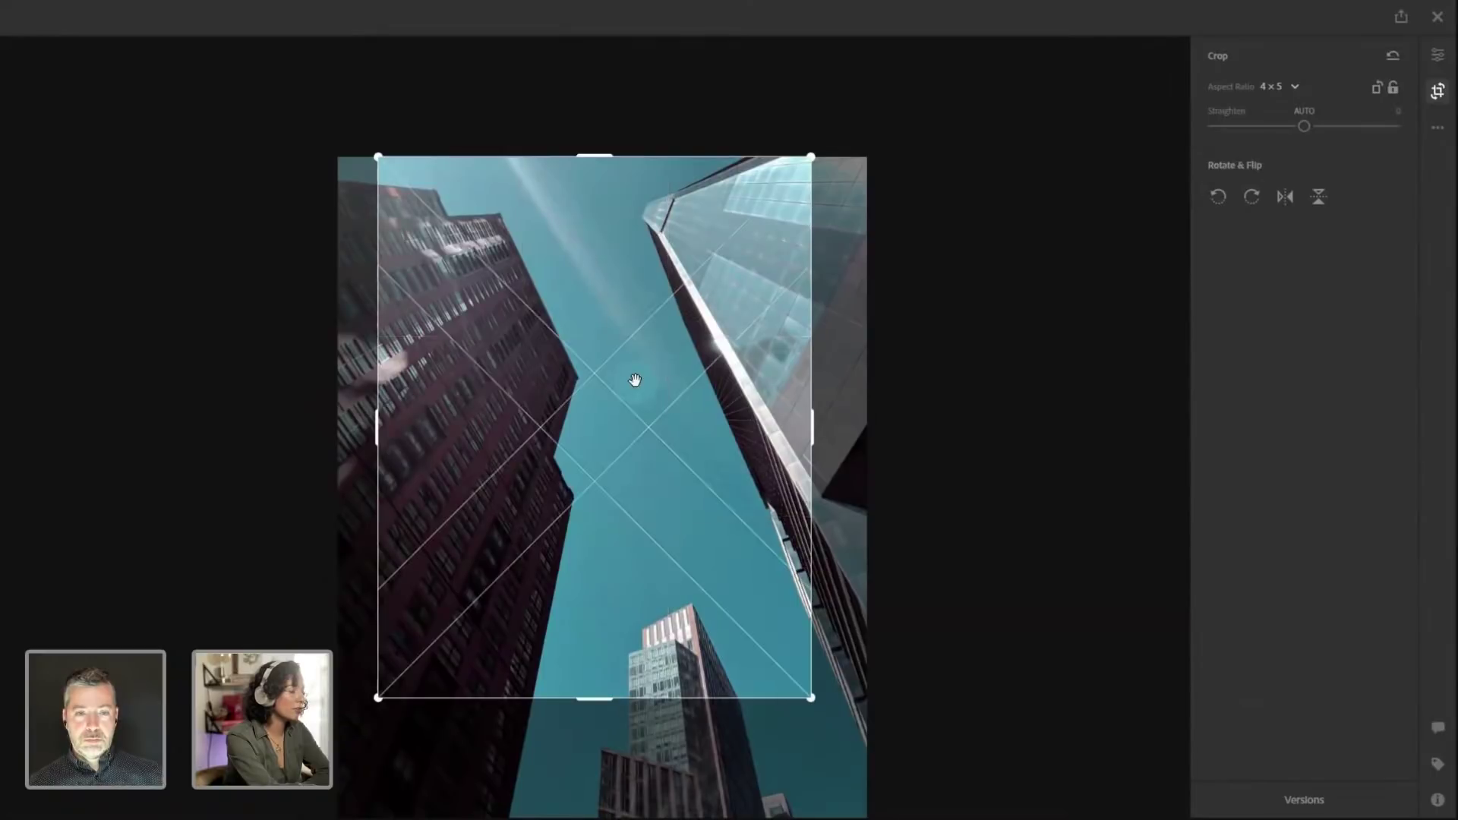
key(o)
key(o)
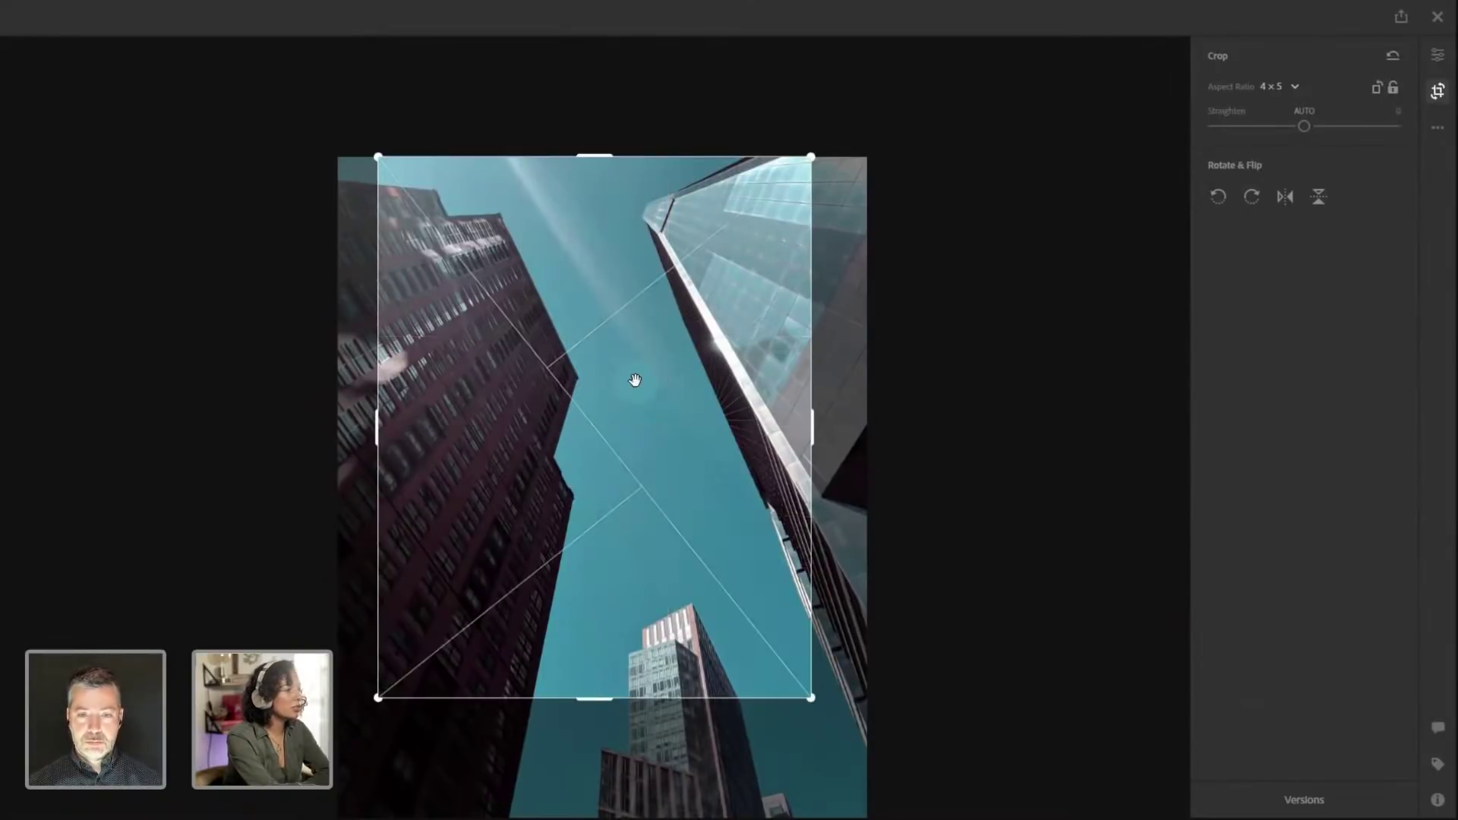
key(o)
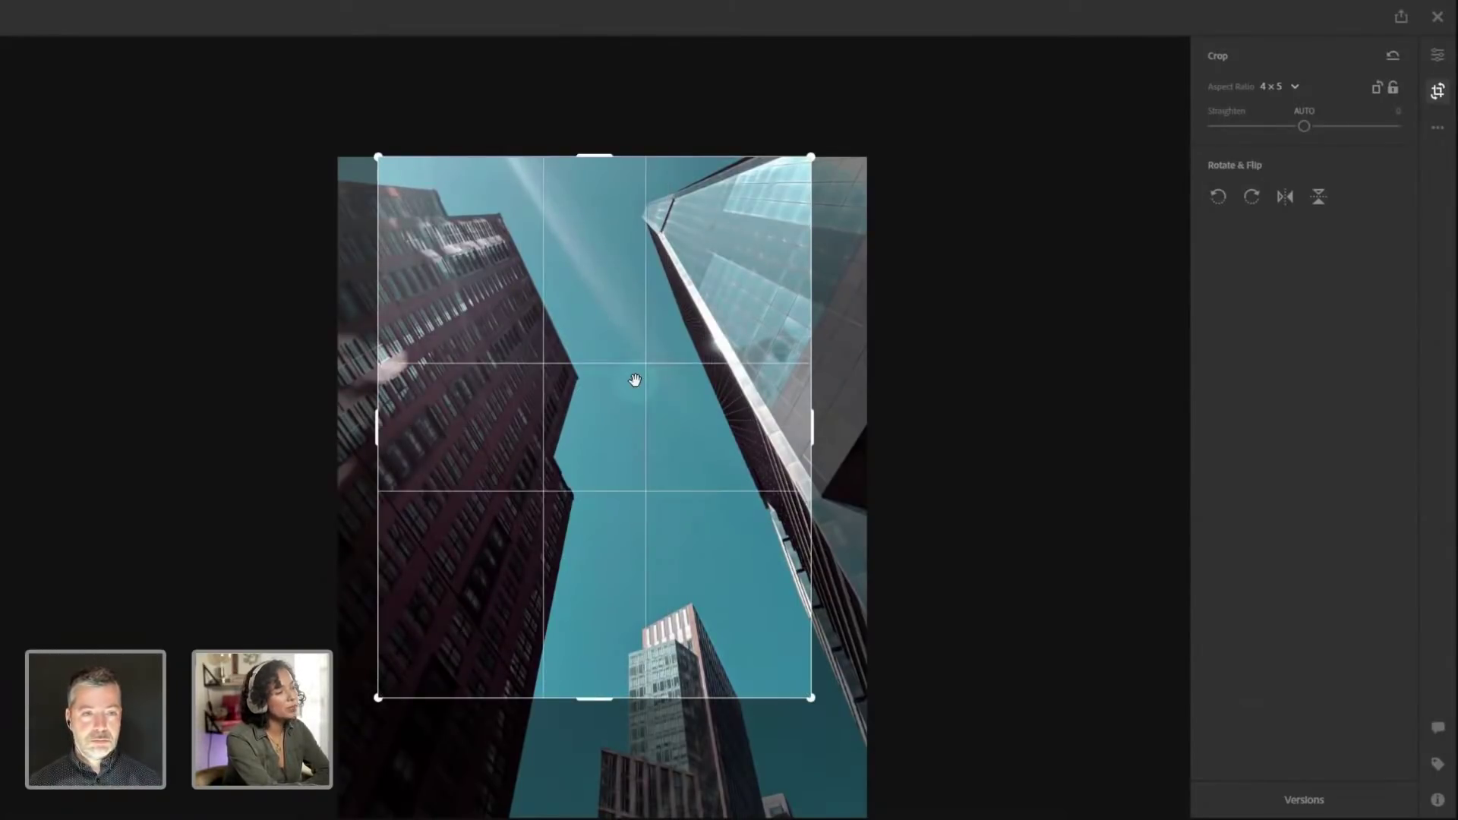
key(o)
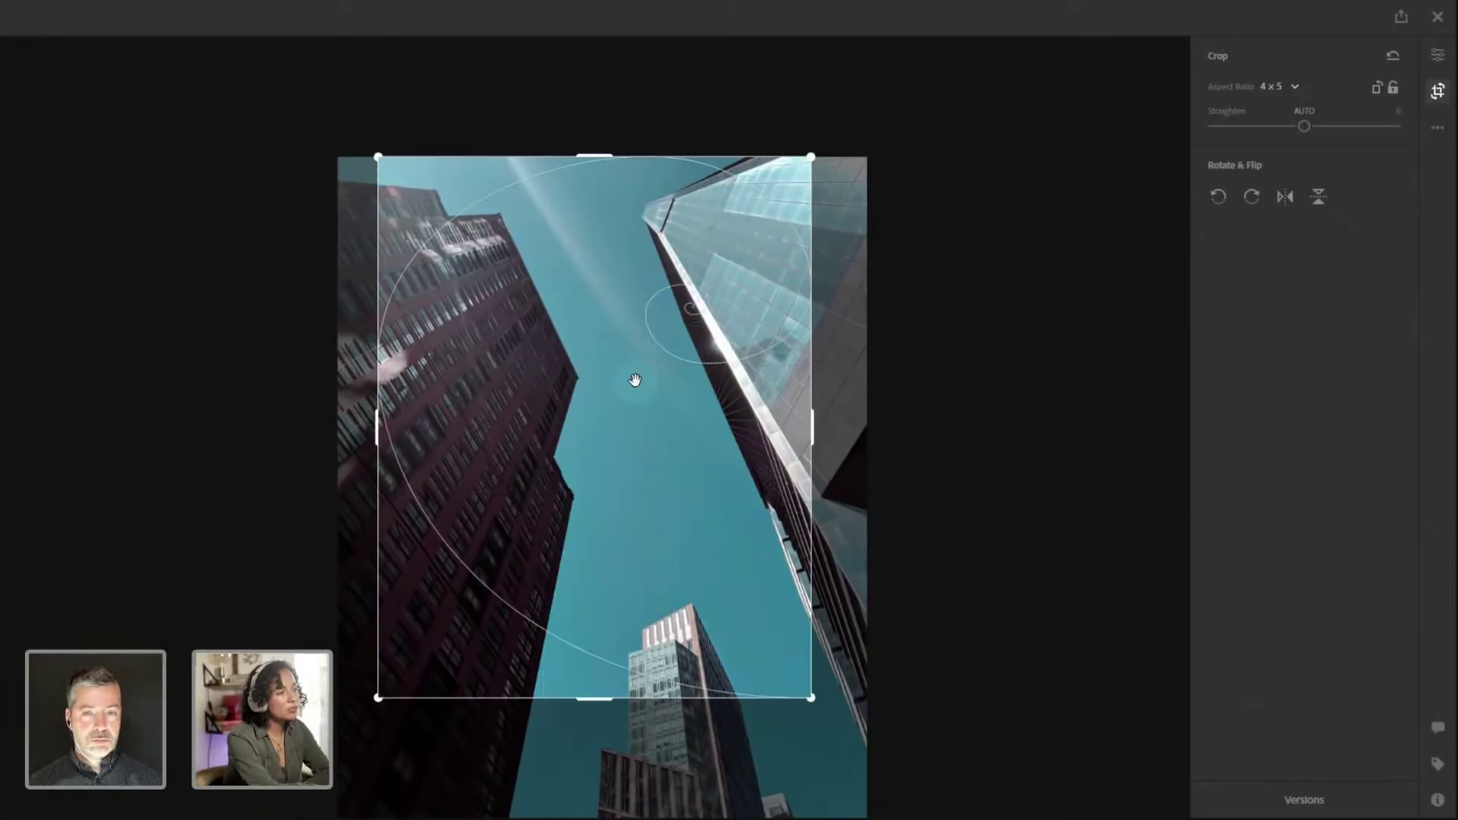
key(o)
key(o)
key(o)
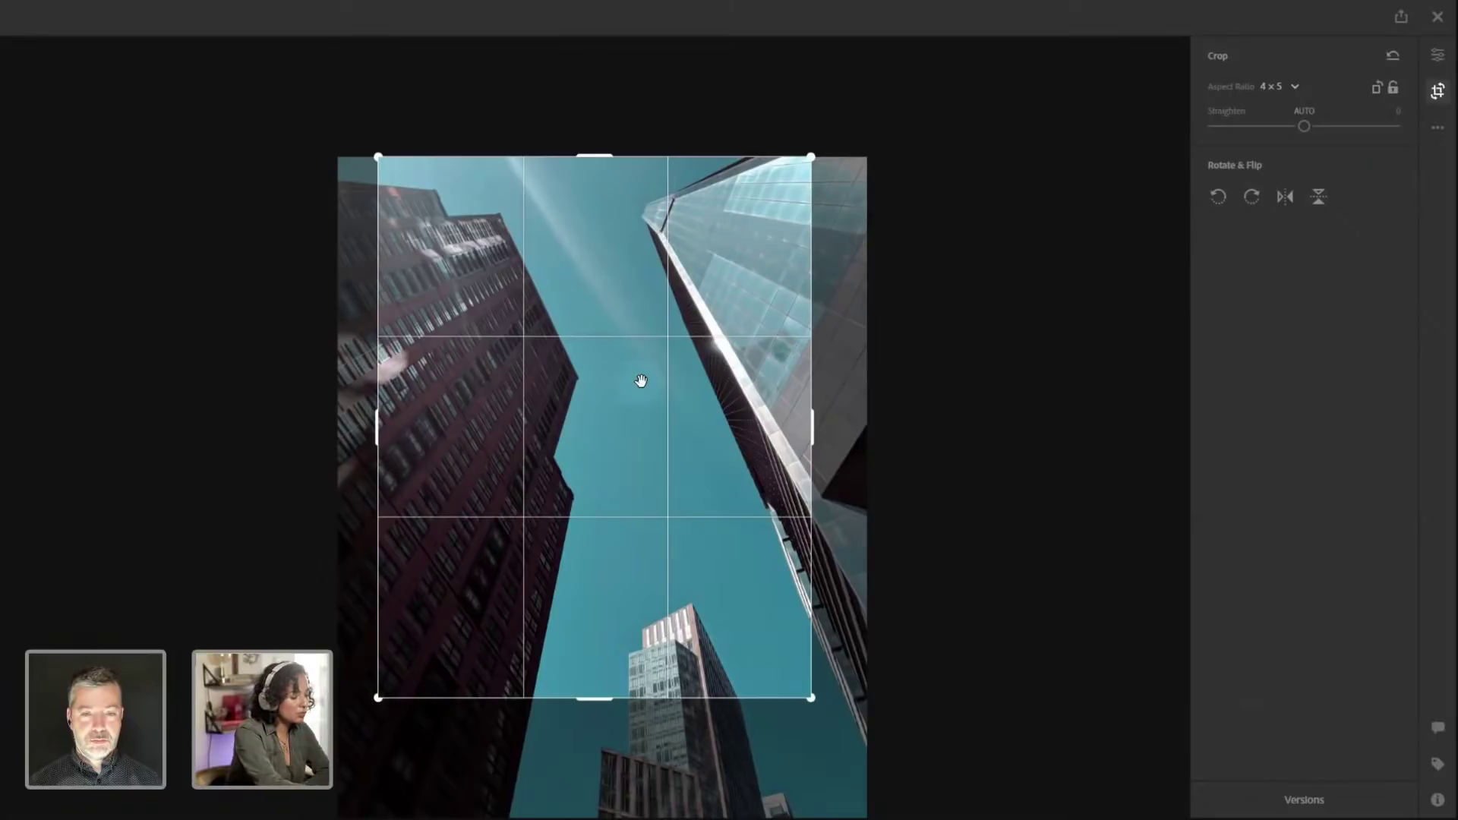
key(o)
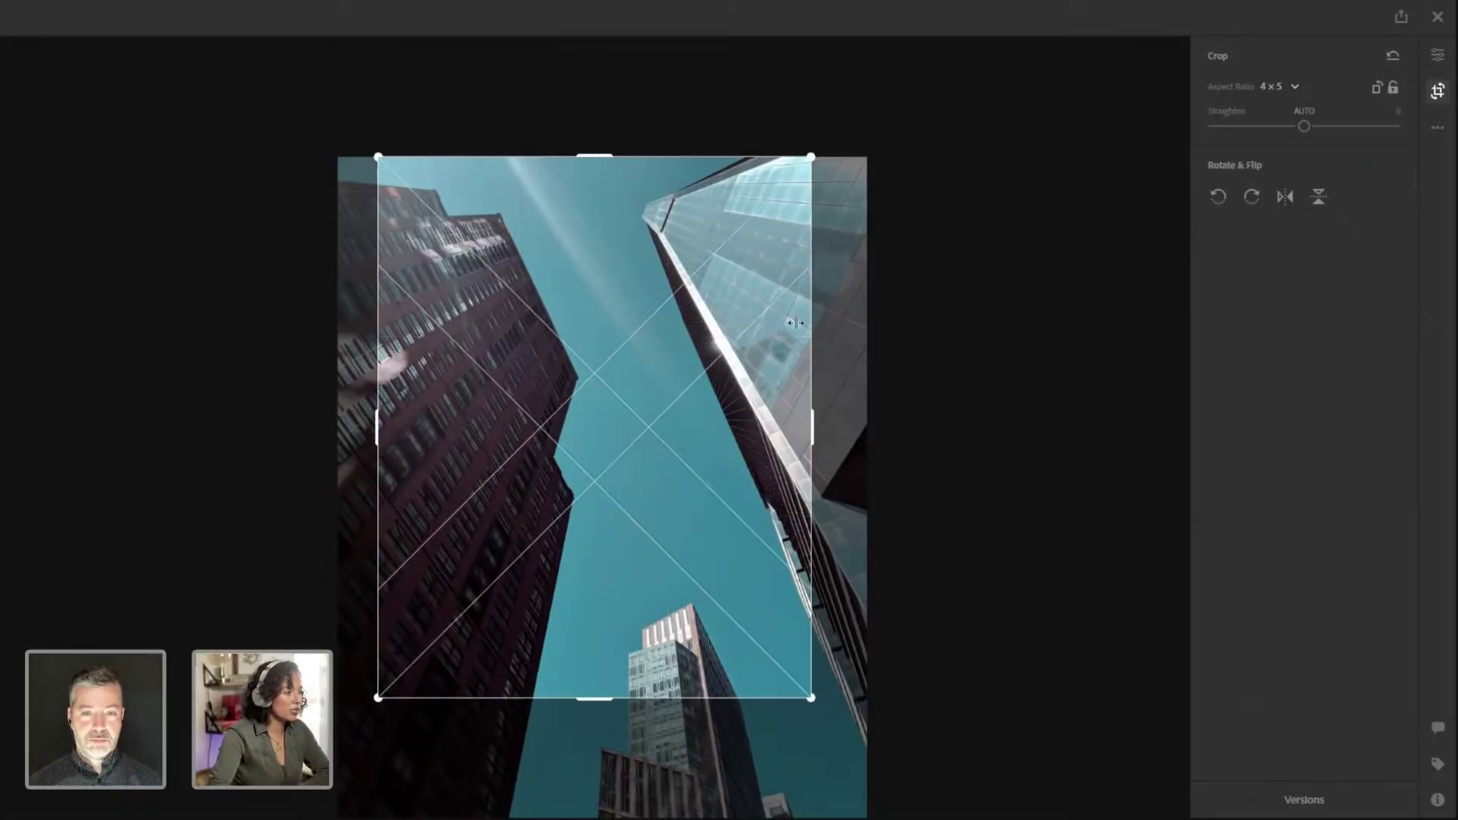
Crop the photo tighter to a custom frame, reposition the towers inside it and return to the editing adjustments
drag(810, 697, 786, 674)
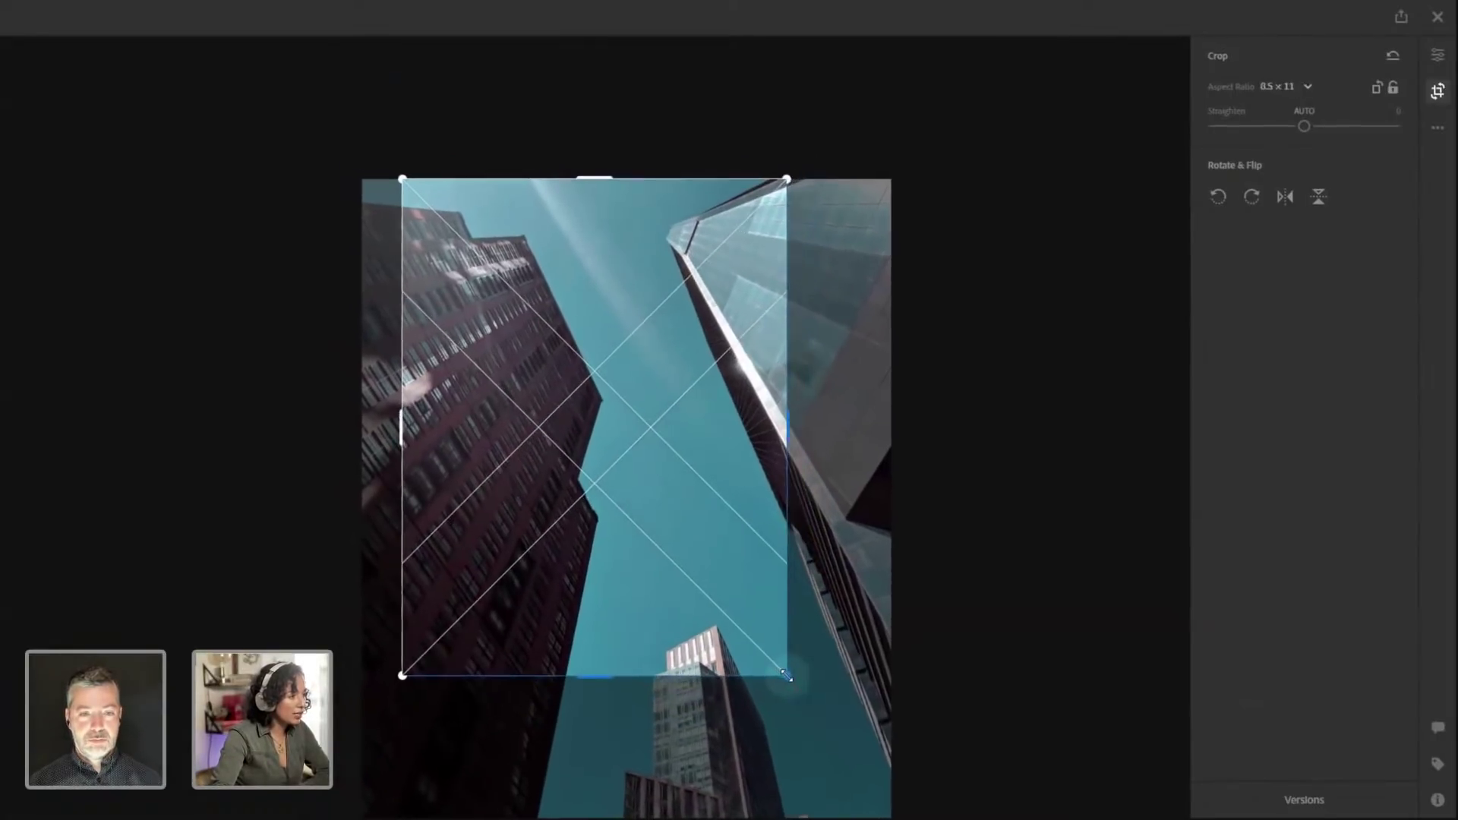
drag(687, 544, 644, 553)
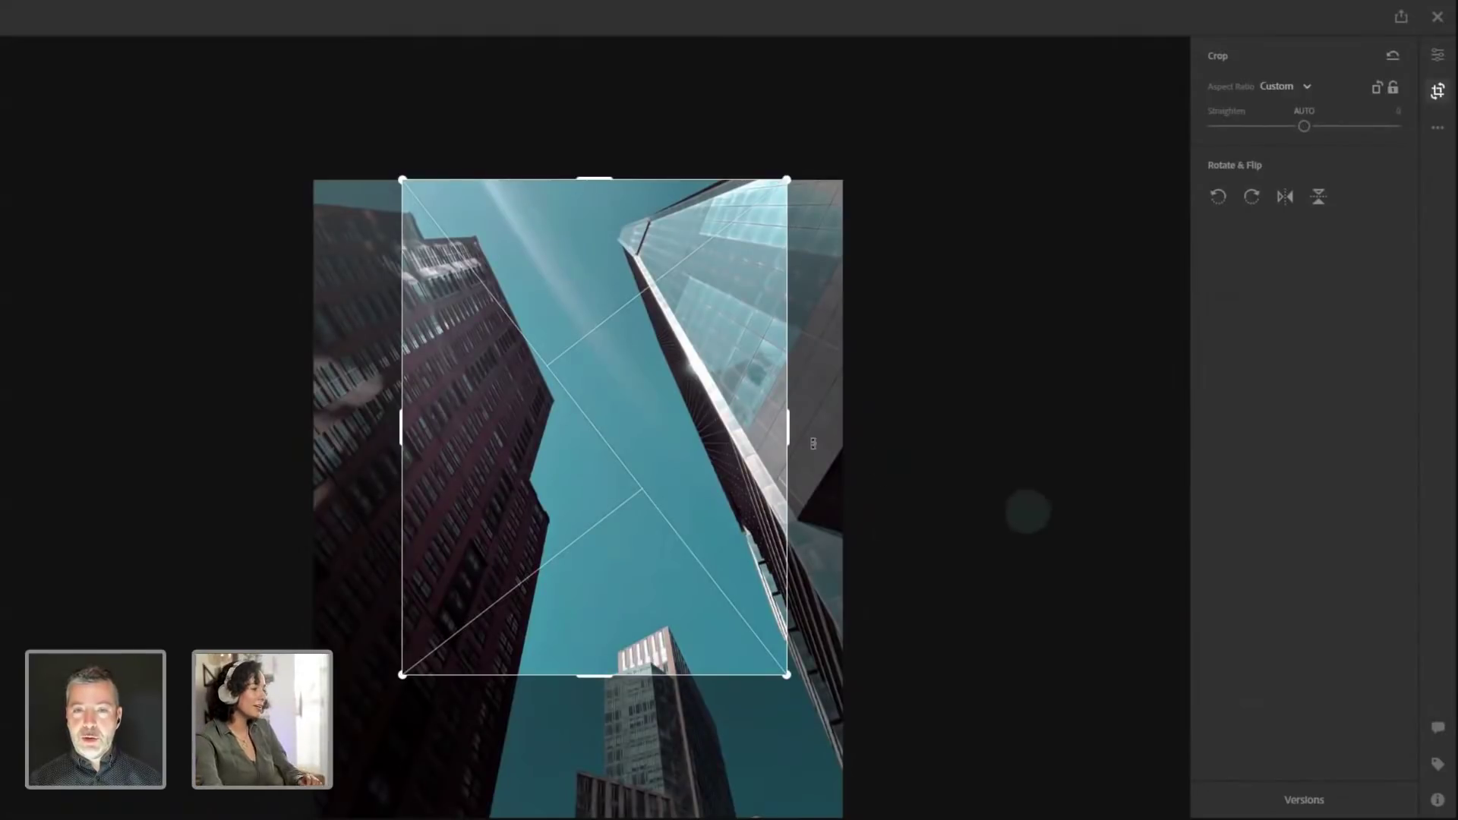
mouse_move(686, 424)
mouse_down()
mouse_move(708, 423)
mouse_move(700, 436)
mouse_up()
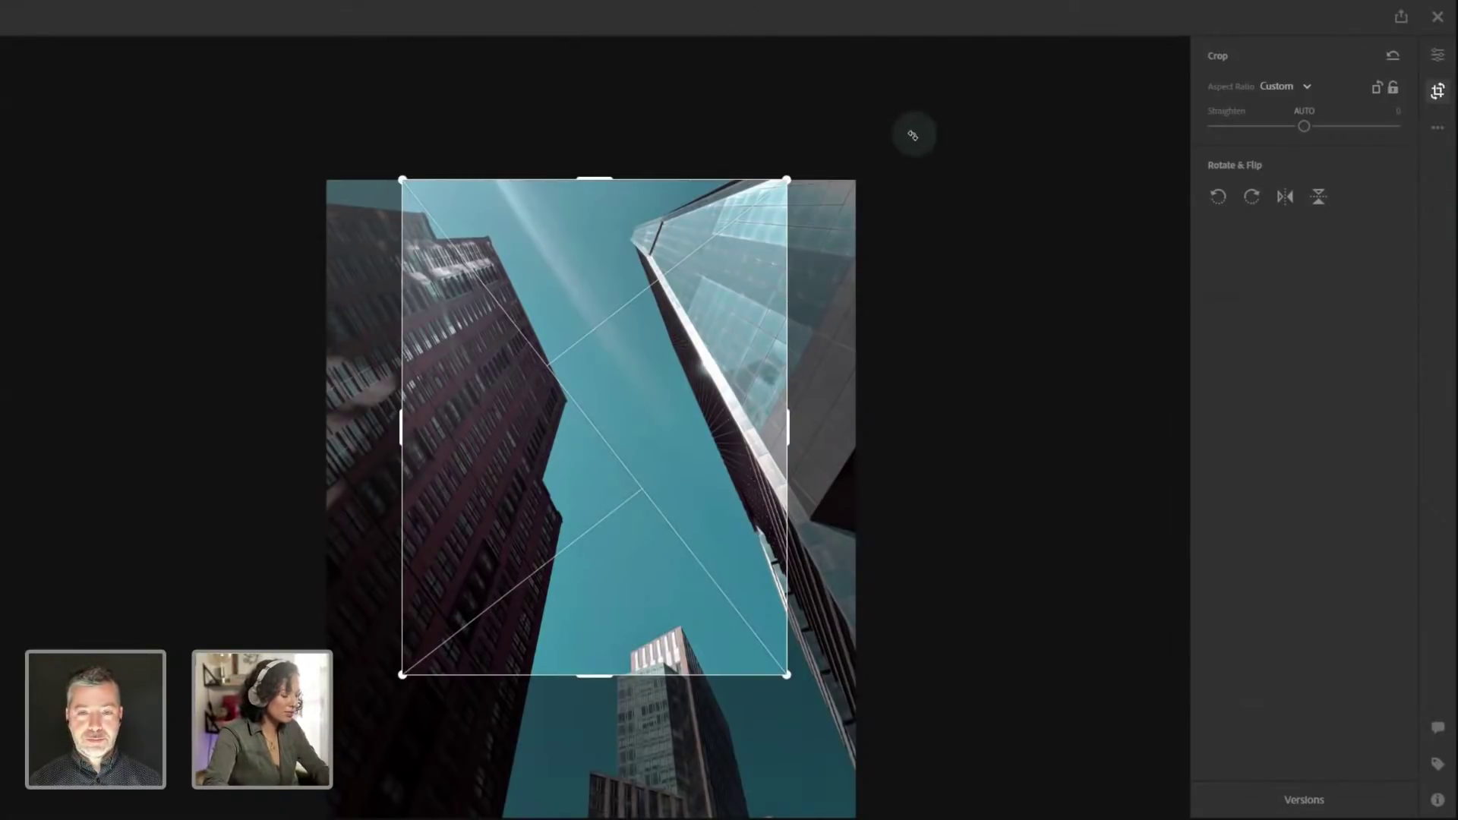
drag(787, 180, 783, 180)
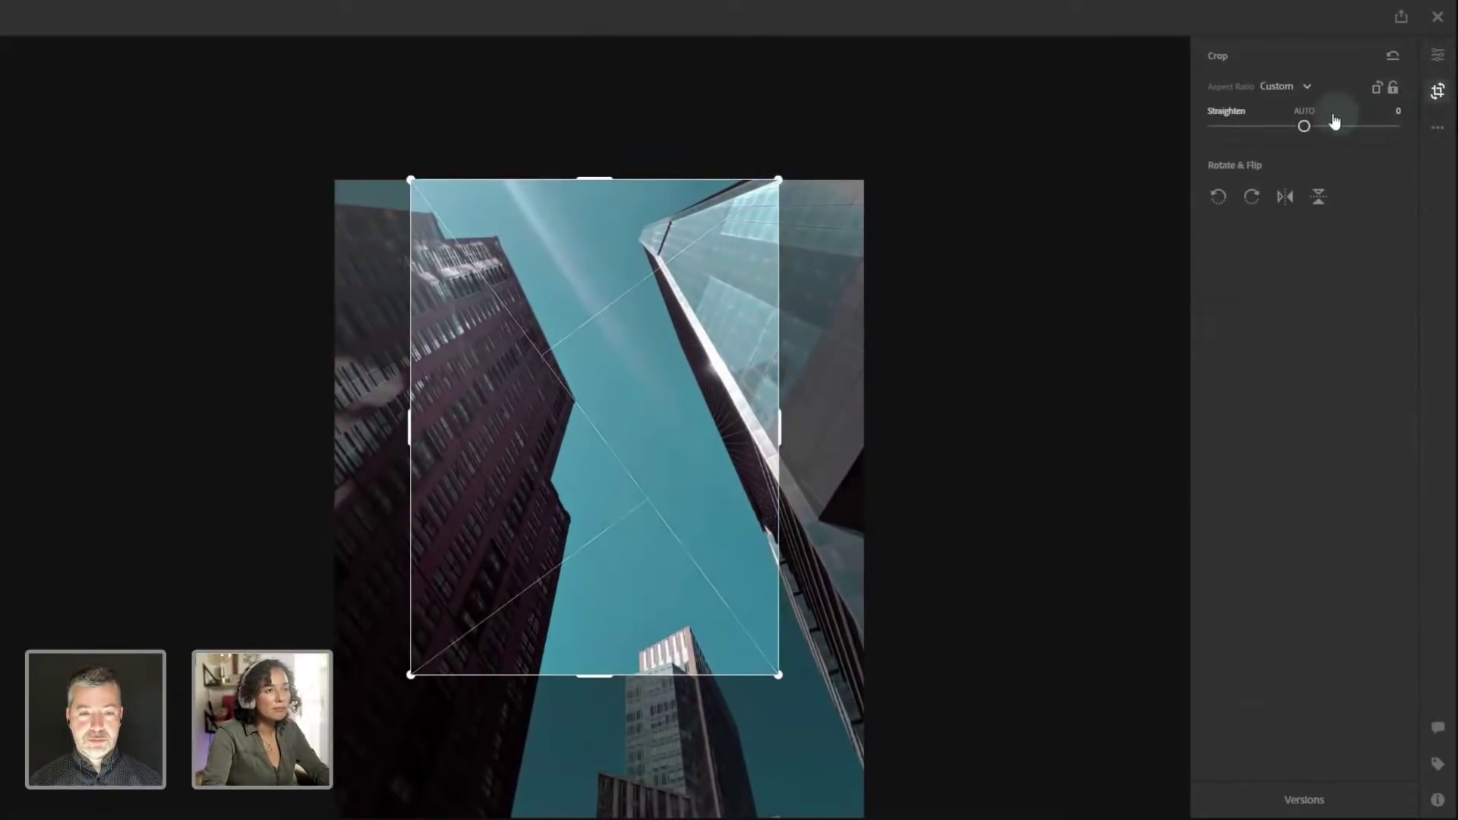
click(1439, 54)
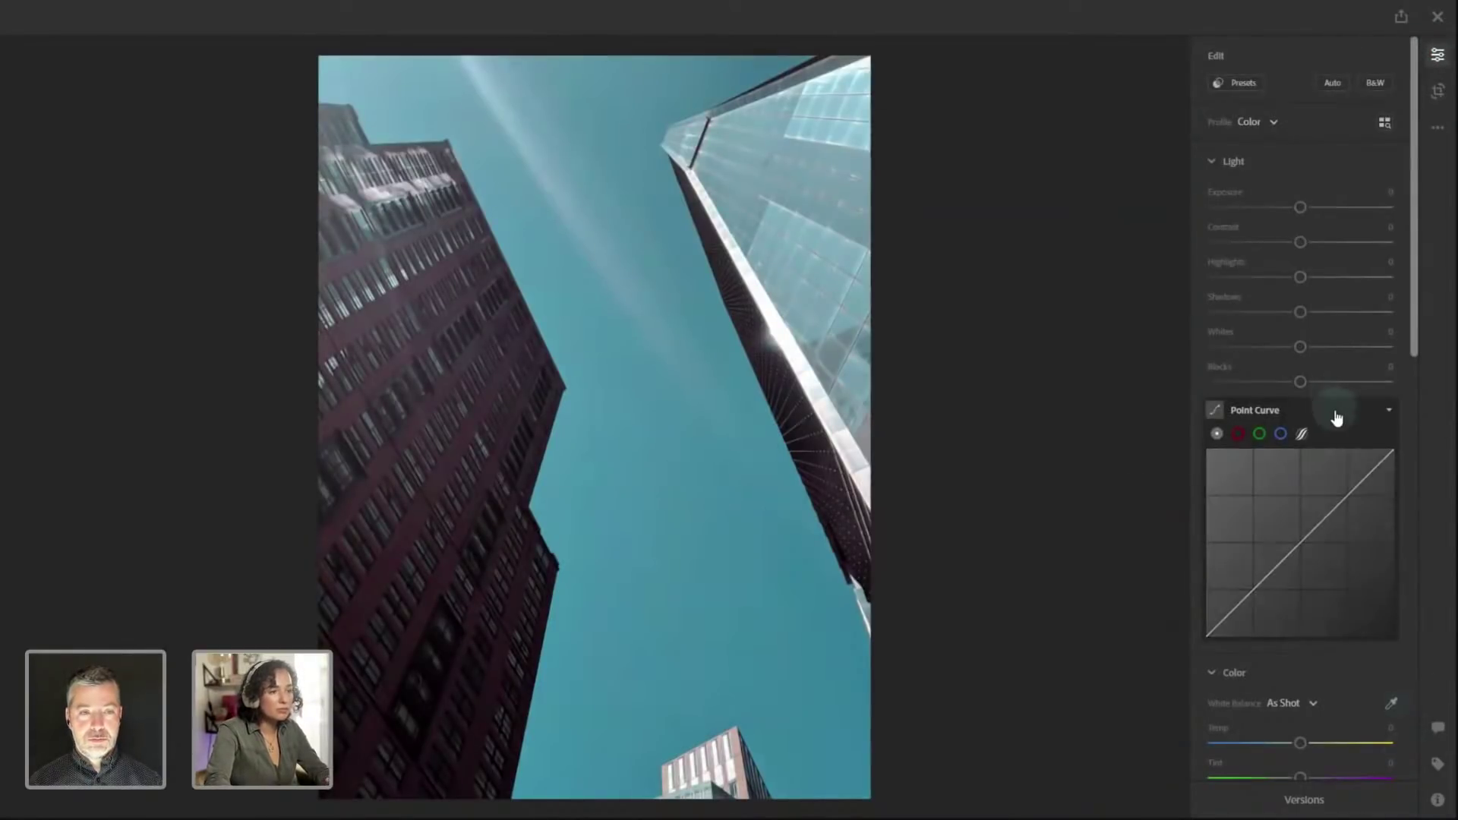
scroll(1335, 415, down, 3)
click(1388, 184)
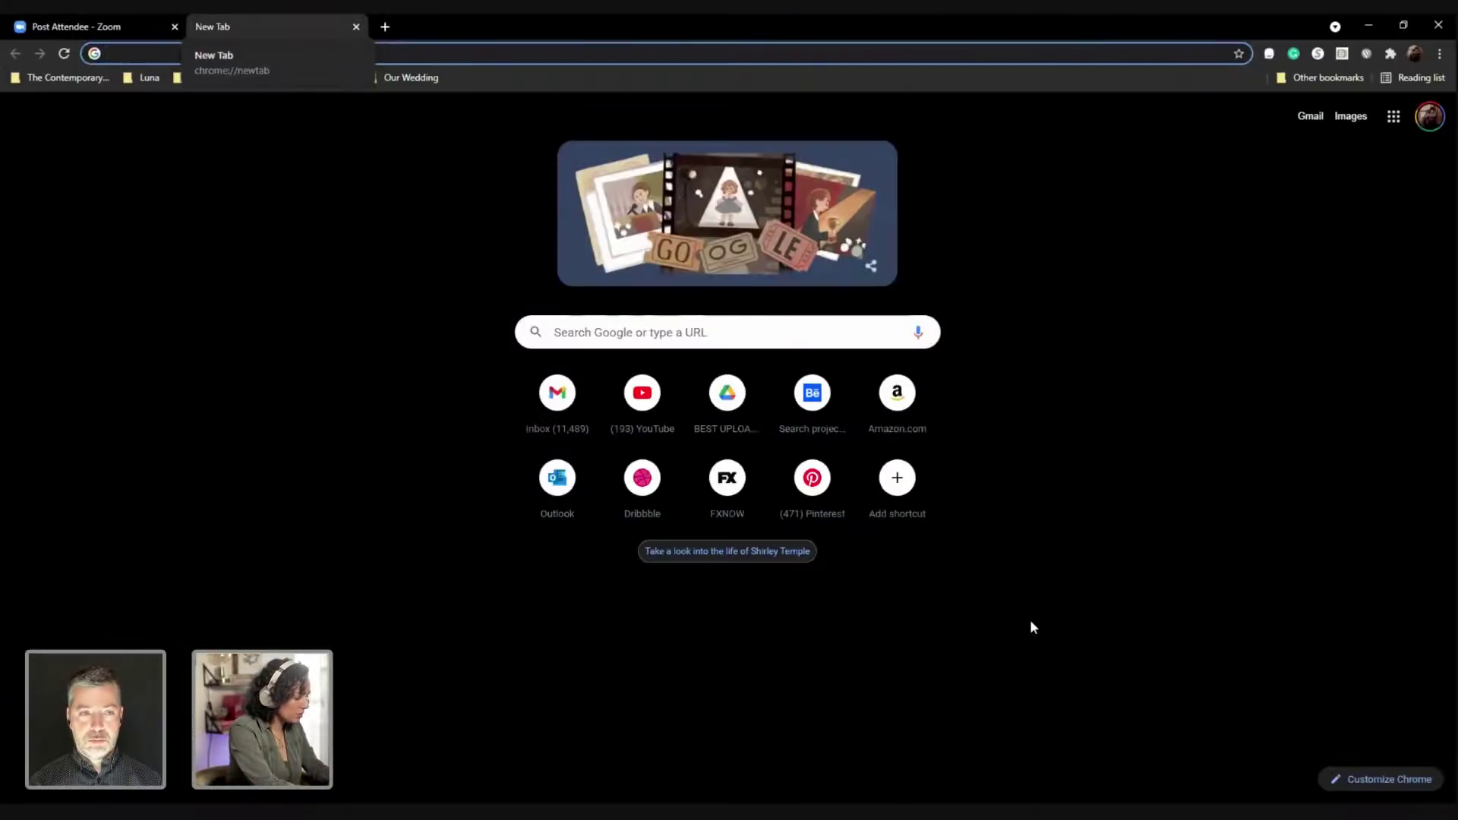
Switch to the browser, open the presenter's Behance profile and look over its past livestreams
text(beha)
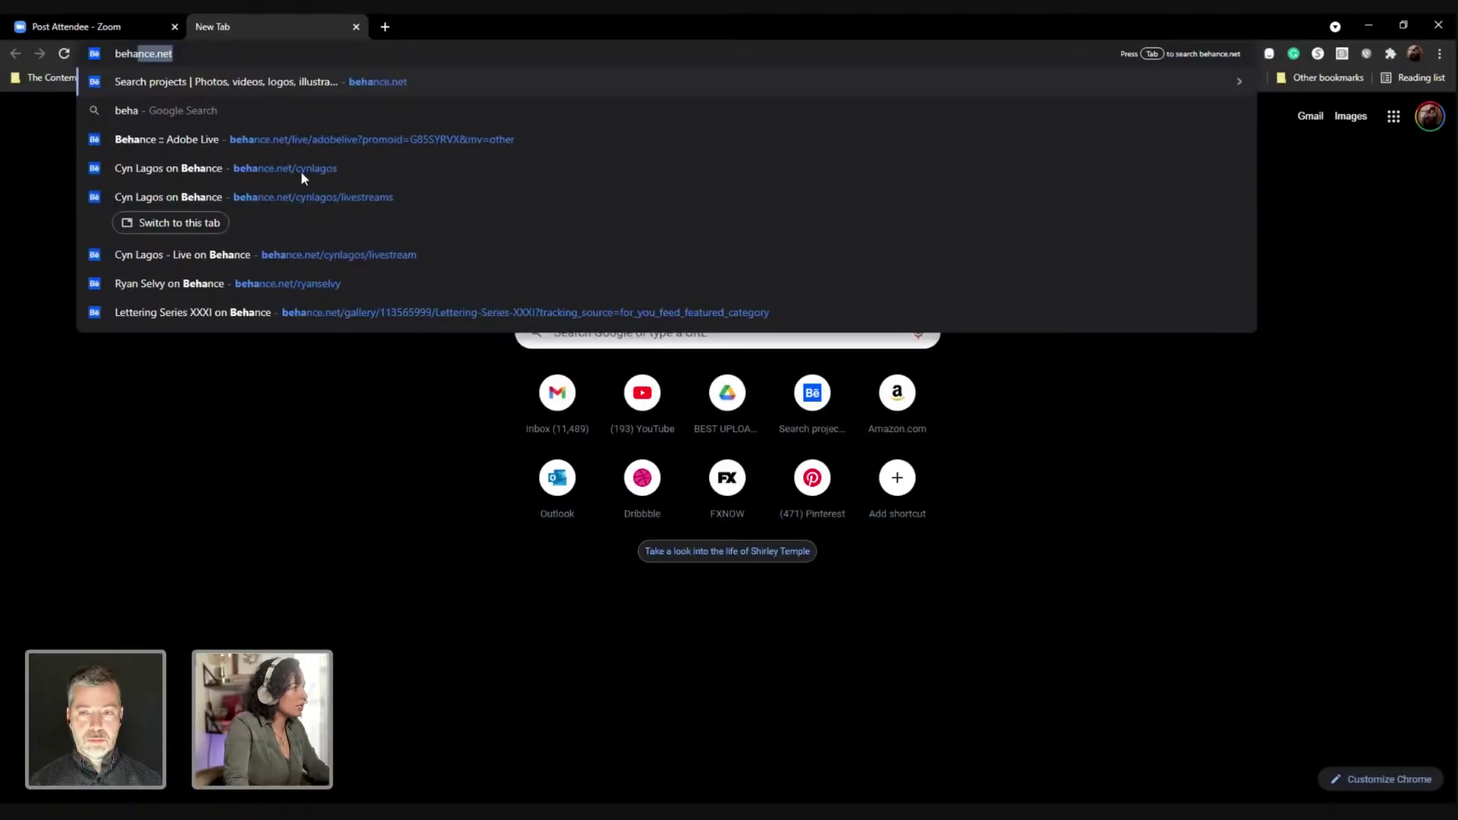
click(696, 222)
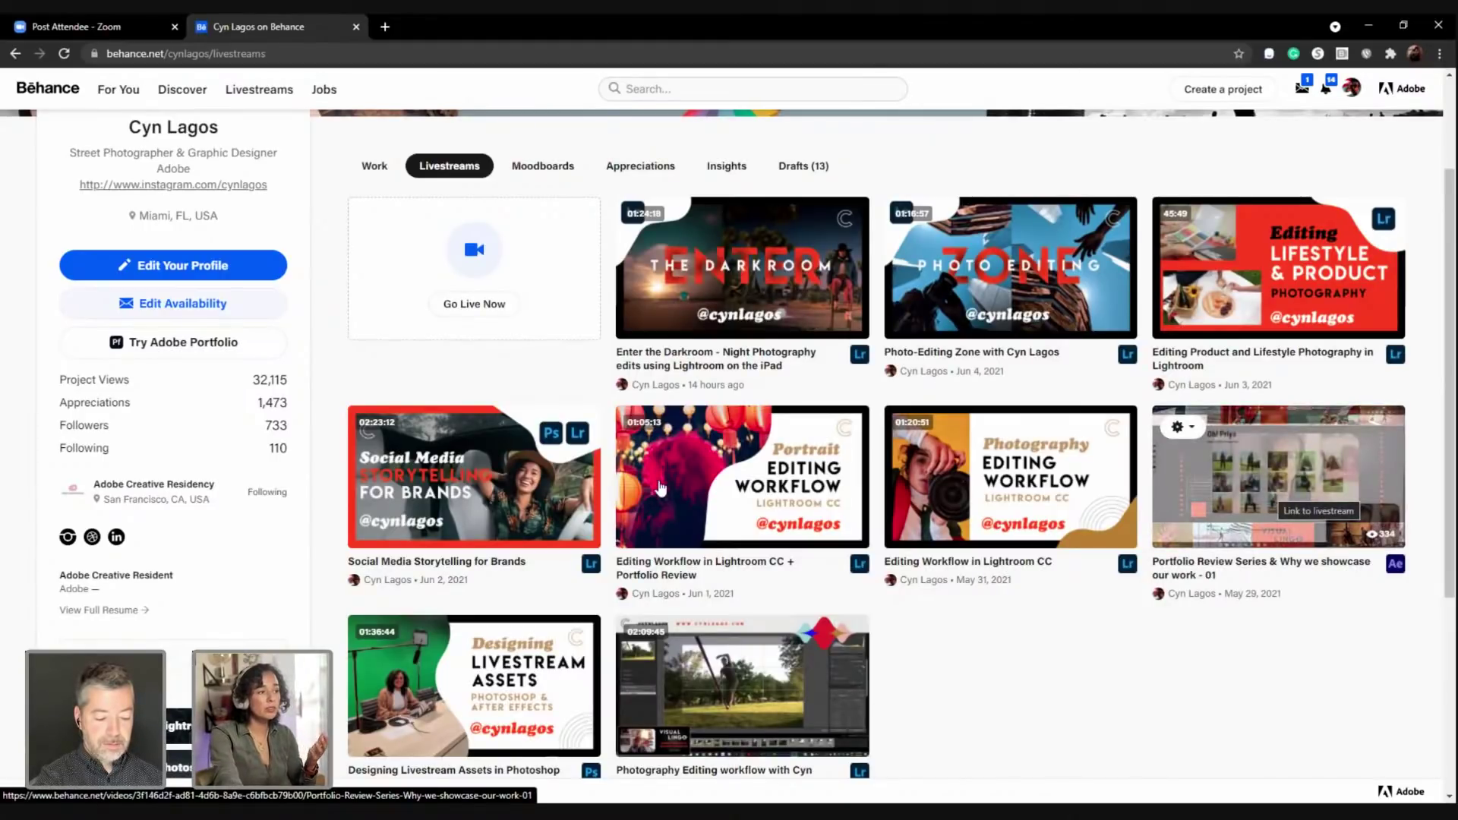
mouse_move(660, 488)
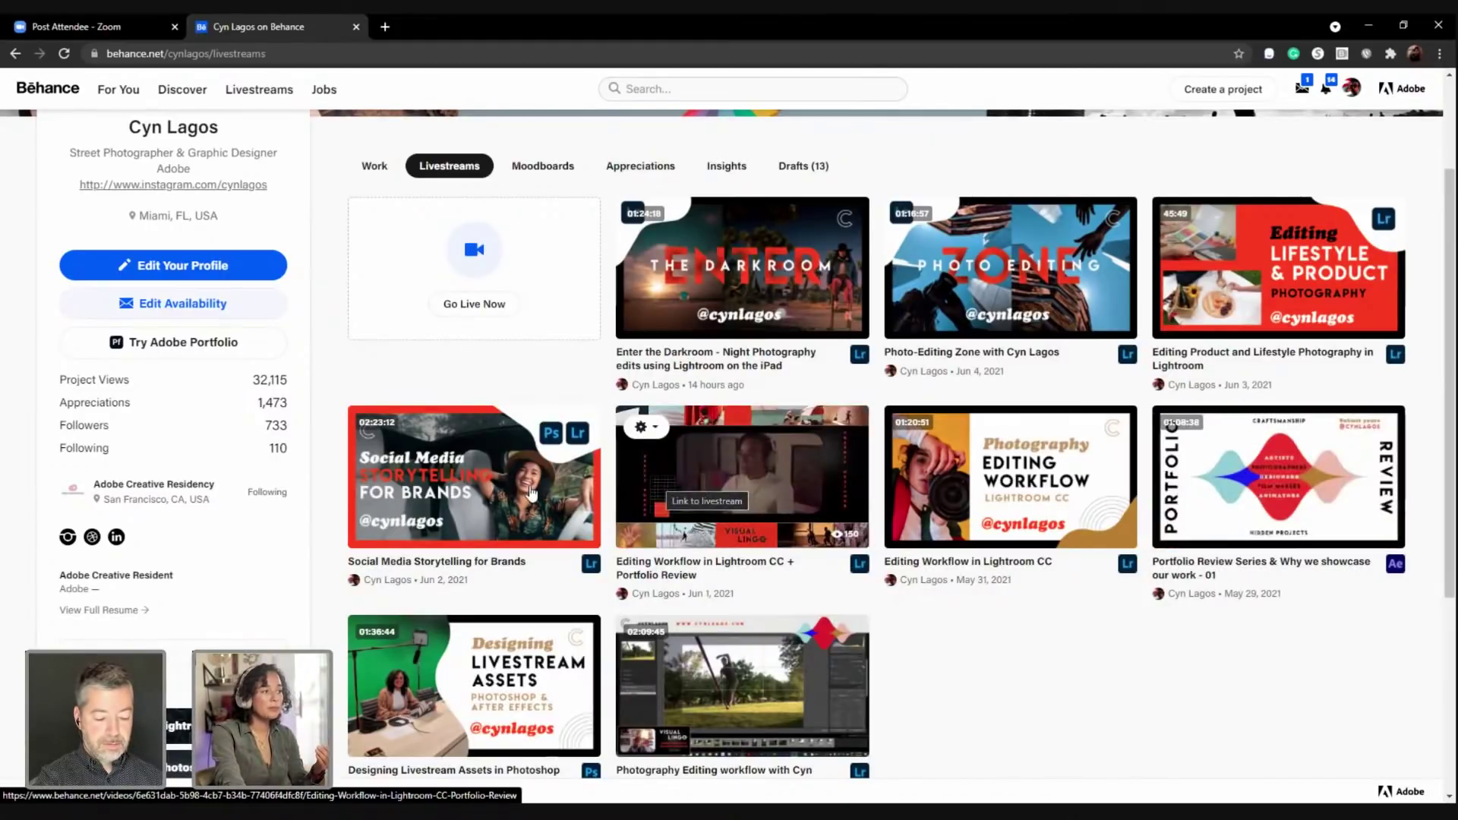
mouse_move(532, 492)
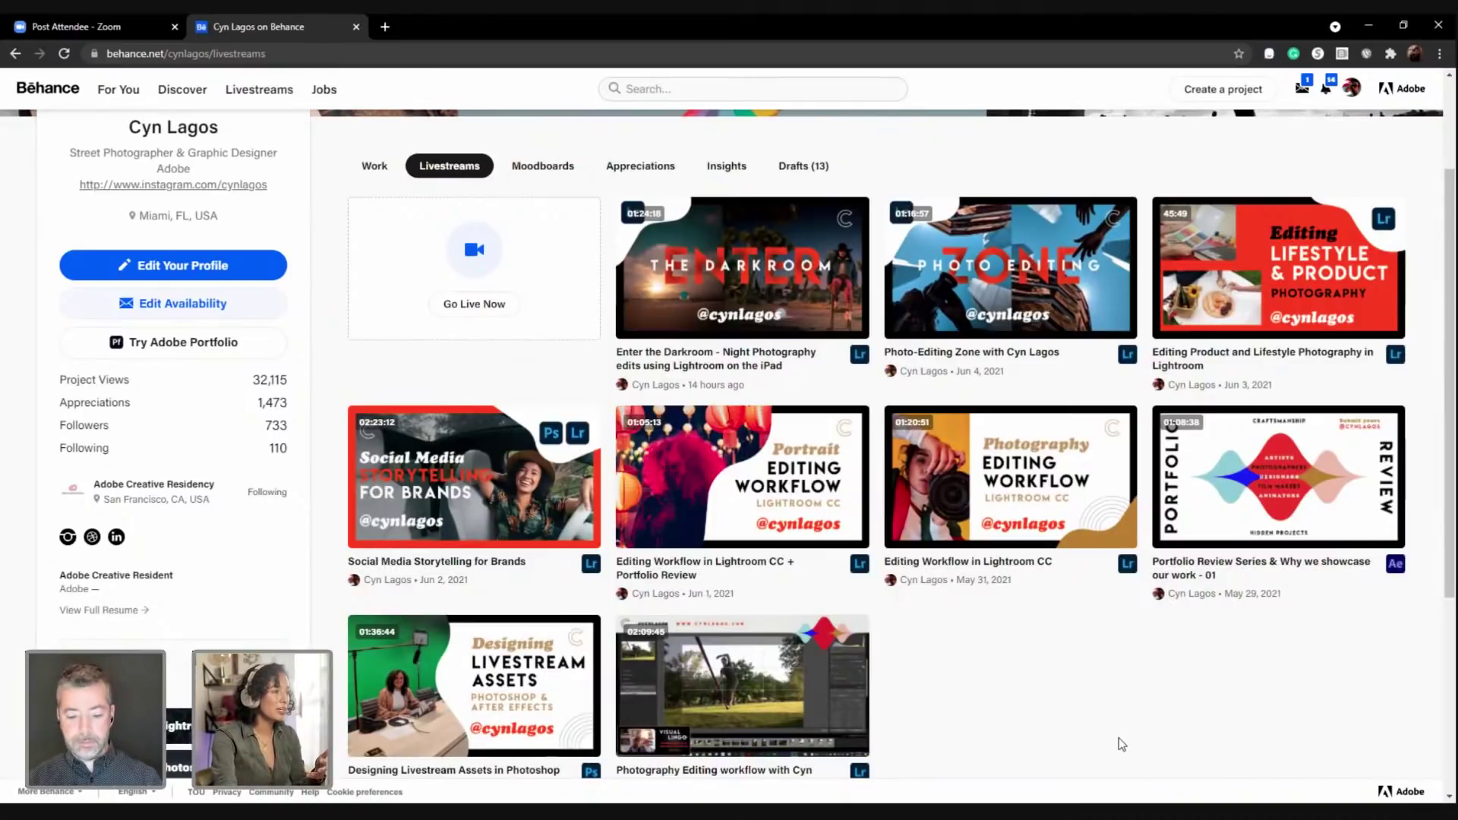
scroll(1136, 734, up, 2)
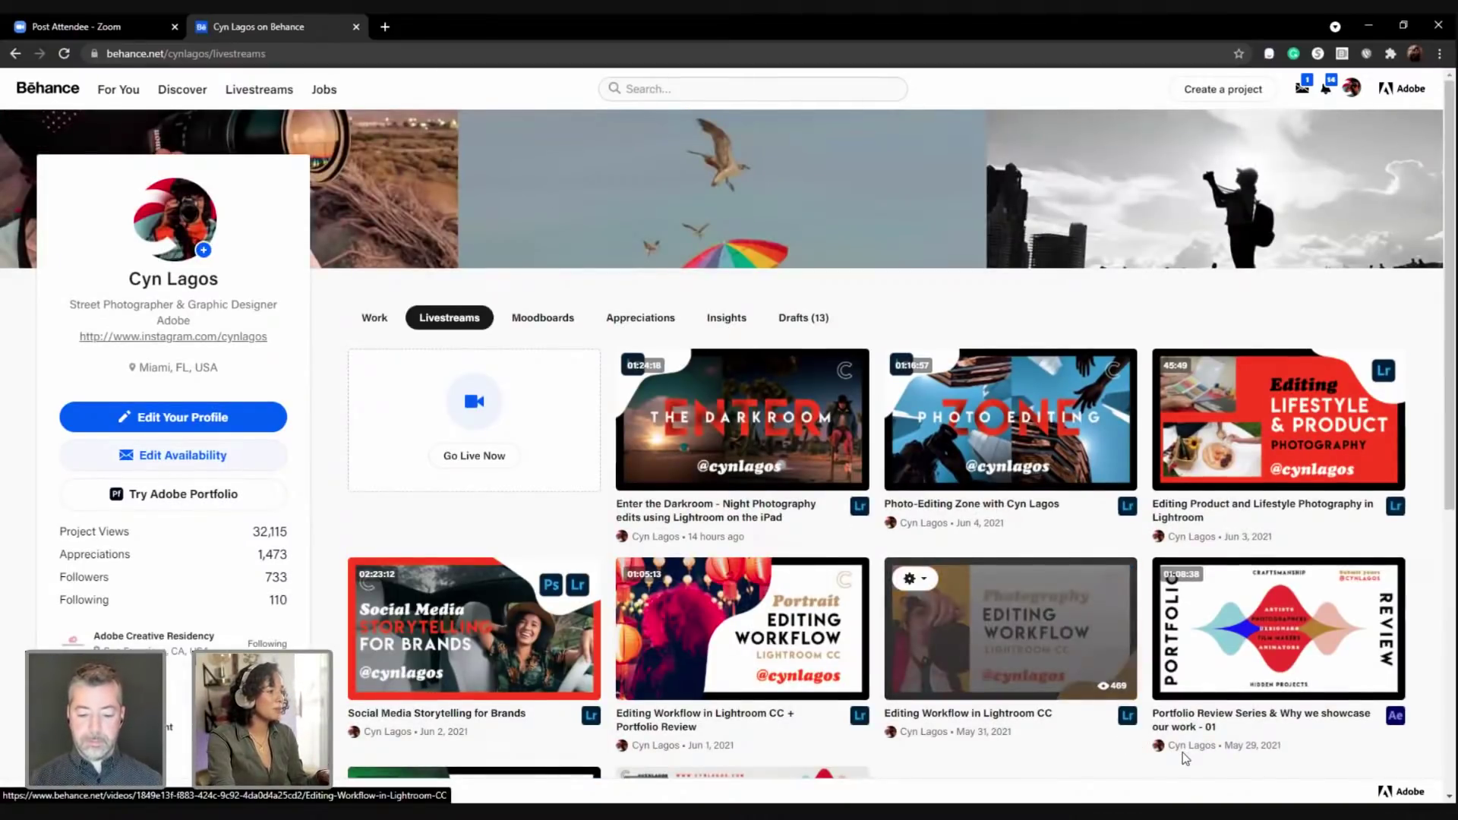
Switch from the Behance livestreams page back to Lightroom and open the wet city street photo with the cyclists
scroll(1186, 758, down, 1)
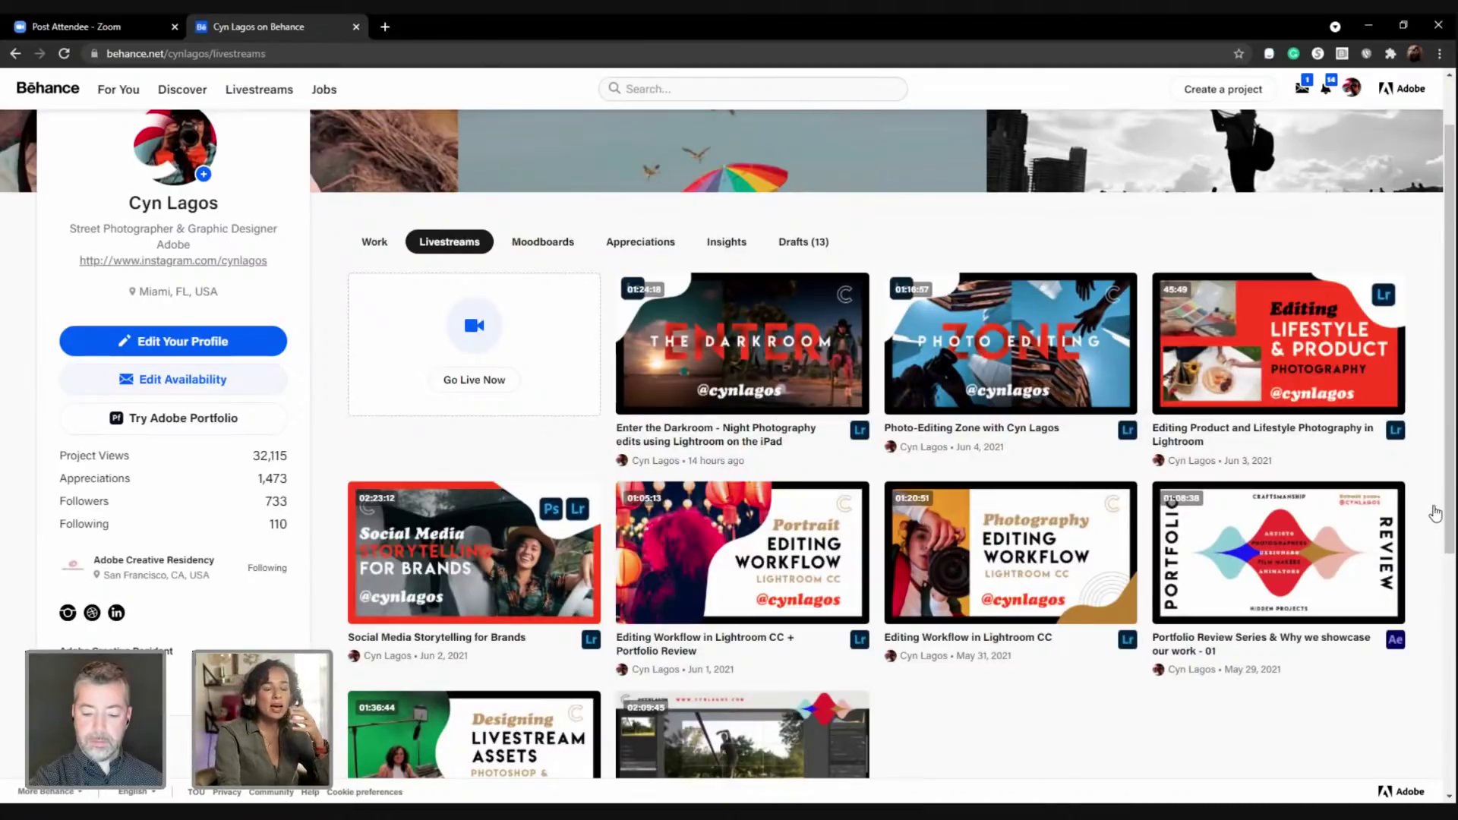
mouse_move(1358, 530)
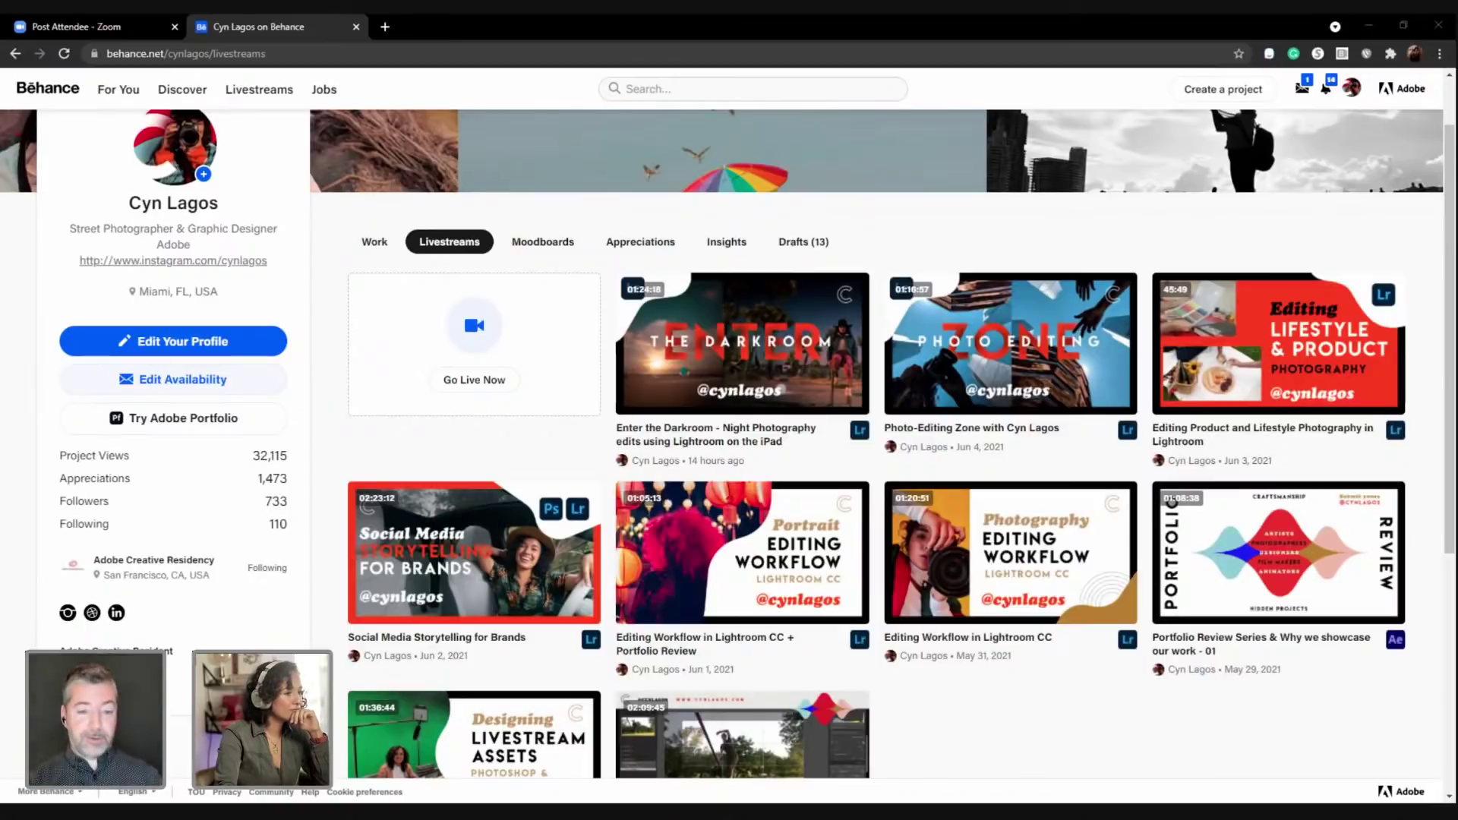
key(alt+Tab)
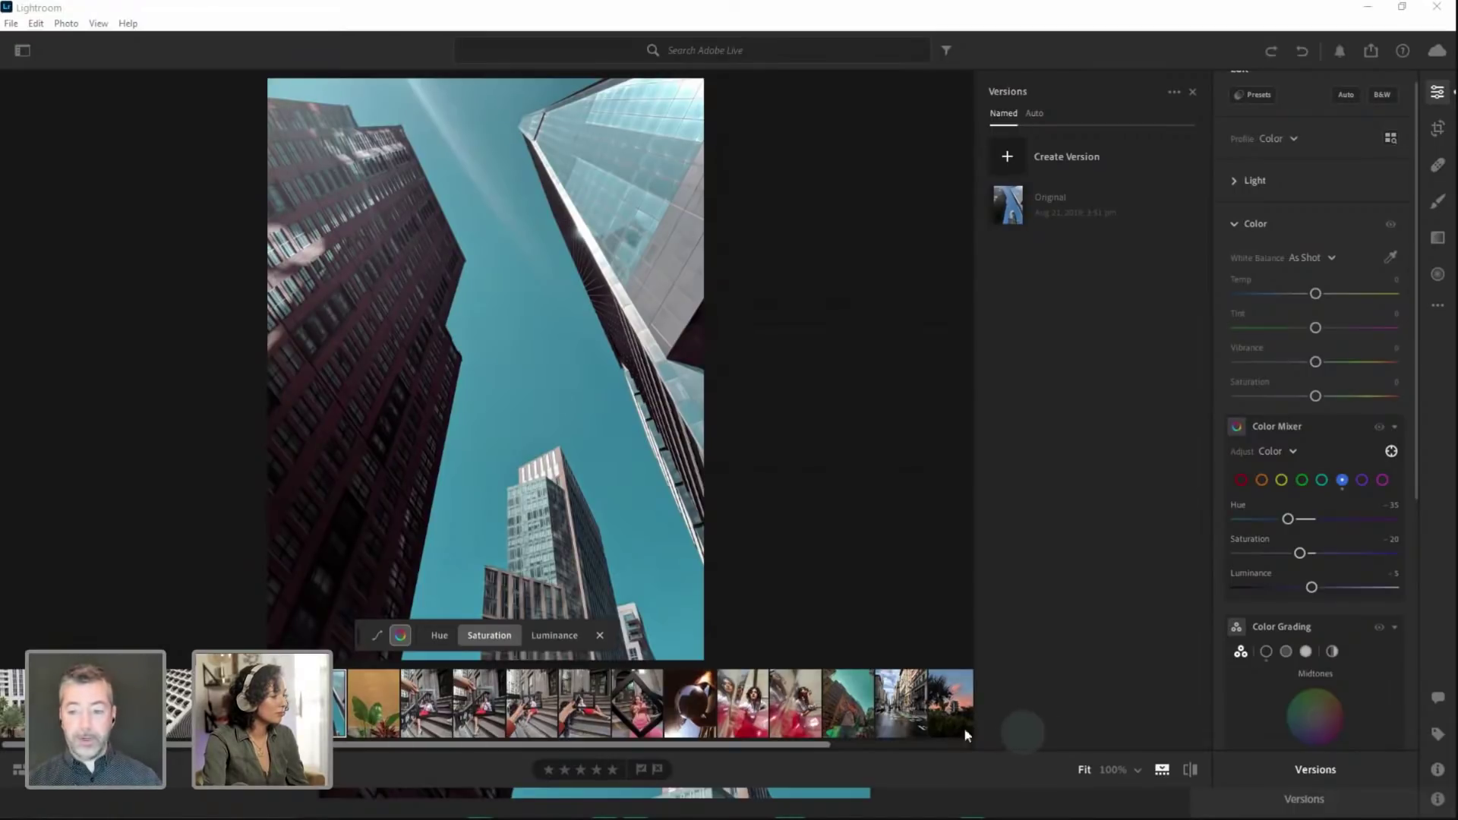
click(959, 697)
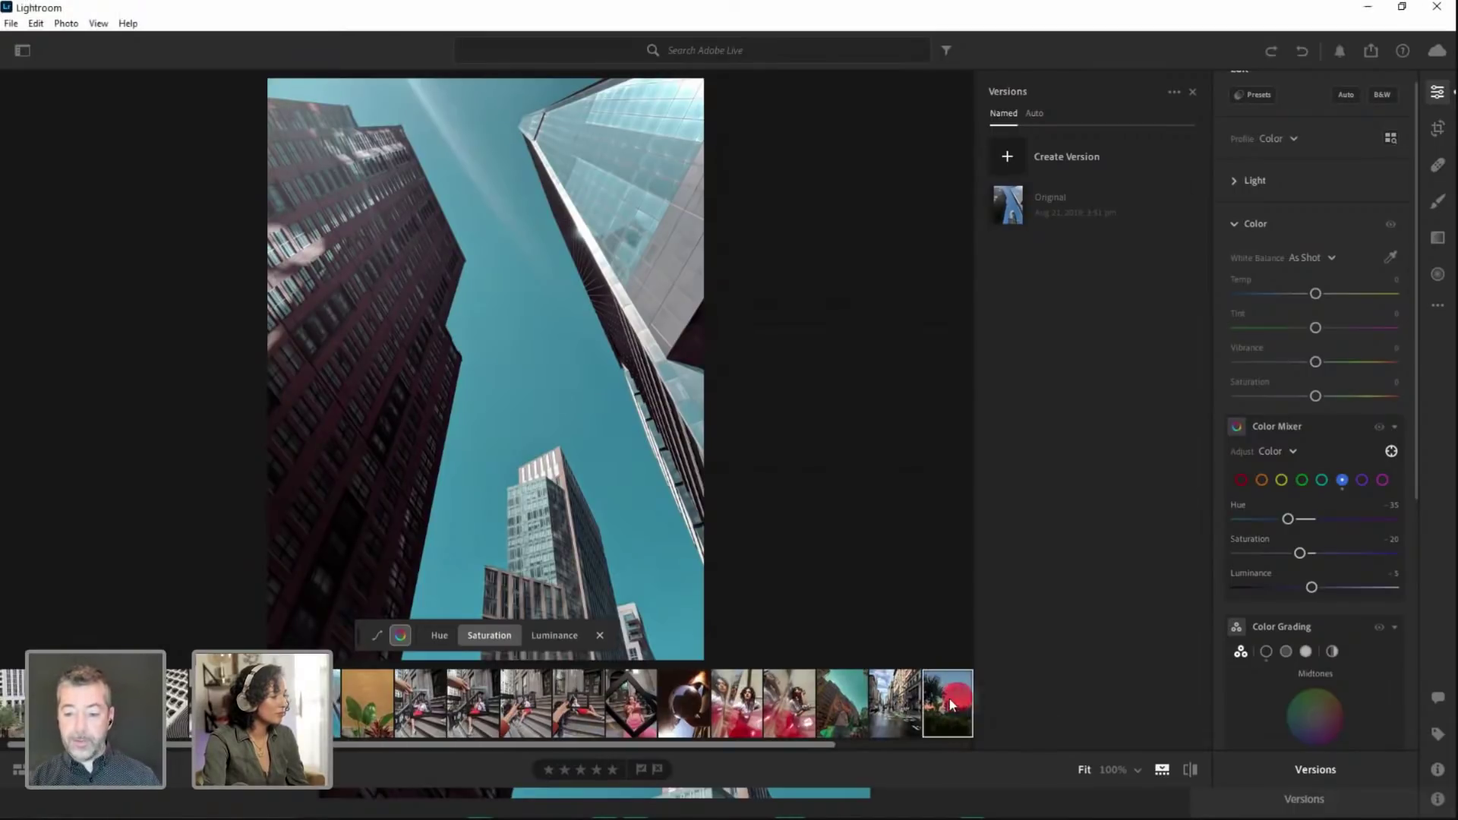
click(890, 705)
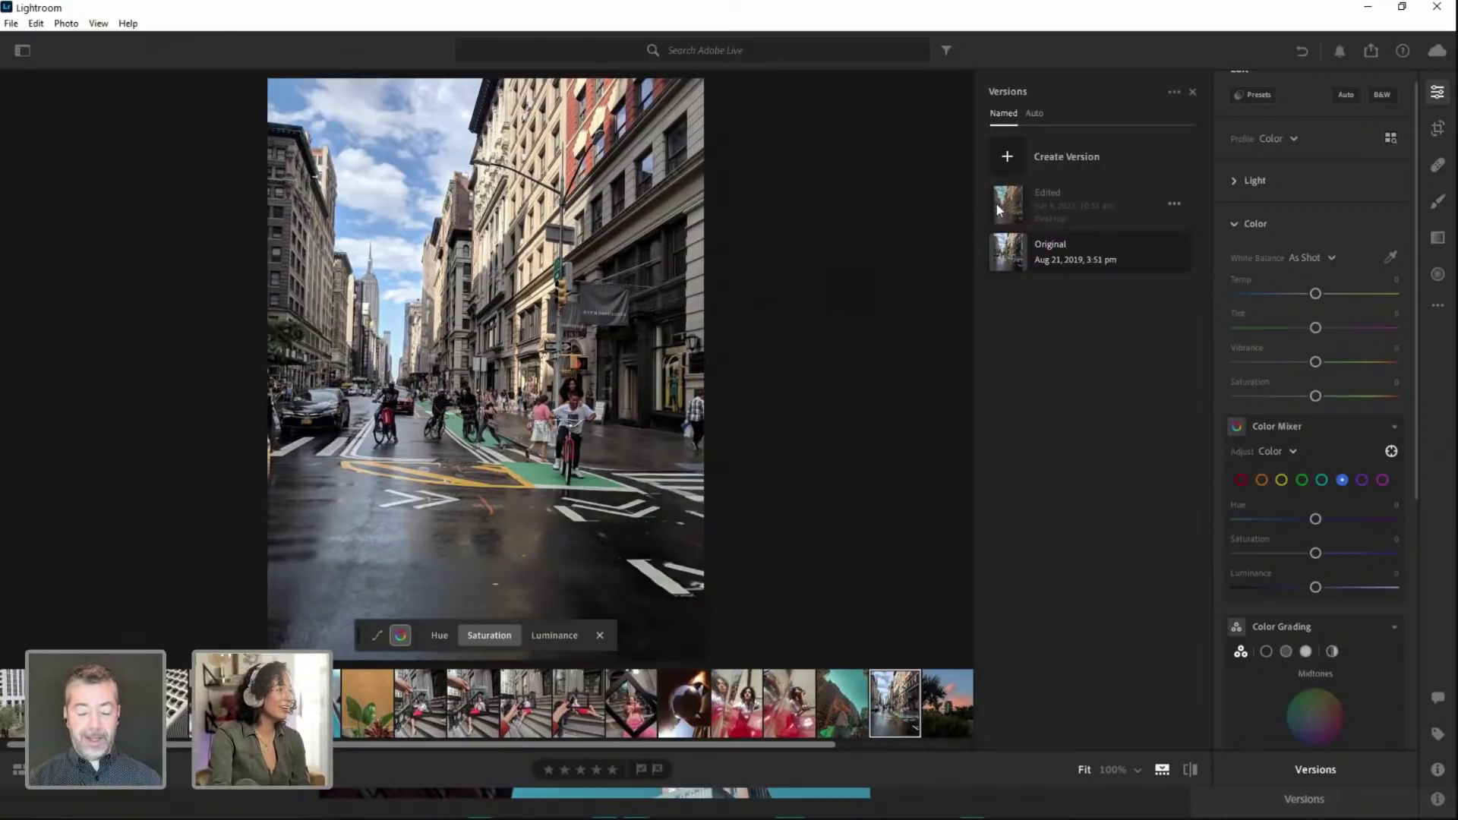
click(1046, 424)
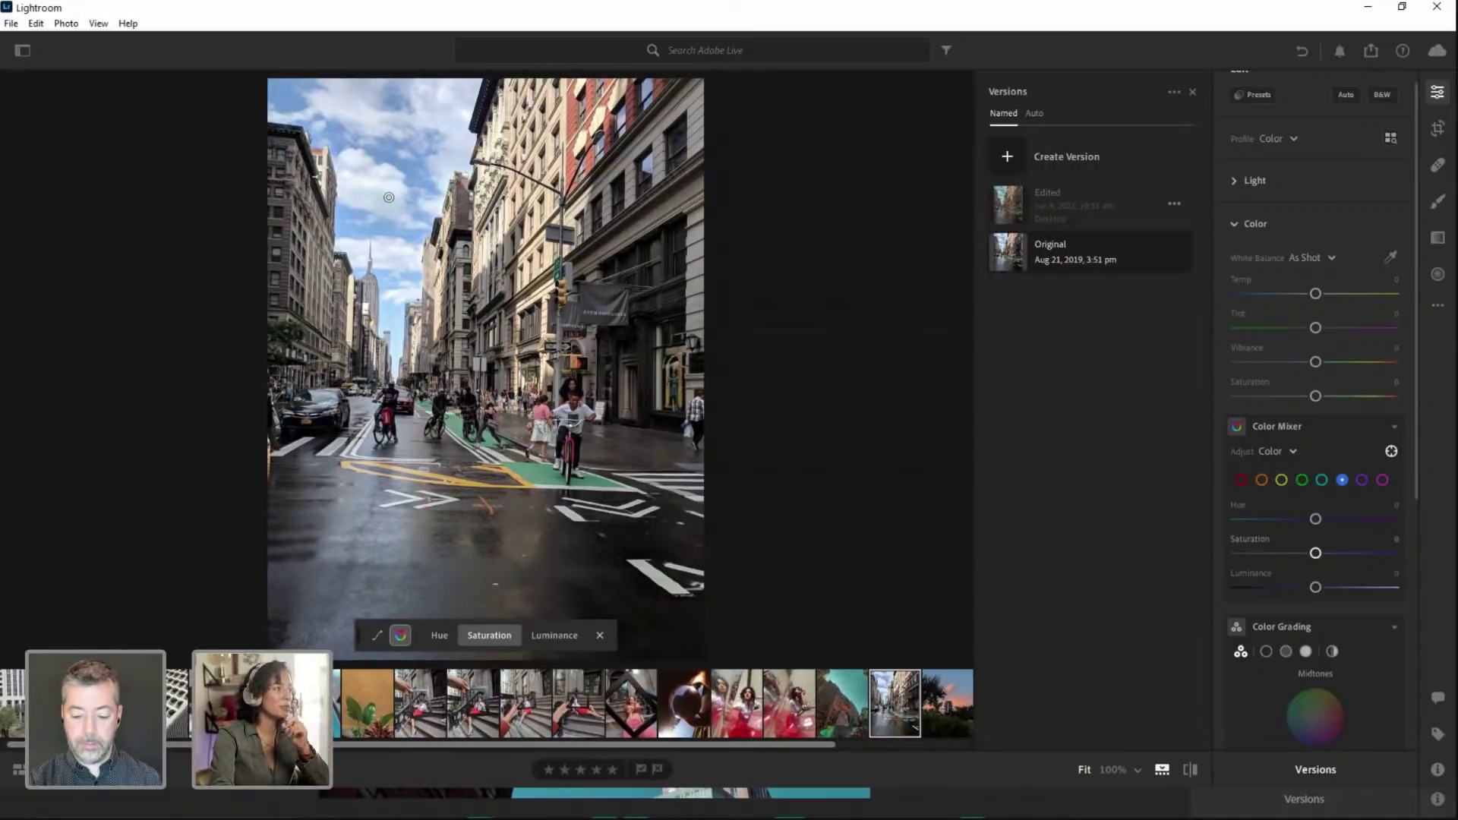
Use the targeted color adjustment on the sky to set the blue saturation to +60
mouse_move(384, 224)
mouse_down()
mouse_move(411, 224)
mouse_move(317, 225)
mouse_move(441, 225)
mouse_up()
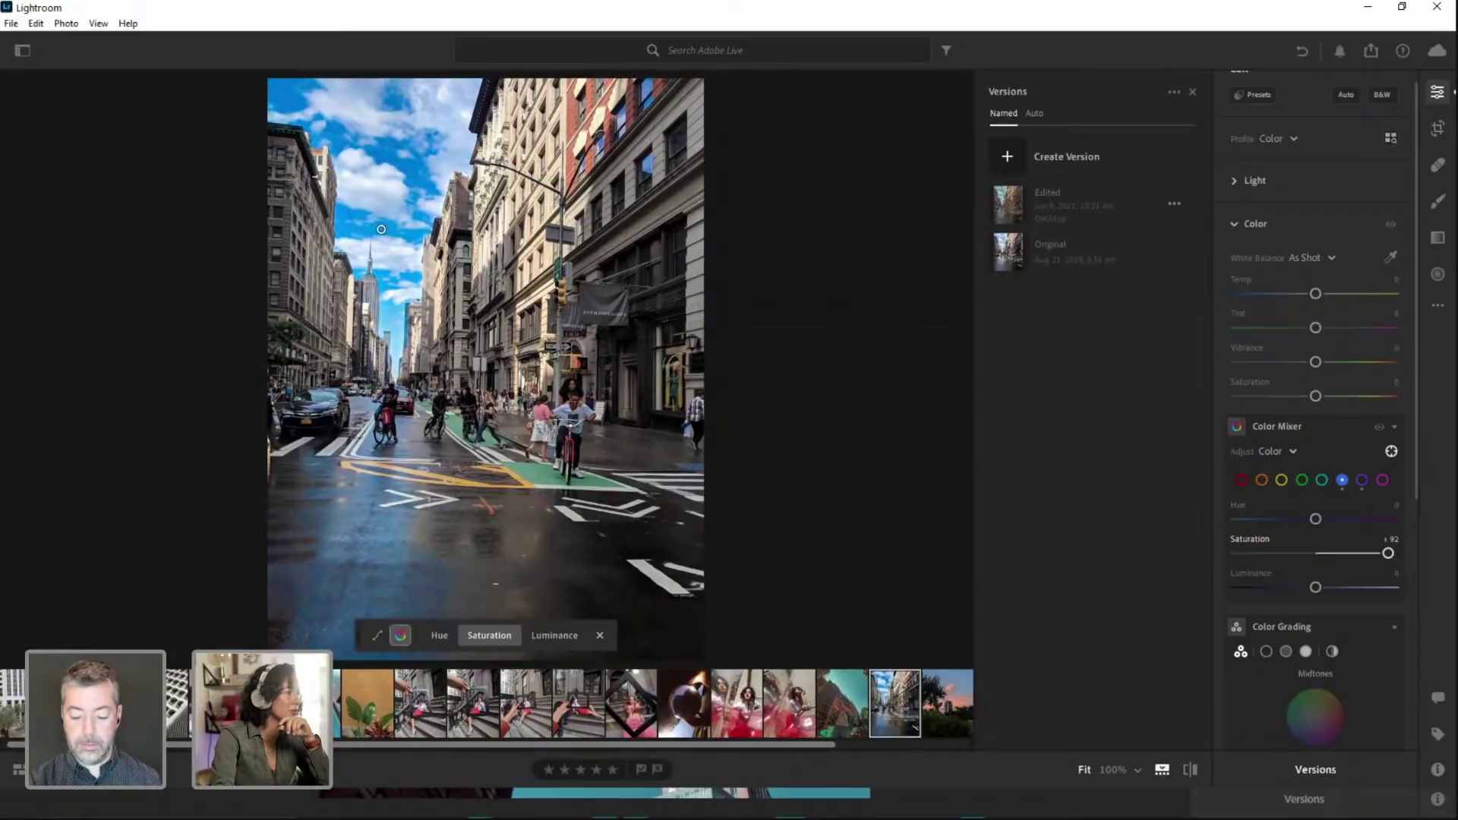
drag(381, 230, 421, 230)
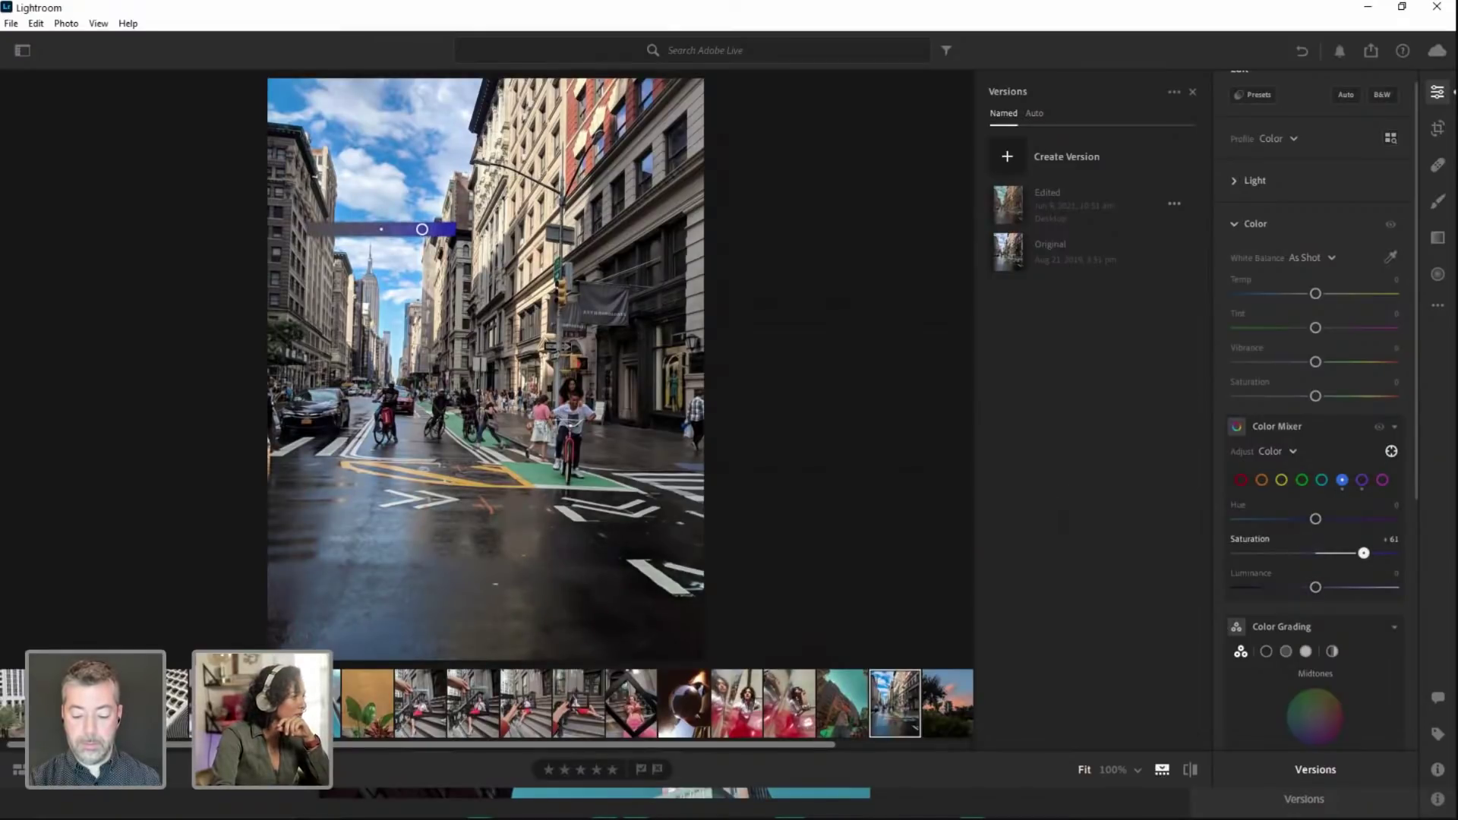
drag(415, 230, 448, 230)
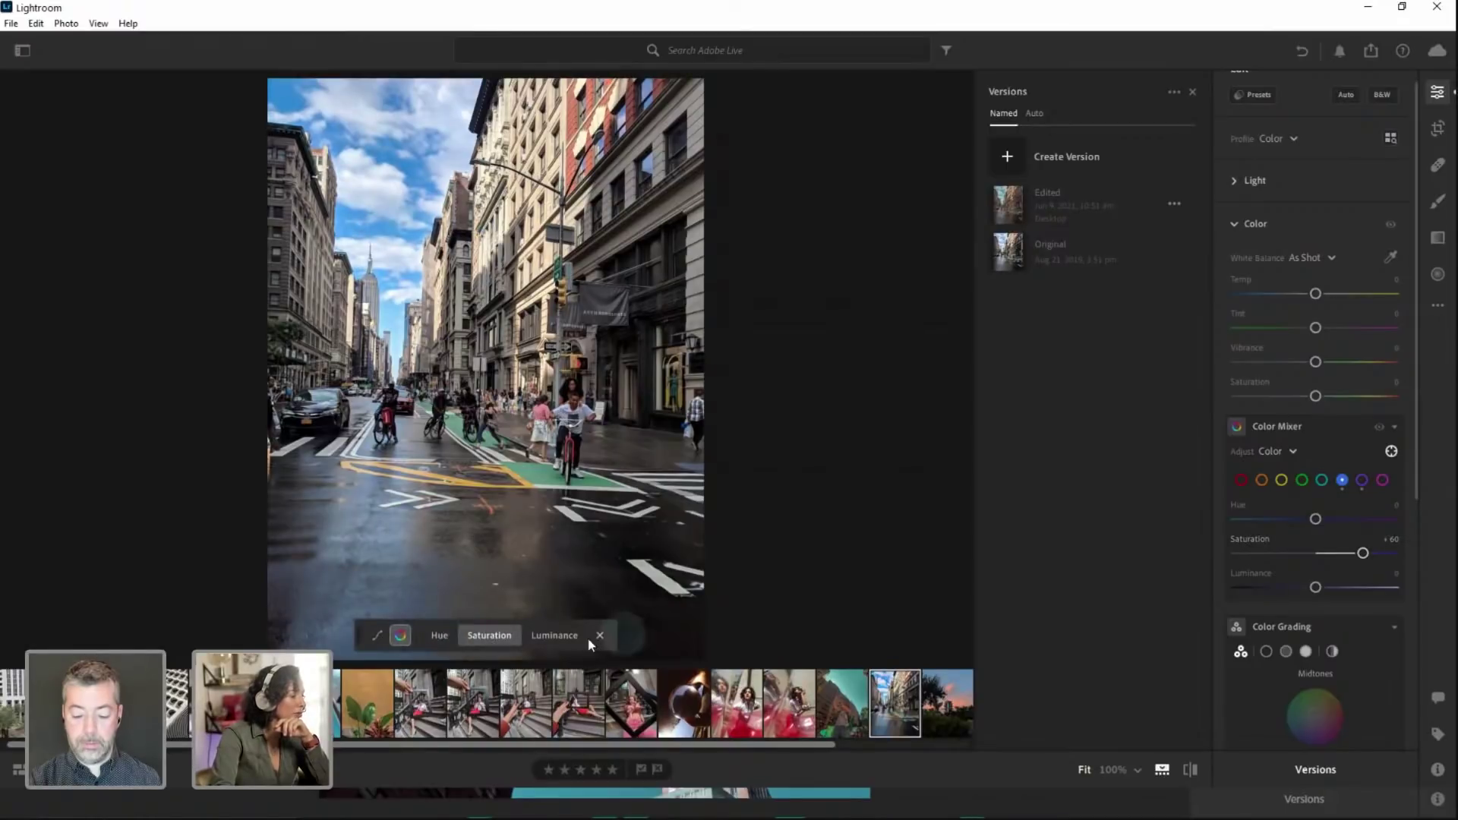
Adjust the sky with the targeted tool, setting the blue luminance to +10 and the blue hue to -13
click(569, 627)
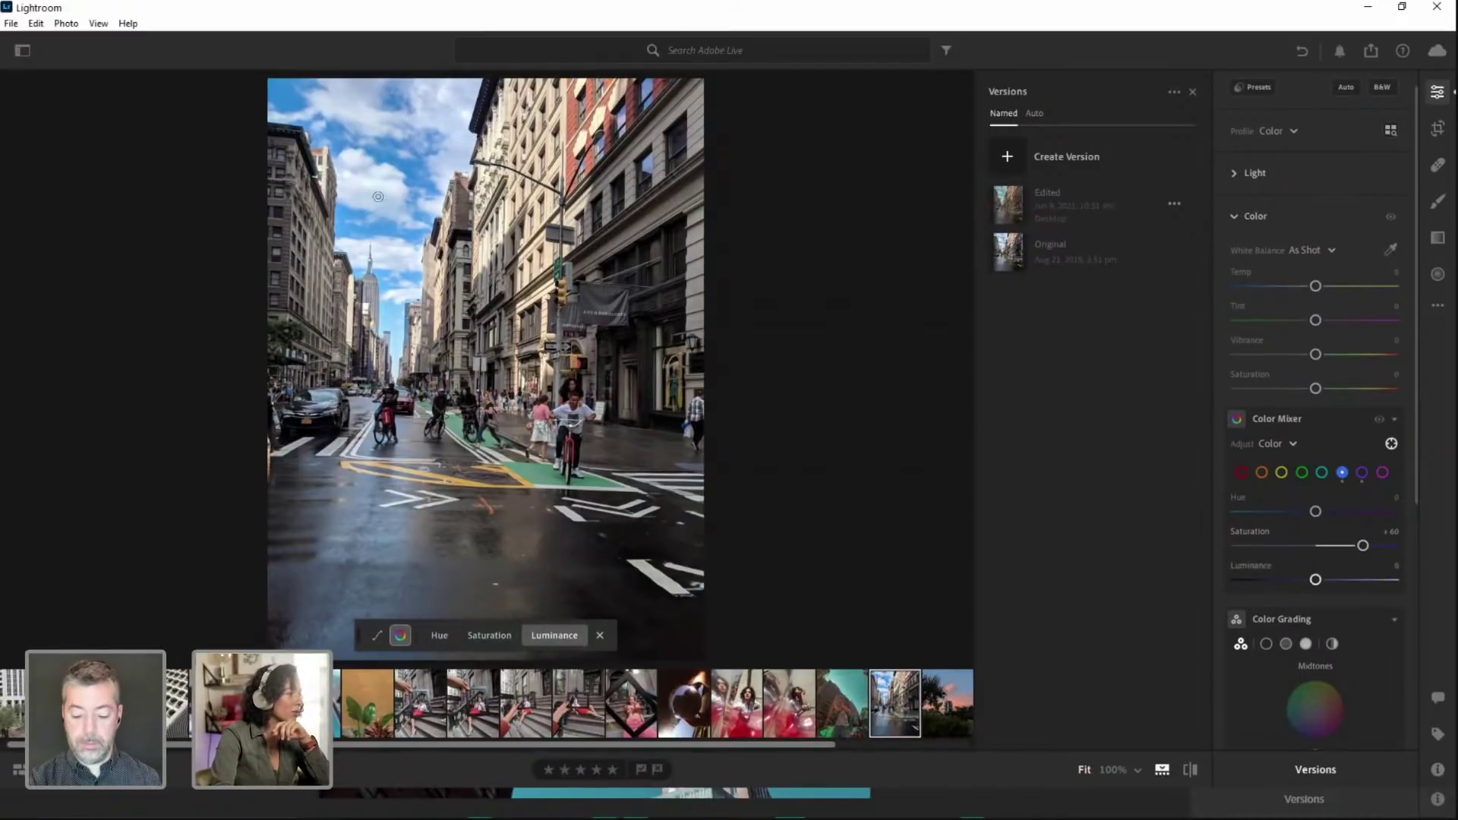
drag(378, 229, 381, 190)
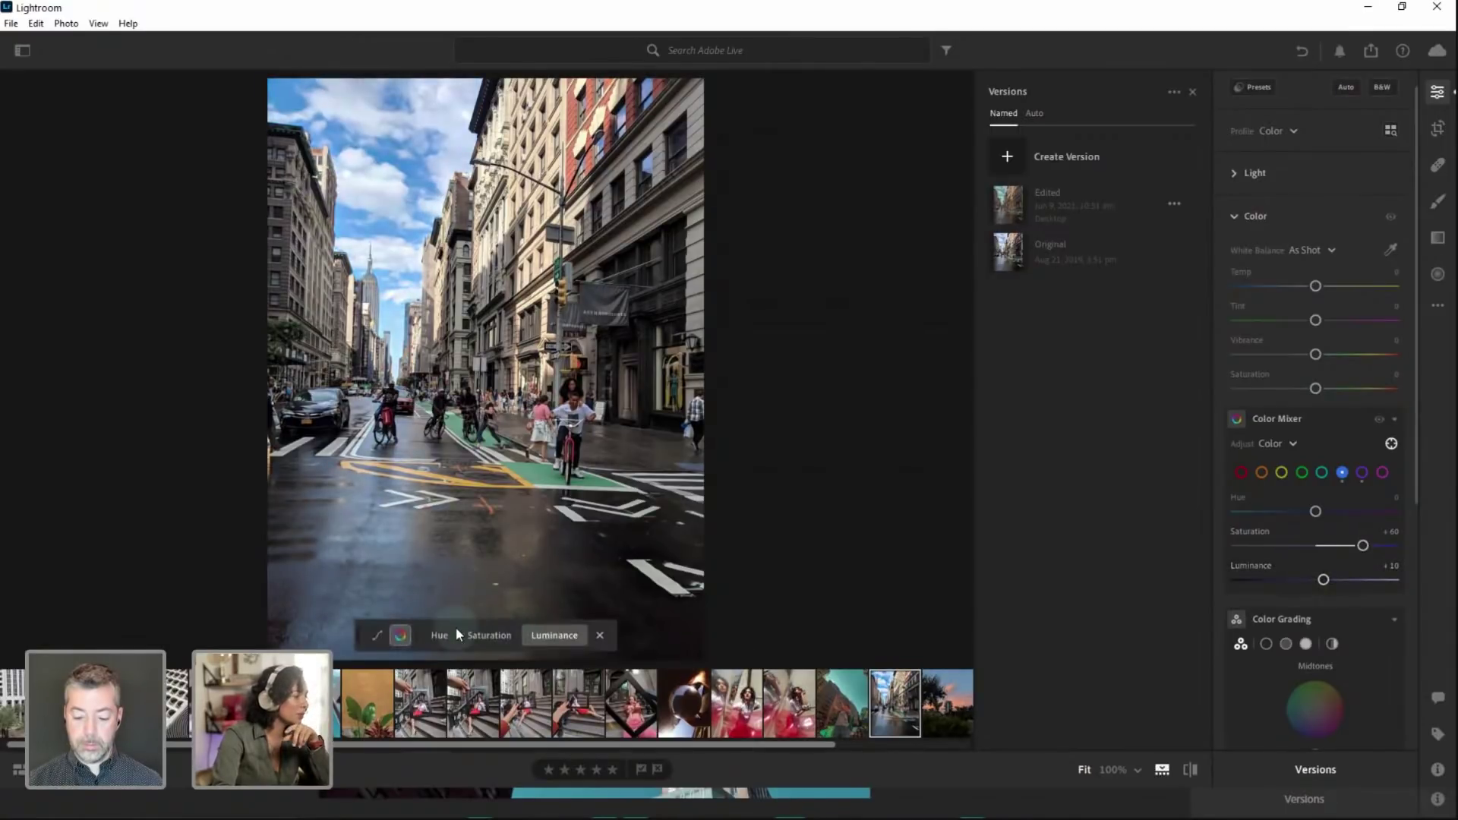
click(444, 636)
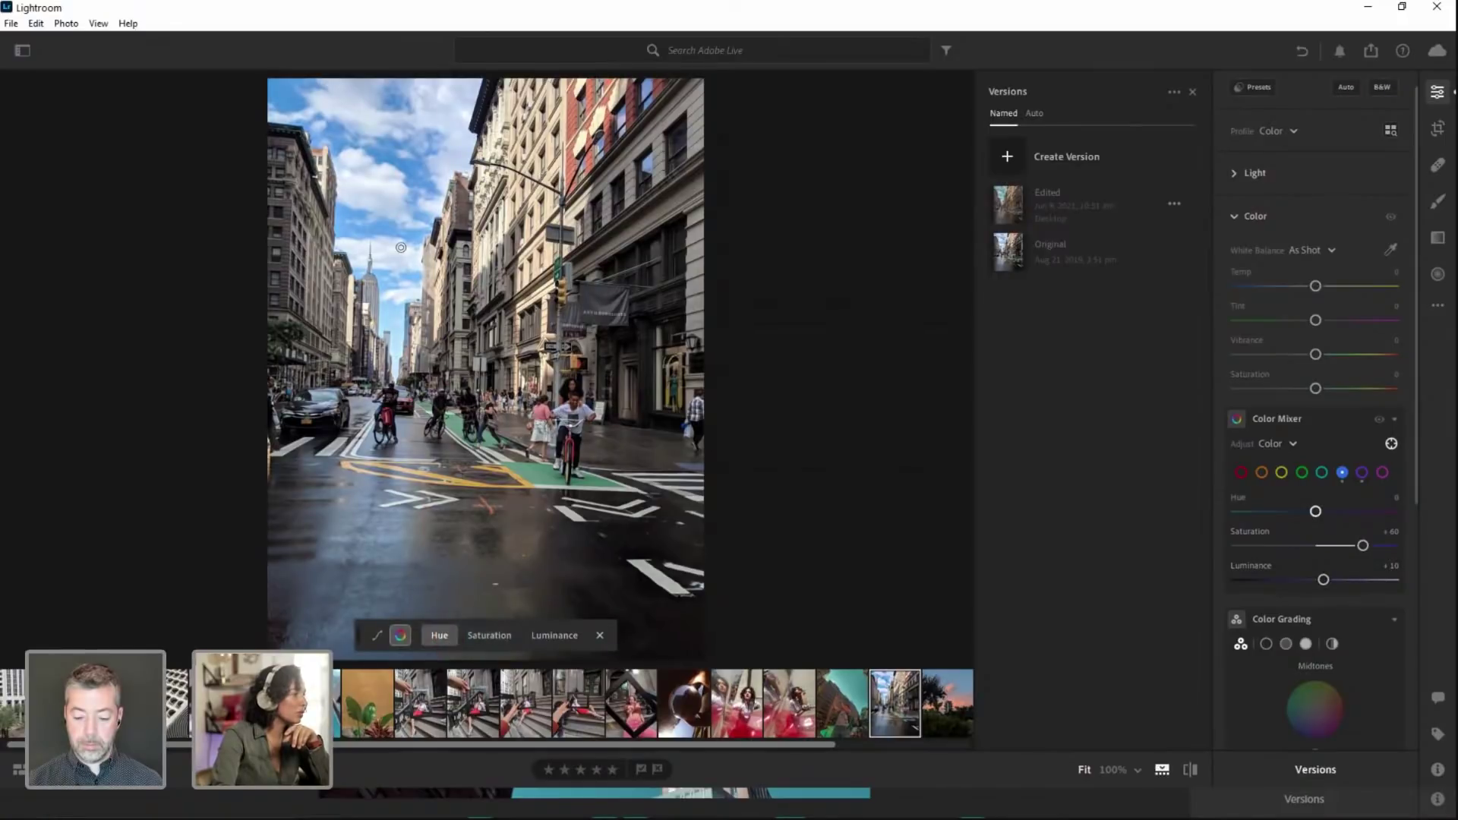
drag(387, 228, 382, 229)
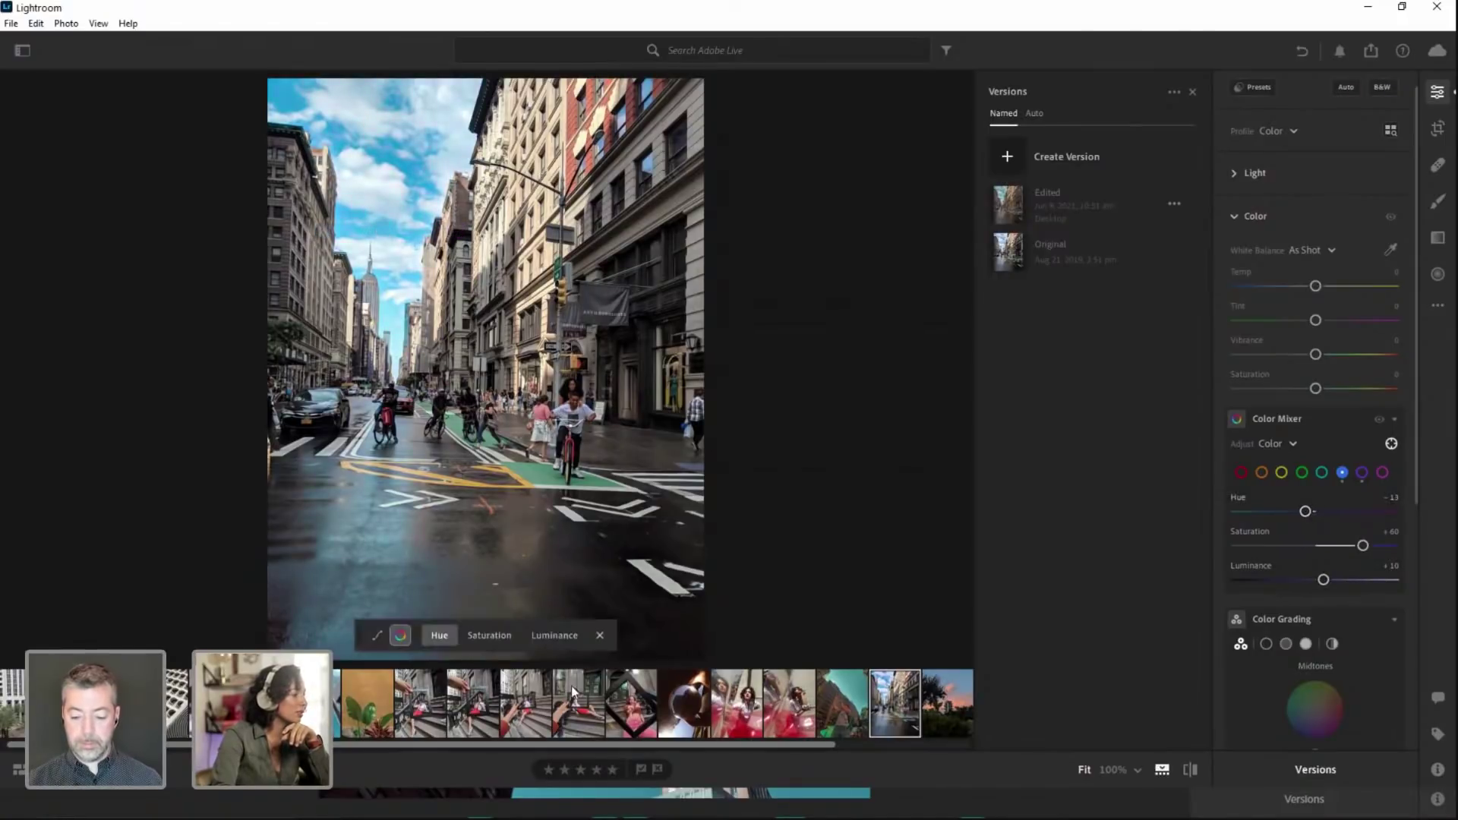
Shape the main point curve into a gentle S, lifting the highlights and anchoring the darker tones with a second point
click(378, 637)
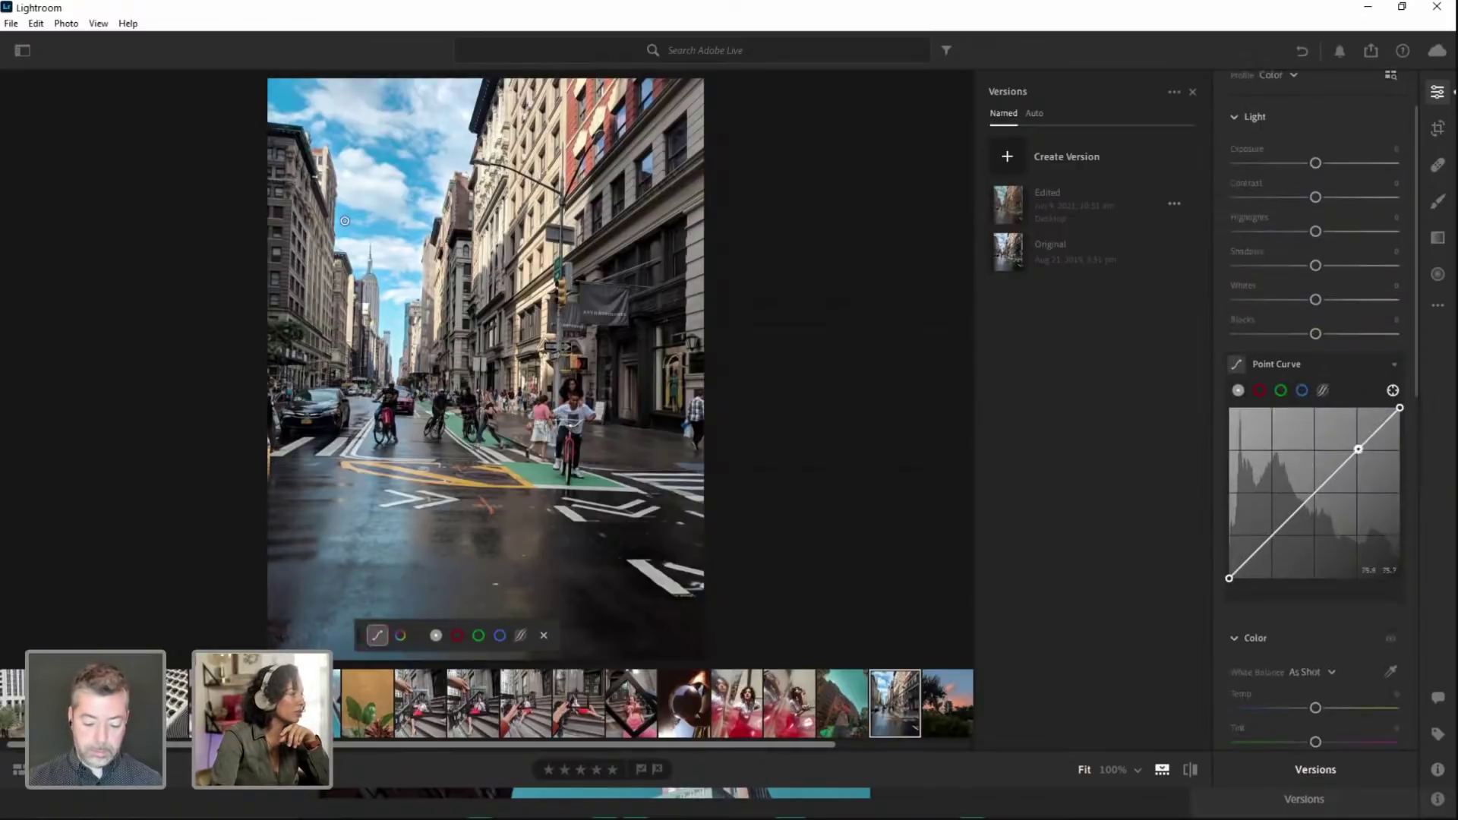
mouse_move(396, 502)
mouse_down()
mouse_move(463, 502)
mouse_move(376, 501)
mouse_move(448, 501)
mouse_up()
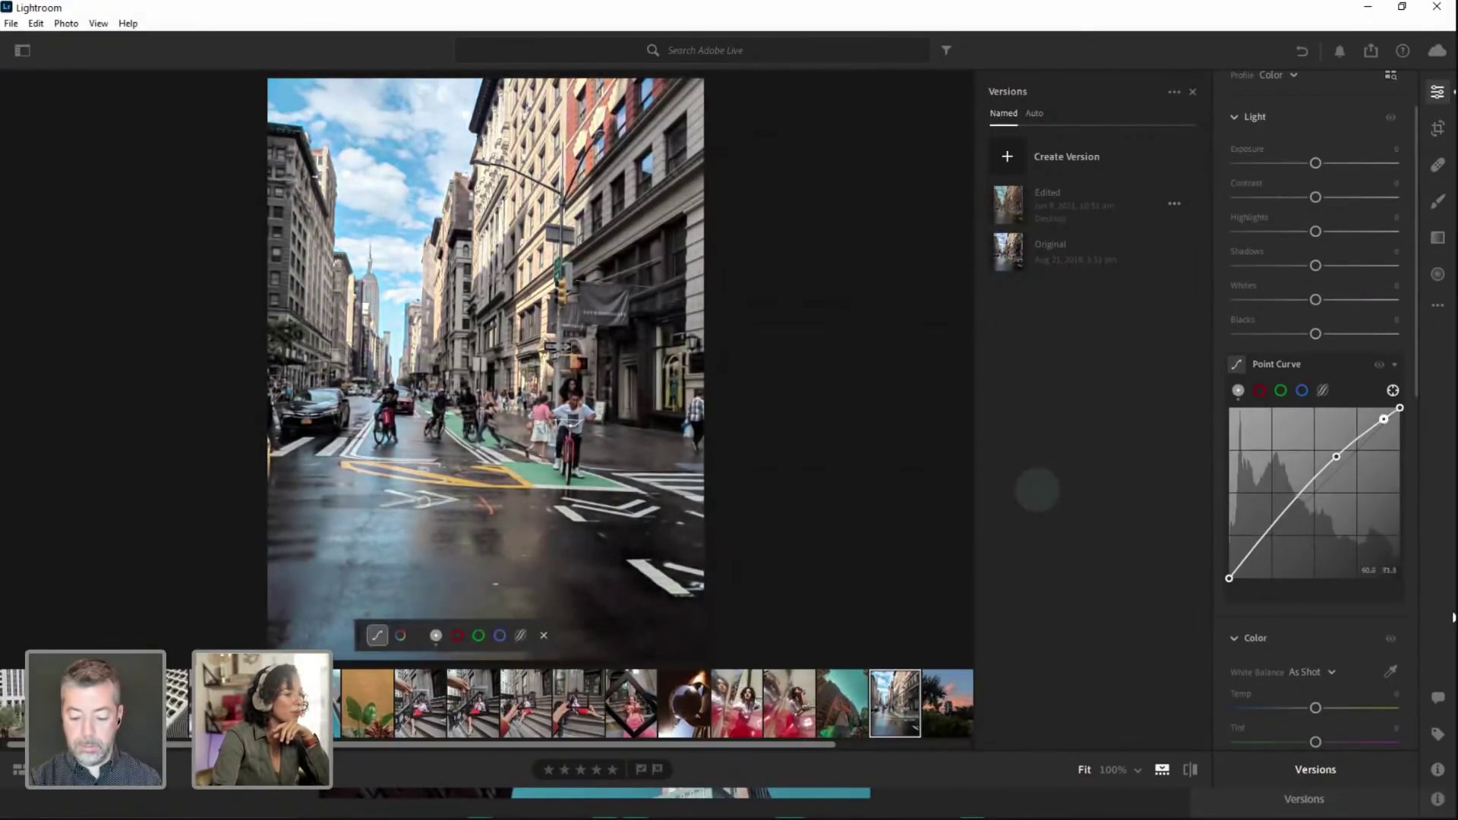
drag(1338, 458, 1333, 461)
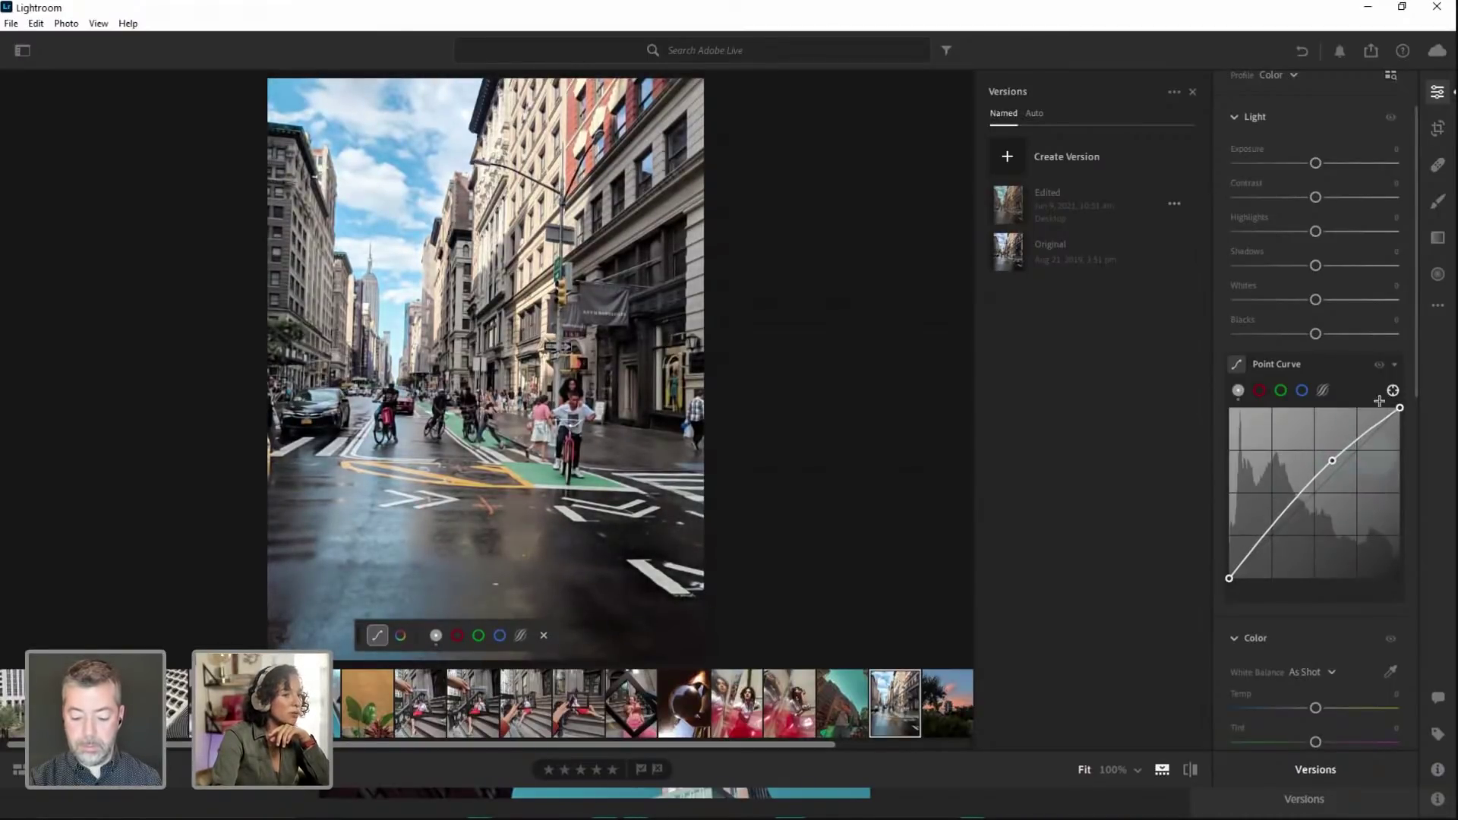
scroll(1380, 441, down, 3)
scroll(1283, 344, up, 2)
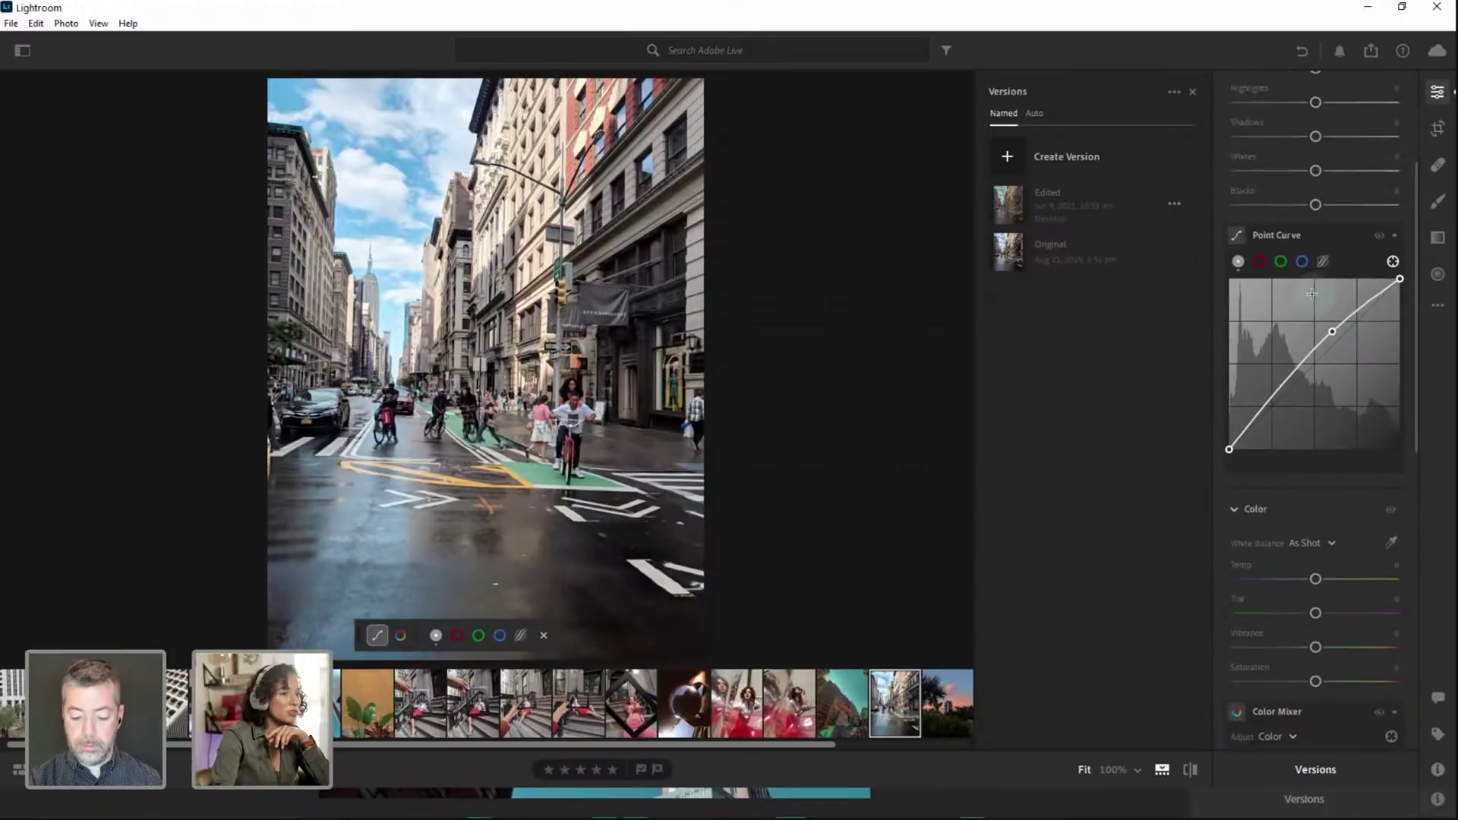
mouse_move(1332, 331)
mouse_down()
mouse_move(1336, 319)
mouse_move(1341, 344)
mouse_move(1348, 318)
mouse_up()
click(1283, 385)
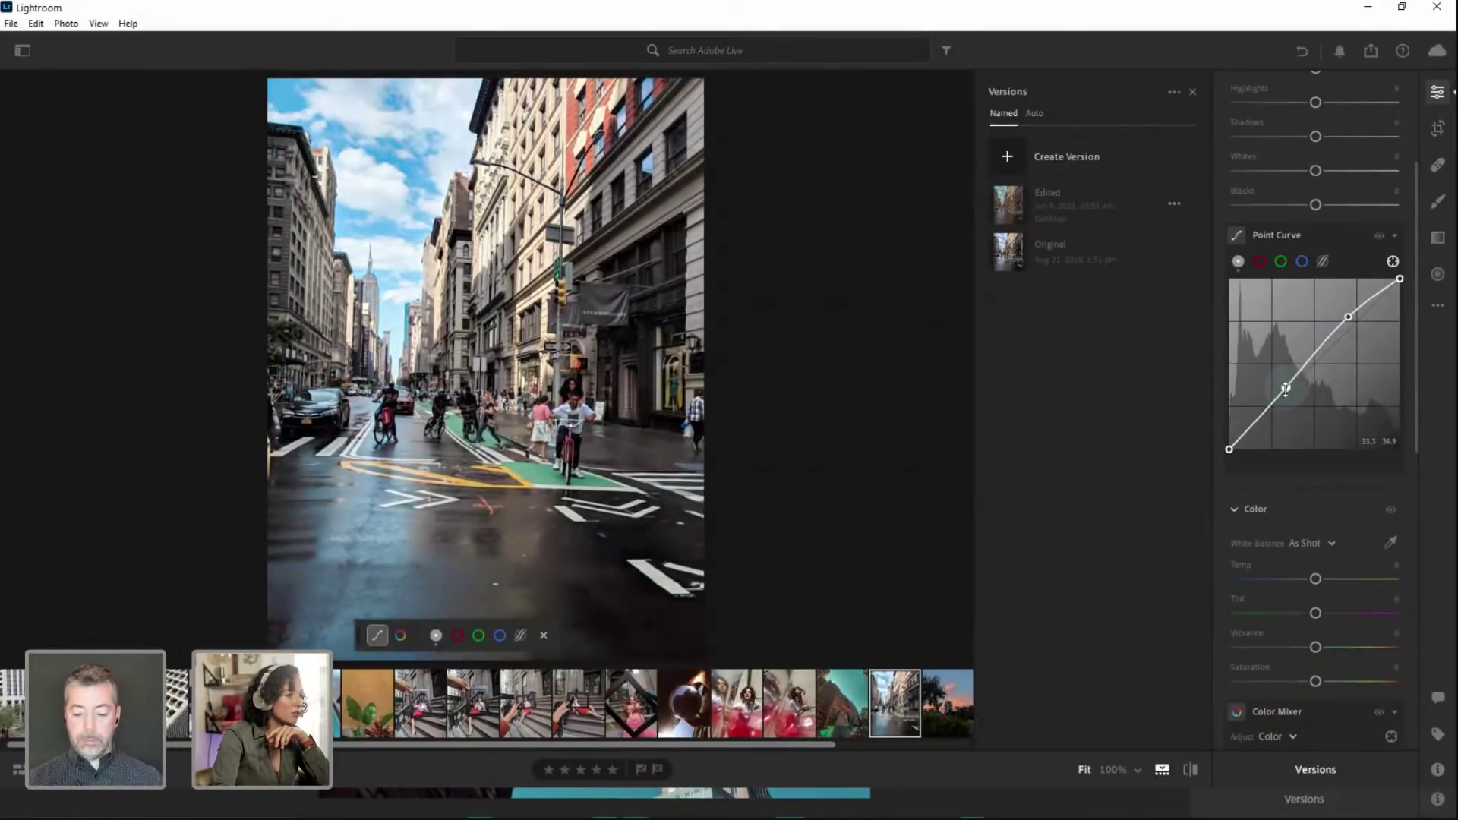
click(1348, 318)
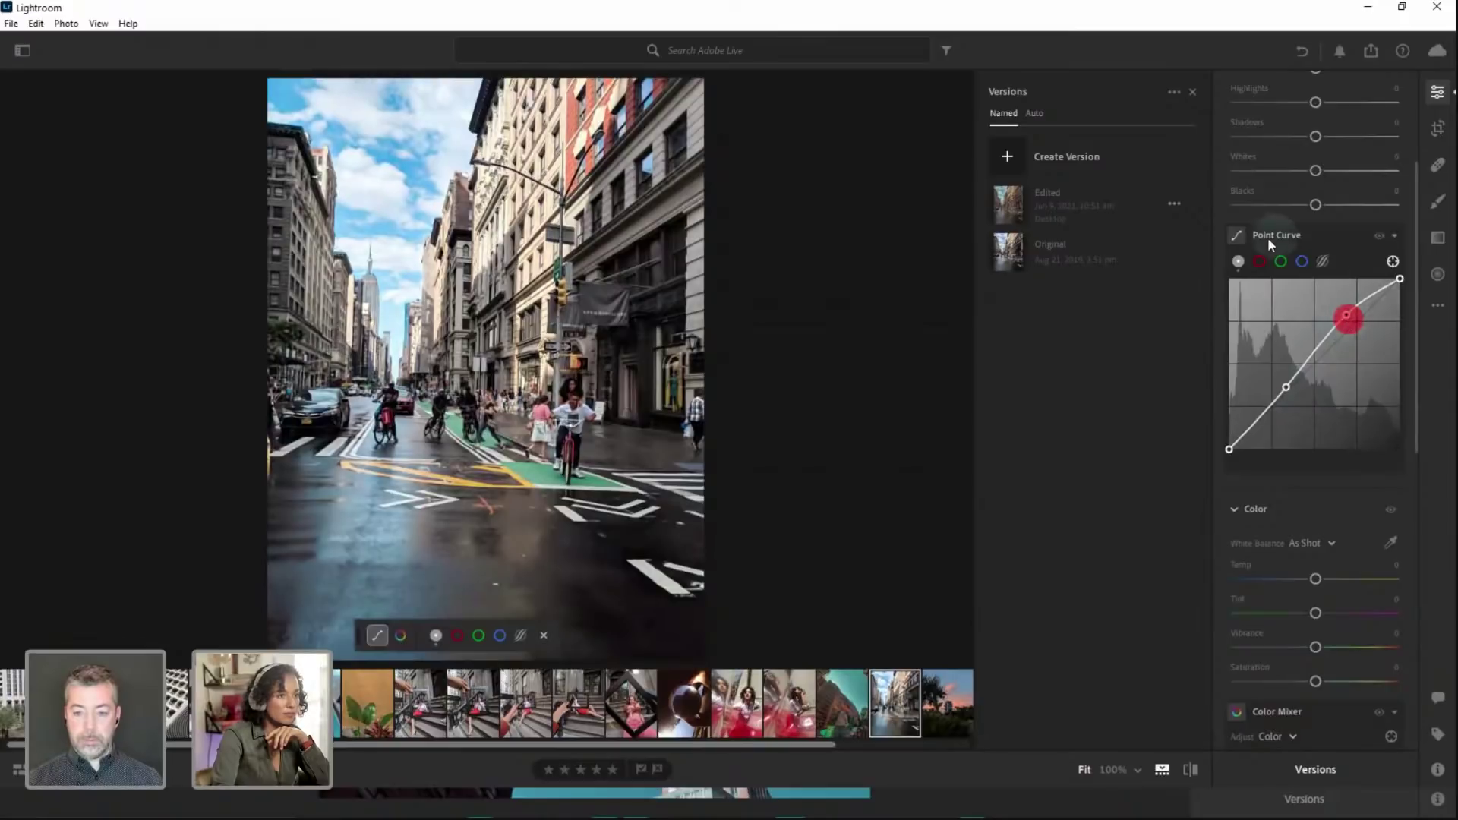
Bend the red channel's point curve into a slight S, raising red in the highlights and lowering it in the shadows
click(1260, 260)
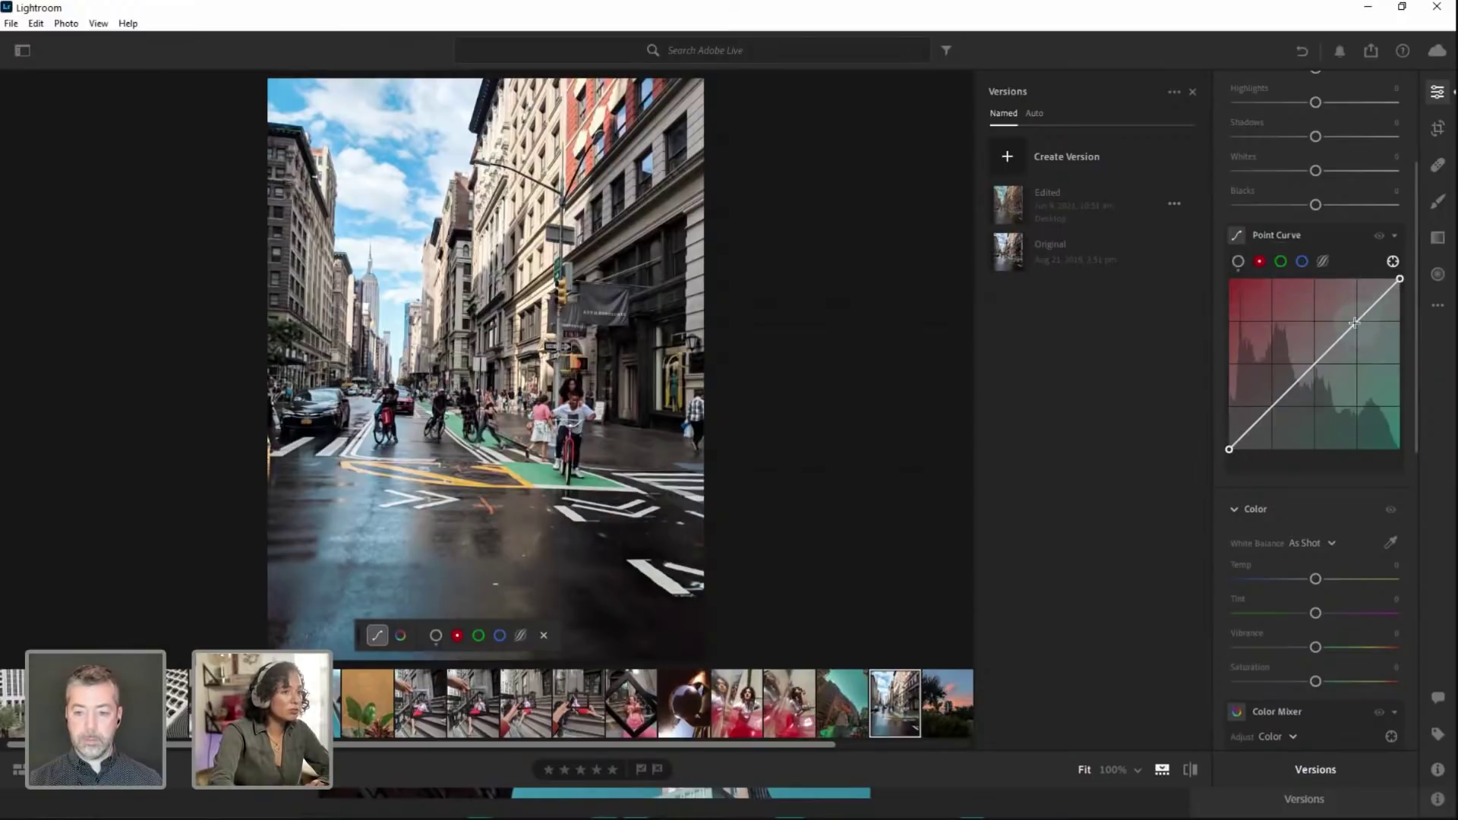
click(1354, 324)
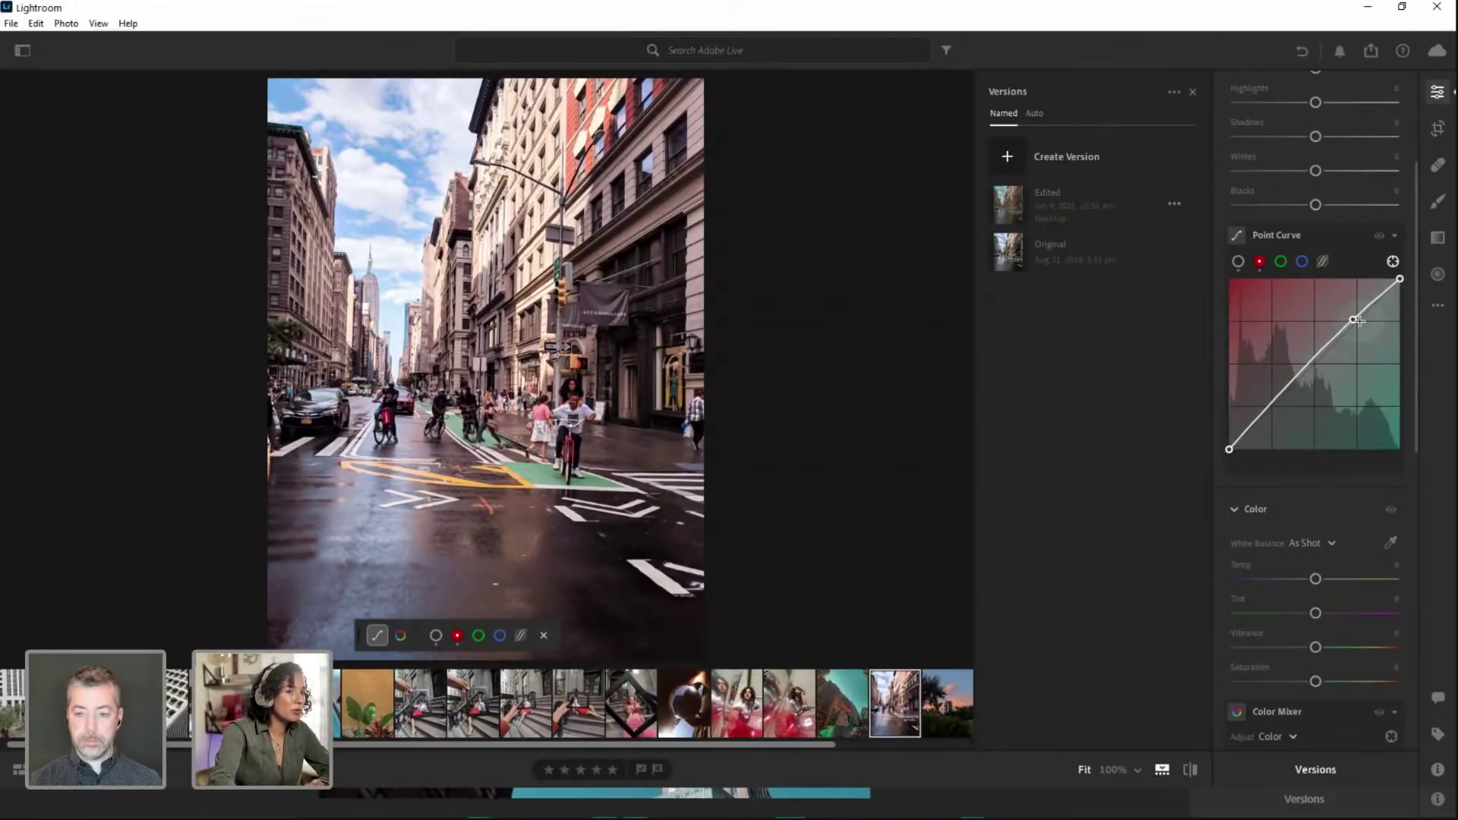
drag(1353, 320, 1352, 318)
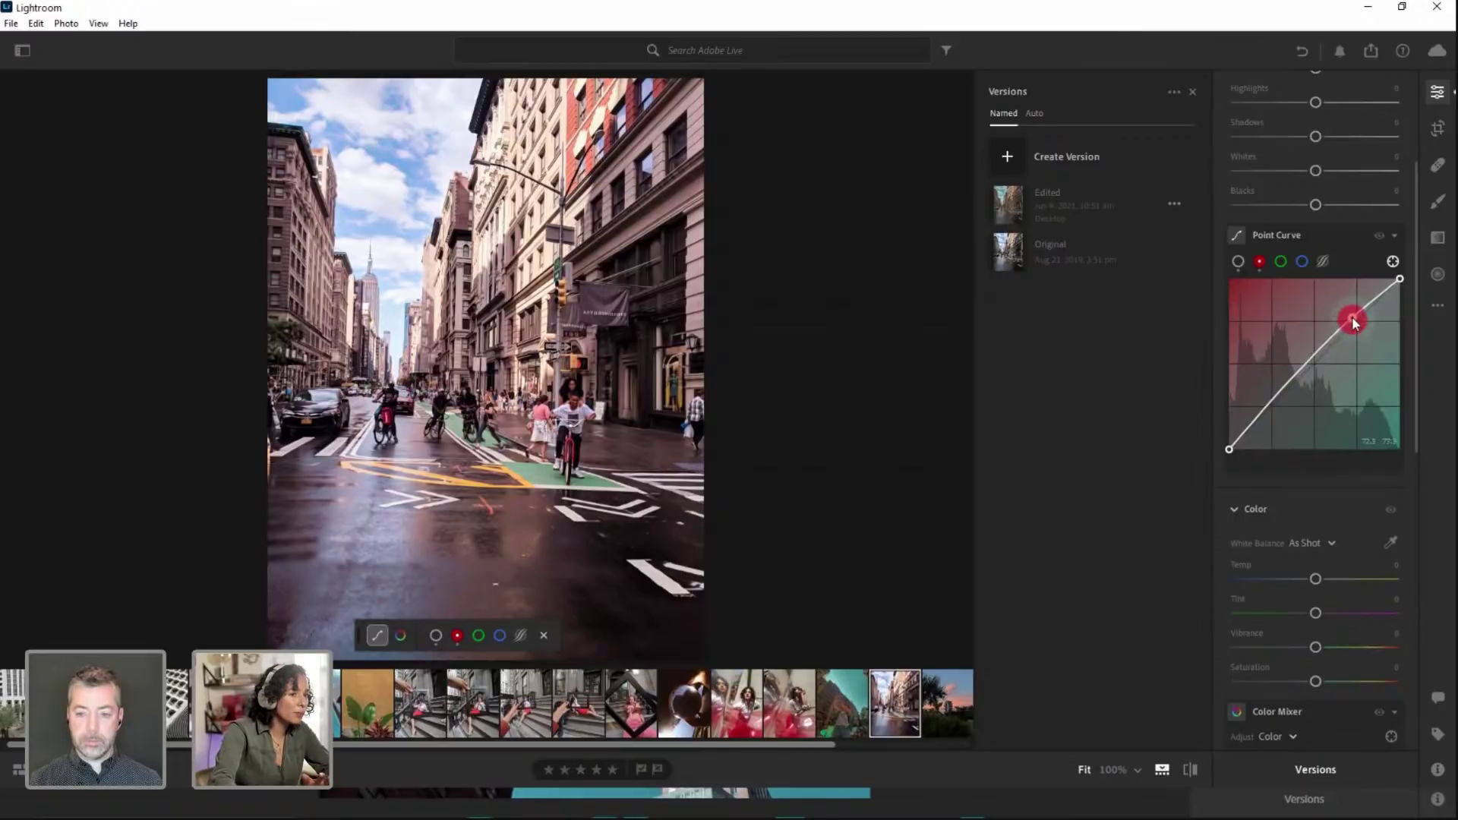
drag(1274, 401, 1274, 407)
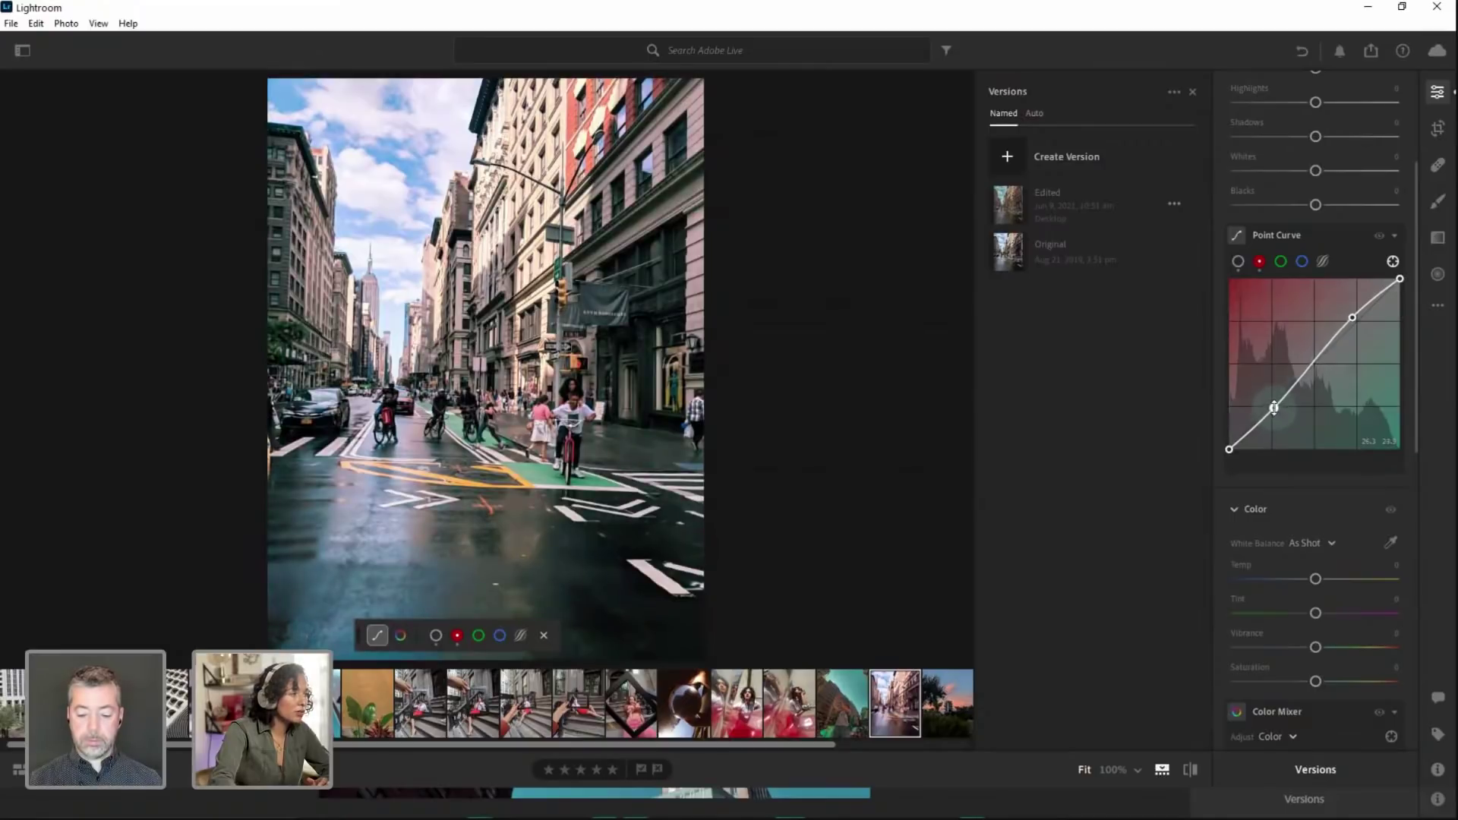
Try adding a midtone point to the green channel's curve and undo it
click(1279, 261)
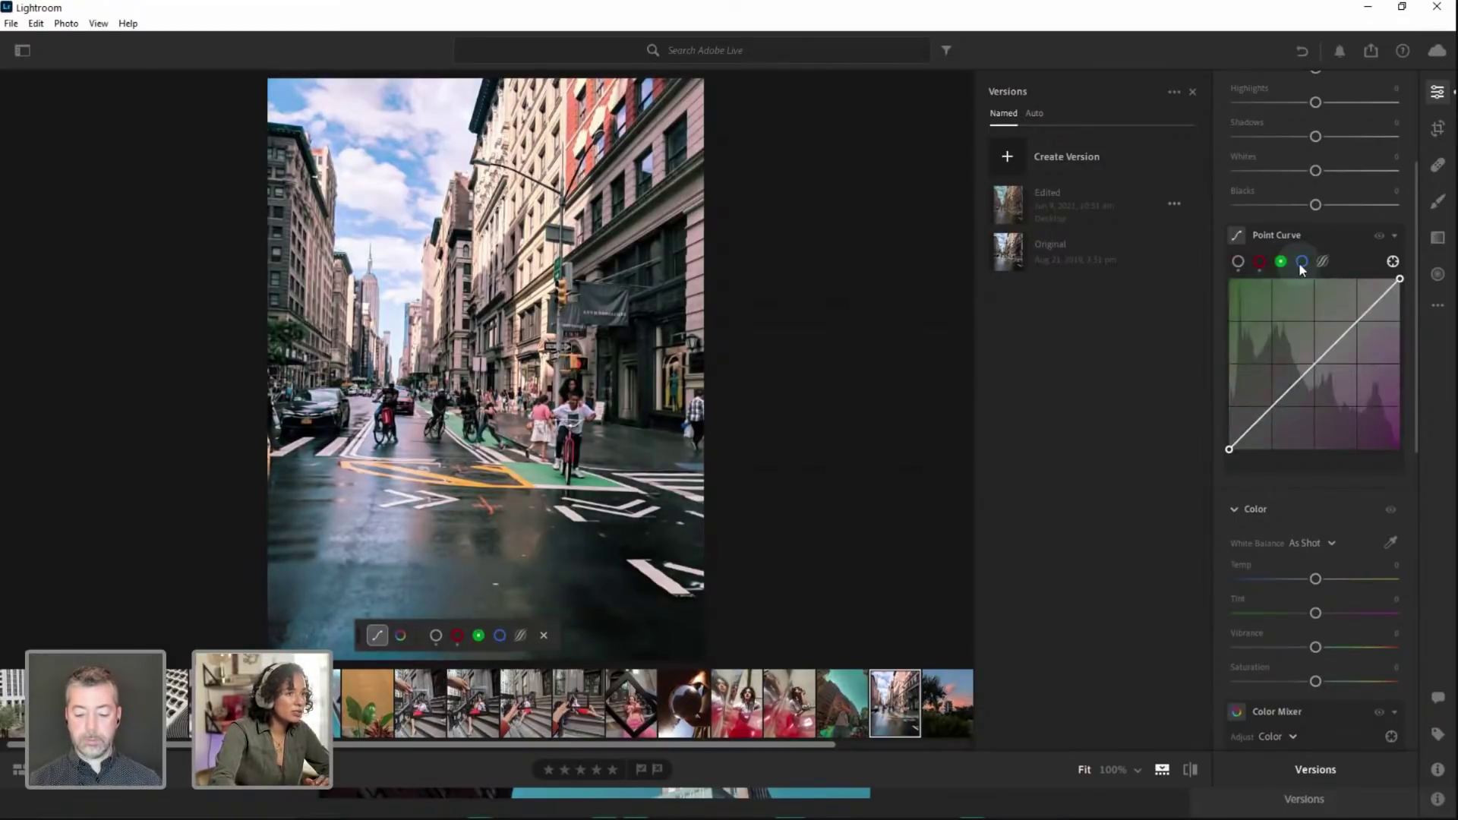
drag(1356, 321, 1327, 342)
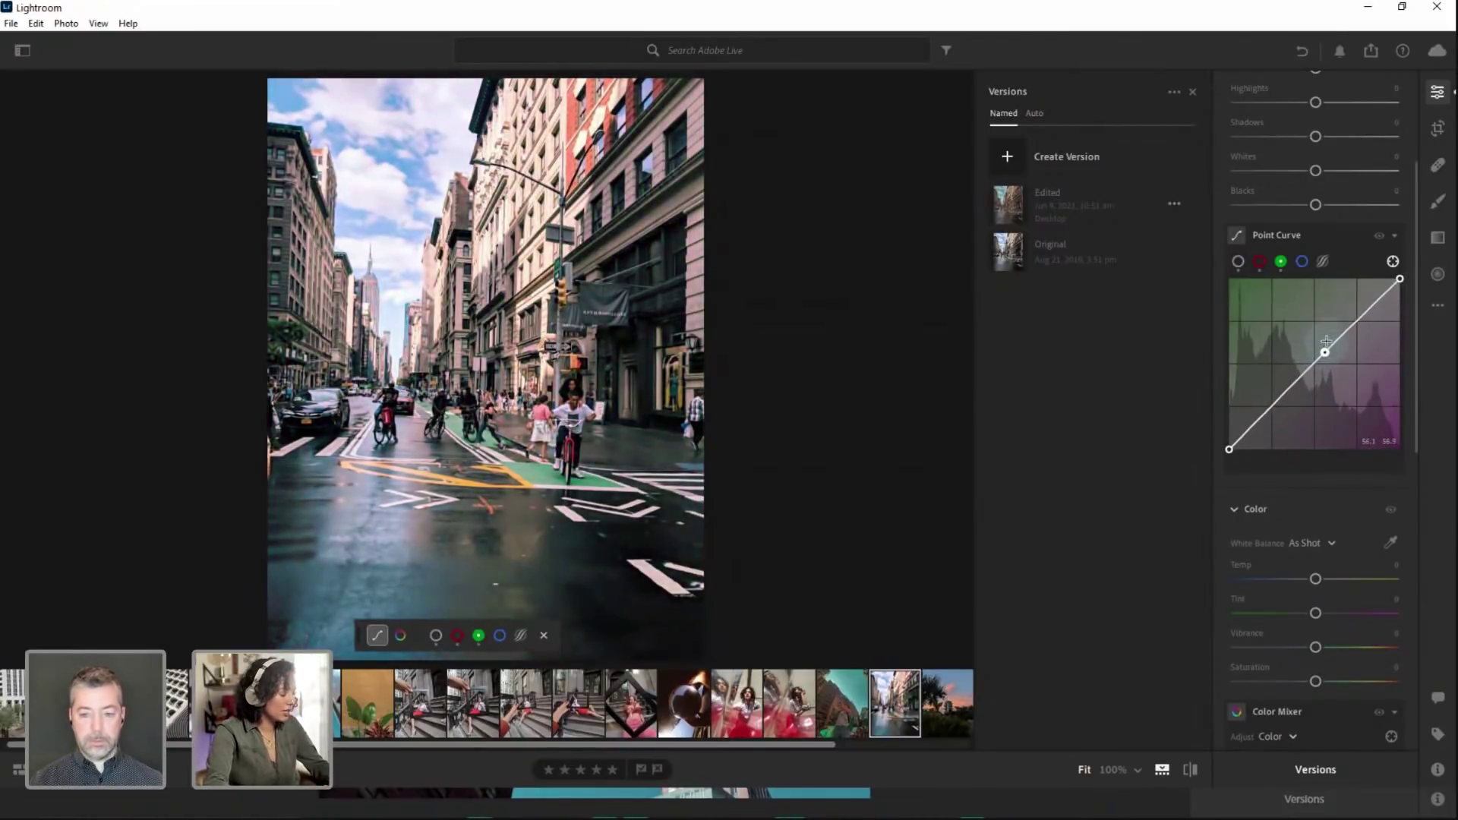
key(ctrl+z)
Shape the blue channel's point curve by raising its upper midtones and pulling its darker tones down
click(1303, 261)
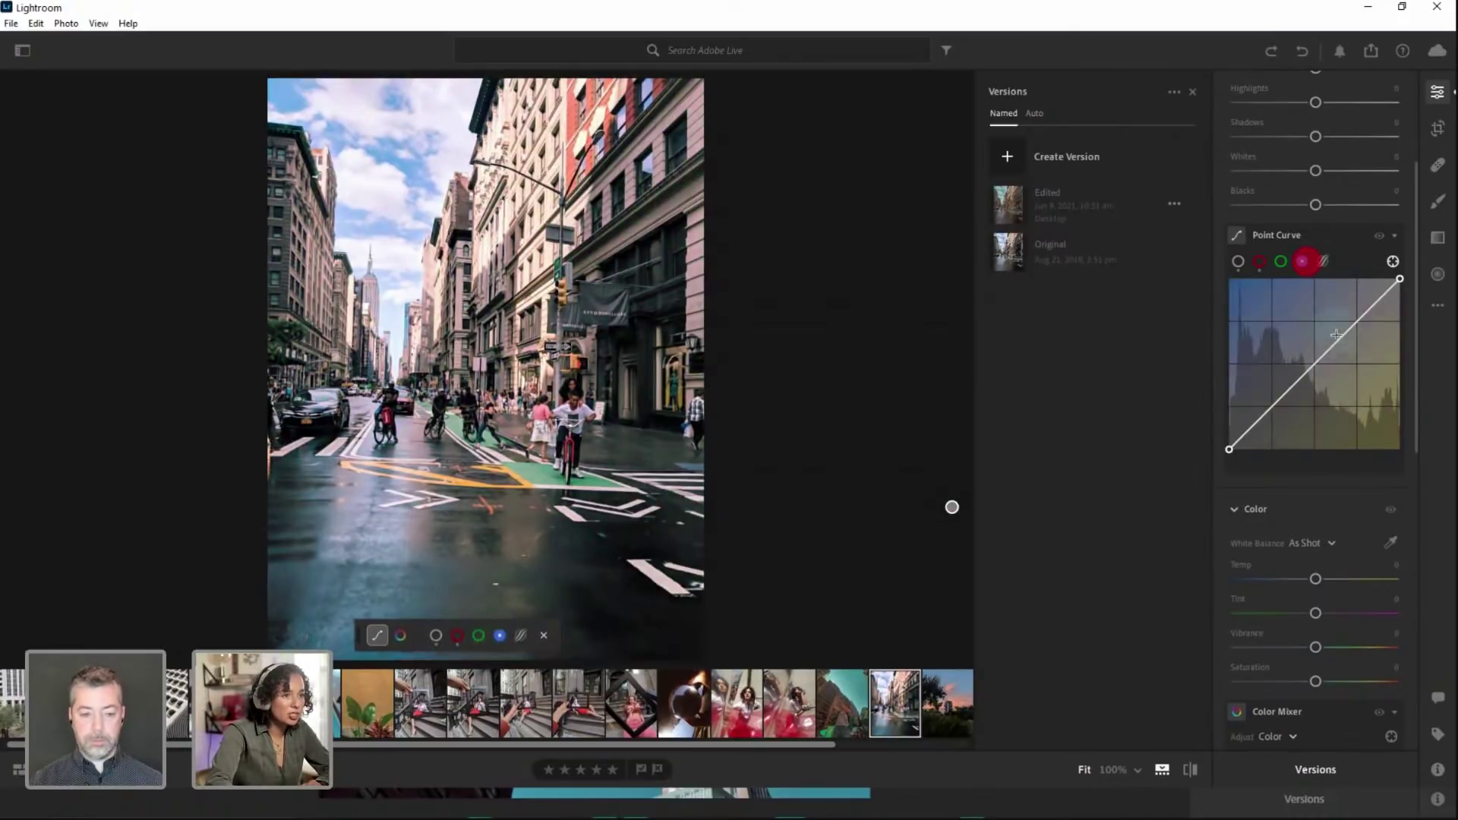
drag(1329, 348, 1331, 337)
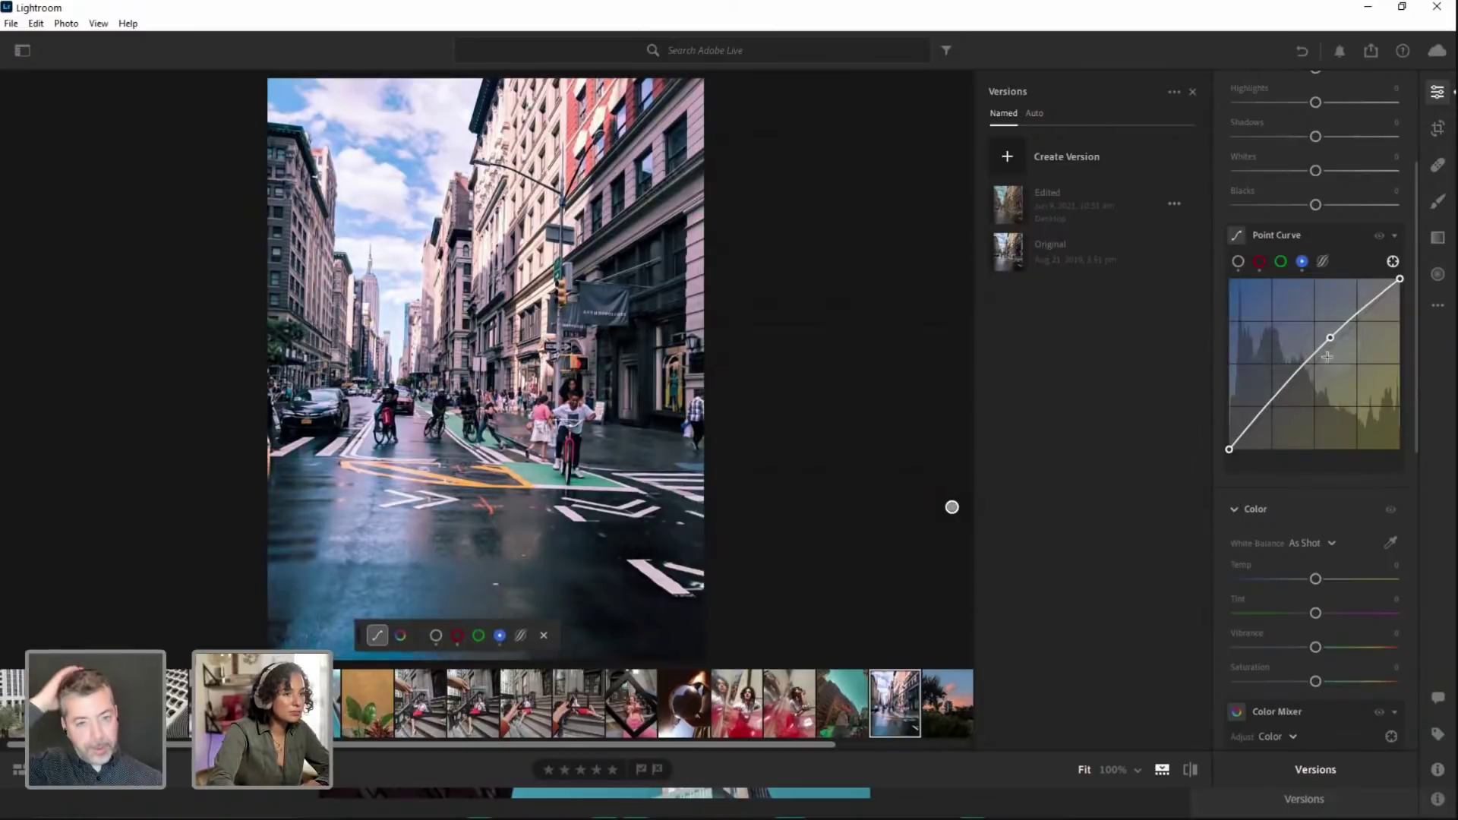
click(1295, 381)
drag(1297, 383, 1294, 385)
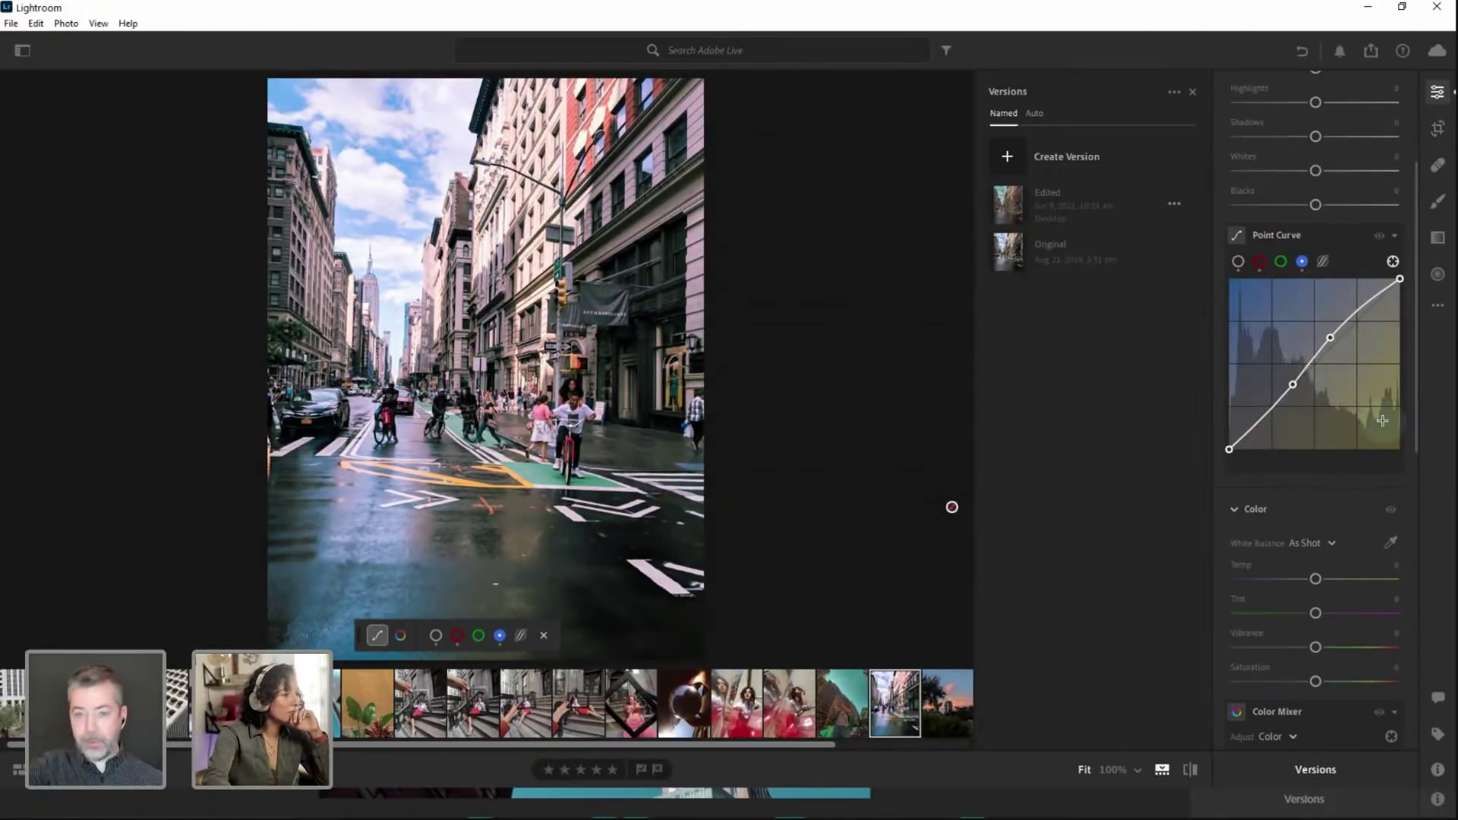
Lower the photo's highlights to -18 and its exposure to -0.44
scroll(1318, 239, up, 3)
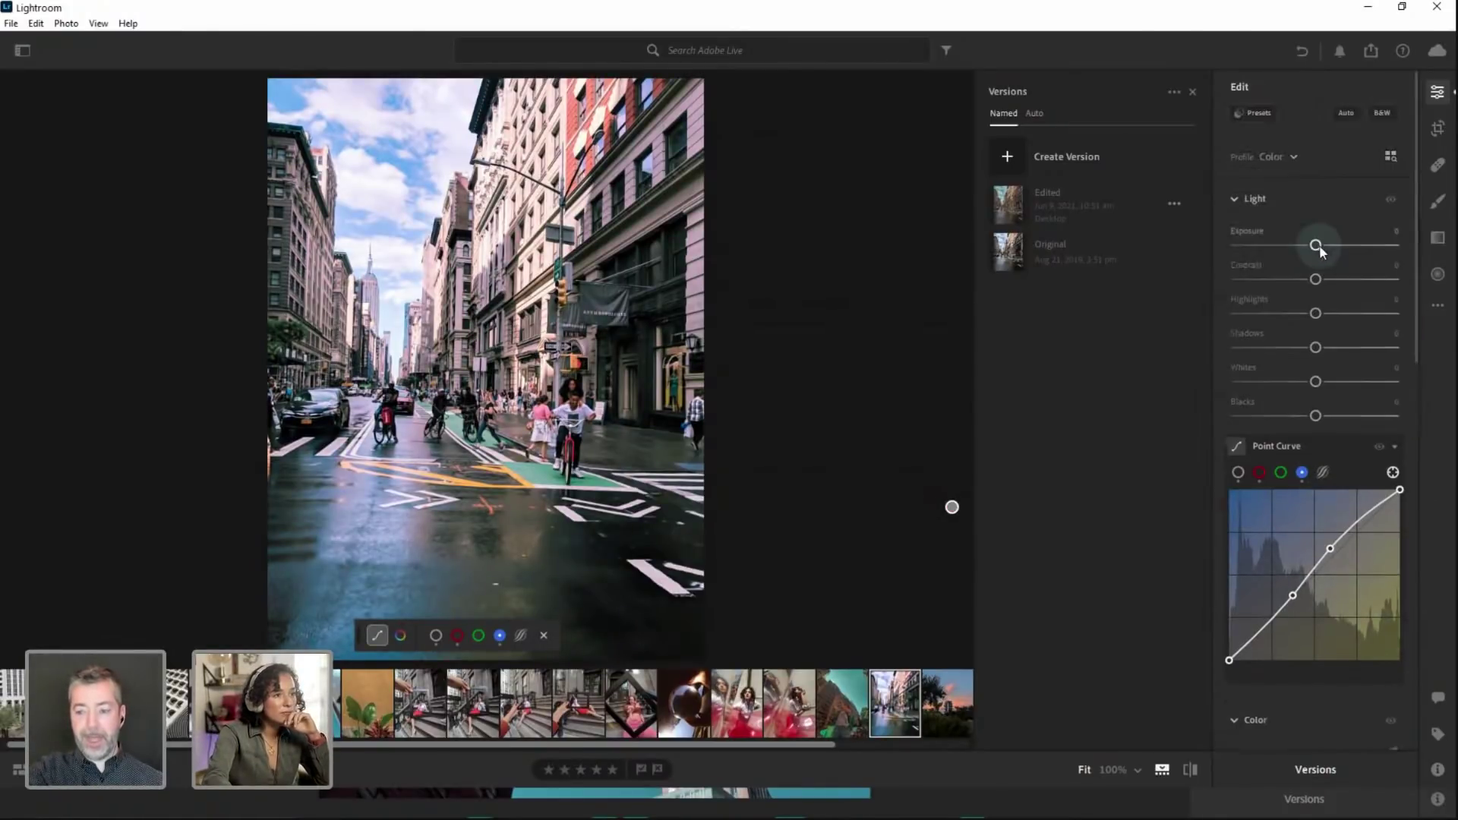
mouse_move(1315, 314)
mouse_down()
mouse_move(1260, 312)
mouse_move(1301, 315)
mouse_up()
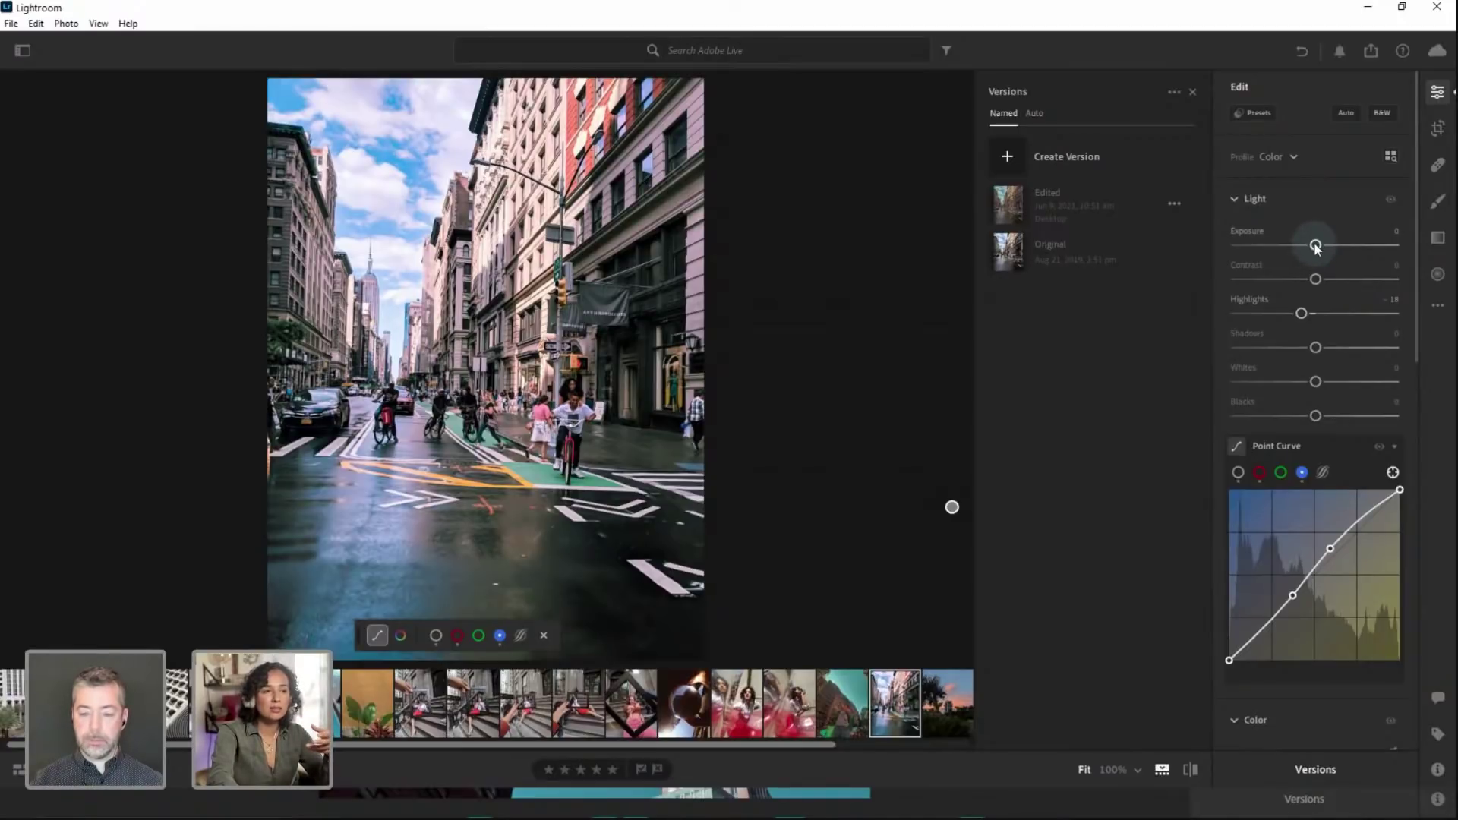
drag(1316, 245, 1309, 250)
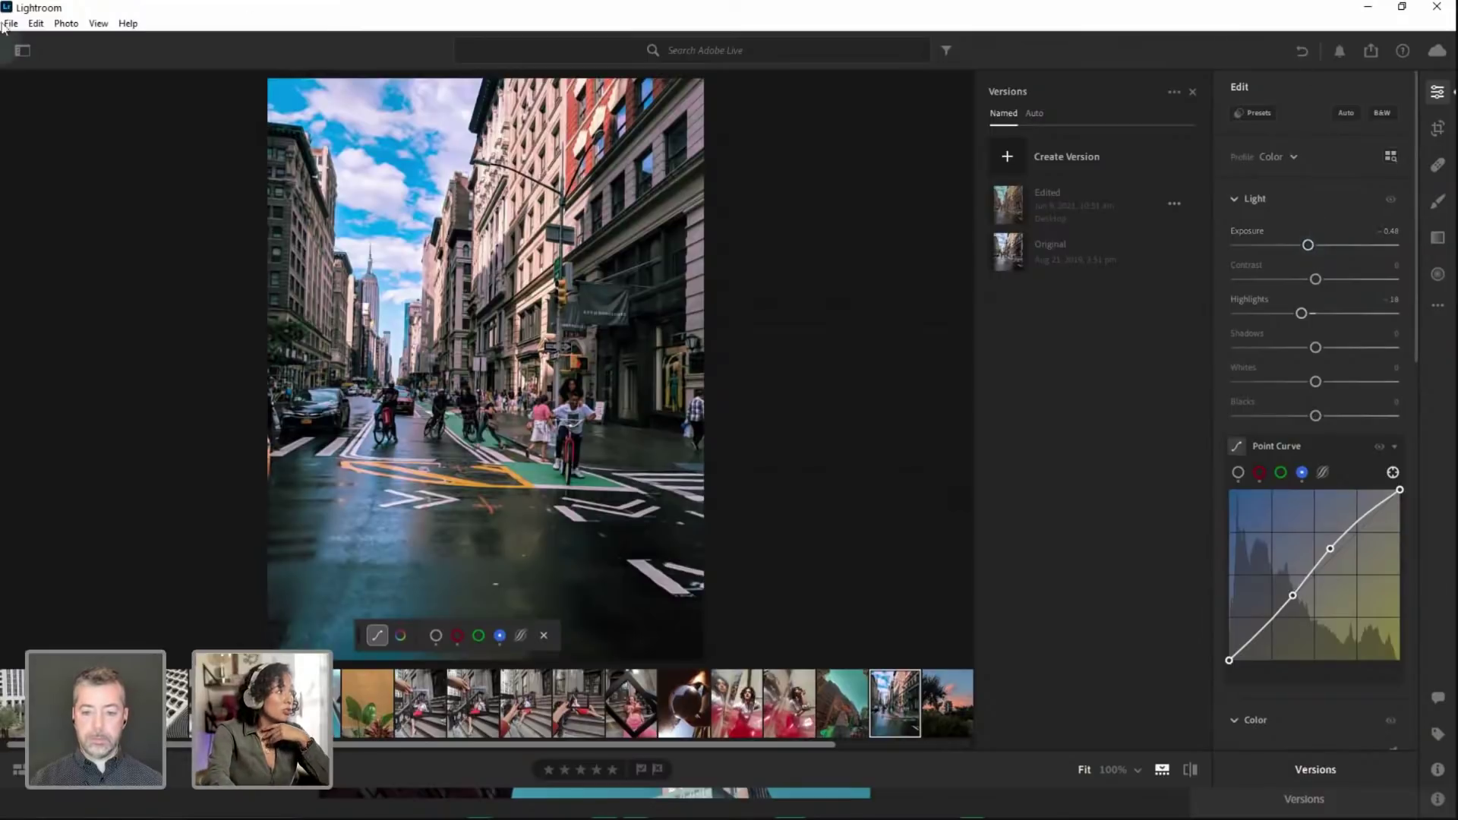
Show the album list beside the street photo
click(22, 51)
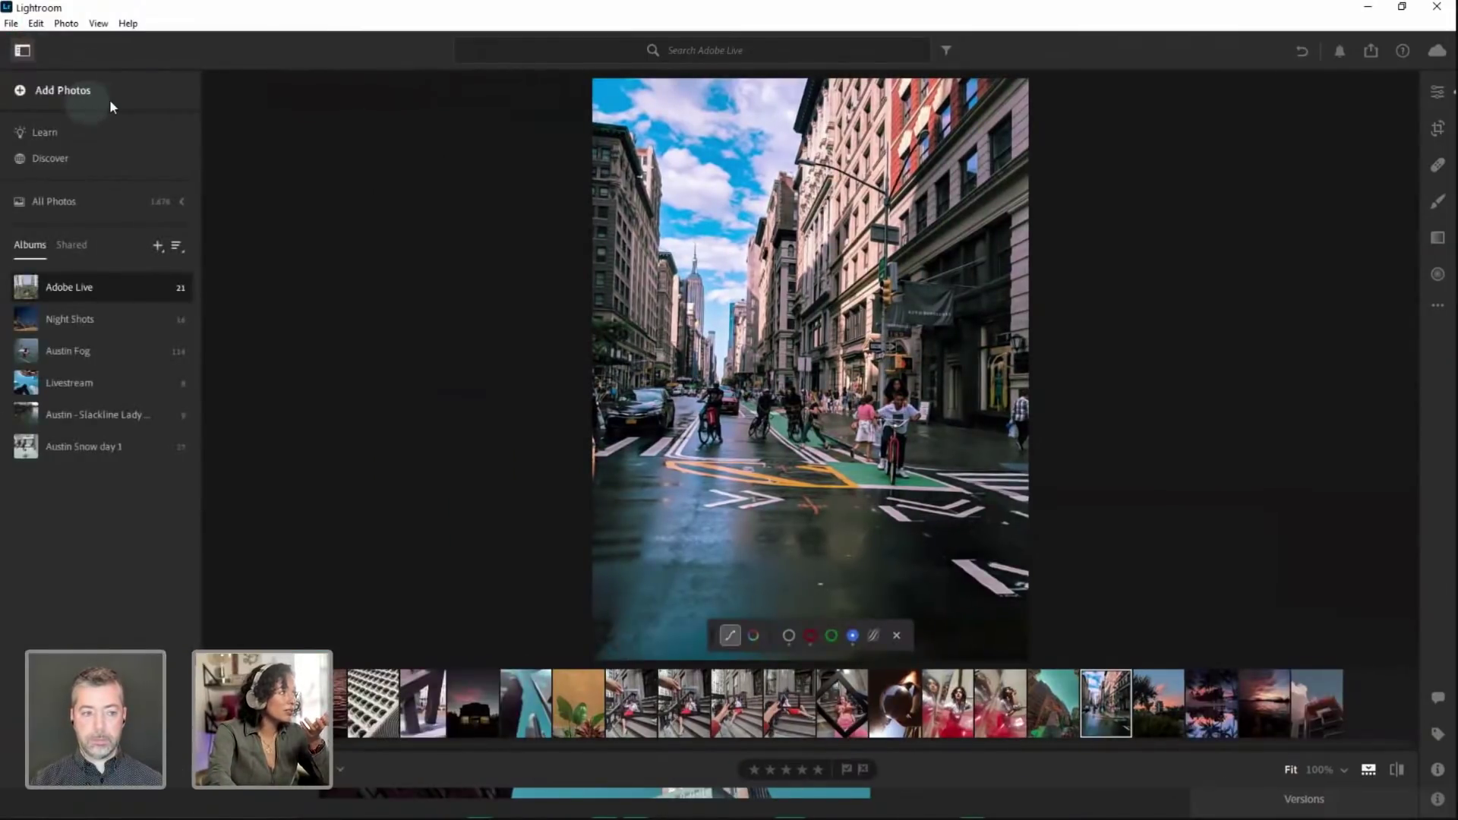
click(1109, 159)
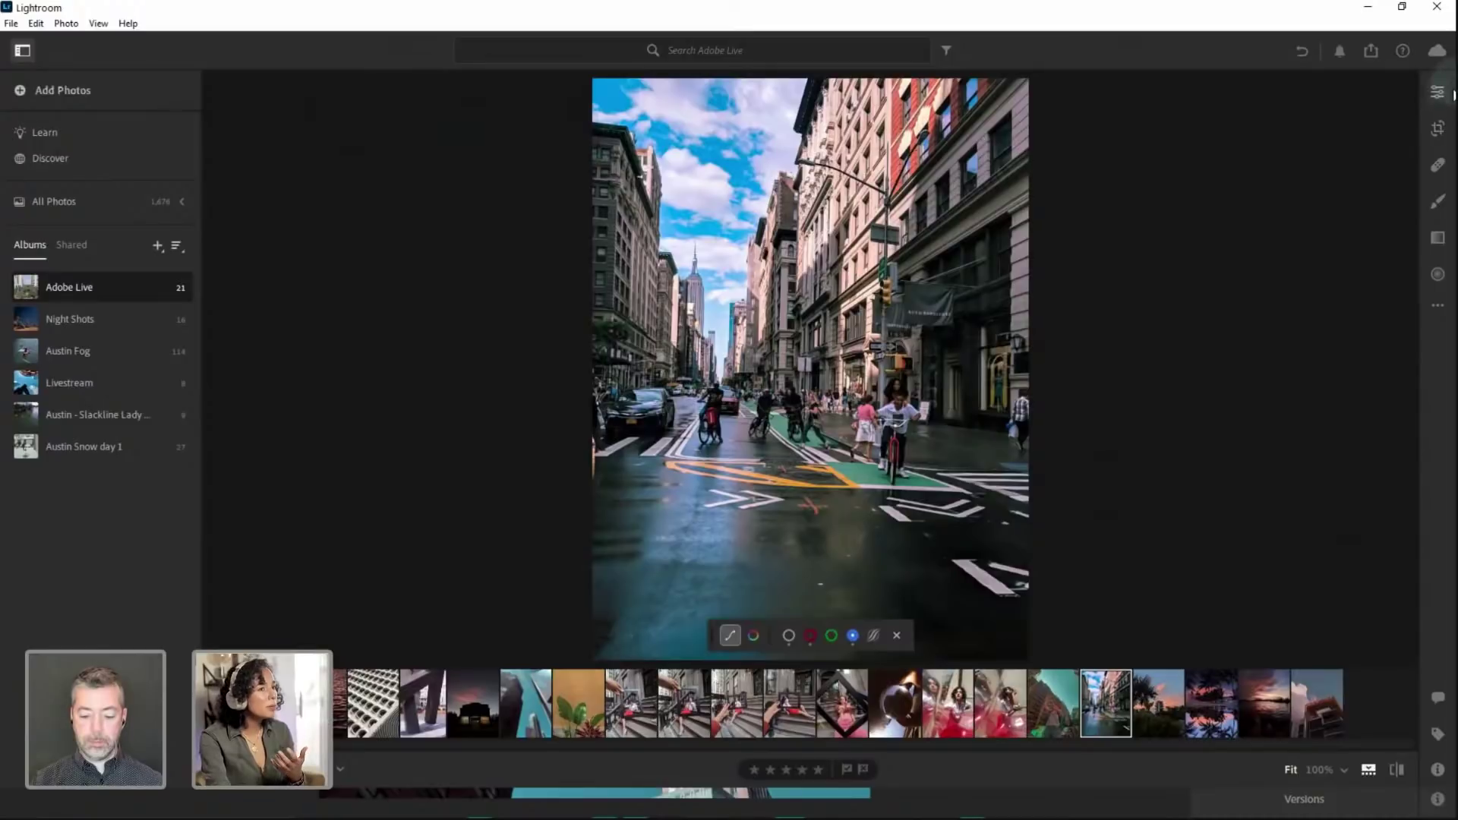
Return to the editing adjustments and set the Color Mixer blues to hue -8, saturation +26 and luminance +21
click(1438, 91)
scroll(1425, 336, down, 8)
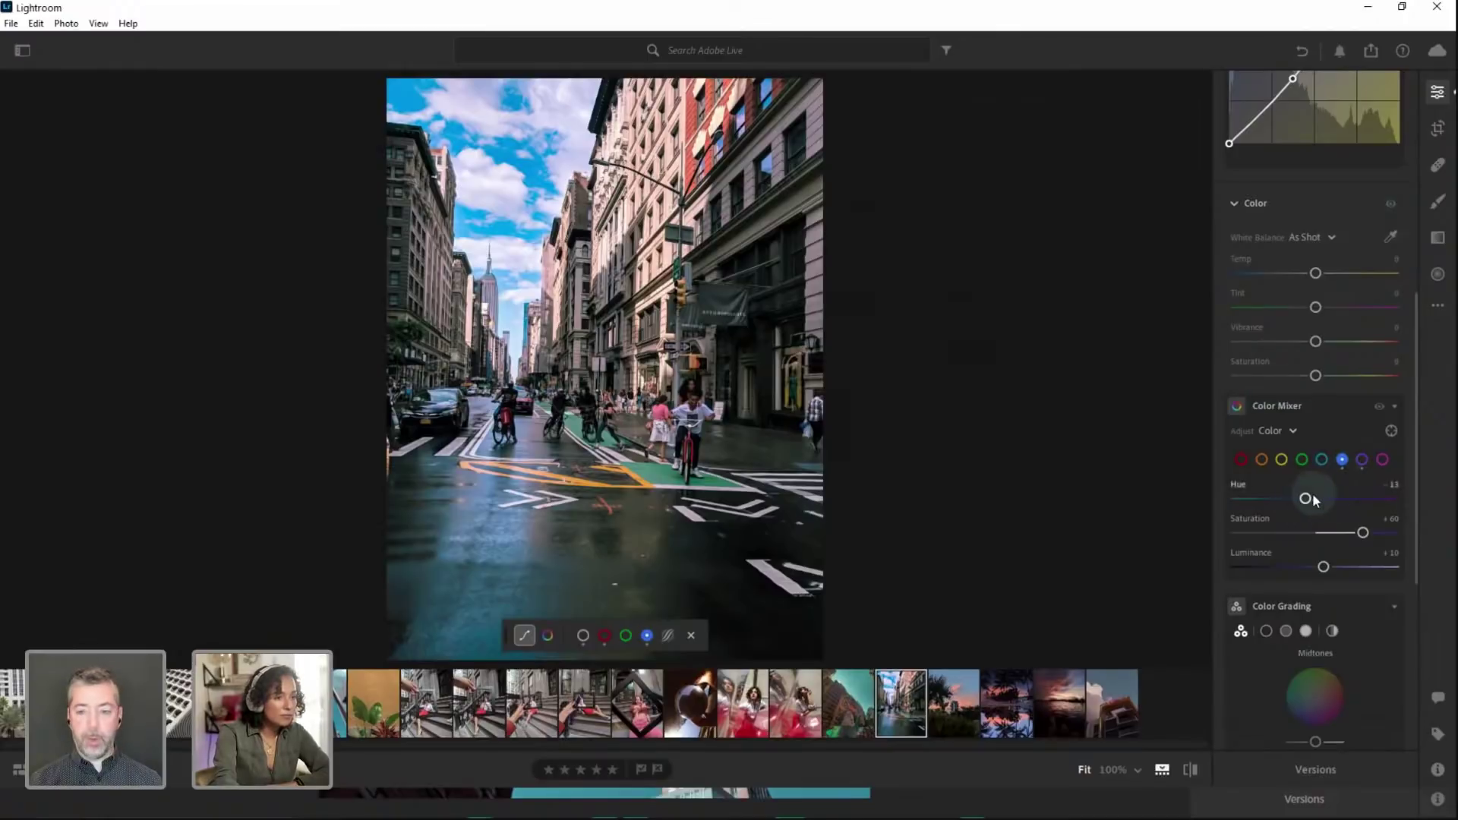
drag(1306, 498, 1333, 568)
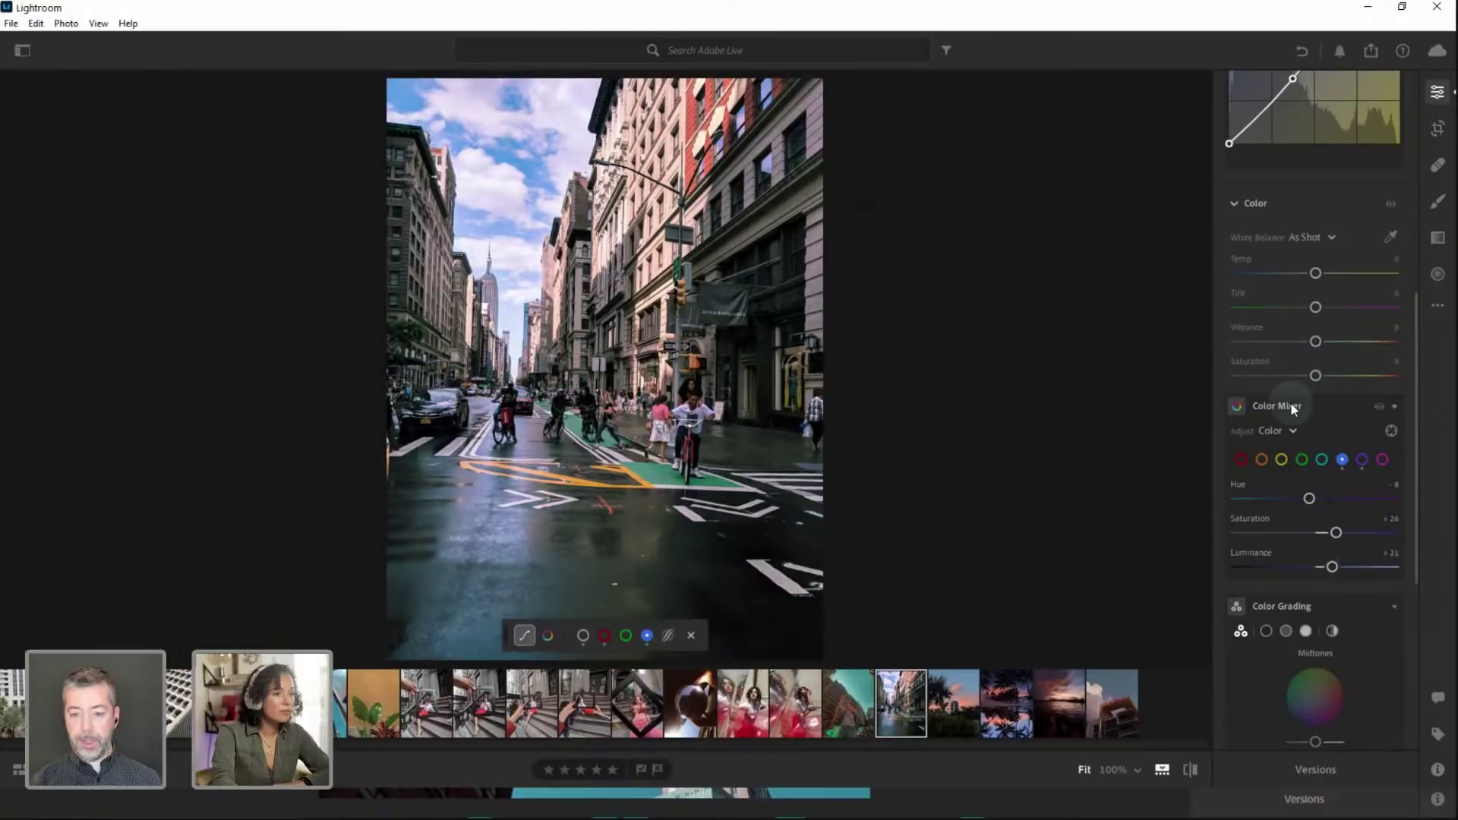
Examine the Color Mixer and Color Grading controls and read the explanation of Color Grading
mouse_move(1291, 406)
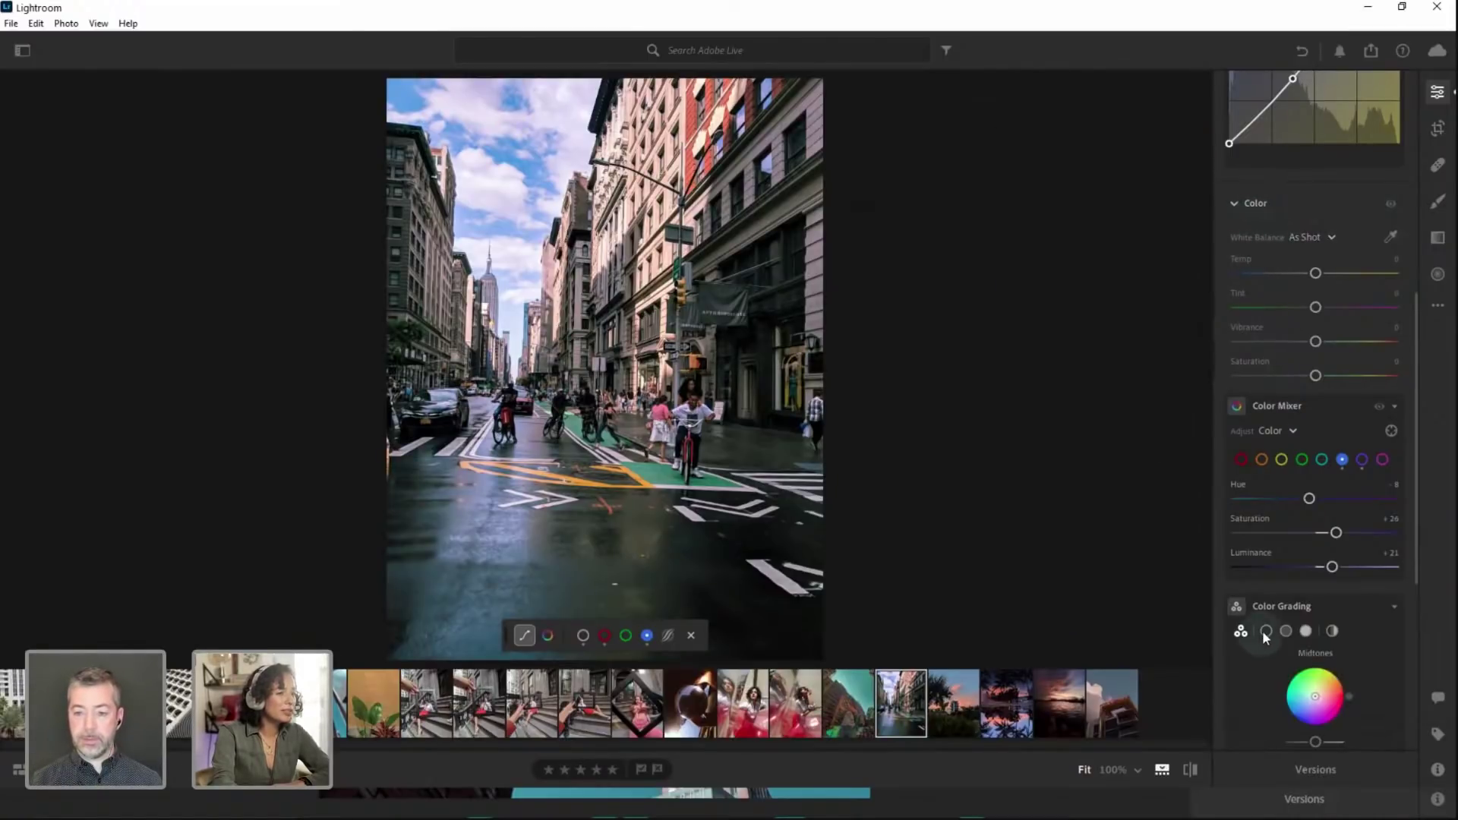
scroll(1263, 630, down, 3)
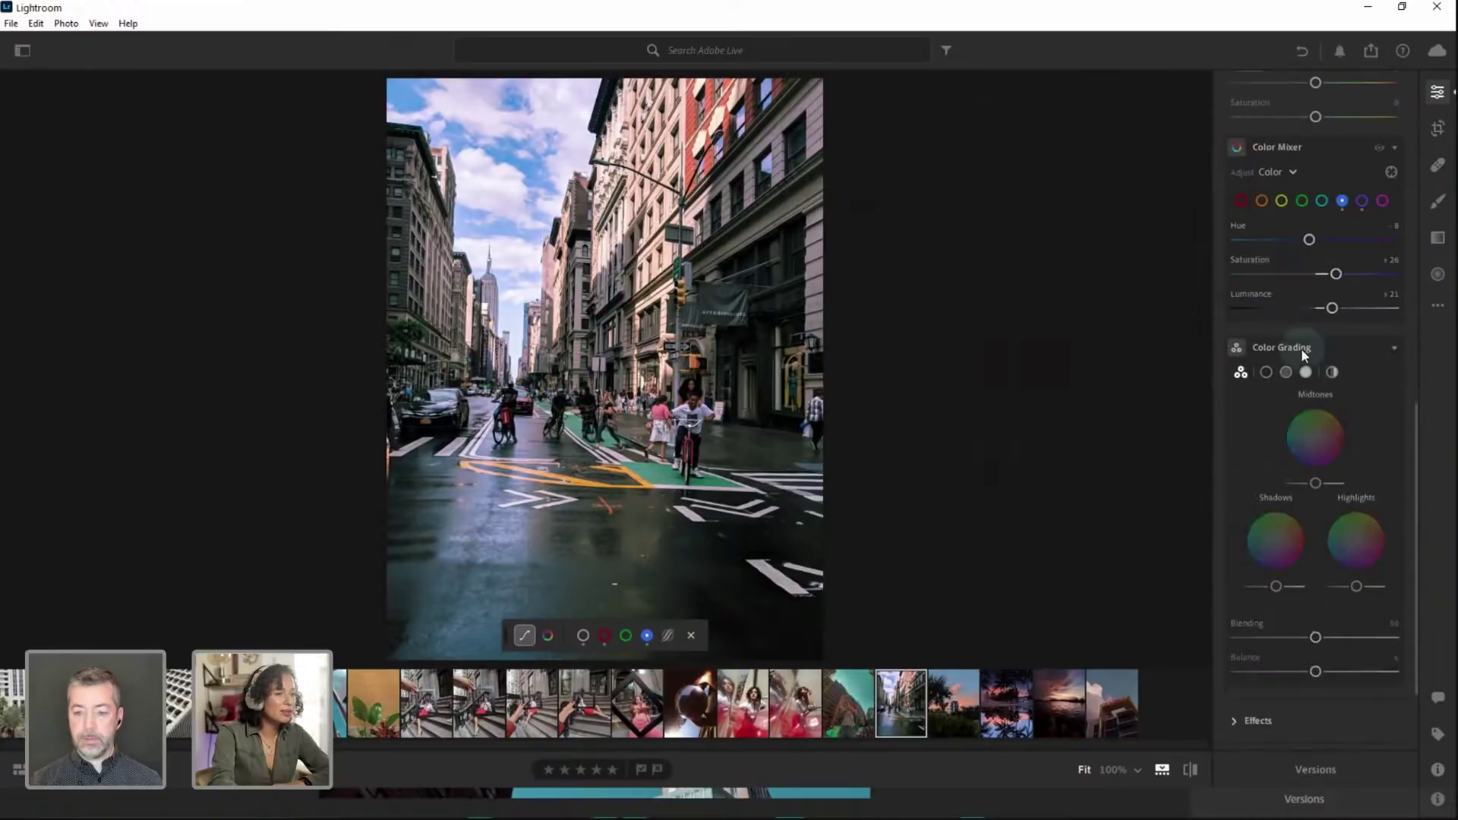
mouse_move(1235, 353)
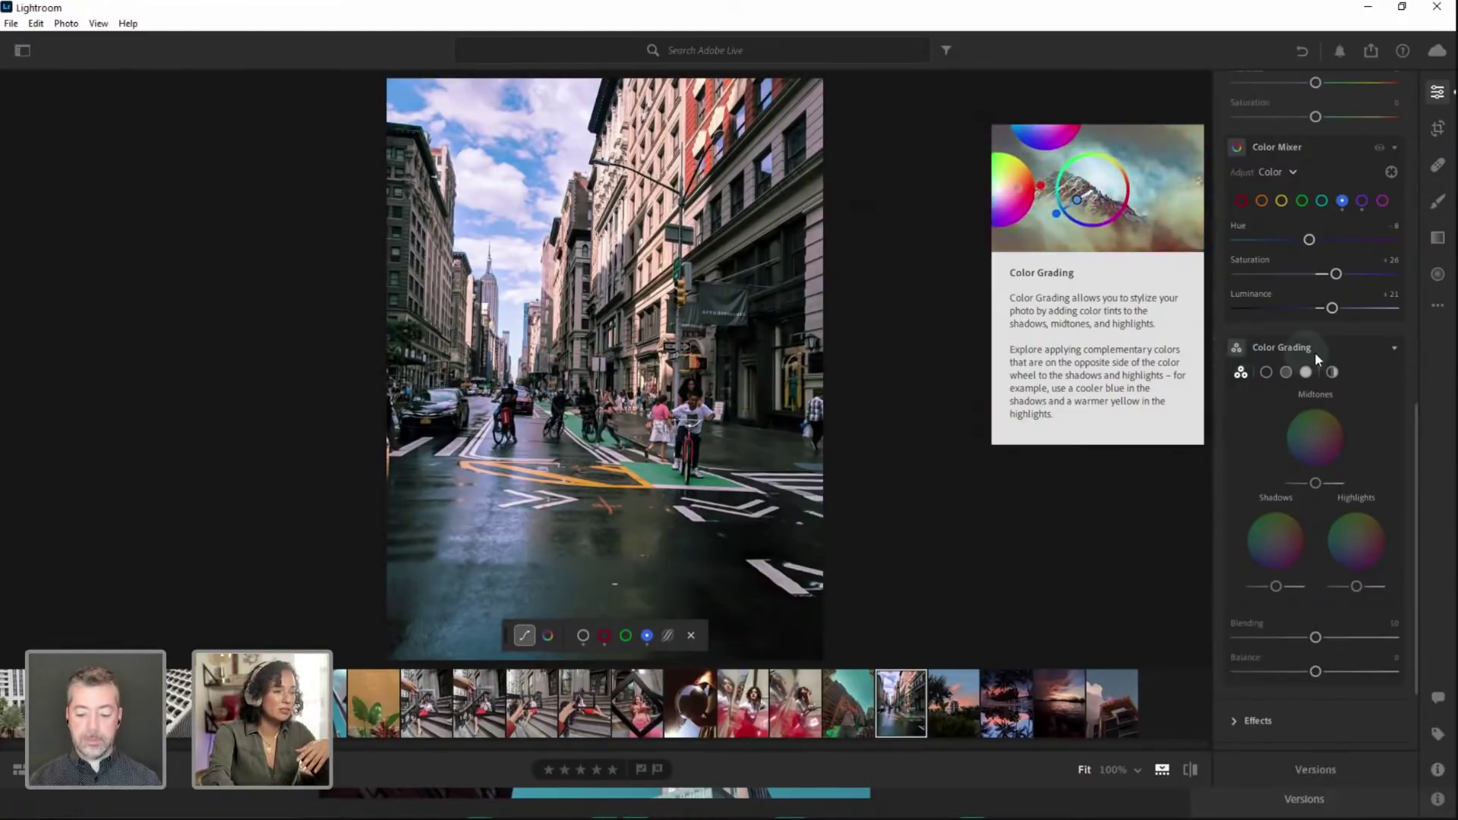
Look through the red-plastic reflection portraits, the picture-frame stair shots and the glass ball photo
click(796, 703)
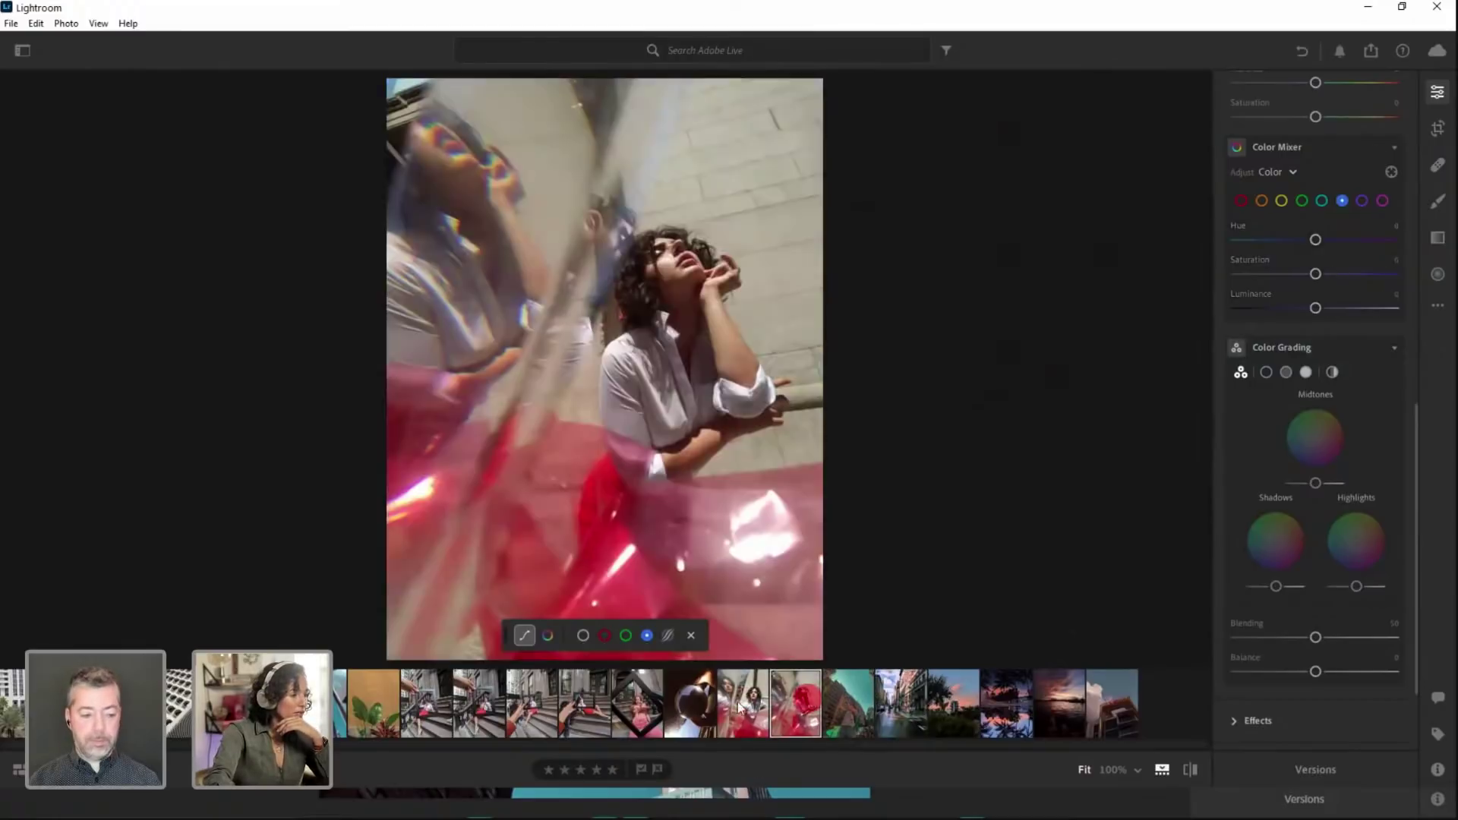
click(745, 703)
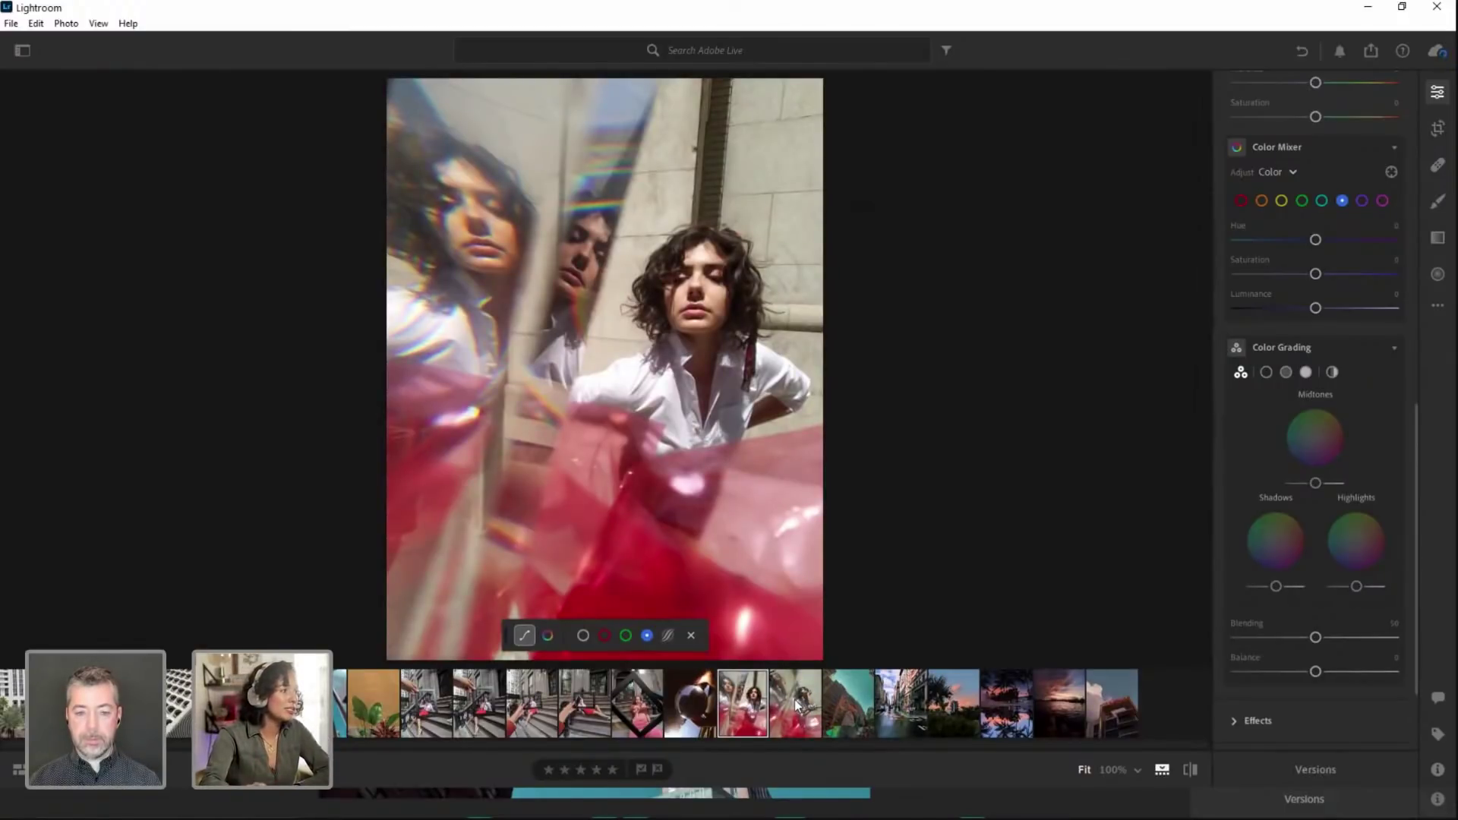
click(797, 705)
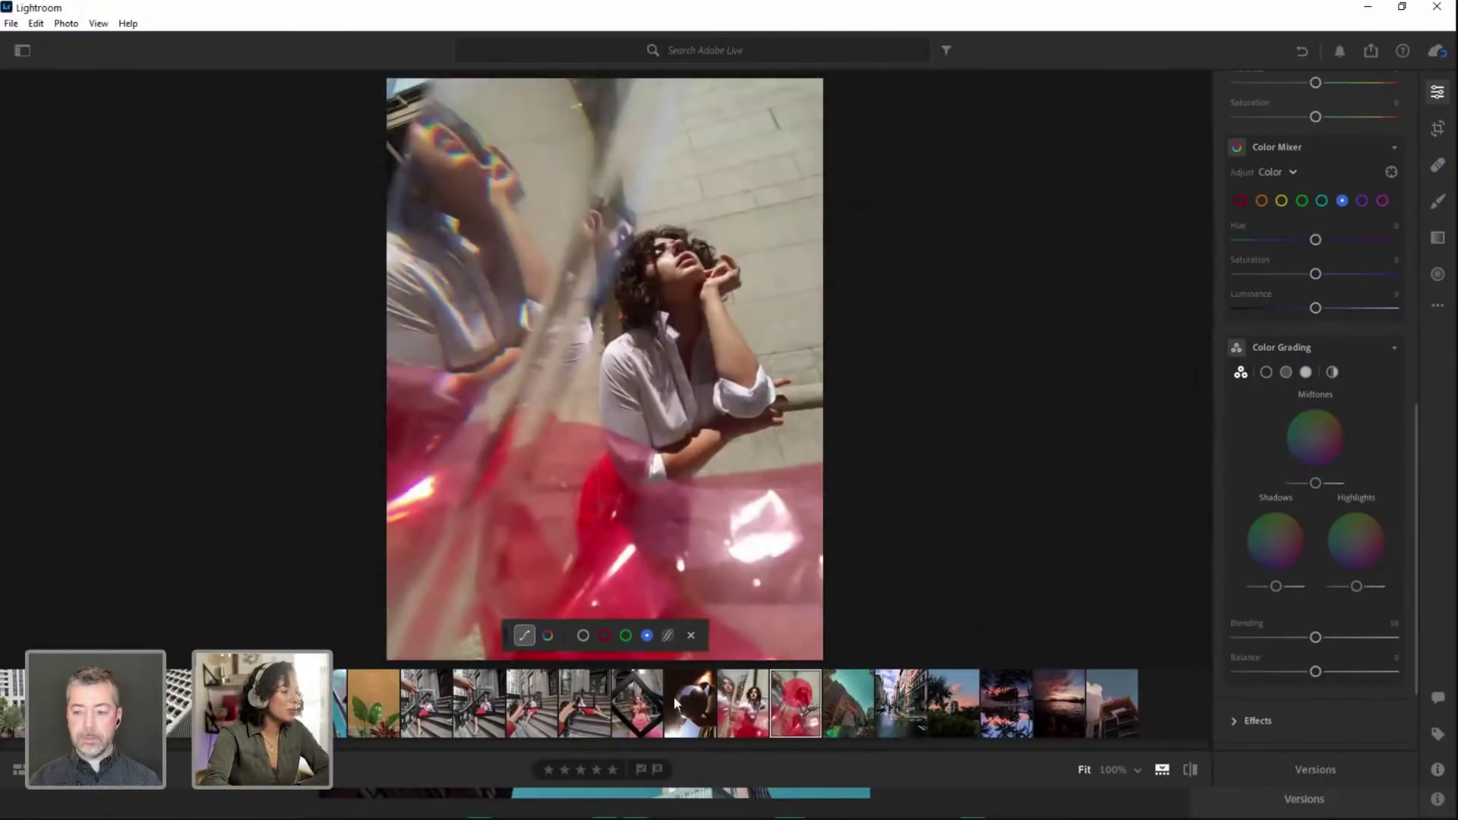
click(421, 706)
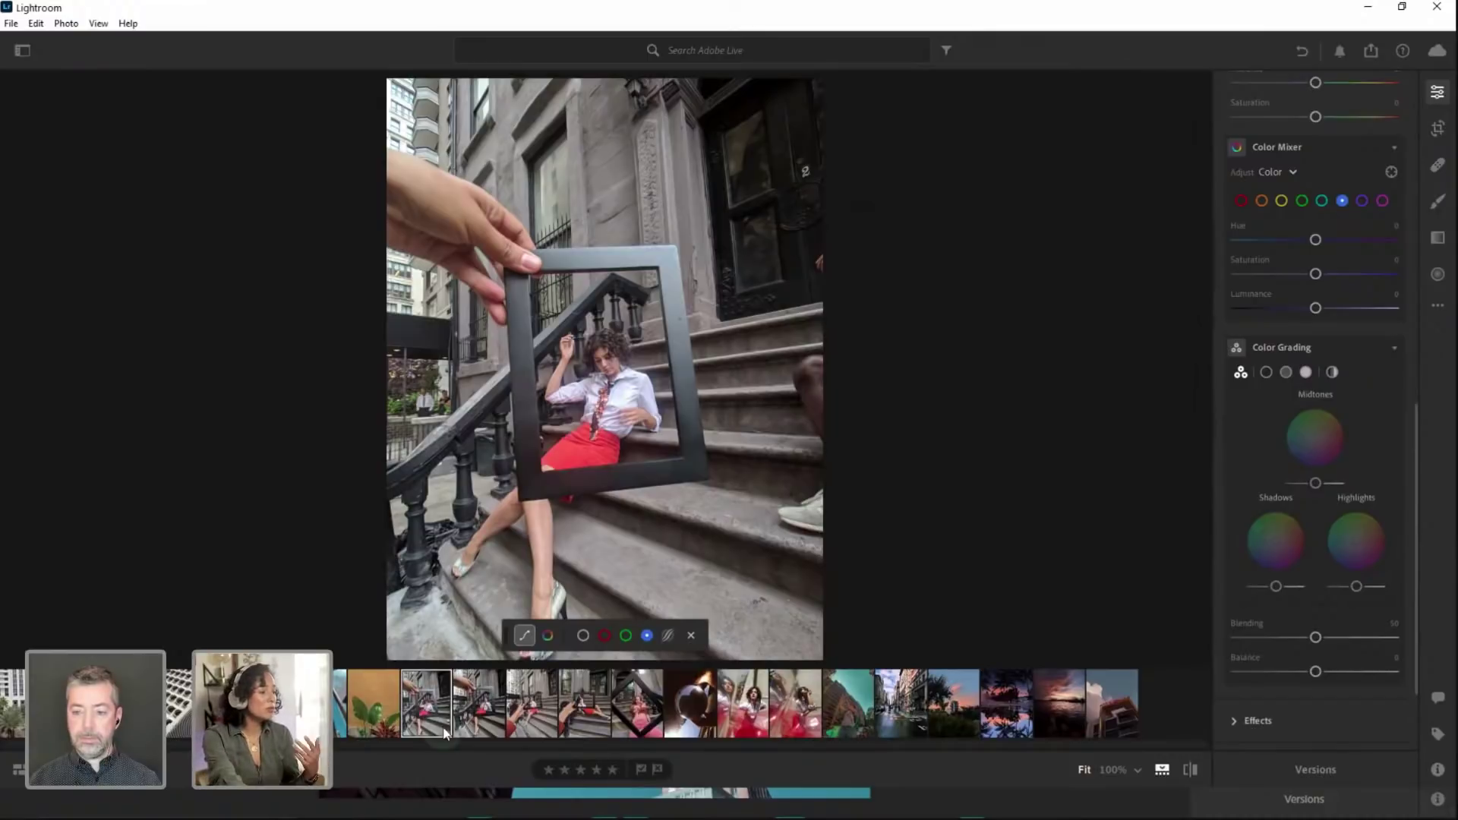
click(483, 699)
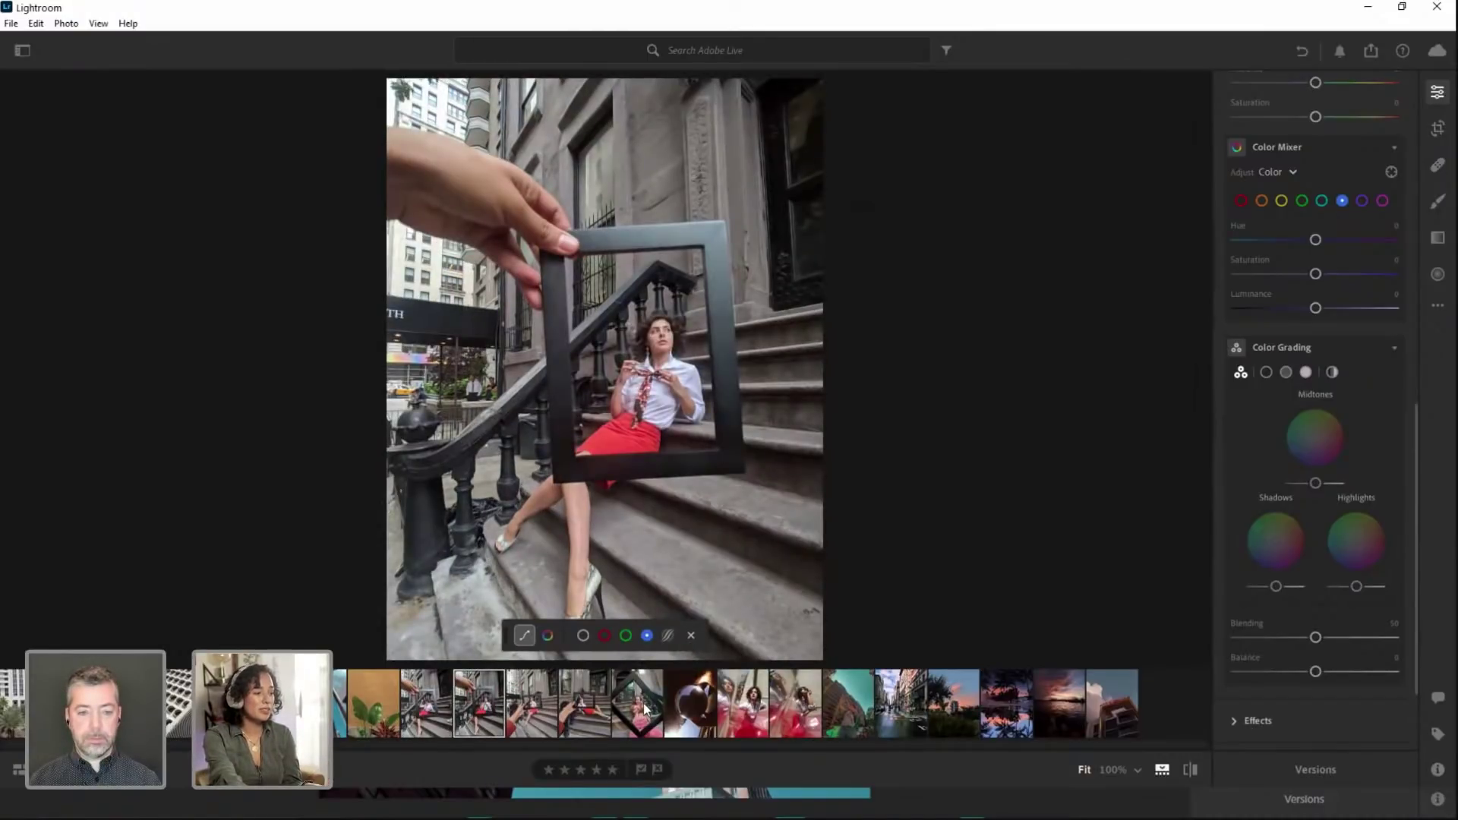
click(803, 703)
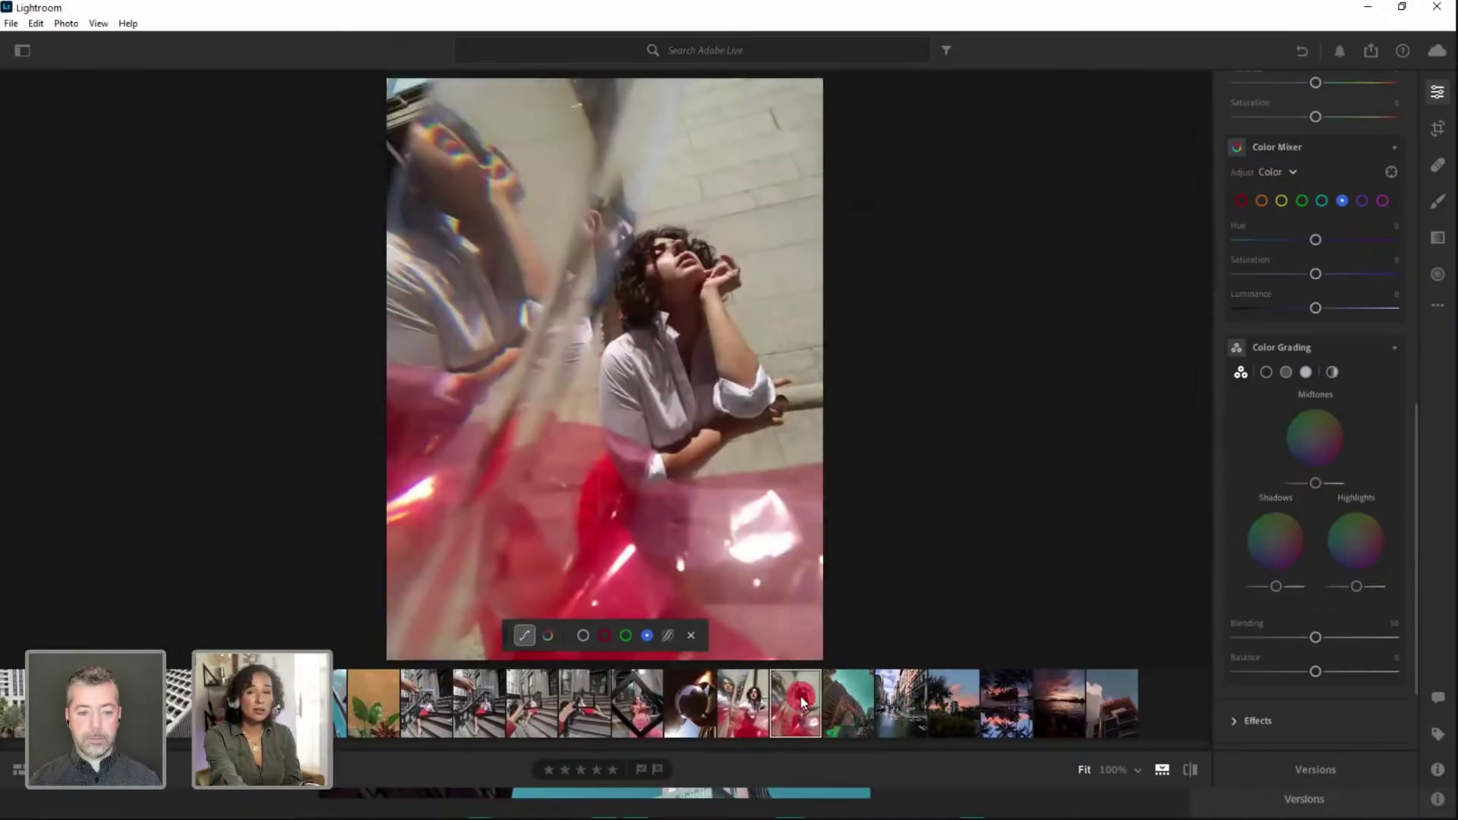
click(749, 703)
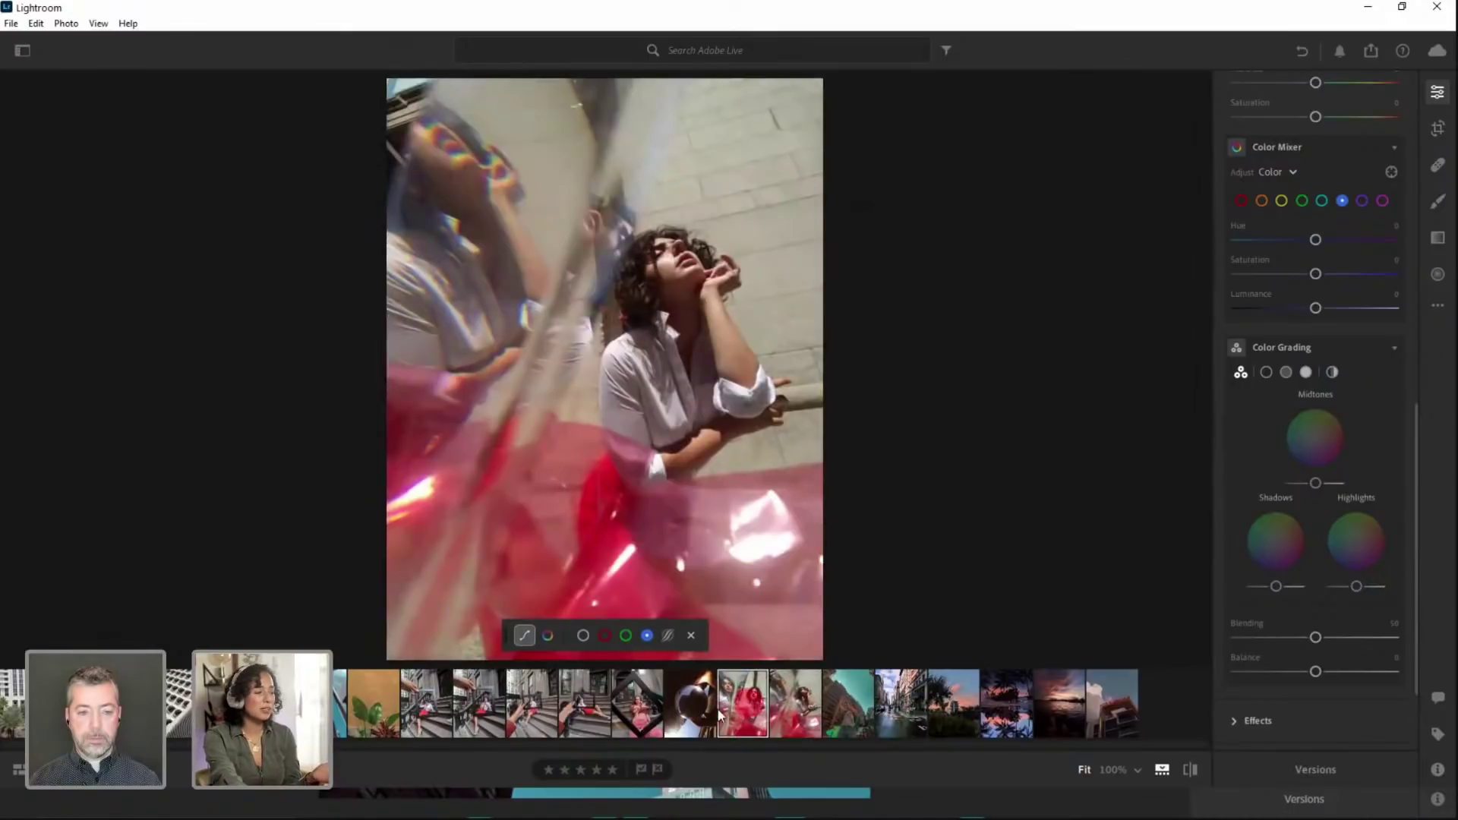
click(640, 705)
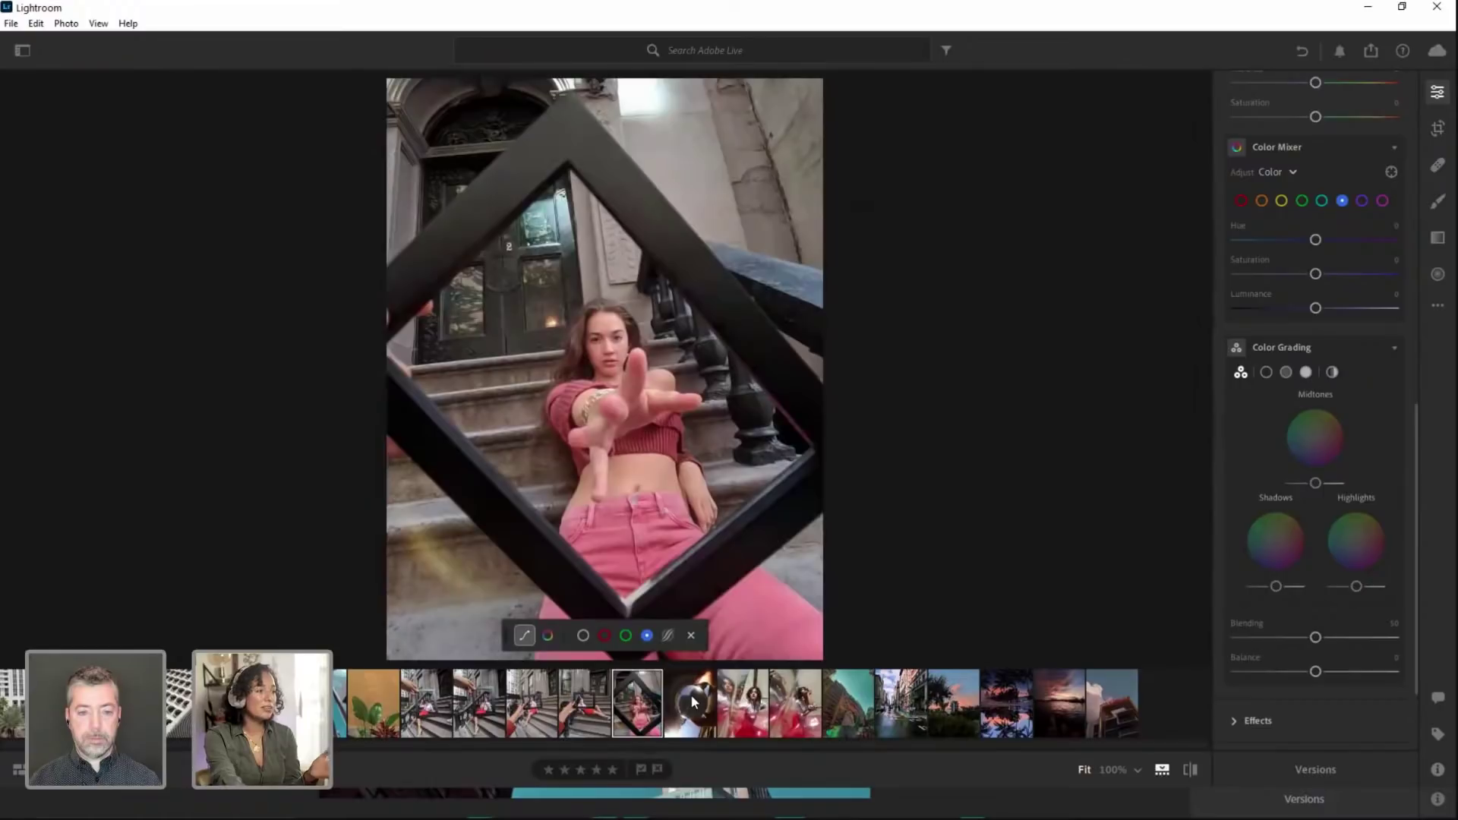
click(693, 703)
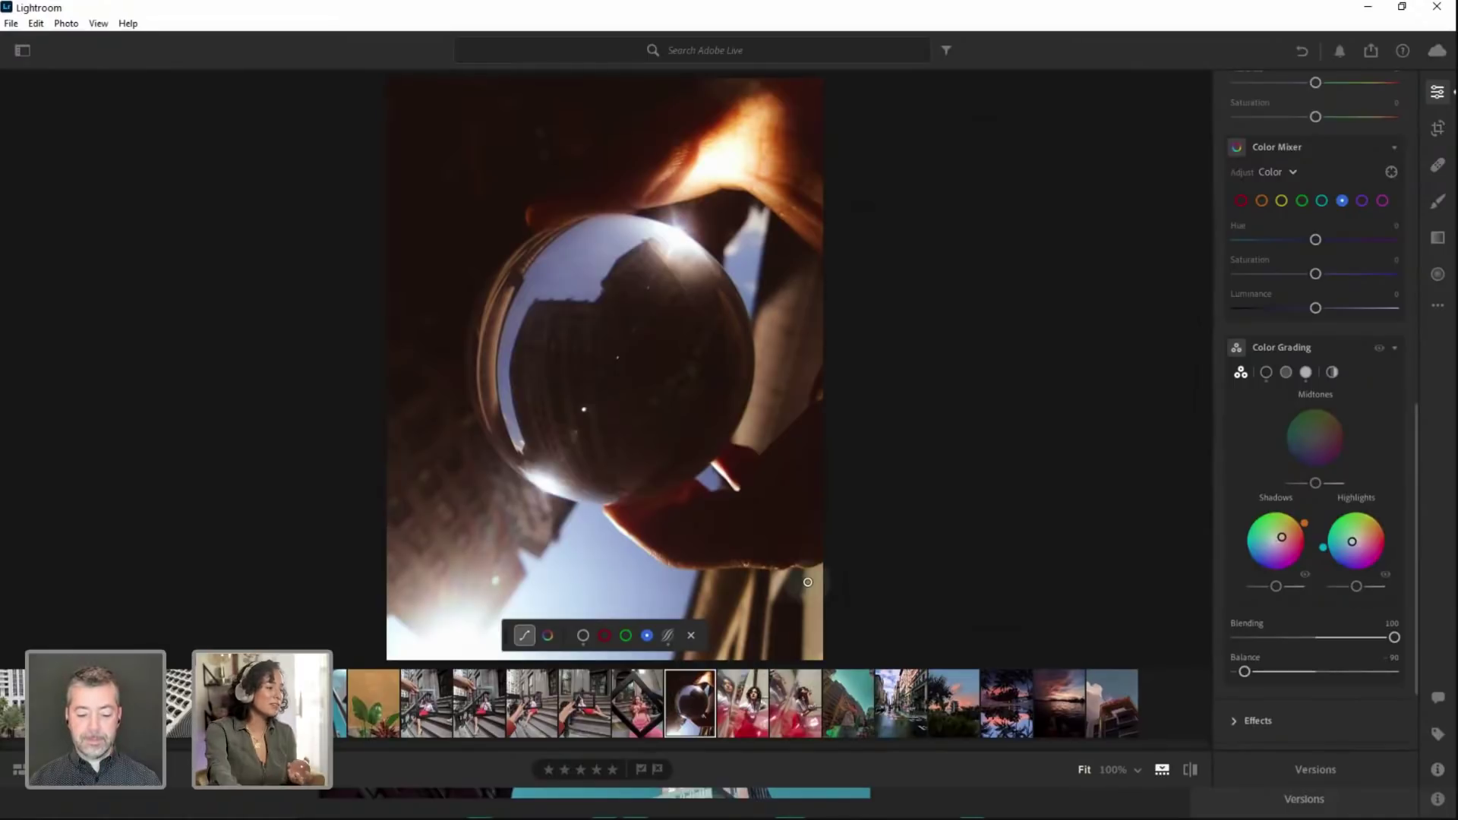
click(748, 702)
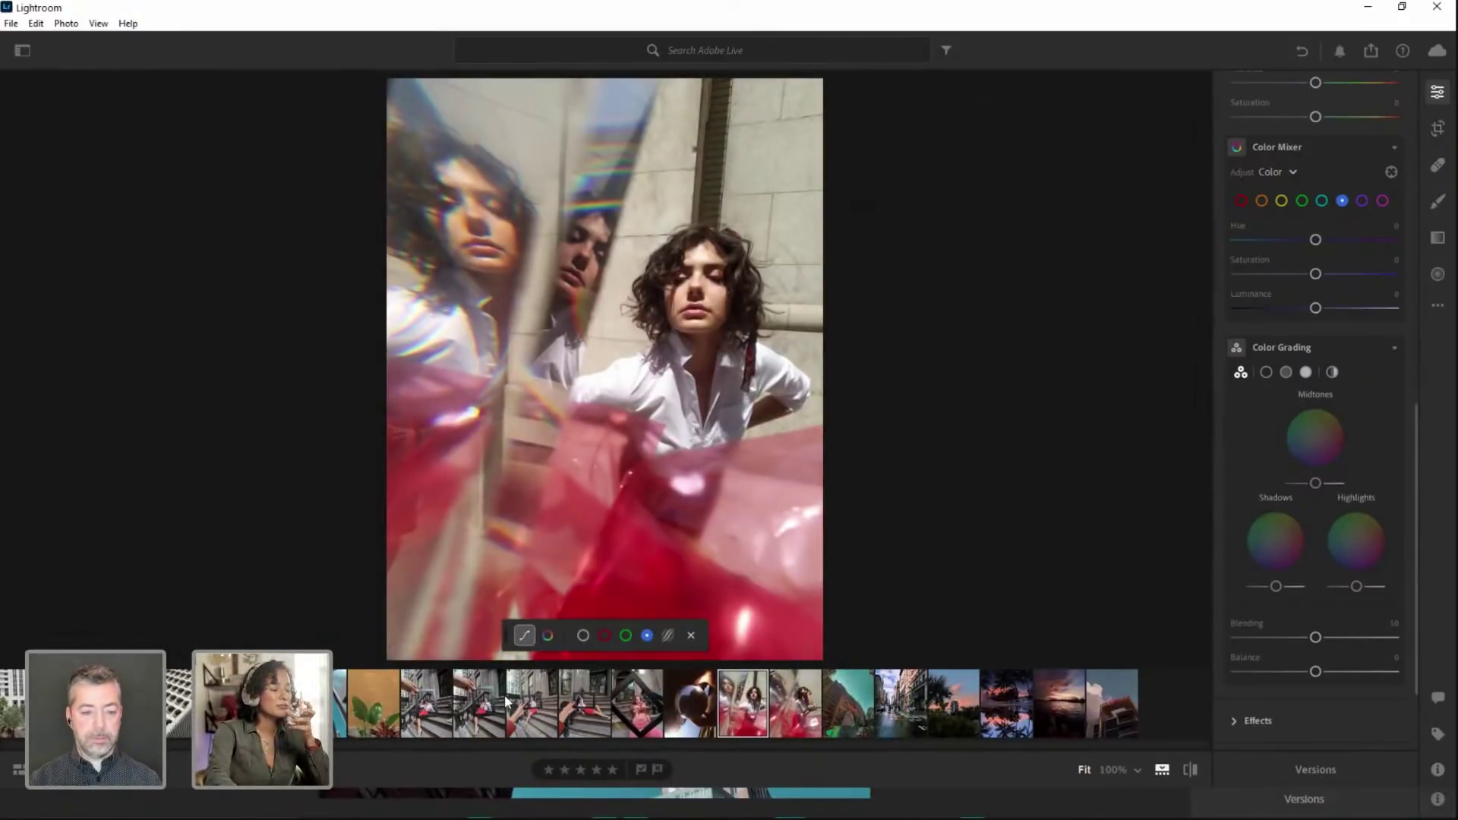
View the four photos of the woman in the red skirt framed on the stairs, one after another
click(442, 704)
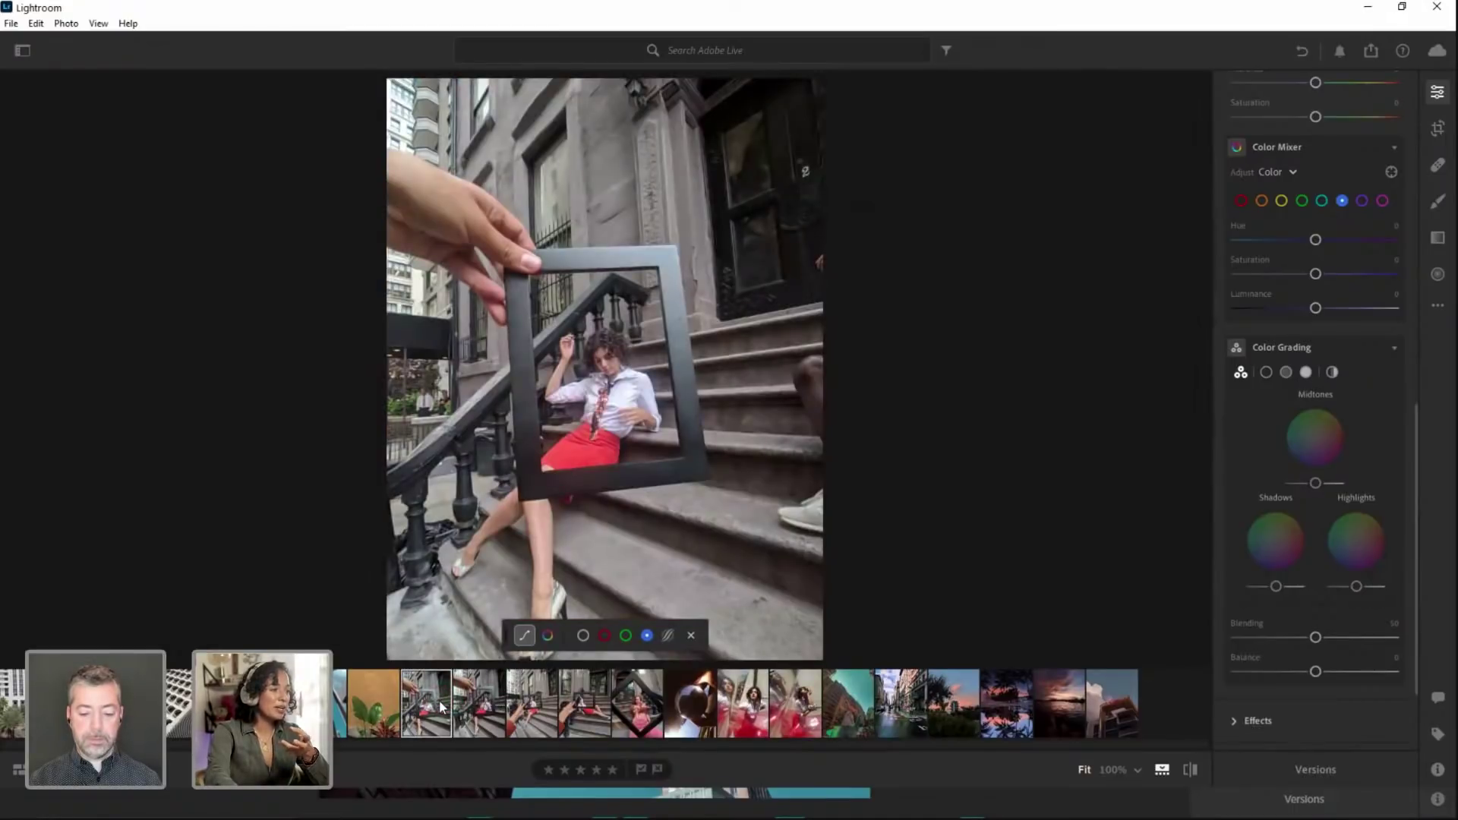
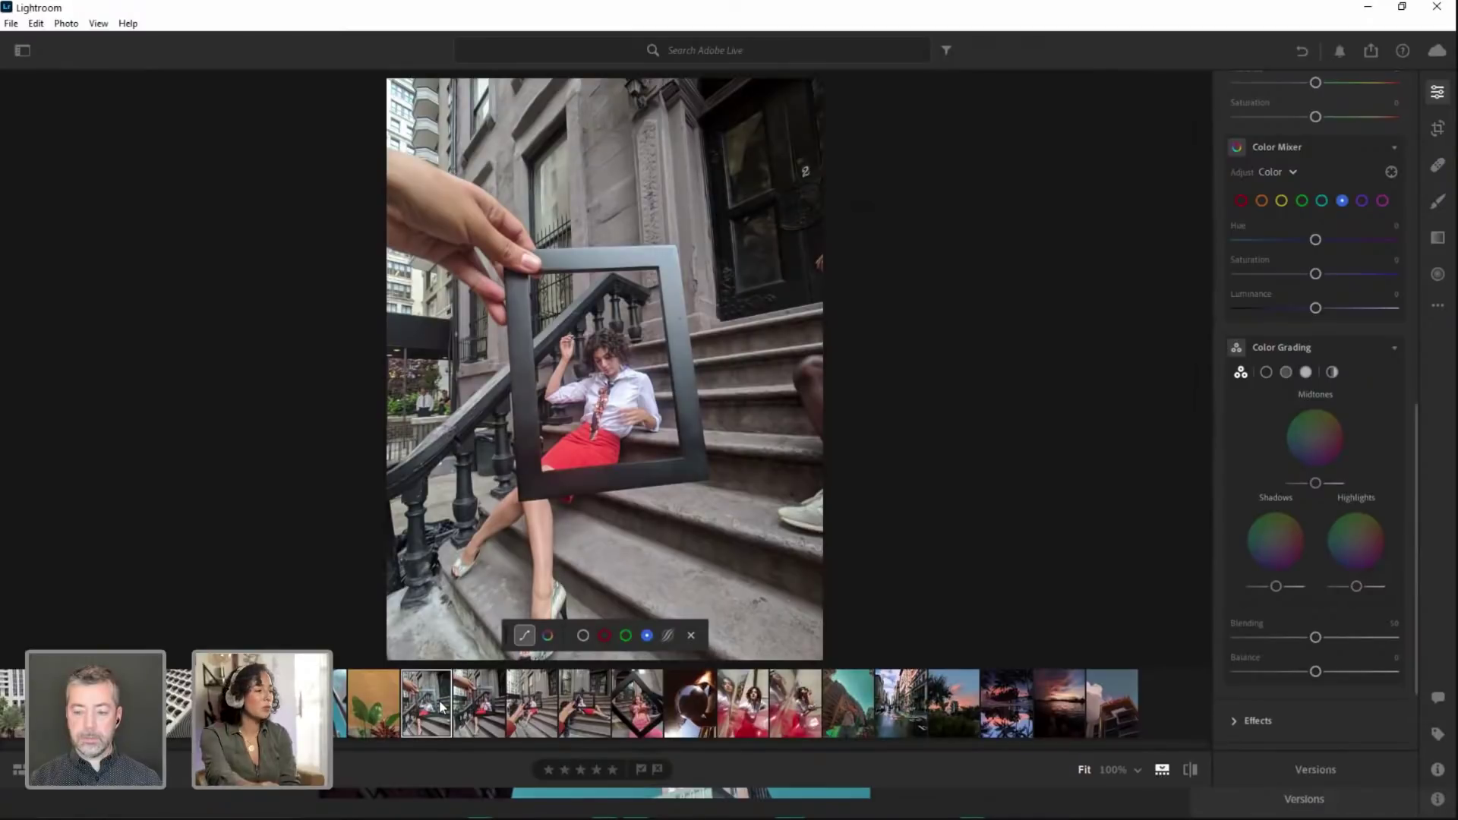
click(480, 701)
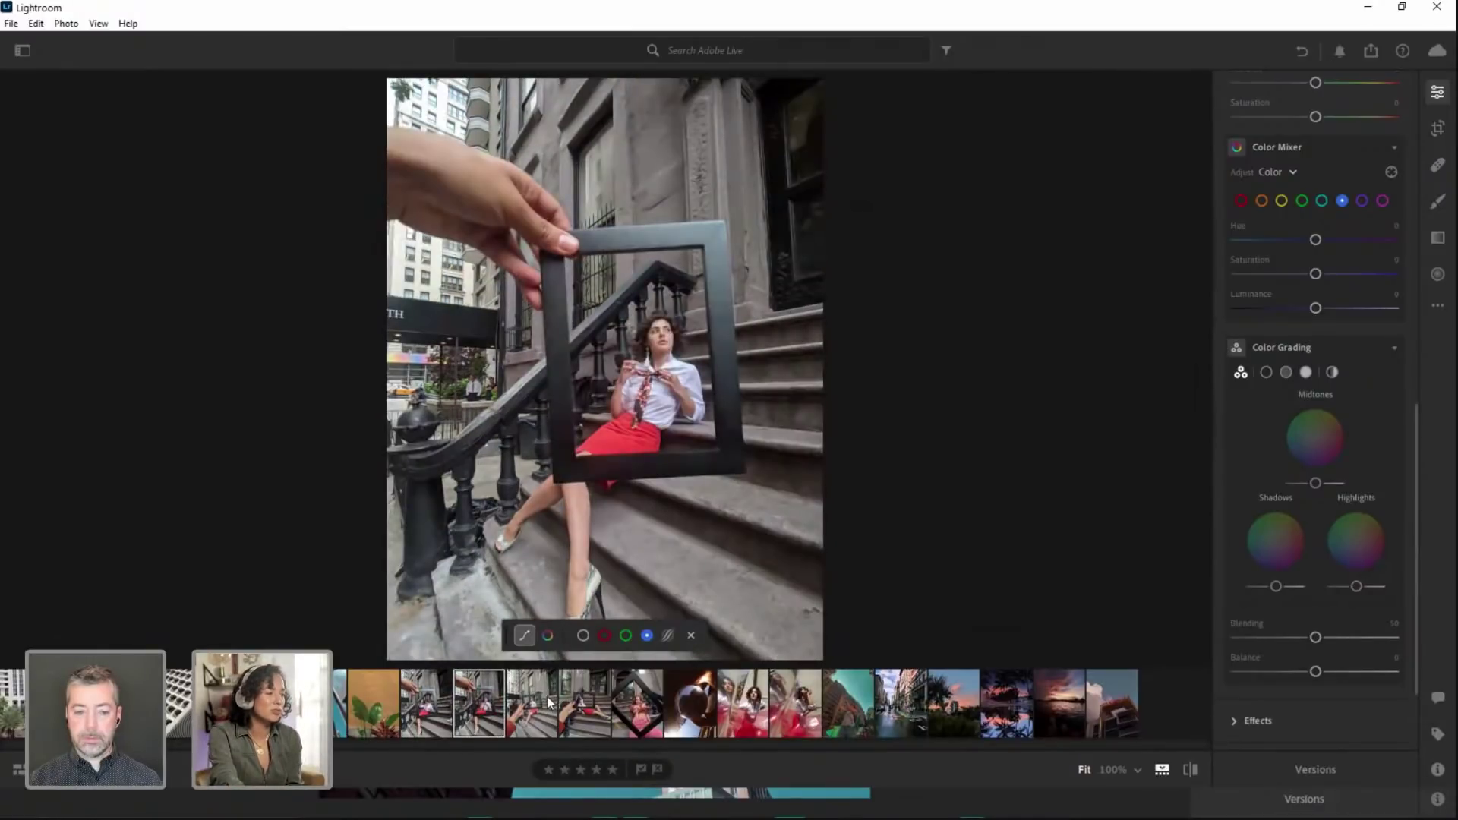
click(547, 696)
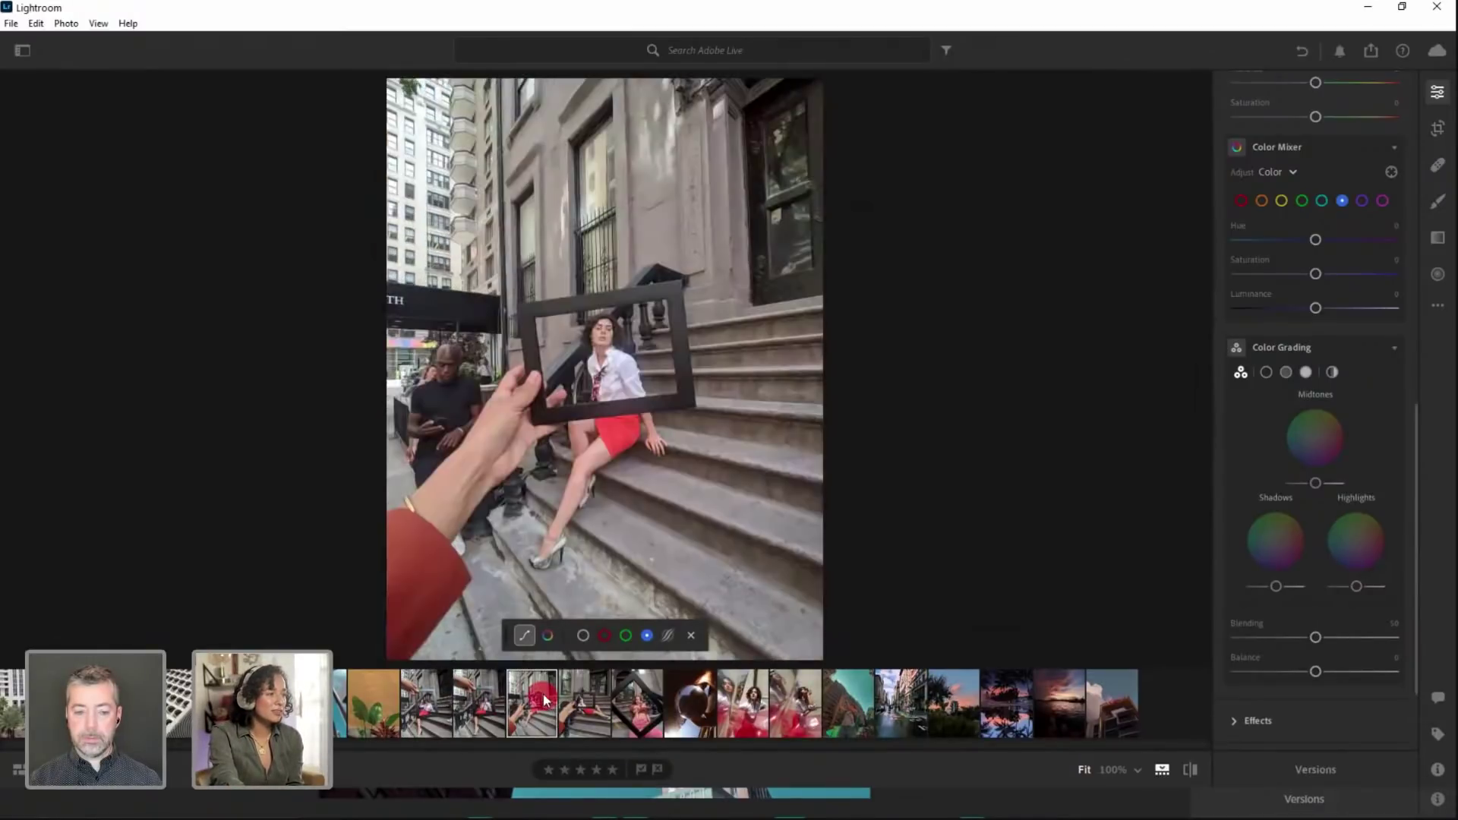
click(593, 700)
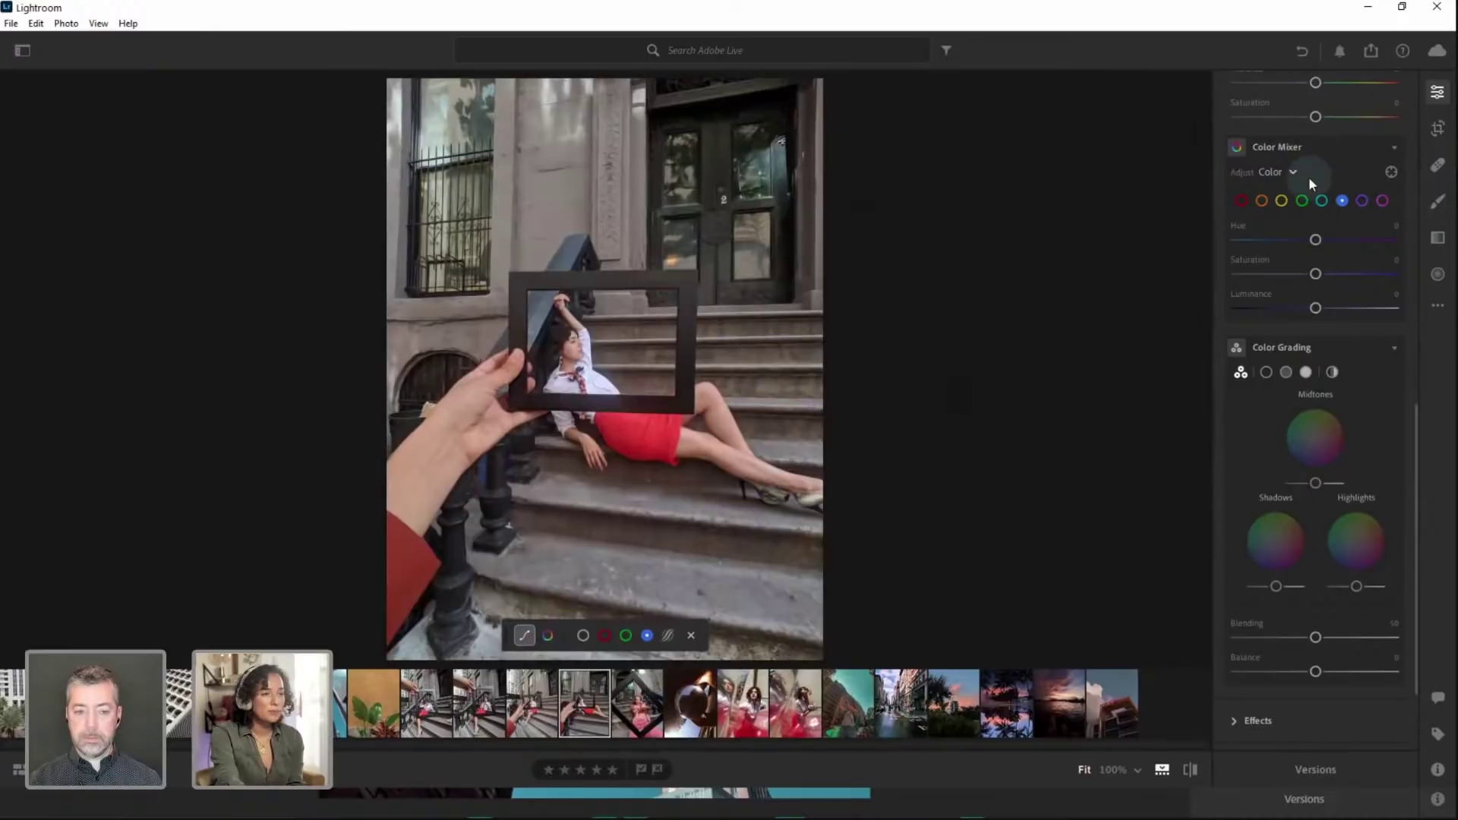
Show the editing adjustments for the portrait of the woman in pink behind the tilted frame and collapse the Light and Color sections
click(1442, 125)
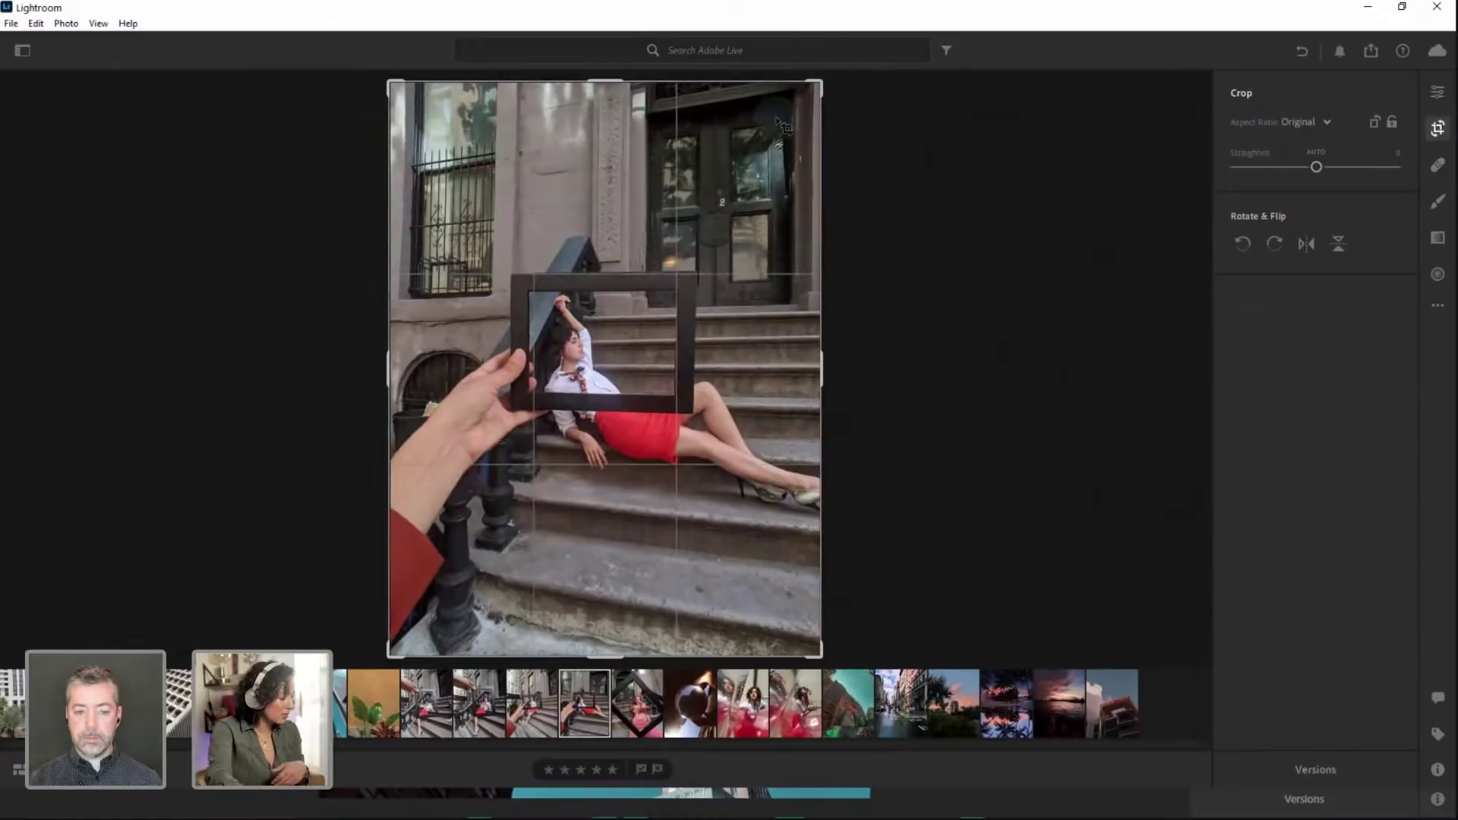
key(e)
click(648, 695)
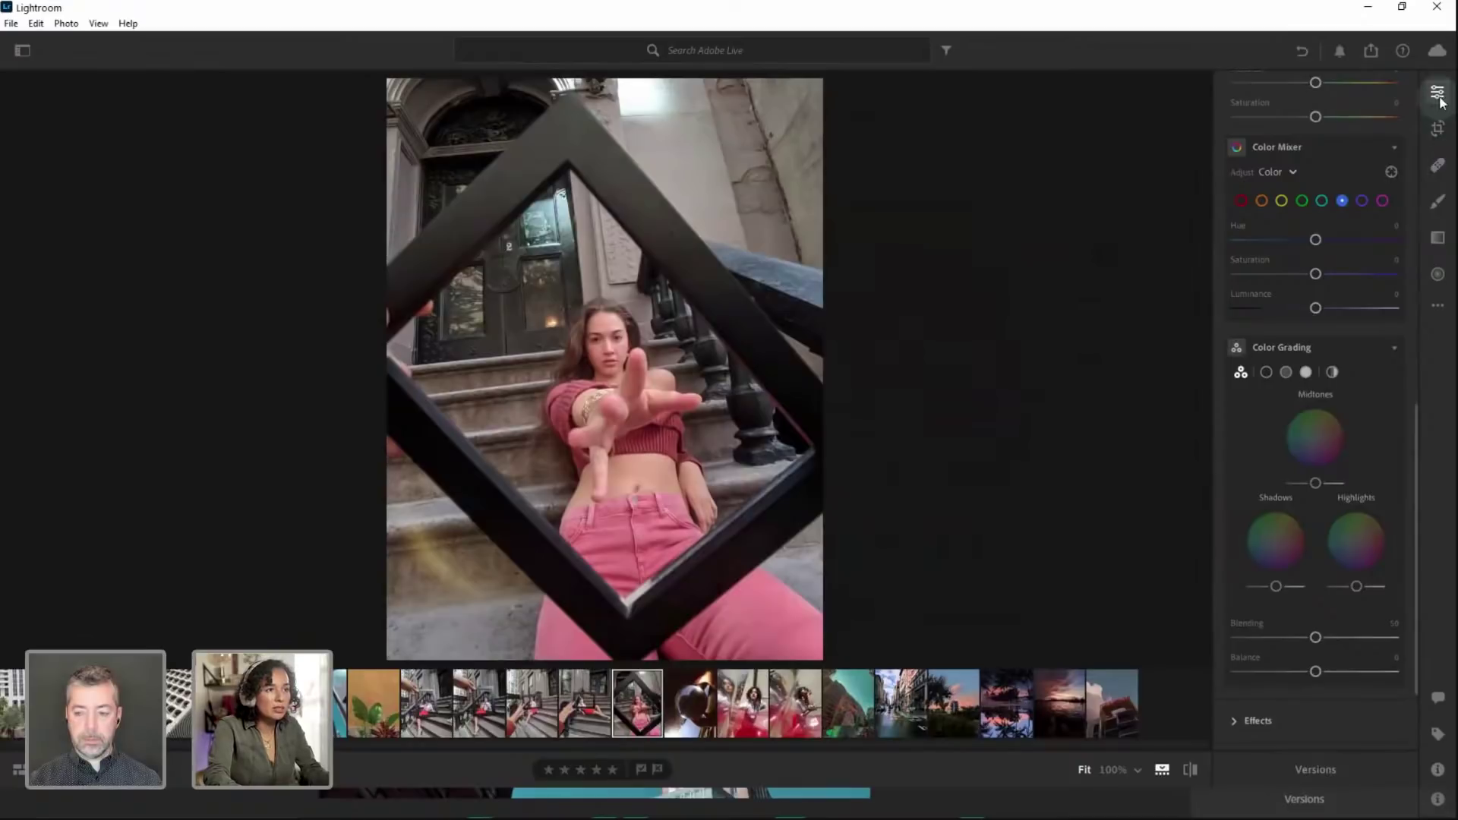
scroll(1320, 141, up, 15)
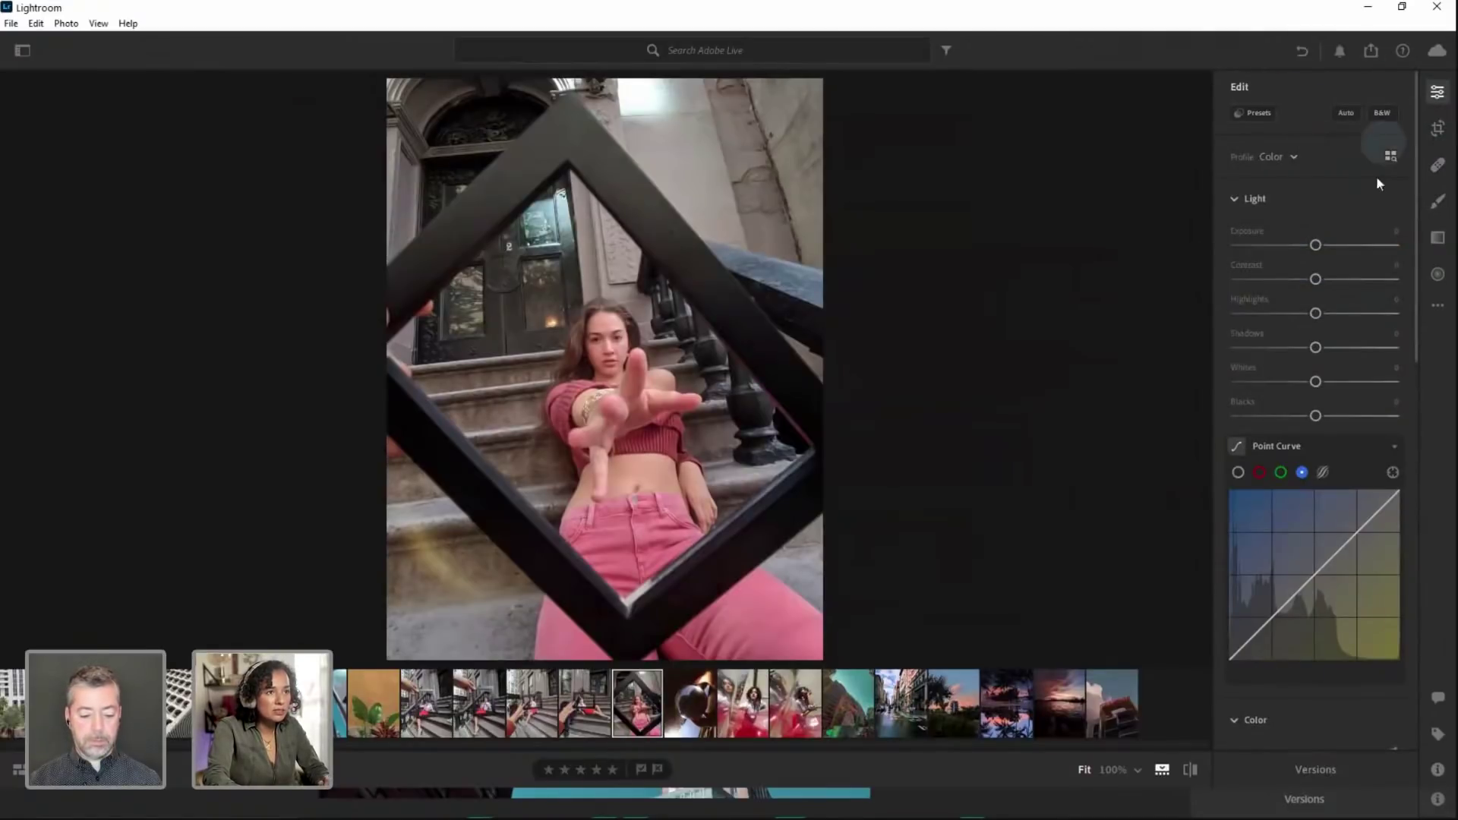
click(1234, 198)
click(1235, 242)
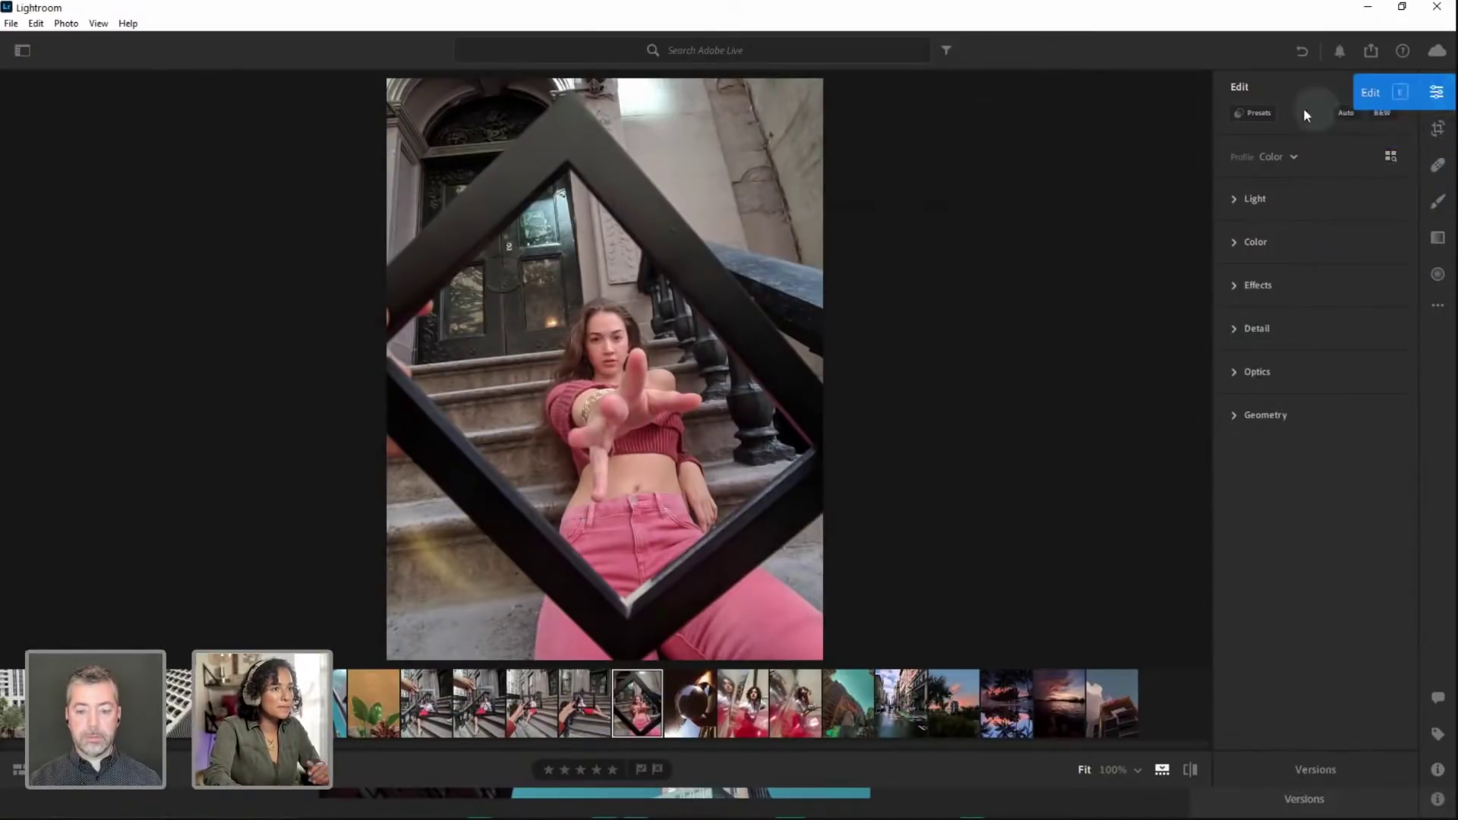
Open the presets, collapse the Saved Presets group and preview PD01 Yellow and PD01 Orange from Portraits: Deep Skin
click(1263, 112)
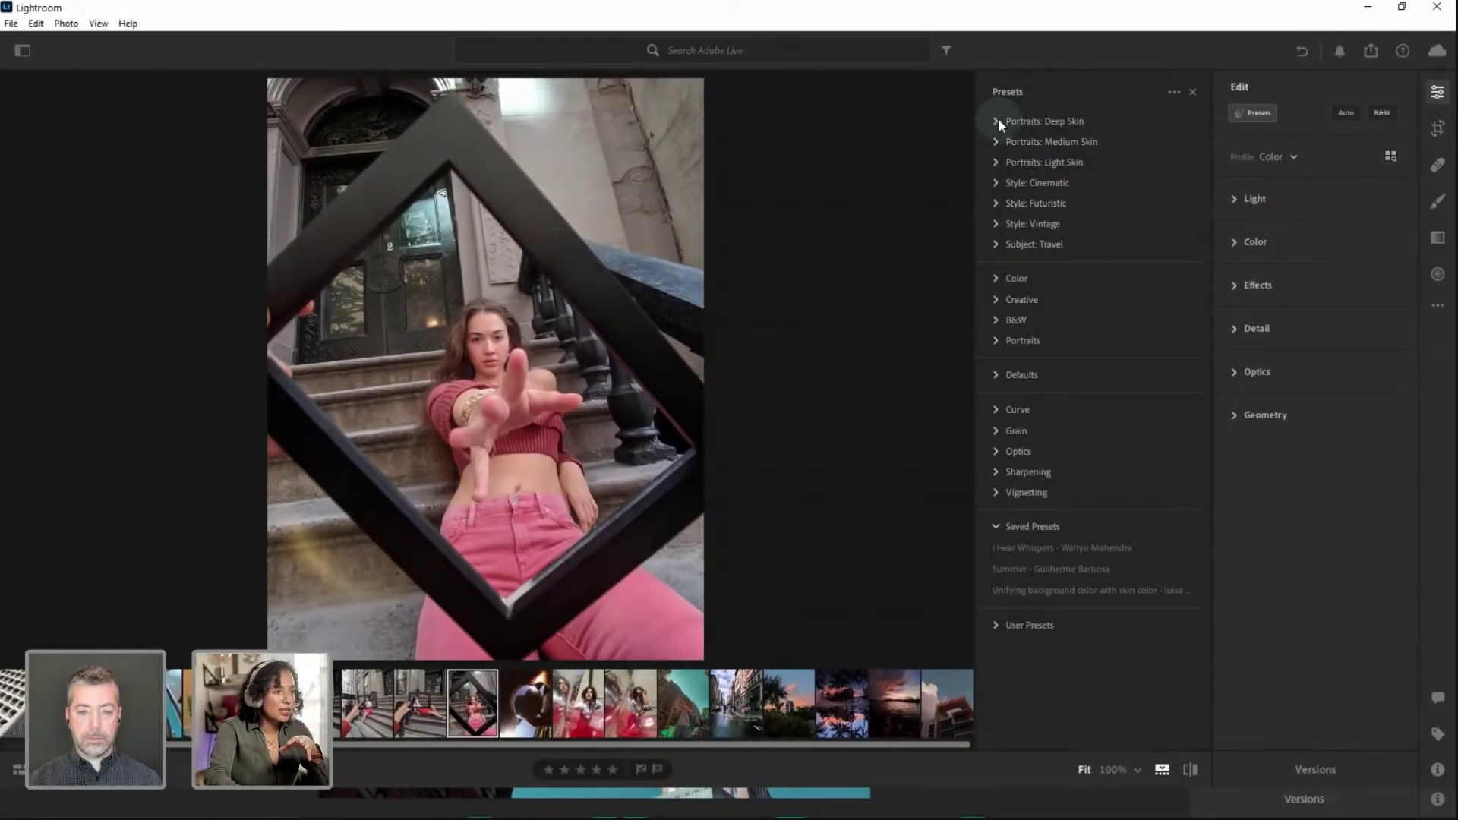
click(998, 525)
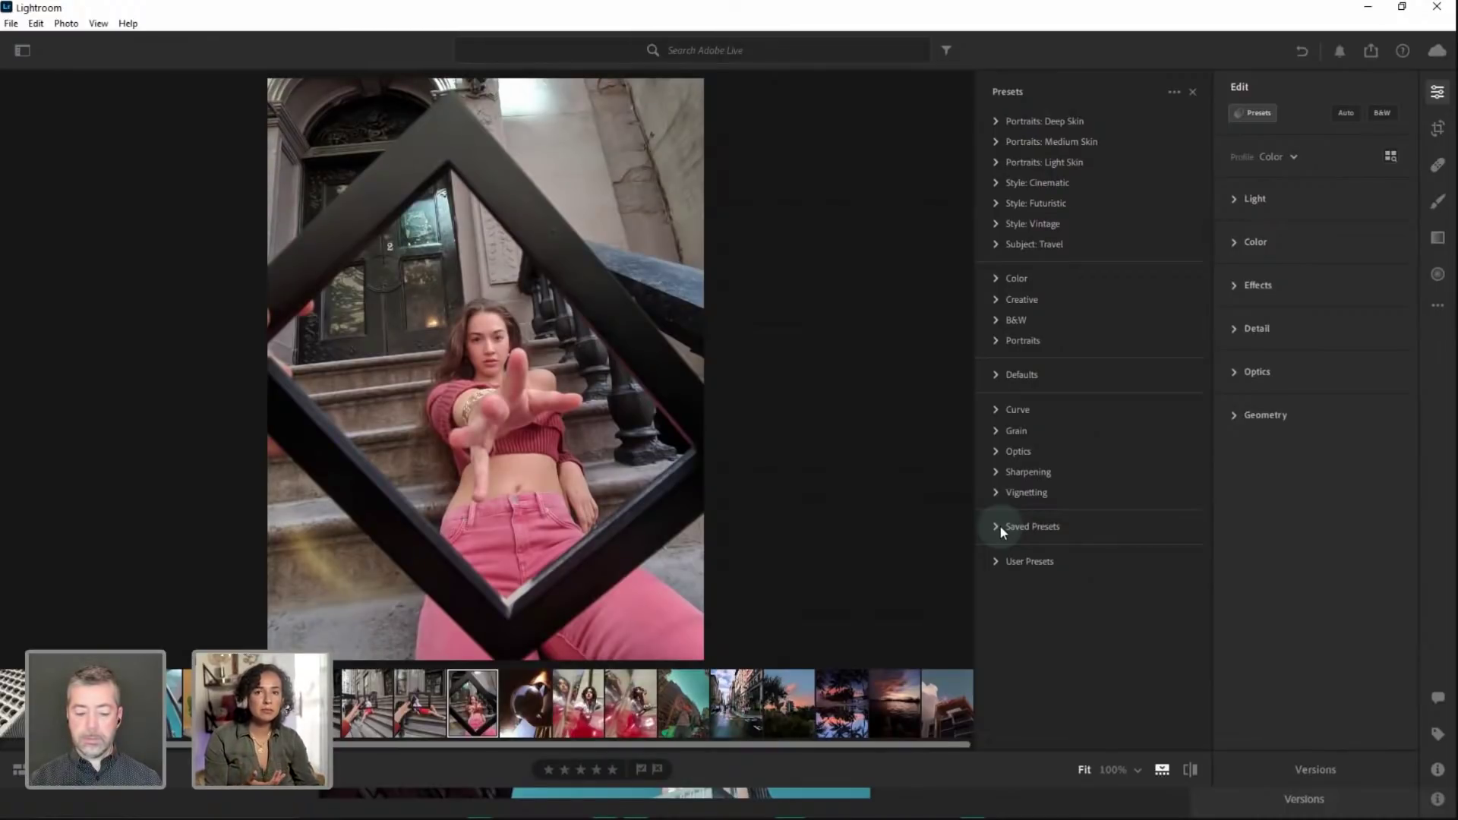
click(996, 120)
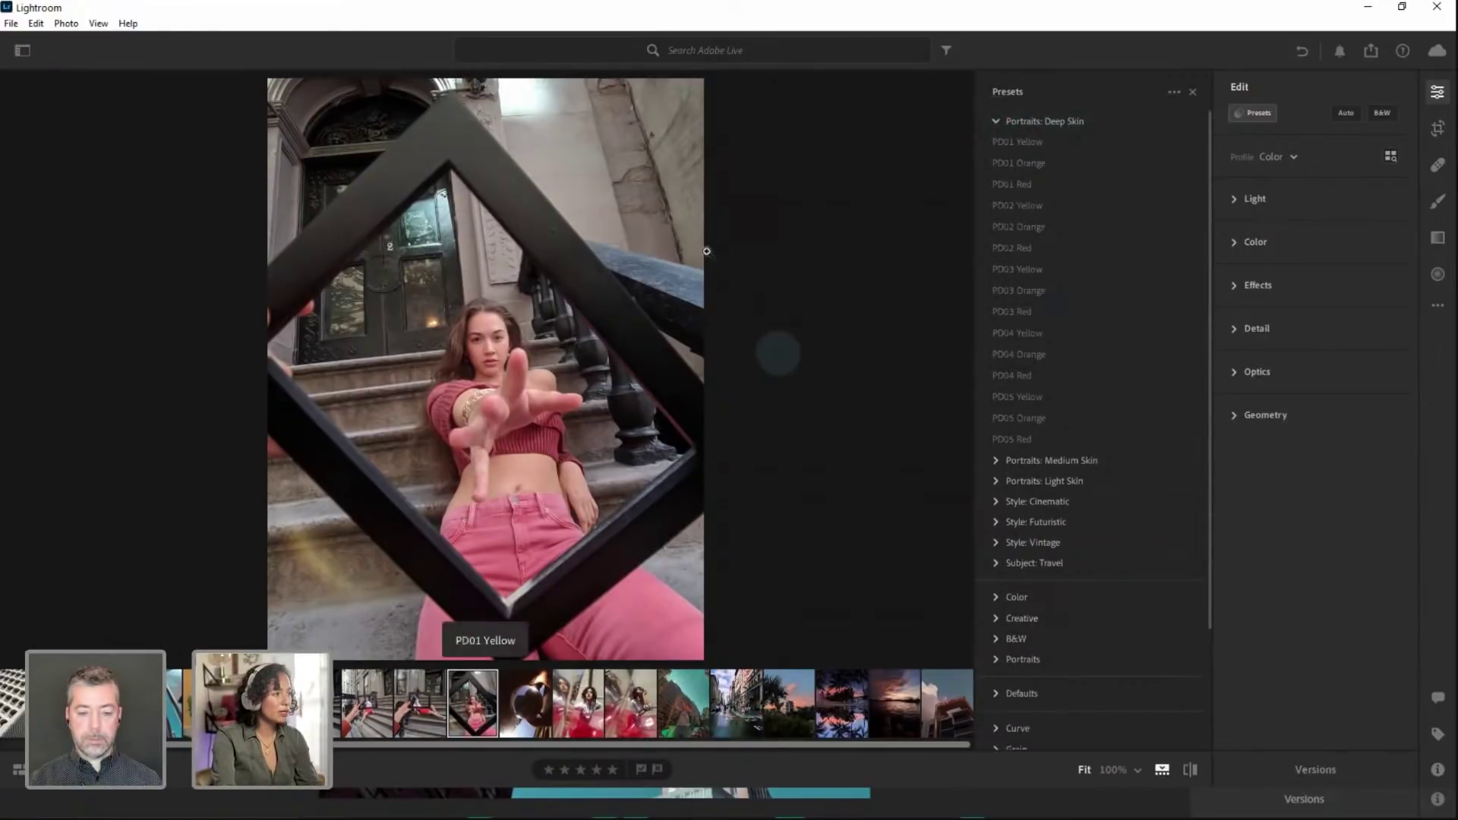
click(1030, 141)
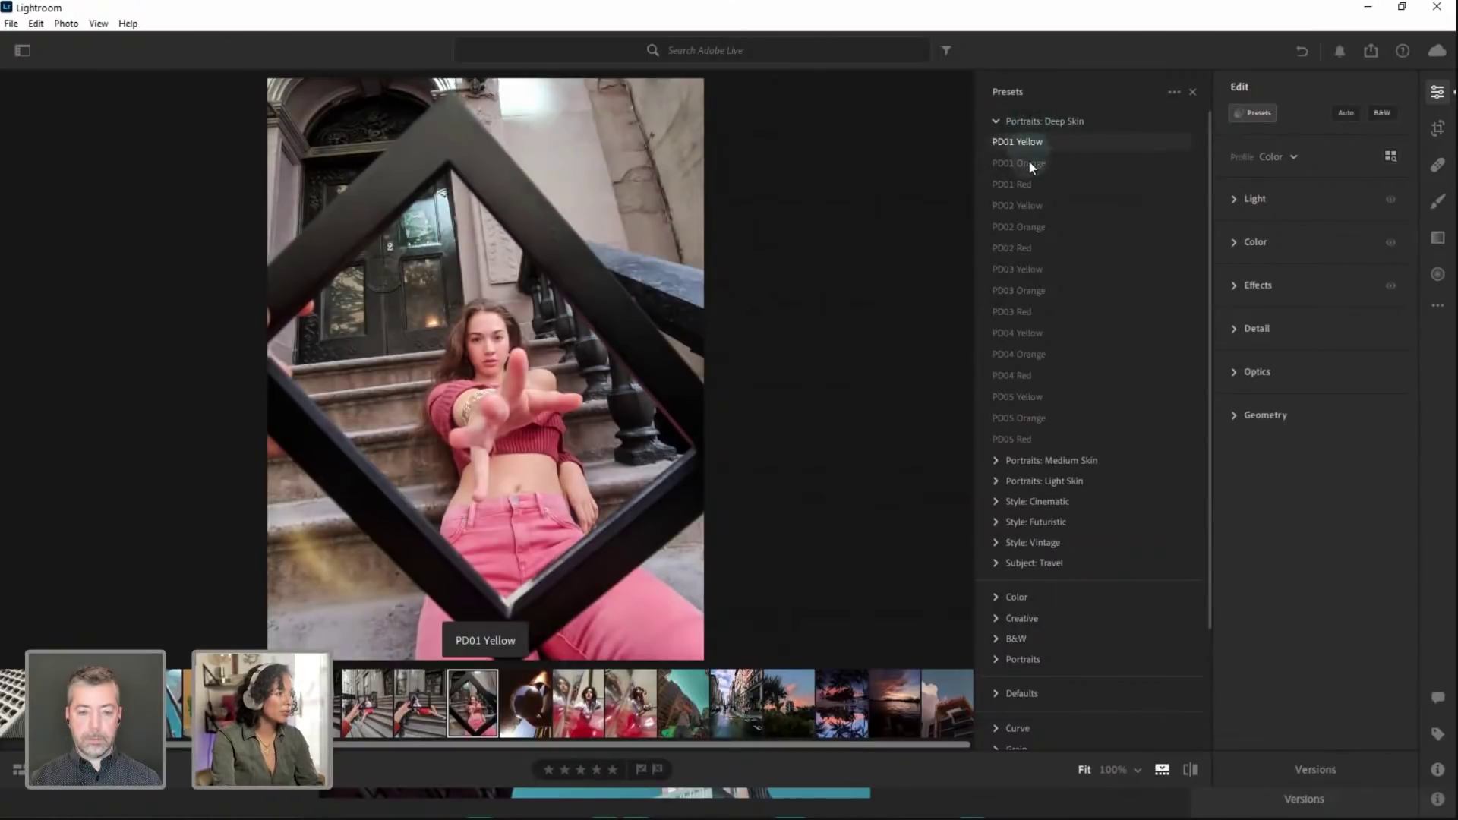
click(1028, 185)
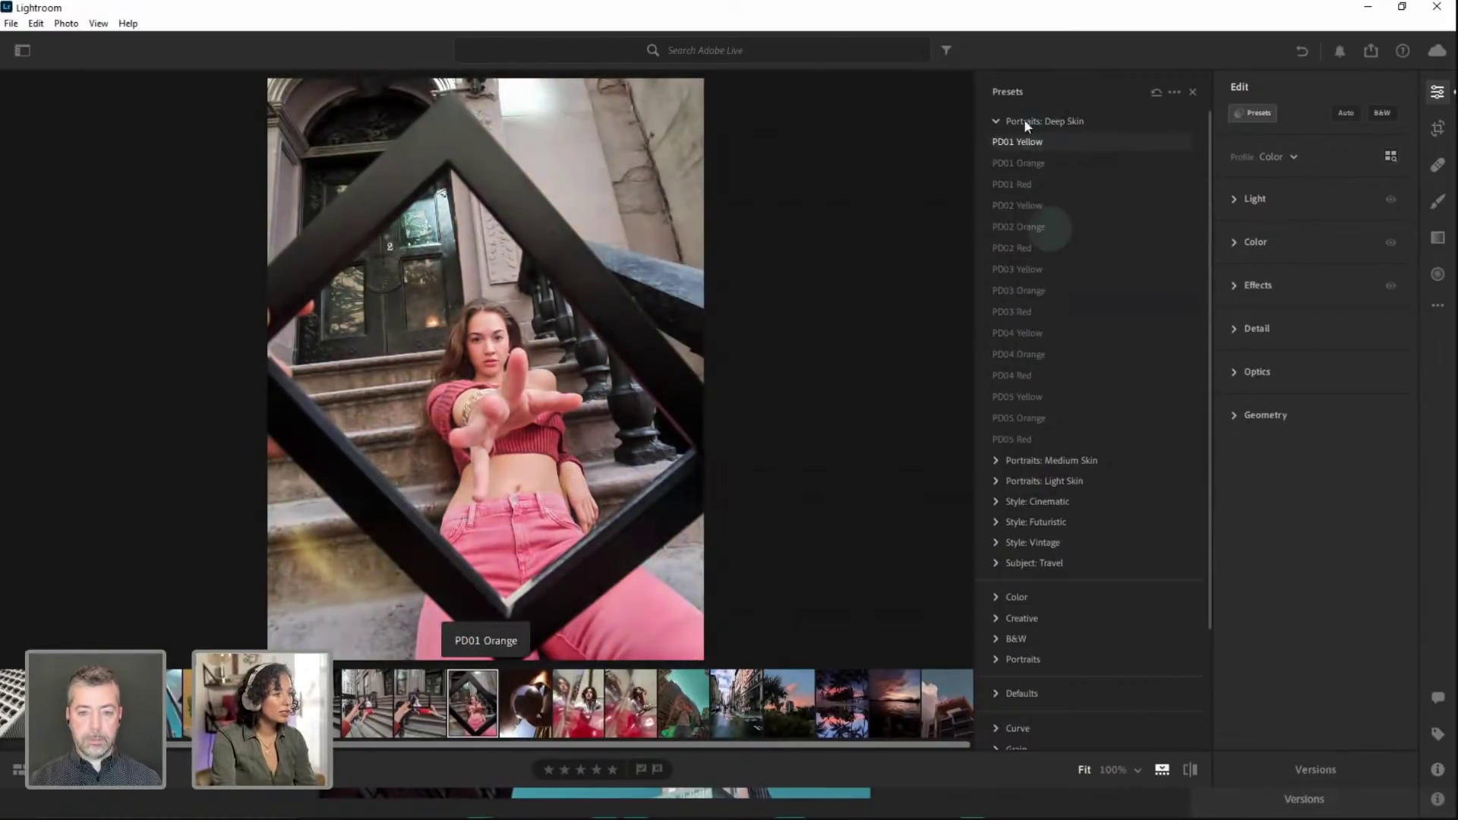
Preview the Portraits: Medium Skin presets, including PM09 and PM05, and the Portraits: Light Skin preset PL05, keeping only one group expanded
click(996, 123)
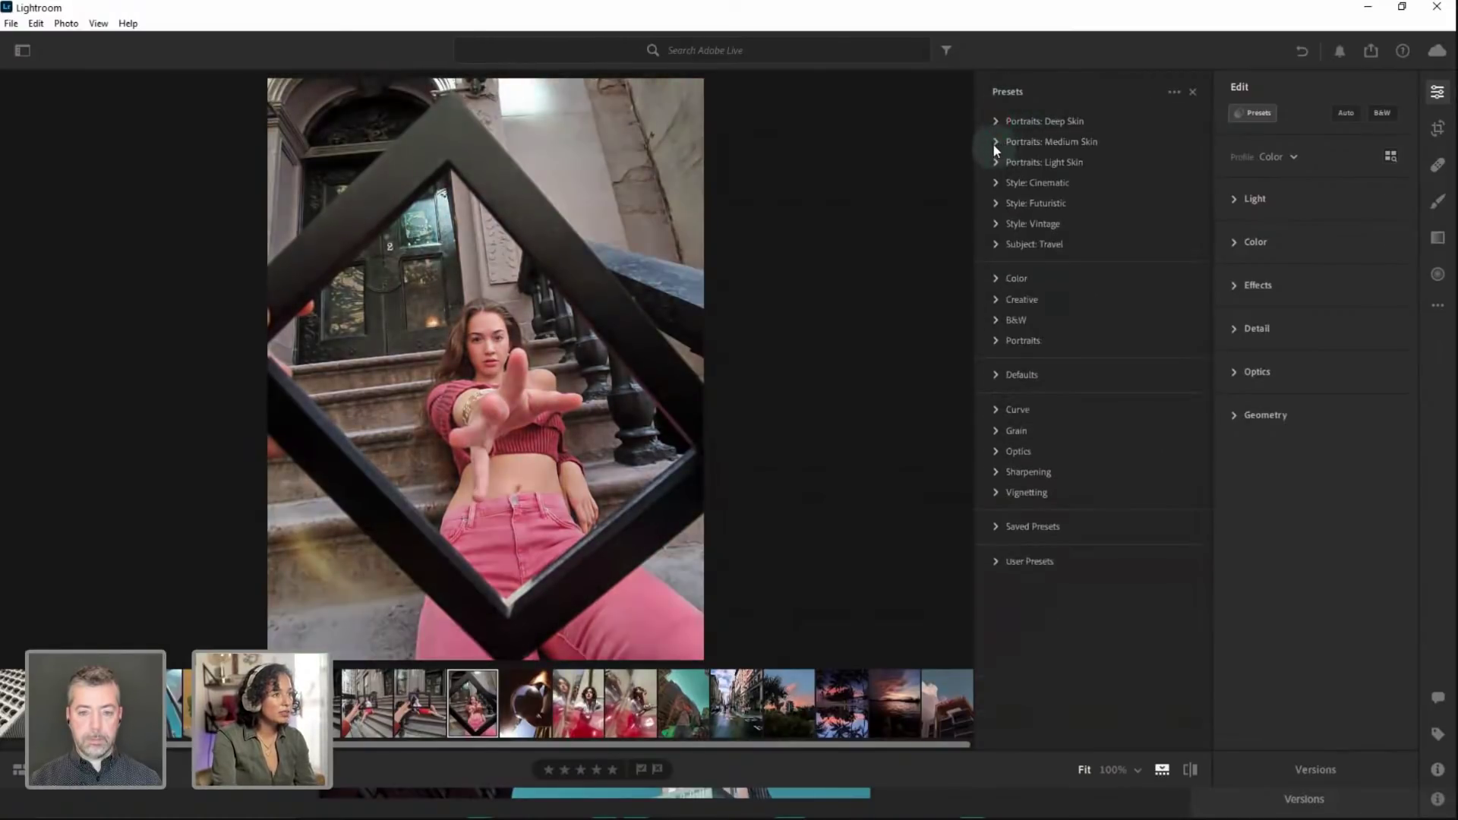
click(994, 142)
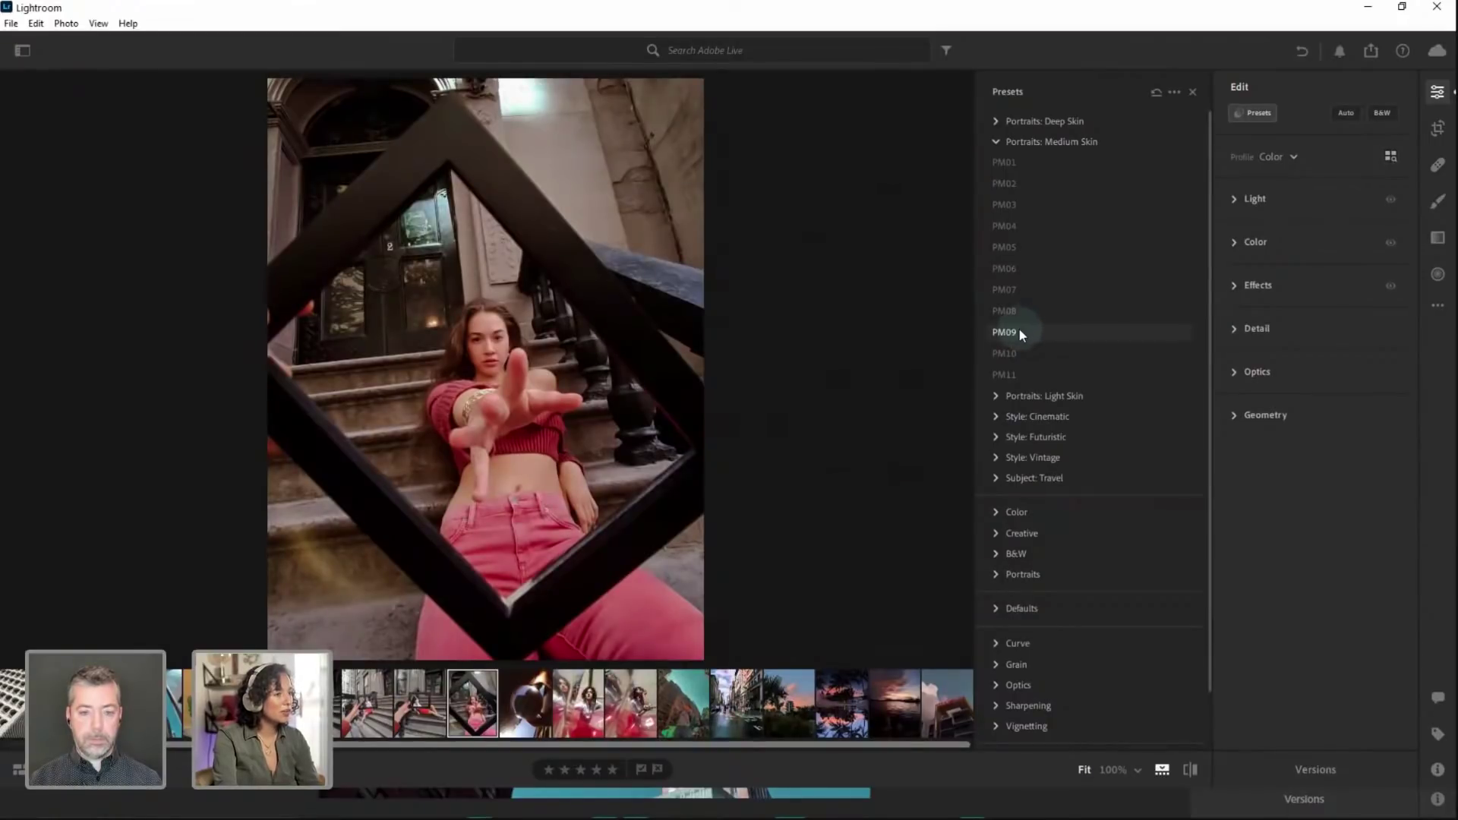
click(996, 141)
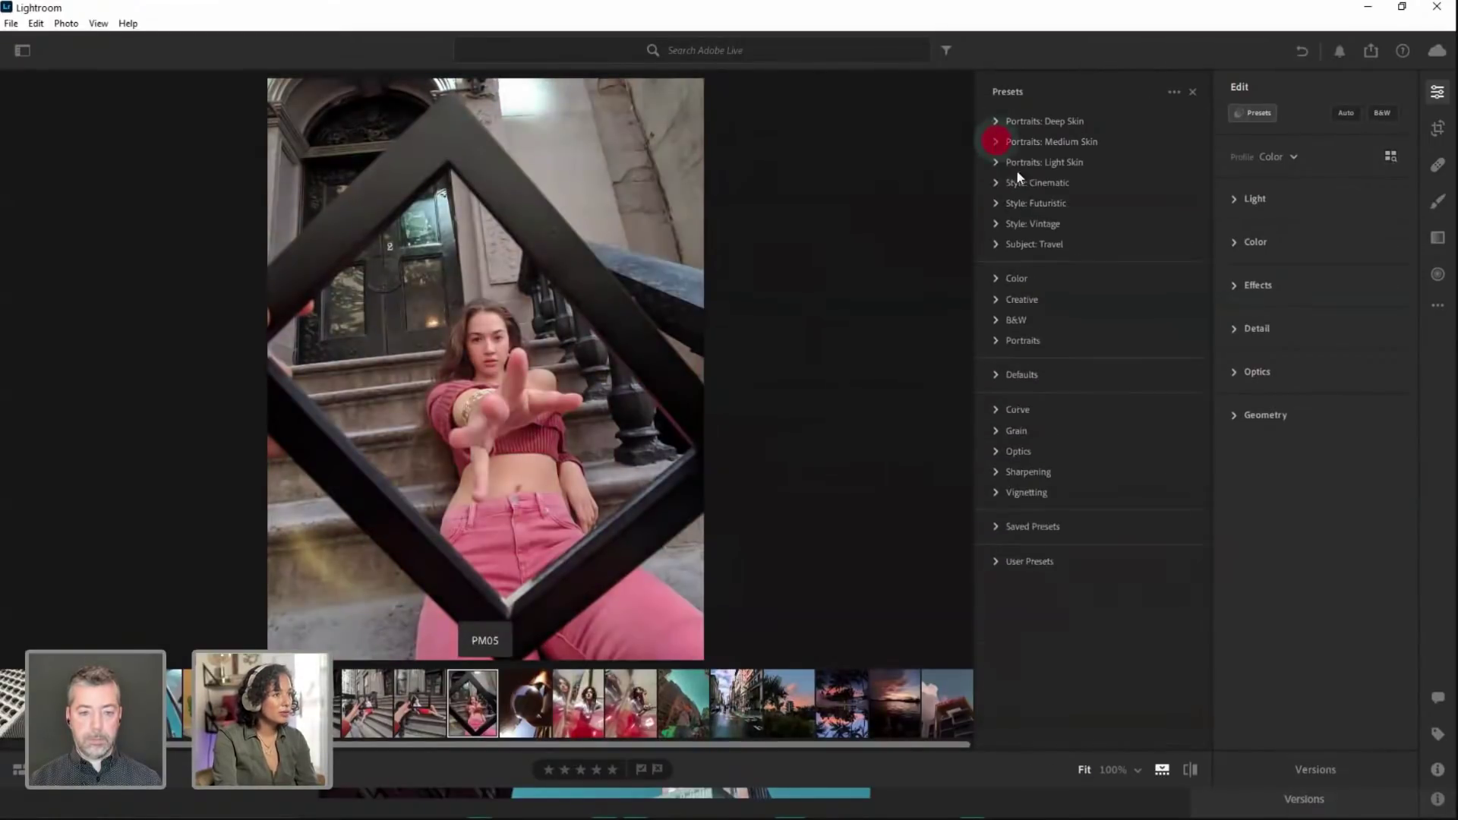
click(999, 162)
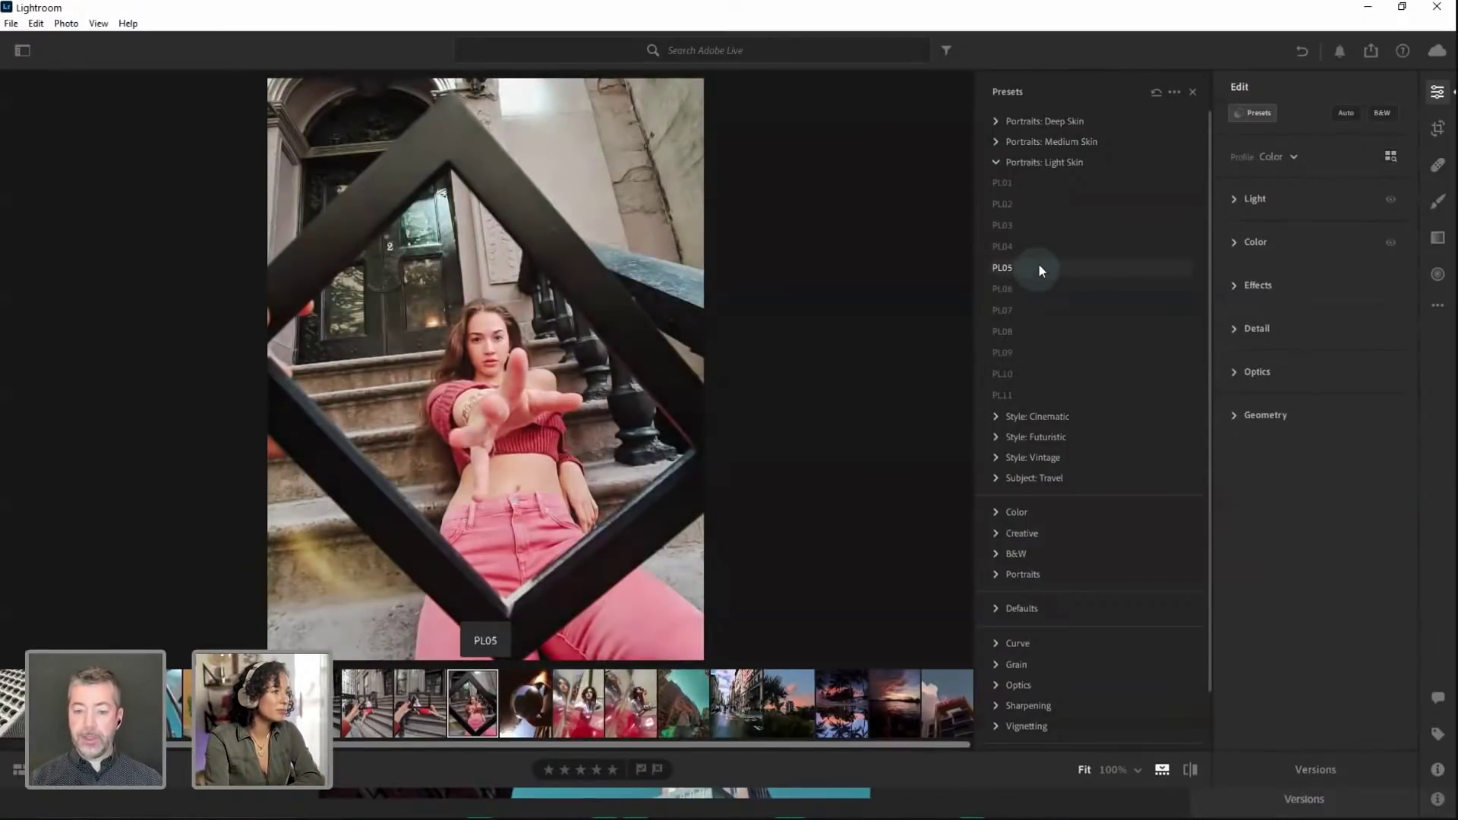
Preview the Portraits: Light Skin and Style: Cinematic presets on the portrait photo
click(1045, 229)
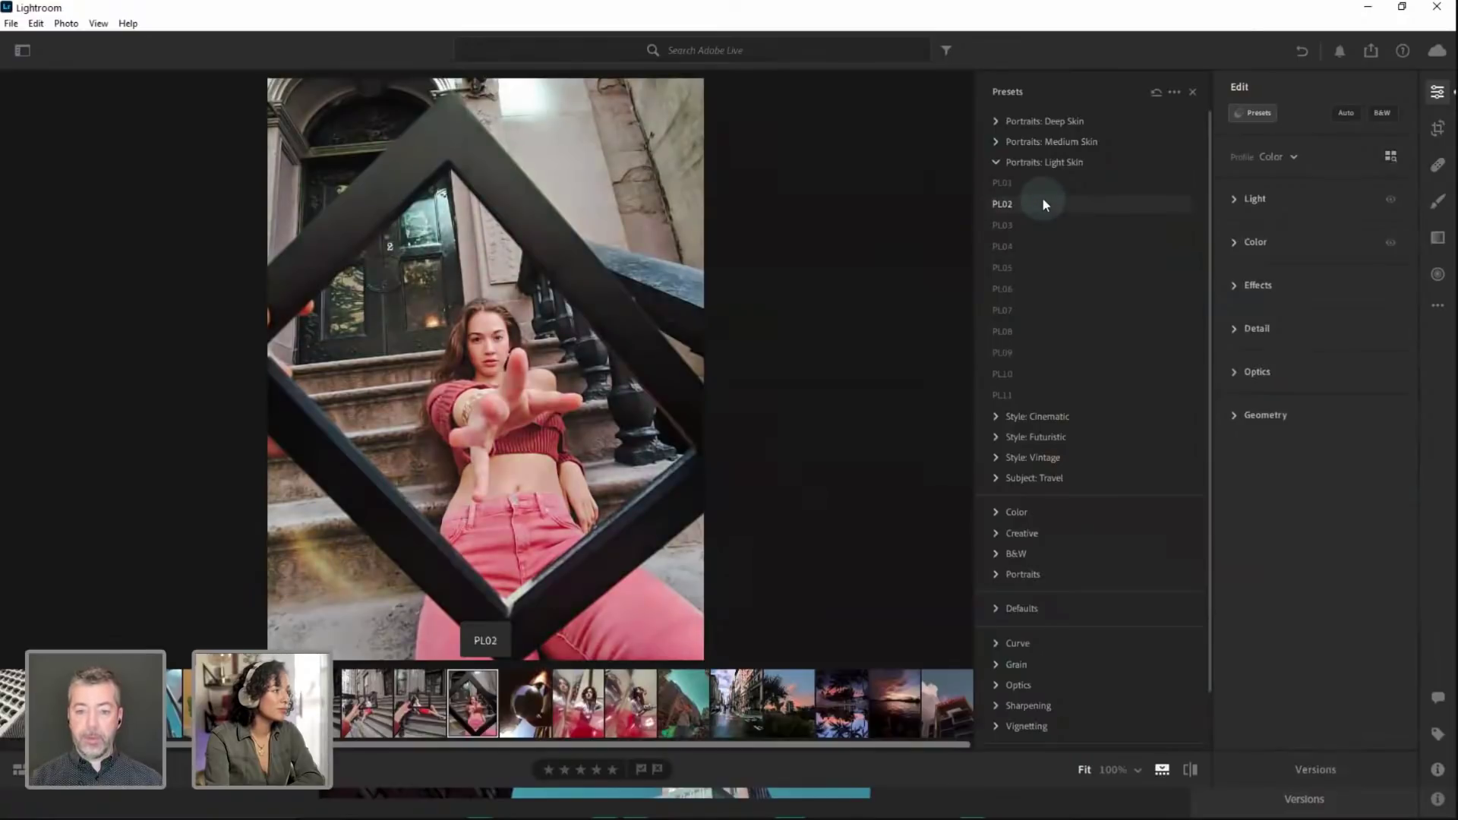
click(996, 162)
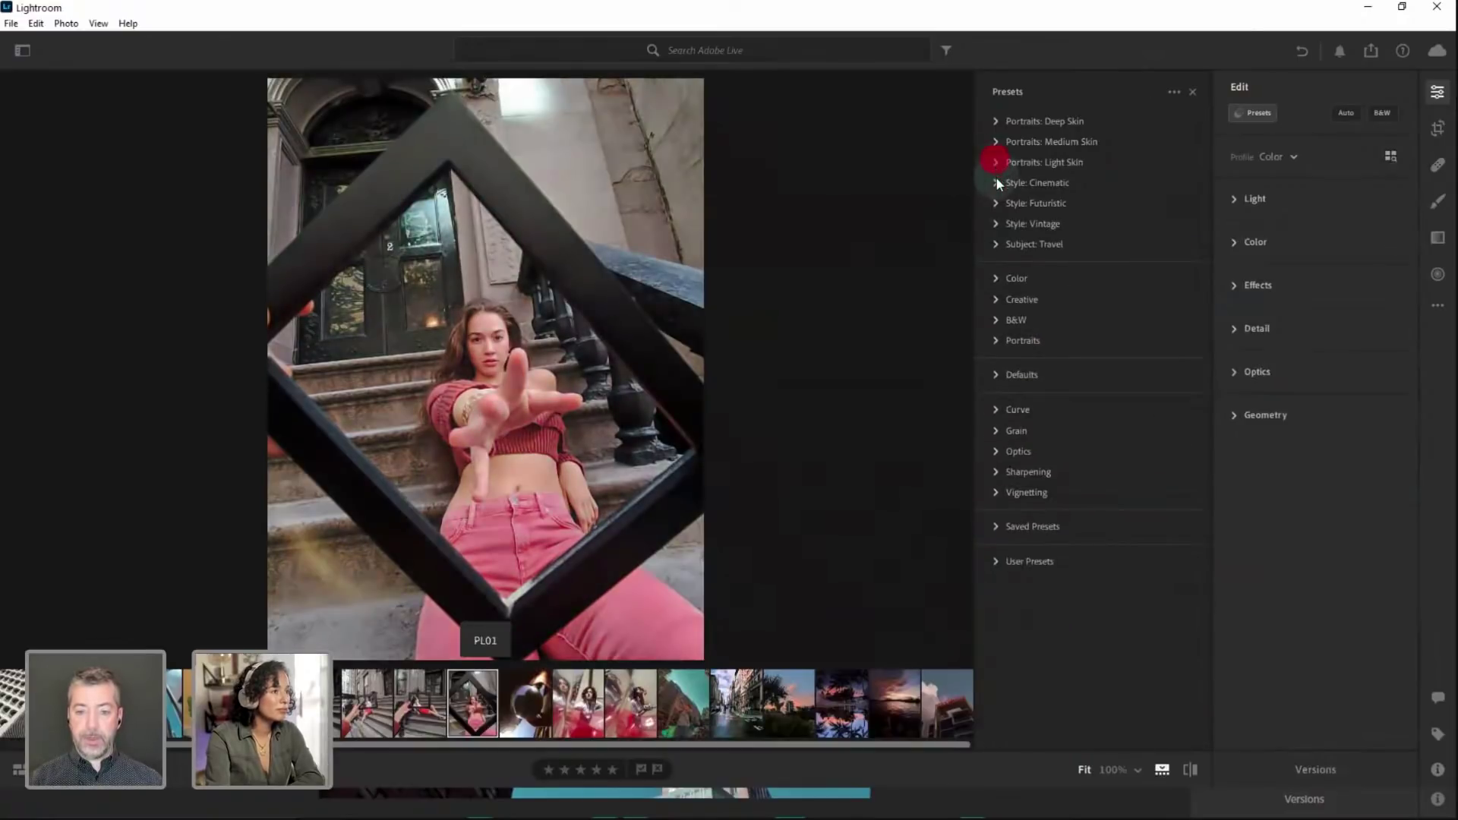
click(997, 179)
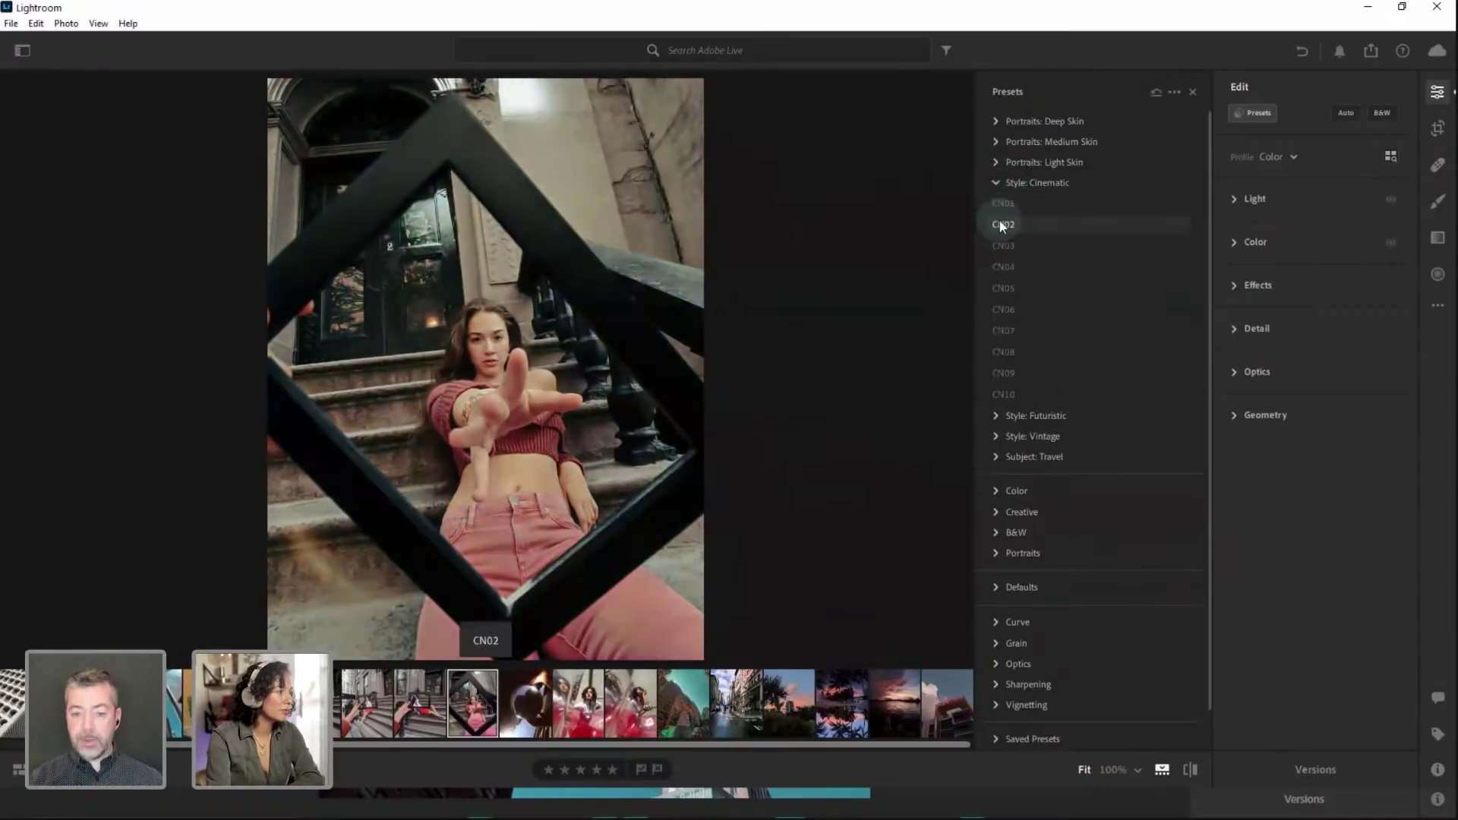
click(1000, 248)
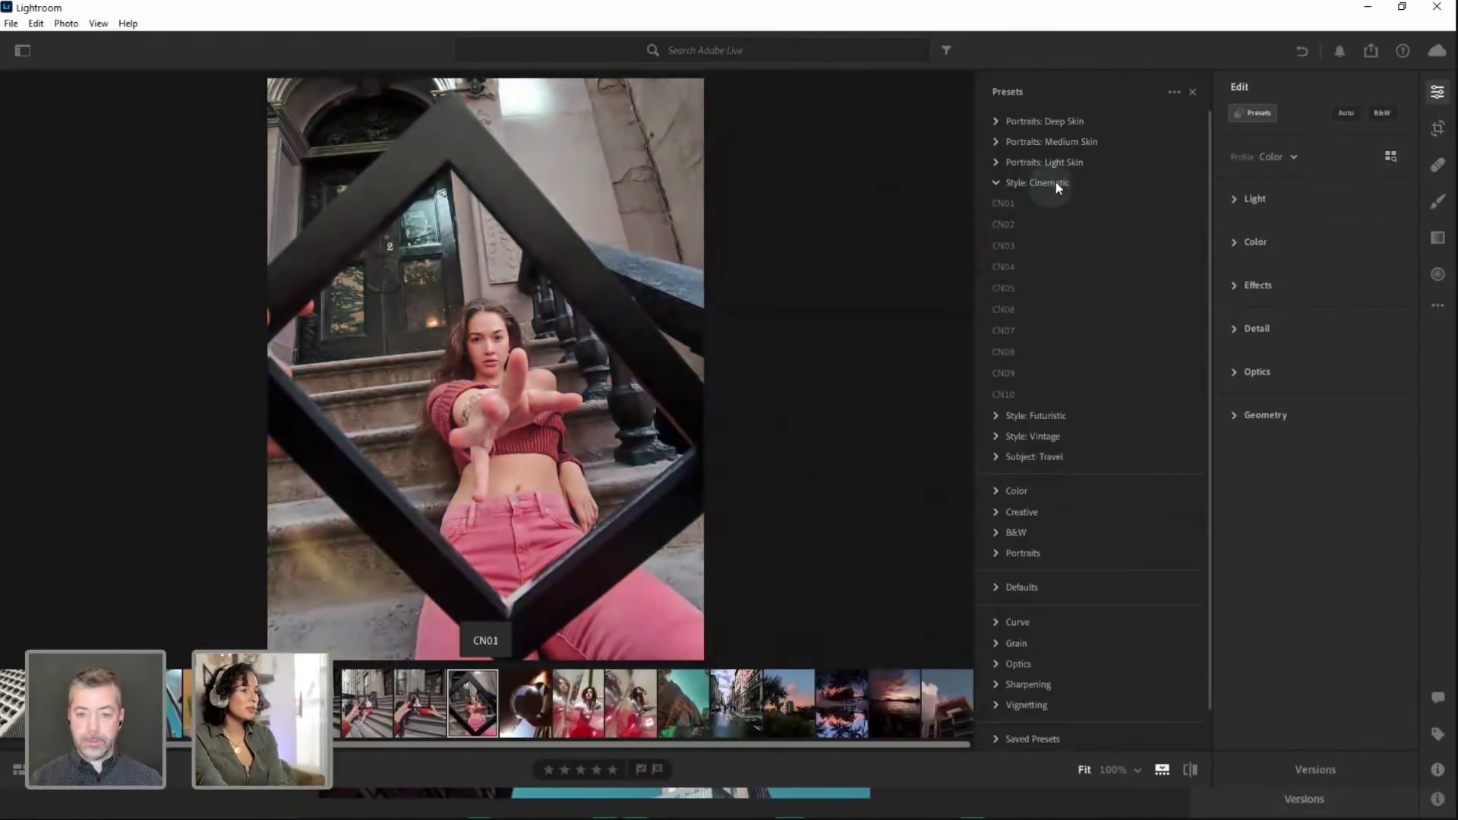
click(997, 185)
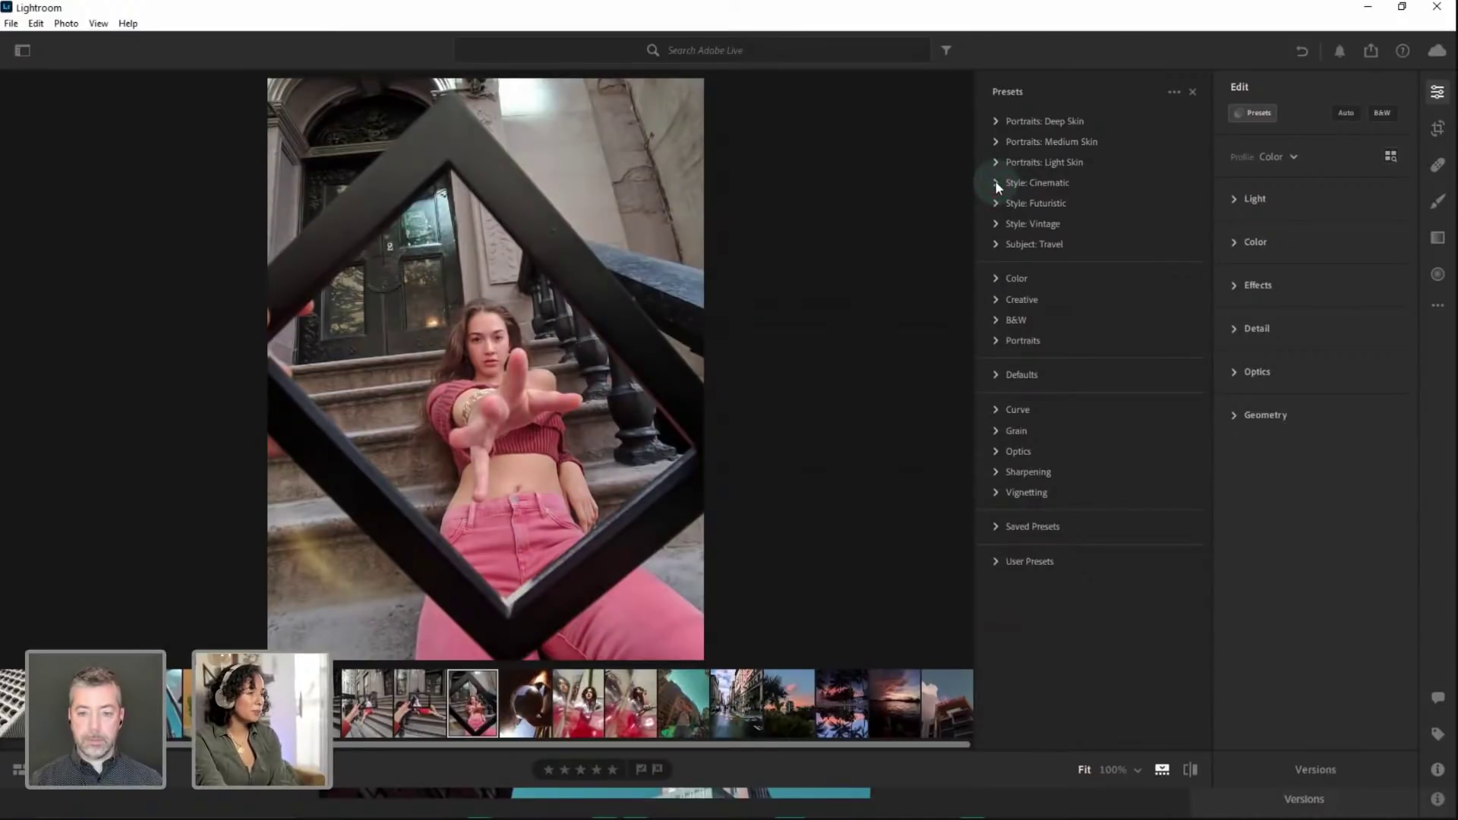
click(996, 185)
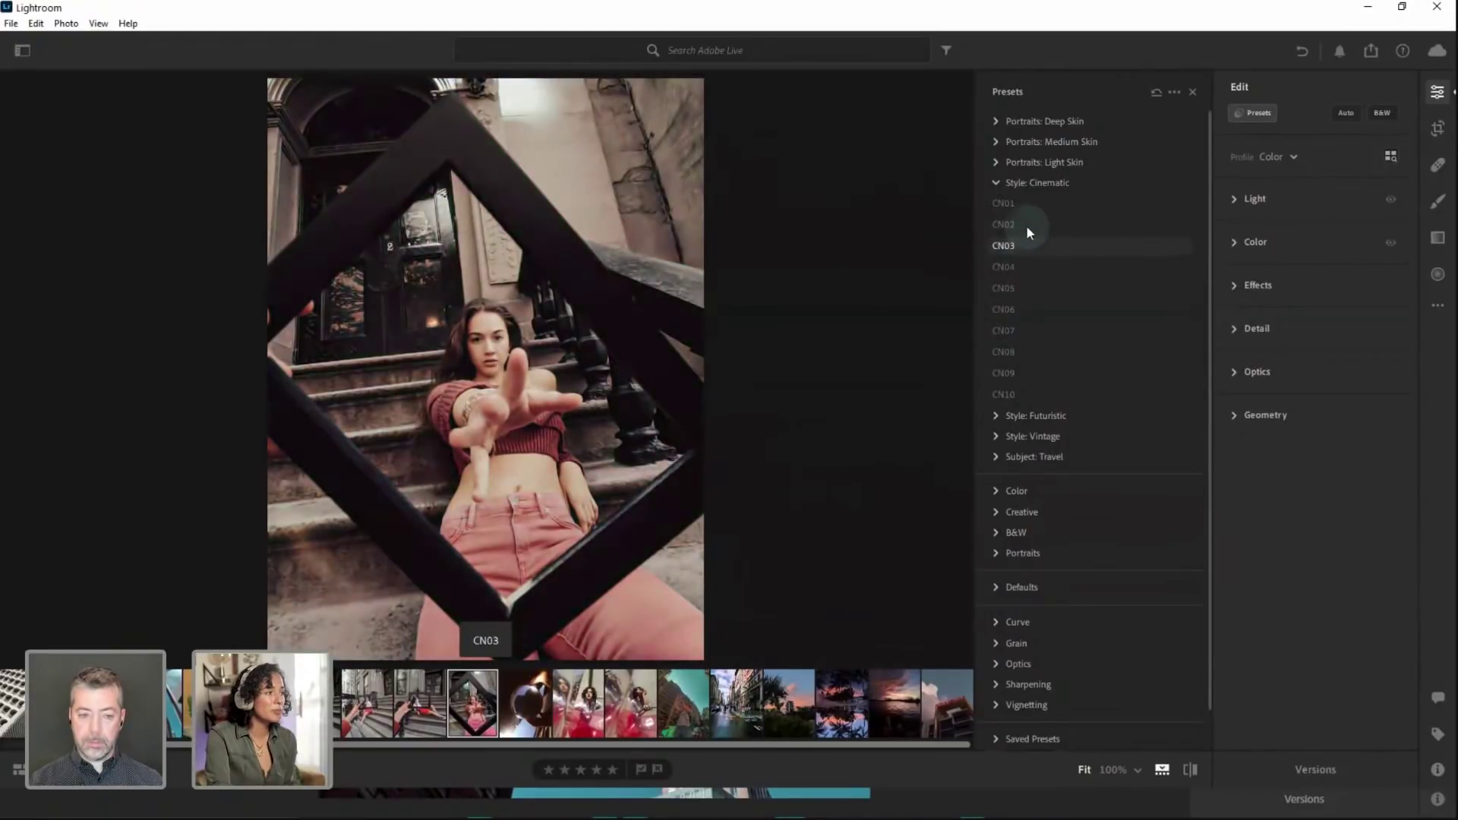
click(996, 183)
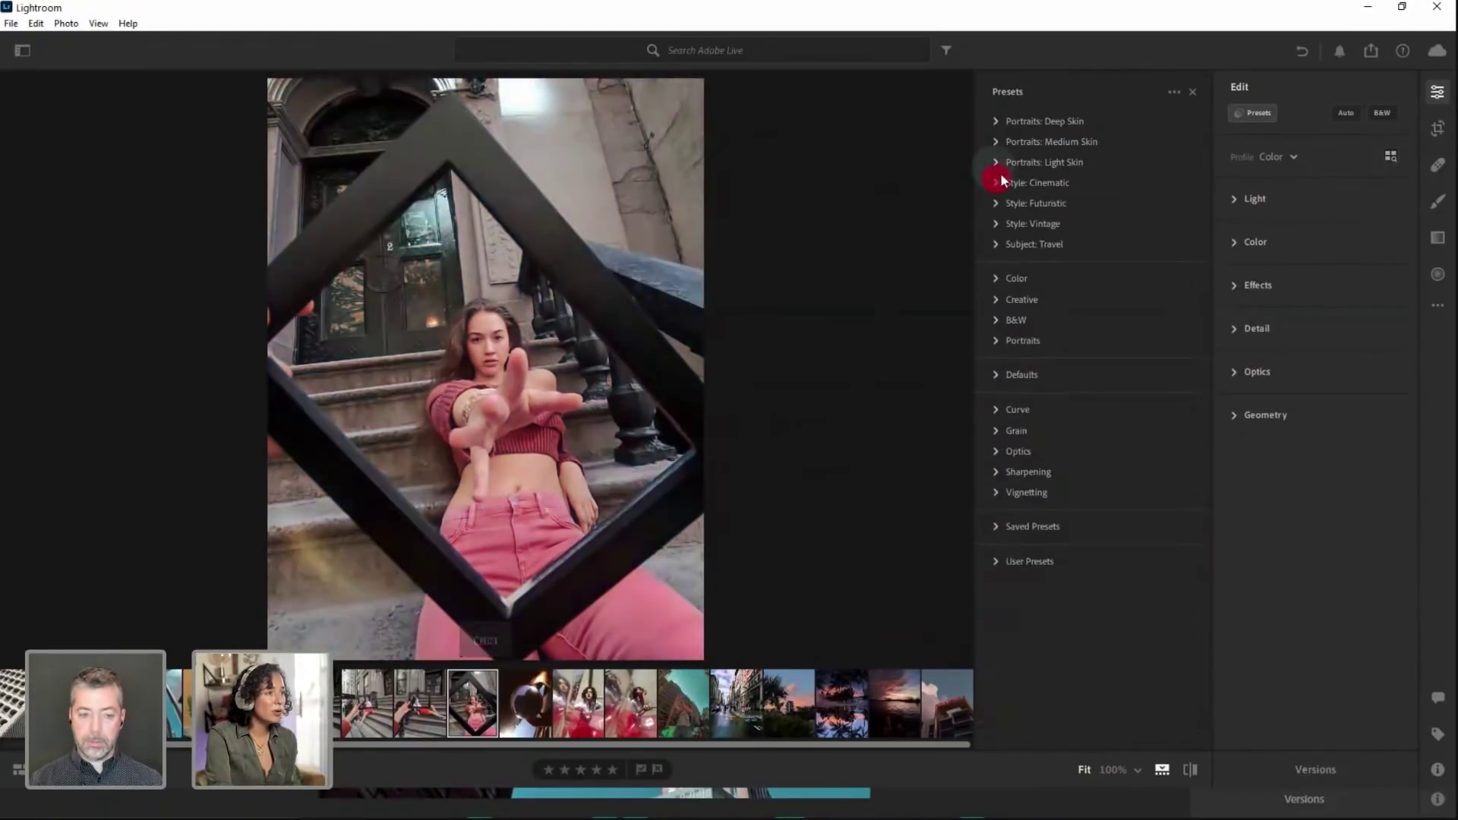
Preview the Style: Futuristic presets on the portrait and apply FT12
click(997, 203)
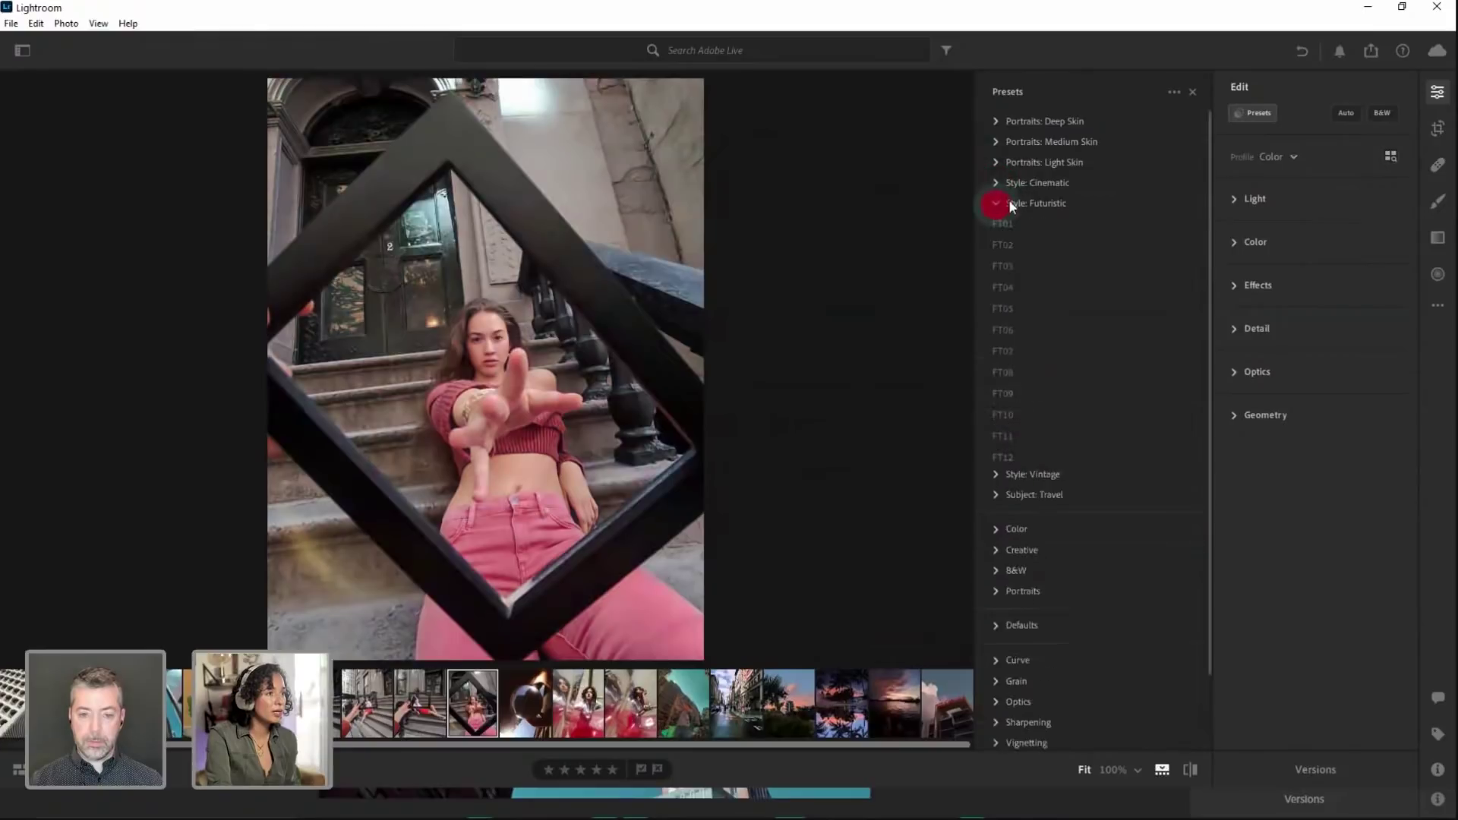
click(1008, 268)
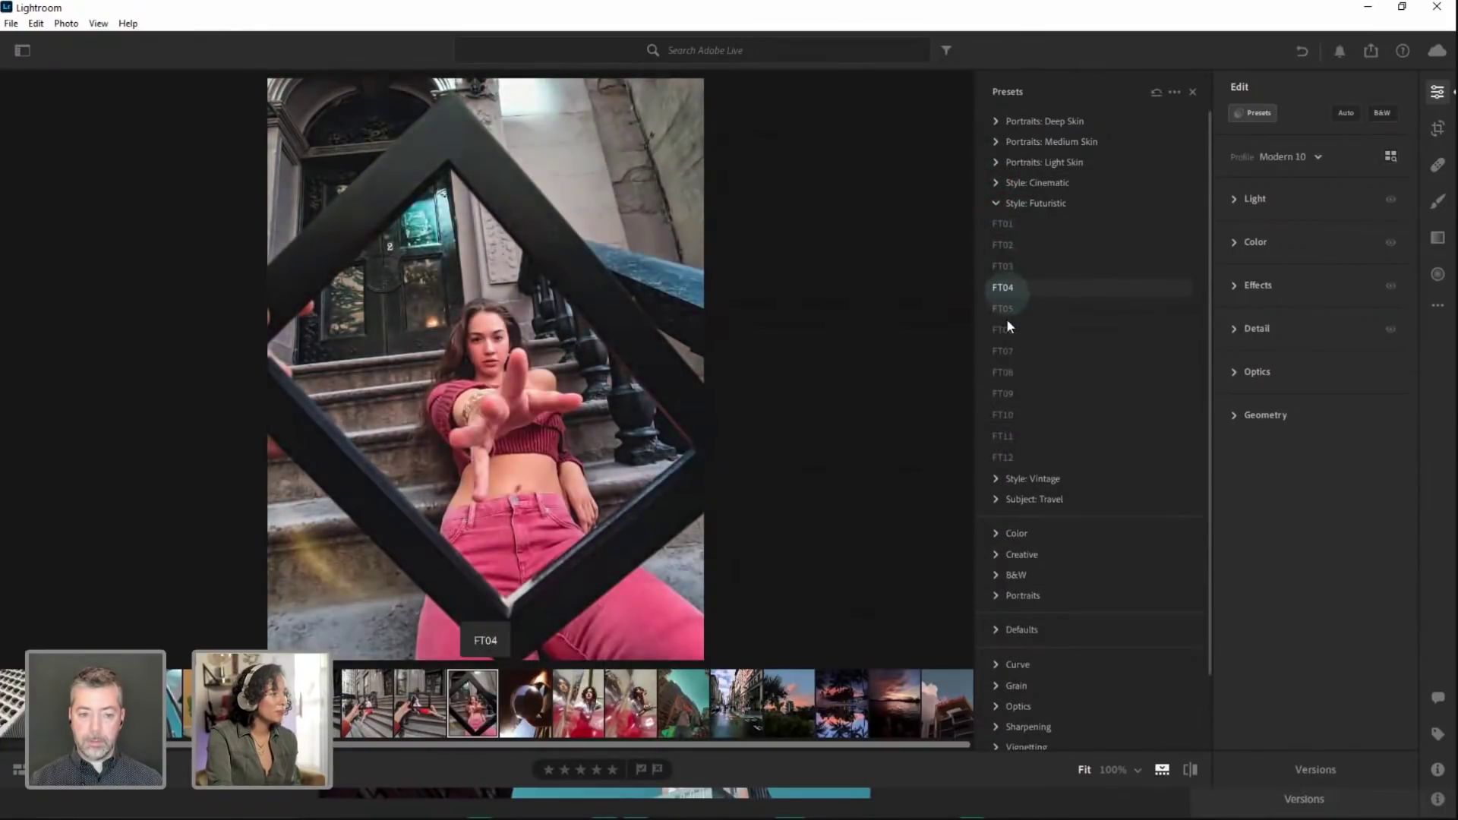
click(1004, 372)
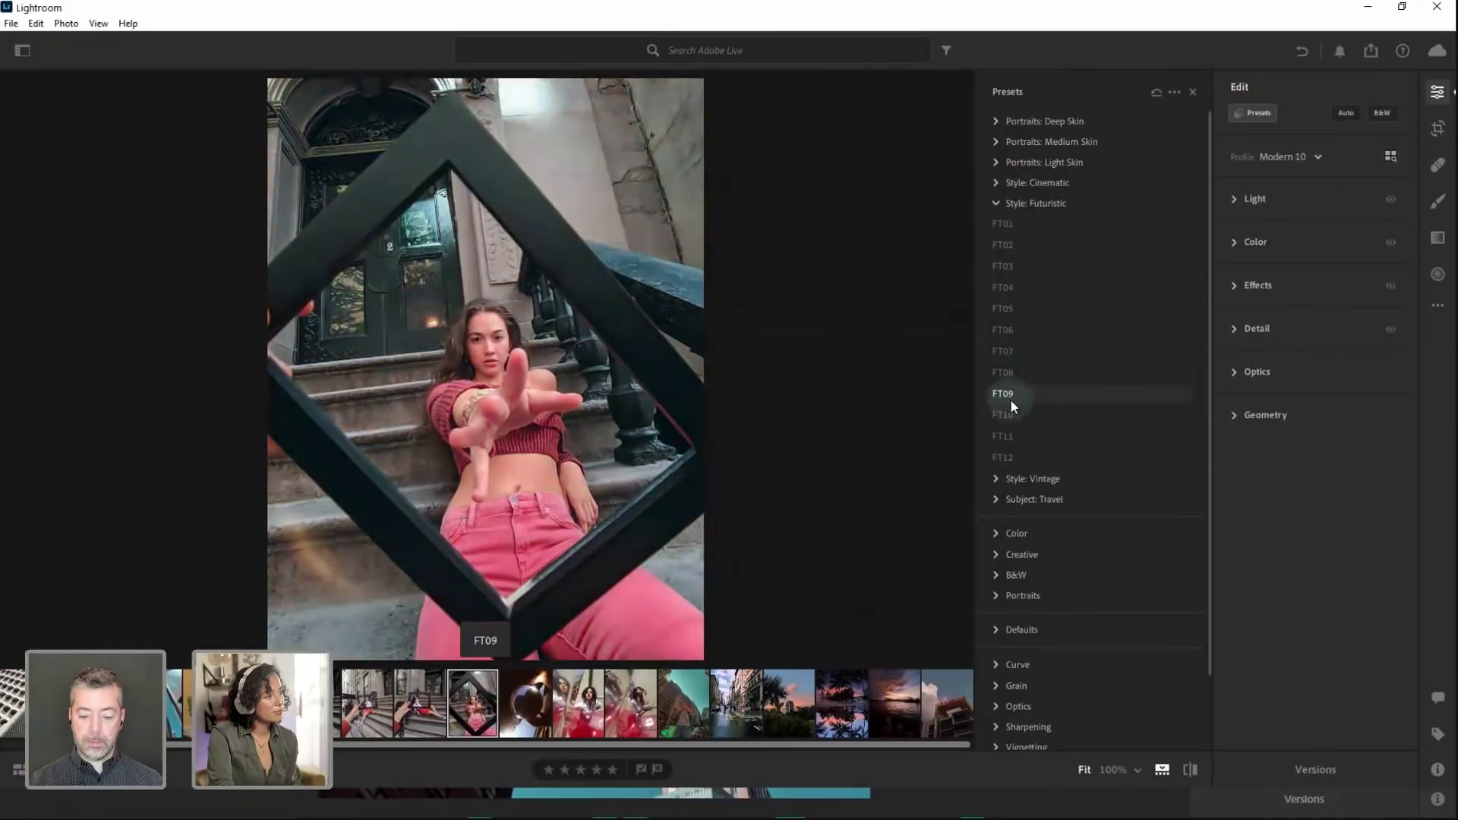
click(1009, 418)
click(1004, 457)
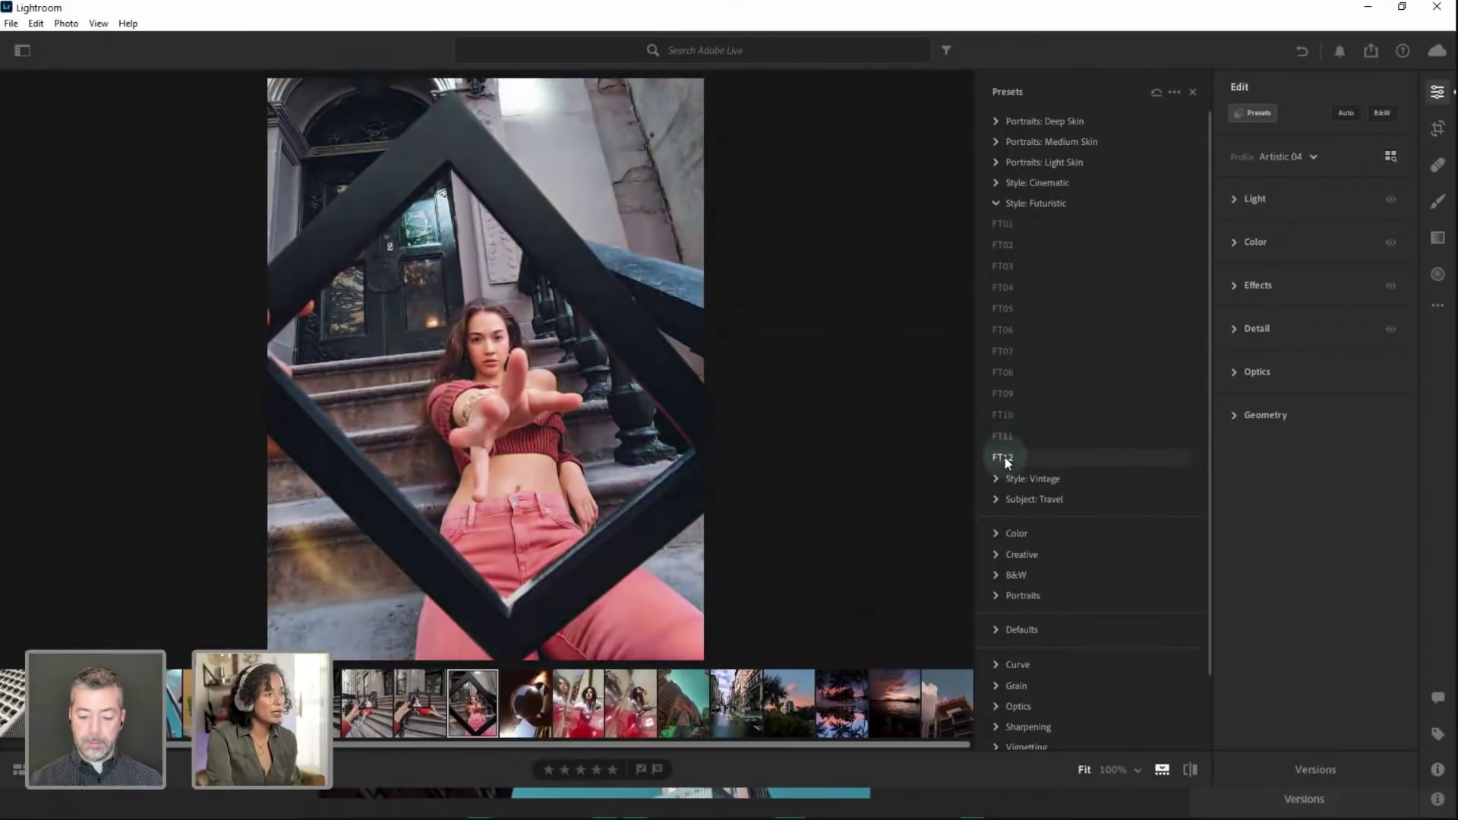
click(1004, 457)
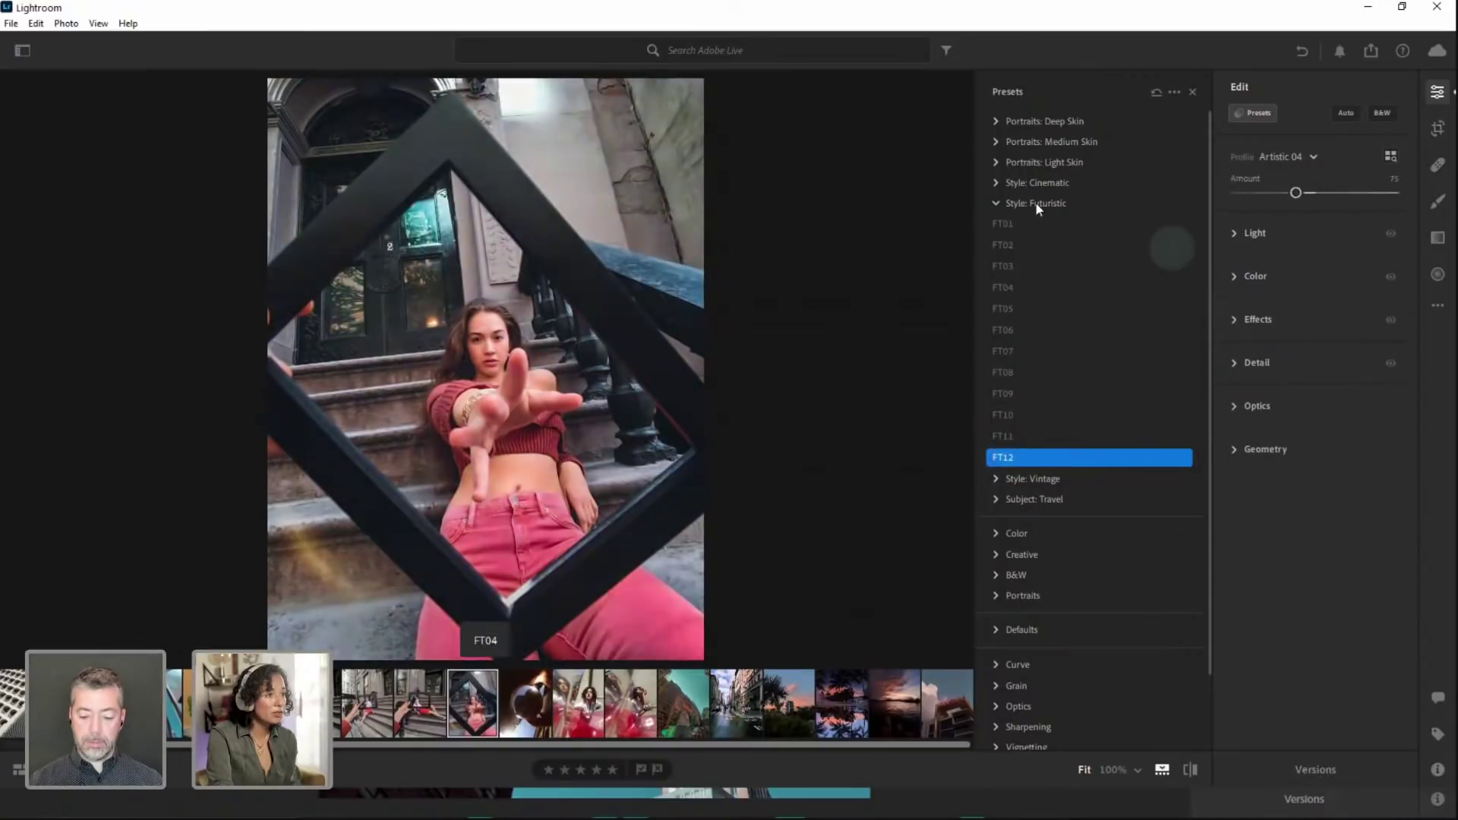
click(998, 202)
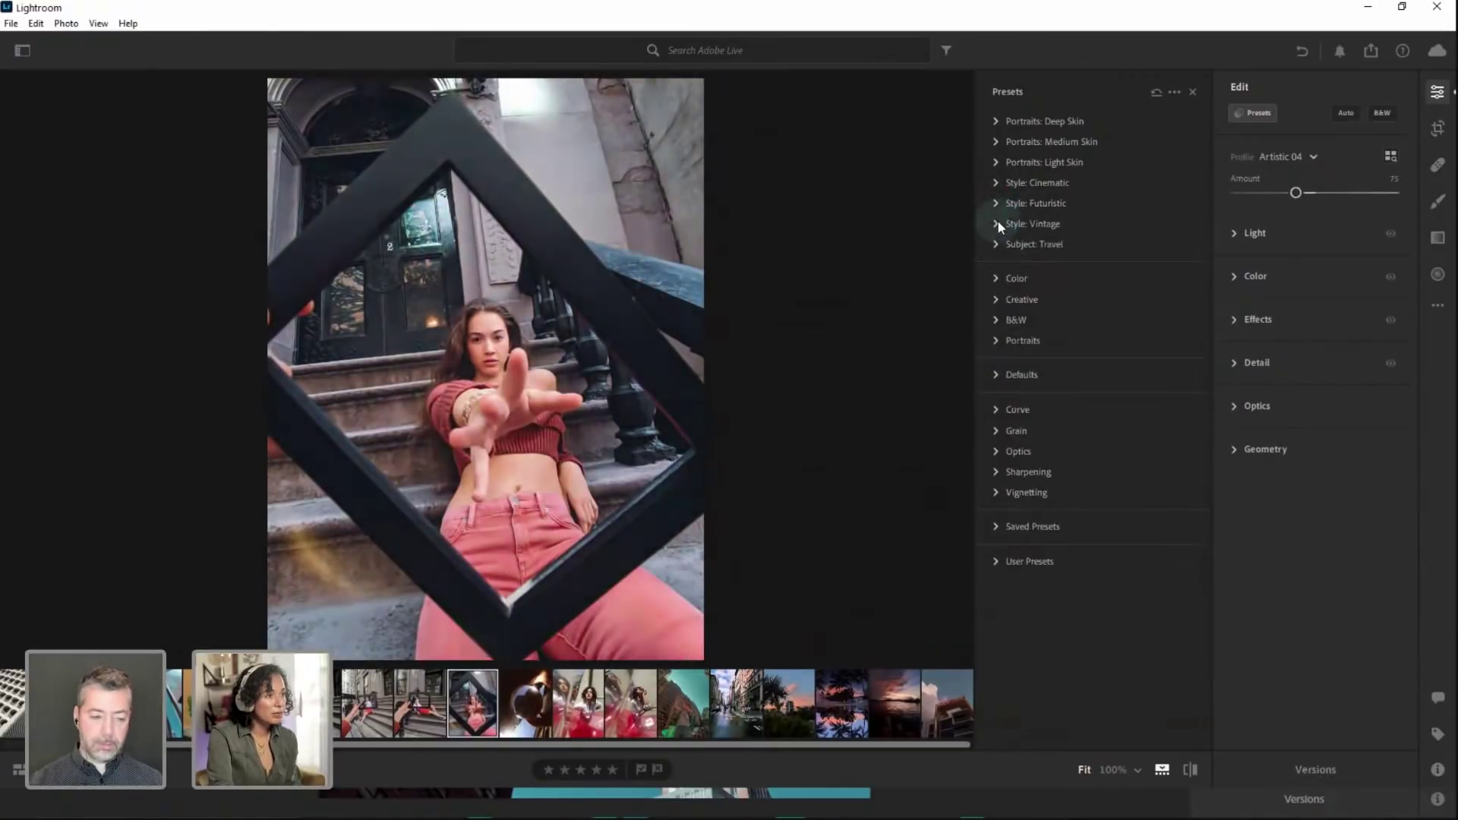
Look through the Style: Vintage and Subject: Travel presets, previewing them on the portrait
click(997, 221)
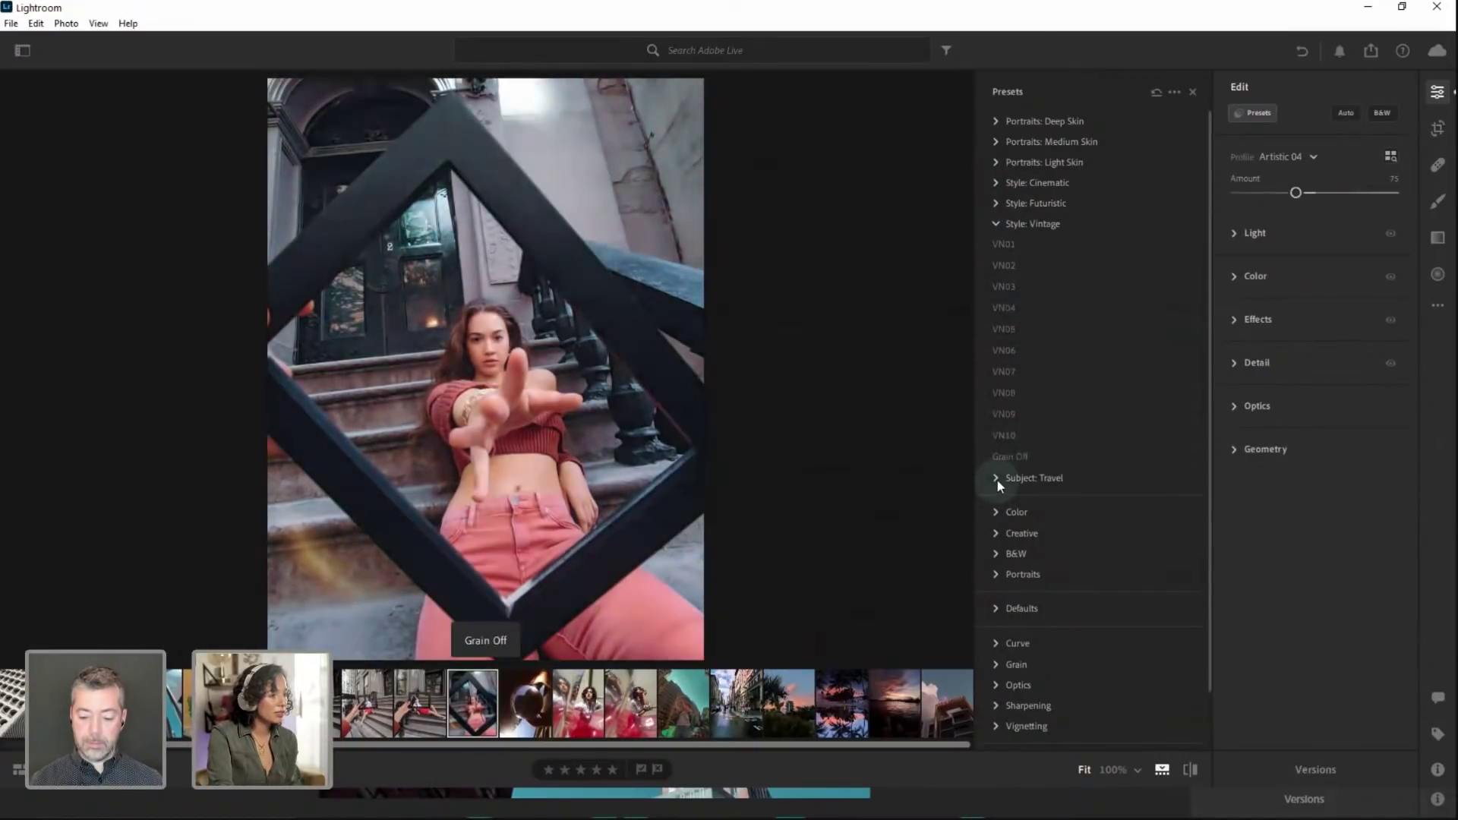
click(997, 479)
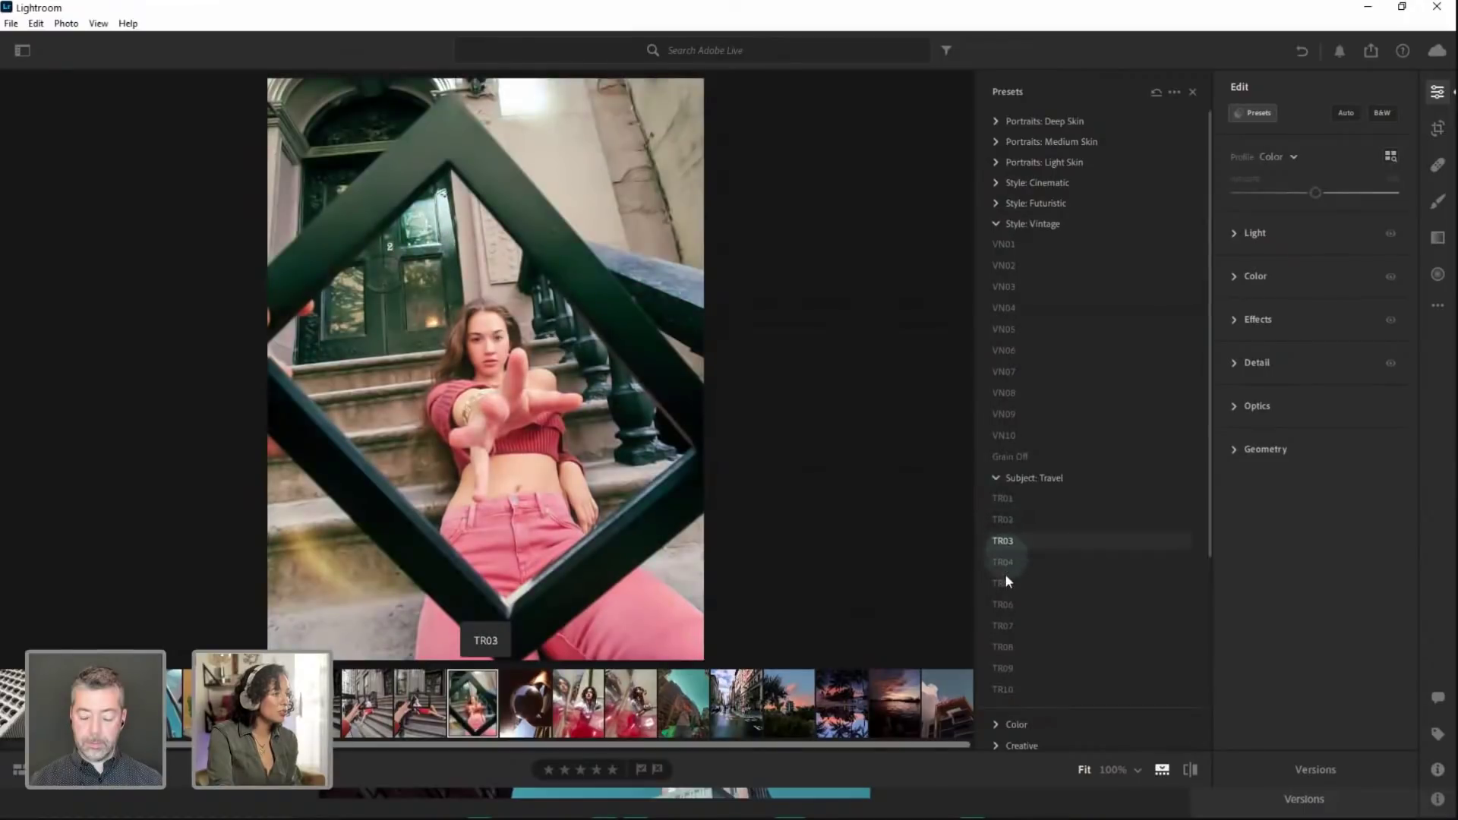
click(996, 478)
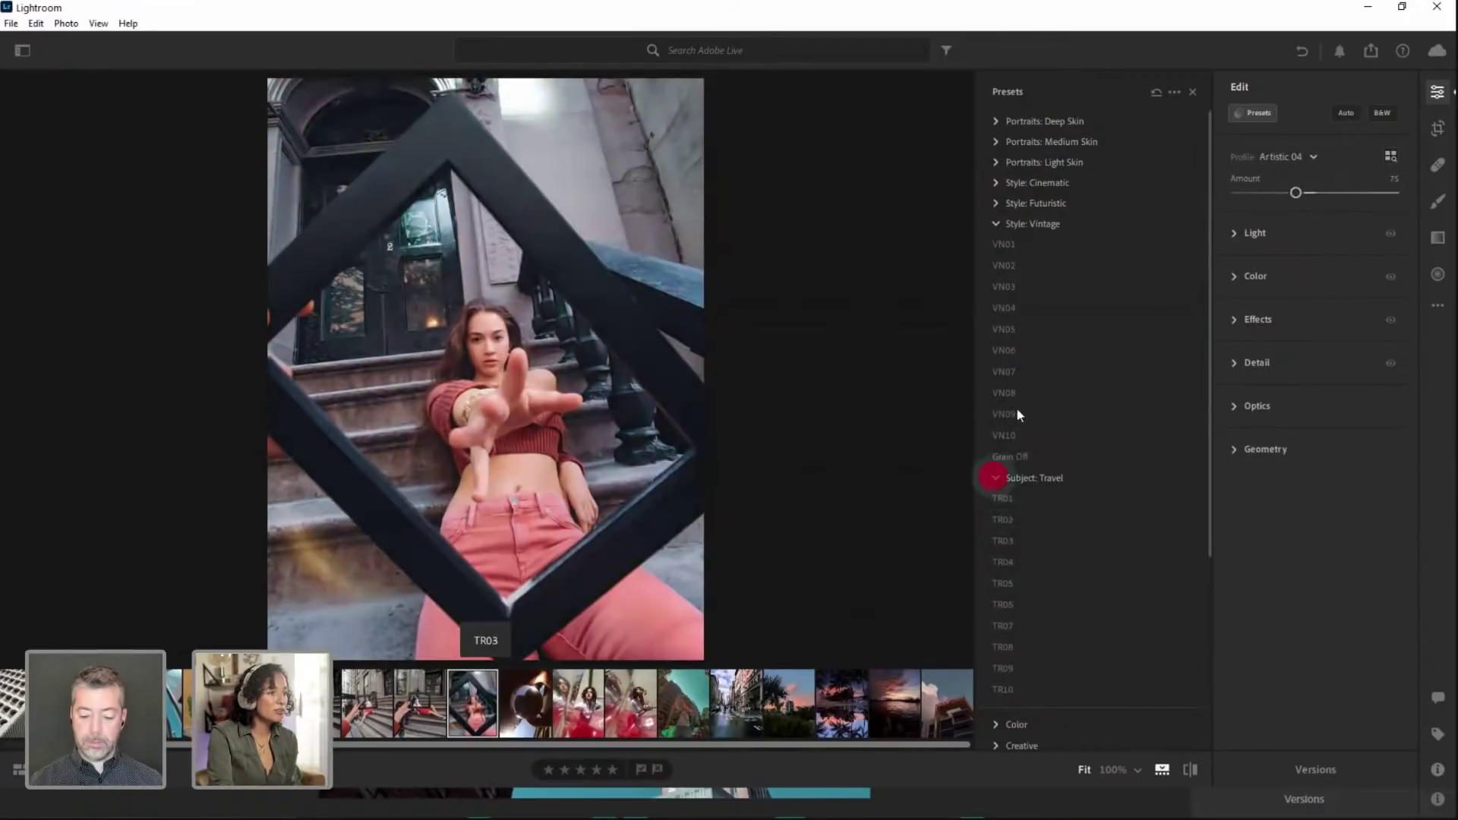
click(996, 224)
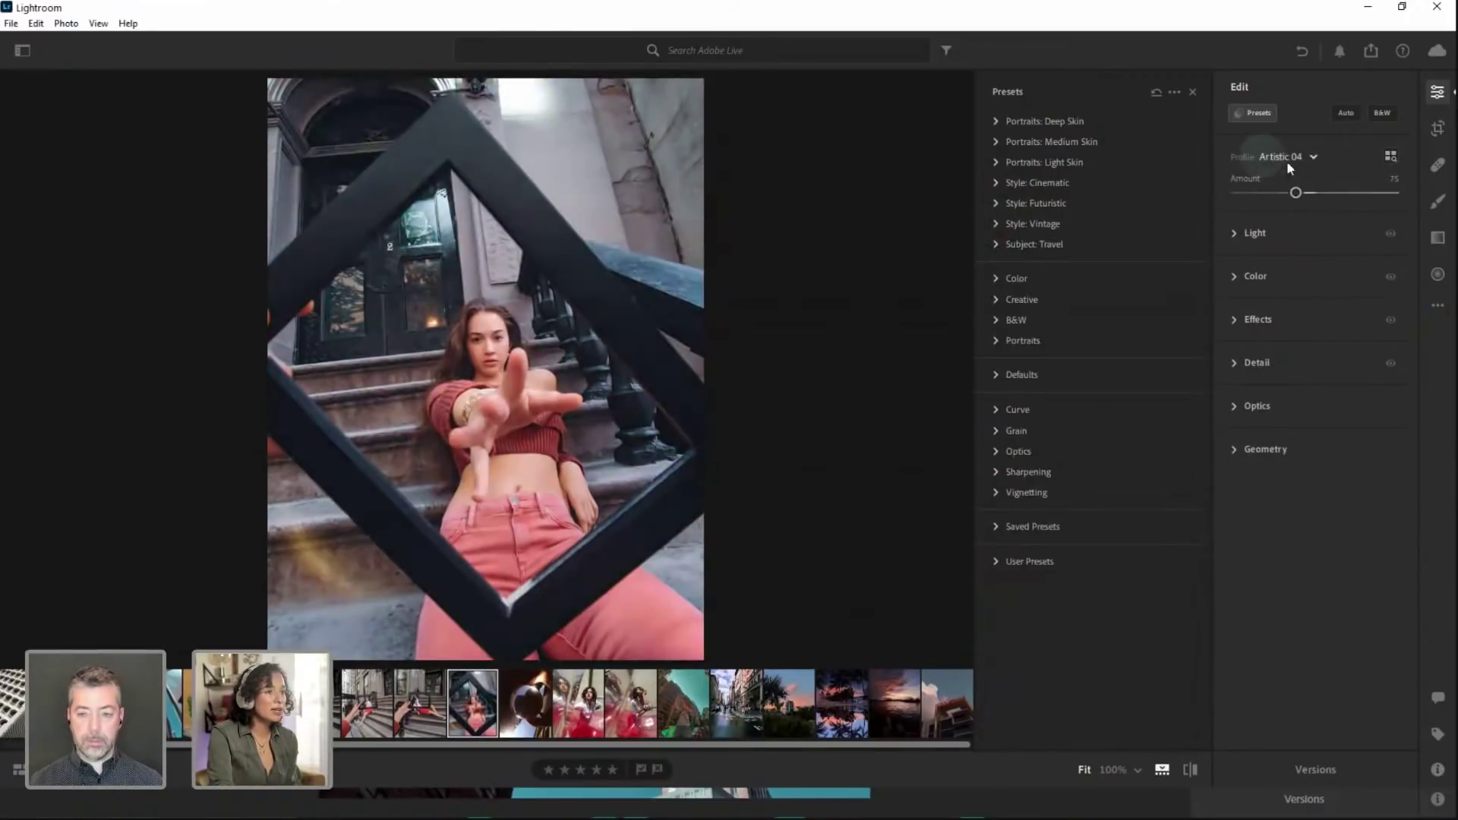
Shape the blue channel of the Point Curve into an S by raising its upper section and lowering its lower section
click(1235, 233)
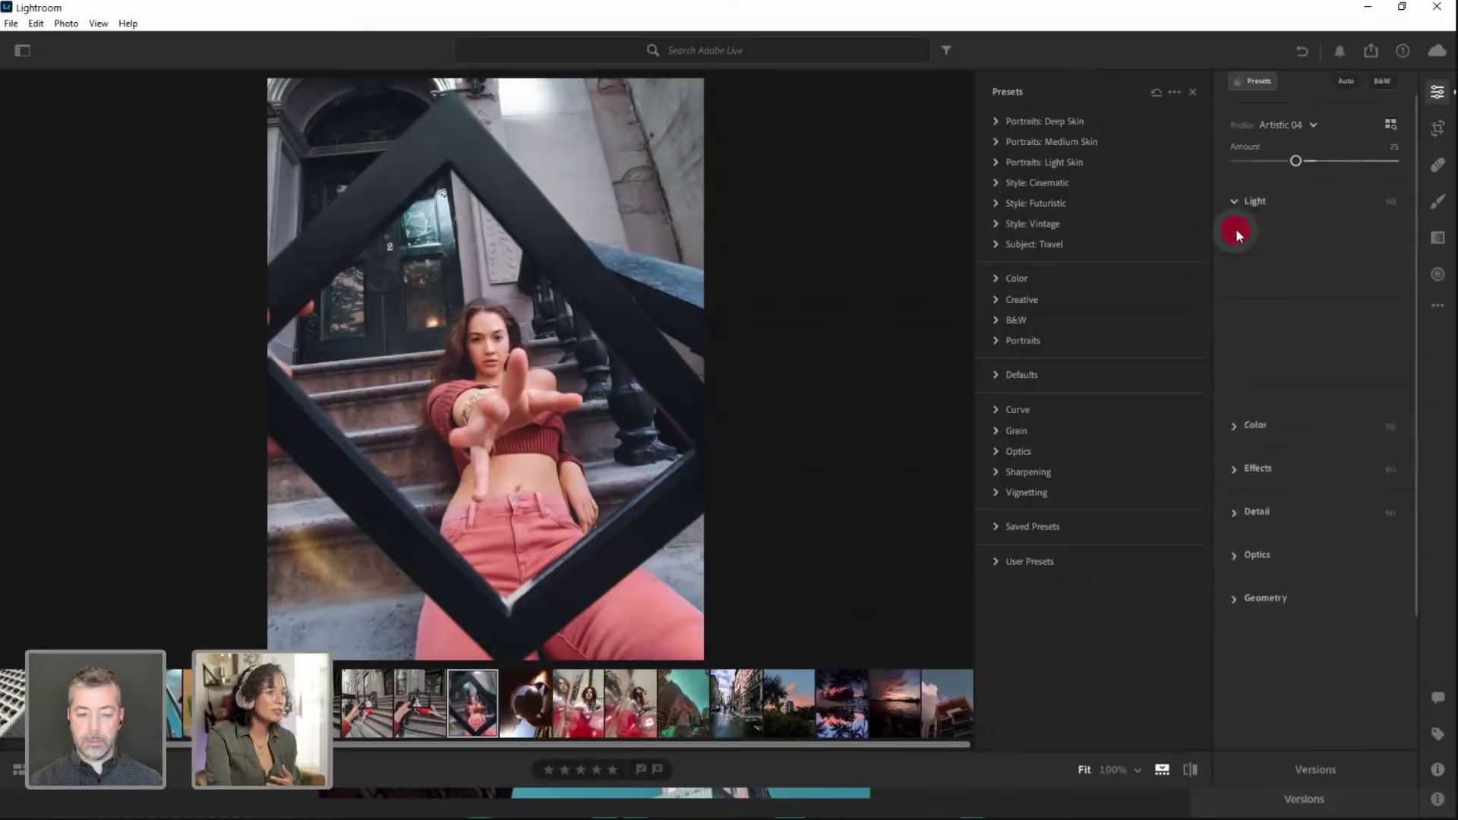
drag(1312, 244, 1319, 281)
scroll(1336, 380, down, 2)
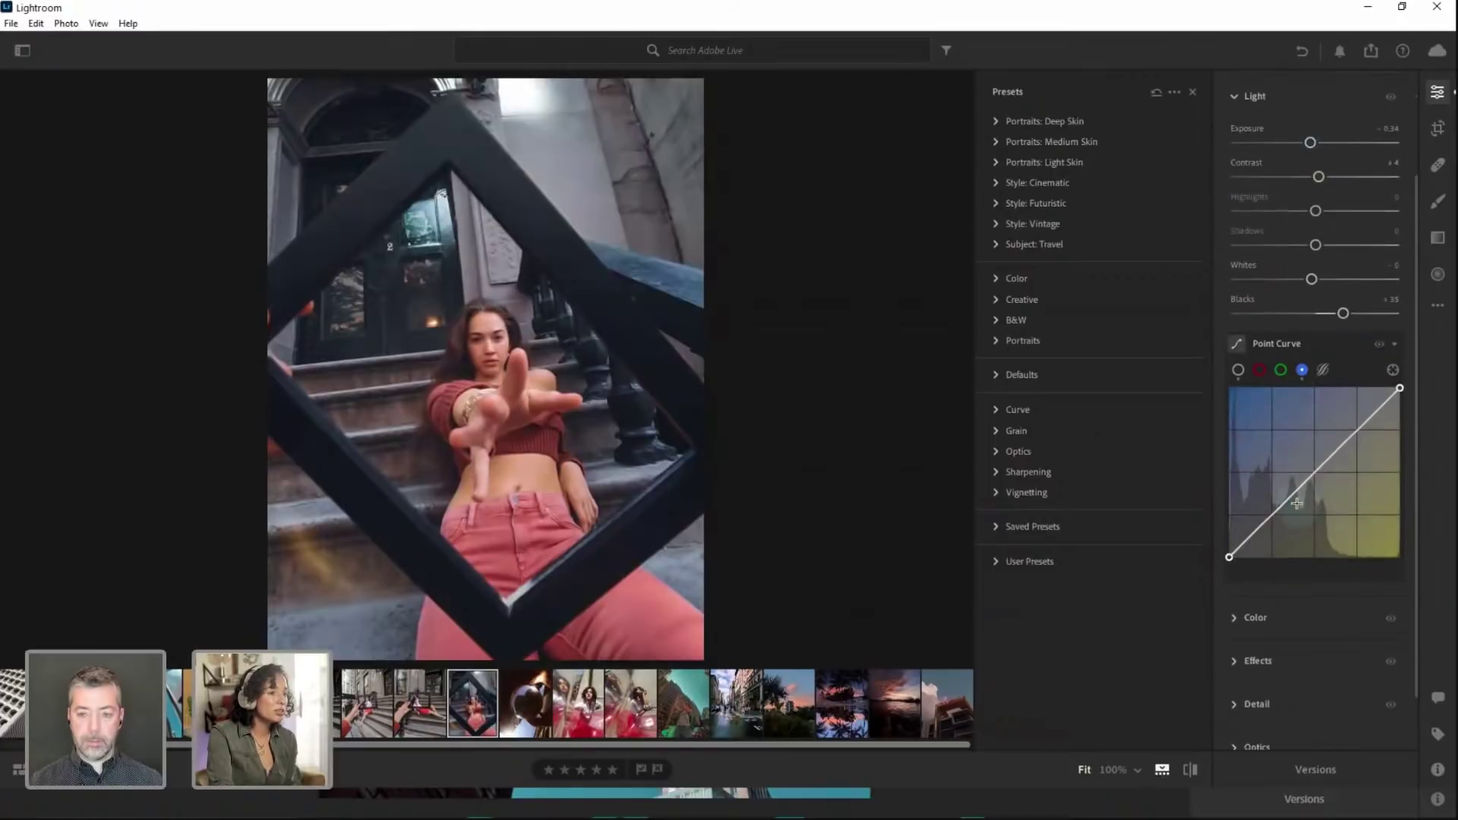
drag(1355, 425, 1349, 429)
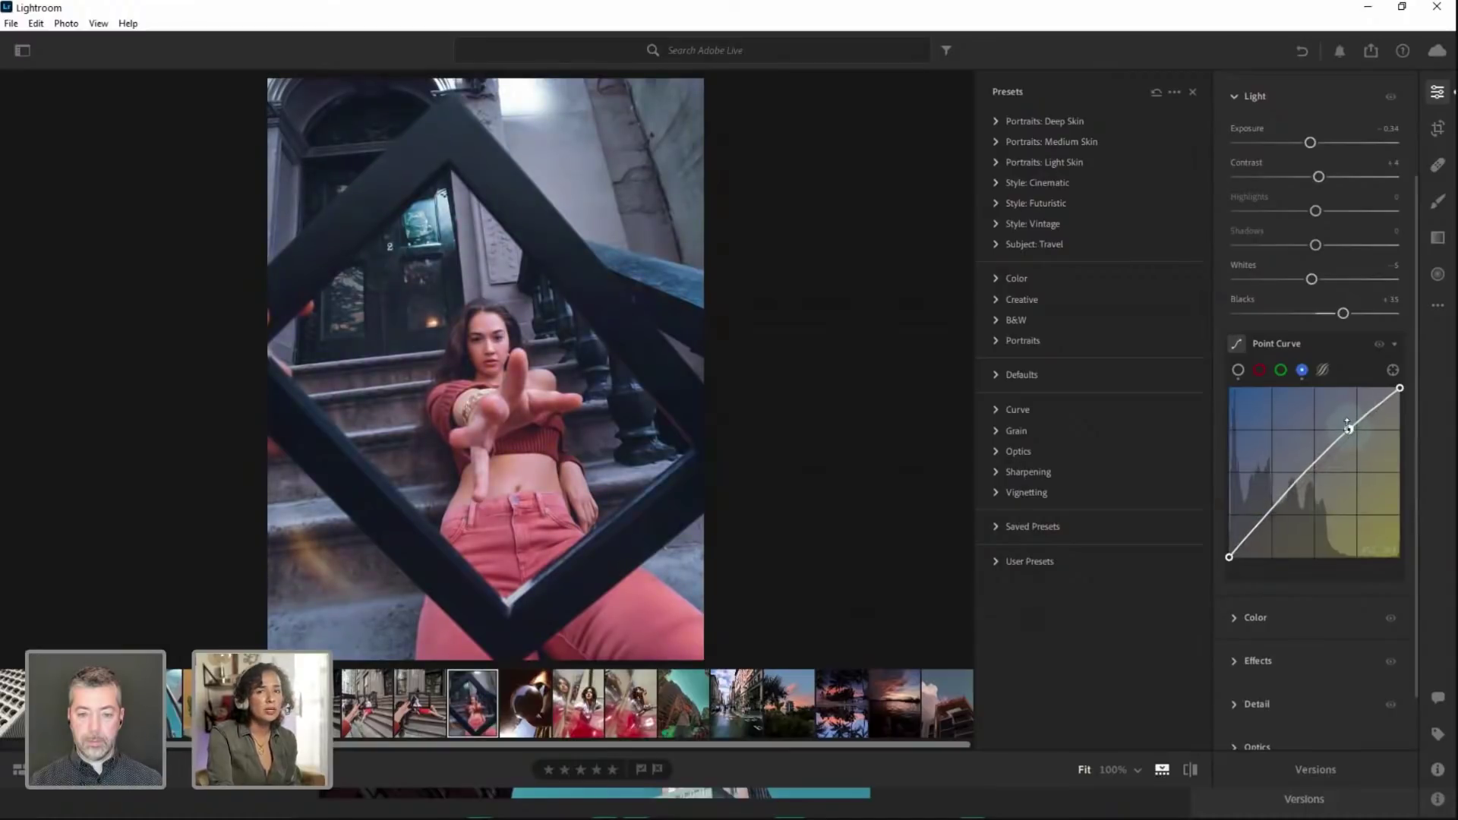
drag(1289, 494, 1292, 506)
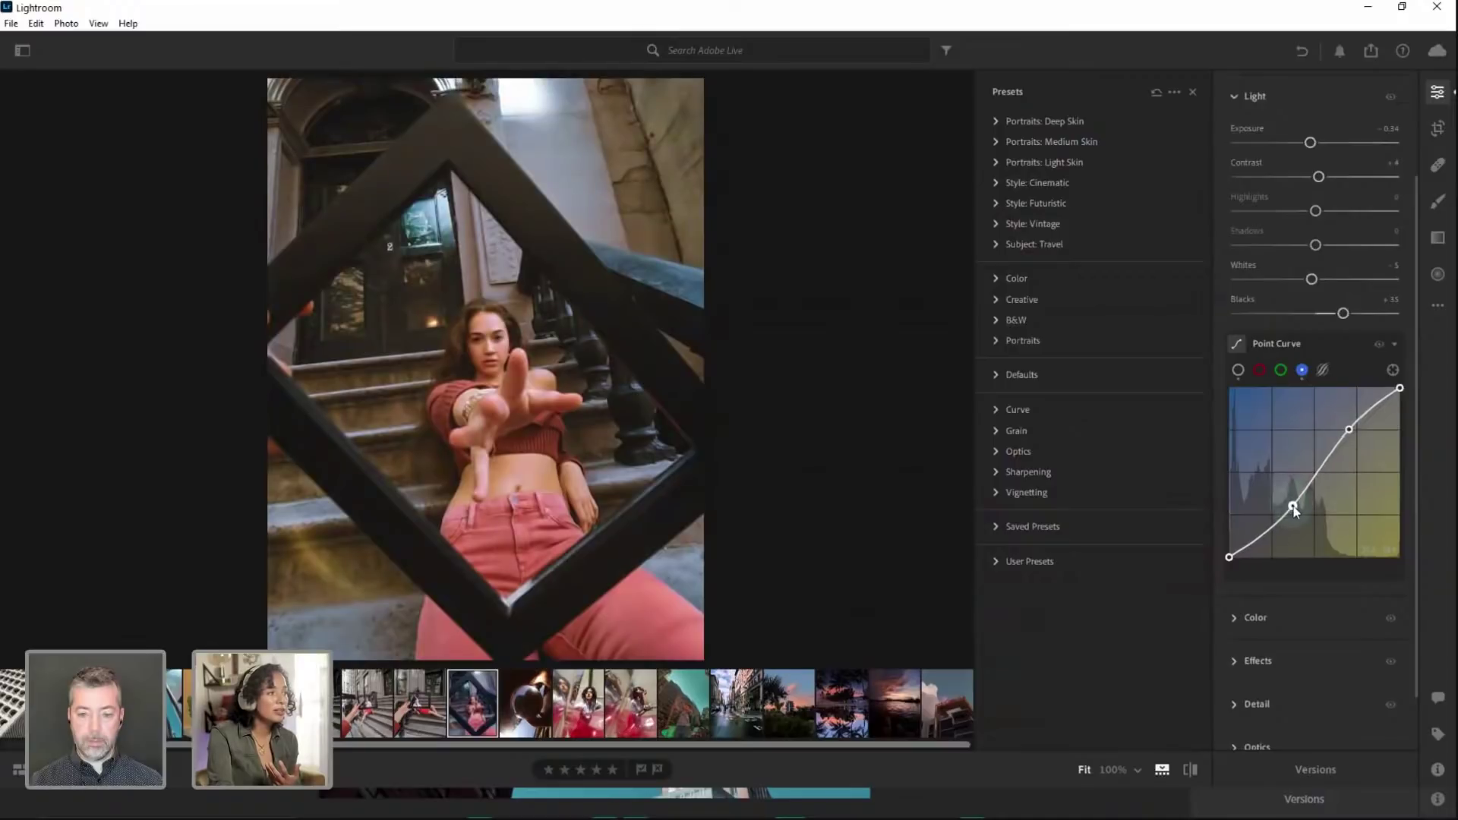
click(1348, 430)
drag(1348, 428, 1347, 425)
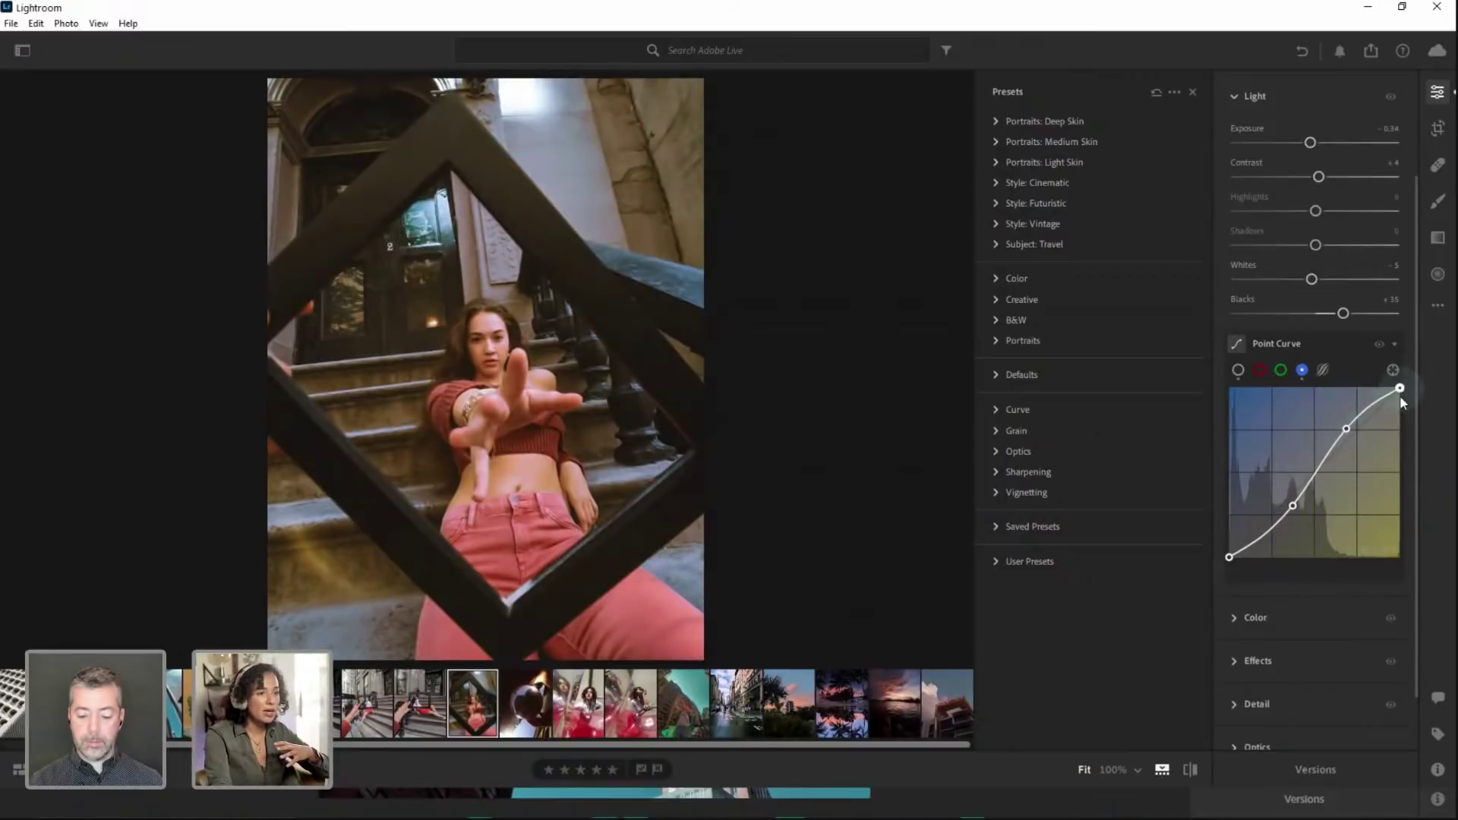
mouse_move(1402, 391)
mouse_down()
mouse_move(1402, 448)
mouse_move(1410, 367)
mouse_up()
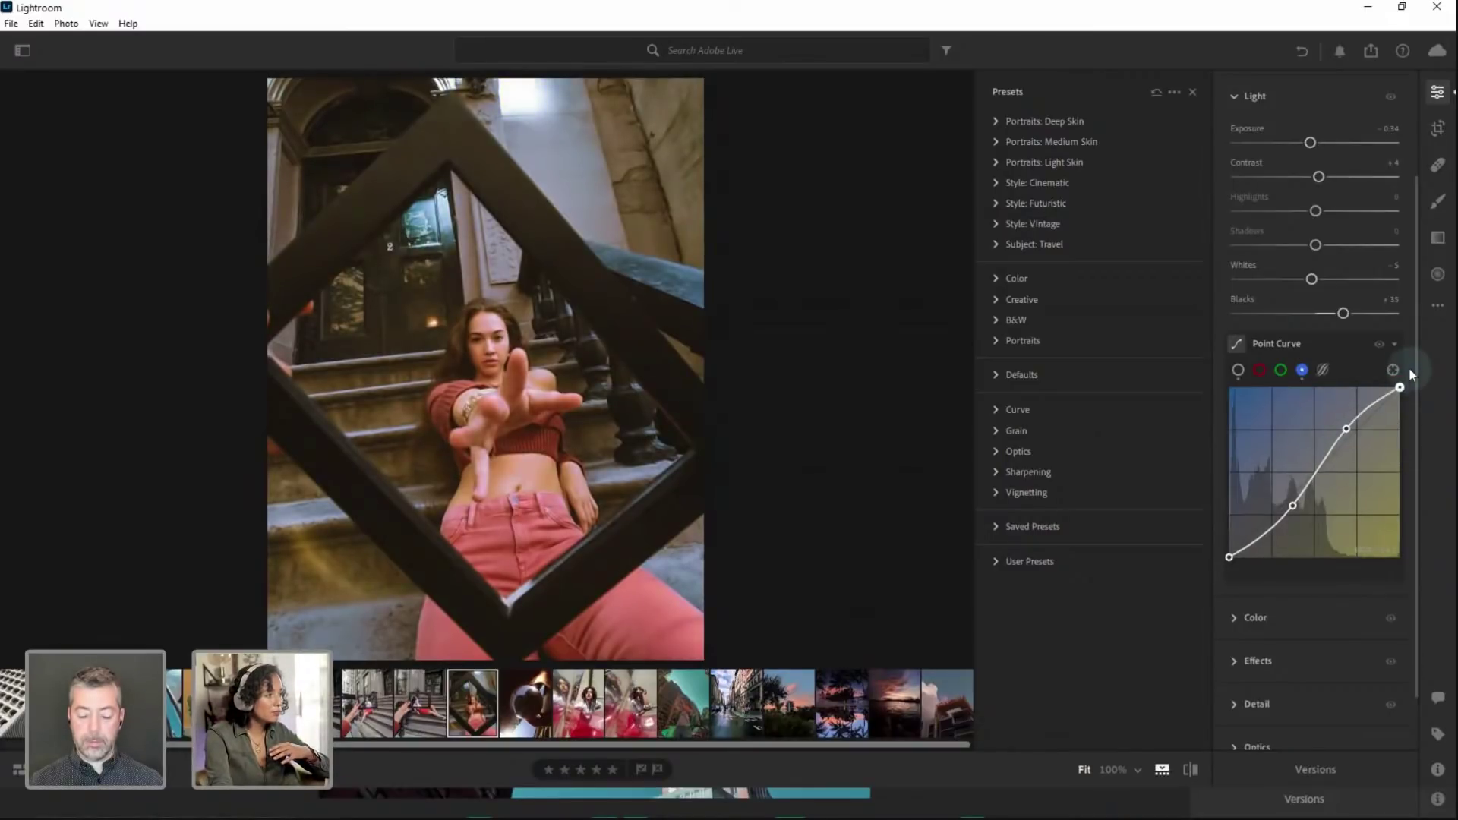
click(1230, 559)
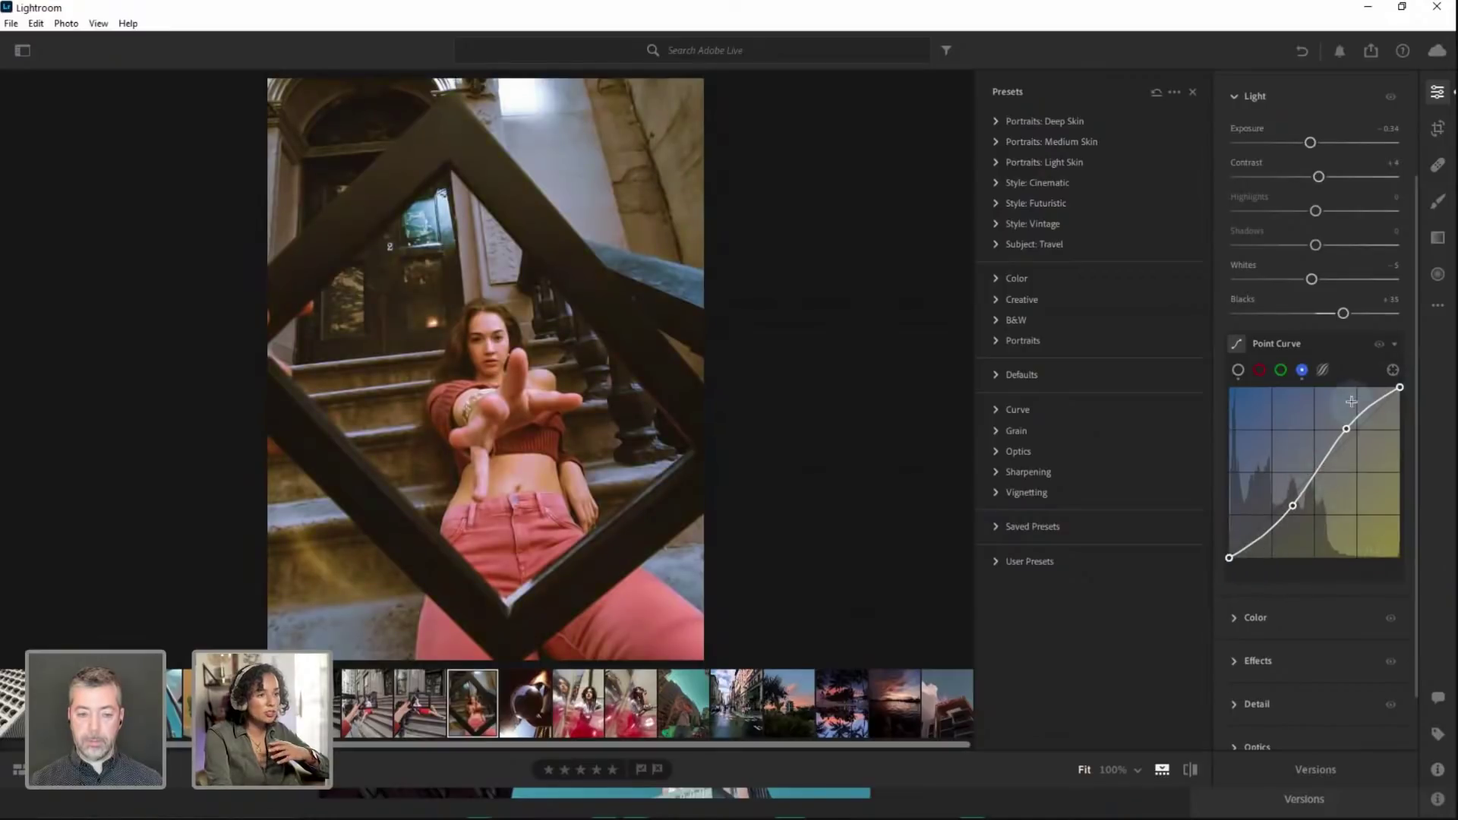
click(1393, 342)
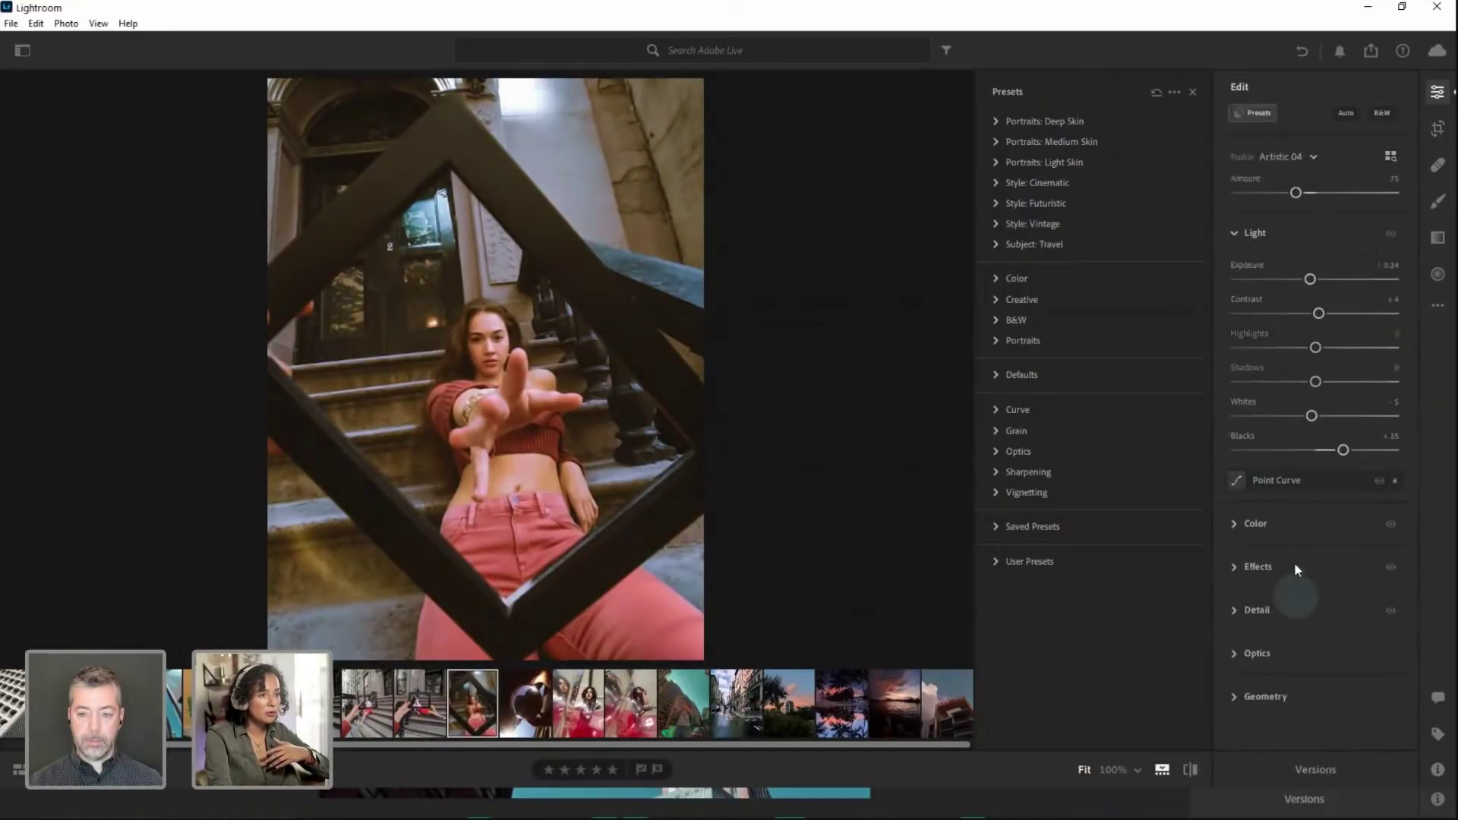
Set the yellow range in the Color Mixer to Hue -12 and Luminance -15
click(1235, 524)
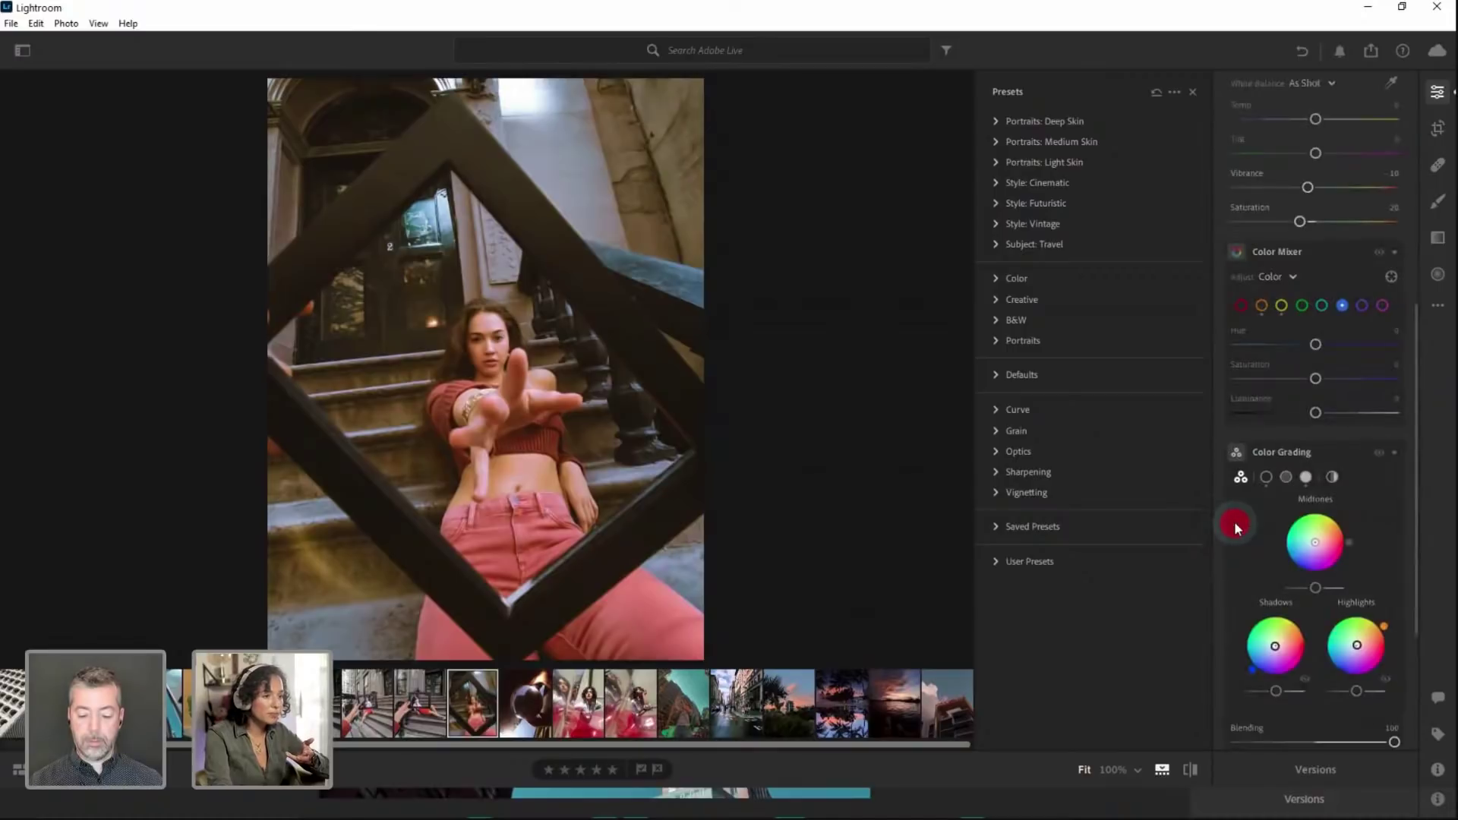
scroll(1338, 415, down, 2)
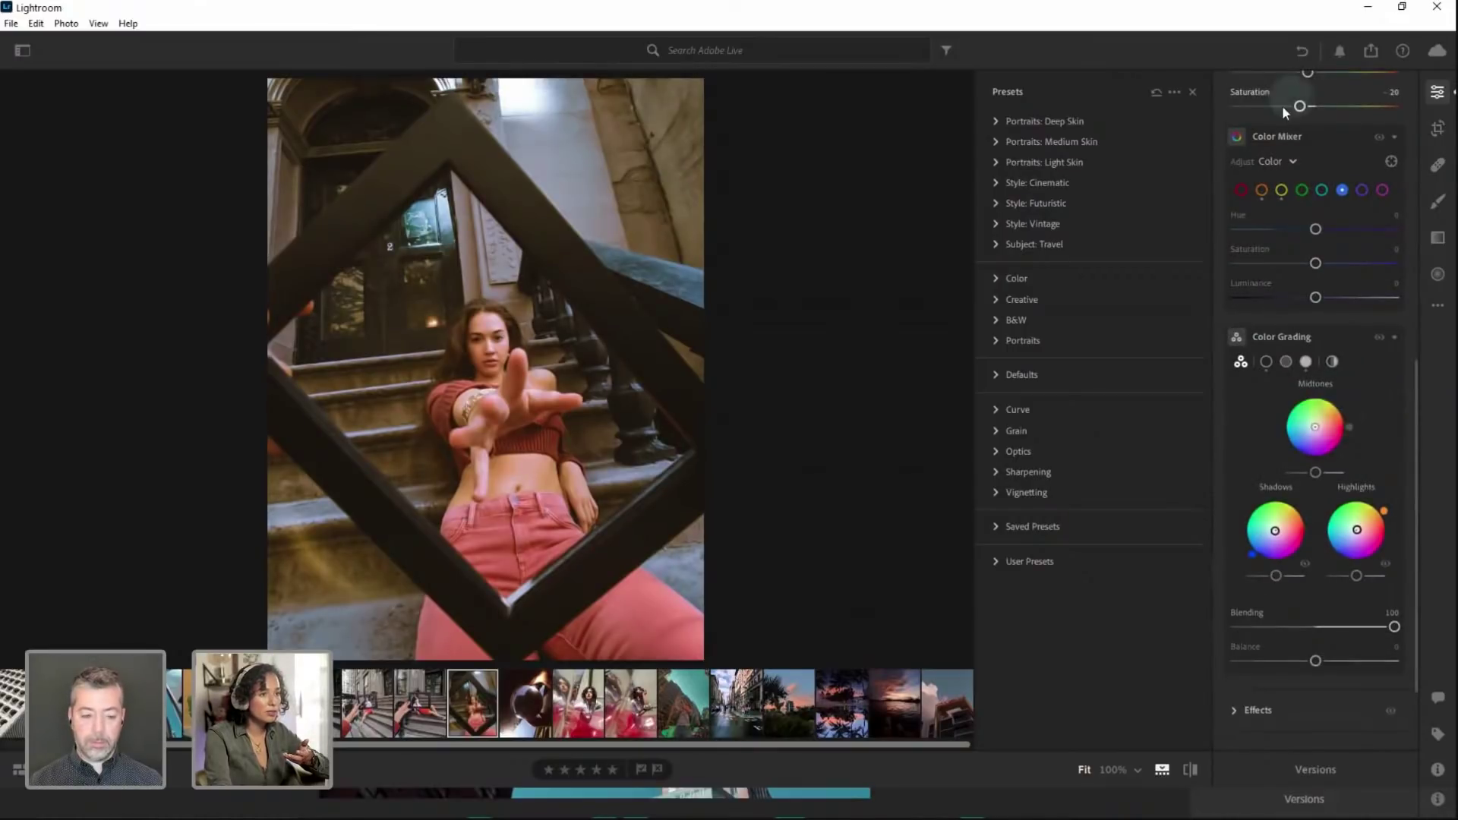
click(1285, 189)
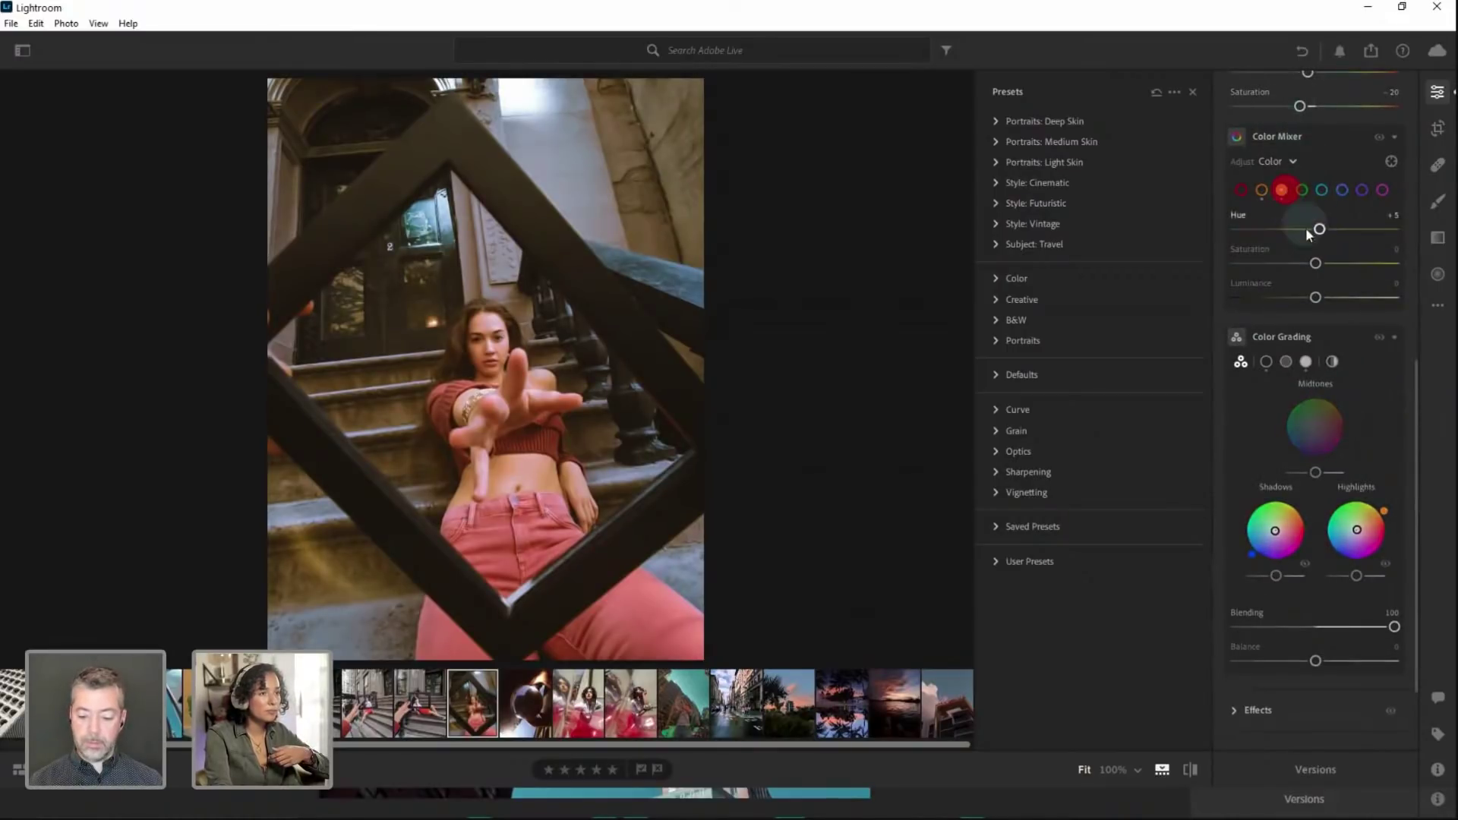
drag(1316, 229, 1305, 228)
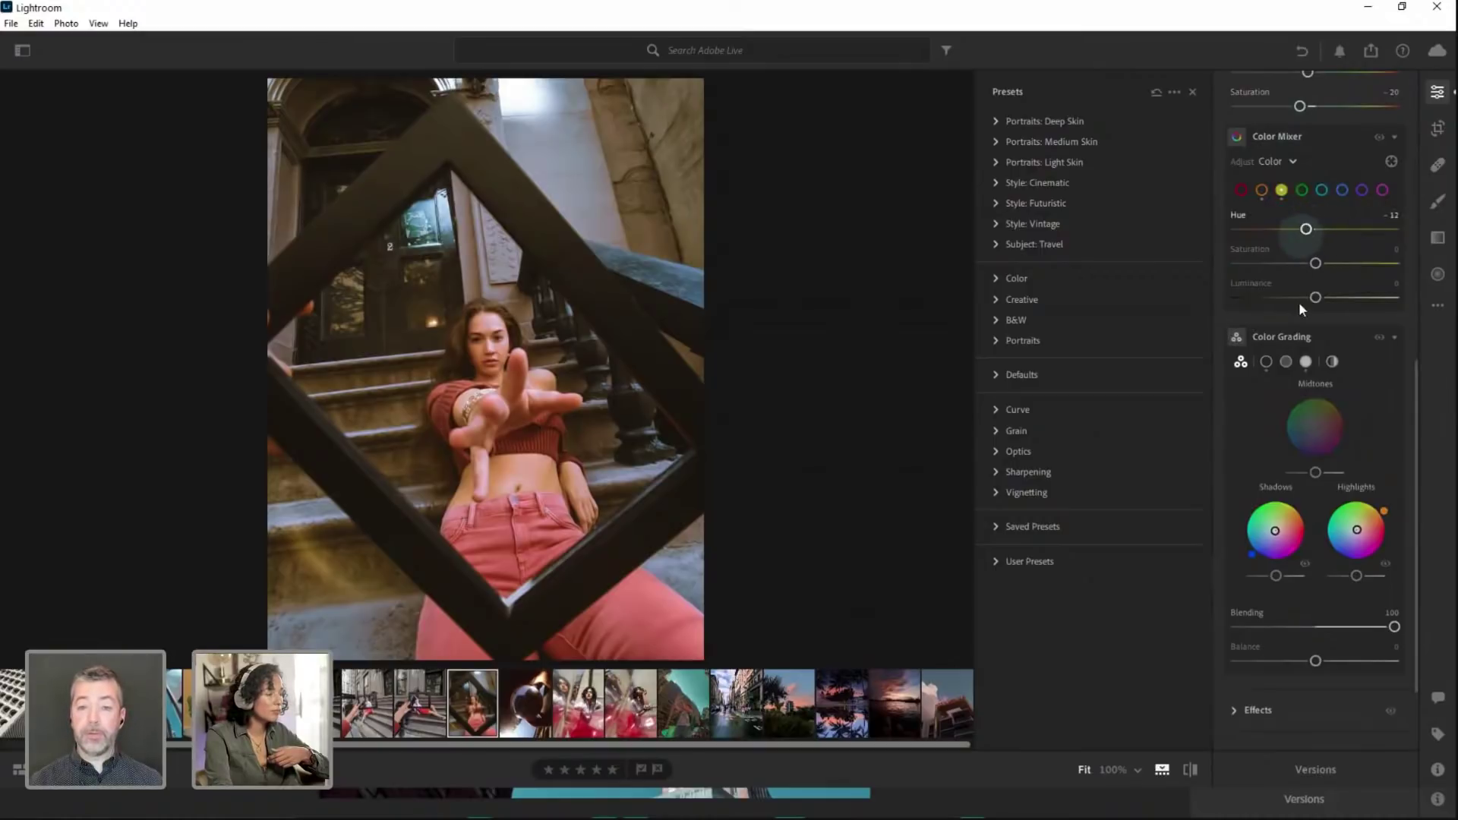
scroll(1299, 302, down, 2)
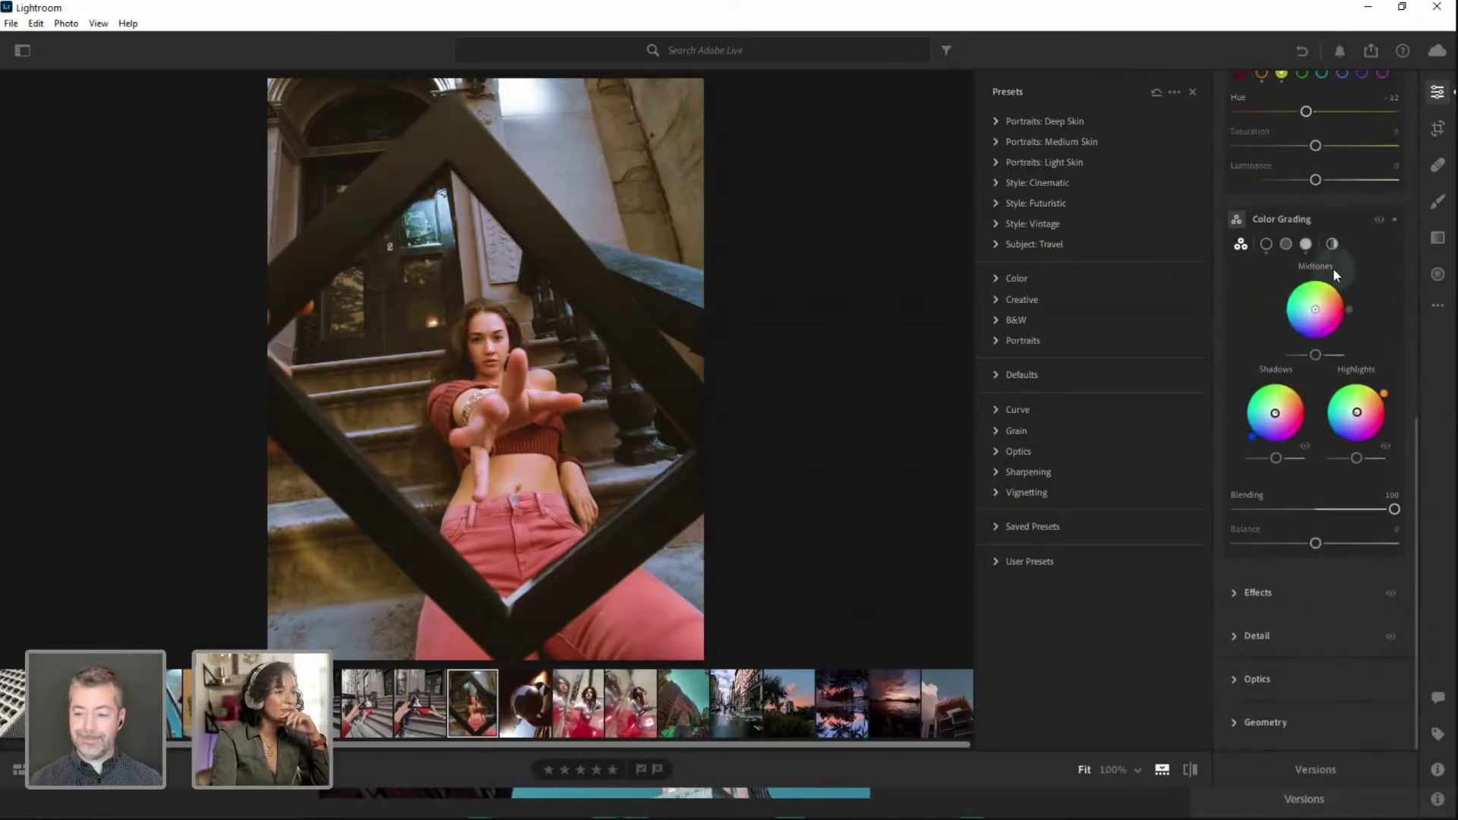
click(1315, 178)
drag(1315, 179, 1304, 181)
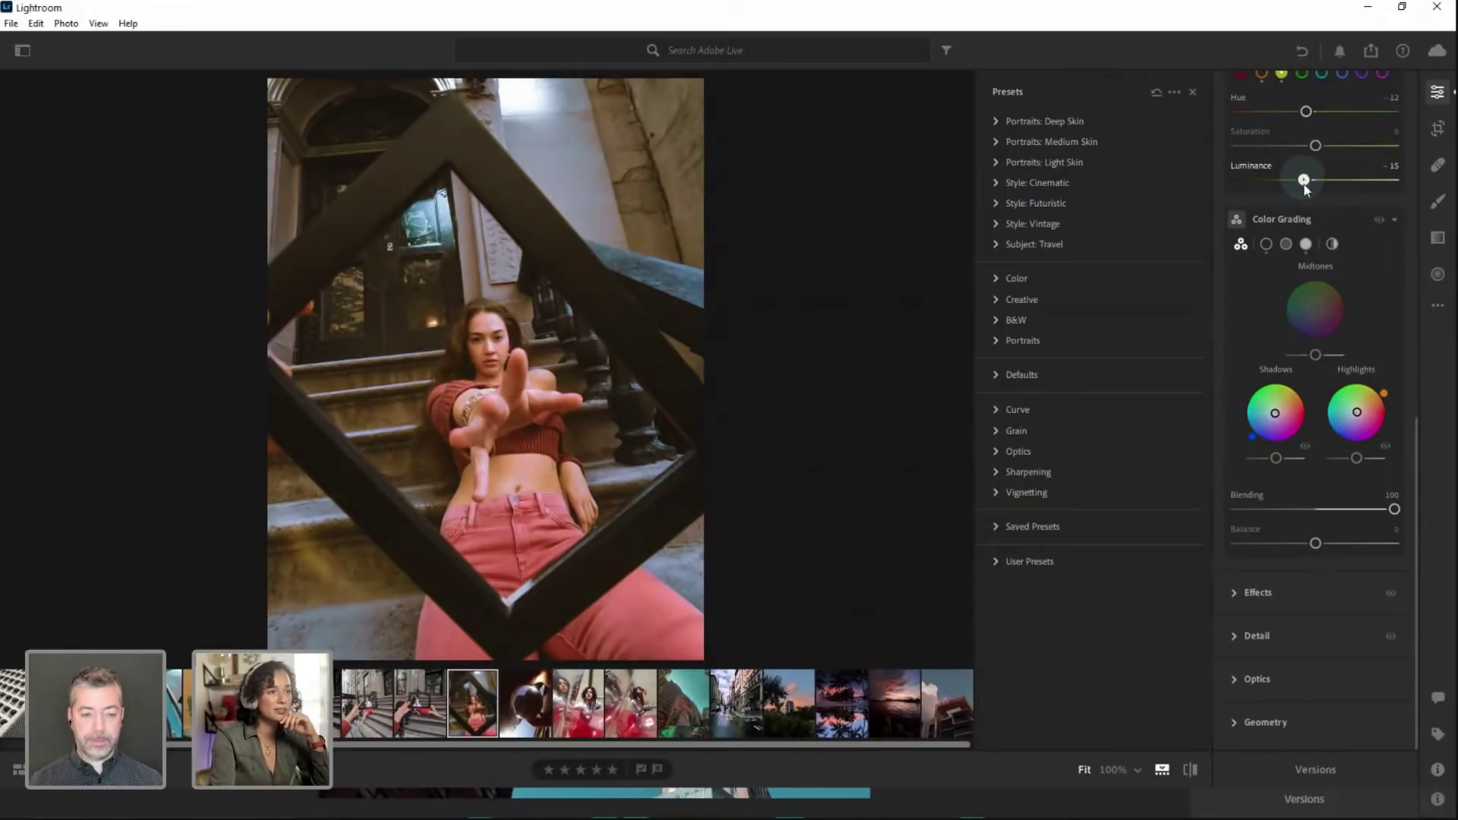
Collapse the Color Grading controls and review the Color settings with the Color Mixer
scroll(1367, 272, up, 6)
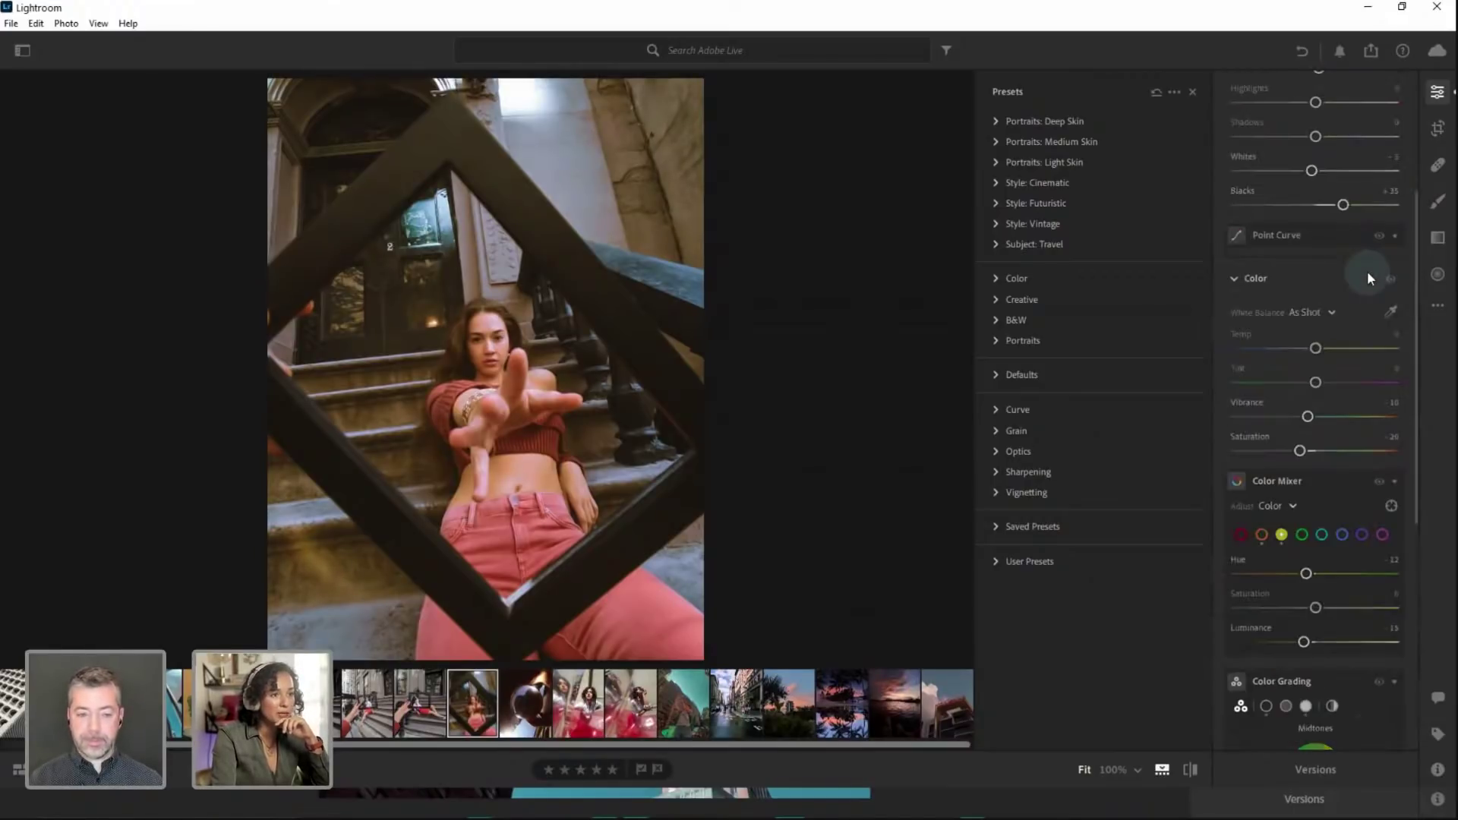
scroll(1367, 271, down, 5)
click(1396, 449)
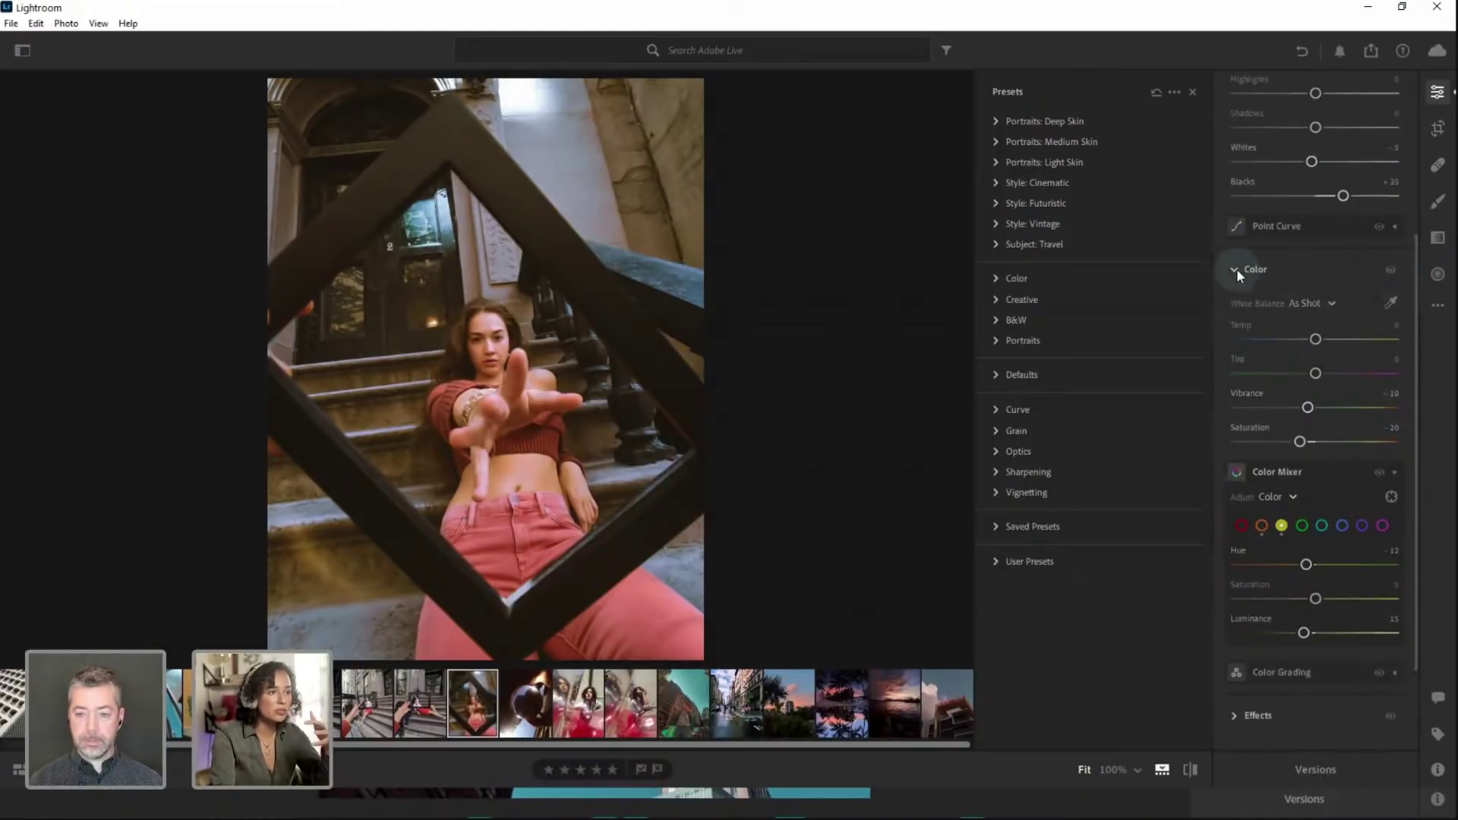
click(1237, 269)
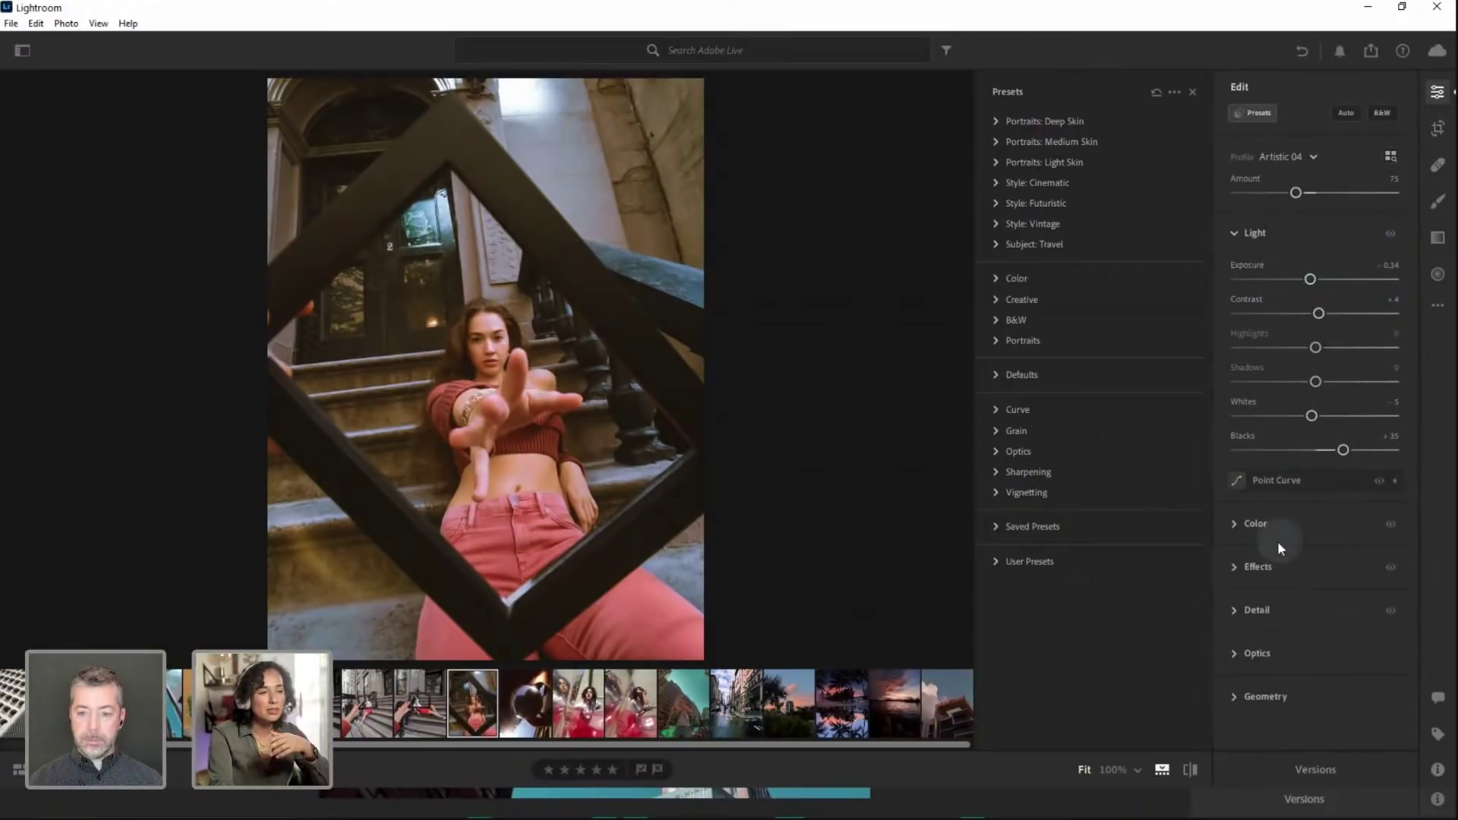
click(1235, 522)
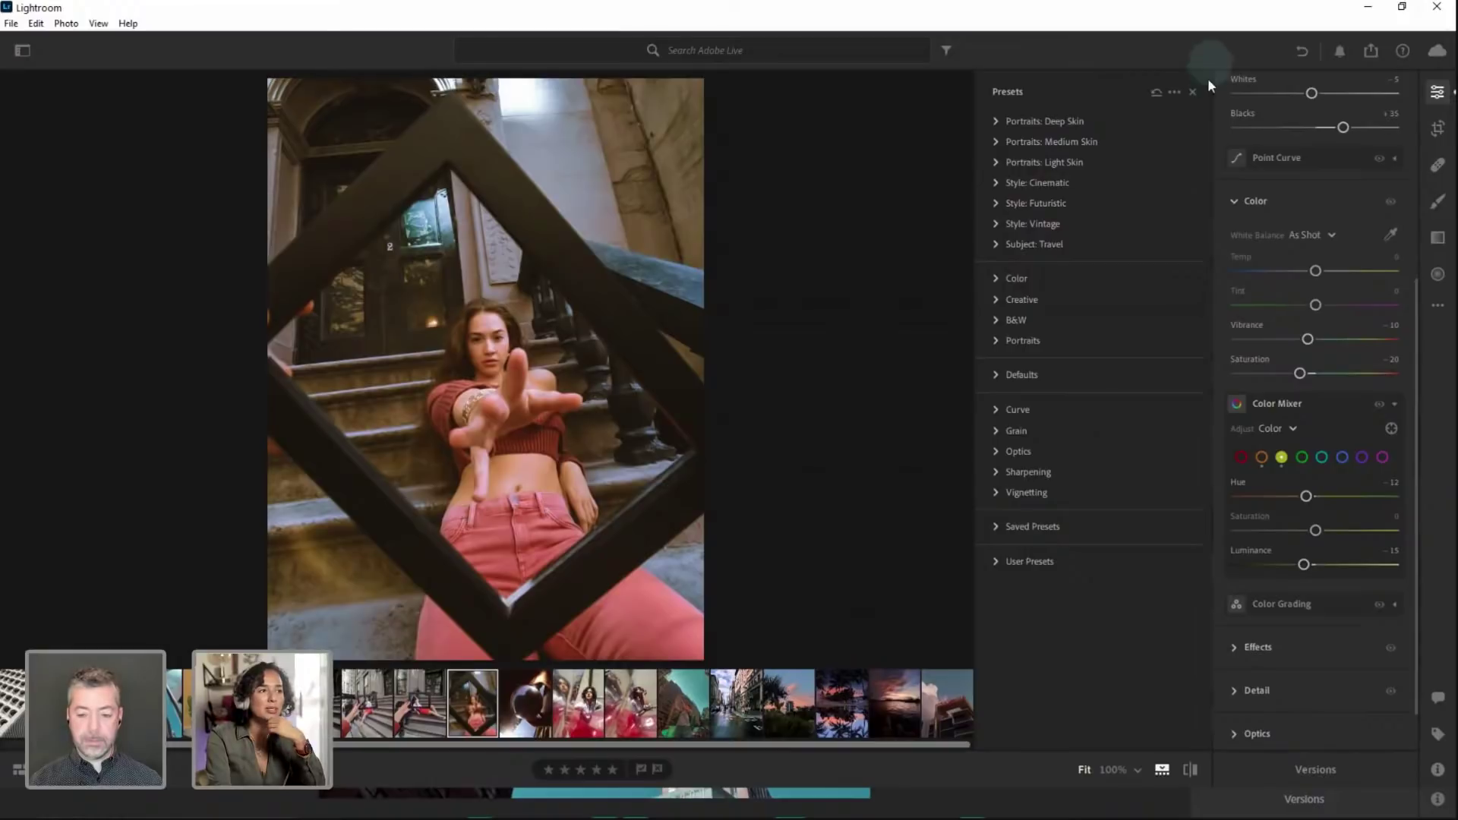
Close the presets, switch to Chrome and open the photography page of the photographer's portfolio website at the Gastronomy section
click(1193, 91)
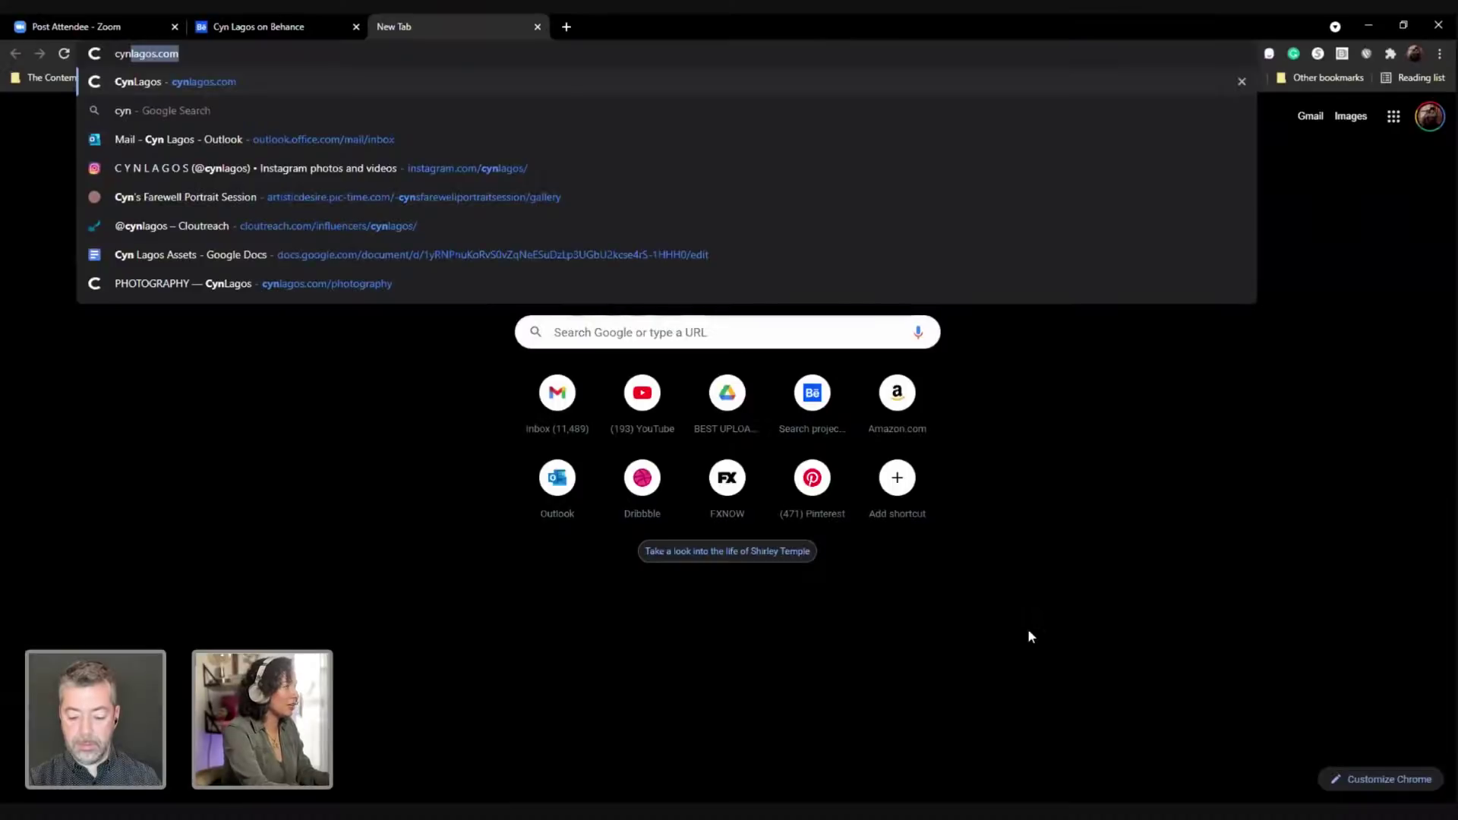
key(Return)
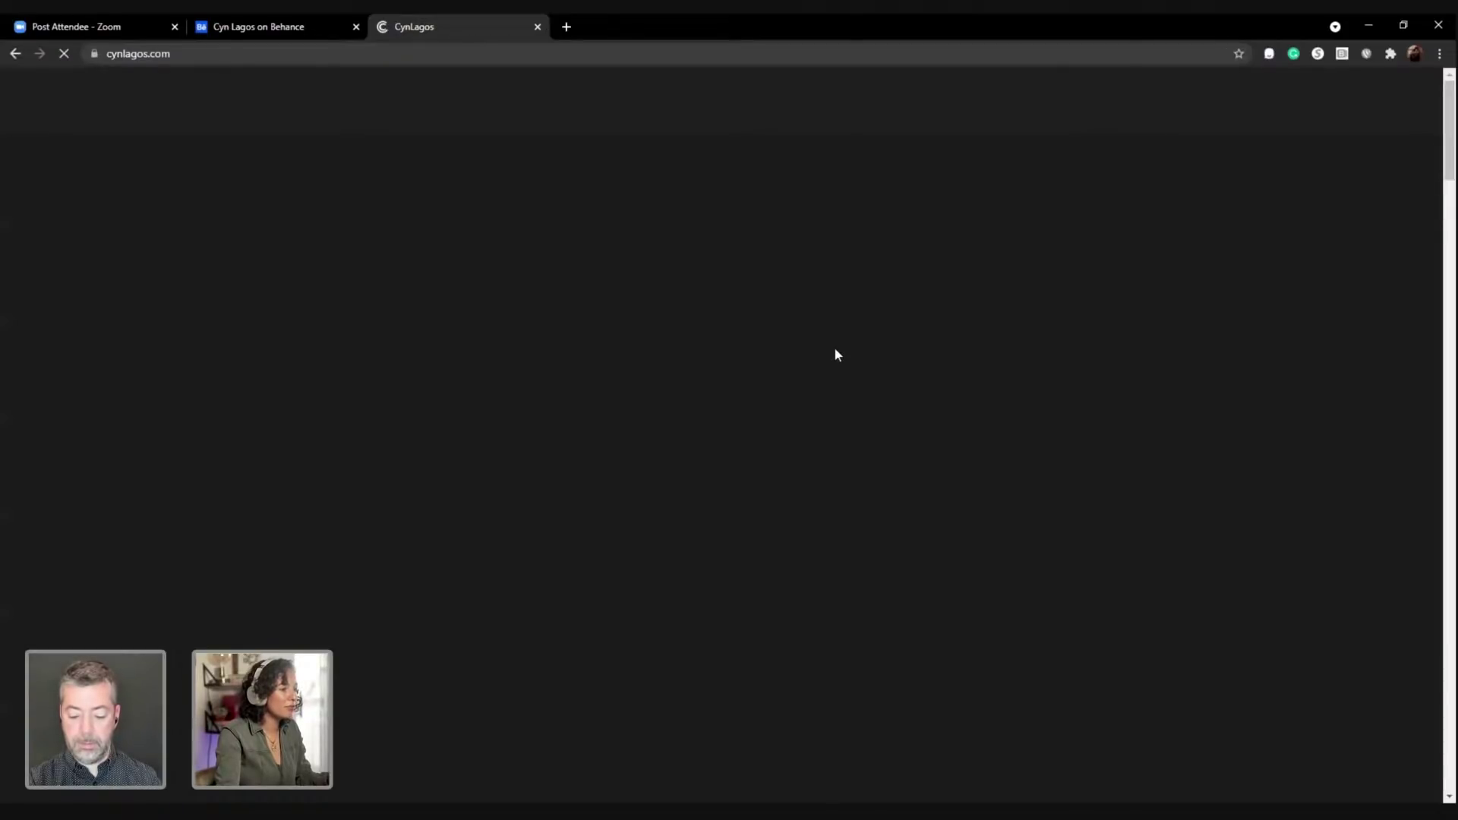
scroll(836, 353, down, 10)
scroll(836, 354, down, 2)
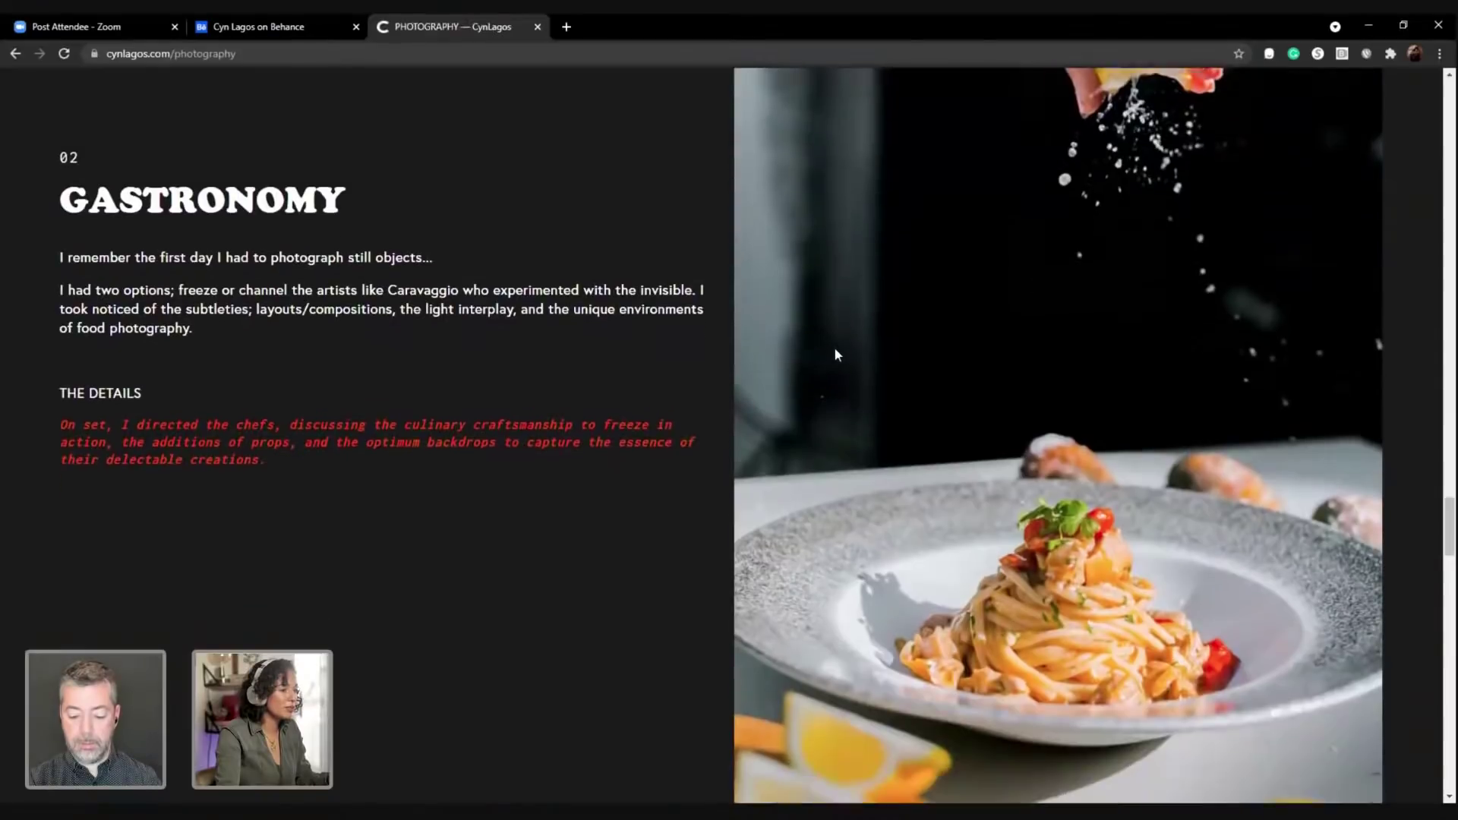
Look through the food and drink photos in the Gastronomy section, examining their colours and contrast
scroll(836, 354, up, 2)
scroll(837, 355, down, 2)
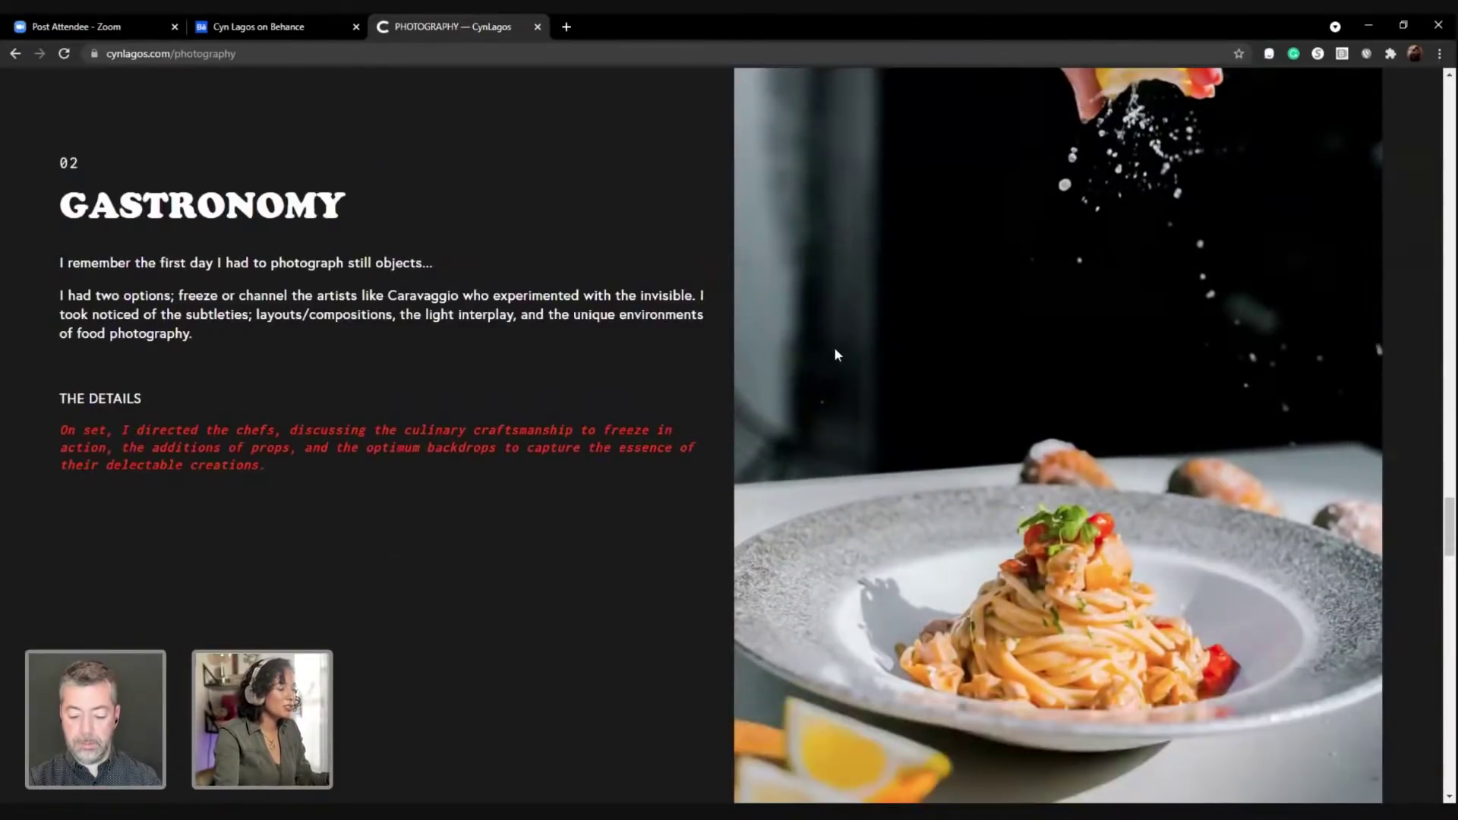
scroll(834, 349, down, 9)
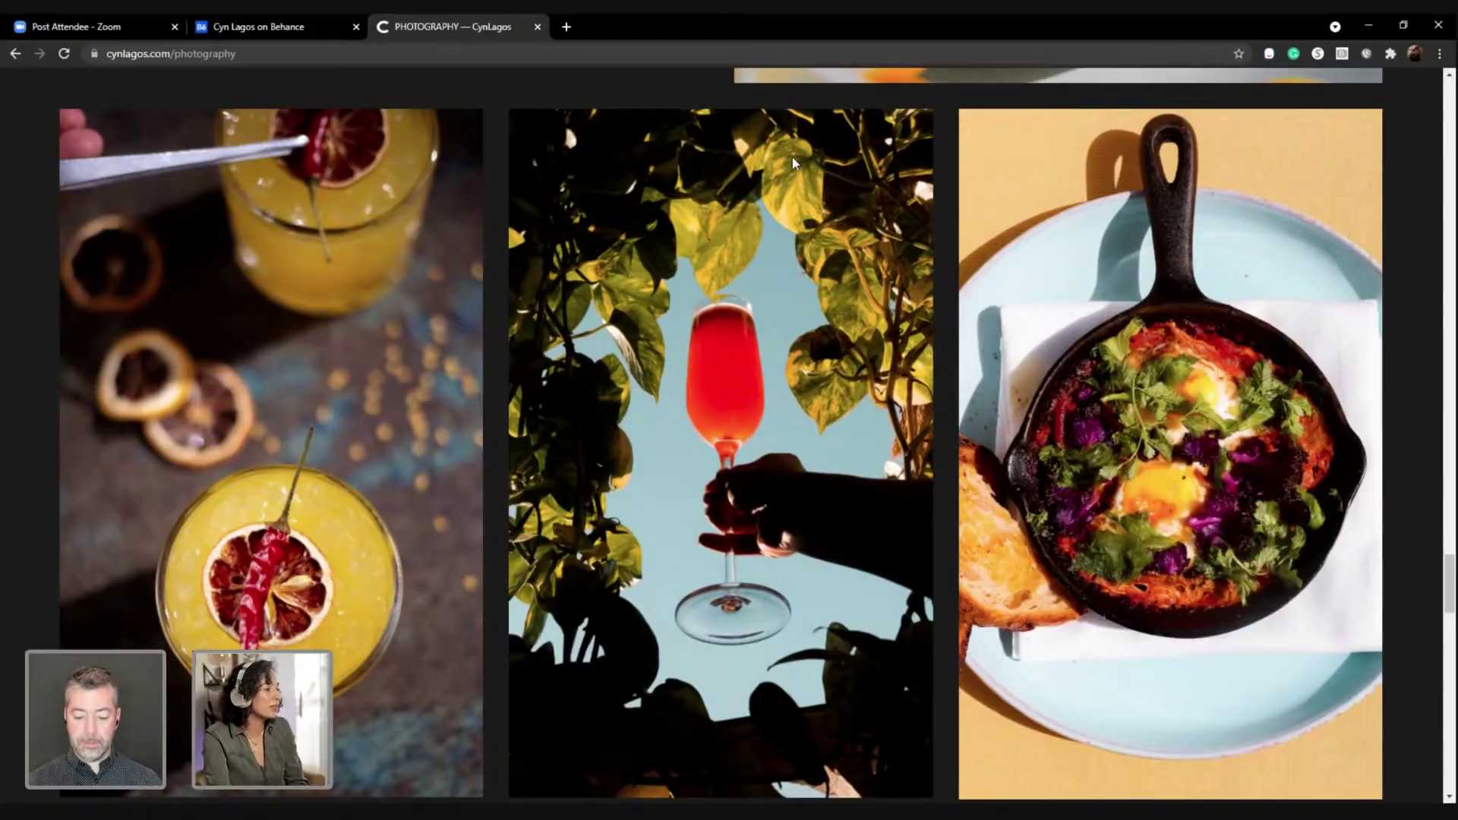
scroll(824, 442, down, 1)
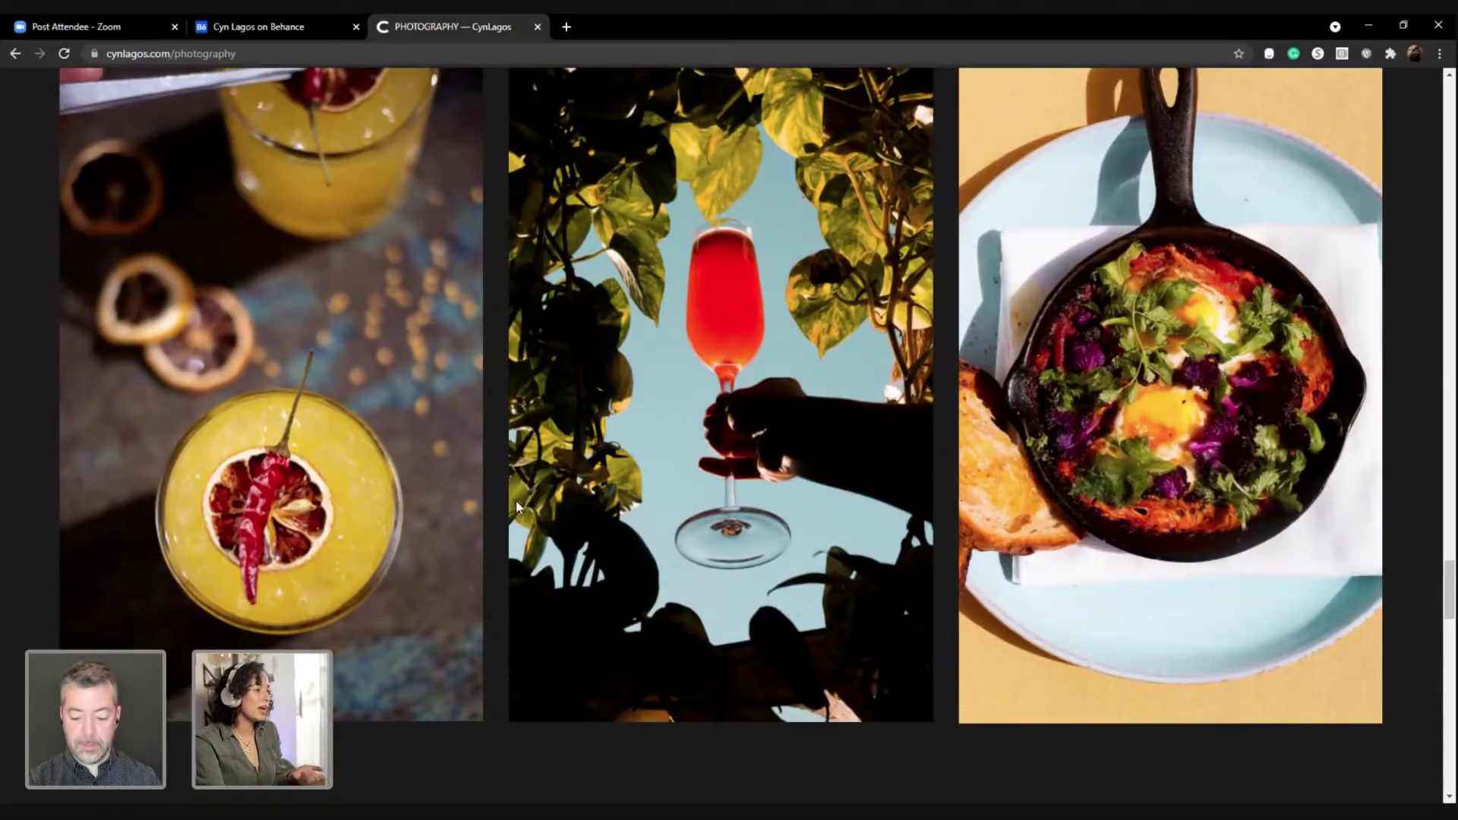
scroll(517, 507, down, 4)
scroll(516, 507, up, 5)
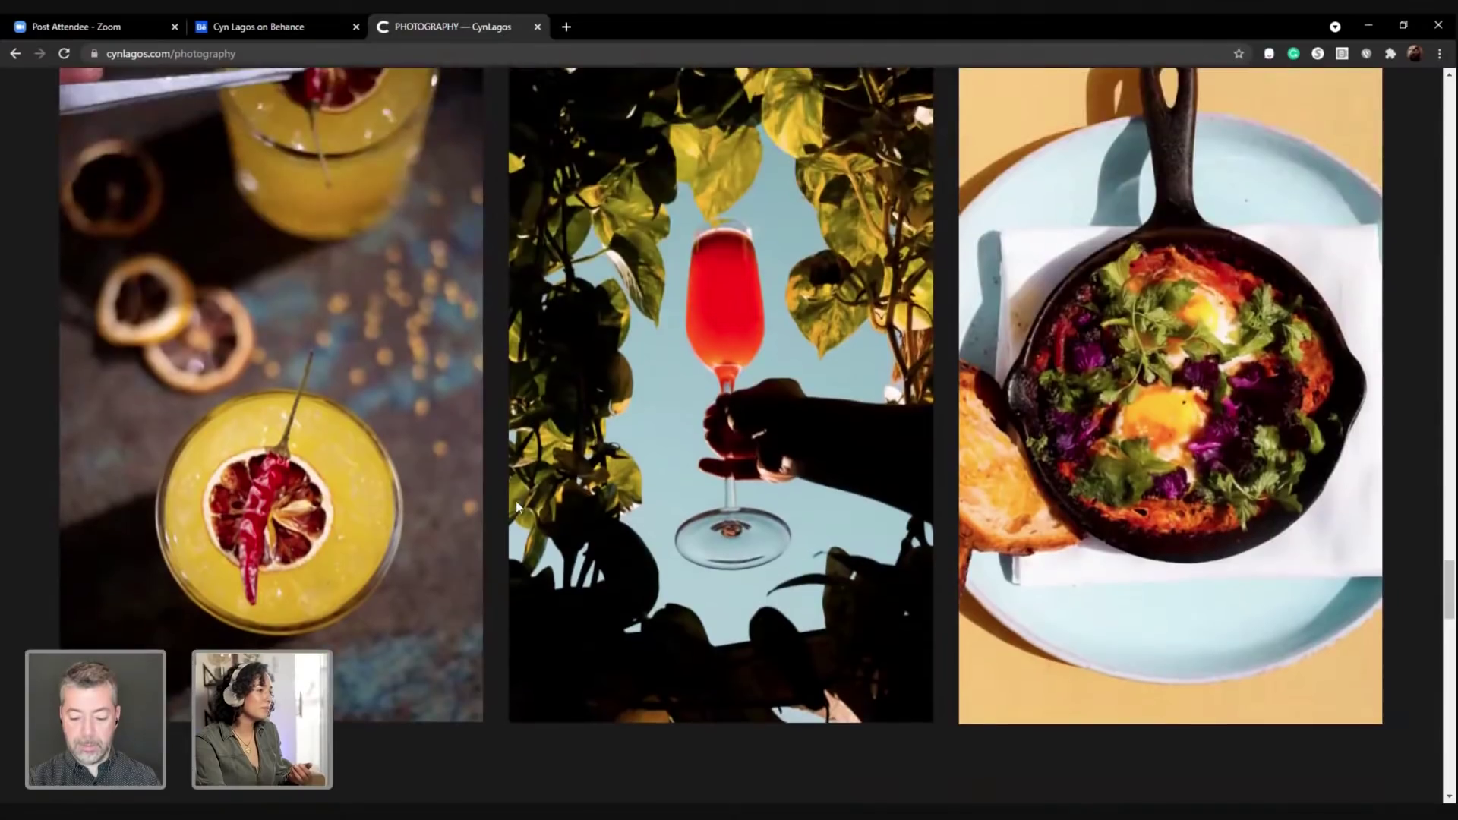
scroll(516, 507, down, 6)
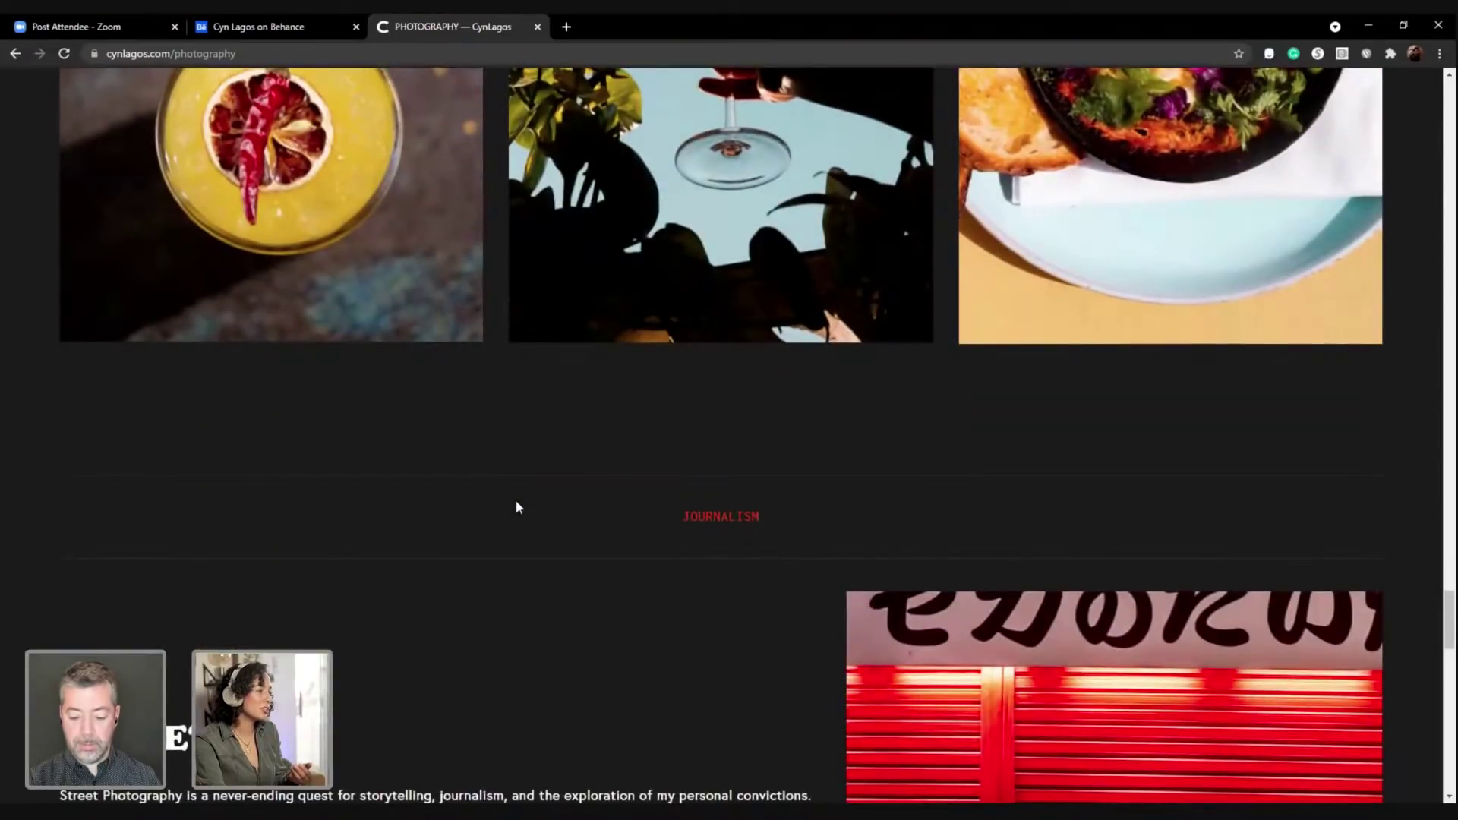
scroll(517, 504, up, 4)
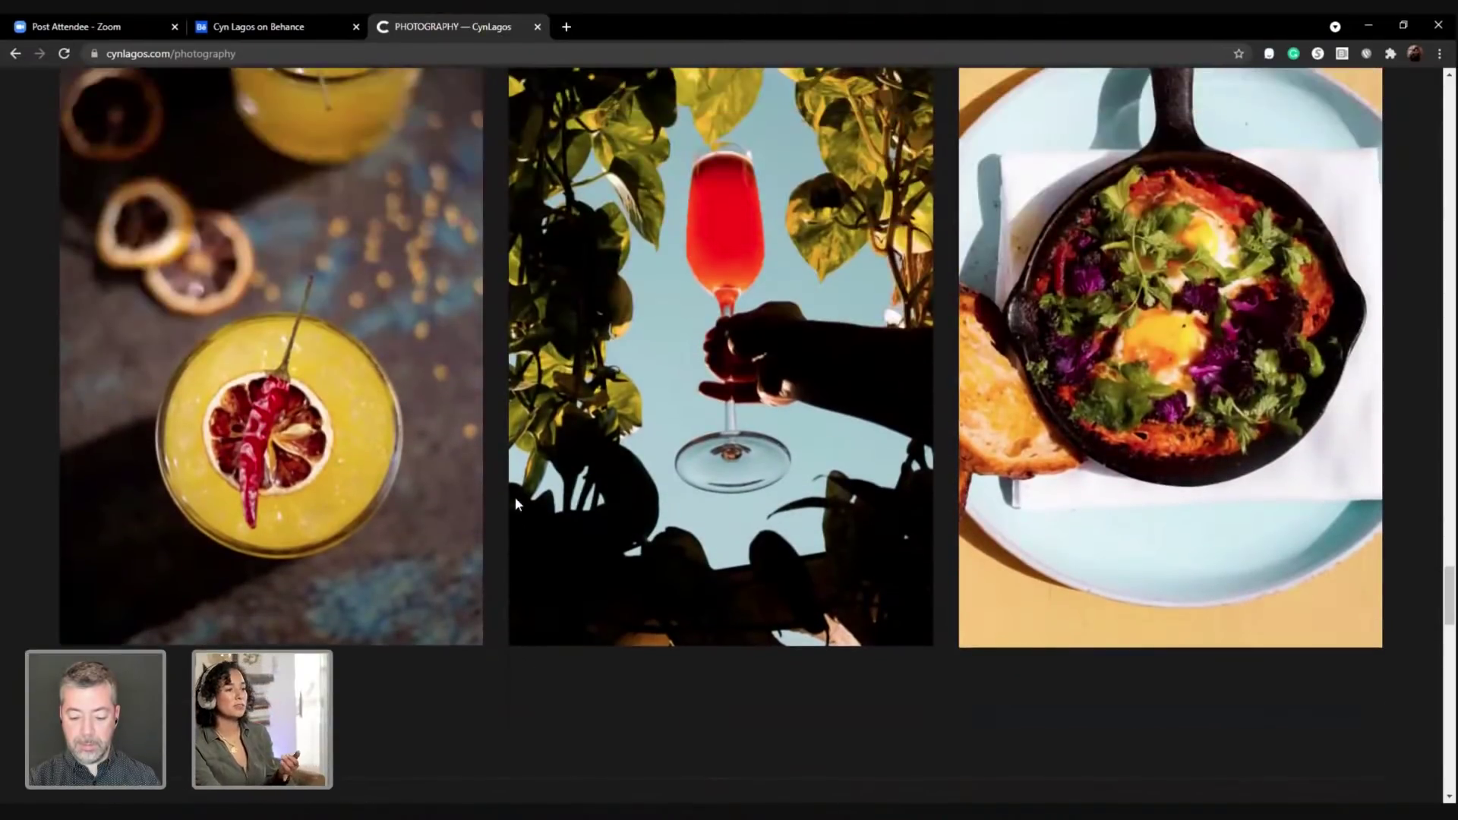
scroll(509, 503, up, 3)
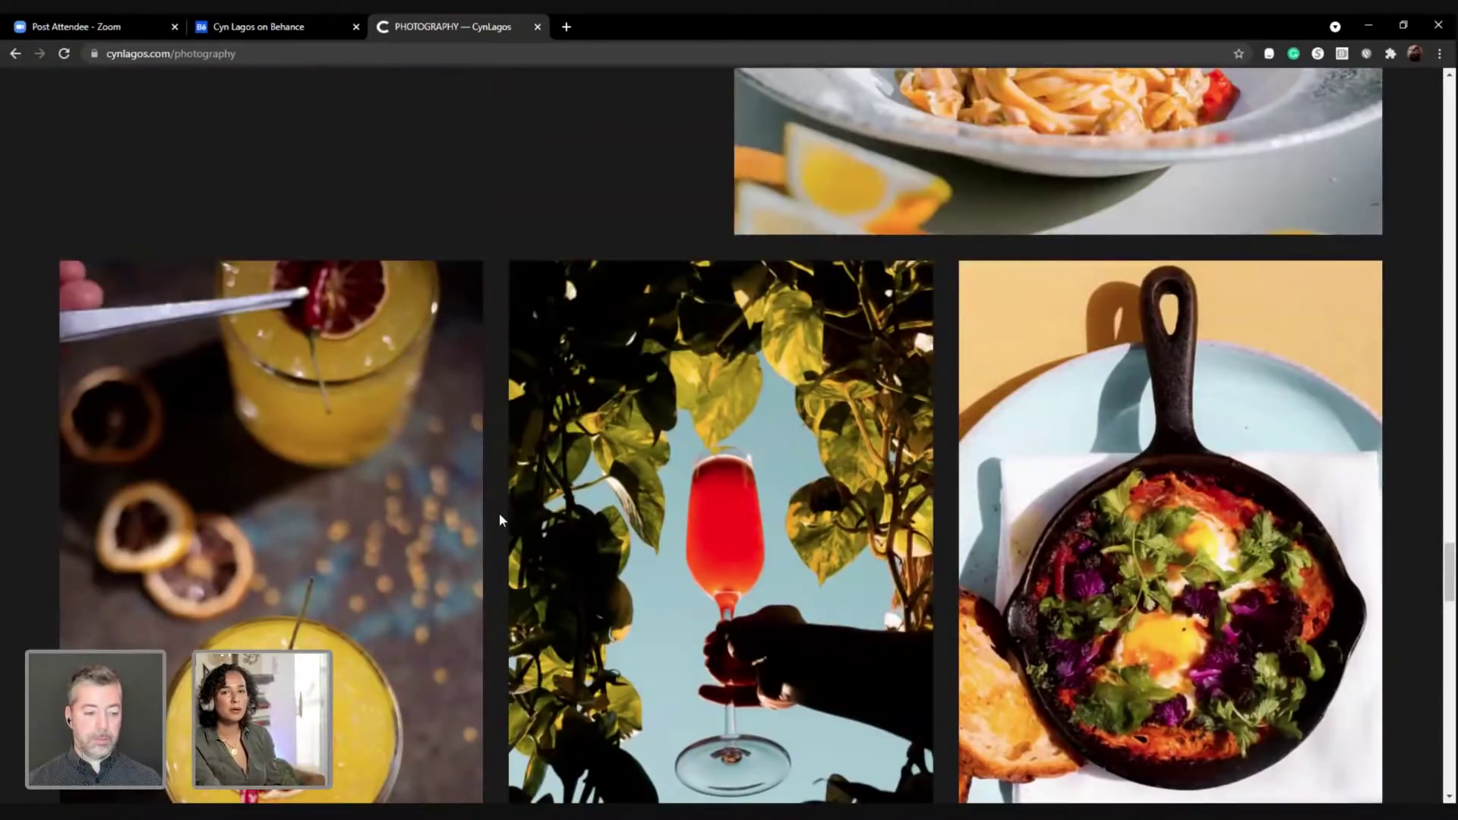
scroll(499, 513, up, 4)
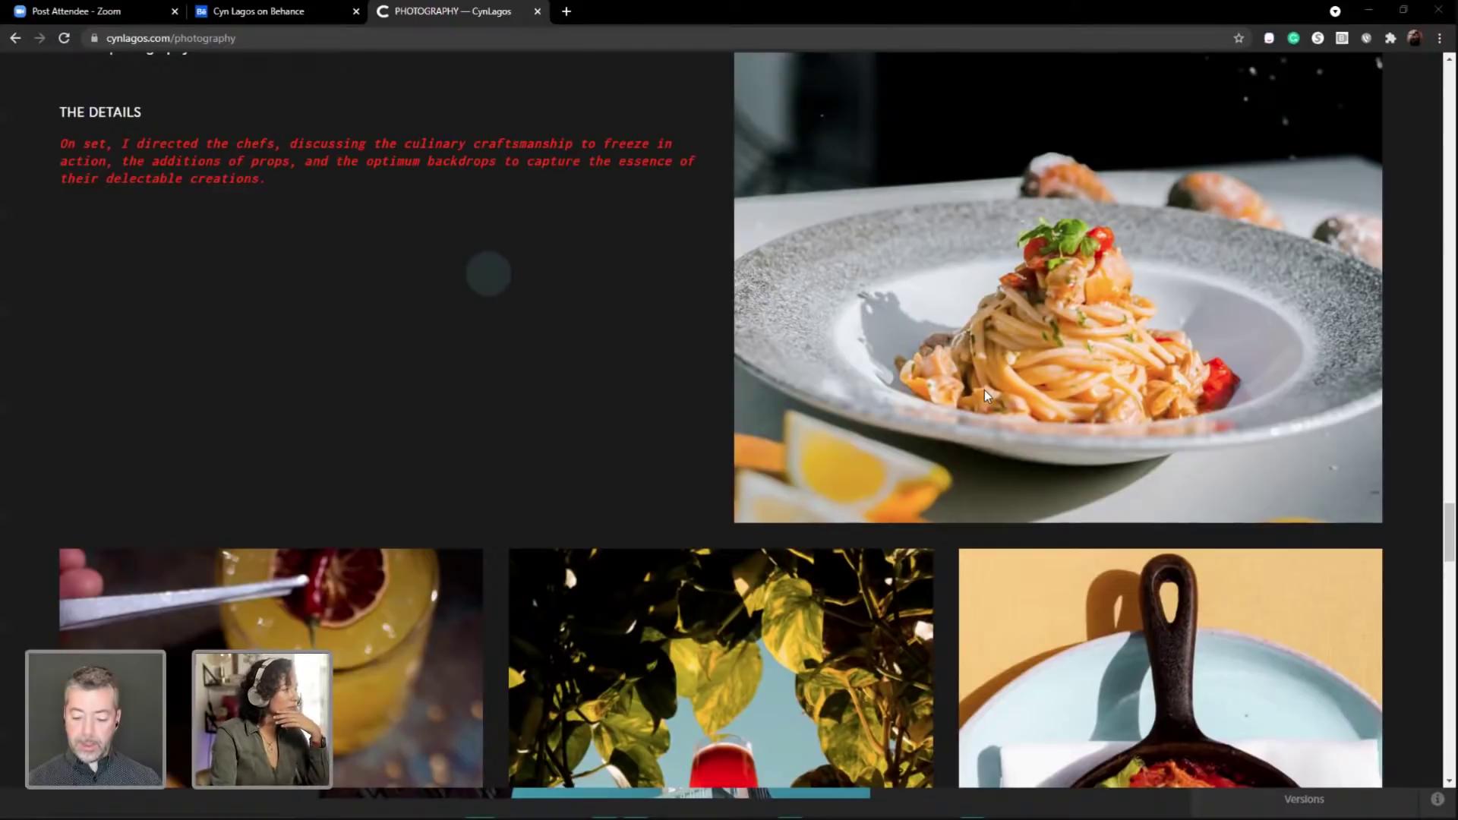
Minimise the browser to return to Lightroom and review the portrait's Light and Color settings
click(1060, 612)
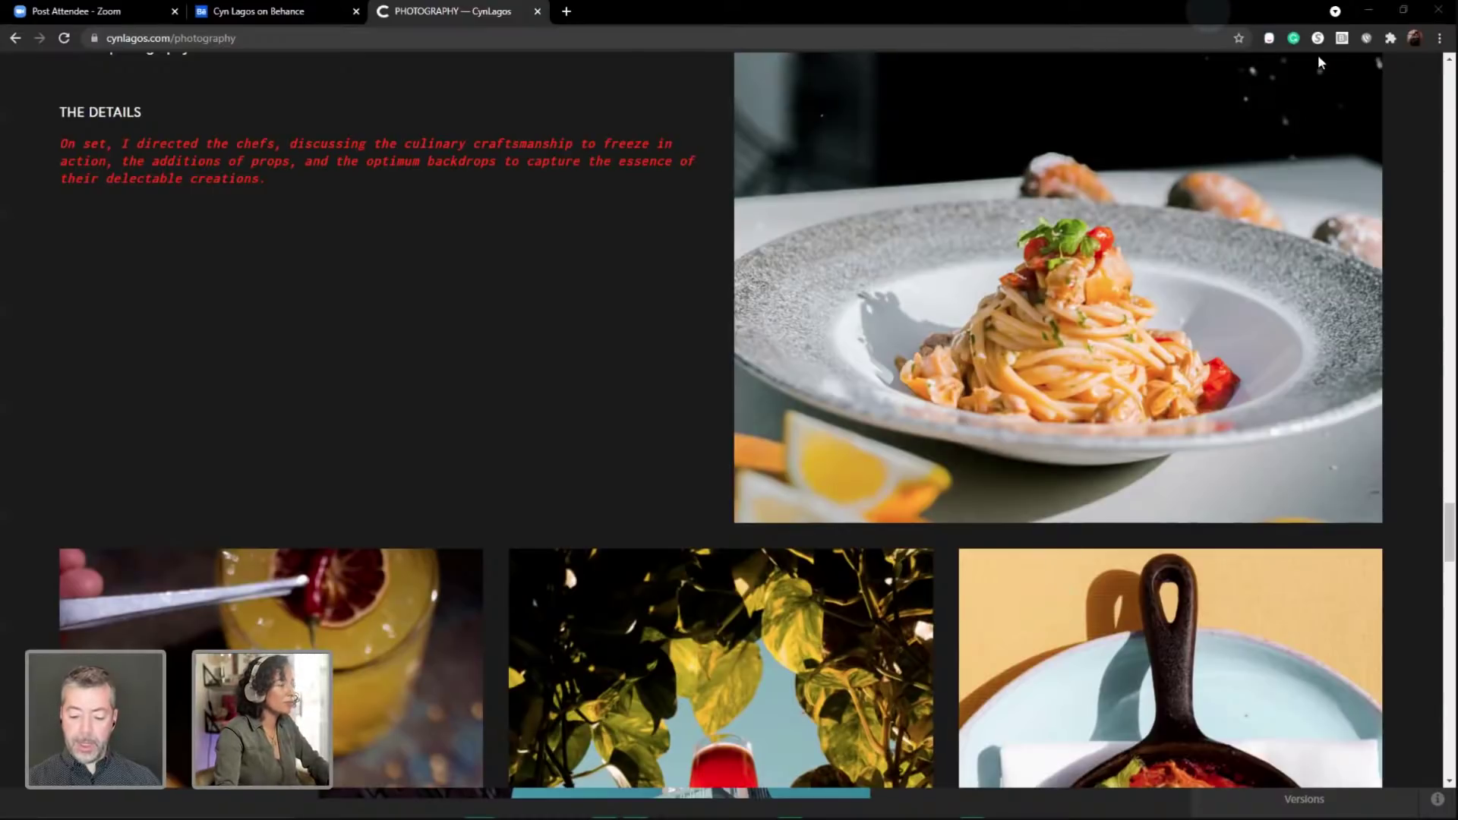
click(1367, 14)
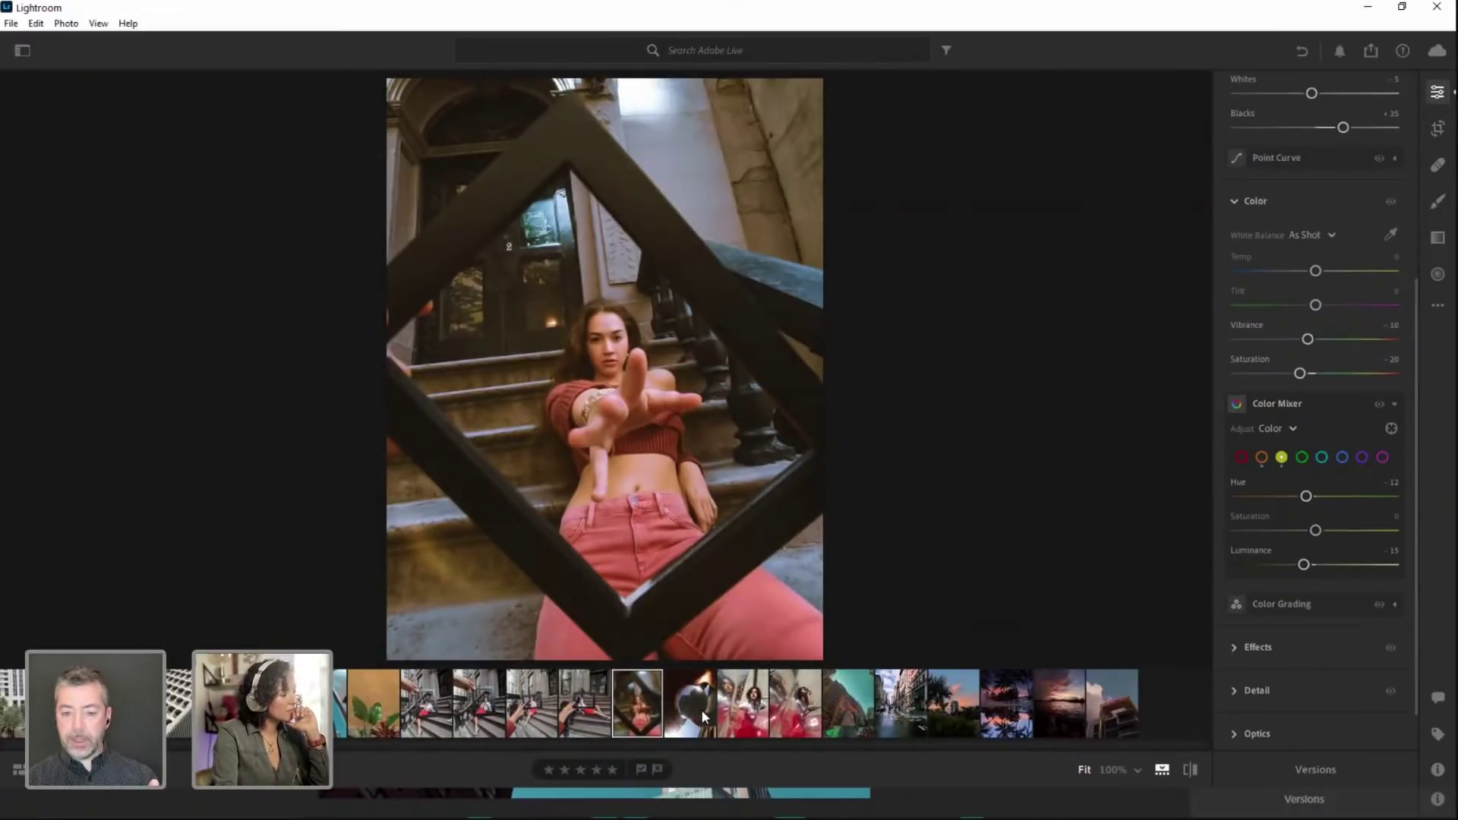
scroll(1364, 437, up, 3)
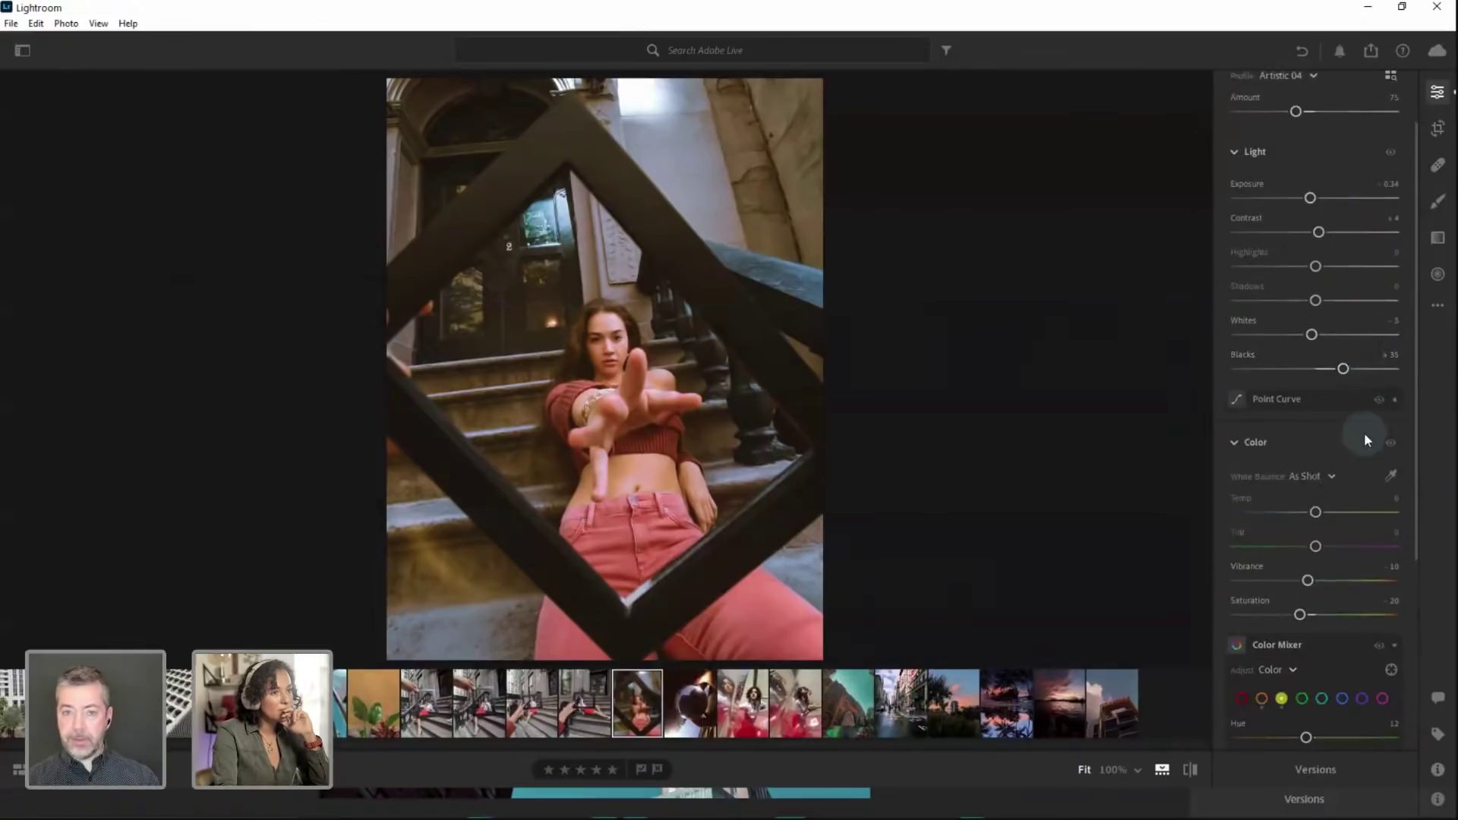
scroll(1364, 439, down, 3)
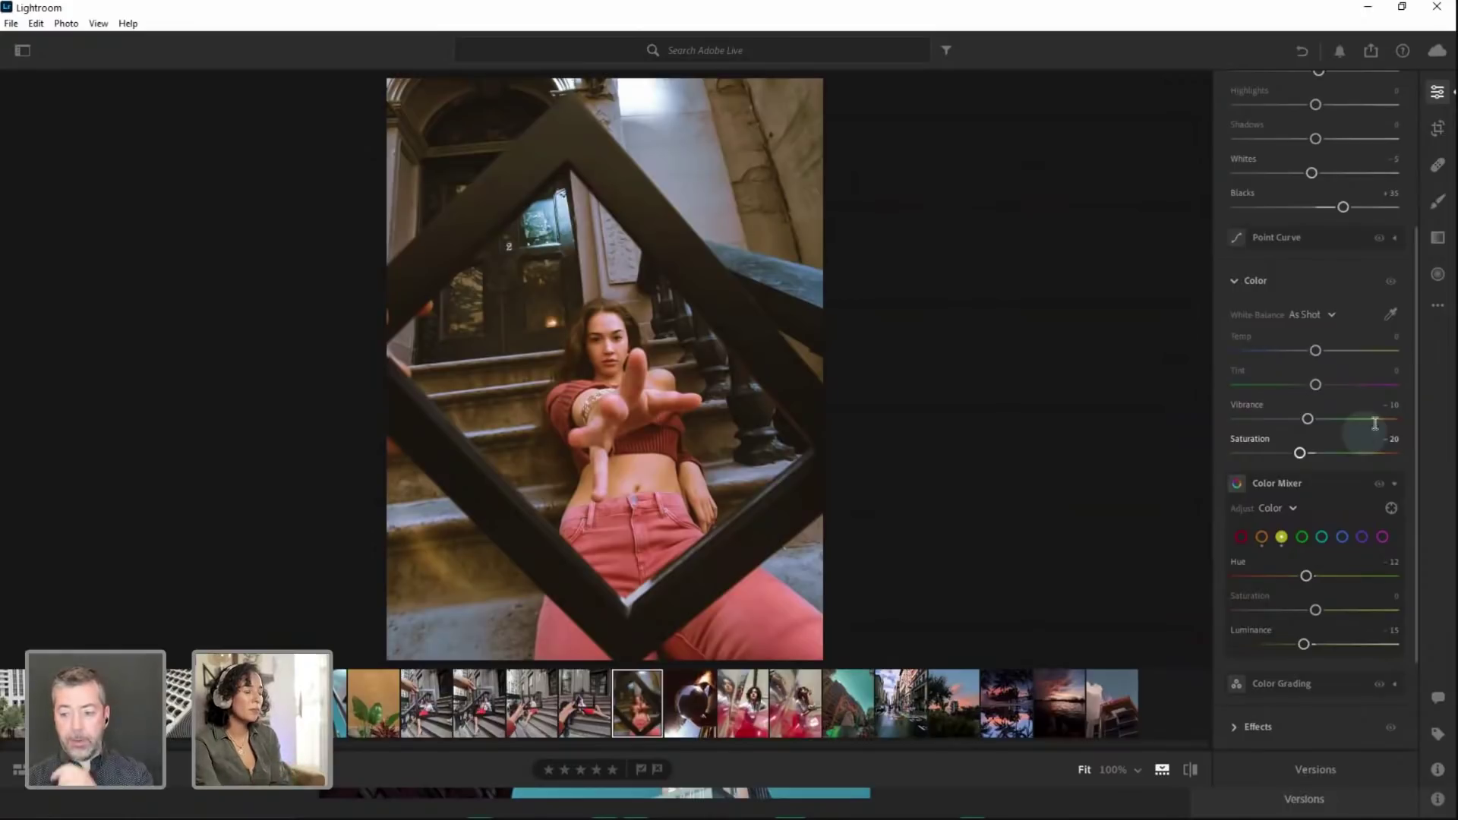
scroll(1382, 297, up, 2)
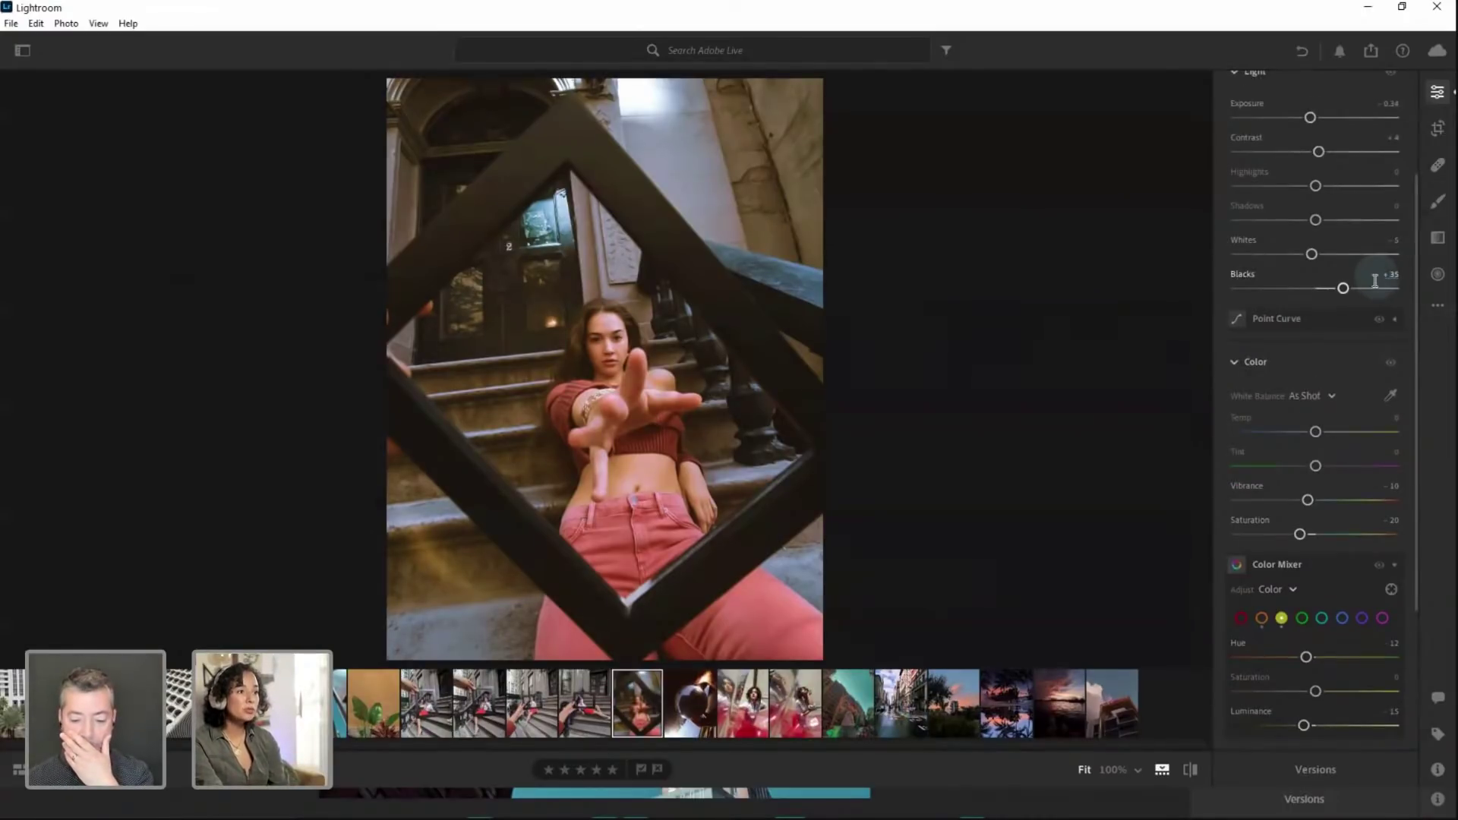
Add another point to the lower section of the blue Point Curve by adjusting directly on the portrait
click(1242, 316)
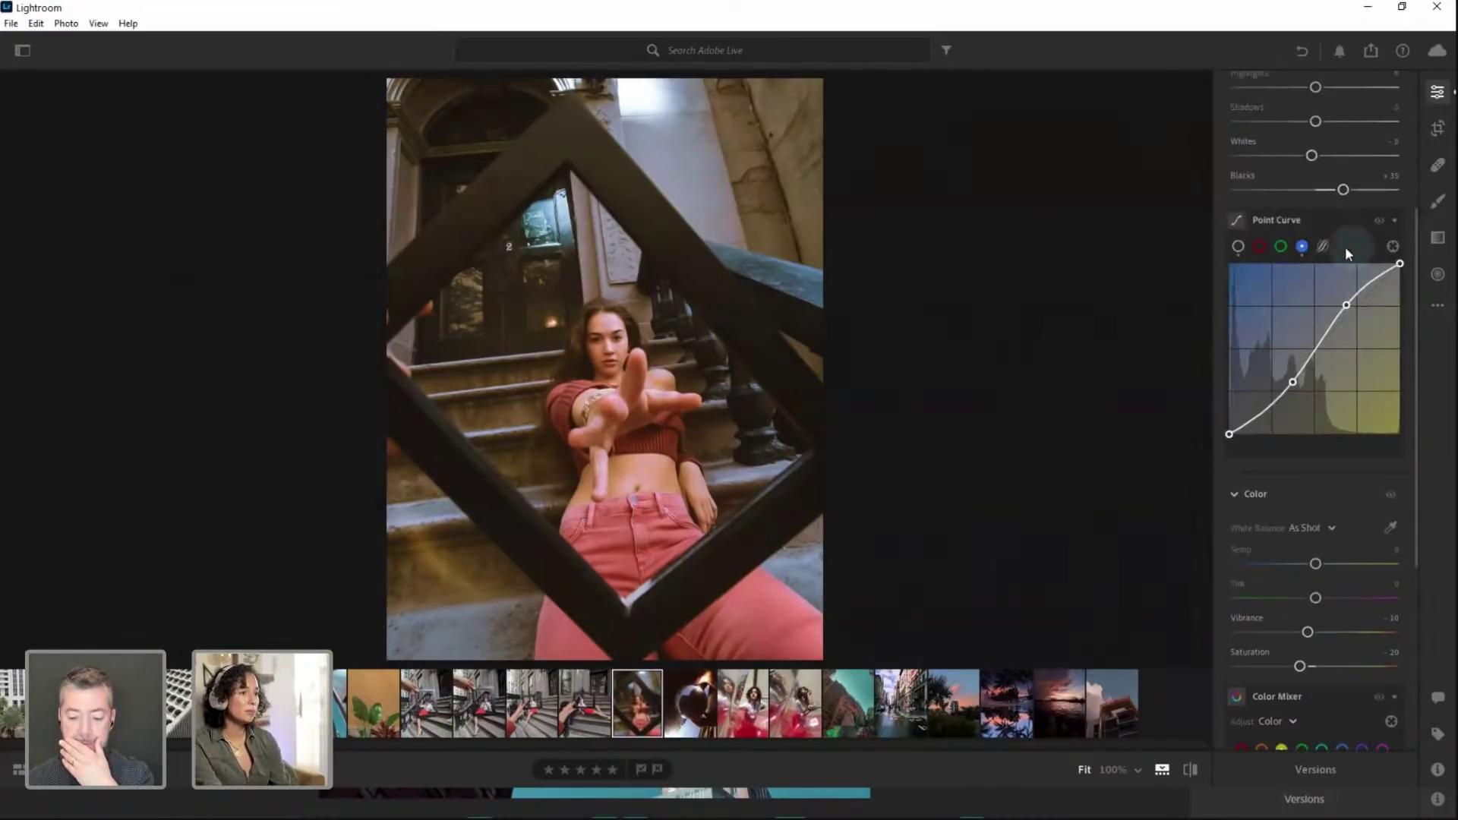
click(1392, 247)
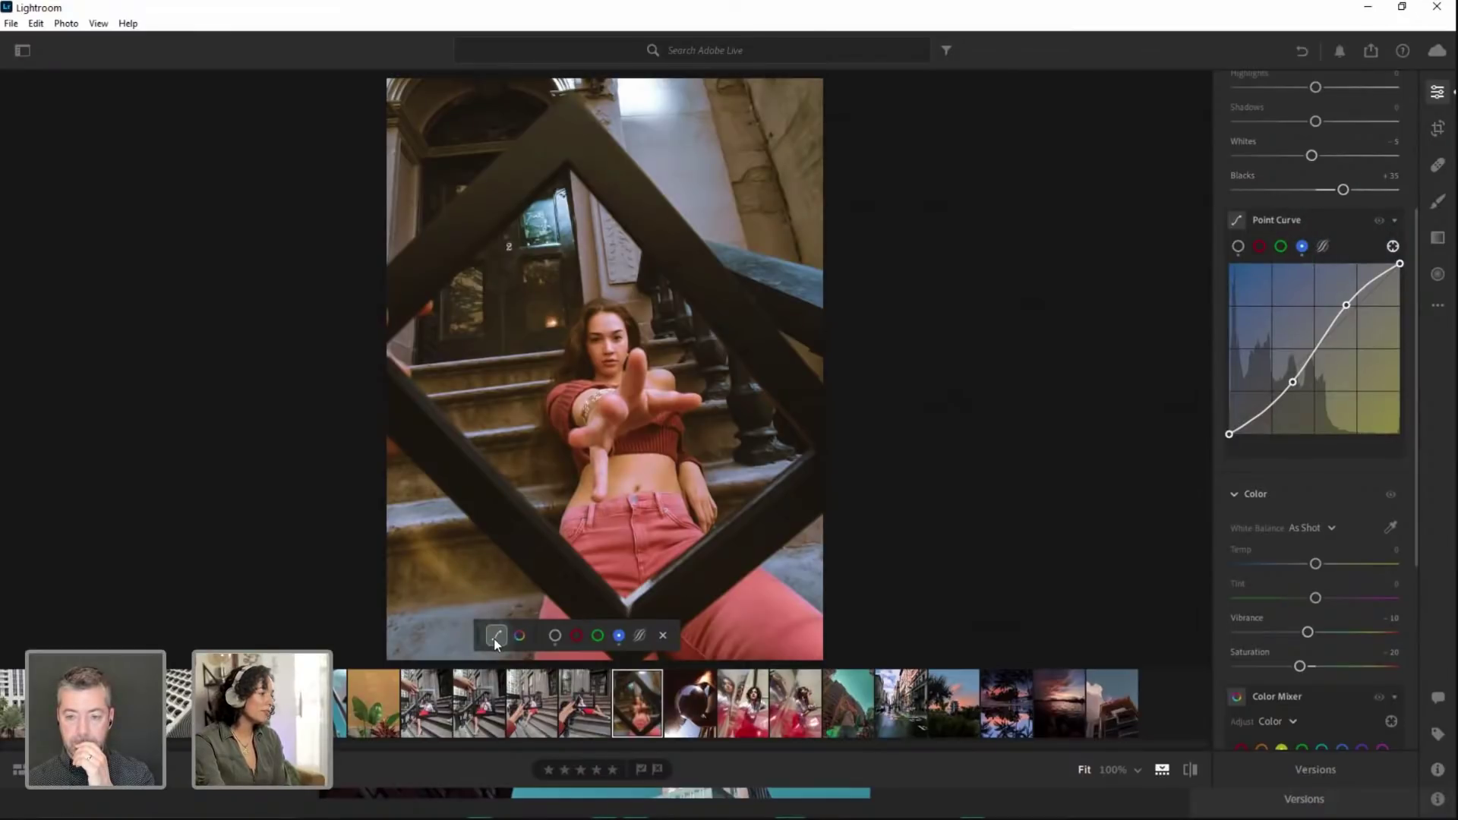
drag(602, 379, 531, 379)
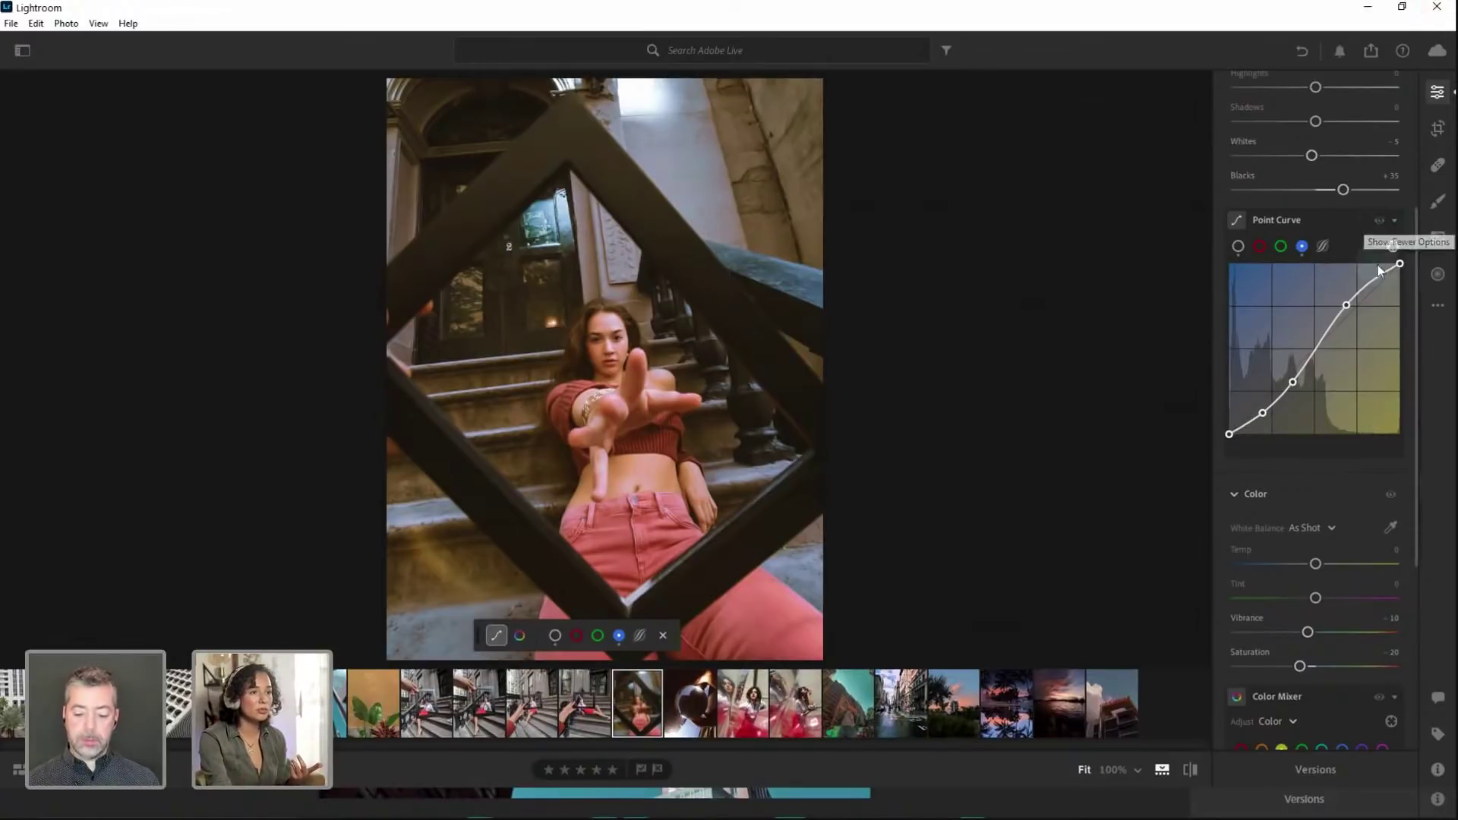
Collapse the Point Curve and the Light and Color groups in the edit settings, leaving the presets closed
scroll(1385, 221, up, 4)
click(1394, 477)
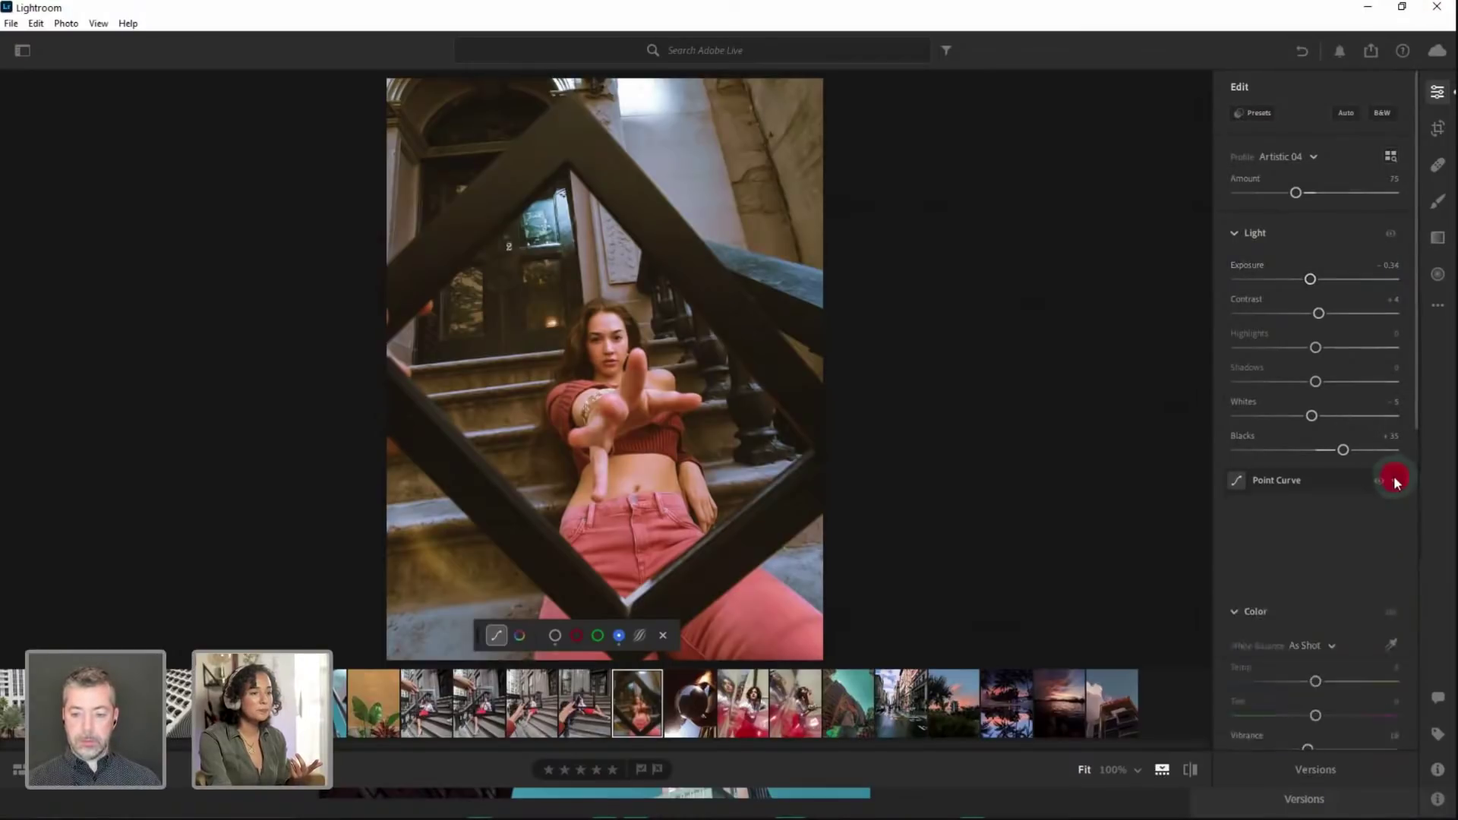
scroll(1334, 590, down, 2)
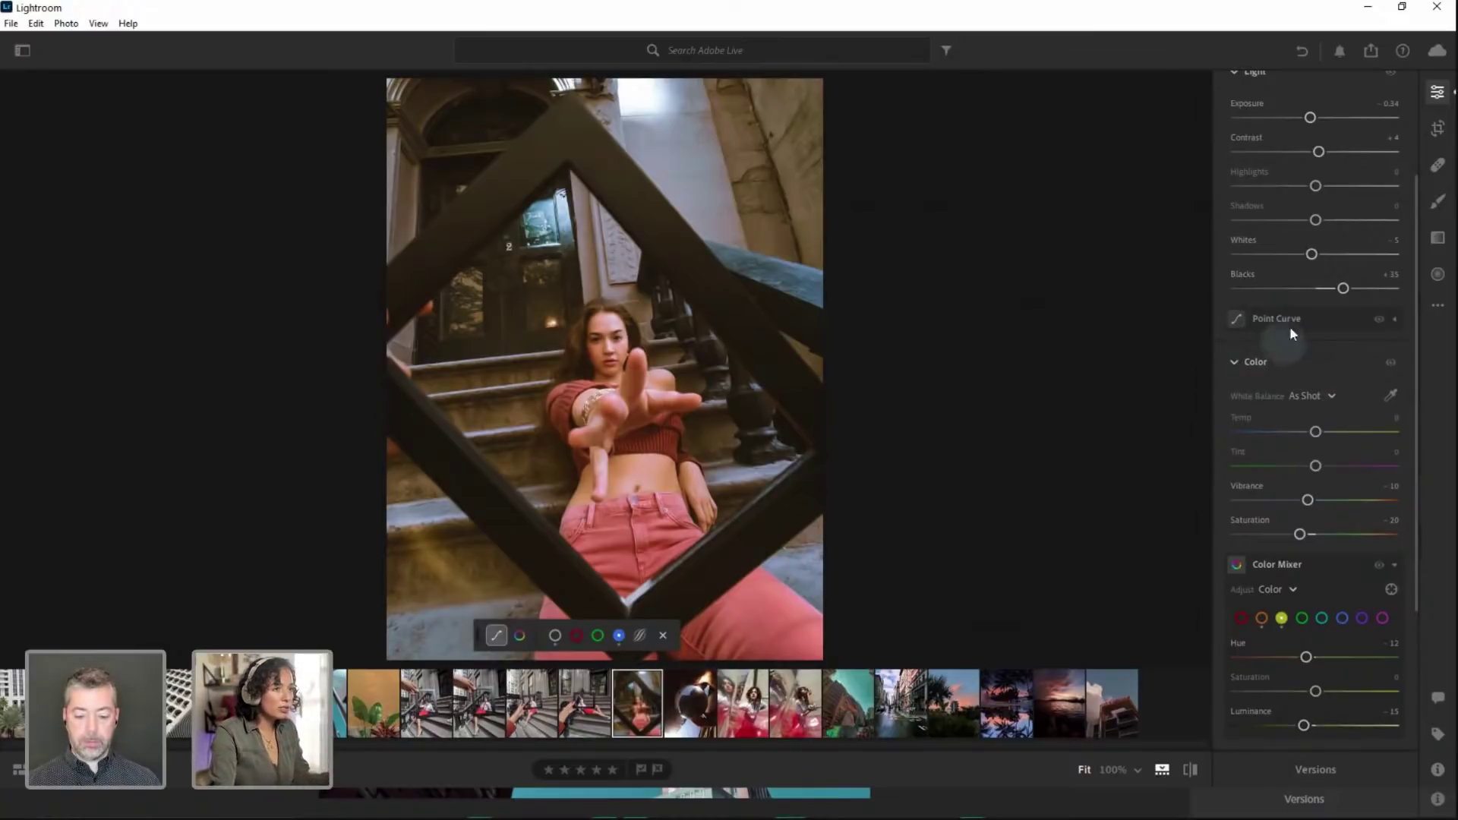
scroll(1238, 188, up, 3)
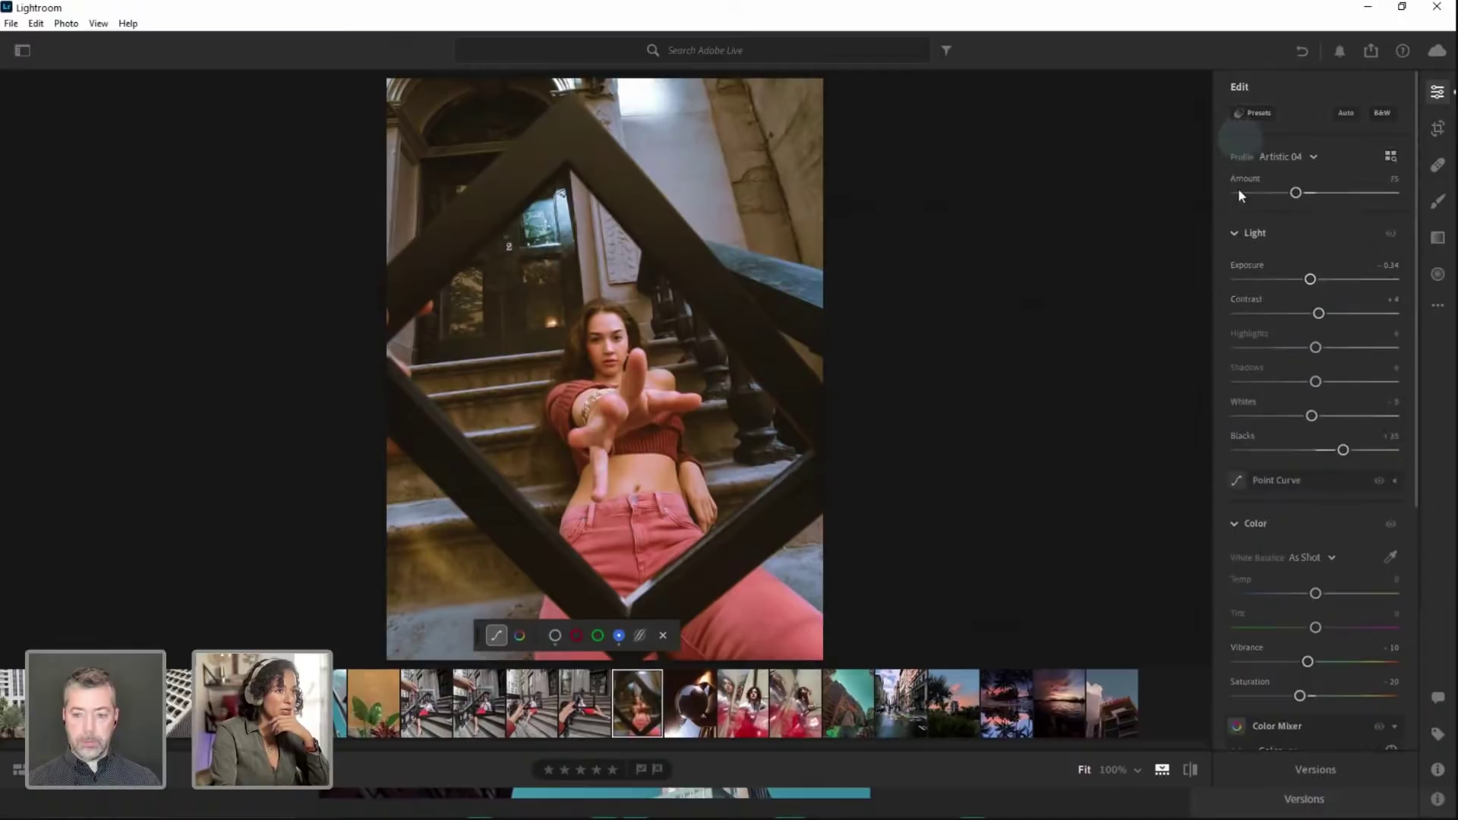
click(1238, 234)
click(1235, 275)
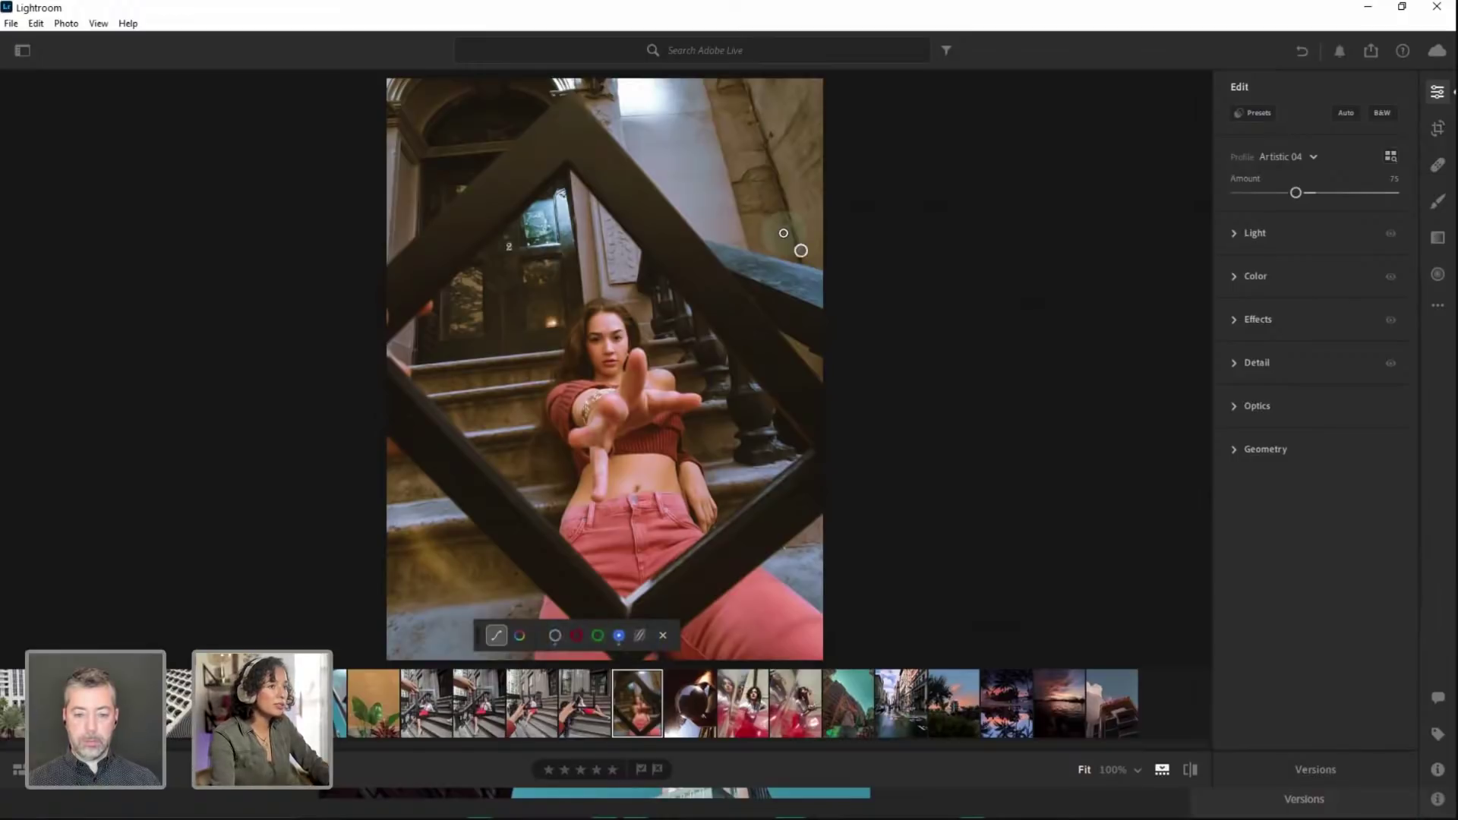
click(1241, 119)
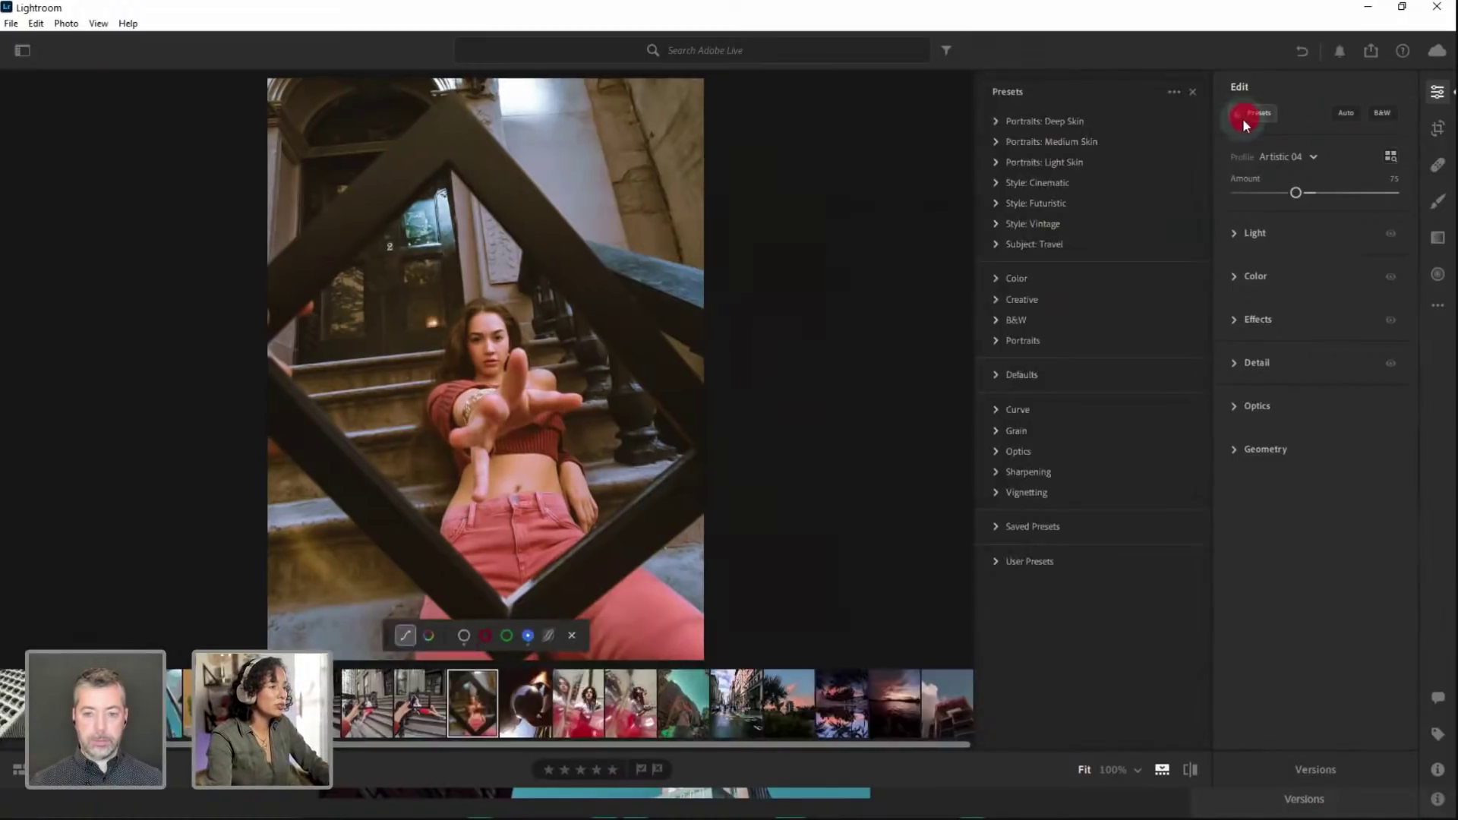
click(1245, 114)
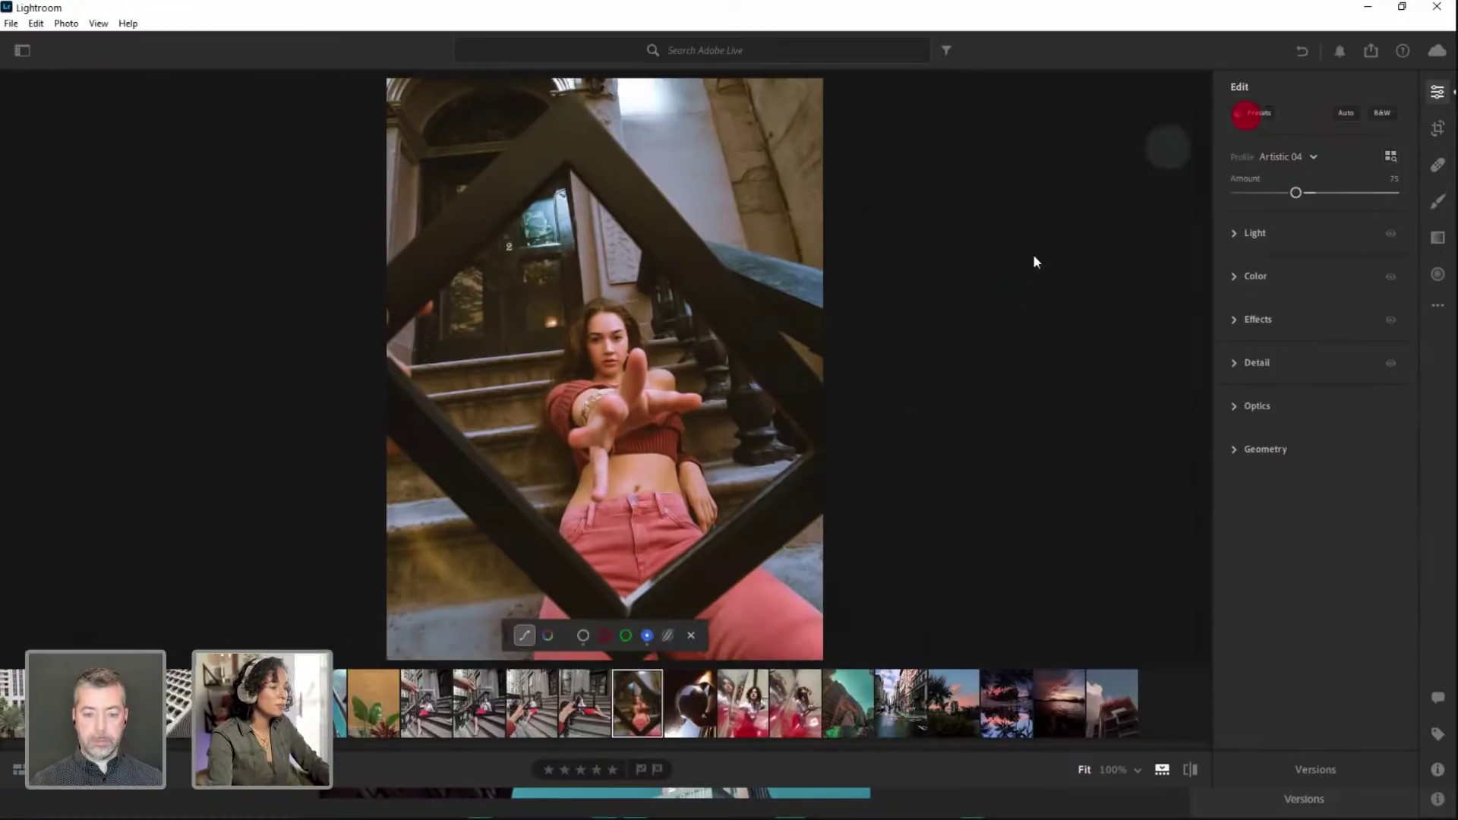
Copy the portrait's edit settings and paste them onto the adjacent photo of the woman in the red skirt
key(ctrl+c)
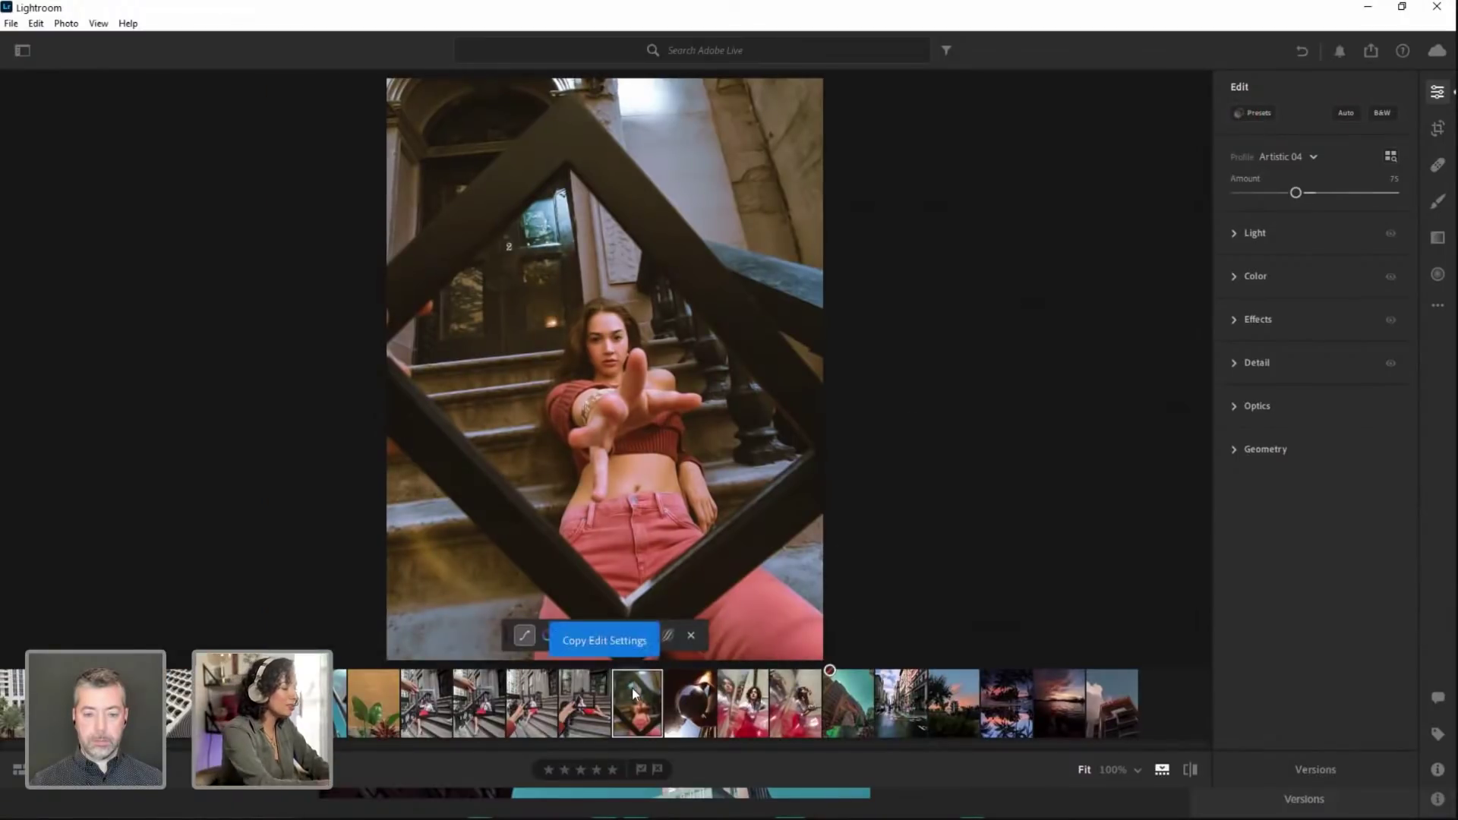
click(597, 698)
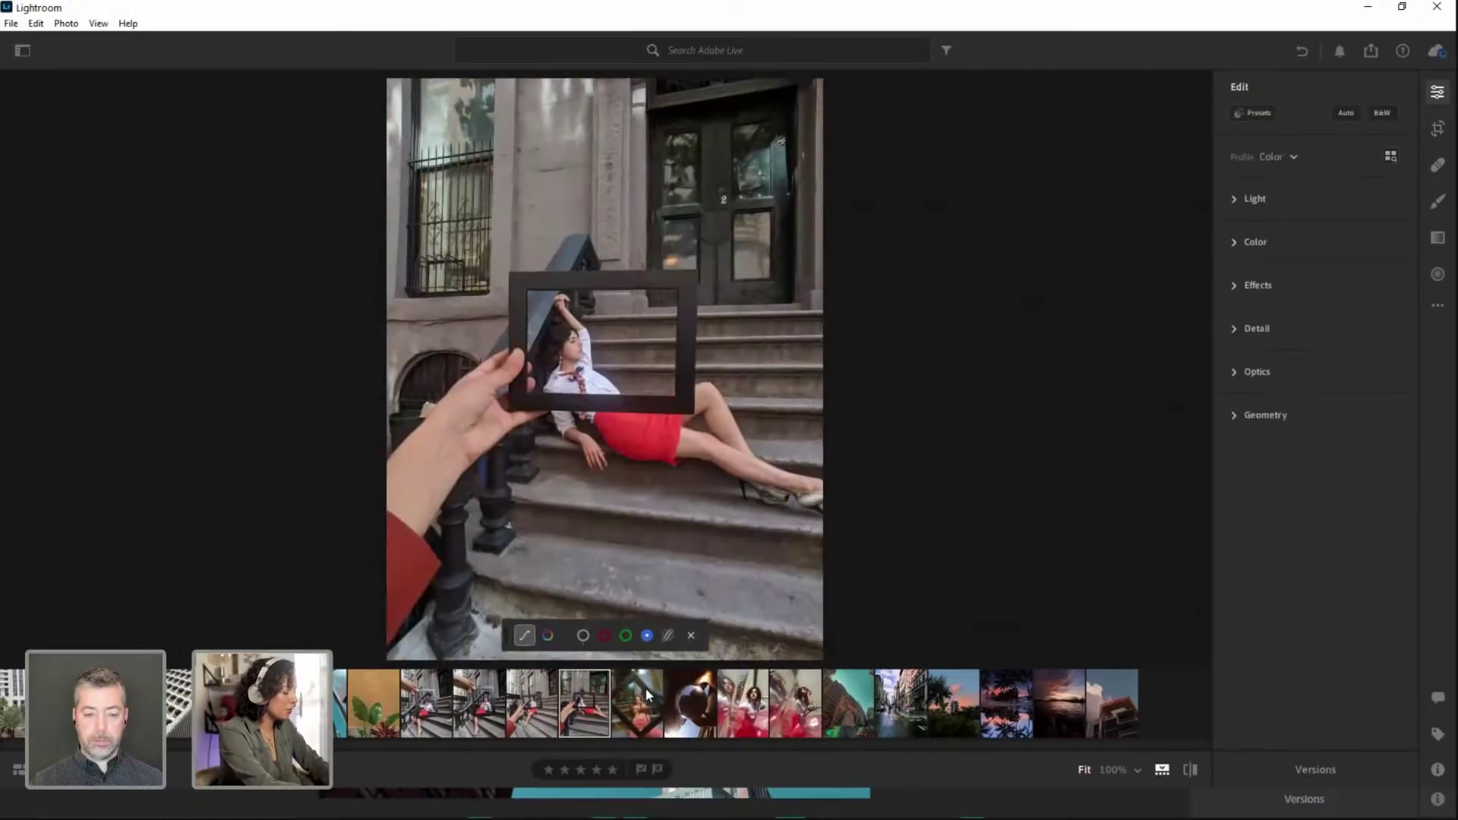
key(ctrl+v)
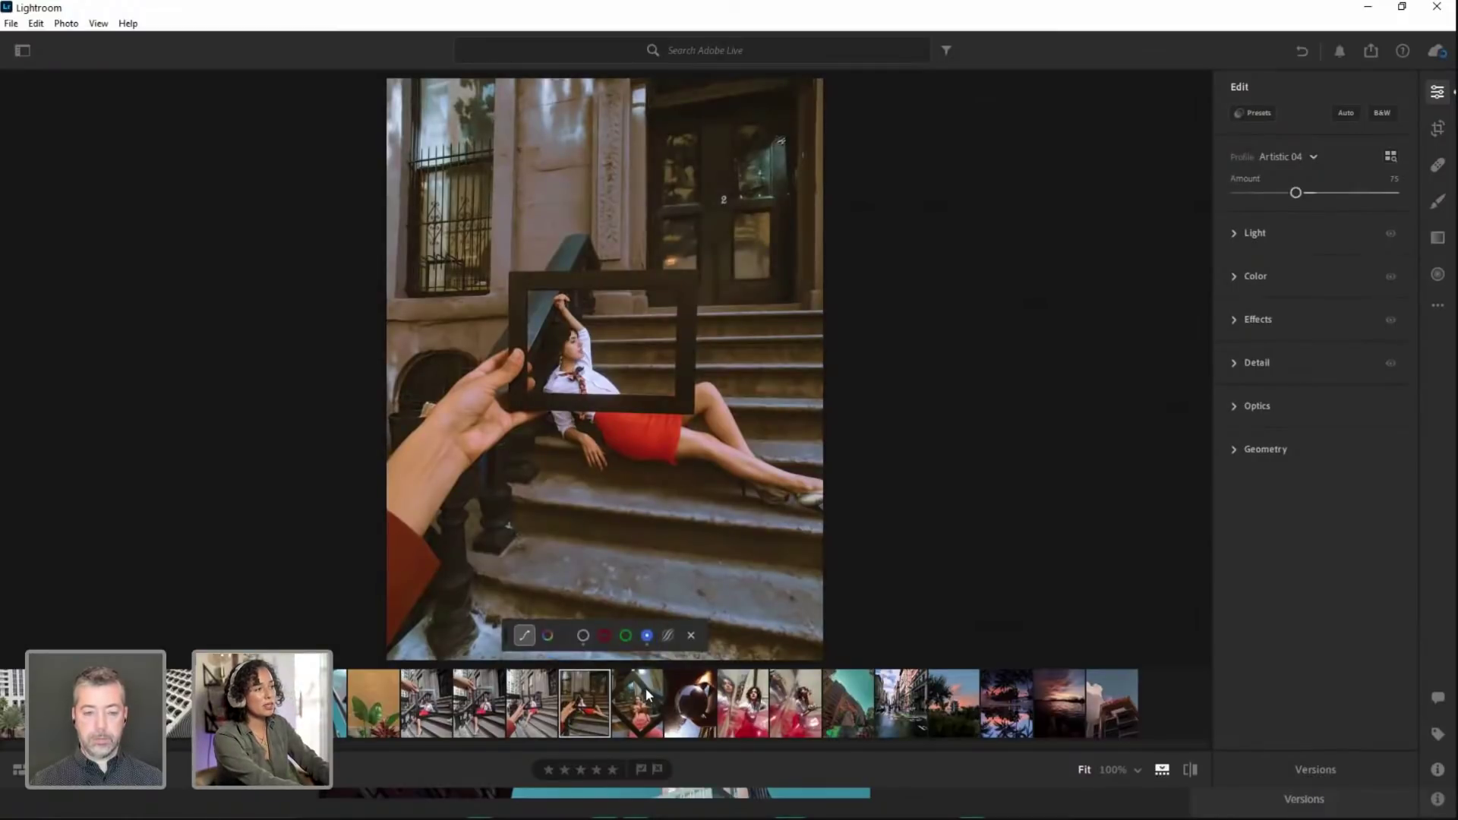
Compare the red-skirt photo with its original and paste the copied edit settings onto the dusk photo of the building
key(backslash)
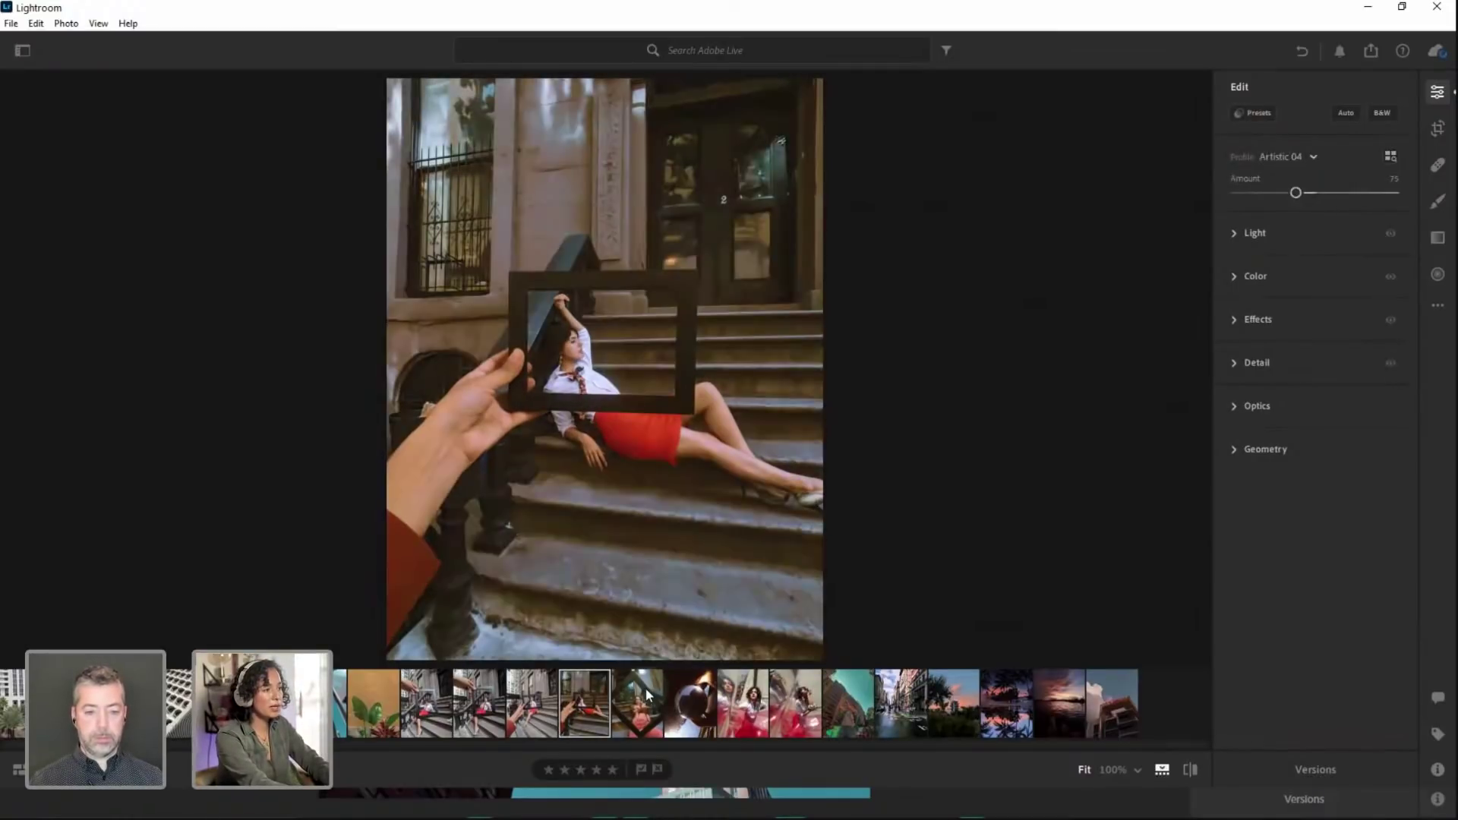
key(backslash)
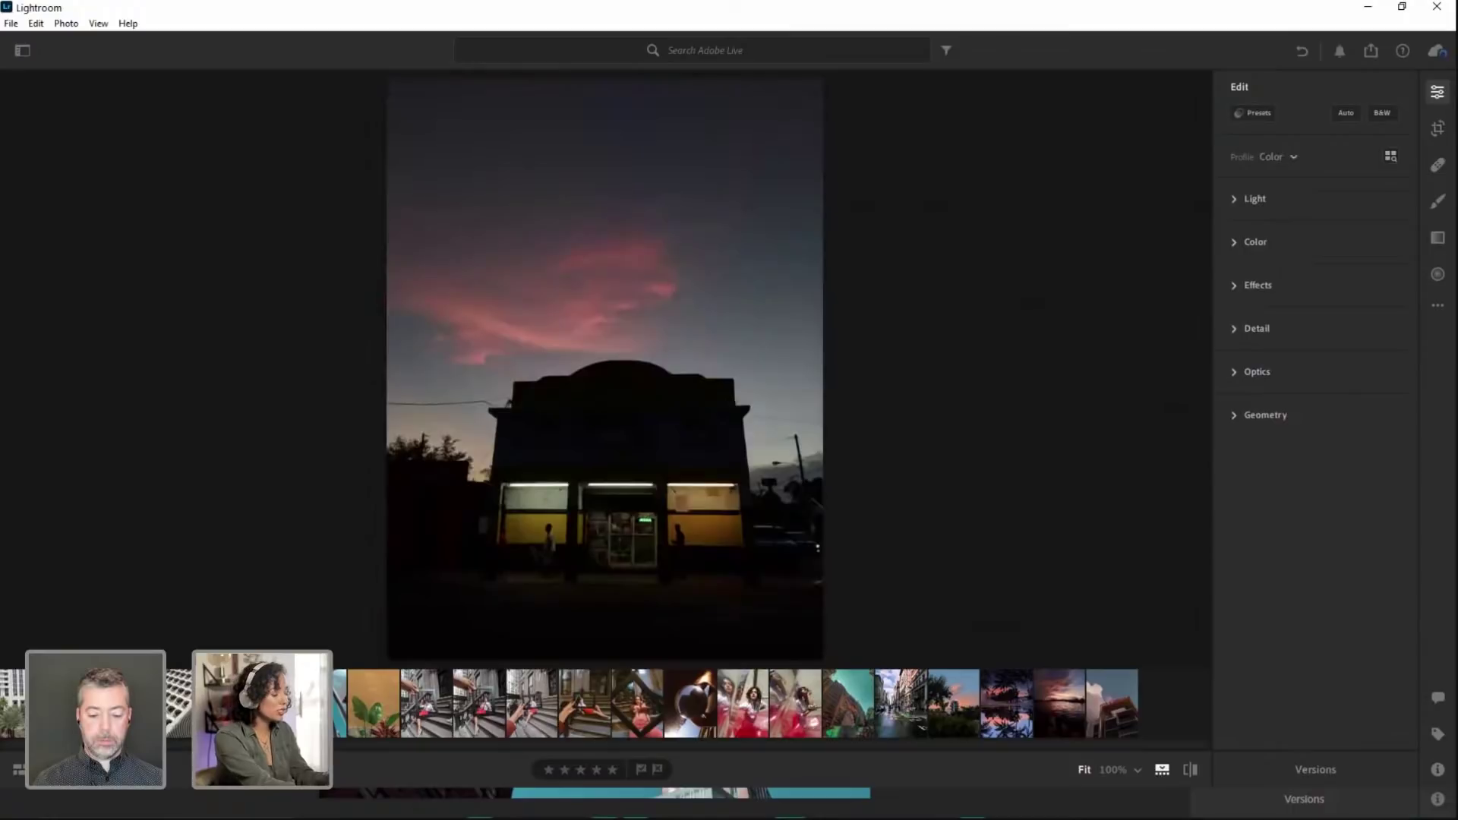
key(ctrl+v)
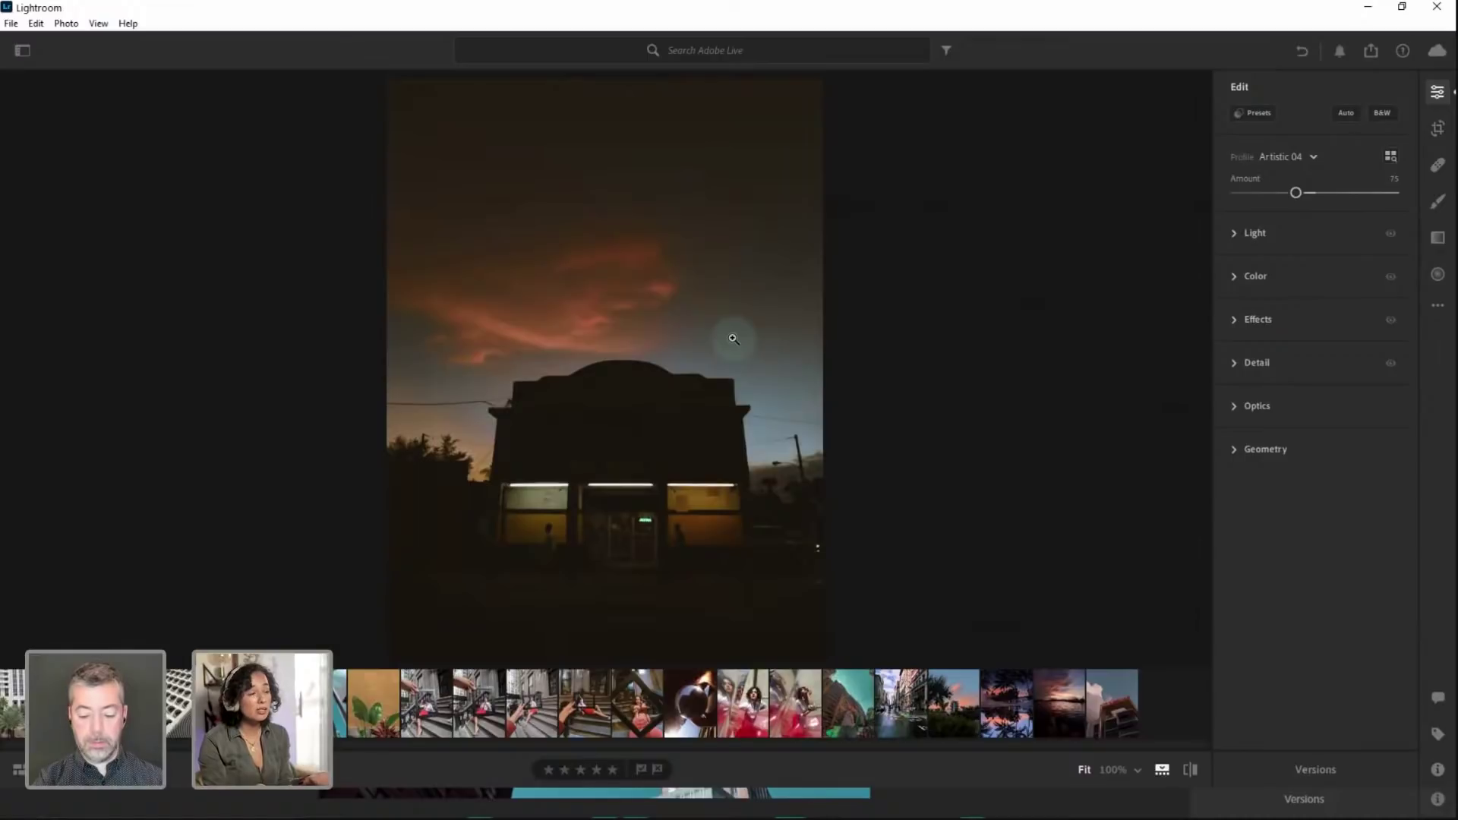
View the unedited photos on the steps, return to the portrait with the tilted frame and open the presets
click(645, 702)
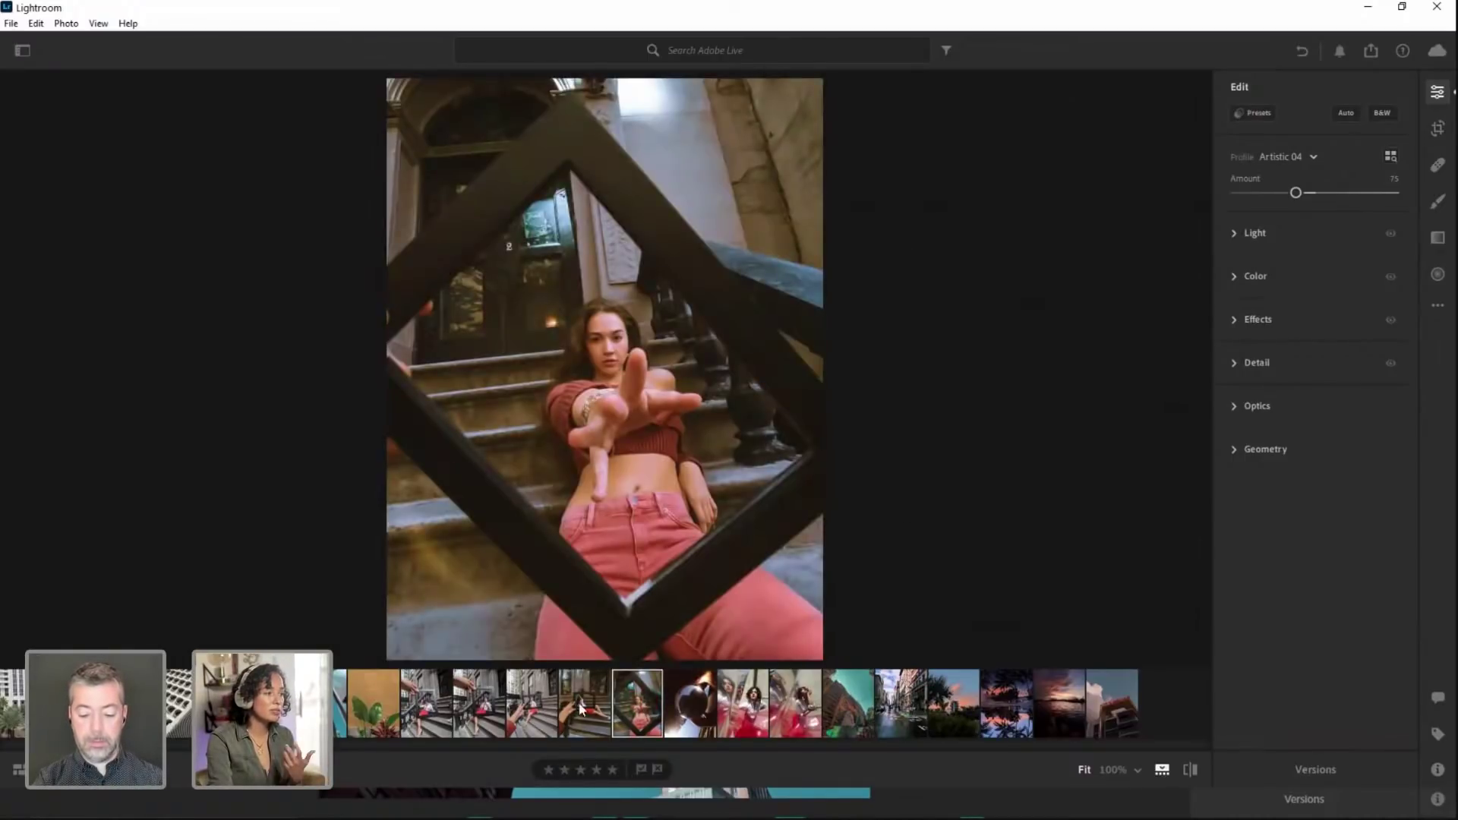
click(533, 707)
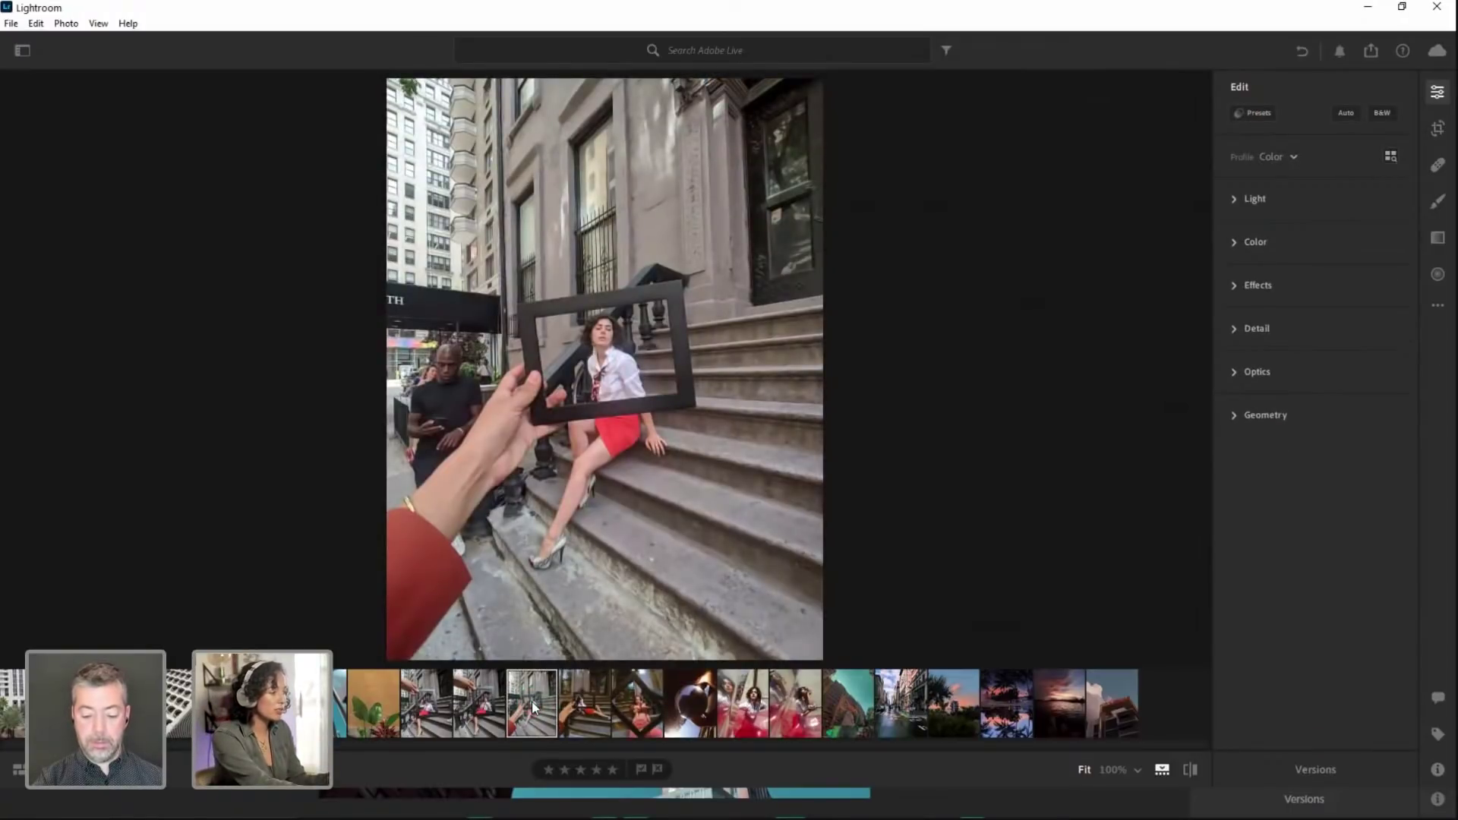
click(430, 712)
click(631, 700)
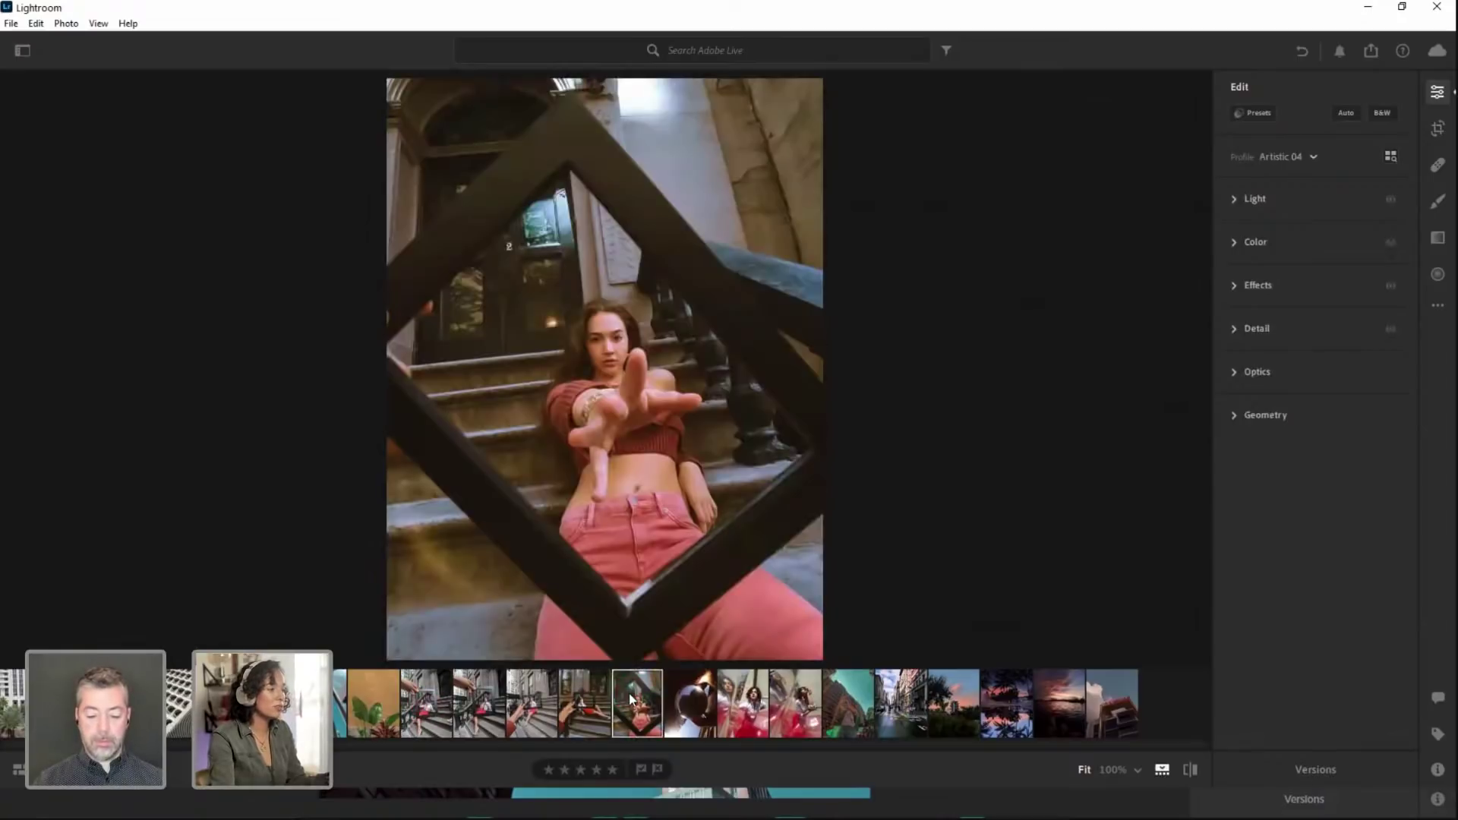
click(1260, 113)
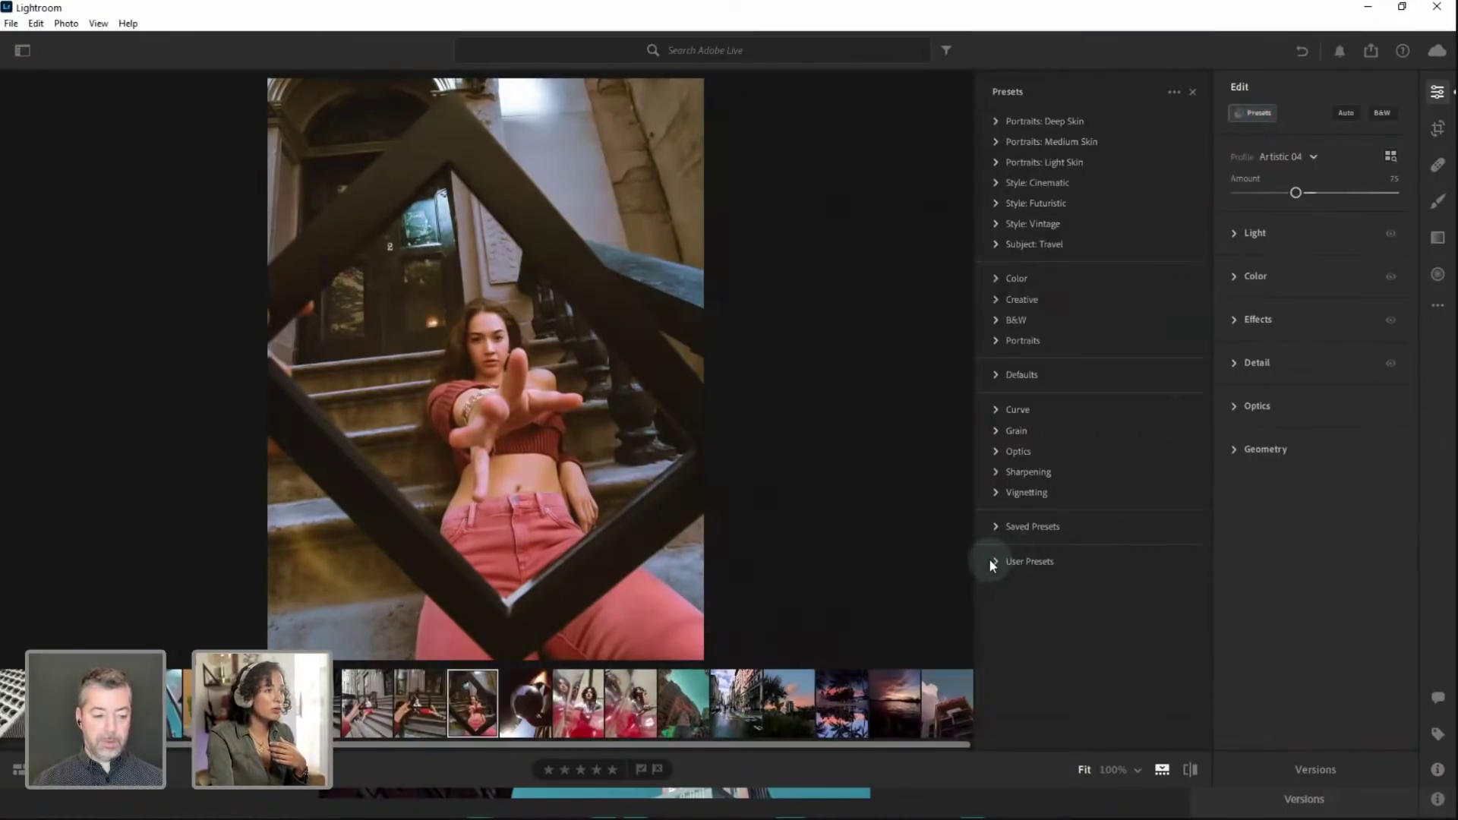
Start a new preset from the portrait's edits and review its Light settings, keeping Shadows and the Artistic 04 profile included
click(1173, 92)
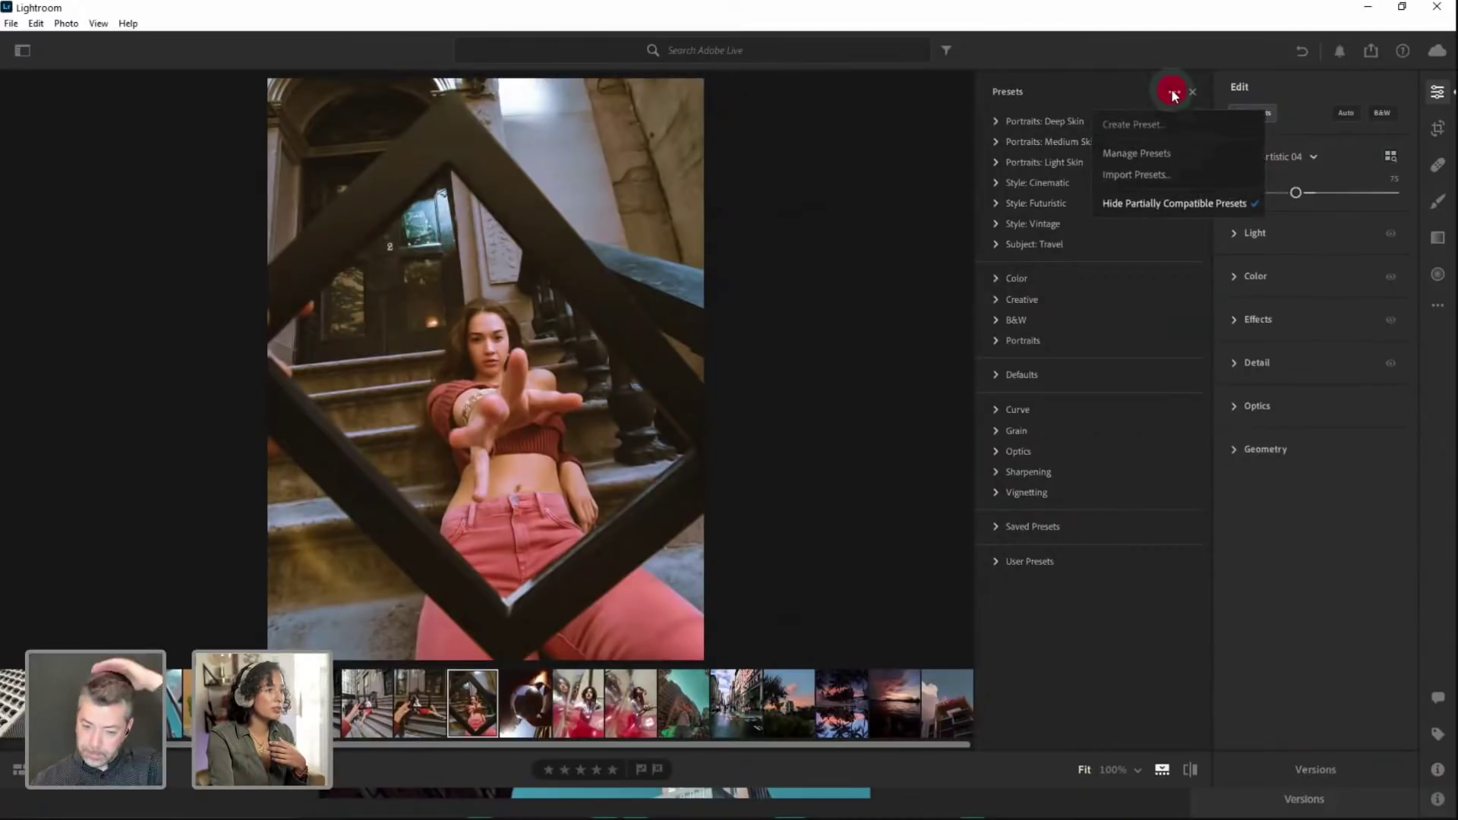
click(1136, 122)
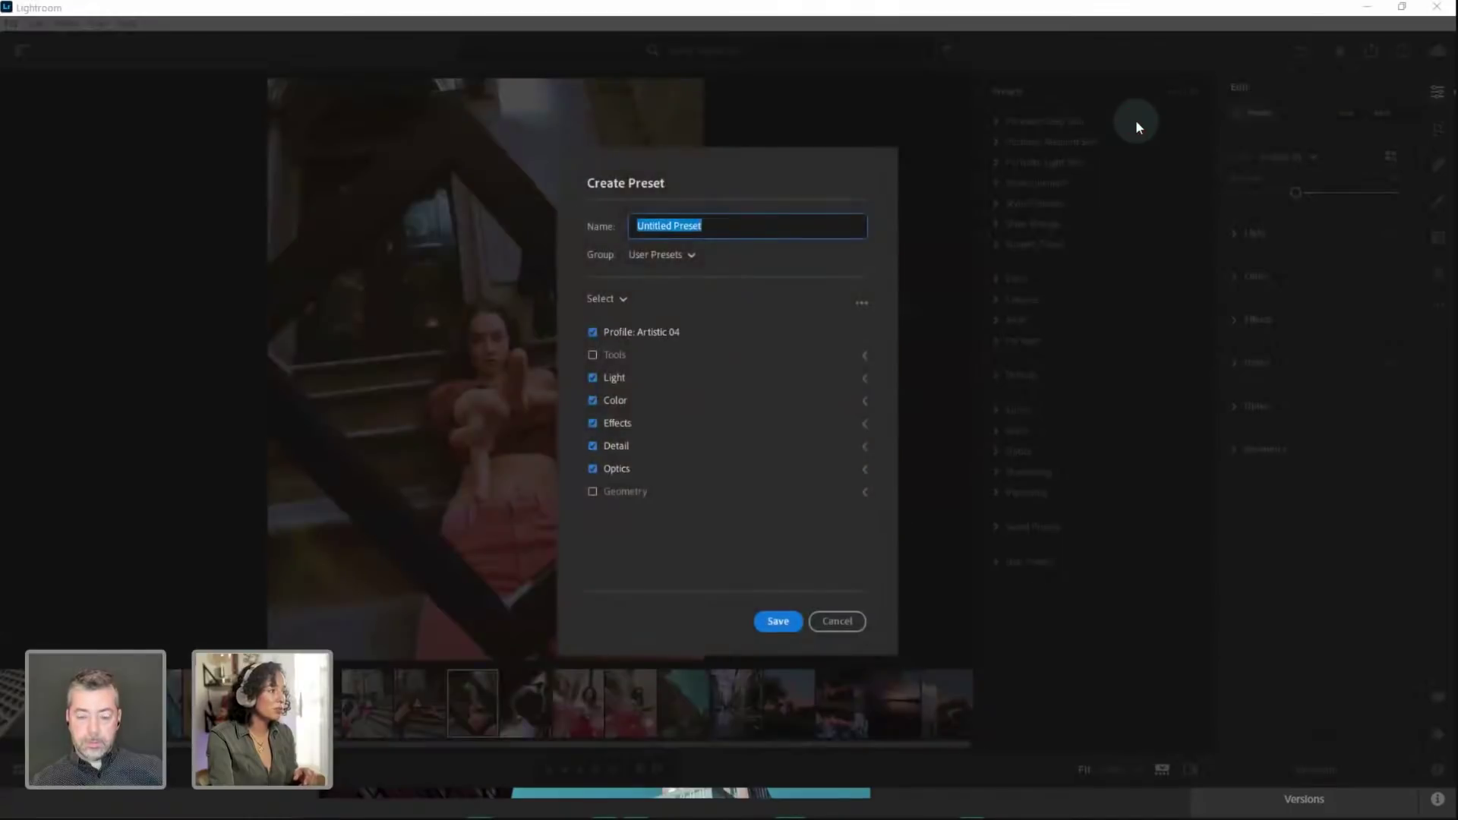
click(688, 171)
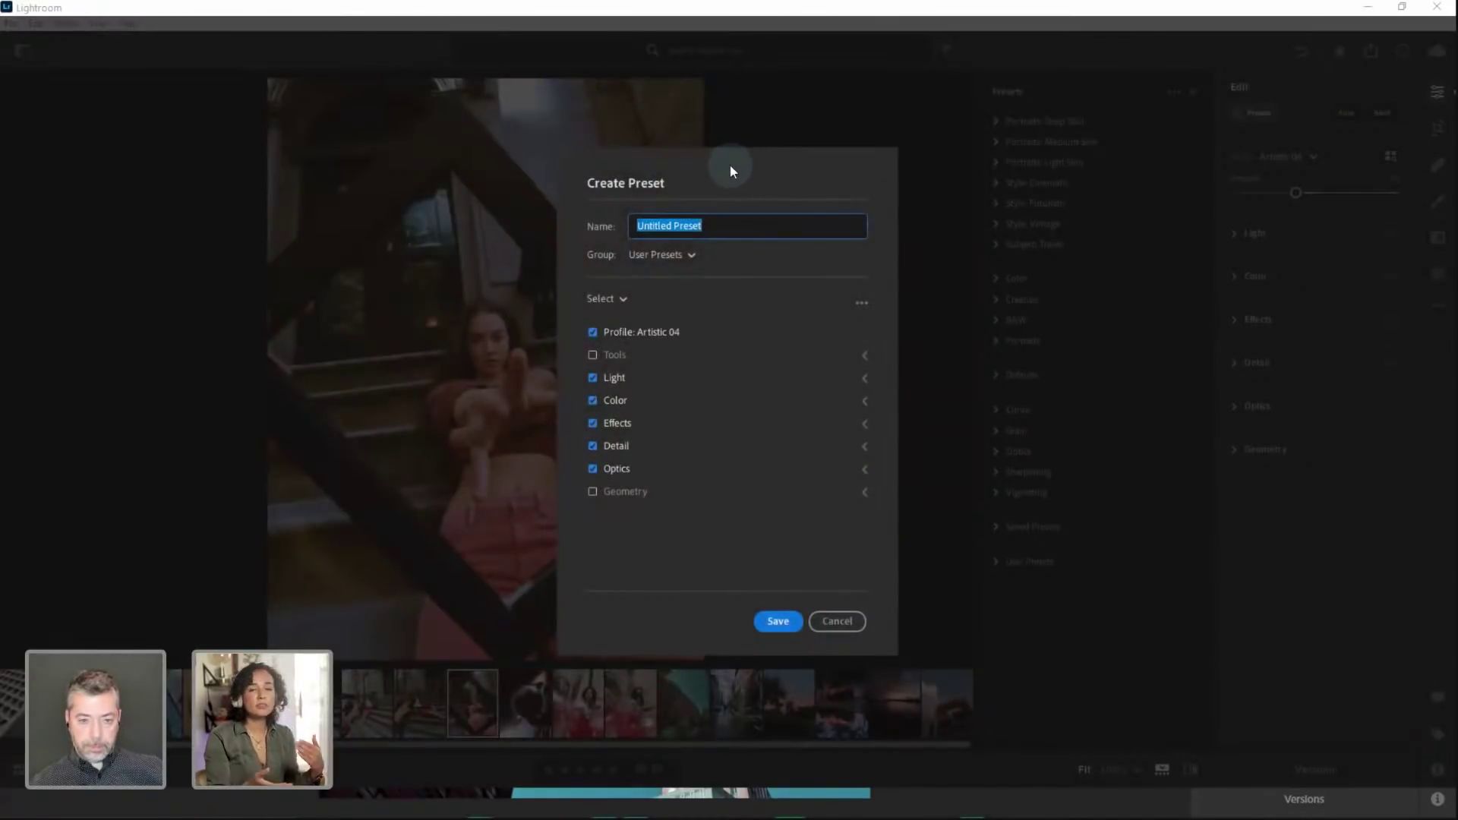
click(864, 377)
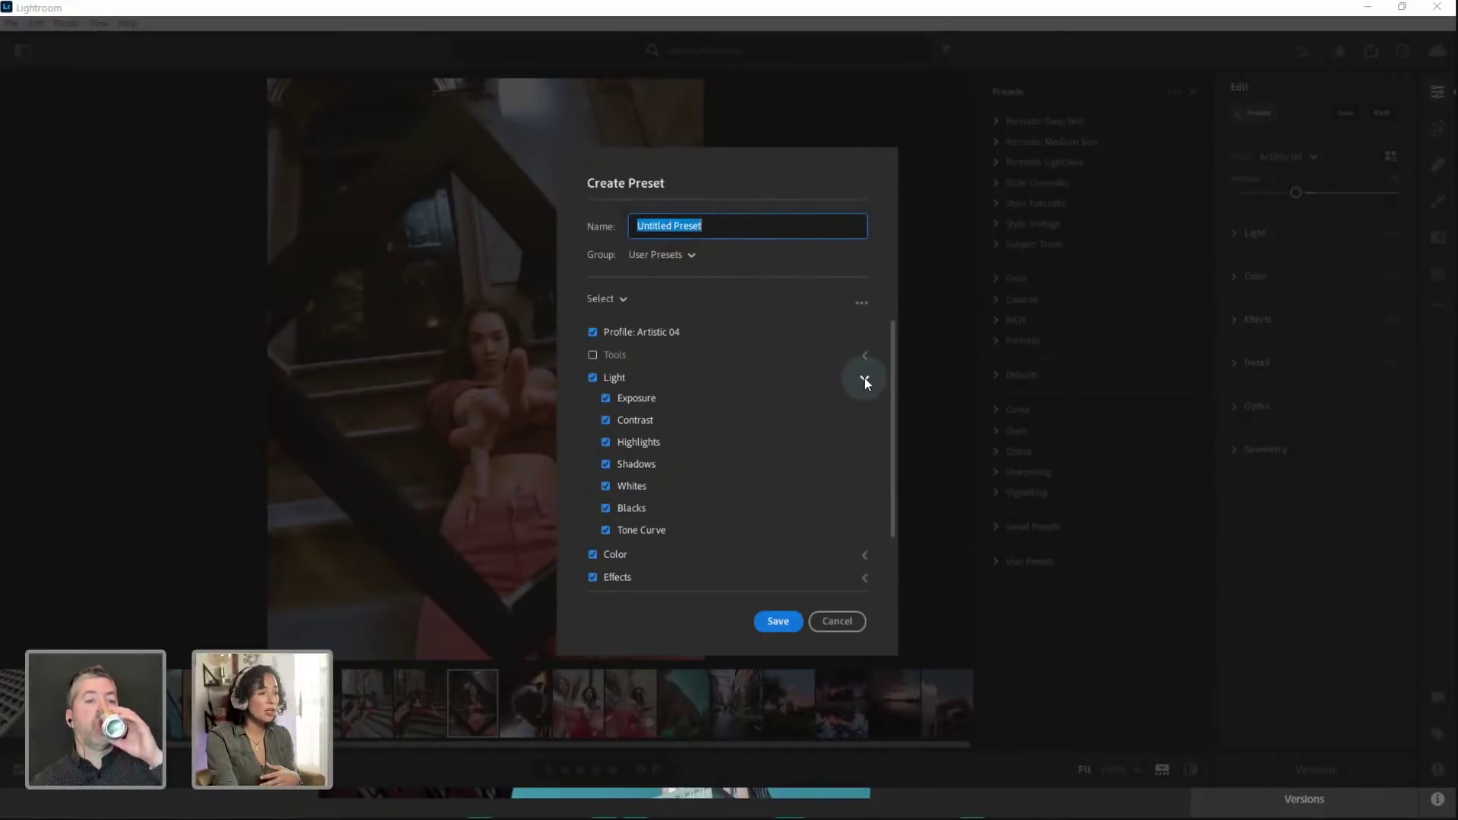
click(606, 464)
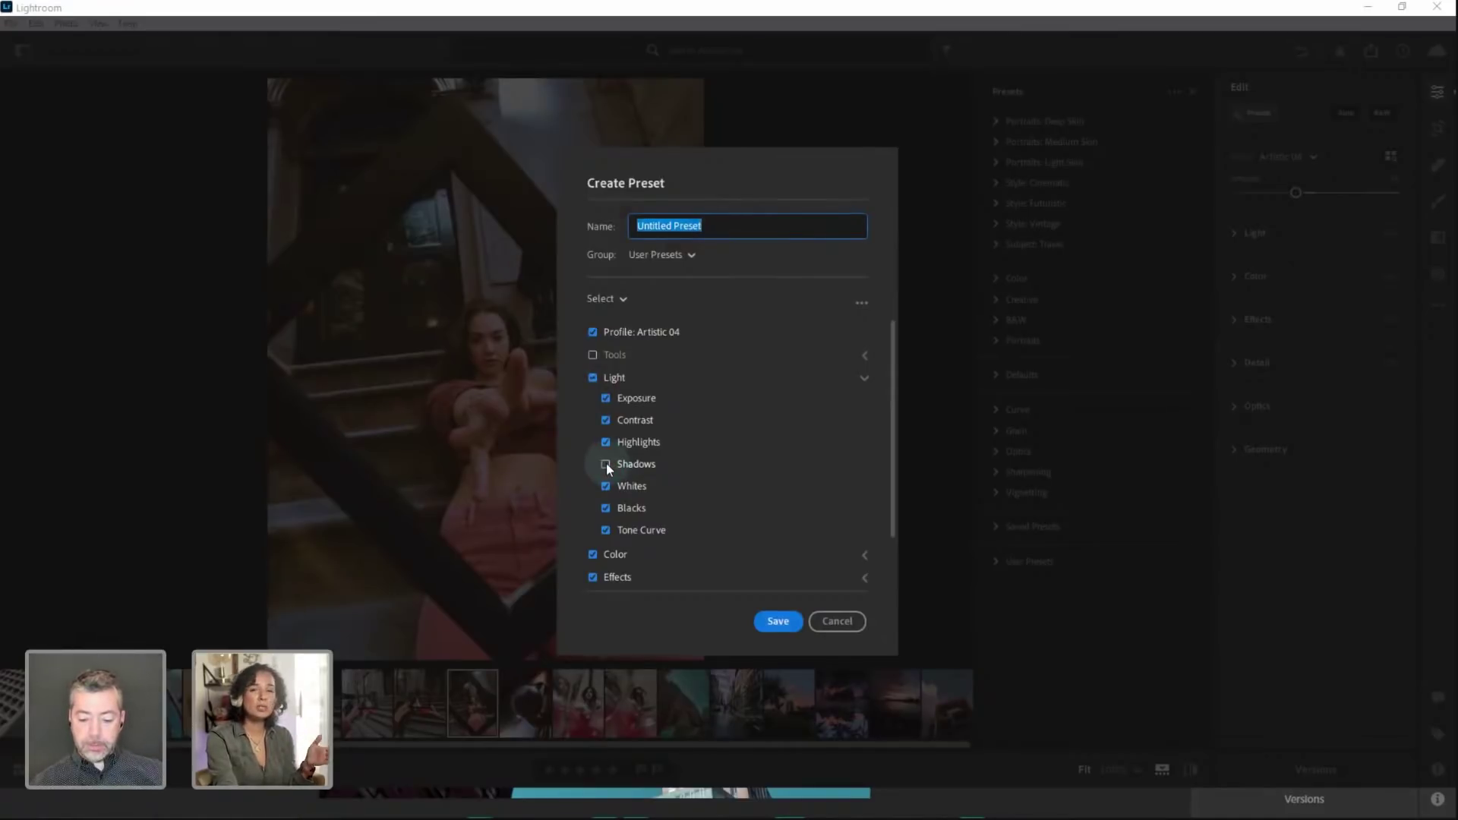
click(606, 464)
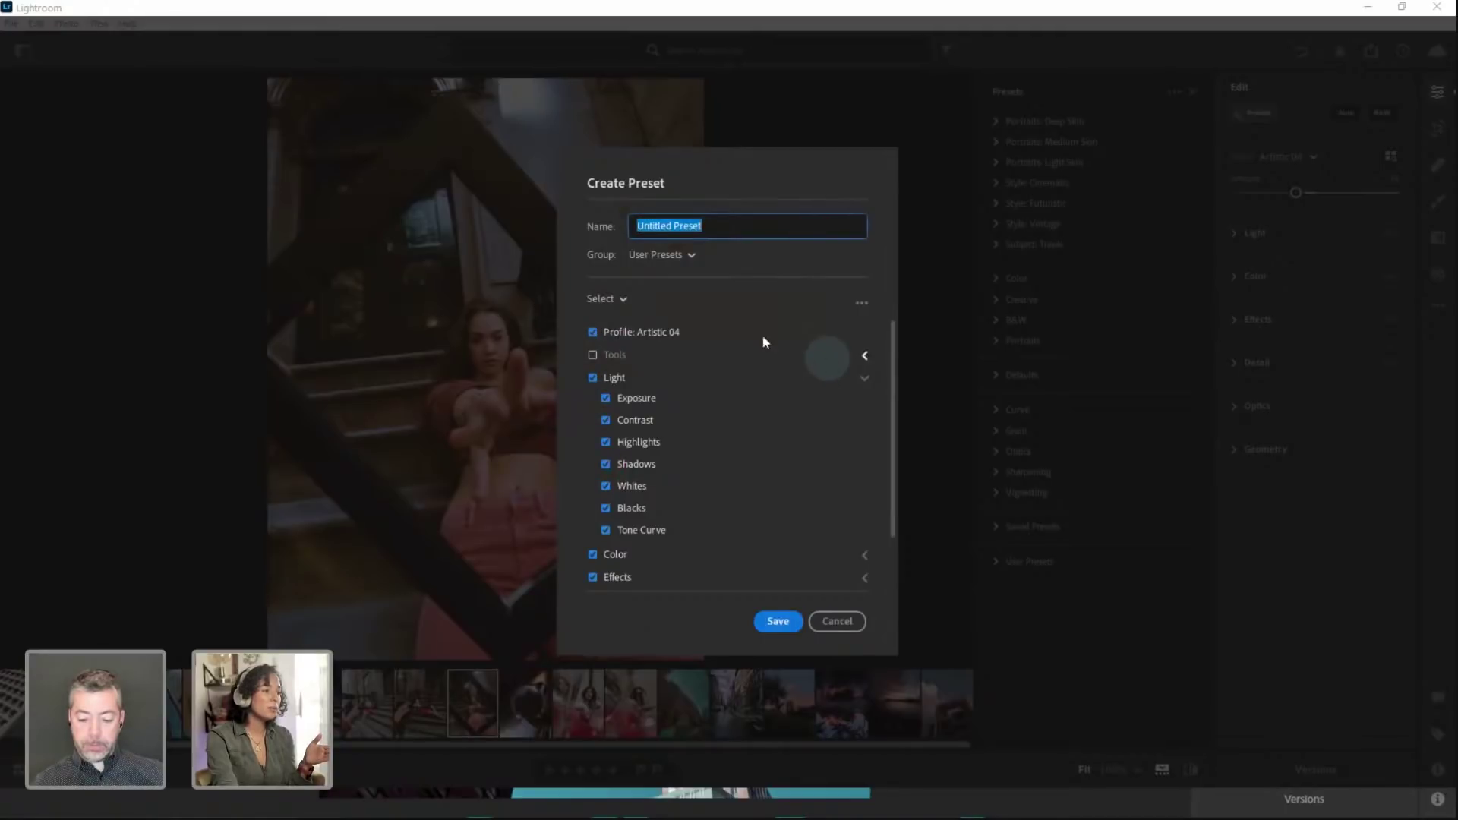
click(593, 333)
click(864, 378)
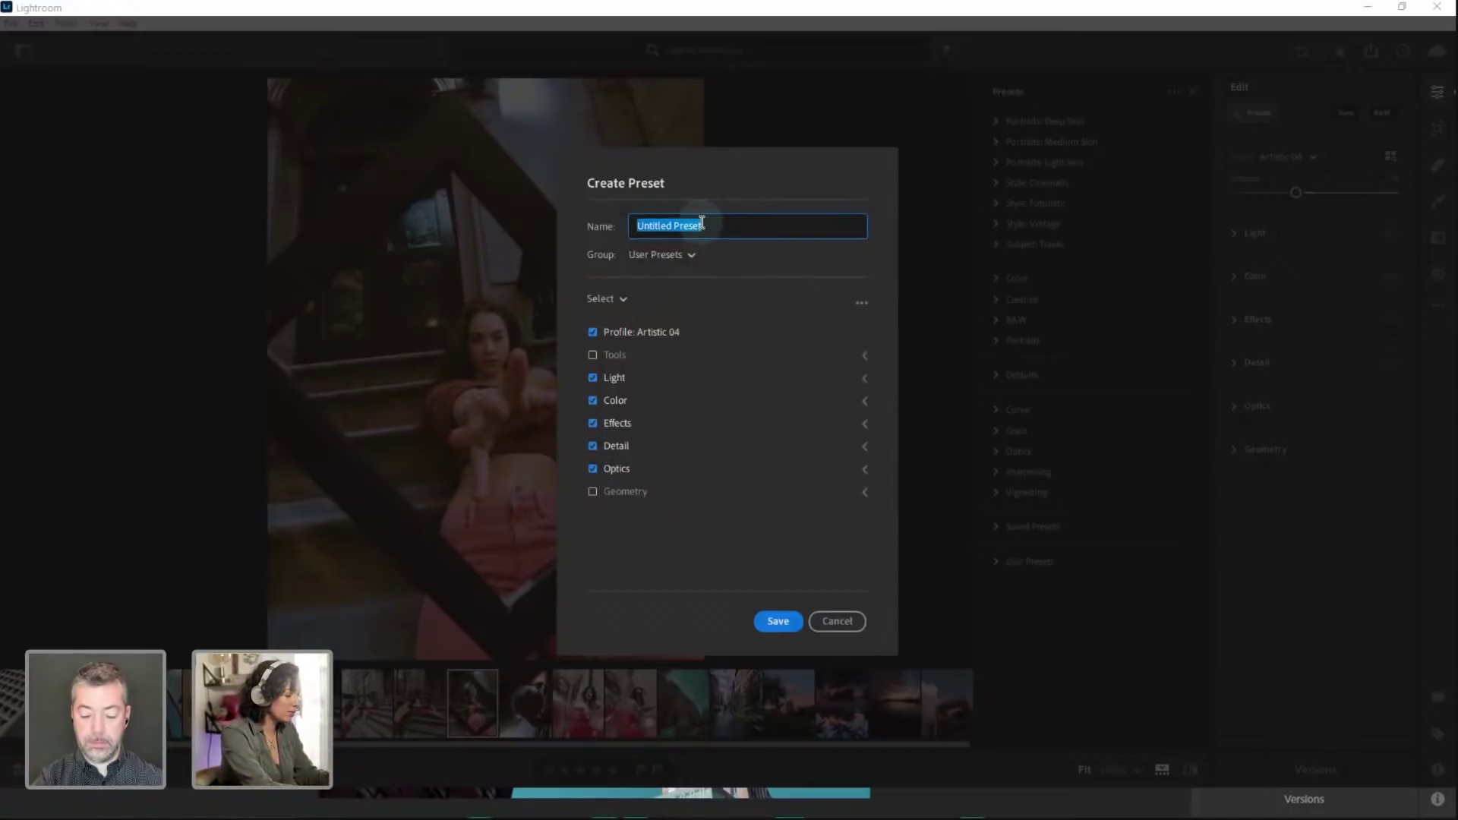
Name the preset Adobe Live Nostalgia and save it in the User Presets group
text(Adobe Li)
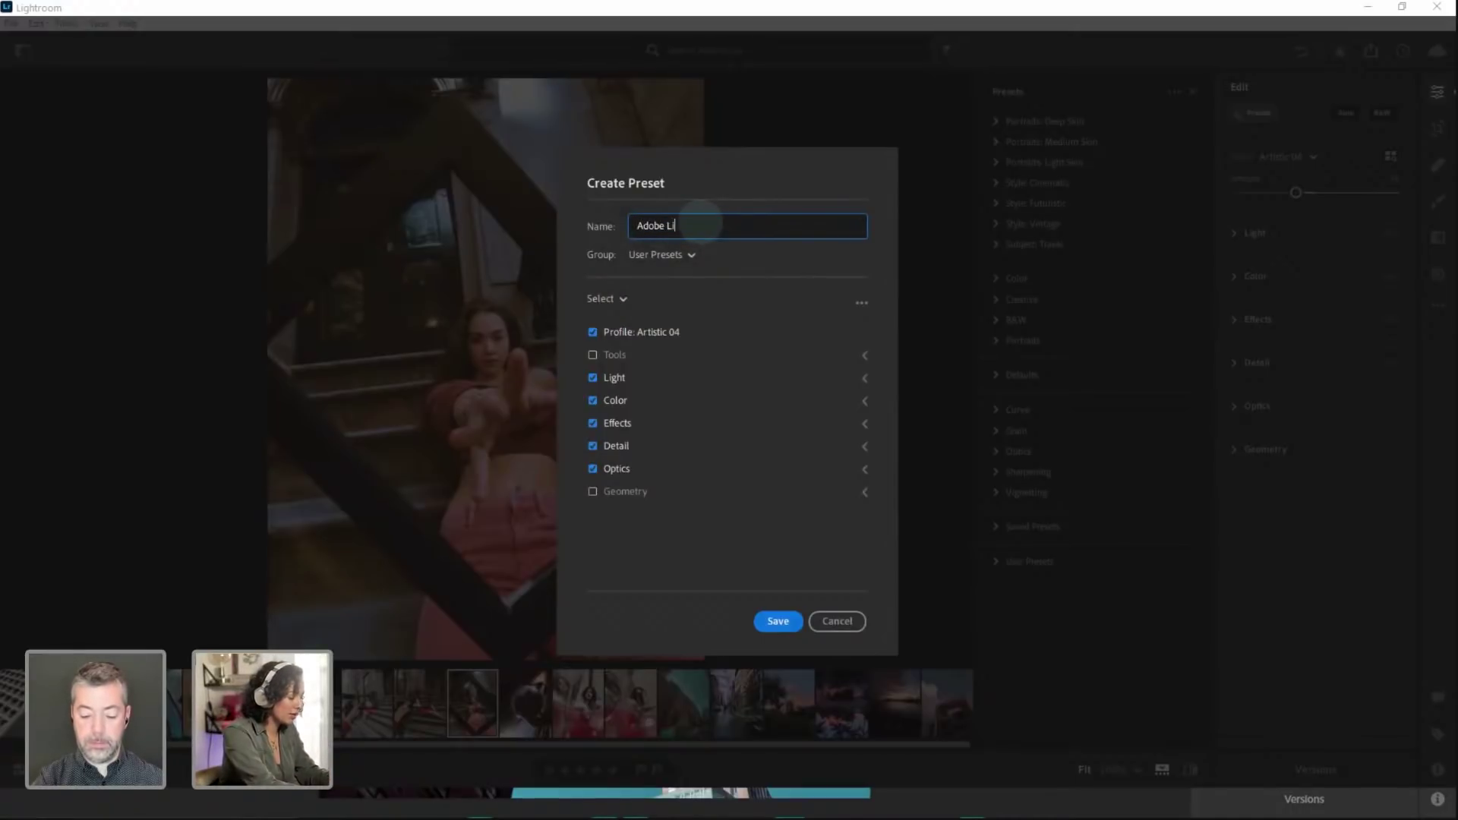
text(ve)
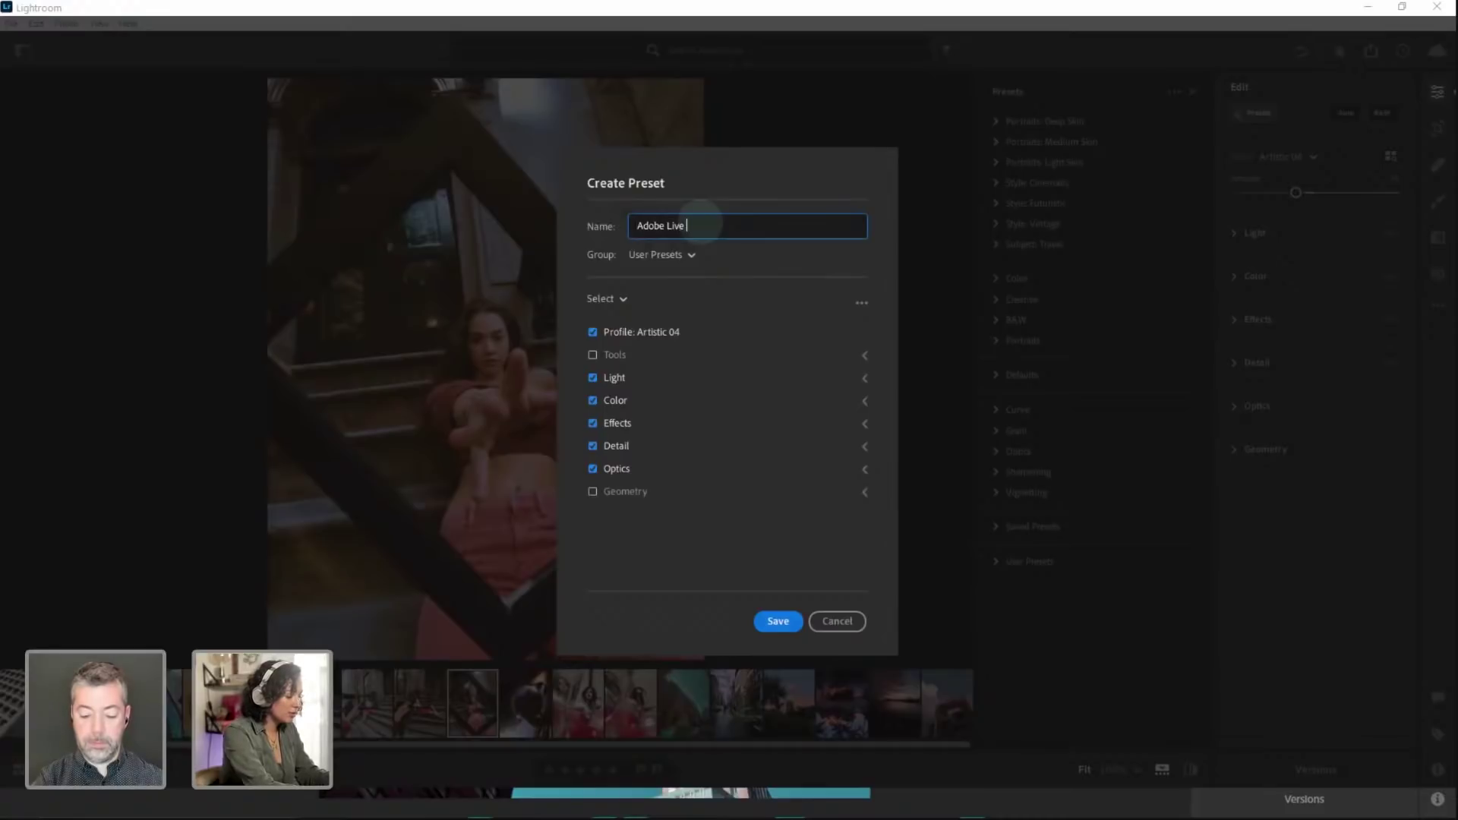
text( Nostalgia)
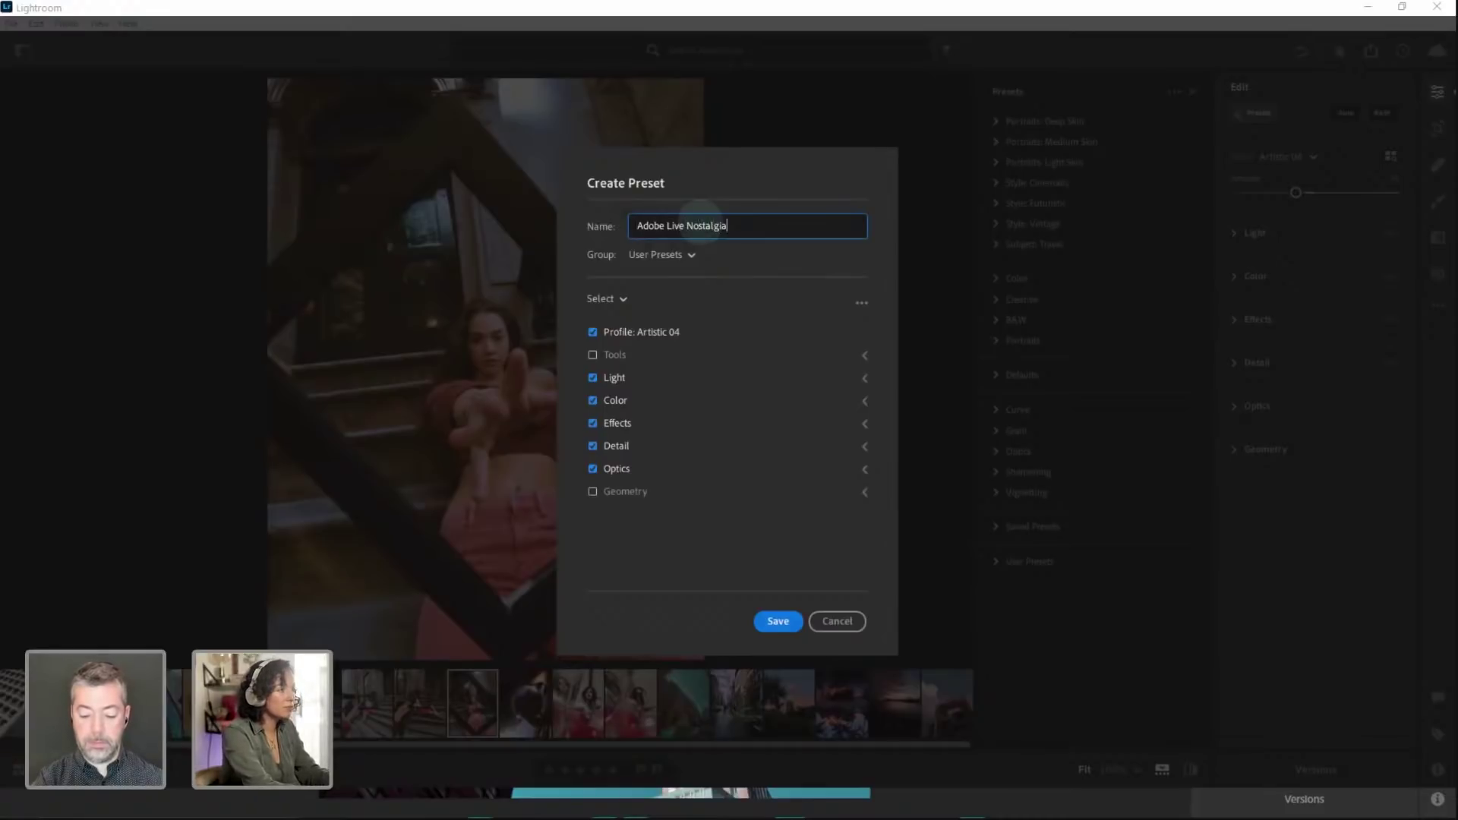
click(778, 621)
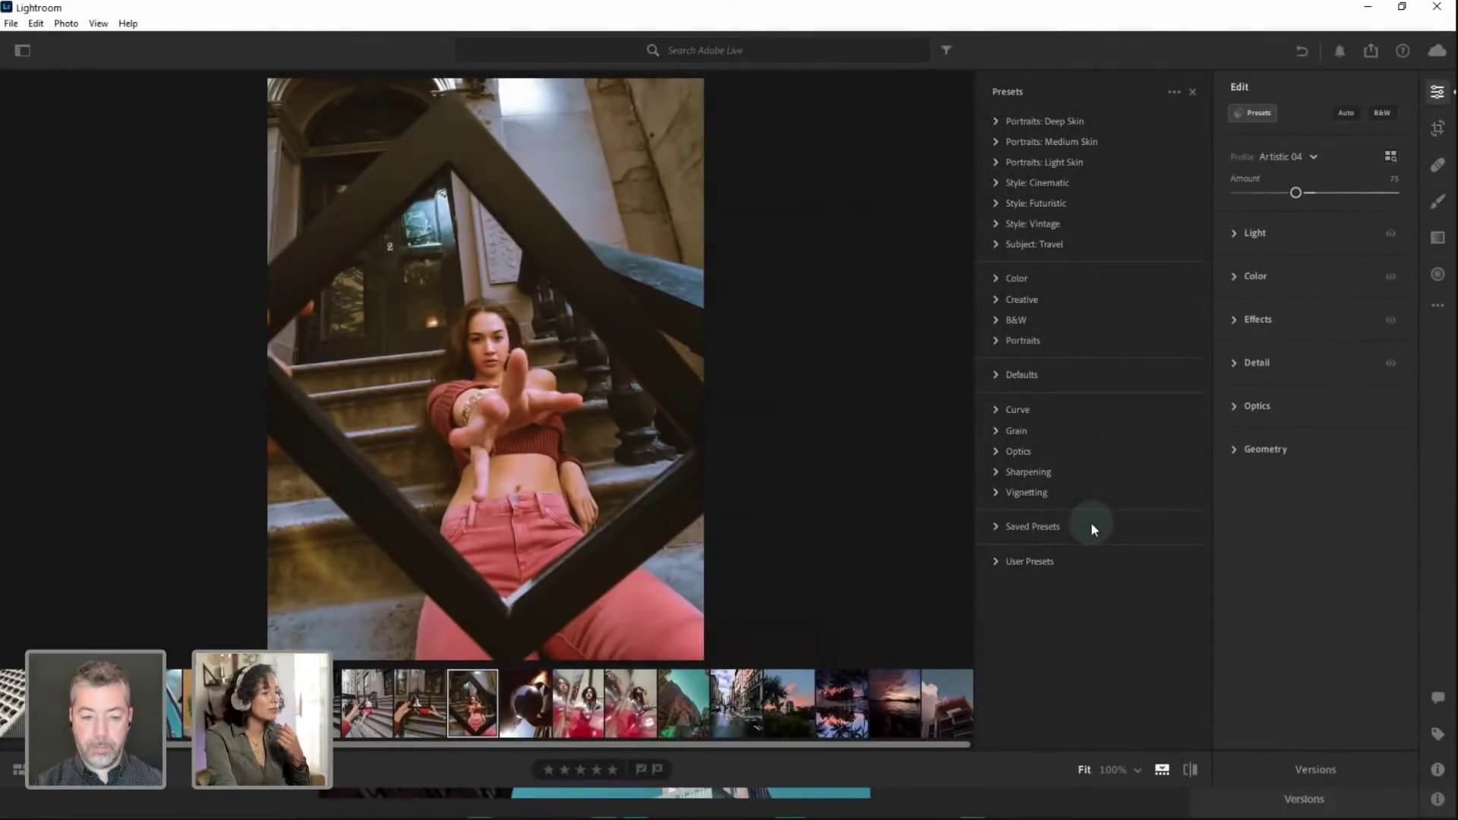
Find Adobe Live Nostalgia among the user presets and compare its look on the portrait with presets such as Cinema Teal
click(996, 560)
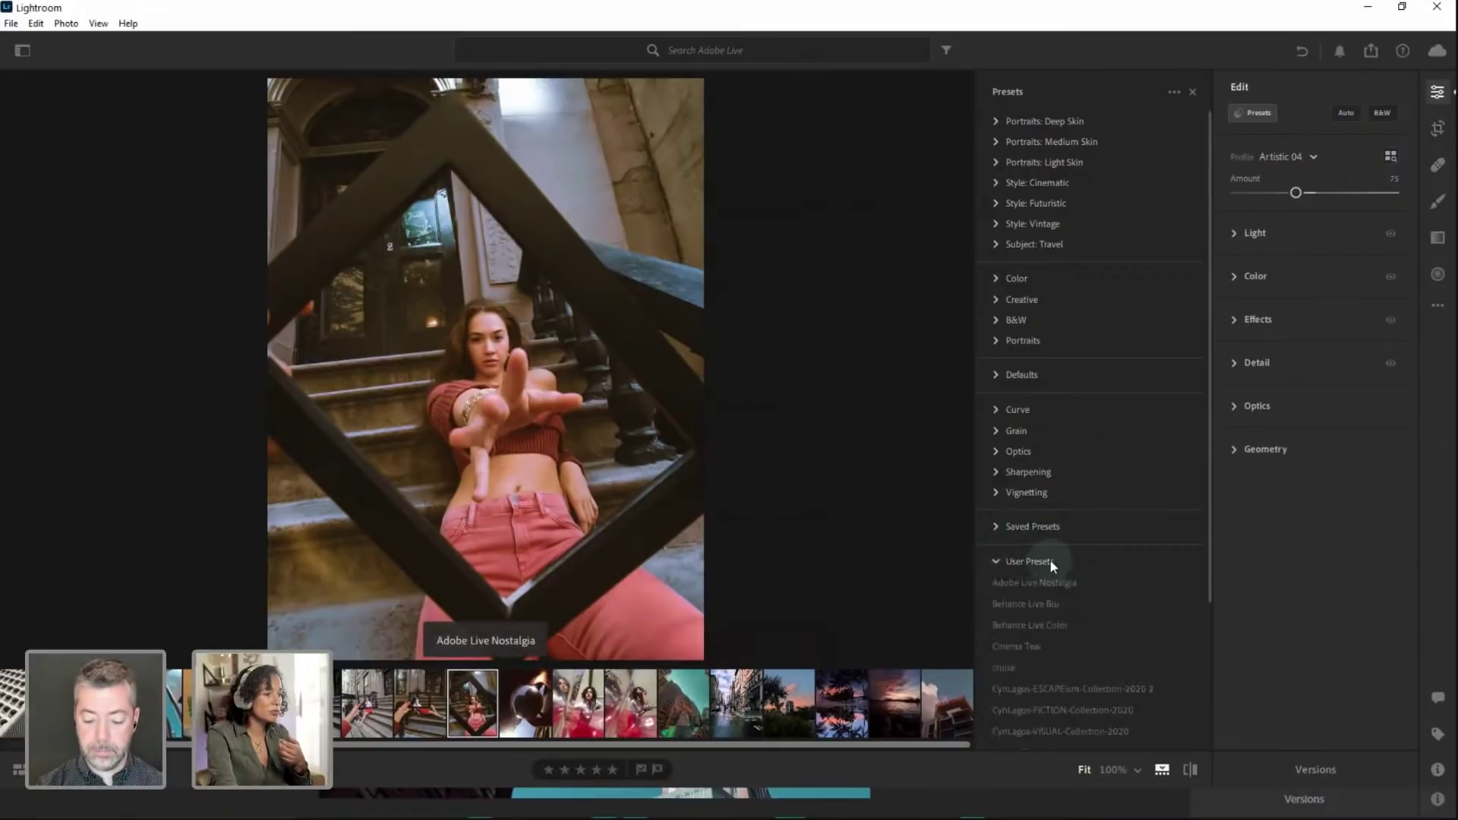
scroll(1050, 559, down, 2)
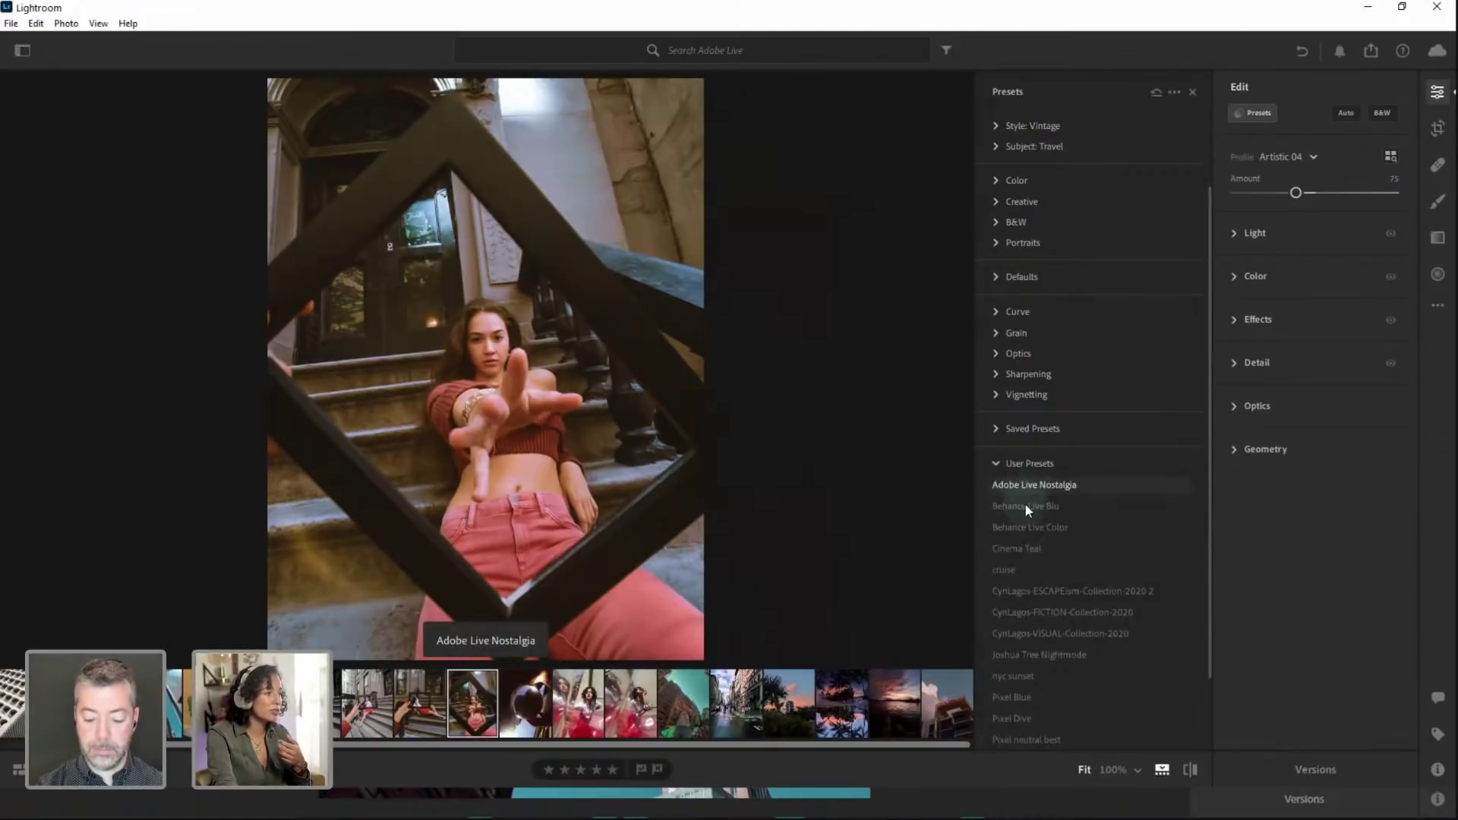
click(1030, 483)
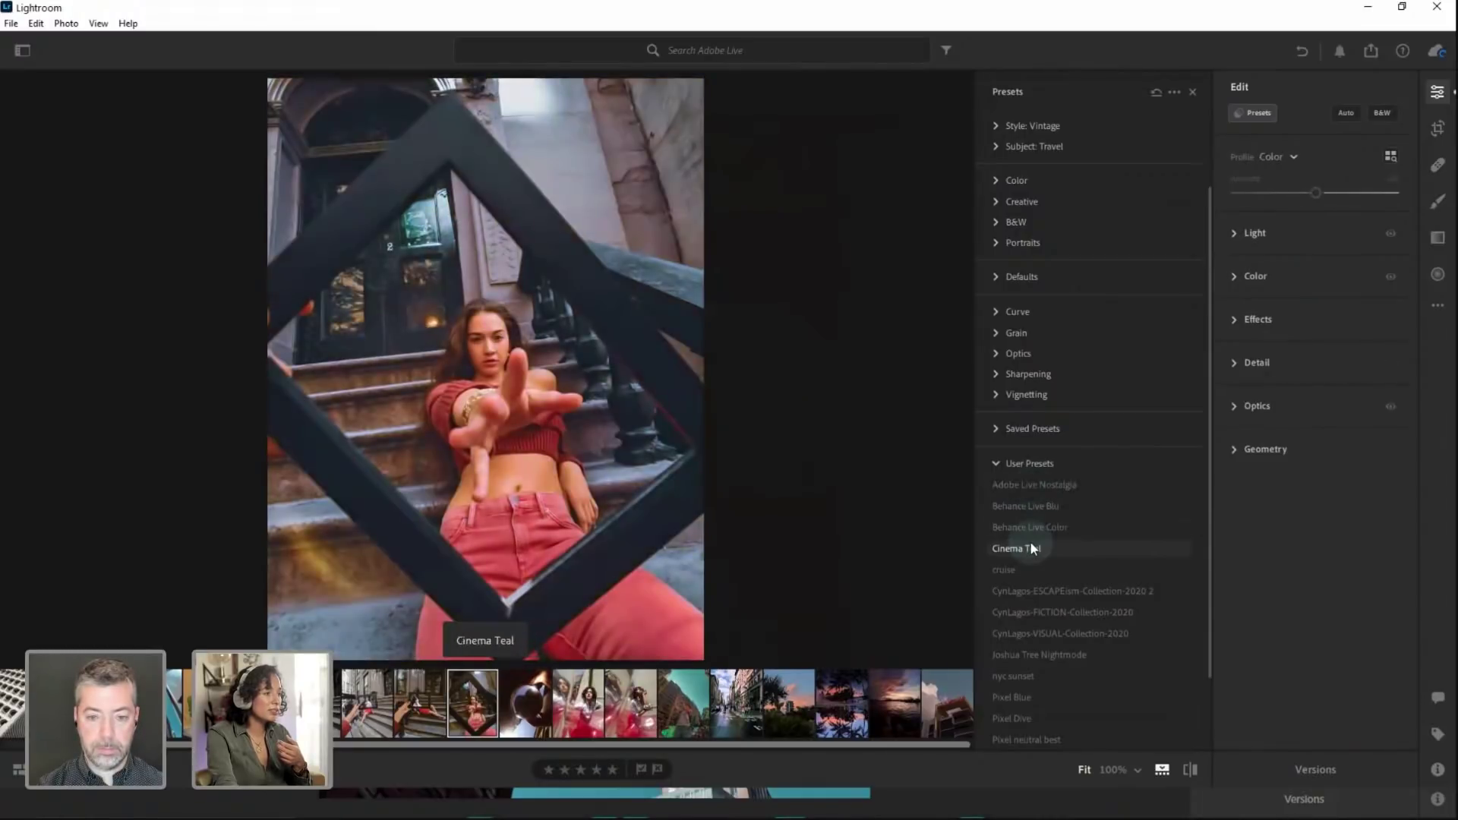
click(1035, 505)
click(1045, 485)
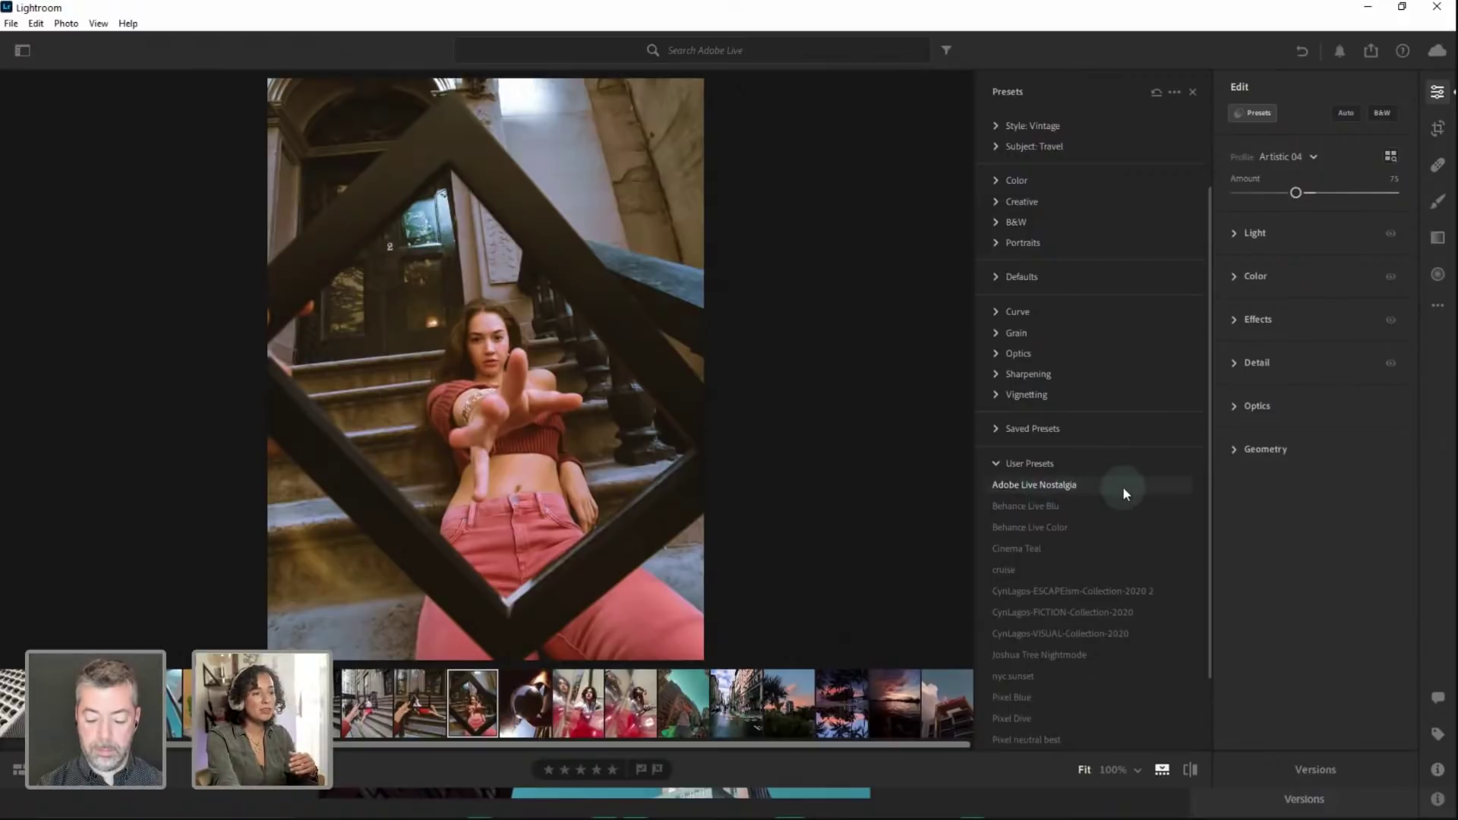
Apply the Adobe Live Nostalgia preset to the previous photo, showing the woman on the steps seen through a handheld frame
key(Left)
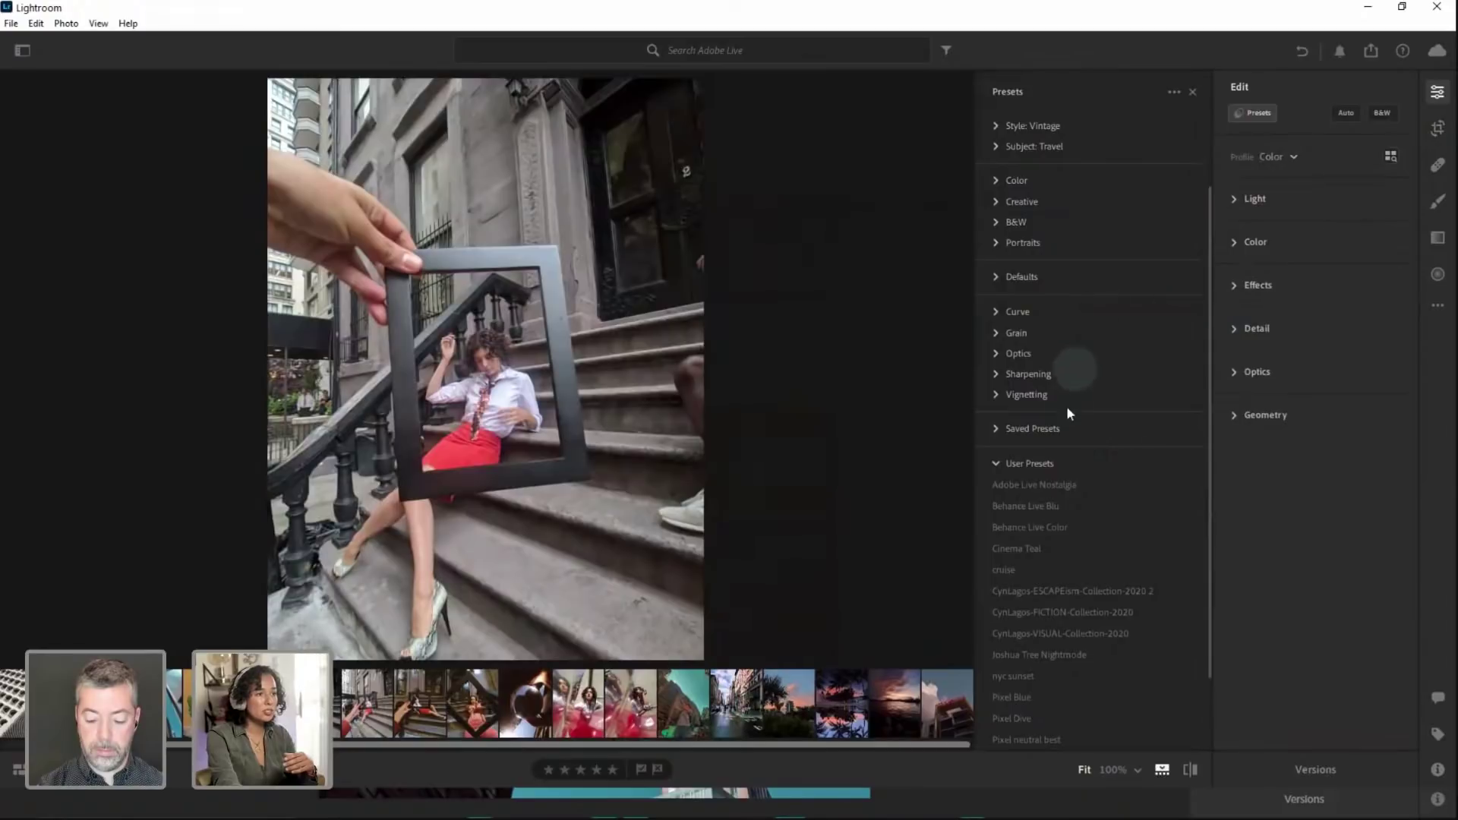
click(1038, 485)
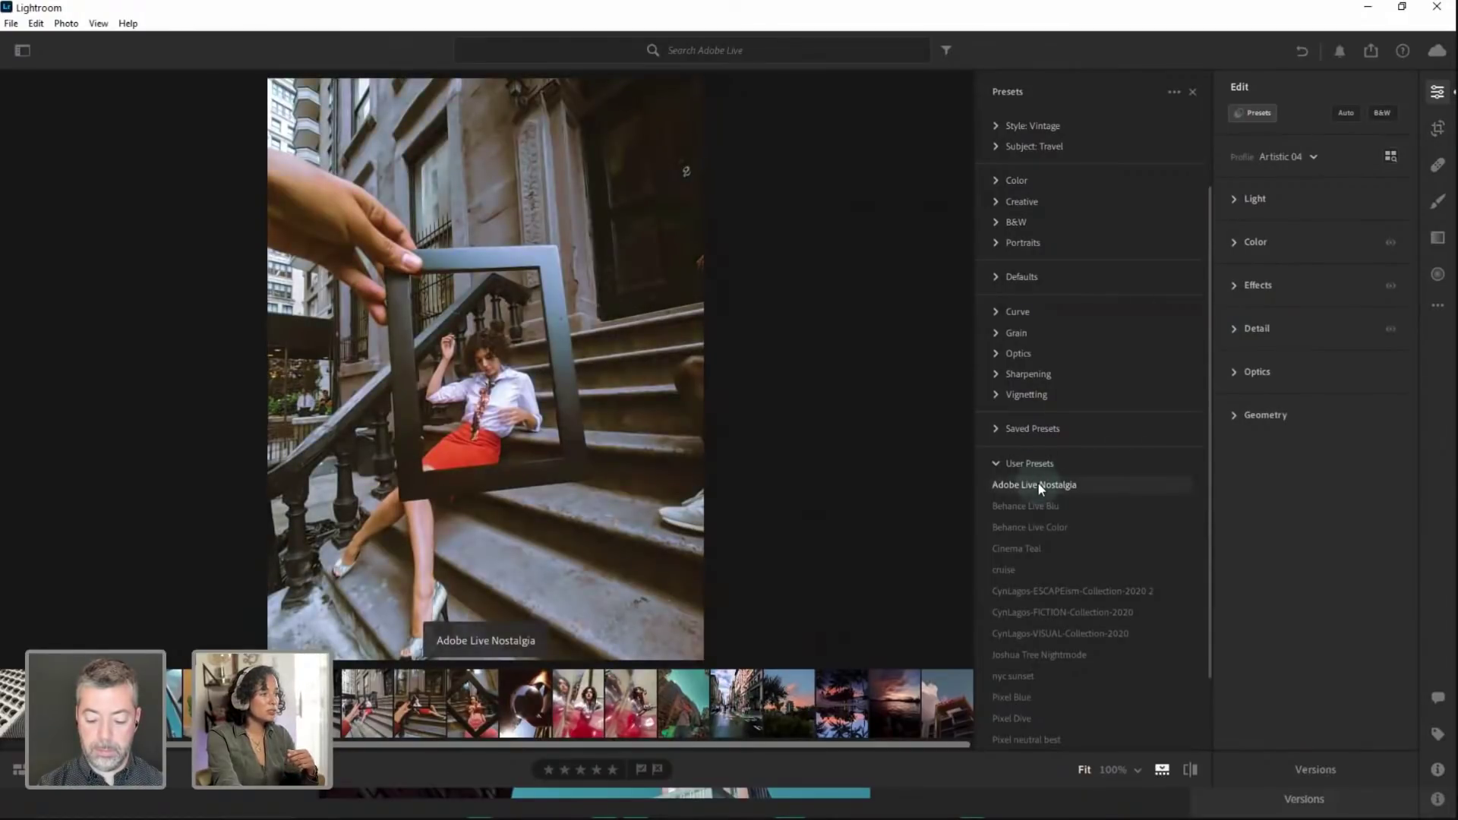
click(1037, 484)
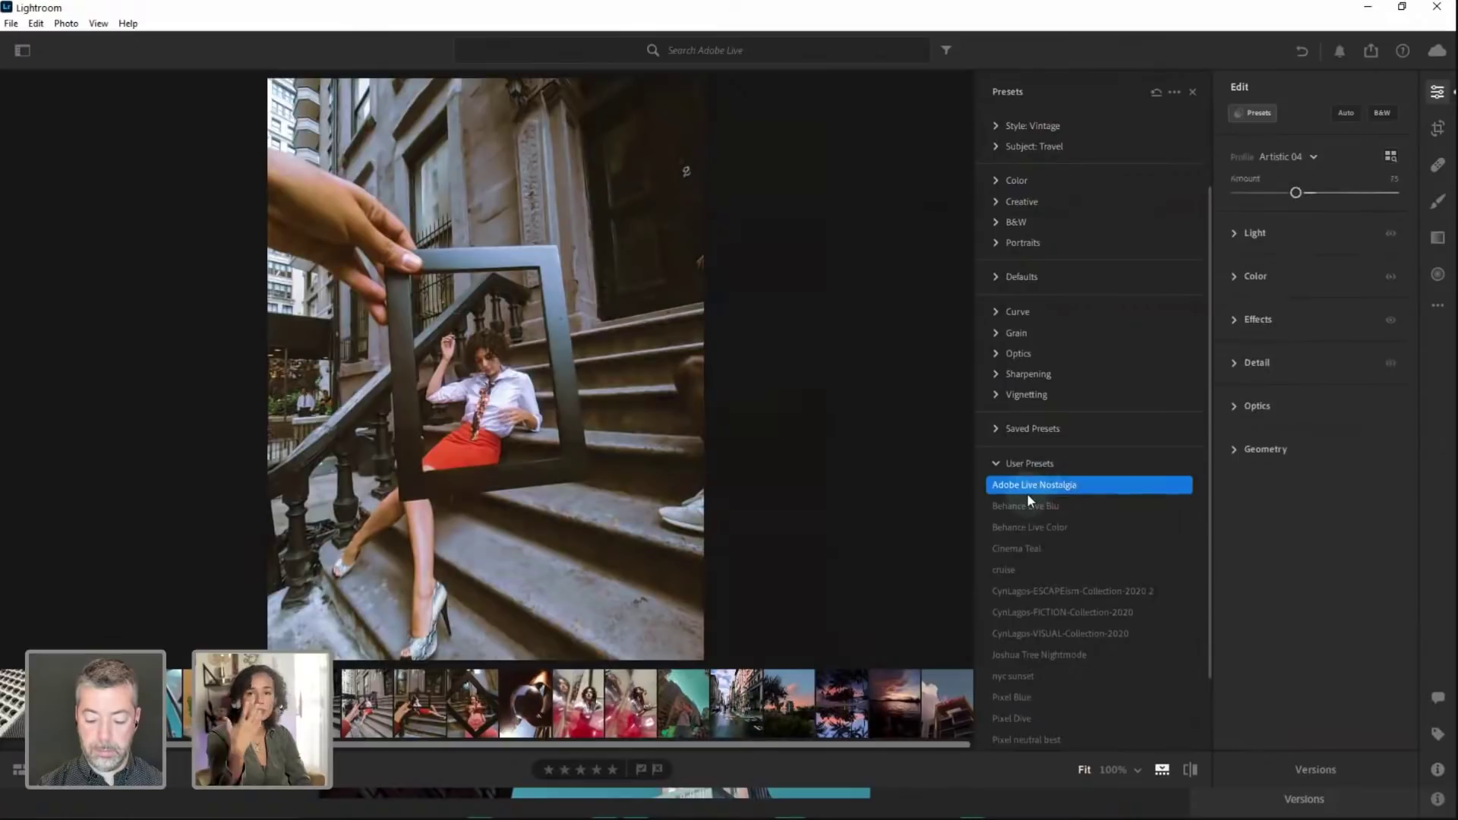
click(1037, 503)
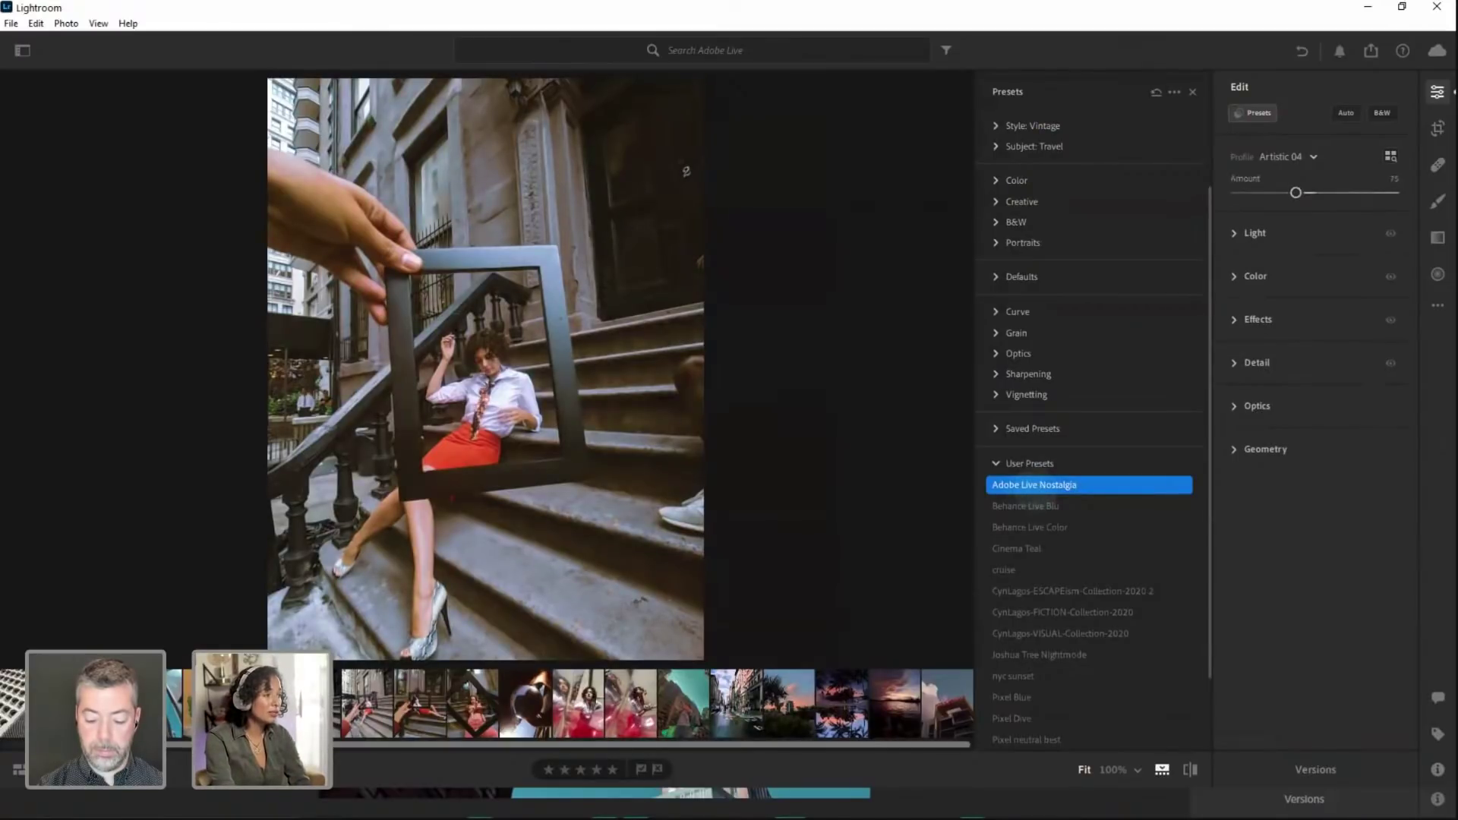
Preview the user presets on the plant photo with the orange wall and check the contents of the Saved Presets group
click(176, 702)
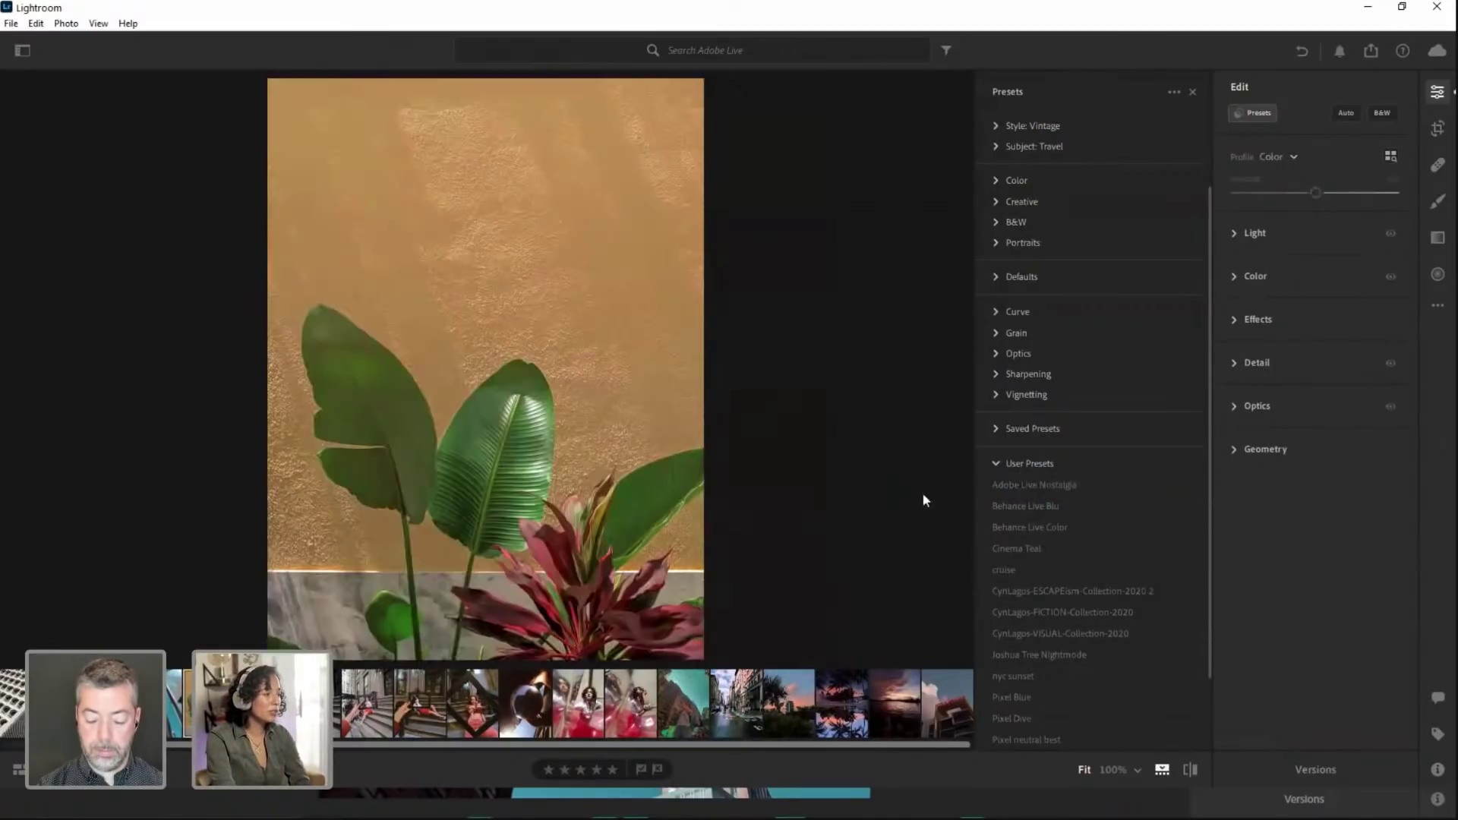
click(1027, 486)
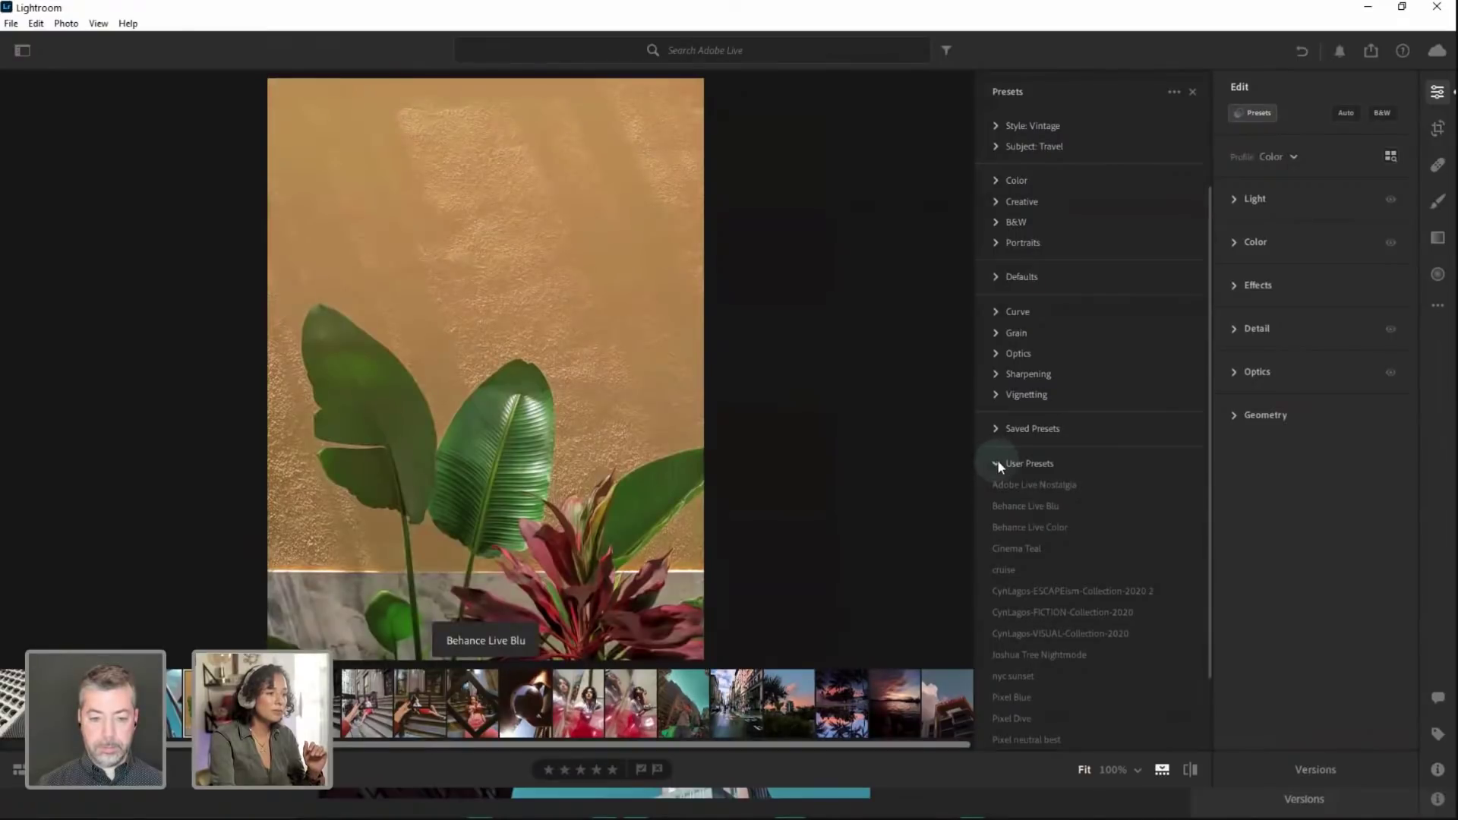
click(997, 464)
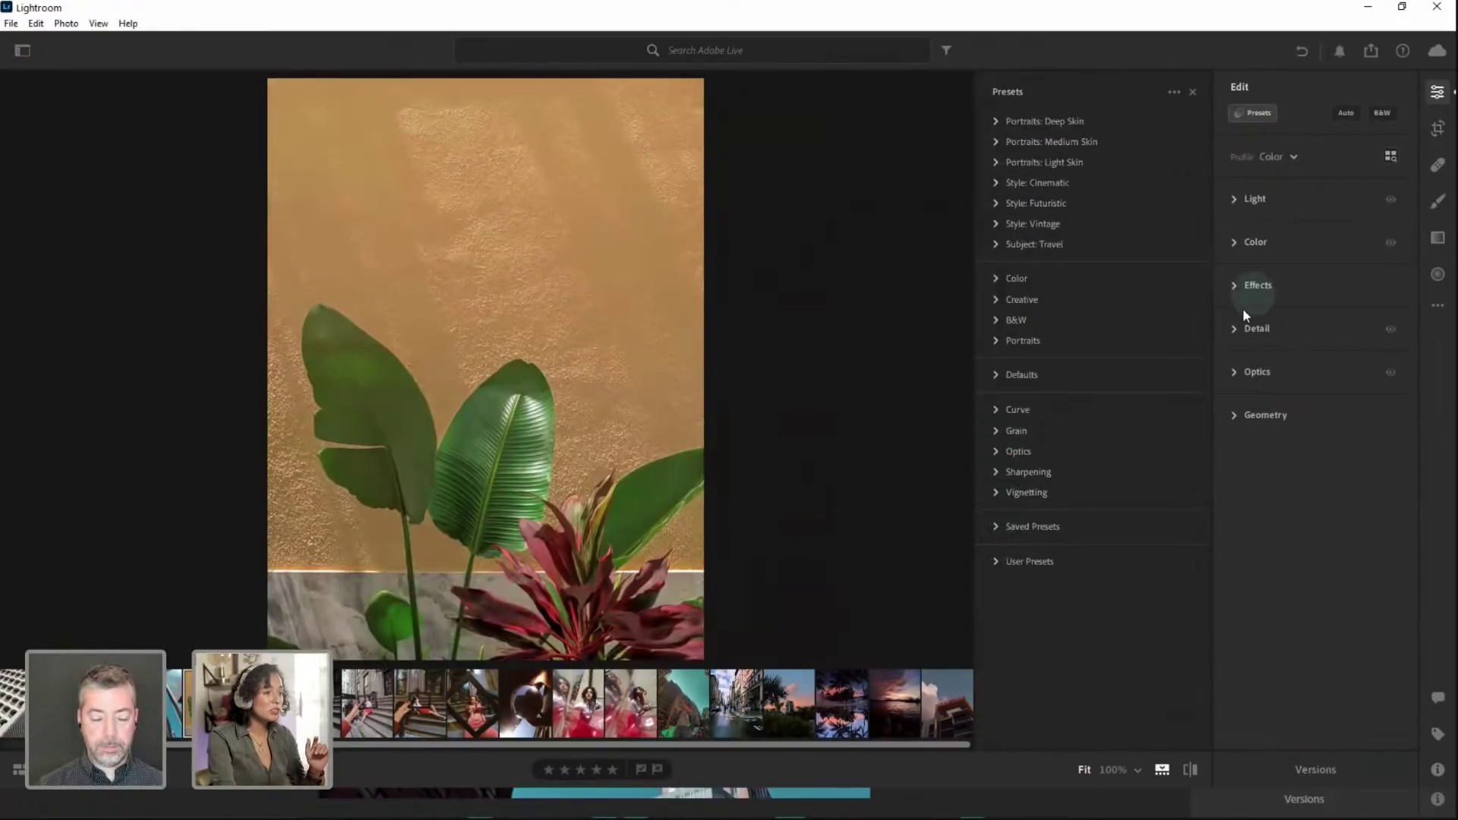
click(996, 527)
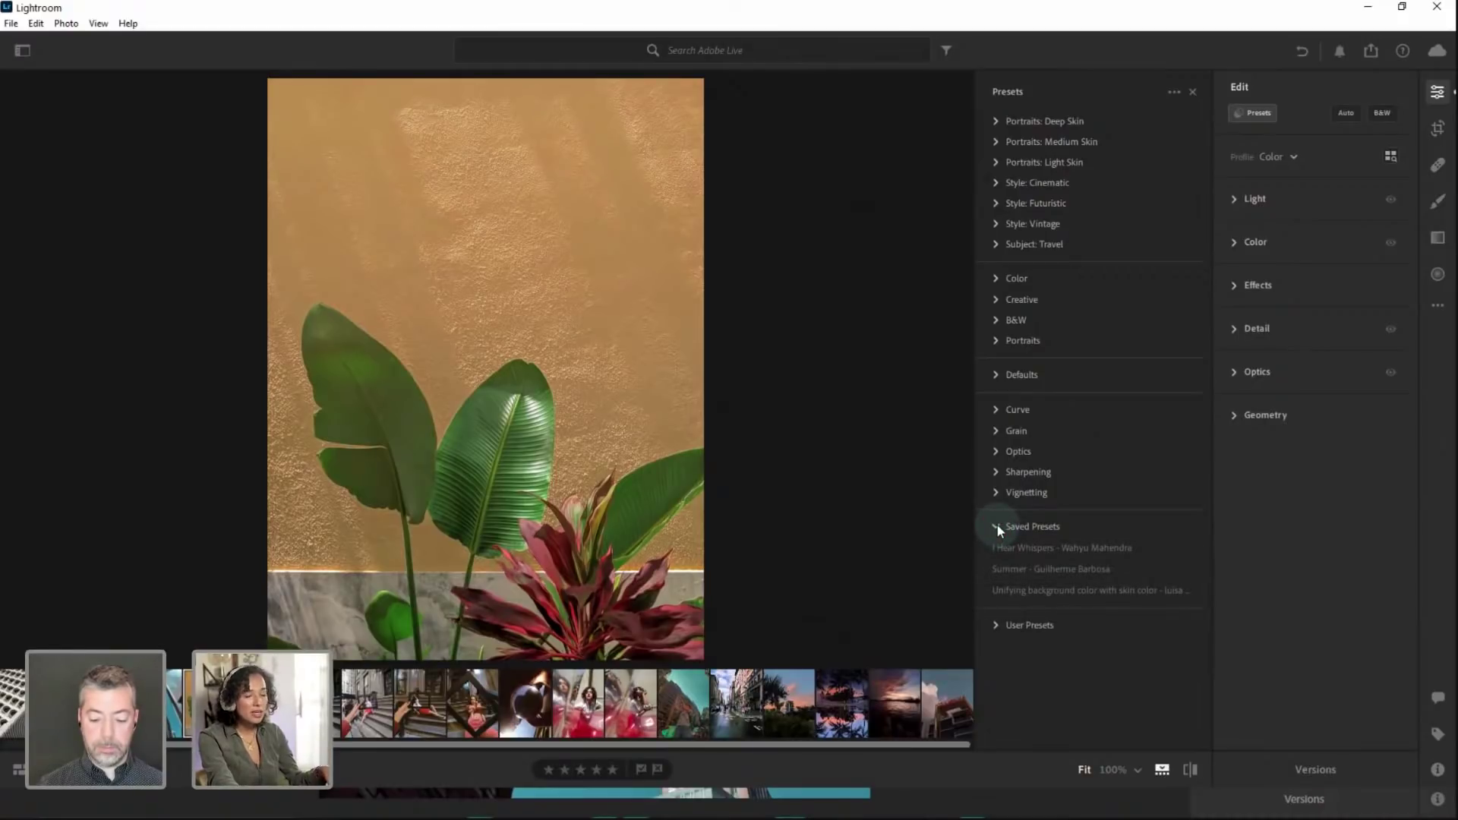
click(996, 526)
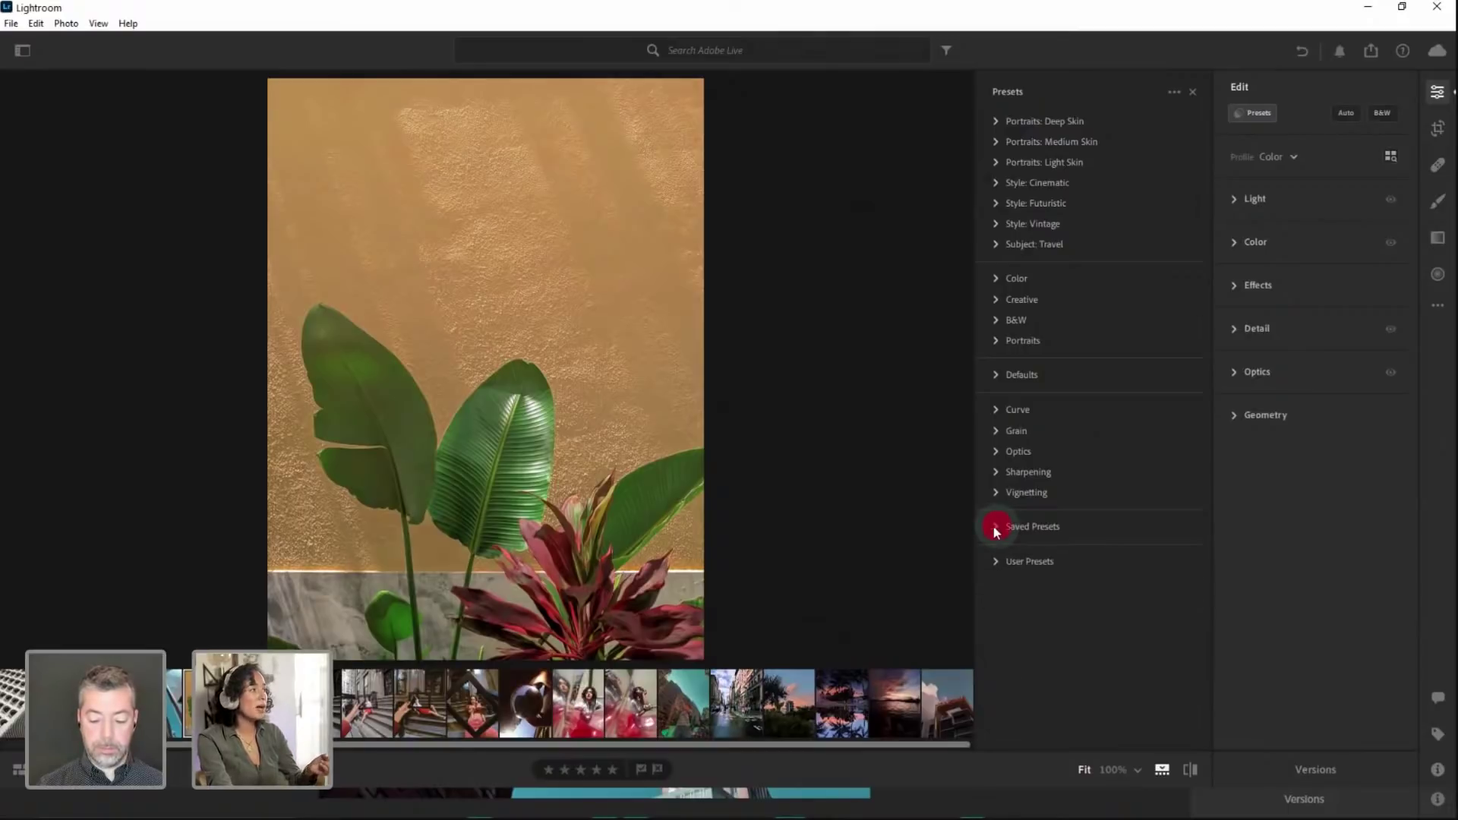
Go to the Discover community and browse the shared edits on the profile page
click(22, 52)
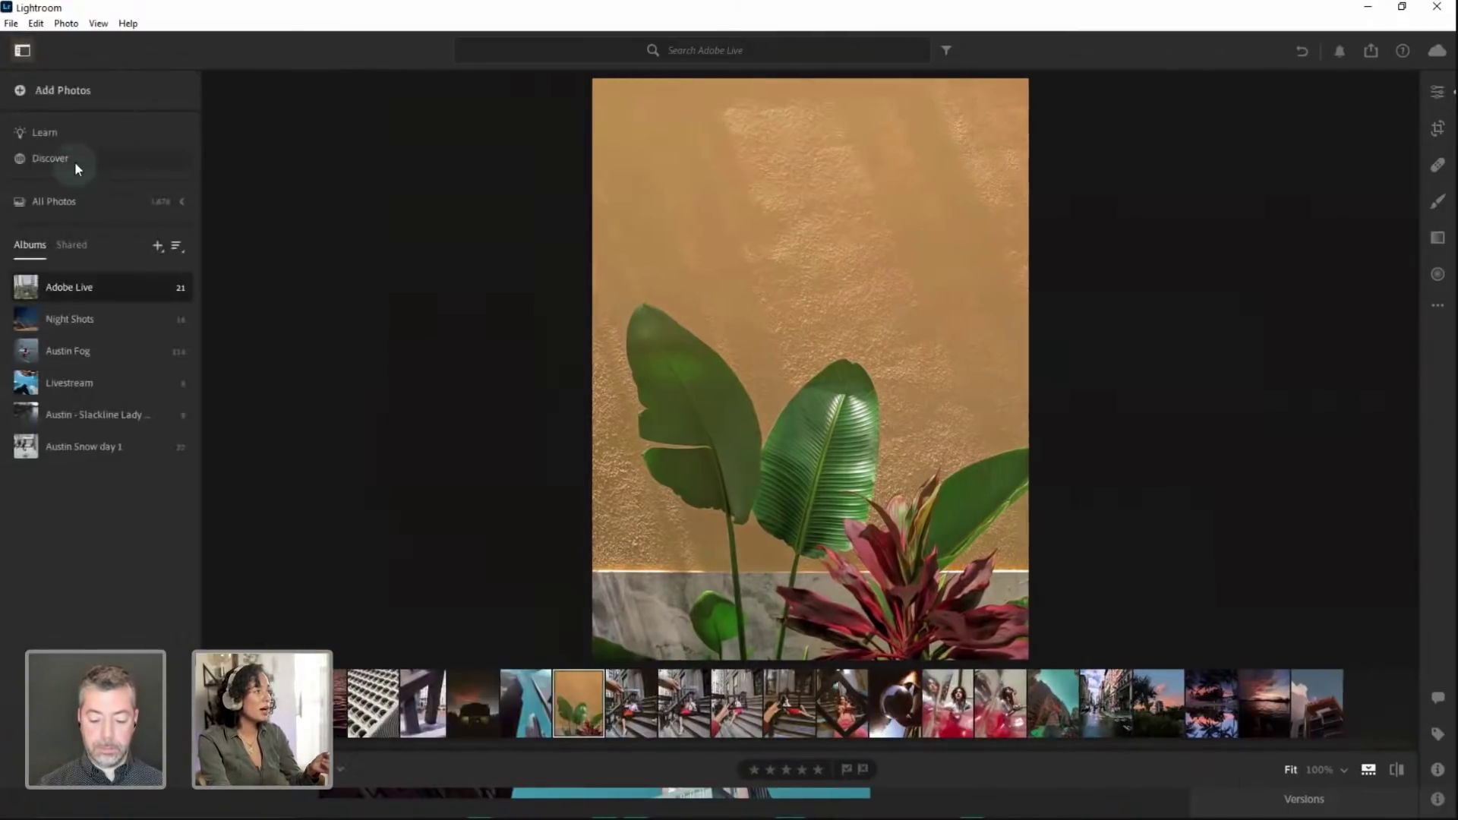
click(74, 161)
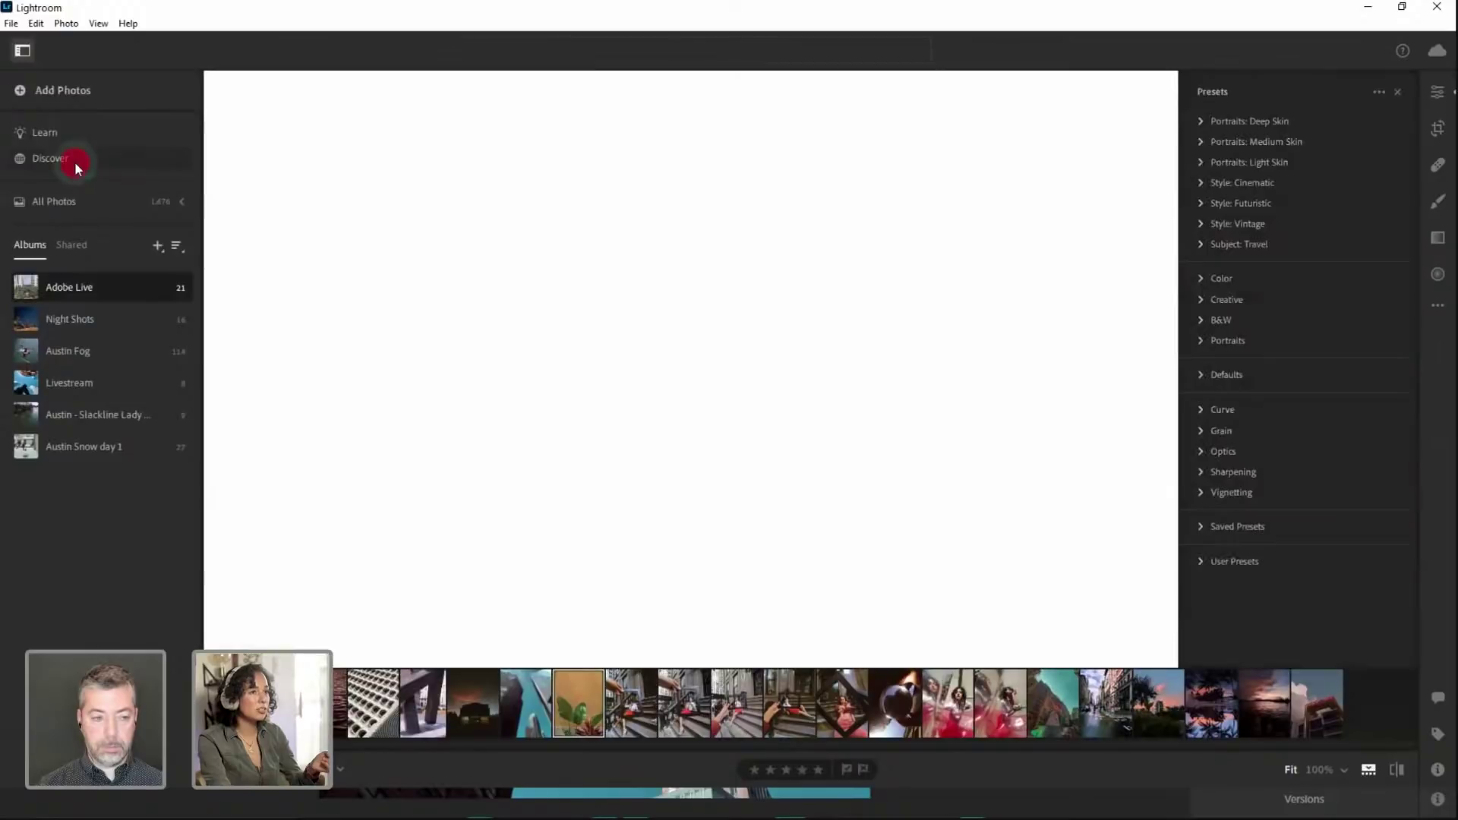
click(1381, 89)
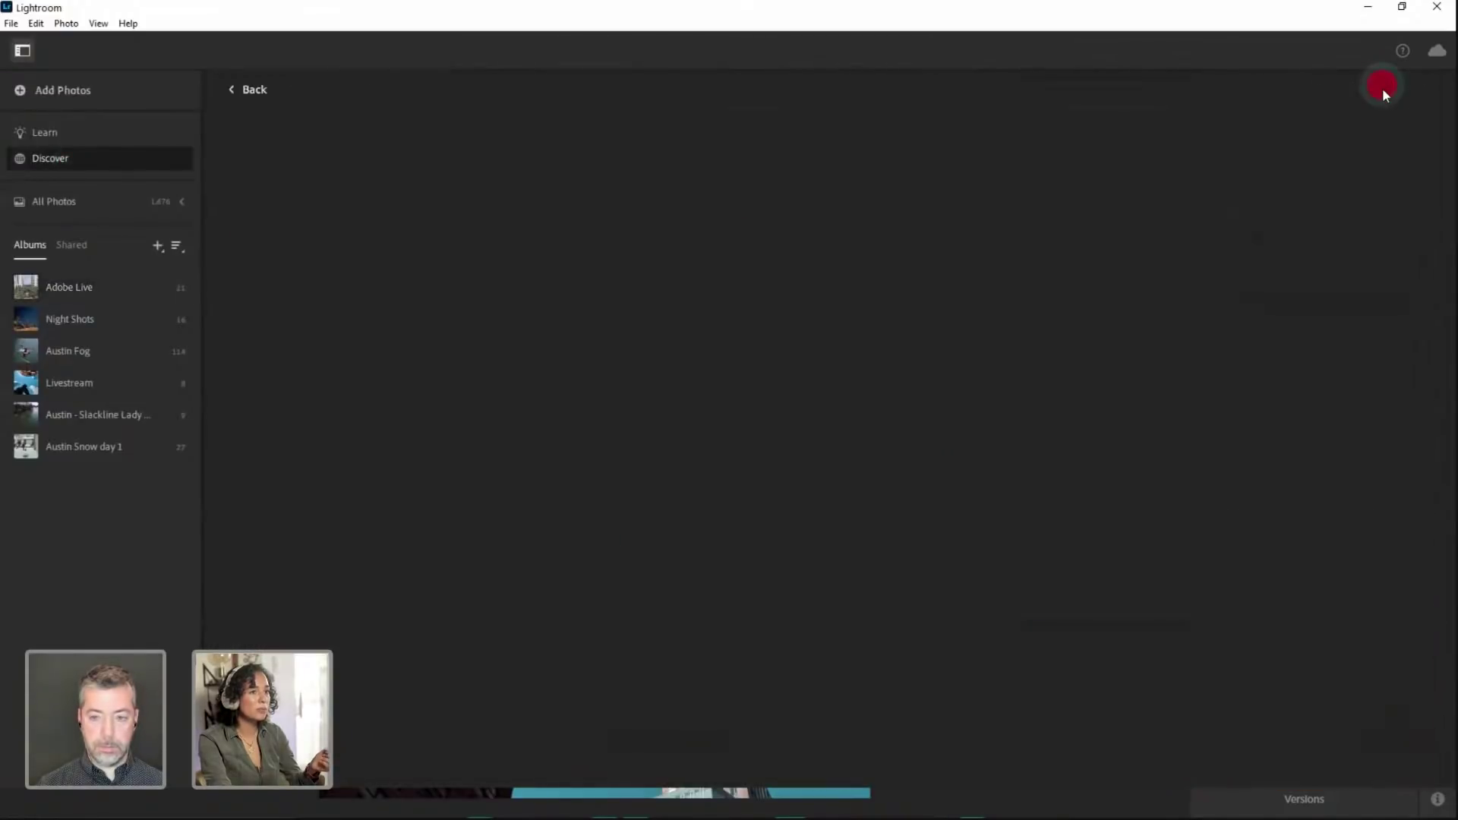
scroll(1155, 407, down, 3)
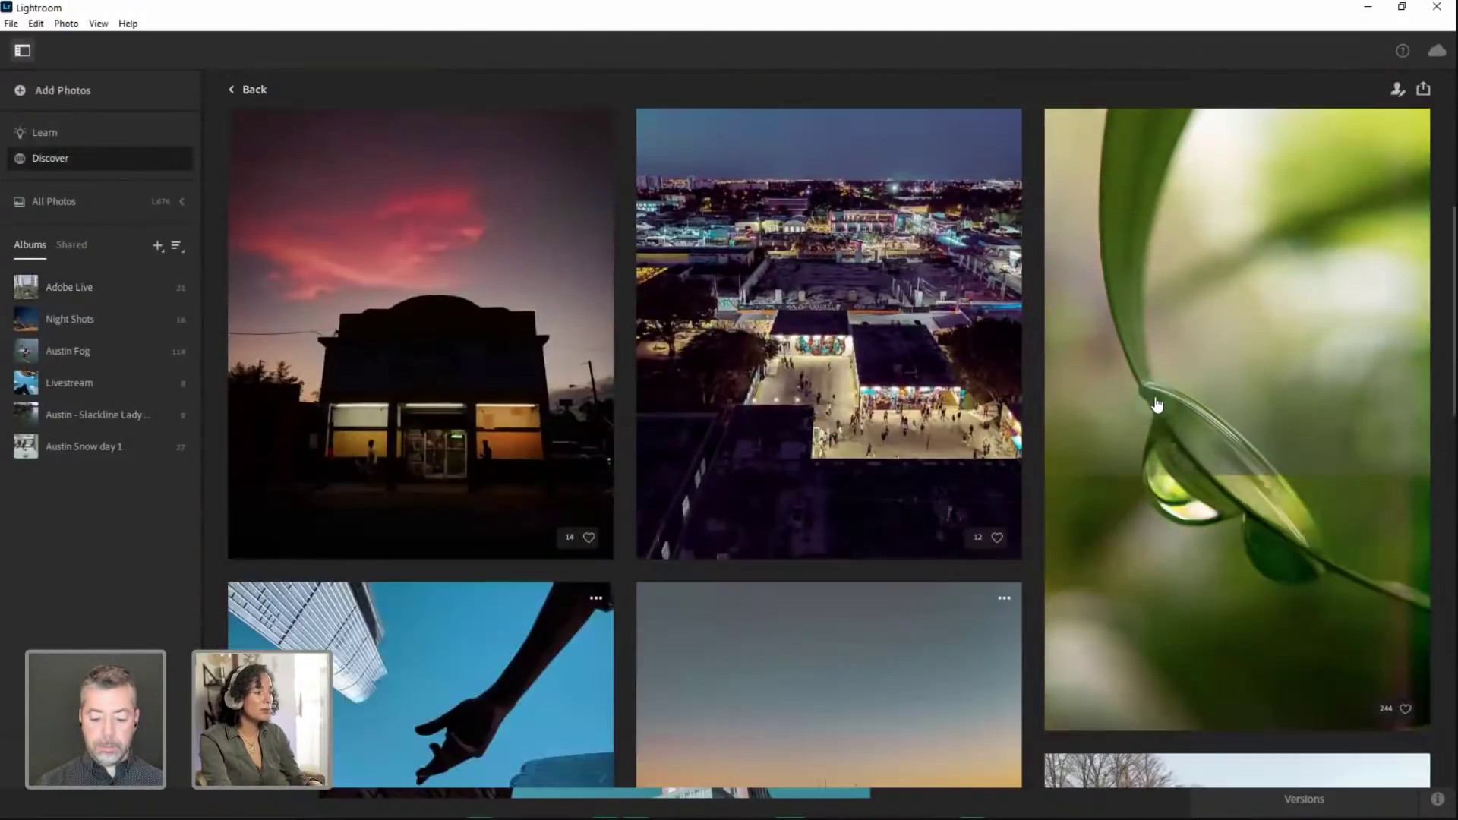
scroll(1157, 405, up, 3)
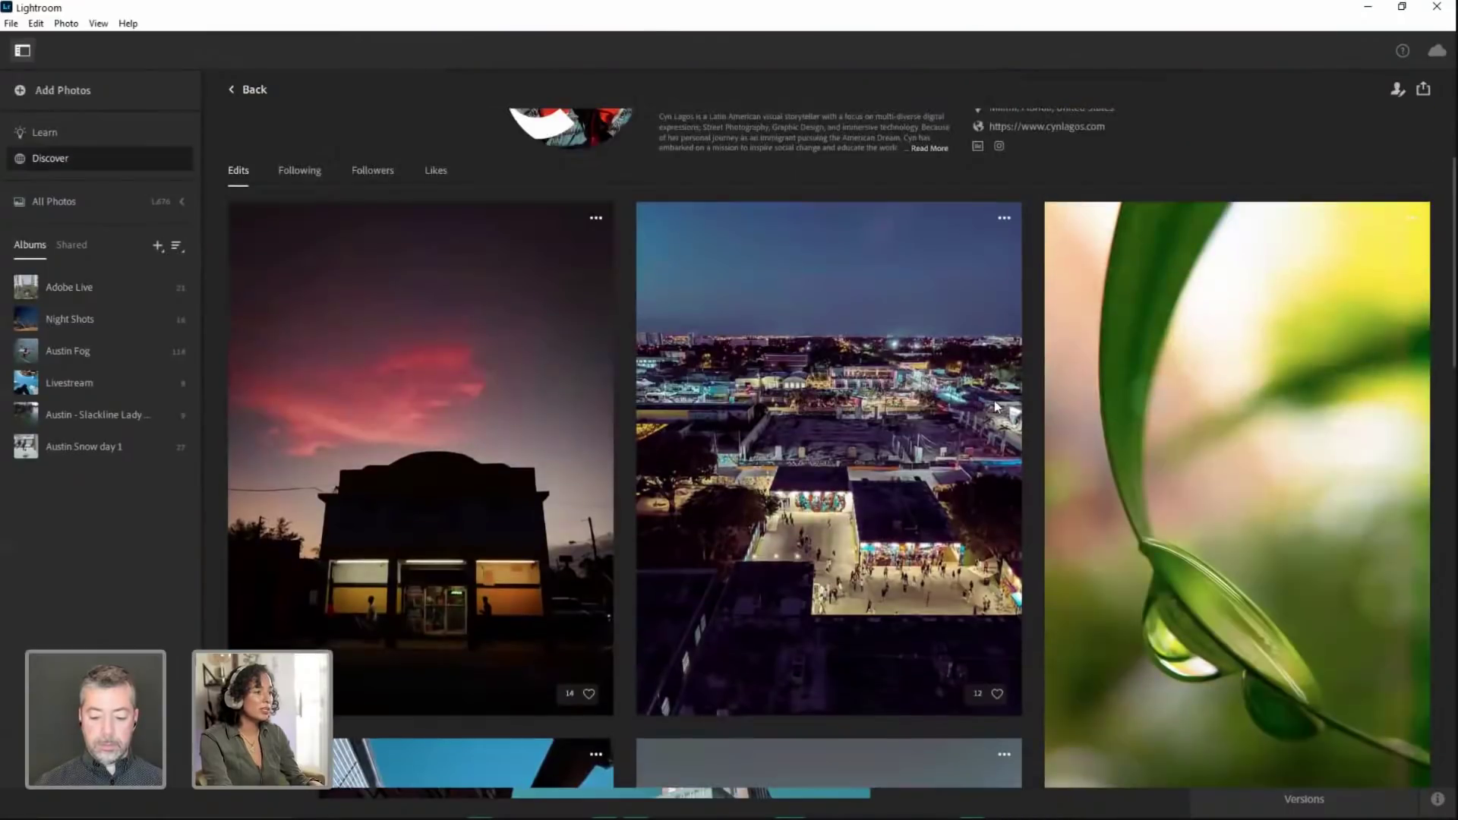
Save the shared Nightmode city photo's edit, including its linear gradient, as a preset in the Saved Presets group under the suggested name
click(915, 373)
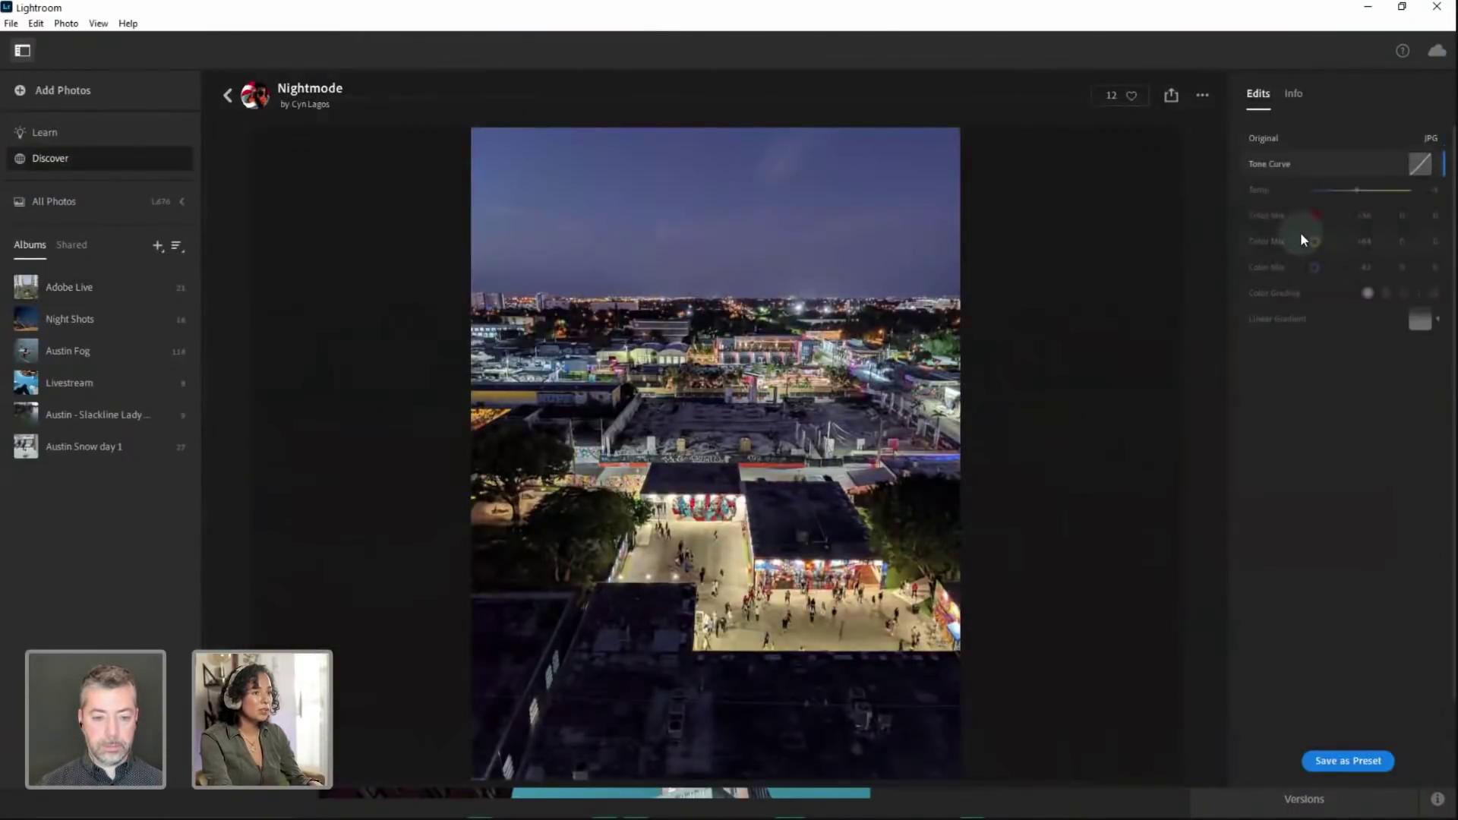
click(1365, 761)
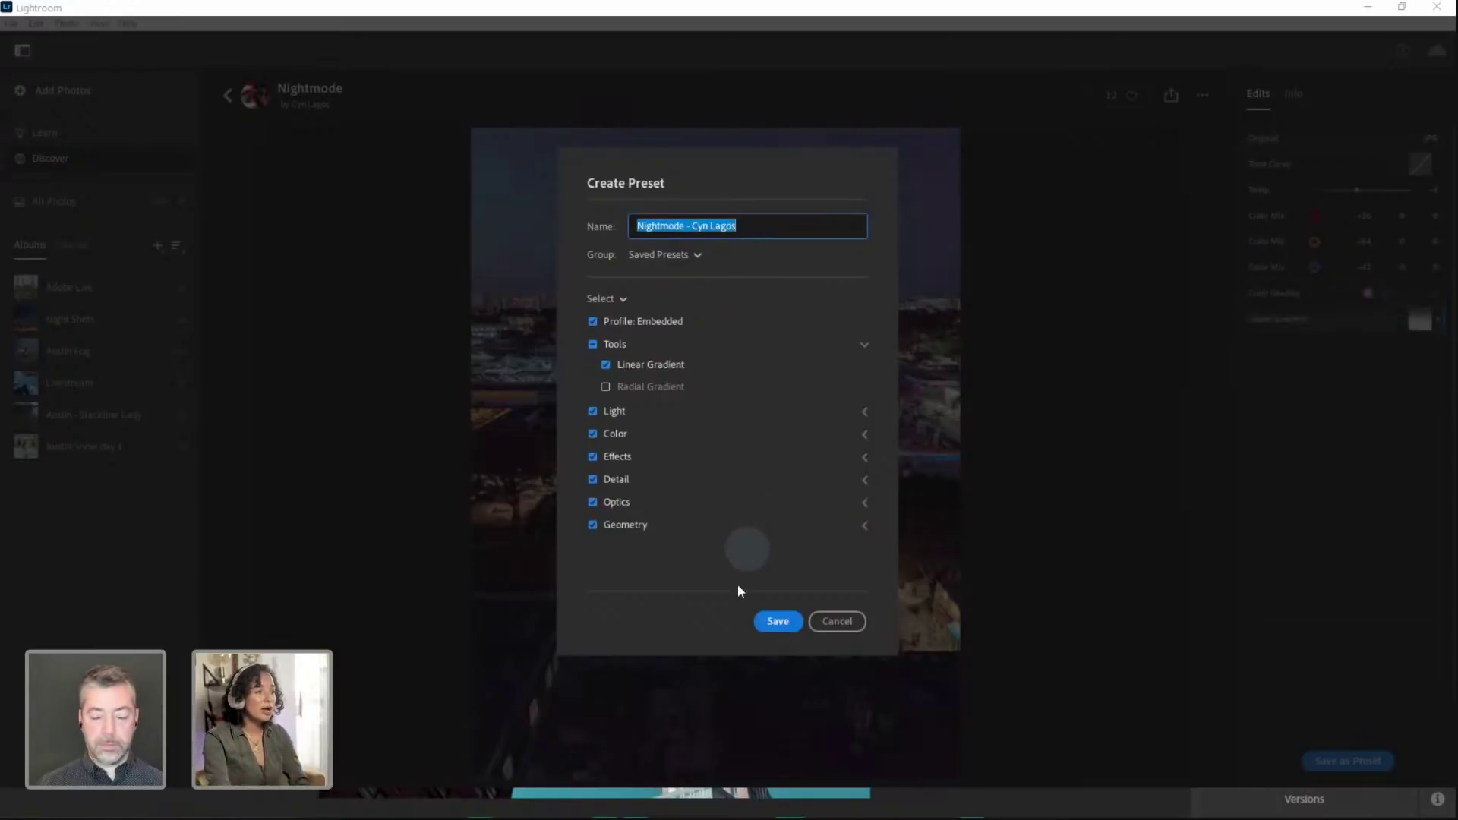
click(779, 621)
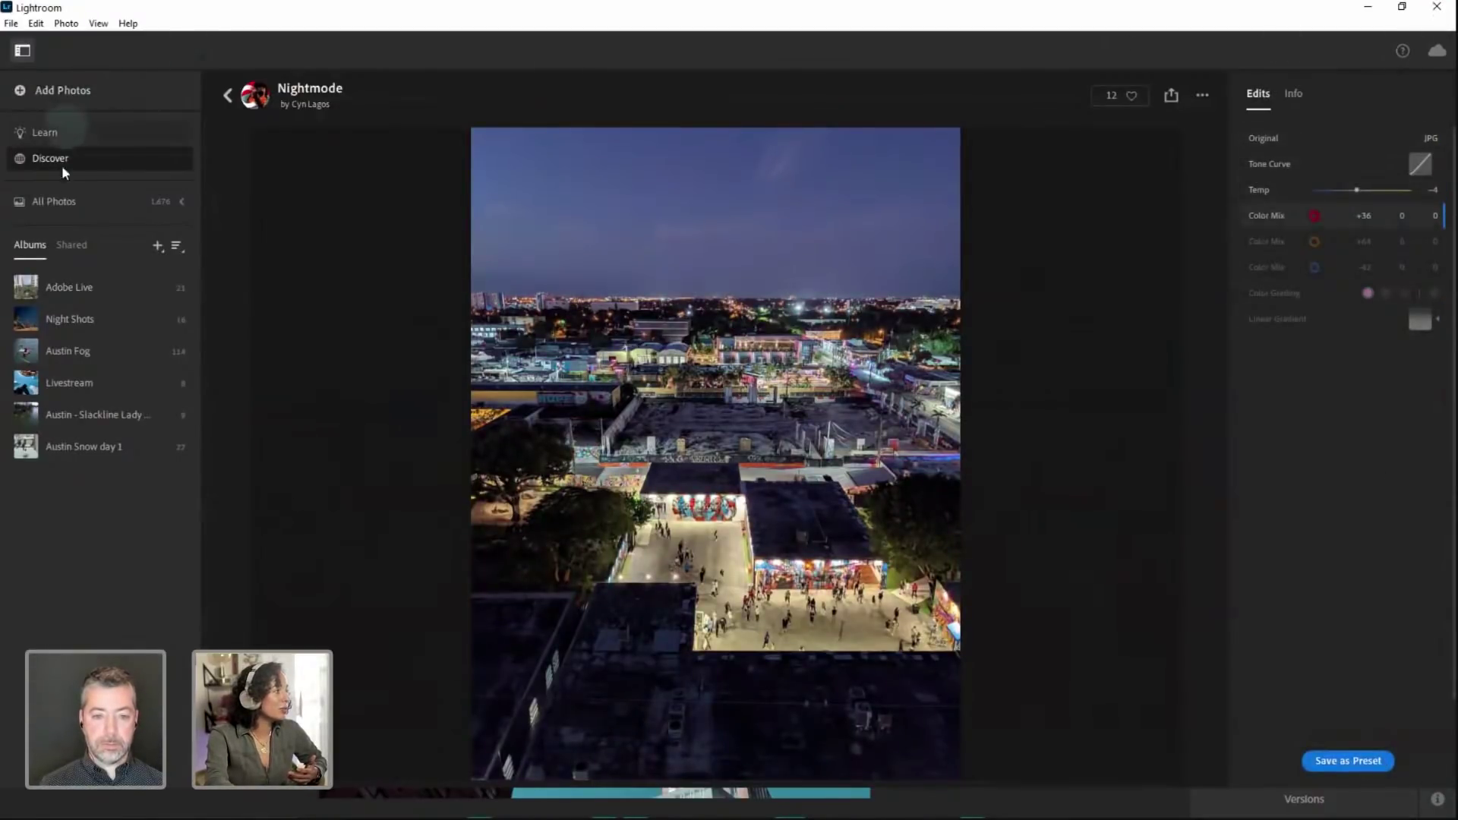
Return to the plant photo in All Photos and check the contents of the Saved Presets group
click(61, 199)
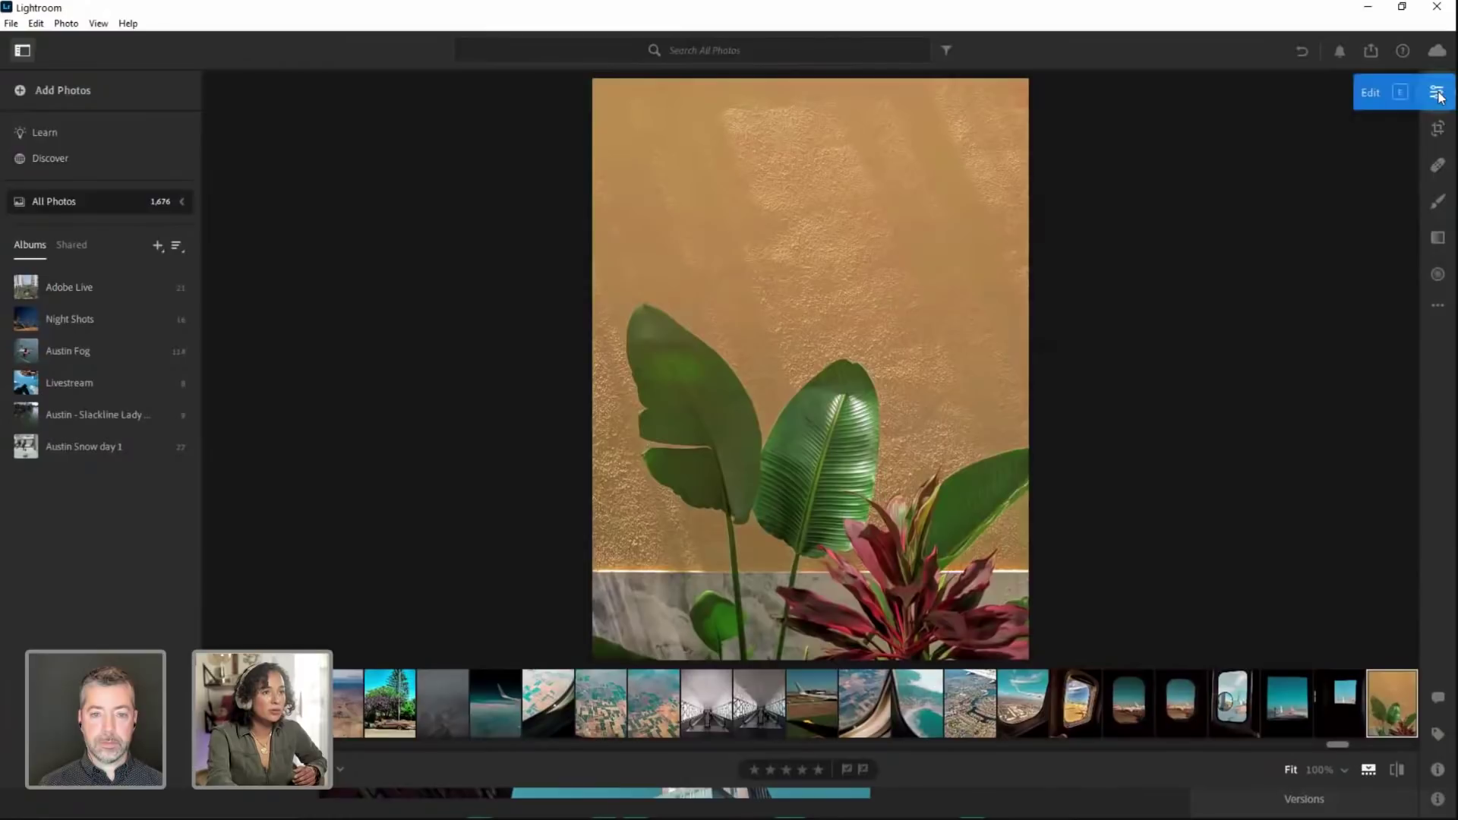
click(1437, 93)
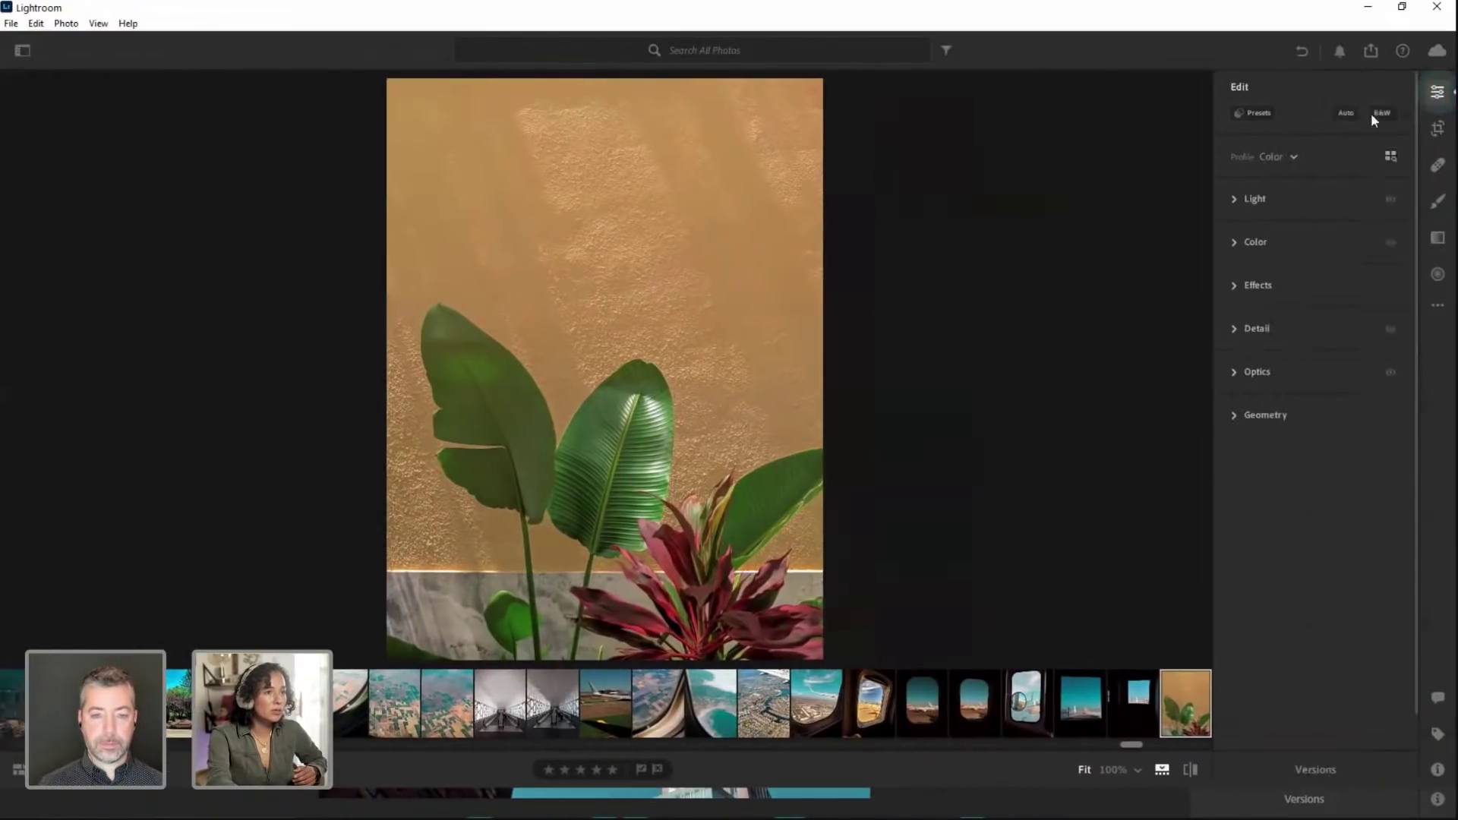
click(1259, 113)
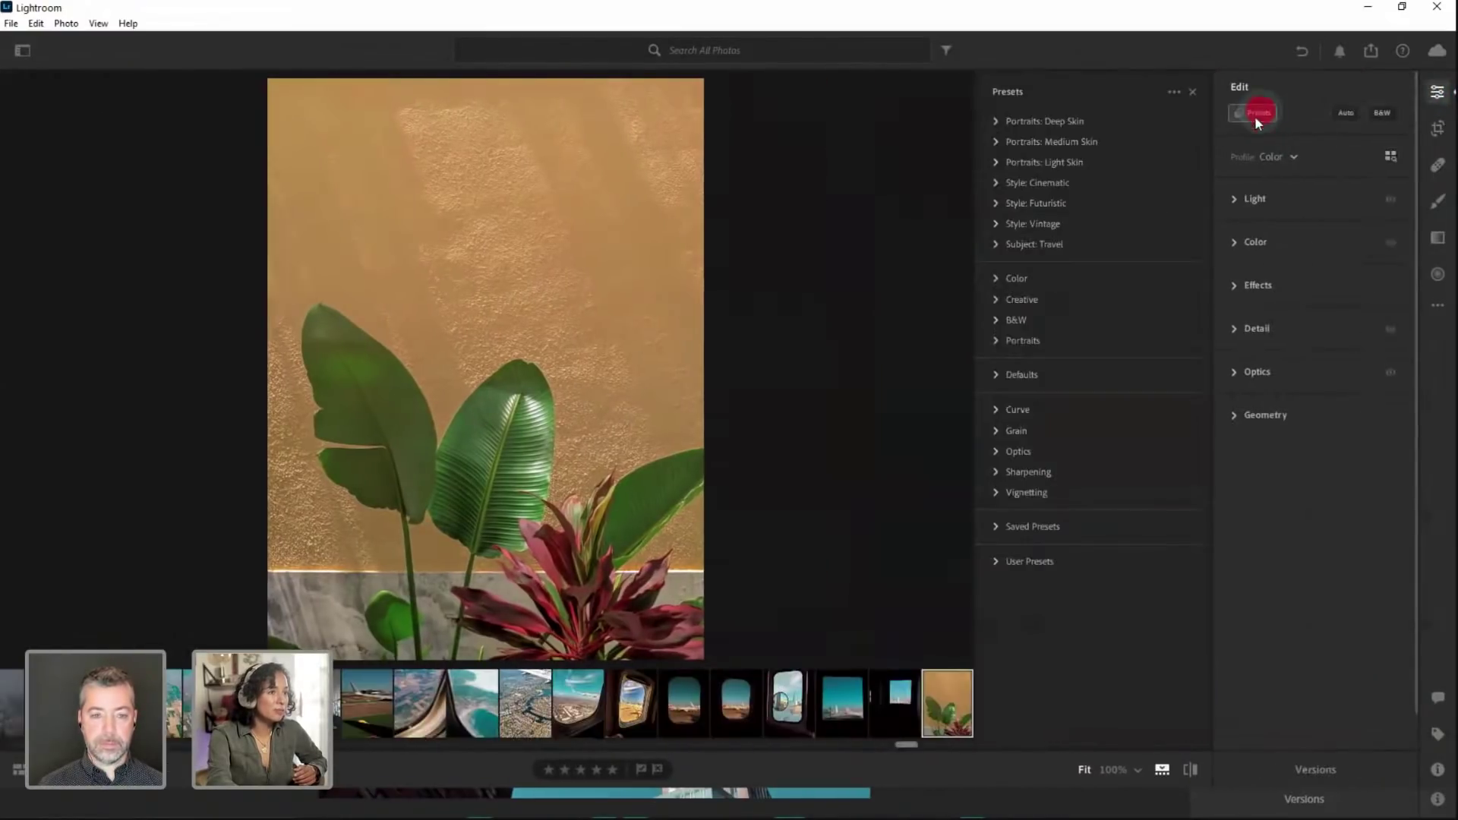
click(996, 524)
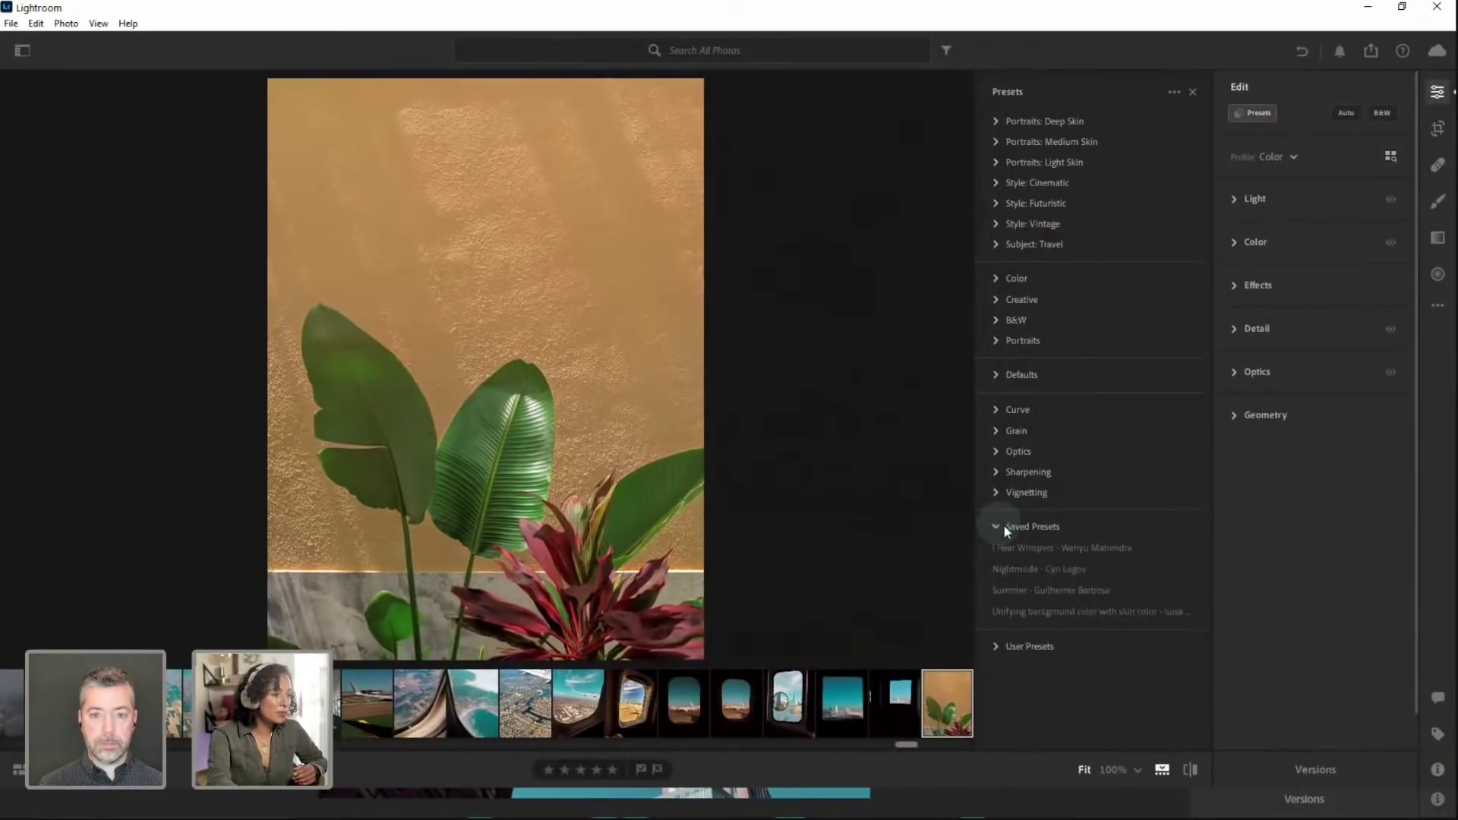
click(1023, 570)
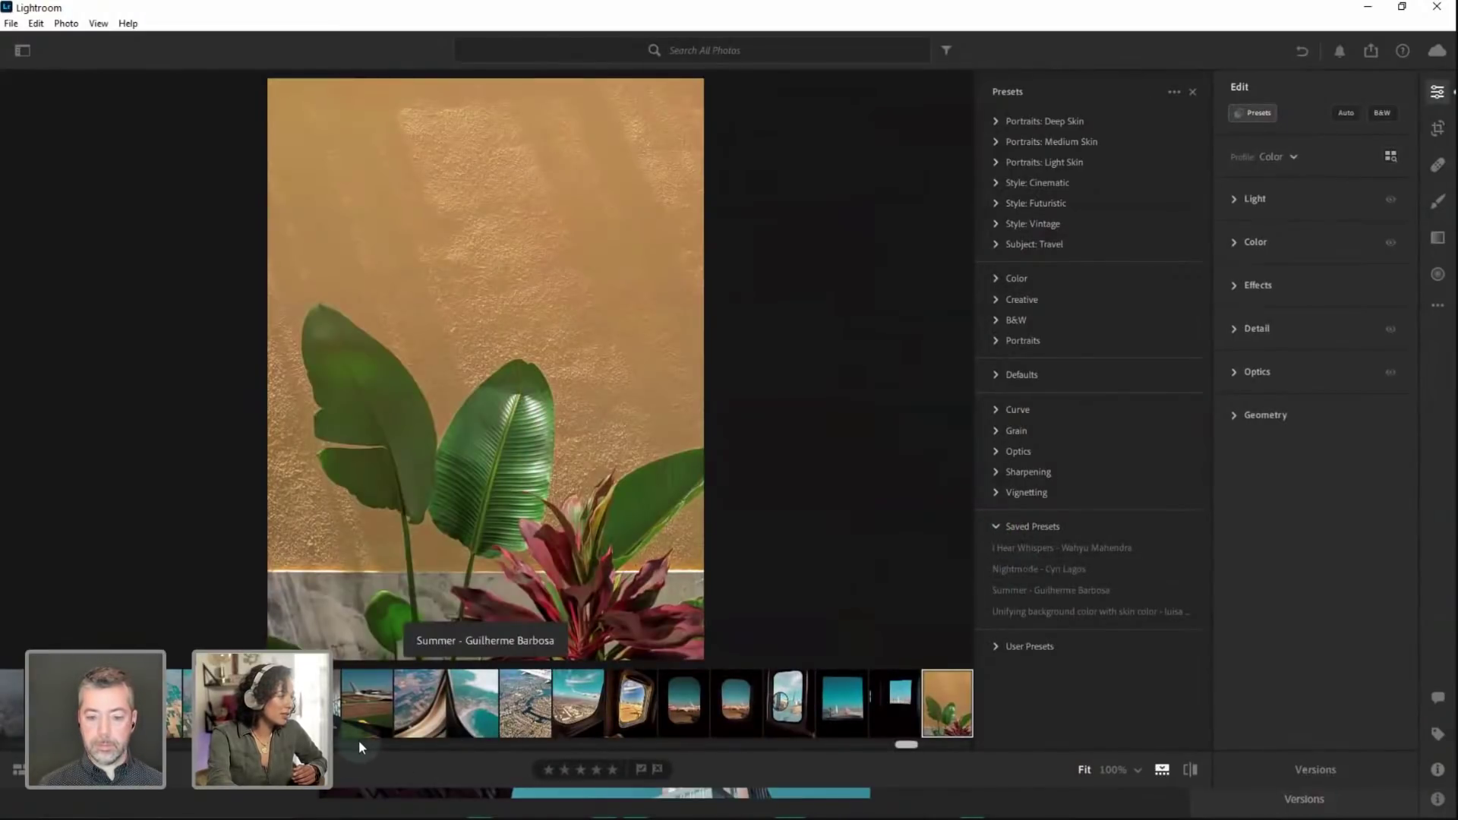
From the Adobe Live album, apply the saved Nightmode preset to the photo looking up at the skyscrapers
click(22, 50)
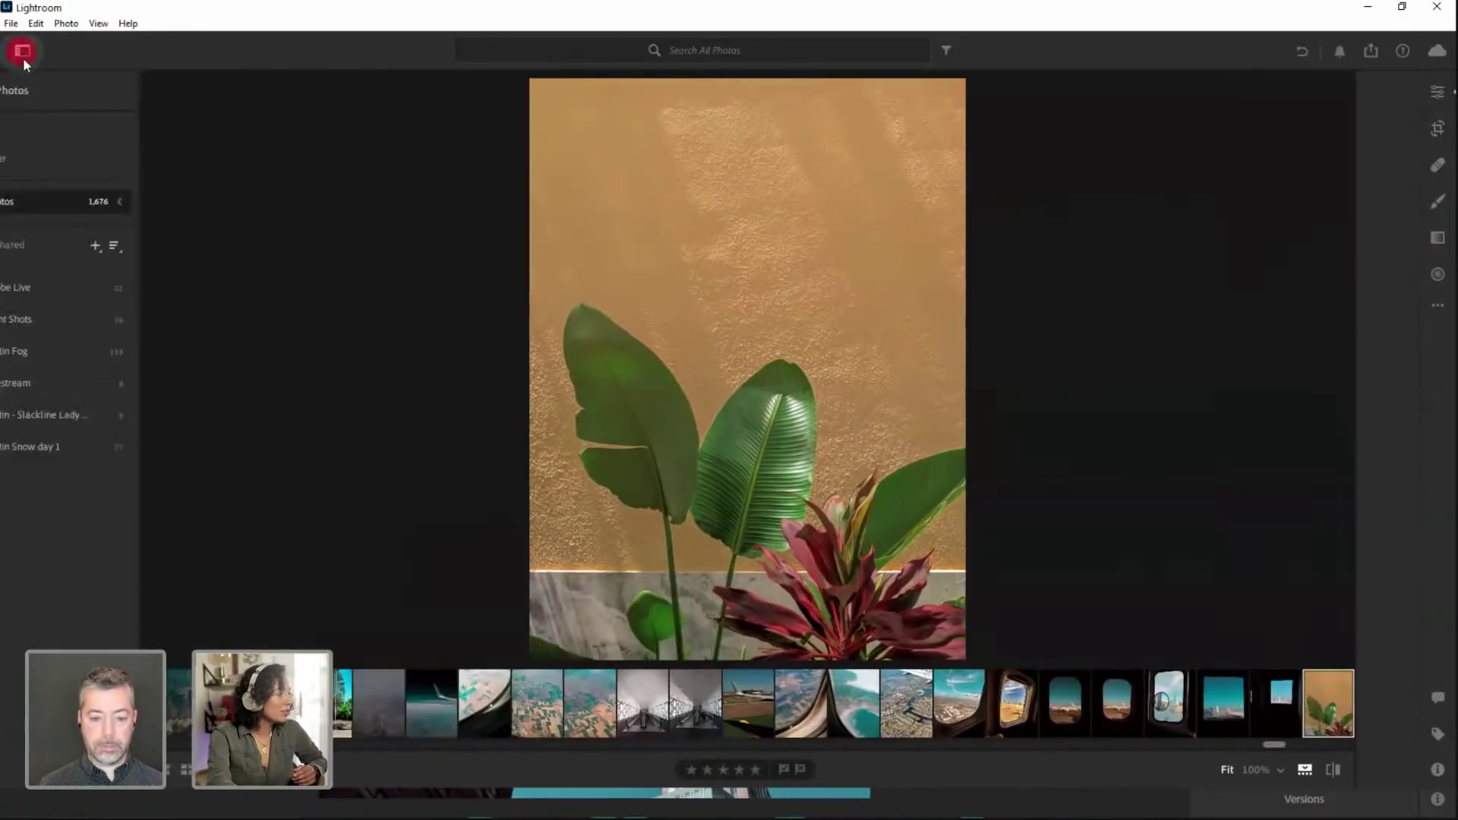
click(91, 287)
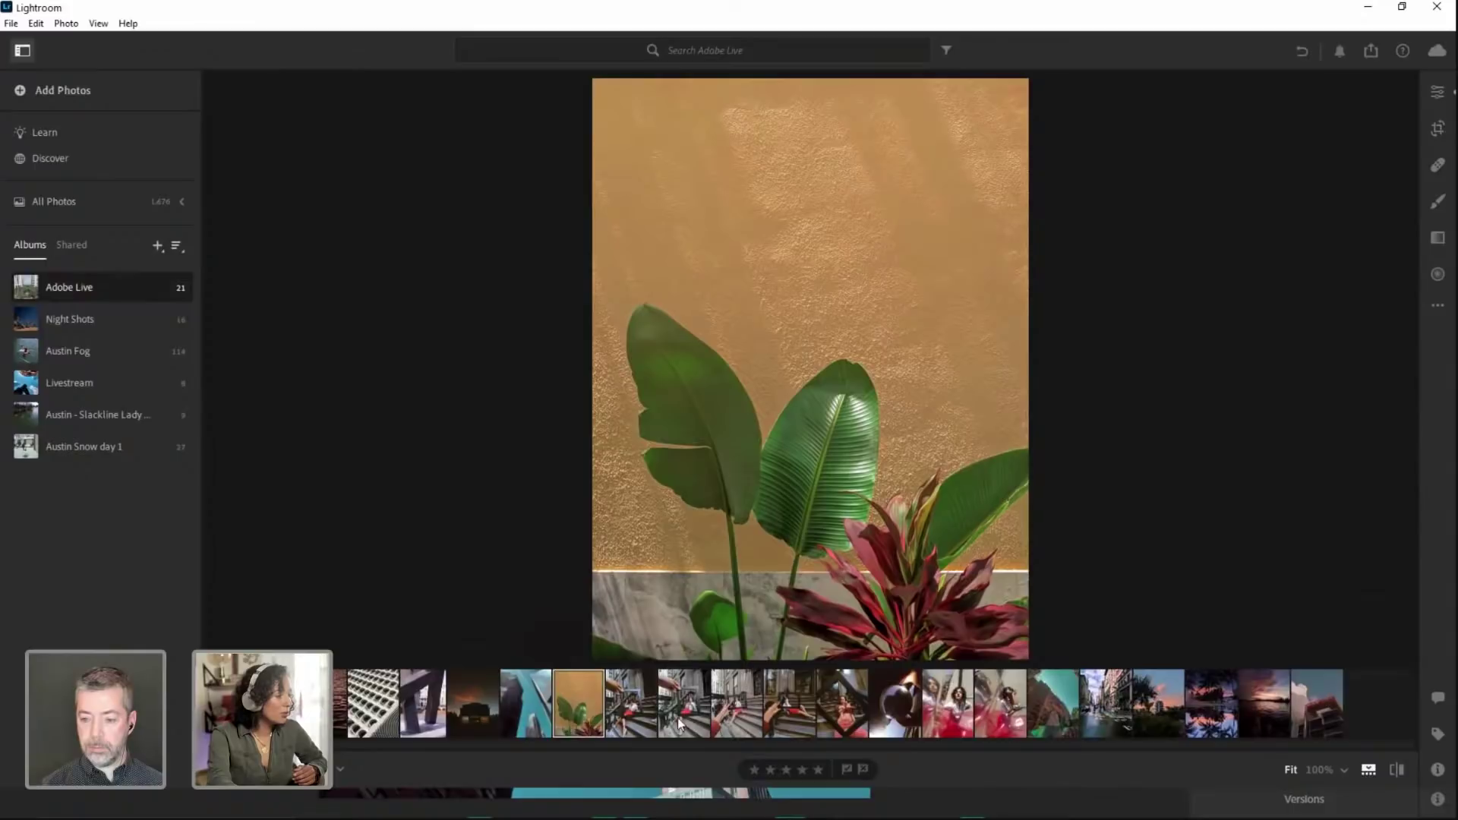
click(1437, 89)
click(1246, 110)
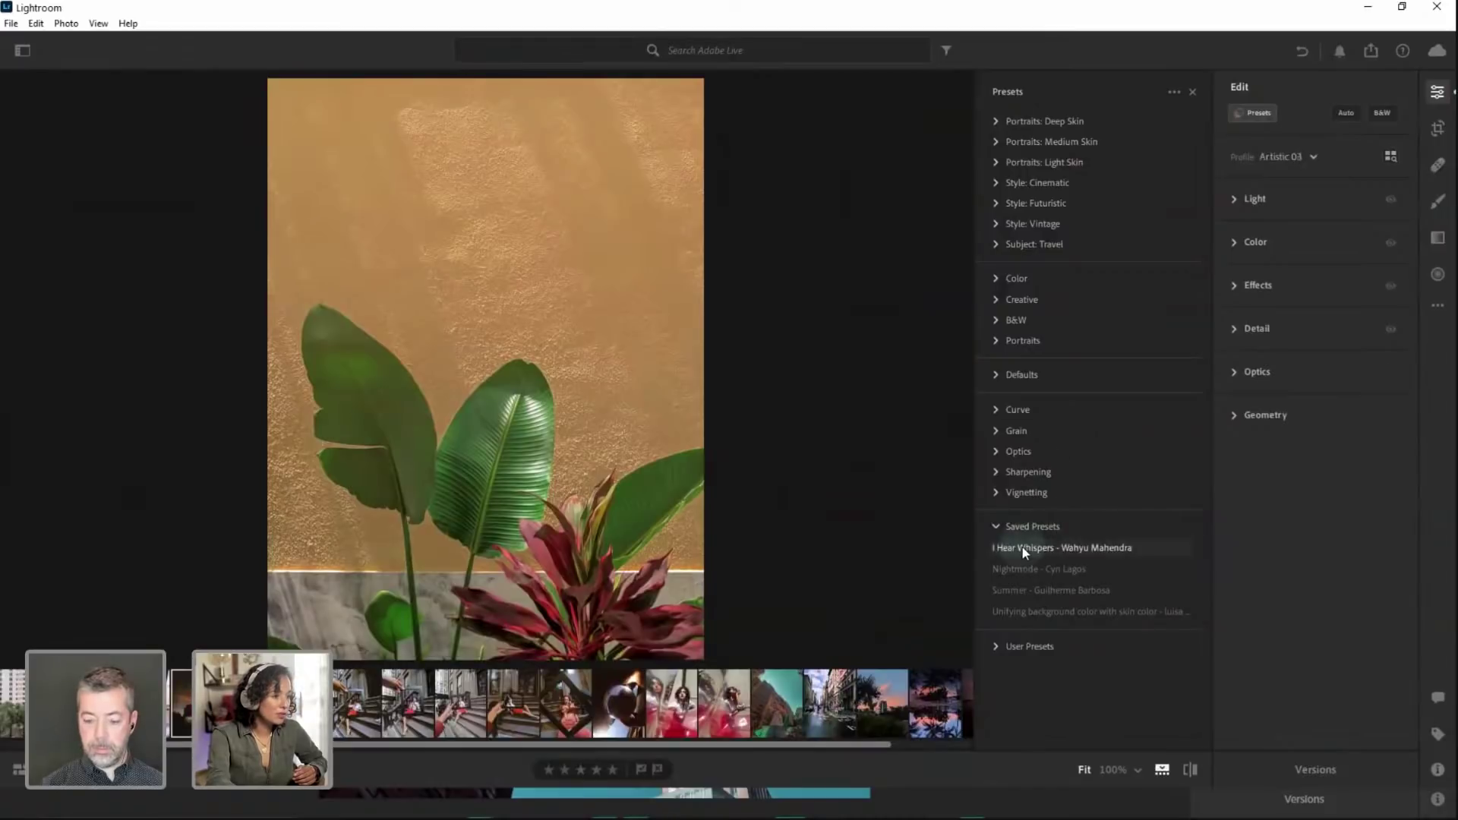
click(1019, 568)
click(1020, 568)
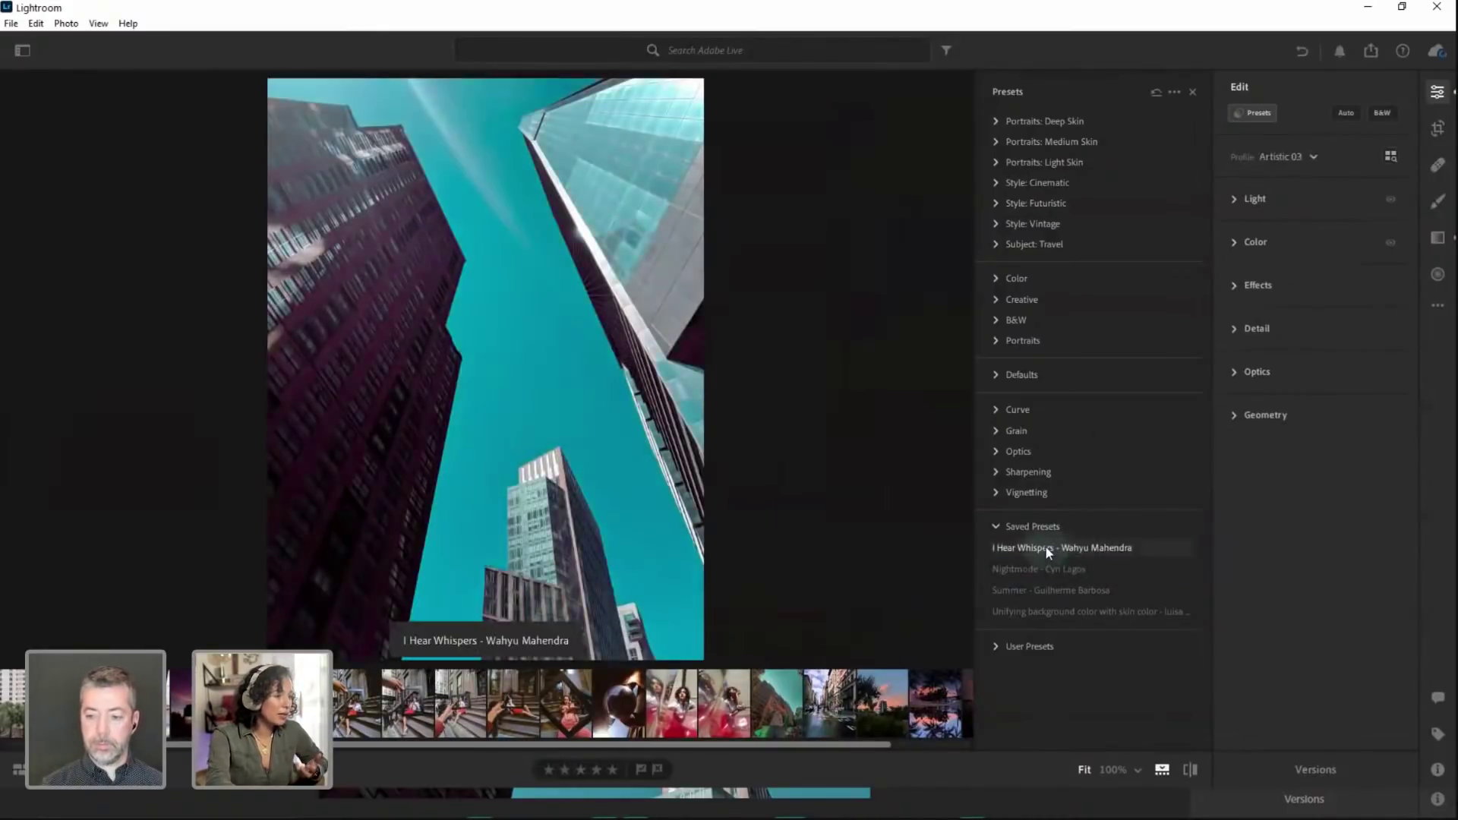
click(1047, 548)
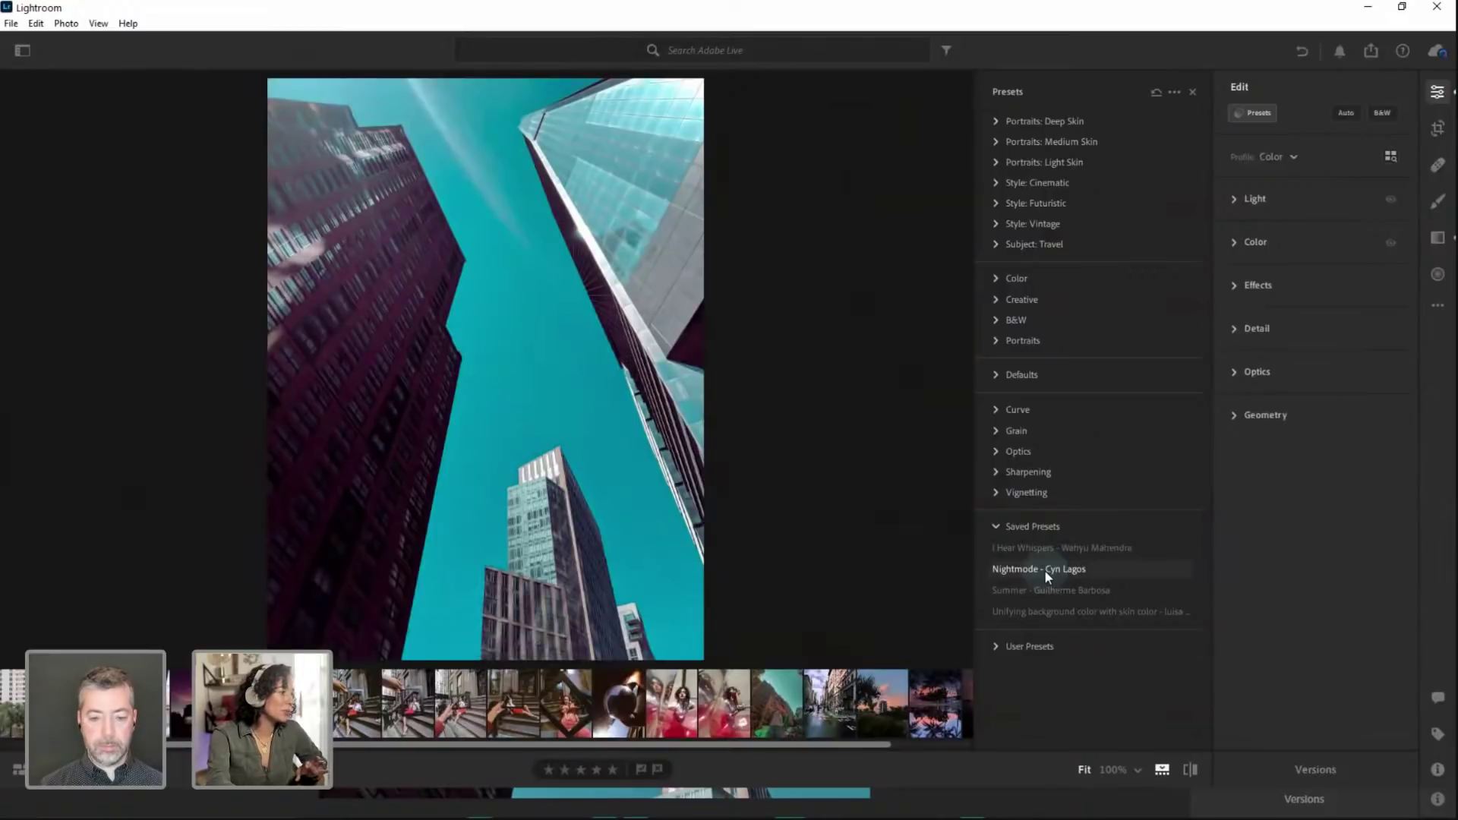
click(1045, 569)
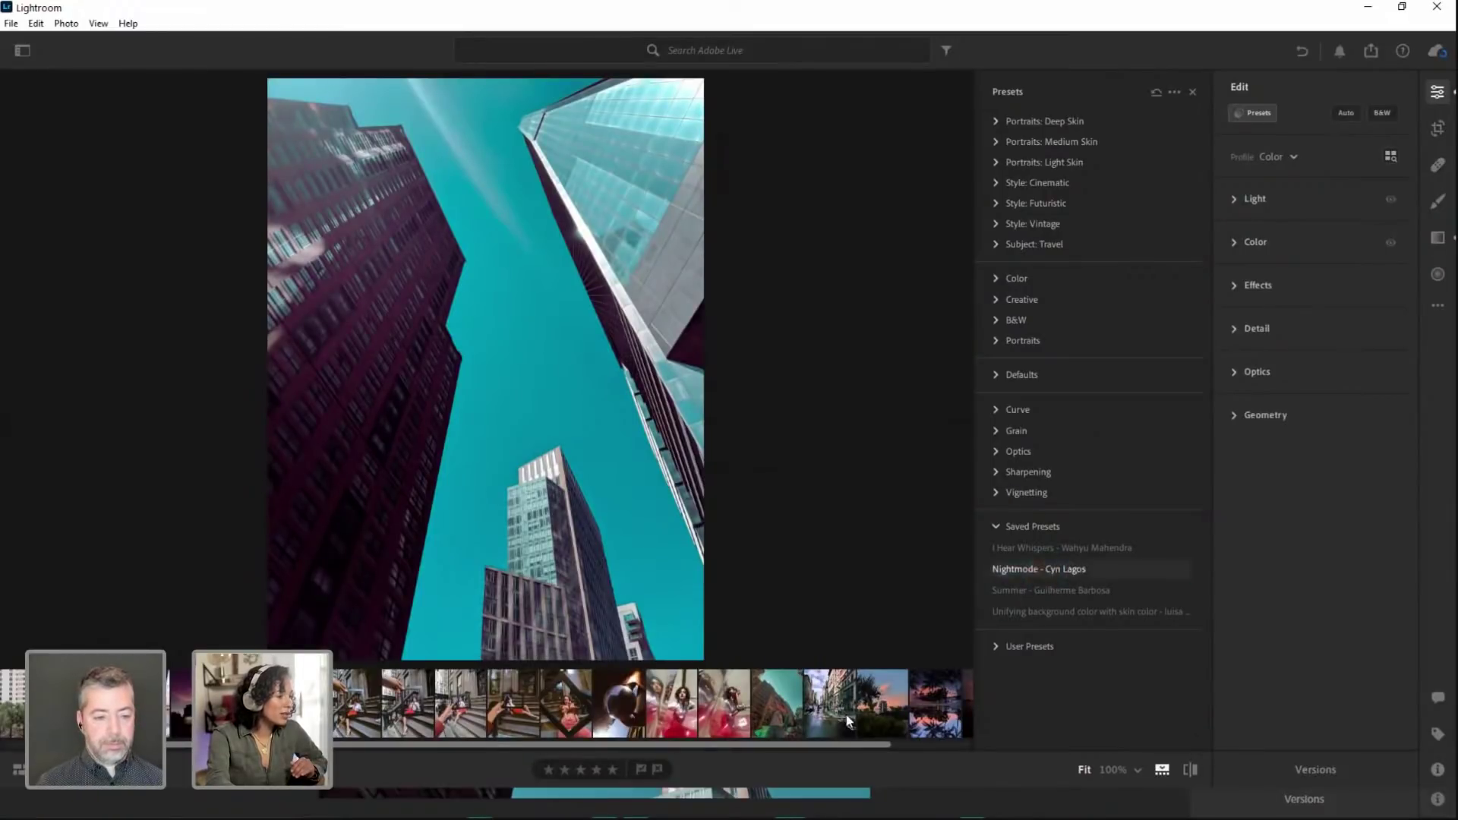
Apply the saved Nightmode preset to the sunset photo with sneakers in front of the water
scroll(890, 705, down, 4)
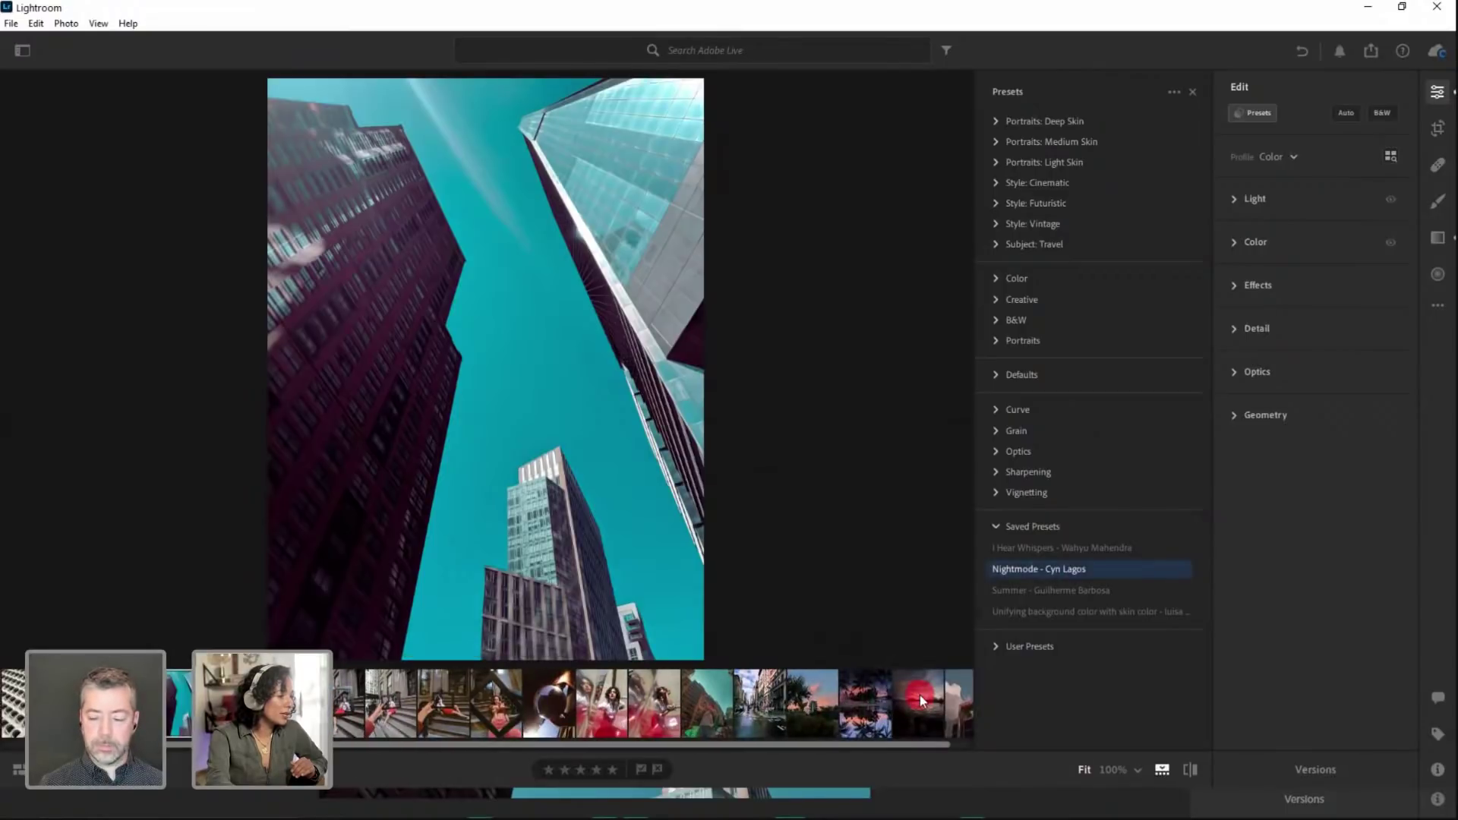
click(919, 695)
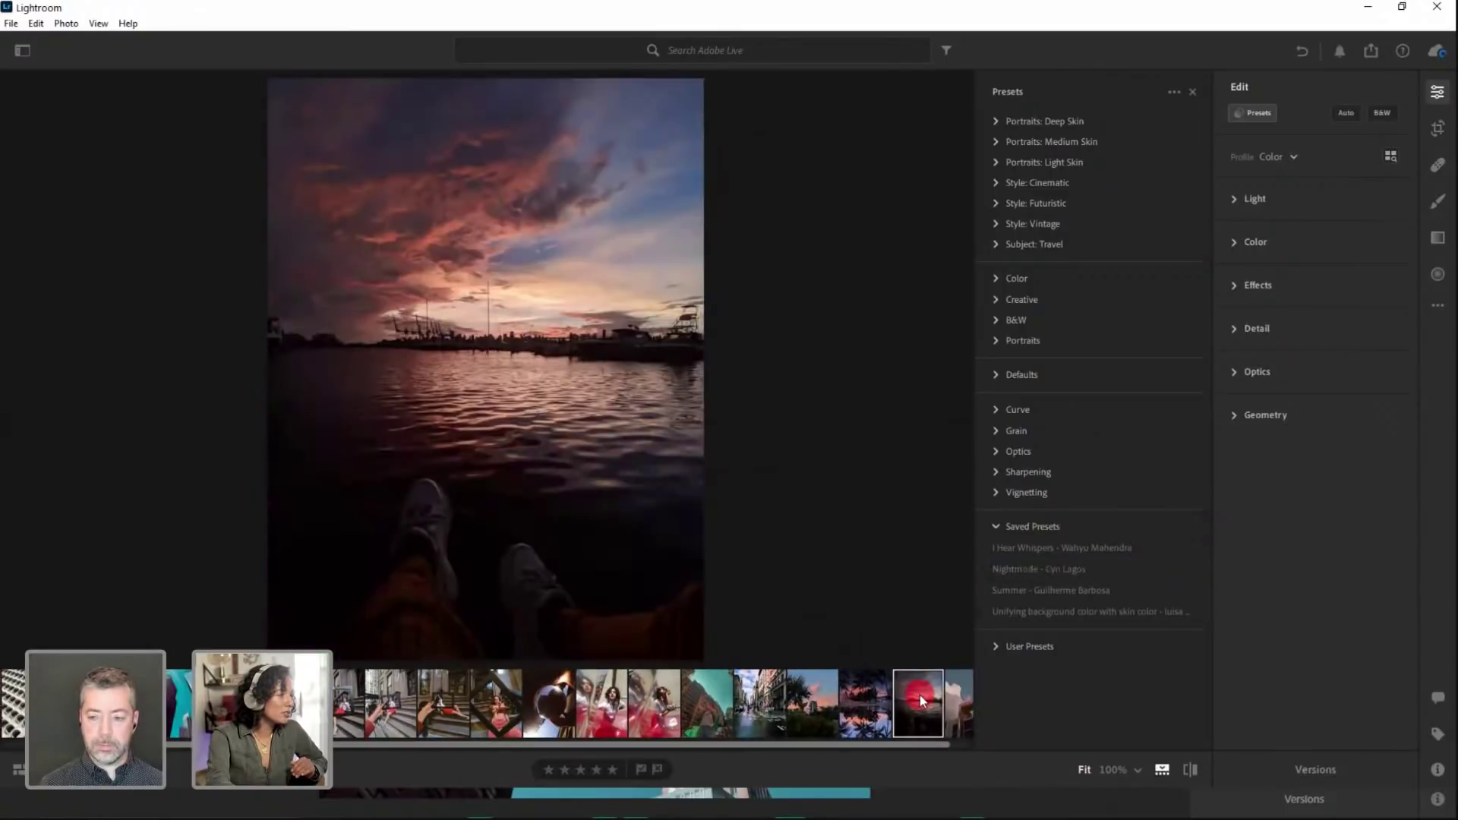
click(1039, 566)
click(1037, 567)
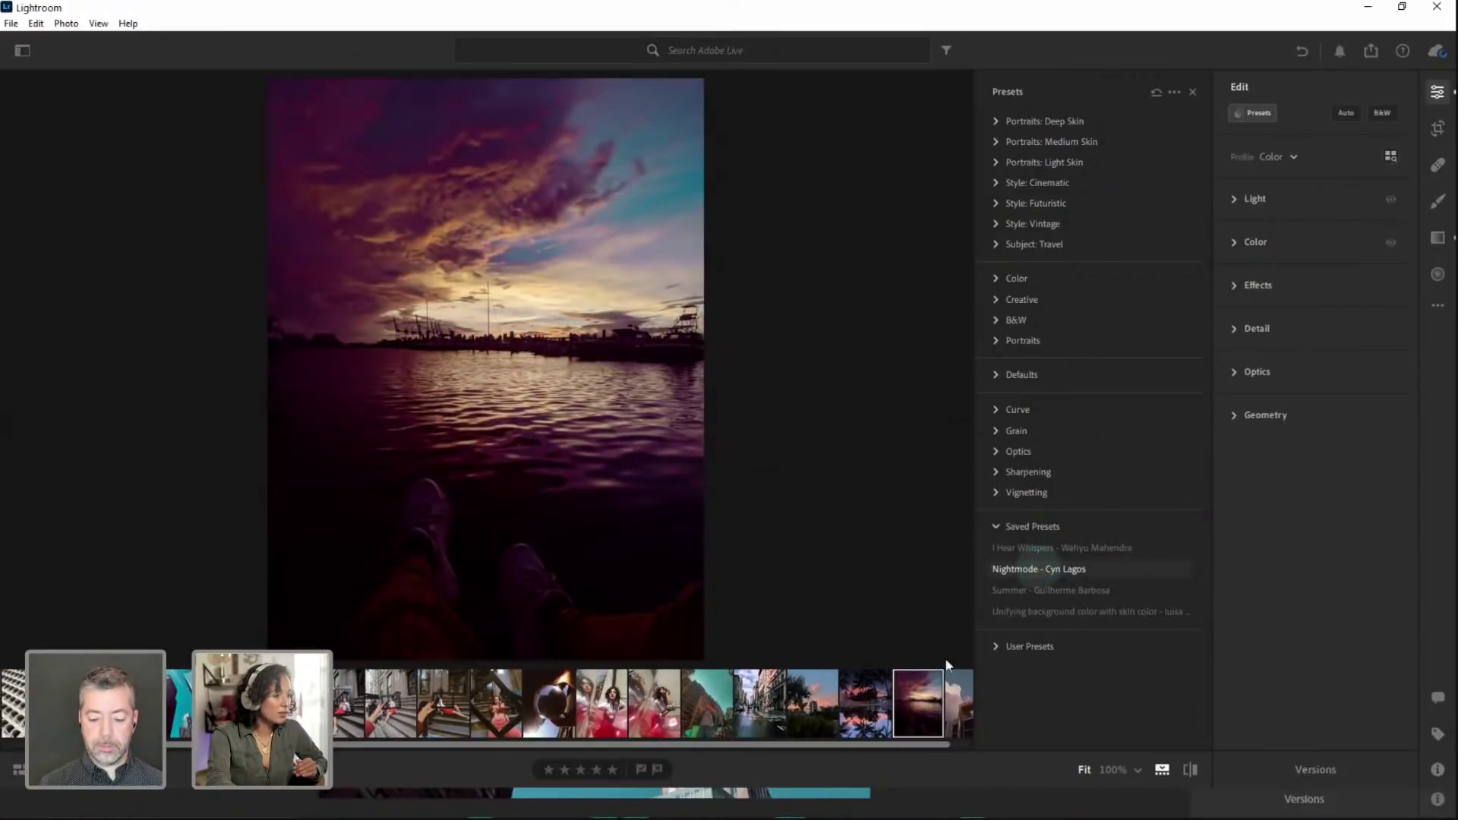
scroll(877, 696, right, 1)
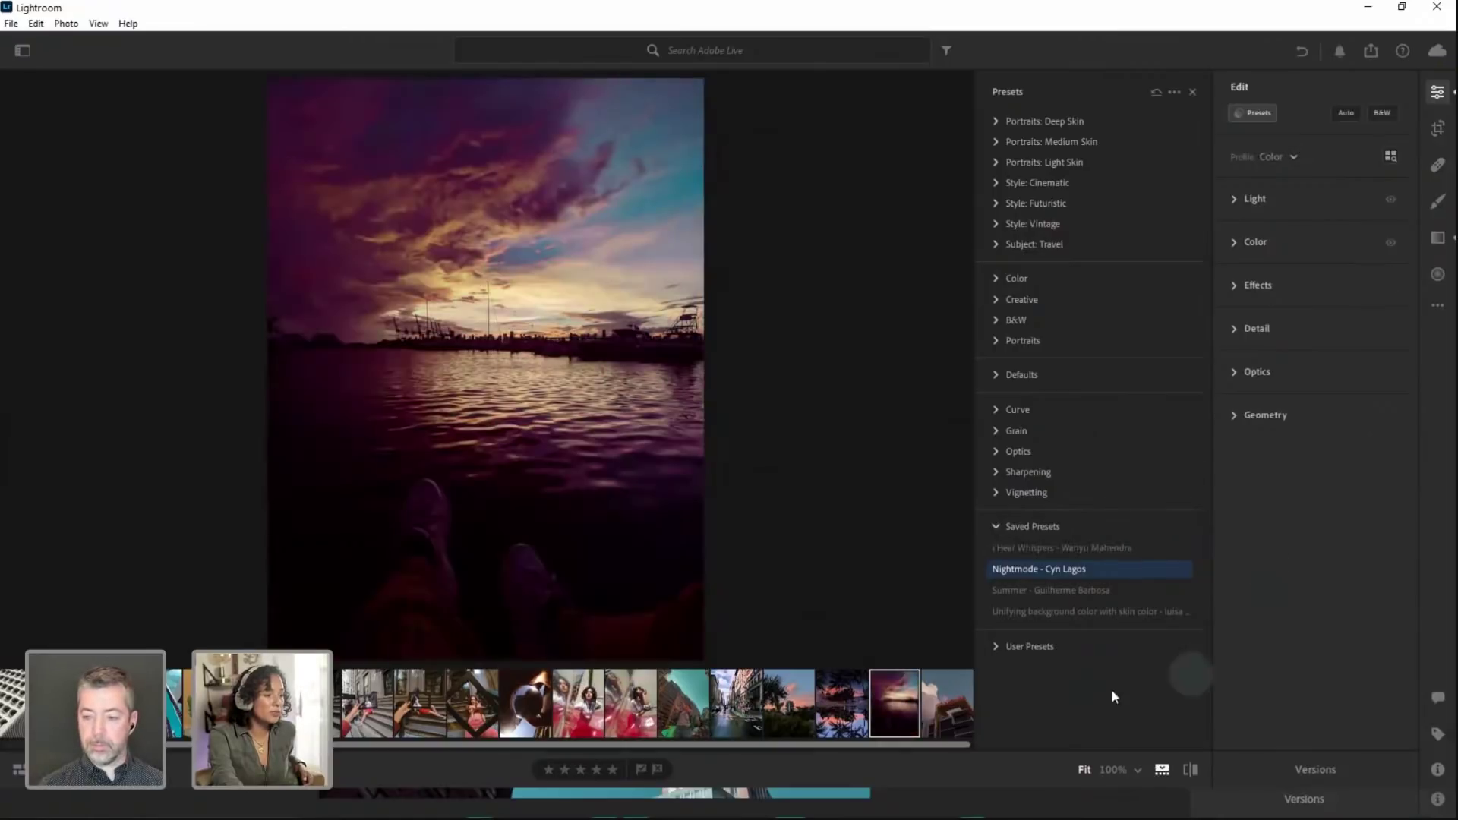
Apply the Adobe Live Nostalgia user preset to the sunset photo with the palm tree and tower
click(995, 645)
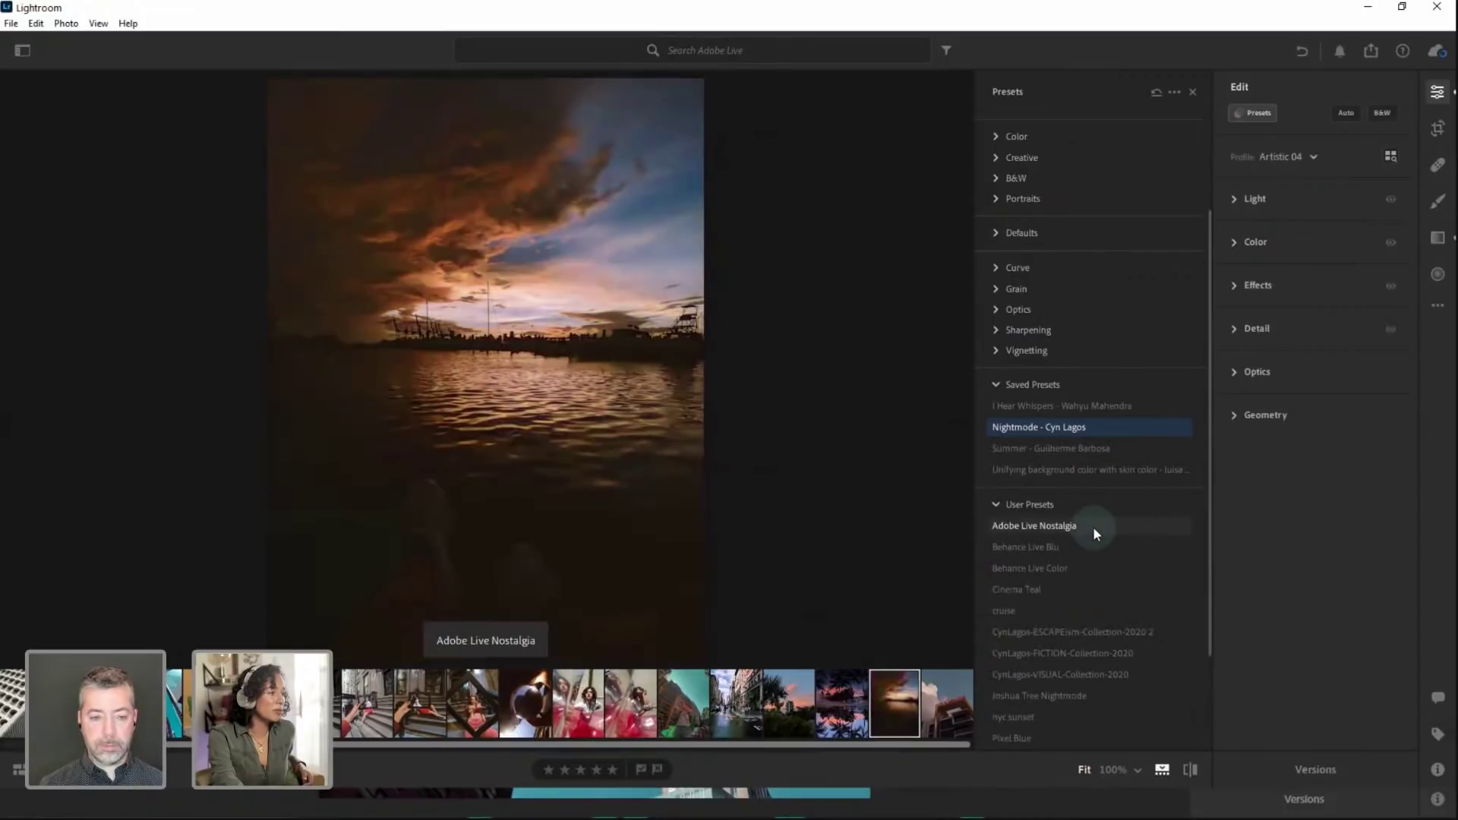
click(809, 702)
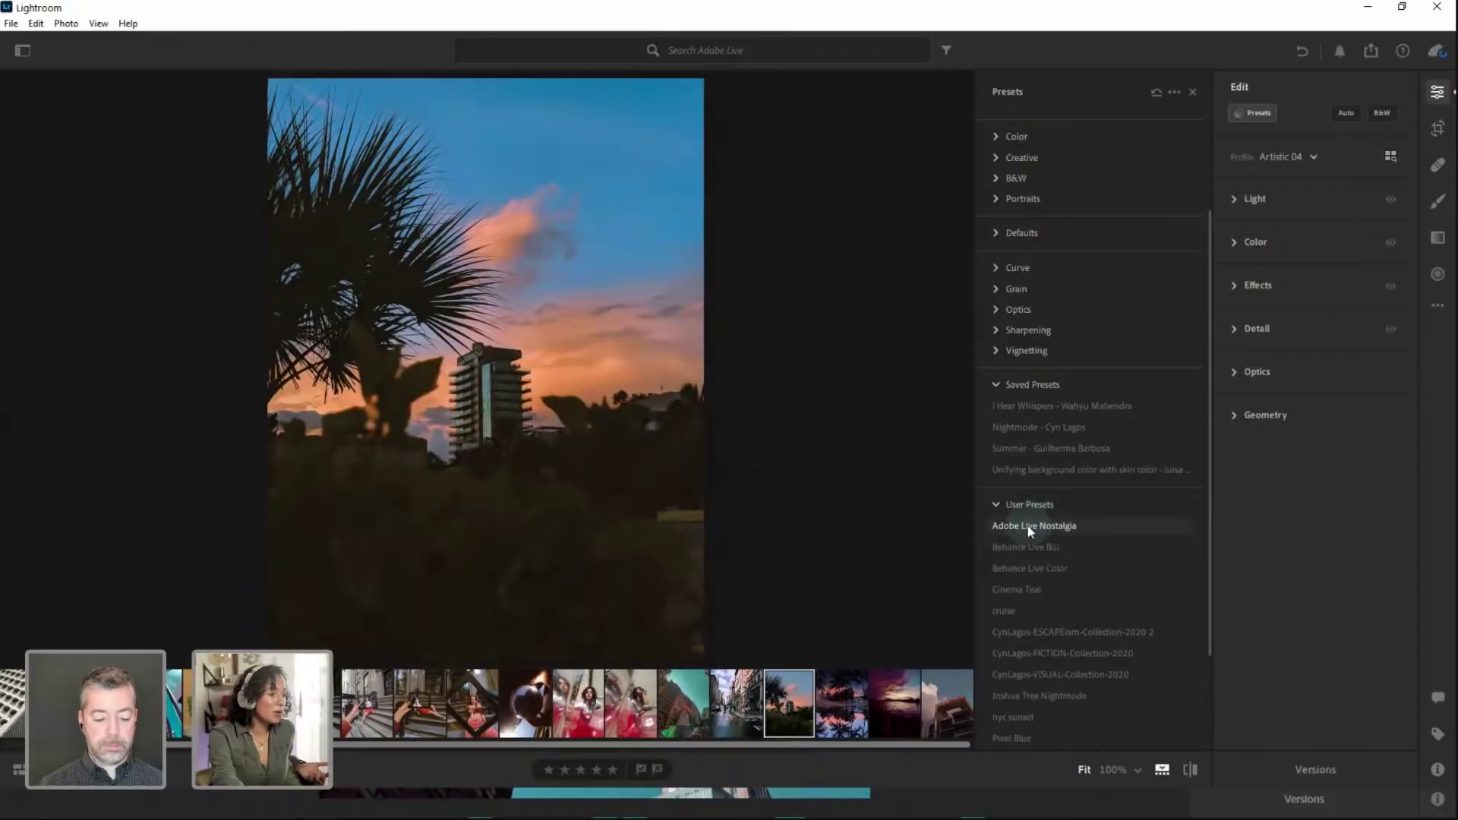
click(1028, 525)
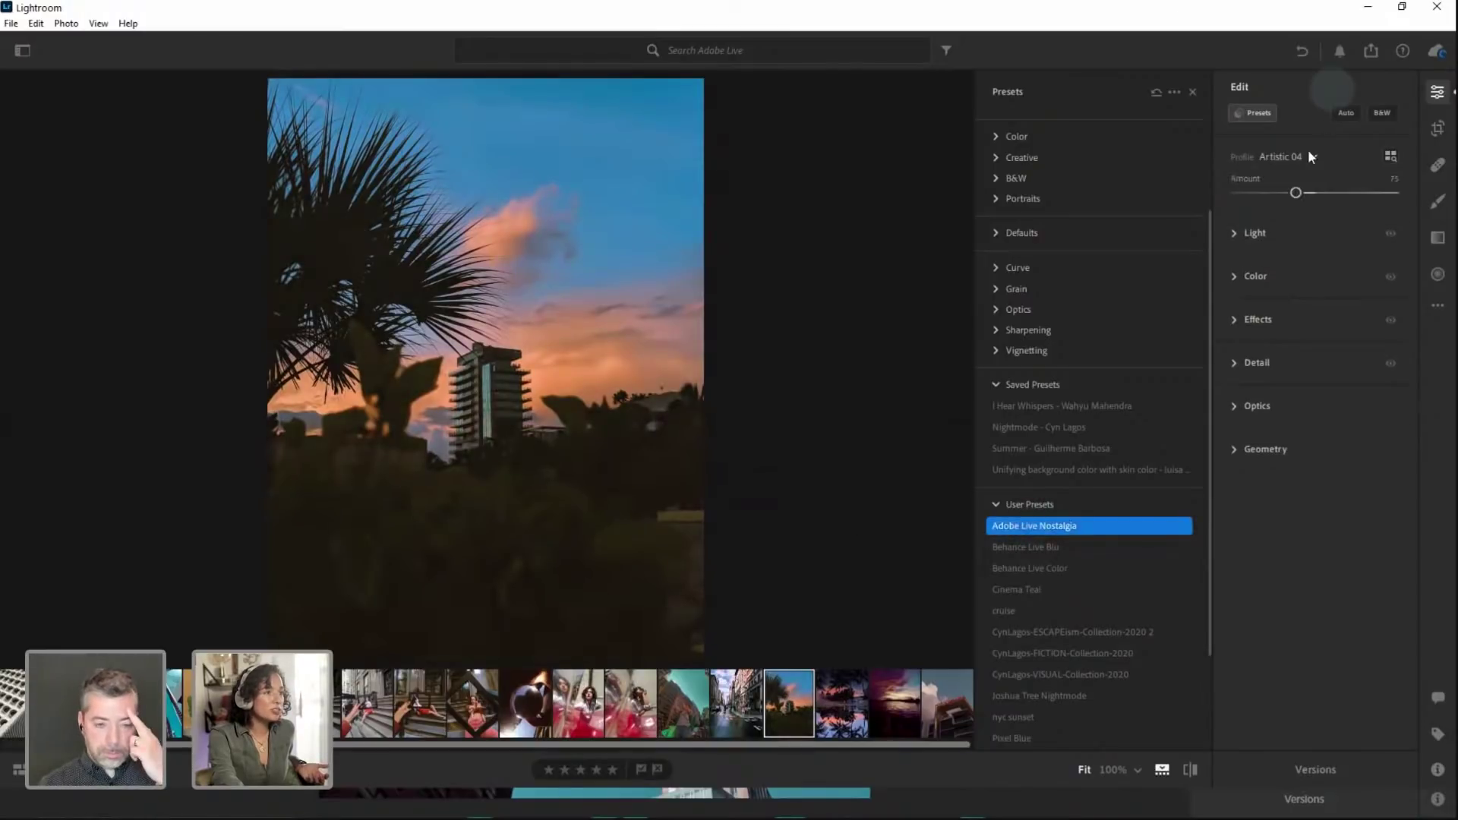
click(1000, 385)
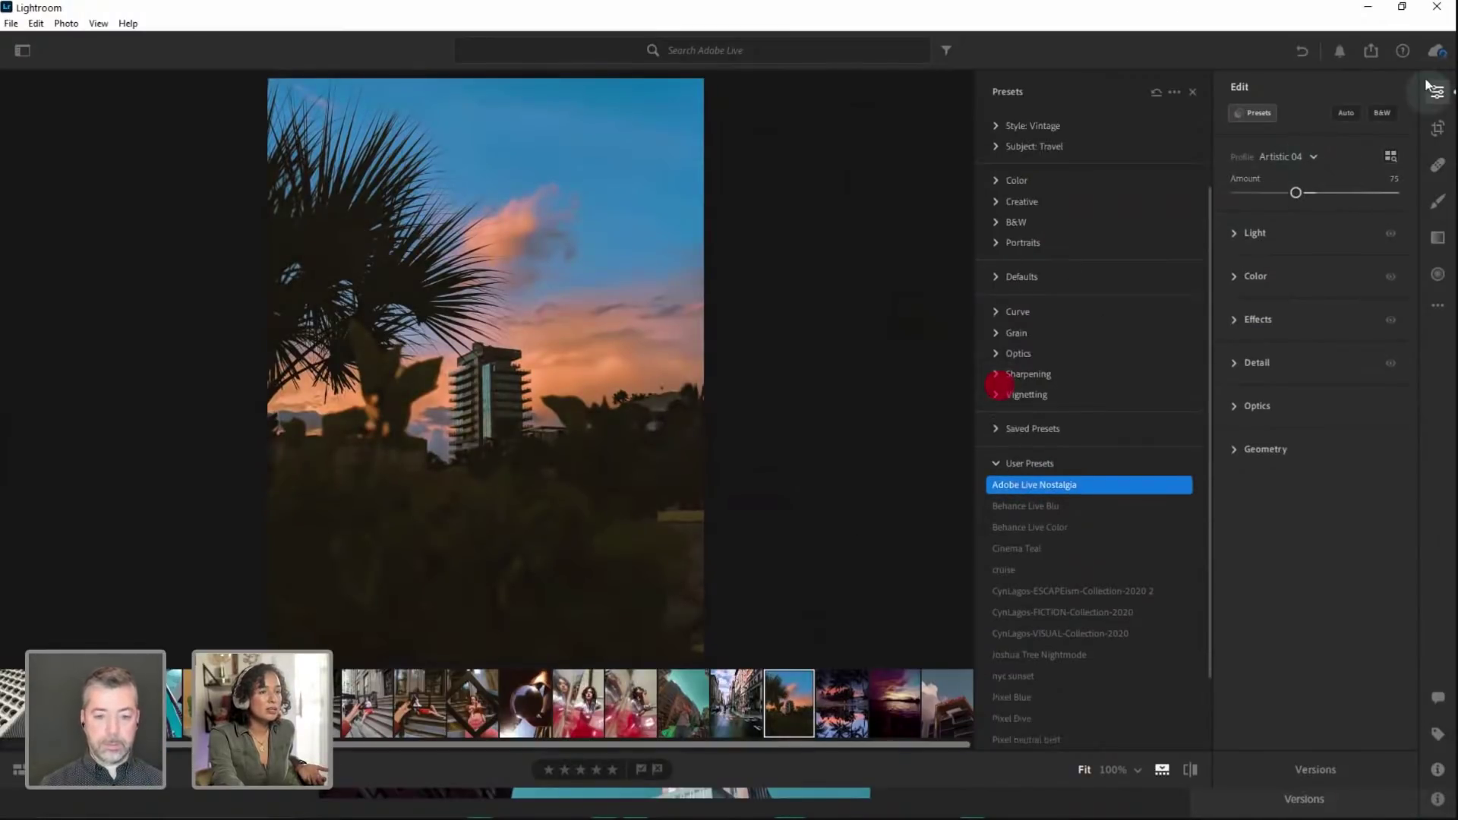
Crop the palm tree photo tighter from its lower-left corner, keeping the original aspect ratio
click(1438, 128)
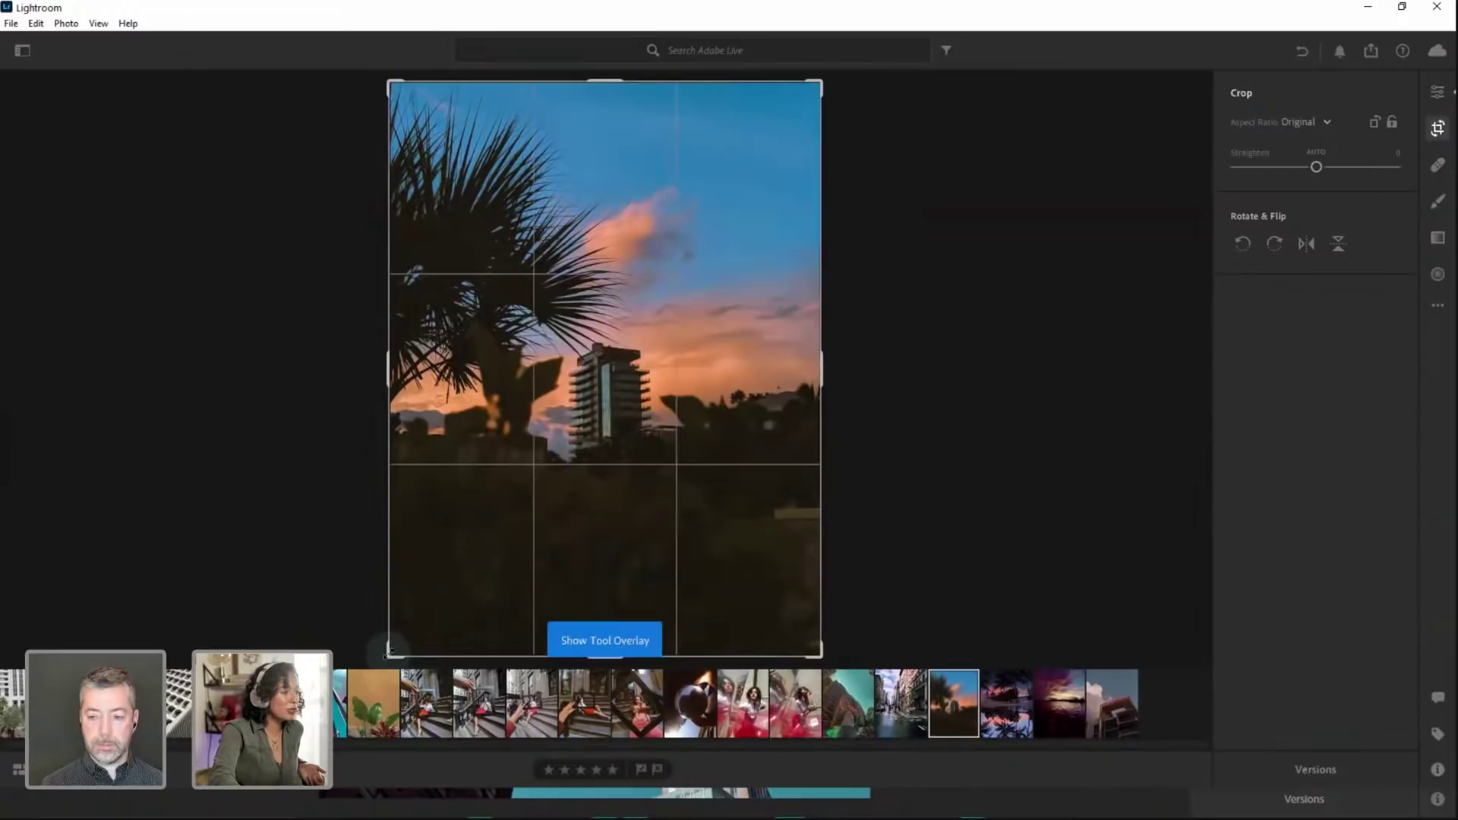
drag(407, 655, 447, 606)
key(Return)
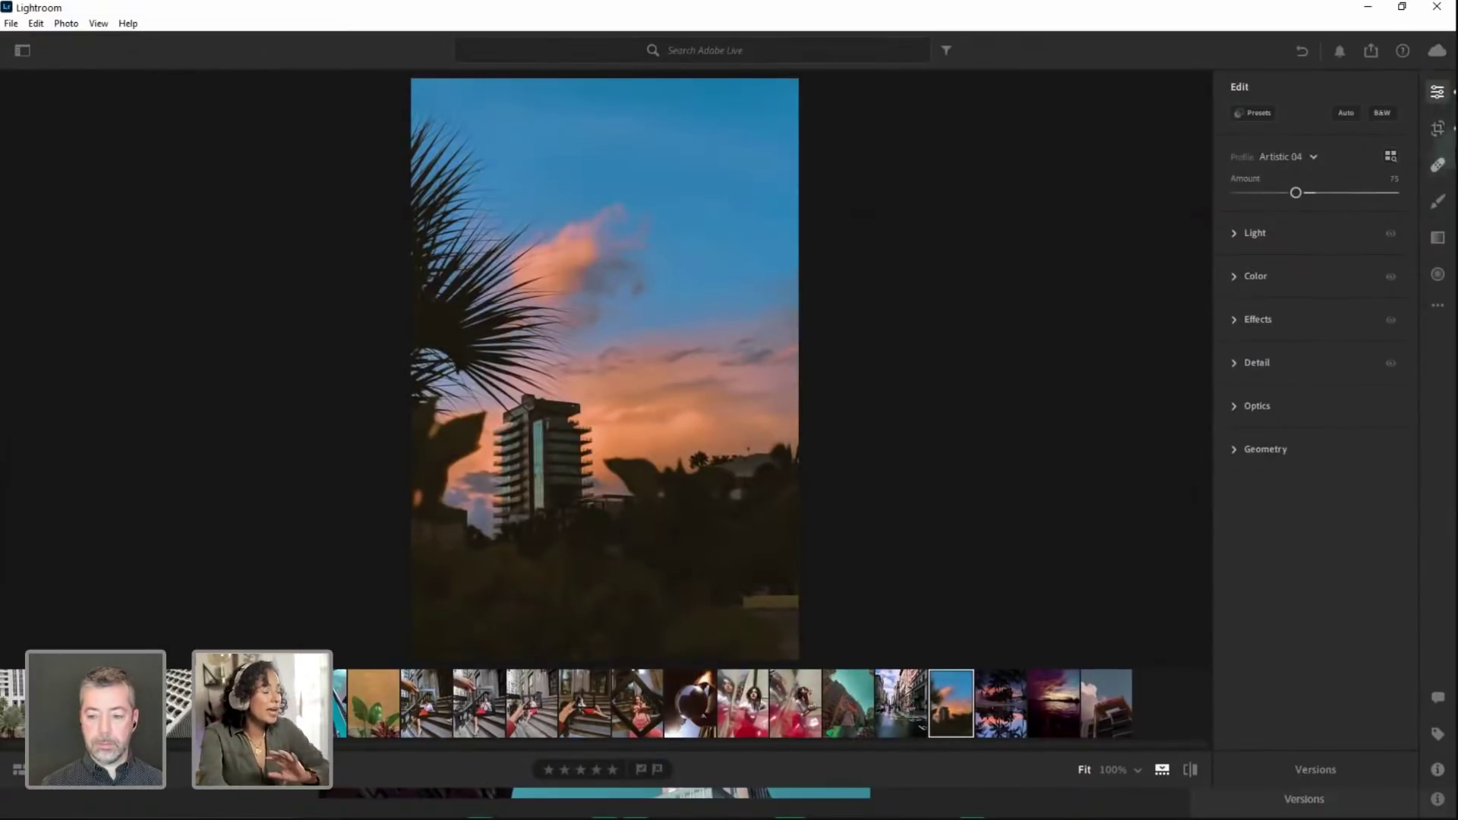
Adjust the palm tree photo's light: contrast +23, exposure -0.29 and shadows +76
click(1437, 92)
click(1440, 92)
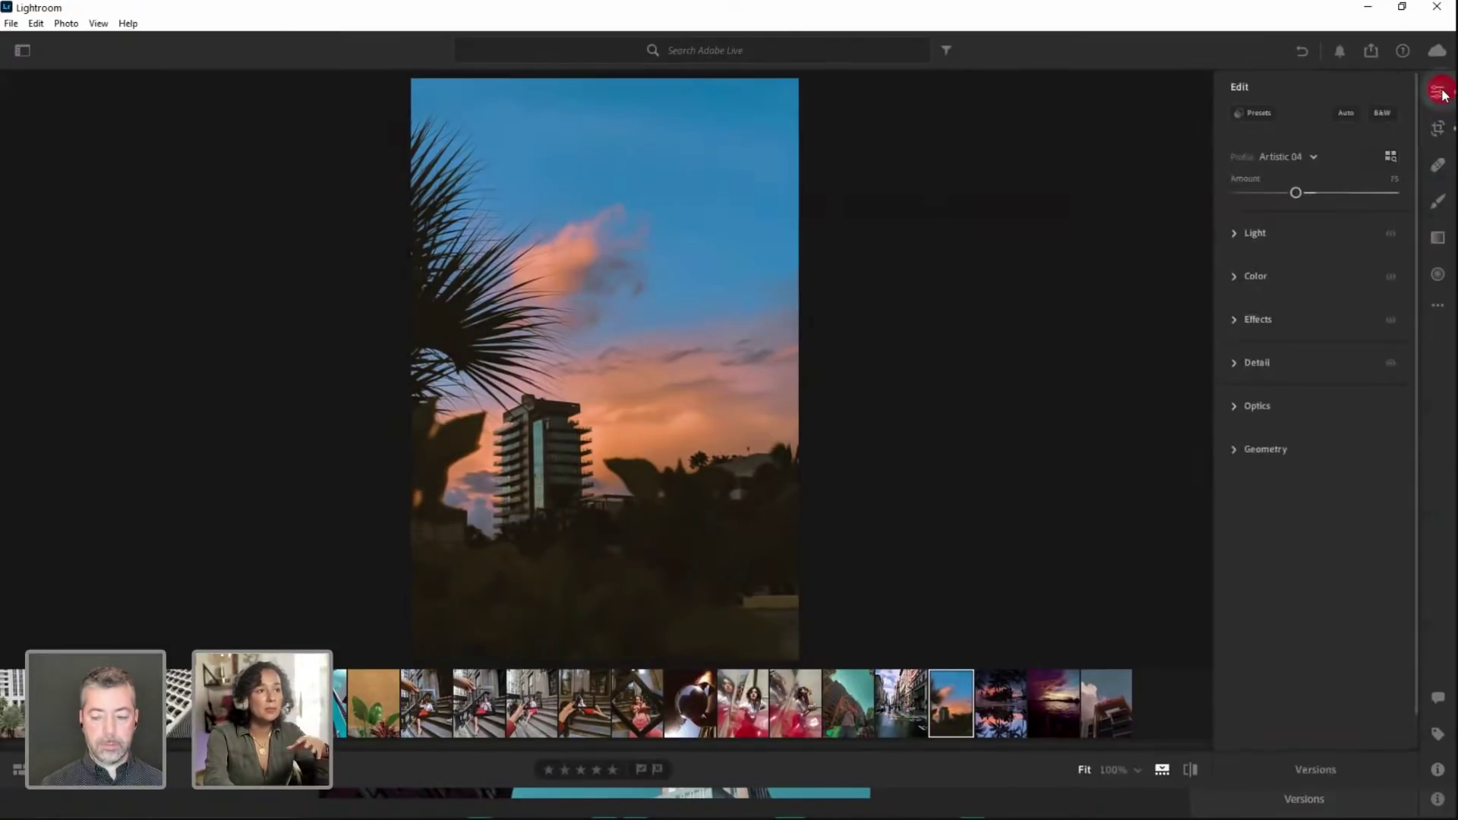
click(1234, 234)
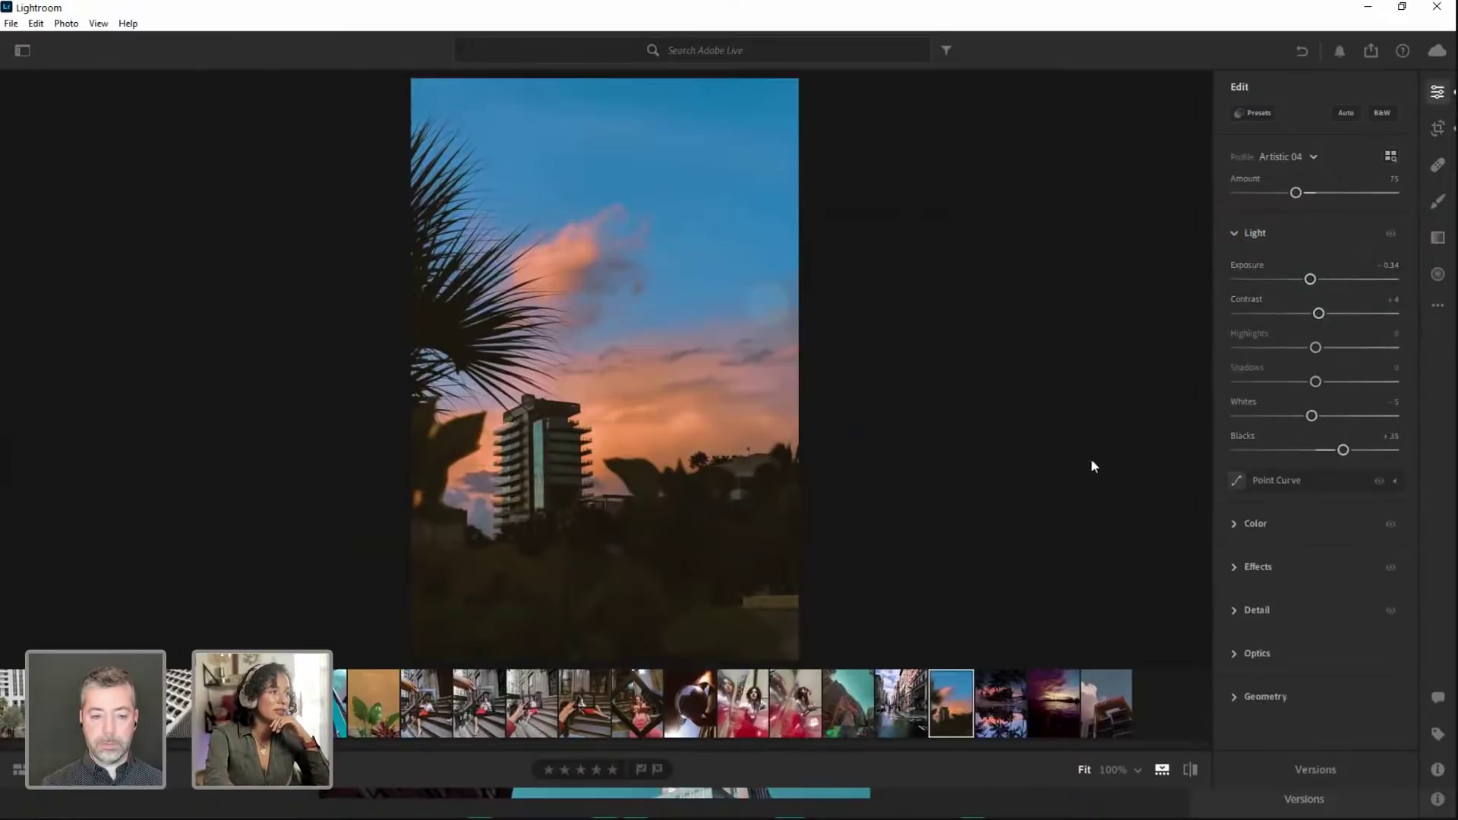
drag(1319, 313, 1338, 315)
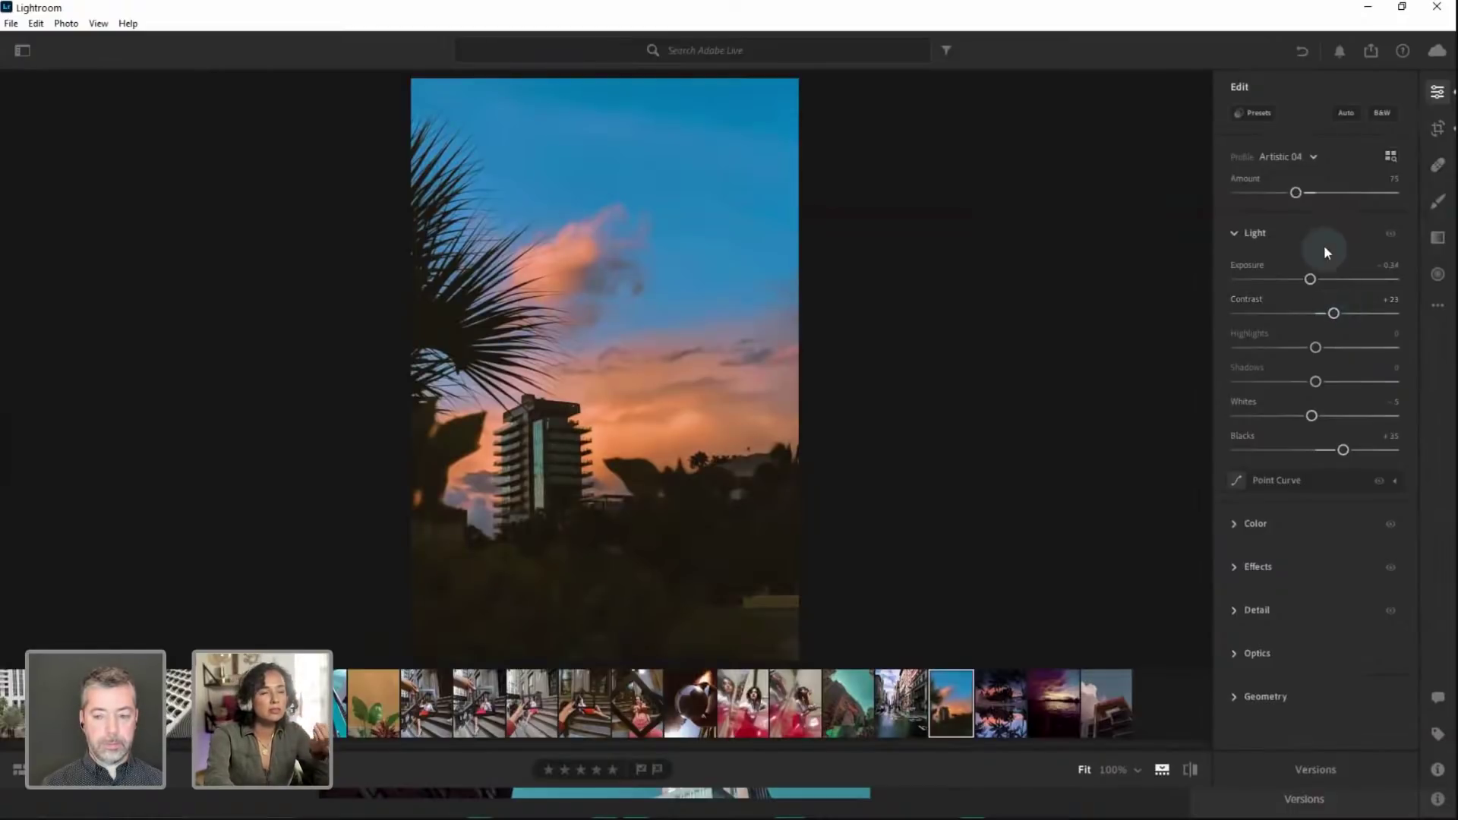
drag(1310, 281, 1312, 279)
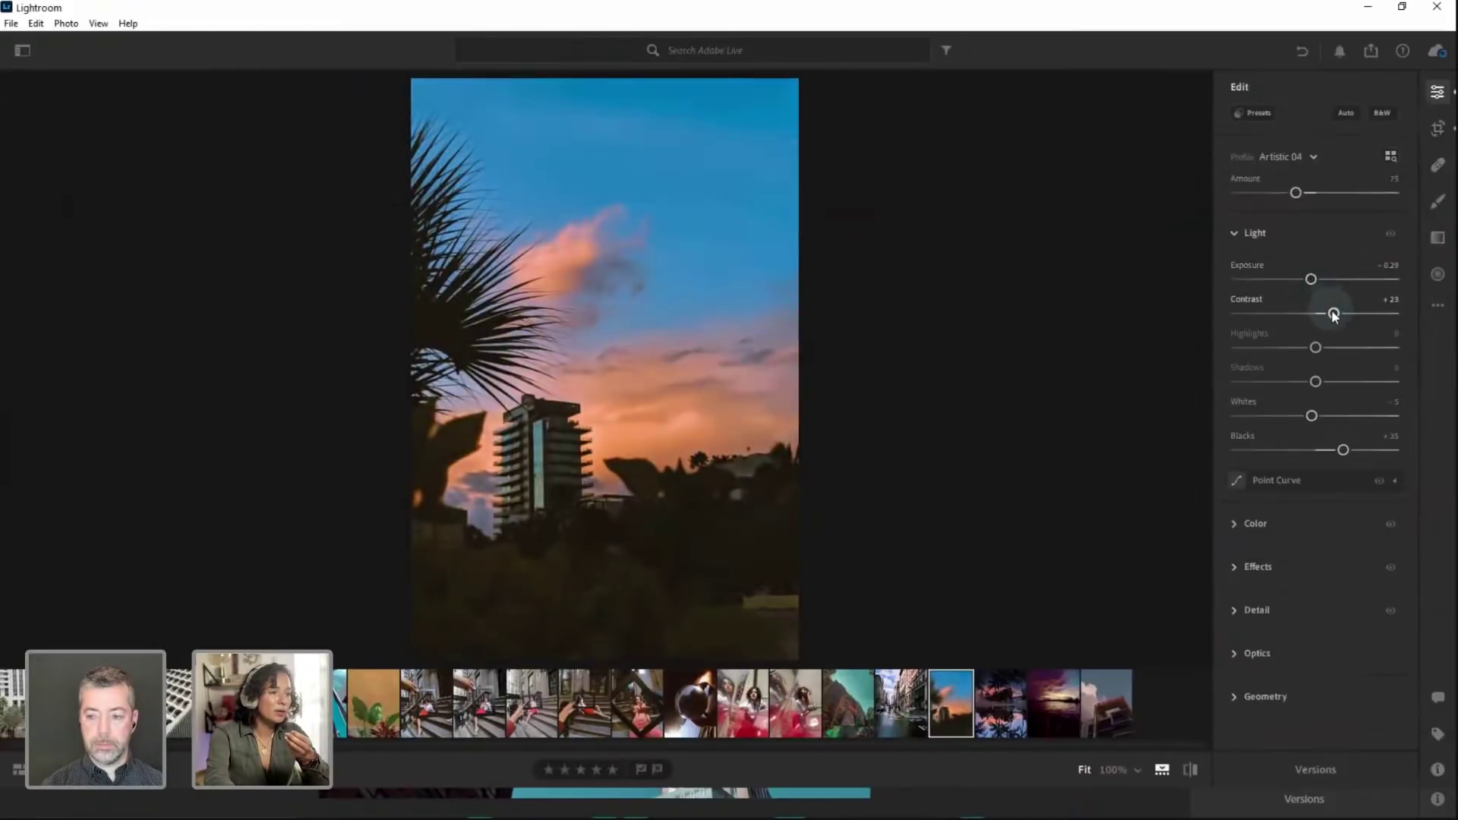
drag(1314, 382, 1377, 369)
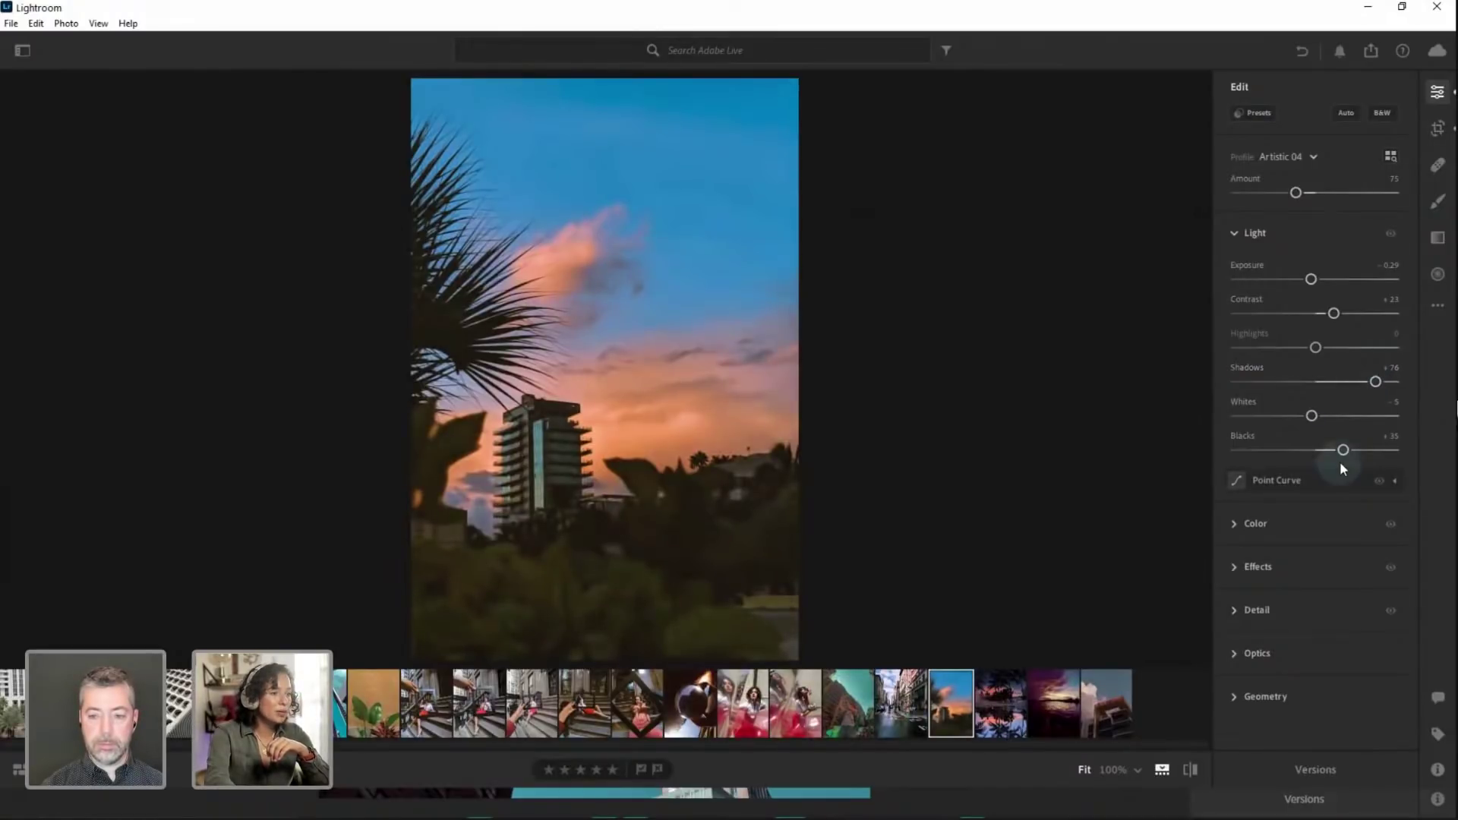
Mute and darken the sky's blues in the Color Mixer with hue -5, saturation -82 and luminance -39
click(1233, 523)
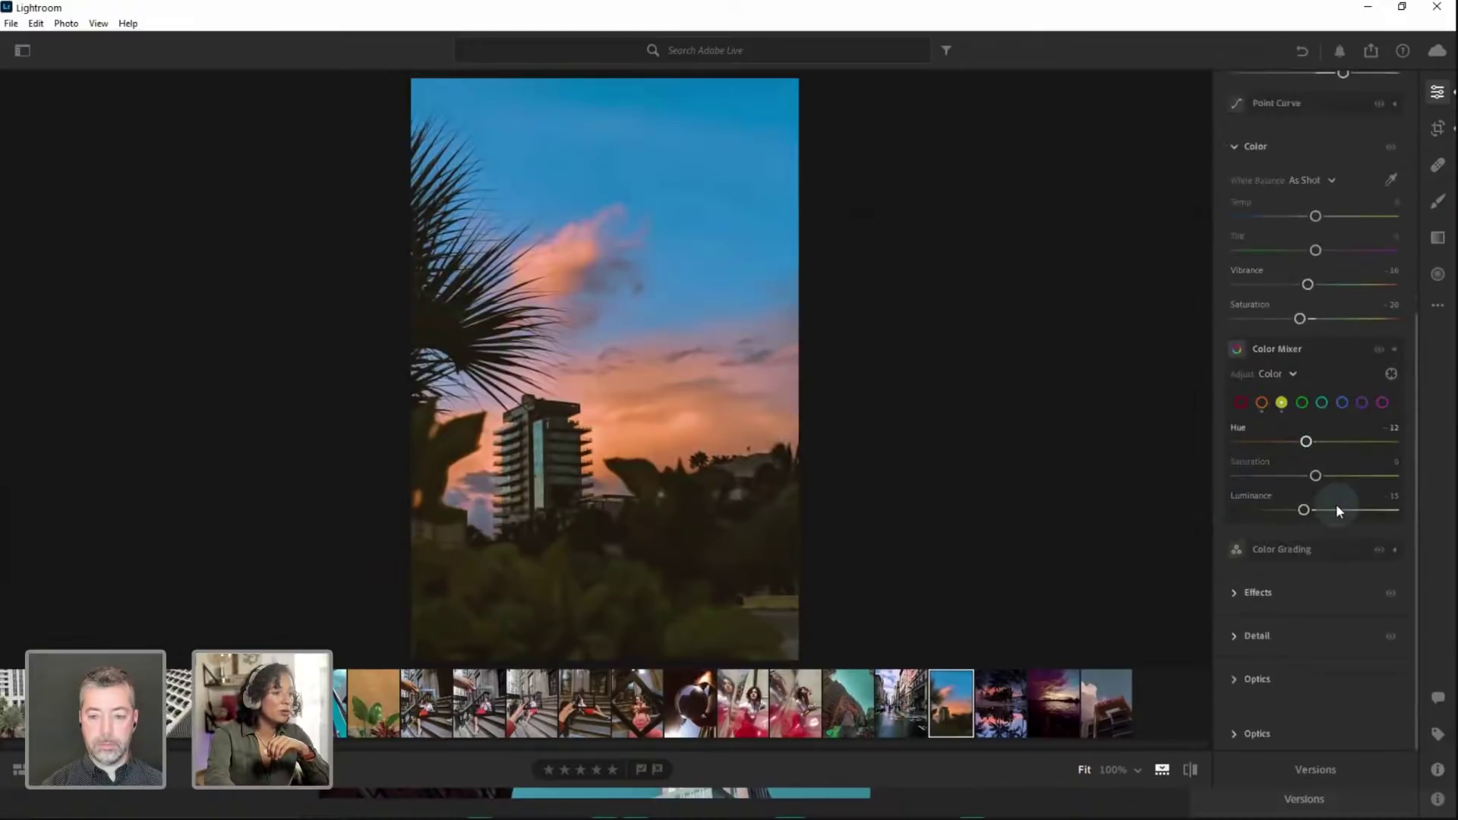
click(1282, 402)
click(1341, 402)
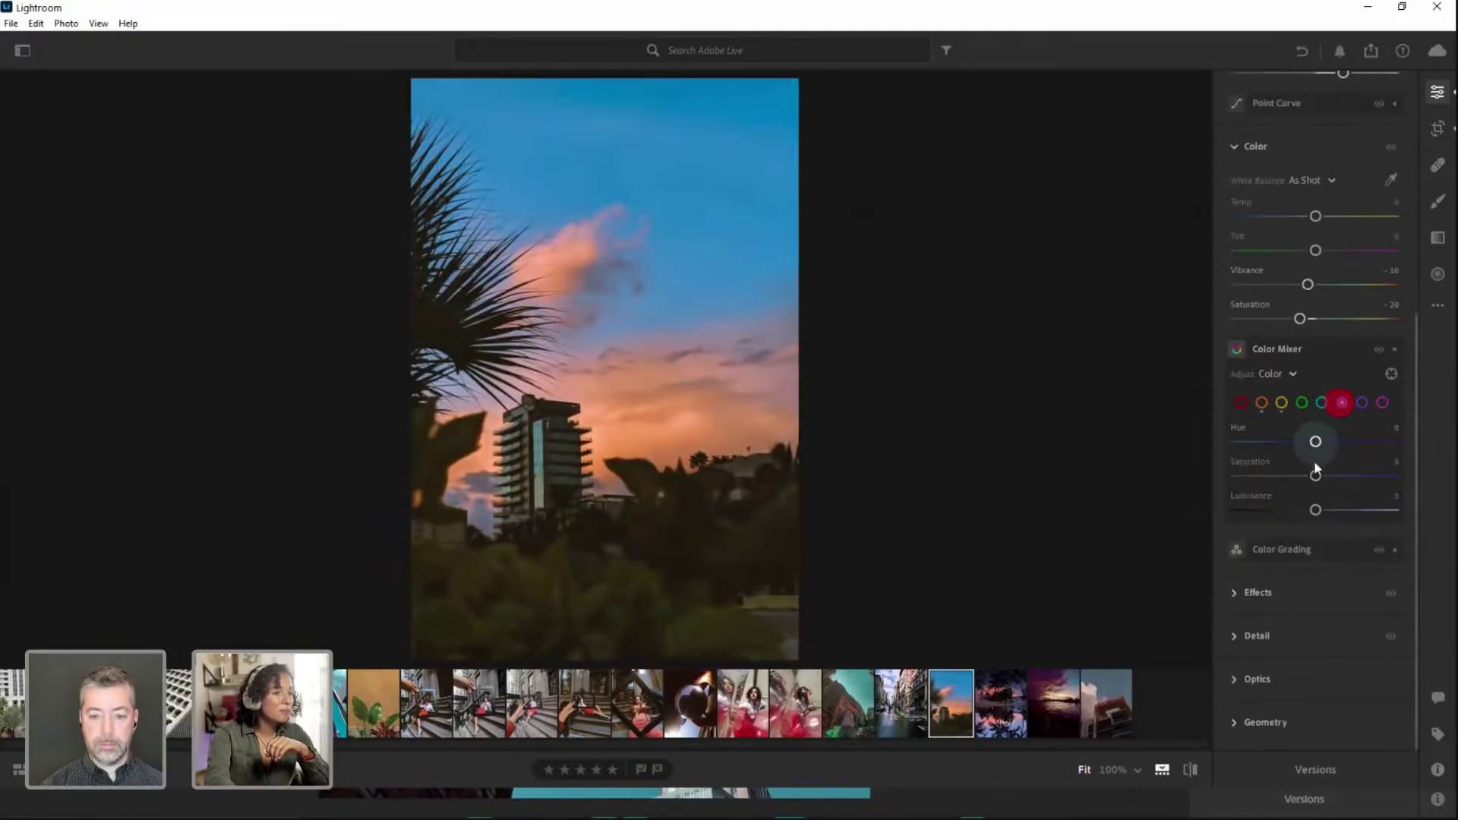
drag(1316, 442, 1257, 476)
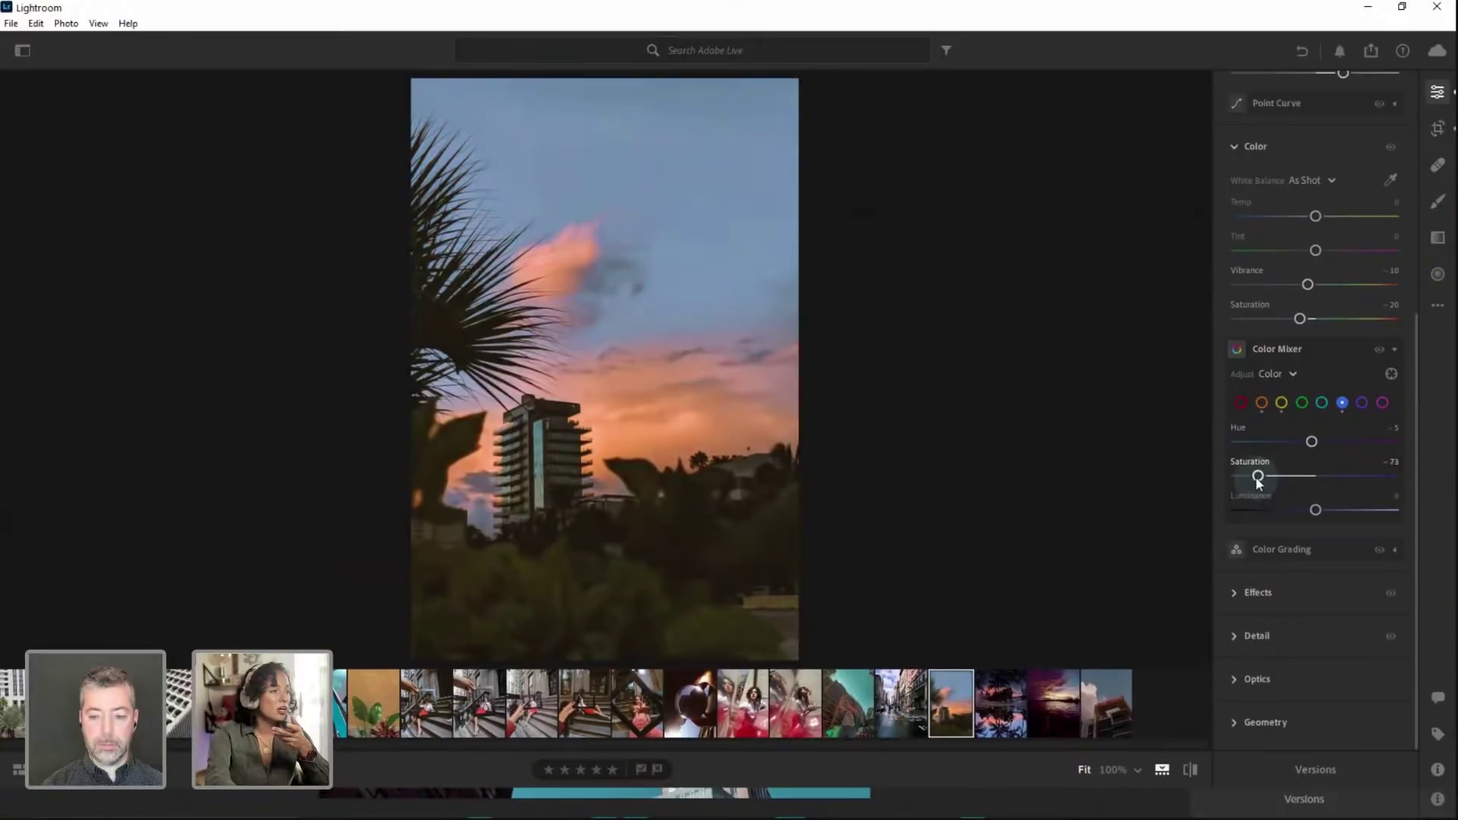
drag(1258, 477, 1251, 476)
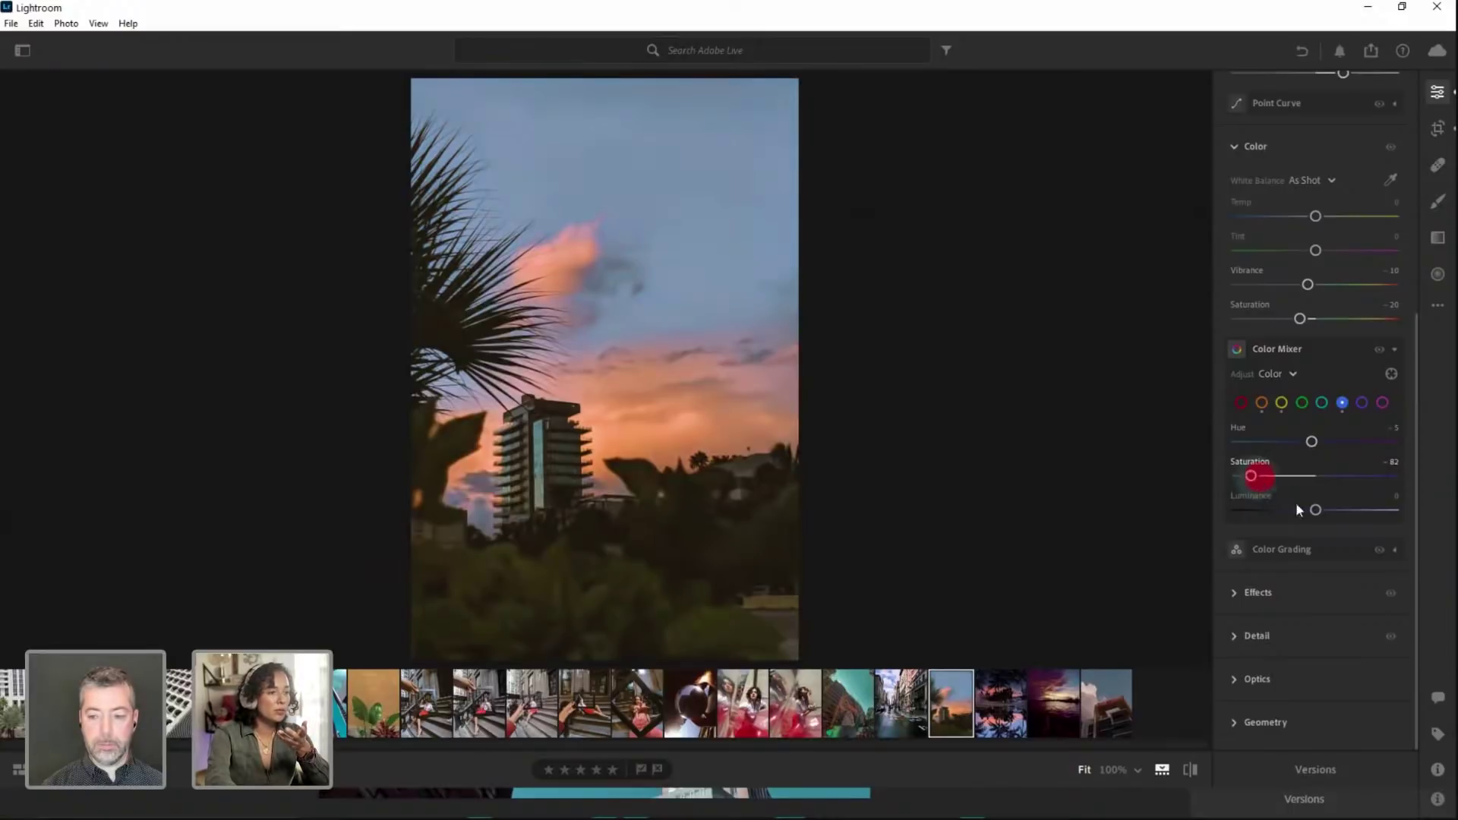
drag(1317, 510, 1286, 514)
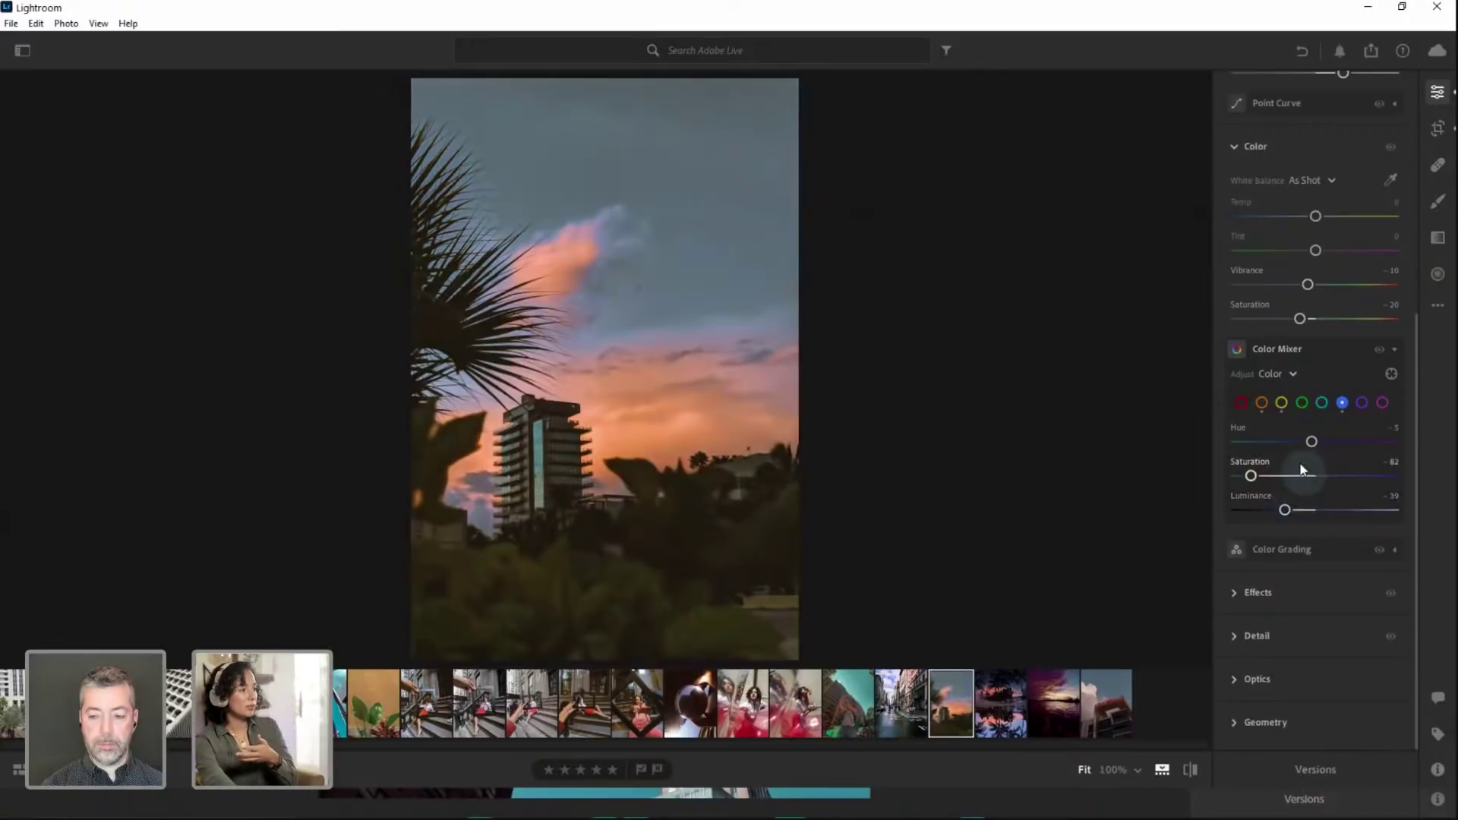
click(1251, 476)
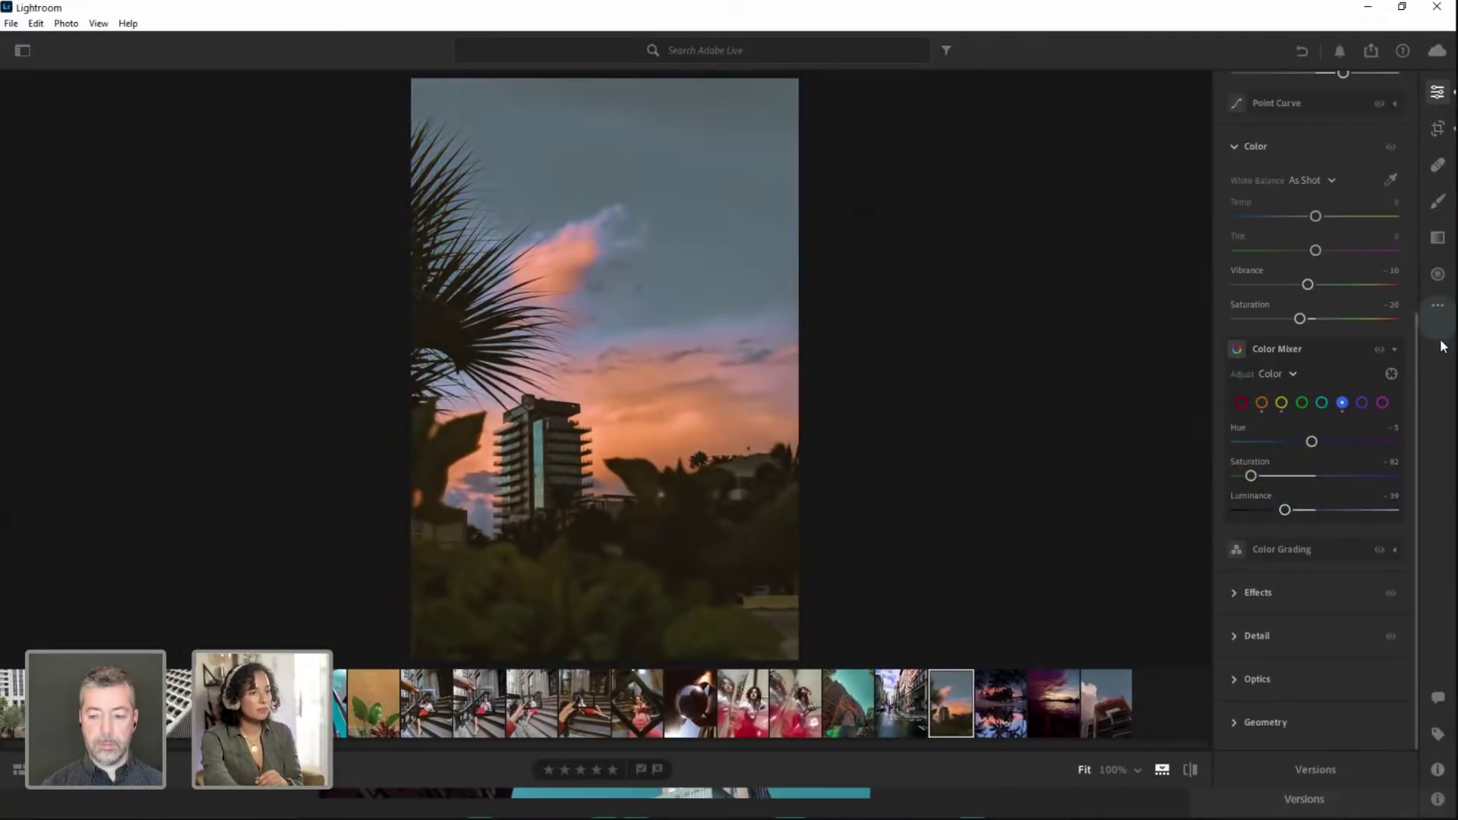
Save the current palm tree photo edit as a named version called Edited 2
click(1334, 770)
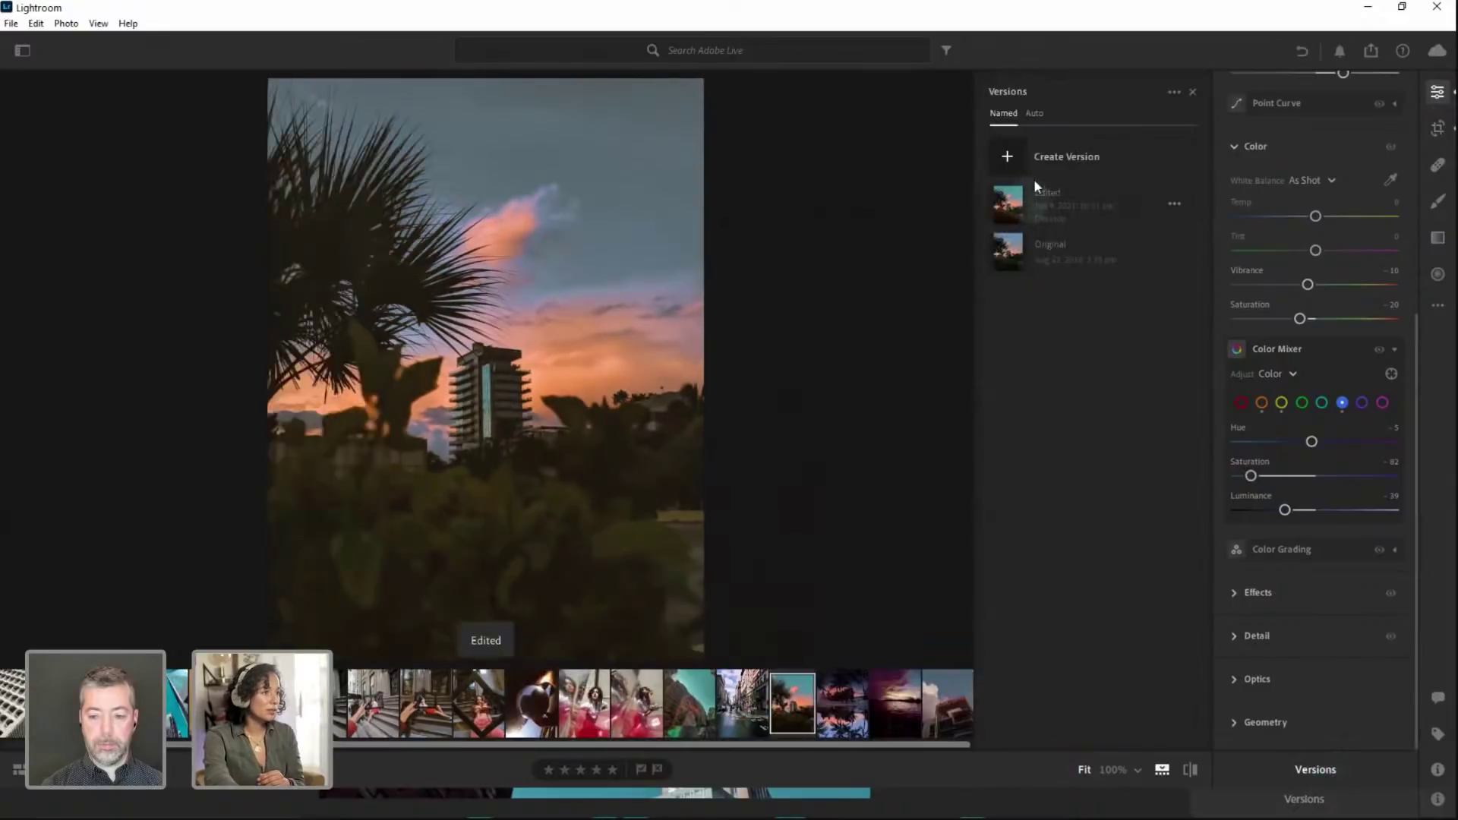
click(1037, 113)
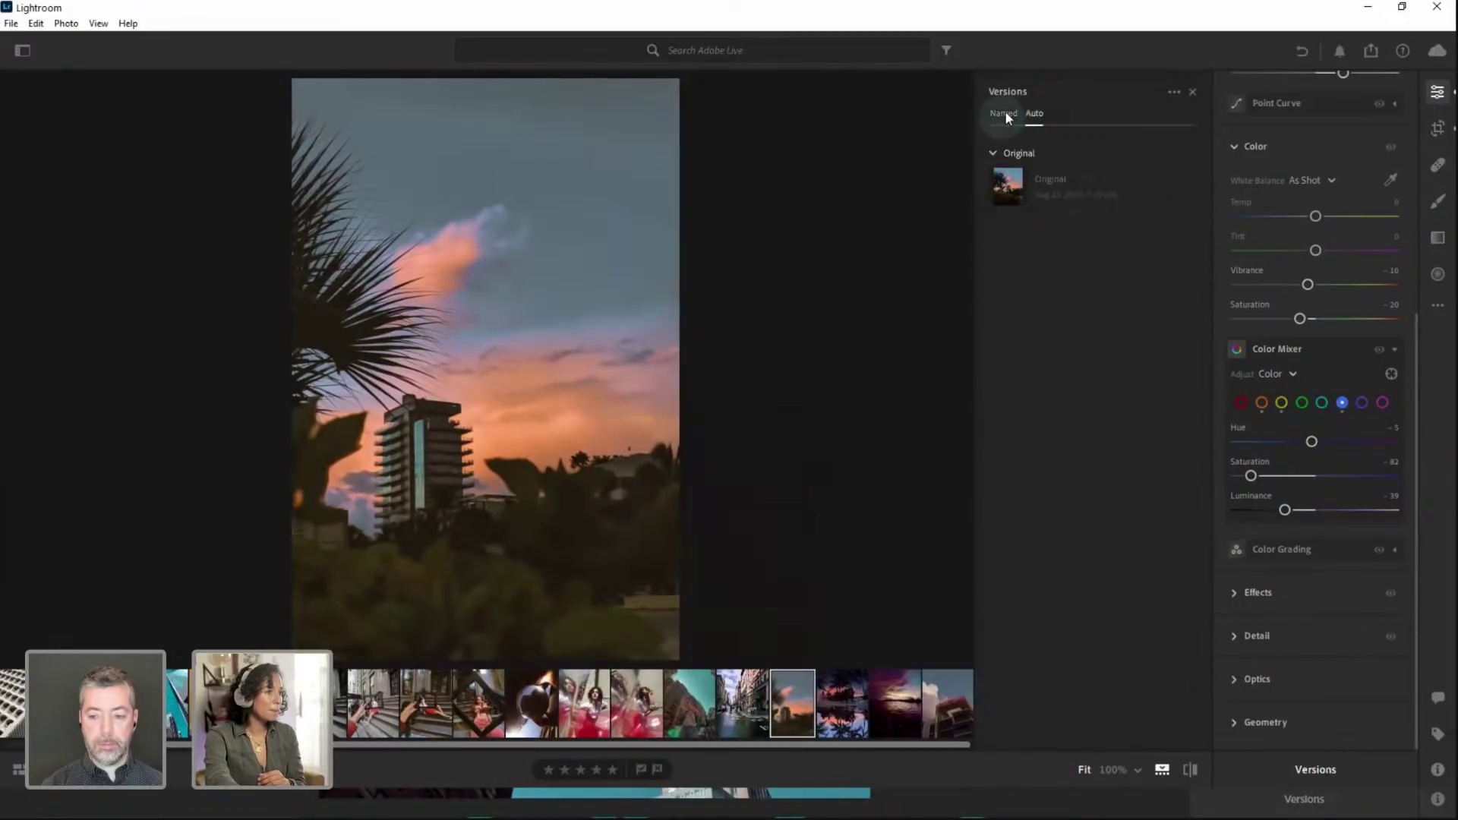
click(1004, 113)
click(1007, 156)
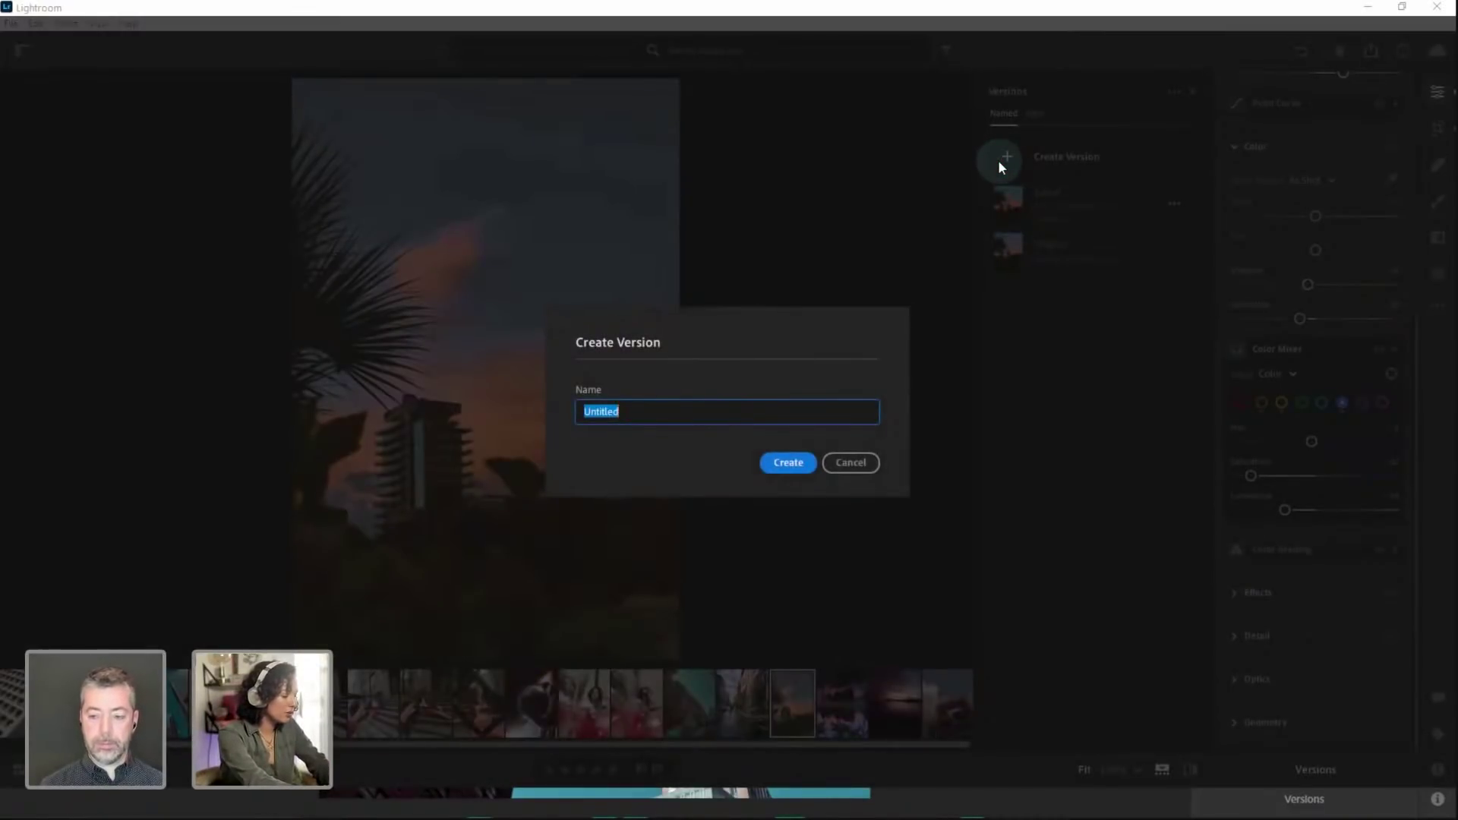
text(Edi)
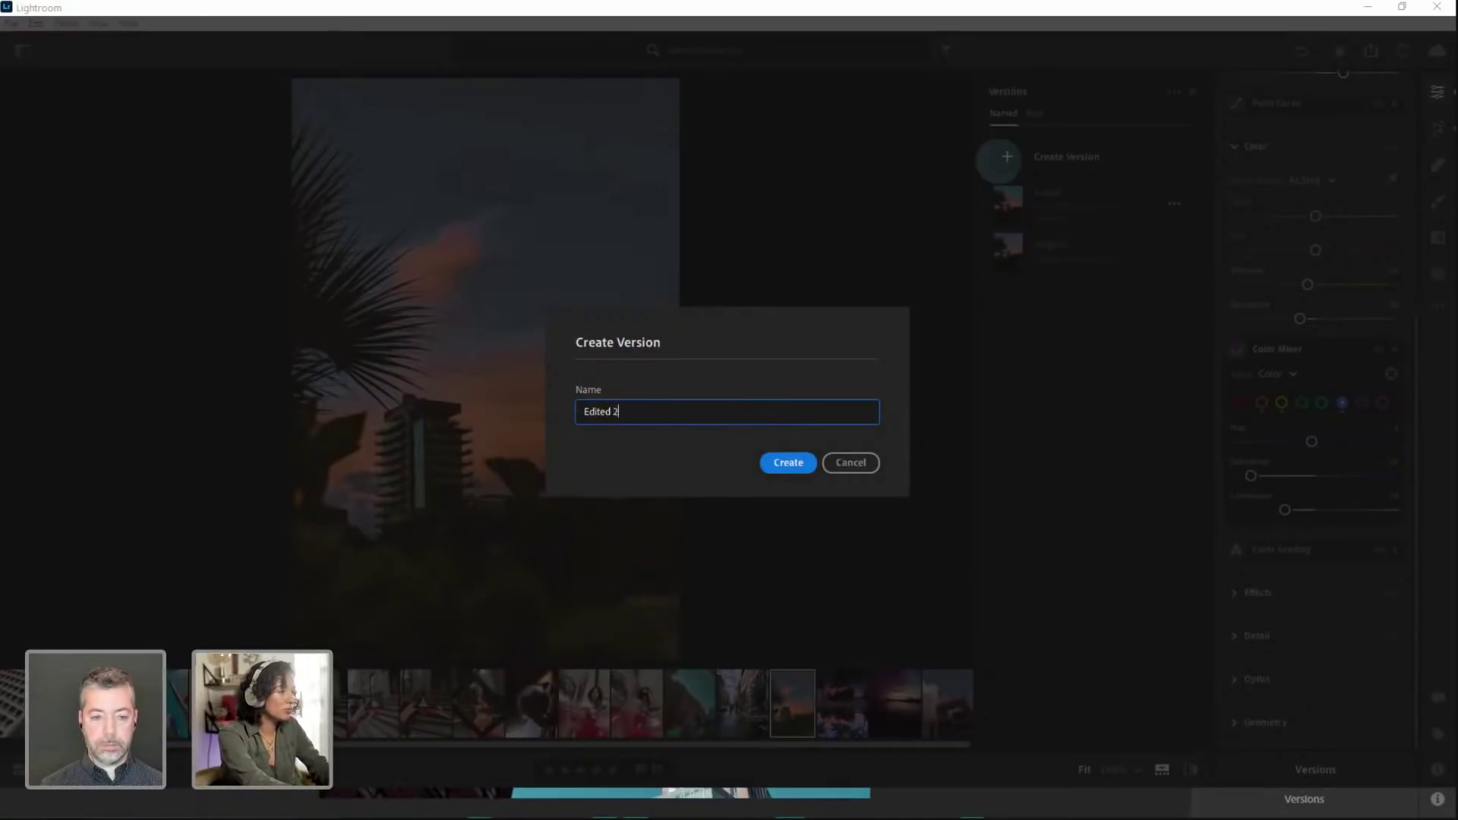
text(ted 2)
key(Return)
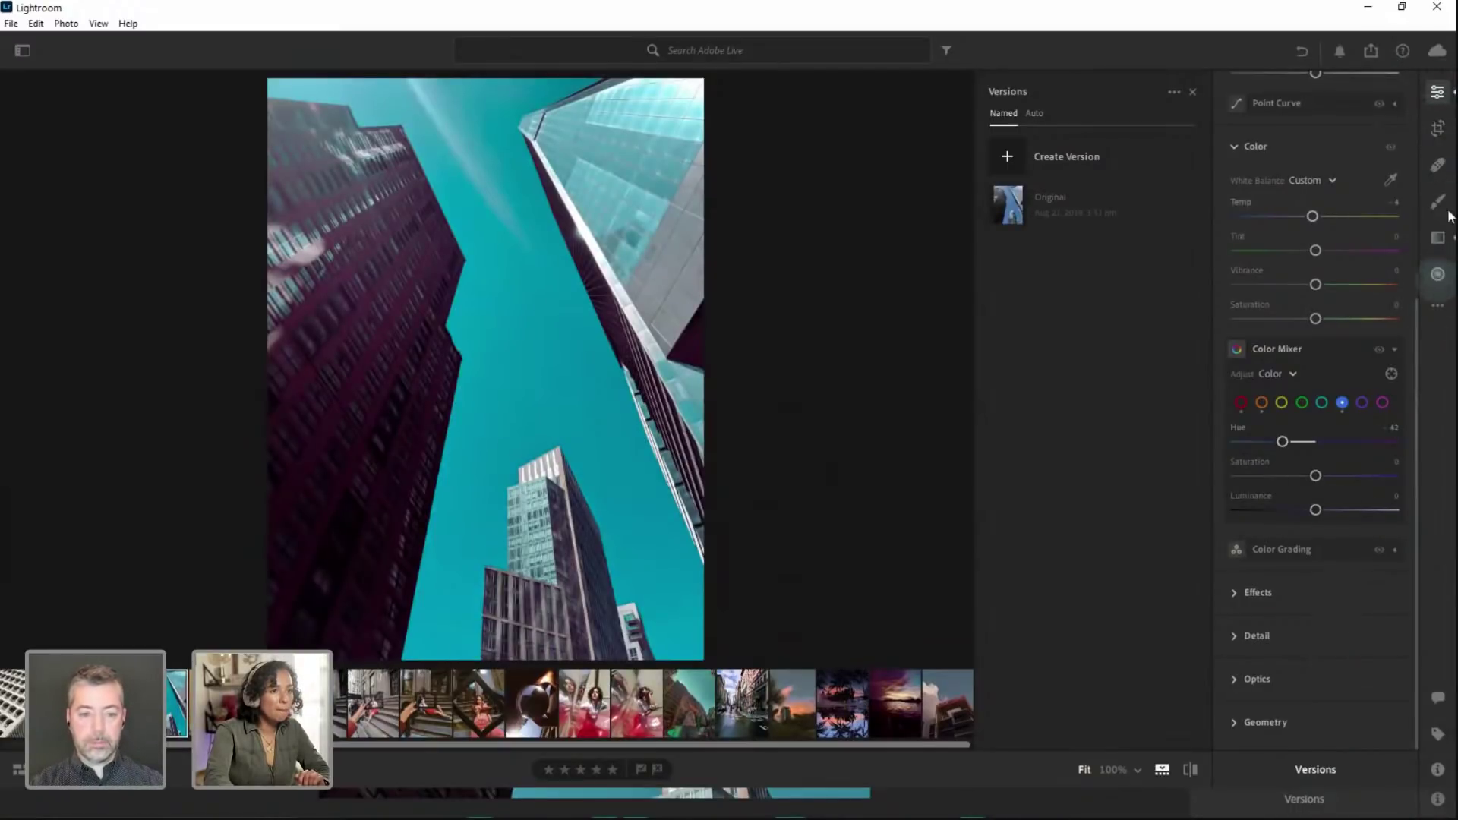
click(1439, 127)
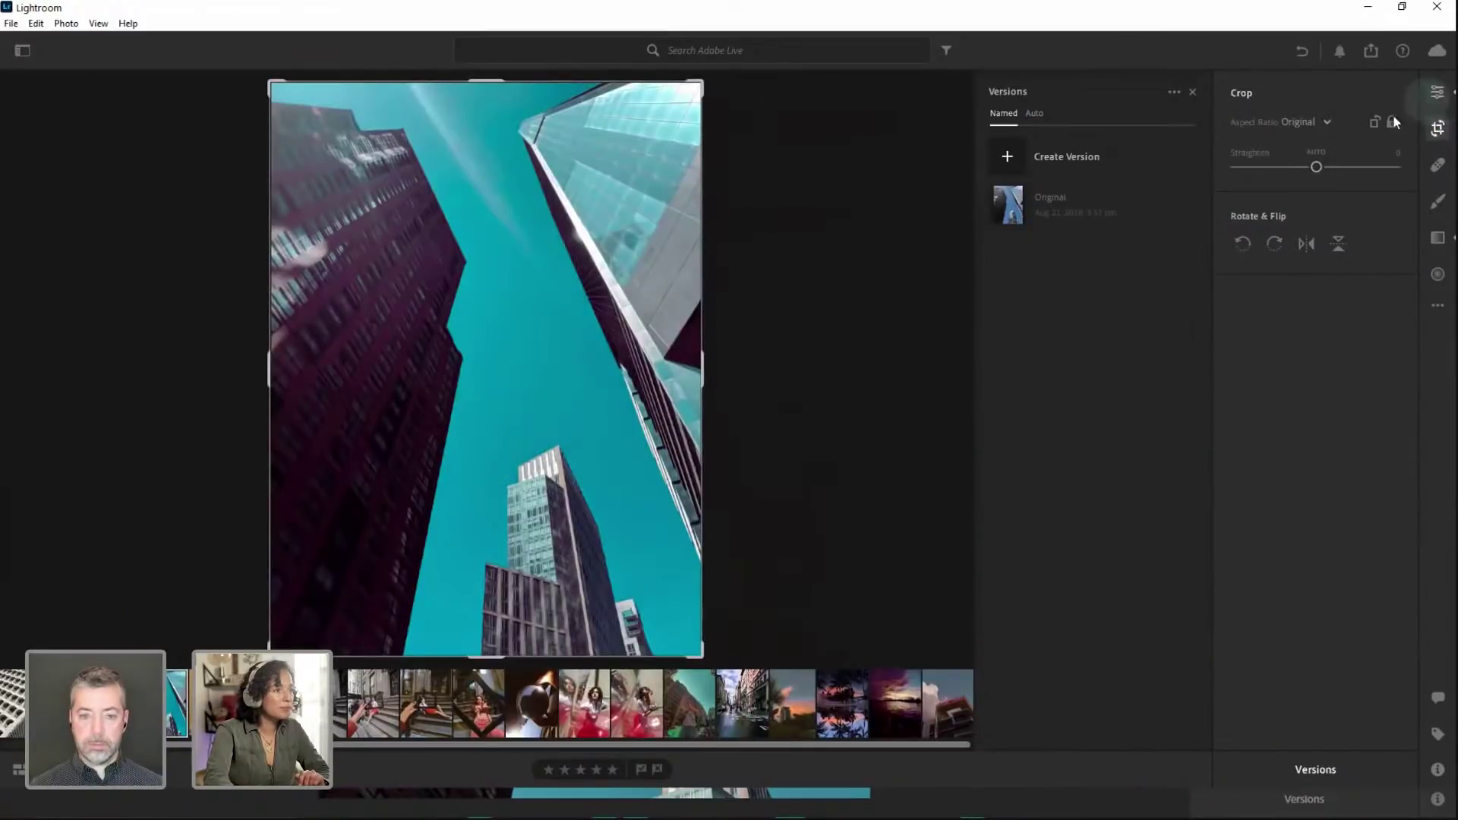
key(e)
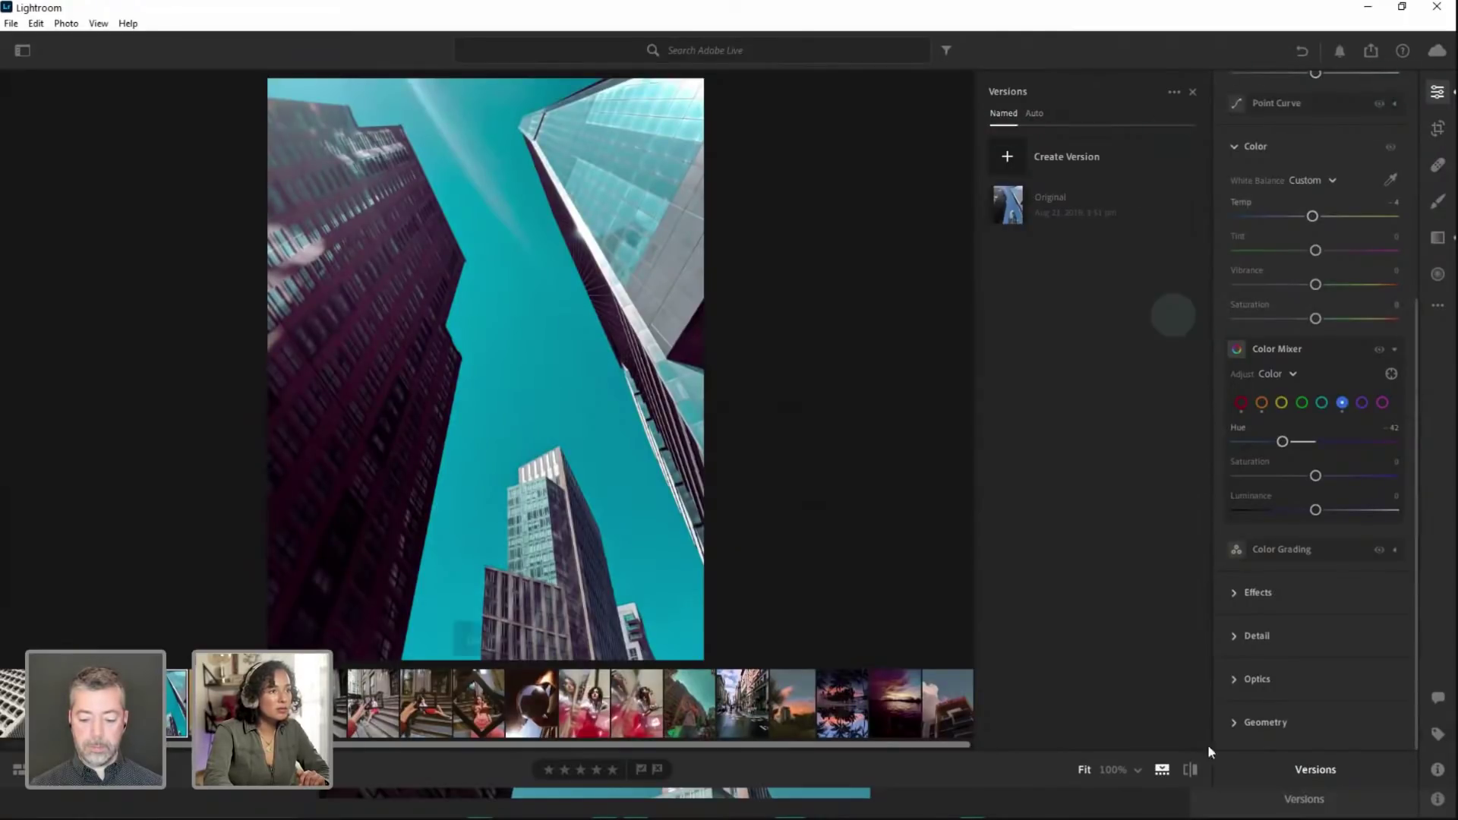
key(backslash)
click(1342, 768)
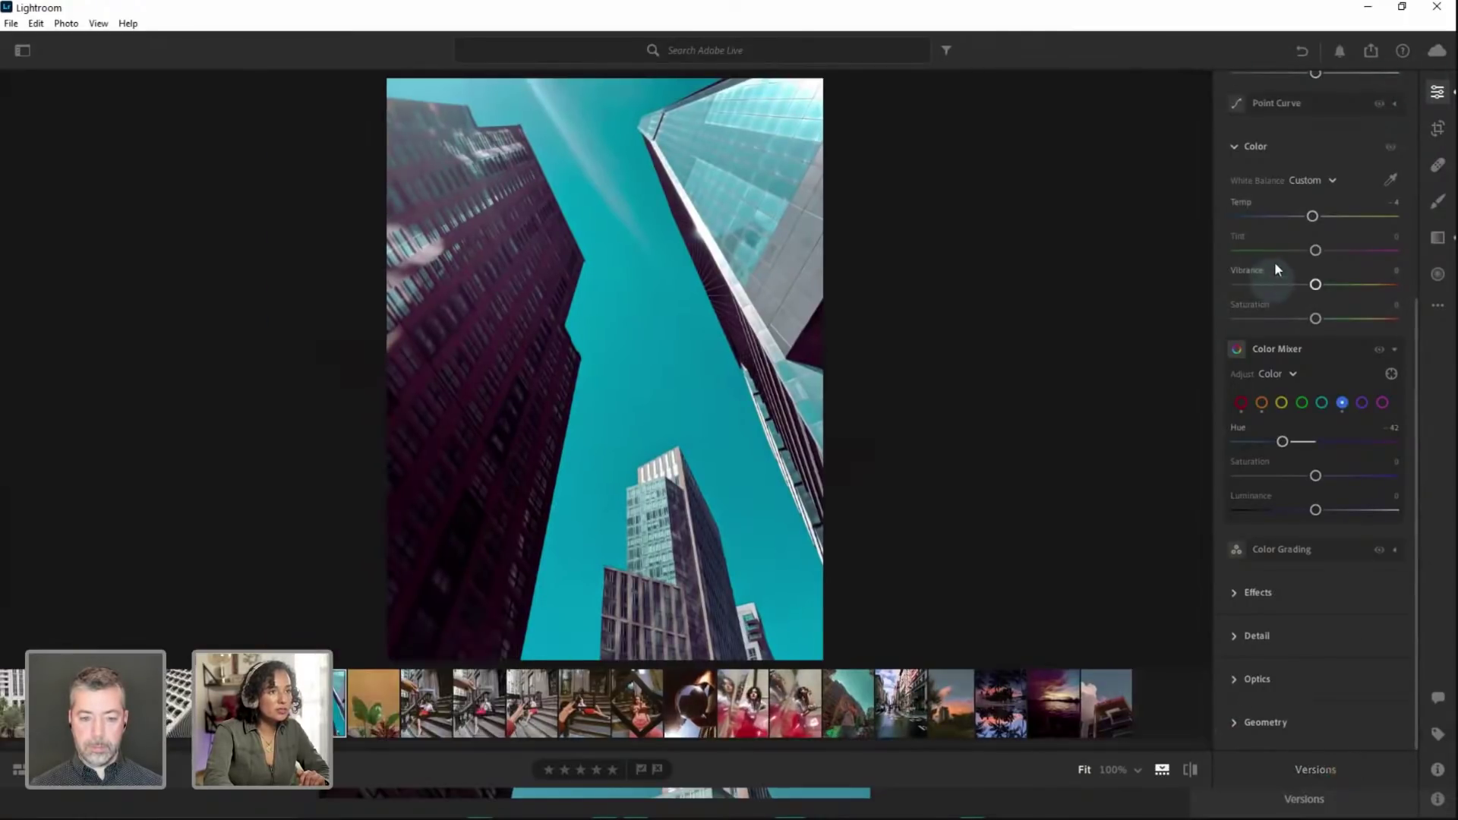
click(1438, 126)
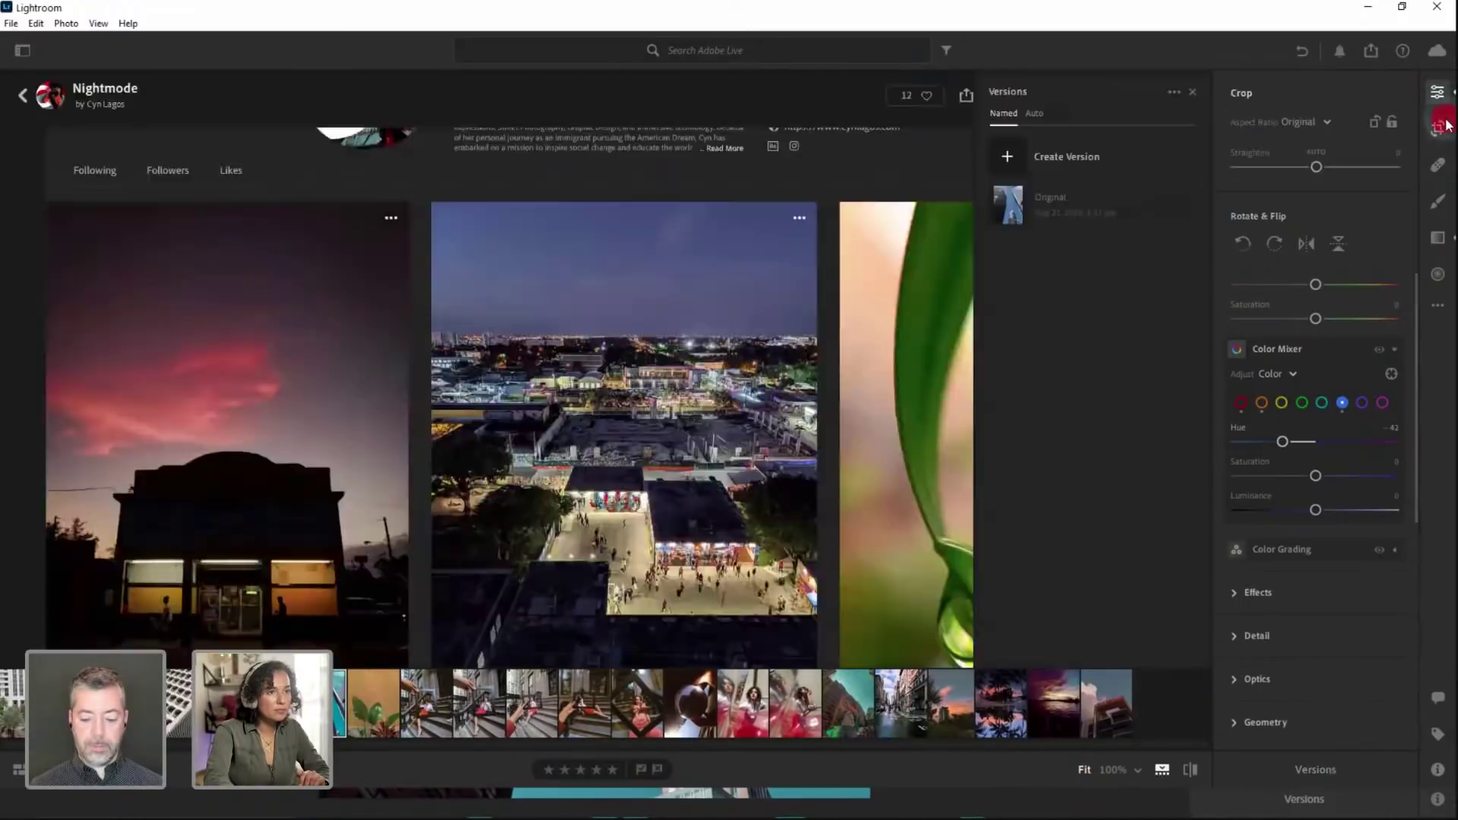
click(1438, 89)
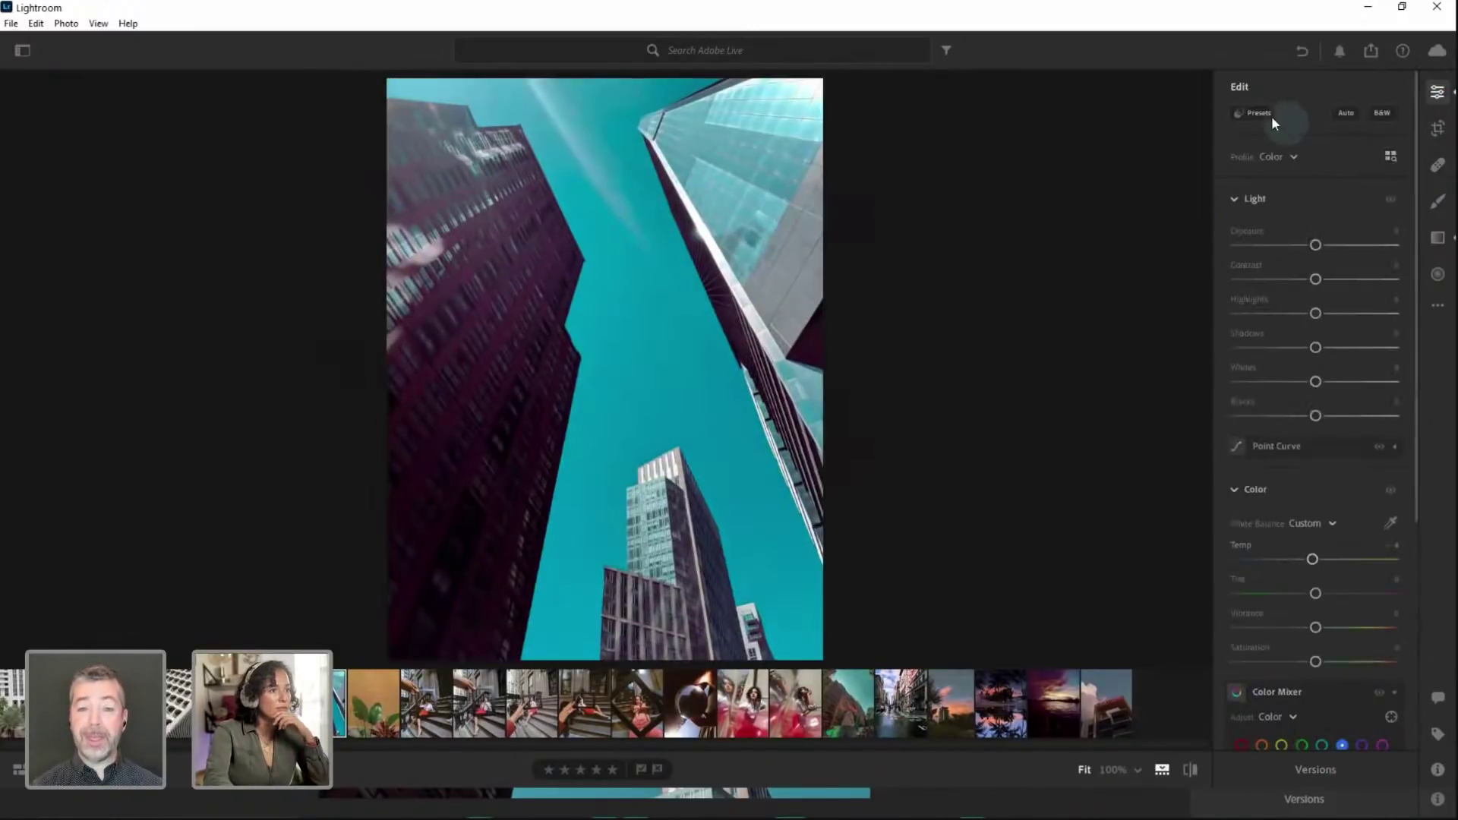
Apply the Adobe Live Nostalgia user preset to the upward-looking skyscraper photo
click(1260, 115)
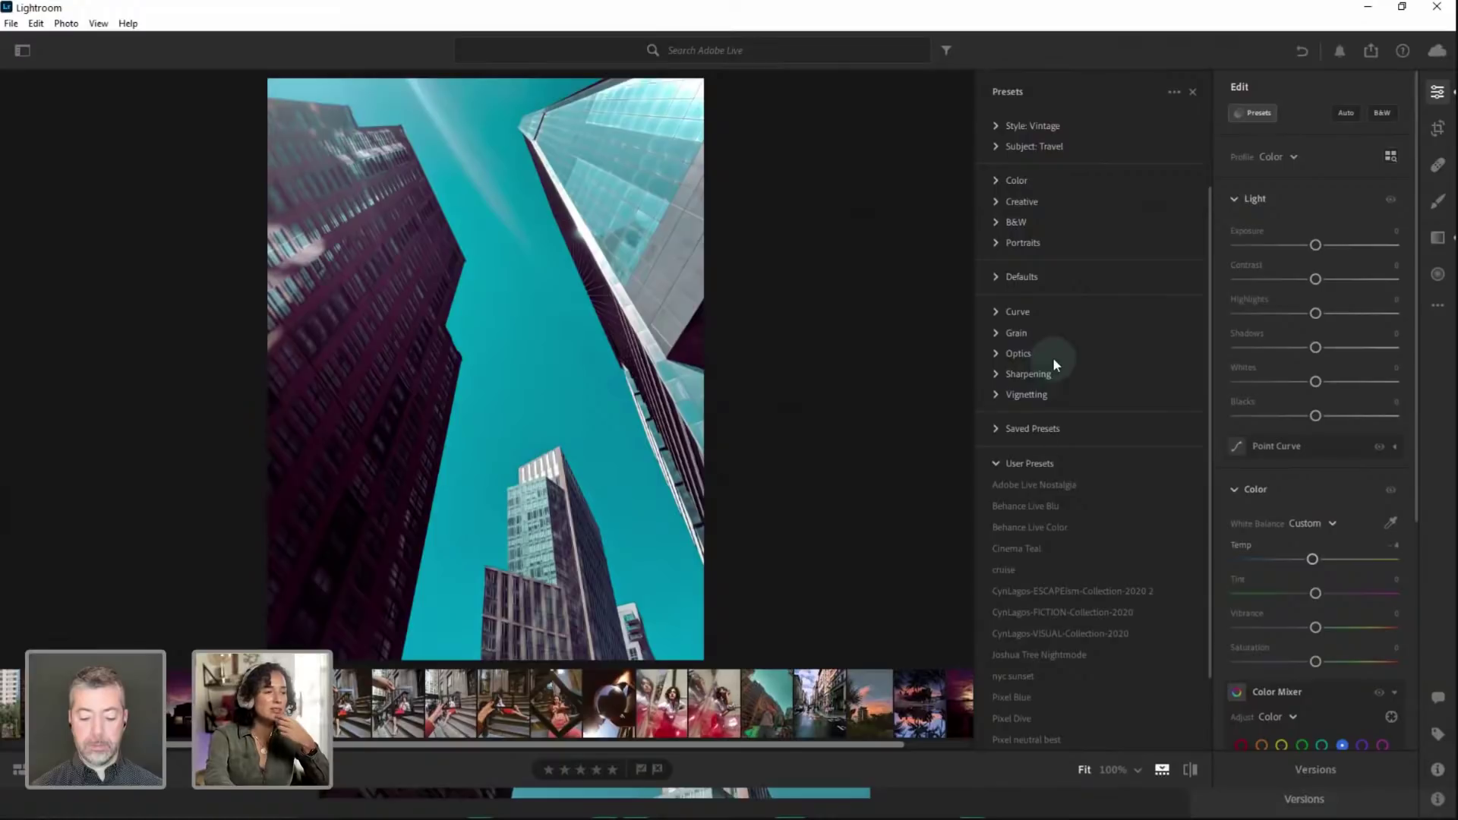
scroll(1013, 446, down, 1)
click(1018, 431)
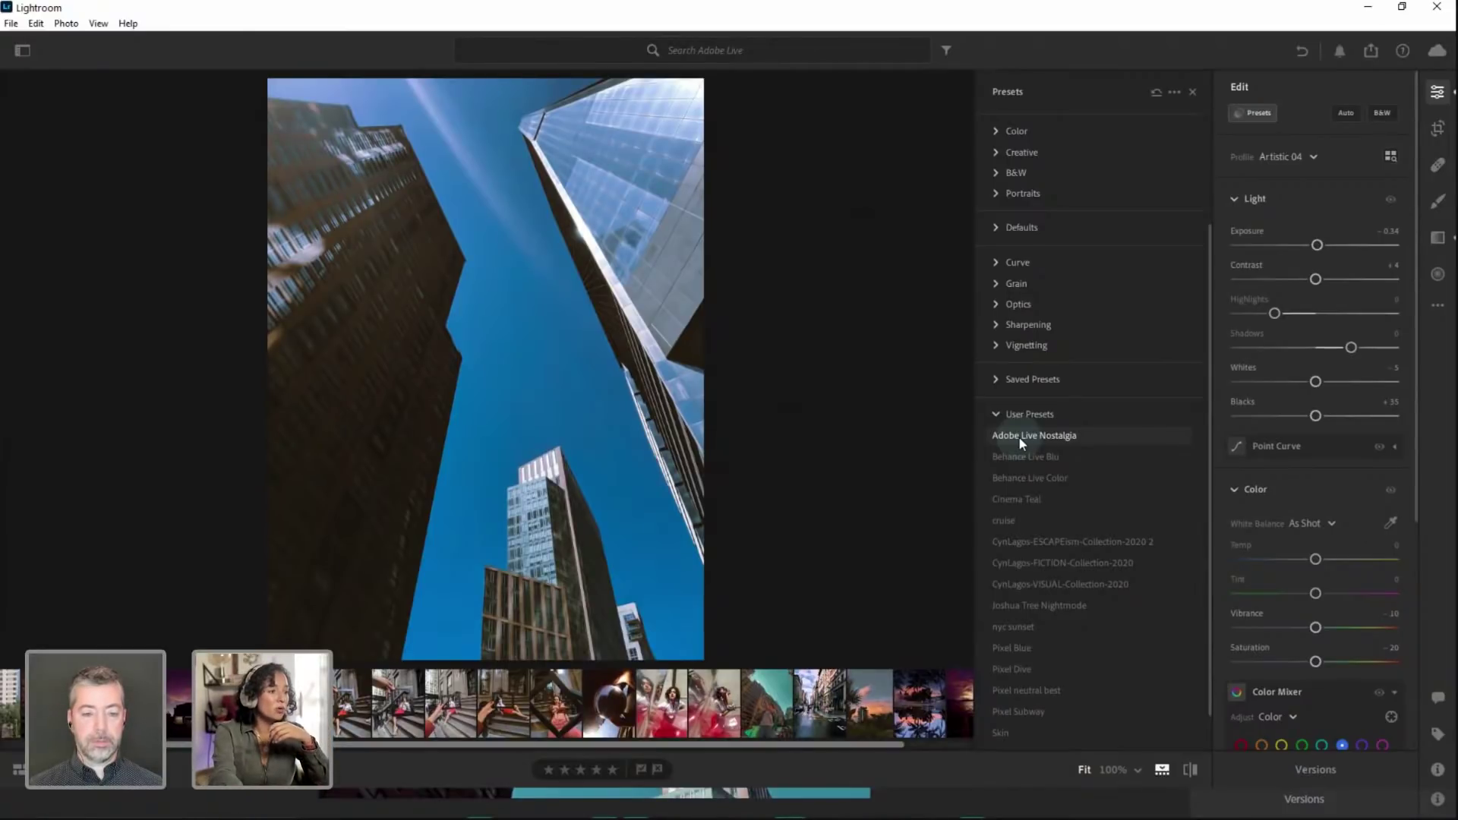
click(1019, 436)
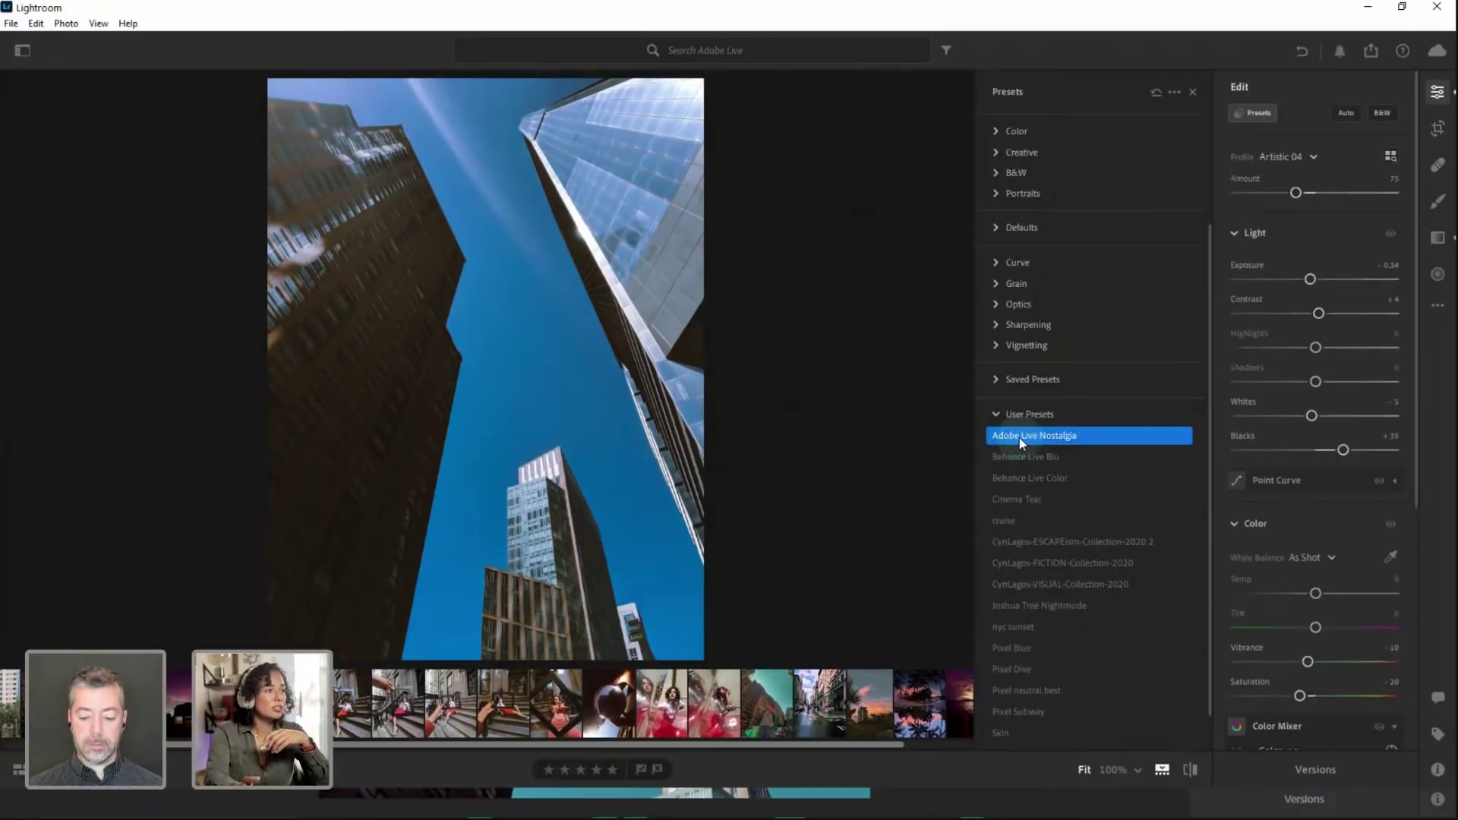
click(996, 414)
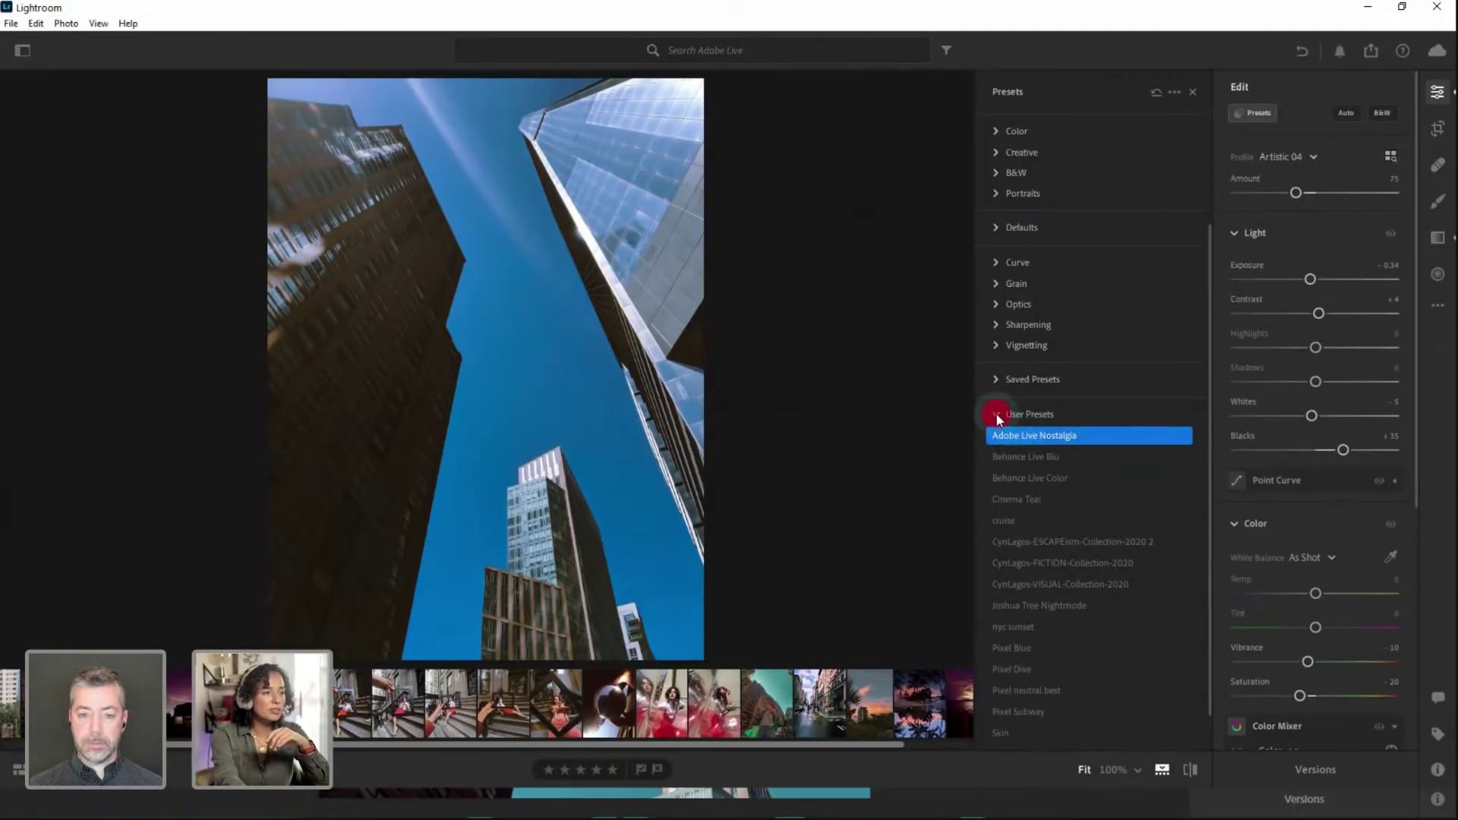
click(1194, 91)
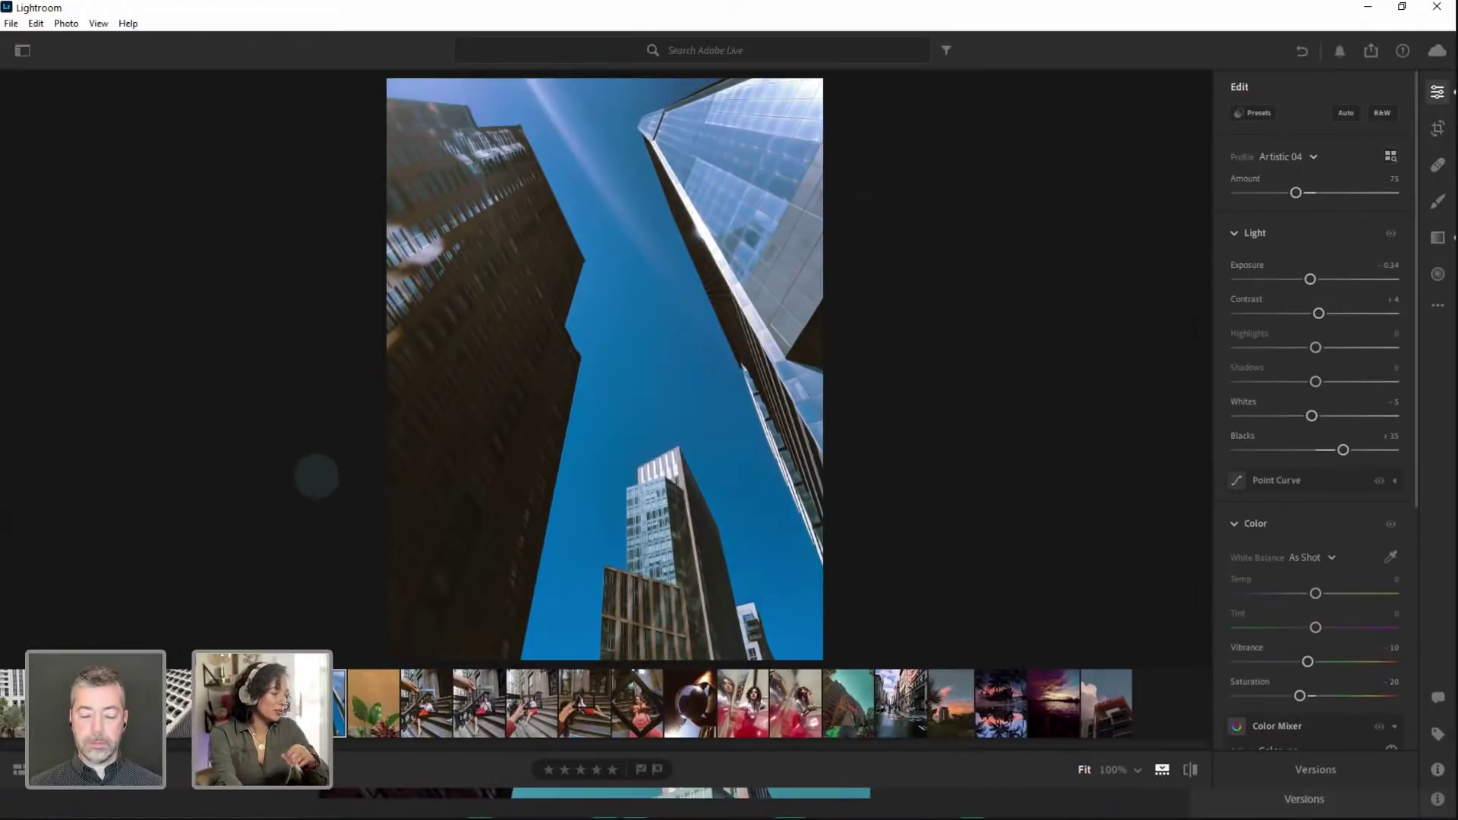
key(ctrl+c)
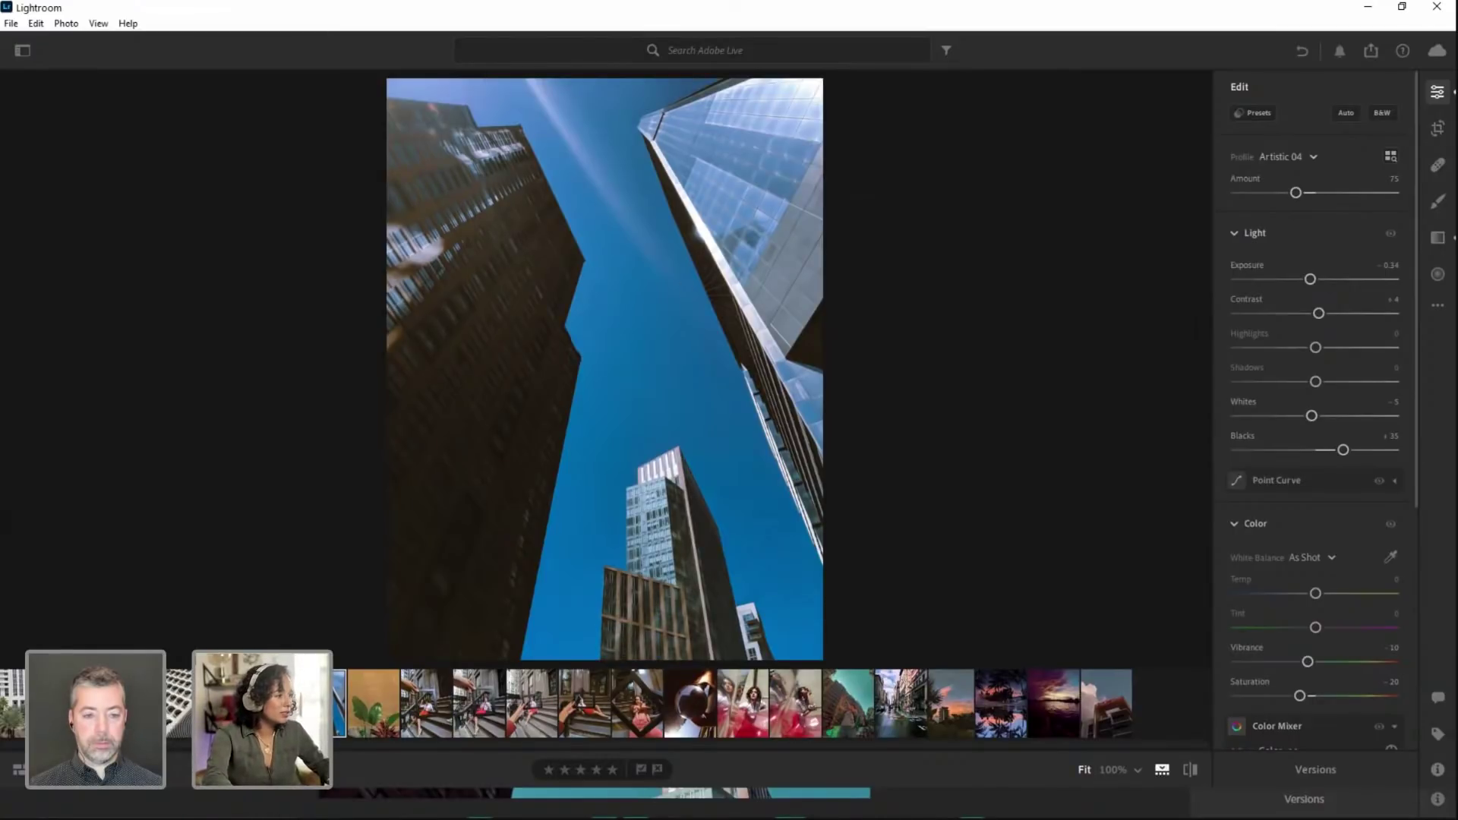
Set the skyscraper photo's texture to +34, noise reduction to 0 and color noise reduction to 68
scroll(1316, 562, down, 5)
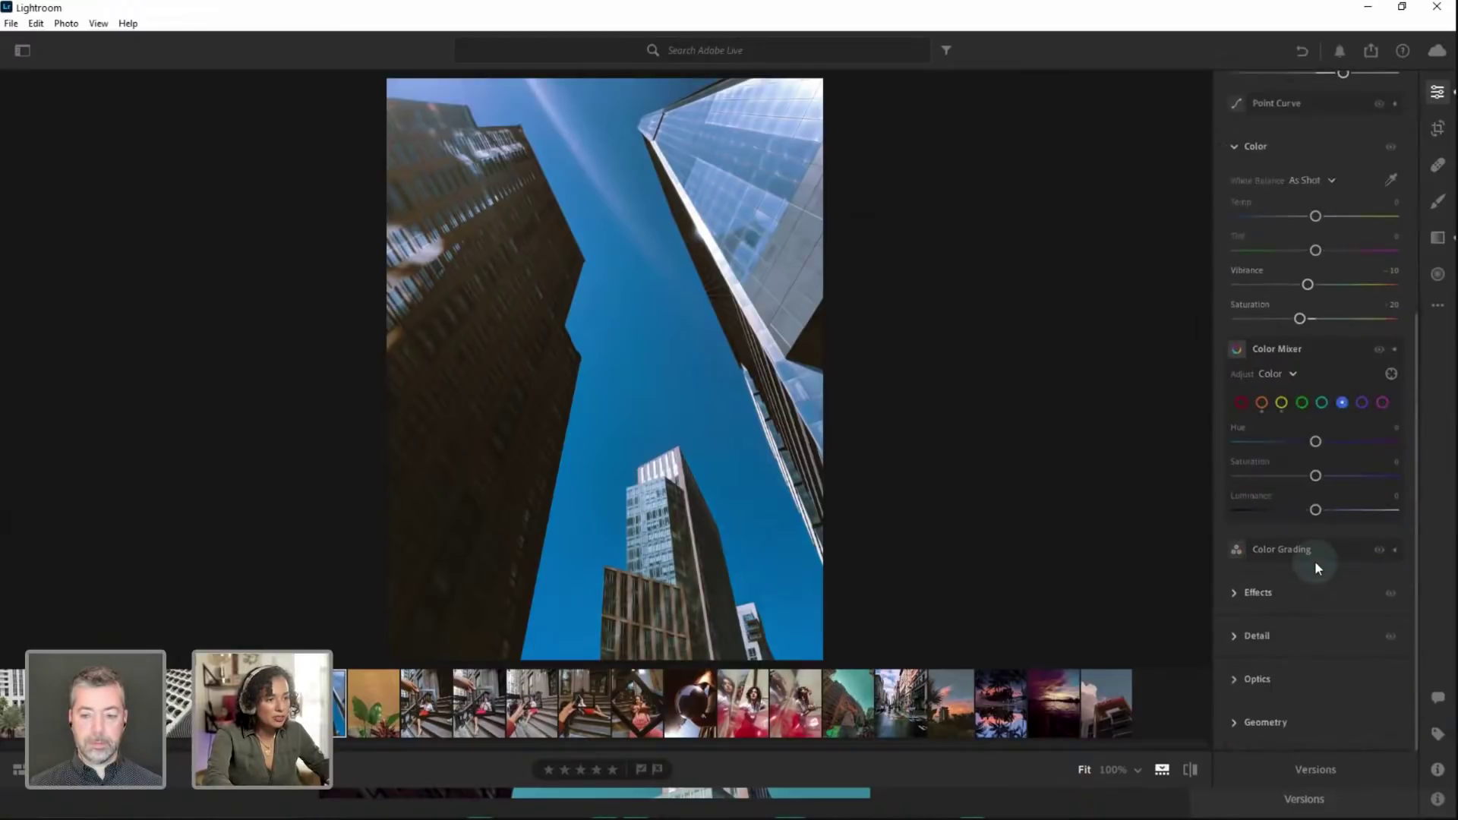
click(1237, 636)
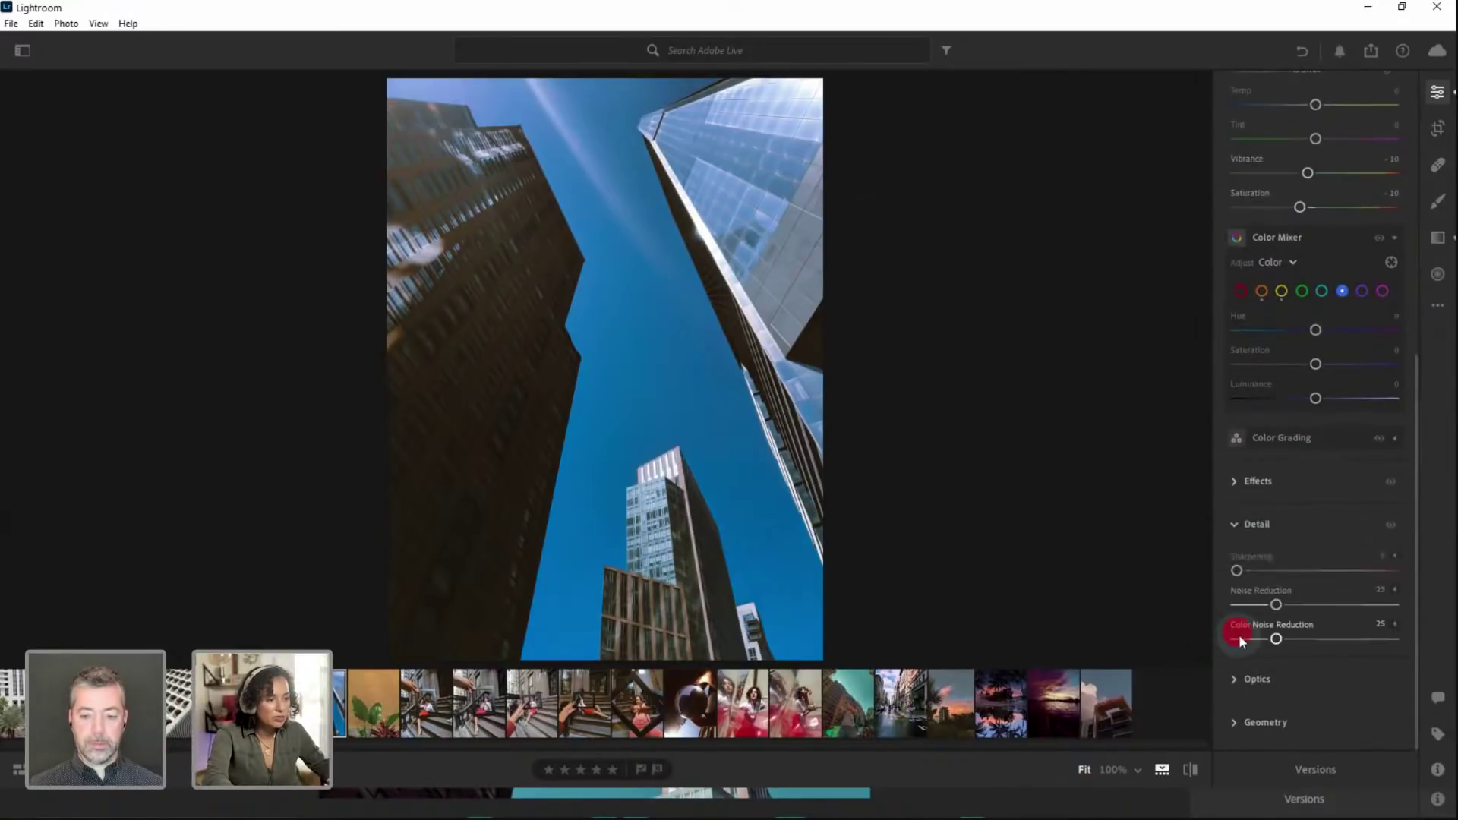
click(1236, 482)
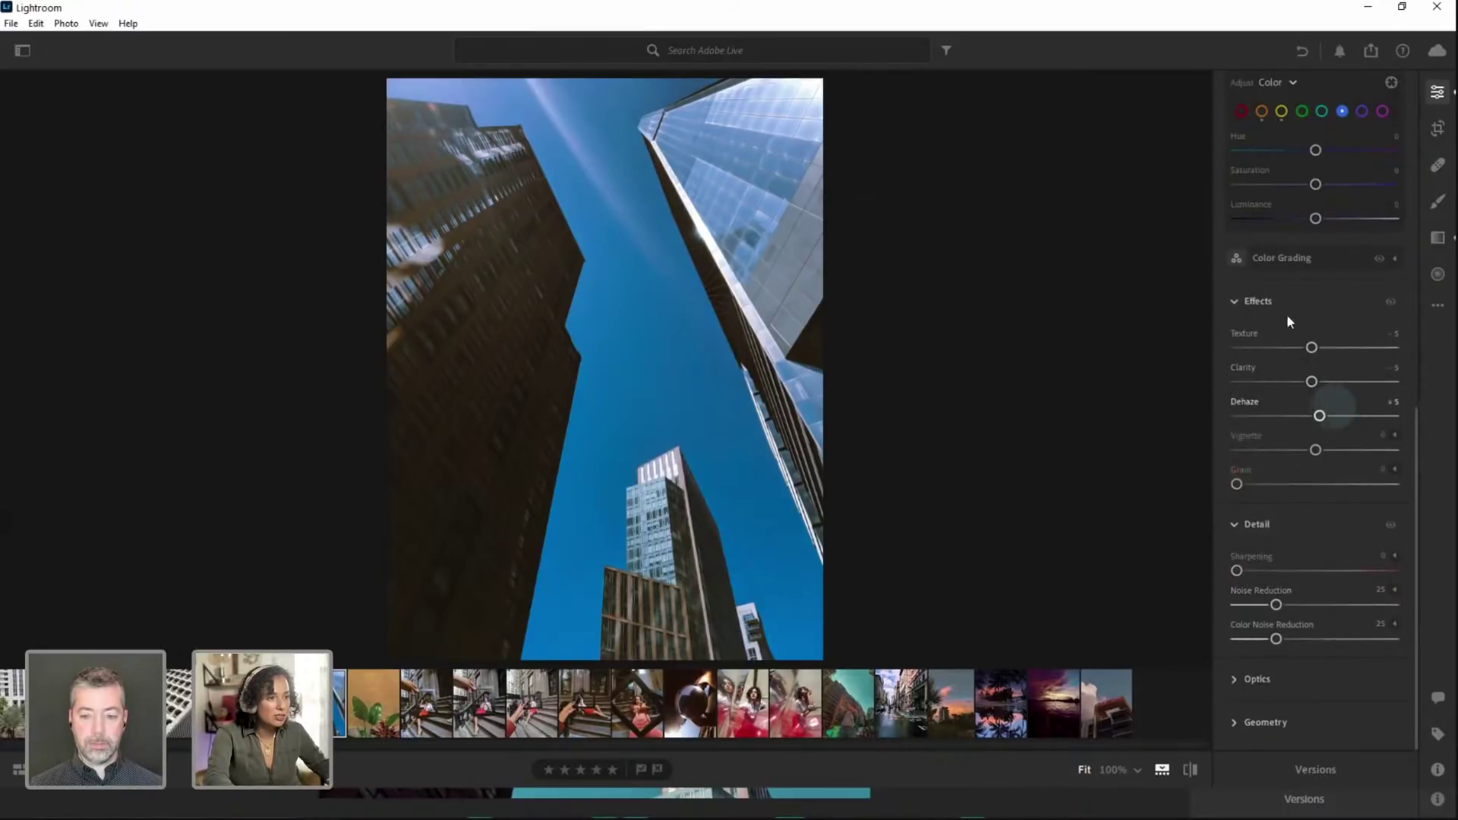
drag(1312, 348, 1344, 347)
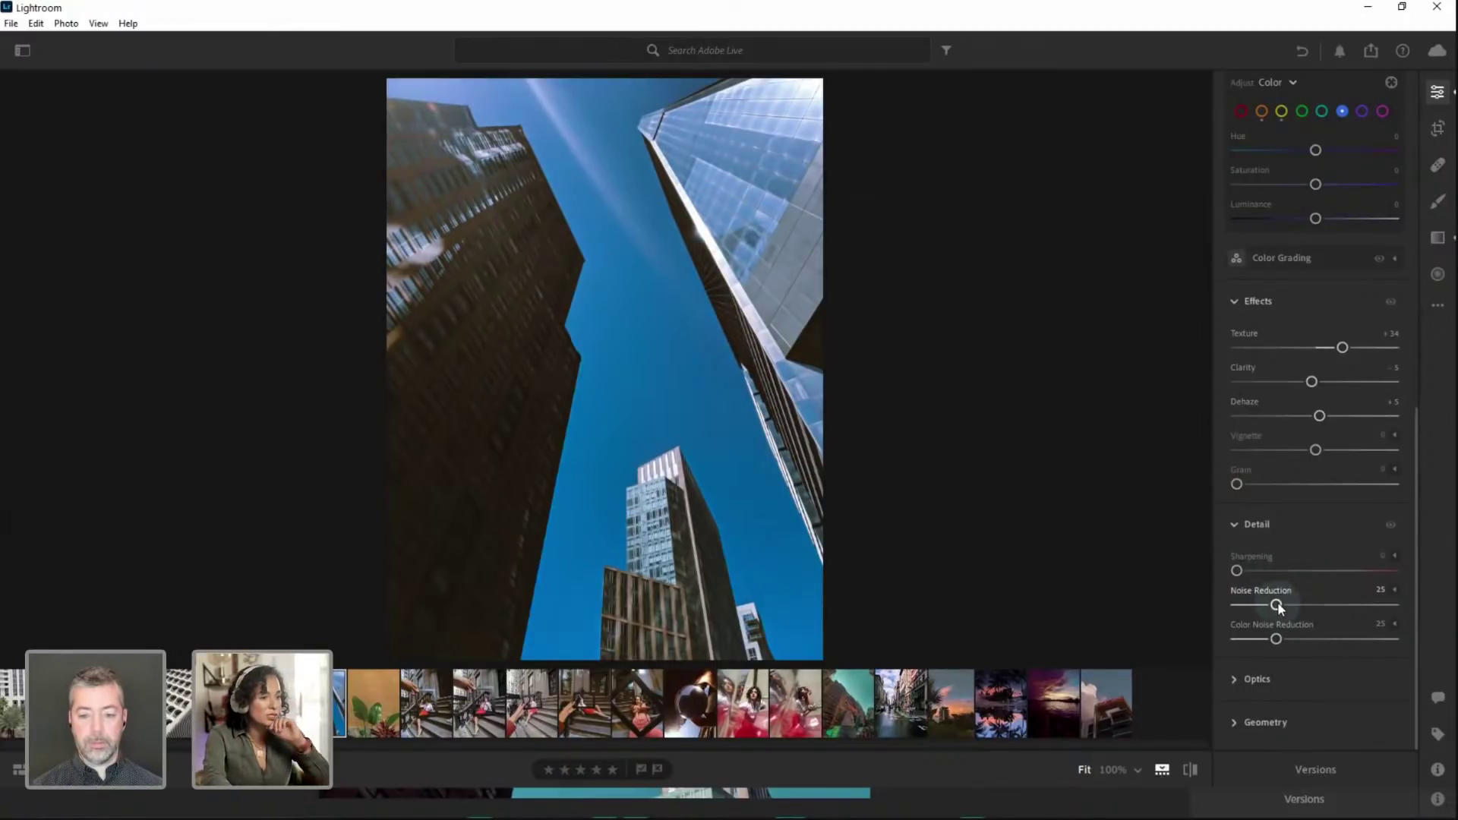
drag(1276, 604, 1212, 598)
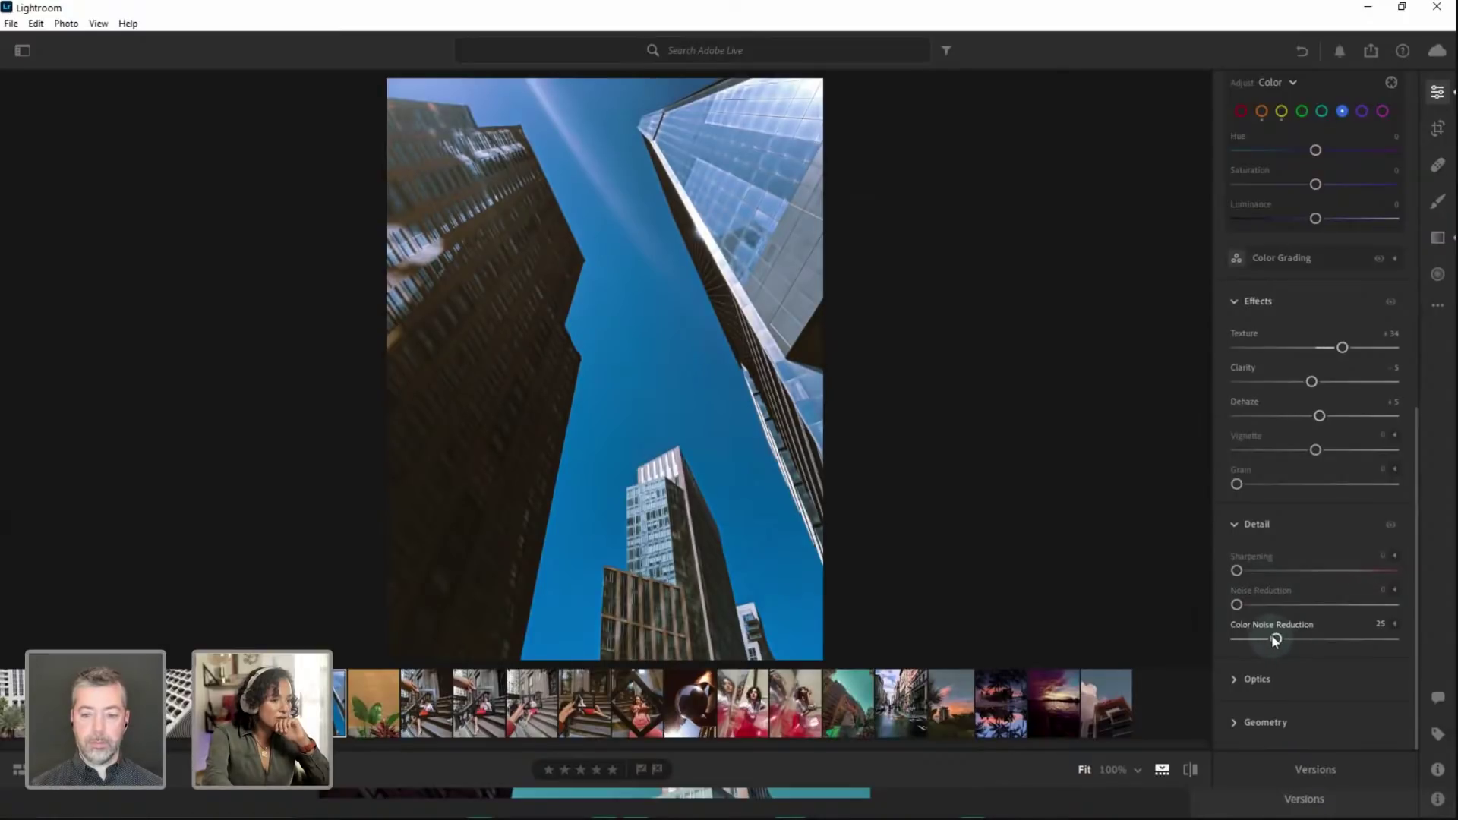
drag(1277, 639, 1344, 638)
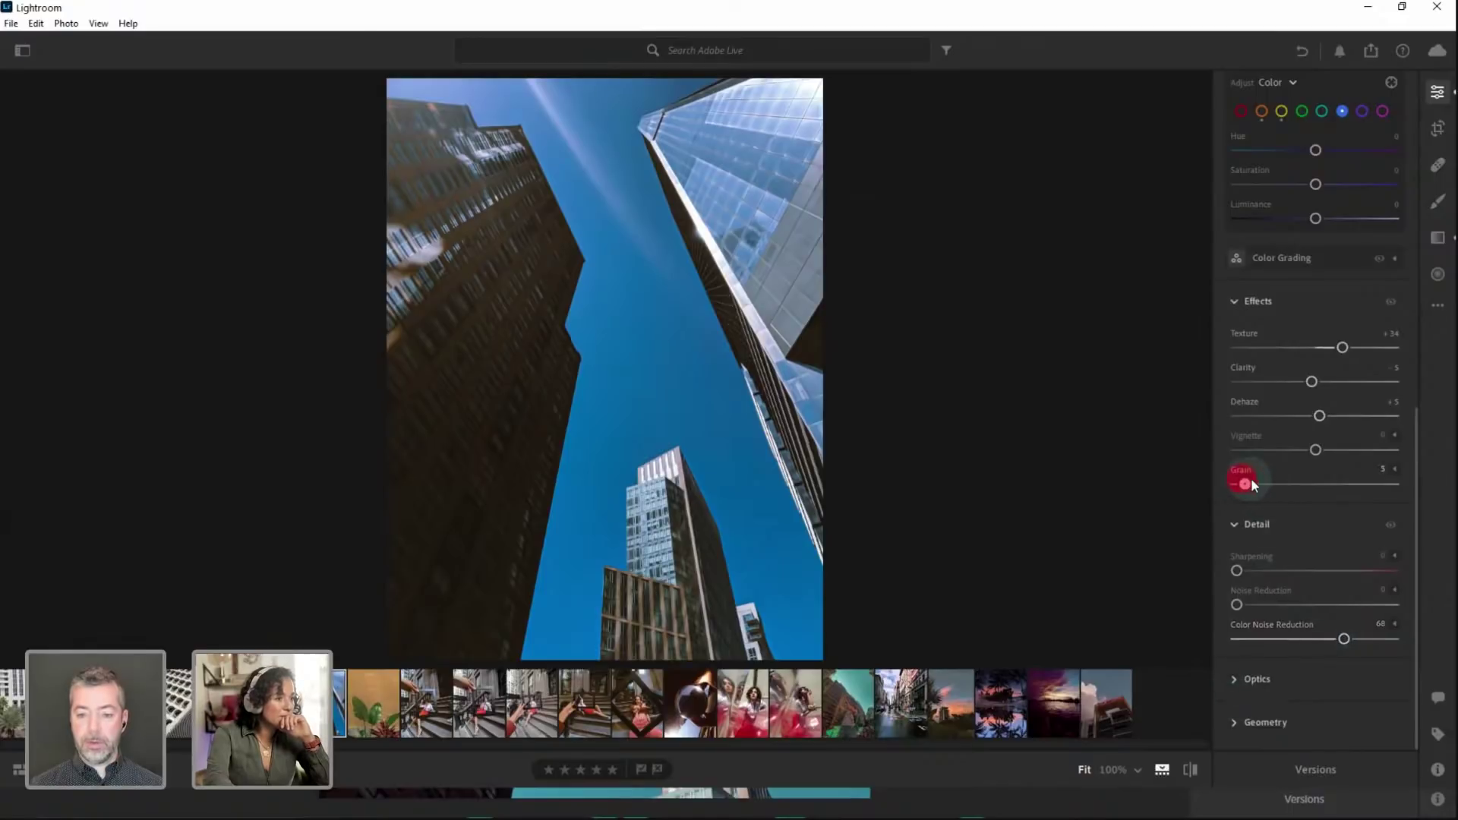
Add grain to the skyscraper photo, check it up close at 100, and reduce it to 78
drag(1288, 484, 1395, 486)
click(694, 431)
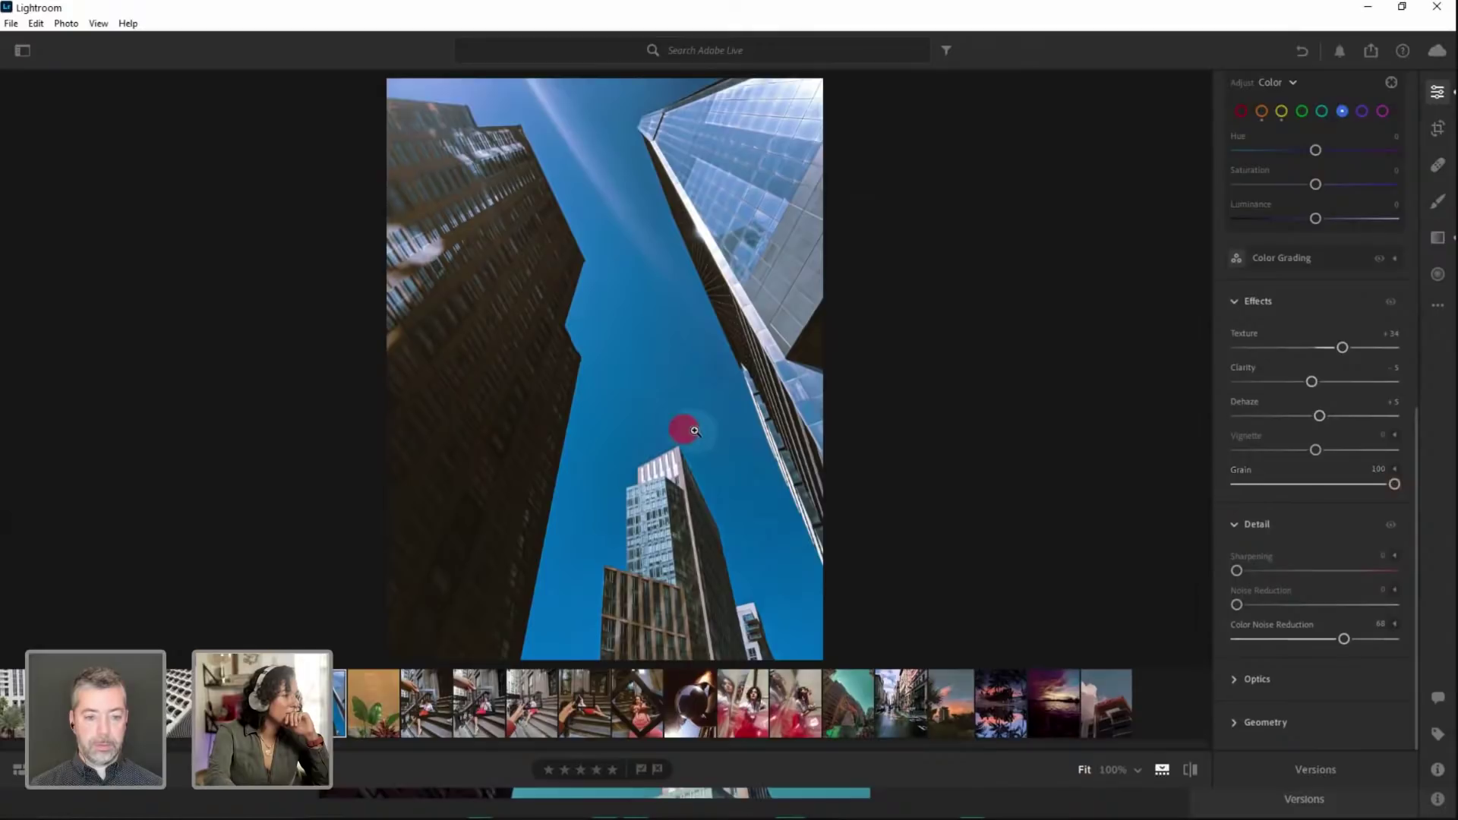
click(696, 426)
drag(695, 426, 696, 426)
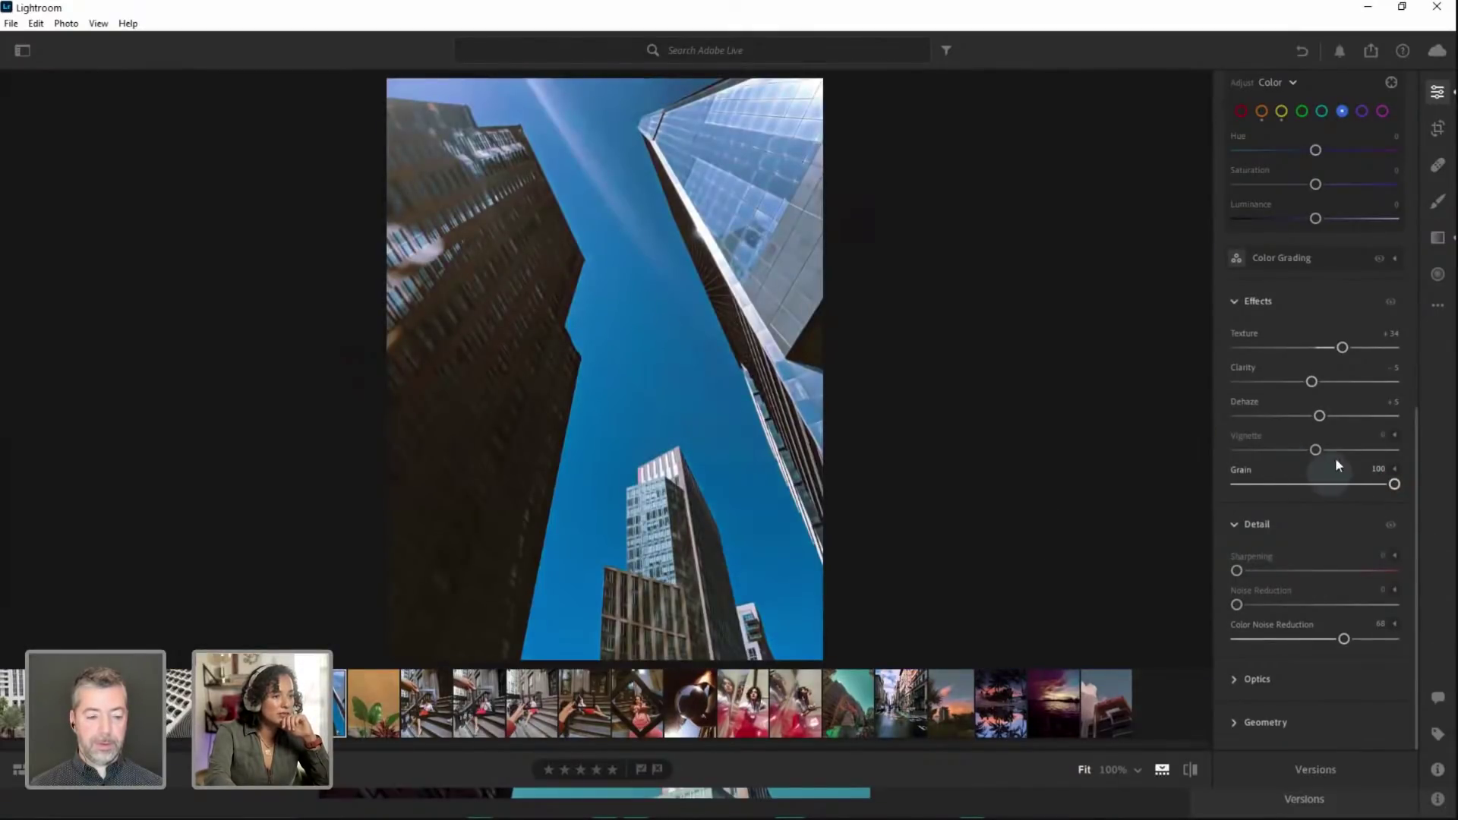
click(1315, 450)
drag(531, 362, 704, 357)
drag(1395, 484, 1355, 484)
click(866, 432)
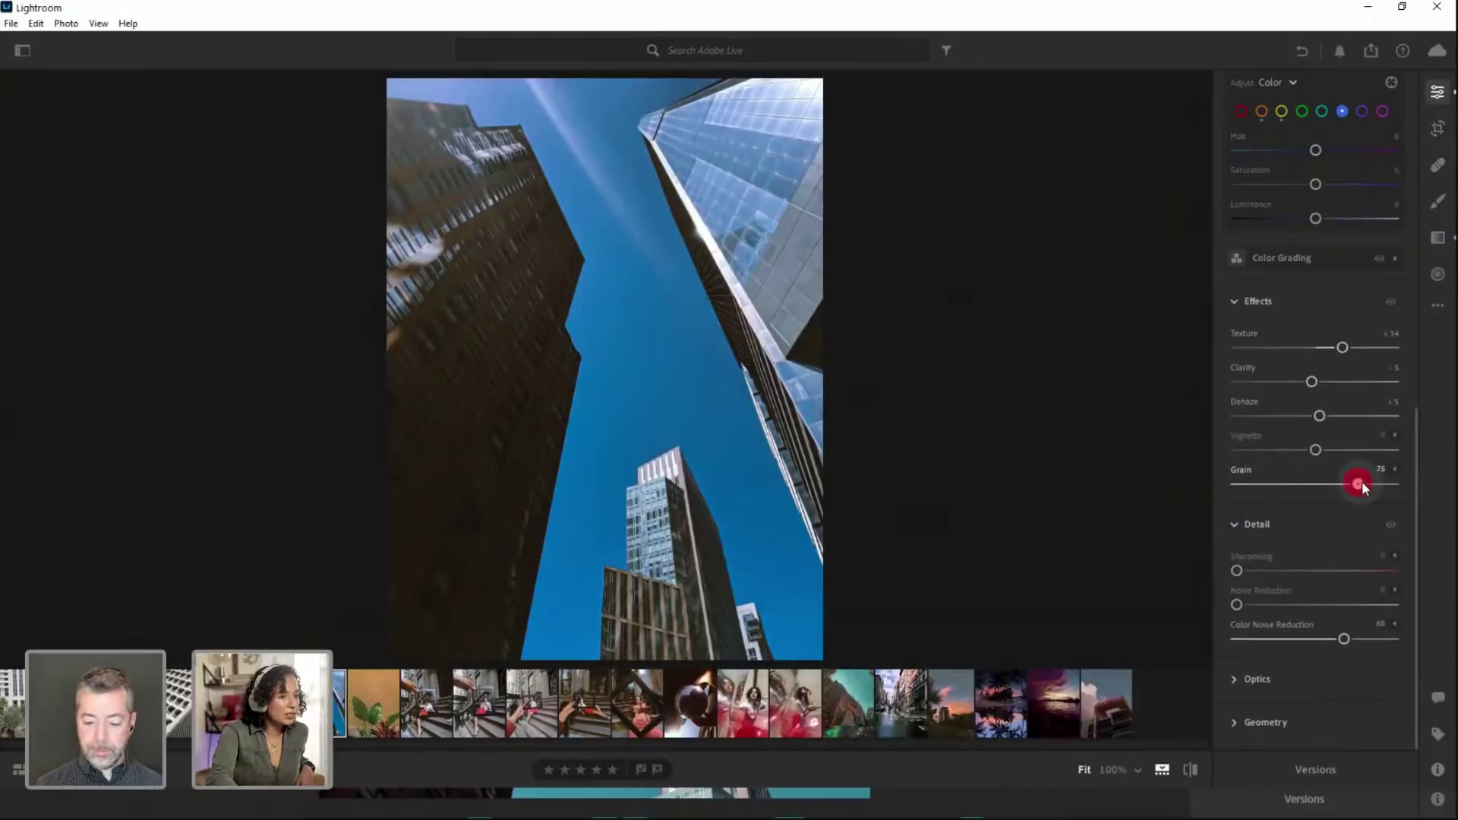
drag(1361, 486, 1363, 486)
key(backslash)
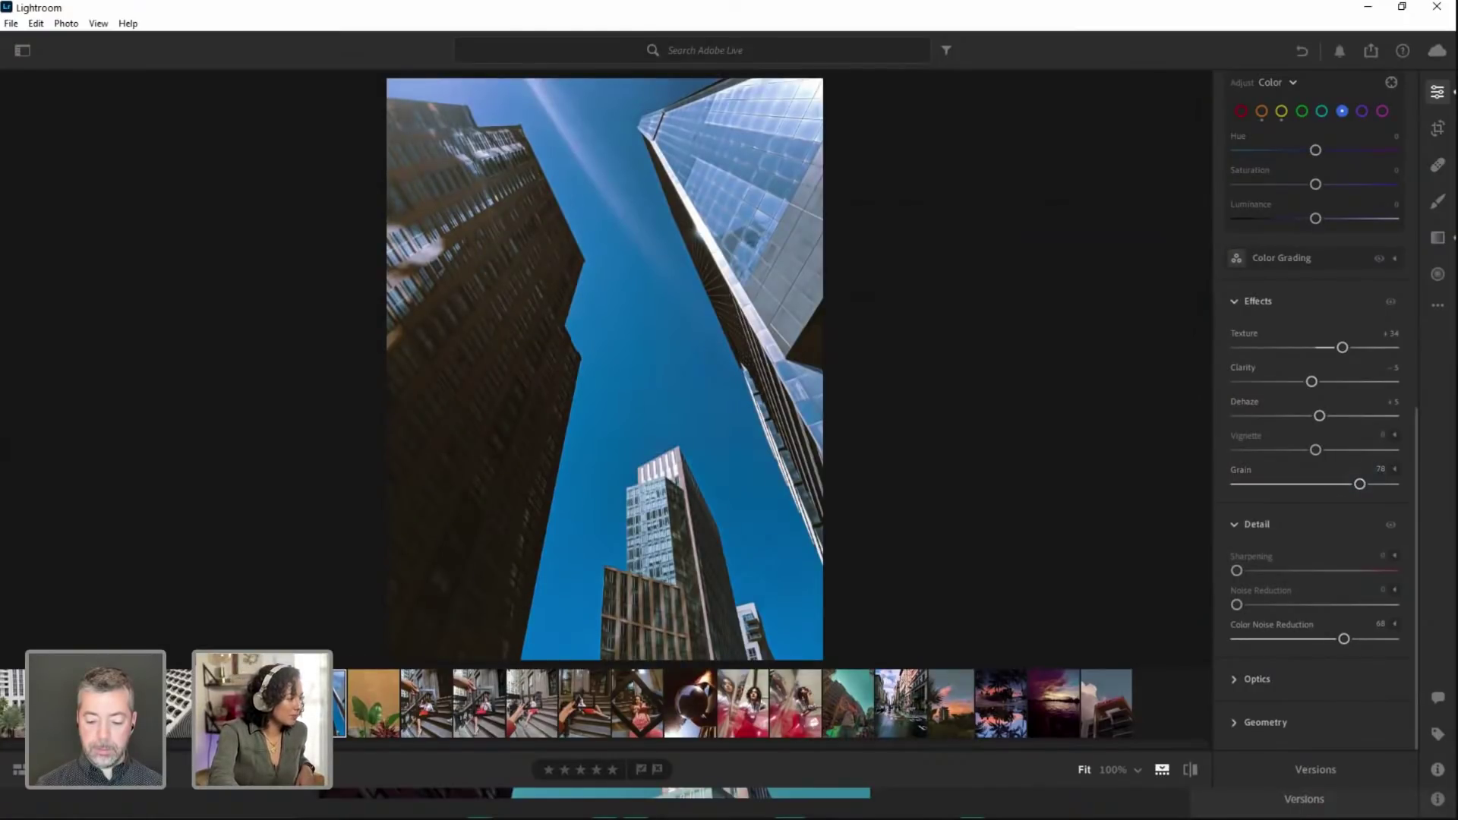
key(ctrl+c)
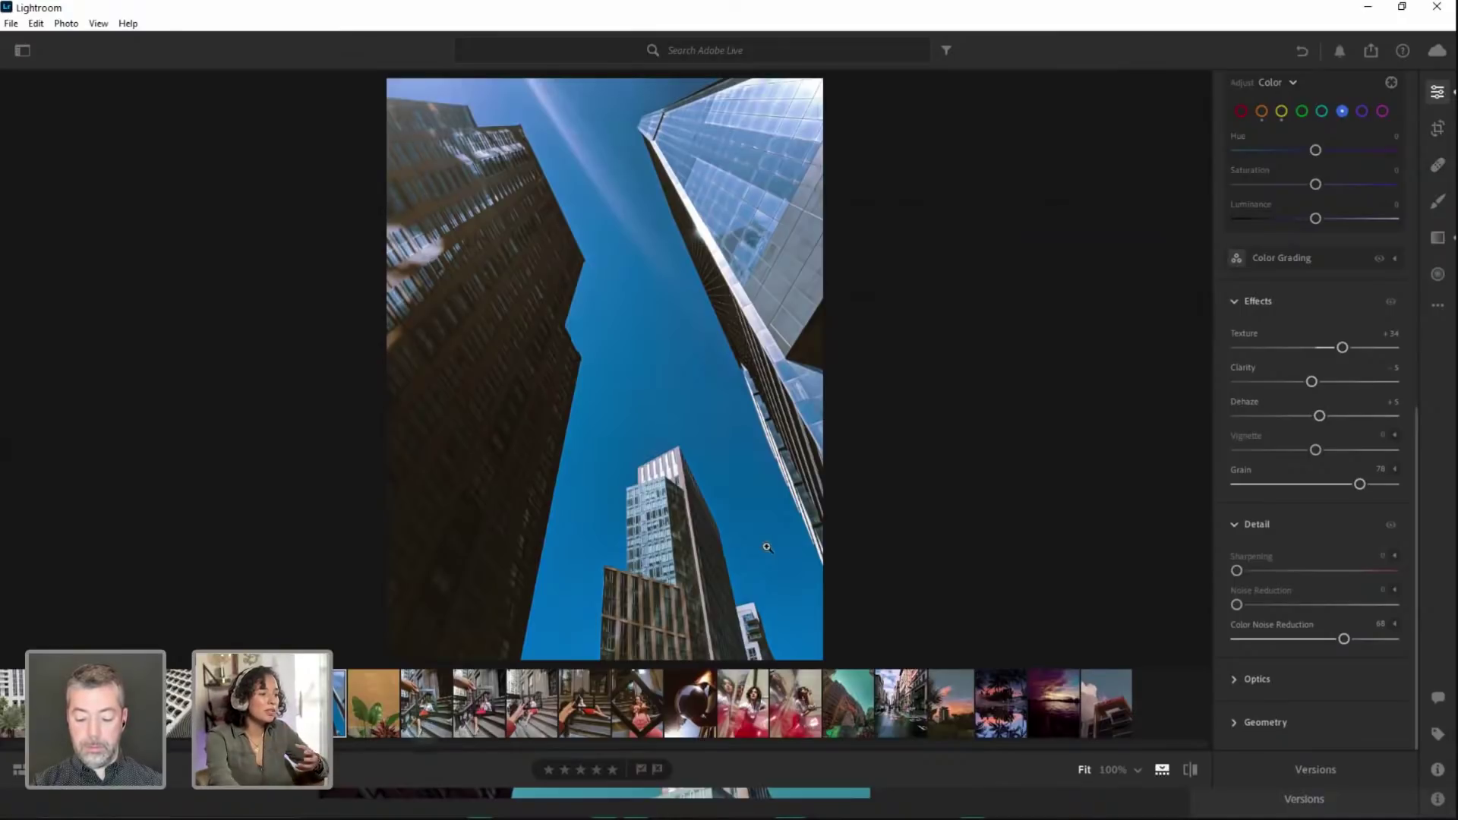
Open the Anglers Hotel photo and review its light, color and effects settings
click(814, 691)
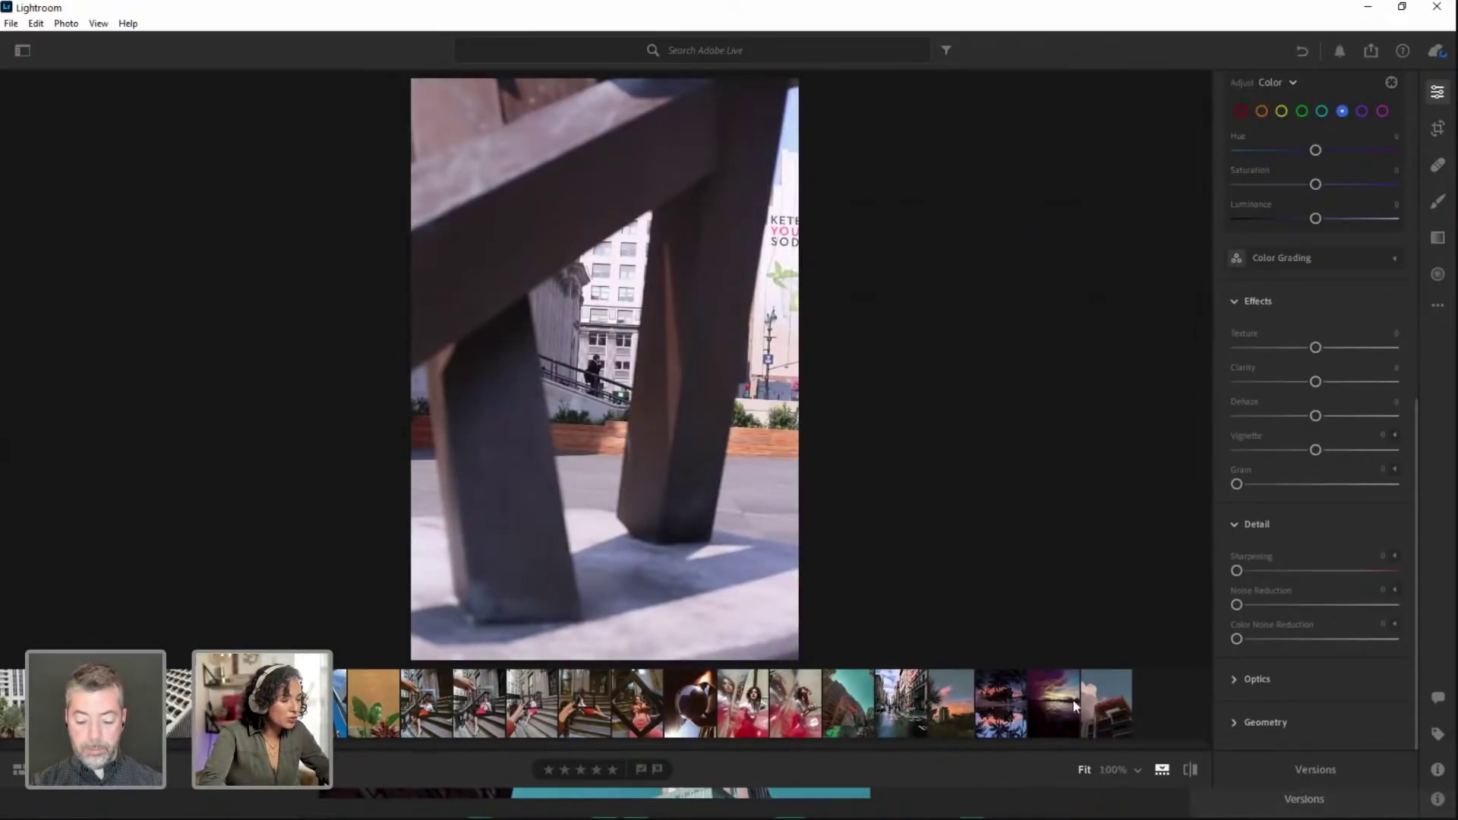
click(1115, 706)
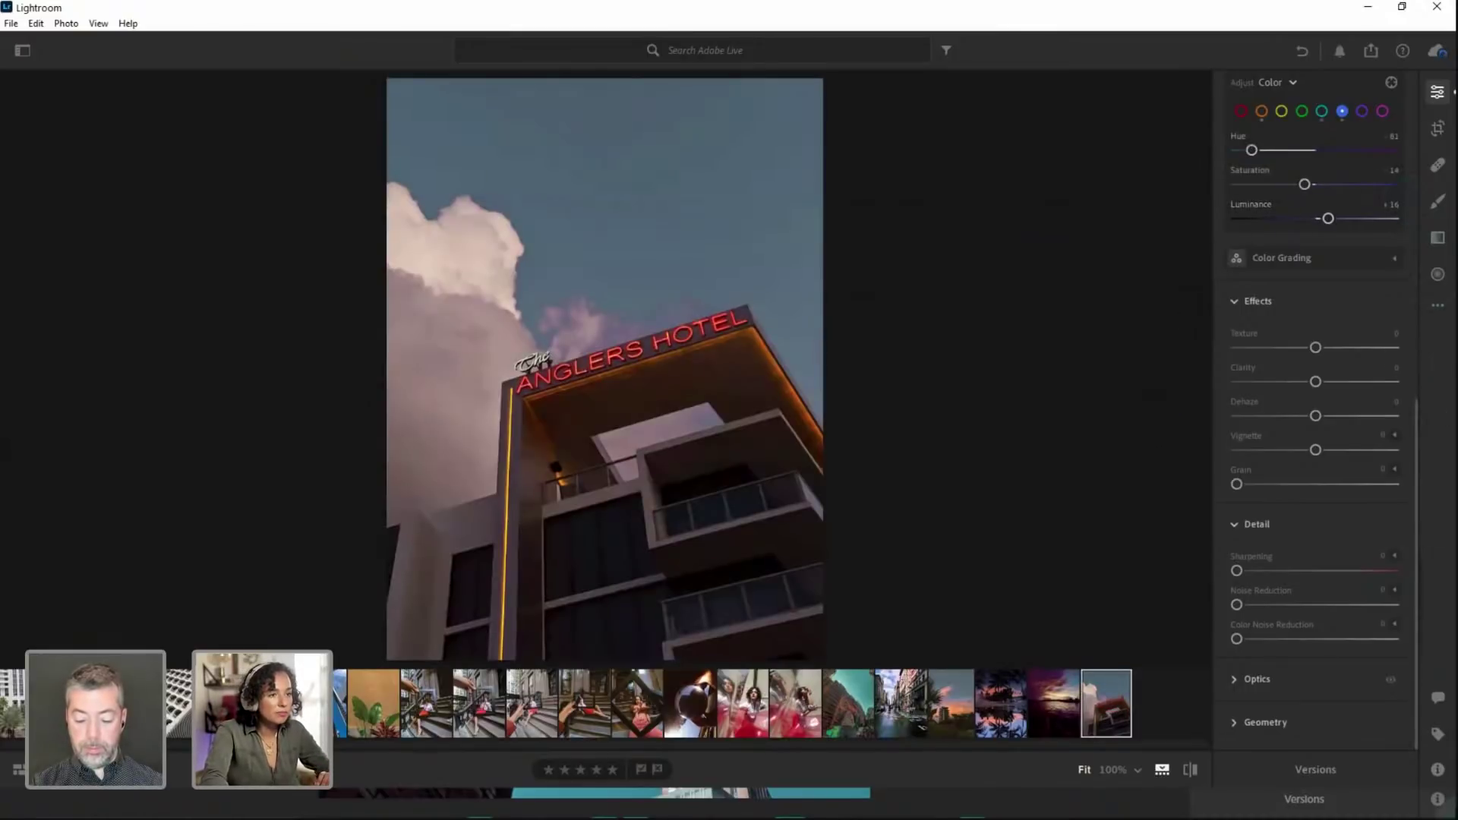
click(1438, 92)
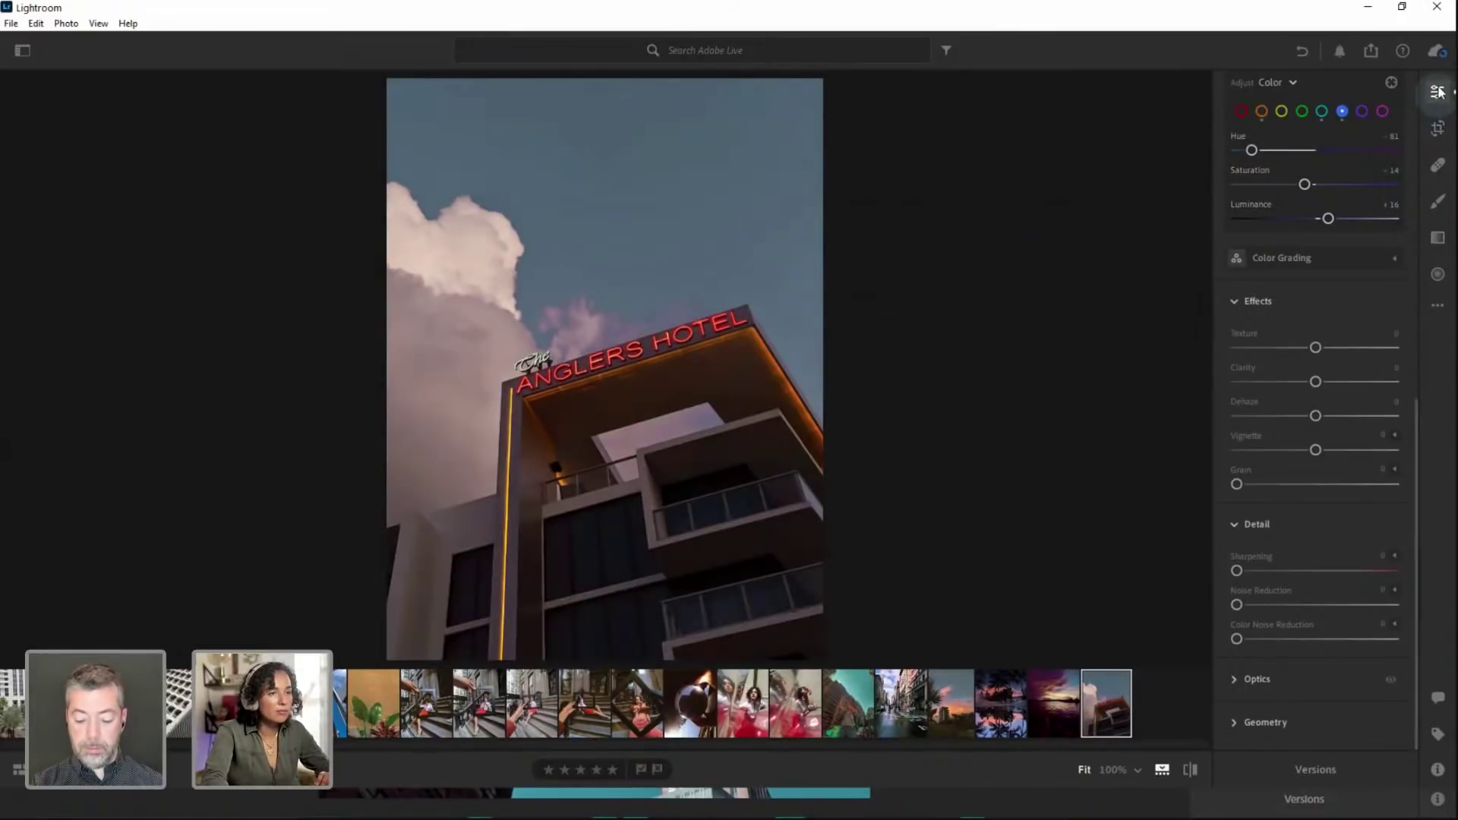
click(1440, 94)
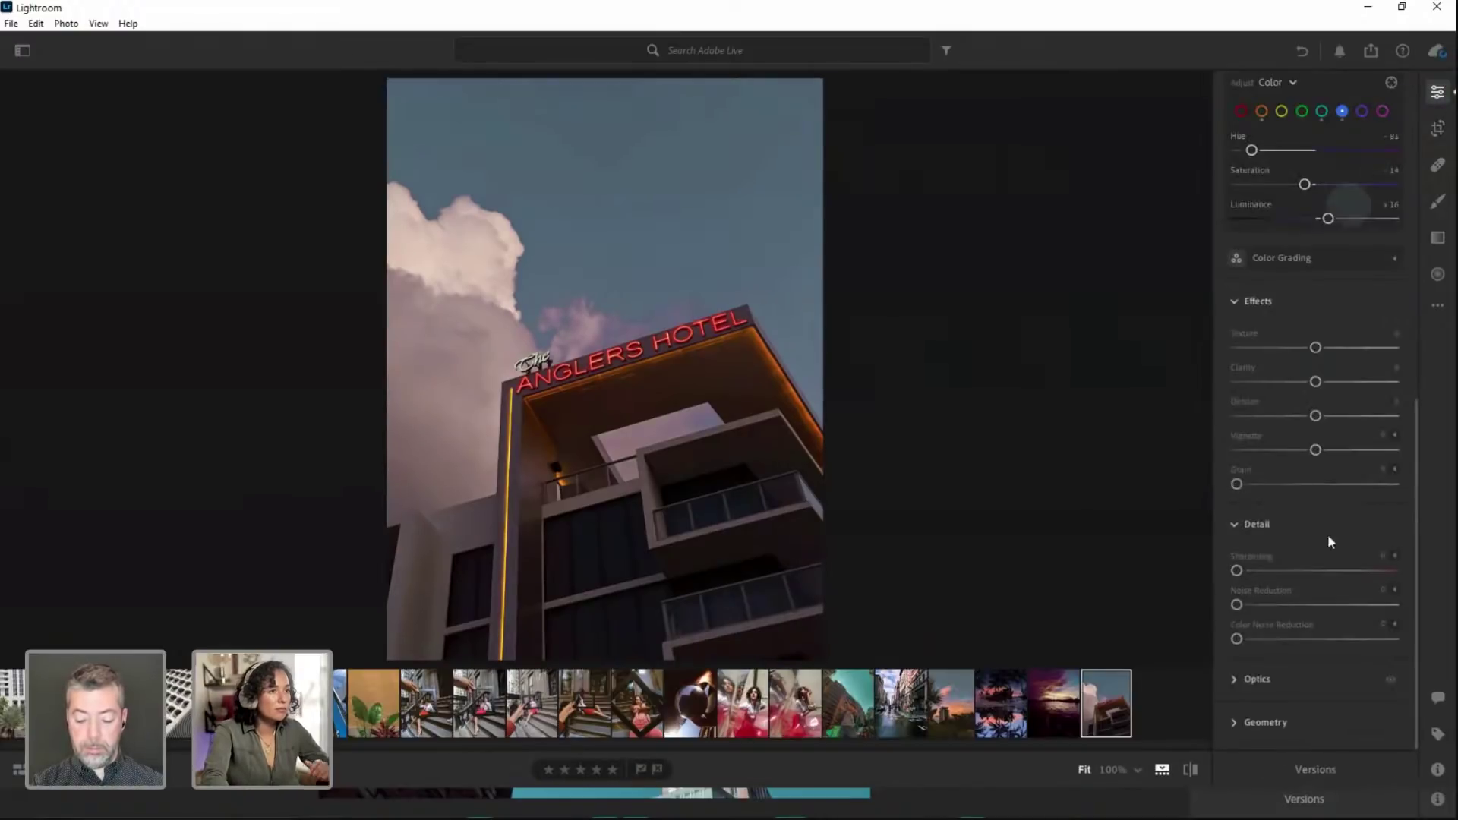
scroll(1328, 535, up, 8)
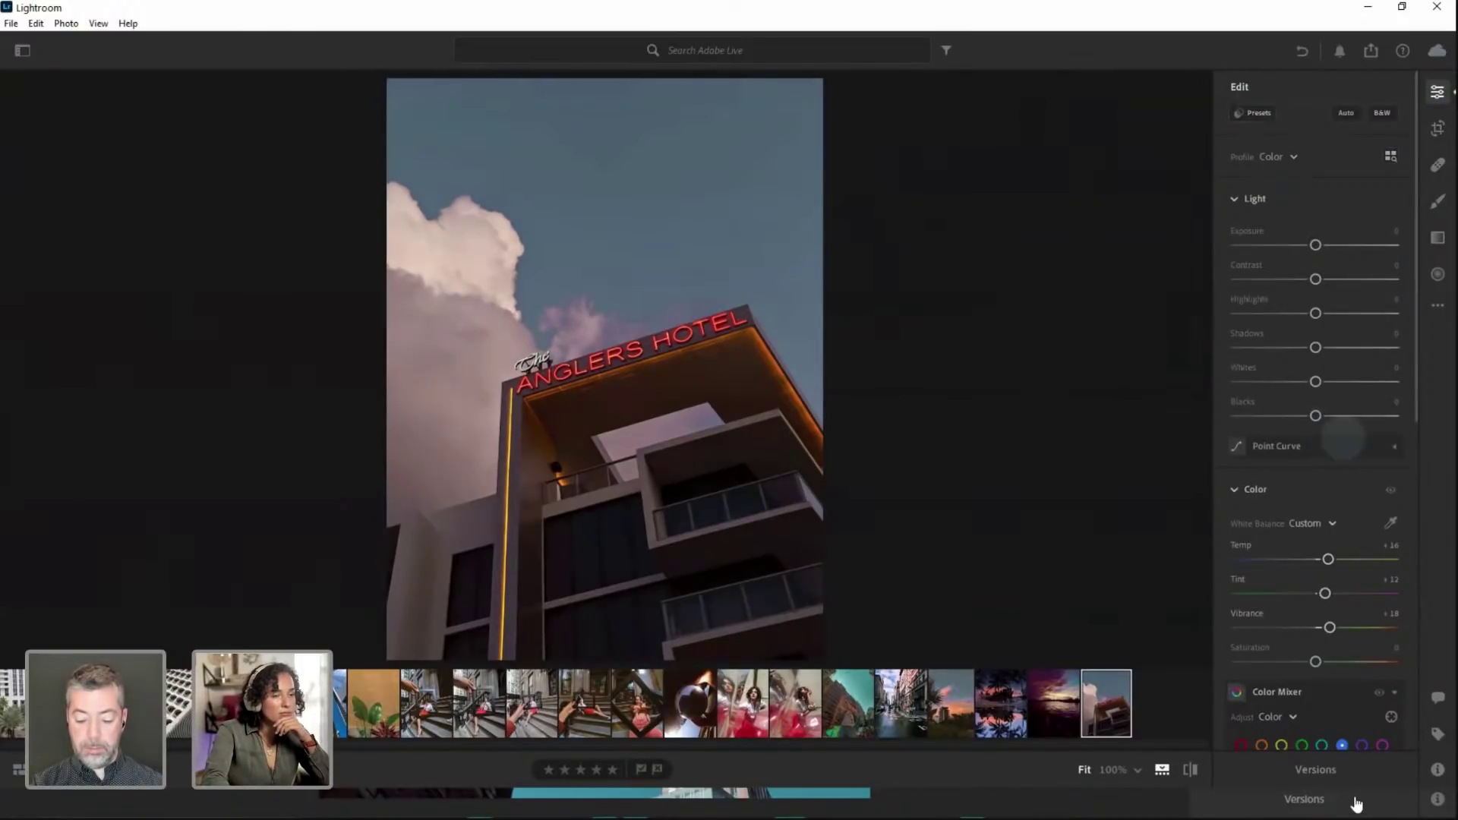
Switch to the other editing window and restore the skyscraper photo to its Original version
click(1320, 799)
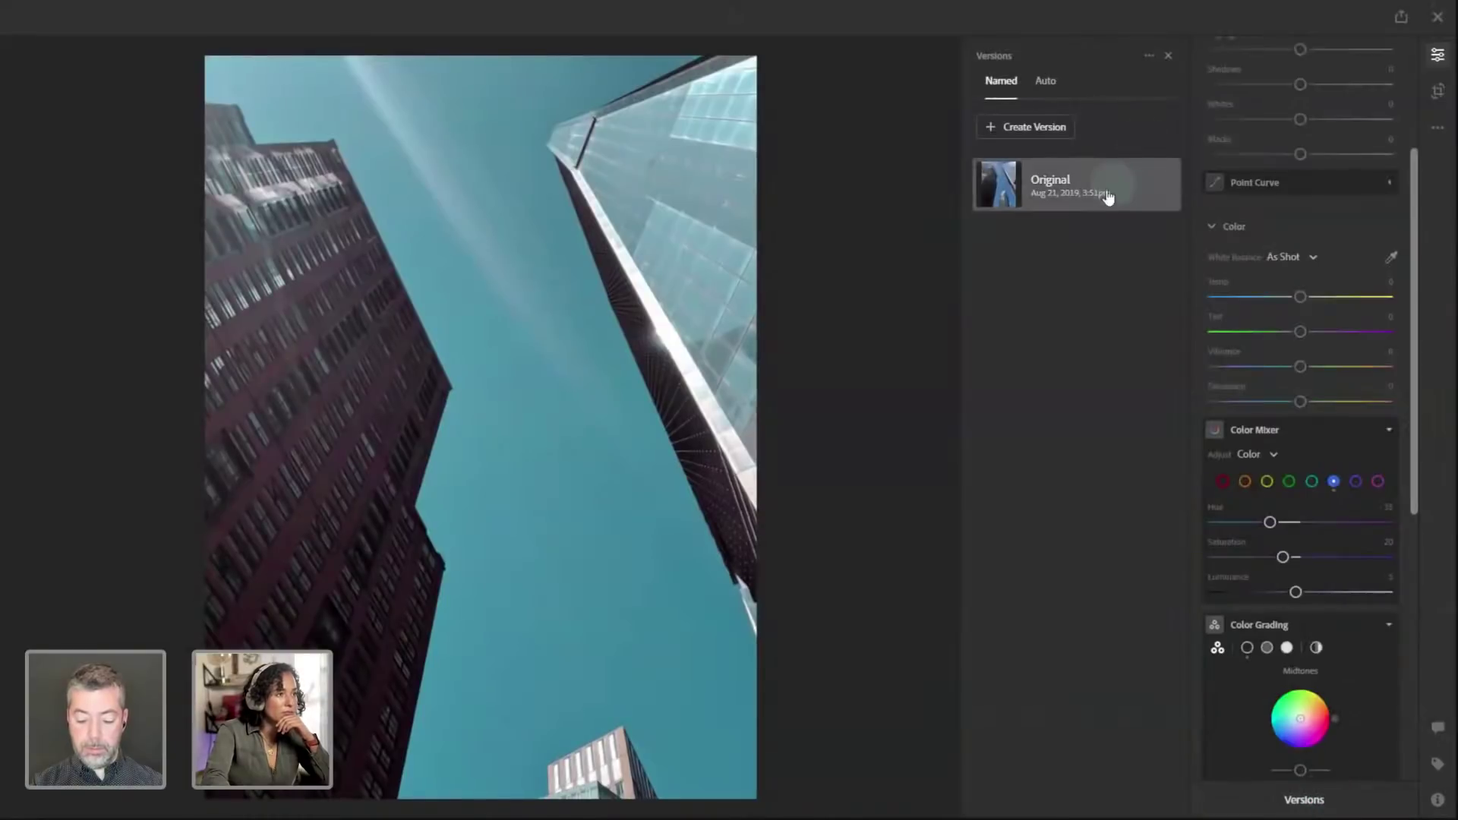
click(1073, 195)
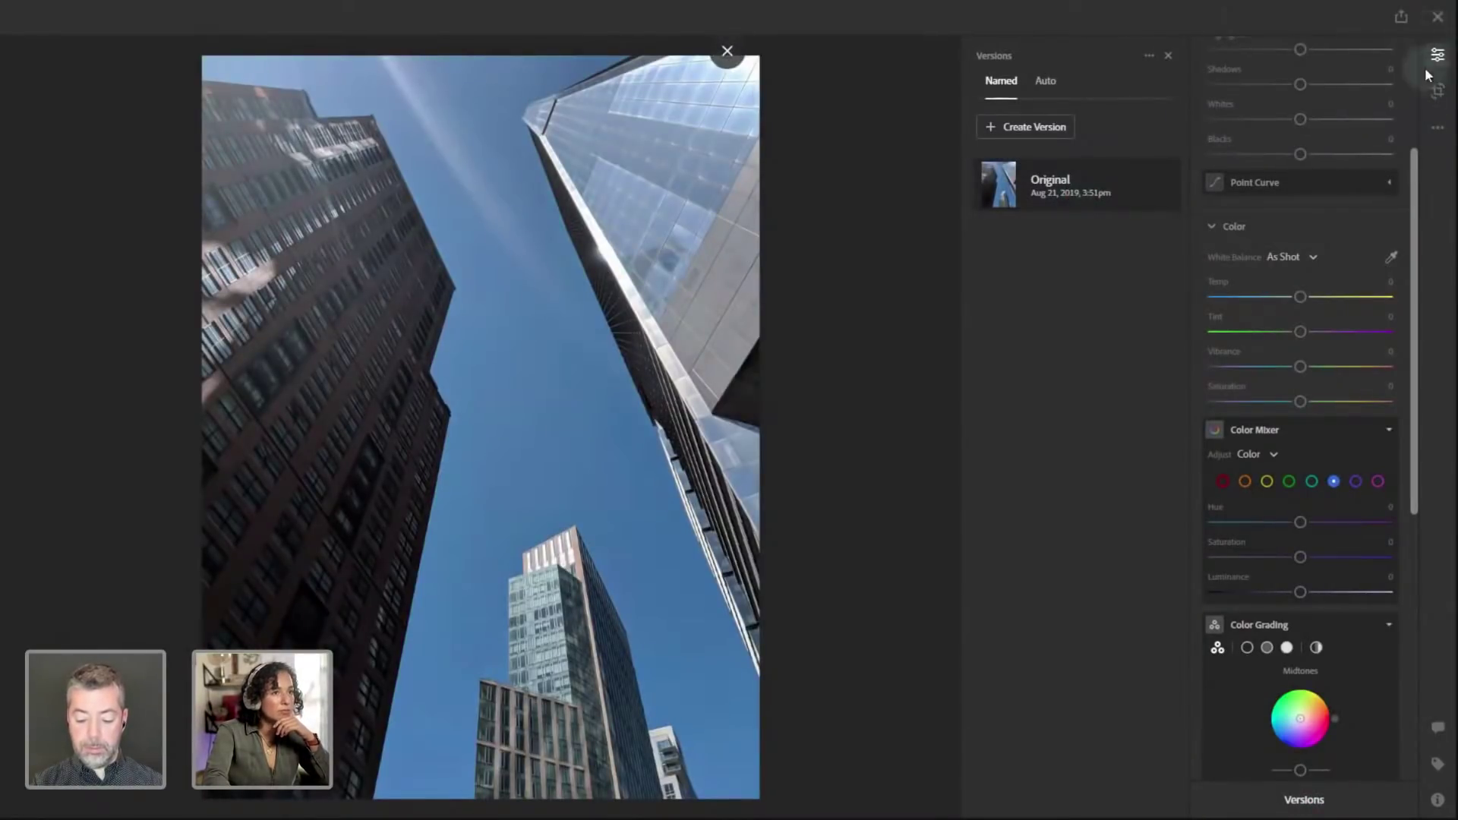
click(1168, 55)
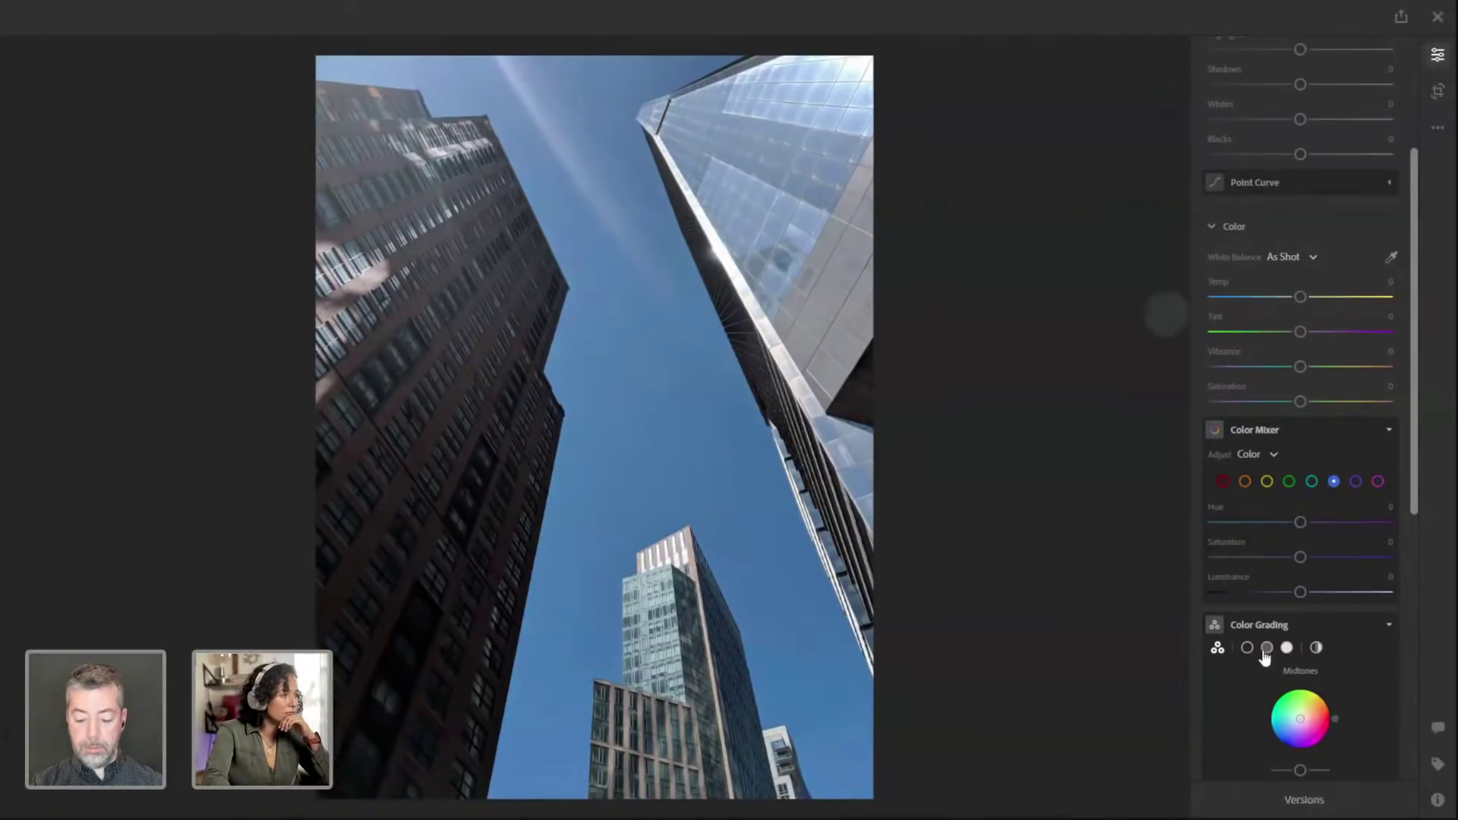
Close the edit settings, rate the skyscraper photo five stars and return to the Adobe Live album
click(1441, 55)
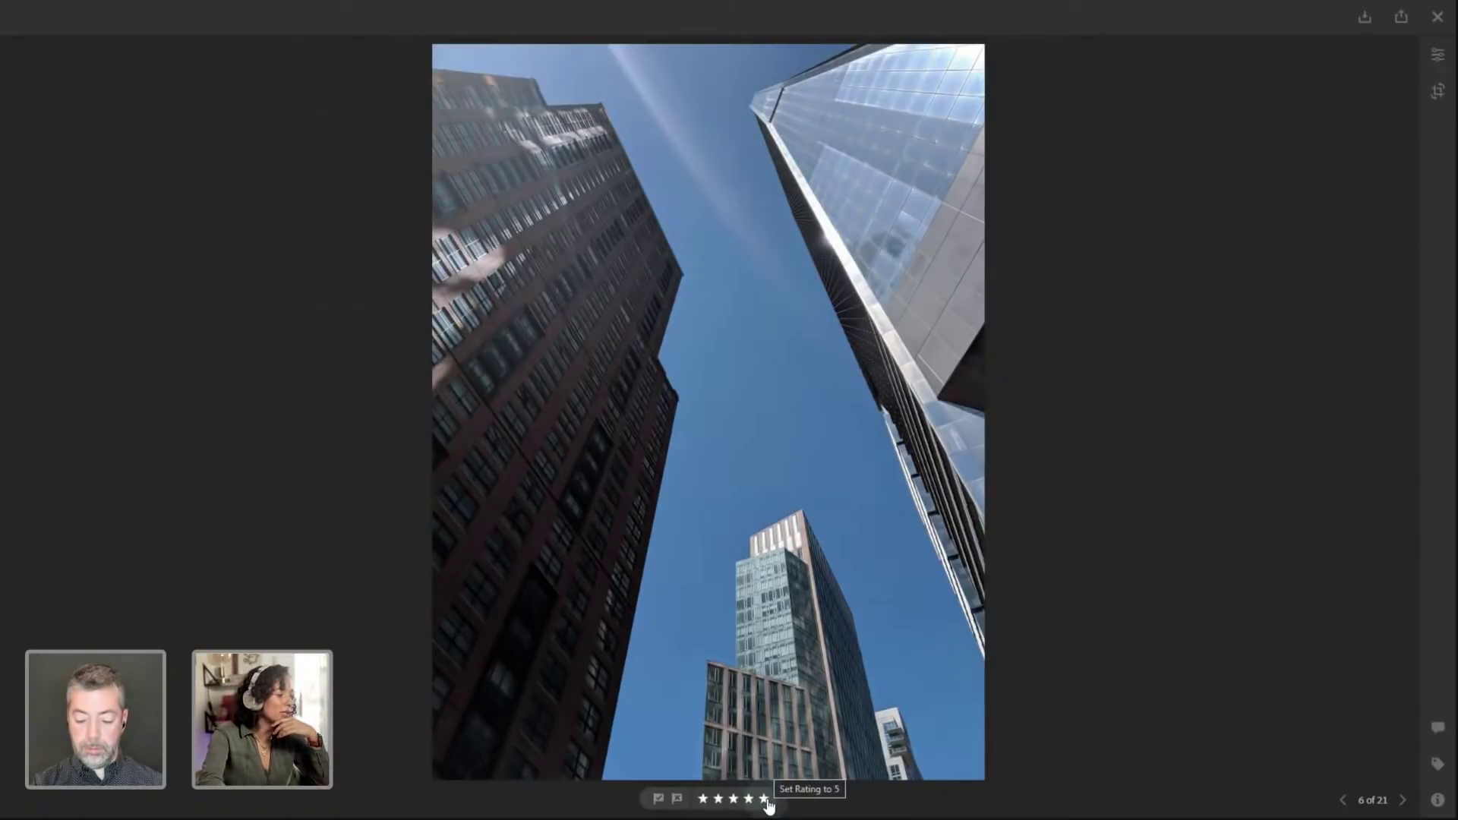
click(766, 801)
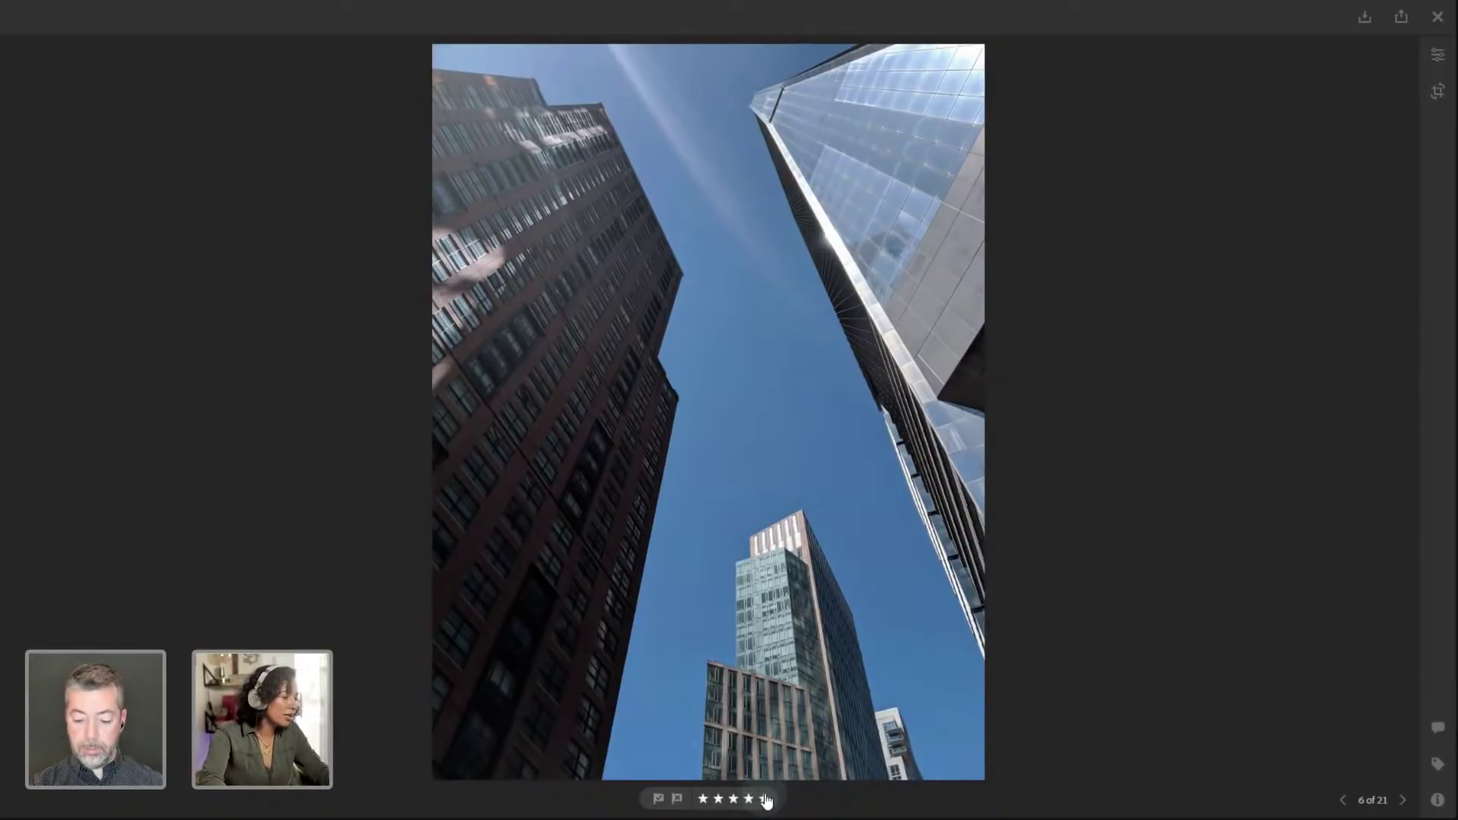
click(766, 799)
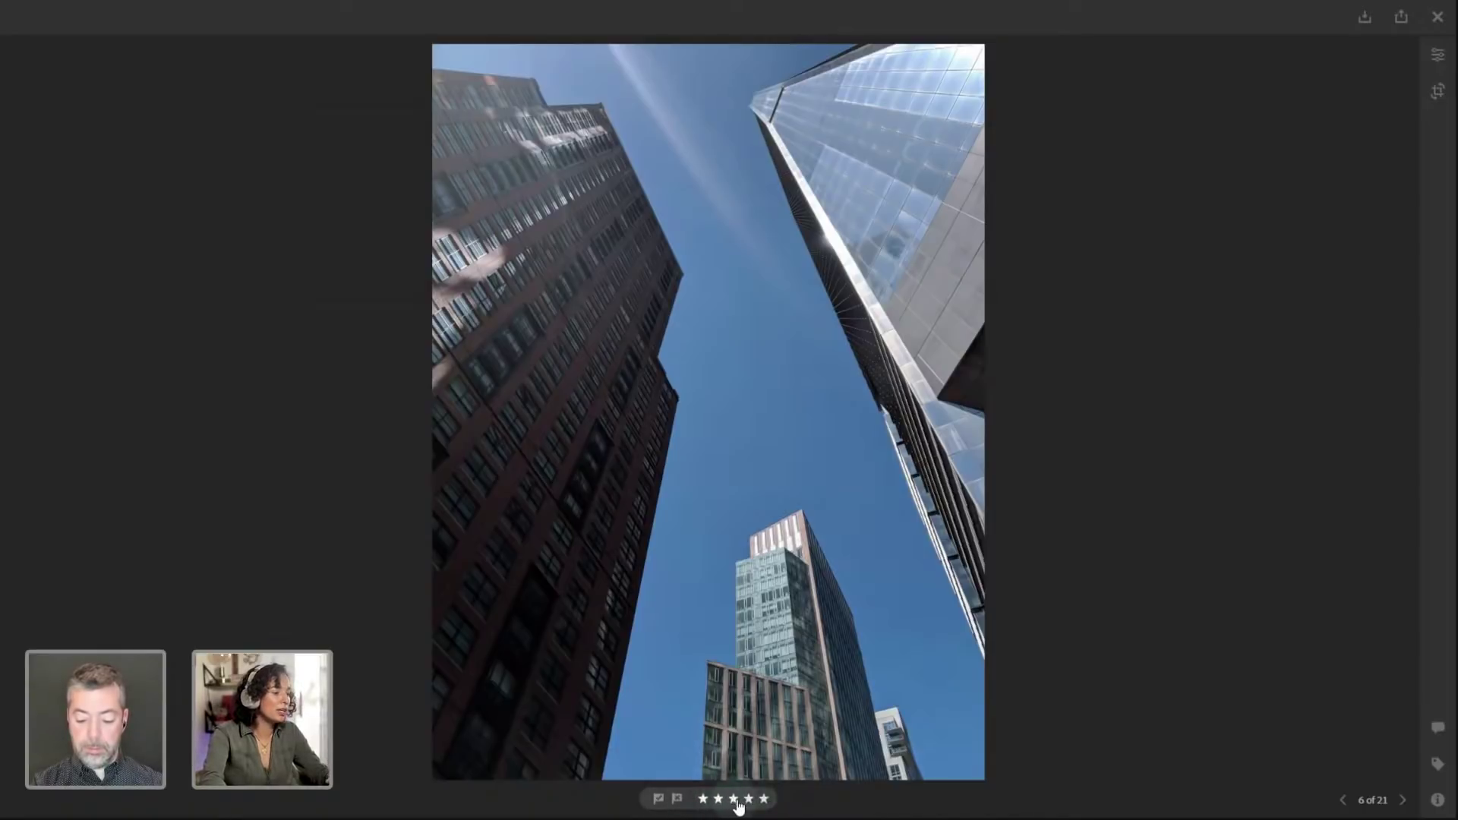
click(735, 799)
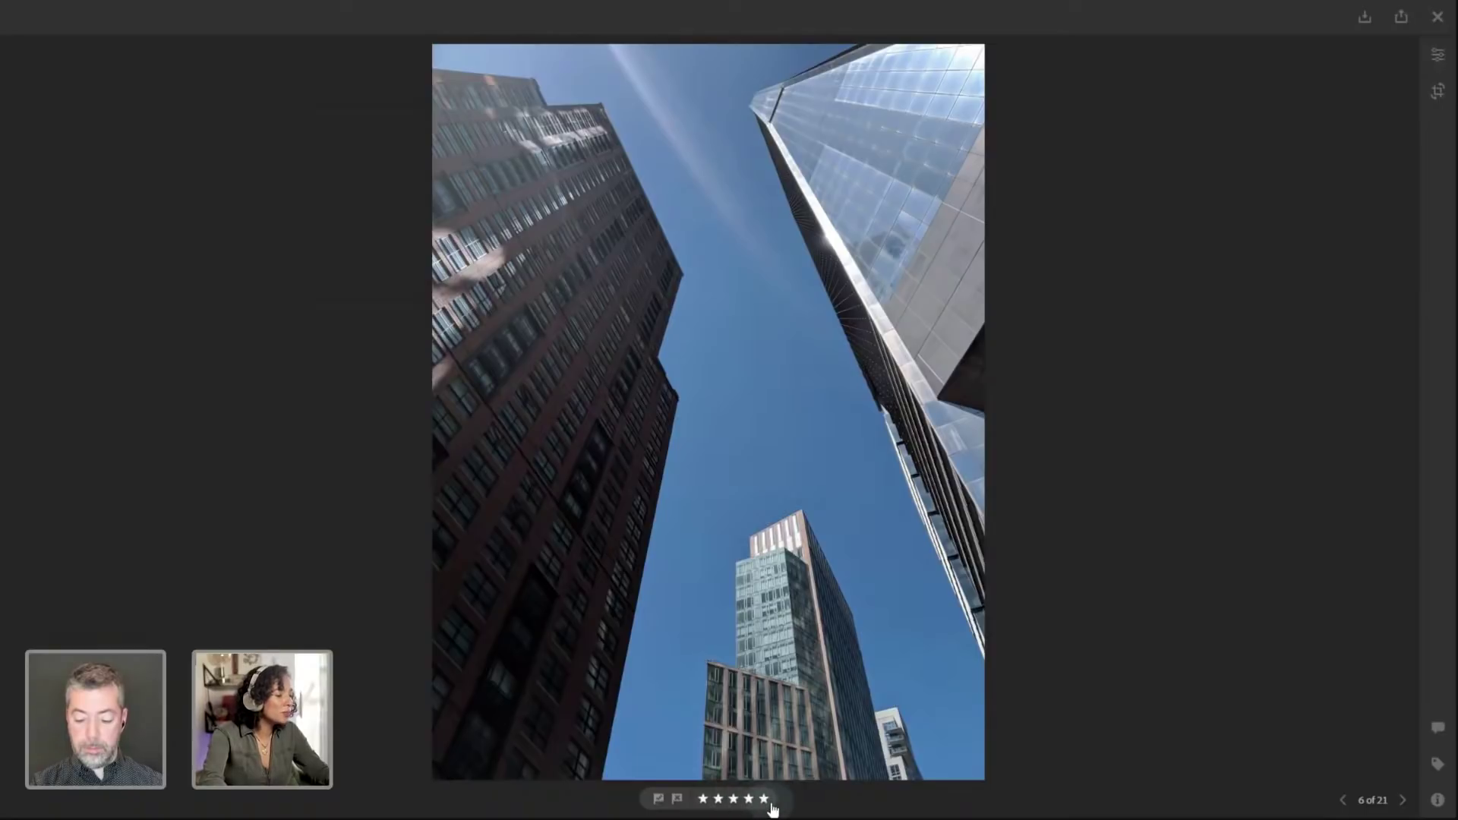
click(764, 799)
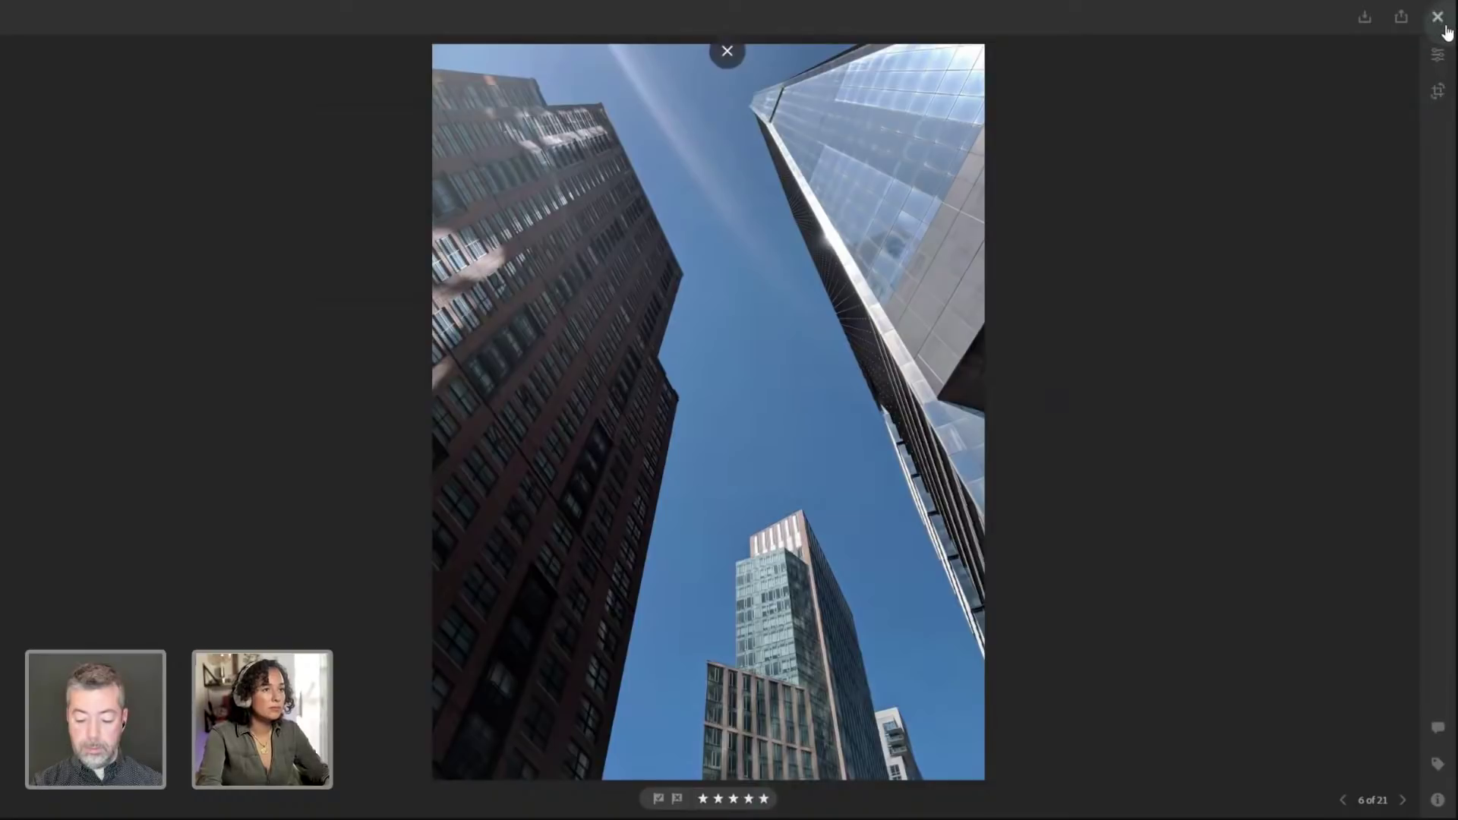
click(1438, 17)
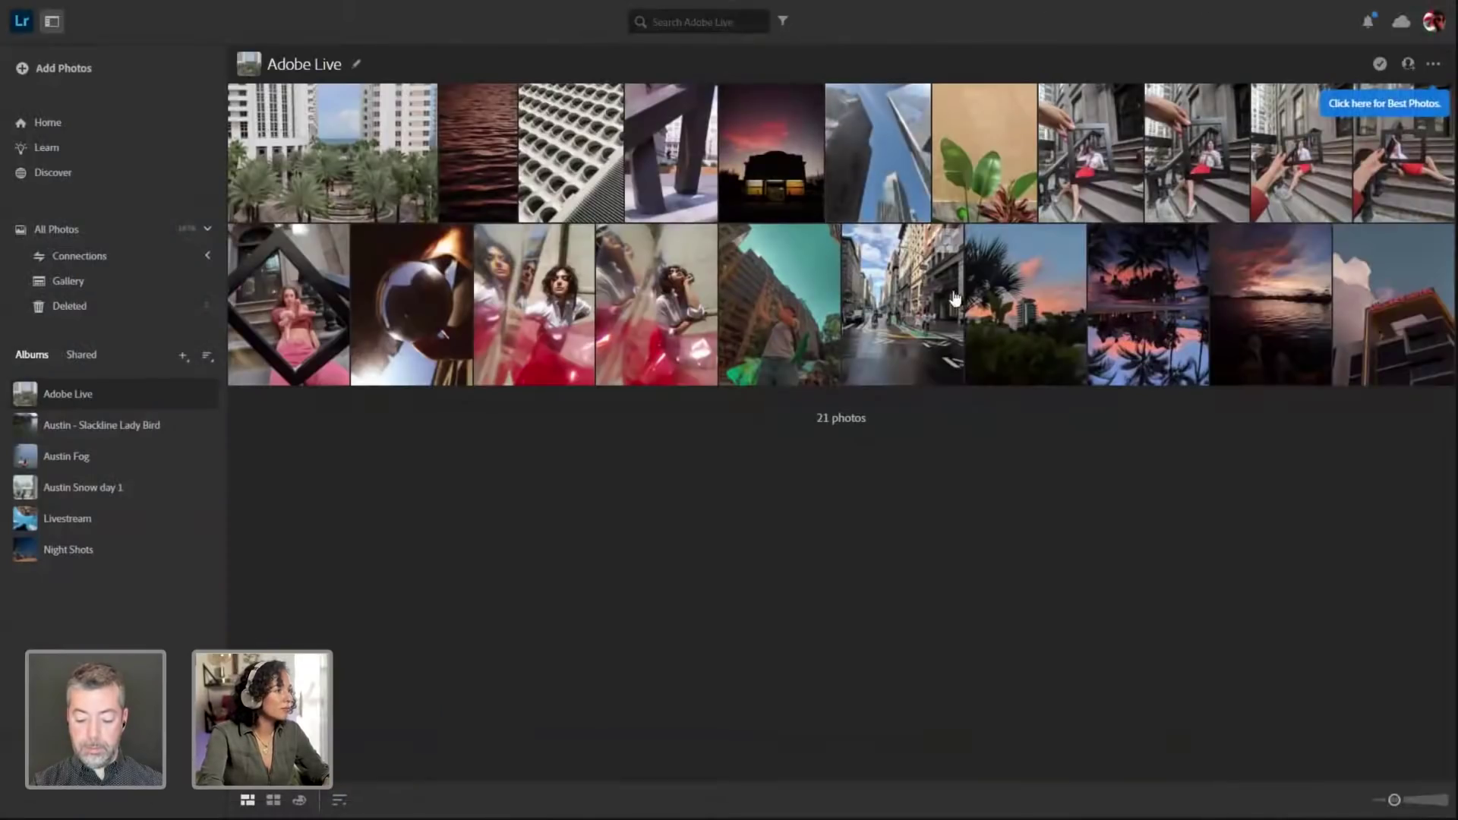
Open the Anglers Hotel photo for editing and restore its Original version
double_click(1340, 264)
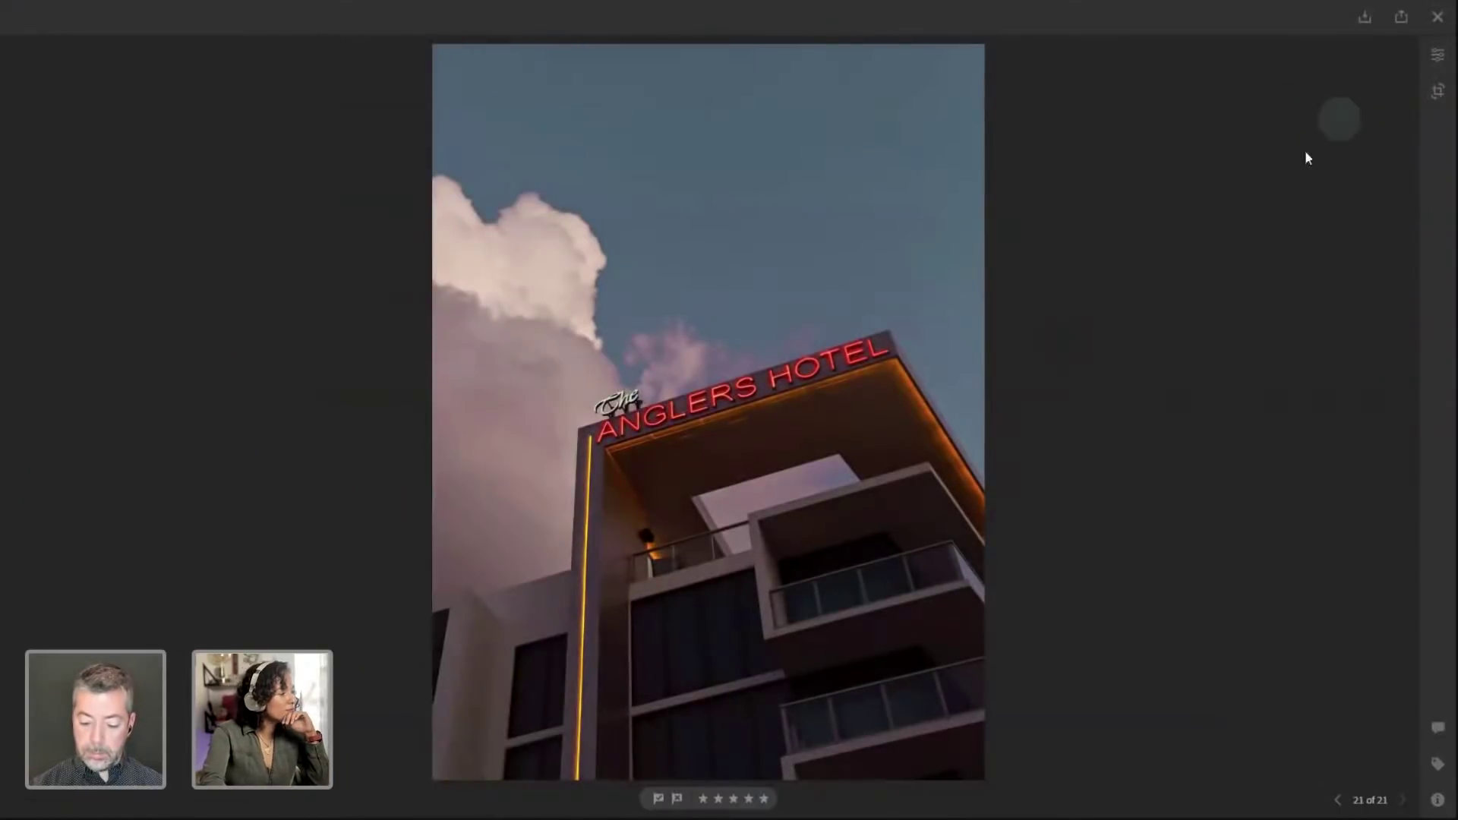
click(1439, 55)
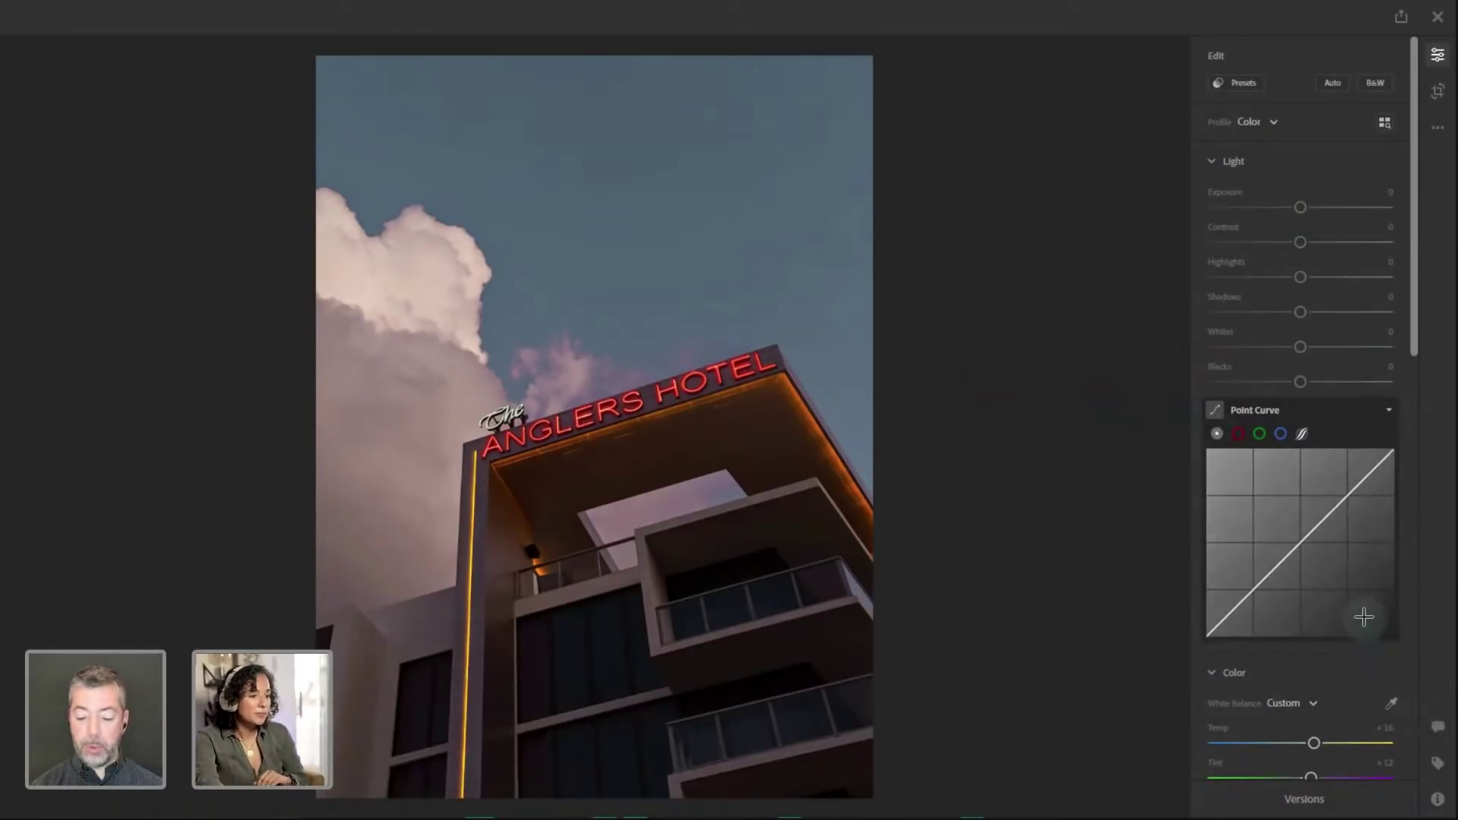
scroll(1364, 612, down, 10)
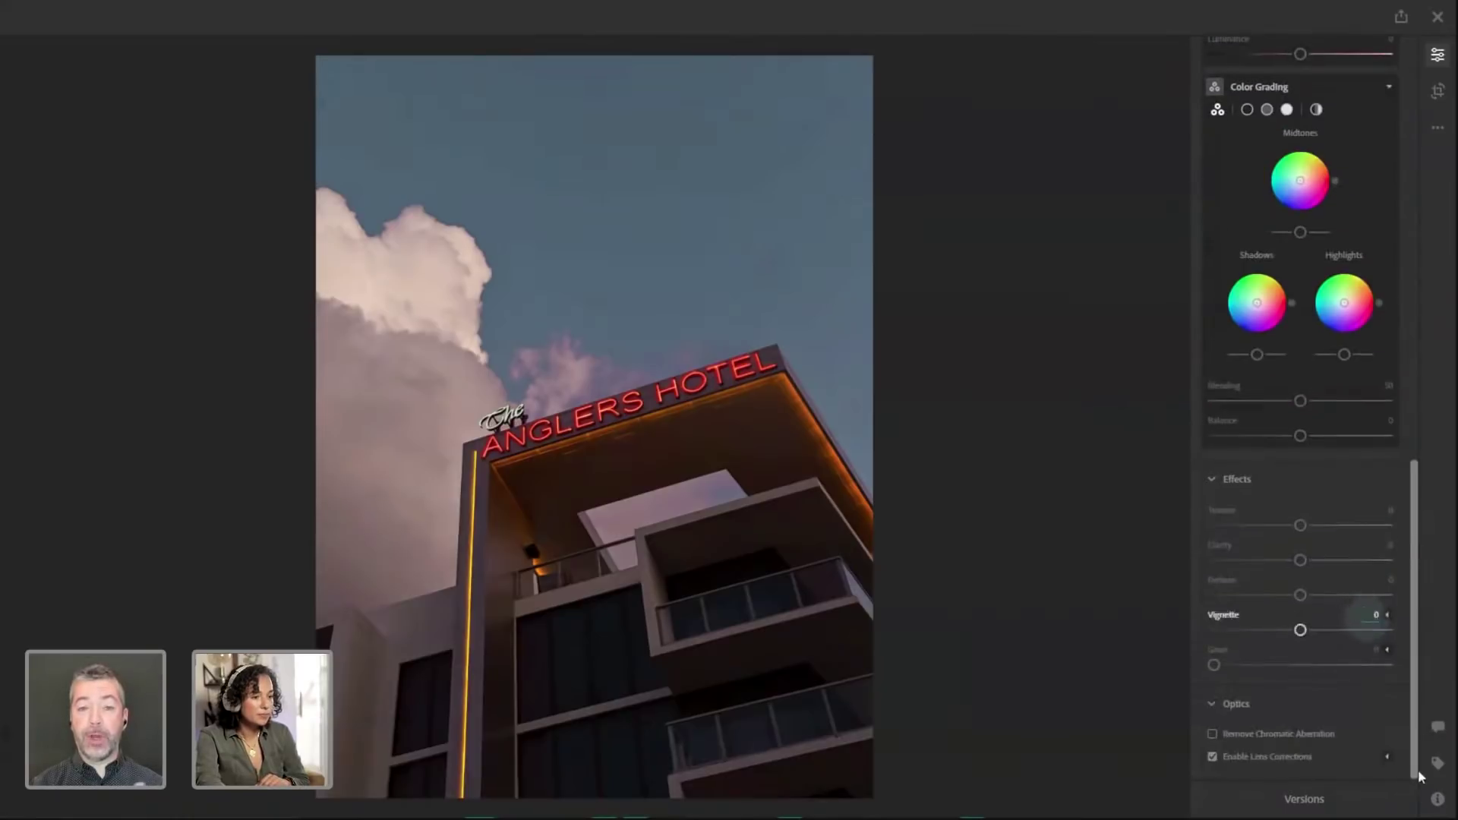
click(1361, 798)
click(1050, 186)
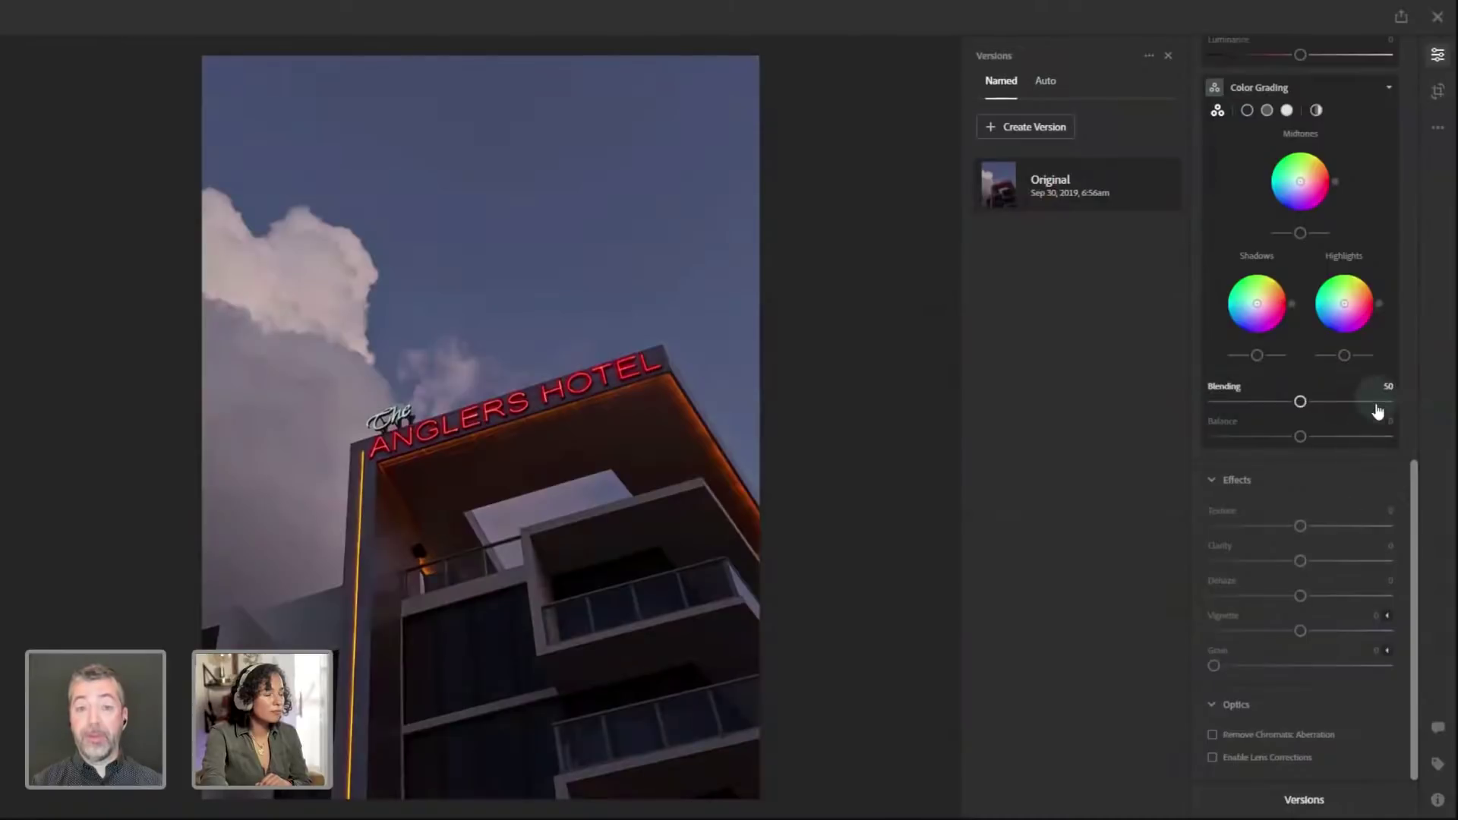
Try green-teal and deeper blue midtone tints in color grading, and settle on a cyan-leaning blue
scroll(1391, 338, up, 5)
scroll(1386, 346, down, 3)
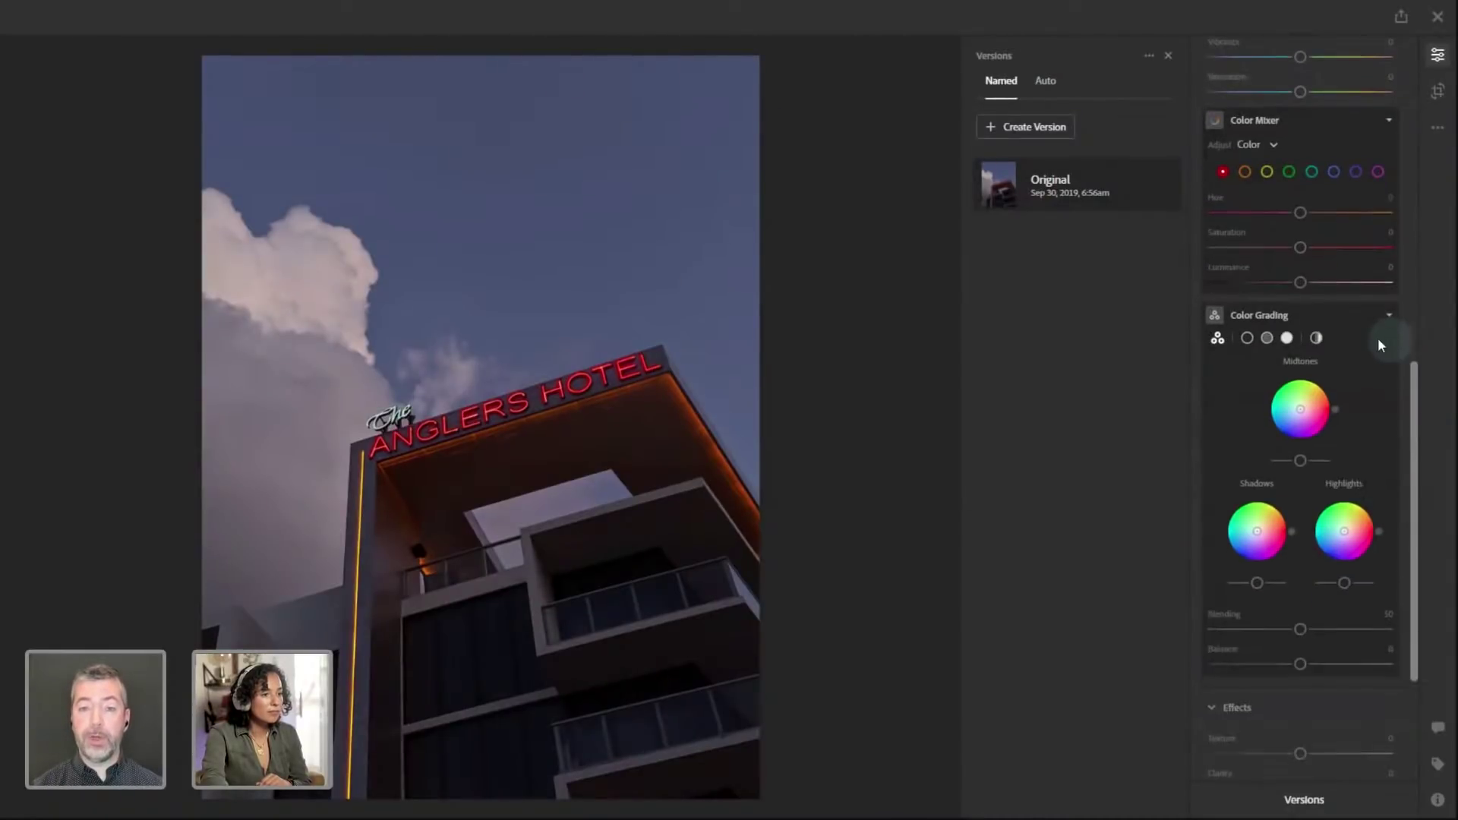
drag(1301, 411, 1296, 410)
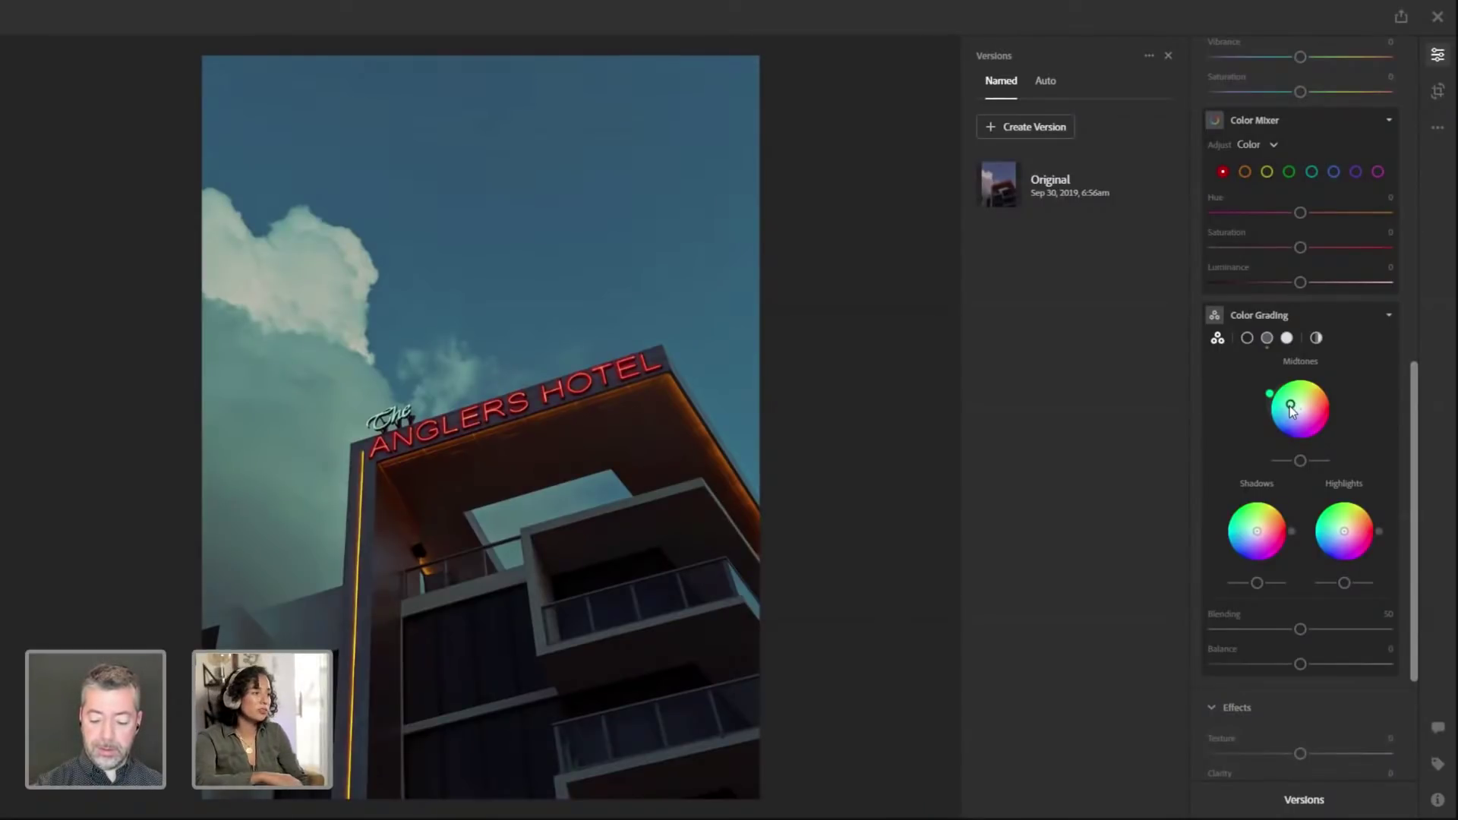
drag(1291, 406, 1288, 402)
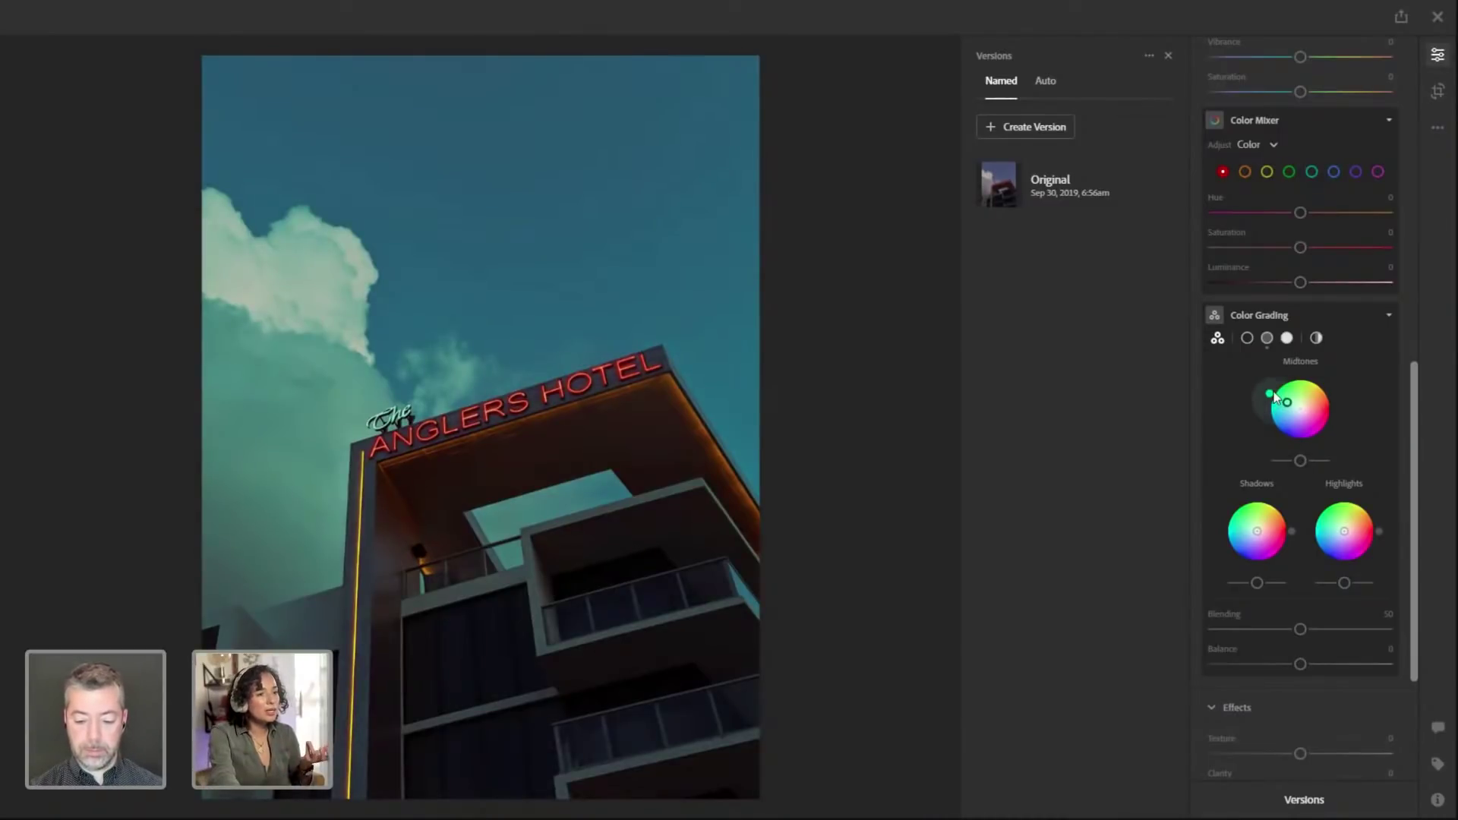
drag(1269, 395, 1263, 434)
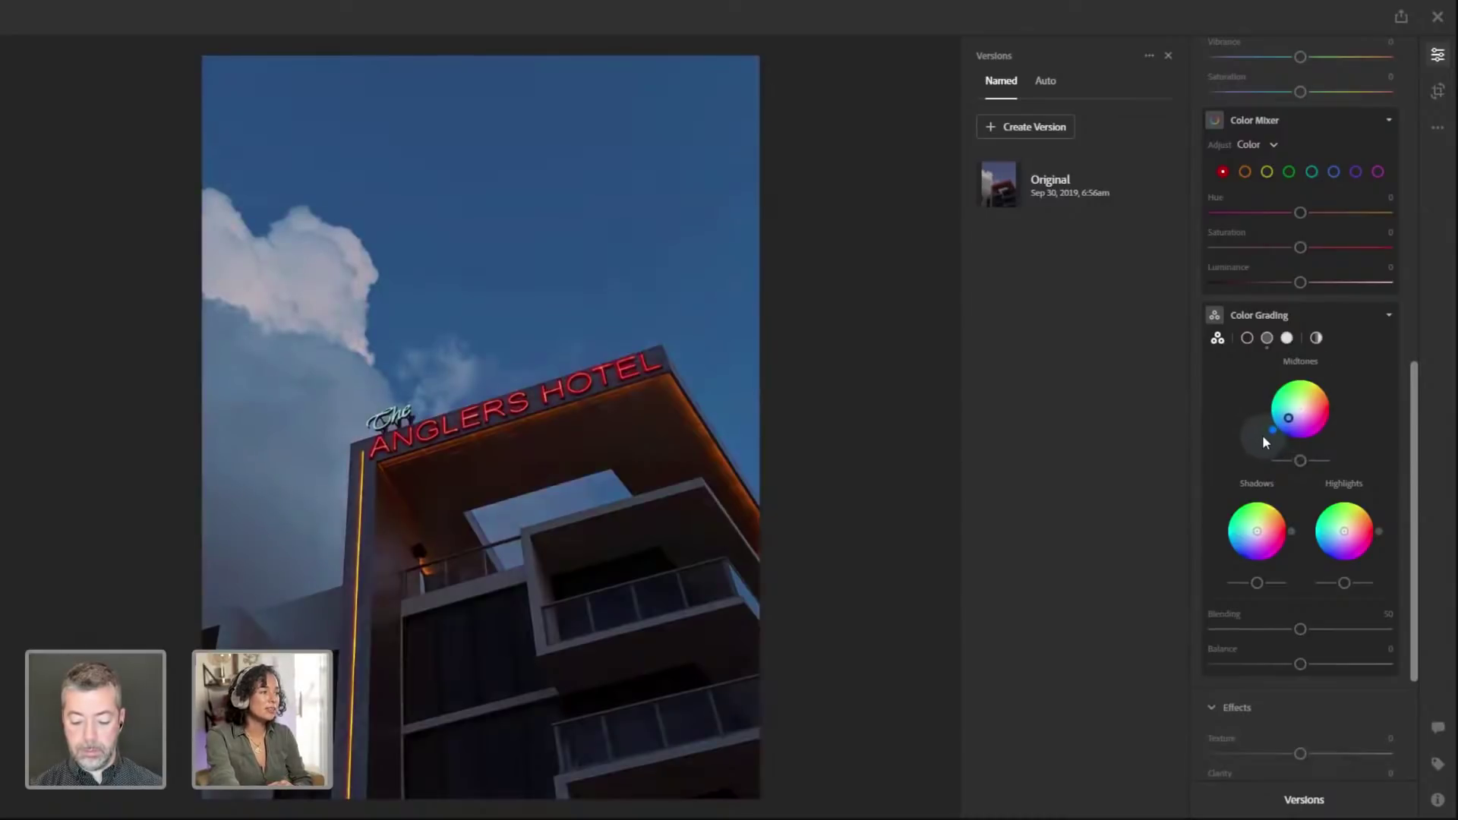
drag(1278, 423, 1293, 424)
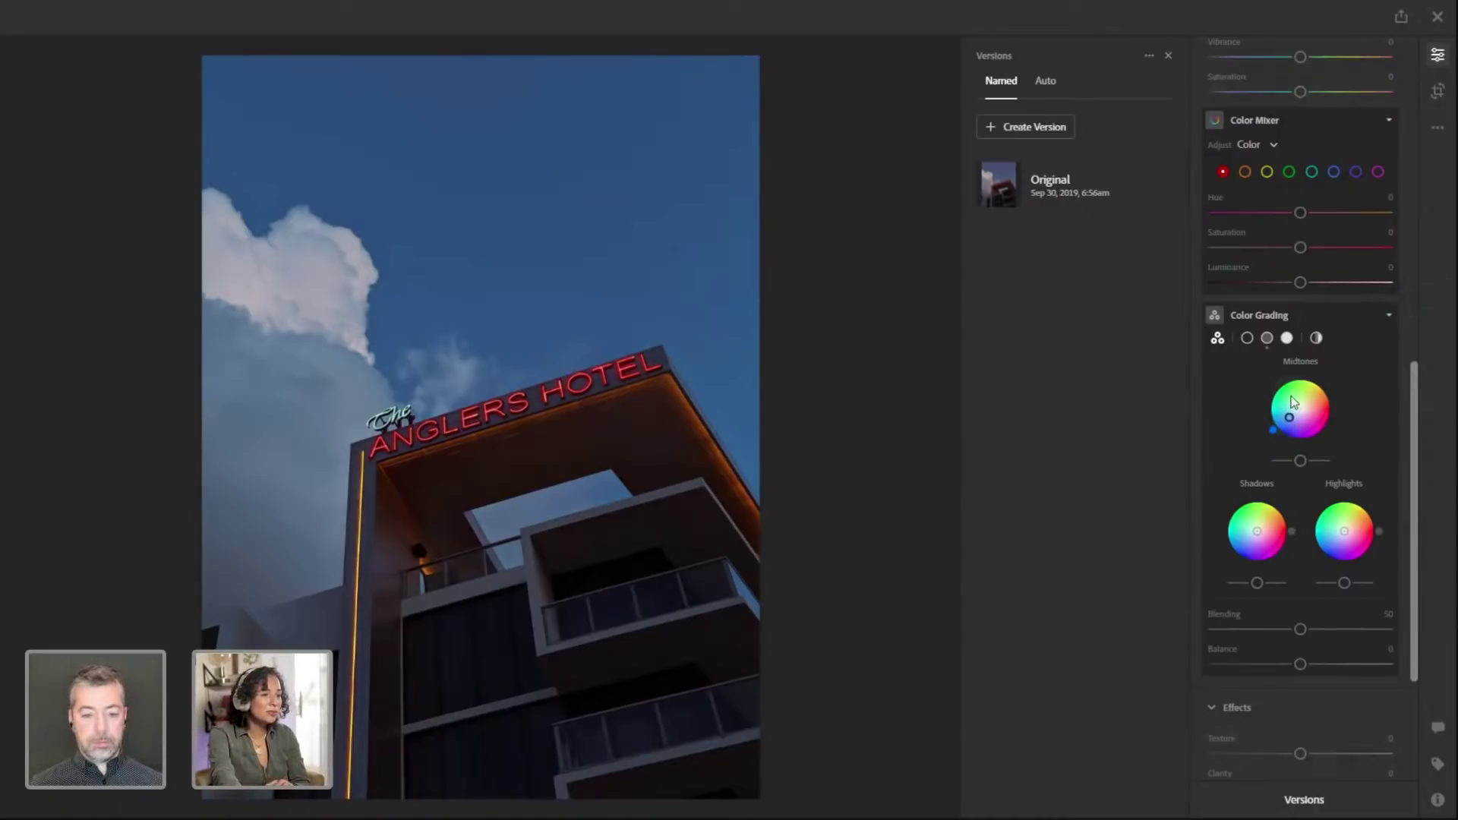
mouse_move(1300, 420)
drag(1299, 417, 1290, 419)
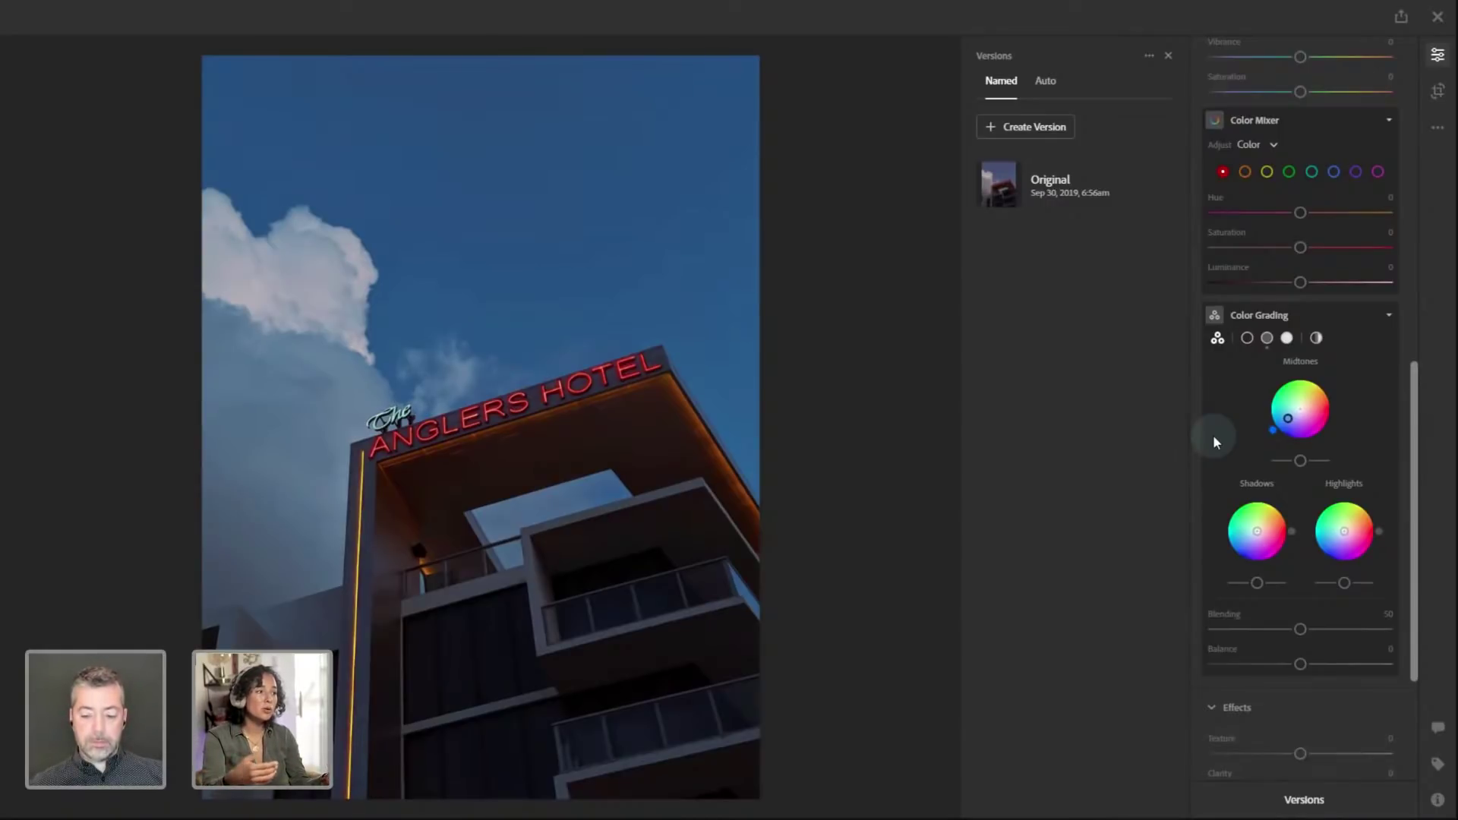
click(1289, 420)
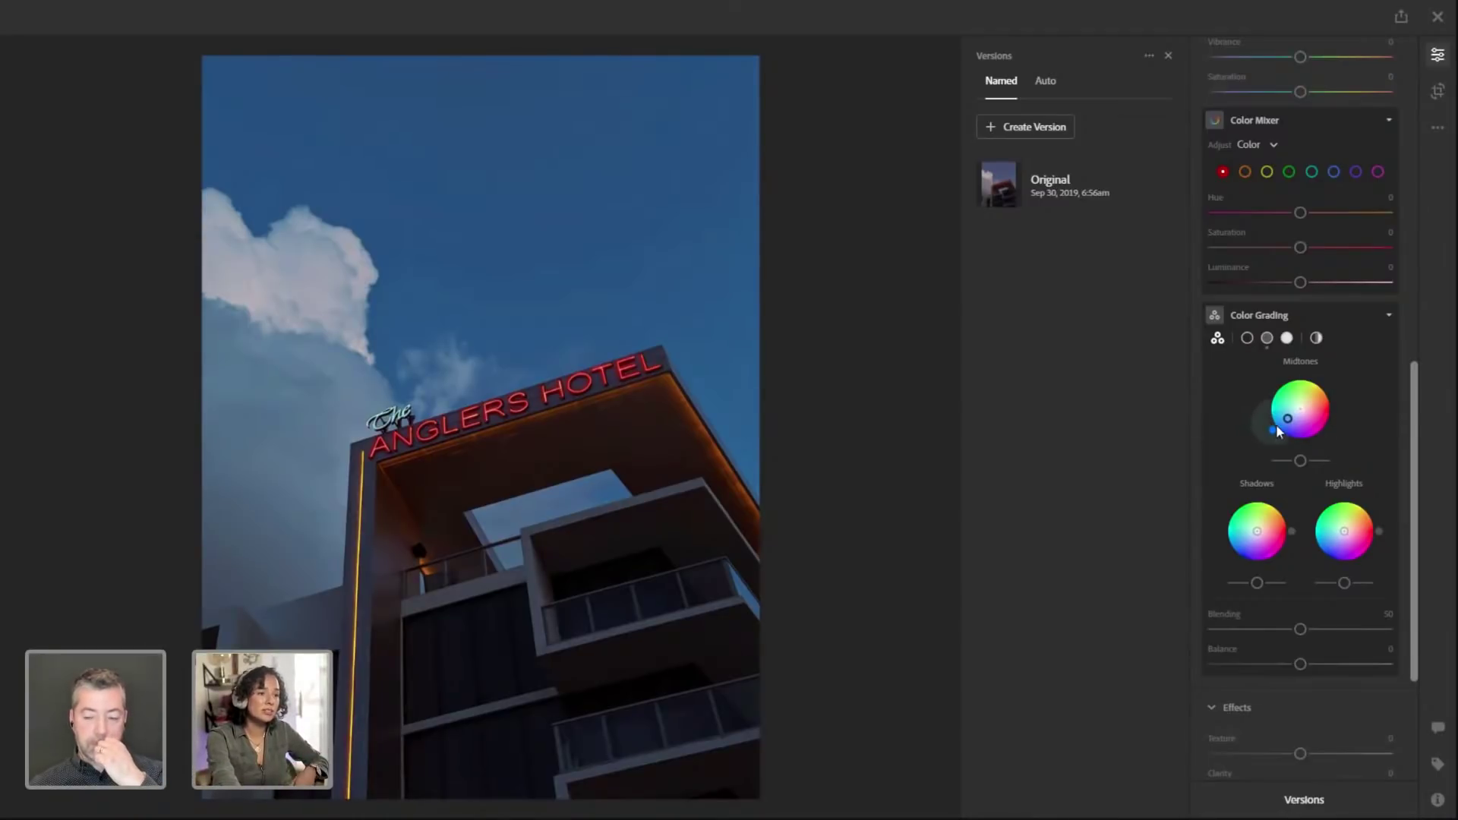
mouse_move(1276, 426)
mouse_down()
mouse_move(1266, 396)
mouse_move(1258, 411)
mouse_move(1276, 383)
mouse_move(1264, 430)
mouse_up()
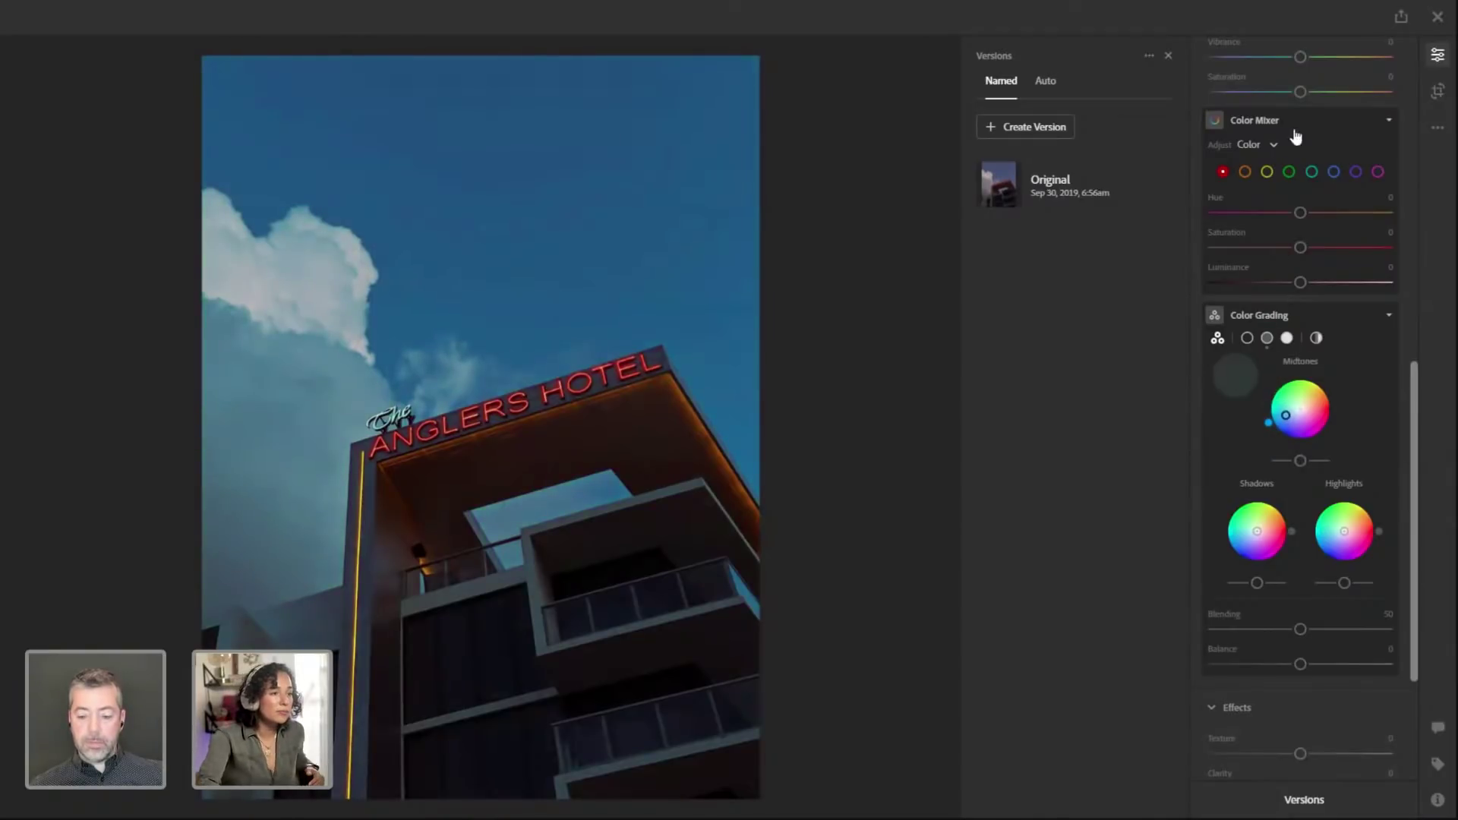
Adjust the aqua tones in the color mixer and shift the blue hue toward teal
click(1315, 181)
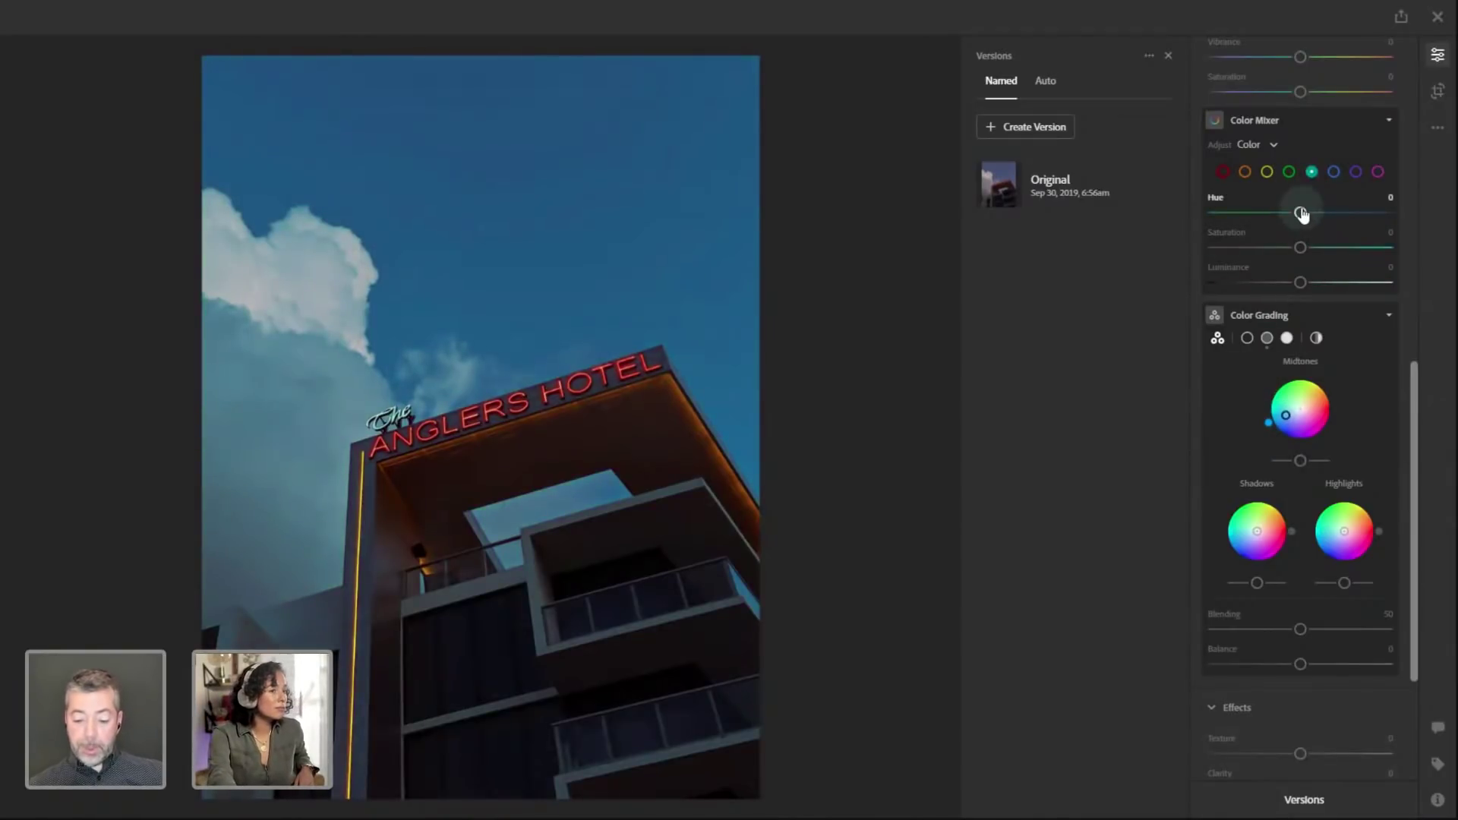
drag(1300, 213, 1313, 283)
click(1334, 172)
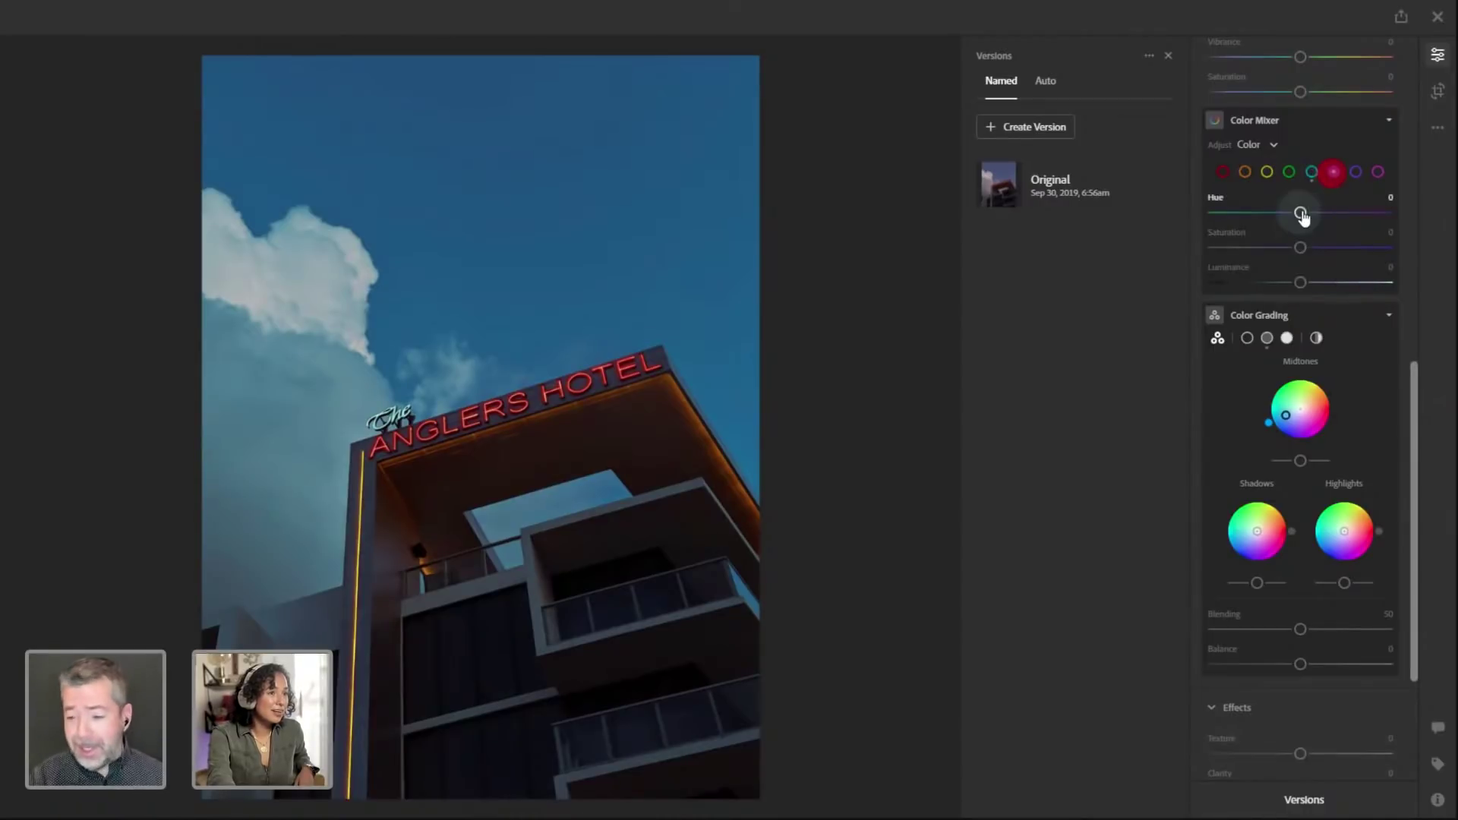
drag(1300, 212, 1255, 215)
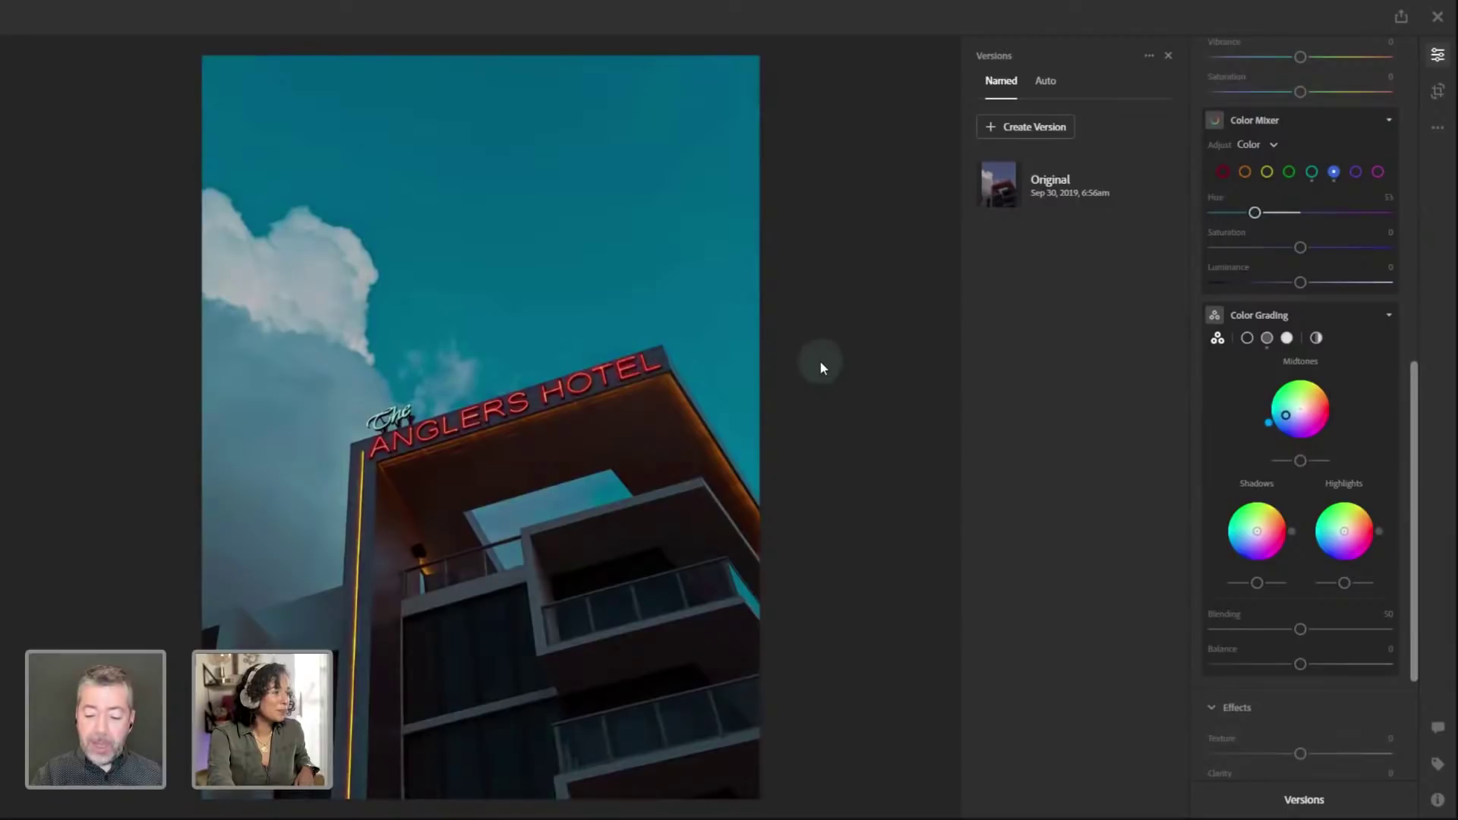
In the color mixer, set red saturation to +80, orange hue to +100 and orange luminance to +75
click(1228, 173)
drag(1300, 247, 1369, 246)
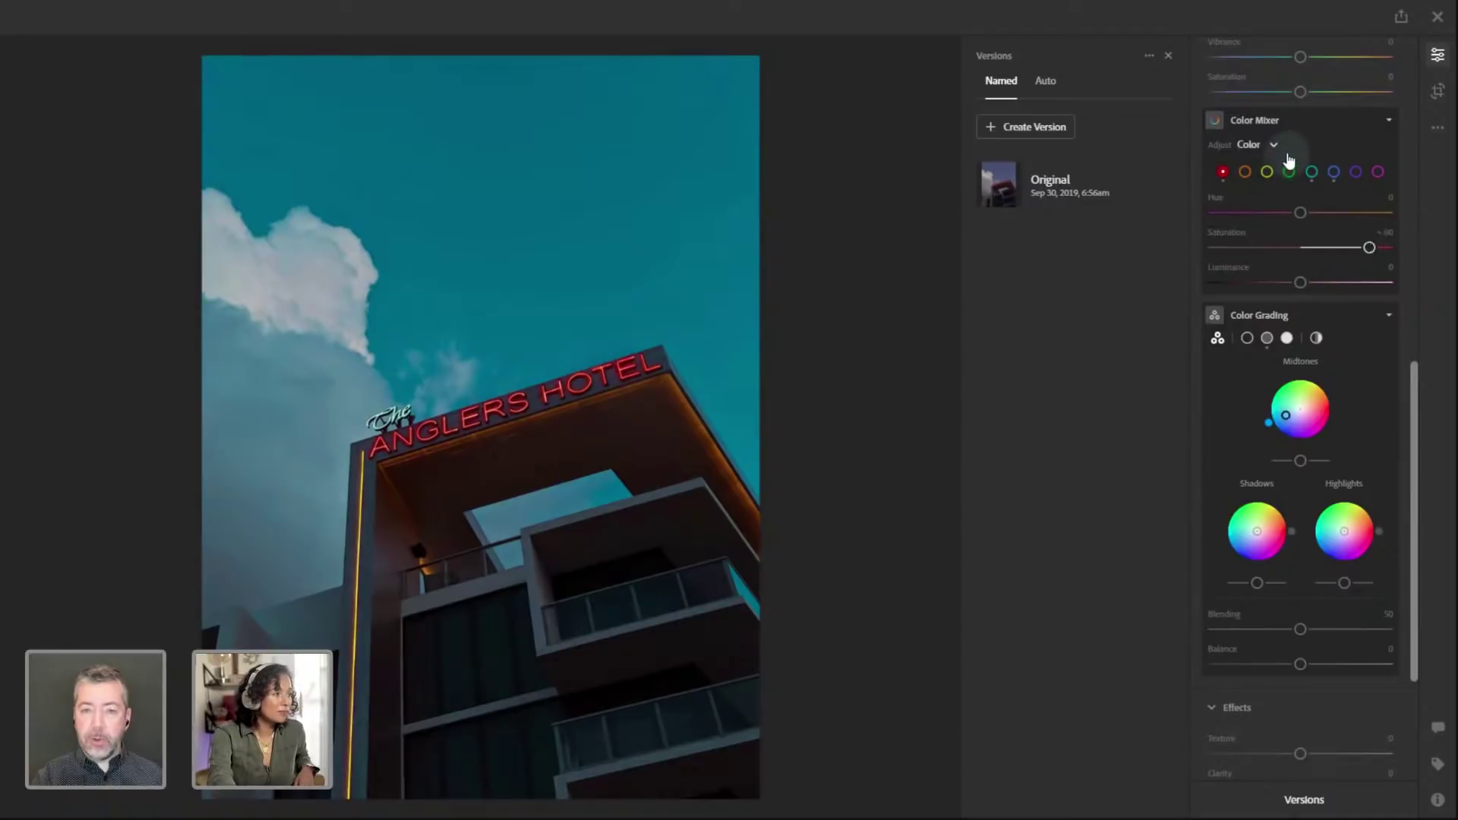
click(1244, 172)
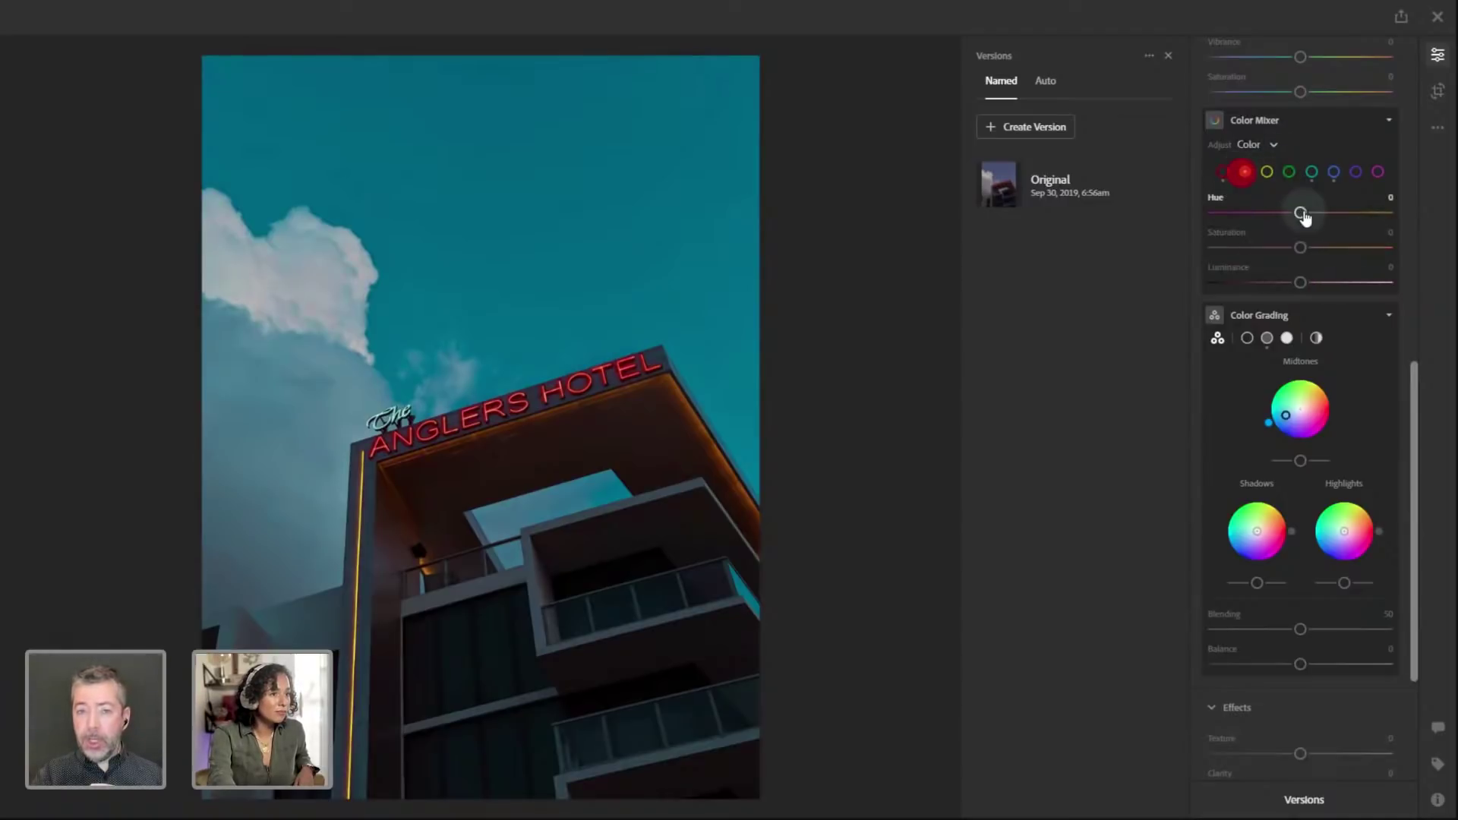
drag(1300, 212, 1393, 205)
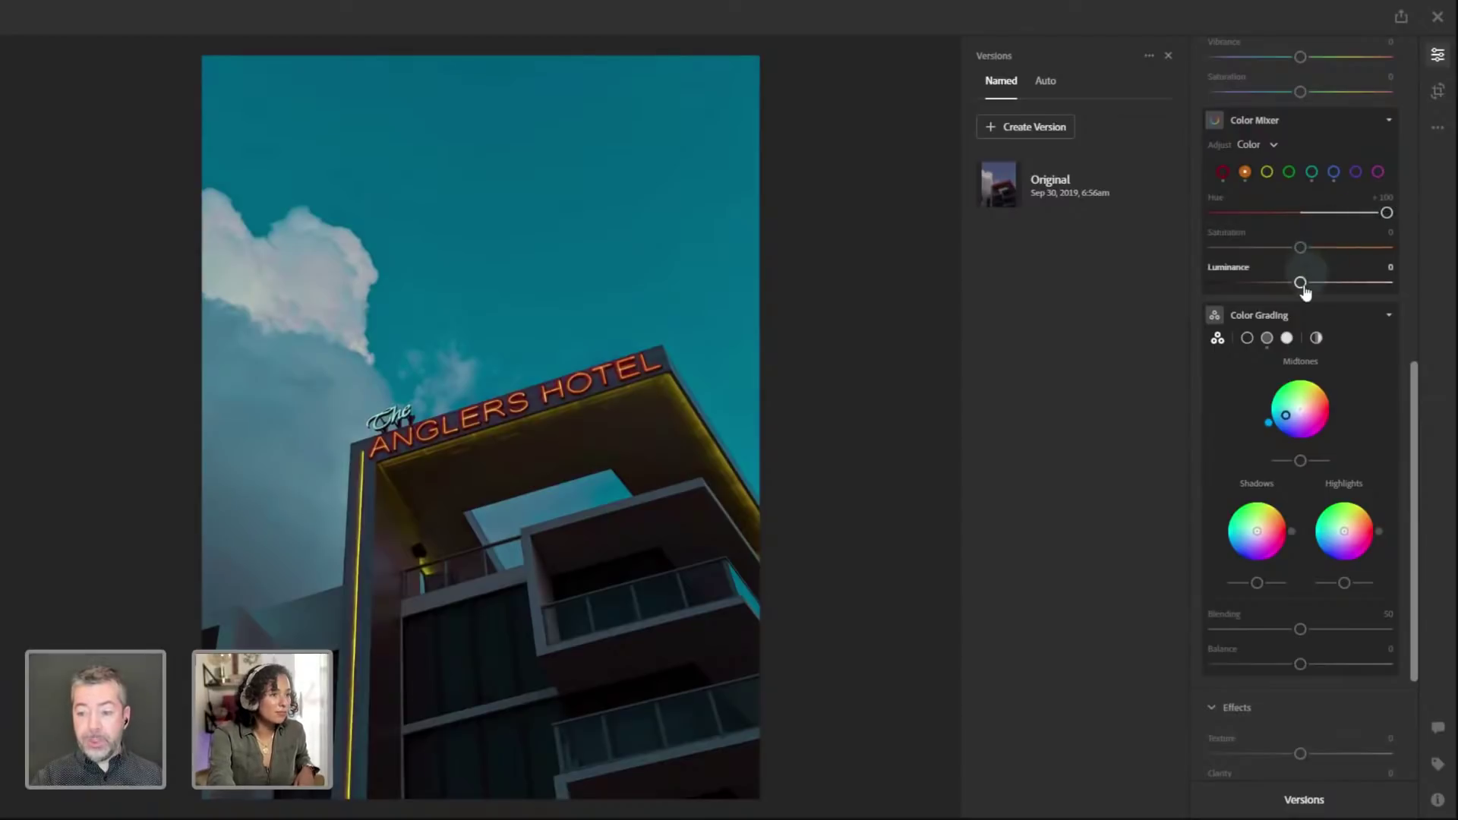
drag(1300, 282, 1367, 283)
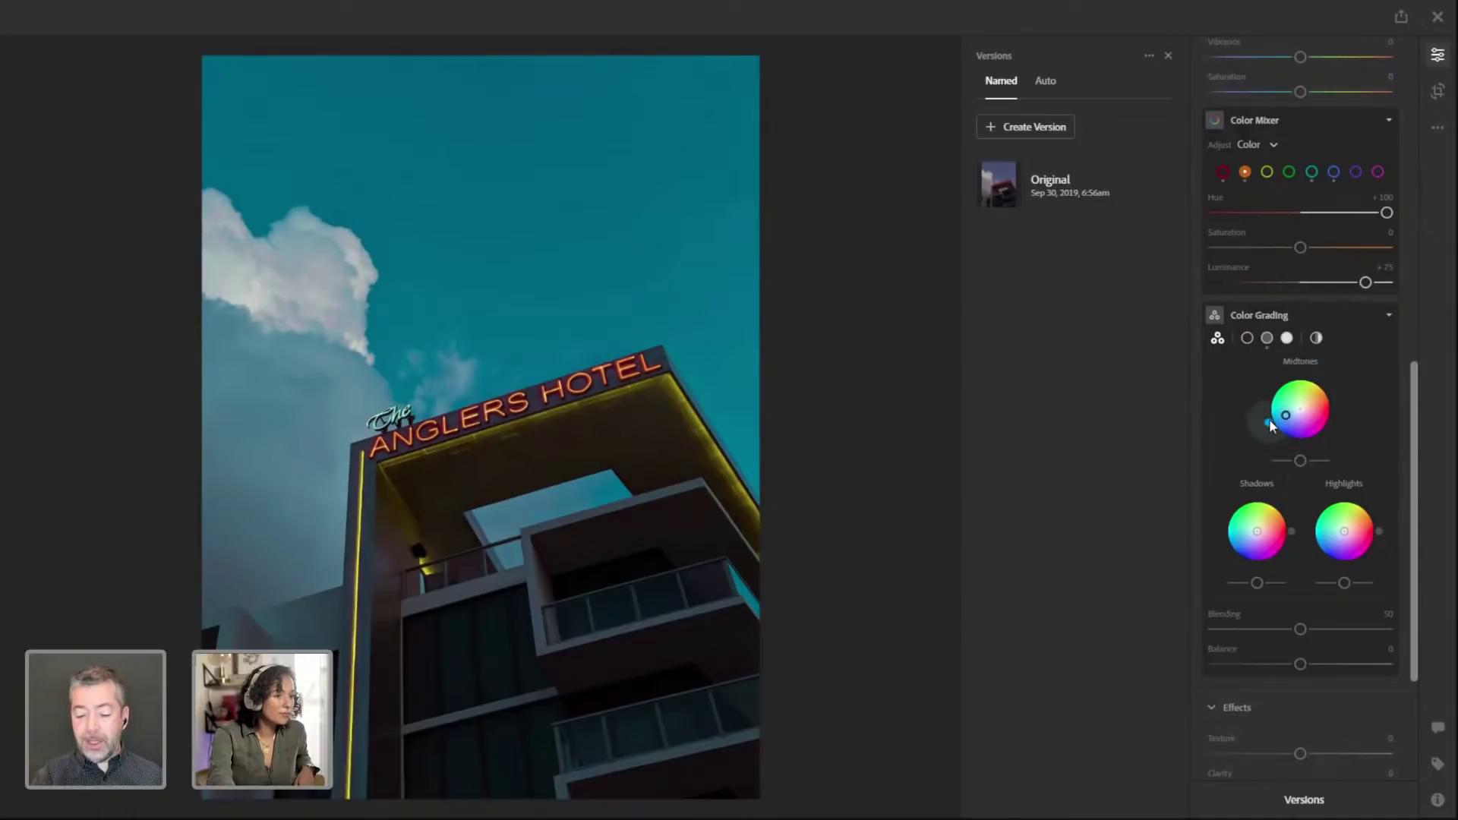
Fine-tune the cyan-blue midtone tint, then tint the shadows magenta-red and lower their luminance
drag(1270, 421, 1298, 430)
drag(1276, 428, 1279, 422)
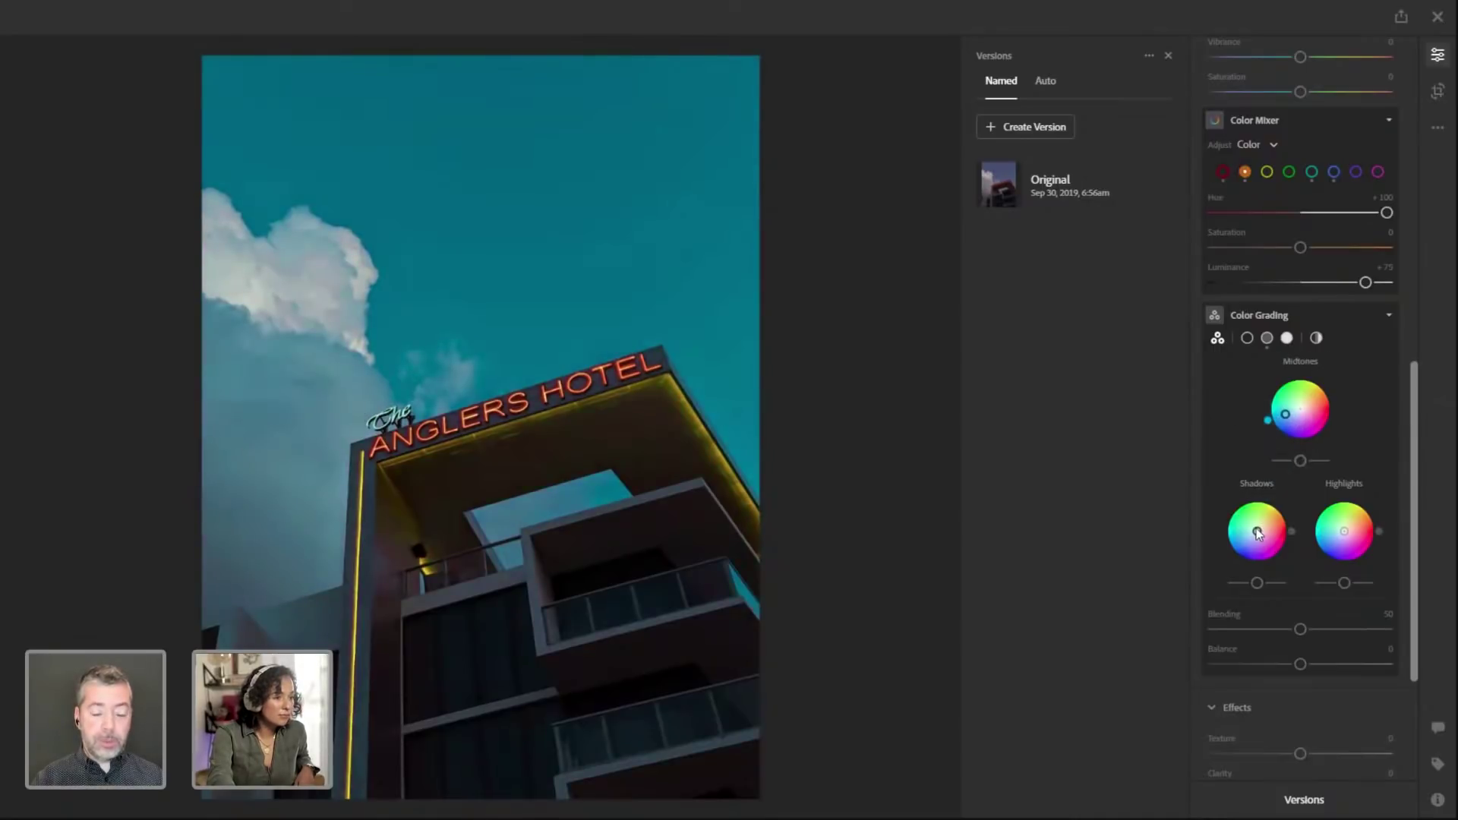
drag(1257, 531, 1239, 586)
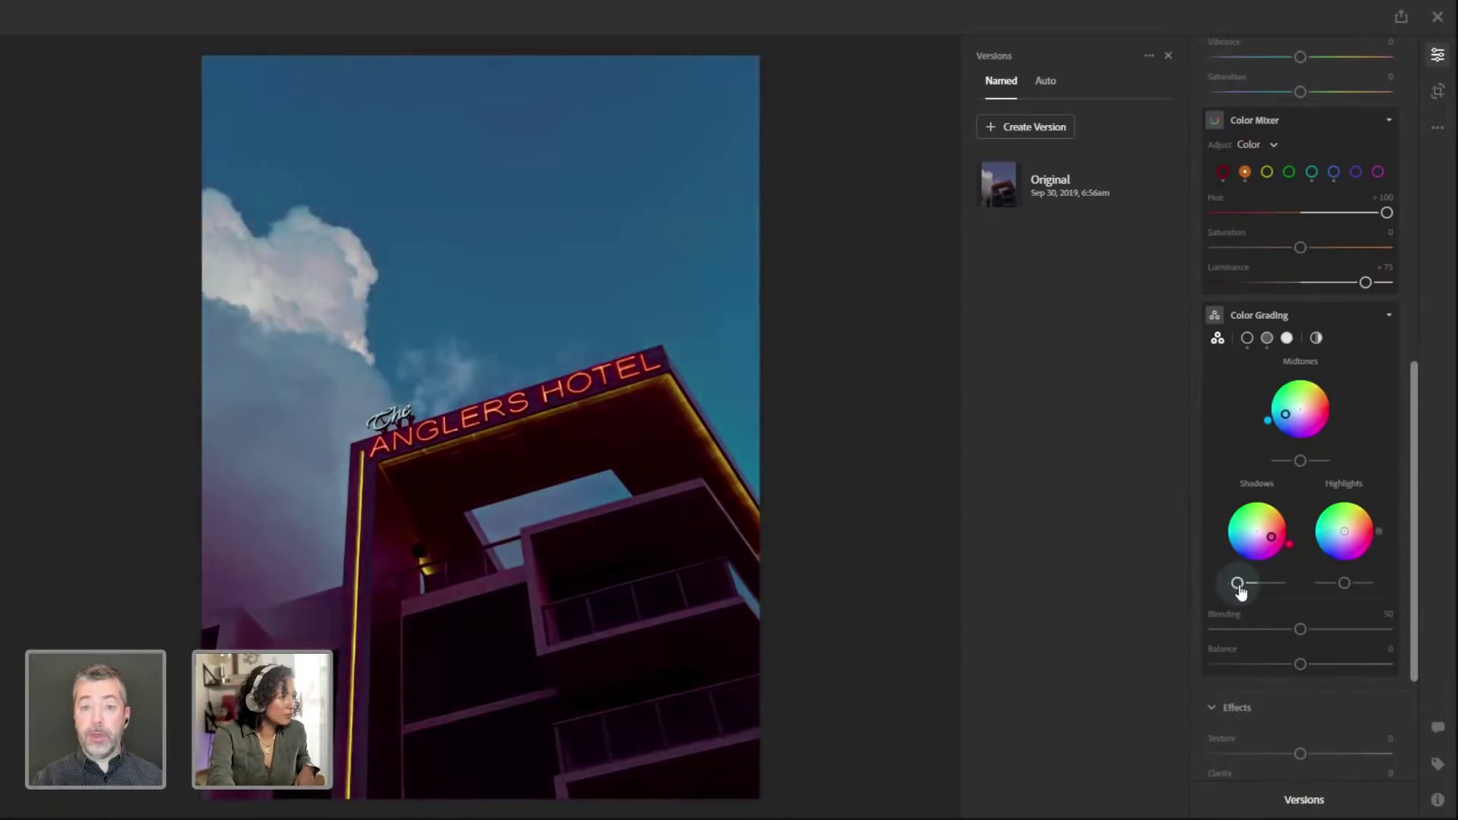
Set the color grading blending to 33 and balance to +4
scroll(1296, 599, down, 3)
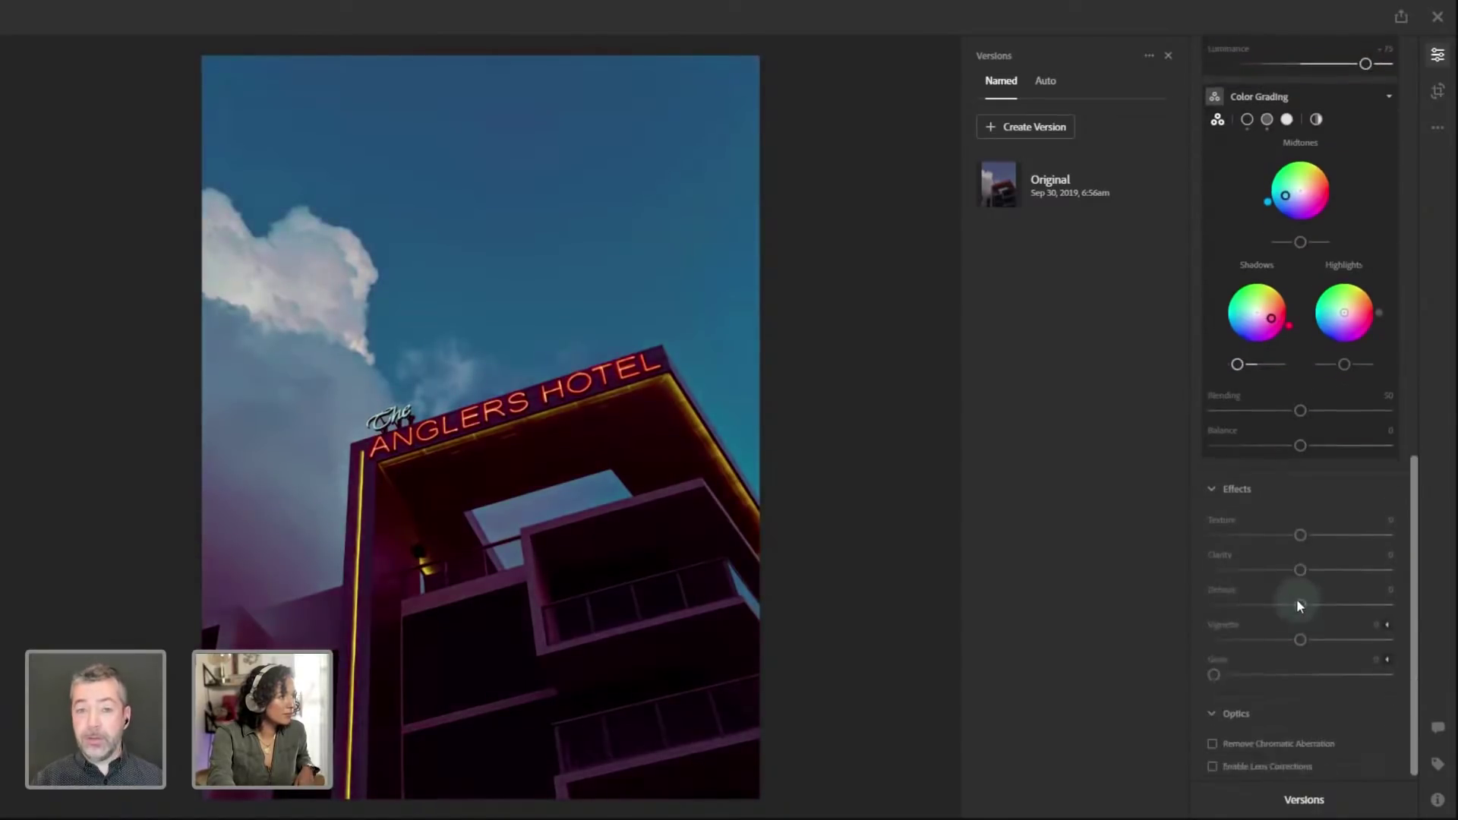
drag(1296, 402, 1304, 436)
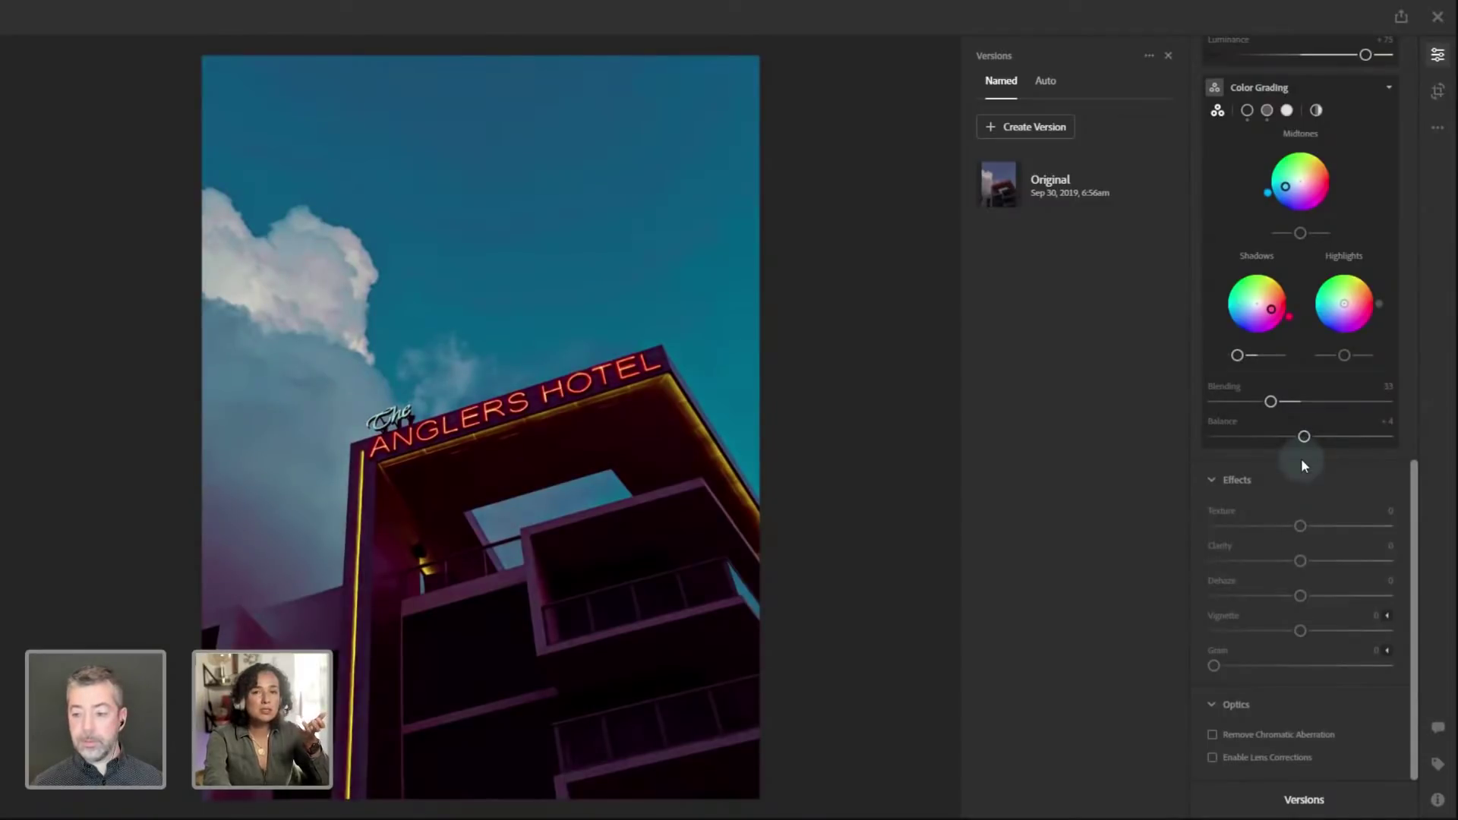
scroll(1302, 459, up, 5)
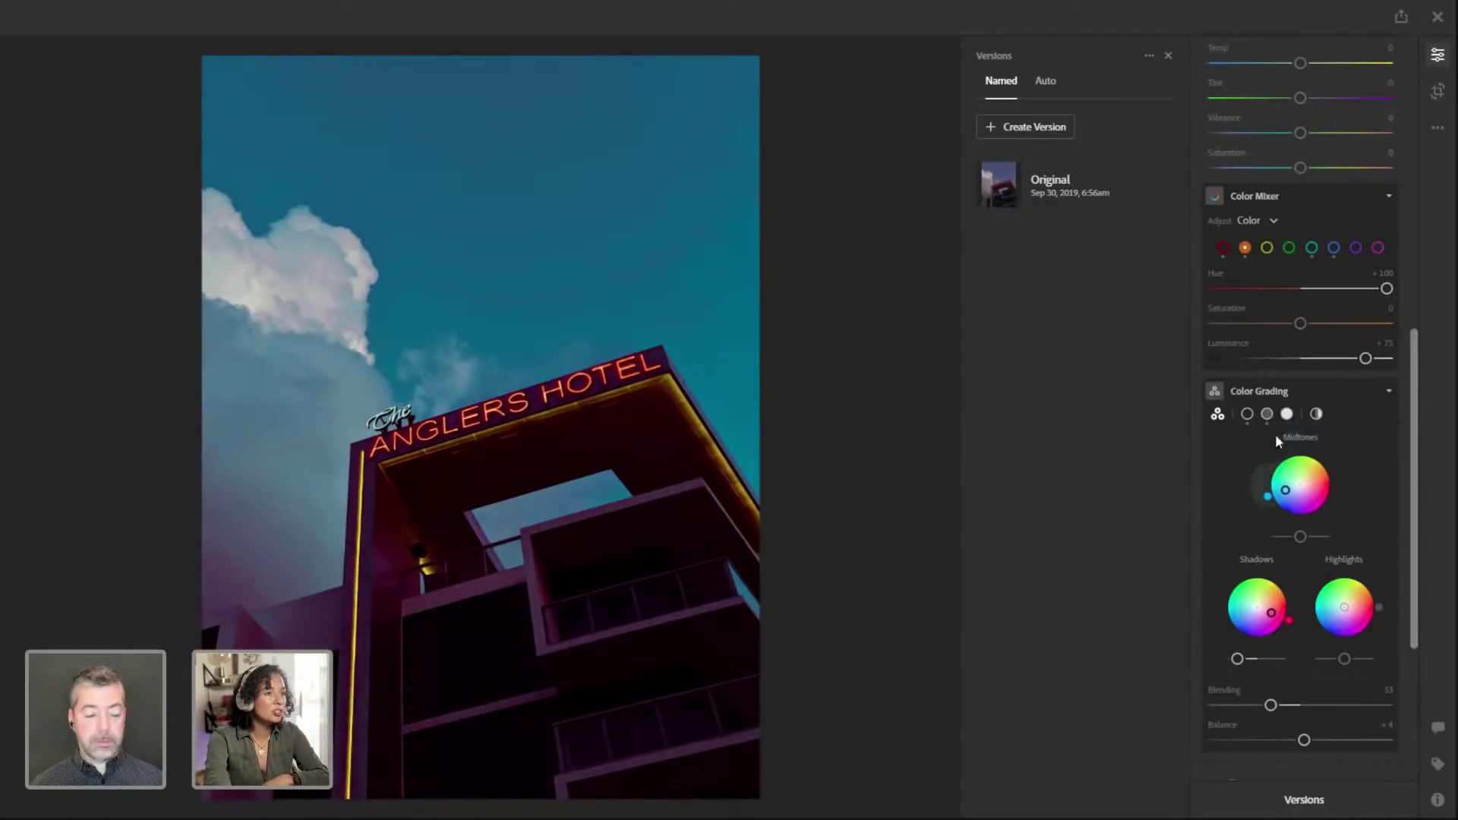
Look at the crop view of the Anglers Hotel photo, close the versions list and return to the edit settings
click(1437, 91)
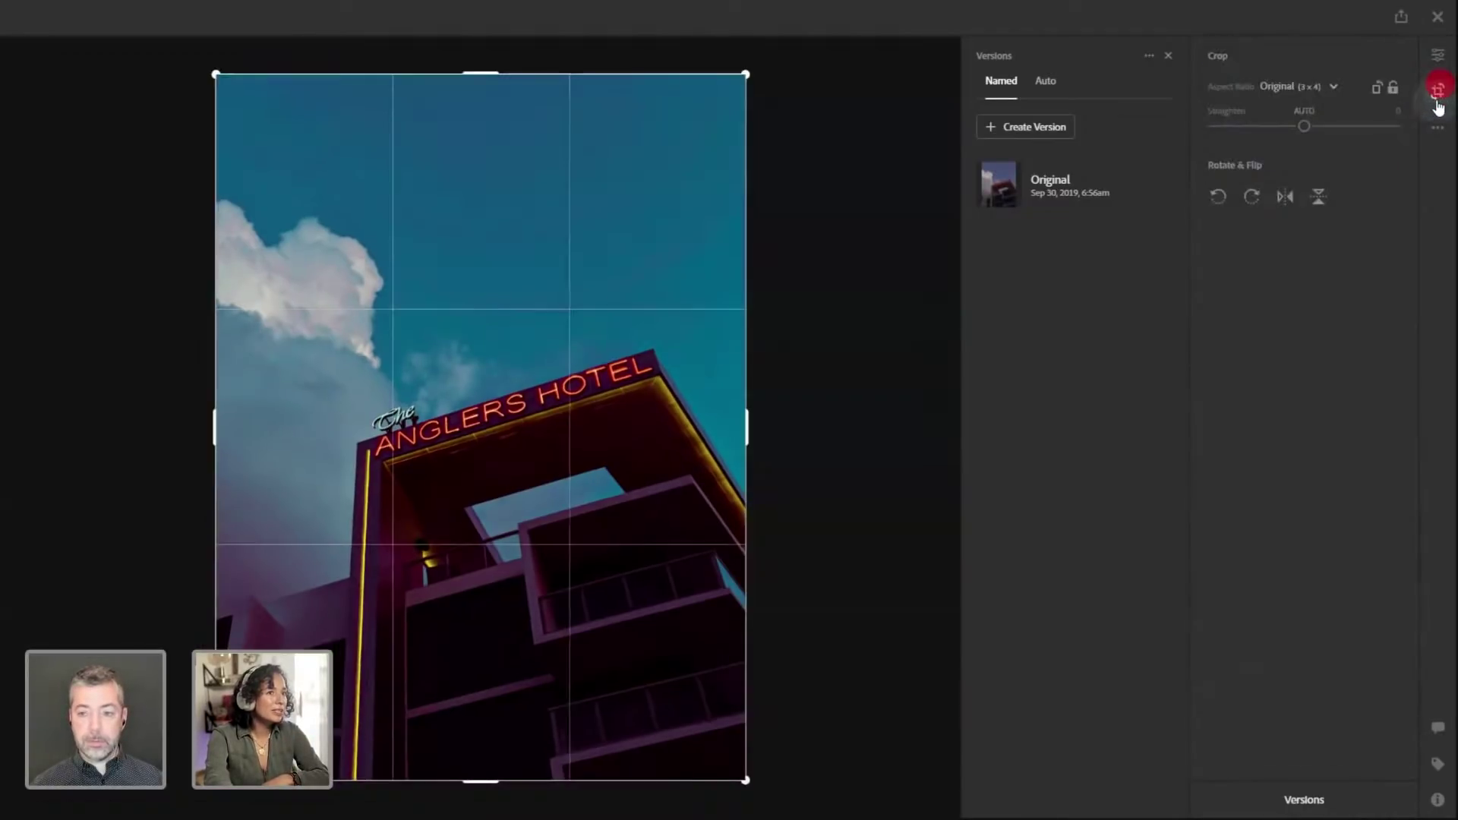
click(1438, 93)
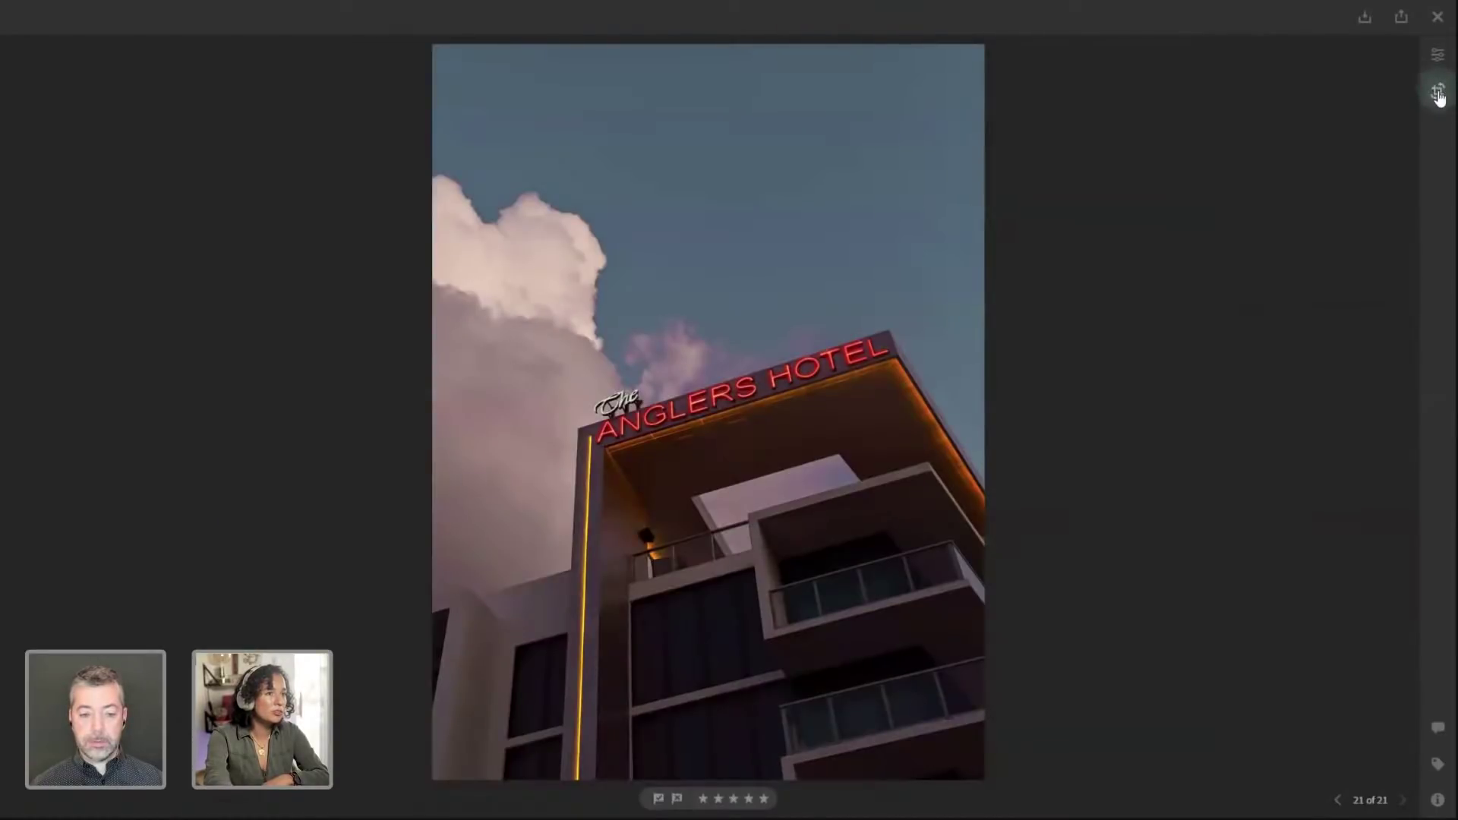
click(1438, 93)
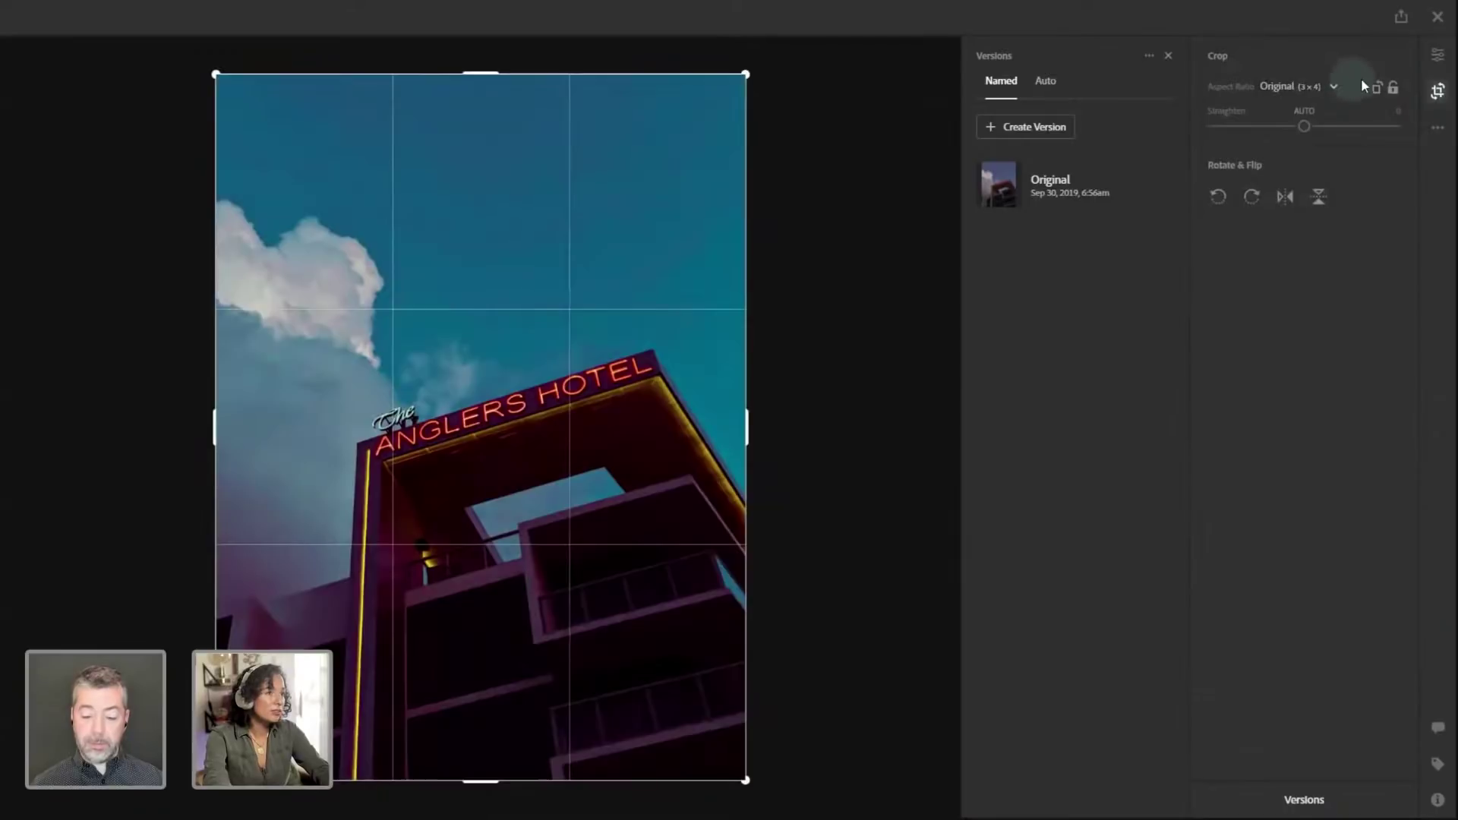
click(1194, 61)
click(1169, 57)
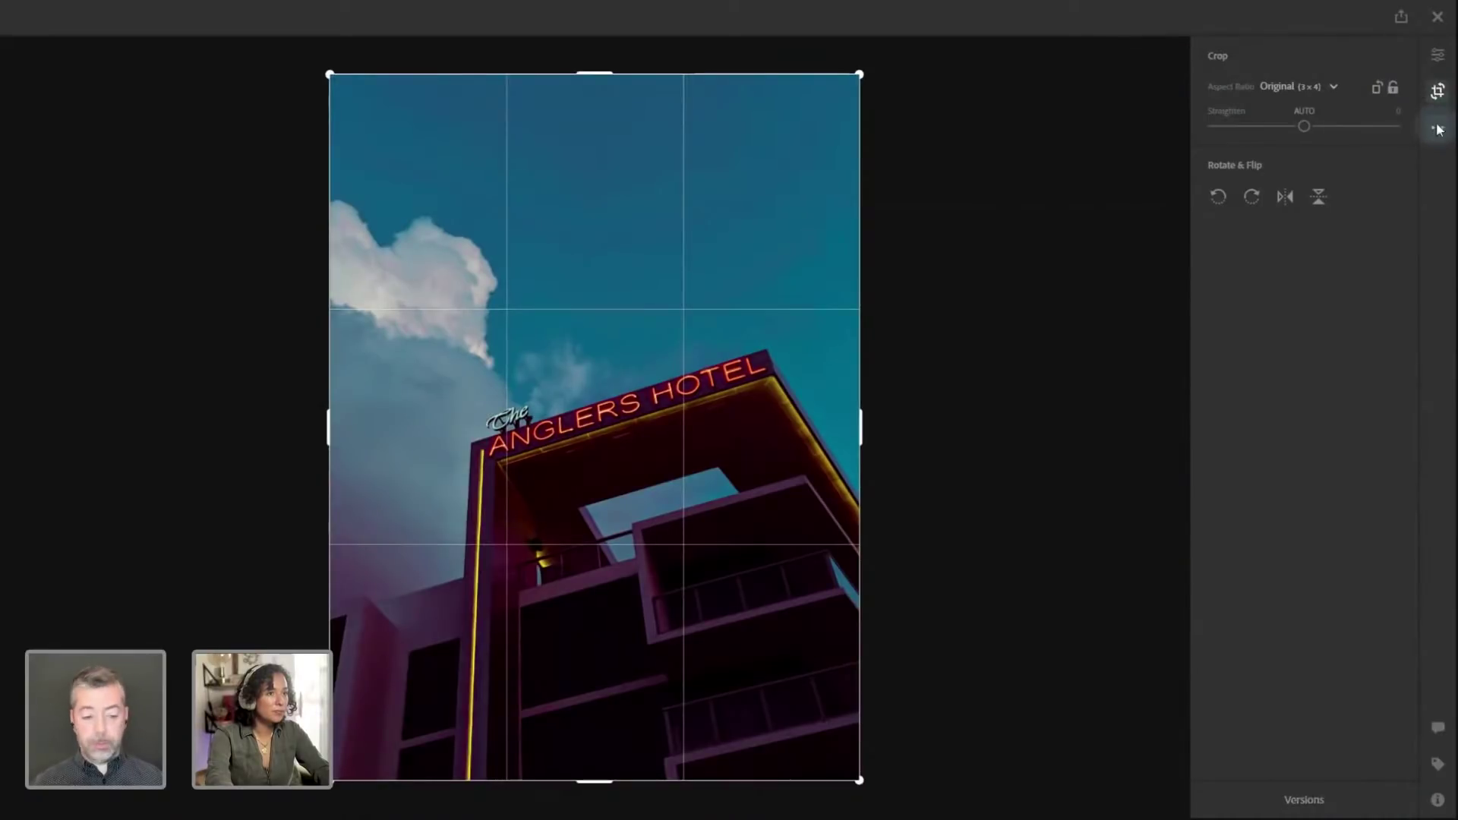
click(1436, 55)
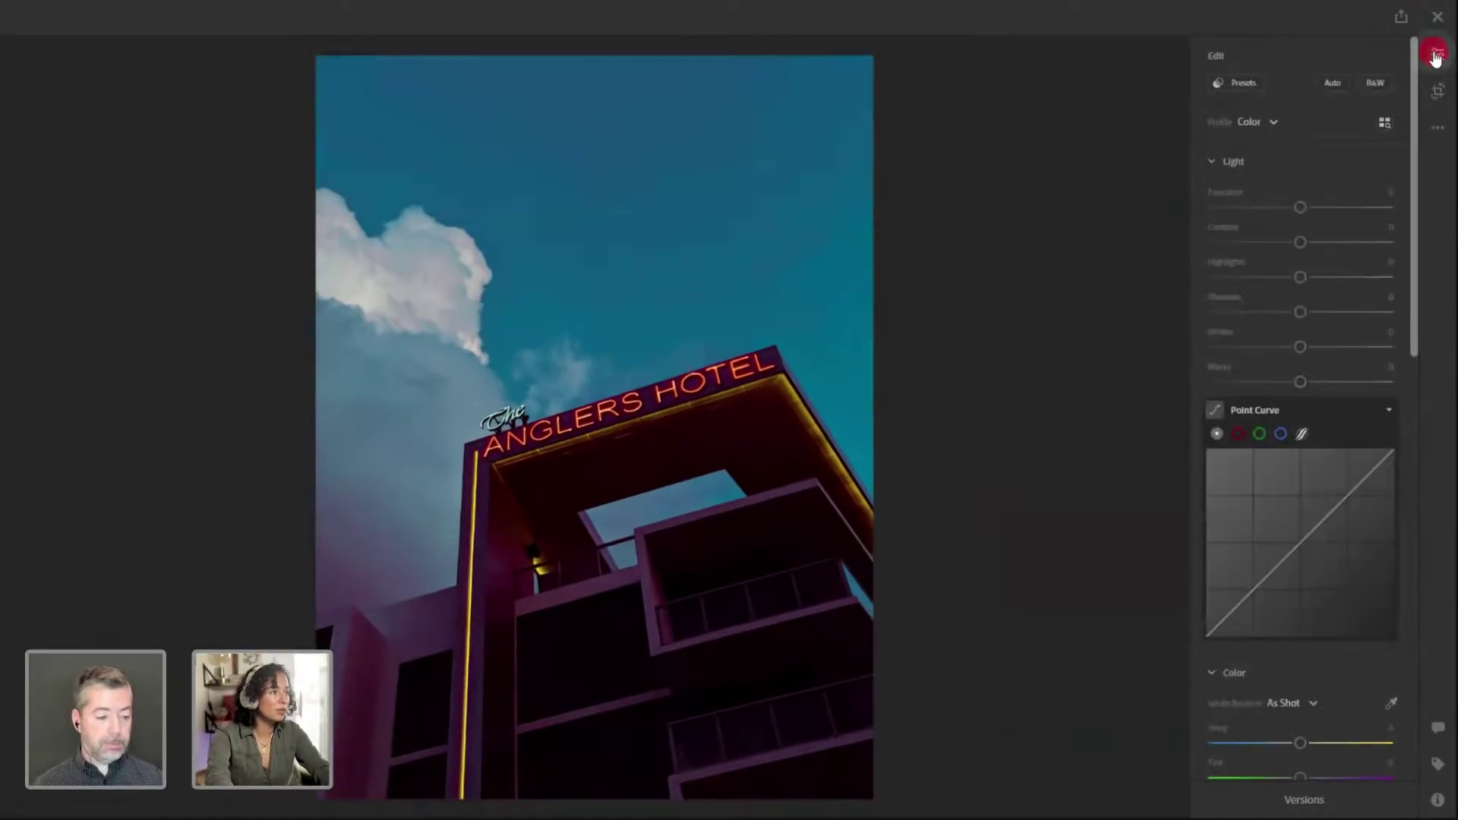
Collapse the Point Curve, Color Mixer and Color Grading settings of the hotel photo
click(1393, 409)
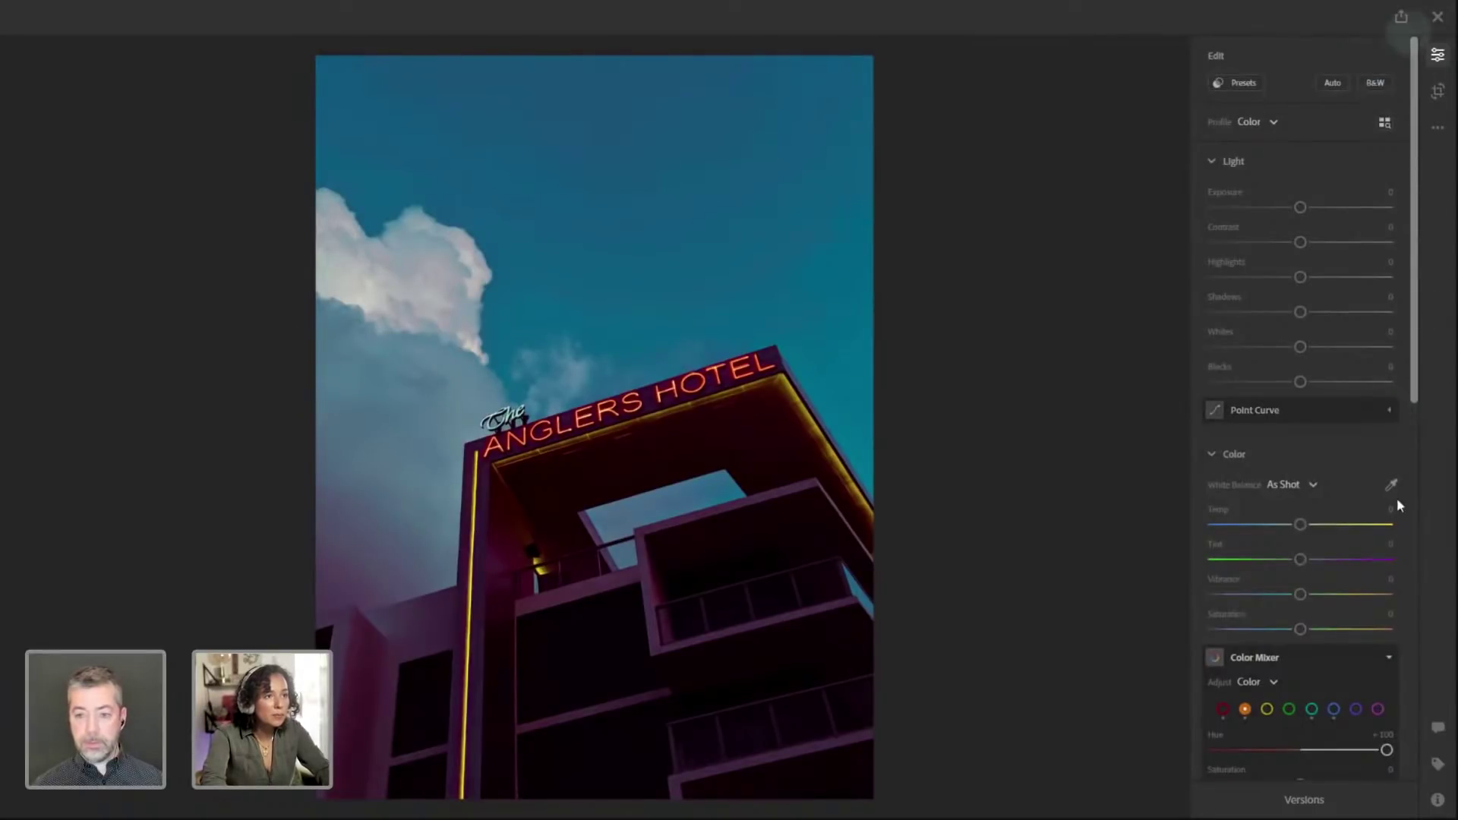
click(1389, 658)
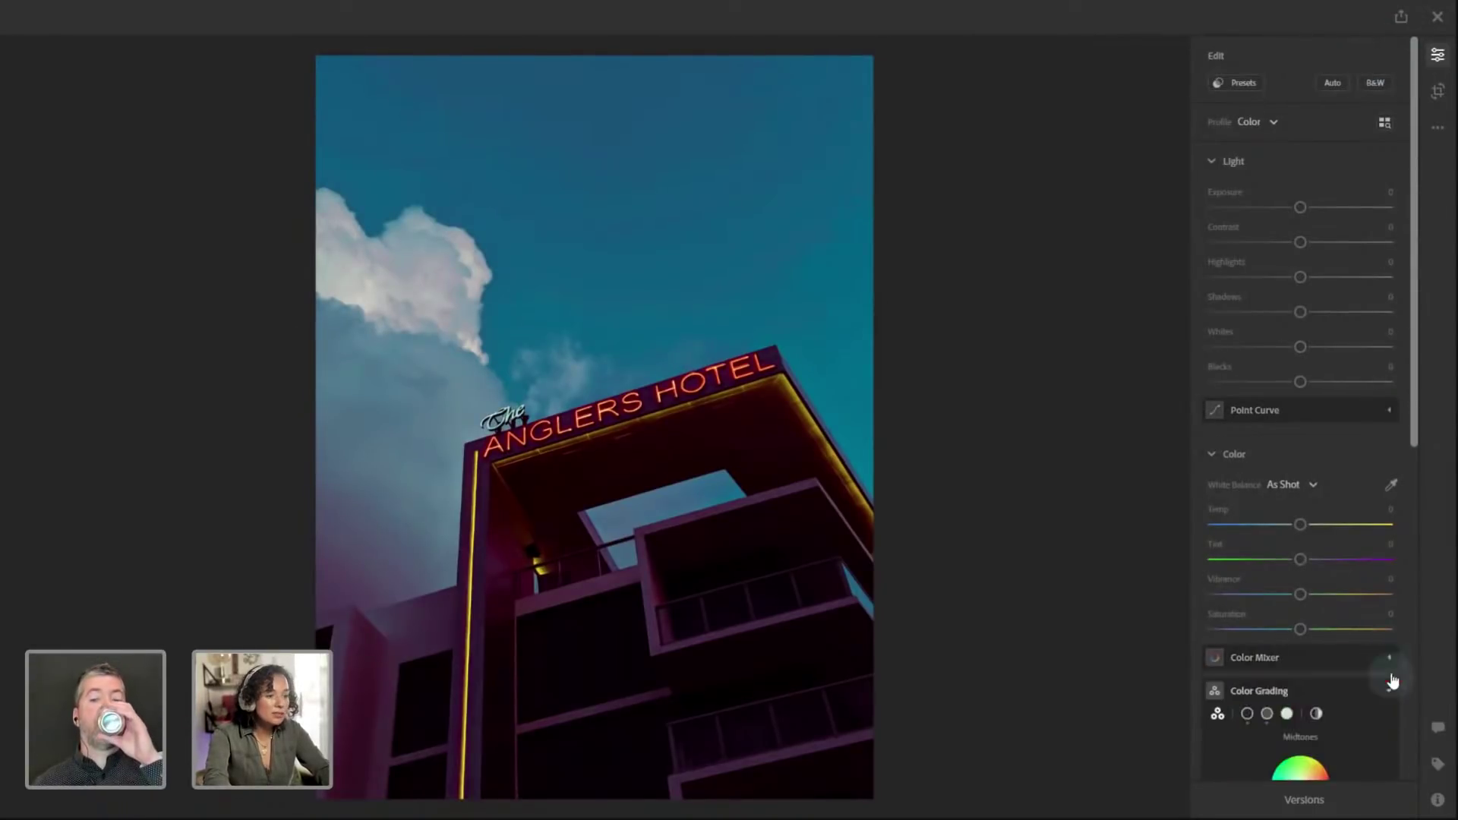
click(1389, 691)
scroll(1386, 687, down, 3)
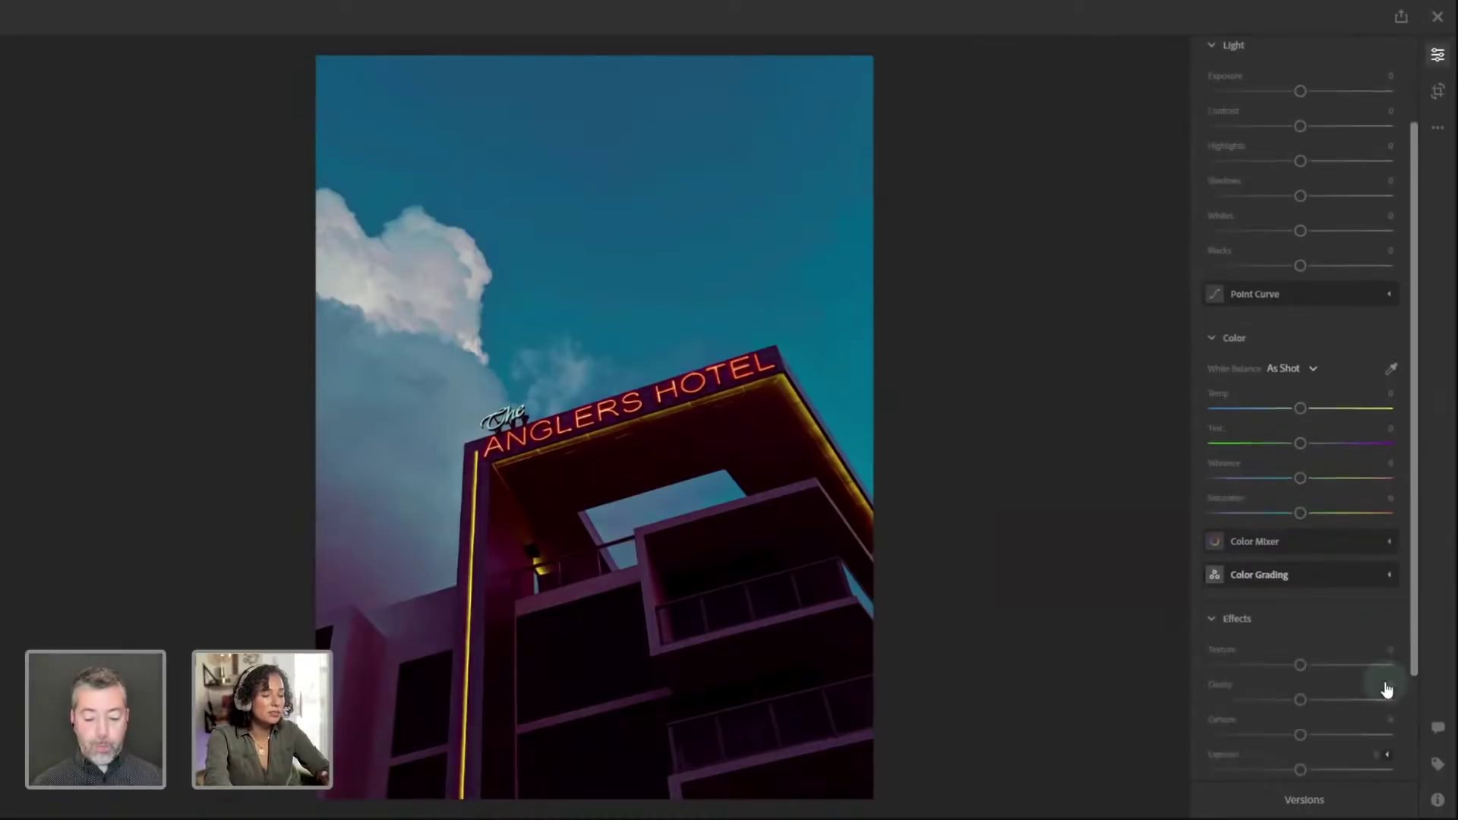
Reopen the color grading and color mixer settings and set the orange luminance to about +68
click(1308, 545)
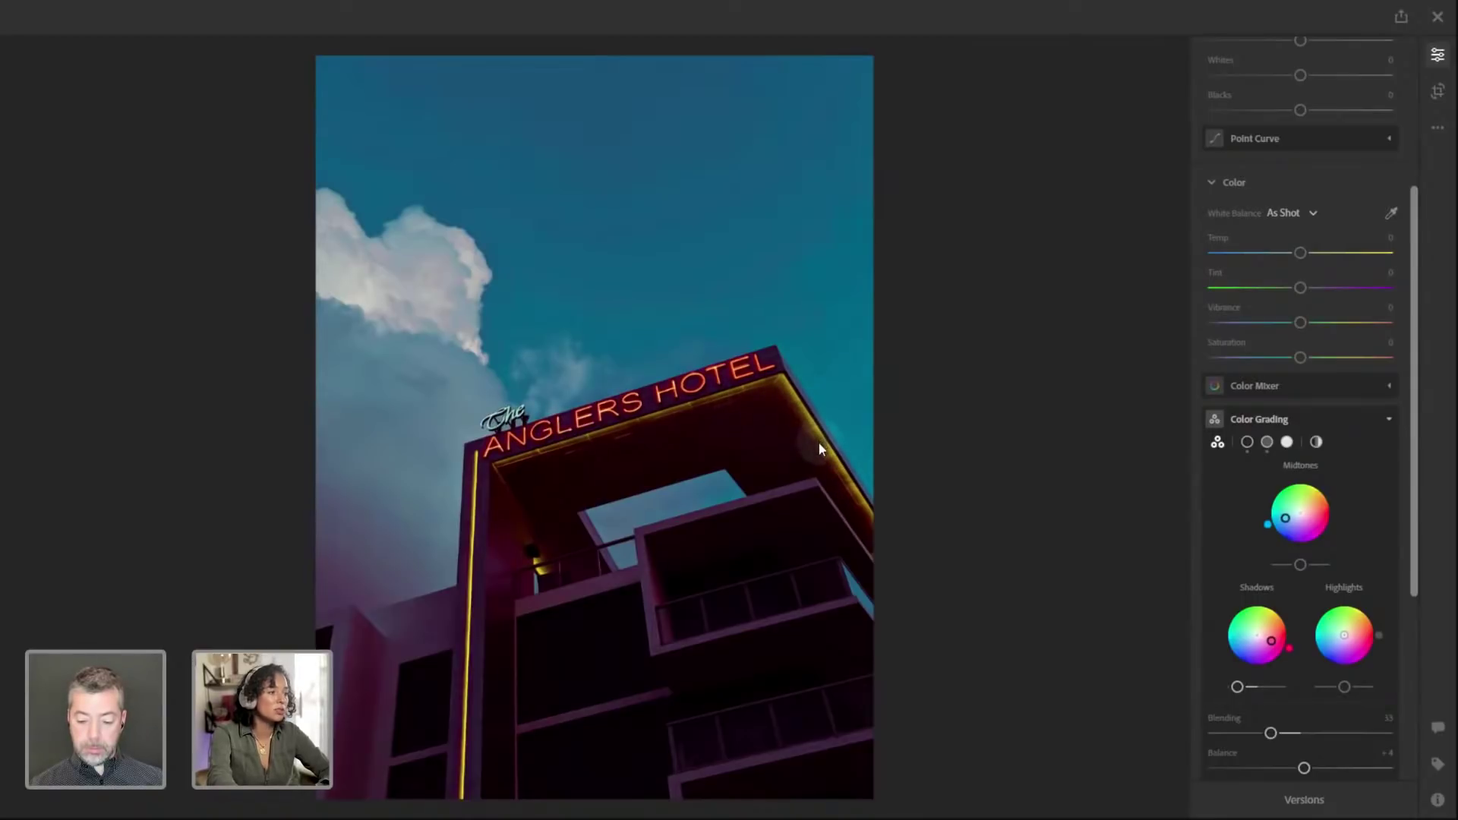
click(1267, 385)
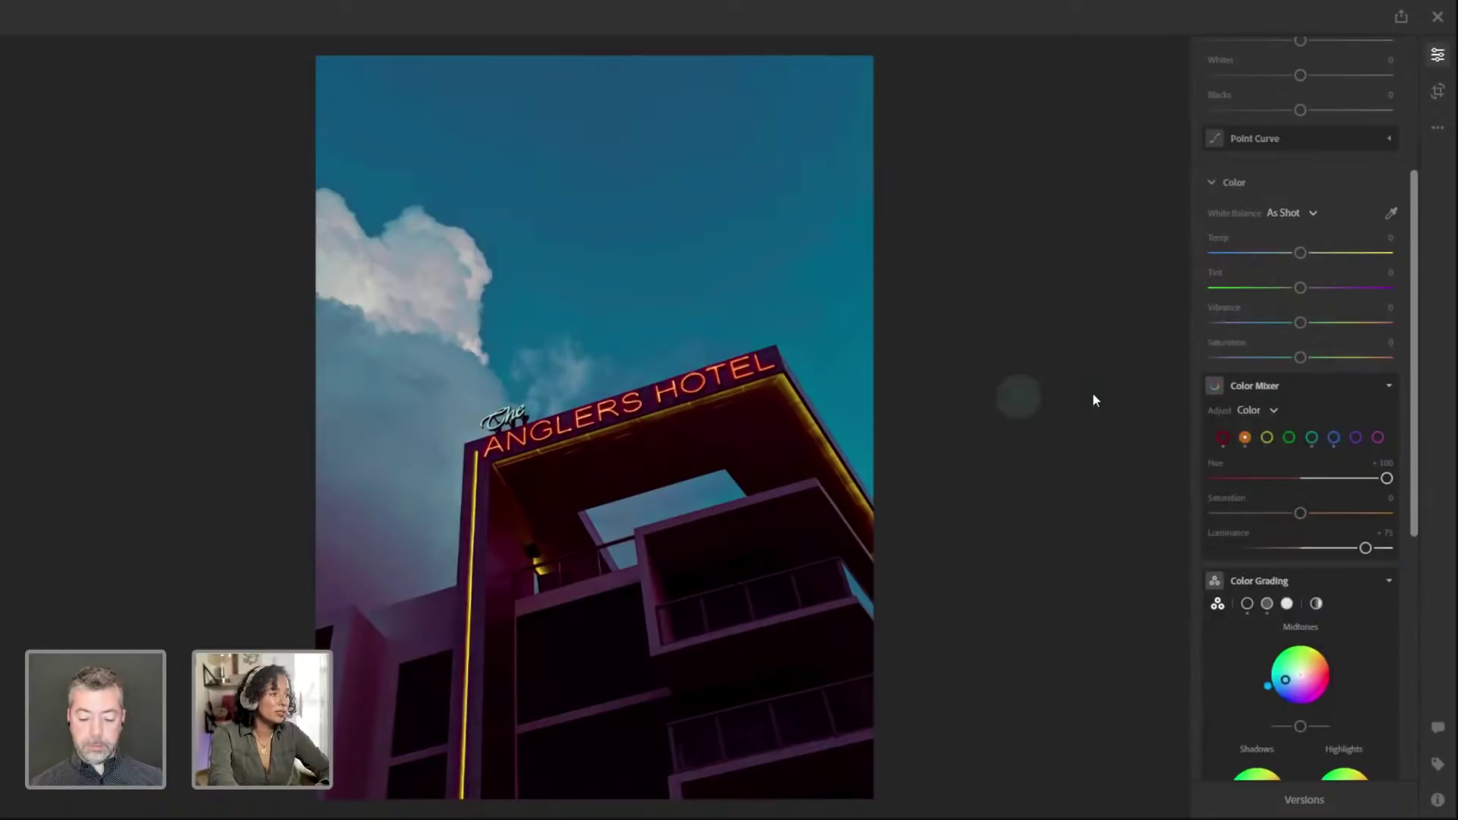
click(1295, 391)
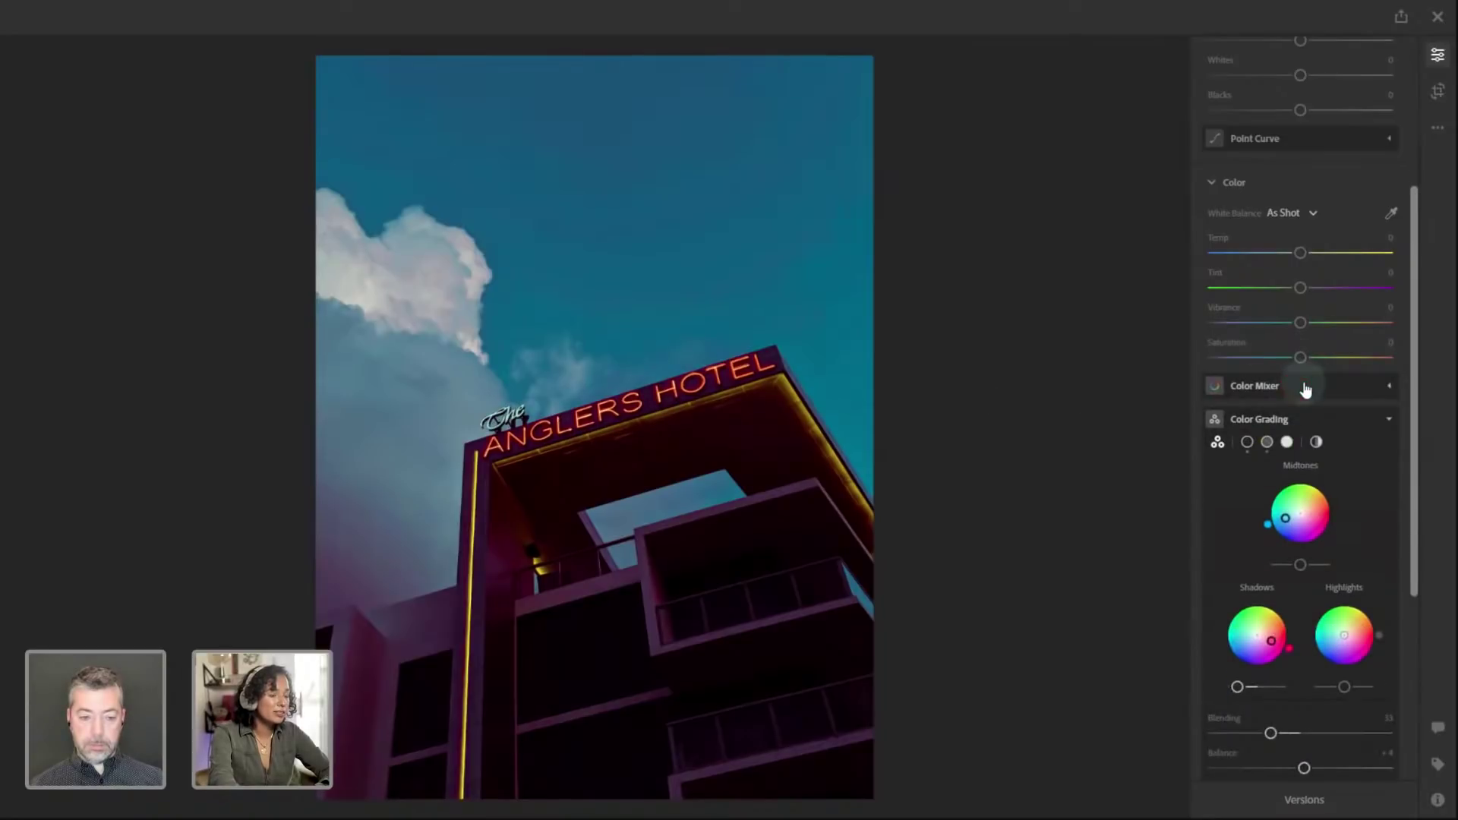
click(1299, 386)
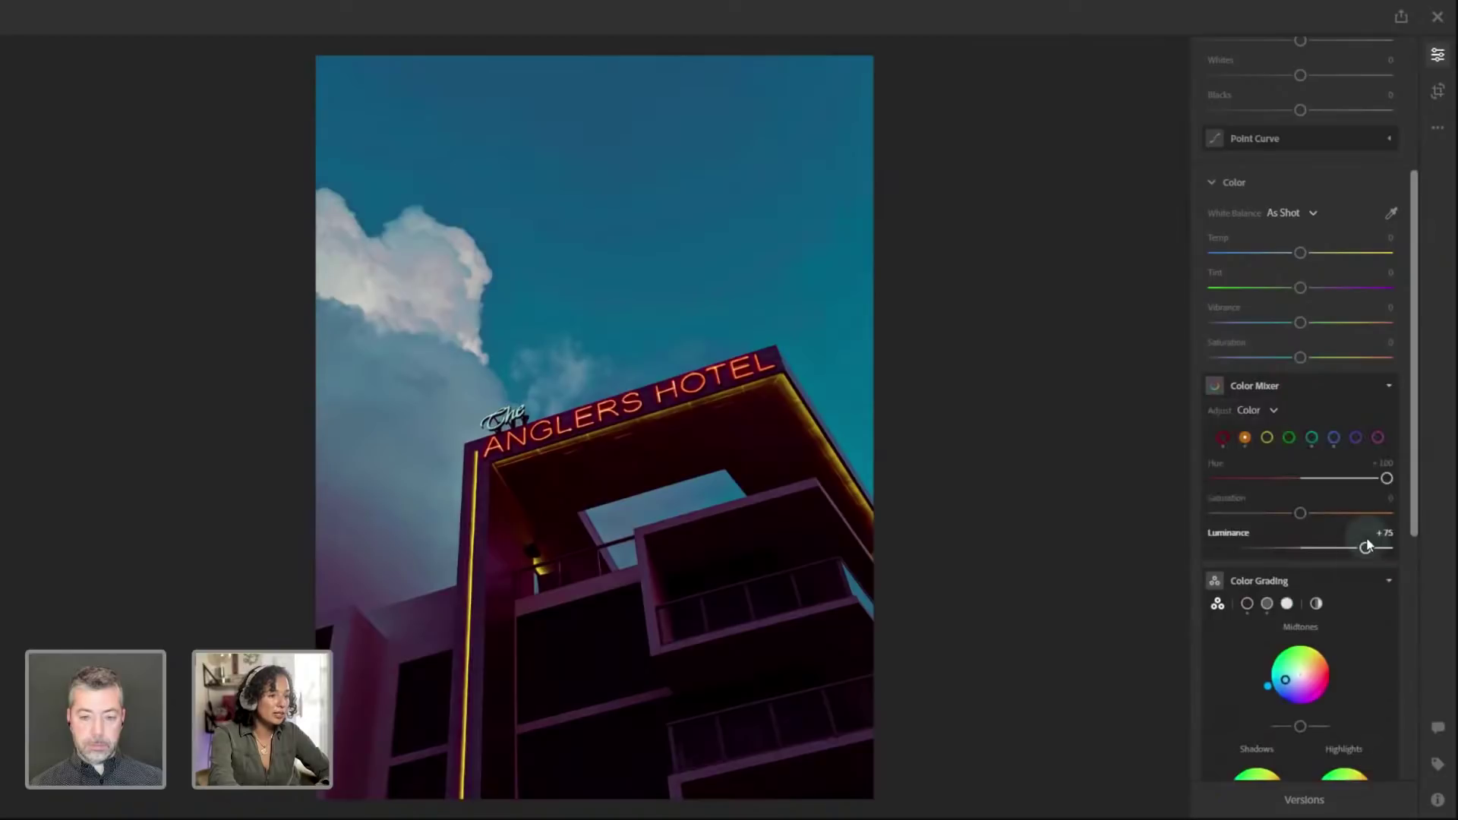
drag(1364, 548, 1250, 548)
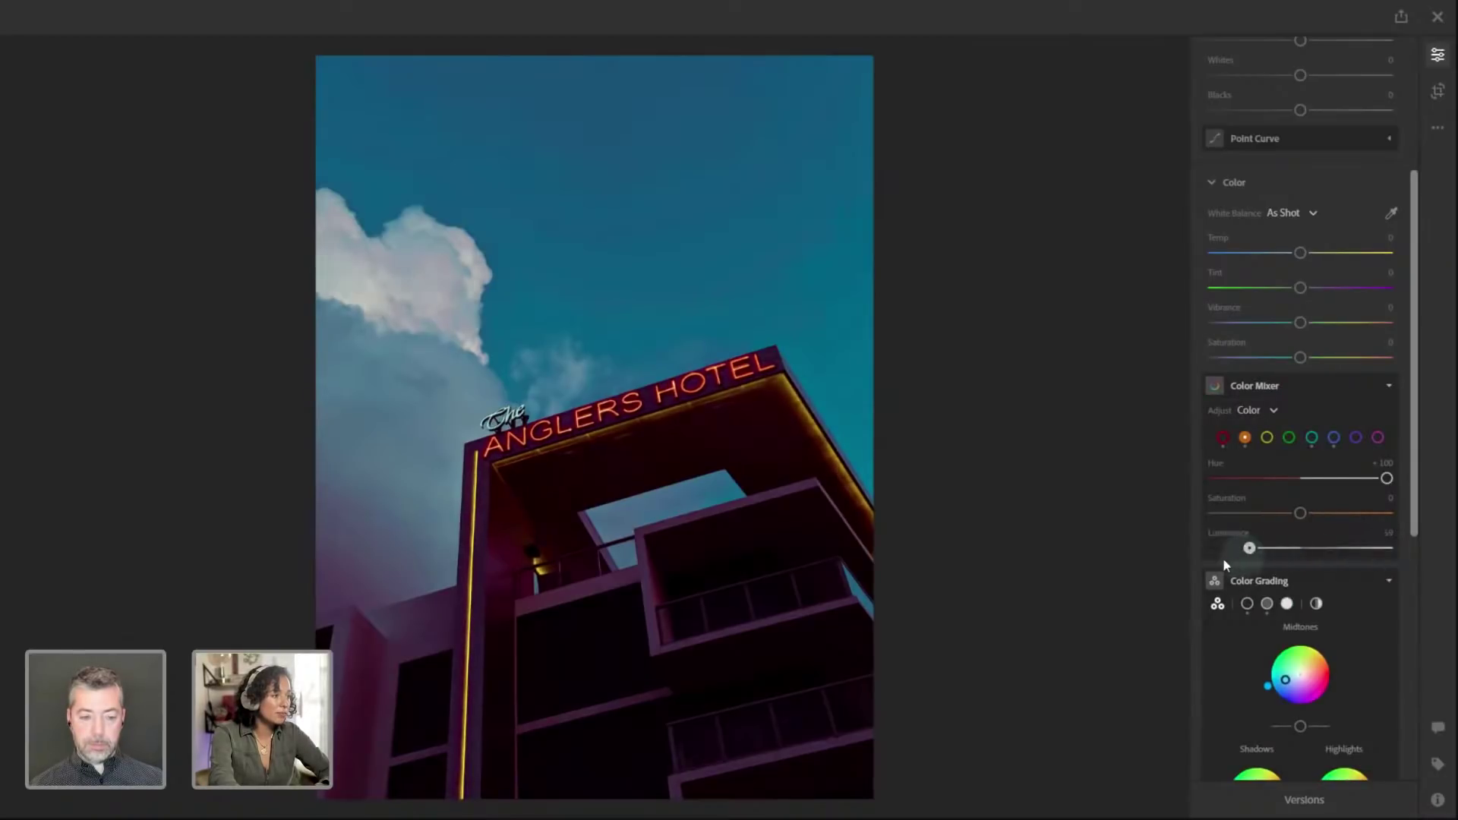
click(1343, 559)
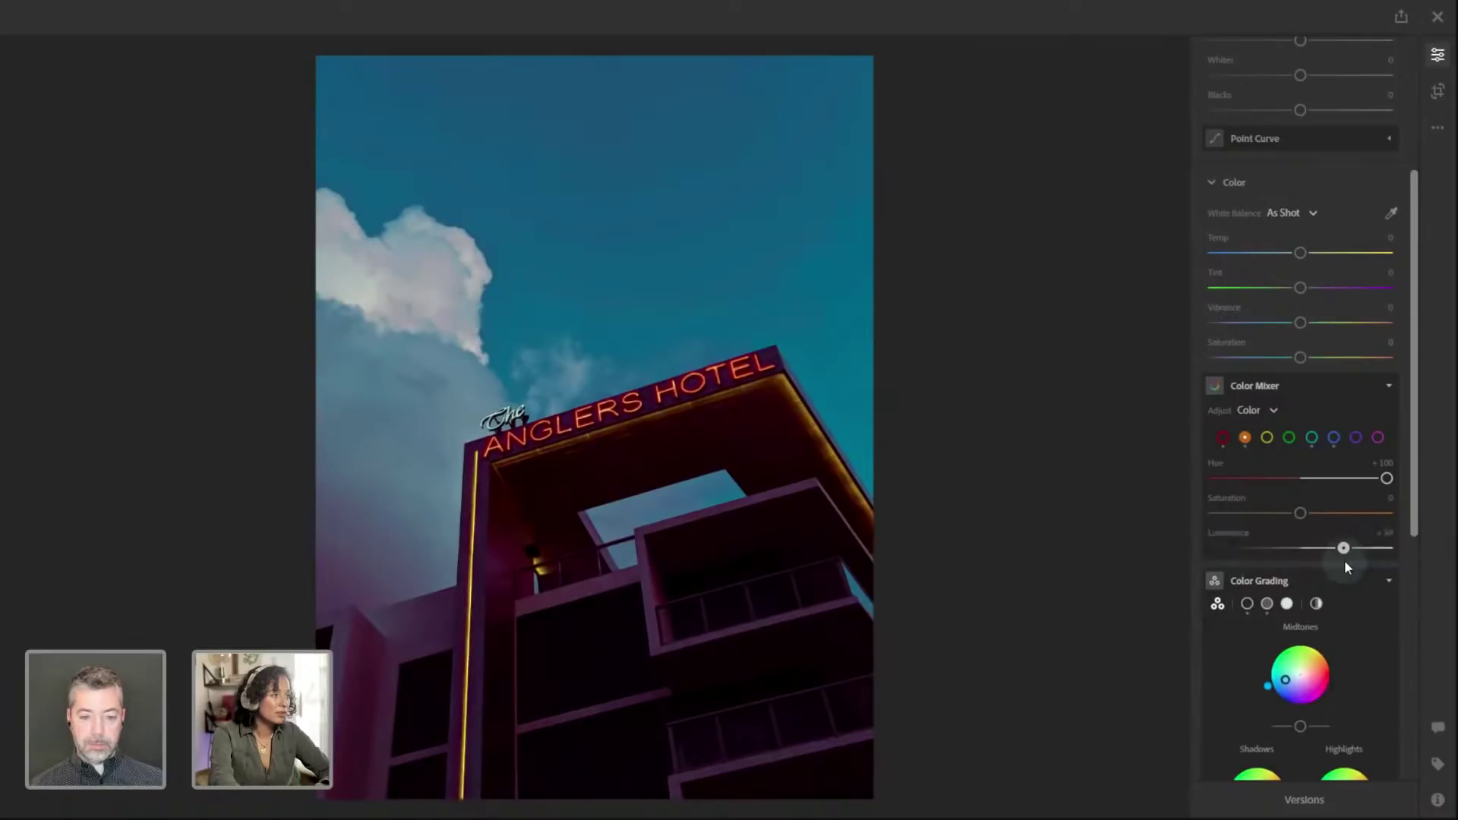
mouse_move(1345, 567)
mouse_down()
mouse_move(1302, 559)
mouse_move(1362, 553)
mouse_up()
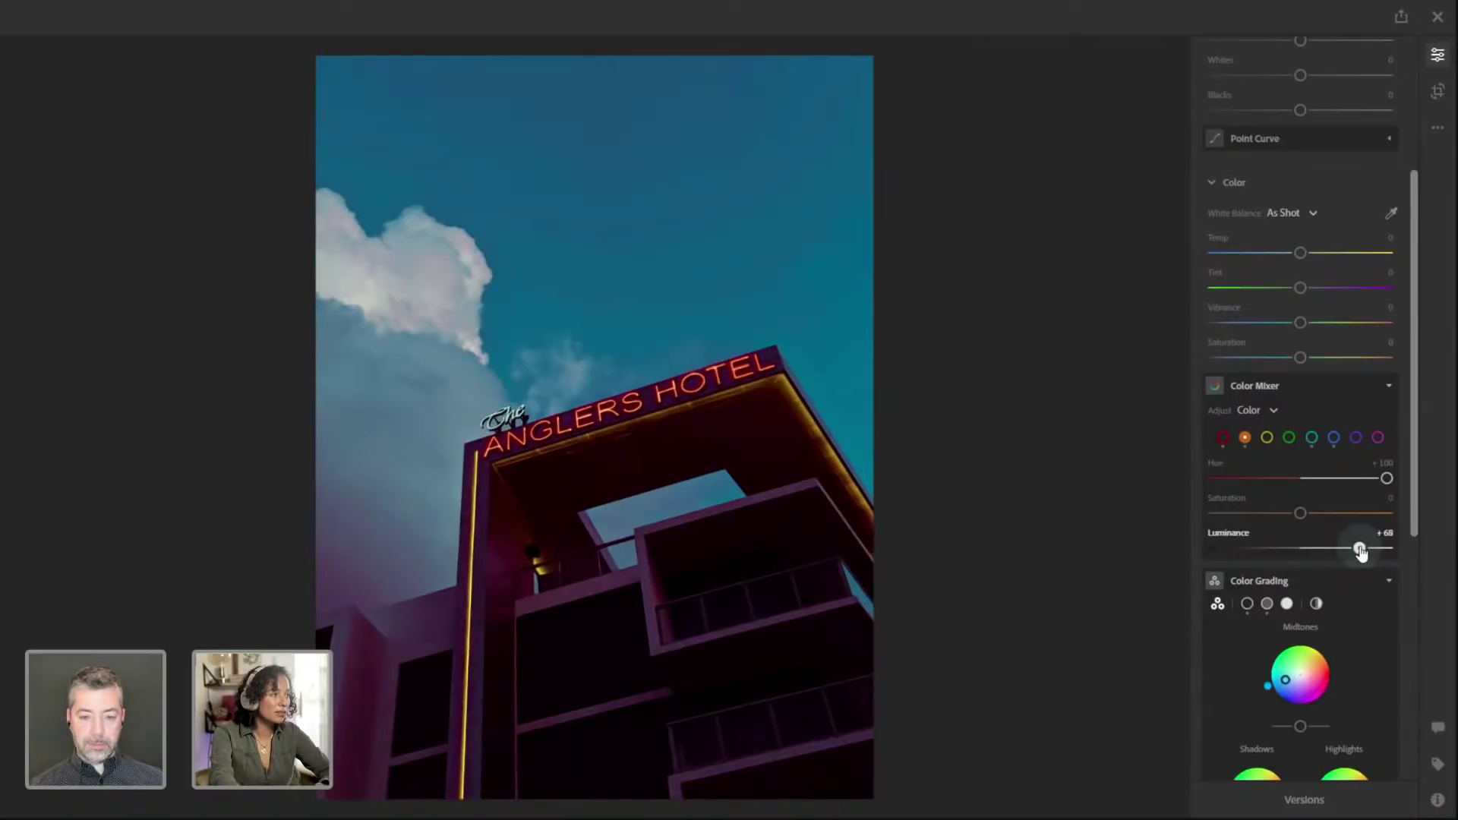
Close and reopen the edit settings, and collapse the Light, Color and Effects sections
scroll(1332, 322, up, 4)
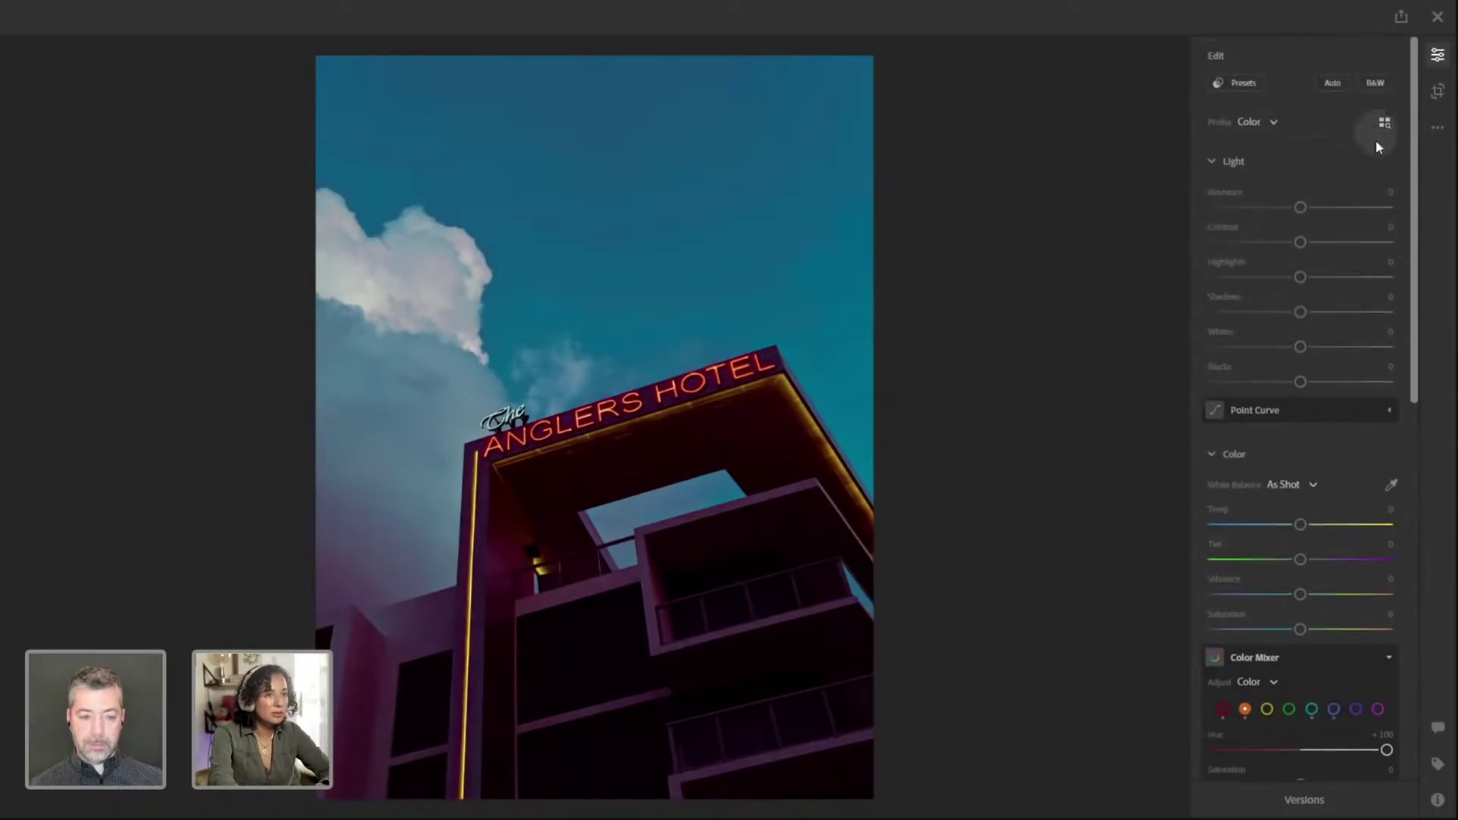
click(1439, 123)
click(1437, 53)
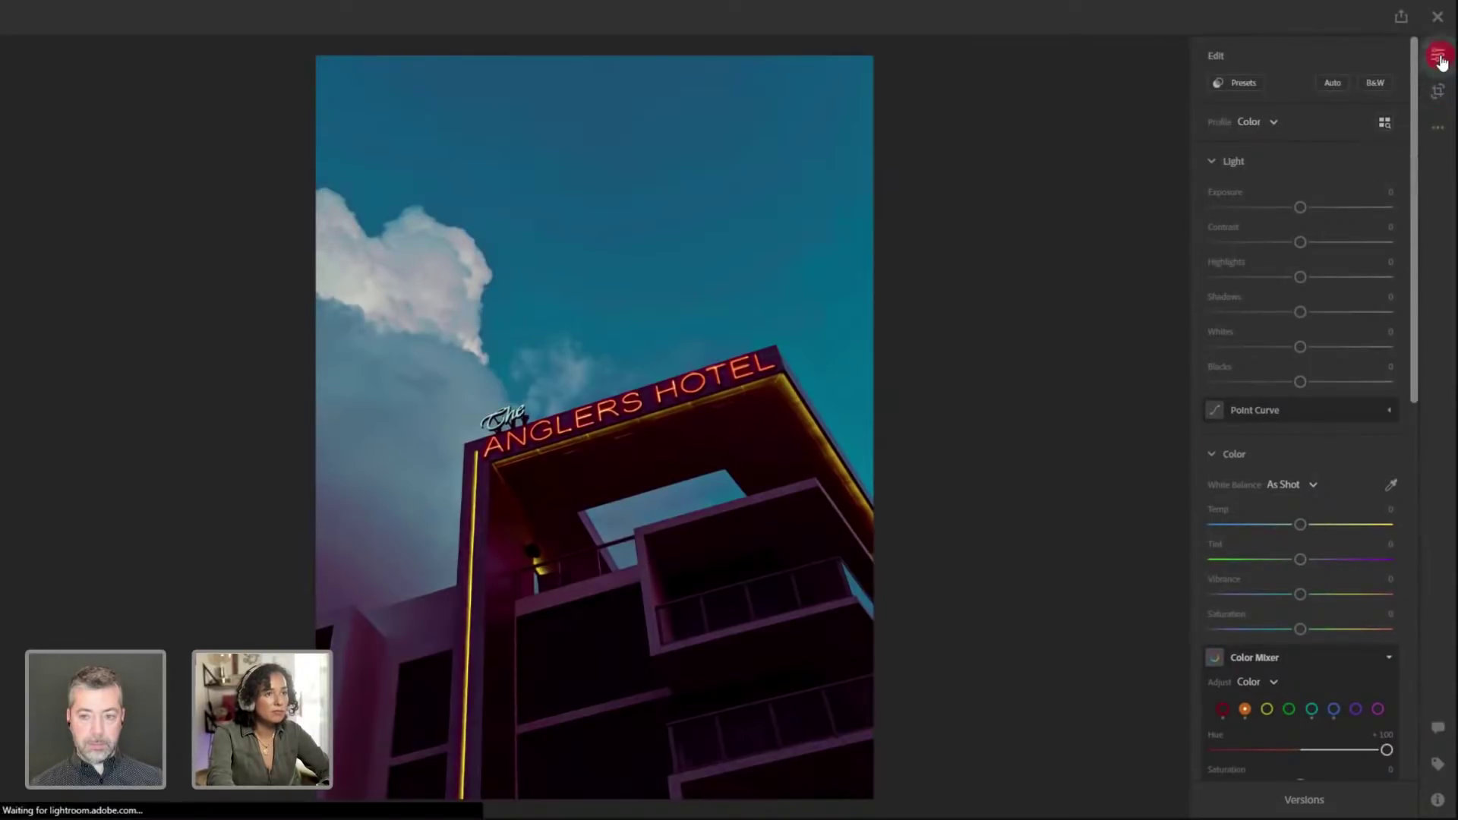
click(1437, 55)
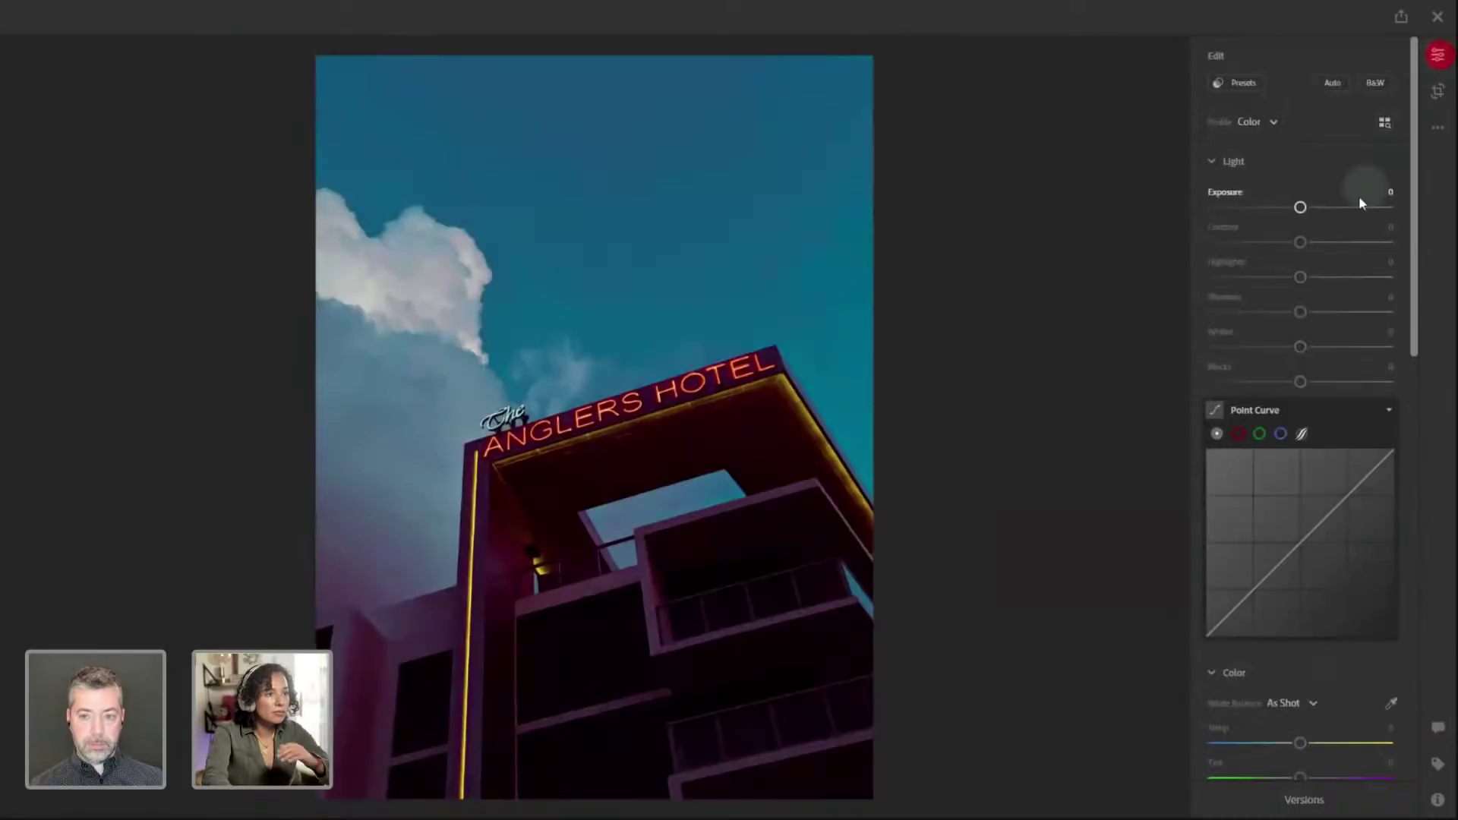
click(1212, 161)
click(1214, 199)
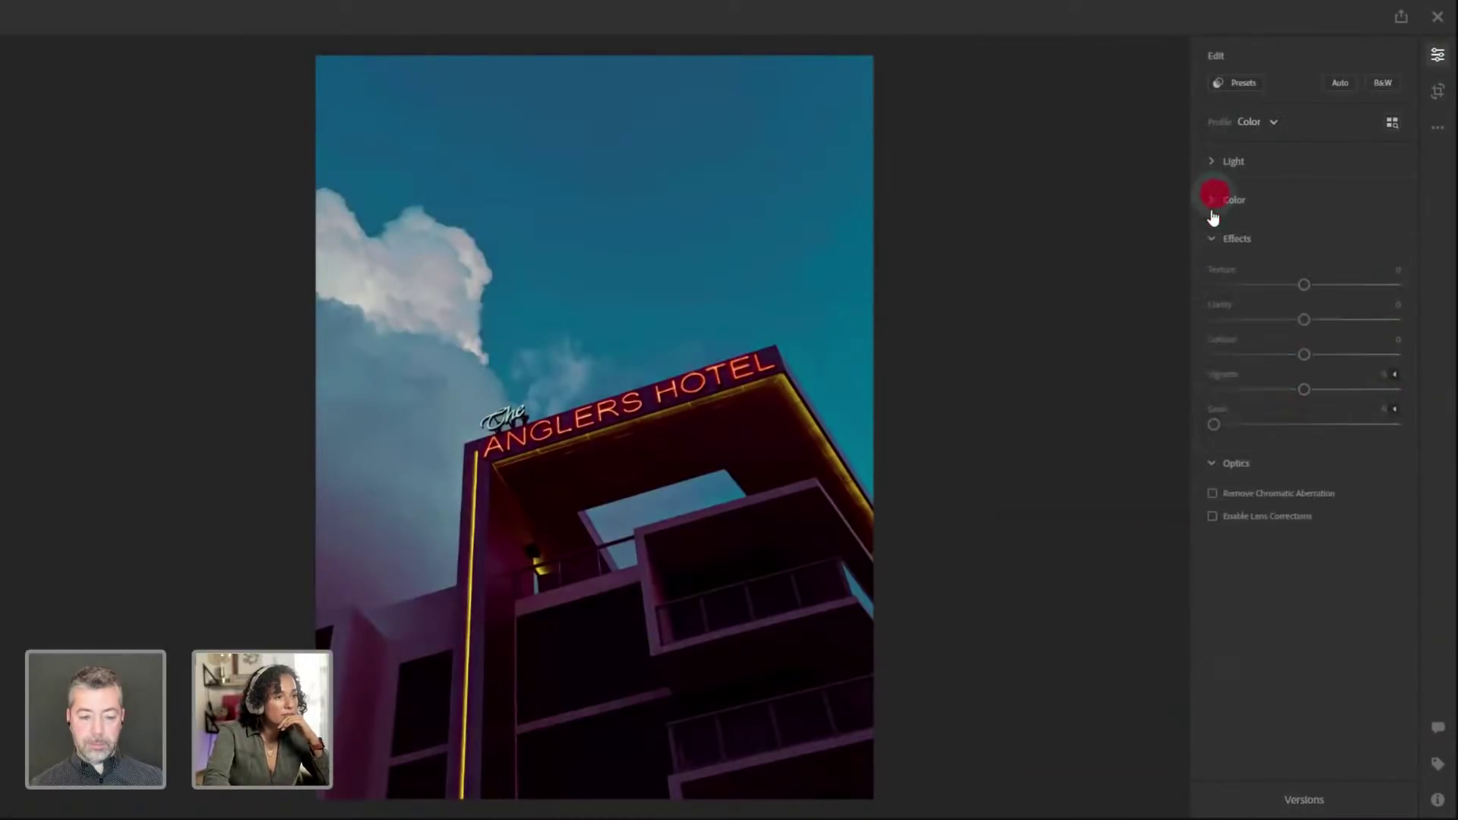
click(1213, 238)
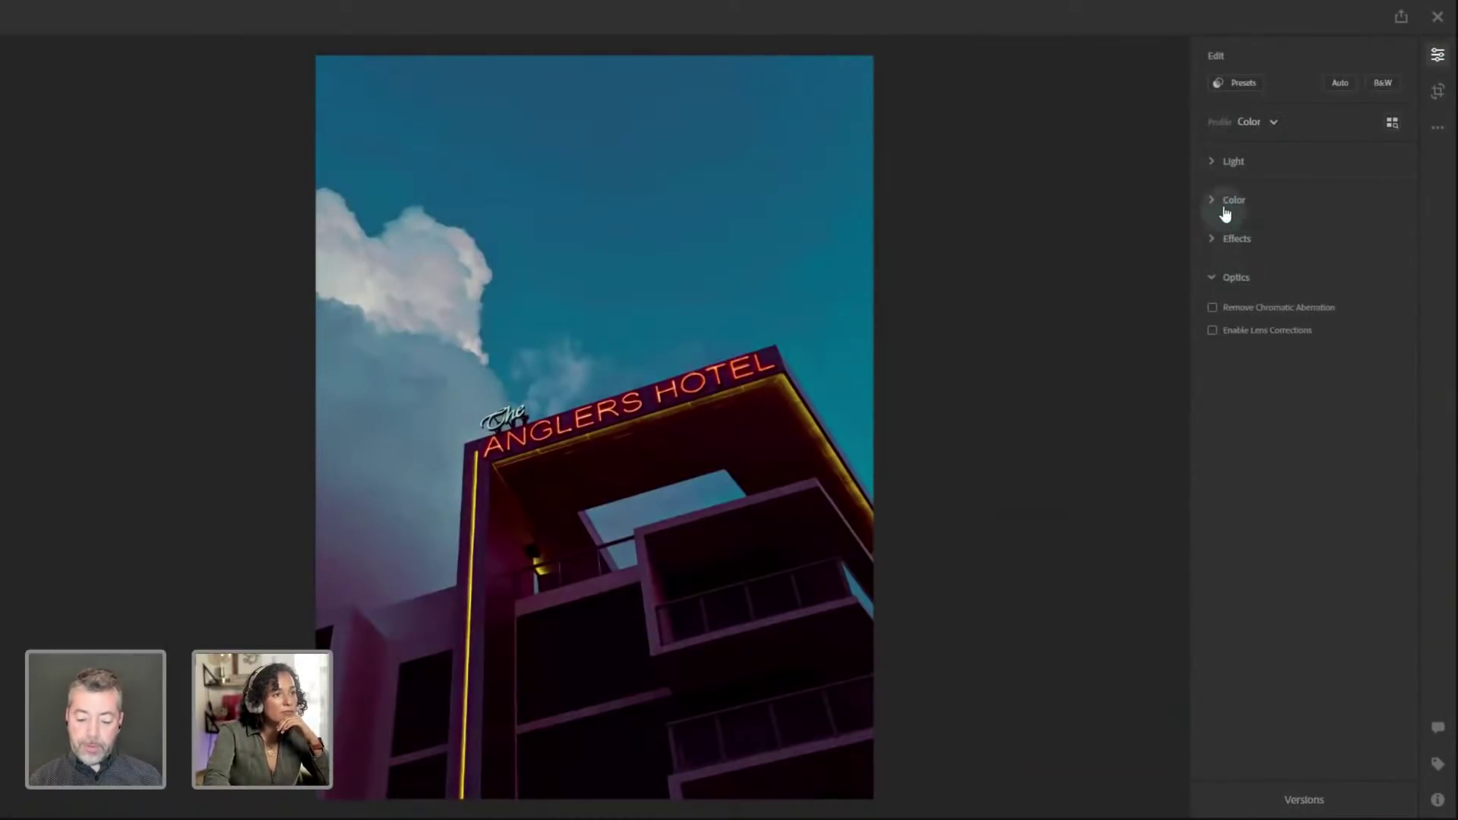
Expand the Color section to look over its mixer and grading settings, and collapse it again
click(1339, 83)
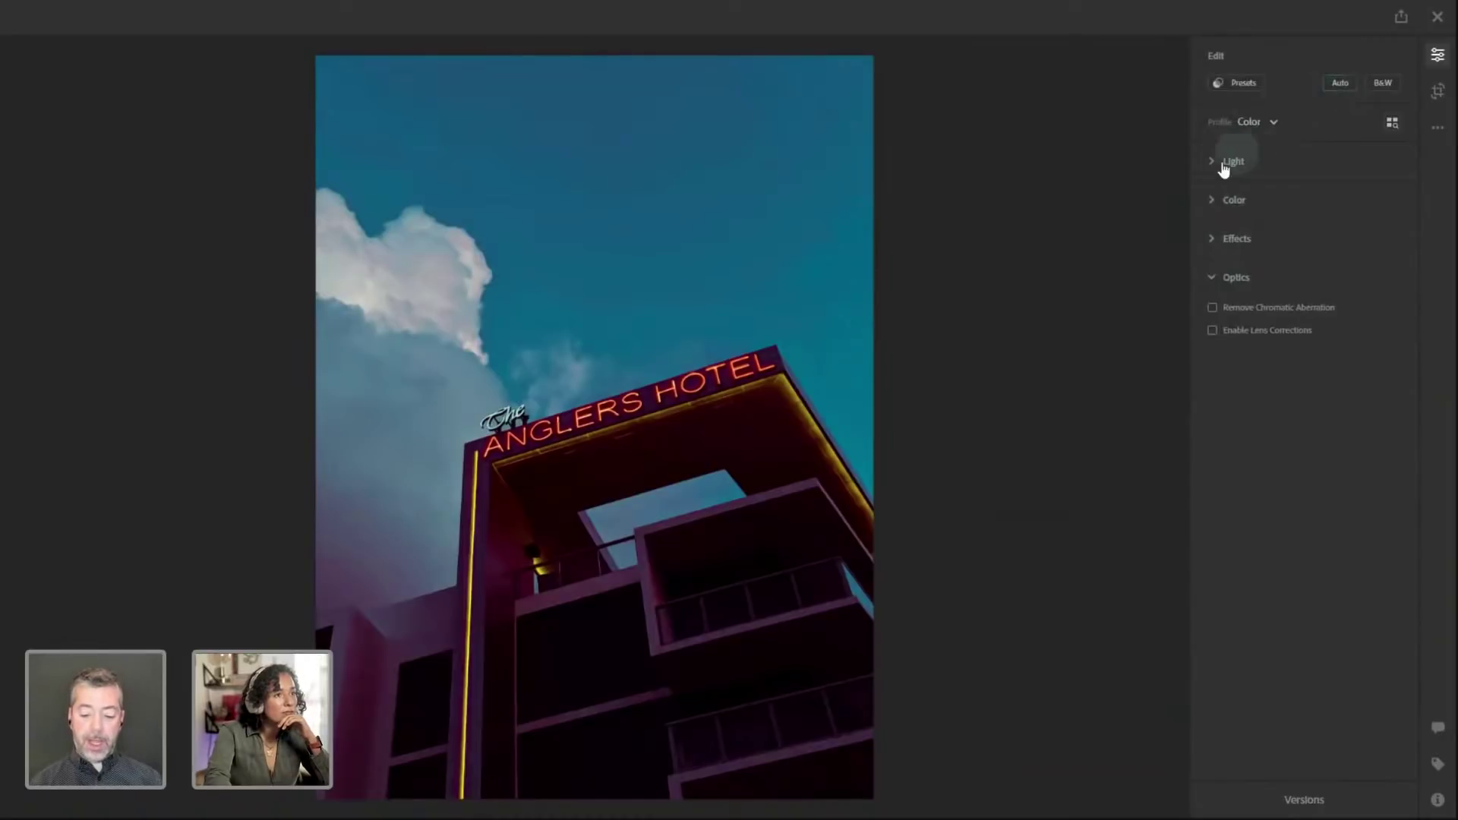
click(1212, 202)
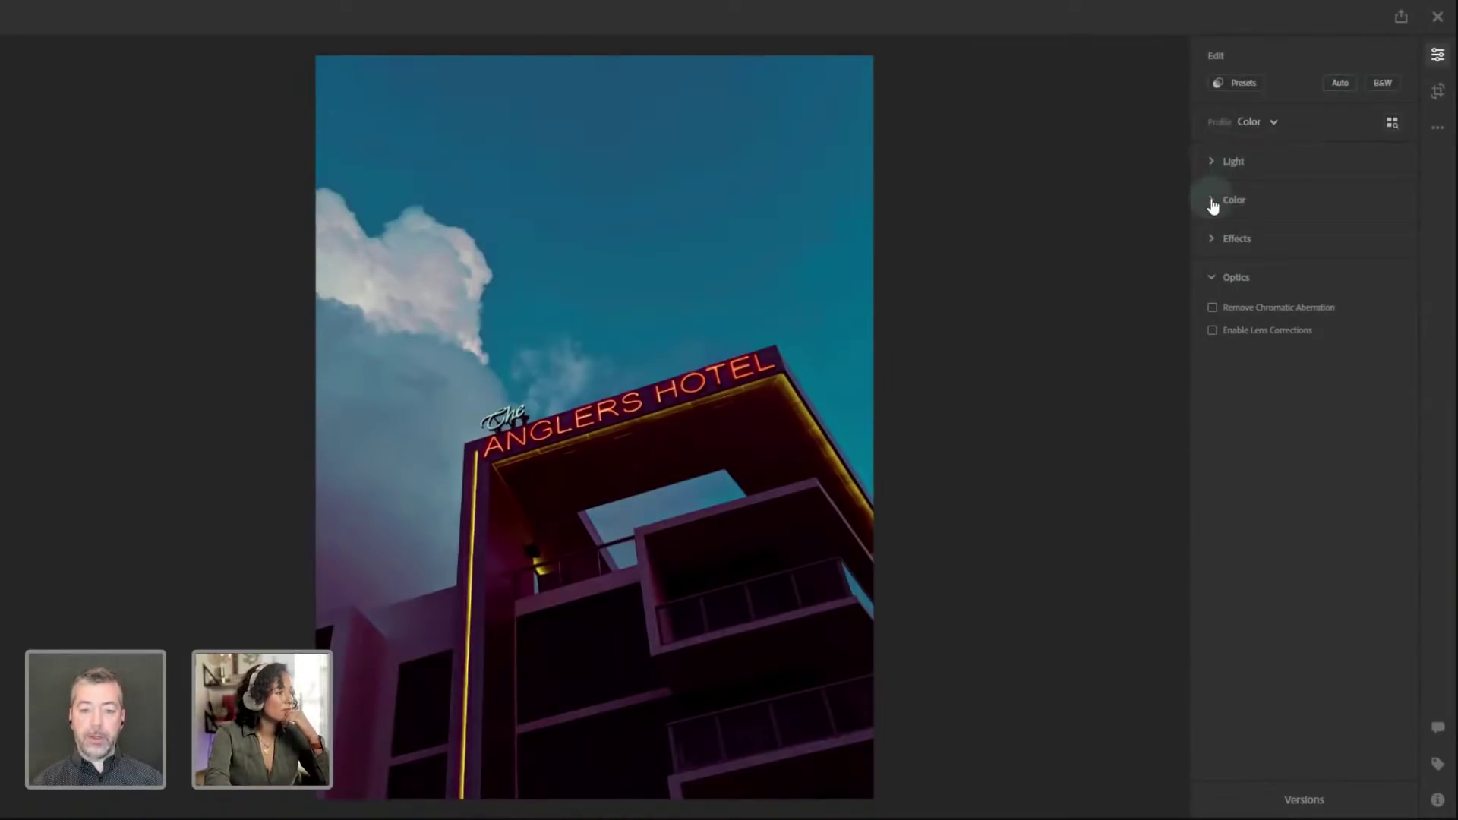
click(1213, 203)
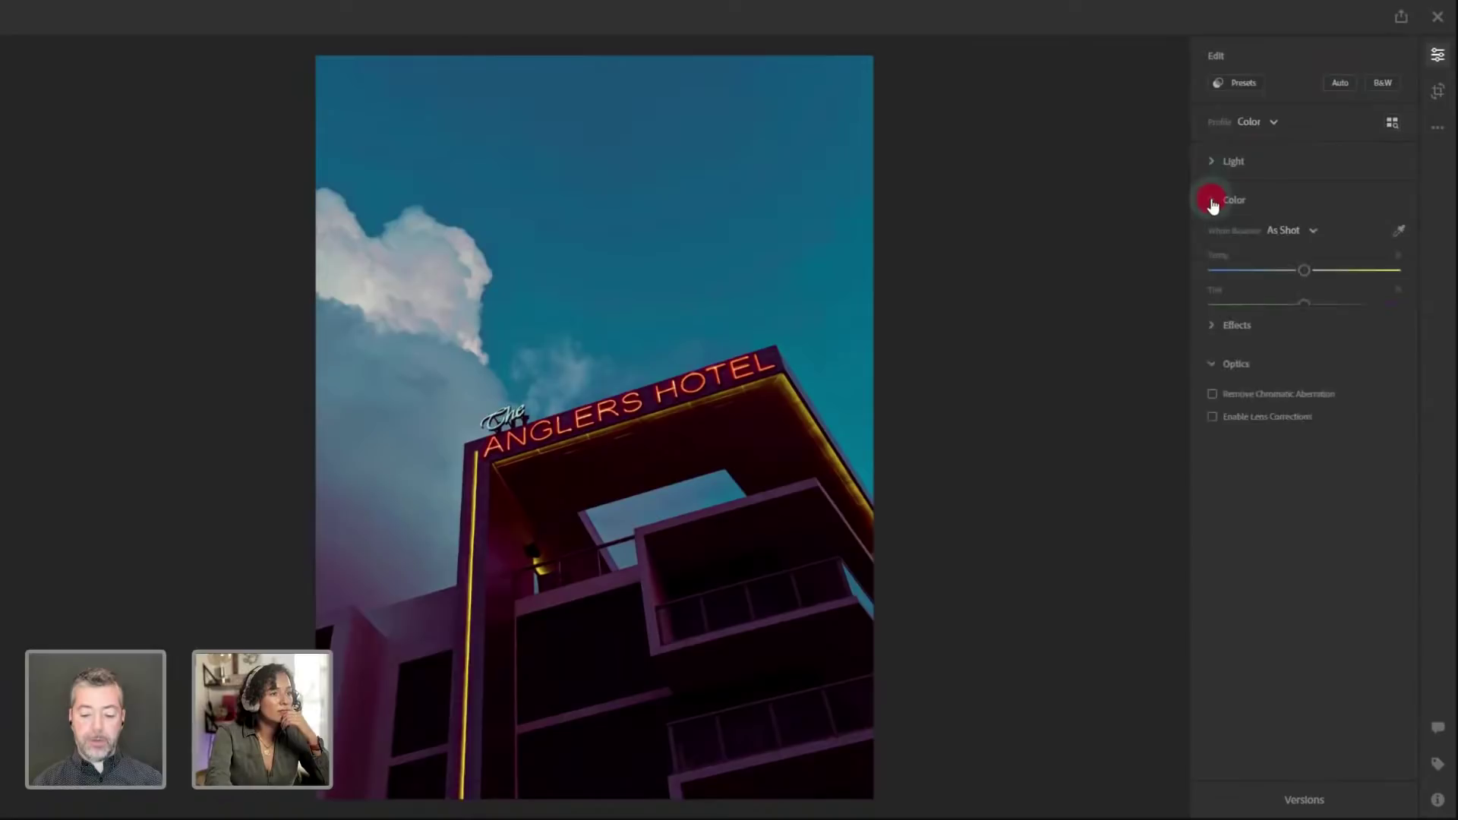
scroll(1214, 200, up, 2)
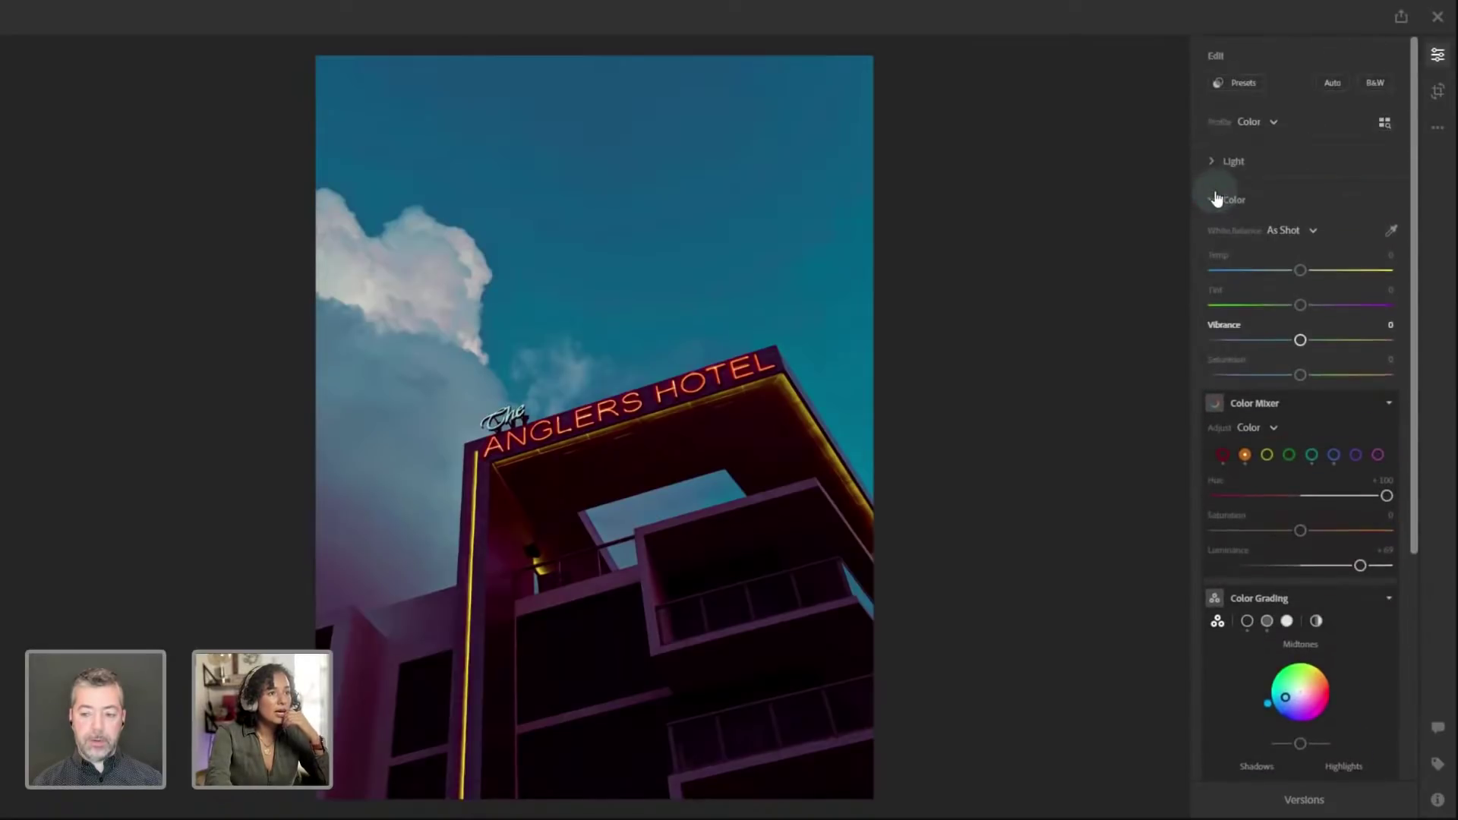
click(1212, 199)
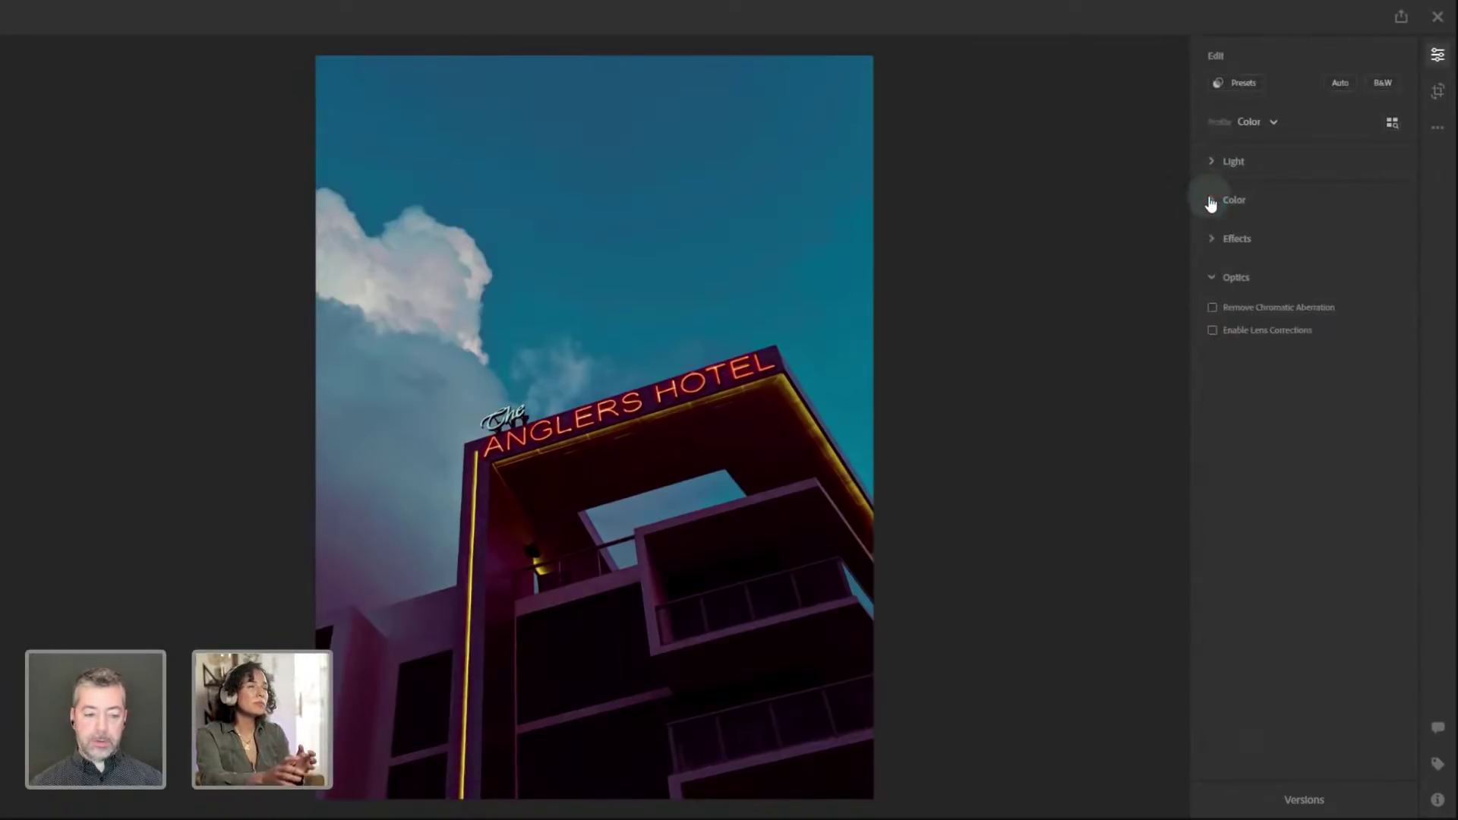
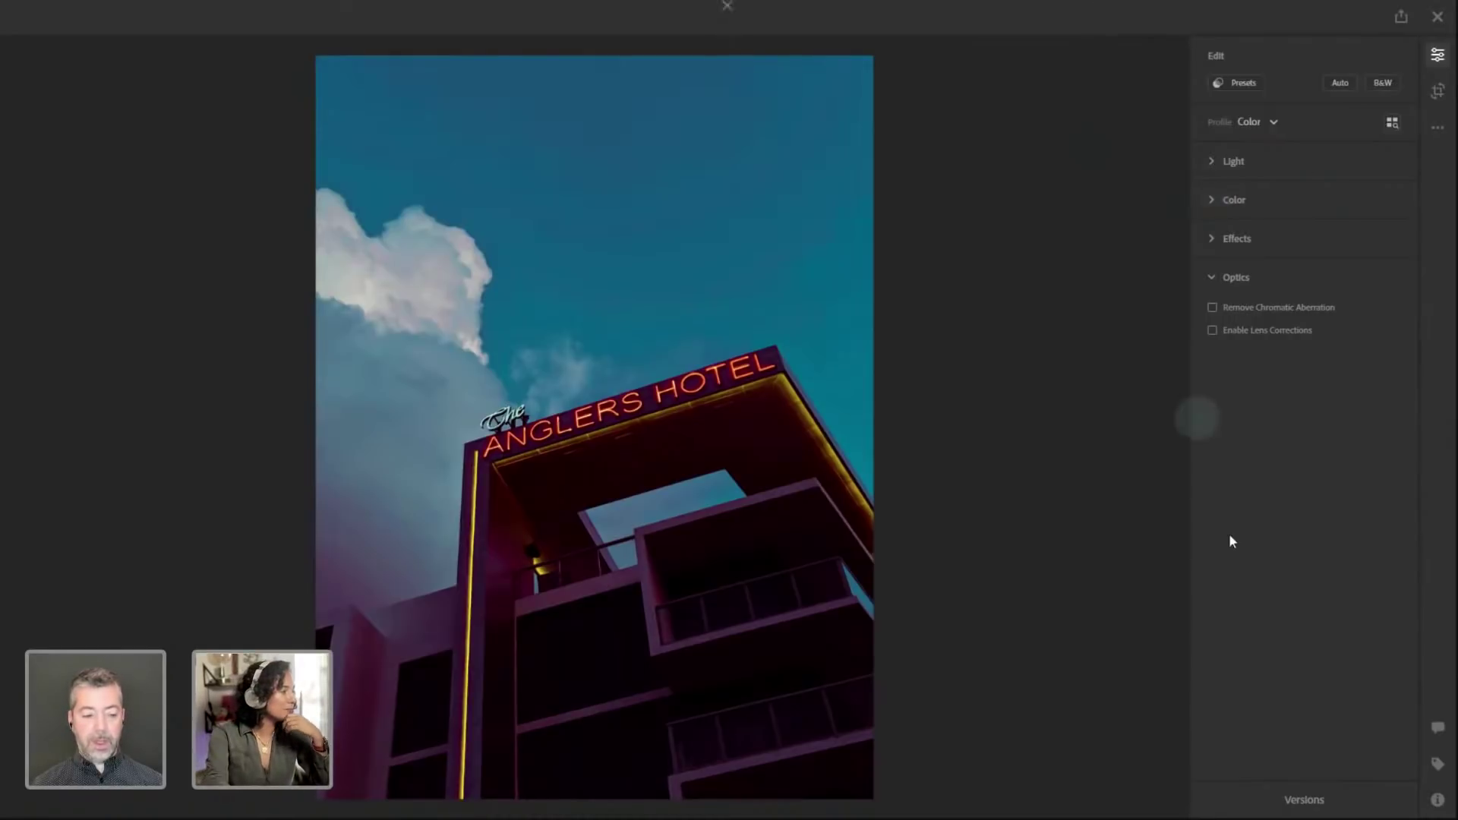
Enable Remove Chromatic Aberration and Lens Corrections for the hotel photo, and collapse the Optics section
click(1213, 276)
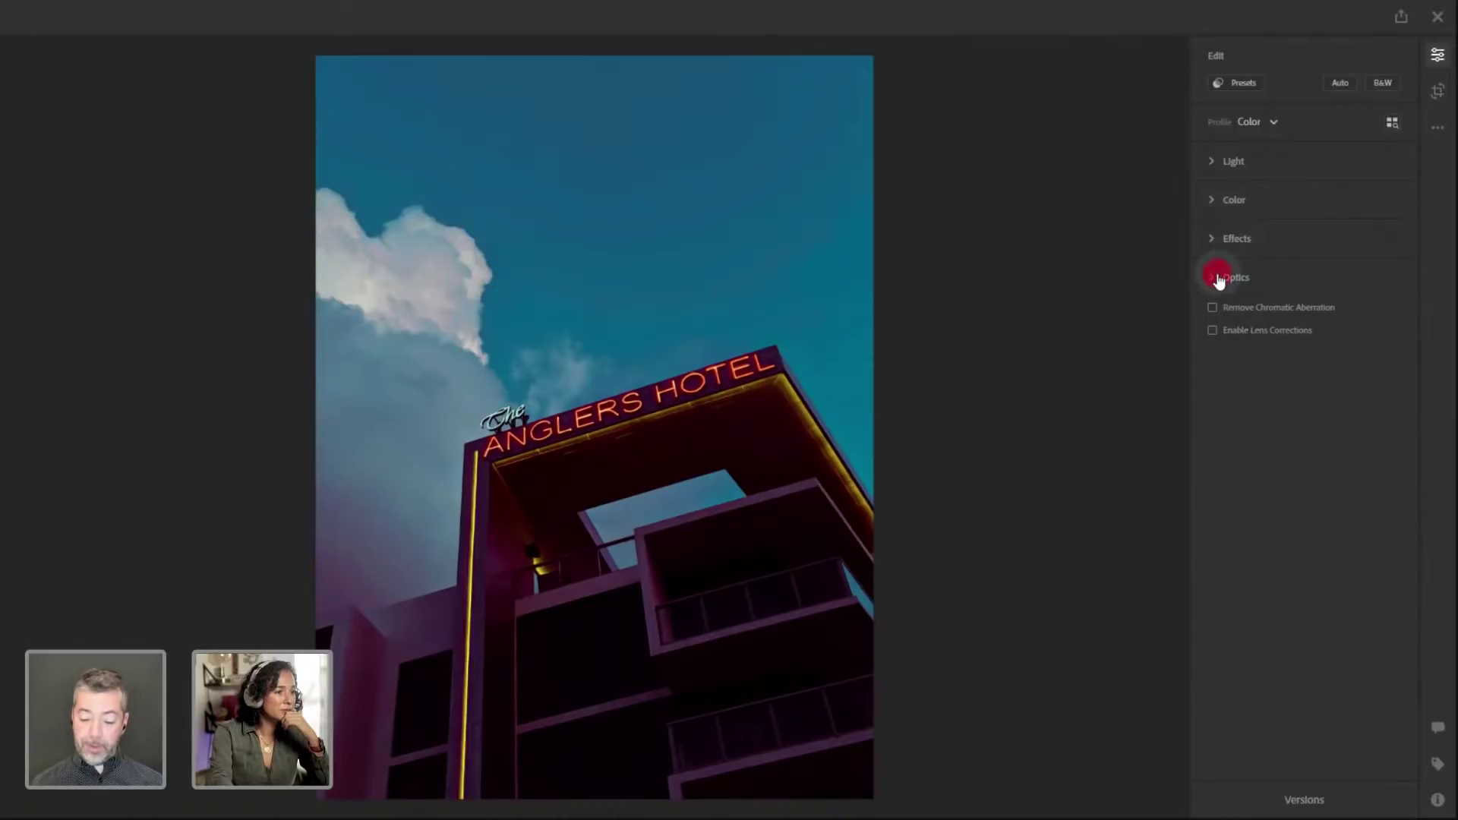
click(1213, 276)
click(1213, 308)
click(1212, 330)
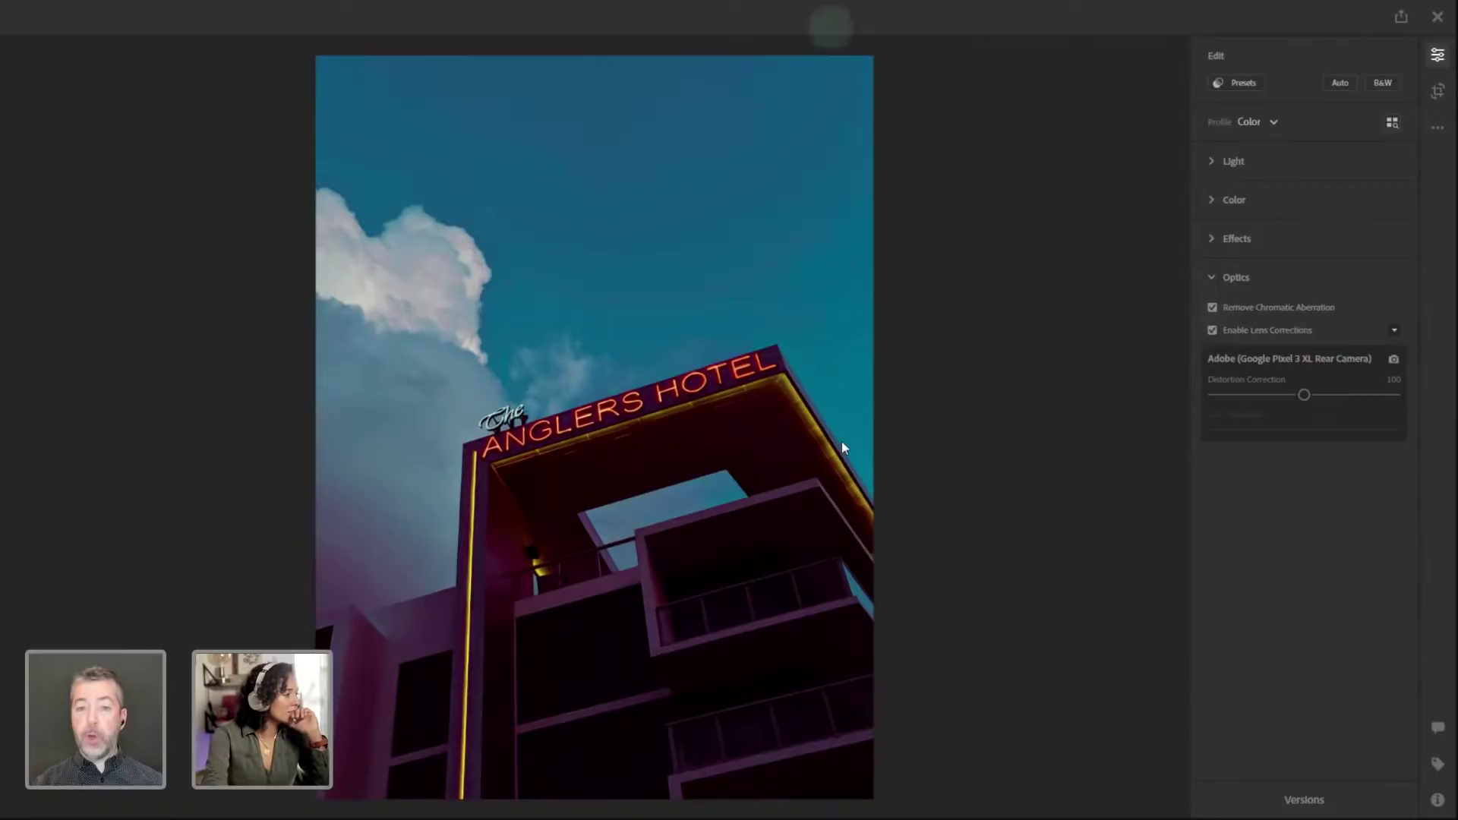
click(1213, 279)
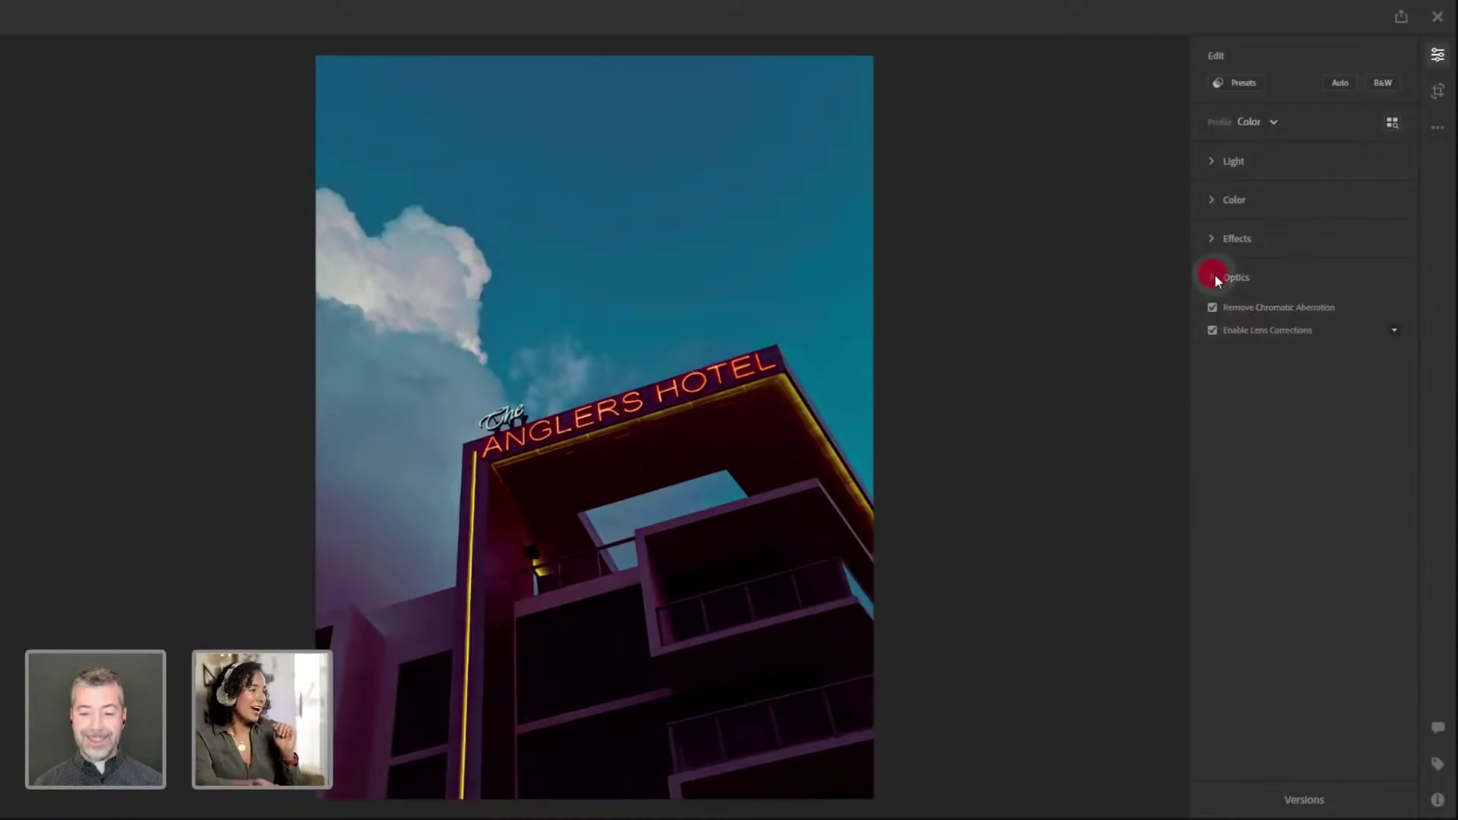
Look at the Light settings and point curve, and close and reopen the edit settings
click(1212, 162)
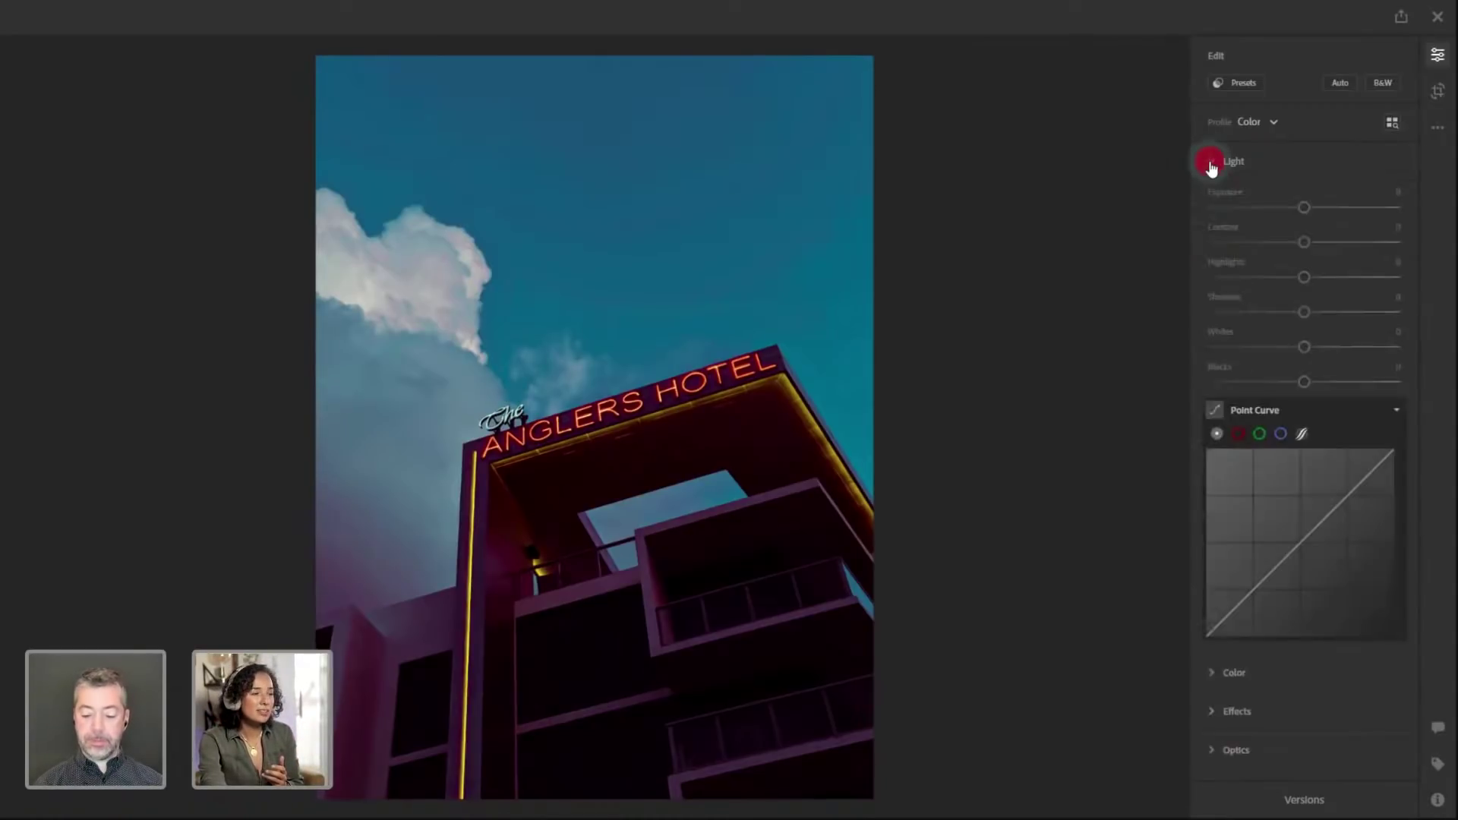
click(1213, 162)
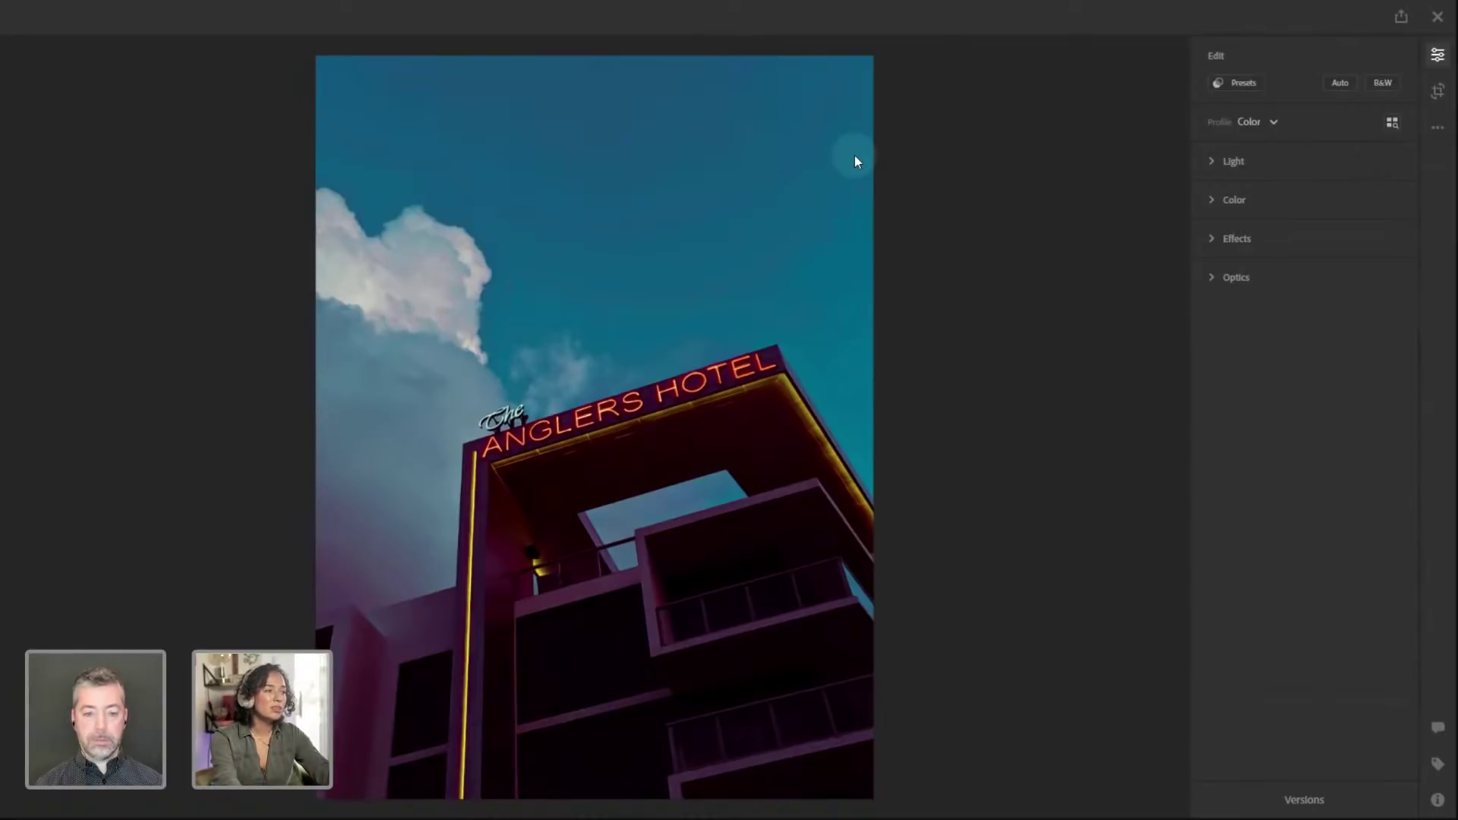
click(1434, 57)
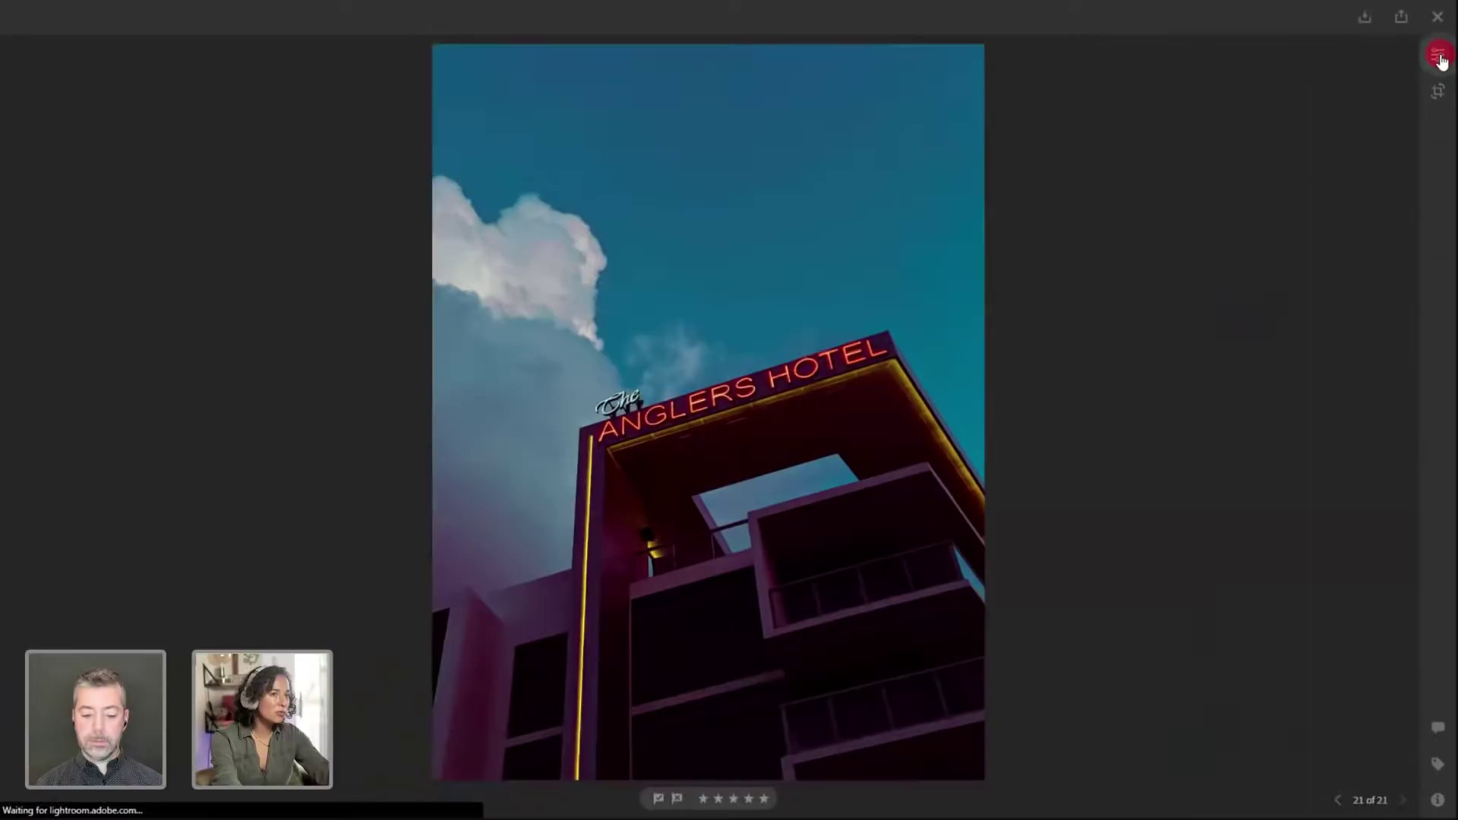
click(1438, 55)
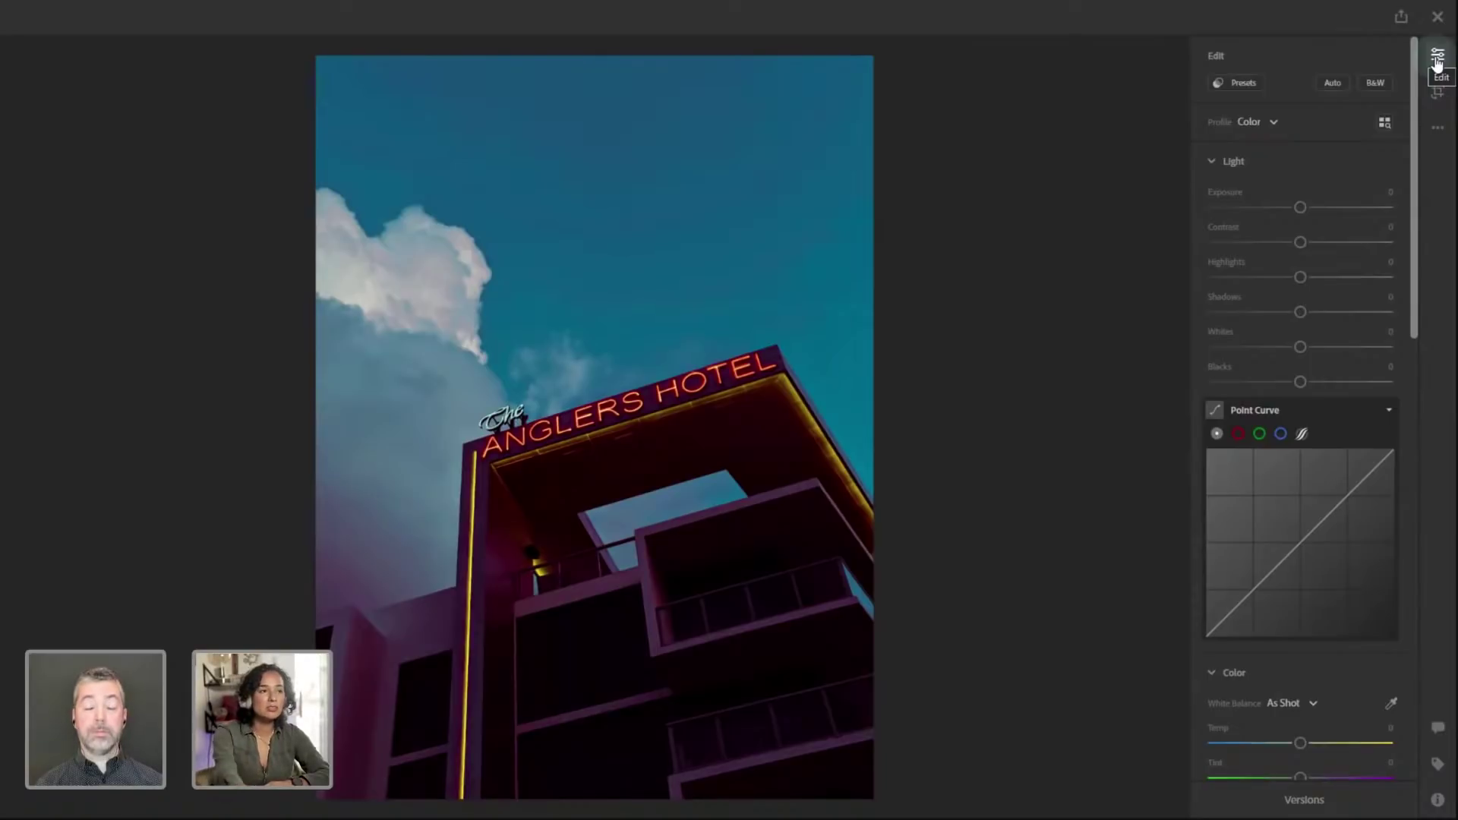
Collapse the Light, Color, Effects and Optics sections of the edit settings
click(1218, 159)
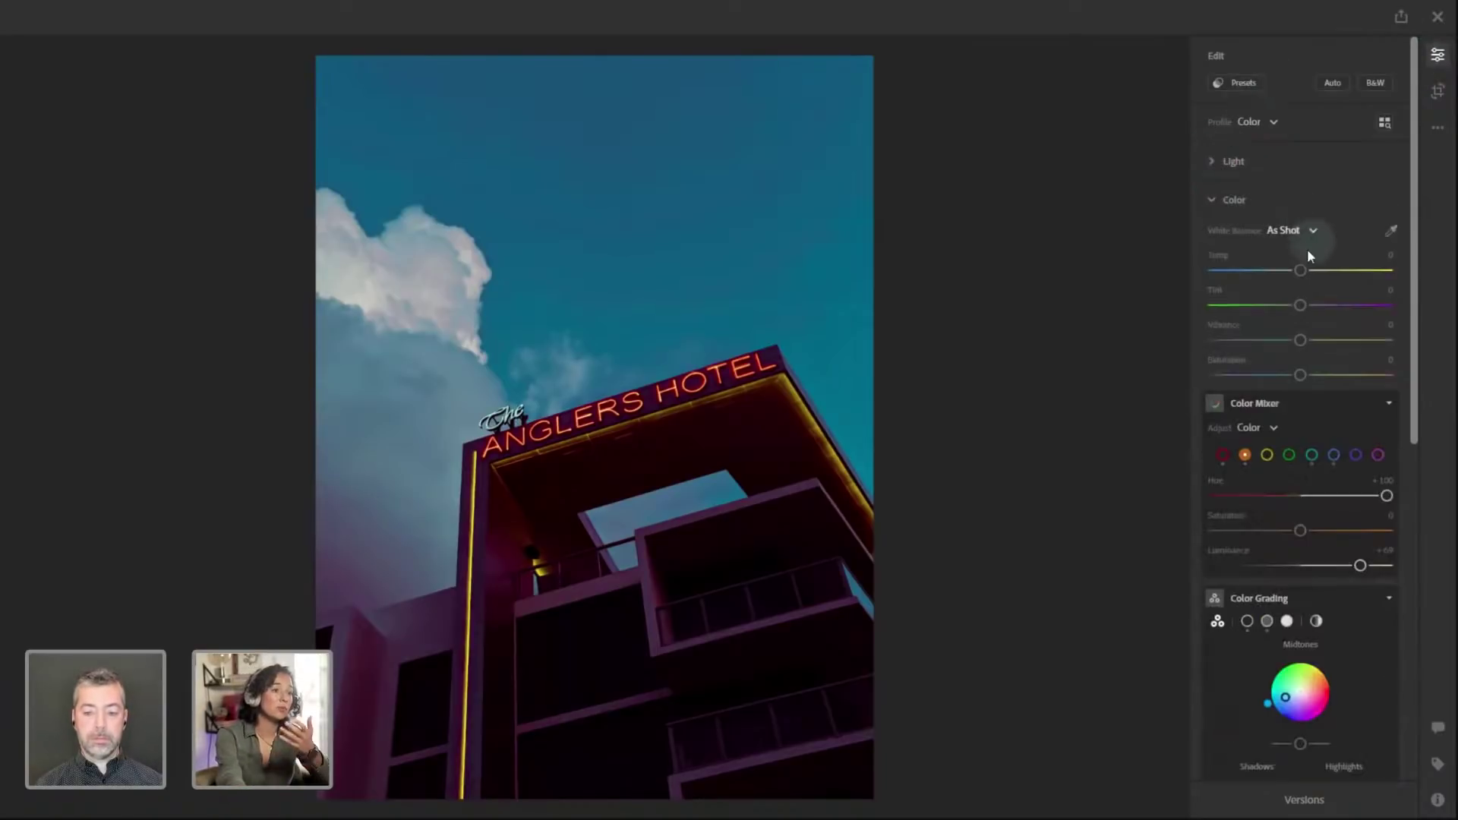
click(1213, 200)
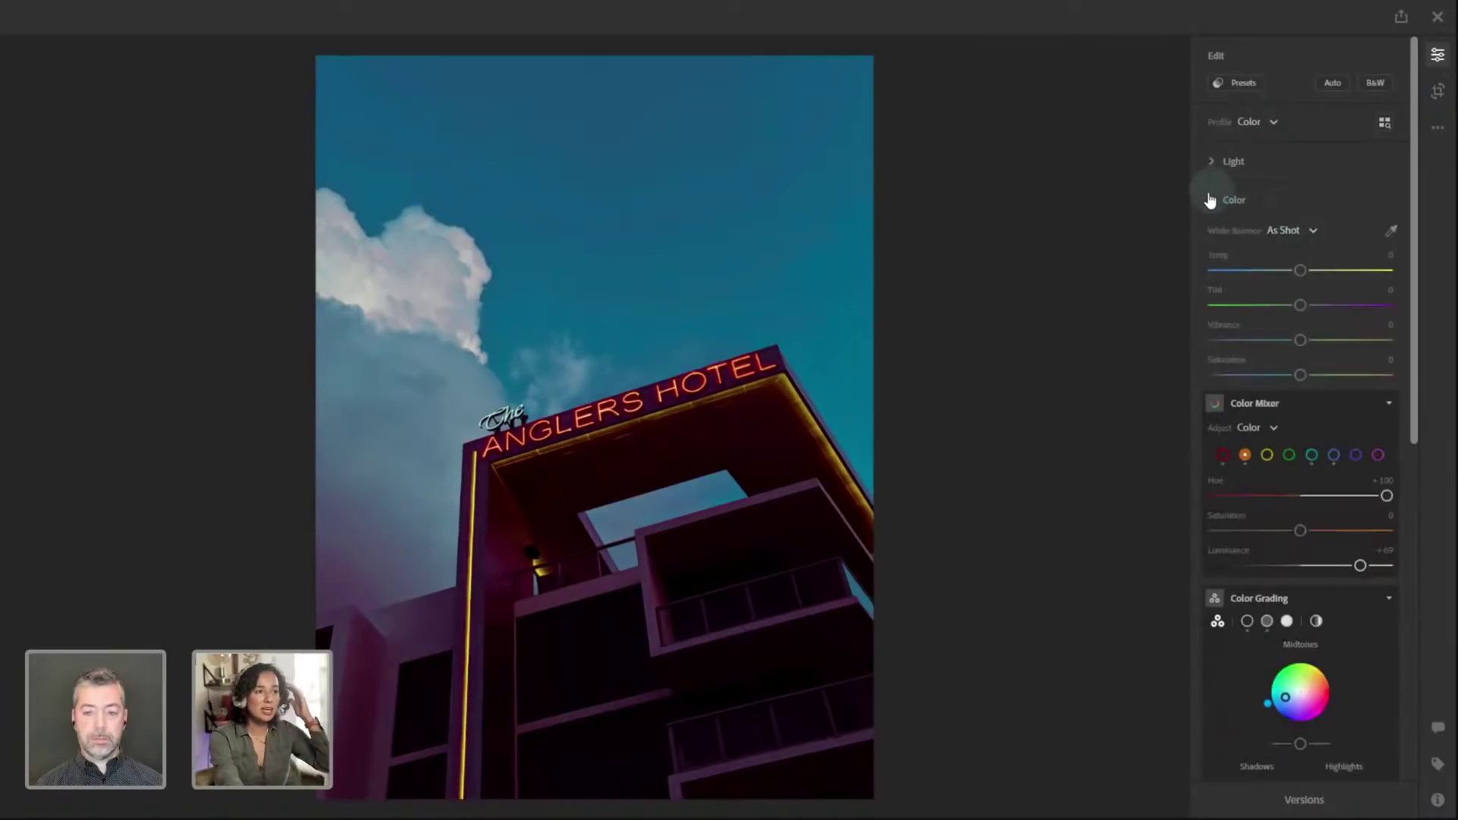
click(1212, 201)
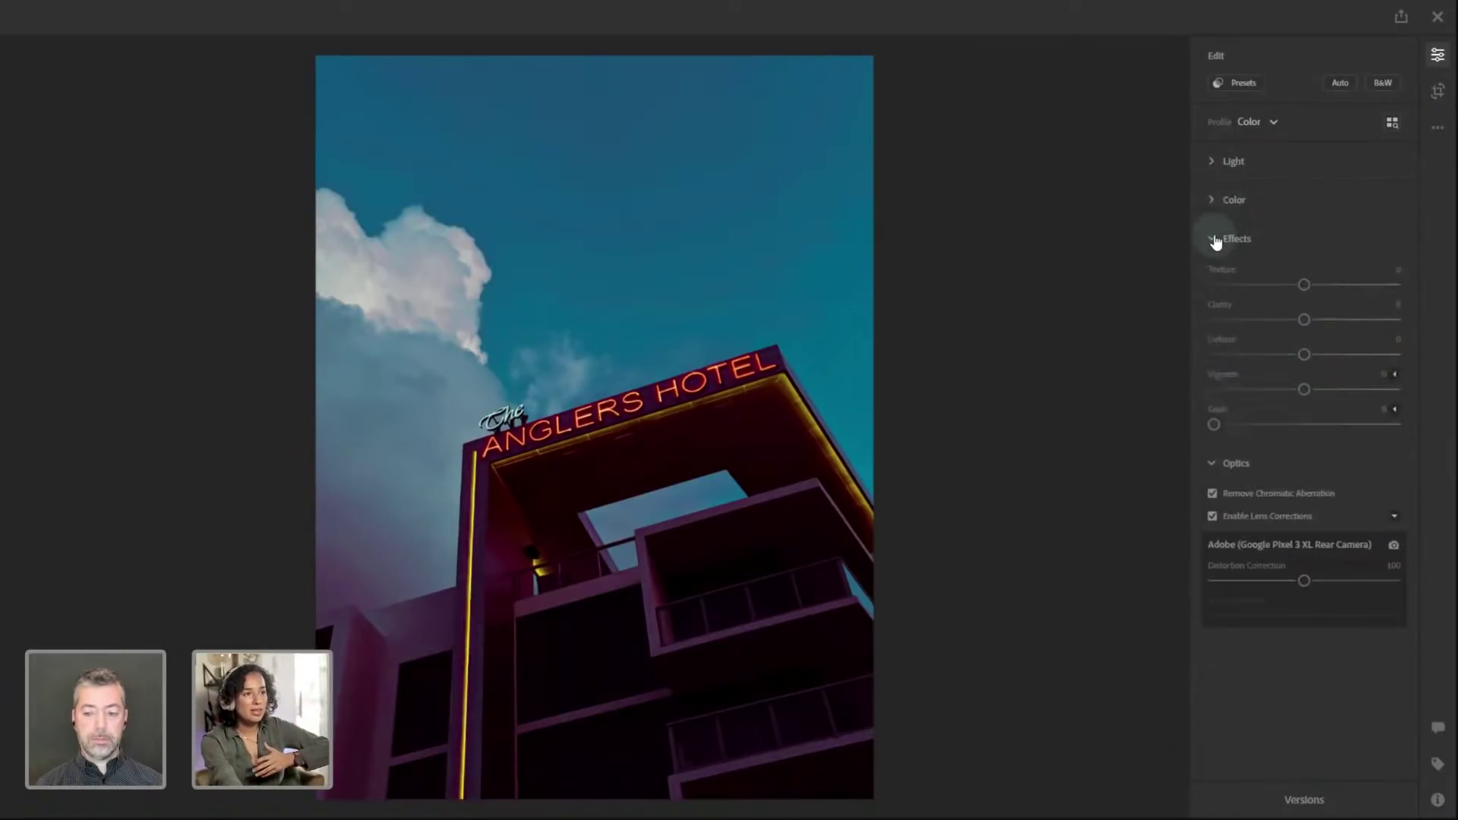
click(1213, 239)
click(1214, 278)
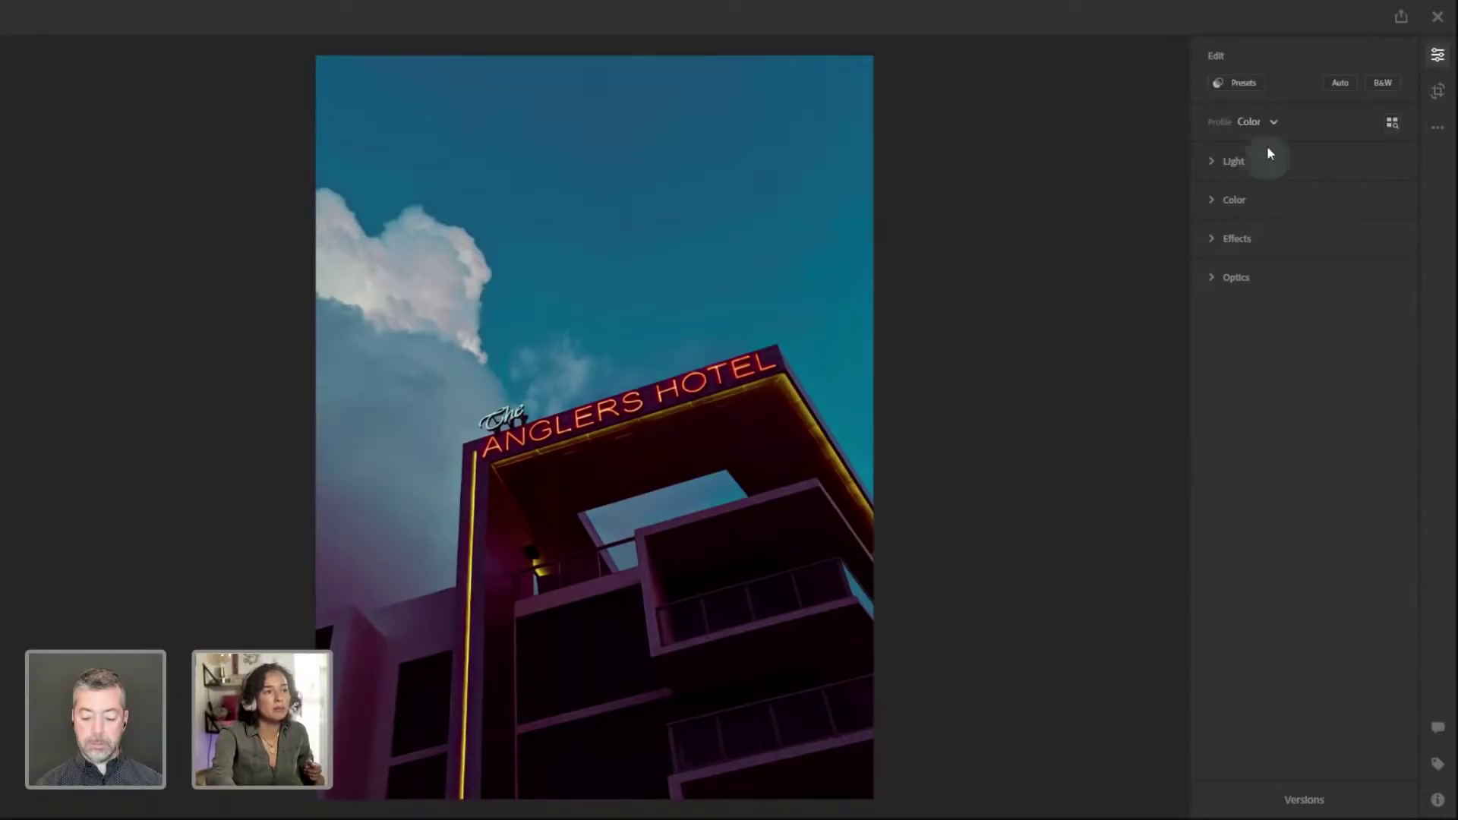
Look at the crop view of the hotel photo, and return to the Adobe Live album grid
click(1438, 91)
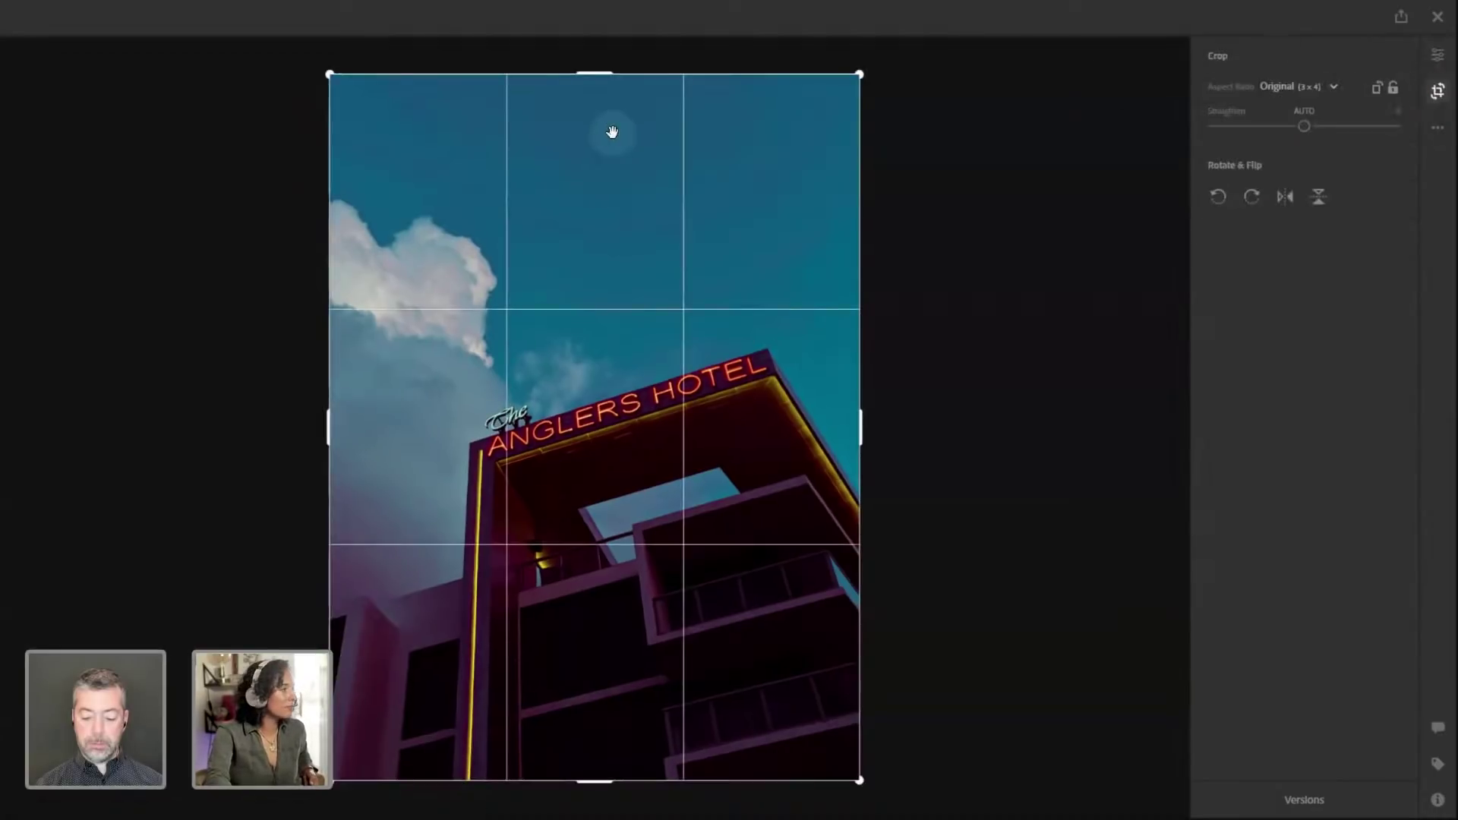
key(Escape)
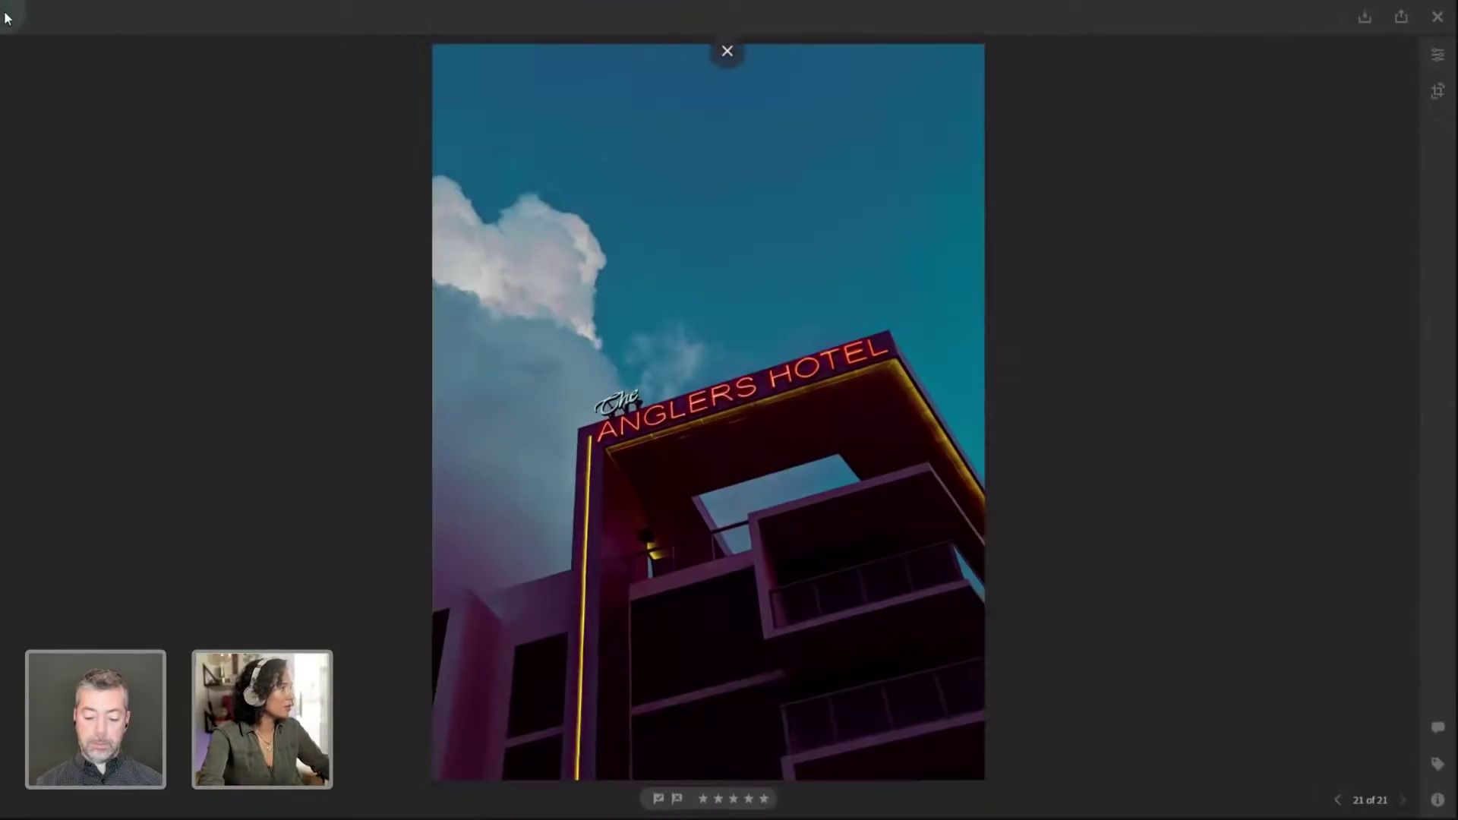
click(727, 51)
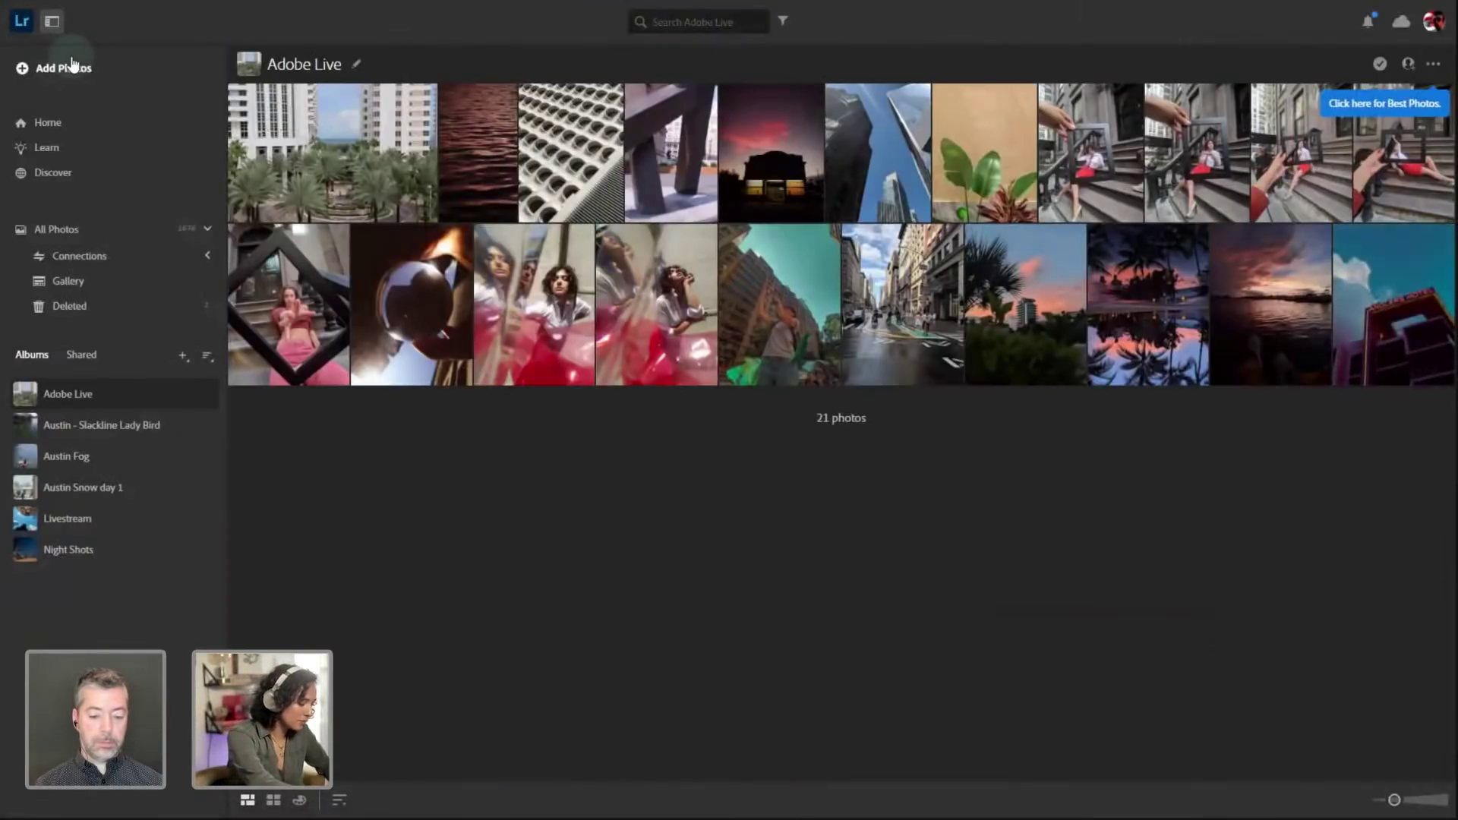
Leave full-screen view and open the edit settings of the harbor sunset photo with the sneakers
key(F11)
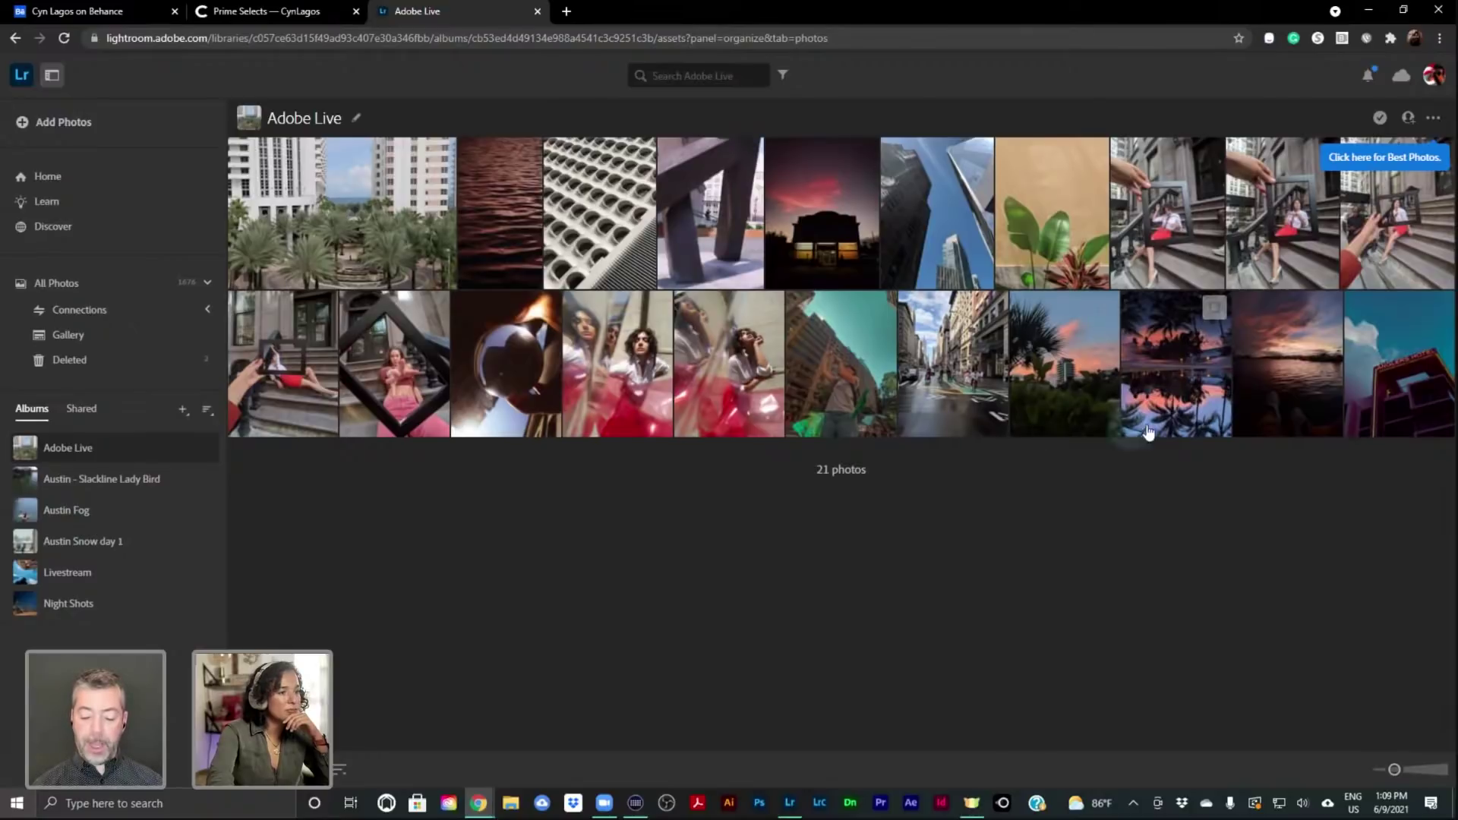
click(1296, 378)
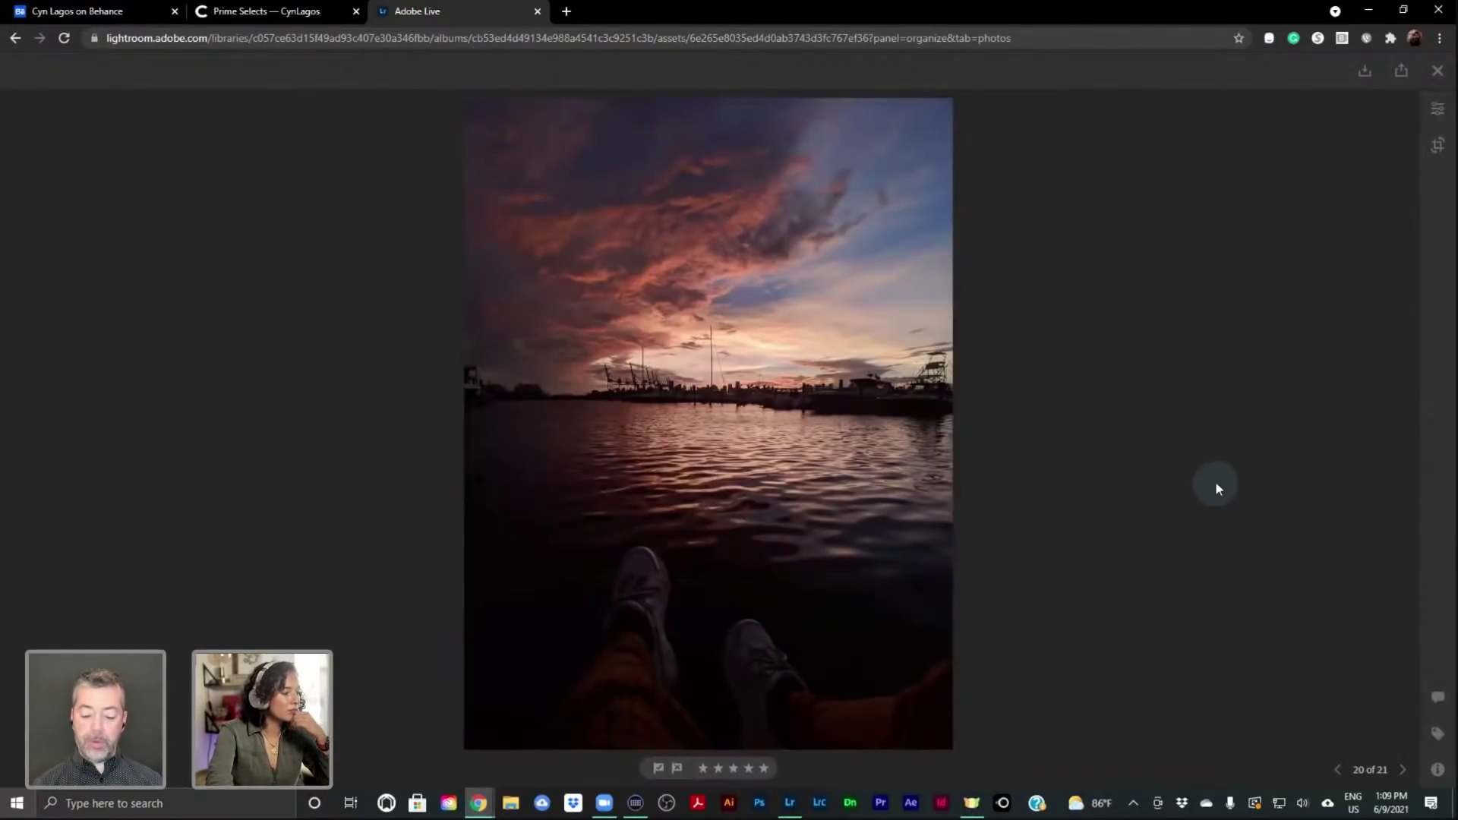
click(1439, 106)
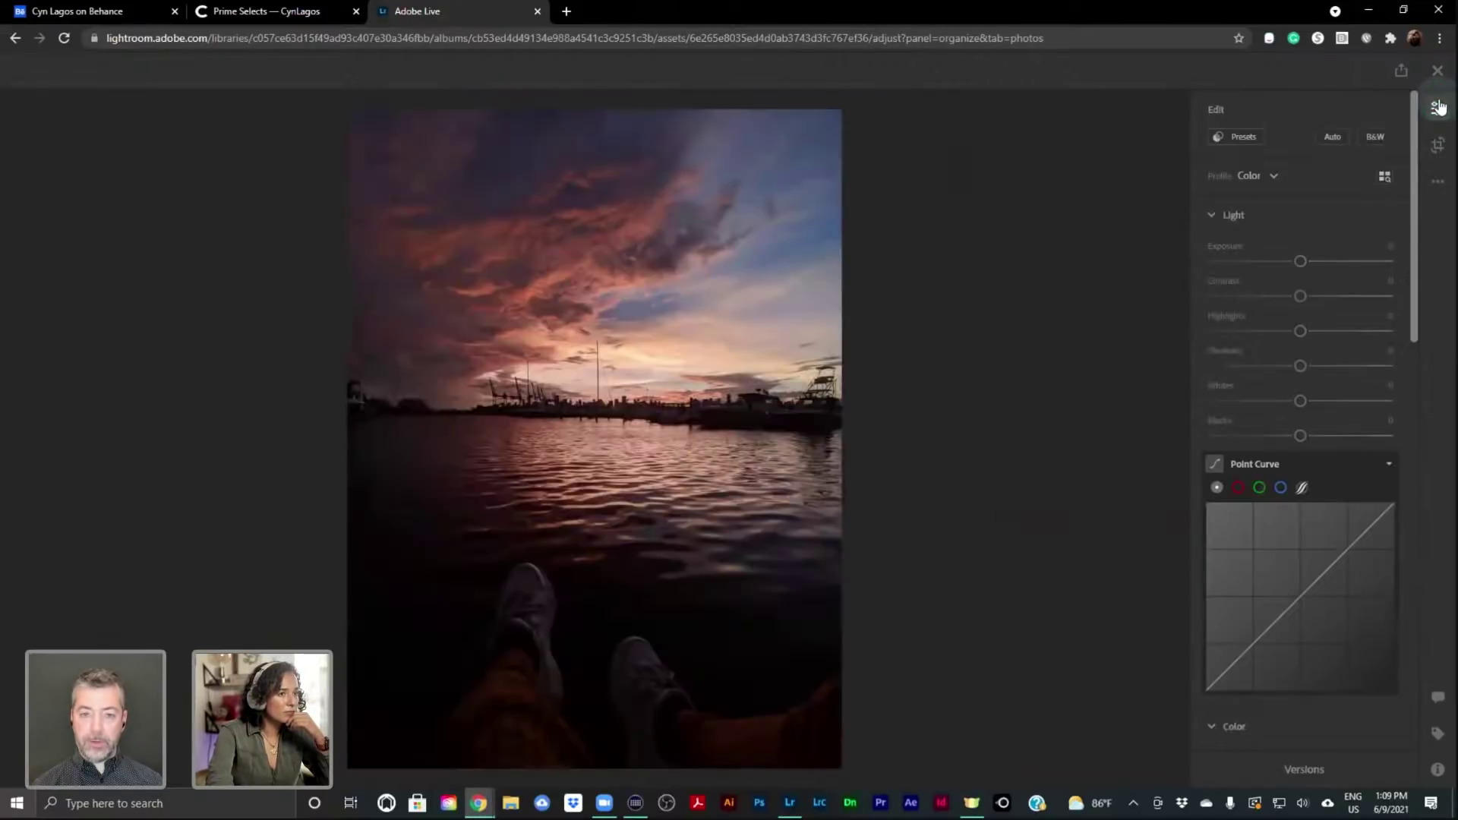
Collapse the Light, Color, Effects and Optics sections for the harbor sunset photo
click(1216, 216)
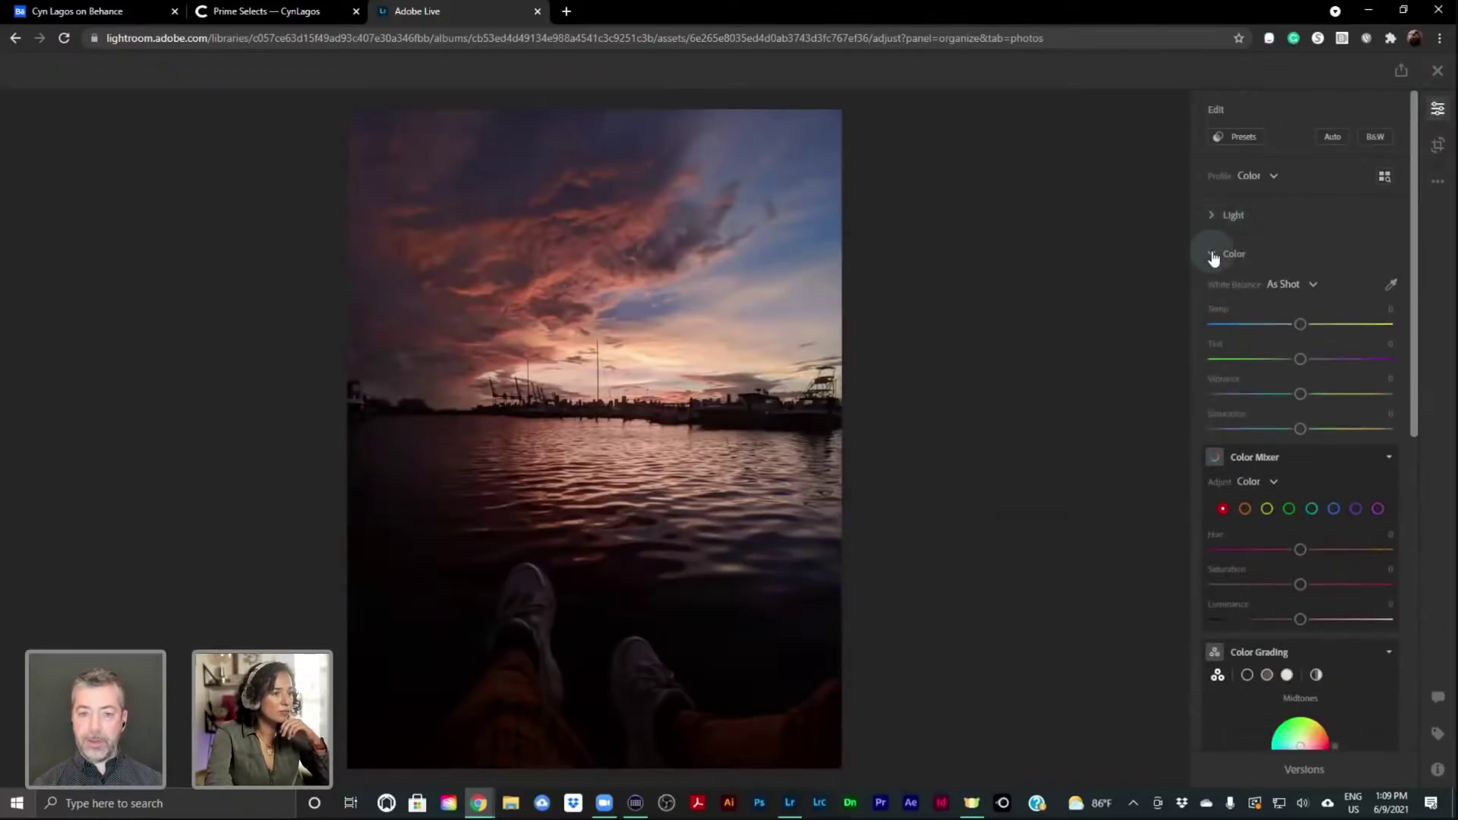
click(1213, 257)
click(1215, 293)
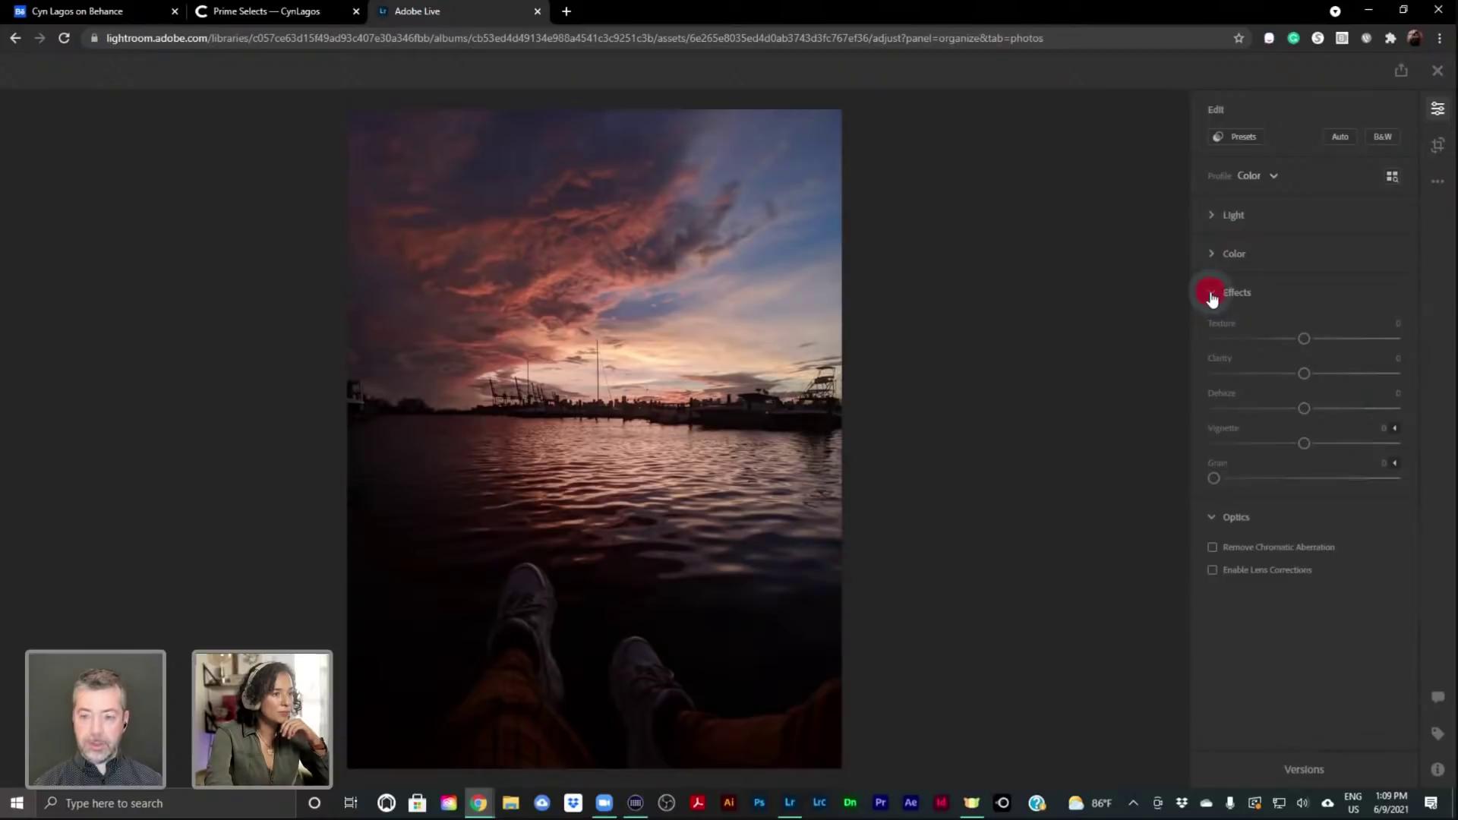
click(1213, 333)
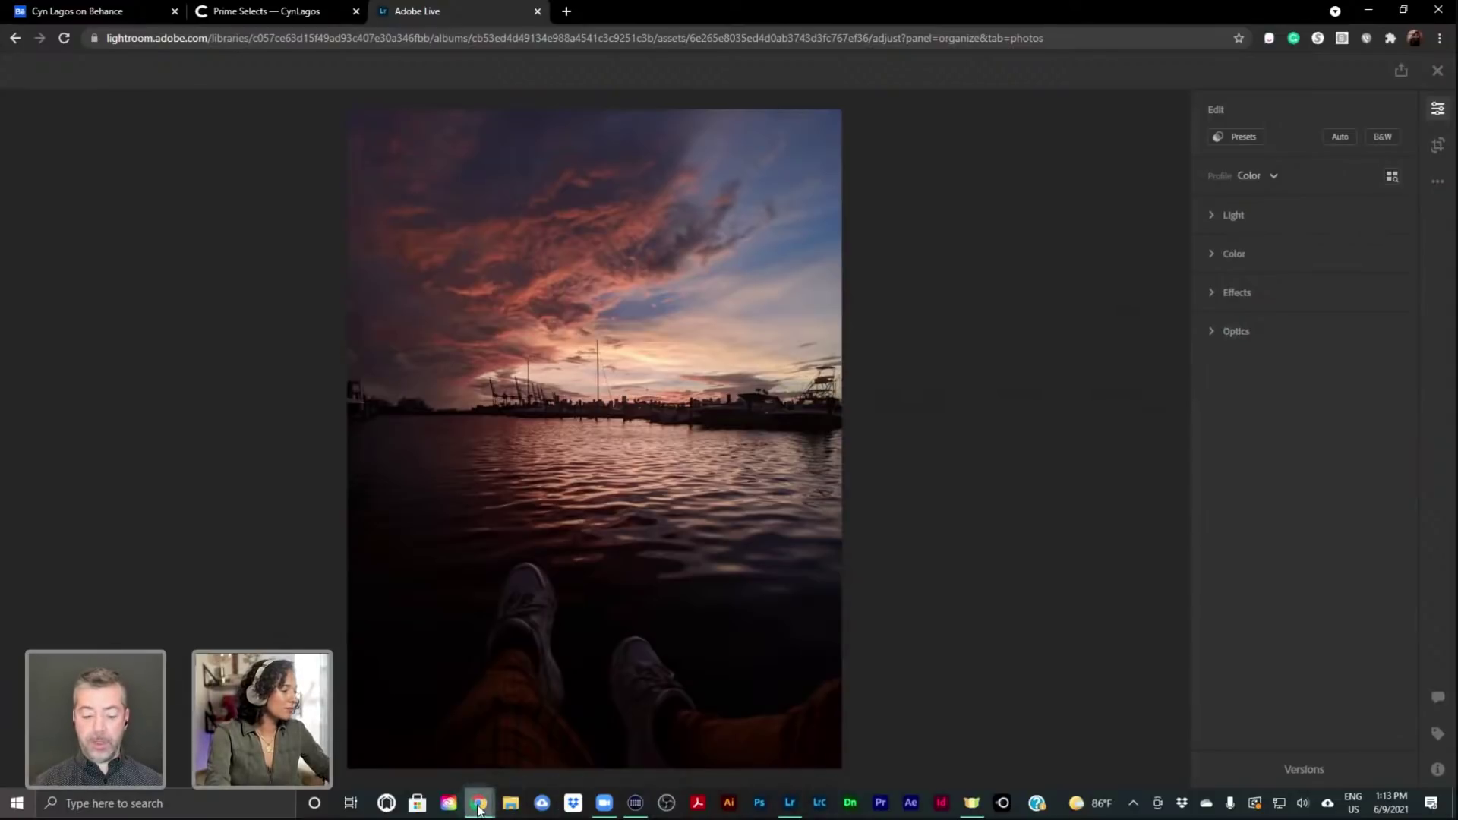
Switch to the browser window with the photographer's portfolio site and open the We The Peopls photography series
mouse_move(479, 810)
click(495, 769)
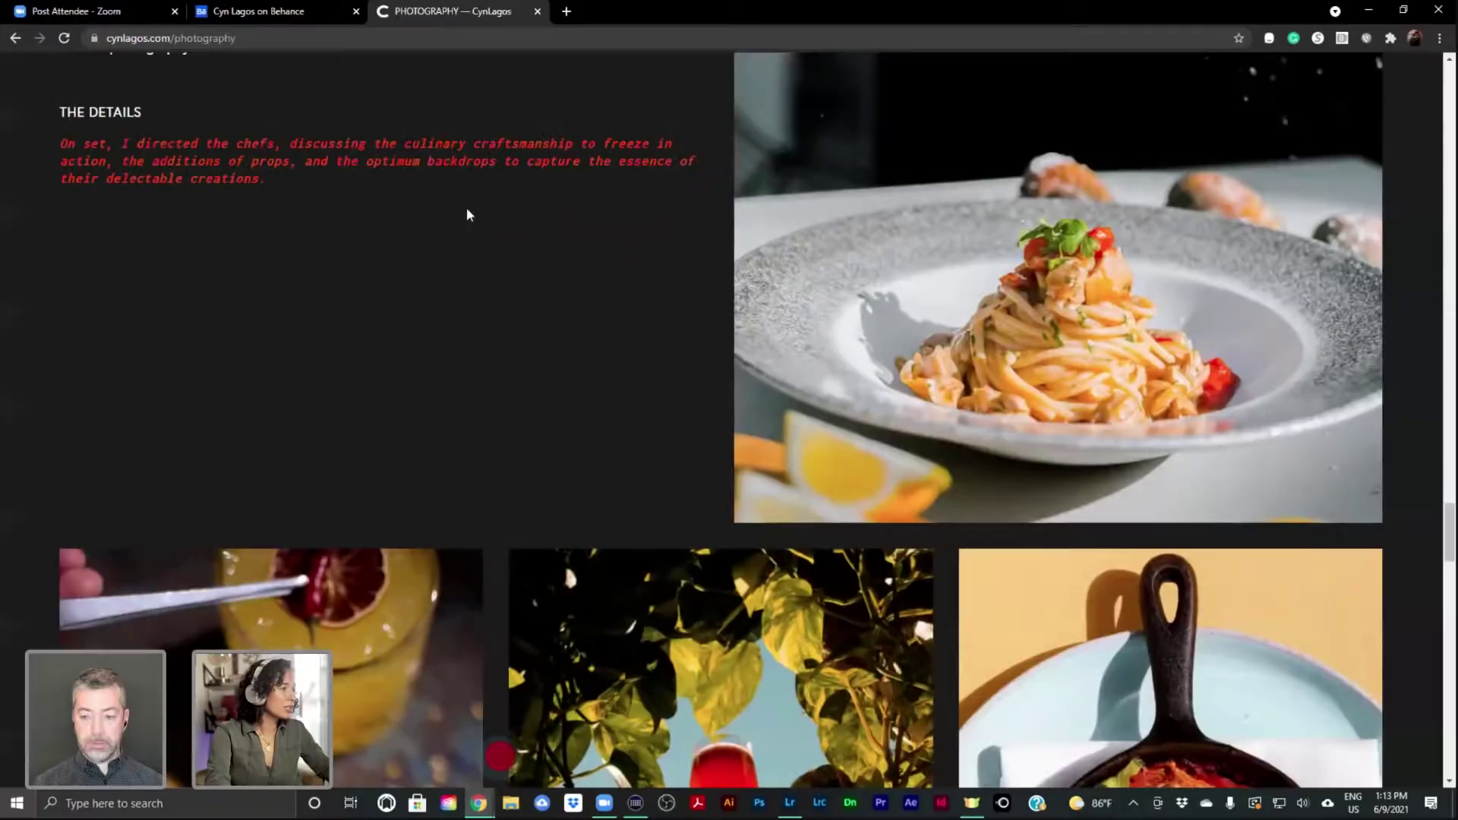
scroll(574, 182, up, 20)
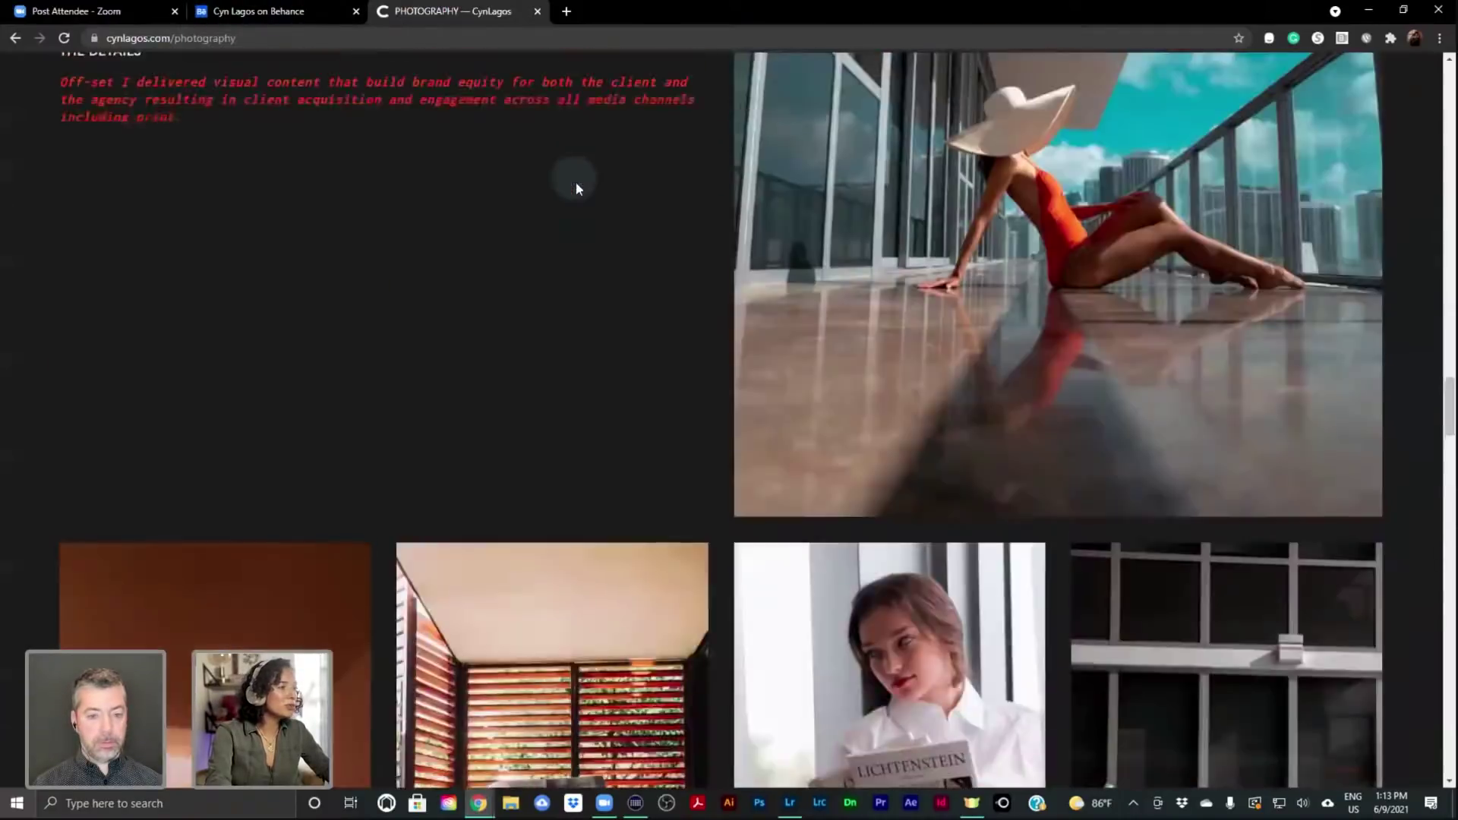
scroll(576, 194, up, 15)
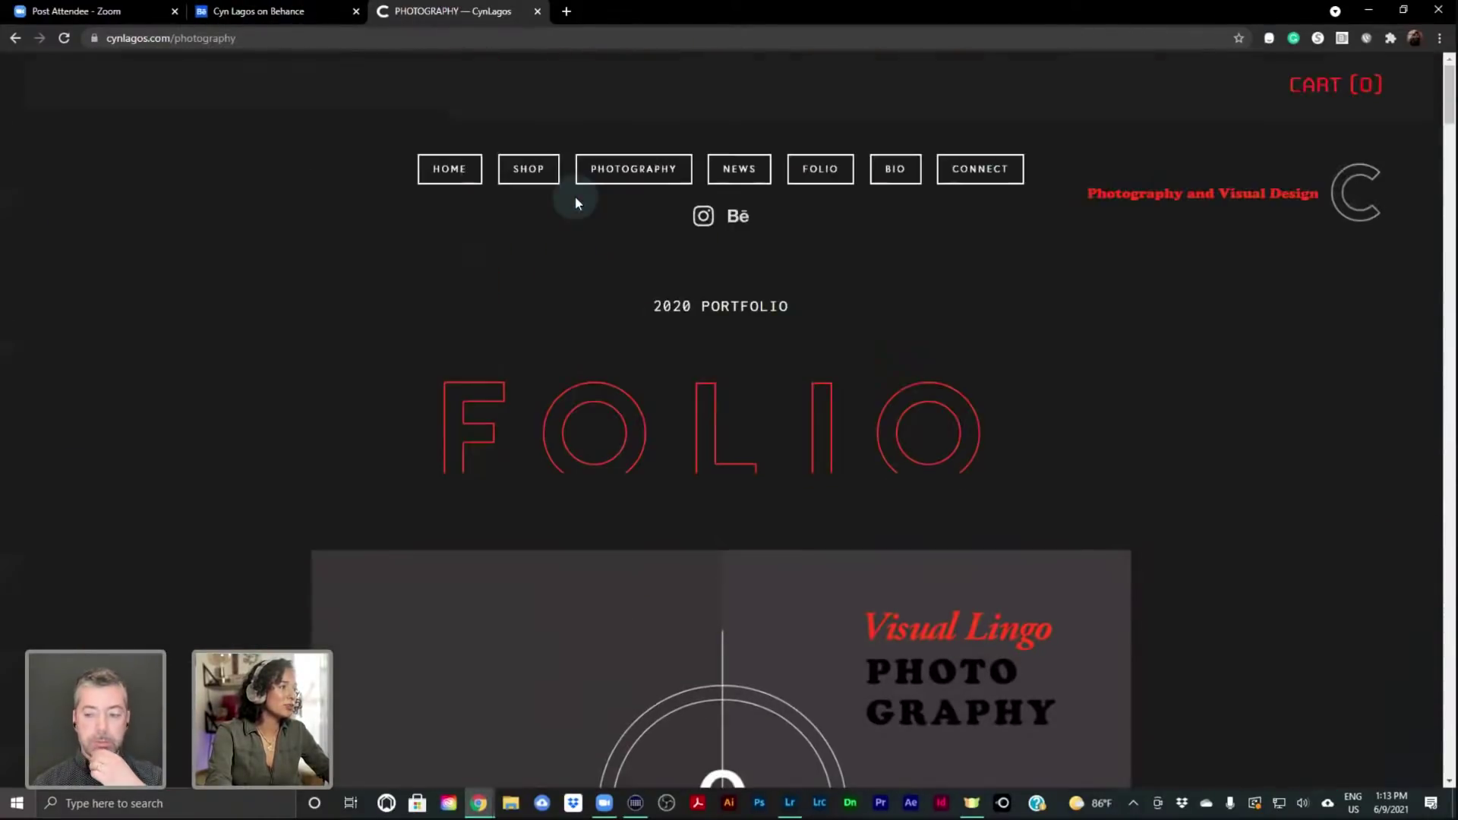
mouse_move(657, 180)
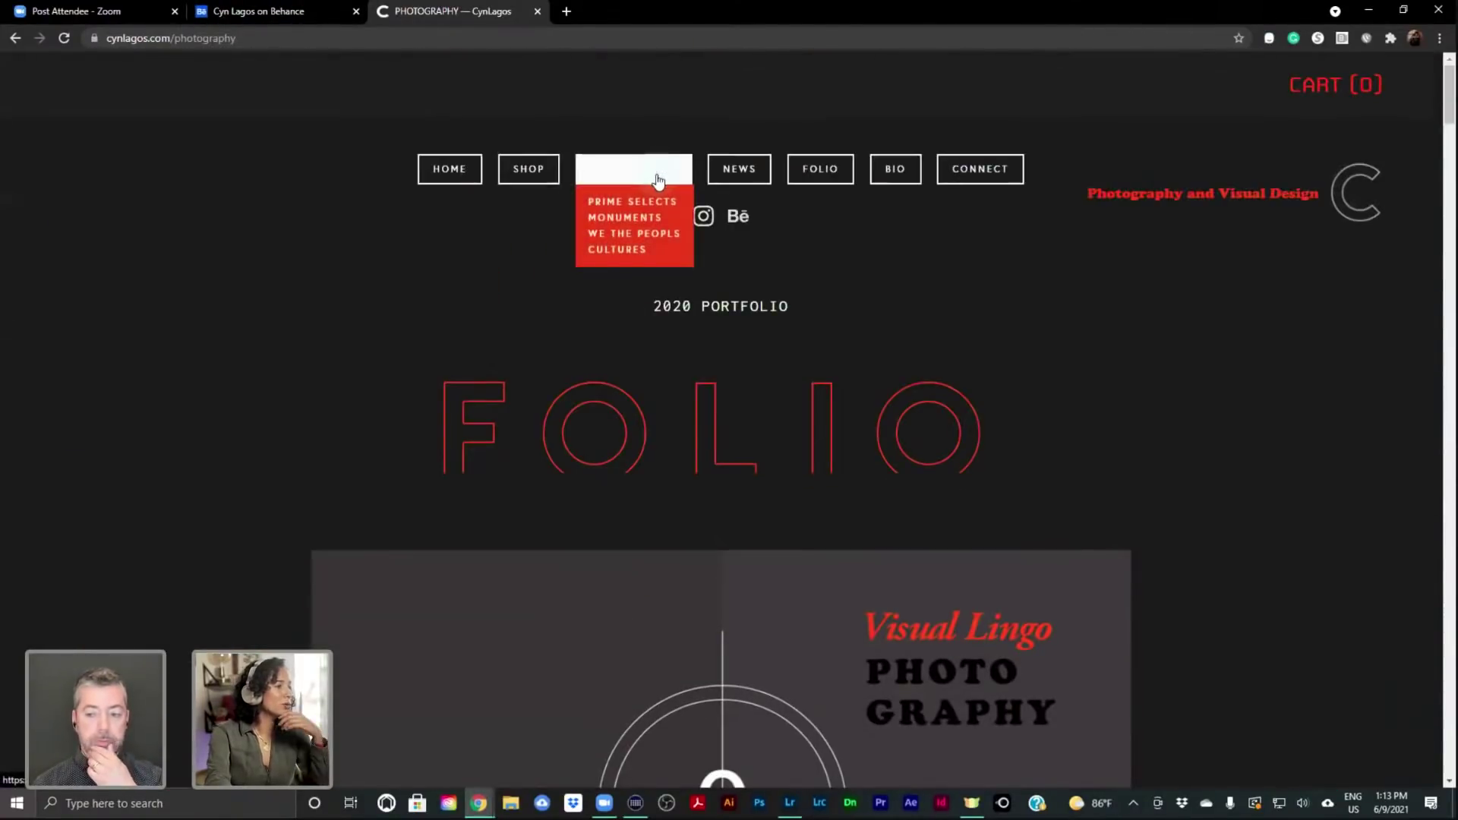
click(647, 235)
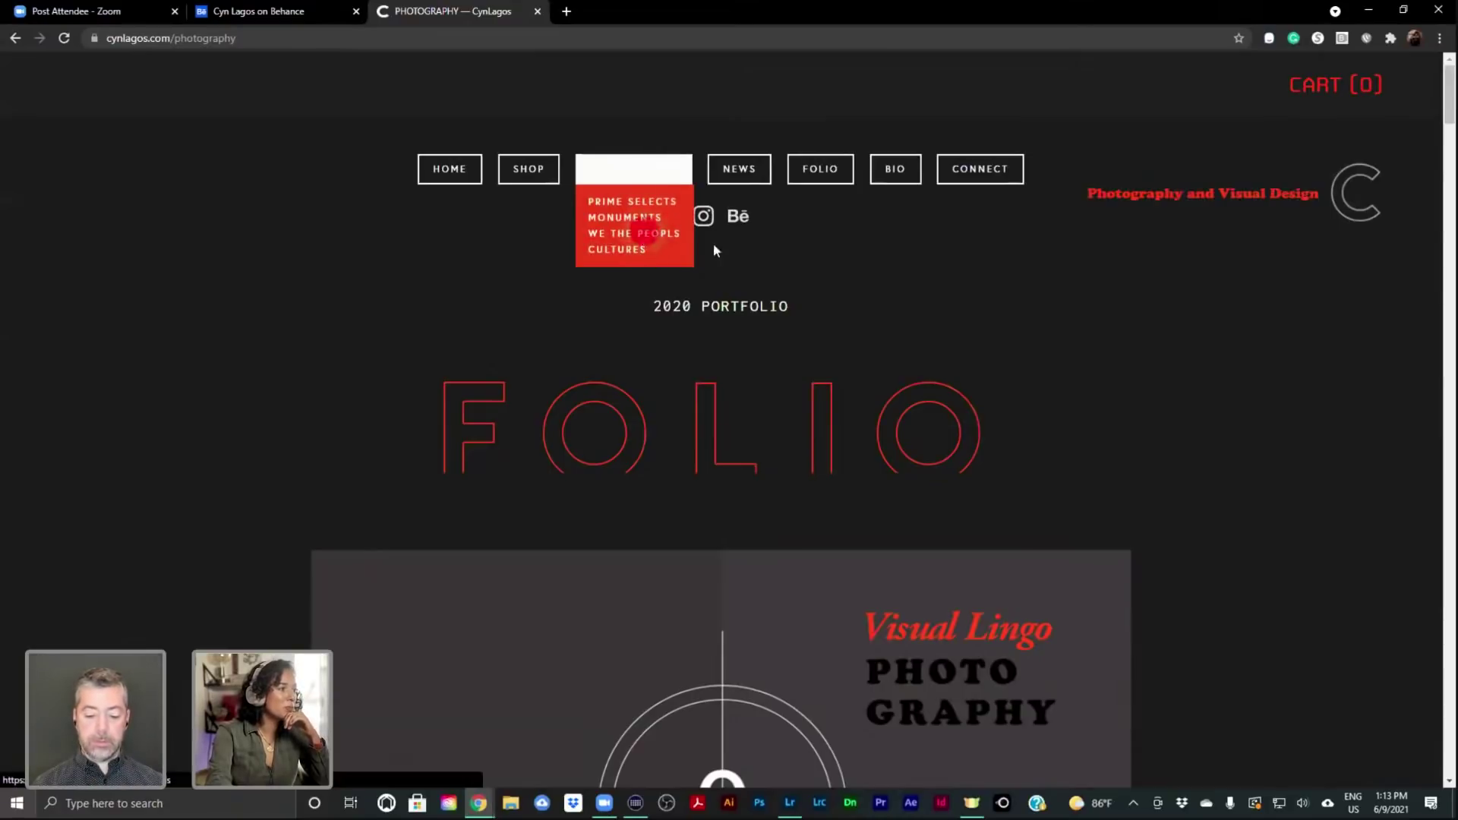
Examine the We The Peopls introduction, the candlelit Strangers portraits and the paired street and SX-70 shots of the man in the hat
scroll(957, 285, down, 12)
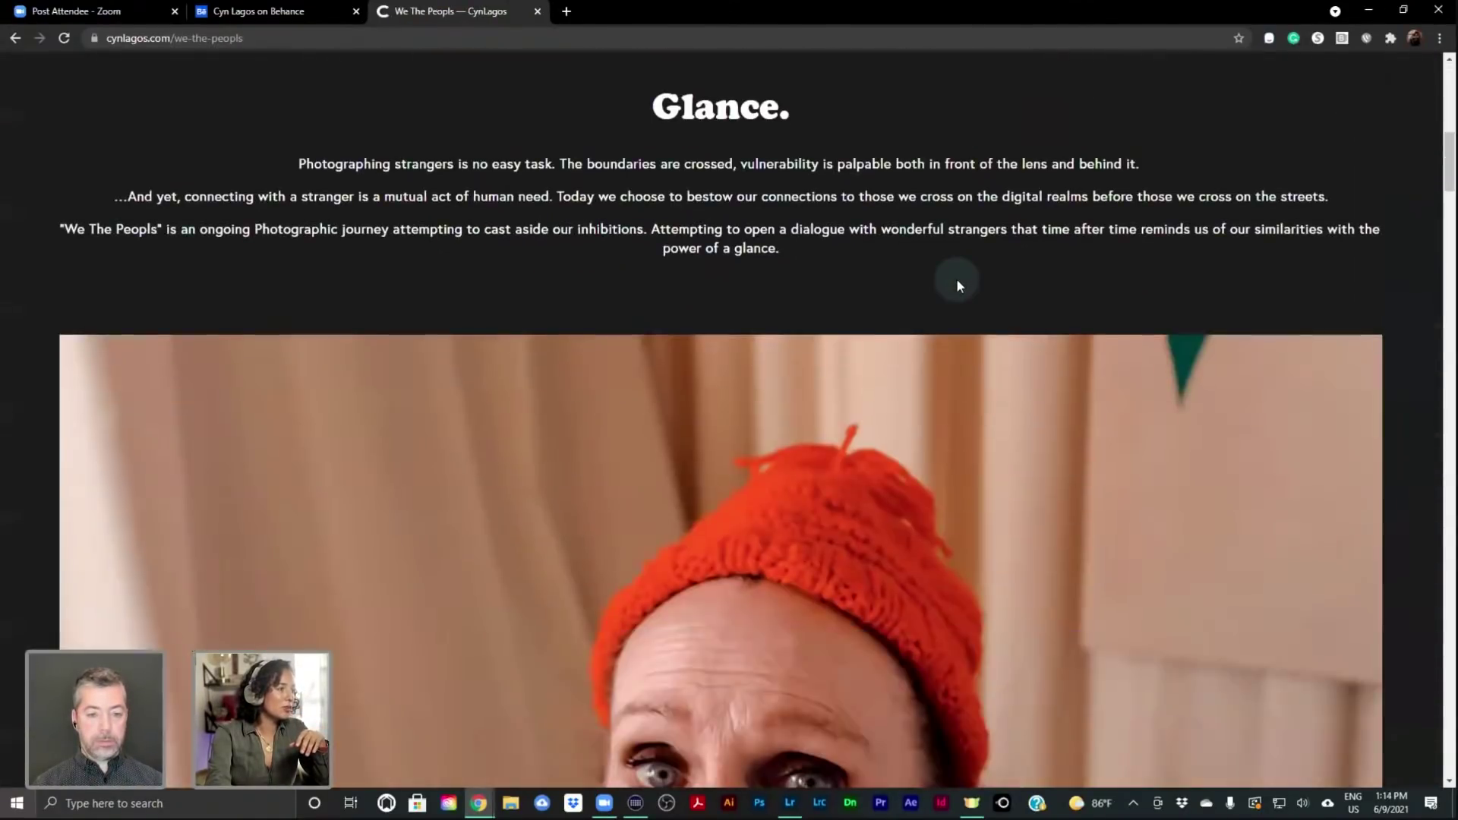
scroll(957, 285, down, 10)
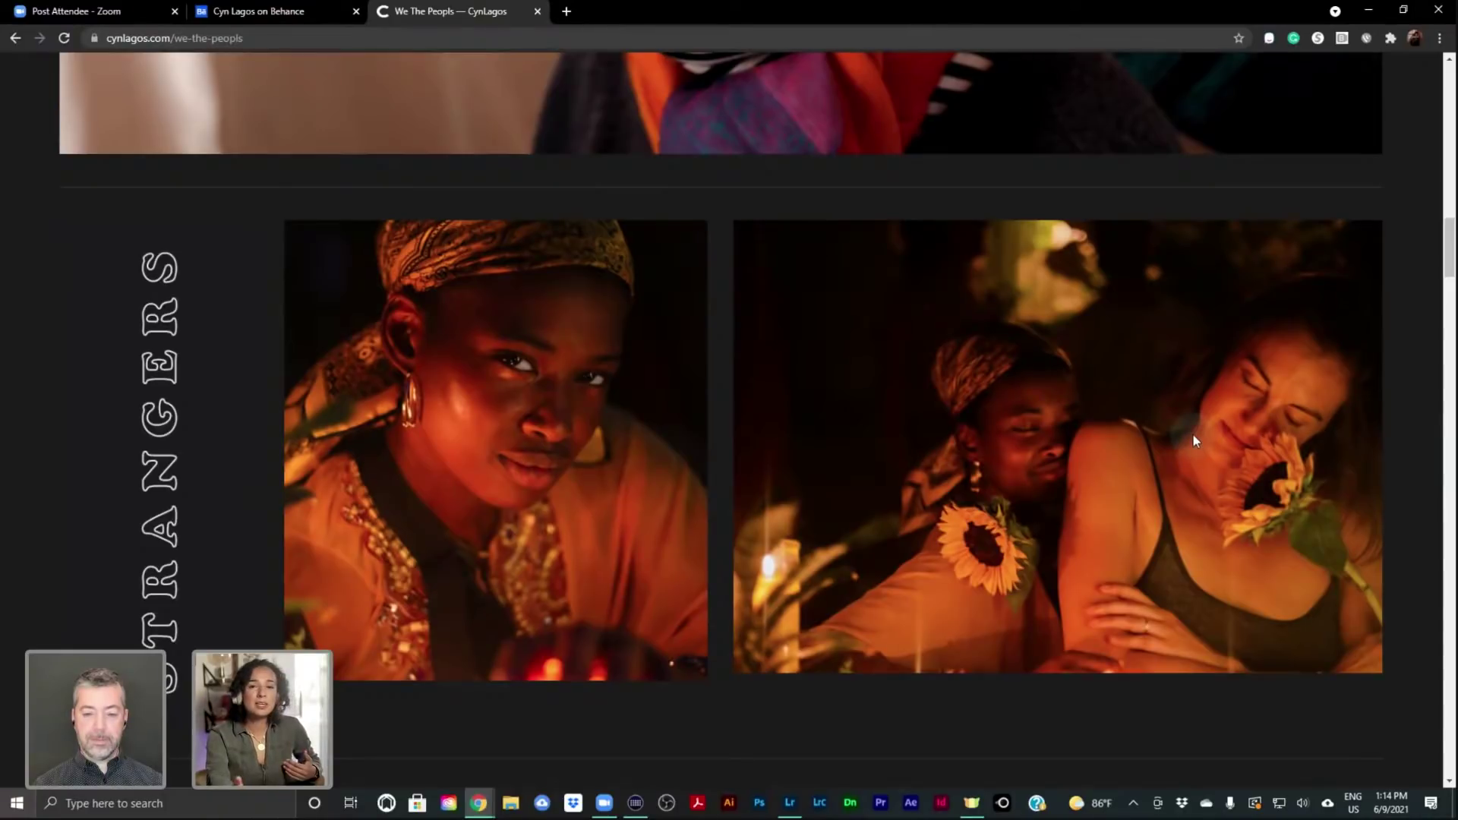
scroll(1194, 441, down, 1)
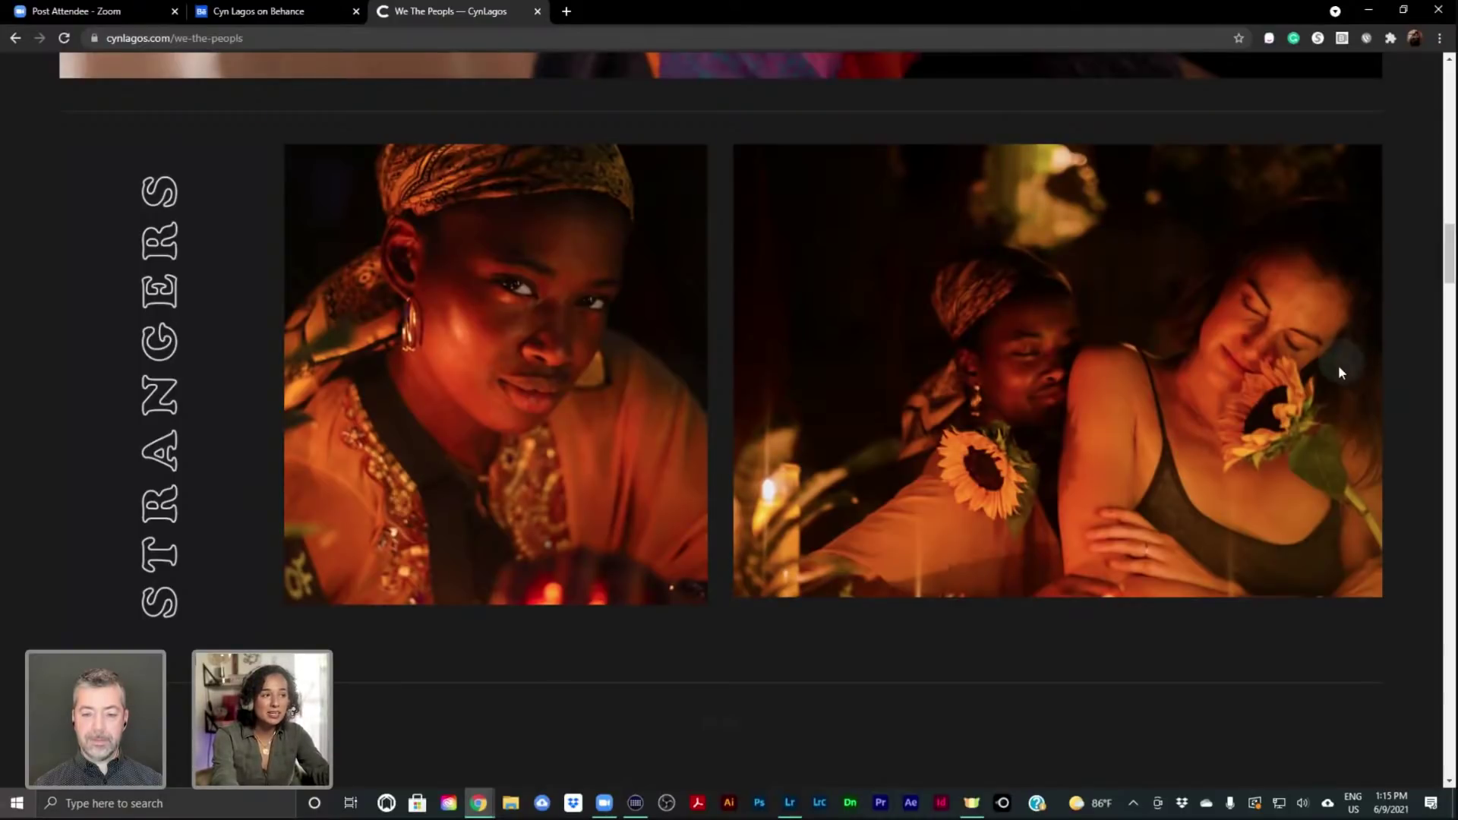
scroll(922, 474, down, 1)
scroll(922, 472, down, 5)
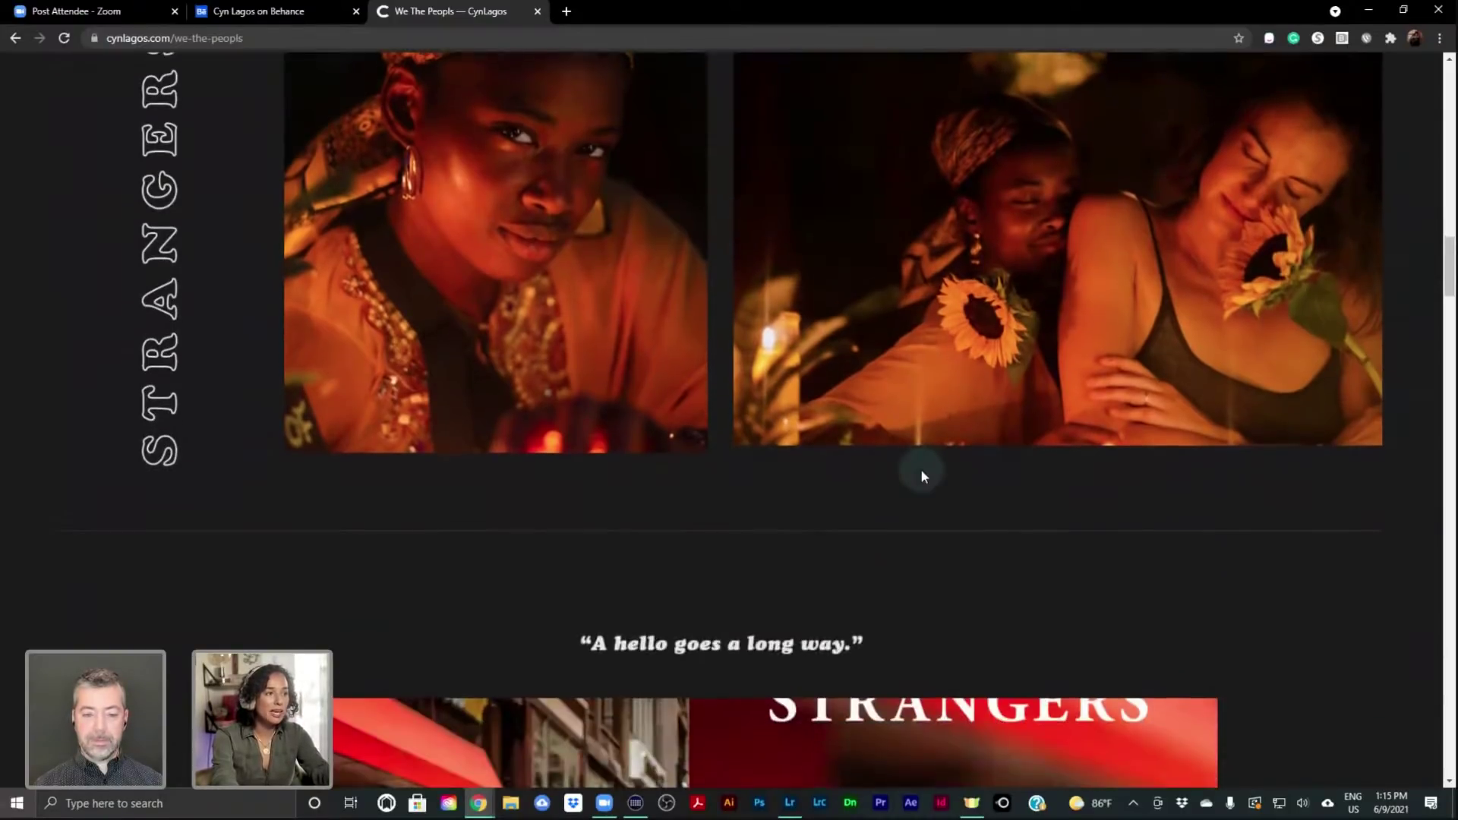
scroll(922, 472, up, 6)
scroll(922, 476, down, 4)
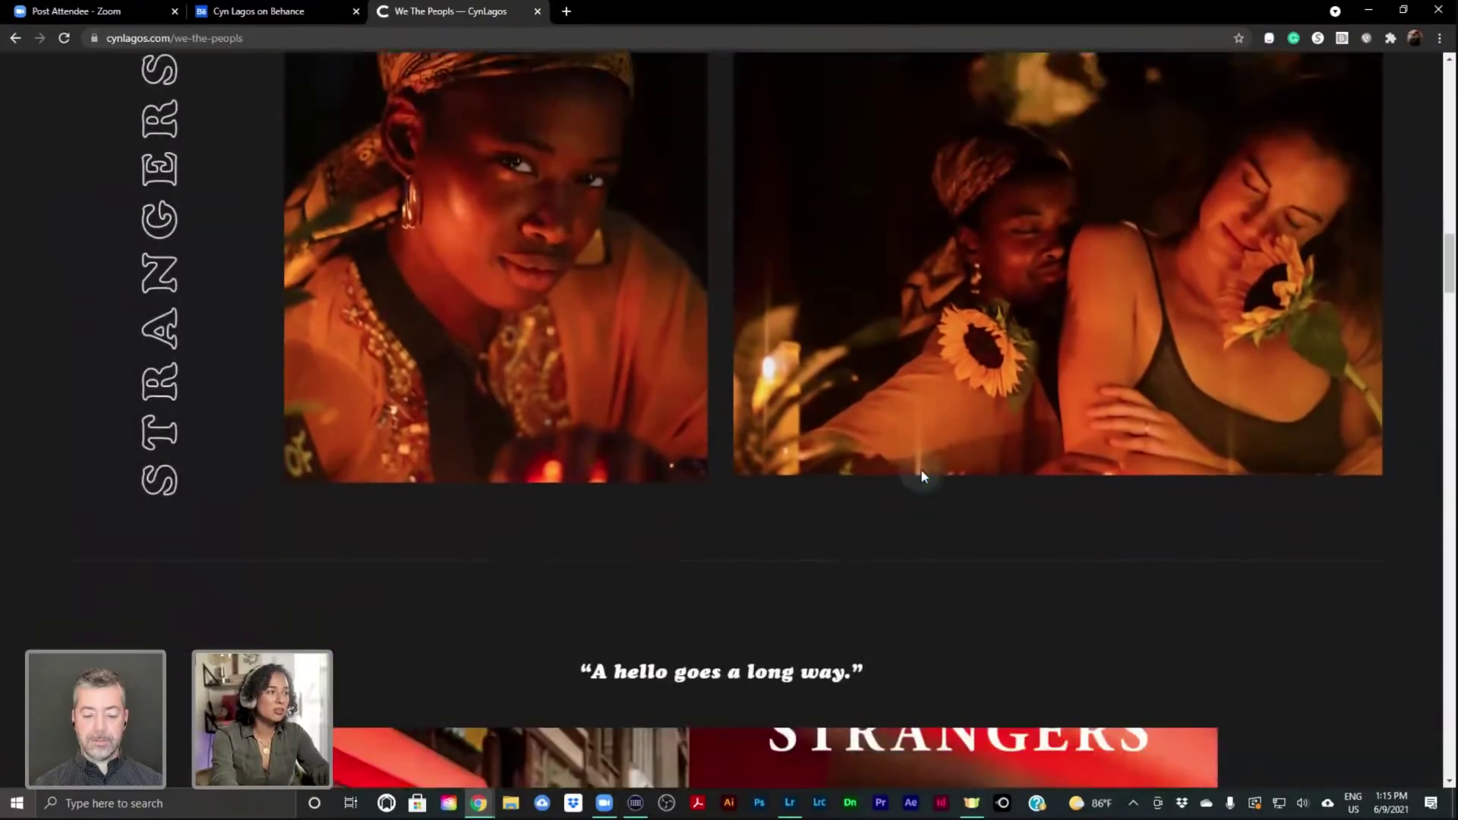
scroll(922, 476, down, 5)
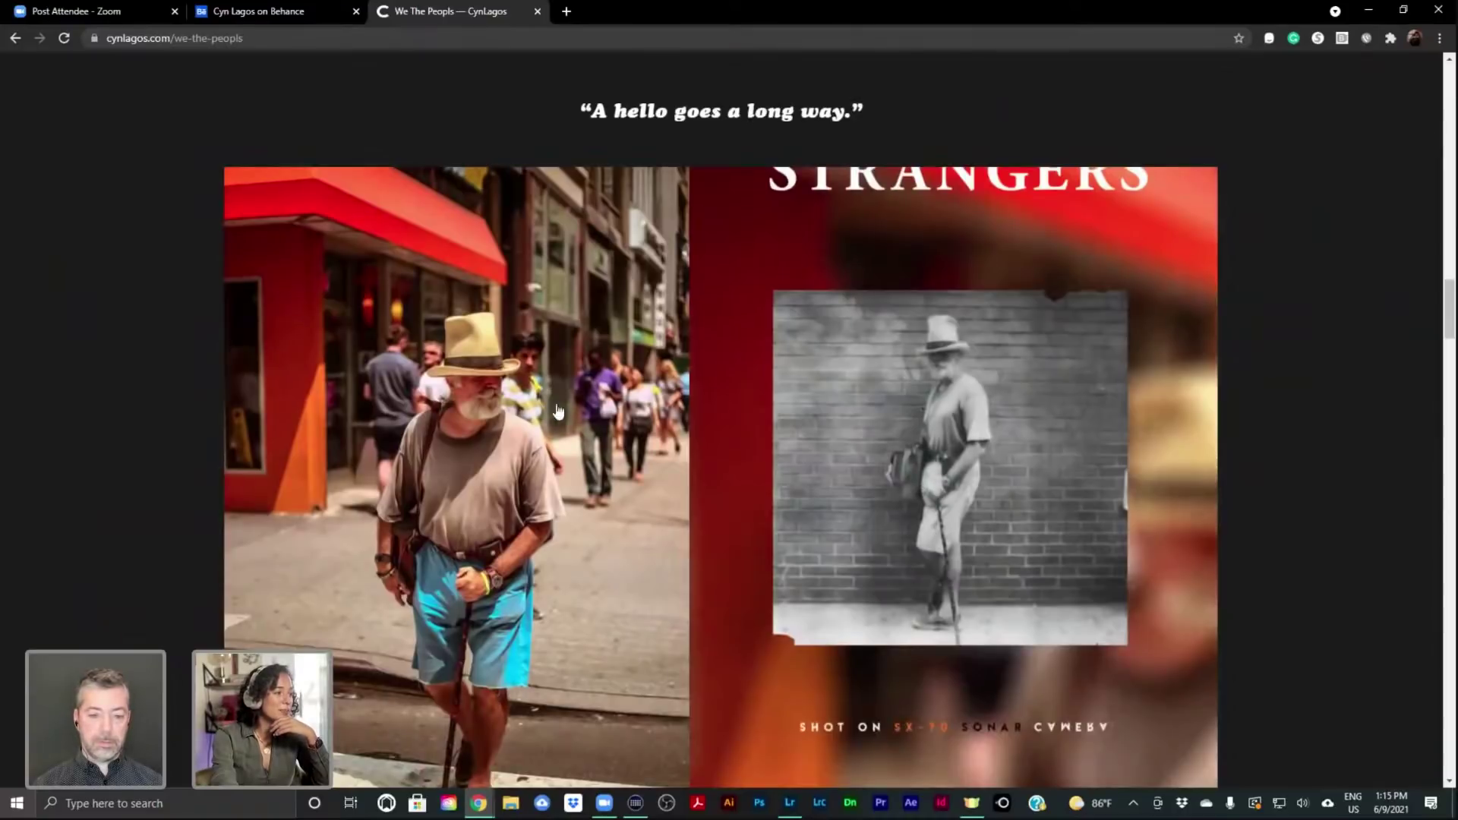
scroll(571, 422, down, 1)
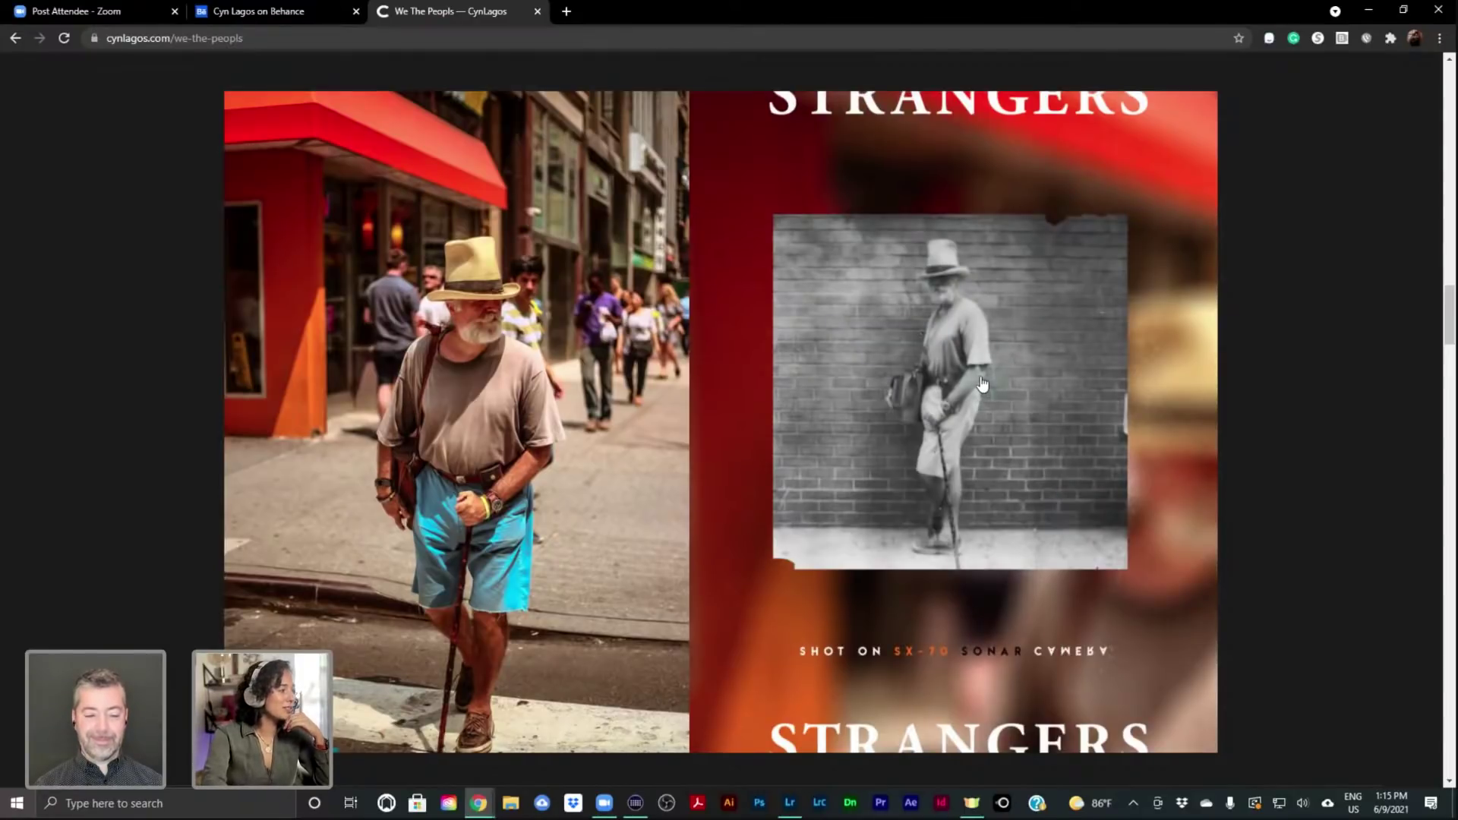
Examine the portrait of the woman behind reflections, the series statement and the portrait of the person with joined hands on a bench
scroll(982, 385, down, 10)
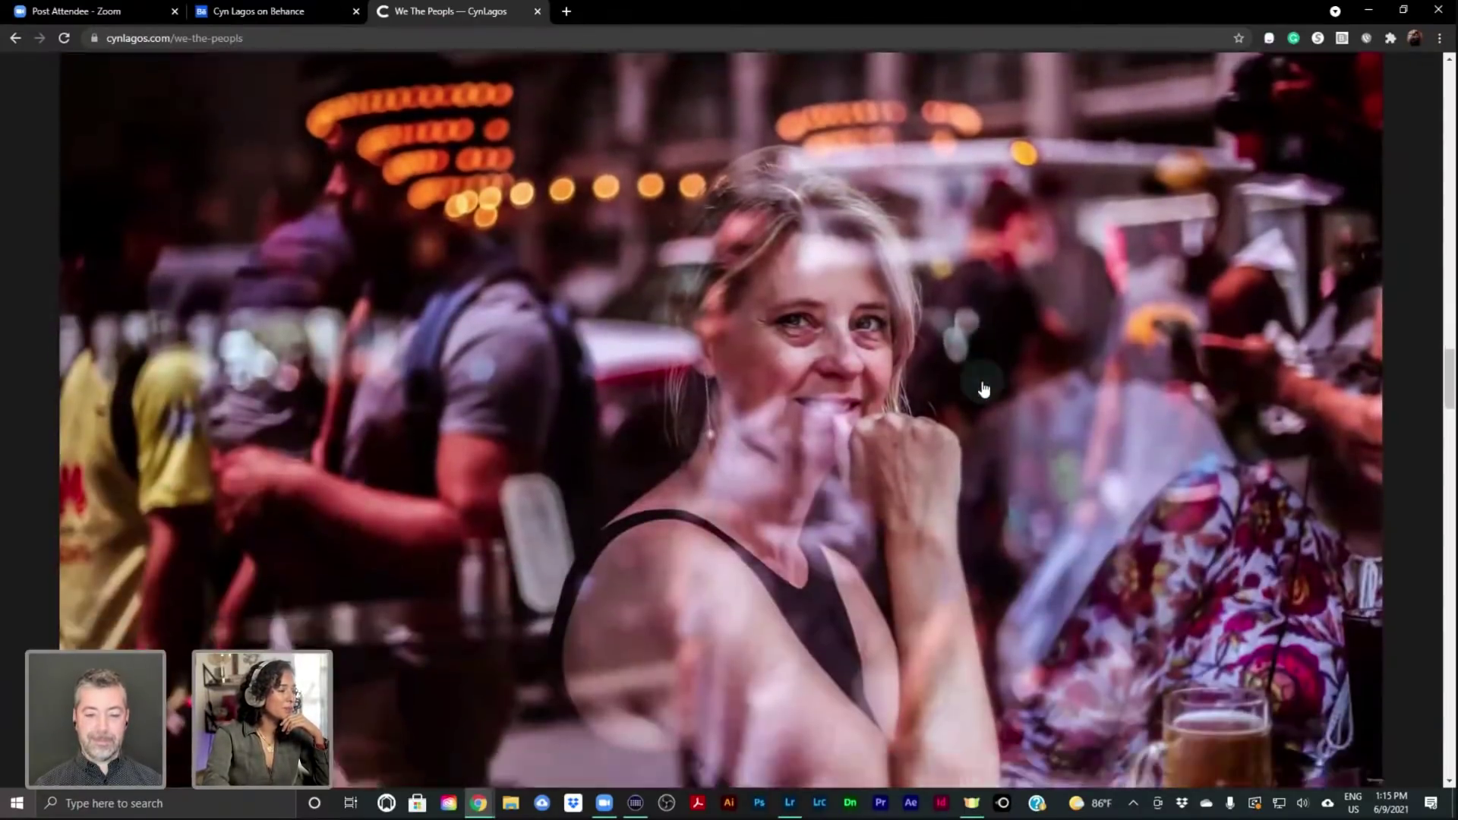
scroll(984, 389, down, 1)
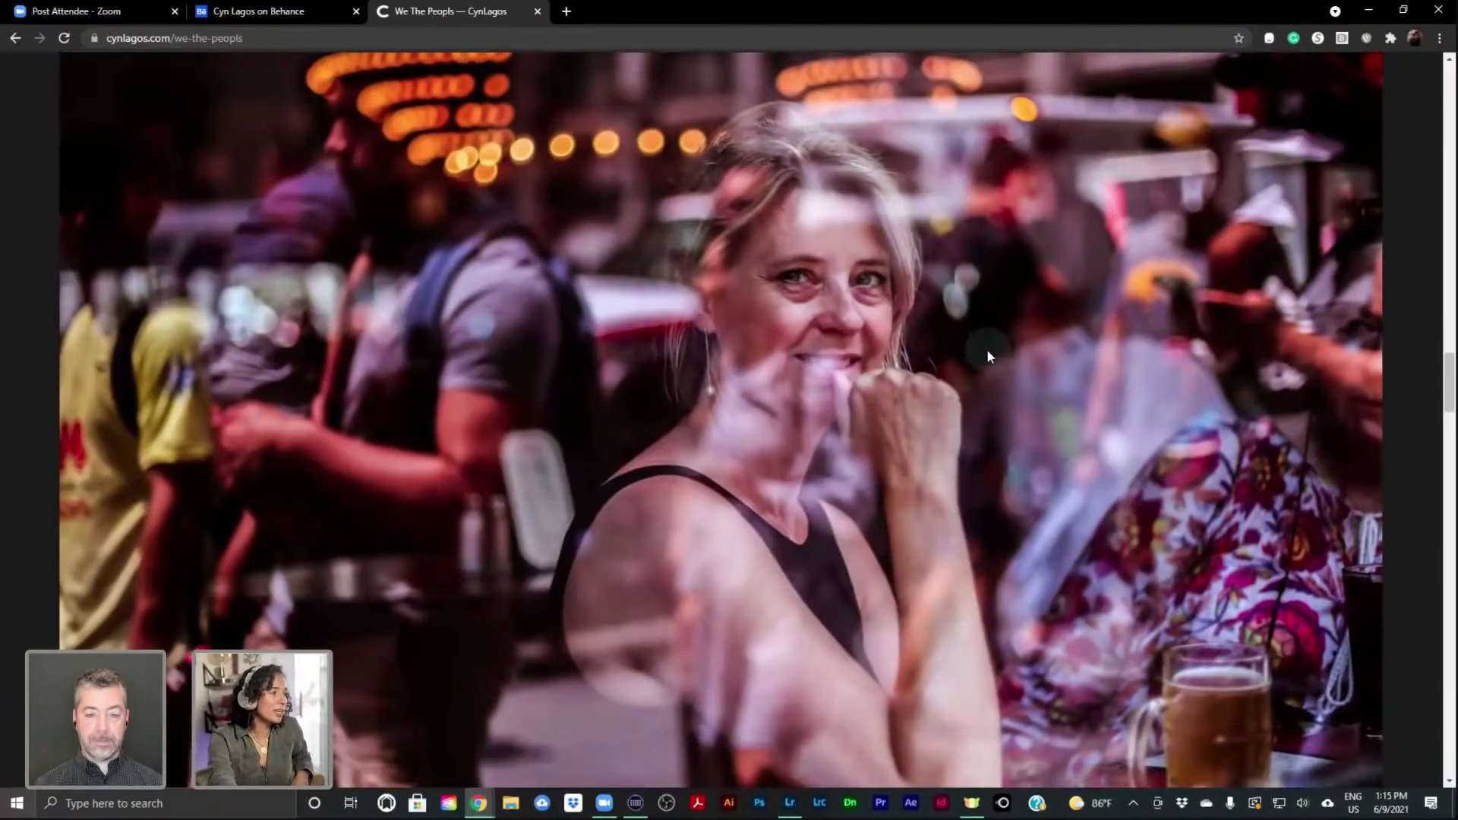
scroll(988, 355, down, 2)
scroll(988, 355, down, 9)
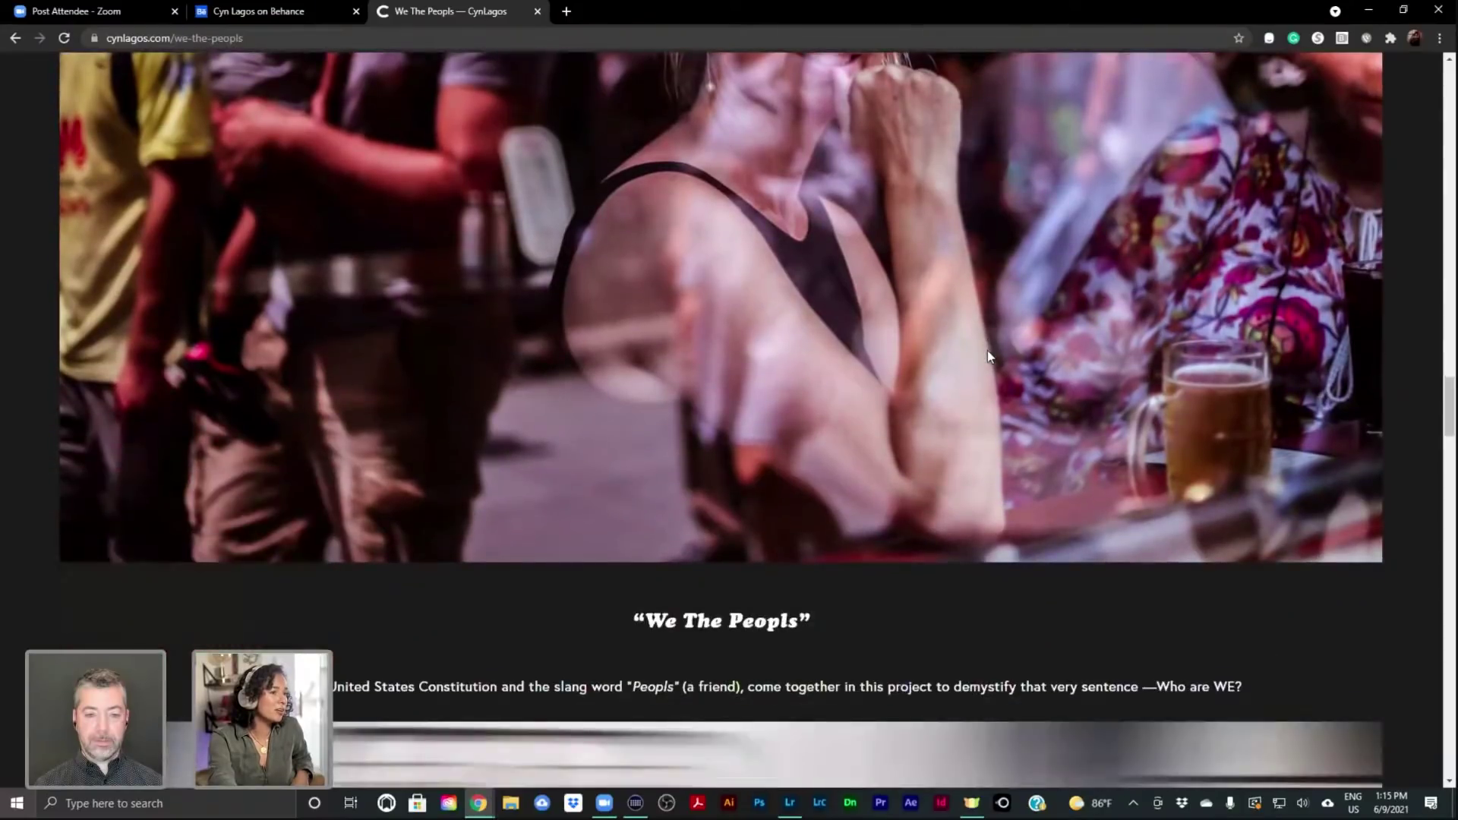
scroll(988, 355, down, 2)
scroll(988, 354, down, 2)
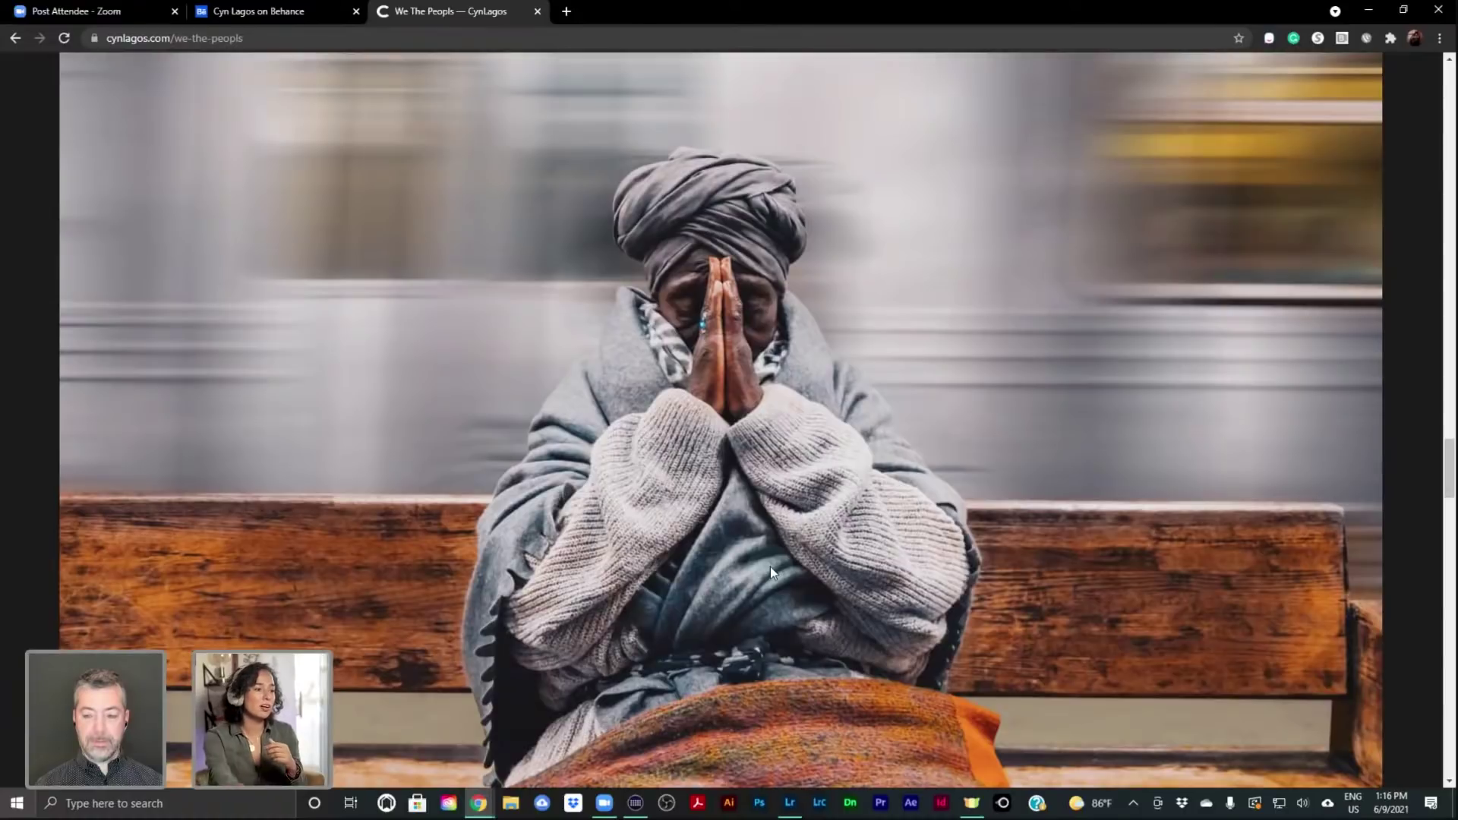
scroll(805, 586, down, 1)
Examine the row of four portraits and the two large street portraits below the "center stage" quote
scroll(806, 586, down, 9)
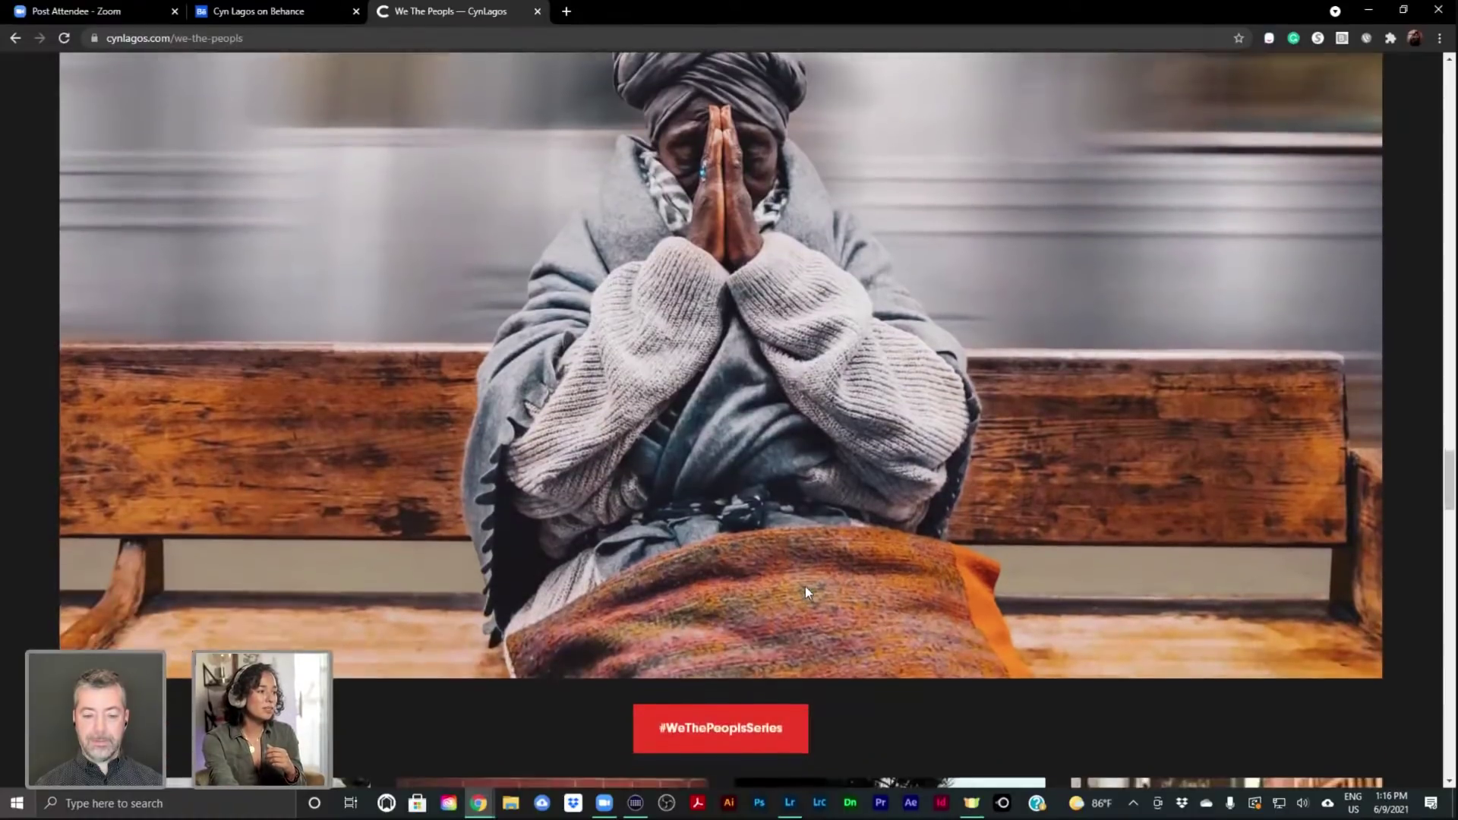
scroll(806, 587, down, 2)
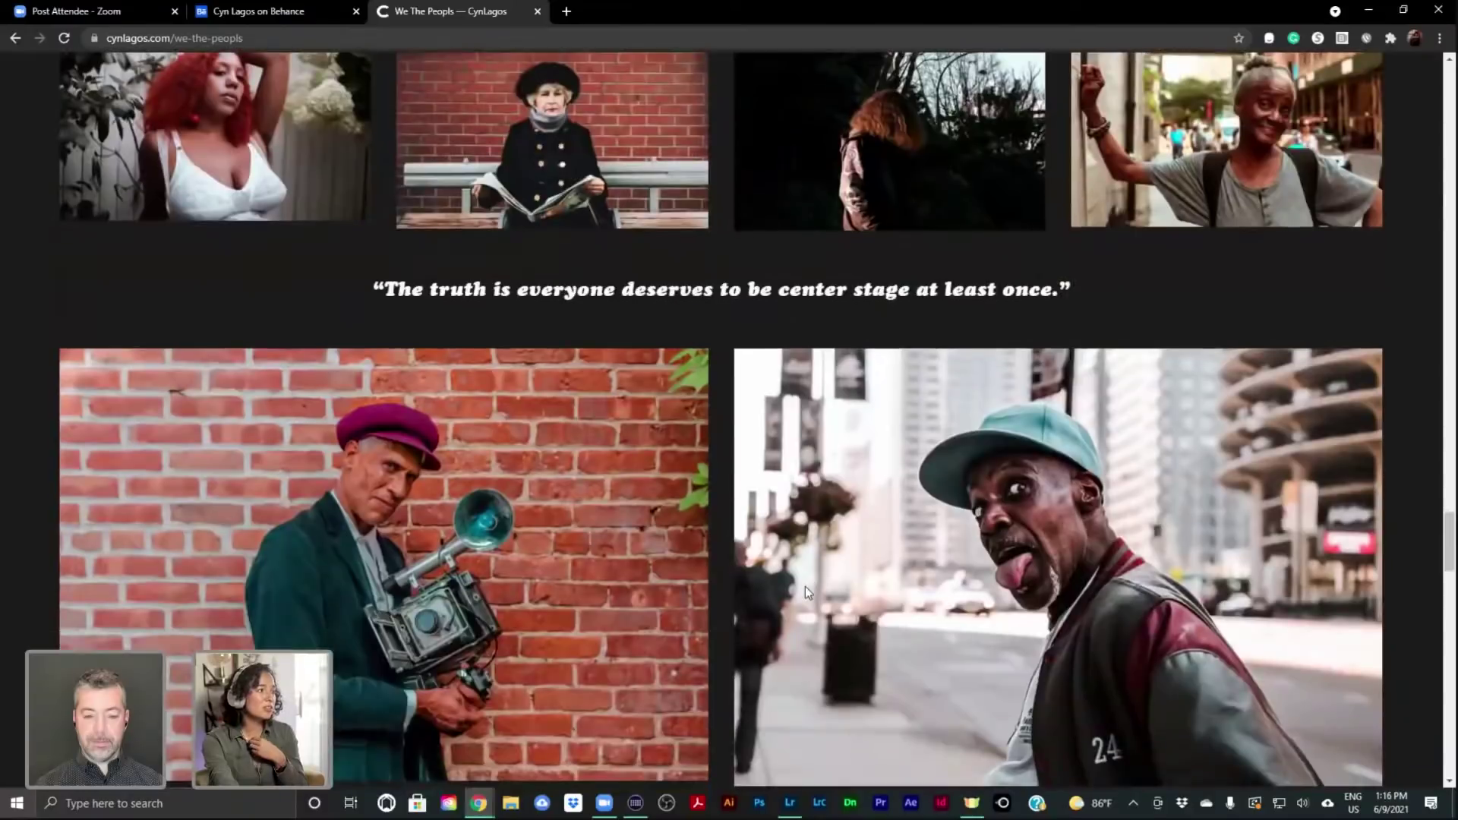
scroll(806, 587, up, 1)
scroll(806, 588, down, 1)
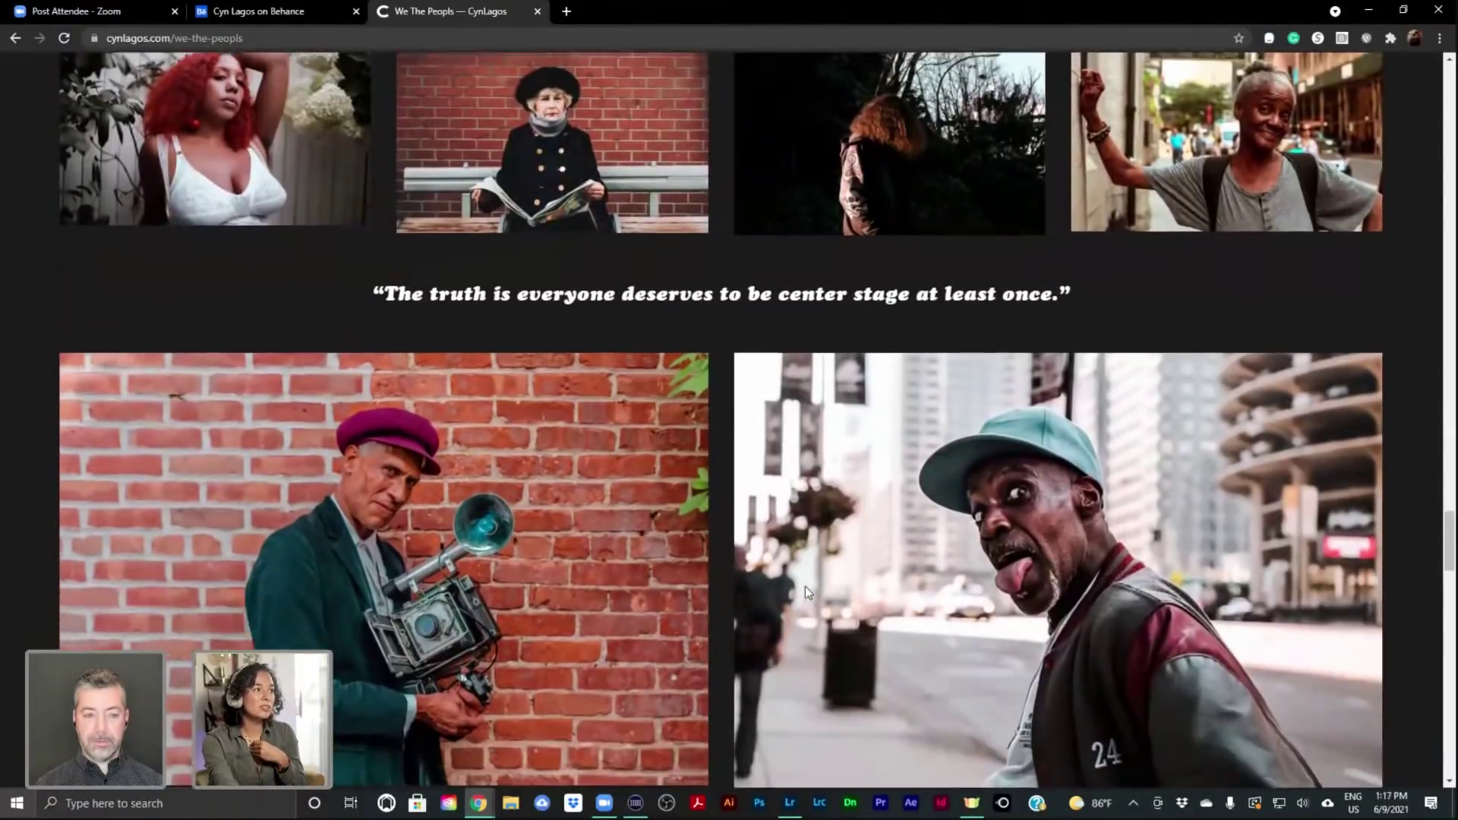
scroll(806, 588, up, 1)
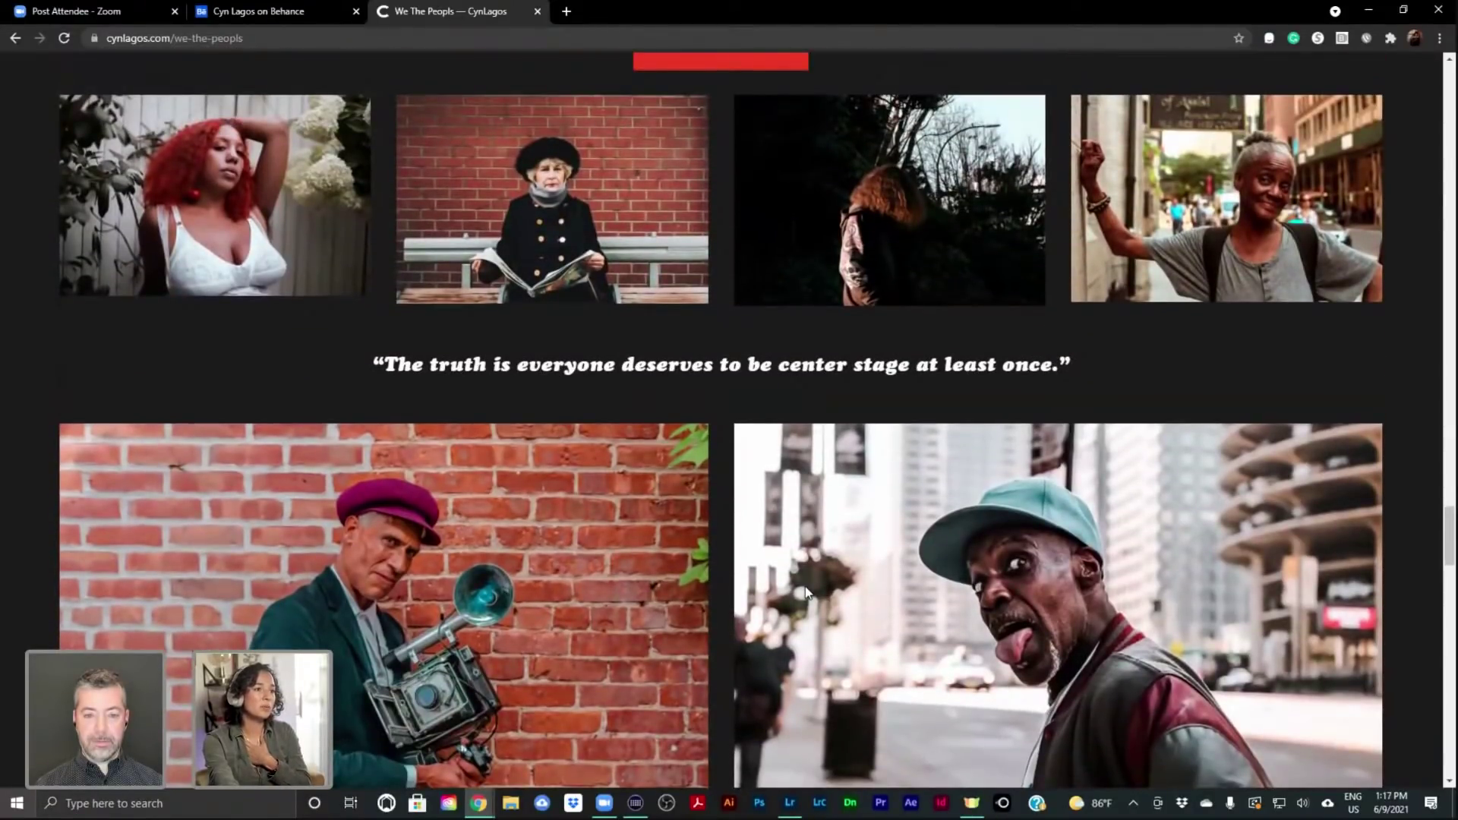
scroll(805, 593, down, 3)
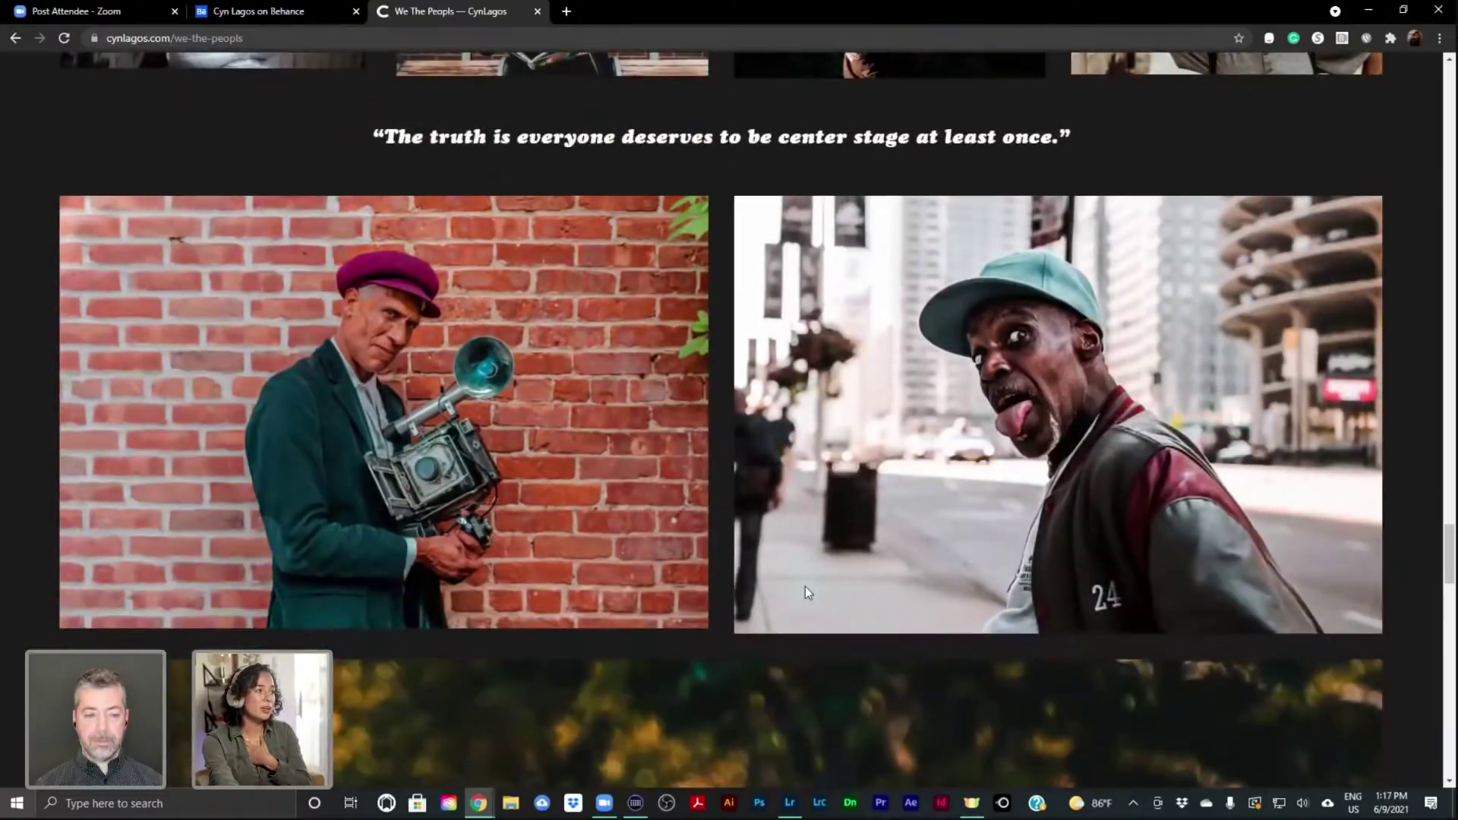
scroll(805, 593, down, 1)
scroll(805, 588, down, 1)
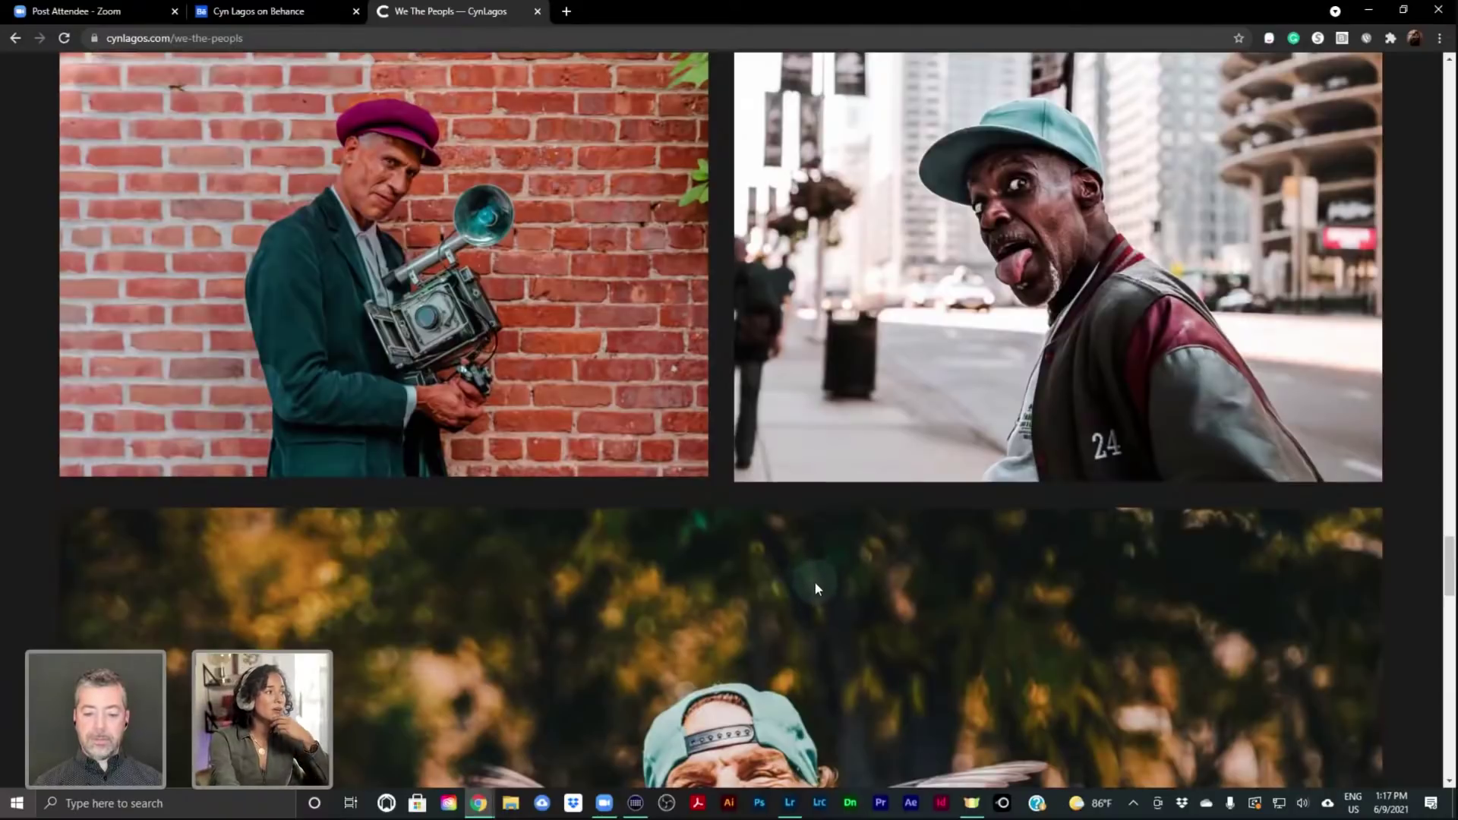
Examine the portrait of the man with pigeons and the remaining portraits down to the end of the series
scroll(815, 589, down, 6)
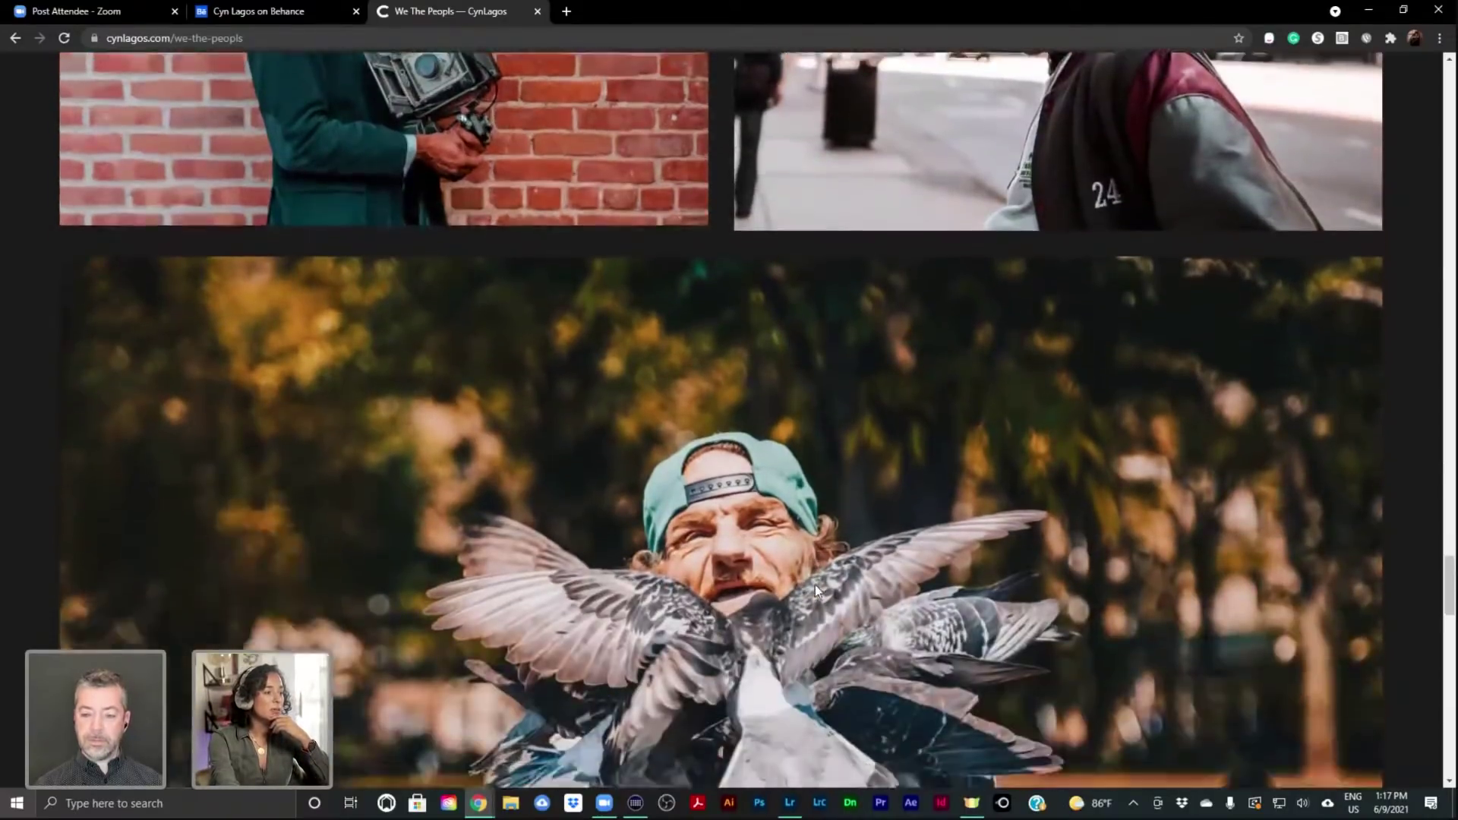
scroll(814, 585, down, 1)
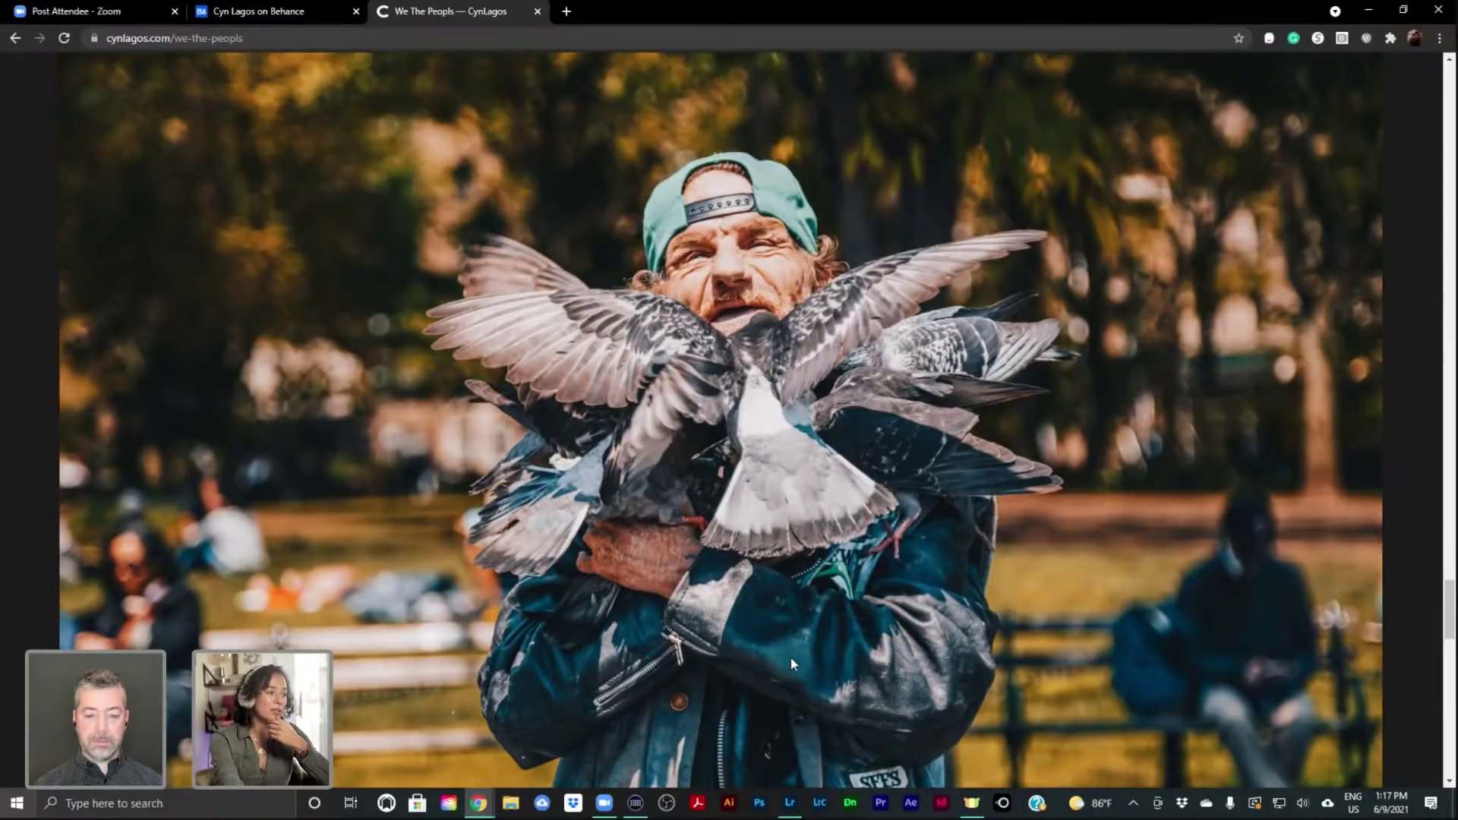
scroll(791, 665, down, 5)
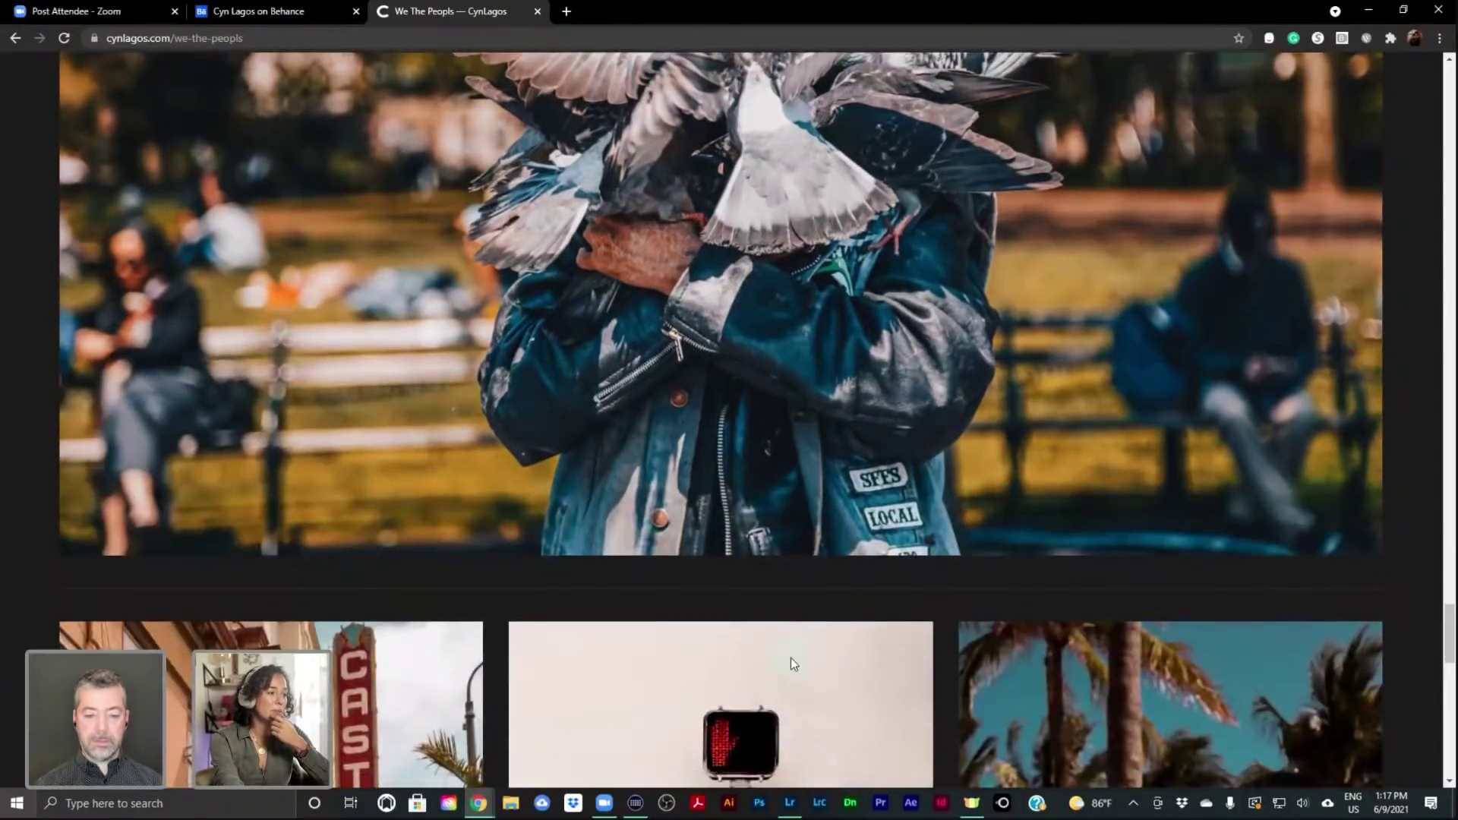
scroll(790, 658, down, 6)
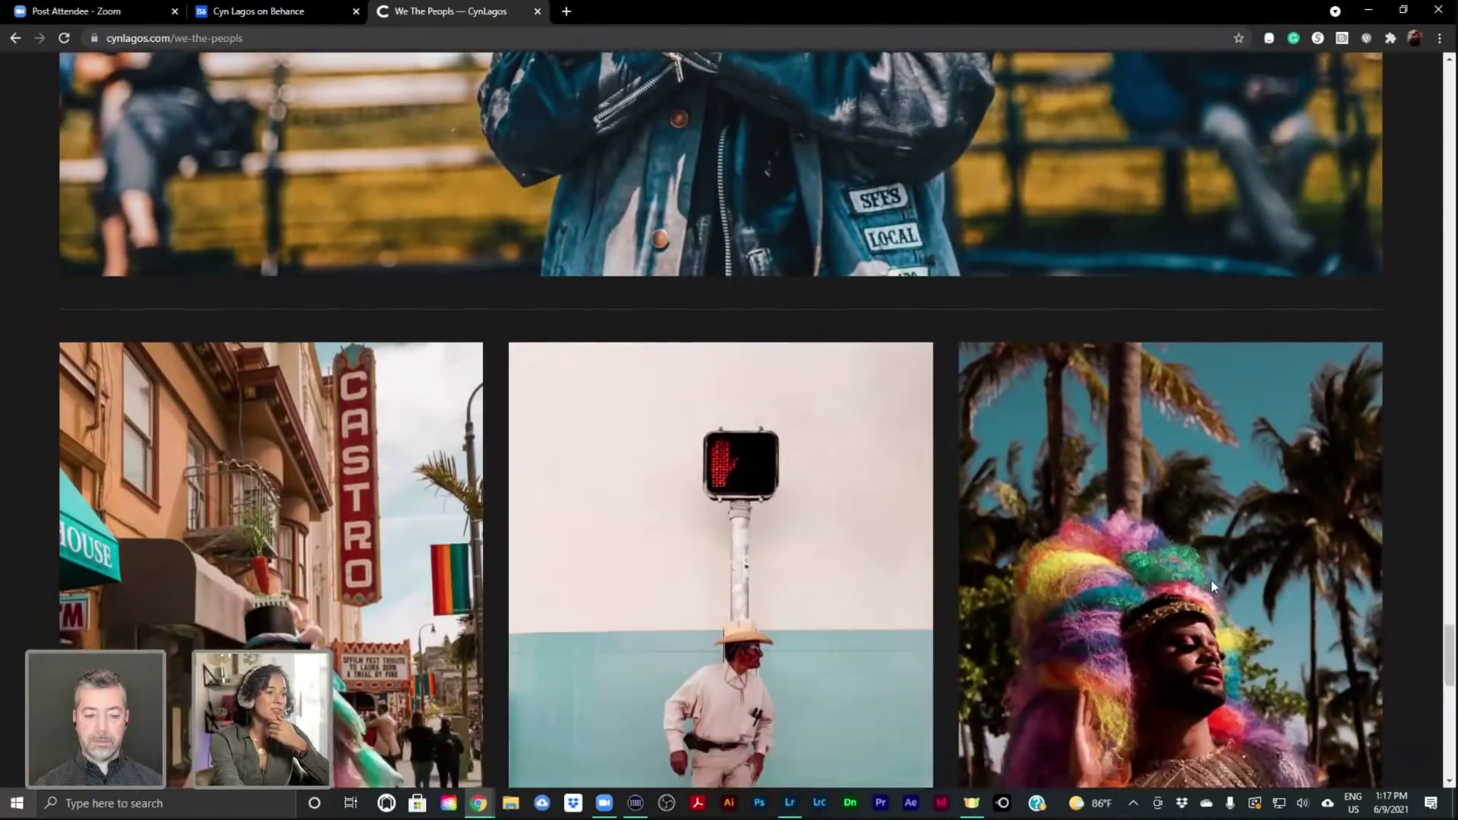
scroll(1210, 585, down, 1)
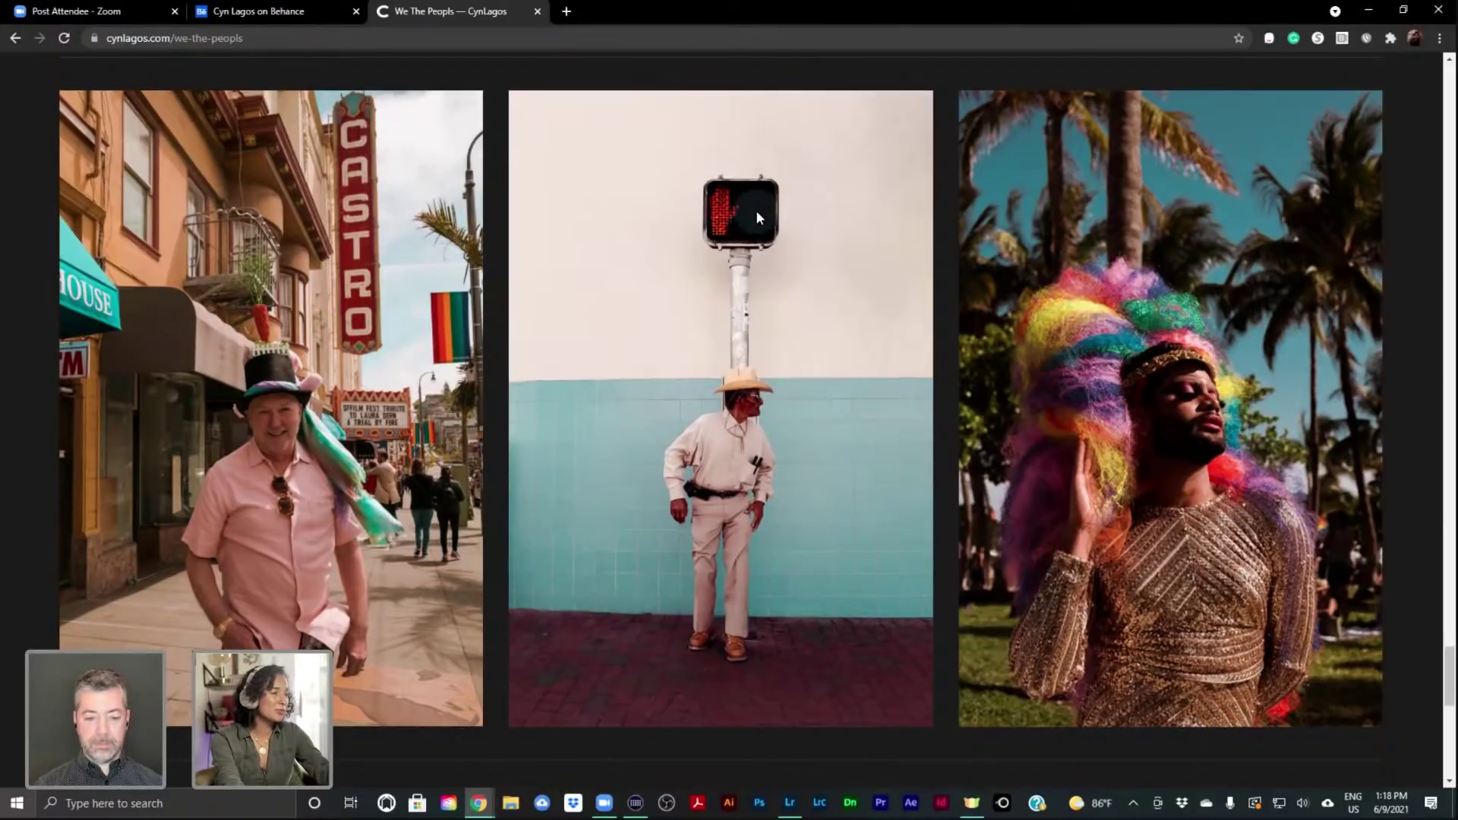
scroll(730, 444, down, 5)
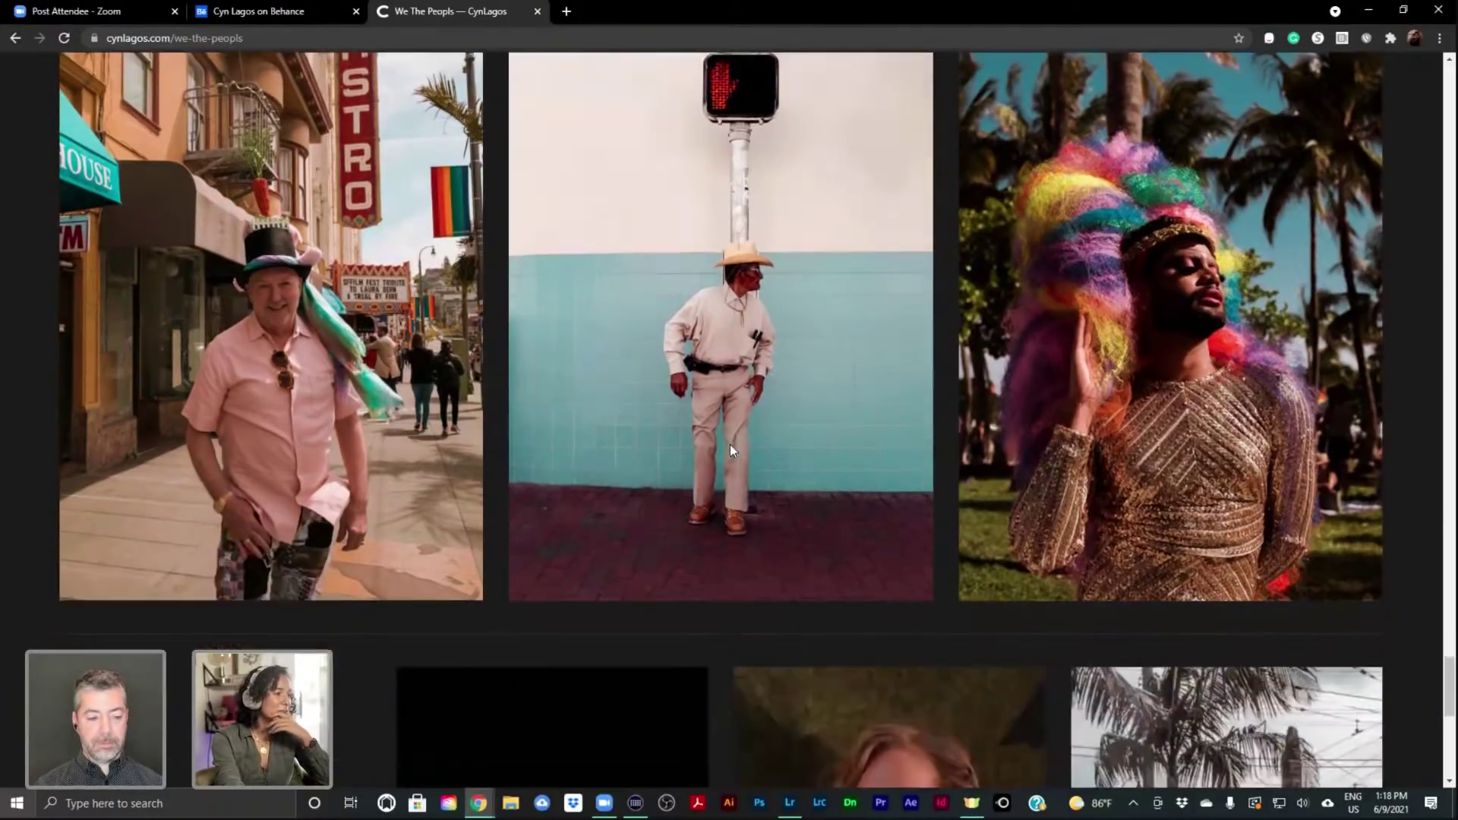
scroll(729, 444, down, 2)
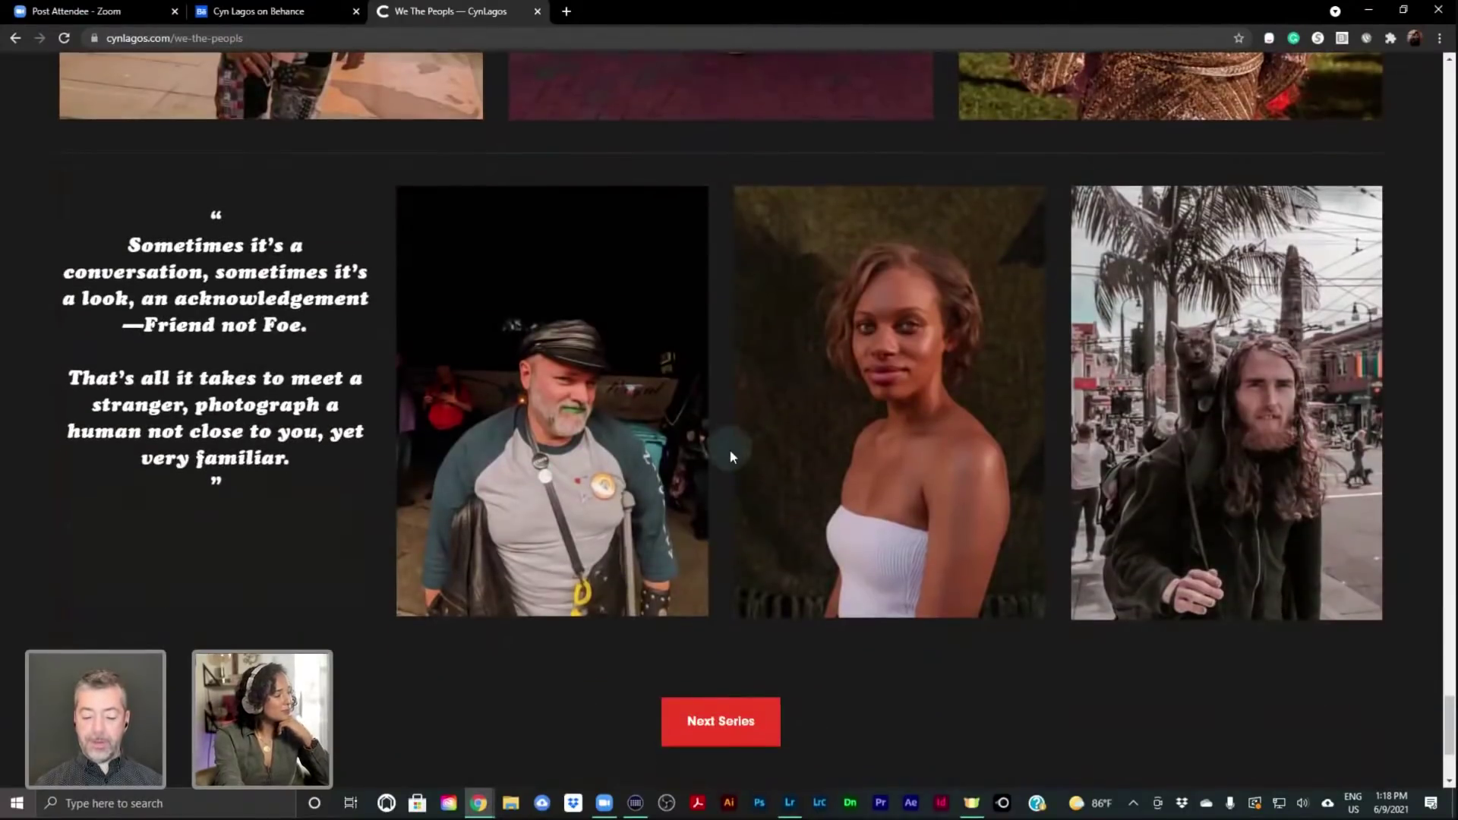
Examine the "Friend not Foe" quote and the final row of three portraits in the We The Peopls series
scroll(731, 449, up, 3)
scroll(732, 449, down, 2)
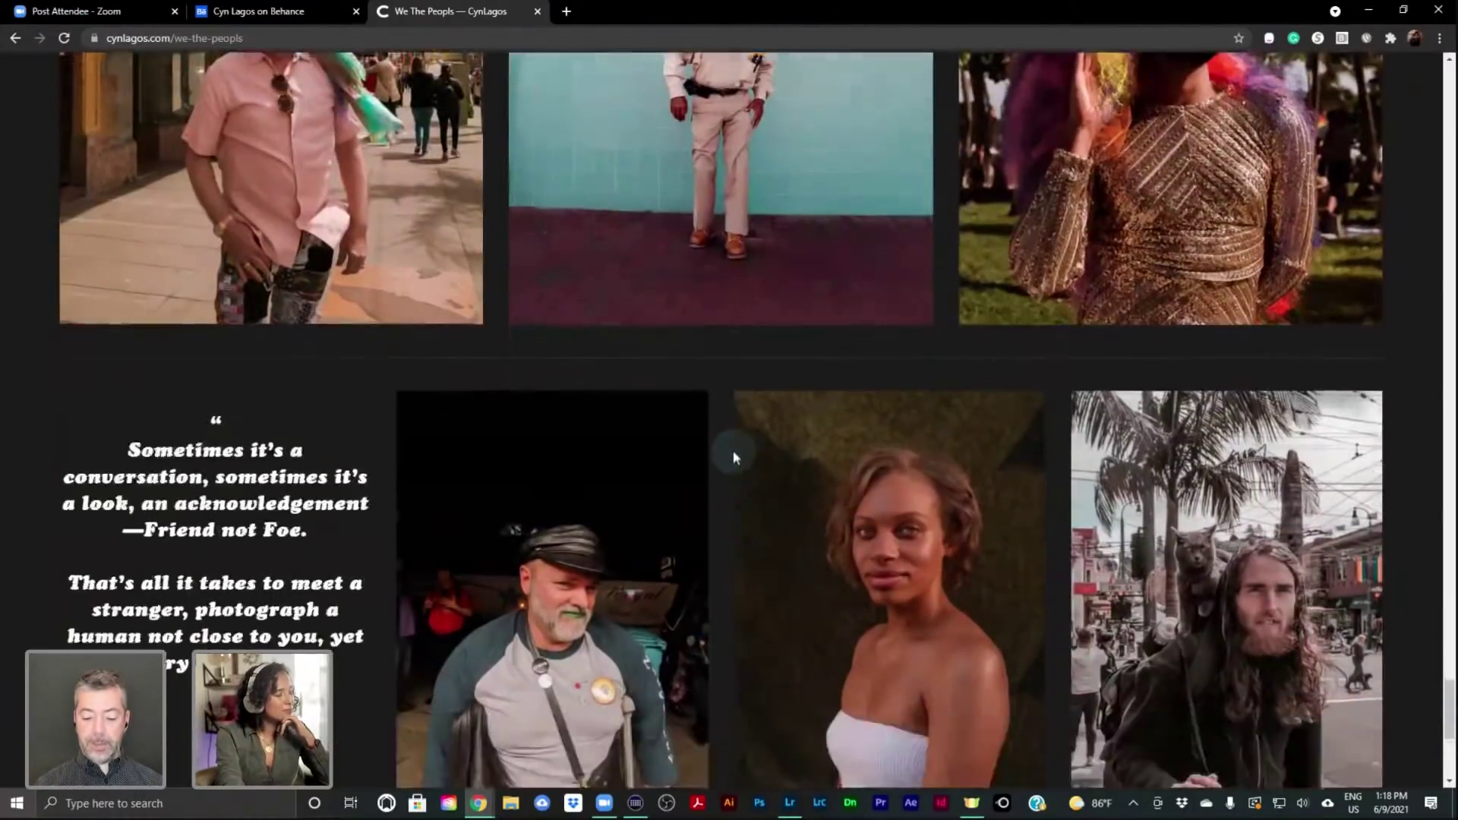
scroll(732, 449, down, 1)
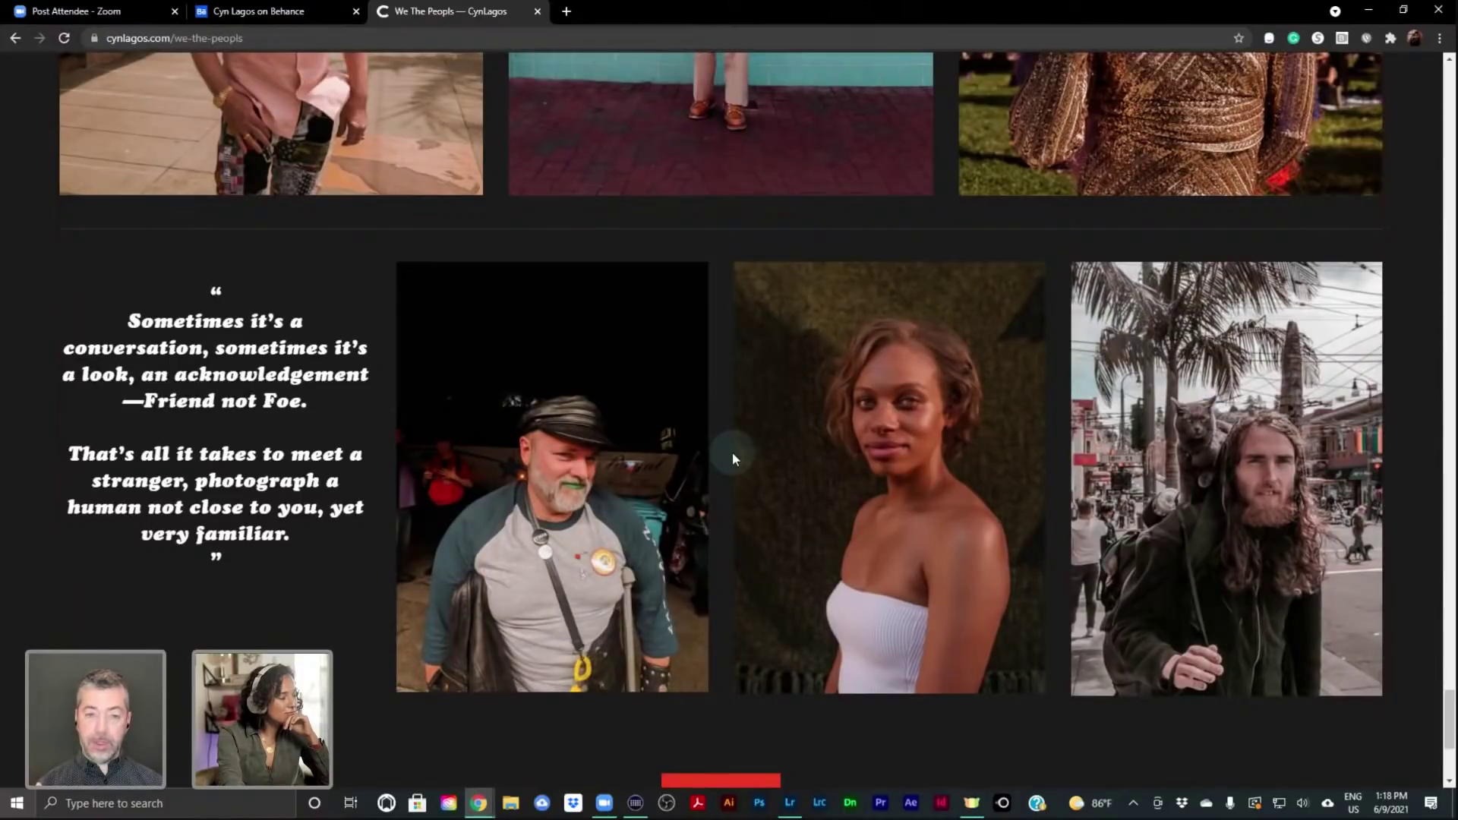
scroll(732, 453, up, 1)
scroll(732, 451, down, 1)
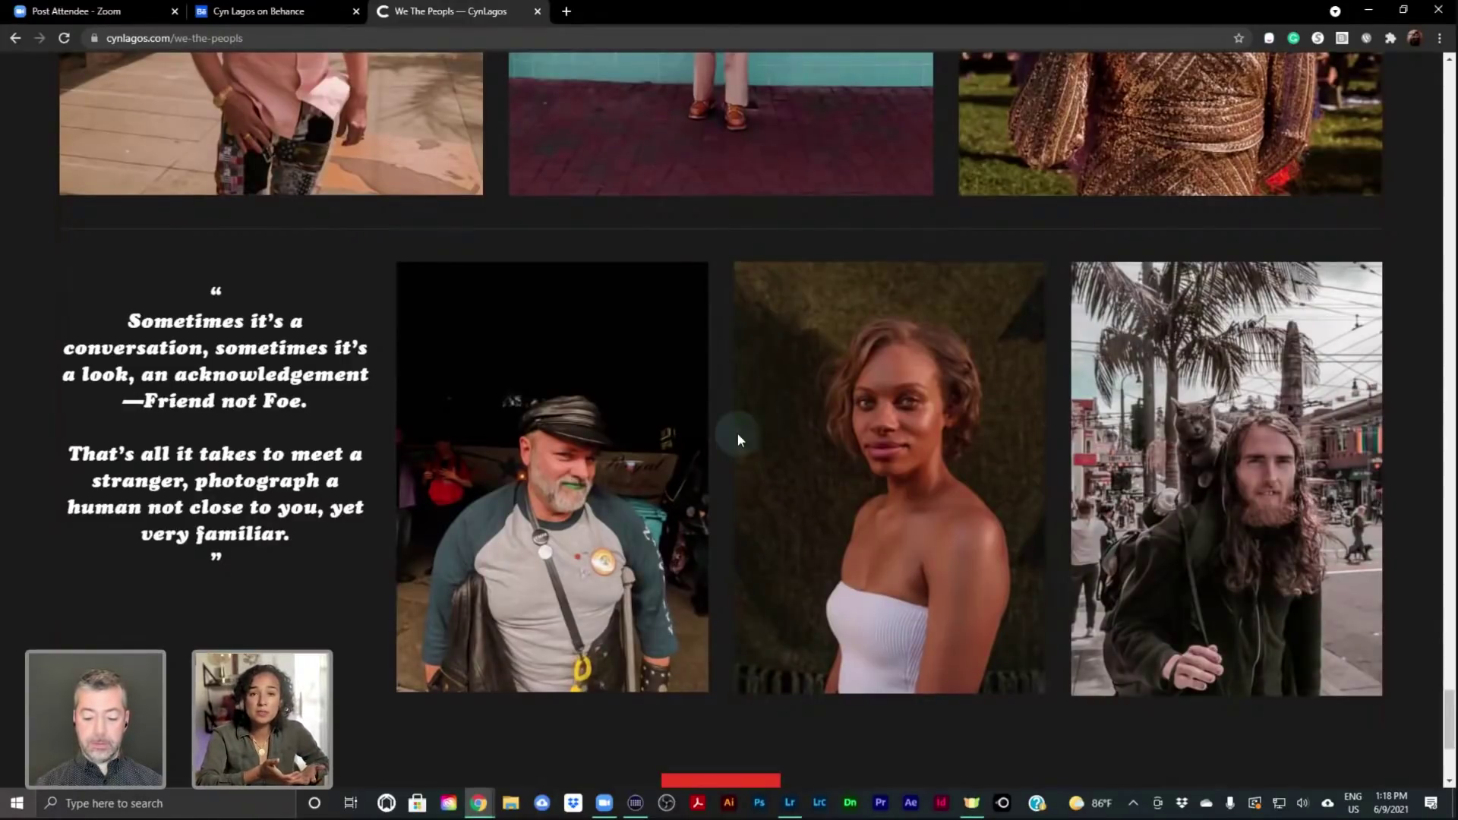
Review the We The Peopls series in reverse, from the Castro street portrait row back up to the title image
scroll(733, 429, up, 8)
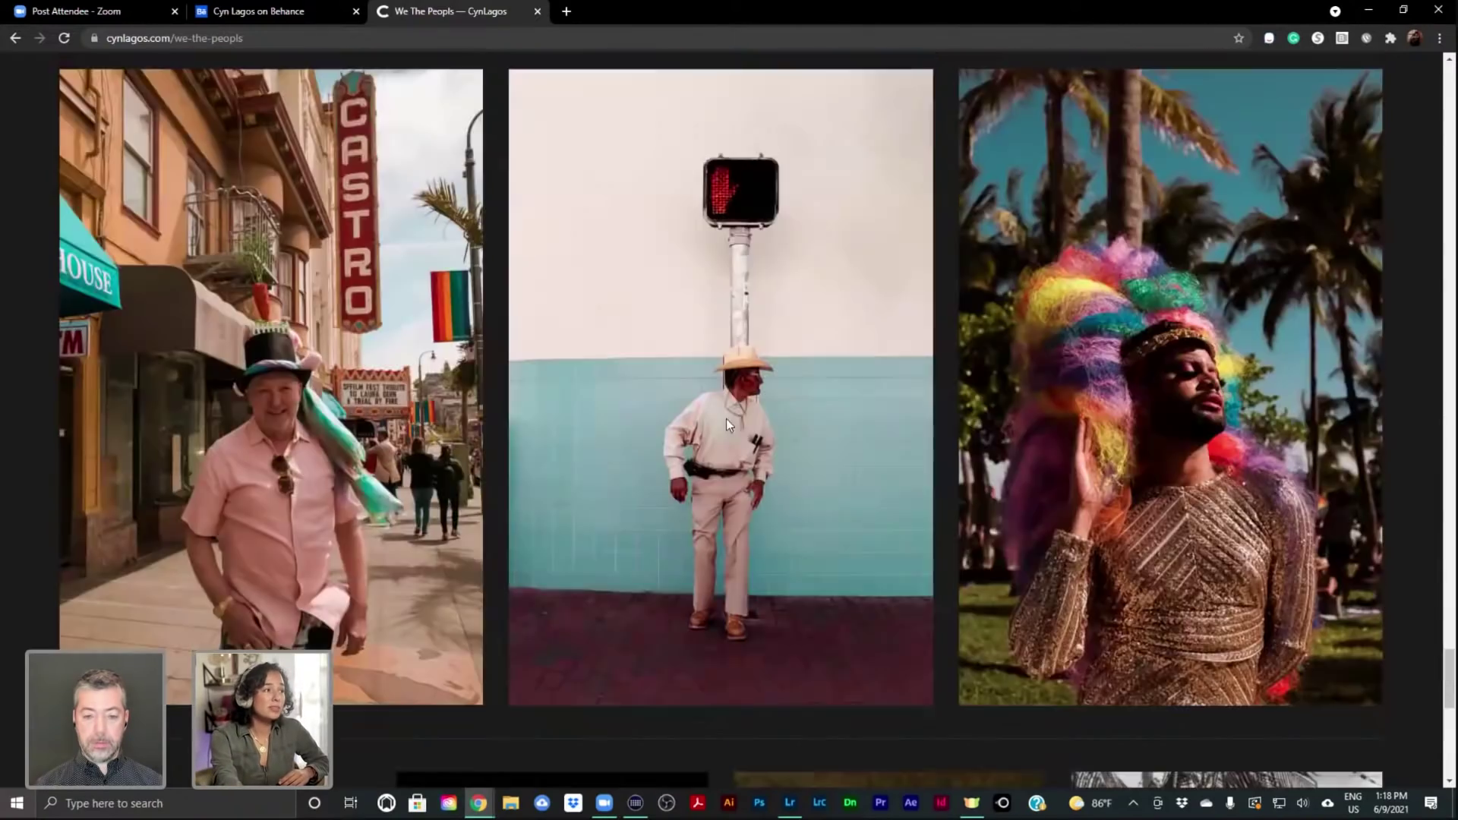
scroll(739, 426, up, 20)
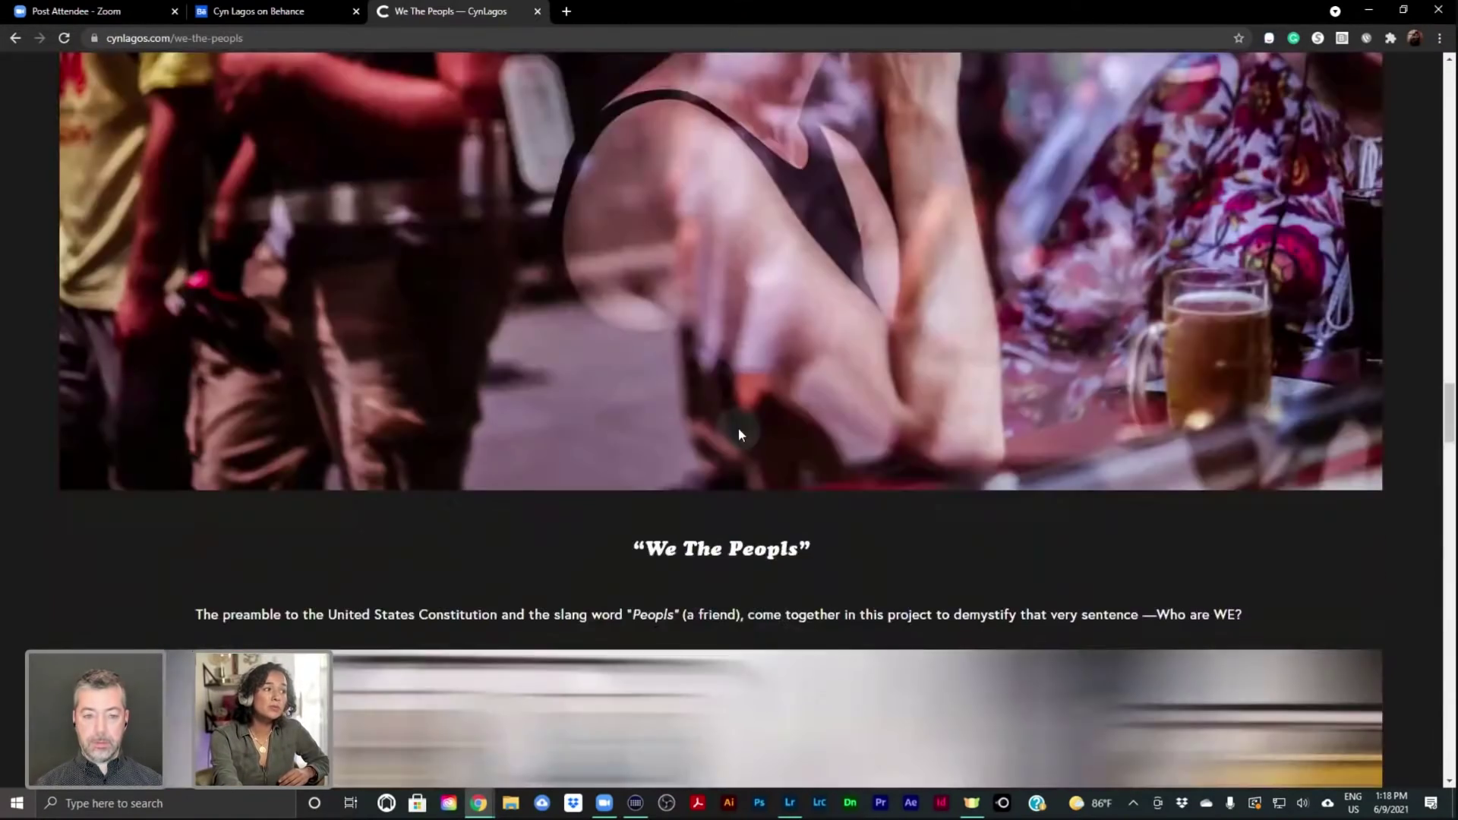
scroll(735, 441, up, 13)
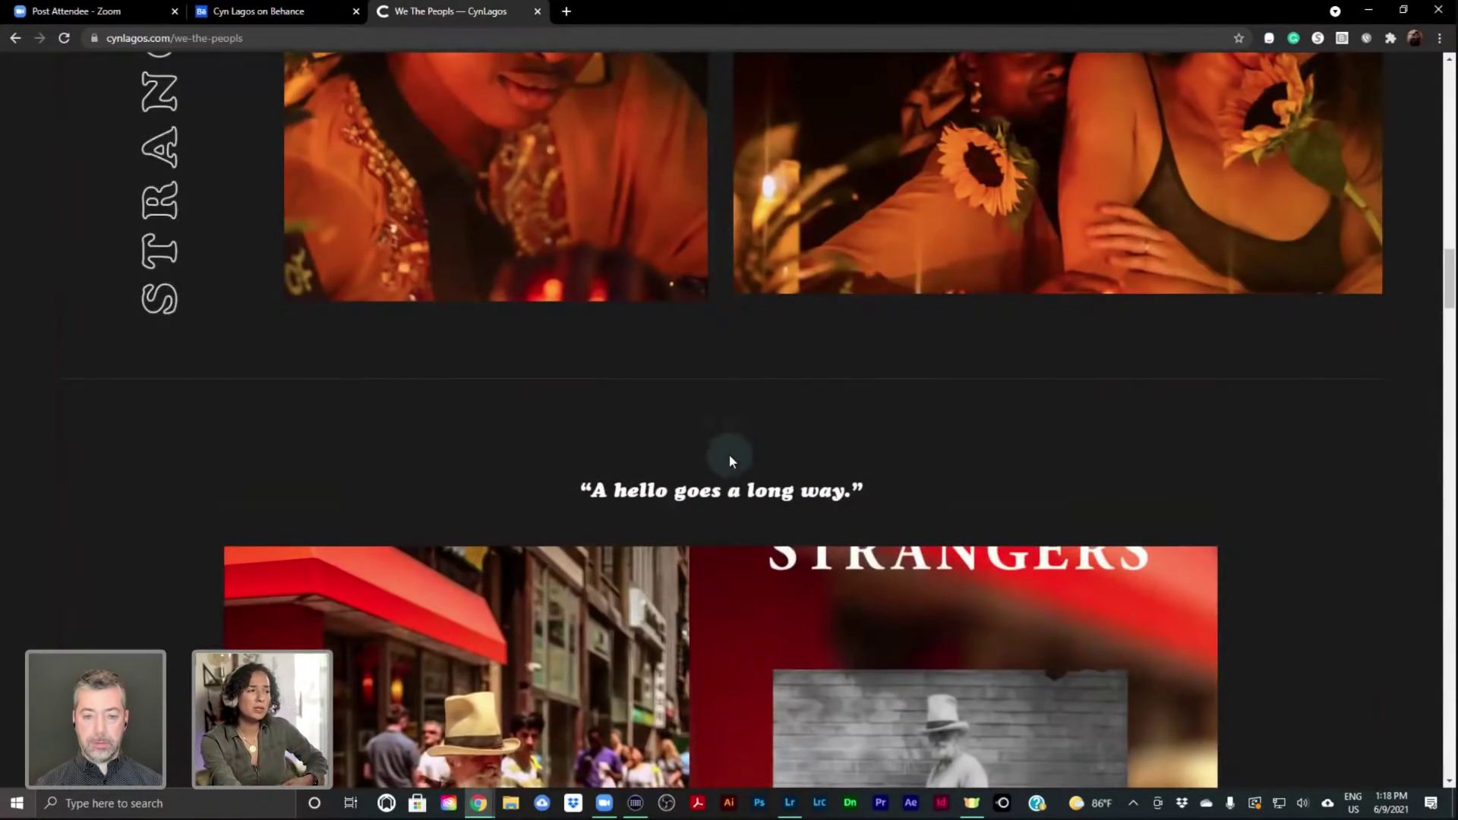
scroll(729, 454, up, 9)
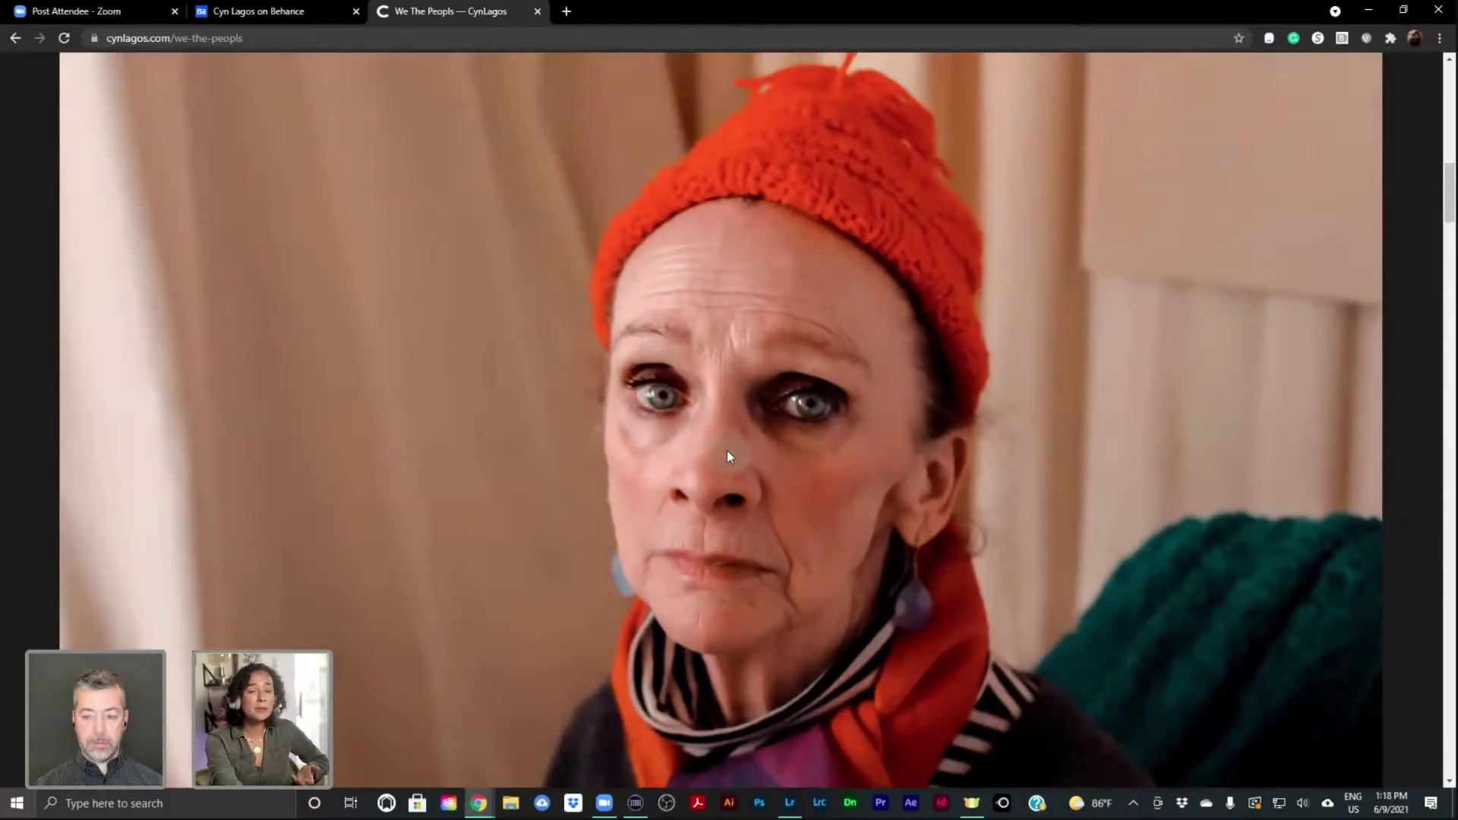
scroll(727, 456, up, 15)
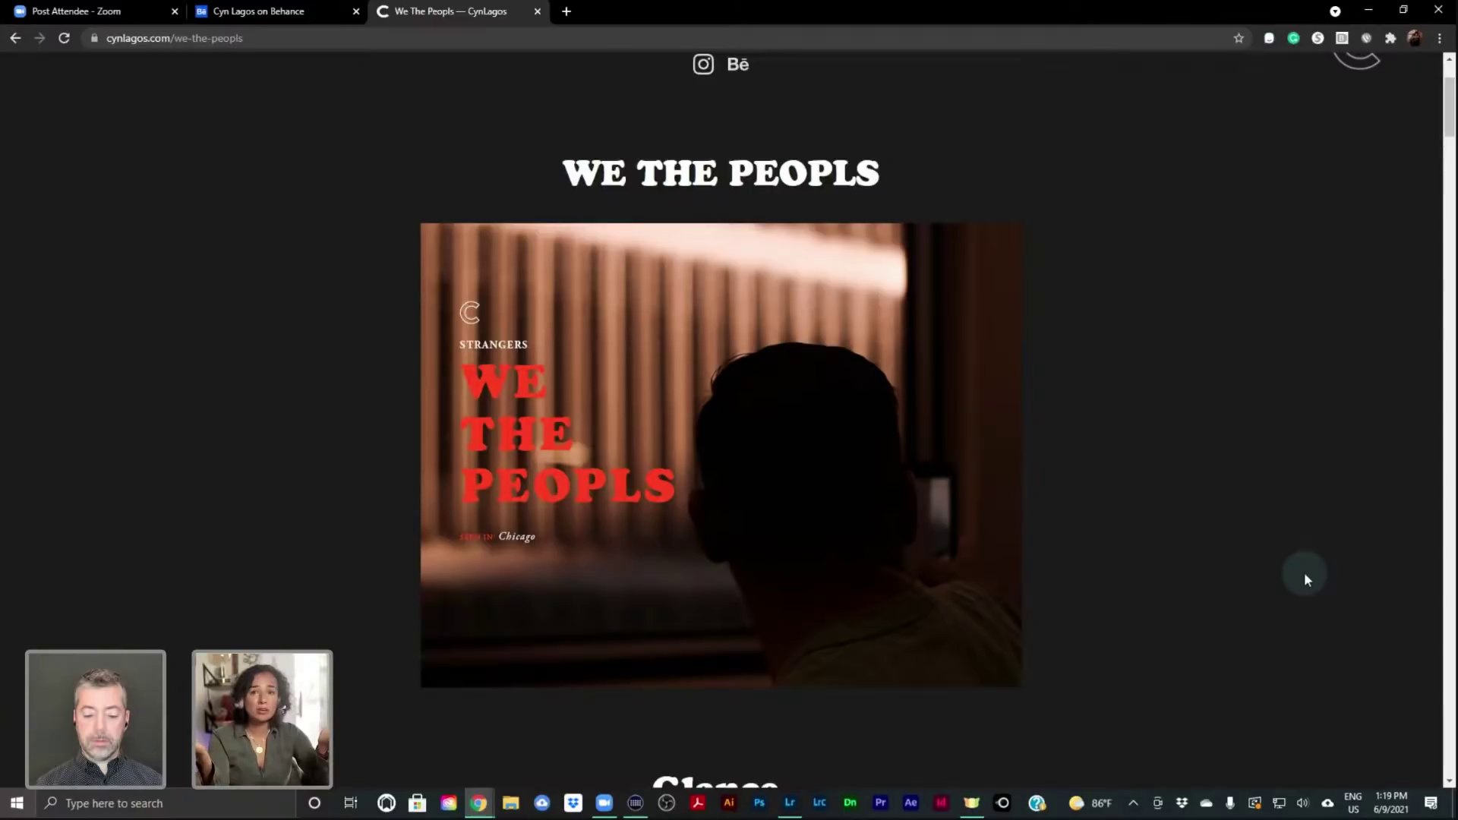
Examine the portrait of the woman in the orange knit hat and the paired Strangers shots of the man with the cane
scroll(1276, 573, down, 20)
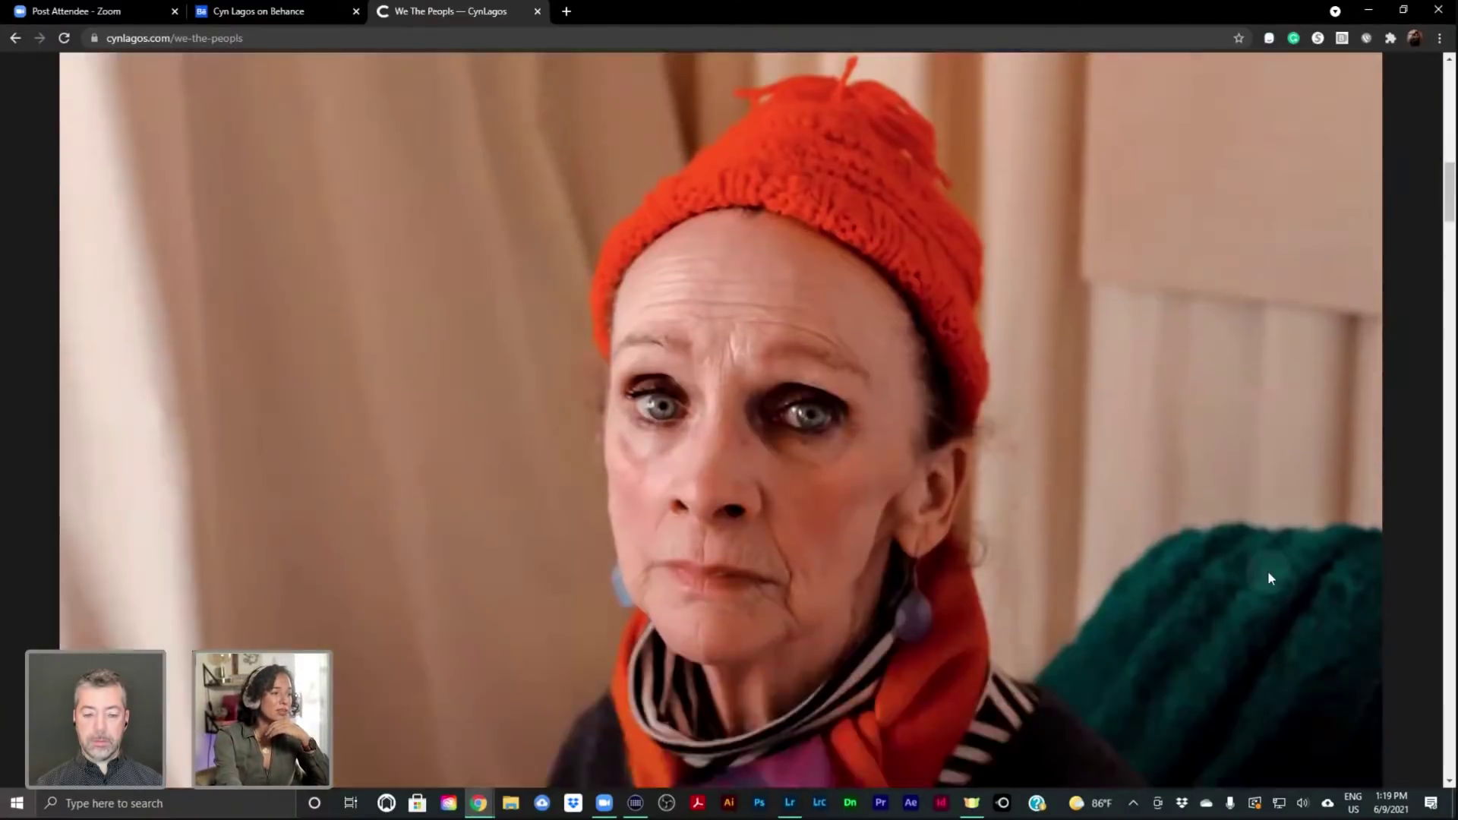
scroll(1270, 575, down, 6)
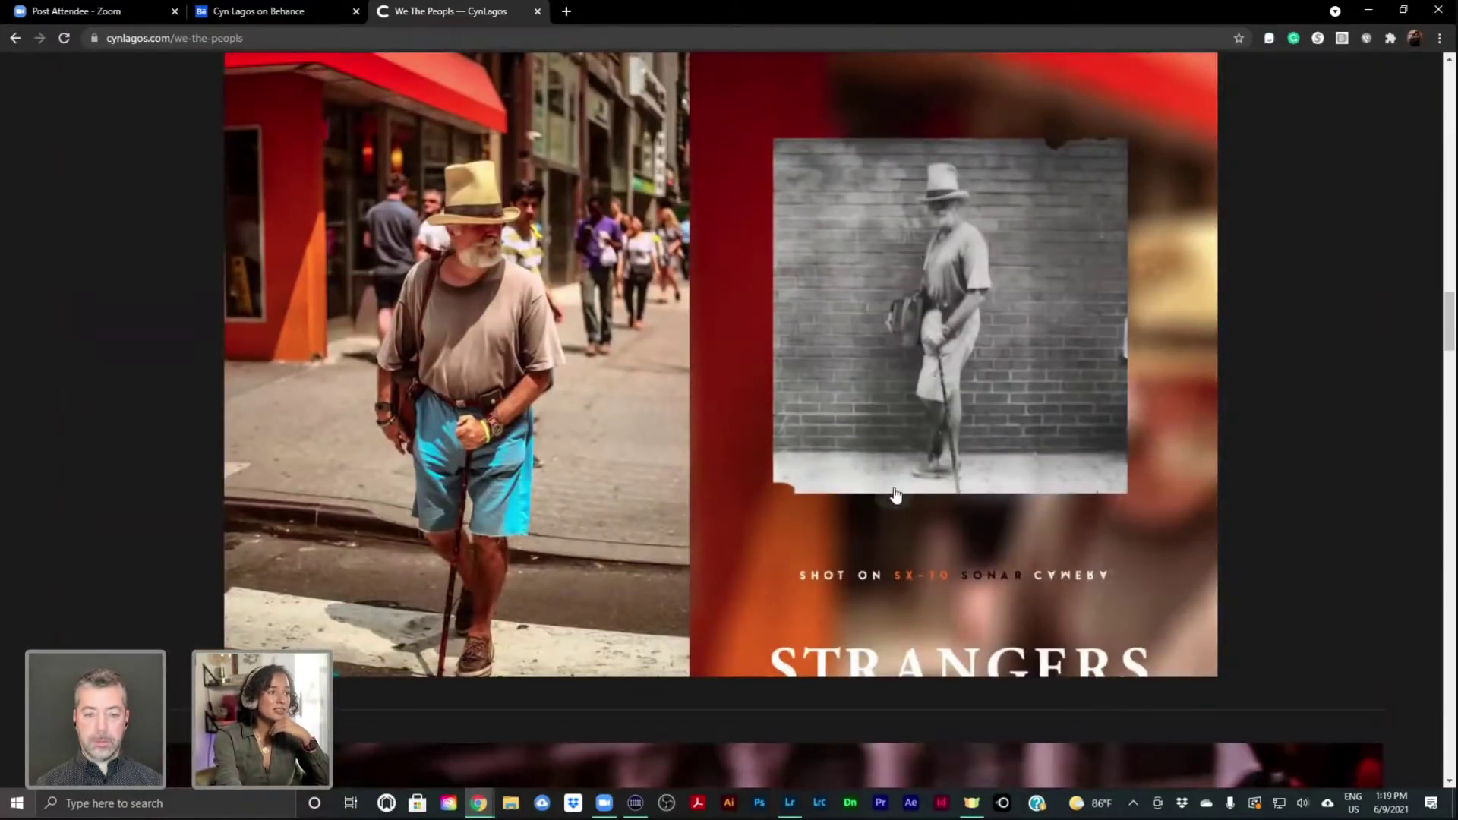
scroll(895, 498, up, 1)
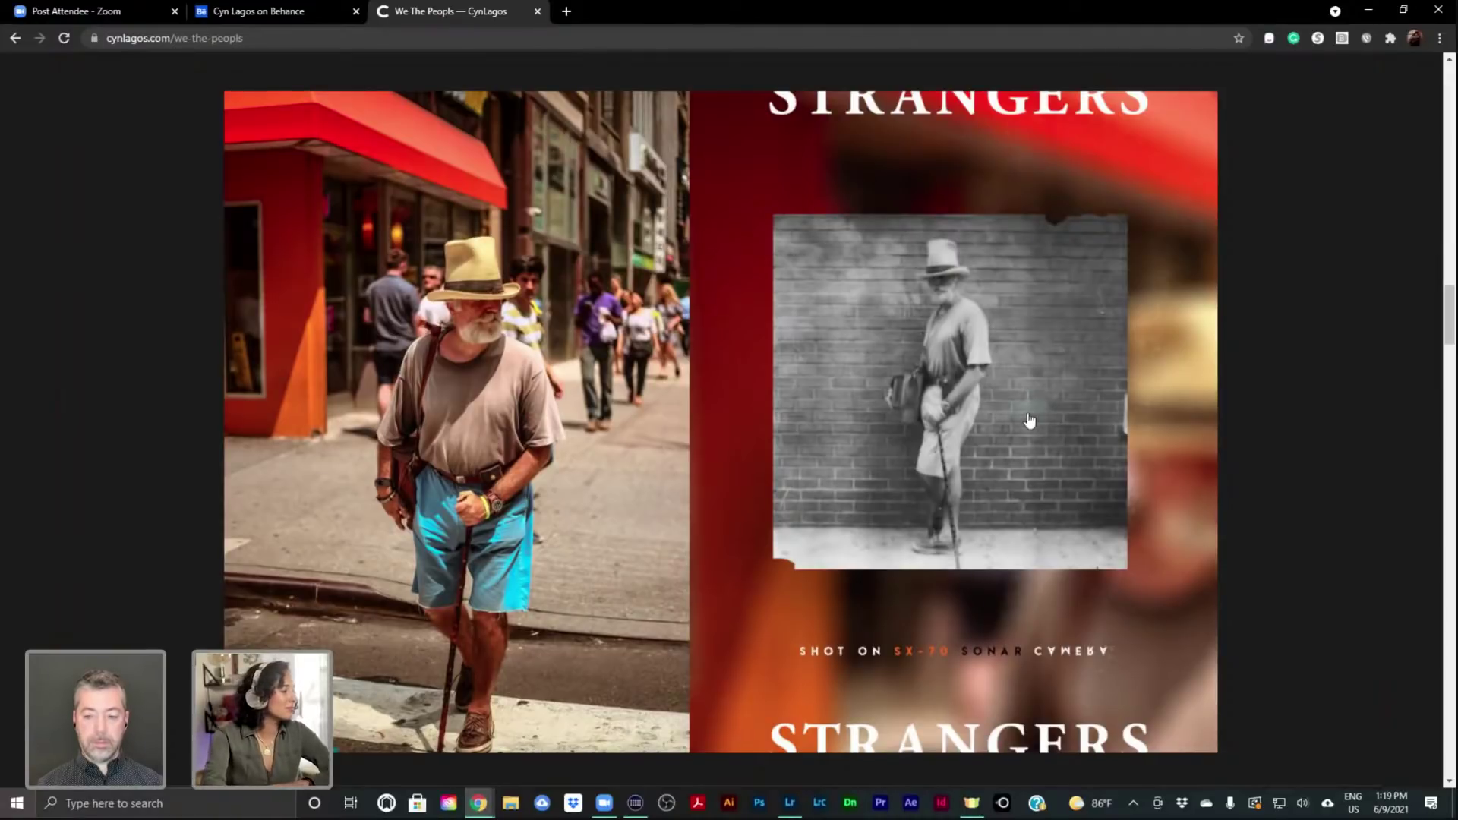
Open the Prime Selects photography series from the site navigation
scroll(1028, 417, up, 10)
scroll(1030, 416, up, 15)
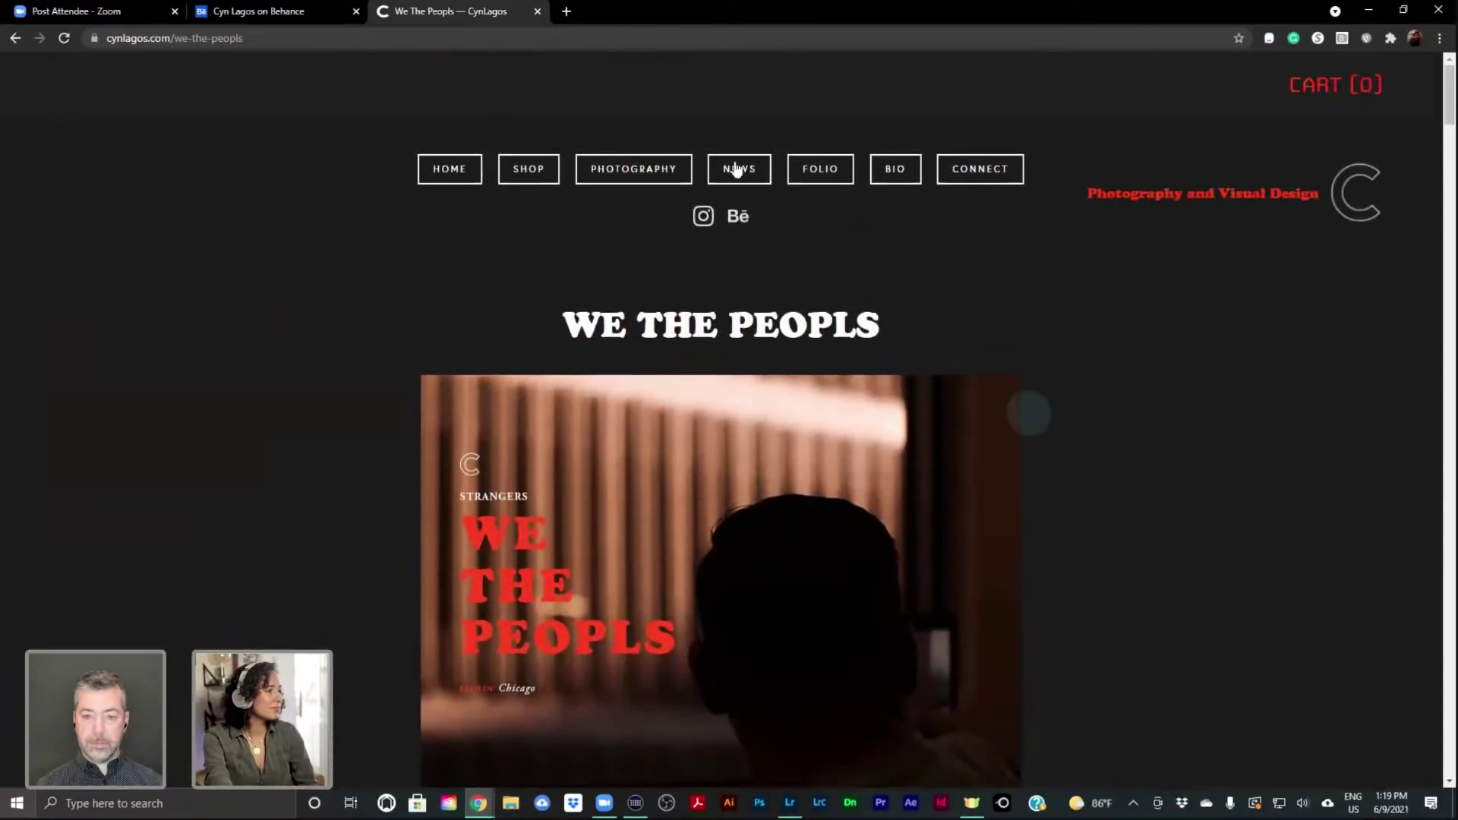
mouse_move(591, 162)
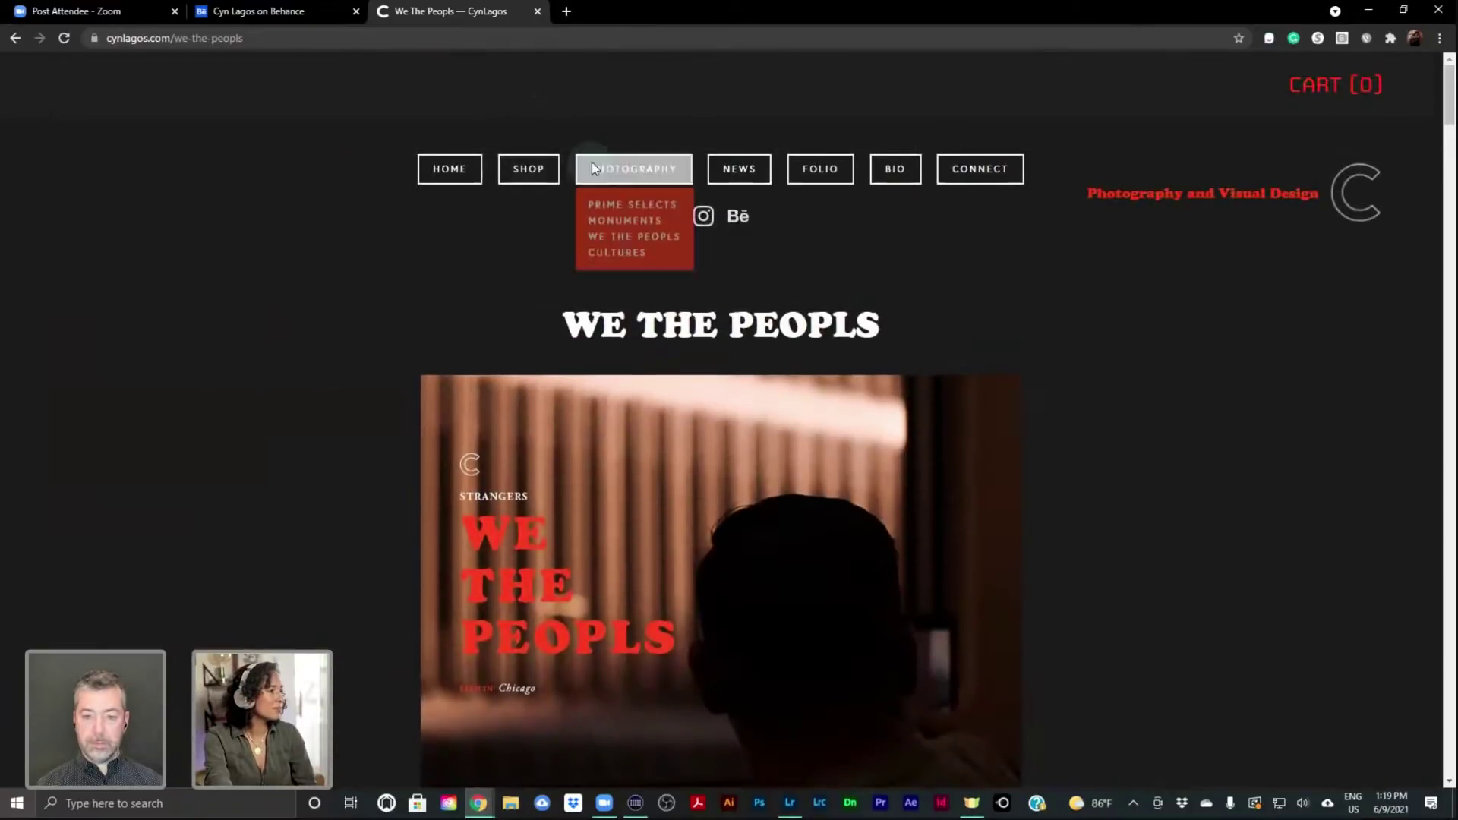
click(624, 196)
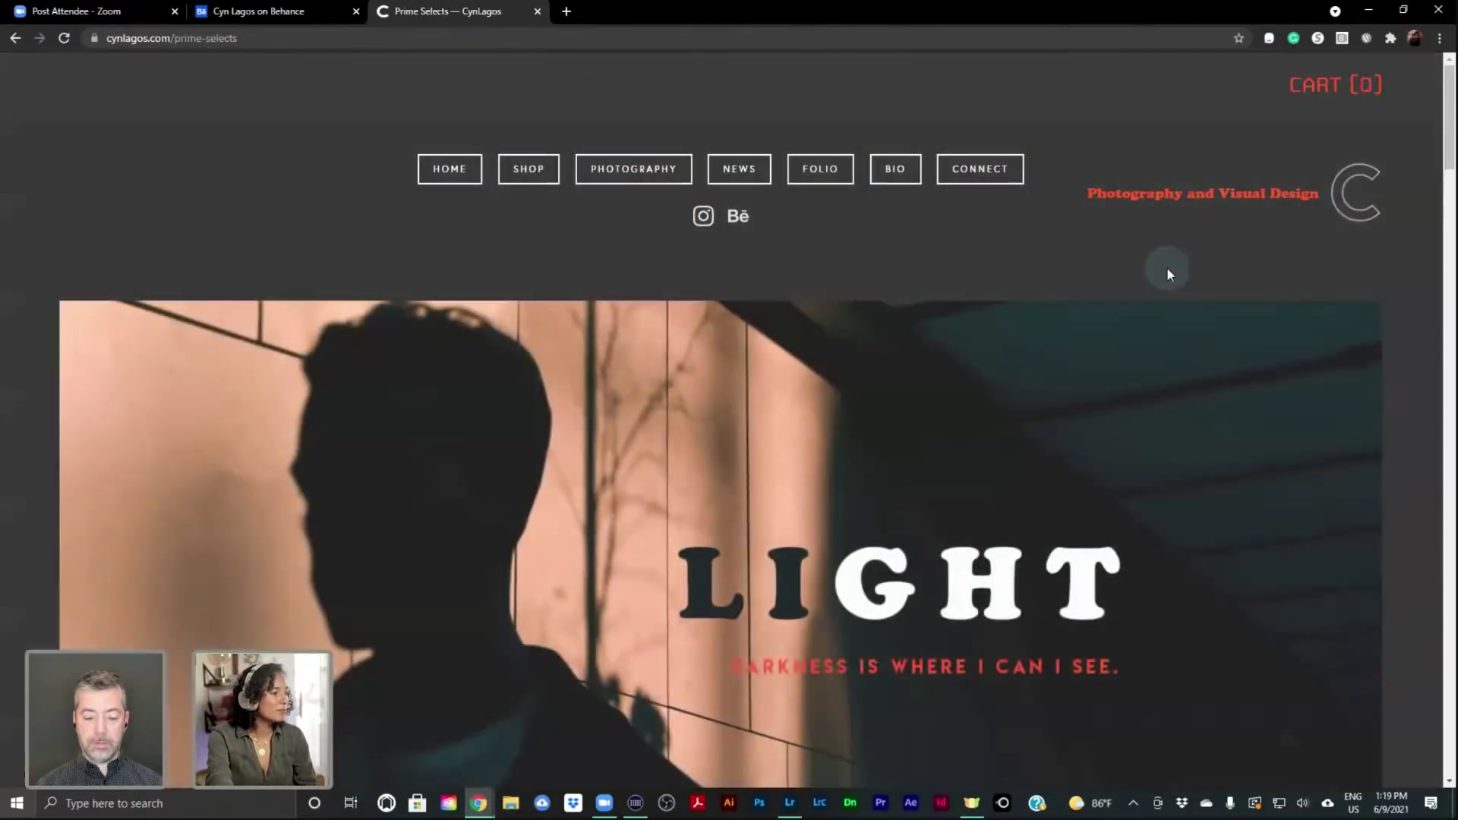
Examine the Light title image and the paired photos of the orange wall with palm tree and the white multi-level building
scroll(1167, 274, down, 6)
scroll(1167, 274, up, 3)
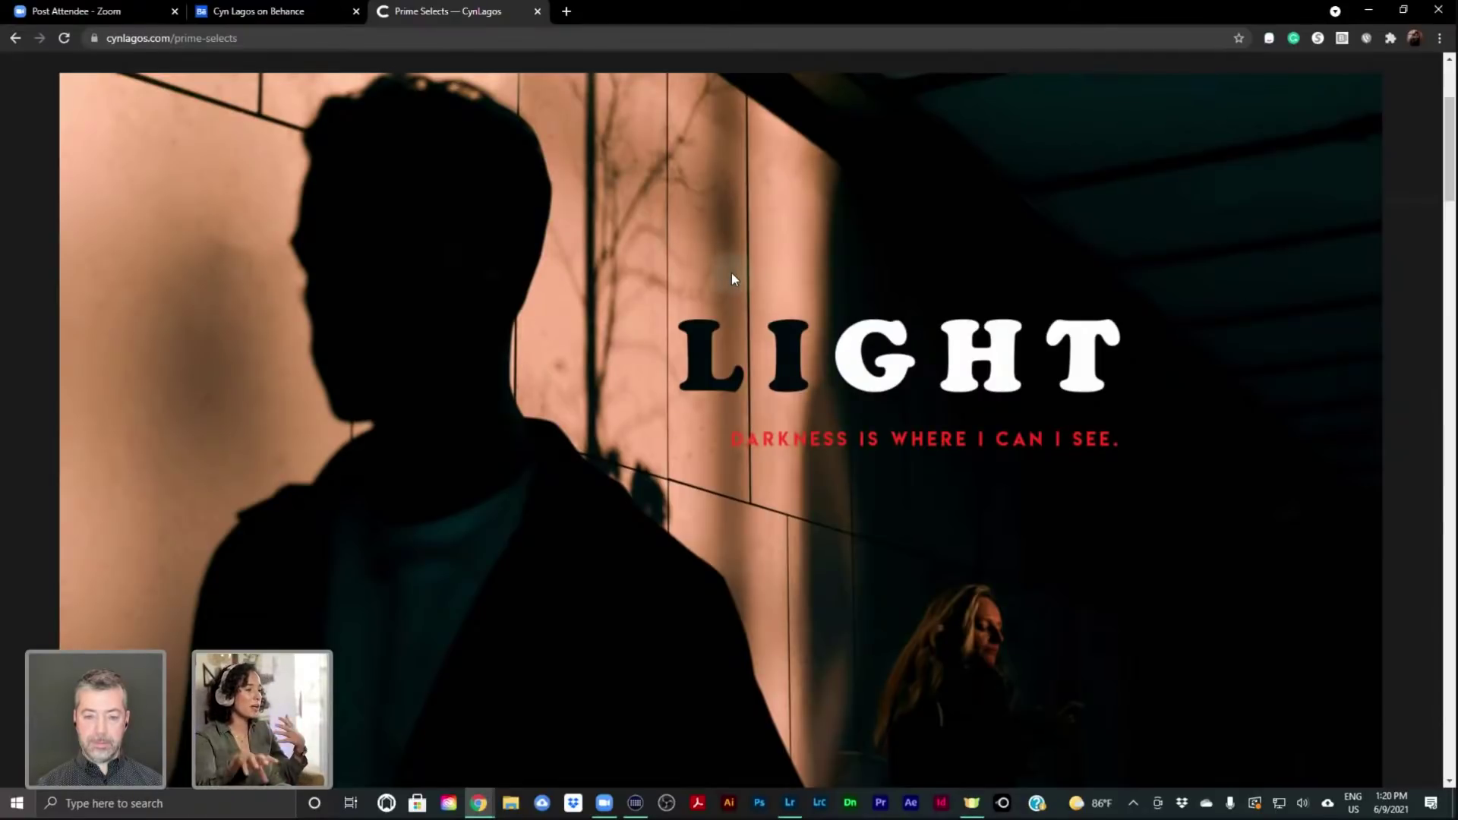
scroll(733, 280, down, 10)
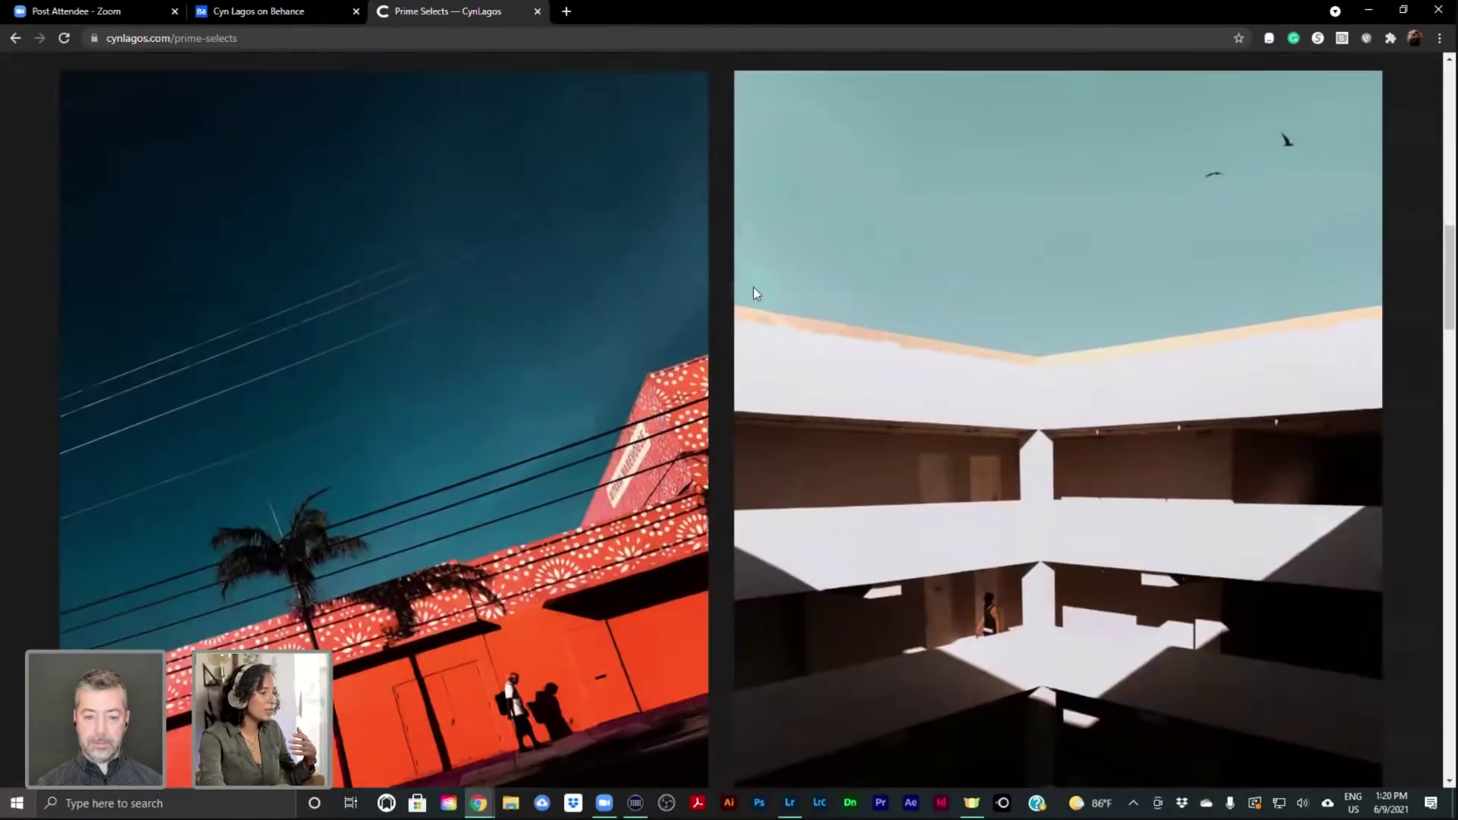
scroll(753, 294, down, 1)
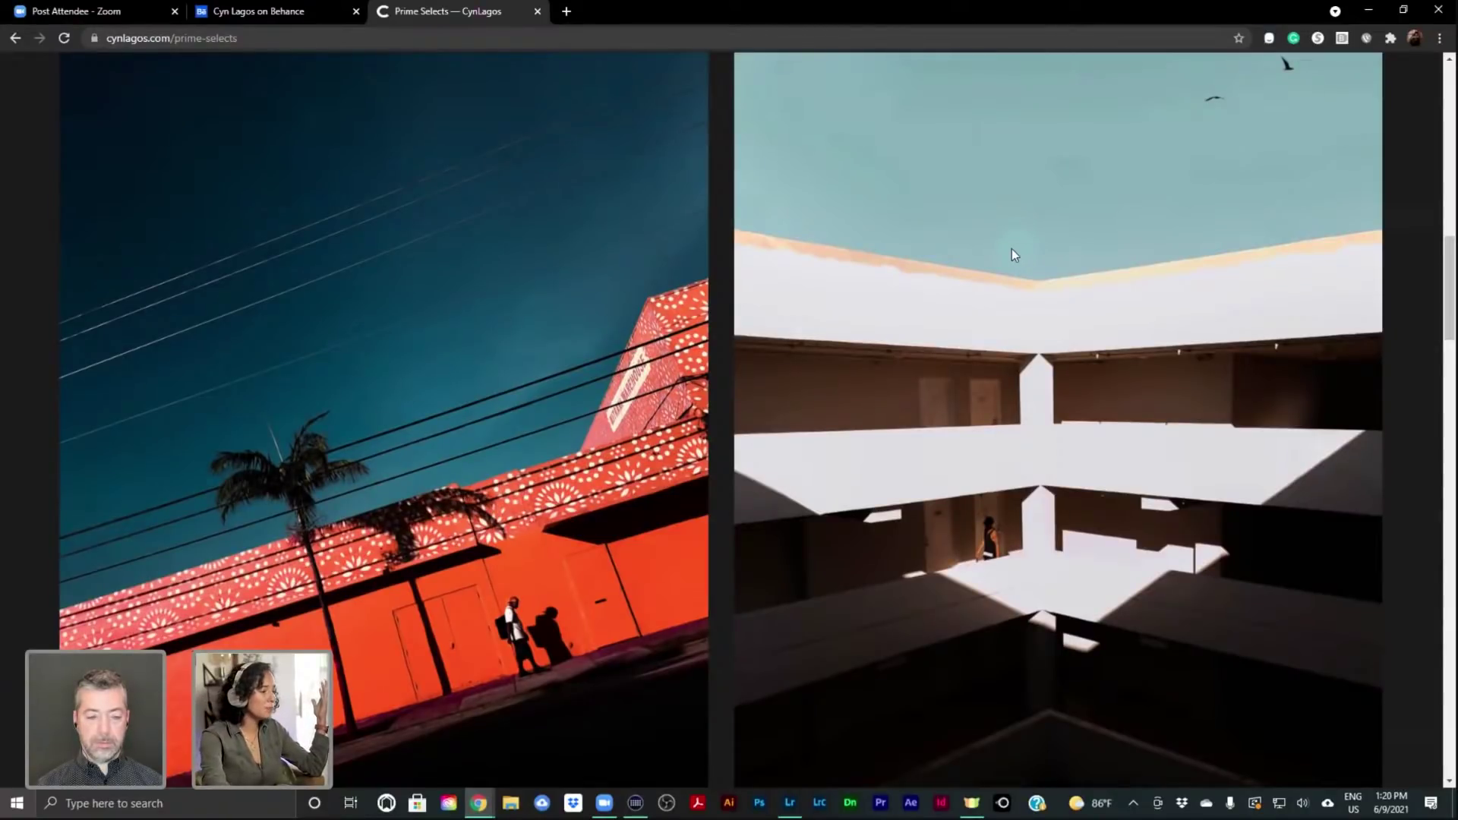
scroll(1012, 254, down, 1)
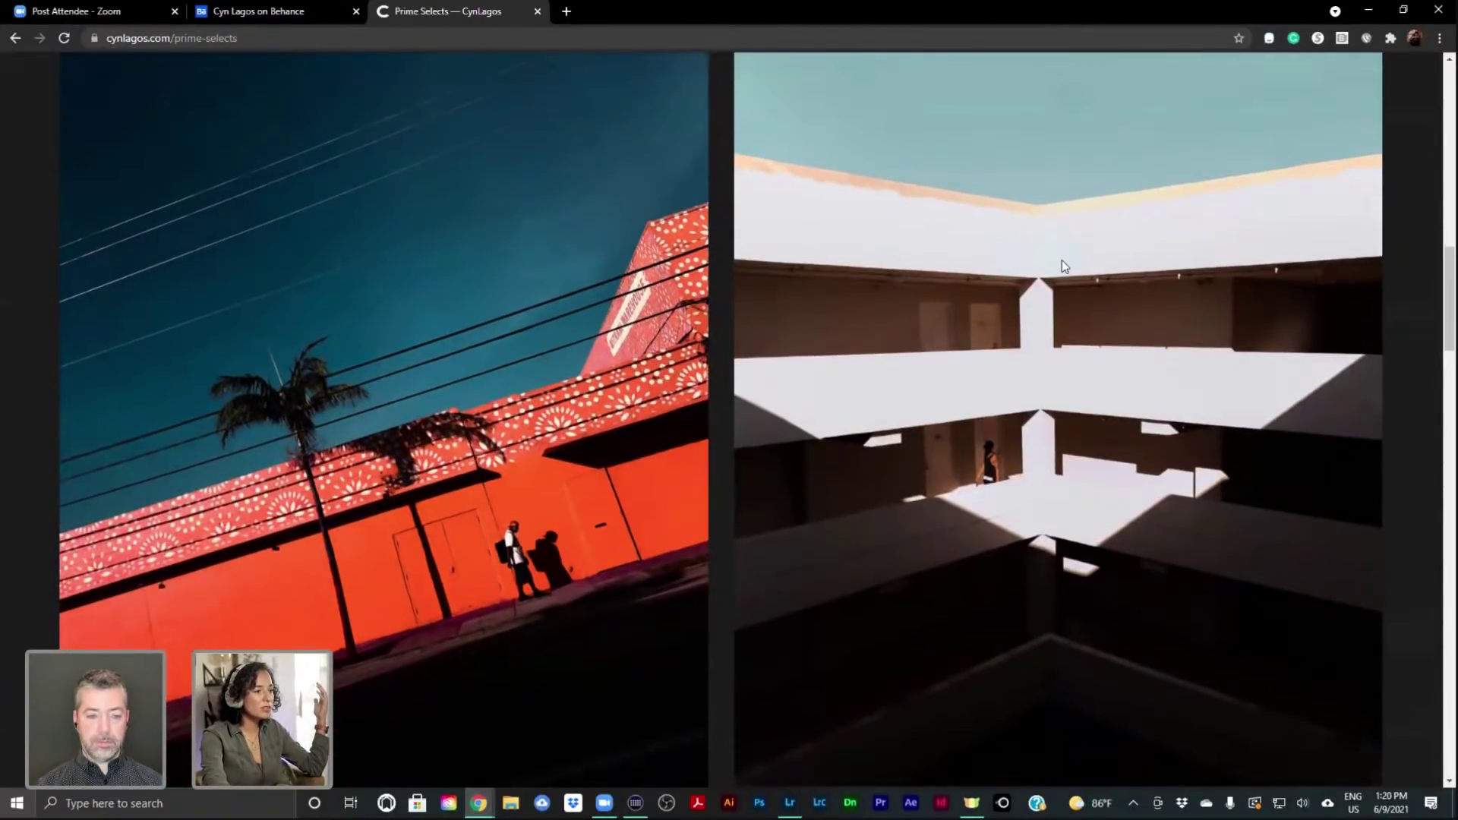
scroll(1061, 268, down, 2)
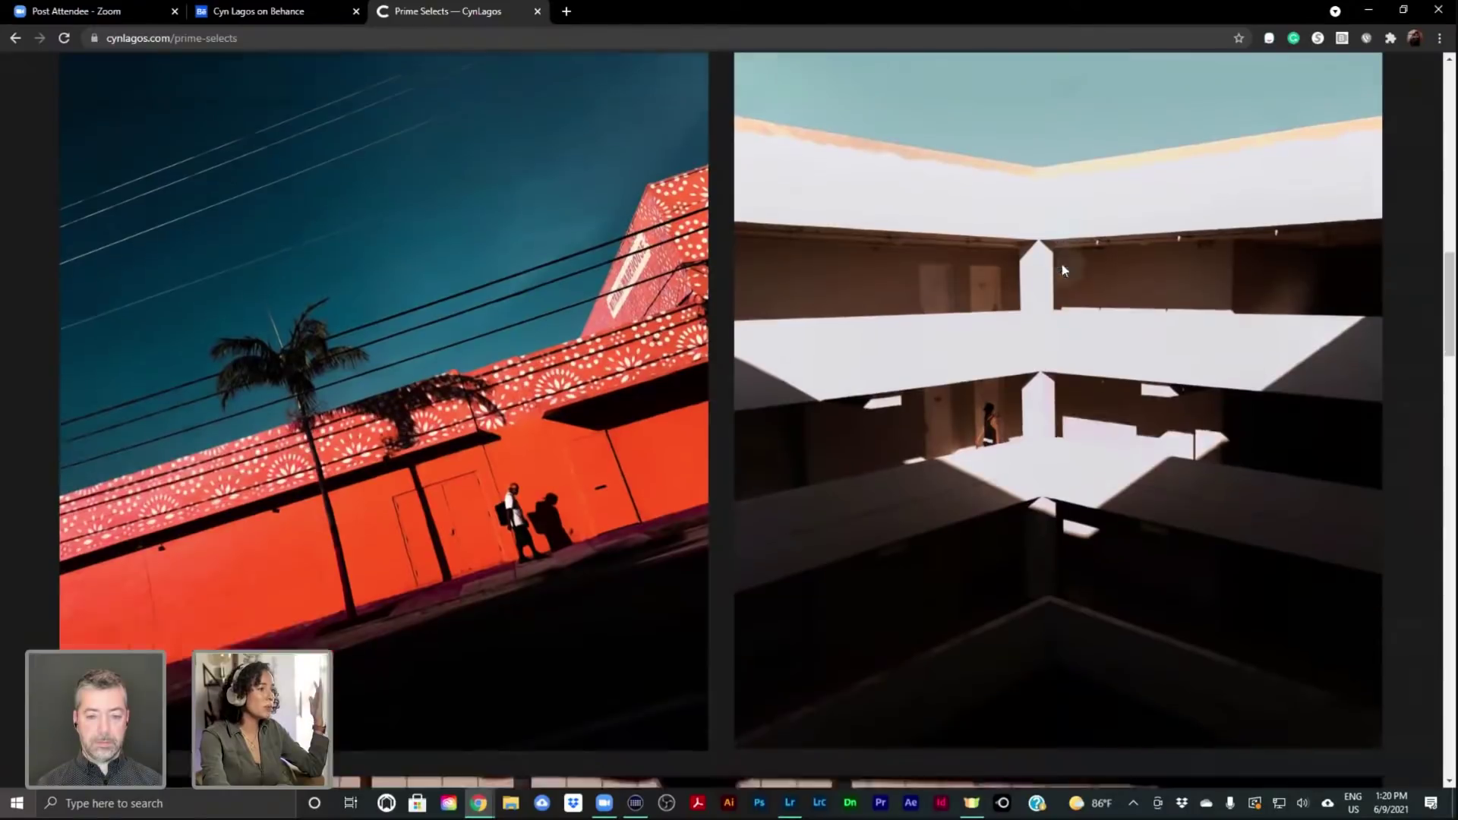
Examine the photo of the silhouetted figure looking out at the yellow taxis
scroll(1062, 266, down, 4)
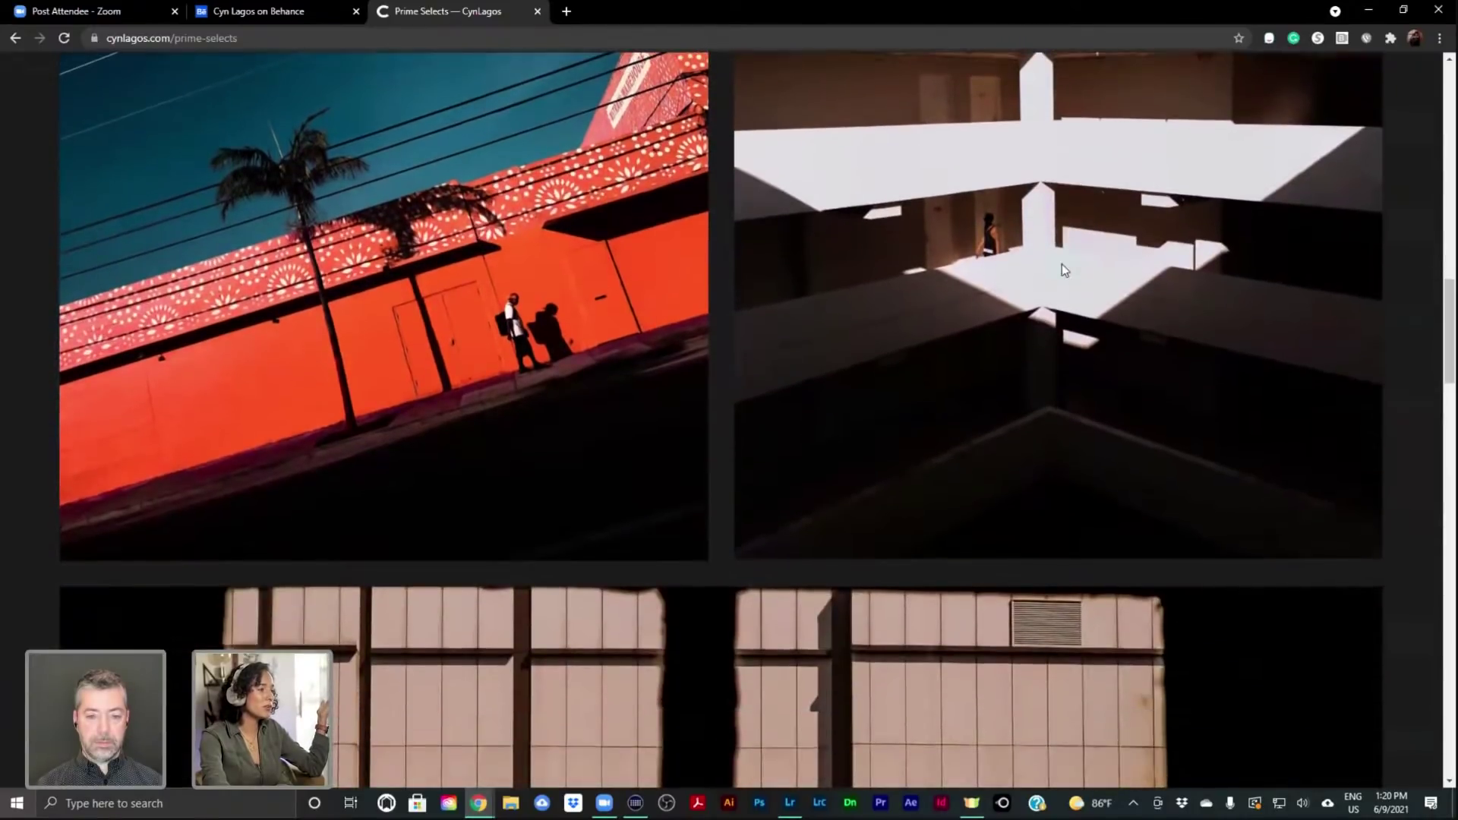
scroll(1062, 267, down, 7)
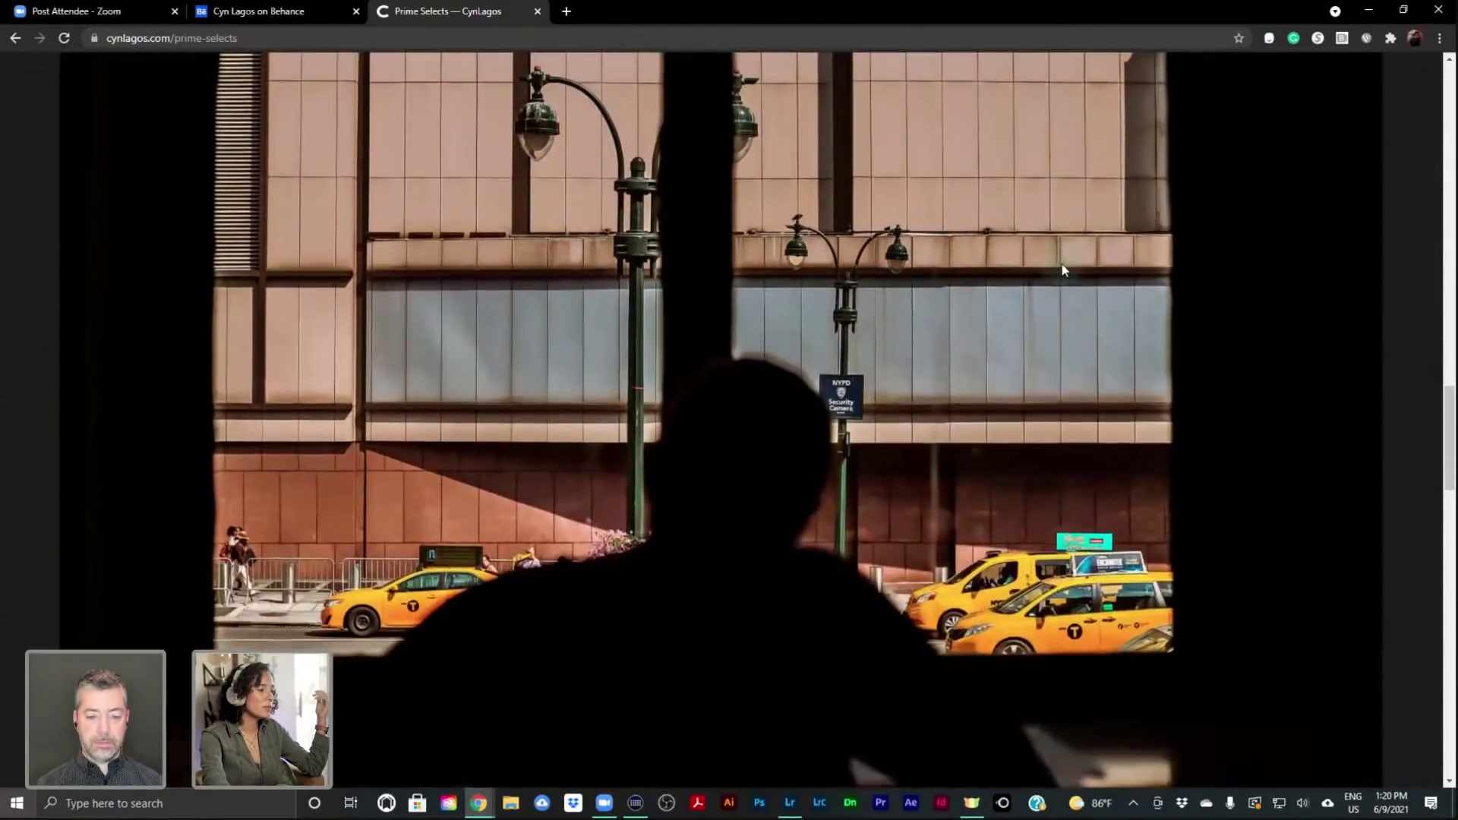
scroll(1062, 269, down, 11)
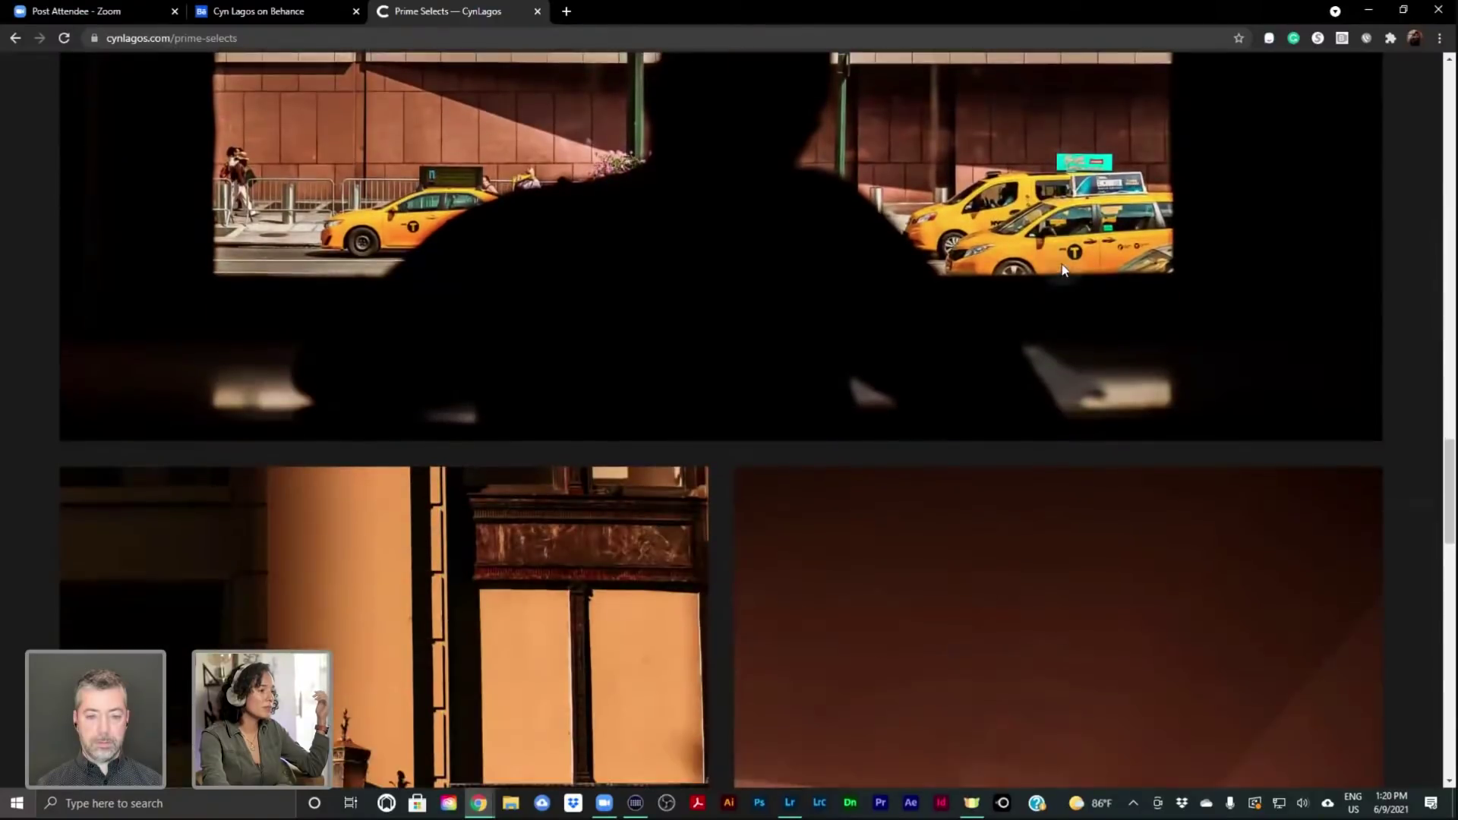
Examine the paired photos of the pedestrians with shadows by the street lamp and the girl skipping through a beam of light
scroll(1062, 269, down, 1)
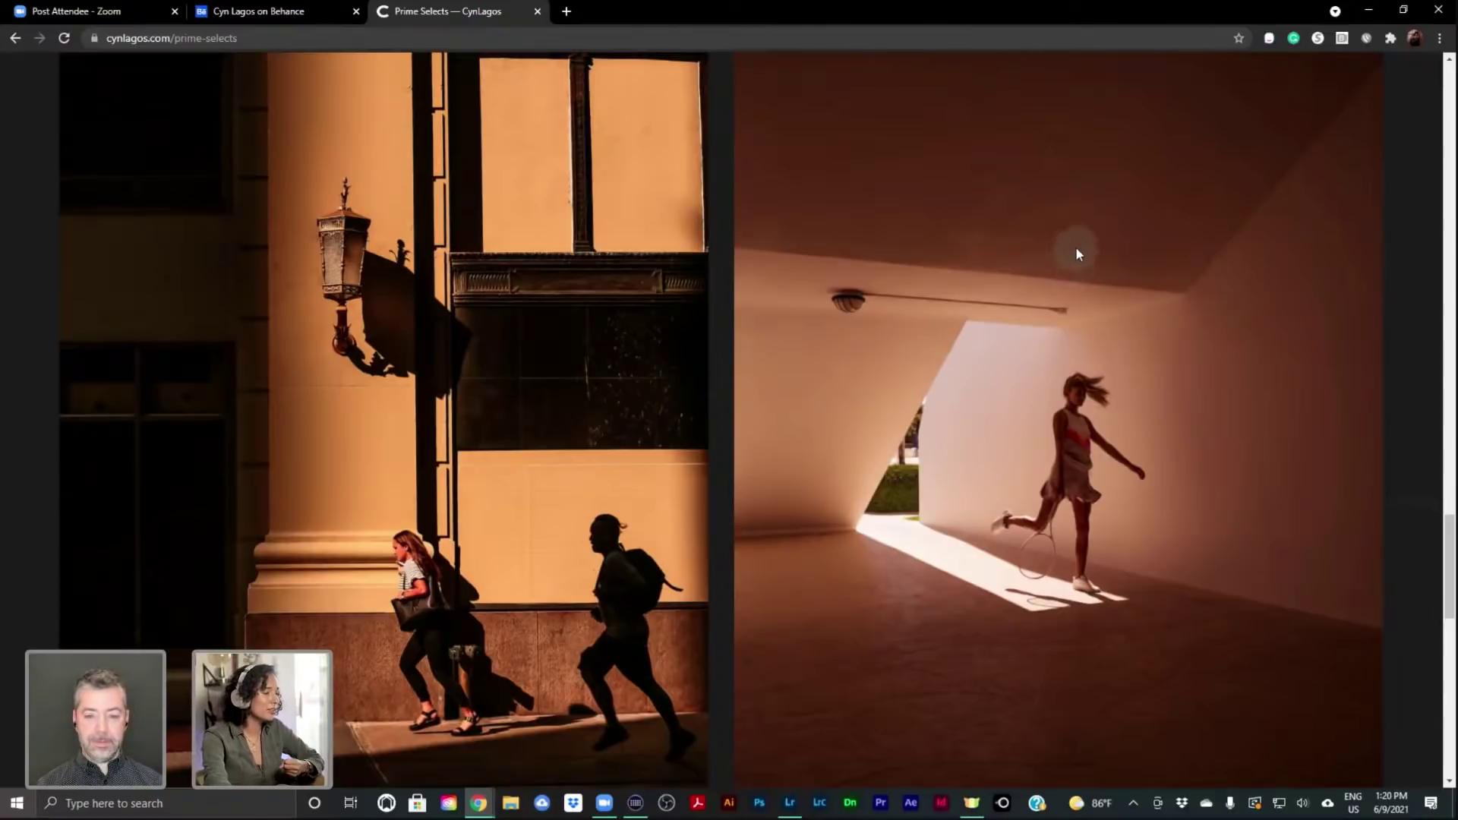
scroll(1077, 243, down, 1)
scroll(1080, 245, down, 1)
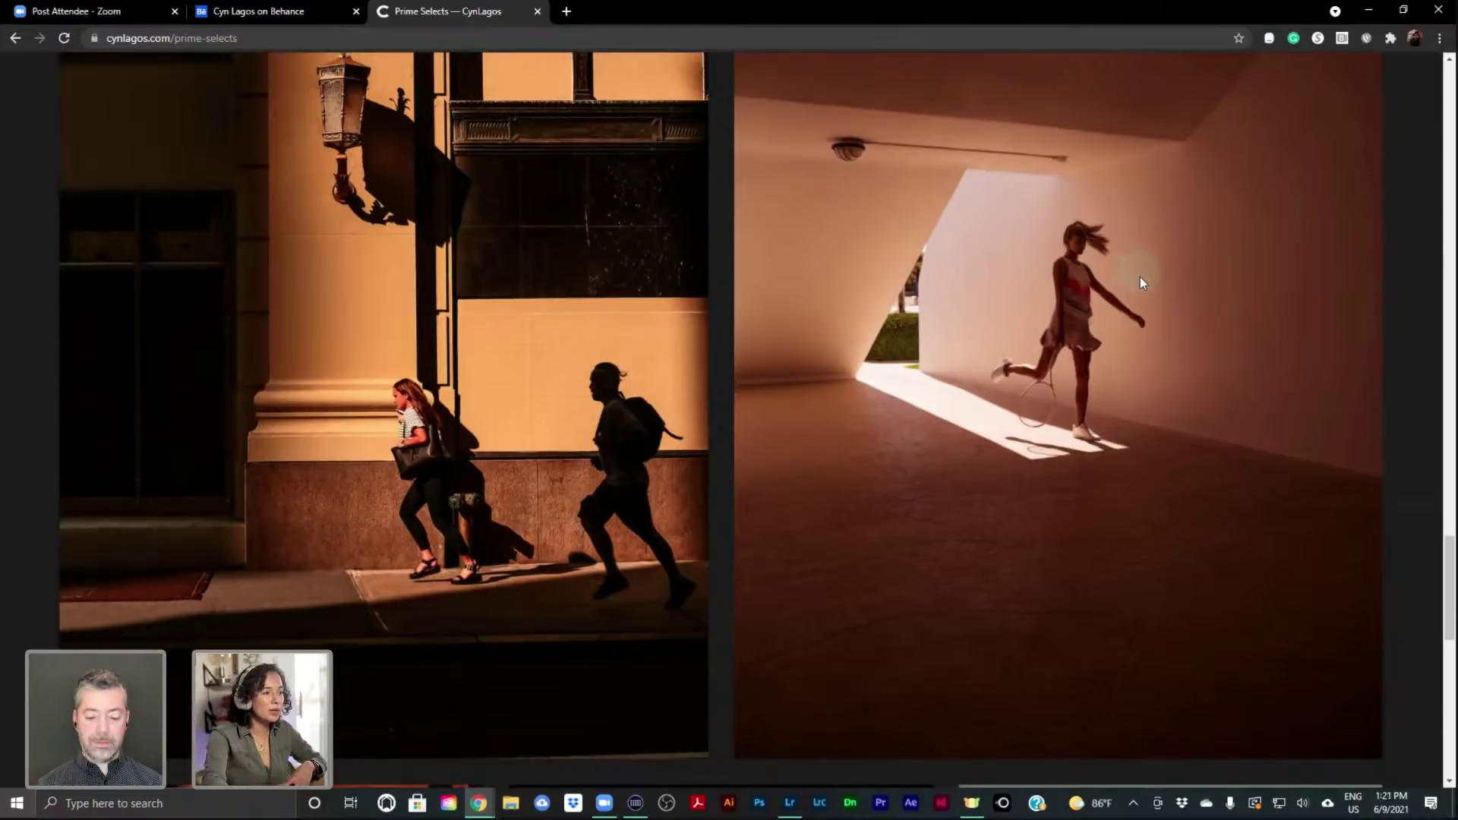
scroll(1160, 258, down, 1)
scroll(1160, 258, up, 2)
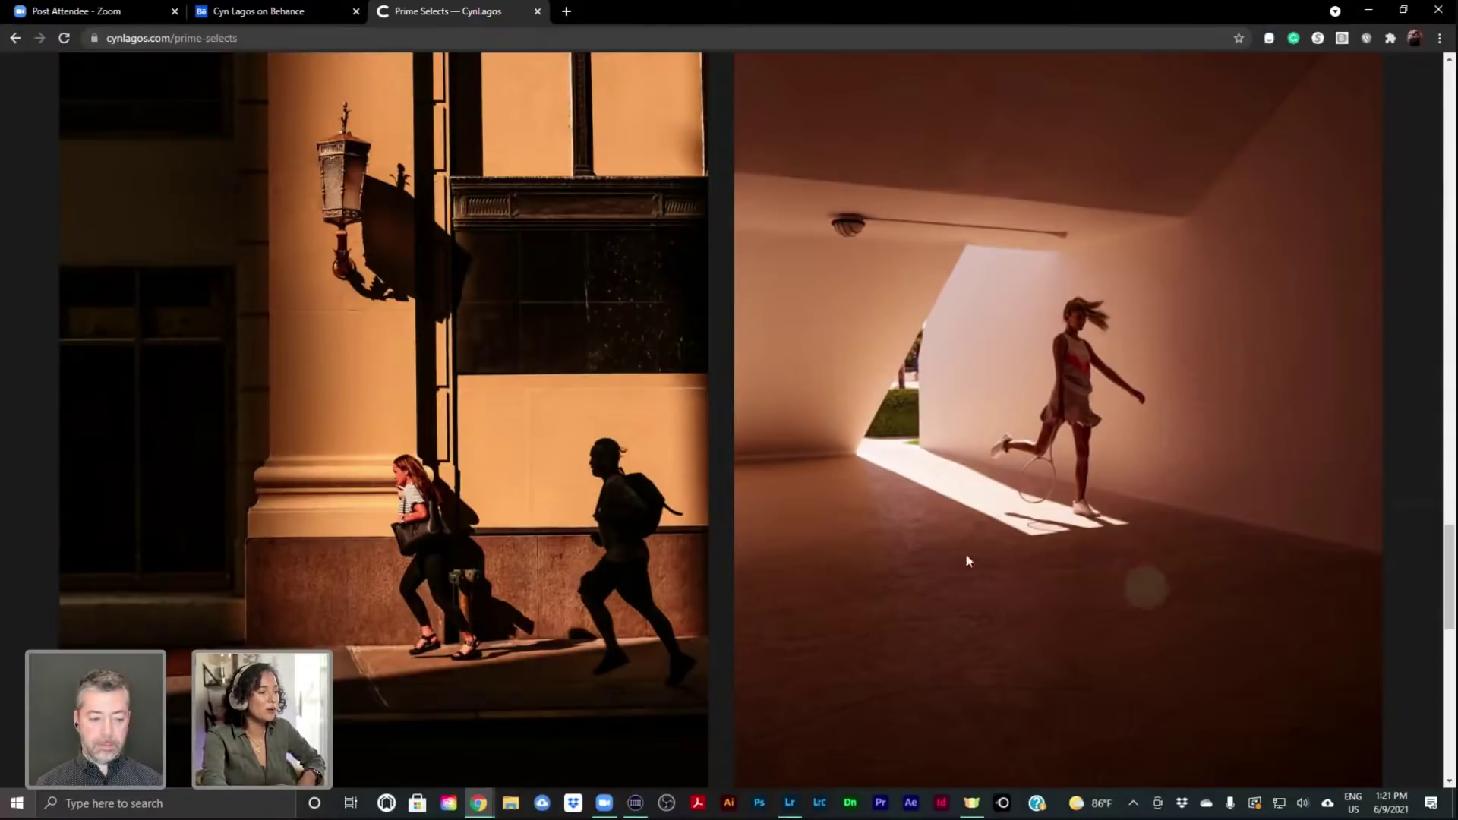
scroll(1049, 643, up, 1)
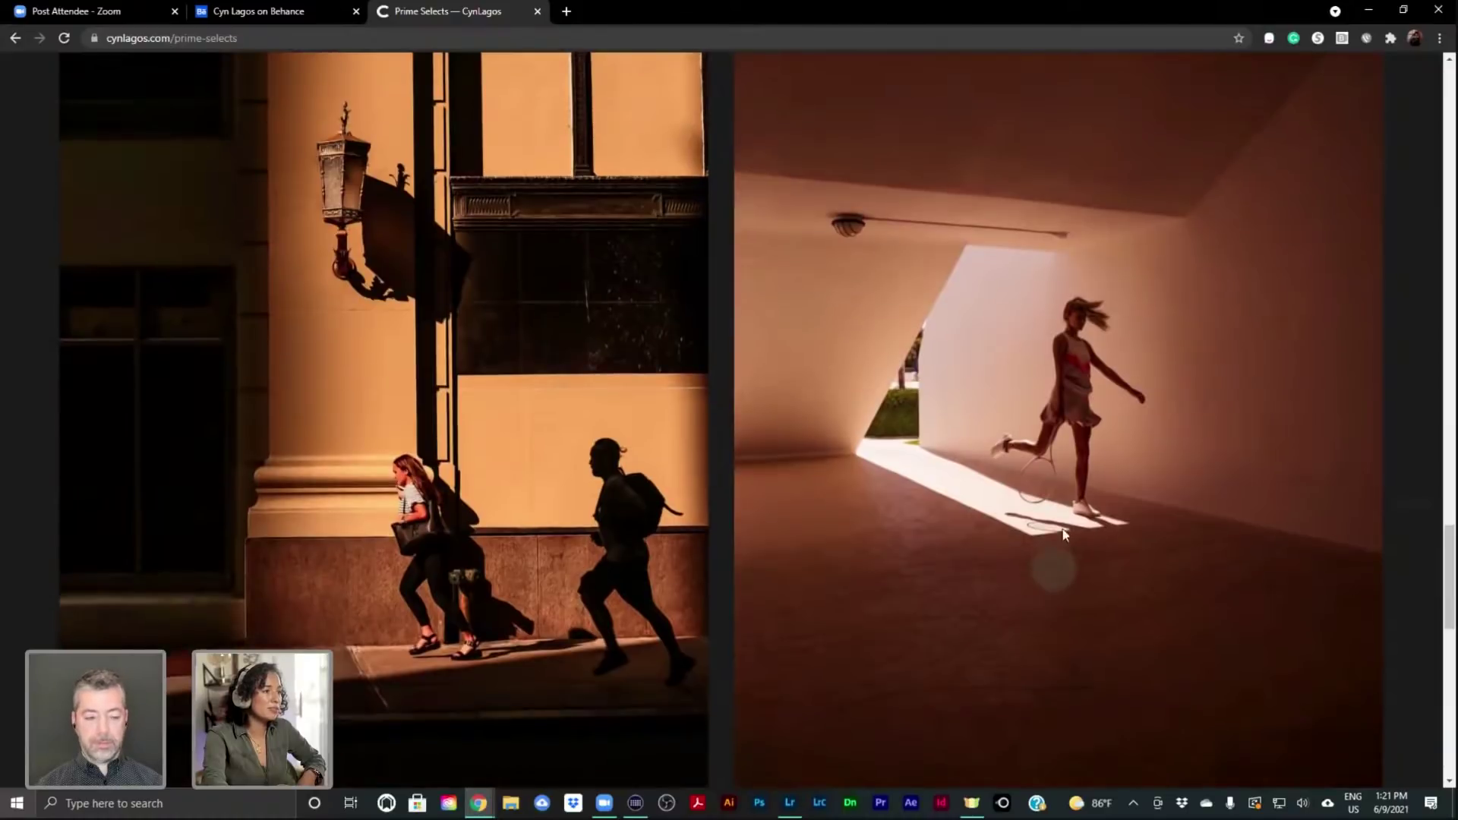
scroll(1088, 477, up, 1)
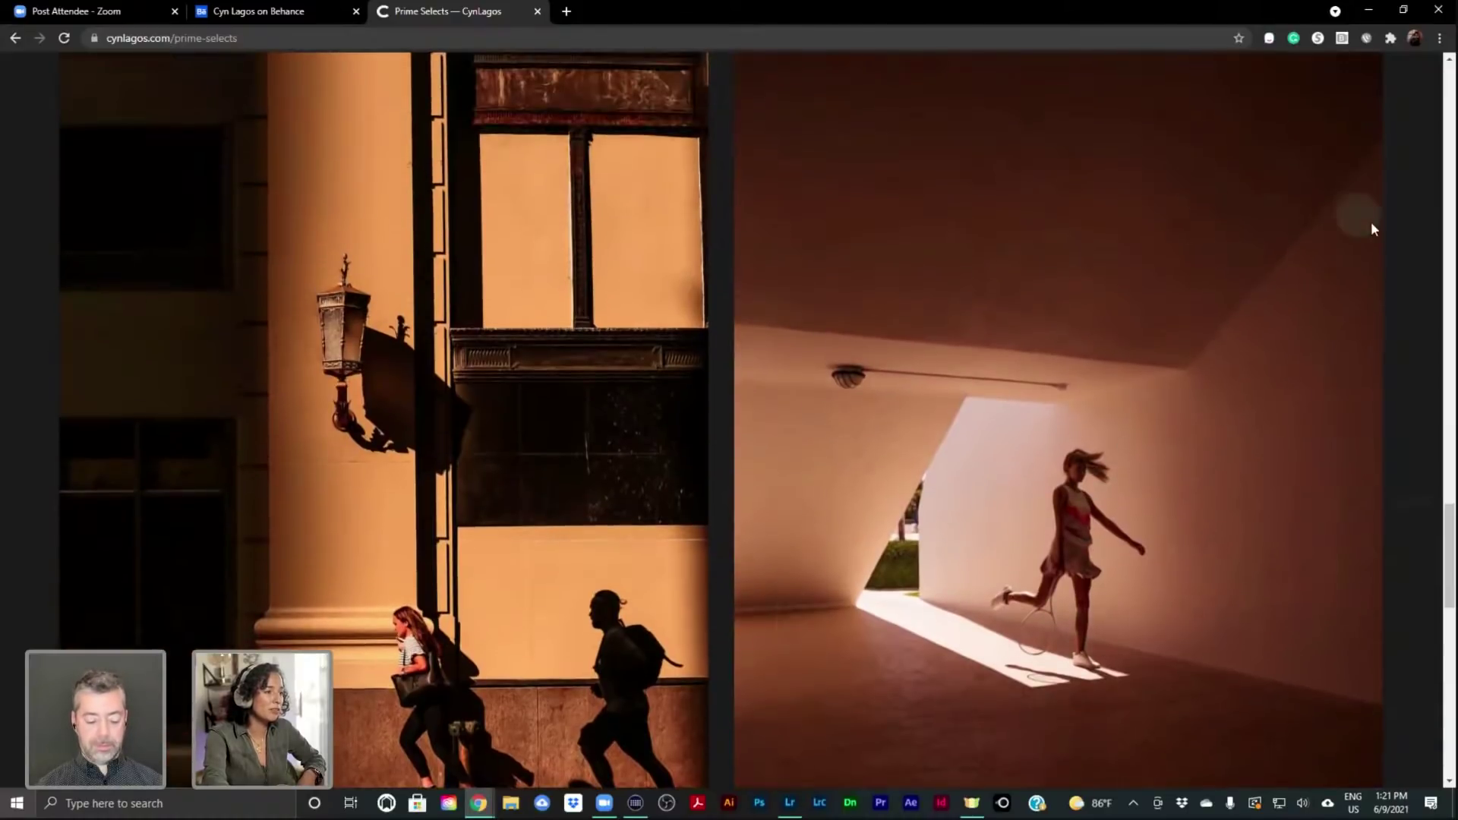
scroll(1321, 328, down, 2)
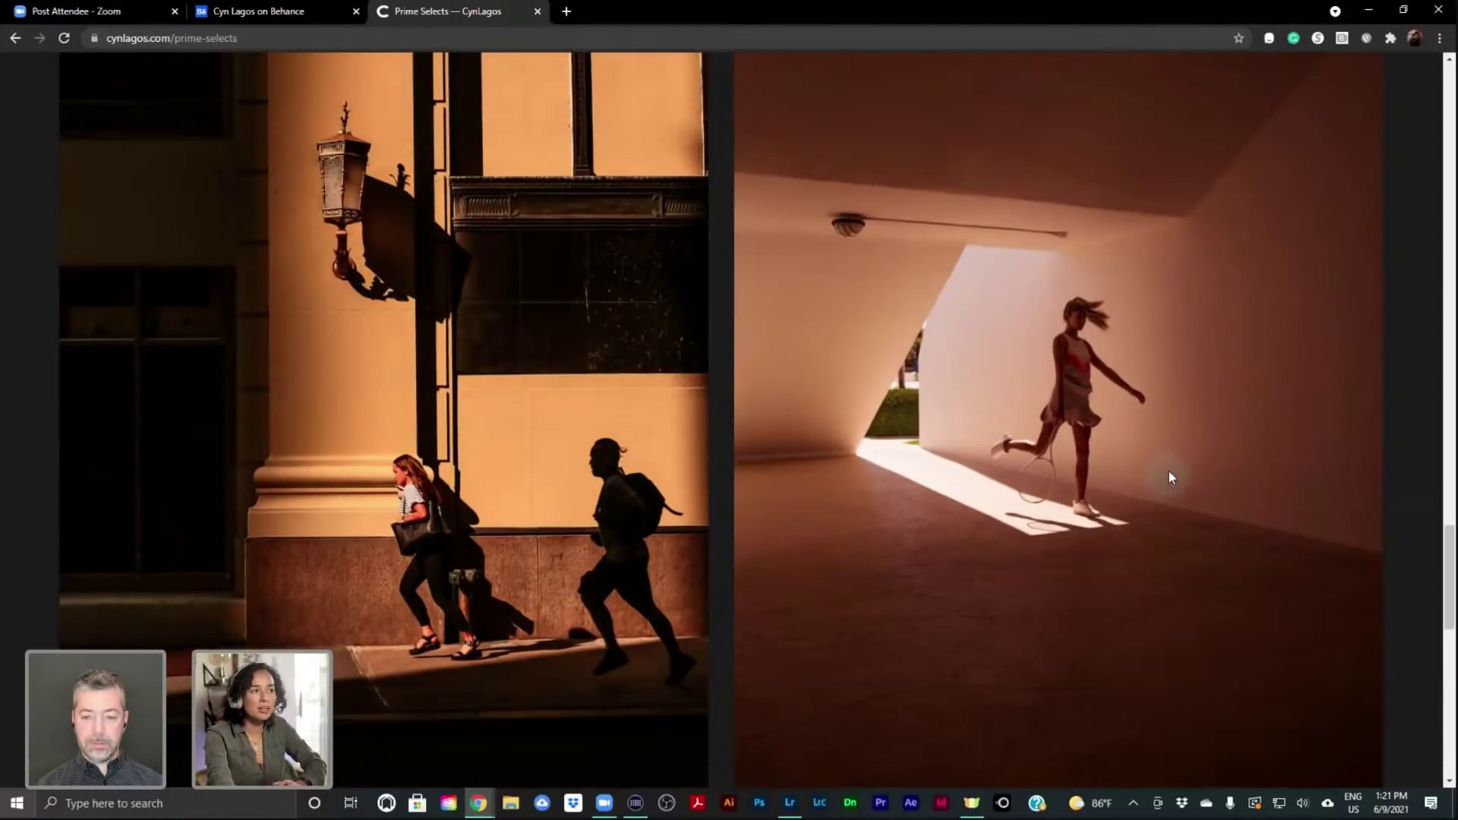
scroll(1168, 482, down, 5)
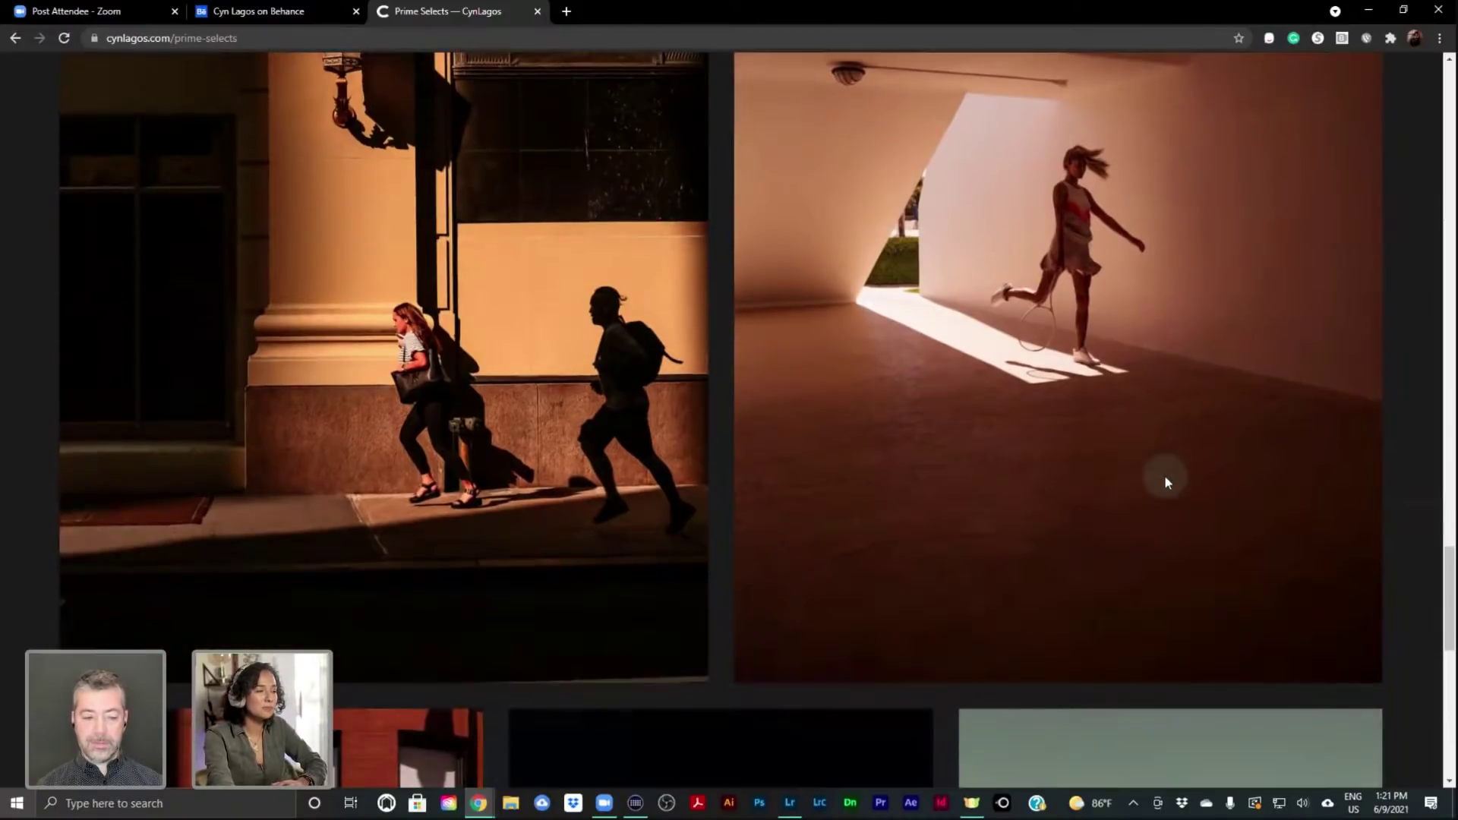
Examine the last row of Prime Selects: the red brick corner building, the watering can still life and the beach with birds
scroll(1165, 476, down, 5)
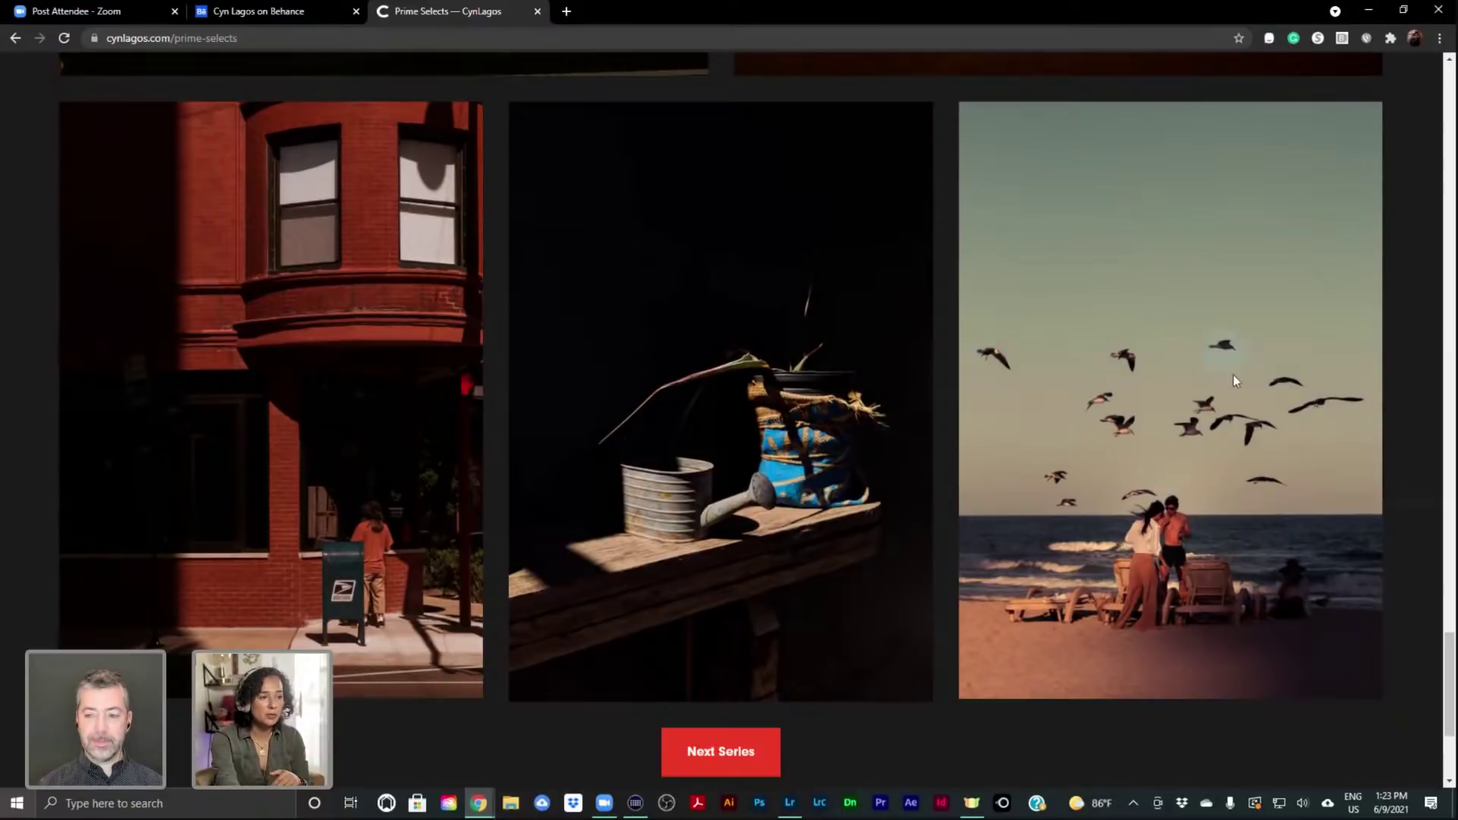
scroll(1209, 430, down, 1)
scroll(1211, 434, up, 1)
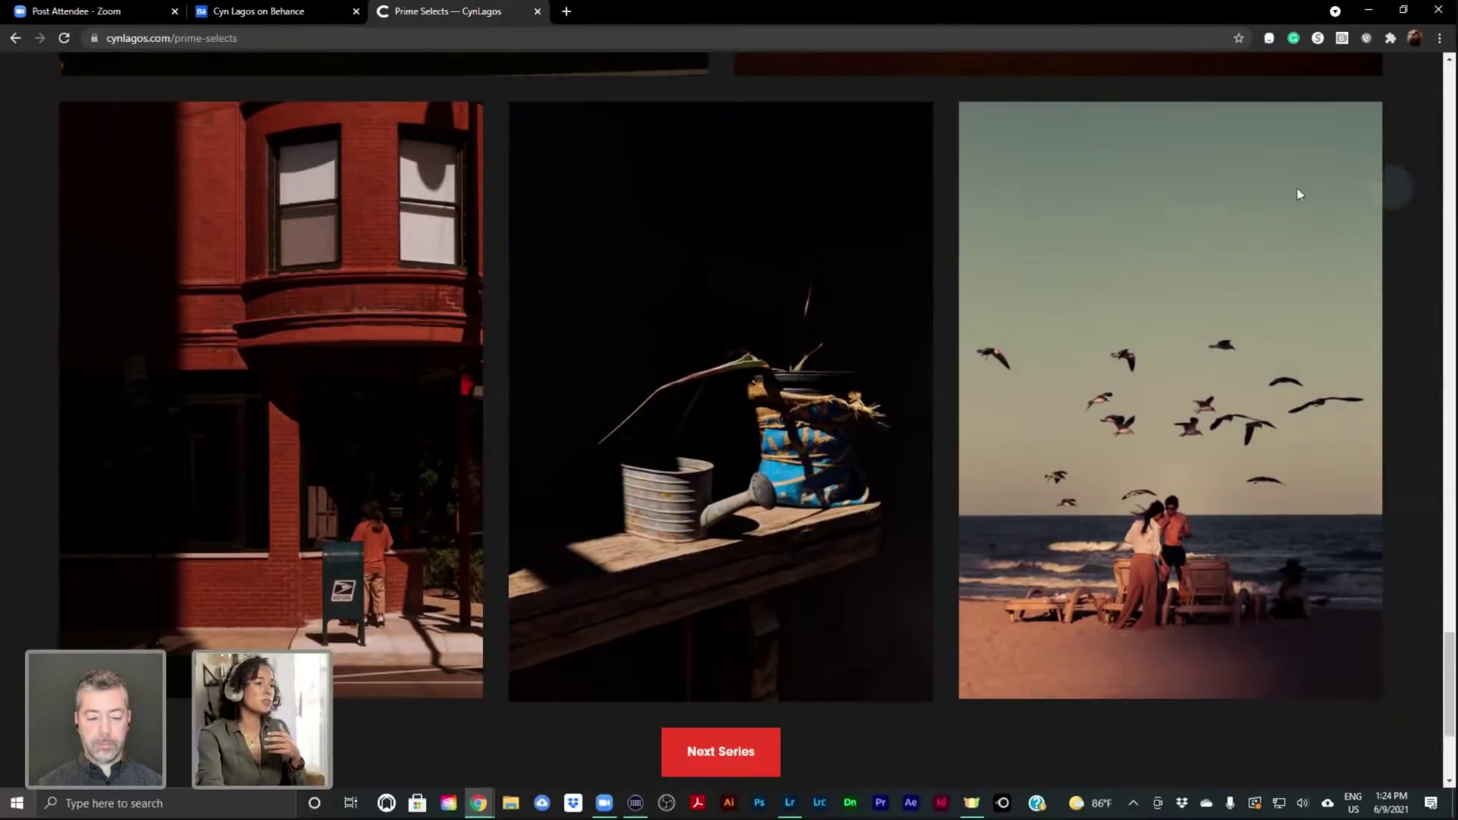
scroll(1294, 259, up, 2)
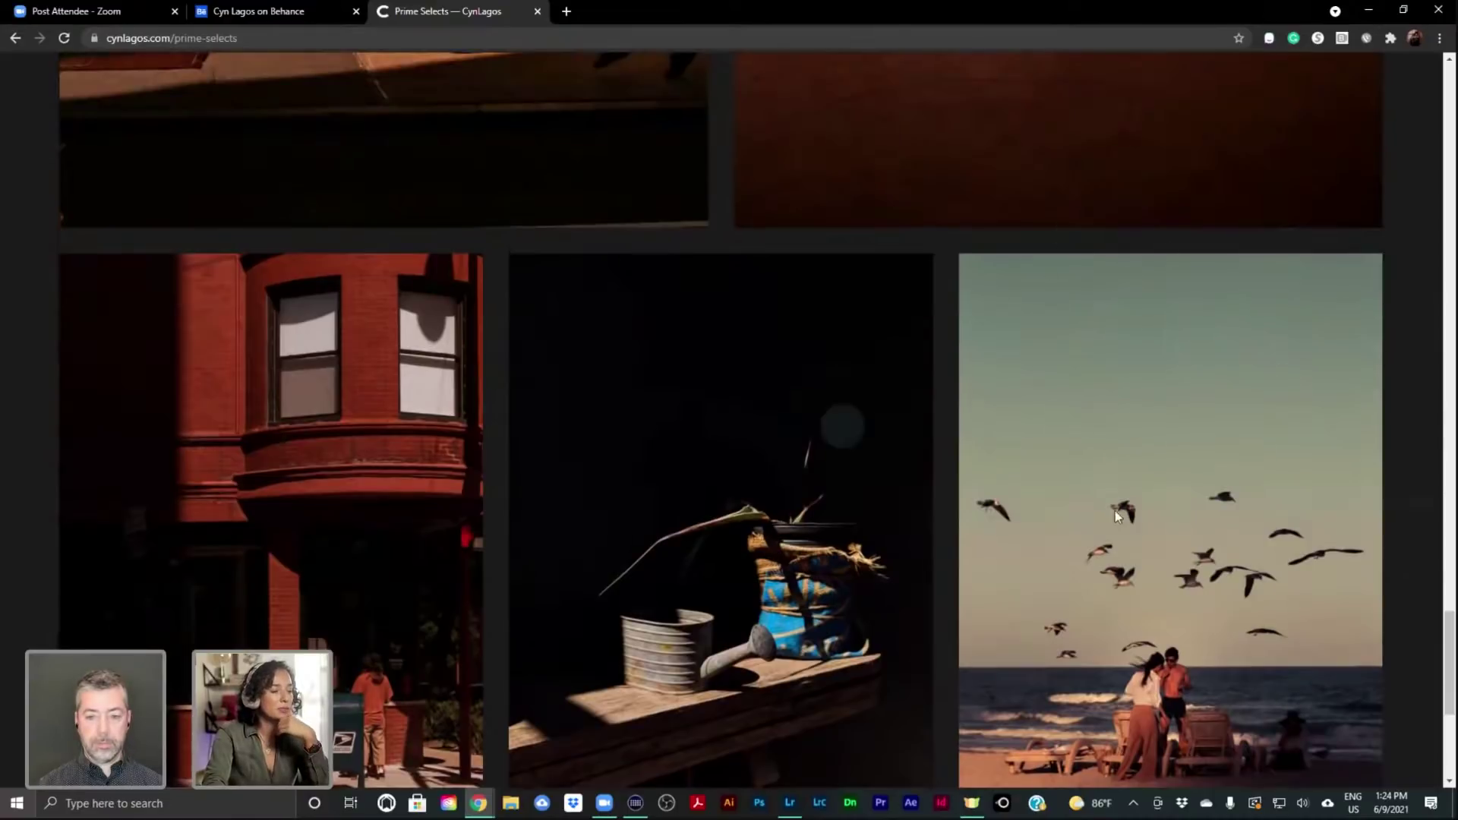
scroll(1178, 436, down, 1)
scroll(1177, 439, down, 1)
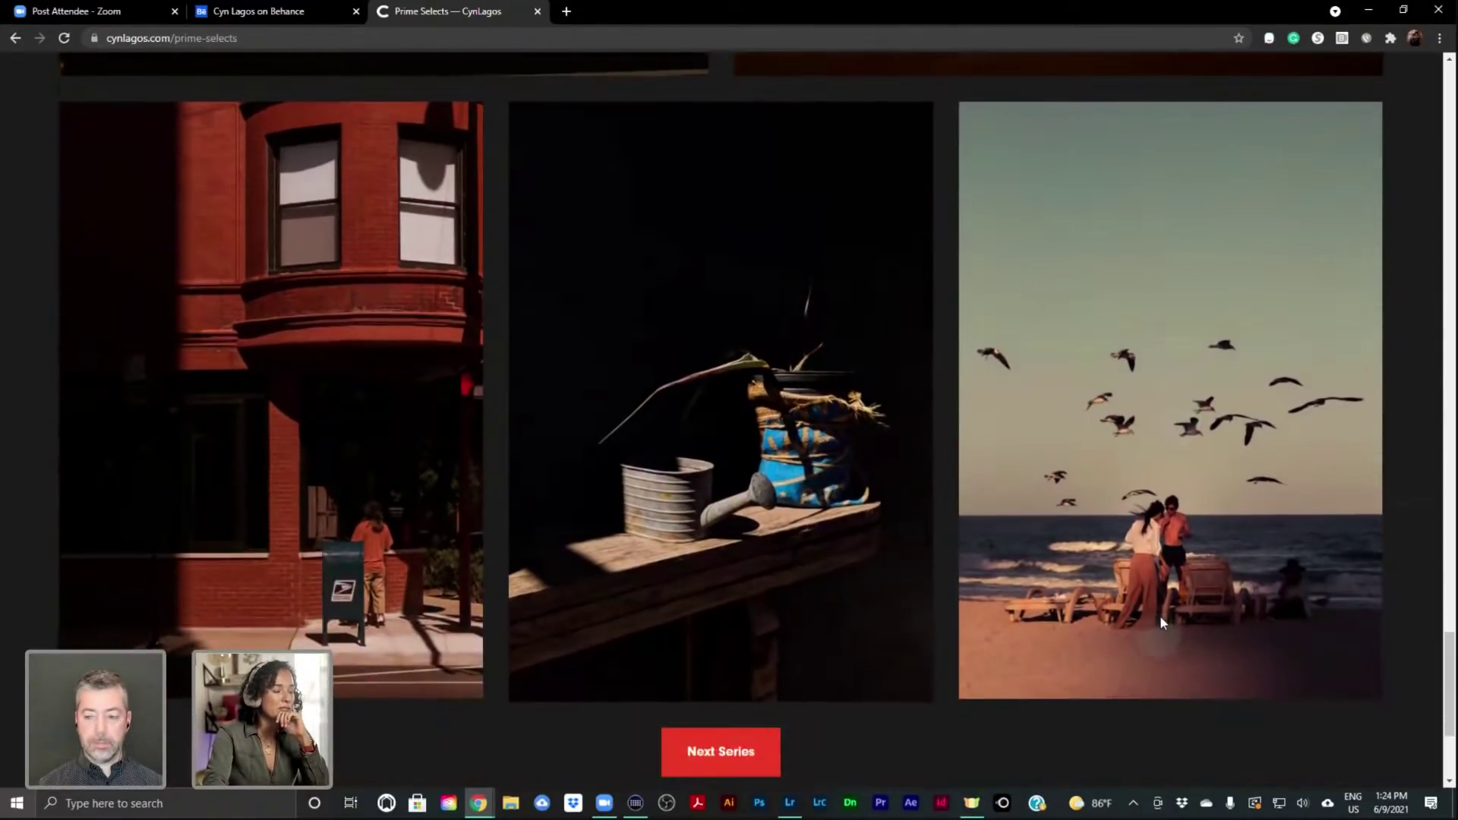
scroll(1160, 615, up, 1)
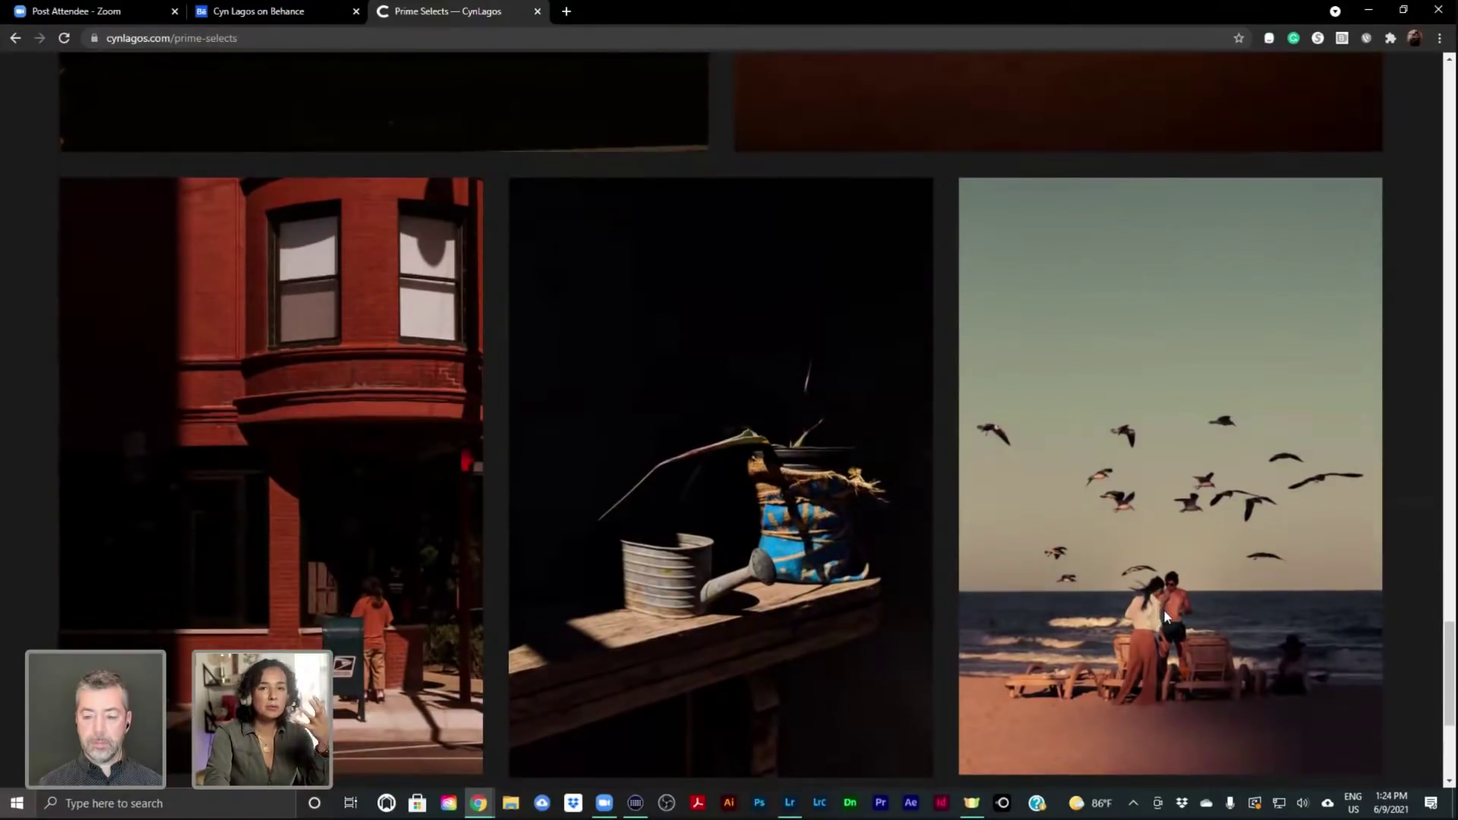
scroll(1176, 573, down, 1)
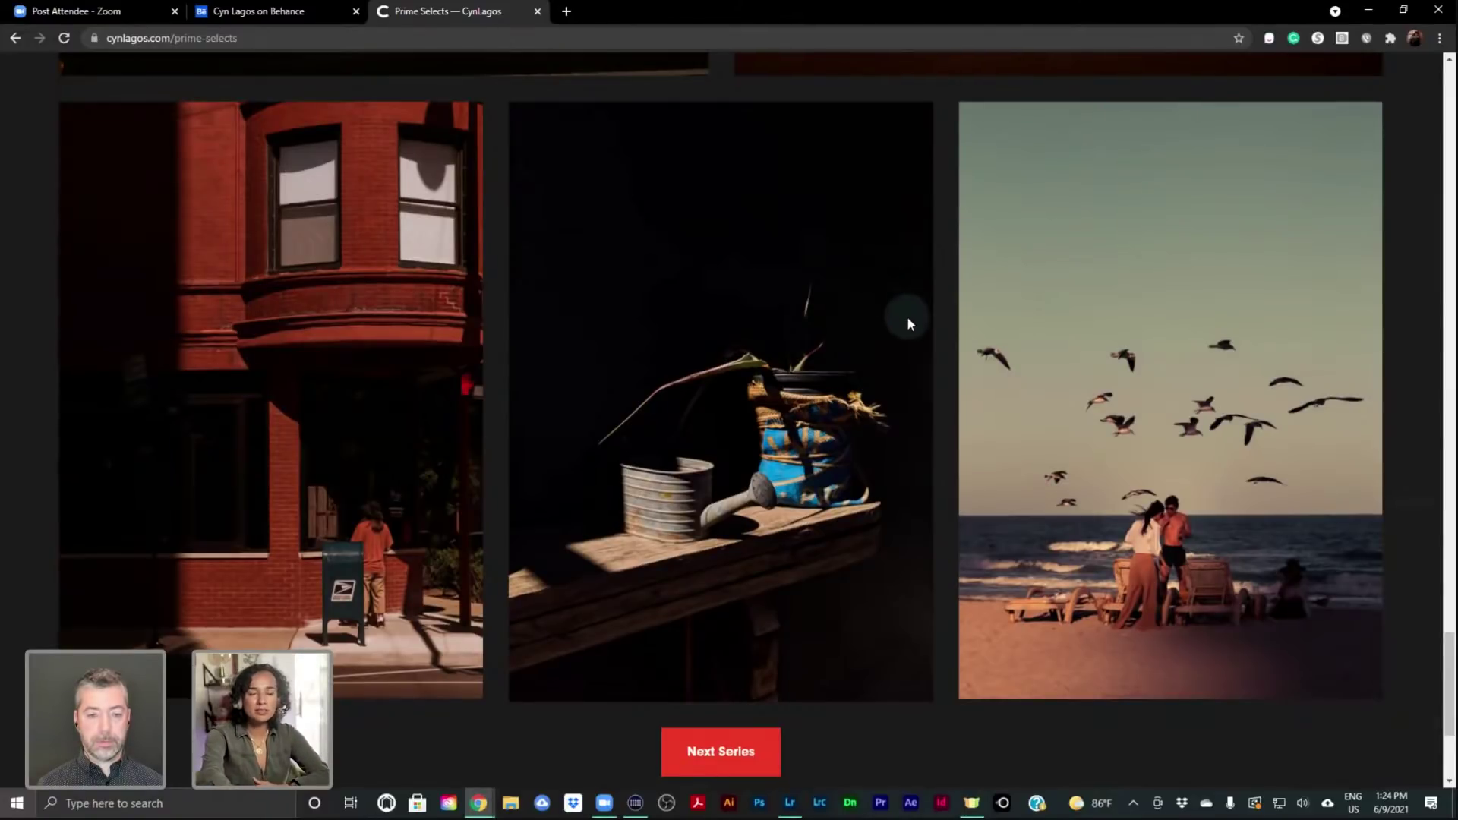
scroll(908, 322, up, 2)
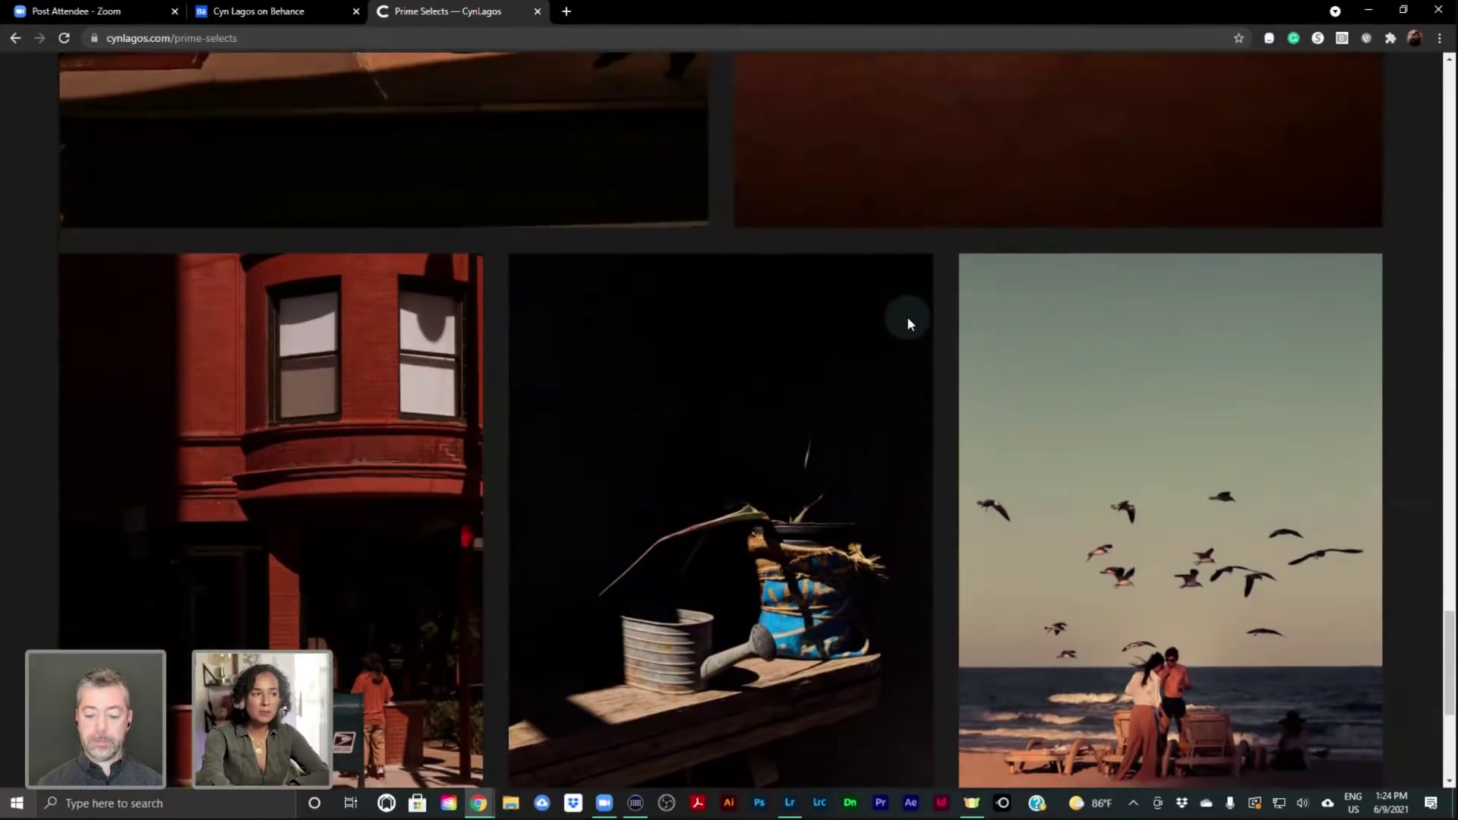